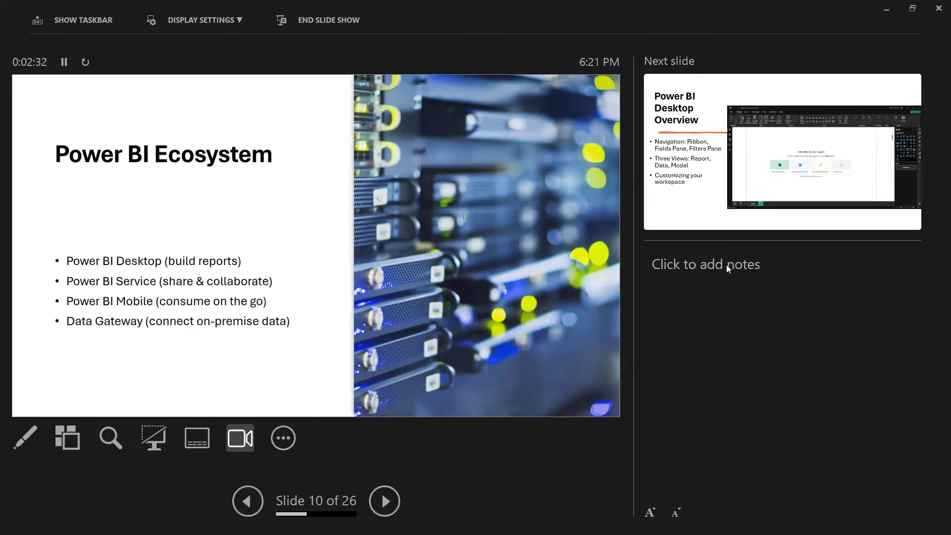
# Step: Exit the slide show and switch to the Training Survey: Power BI Hands-On Dataset form in the browser
pyautogui.press('Escape')
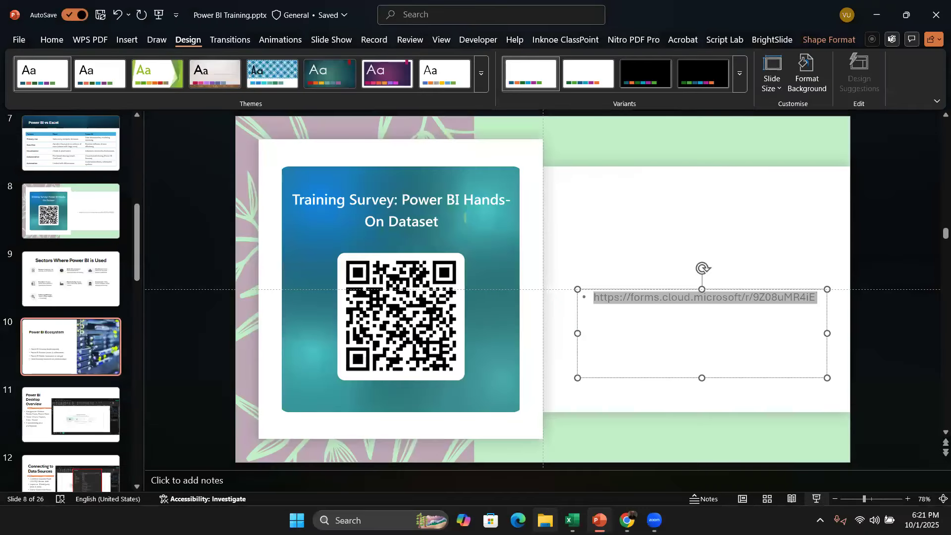
pyautogui.hotkey('alt', 'Tab')
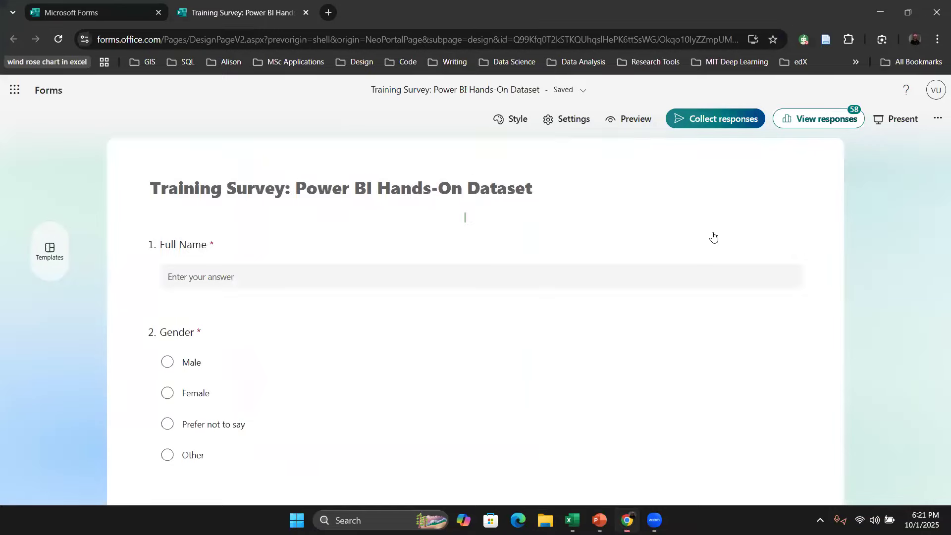
# Step: Open the form's responses and scroll through the responses overview summary
pyautogui.click(841, 119)
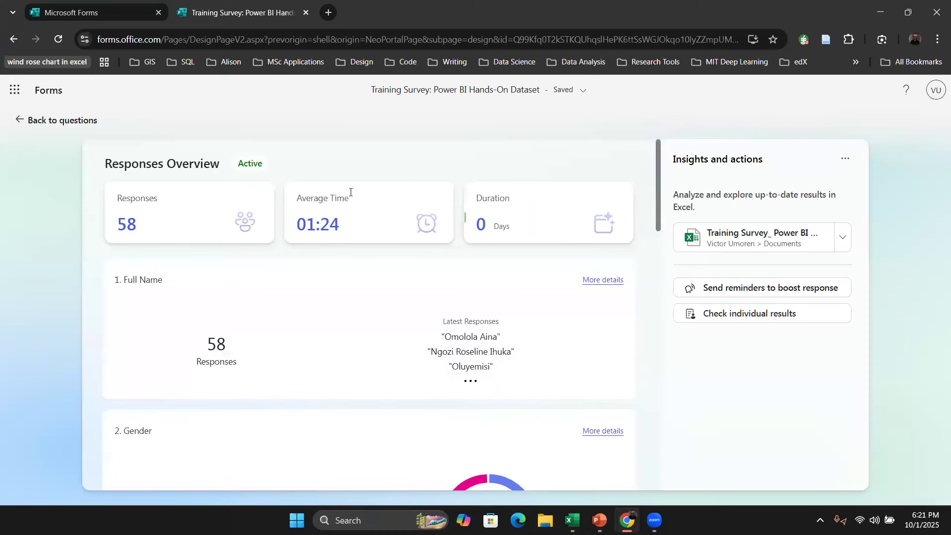
pyautogui.scroll(-3, 319, 331)
pyautogui.scroll(3, 322, 337)
pyautogui.scroll(-3, 322, 337)
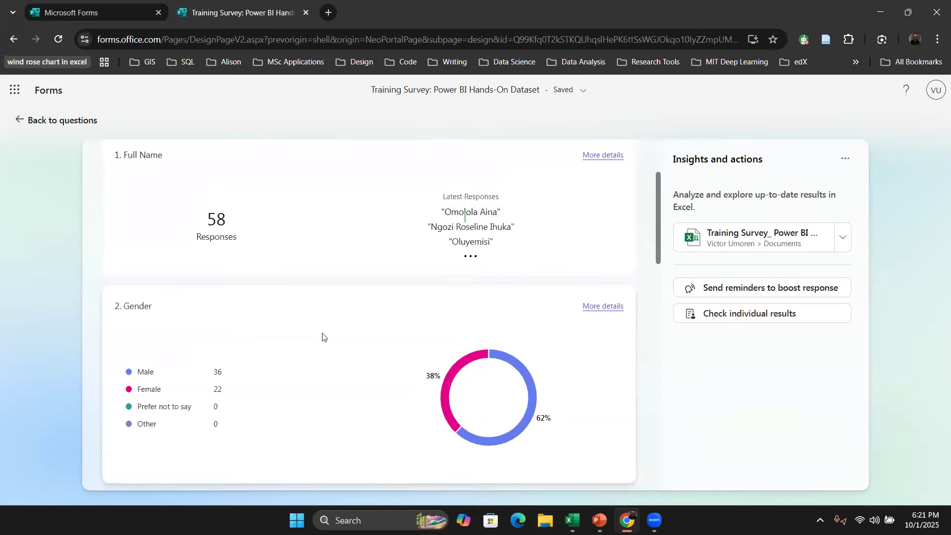
pyautogui.scroll(-5, 322, 336)
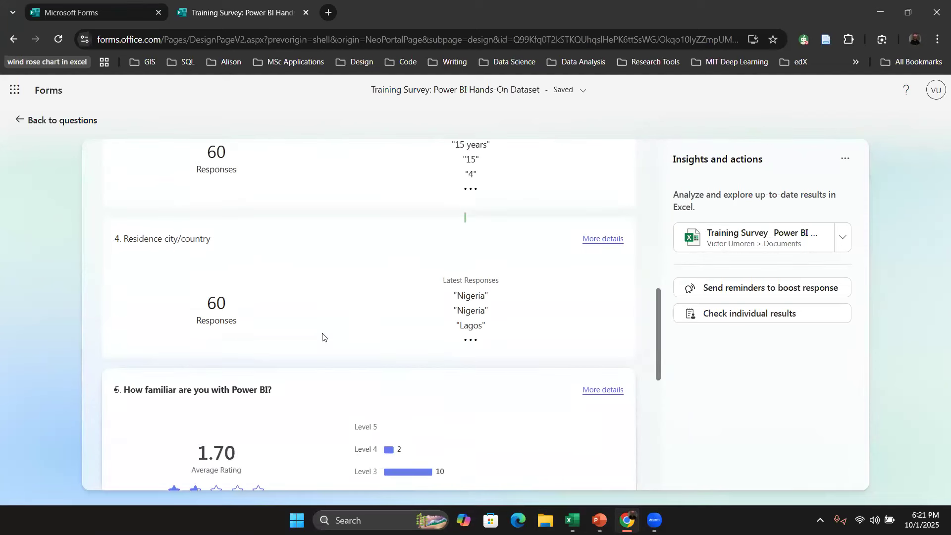
pyautogui.scroll(8, 323, 337)
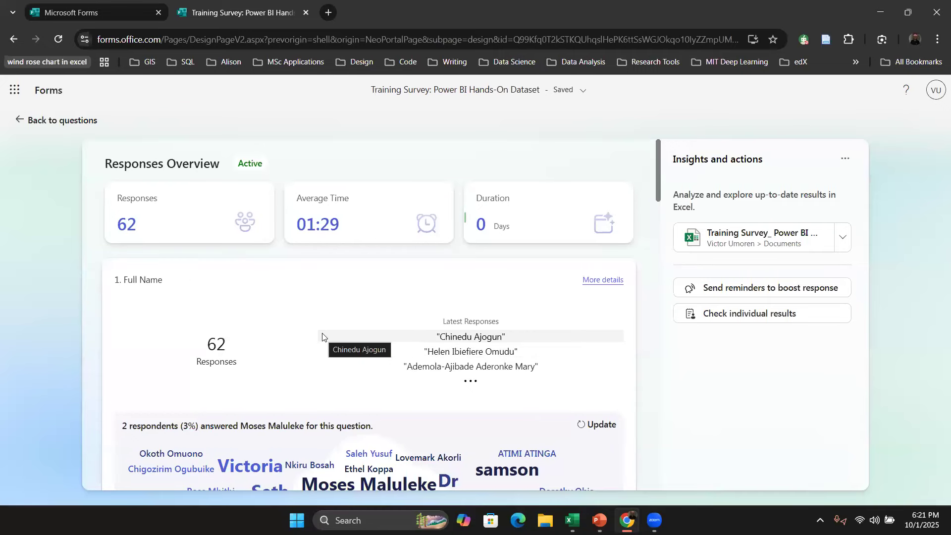
# Step: Open the linked responses workbook in Excel for the web and scroll through the survey response rows
pyautogui.click(733, 242)
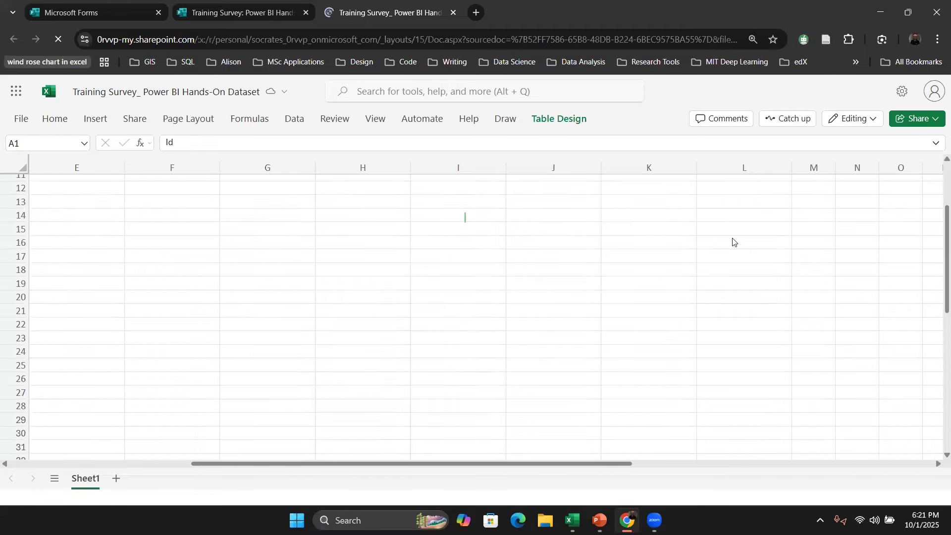
pyautogui.scroll(-5, 733, 242)
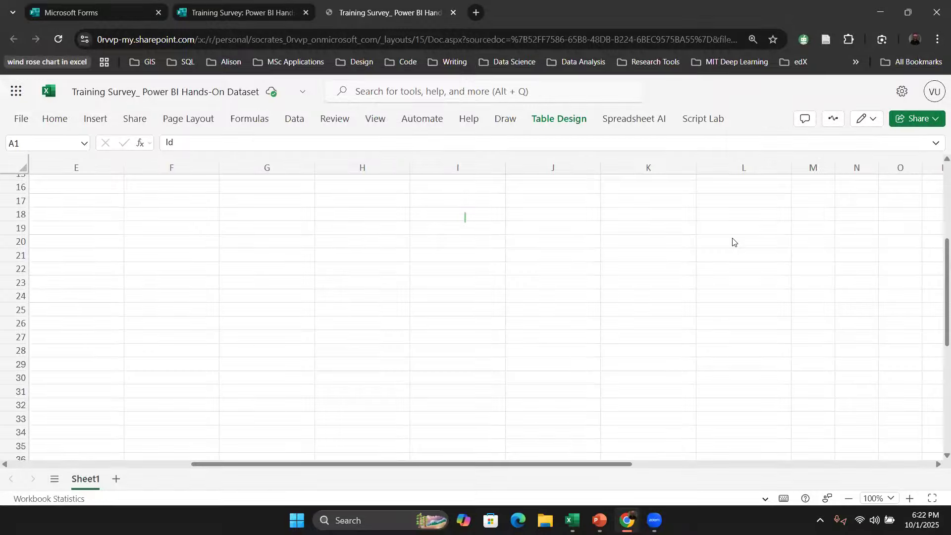
pyautogui.scroll(1, 735, 242)
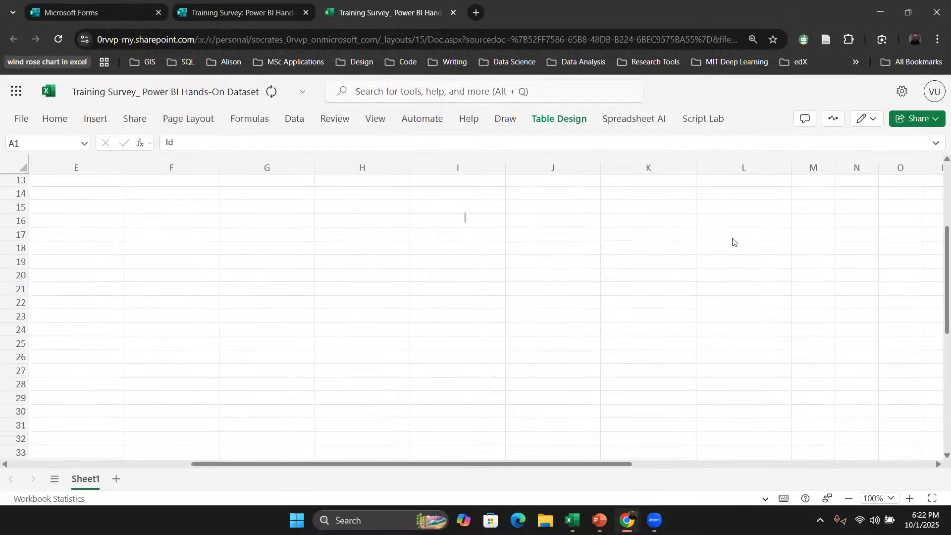
pyautogui.scroll(-6, 733, 242)
pyautogui.scroll(-1, 733, 242)
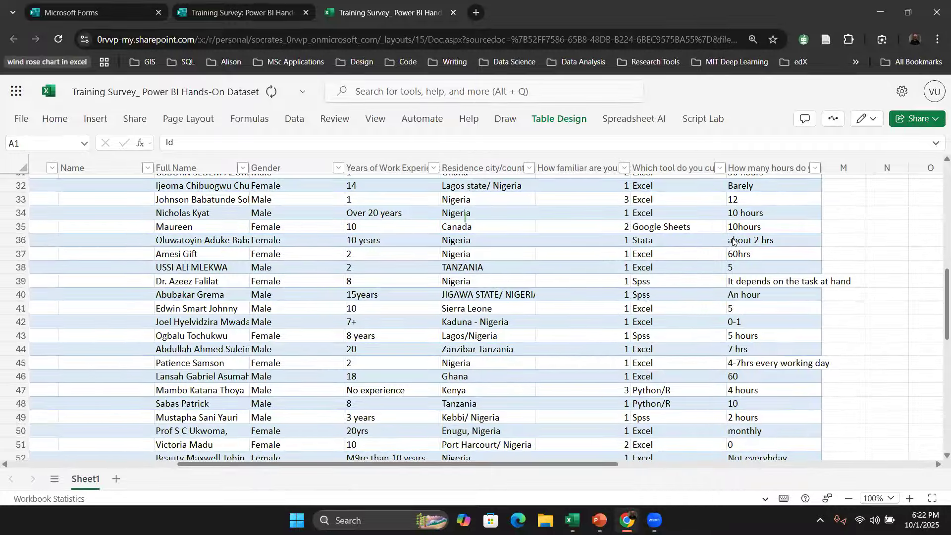
pyautogui.scroll(-9, 733, 241)
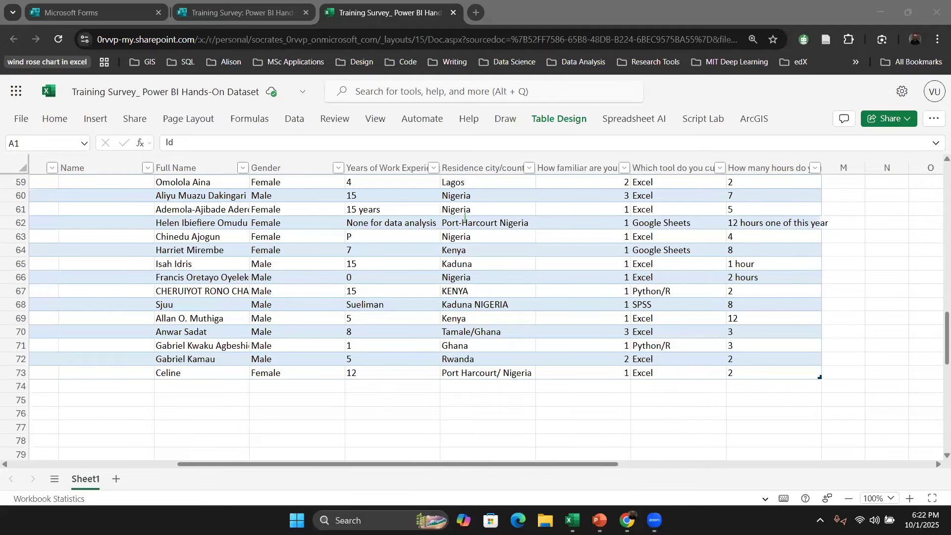
pyautogui.scroll(2, 492, 273)
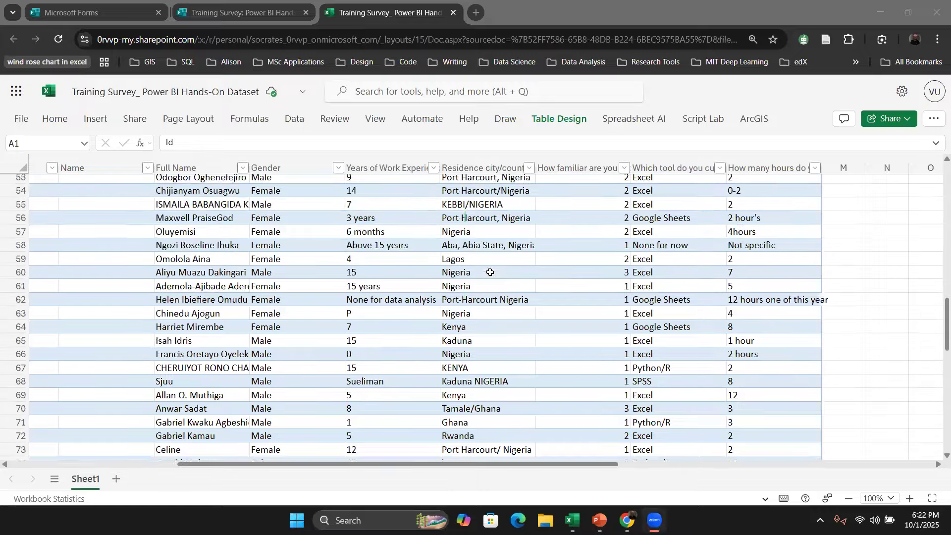
pyautogui.scroll(7, 490, 272)
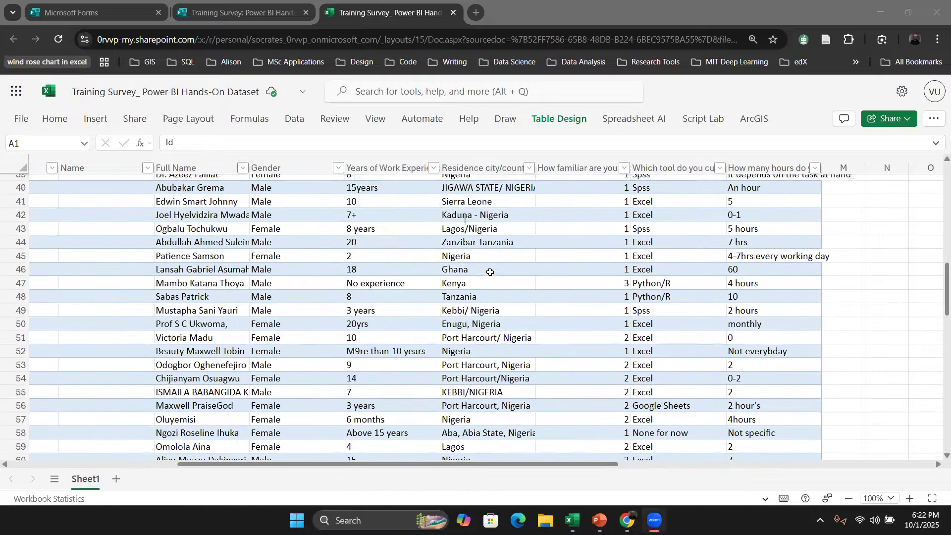
pyautogui.scroll(10, 489, 272)
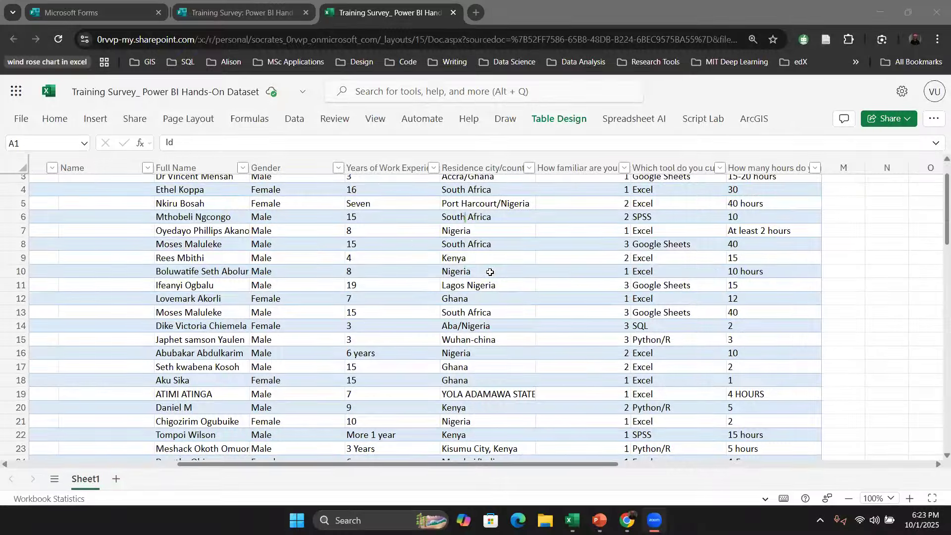
pyautogui.scroll(1, 489, 272)
pyautogui.scroll(-1, 490, 272)
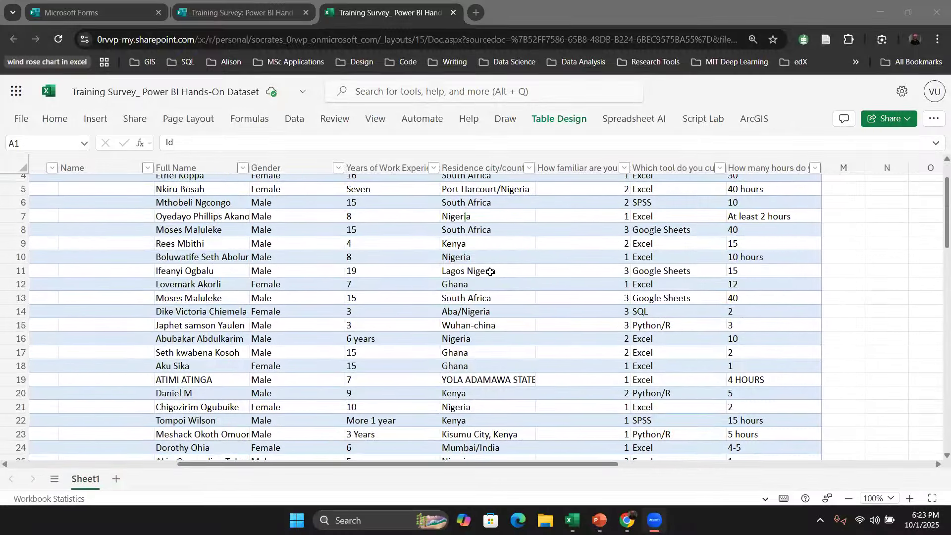
pyautogui.scroll(-2, 490, 272)
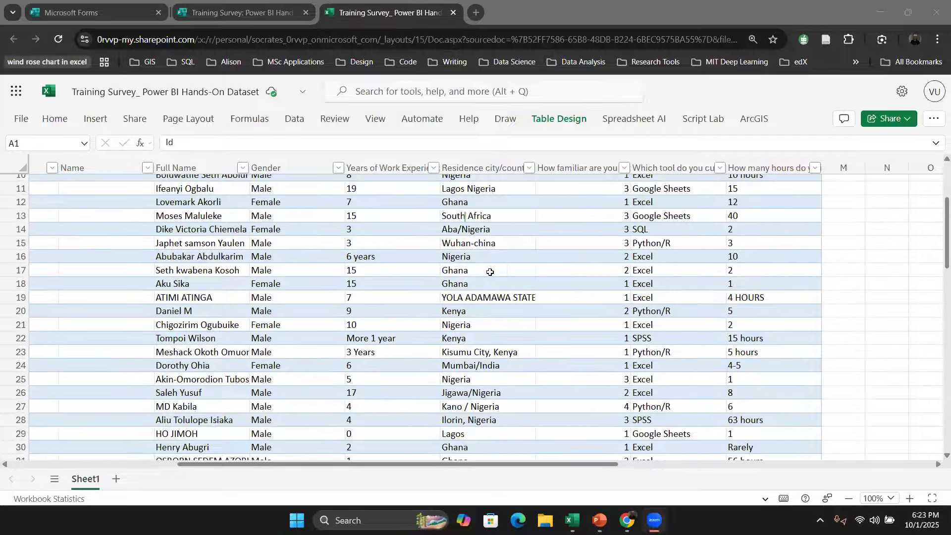
pyautogui.scroll(-3, 489, 272)
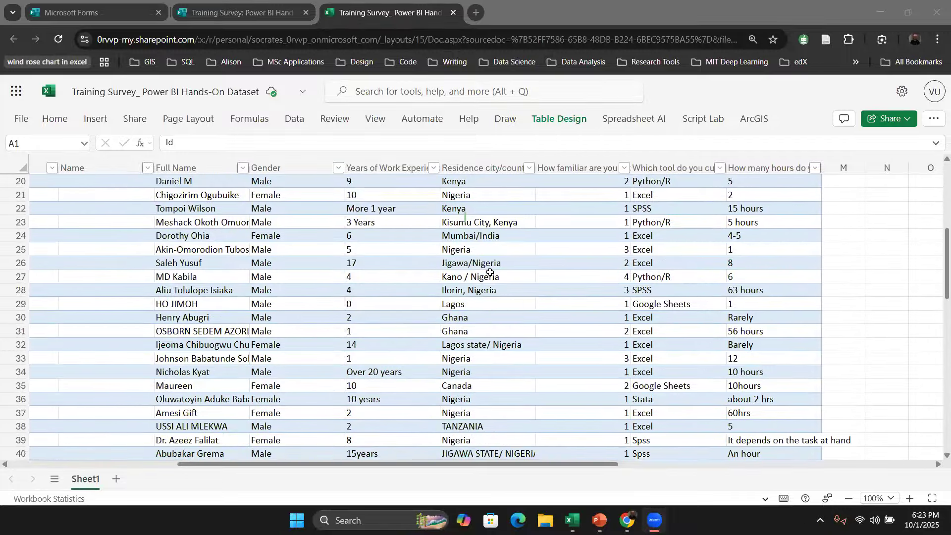
pyautogui.scroll(-3, 490, 272)
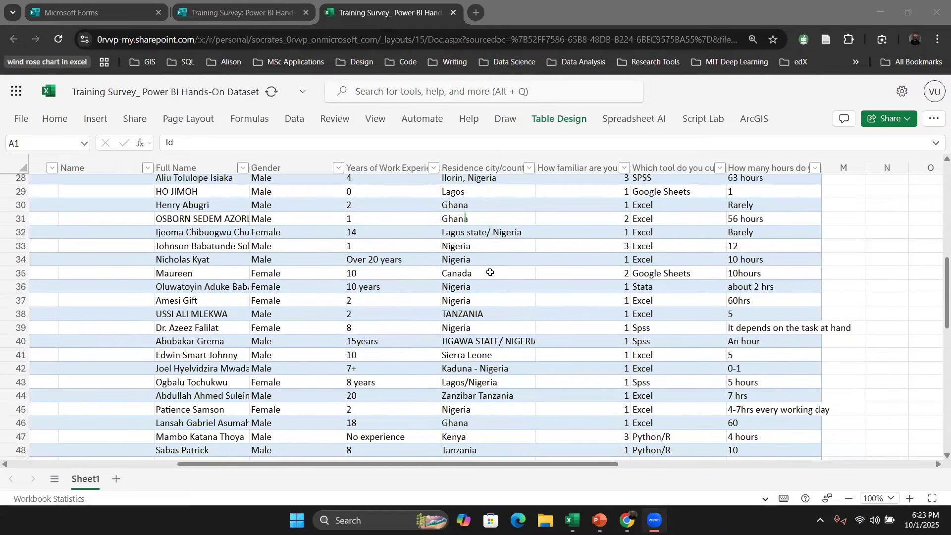
pyautogui.scroll(-15, 490, 272)
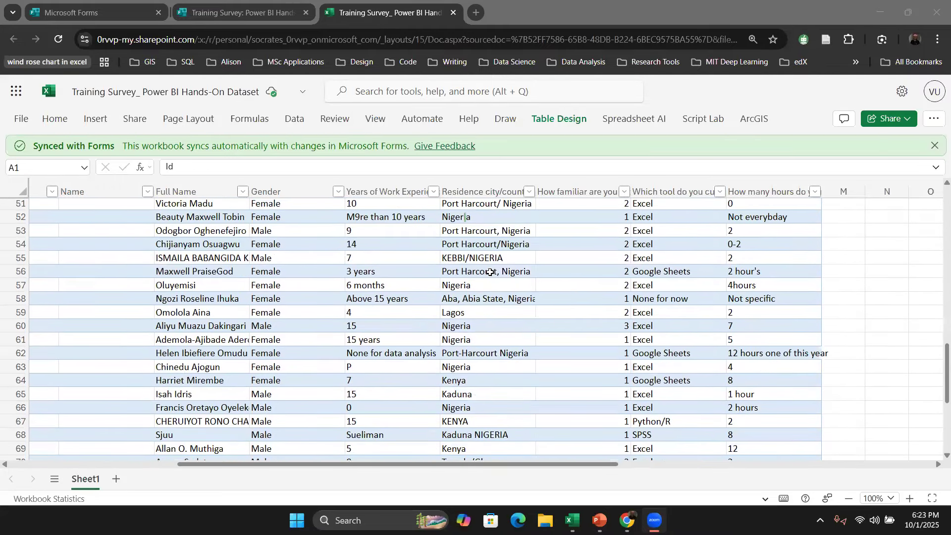
pyautogui.scroll(-1, 489, 272)
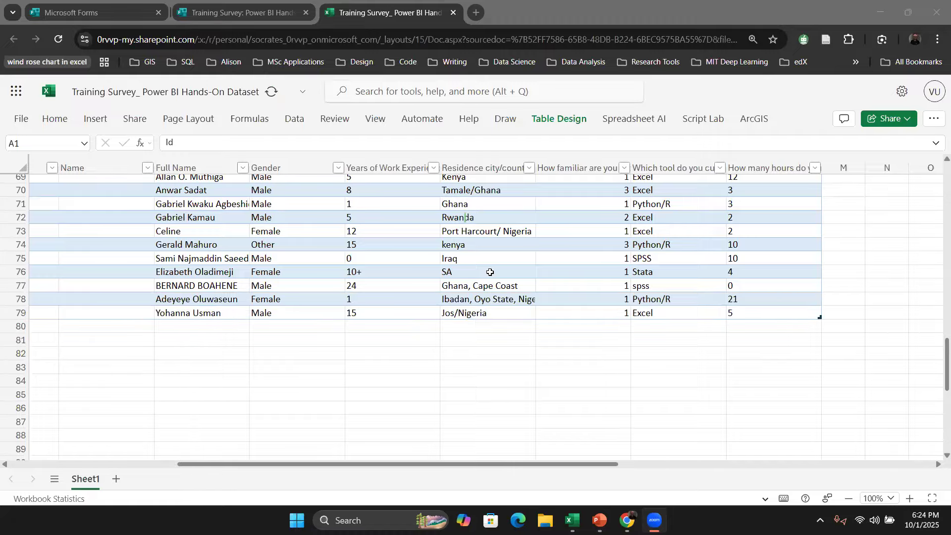
pyautogui.scroll(9, 633, 271)
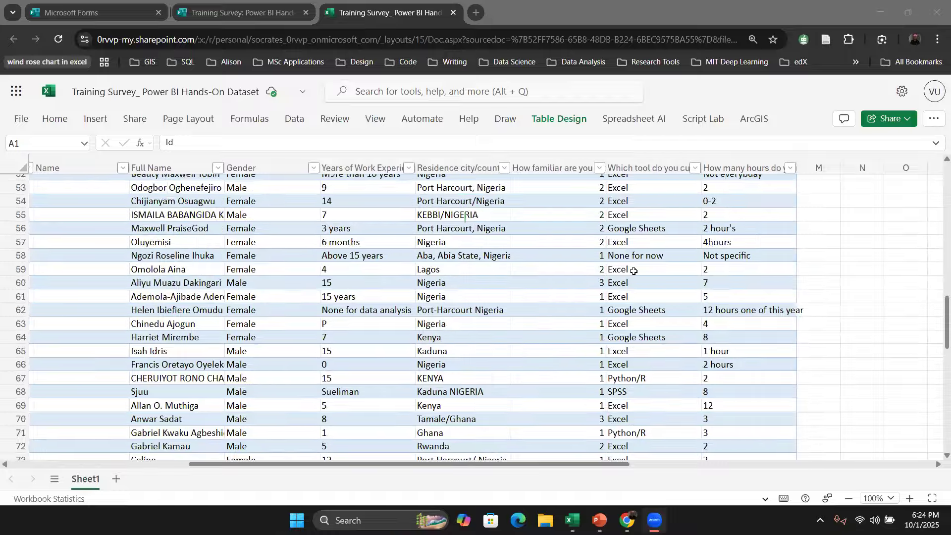
pyautogui.scroll(11, 634, 271)
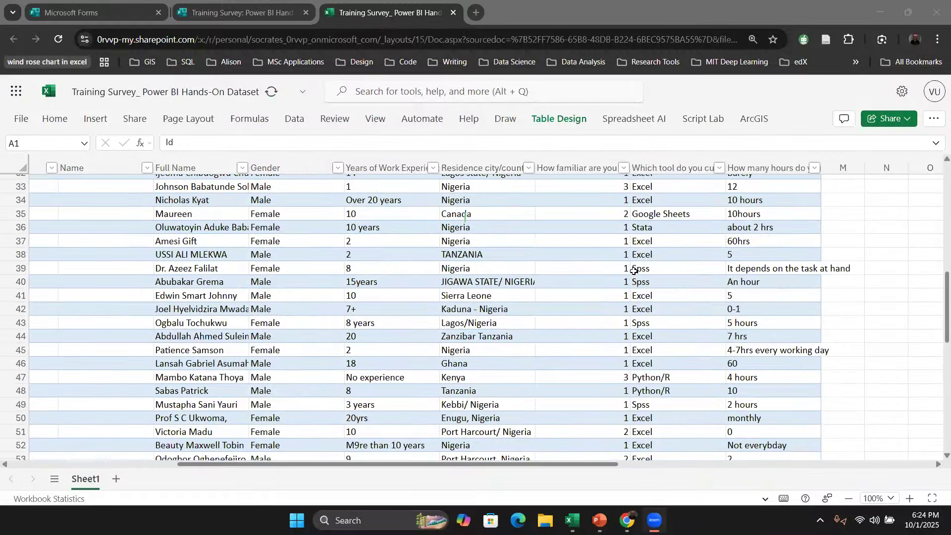
pyautogui.scroll(3, 653, 337)
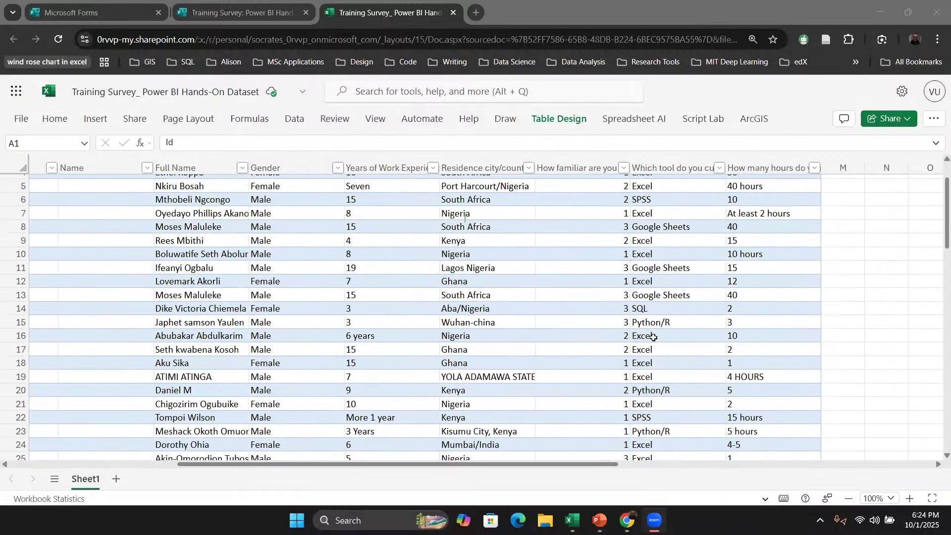
pyautogui.scroll(-20, 653, 337)
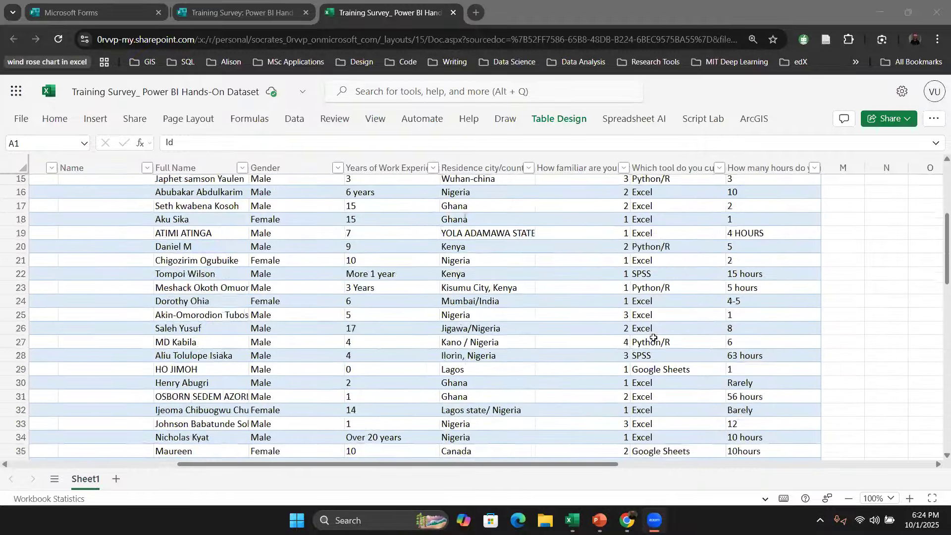
pyautogui.scroll(-1, 654, 338)
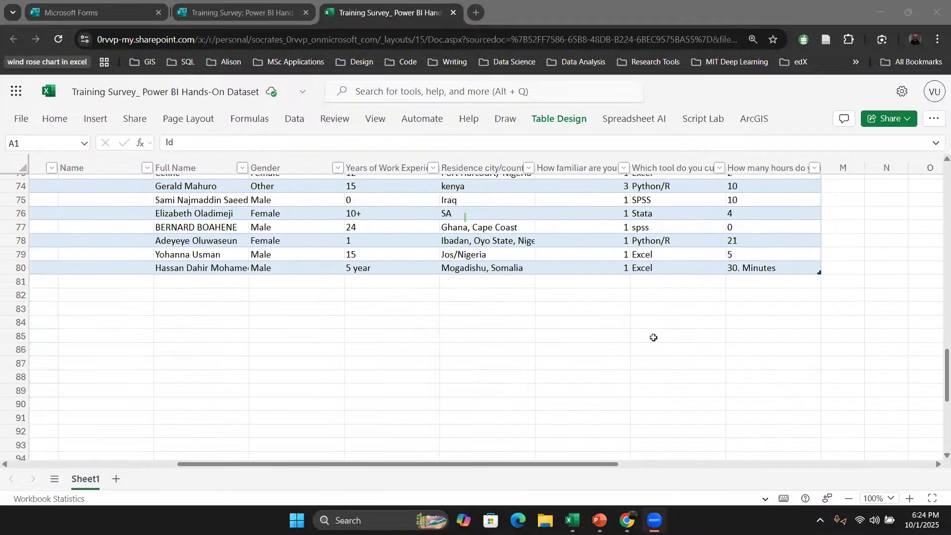
pyautogui.scroll(1, 653, 337)
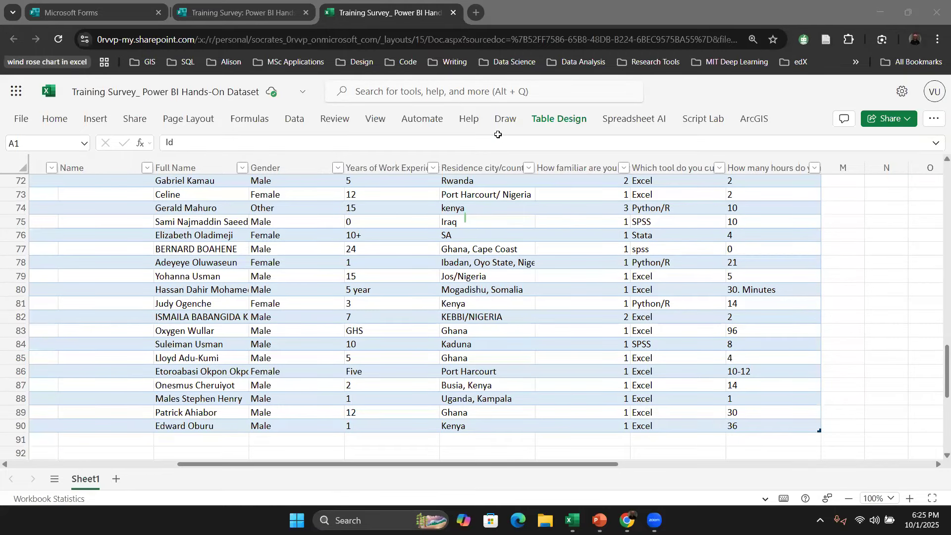
pyautogui.scroll(-2, 557, 224)
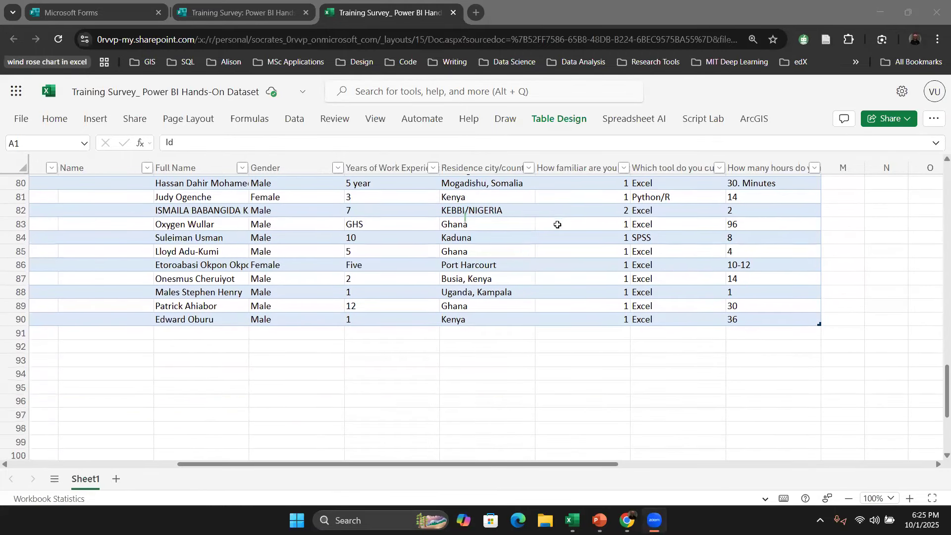
pyautogui.scroll(1, 557, 225)
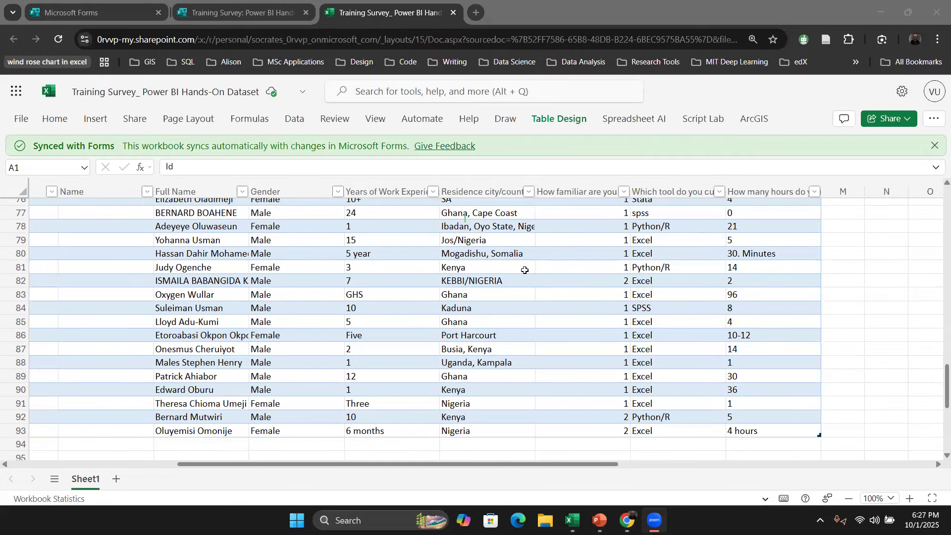
pyautogui.scroll(5, 524, 270)
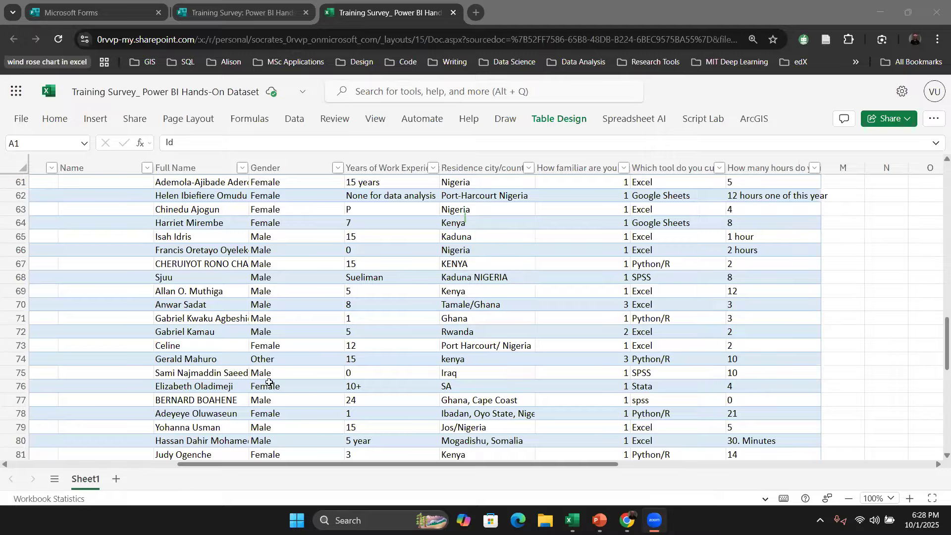
pyautogui.scroll(-8, 267, 385)
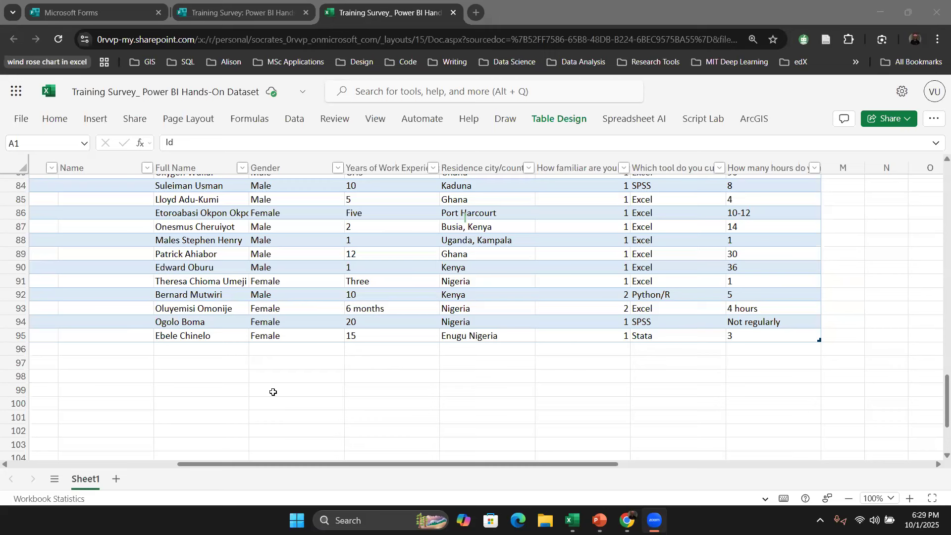
pyautogui.scroll(-1, 273, 392)
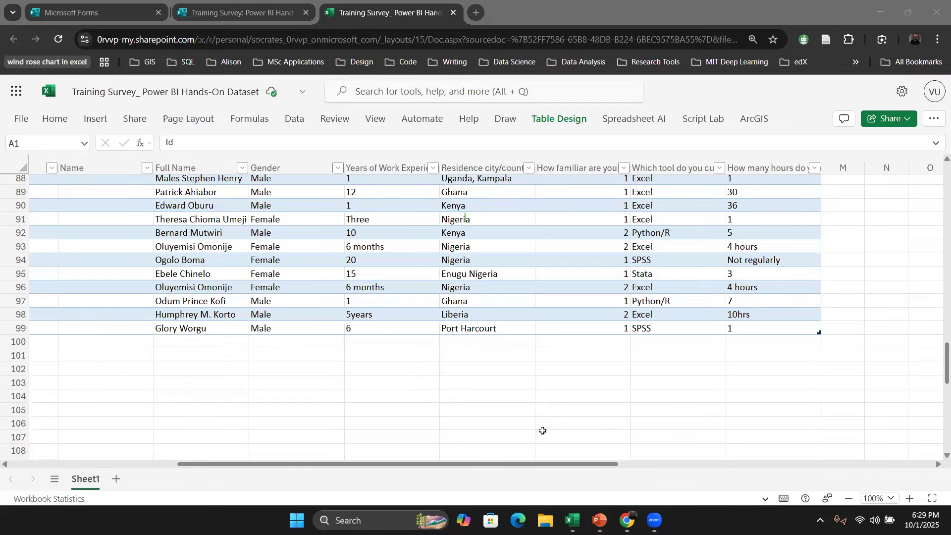
pyautogui.scroll(5, 505, 270)
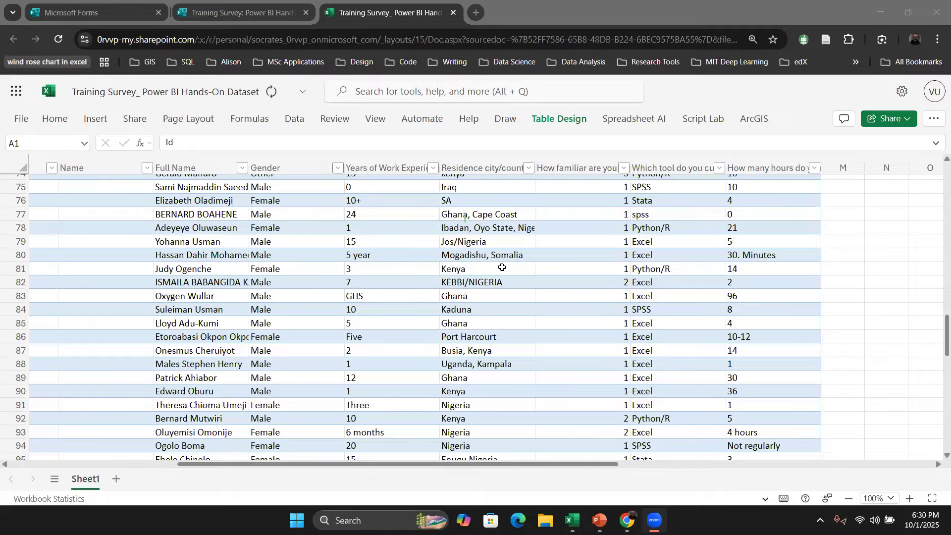
pyautogui.scroll(3, 491, 249)
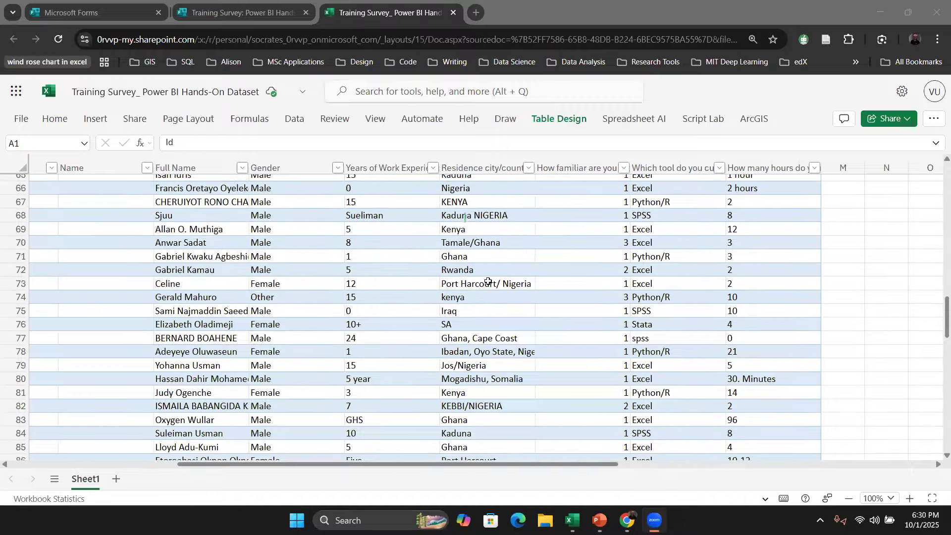
pyautogui.scroll(3, 484, 267)
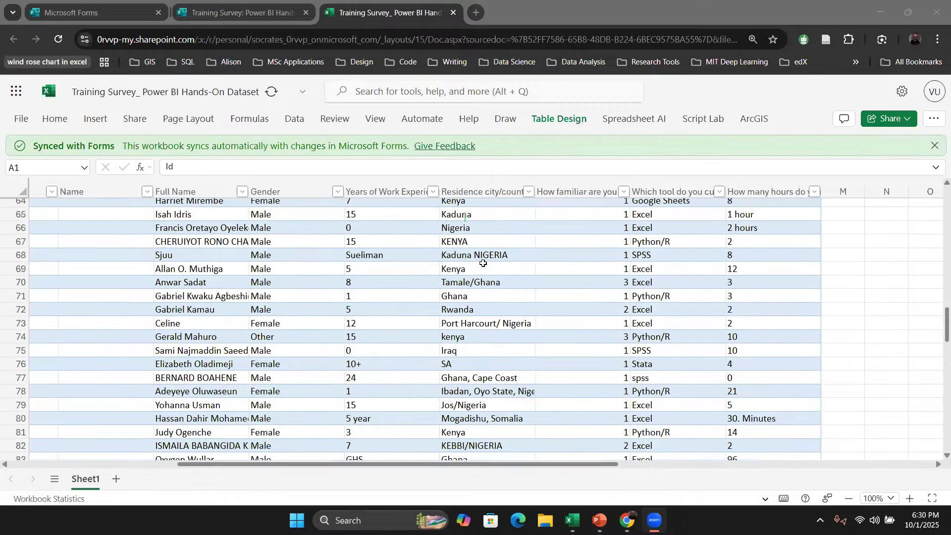
pyautogui.scroll(4, 483, 263)
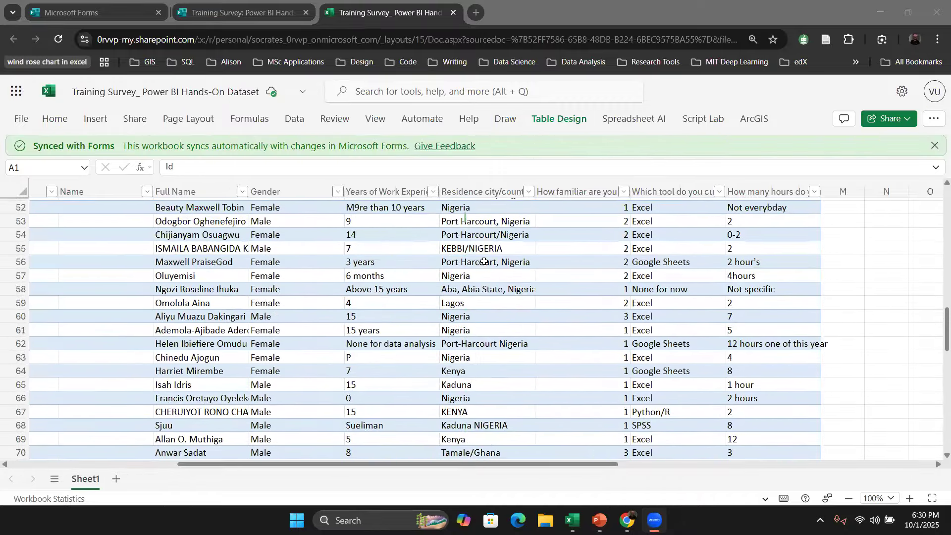
# Step: Scroll through the workbook's survey rows down to the newest responses at the end of the table
pyautogui.scroll(5, 486, 263)
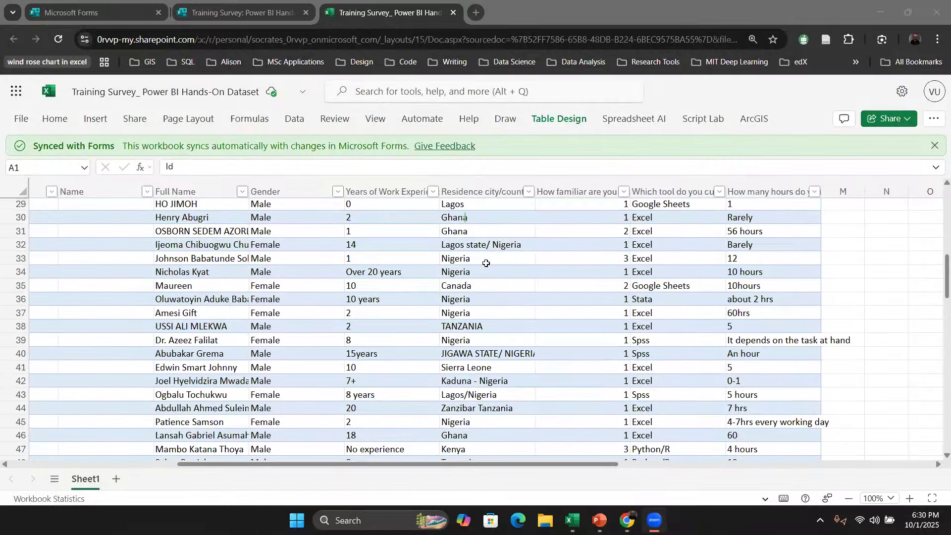
pyautogui.scroll(3, 486, 263)
pyautogui.scroll(1, 486, 263)
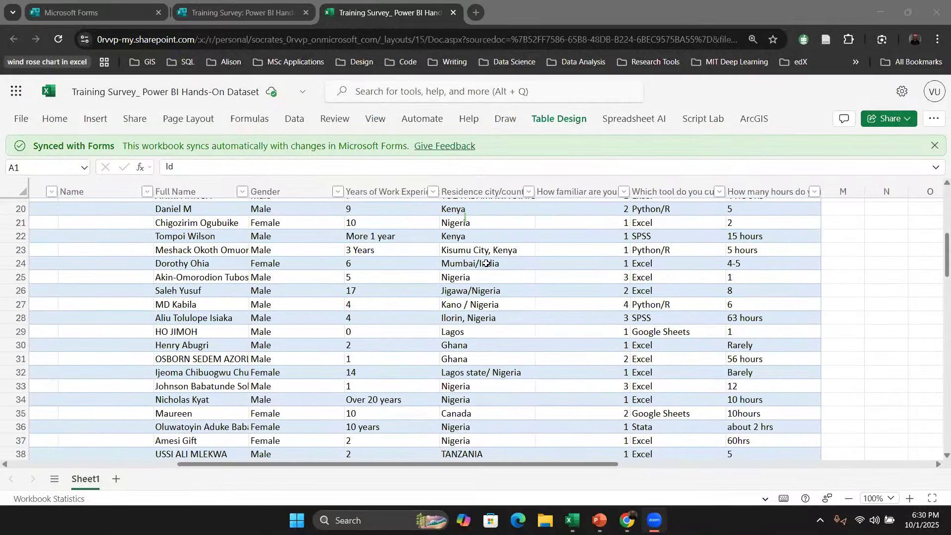
pyautogui.scroll(3, 486, 263)
pyautogui.scroll(-20, 486, 263)
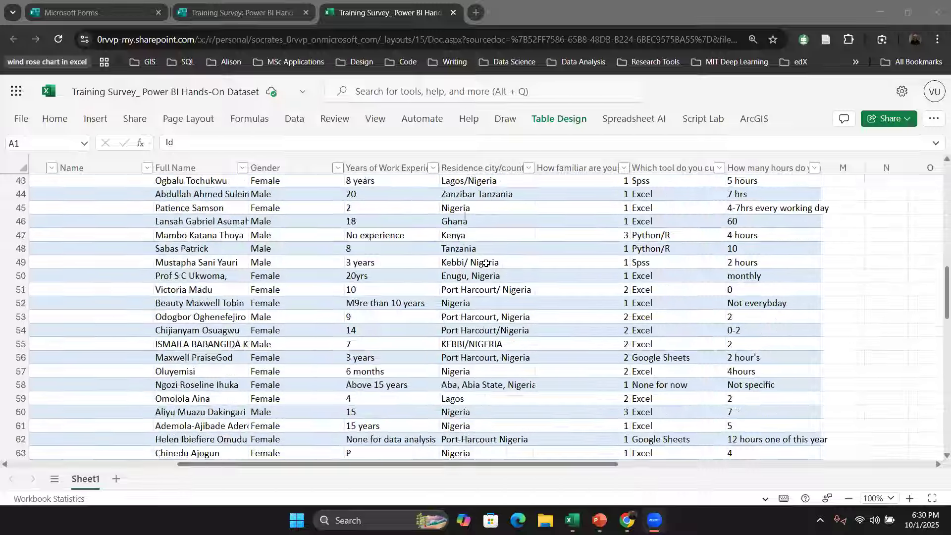
pyautogui.scroll(-5, 486, 263)
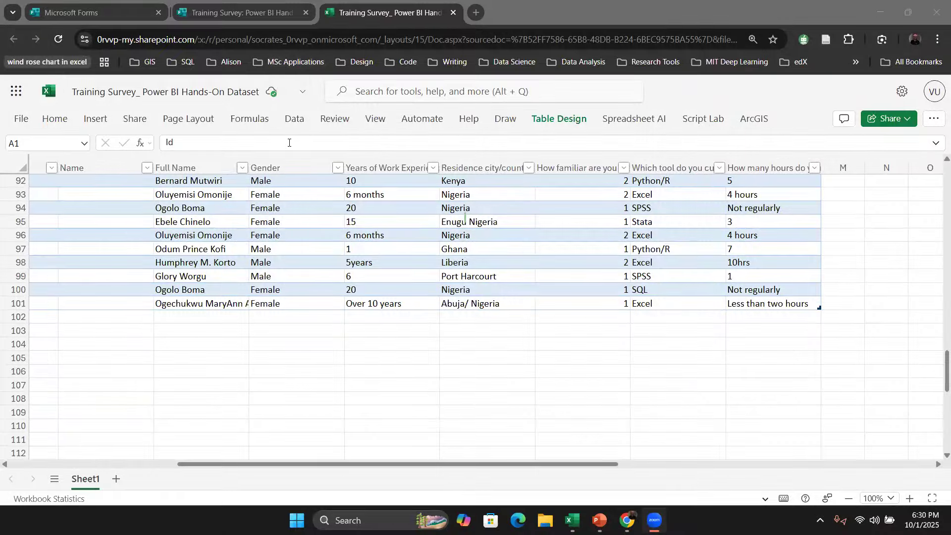
pyautogui.scroll(3, 329, 195)
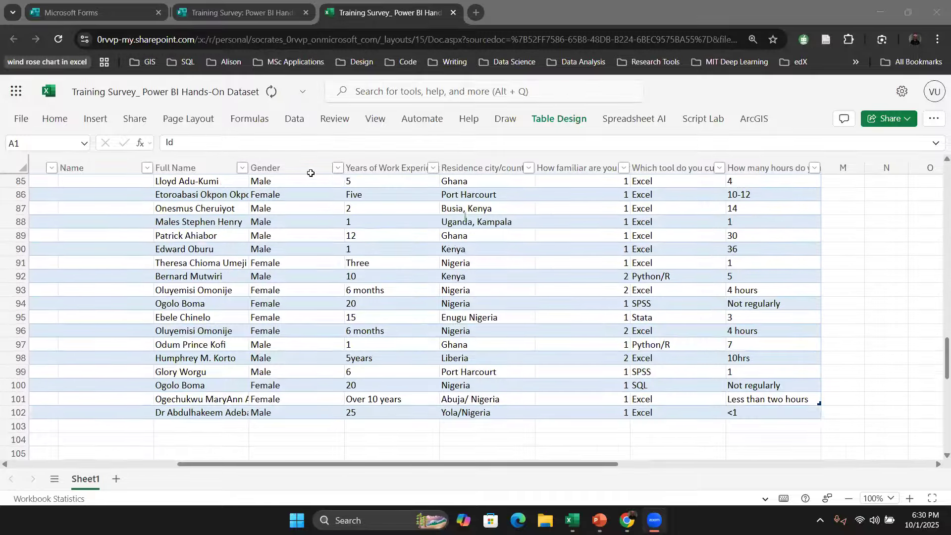
# Step: Return to the survey form, reload its responses overview, and open the insights options menu
pyautogui.click(216, 18)
pyautogui.click(216, 15)
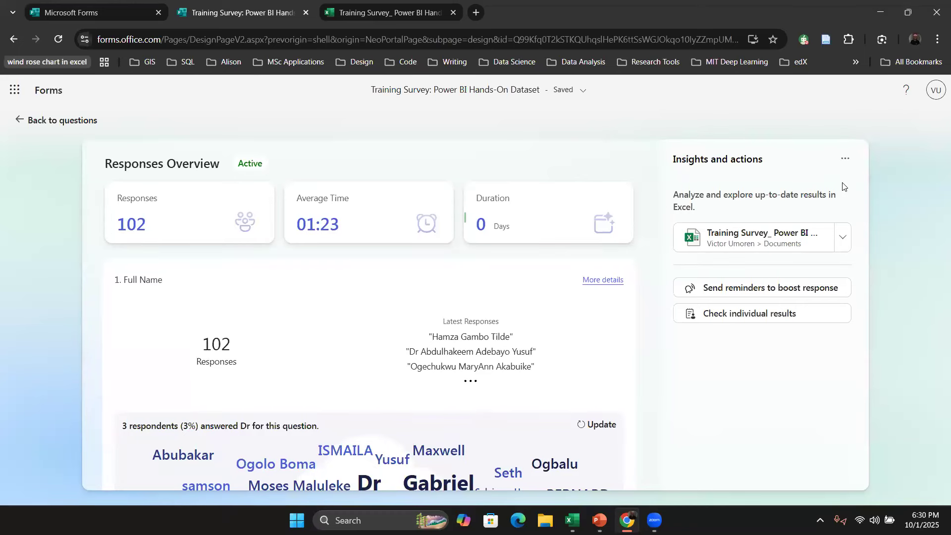
pyautogui.click(25, 119)
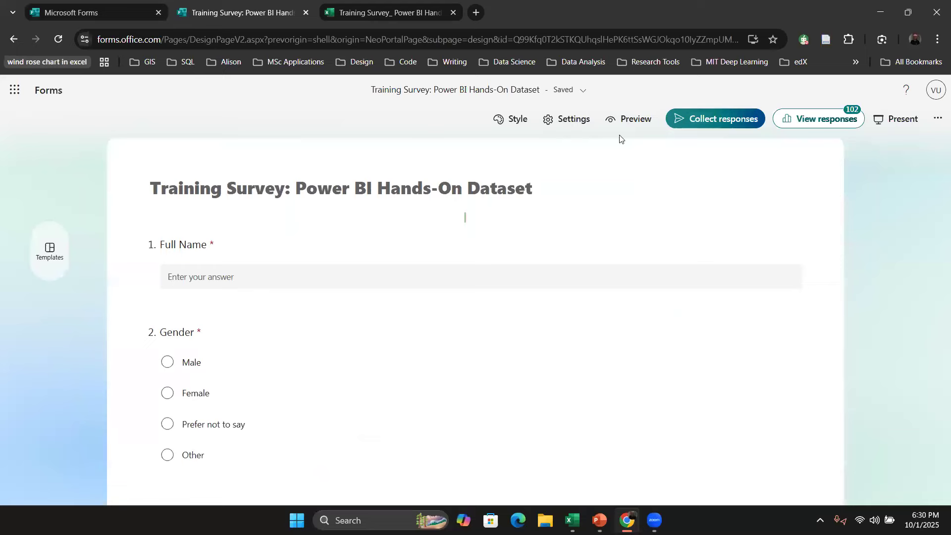
pyautogui.click(839, 122)
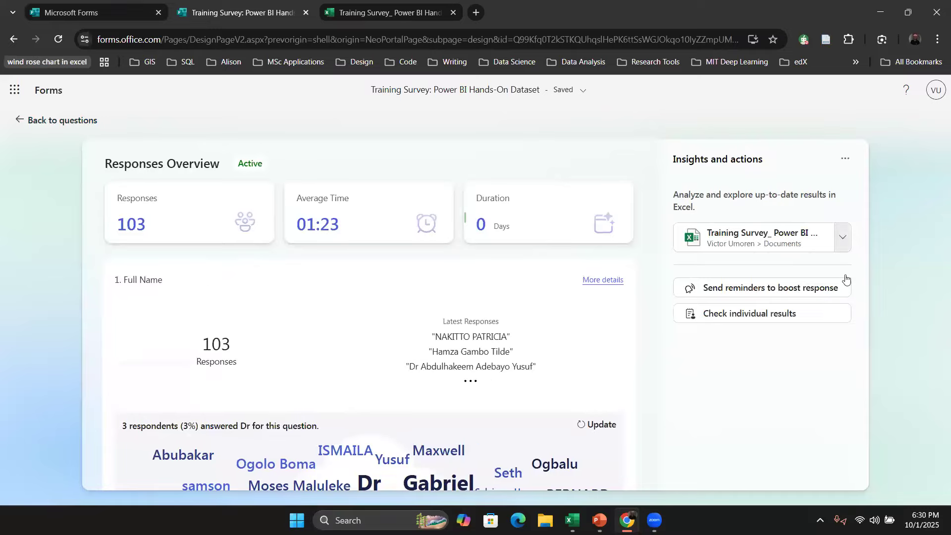
pyautogui.click(844, 159)
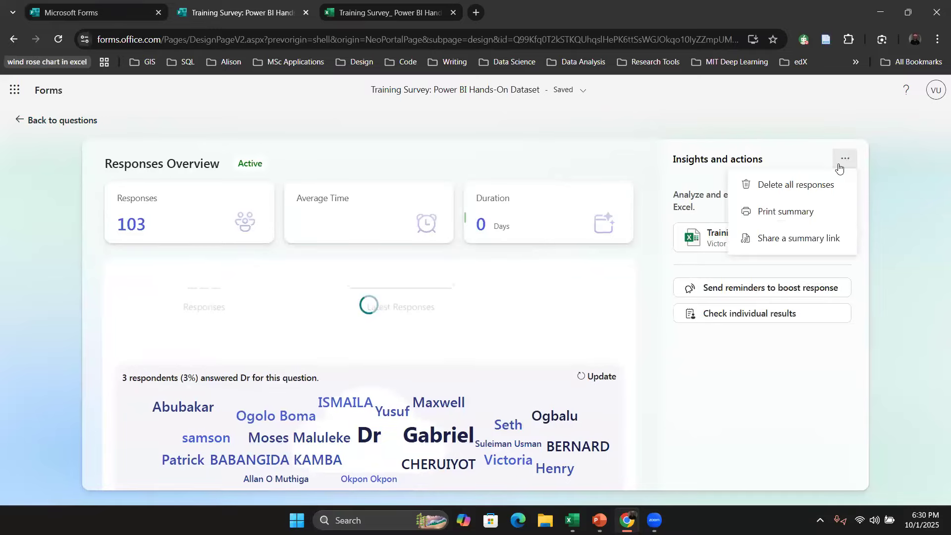
# Step: Download a copy of the Training Survey_ Power BI Hands-On Dataset workbook
pyautogui.click(800, 124)
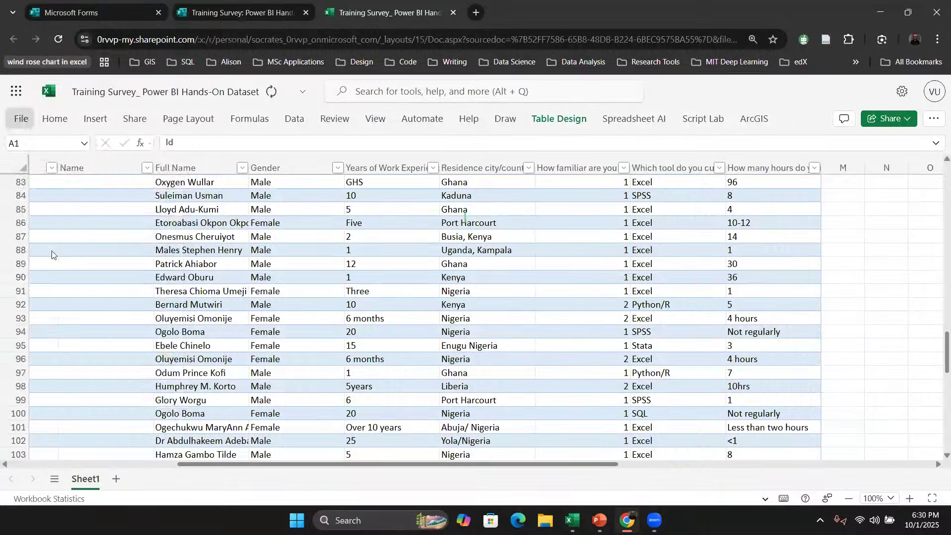
pyautogui.moveTo(90, 242)
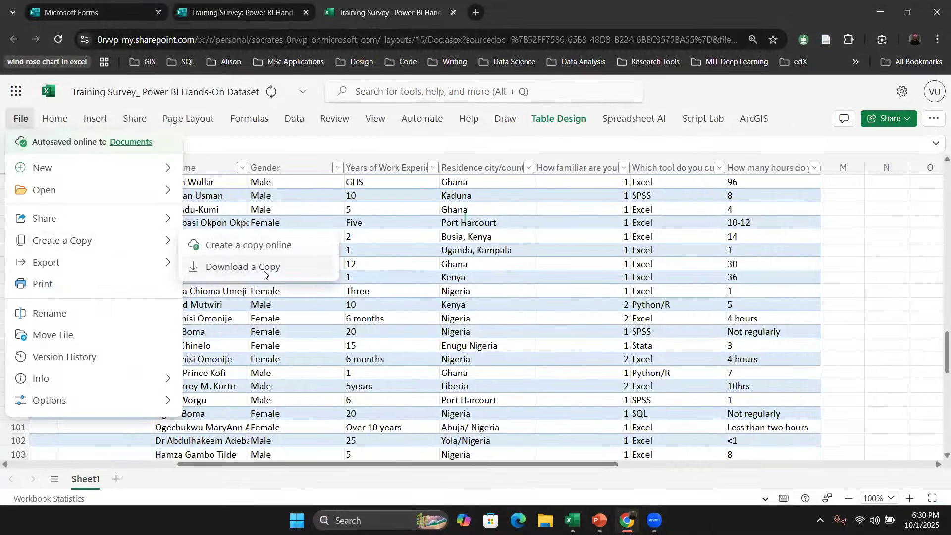
pyautogui.click(264, 270)
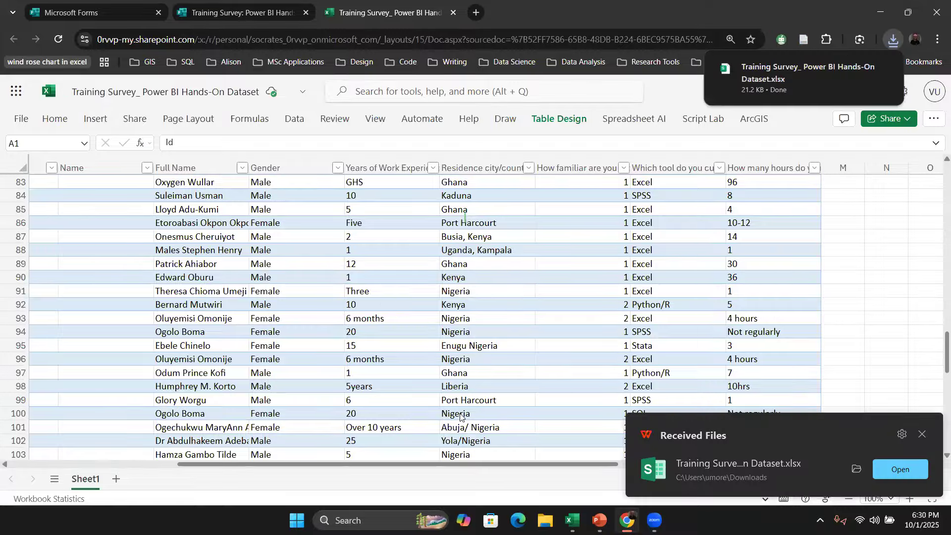
# Step: Copy the downloaded Training Survey_ Power BI Hands-On Dataset.xlsx from Downloads into the ACU Project\Data folder
pyautogui.press('super+e')
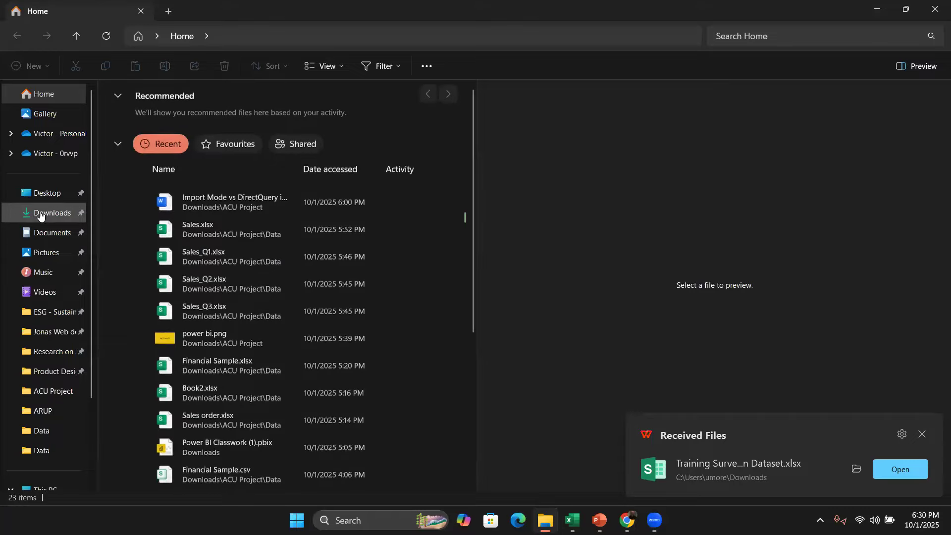
pyautogui.click(41, 214)
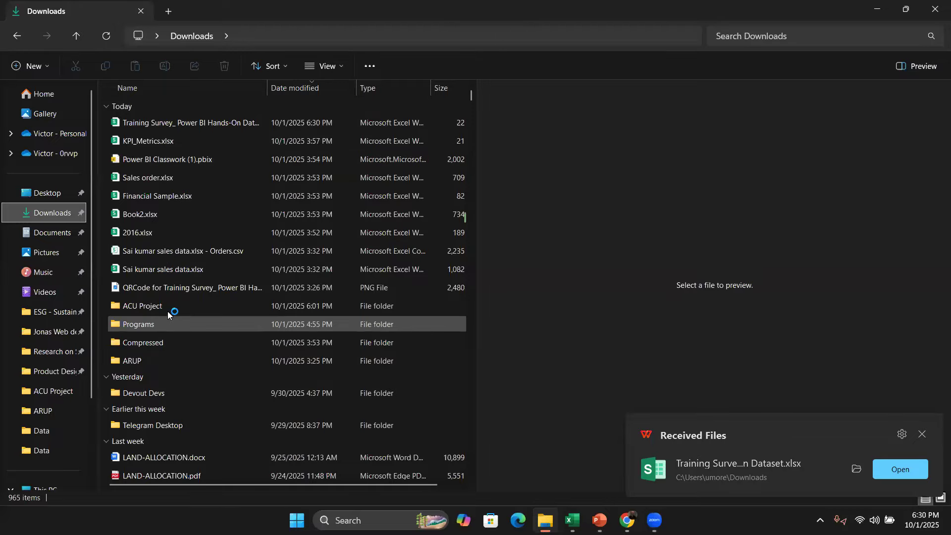
pyautogui.doubleClick(168, 309)
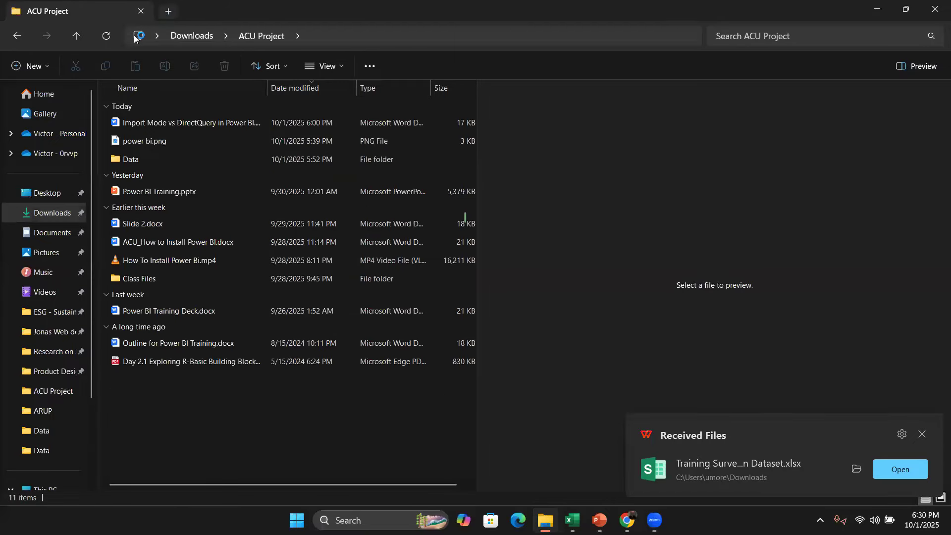
pyautogui.hotkey('ctrl', 't')
pyautogui.click(50, 213)
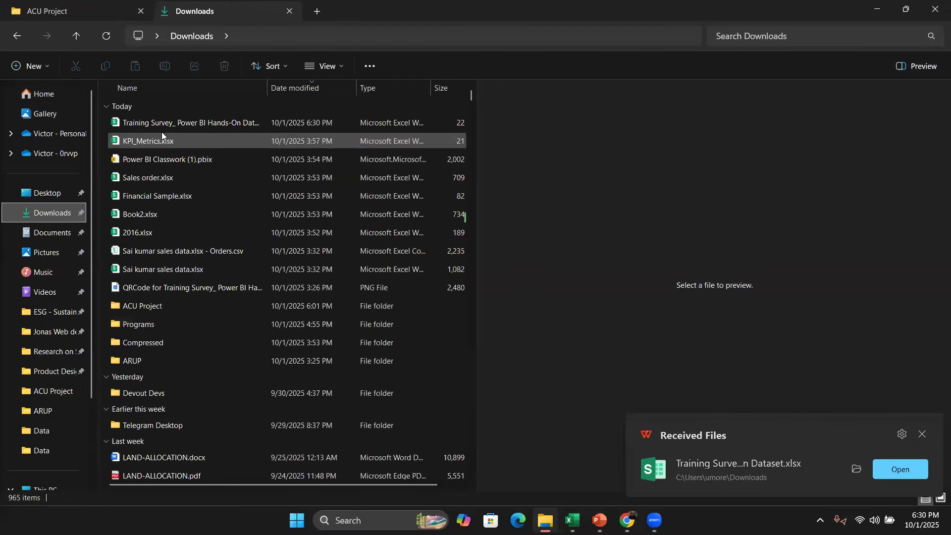
pyautogui.click(72, 10)
pyautogui.doubleClick(203, 163)
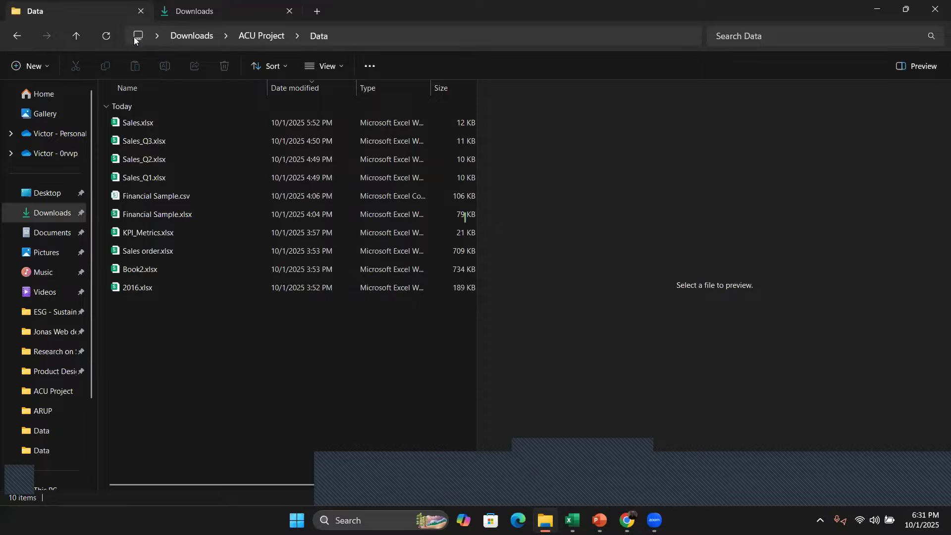
pyautogui.click(197, 12)
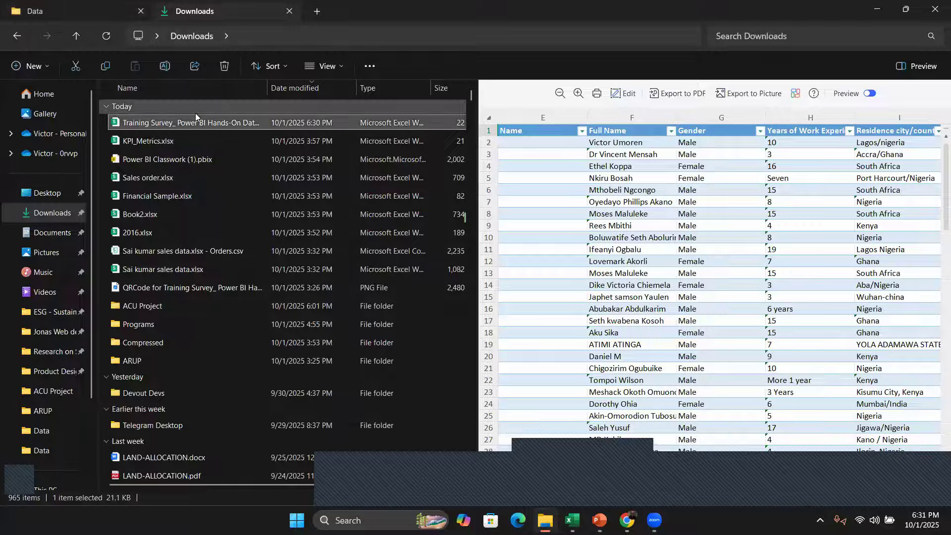
pyautogui.click(66, 9)
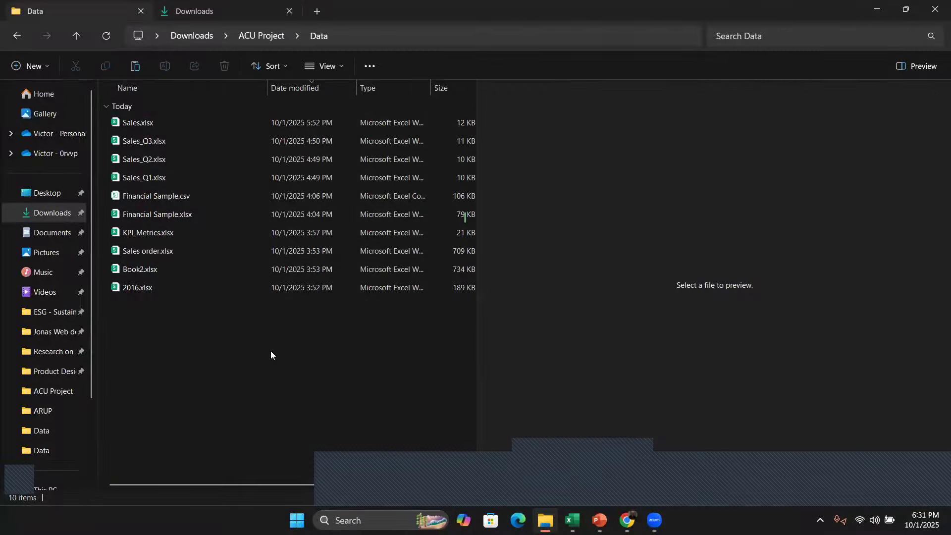
pyautogui.hotkey('ctrl', 'v')
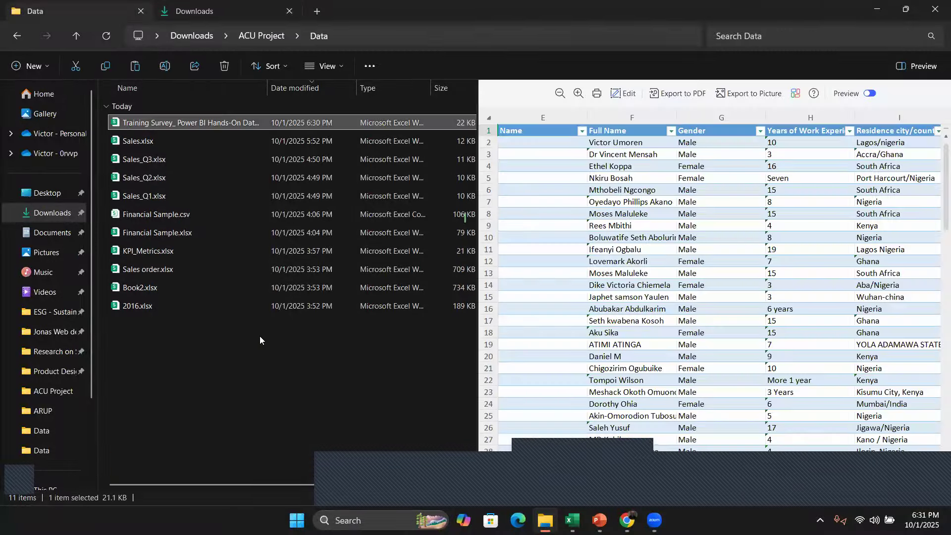
pyautogui.click(260, 340)
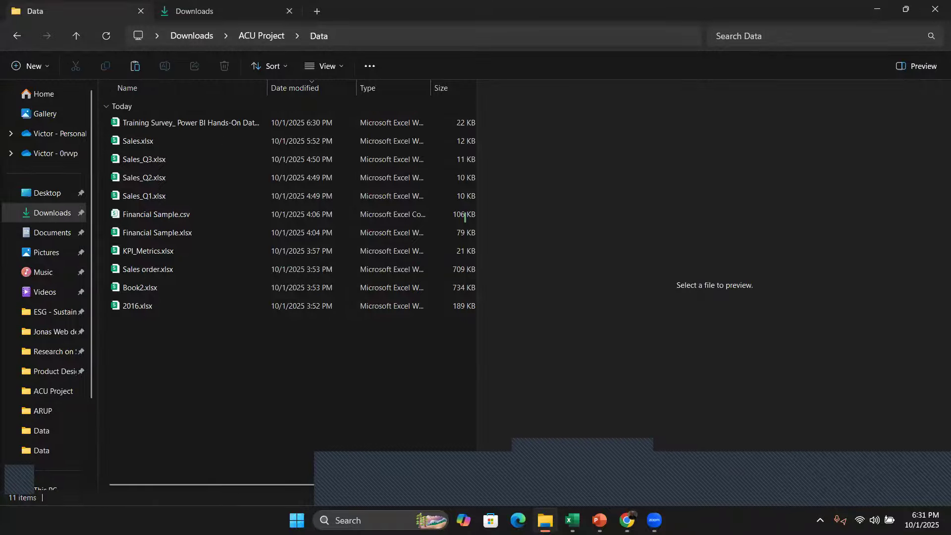
# Step: Switch back to the Power BI Training presentation and scroll through the slide thumbnails
pyautogui.hotkey('alt', 'Tab')
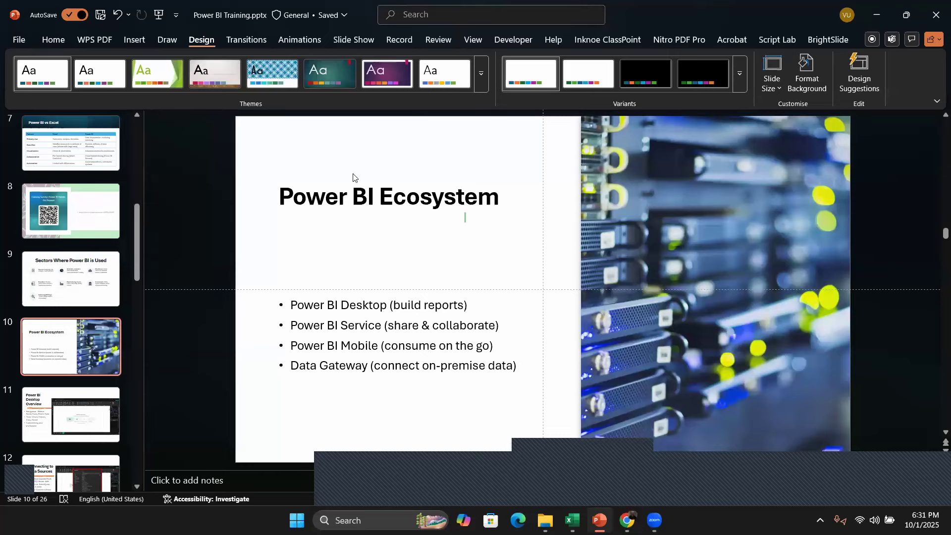
pyautogui.scroll(-3, 61, 297)
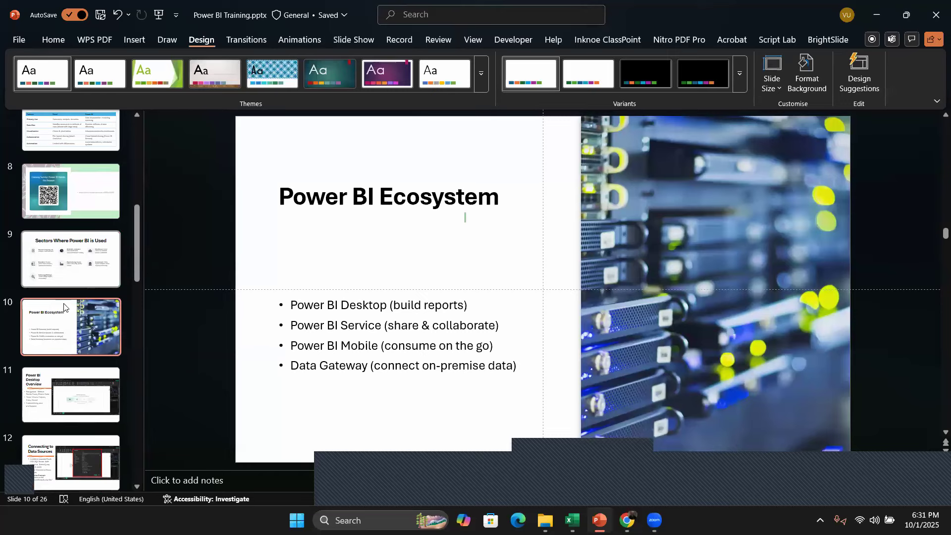
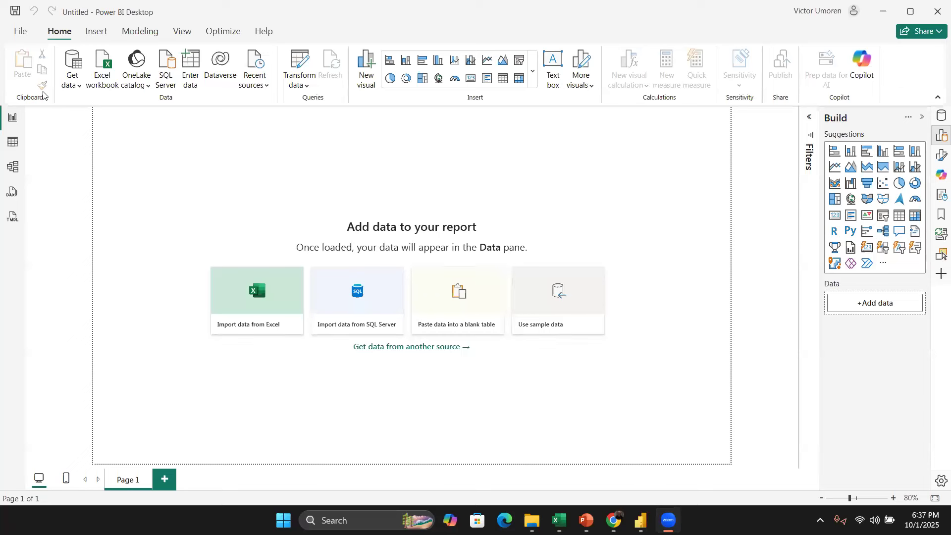
# Step: Browse the list of common data sources available for getting data
pyautogui.click(79, 86)
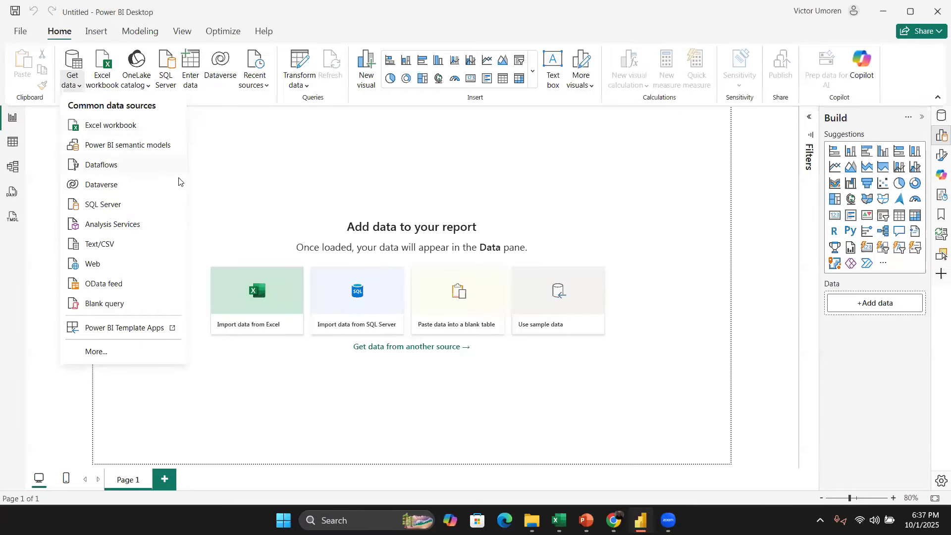
pyautogui.click(237, 181)
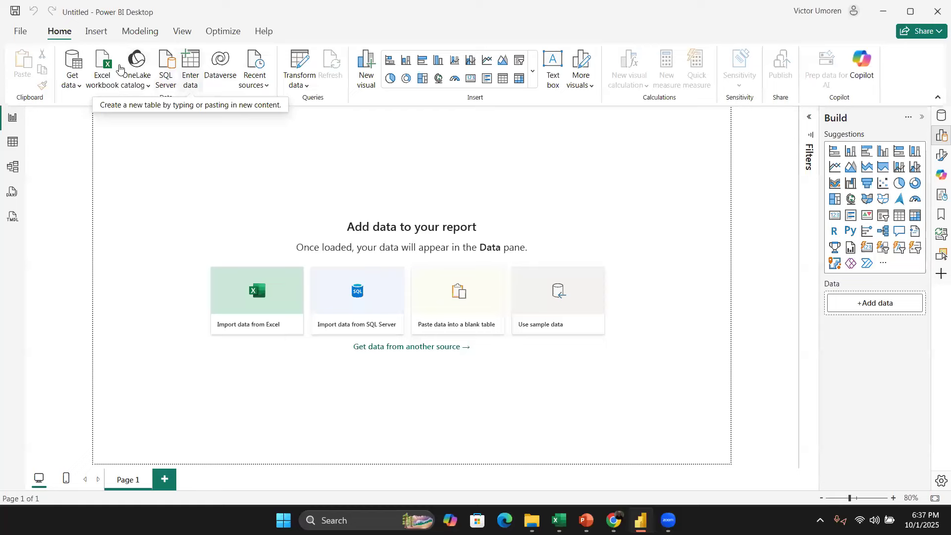
pyautogui.click(80, 87)
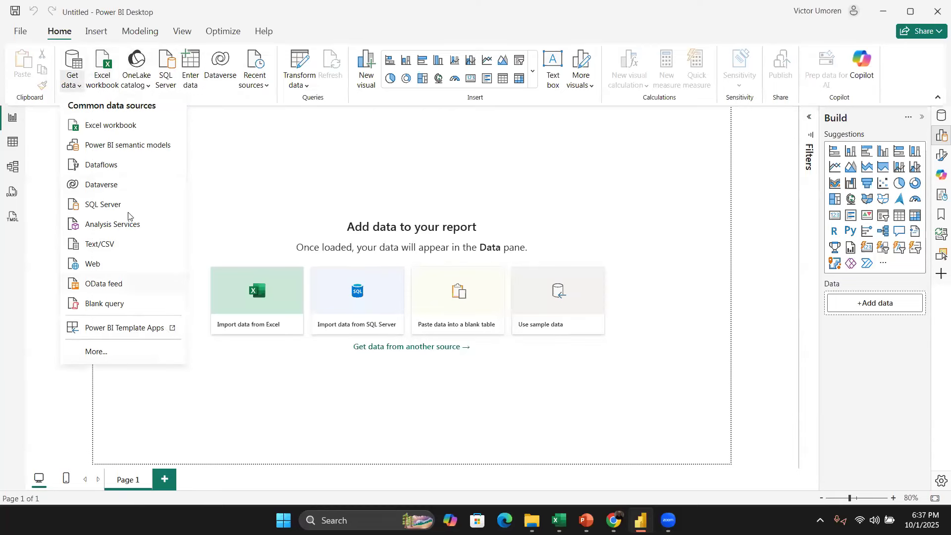
pyautogui.click(574, 46)
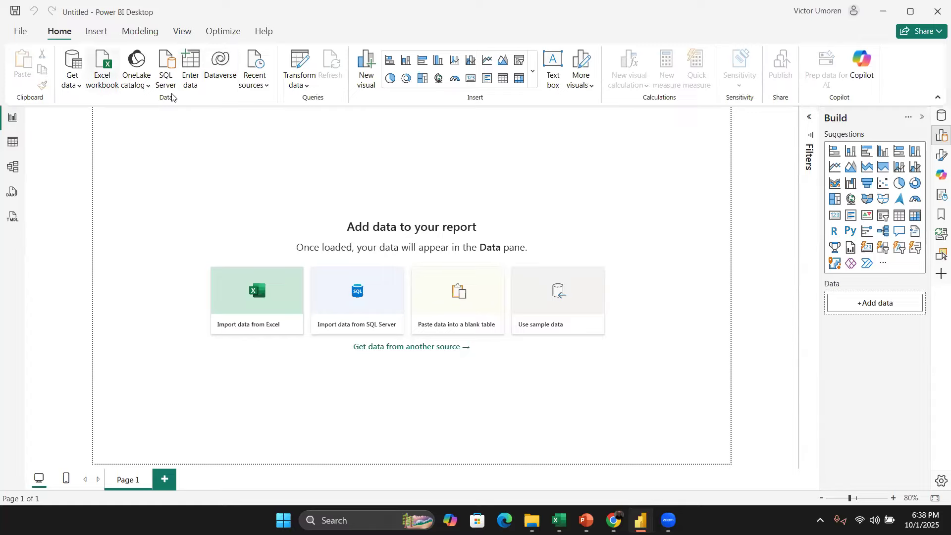
# Step: Start entering data manually and add a second column and three more rows to the new table
pyautogui.click(188, 61)
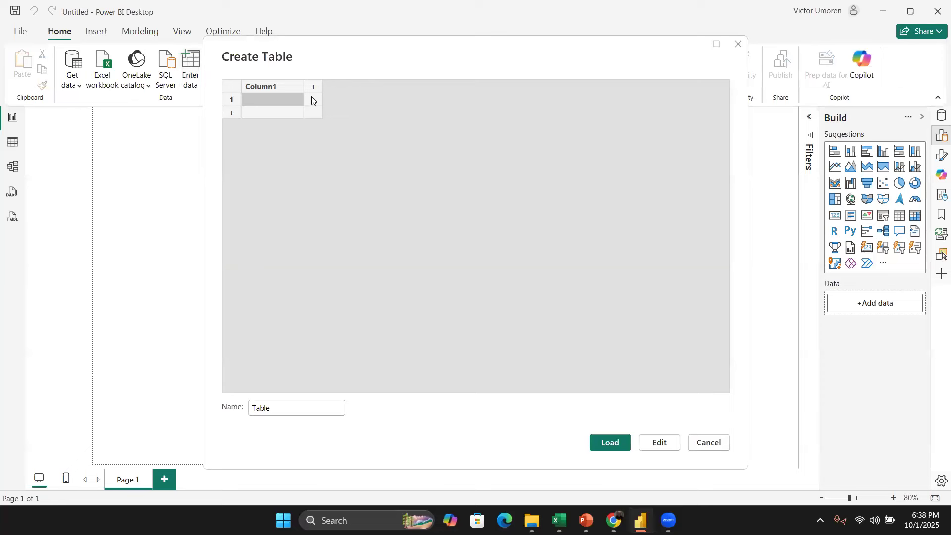
pyautogui.click(314, 89)
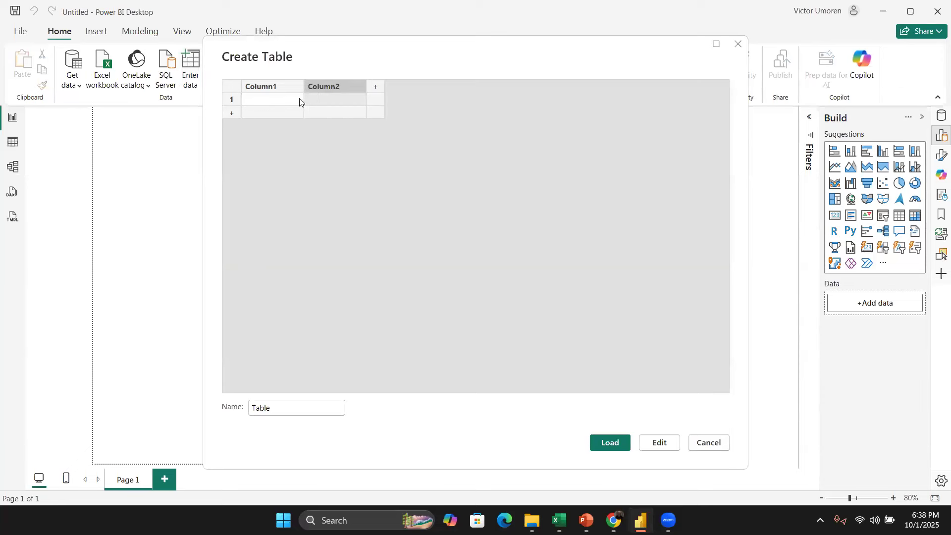
pyautogui.click(232, 113)
pyautogui.click(233, 127)
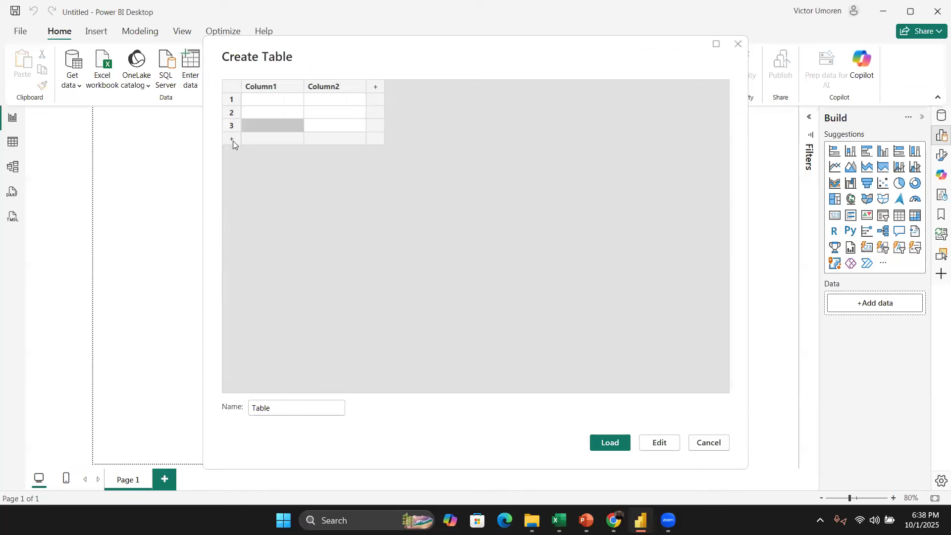
pyautogui.click(233, 141)
pyautogui.click(272, 91)
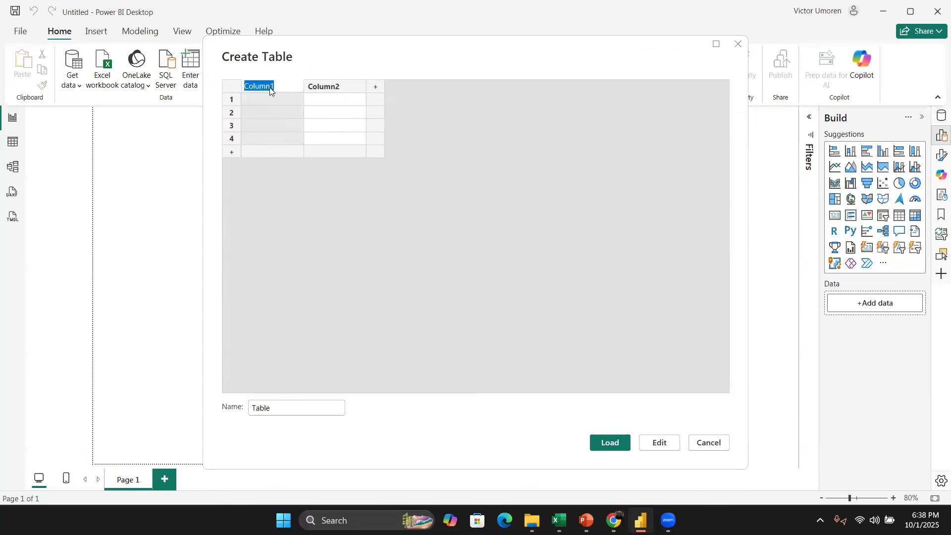
# Step: Name the columns Name and Age, enter a sample person's name with age 21, and close the dialog without loading
pyautogui.write('Name')
pyautogui.press('Tab')
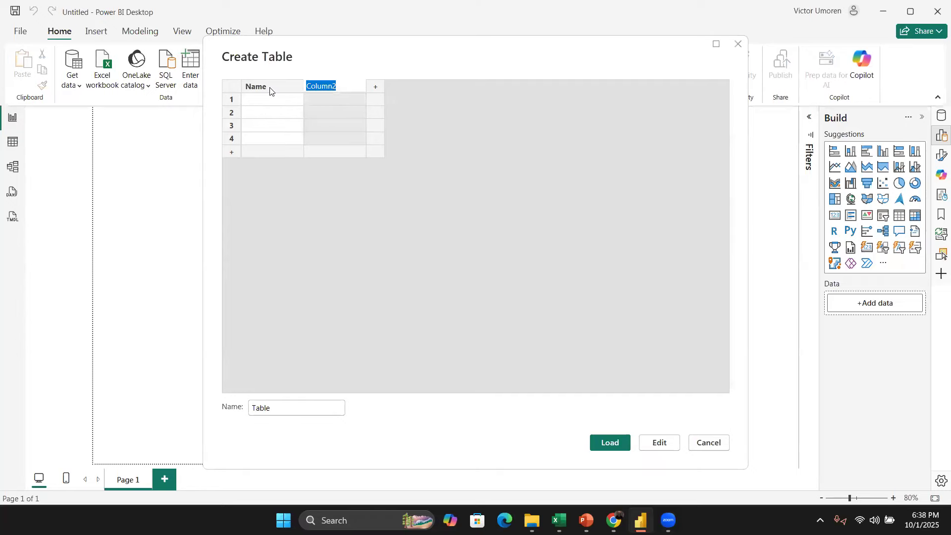
pyautogui.write('Age')
pyautogui.click(276, 99)
pyautogui.click(276, 99)
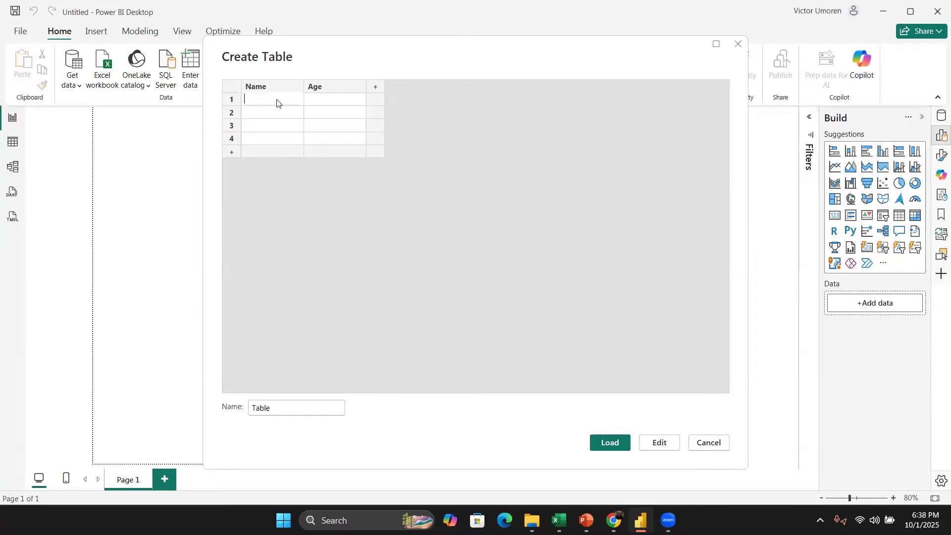
pyautogui.press('Tab')
pyautogui.write('21')
pyautogui.click(294, 111)
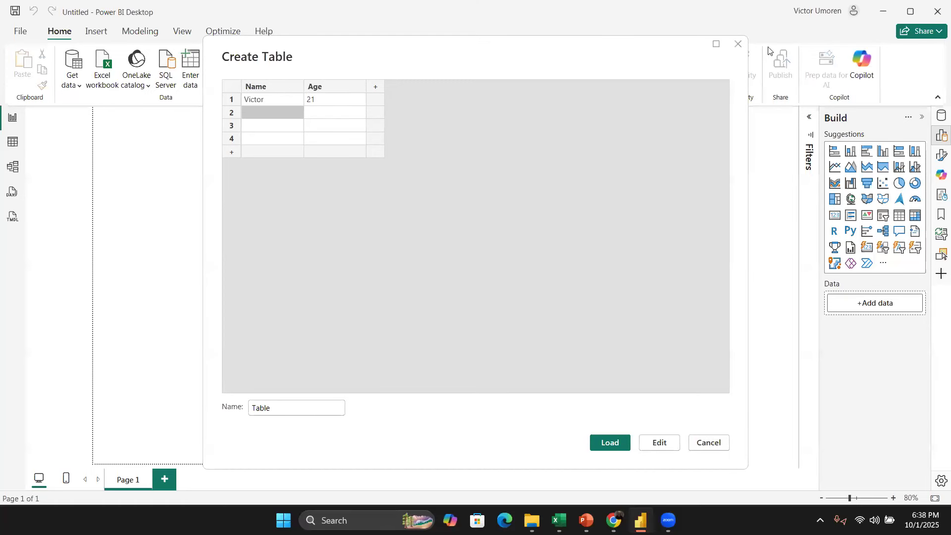
pyautogui.click(739, 45)
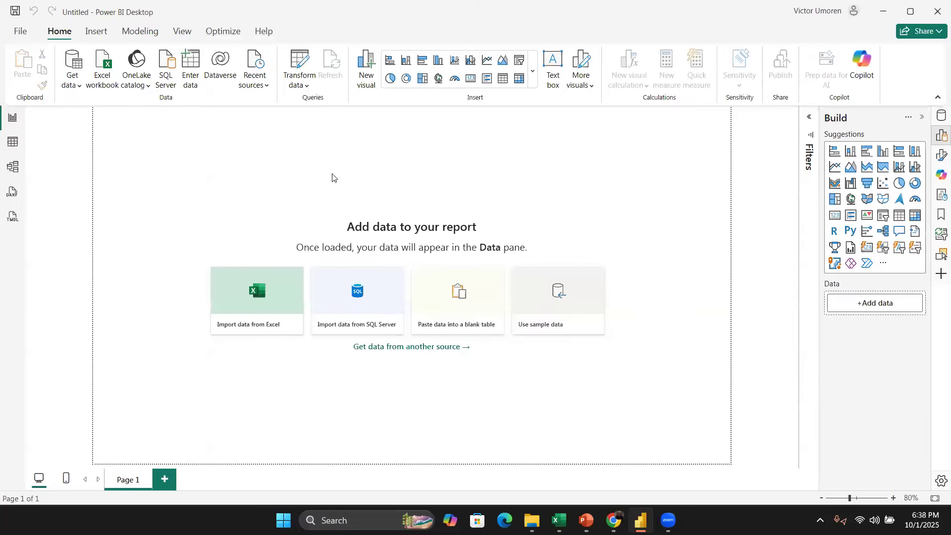
# Step: Browse the list of recent data sources
pyautogui.click(267, 87)
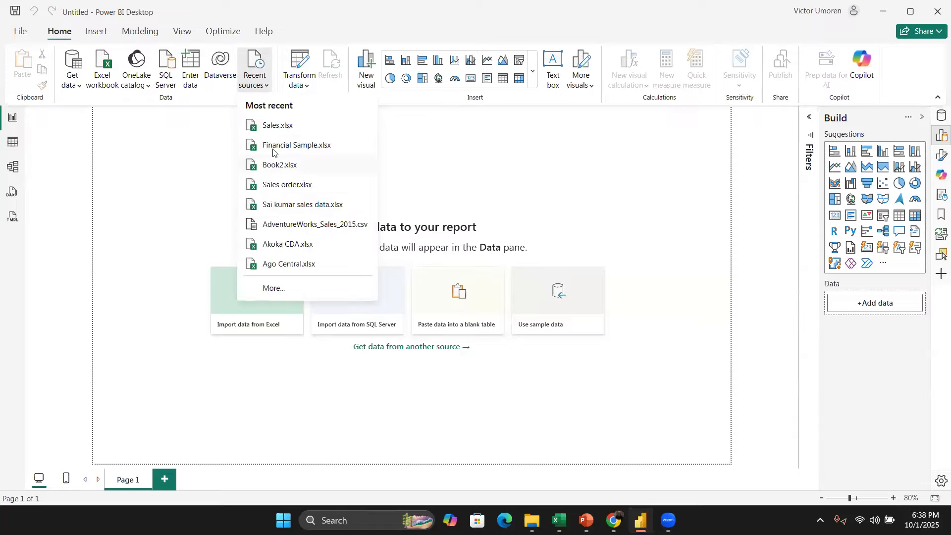
pyautogui.click(223, 191)
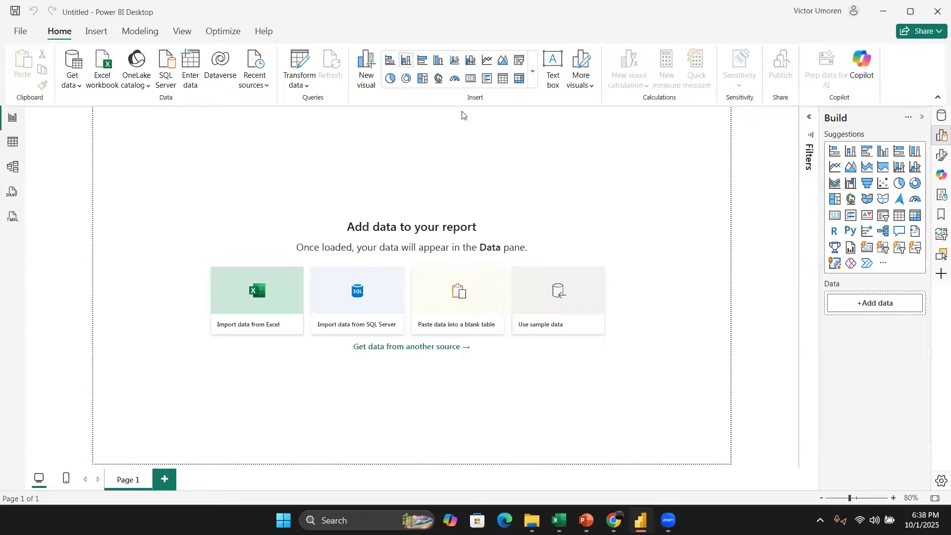
# Step: Insert a text box reading This is a demo and shrink it to a small box at the page's top-left corner
pyautogui.click(554, 65)
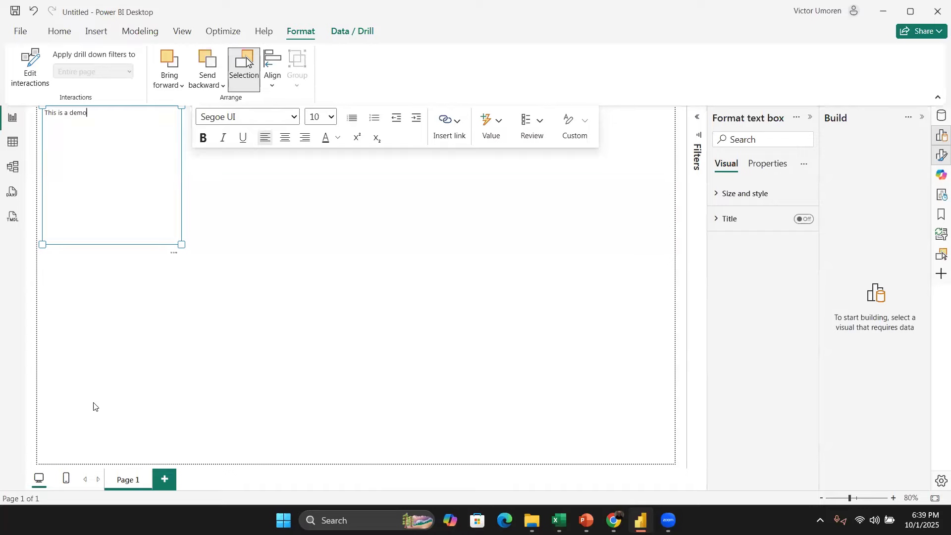
pyautogui.moveTo(182, 244); pyautogui.dragTo(123, 127)
pyautogui.click(272, 118)
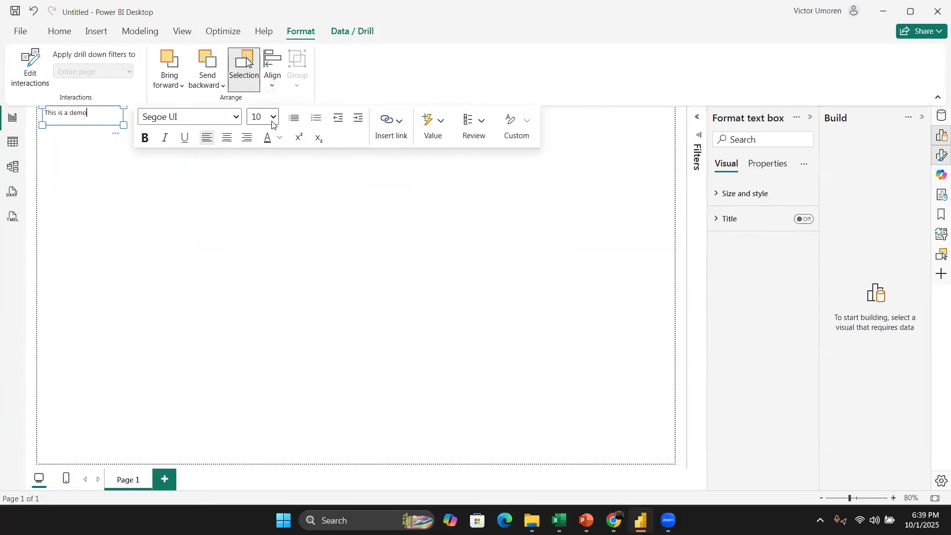
pyautogui.click(260, 295)
pyautogui.hotkey('ctrl', 'BackSpace')
# Step: Select the text box's text and make it bold at 16 pt
pyautogui.doubleClick(51, 122)
pyautogui.moveTo(45, 113); pyautogui.dragTo(84, 113)
pyautogui.click(84, 113)
pyautogui.tripleClick(70, 114)
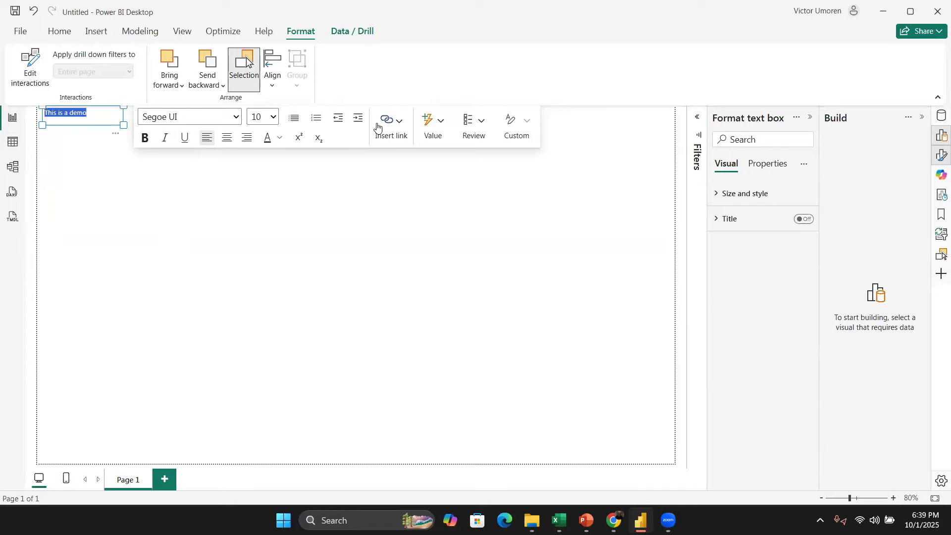
pyautogui.click(145, 138)
pyautogui.click(265, 117)
pyautogui.click(270, 261)
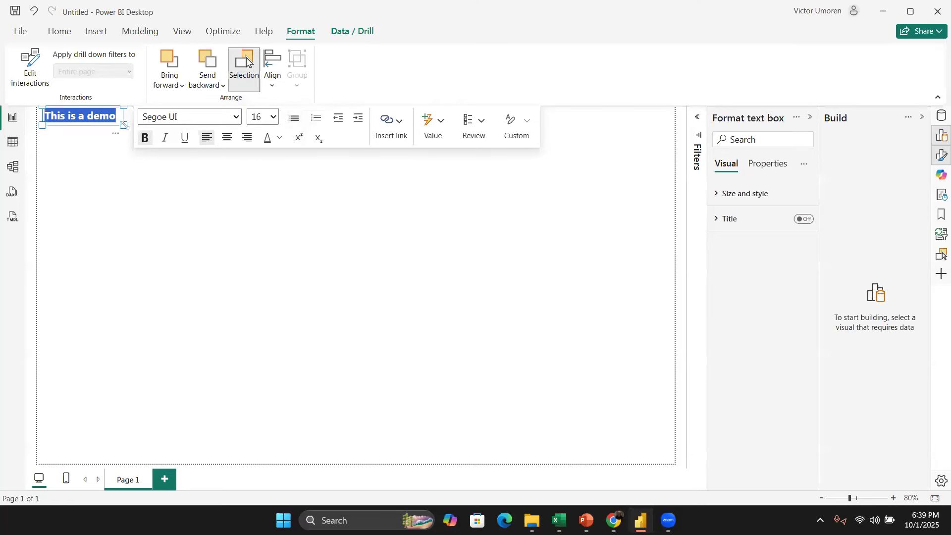
# Step: Enlarge the text box and change its font size to 24 and then 12 pt
pyautogui.moveTo(123, 125); pyautogui.dragTo(206, 163)
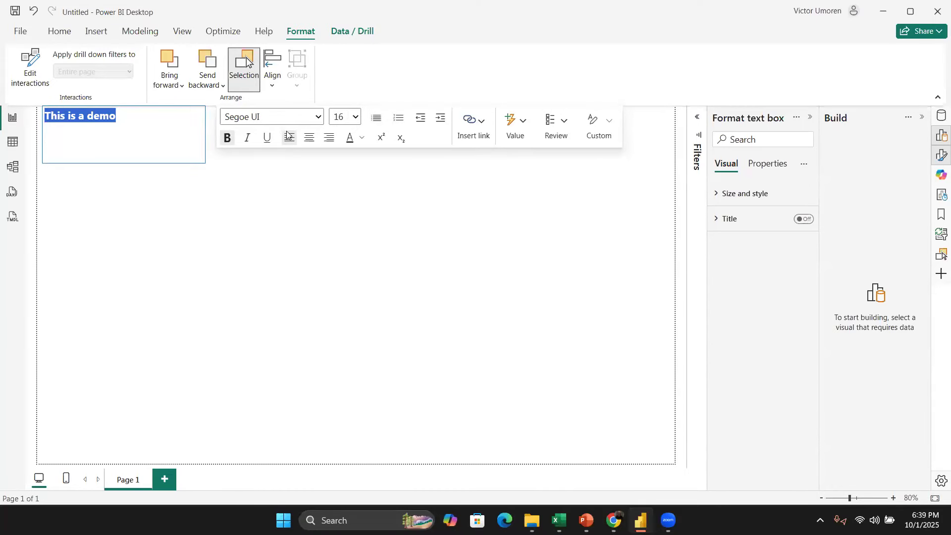
pyautogui.click(351, 116)
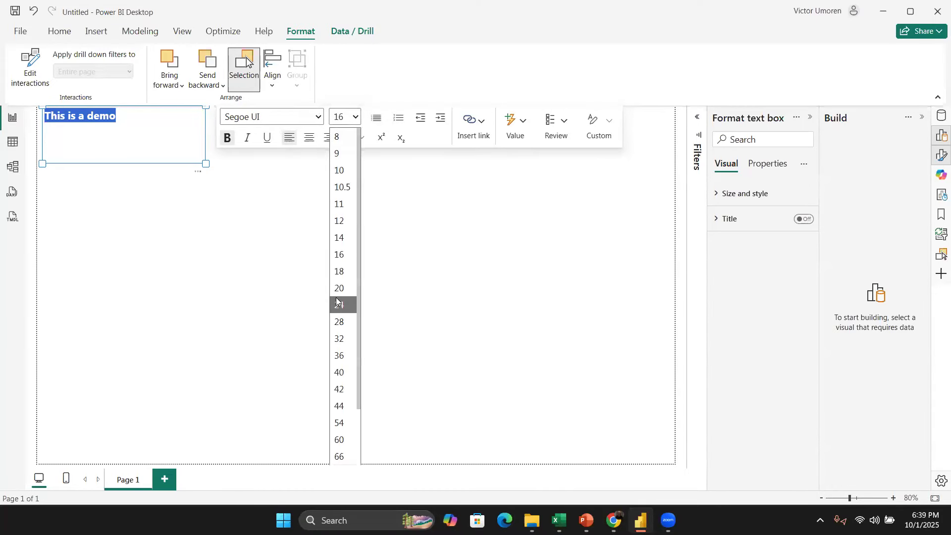
pyautogui.click(340, 303)
pyautogui.click(352, 117)
pyautogui.click(343, 220)
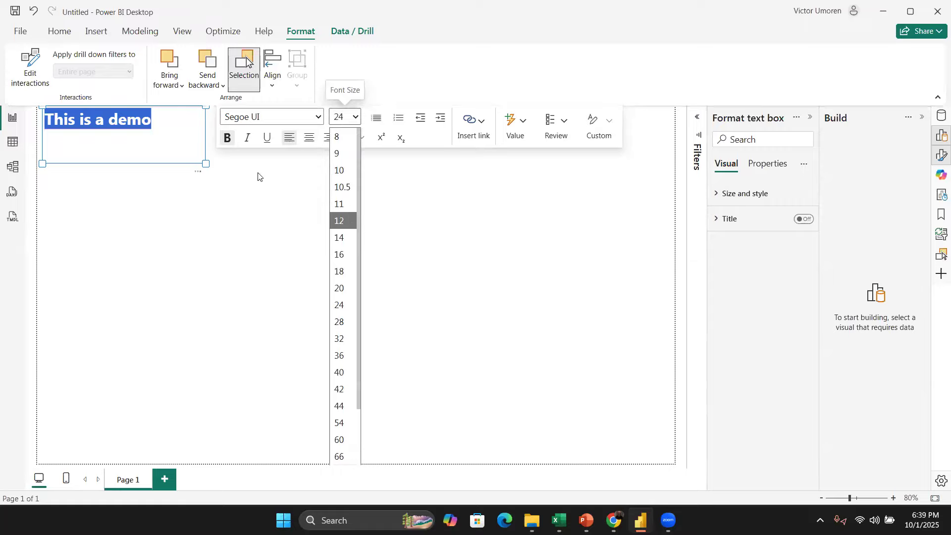
# Step: Select the text box and delete it
pyautogui.click(187, 168)
pyautogui.click(187, 165)
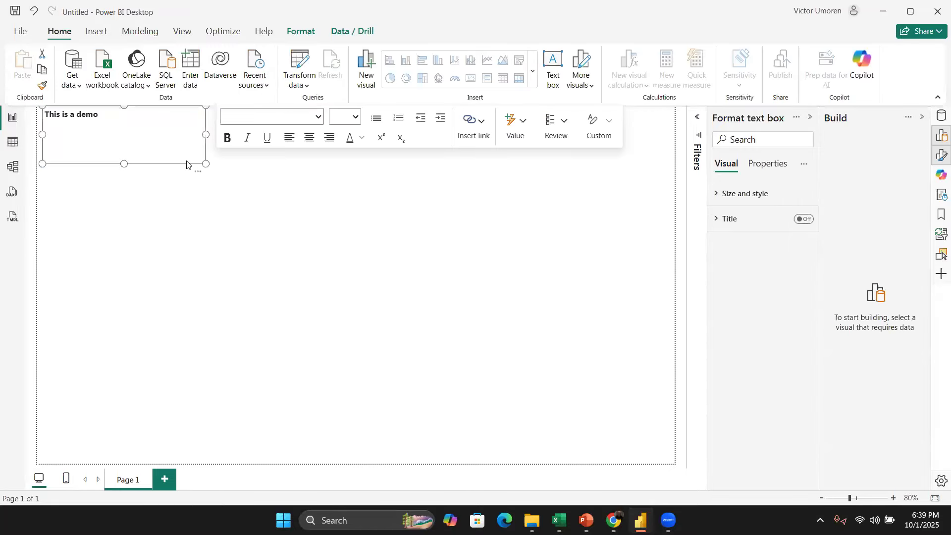
pyautogui.press('Delete')
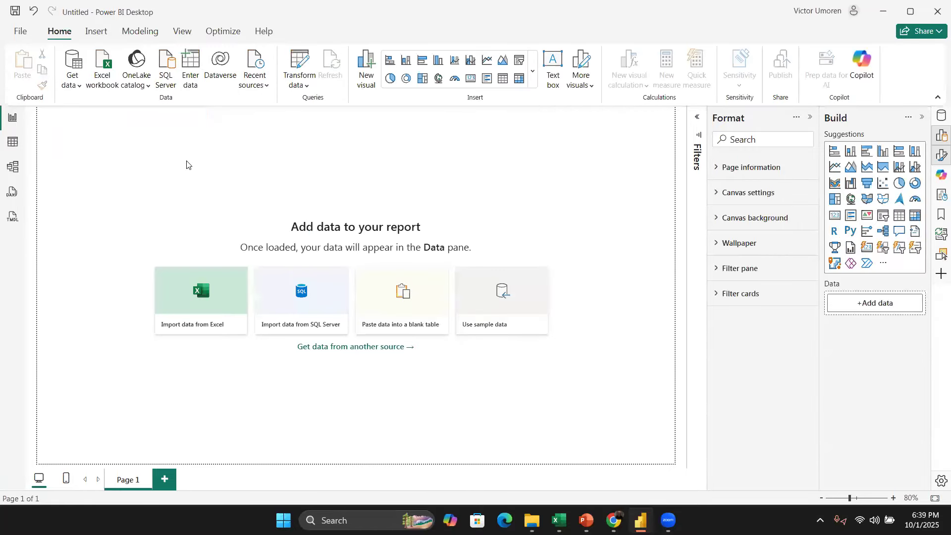
# Step: Add a new blank page to the report
pyautogui.click(598, 88)
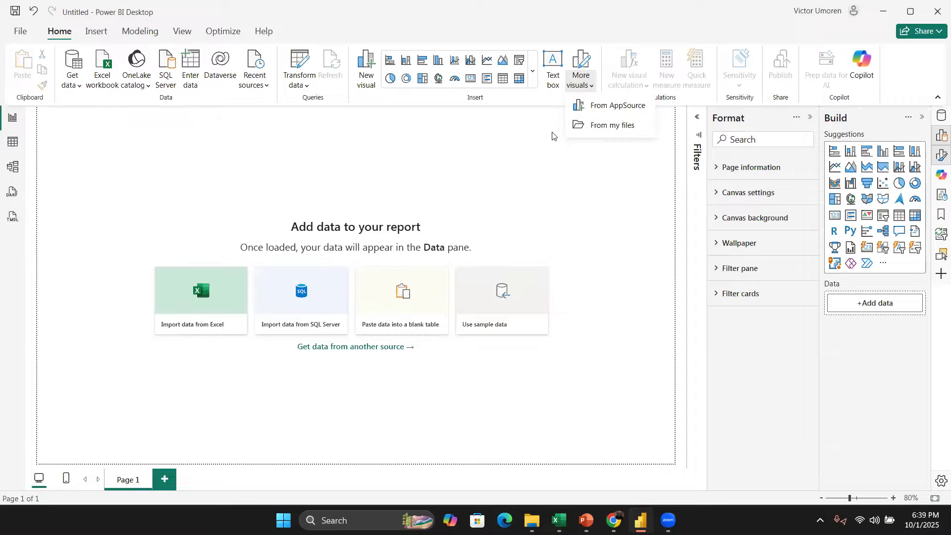
pyautogui.click(572, 155)
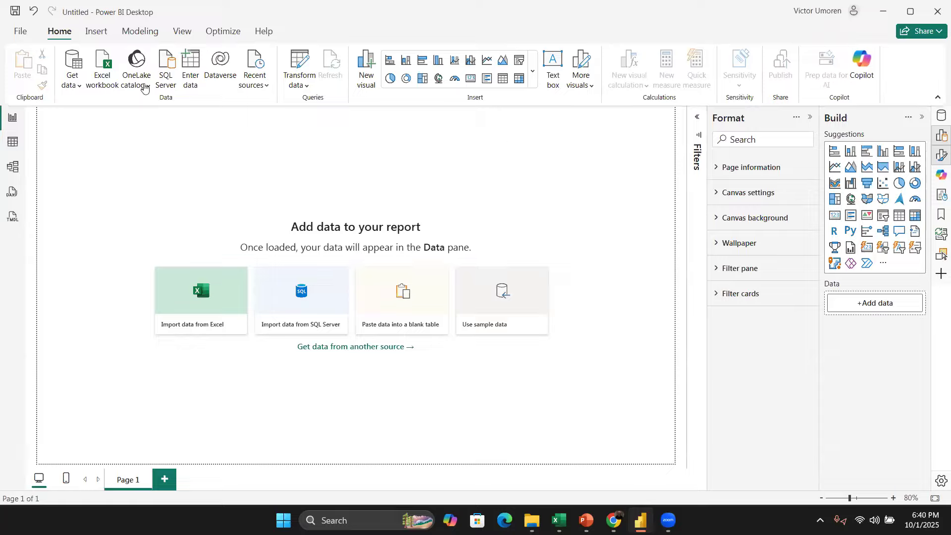
pyautogui.click(95, 32)
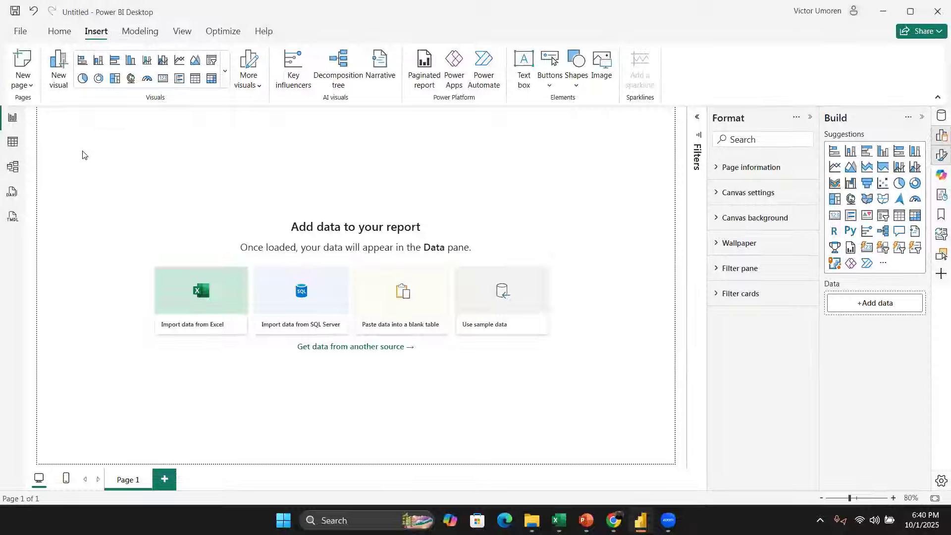
pyautogui.click(28, 87)
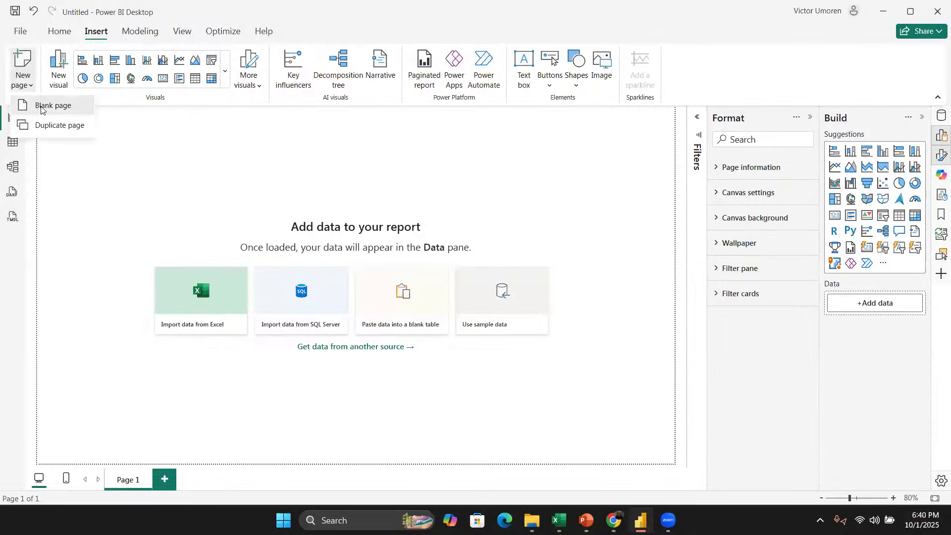
pyautogui.click(42, 106)
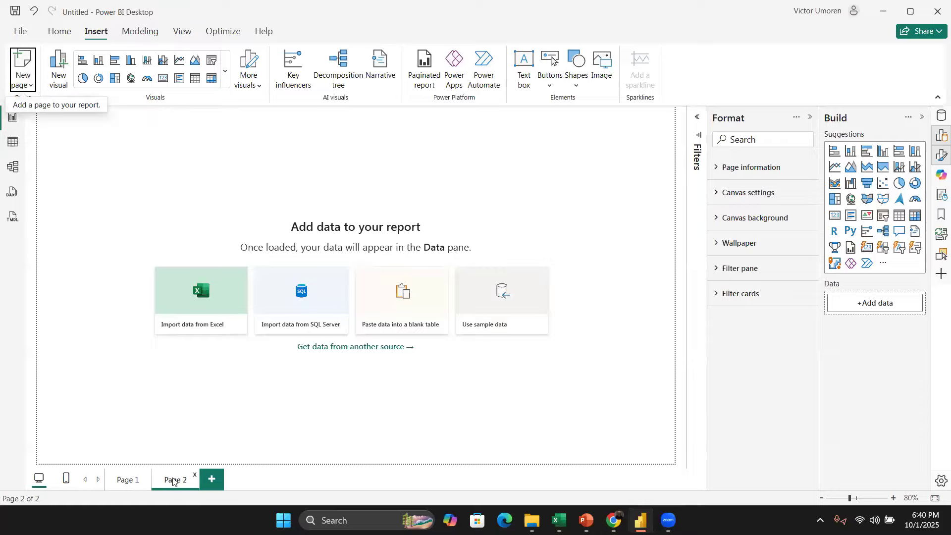
# Step: Duplicate Page 2 as a new page
pyautogui.click(29, 86)
pyautogui.click(49, 126)
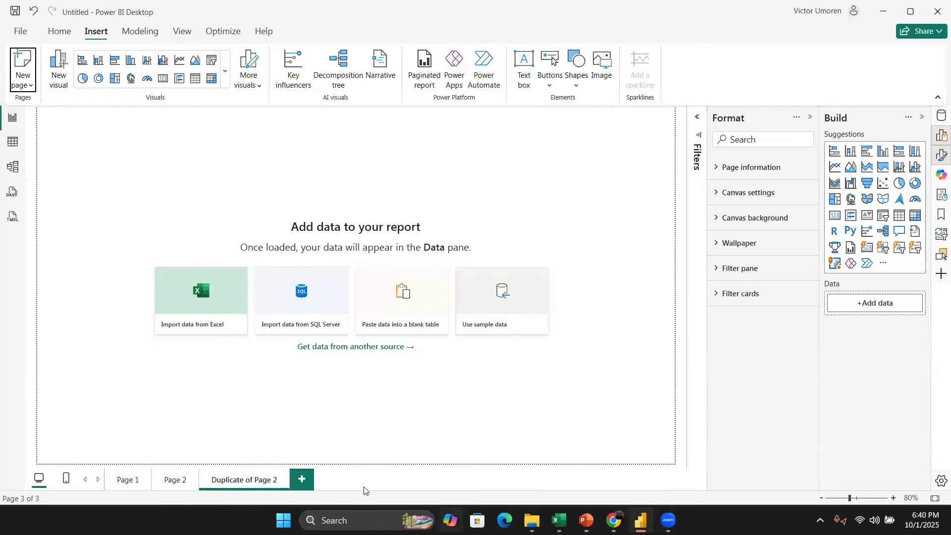
# Step: Add another new page and duplicate it
pyautogui.click(305, 484)
pyautogui.rightClick(307, 484)
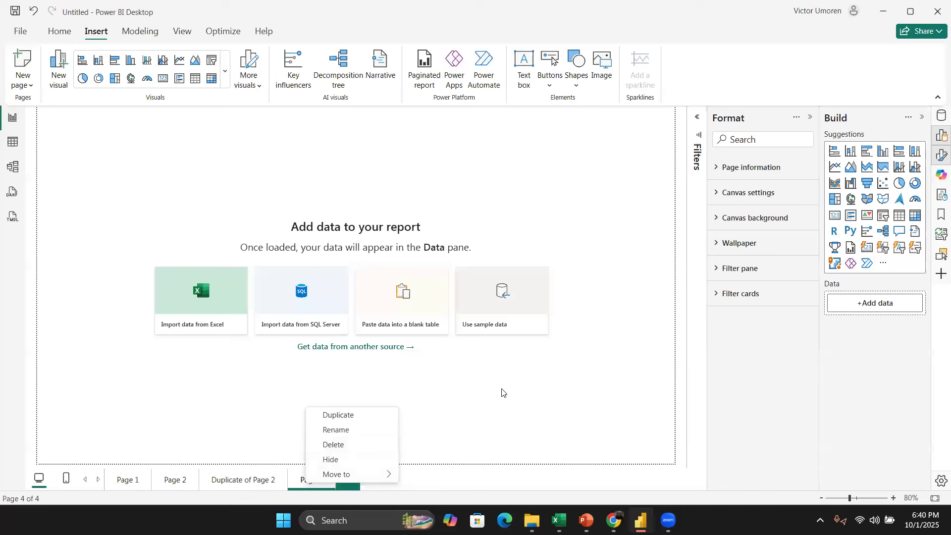
pyautogui.click(357, 417)
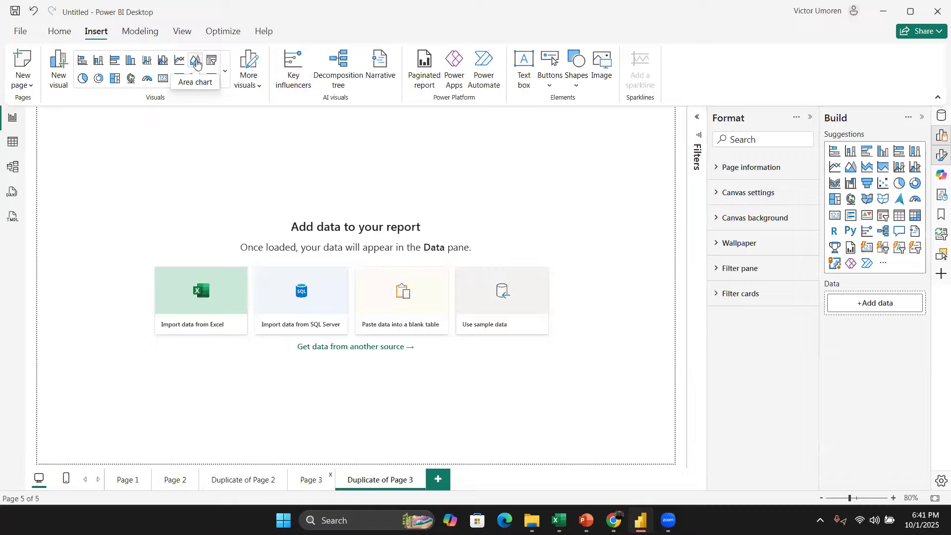
# Step: Examine the commands available for modeling, view, optimizing and help
pyautogui.click(143, 32)
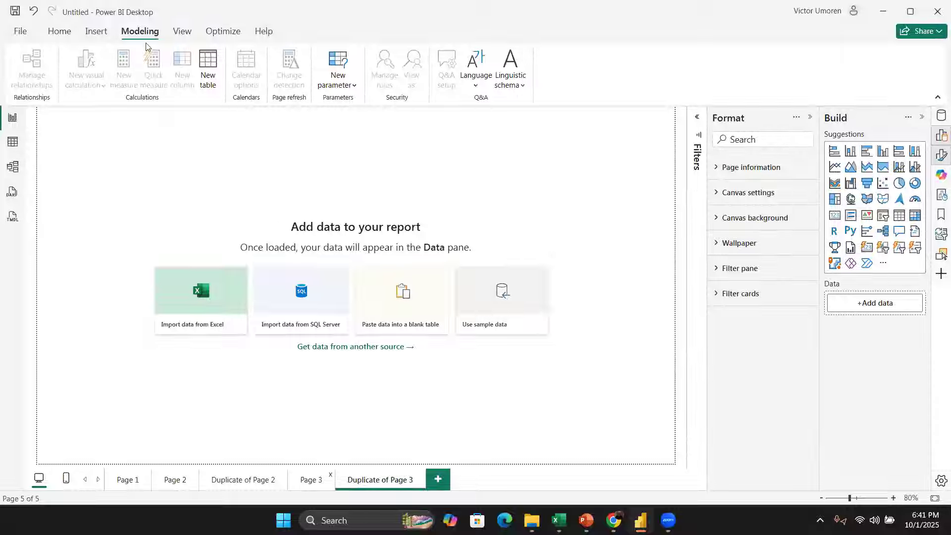
pyautogui.click(181, 34)
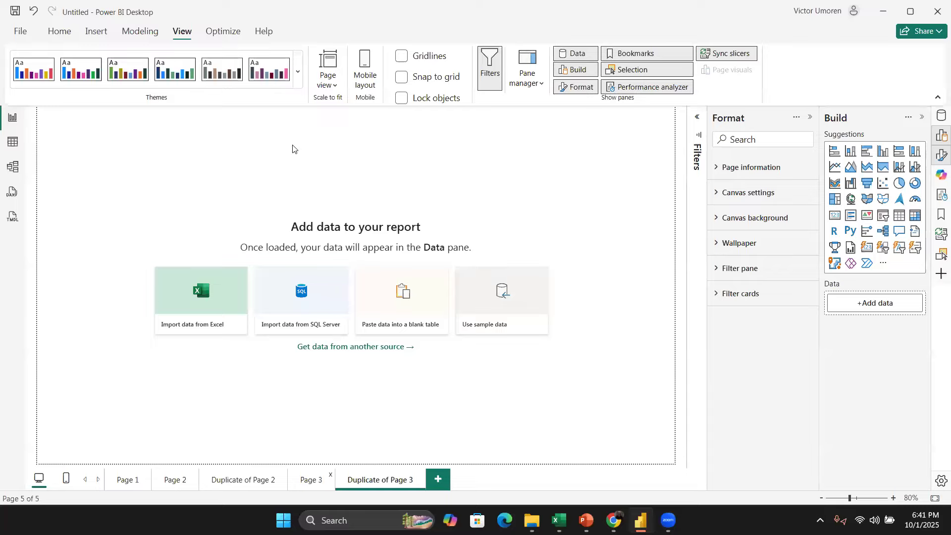
pyautogui.click(222, 31)
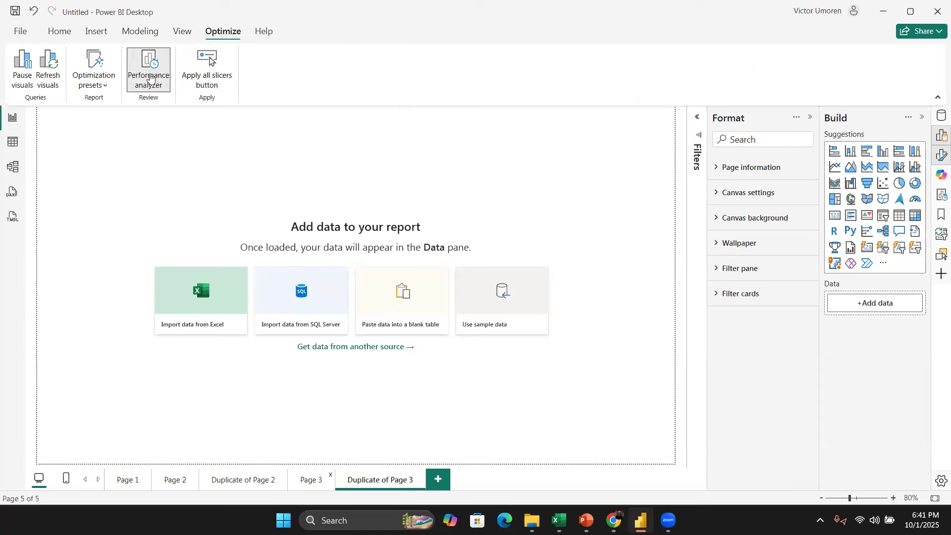
pyautogui.click(256, 33)
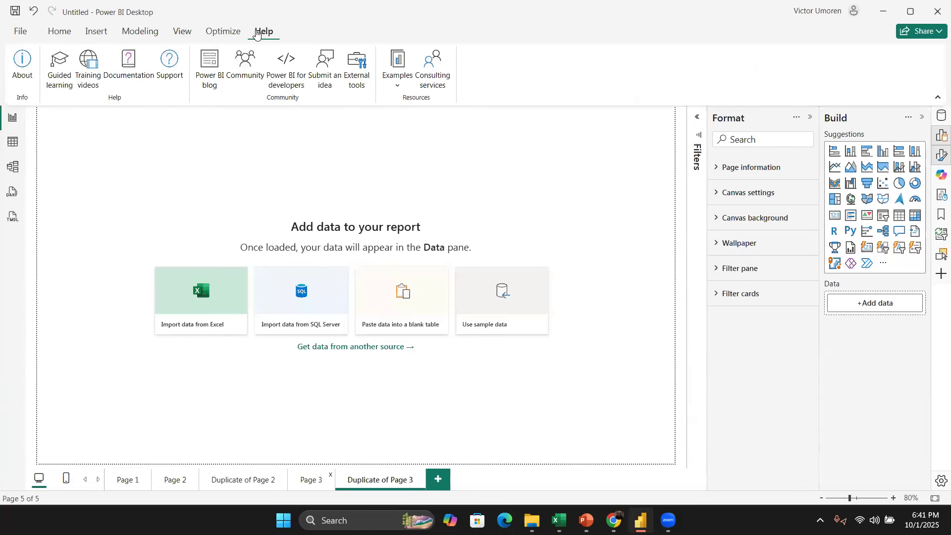
# Step: Open the Options and settings dialog from the File backstage and close it again
pyautogui.click(58, 34)
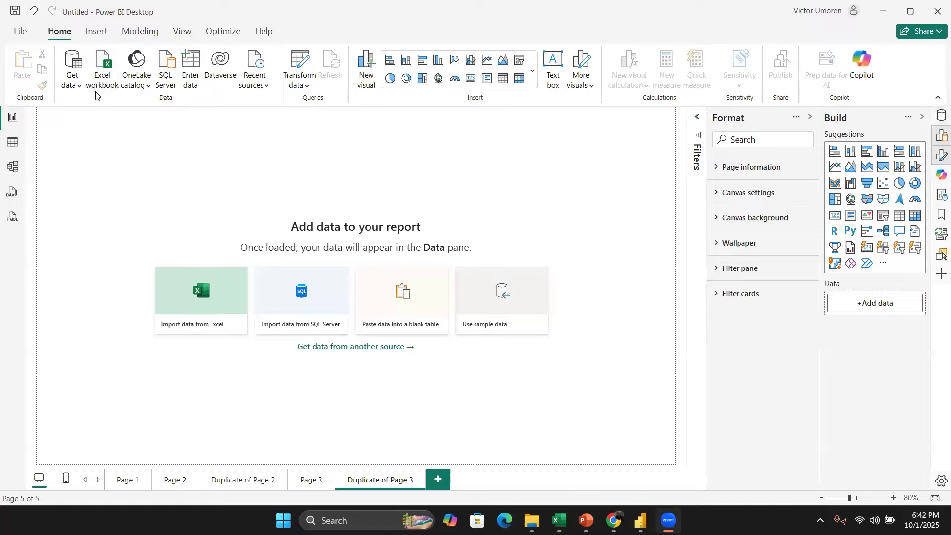
pyautogui.click(15, 28)
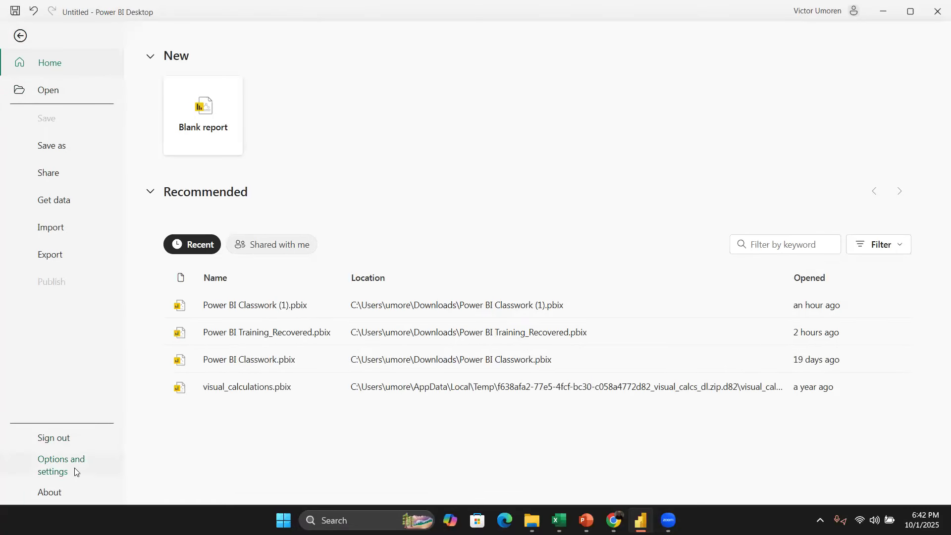
pyautogui.click(76, 471)
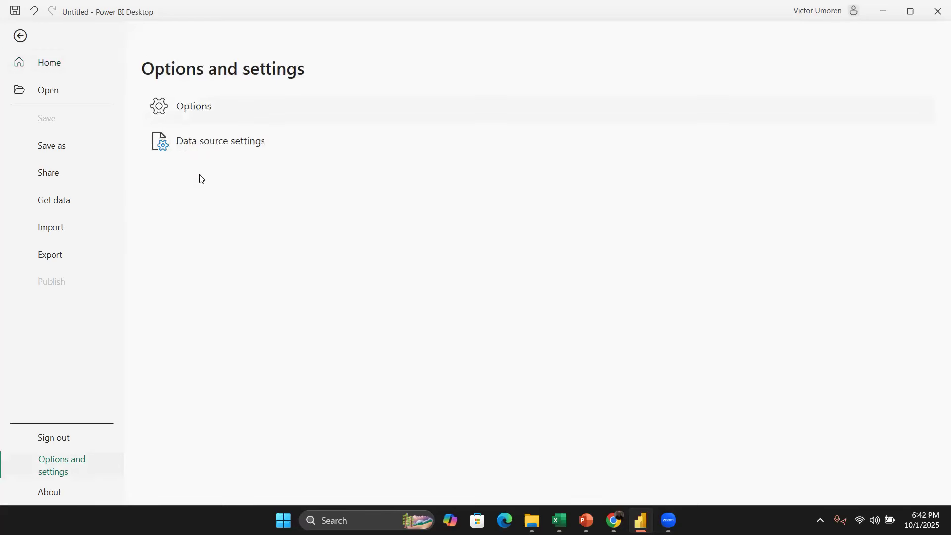
pyautogui.click(182, 110)
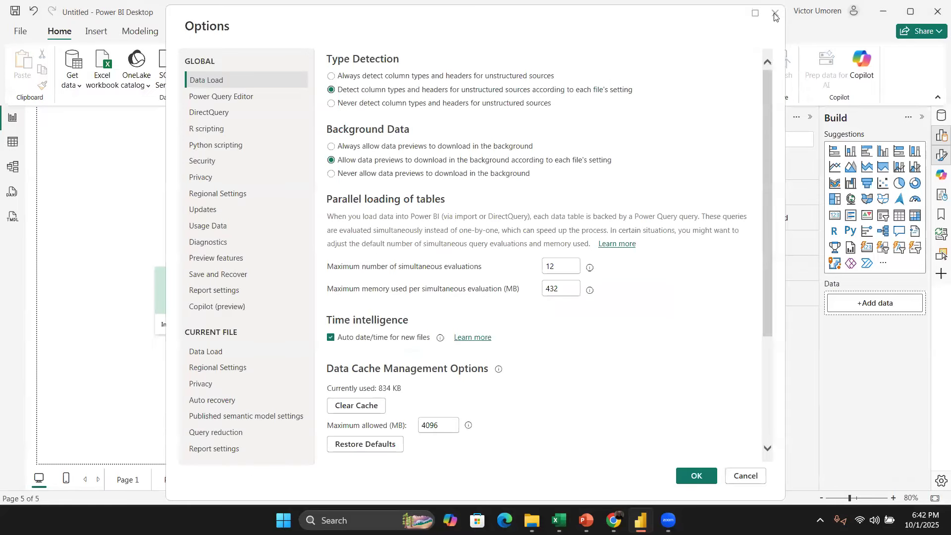
pyautogui.click(775, 15)
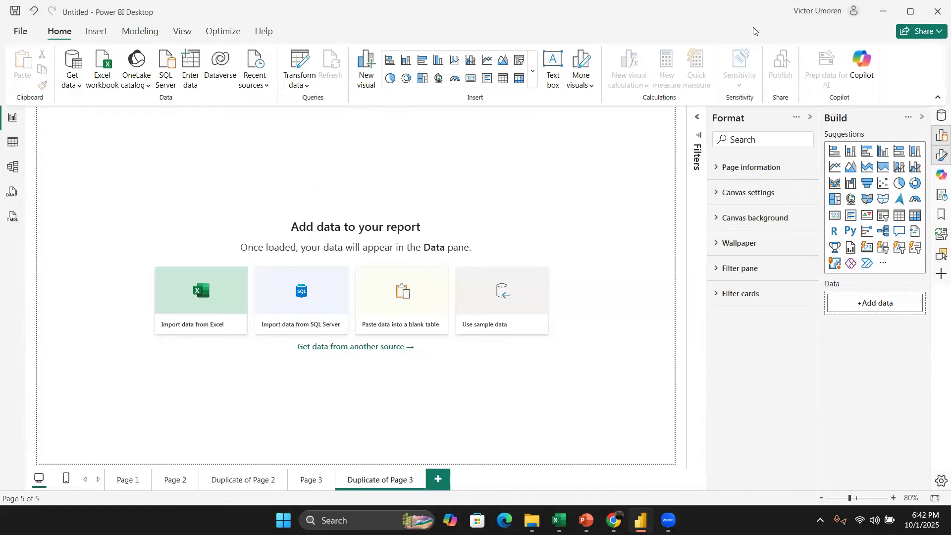
# Step: Open the report options and review the list of preview features
pyautogui.click(940, 477)
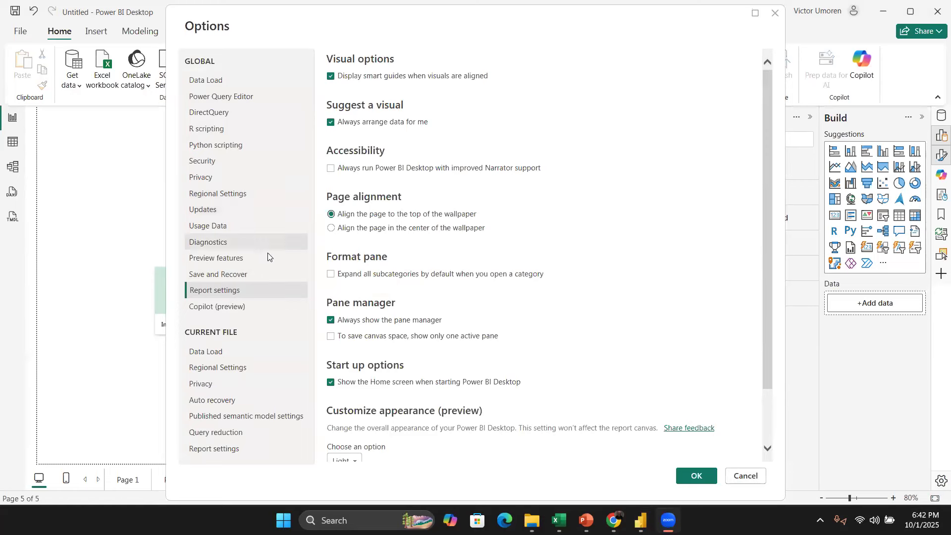
pyautogui.click(215, 259)
pyautogui.scroll(-10, 495, 263)
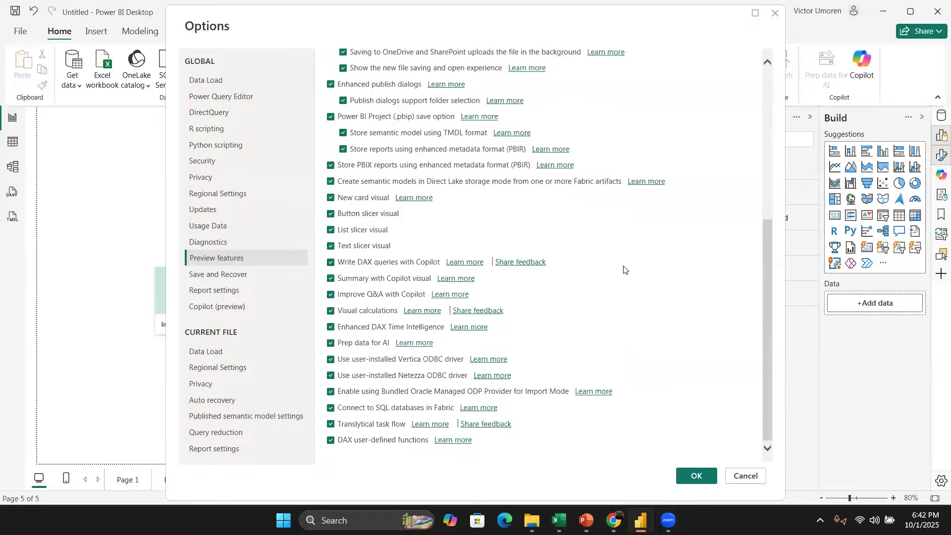
pyautogui.scroll(6, 629, 257)
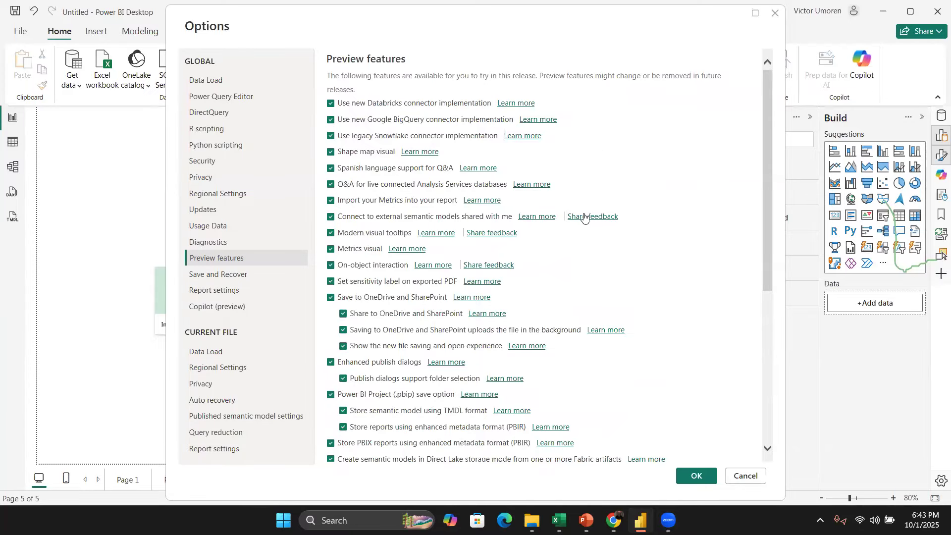
pyautogui.scroll(-6, 547, 184)
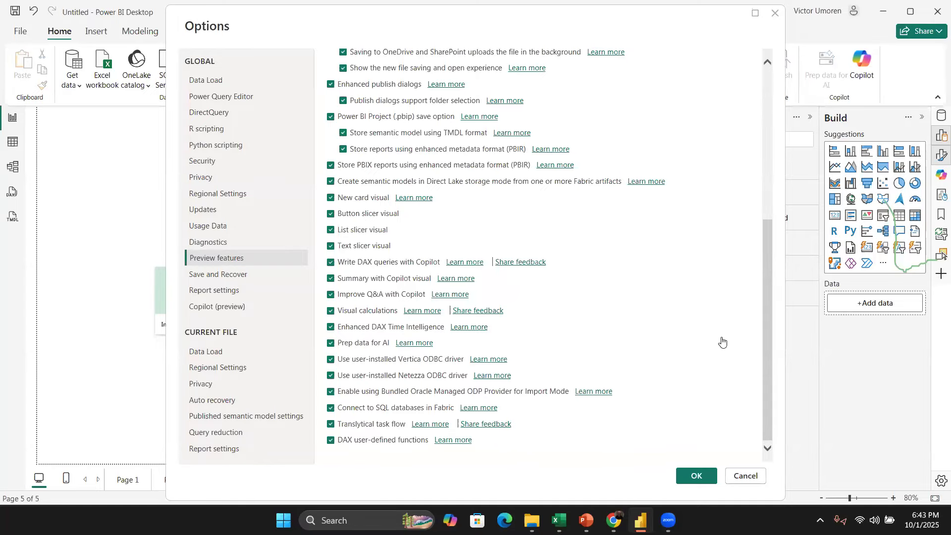
pyautogui.scroll(5, 446, 159)
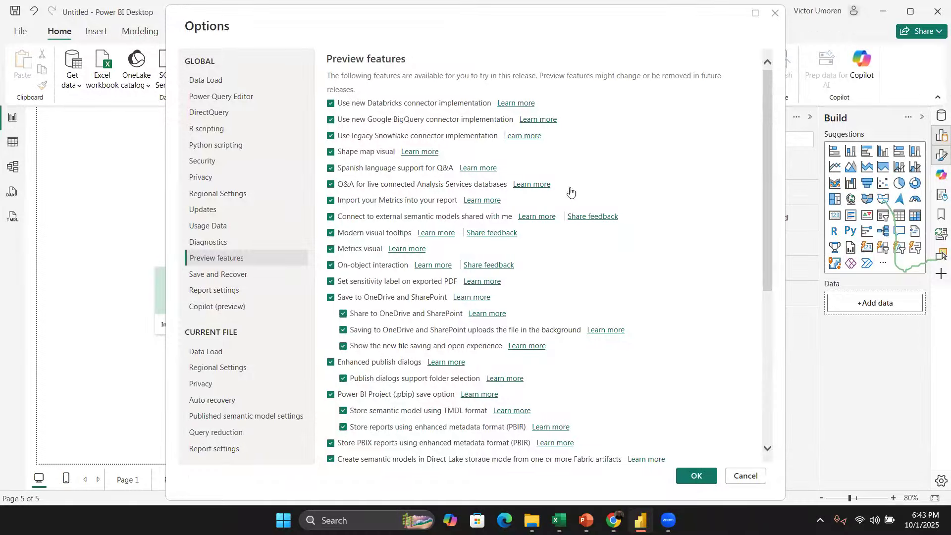
# Step: Review the import locale options for the current file, keeping English (United States)
pyautogui.click(241, 371)
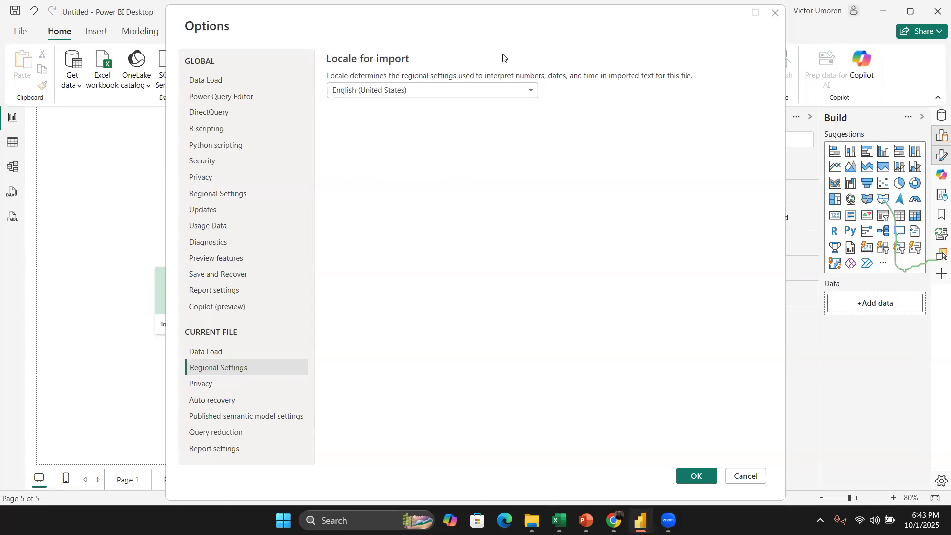
pyautogui.click(513, 89)
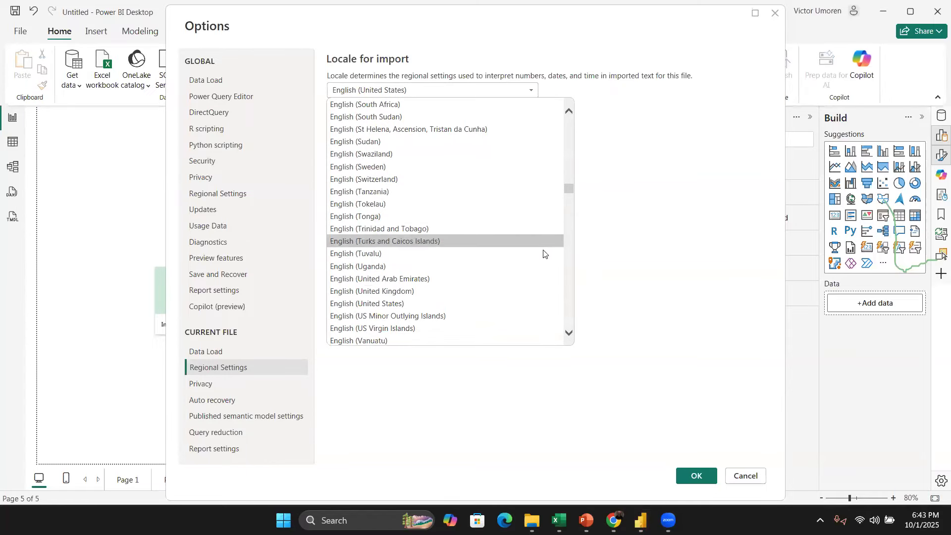
pyautogui.scroll(-2, 543, 254)
pyautogui.scroll(2, 499, 232)
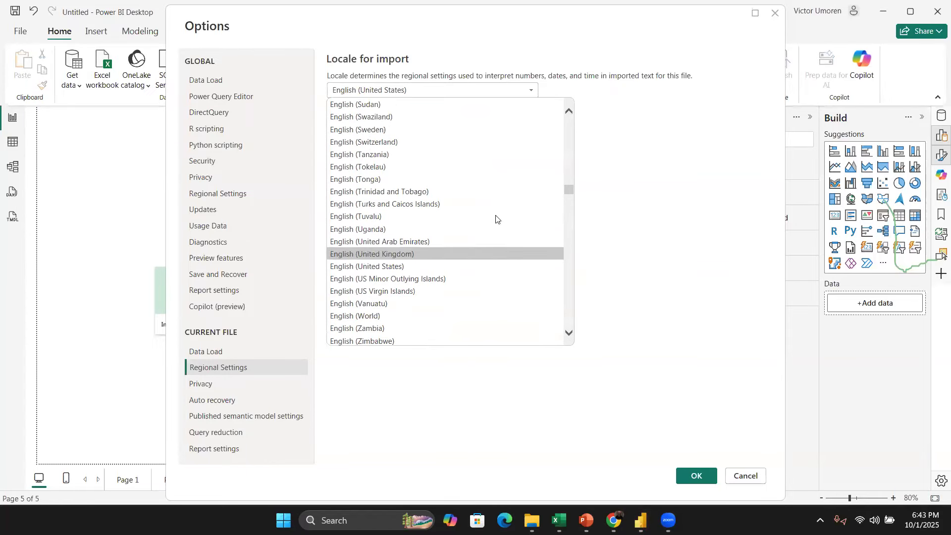
pyautogui.scroll(7, 459, 182)
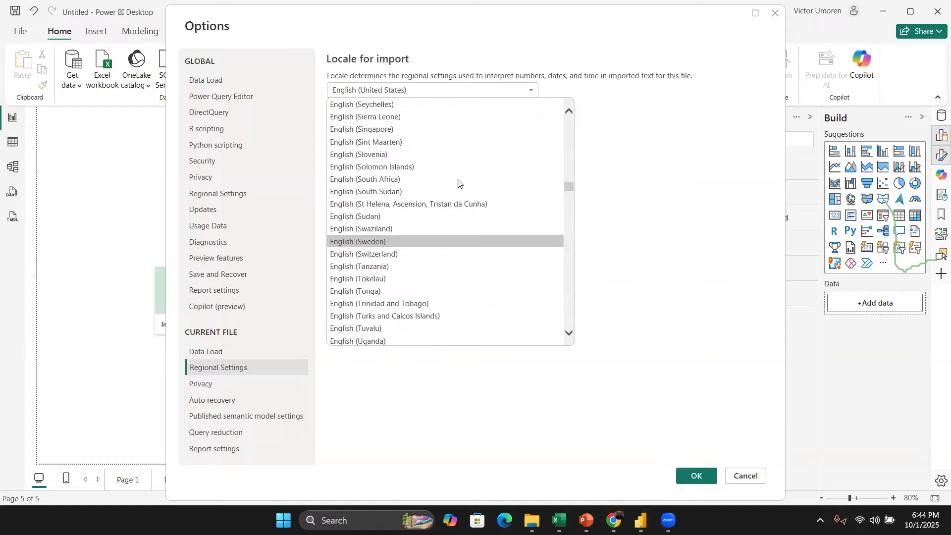
pyautogui.scroll(6, 484, 197)
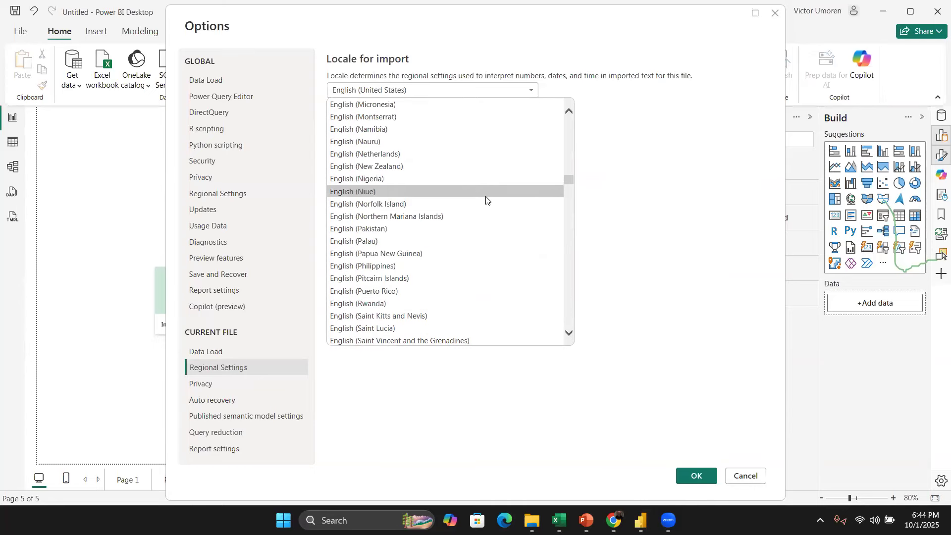
pyautogui.scroll(4, 486, 199)
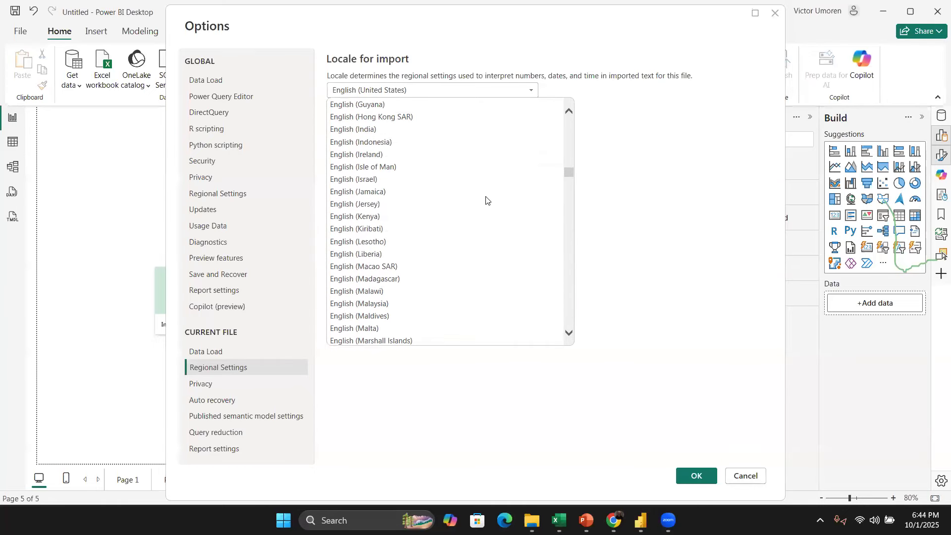
pyautogui.scroll(-8, 500, 219)
pyautogui.scroll(-14, 505, 216)
pyautogui.scroll(1, 516, 216)
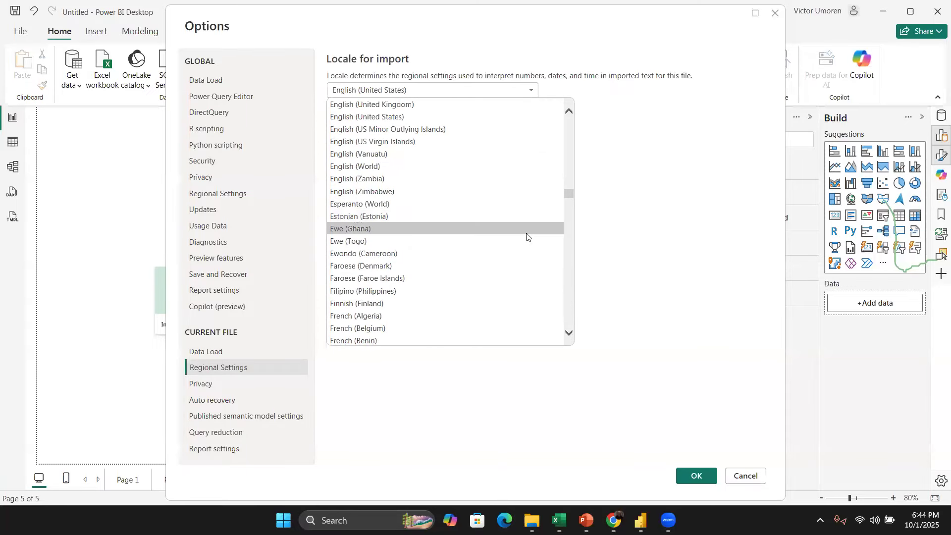
pyautogui.click(392, 117)
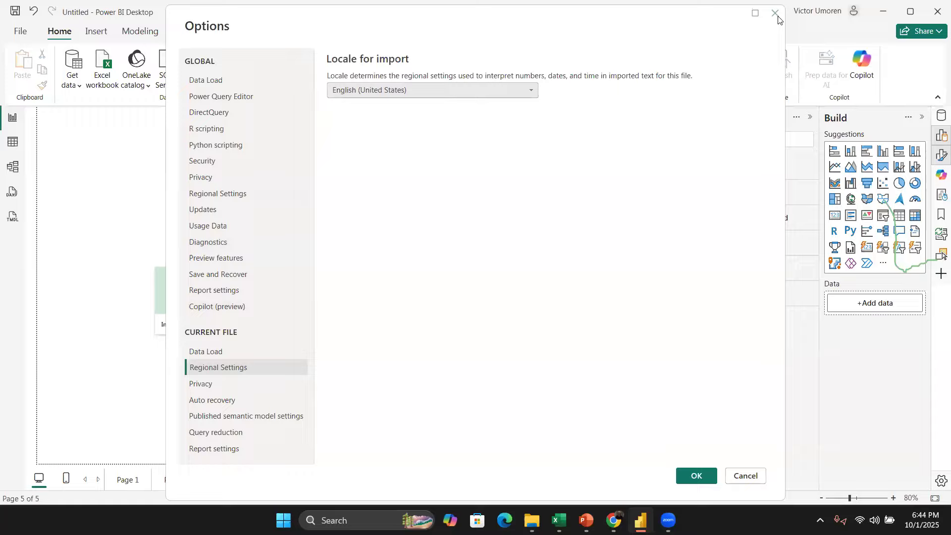
# Step: Switch to the PowerPoint training slides and back to Power BI
pyautogui.hotkey('alt', 'Tab')
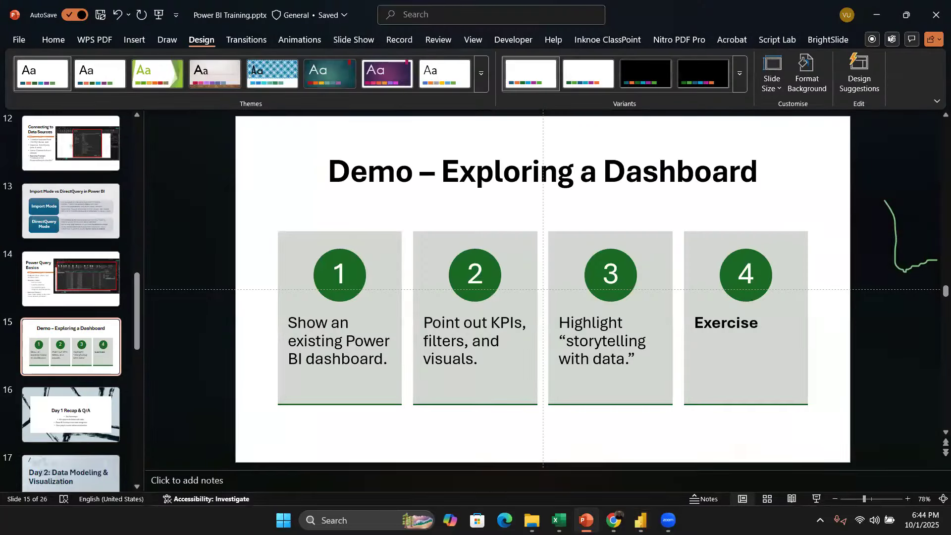
pyautogui.hotkey('alt', 'Tab')
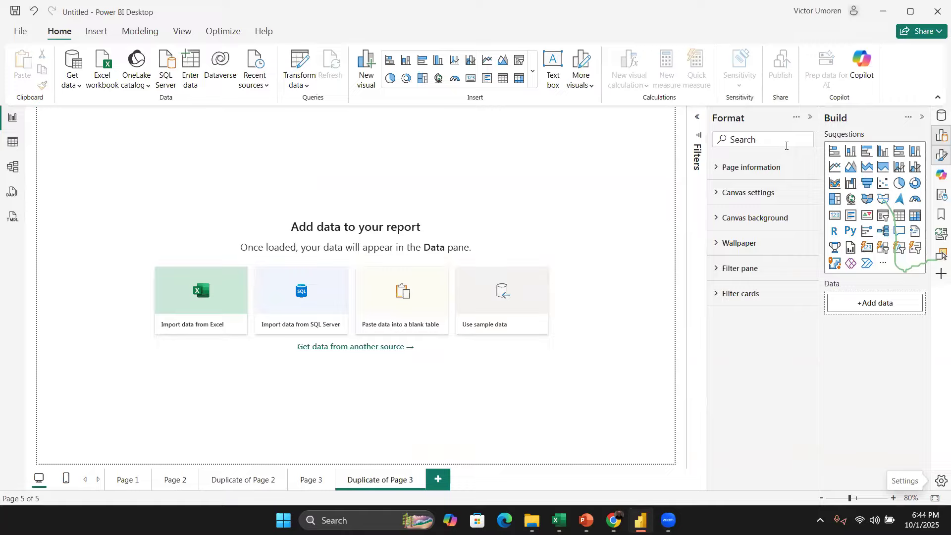
# Step: Expand the page information settings for the current page in the Format pane
pyautogui.click(716, 170)
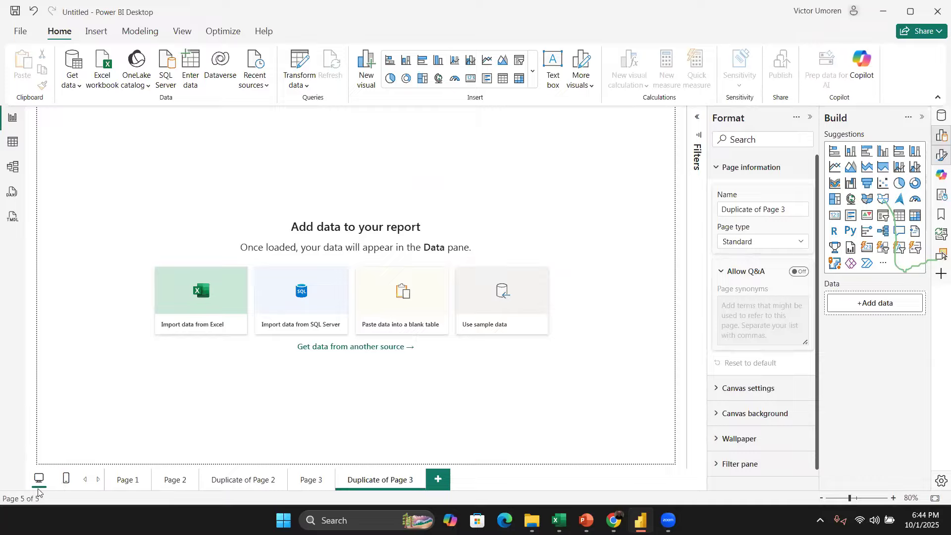
pyautogui.click(3, 303)
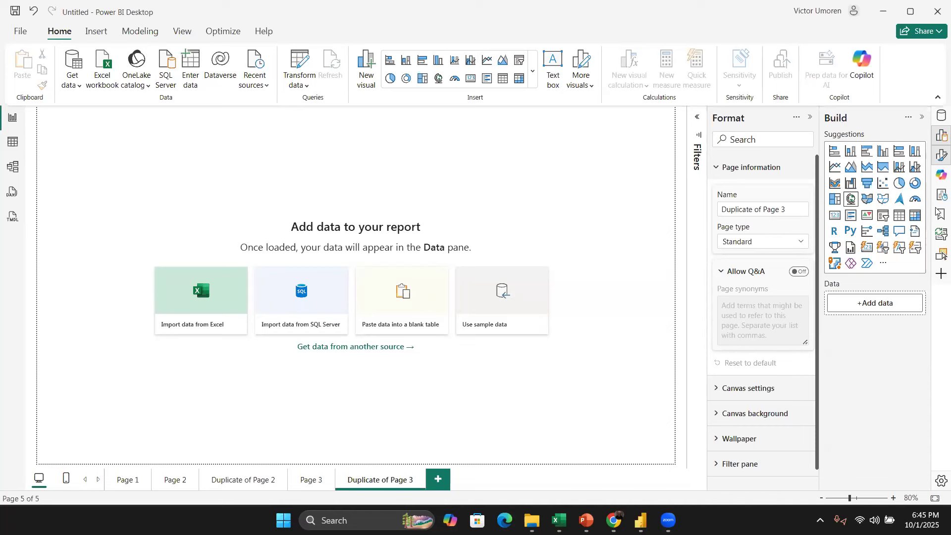
pyautogui.scroll(-1, 765, 207)
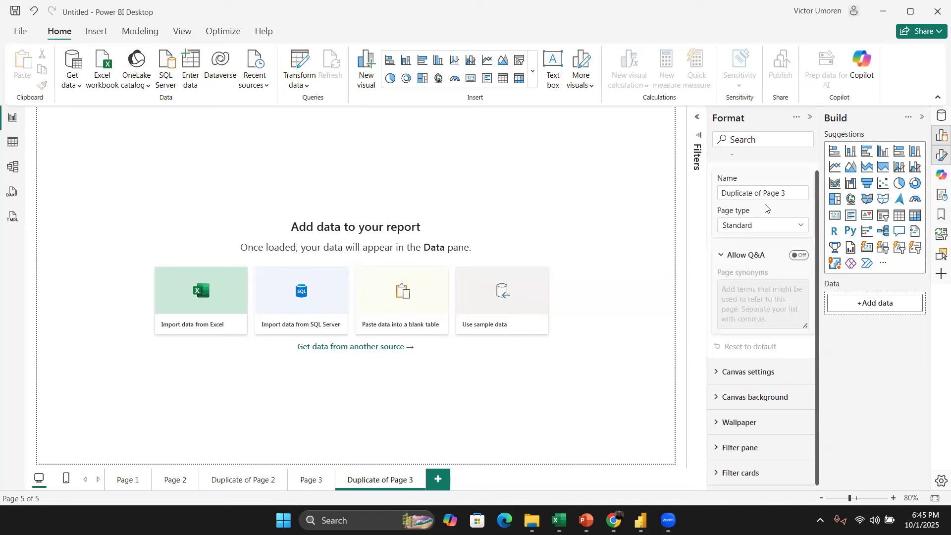
# Step: Try the 4:3 and Letter canvas types for the page and undo the change
pyautogui.click(748, 371)
pyautogui.click(763, 290)
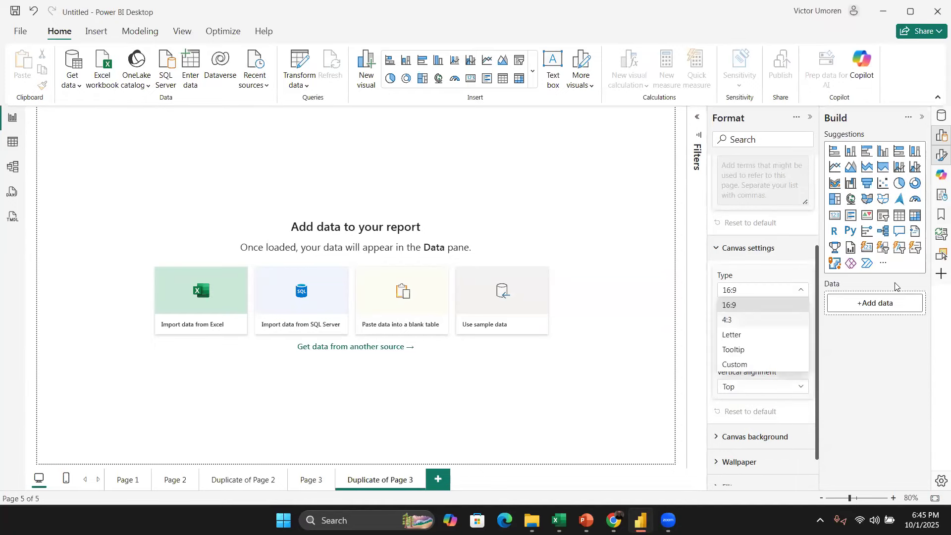
pyautogui.click(776, 317)
pyautogui.click(776, 291)
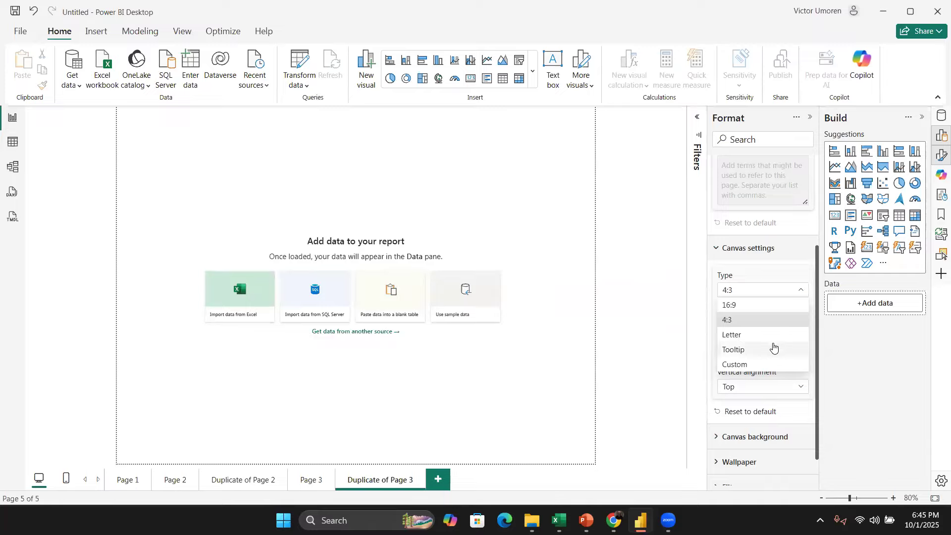
pyautogui.click(772, 336)
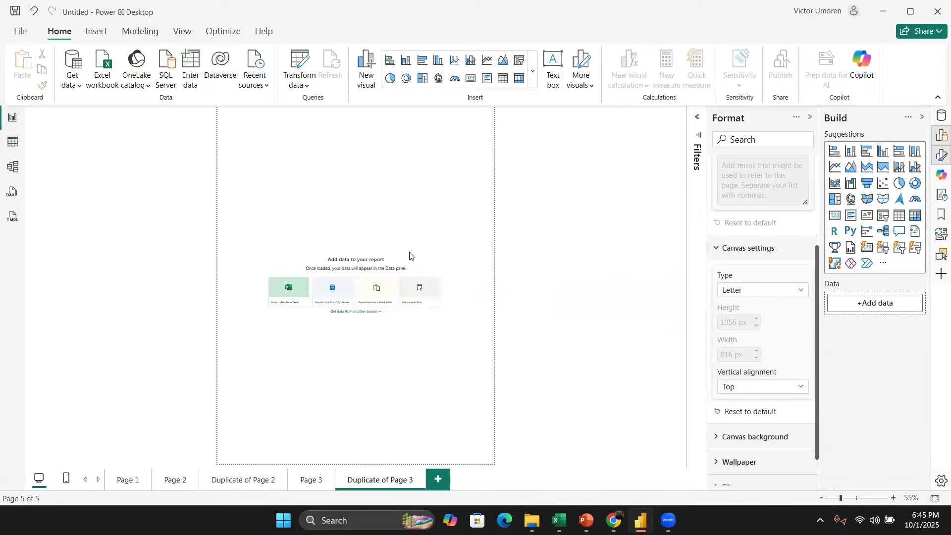
pyautogui.hotkey('ctrl', 'z')
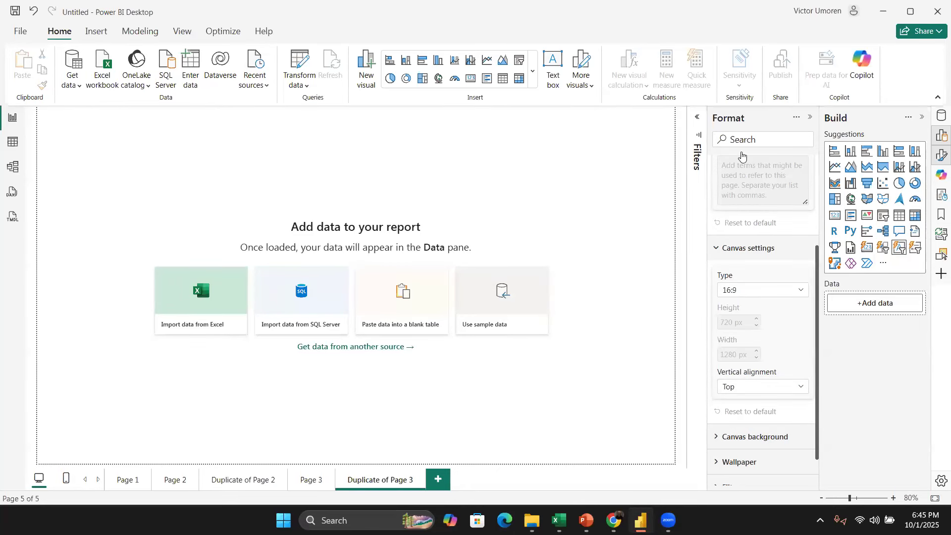
# Step: Add a clustered column chart visual to the page and convert it to a pie chart
pyautogui.click(835, 151)
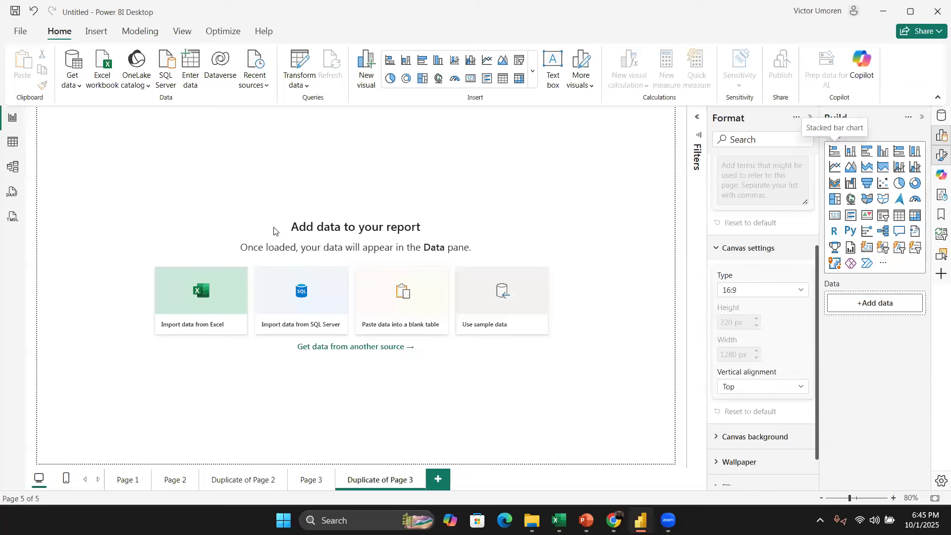
pyautogui.click(850, 151)
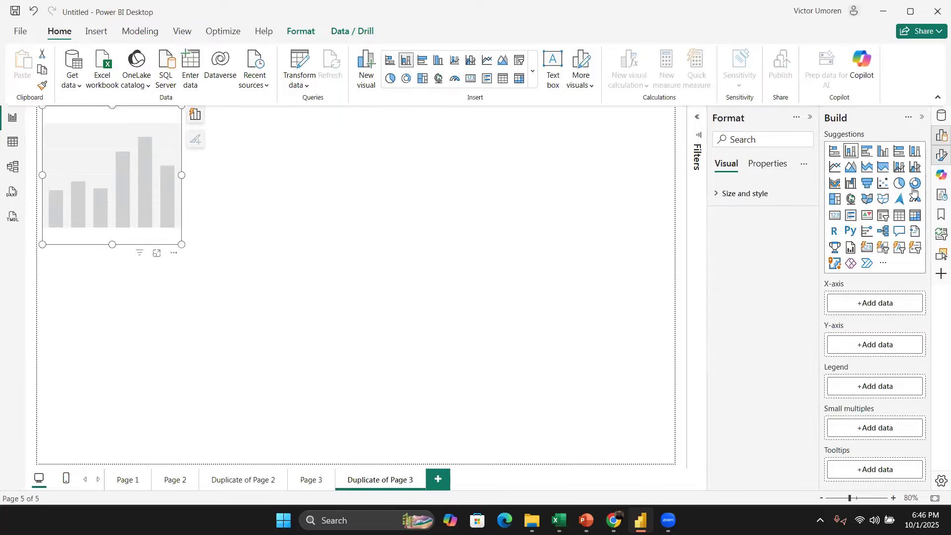
pyautogui.click(900, 184)
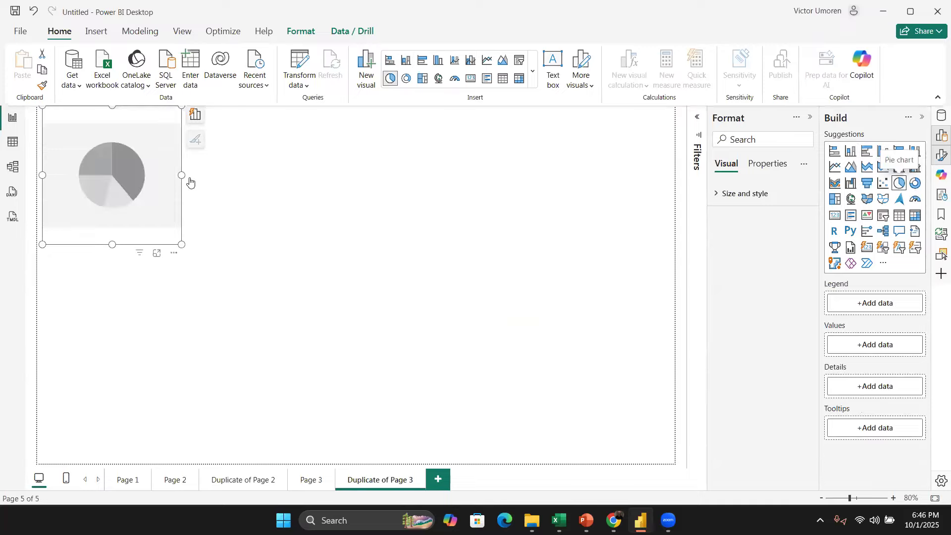
pyautogui.click(377, 213)
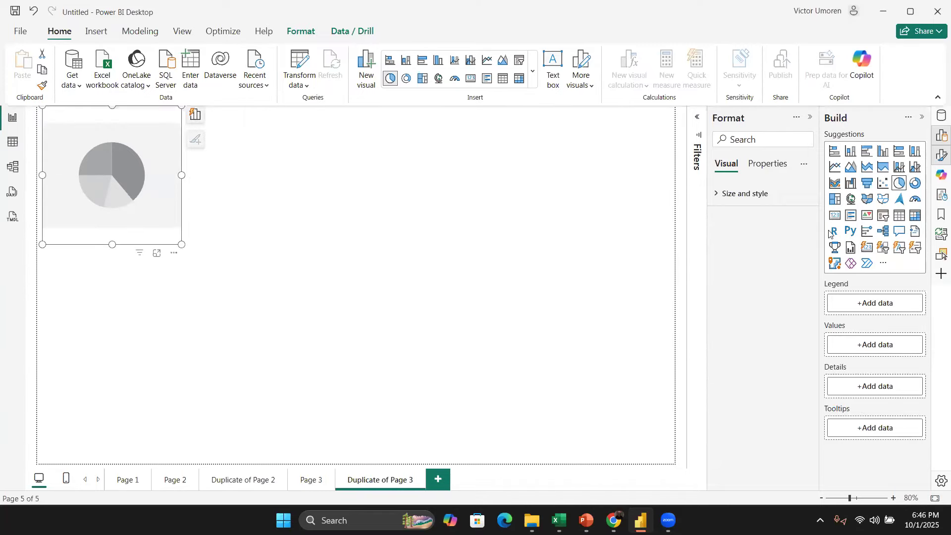
# Step: Add a line chart visual below the pie chart and delete the visuals
pyautogui.click(835, 167)
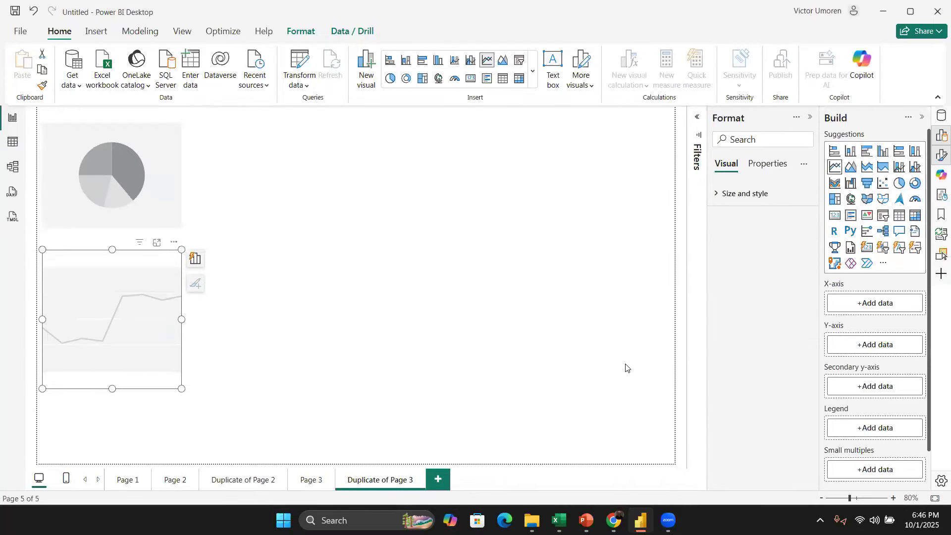
pyautogui.click(271, 248)
pyautogui.click(153, 157)
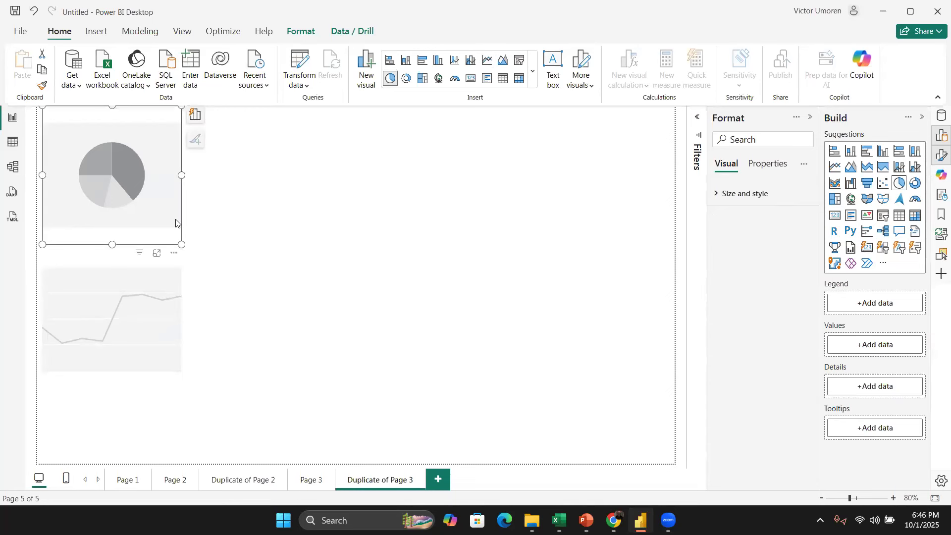
pyautogui.press('Delete')
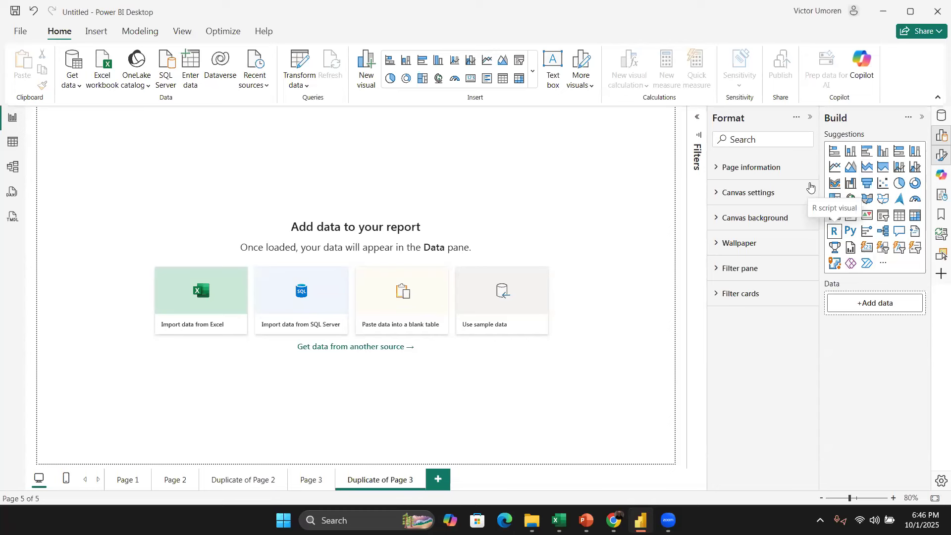
# Step: Open the Get Data dialog and browse the available connector categories
pyautogui.click(212, 304)
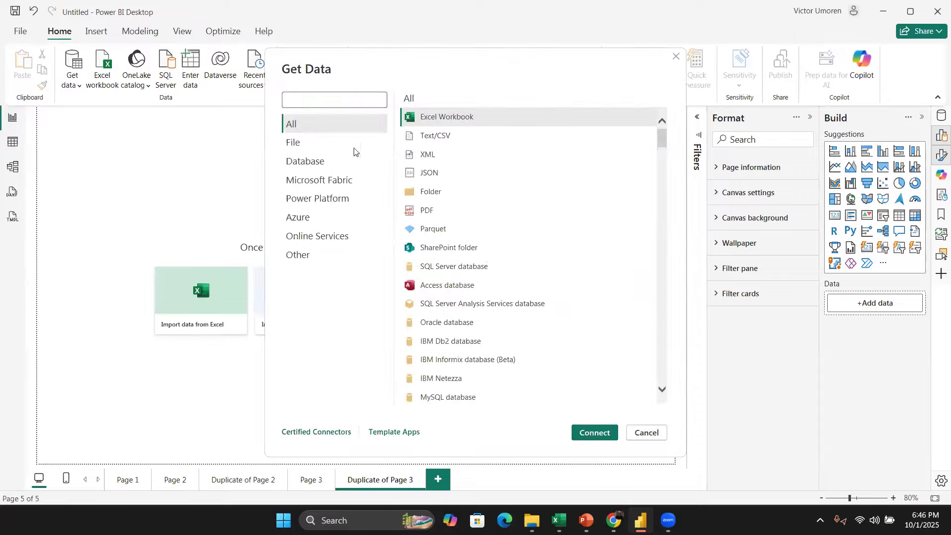
pyautogui.scroll(-4, 390, 145)
pyautogui.scroll(-20, 431, 142)
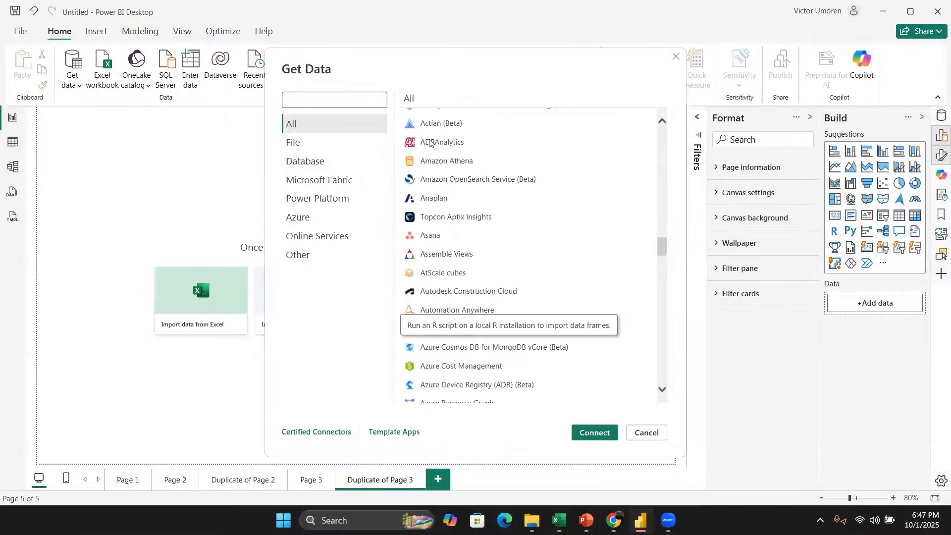
pyautogui.scroll(20, 524, 277)
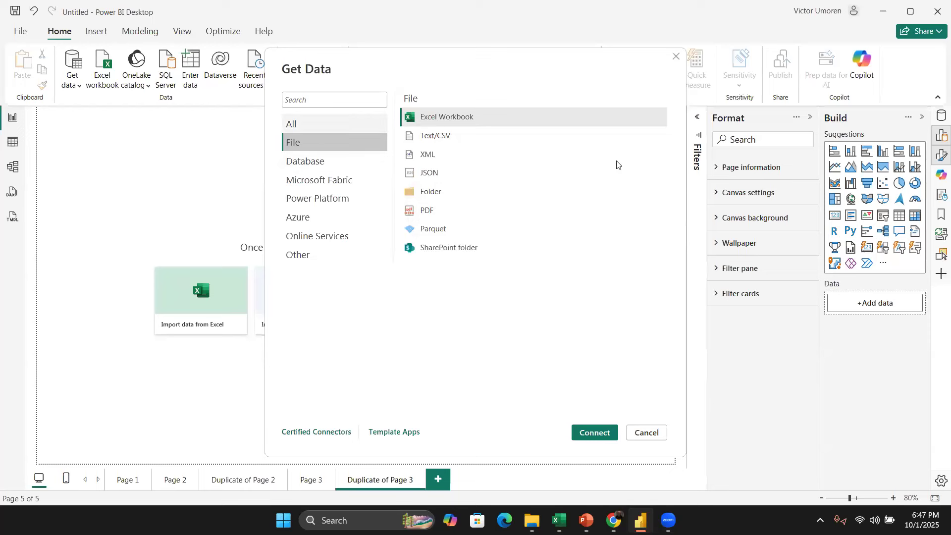
pyautogui.click(334, 124)
pyautogui.scroll(-8, 461, 138)
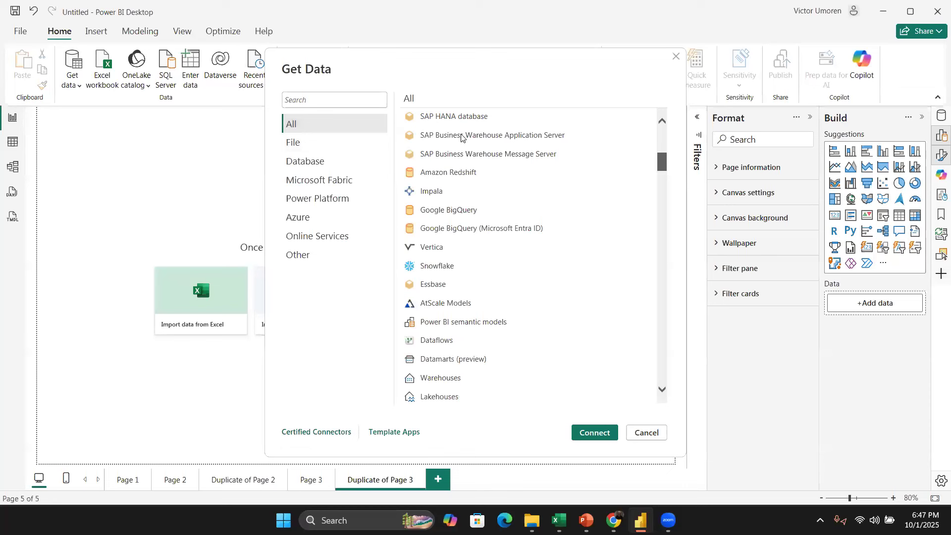
pyautogui.click(327, 142)
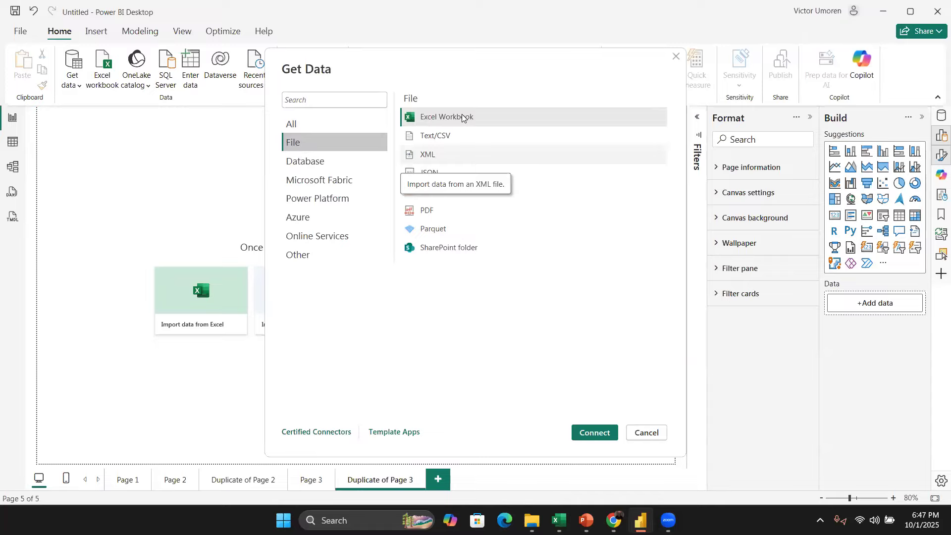
pyautogui.click(317, 161)
pyautogui.scroll(-1, 540, 289)
pyautogui.scroll(1, 332, 196)
pyautogui.click(328, 182)
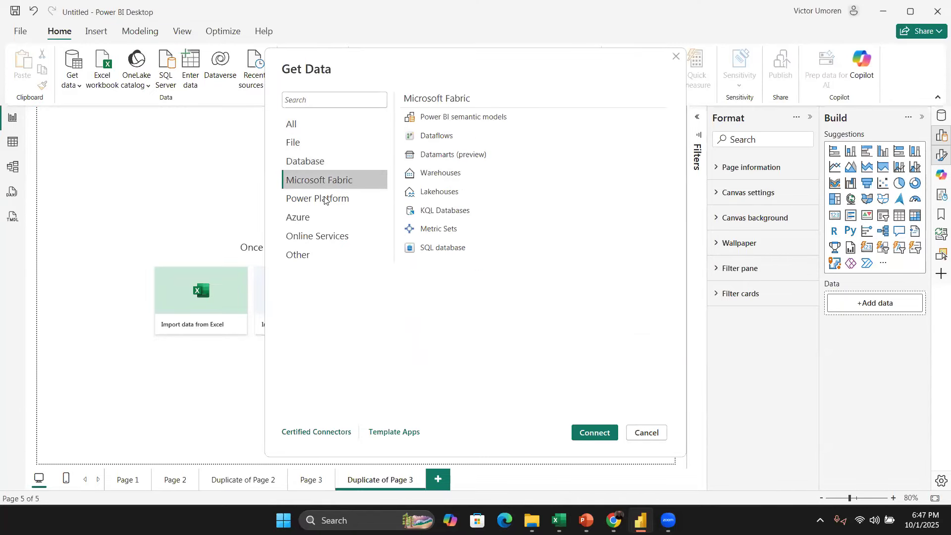
pyautogui.click(323, 207)
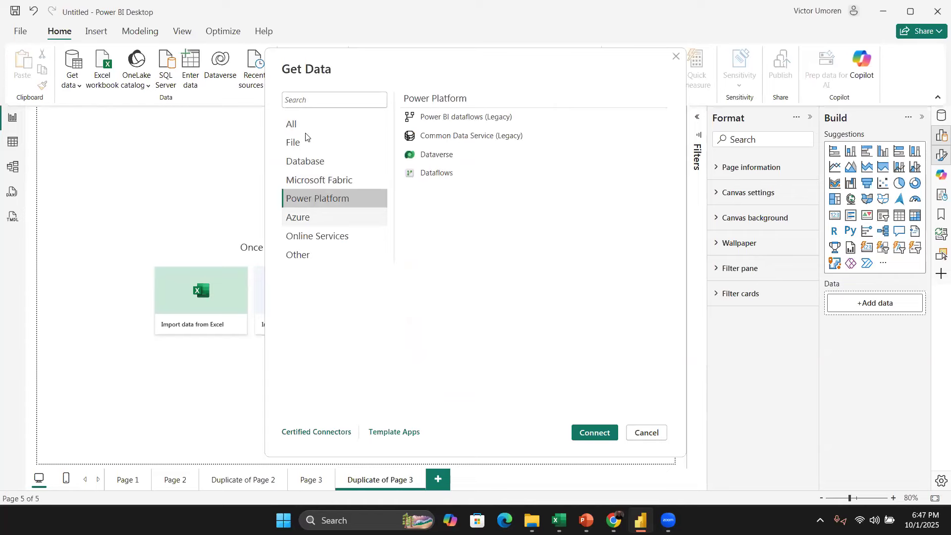
pyautogui.click(311, 145)
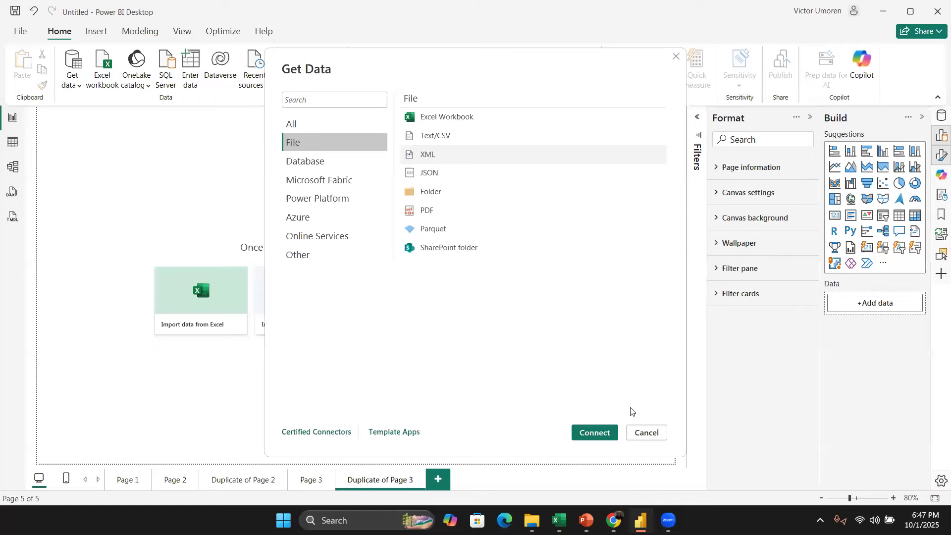
# Step: Connect to an Excel workbook and open Training Survey_ Power BI Hands-On Dataset.xlsx from the Data folder
pyautogui.click(594, 432)
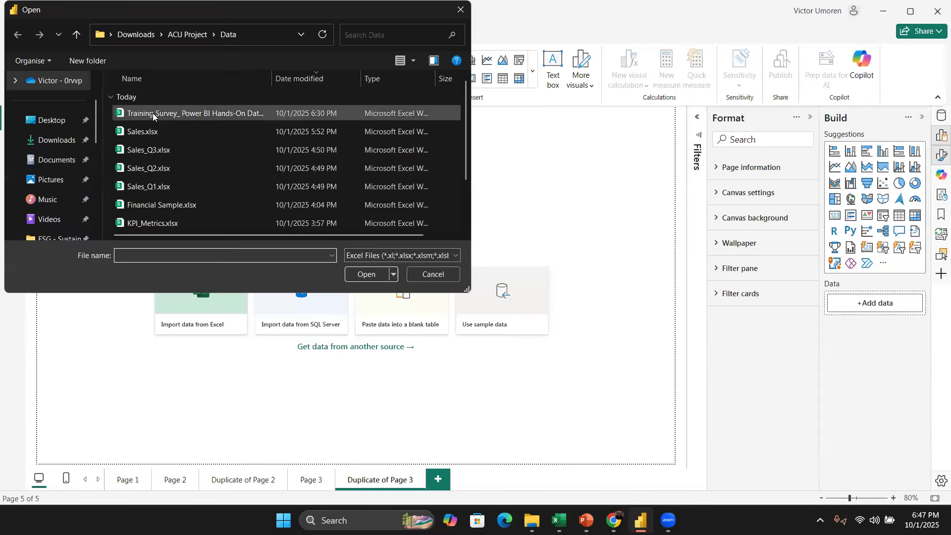
pyautogui.click(152, 113)
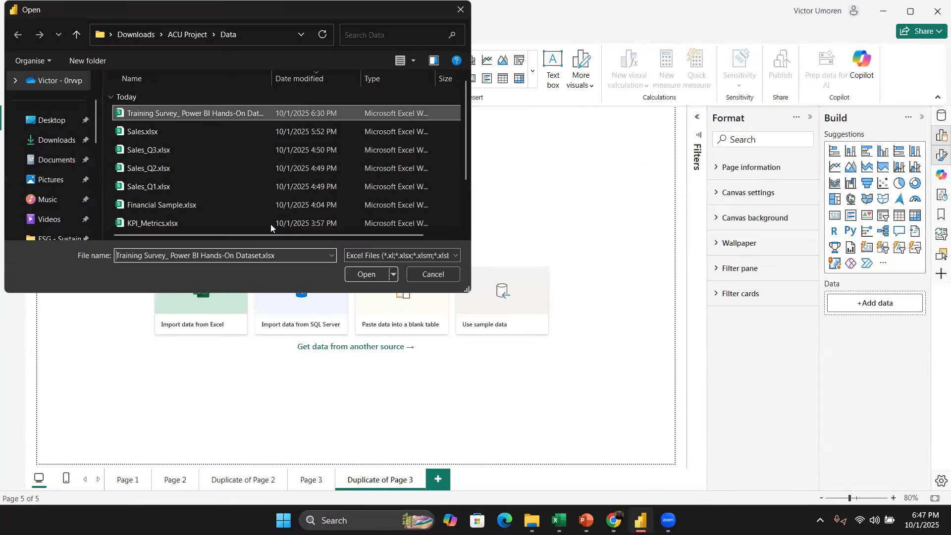
pyautogui.click(366, 274)
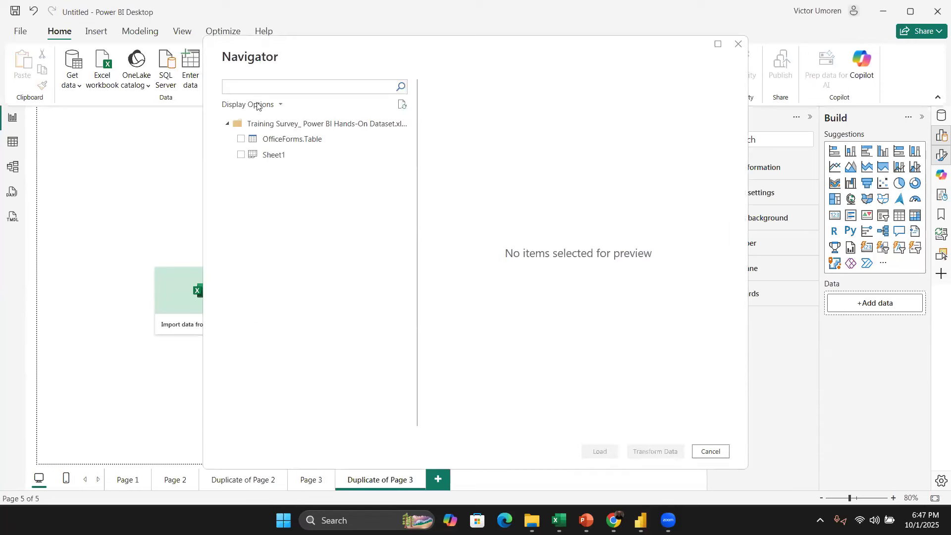
# Step: Preview the OfficeForms.Table in the Navigator and scroll through its columns and rows
pyautogui.click(274, 142)
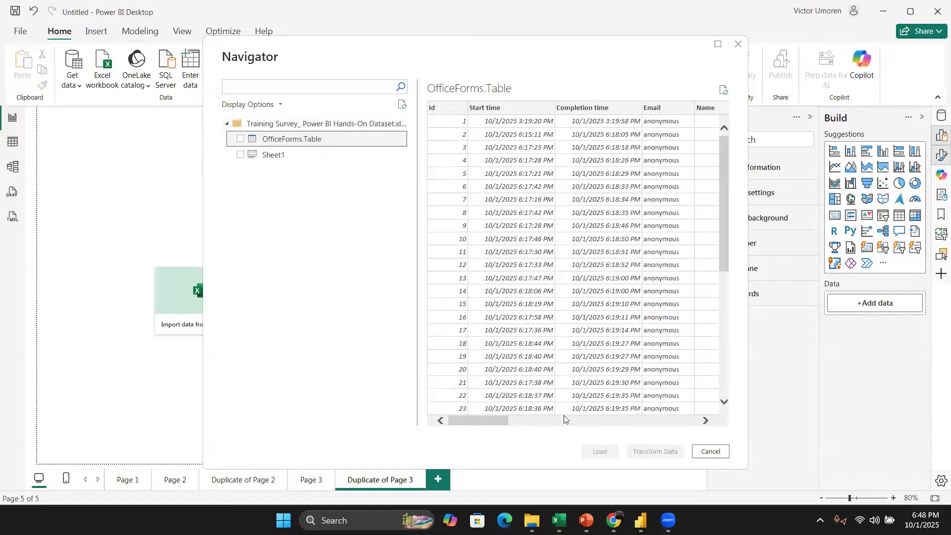
pyautogui.click(568, 422)
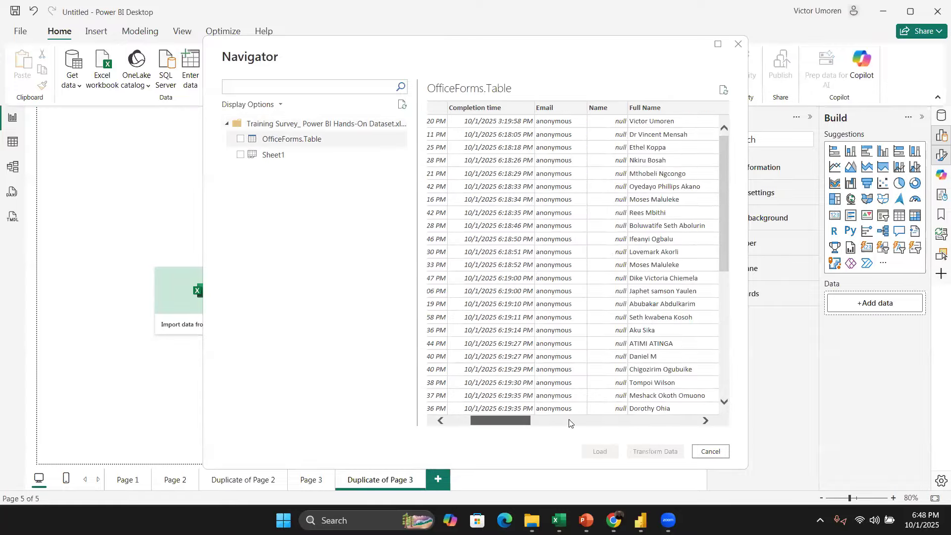
pyautogui.click(580, 423)
pyautogui.click(609, 423)
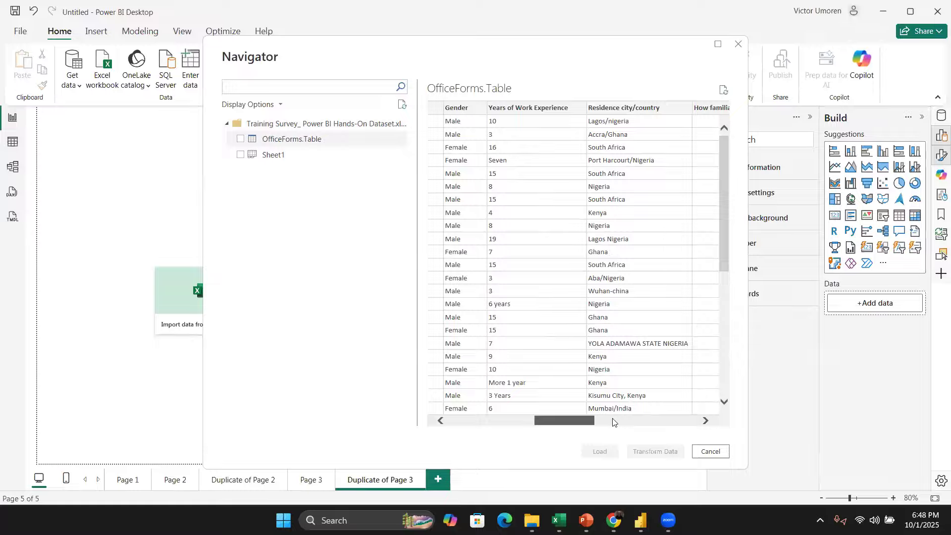
pyautogui.click(616, 421)
pyautogui.click(622, 421)
pyautogui.click(629, 421)
pyautogui.click(639, 420)
pyautogui.click(642, 414)
pyautogui.click(655, 413)
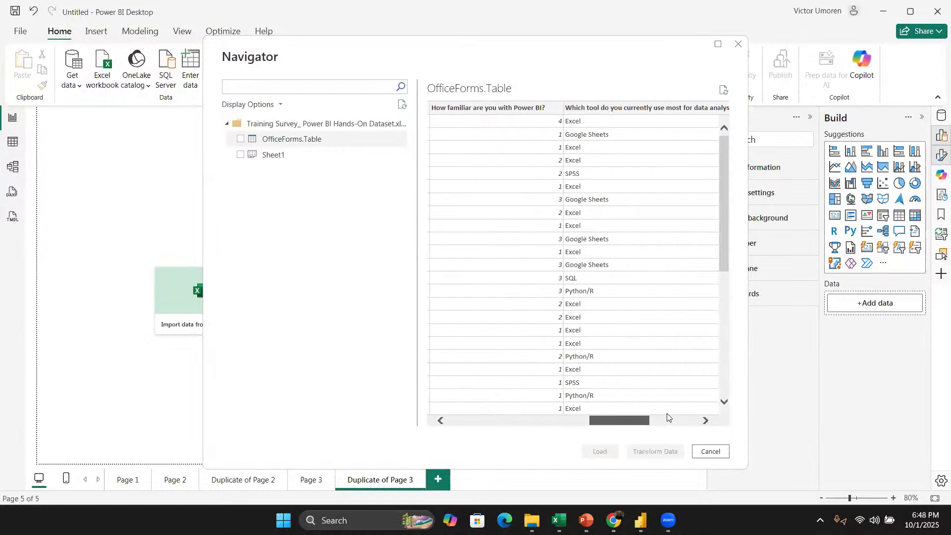
pyautogui.click(678, 417)
pyautogui.click(693, 417)
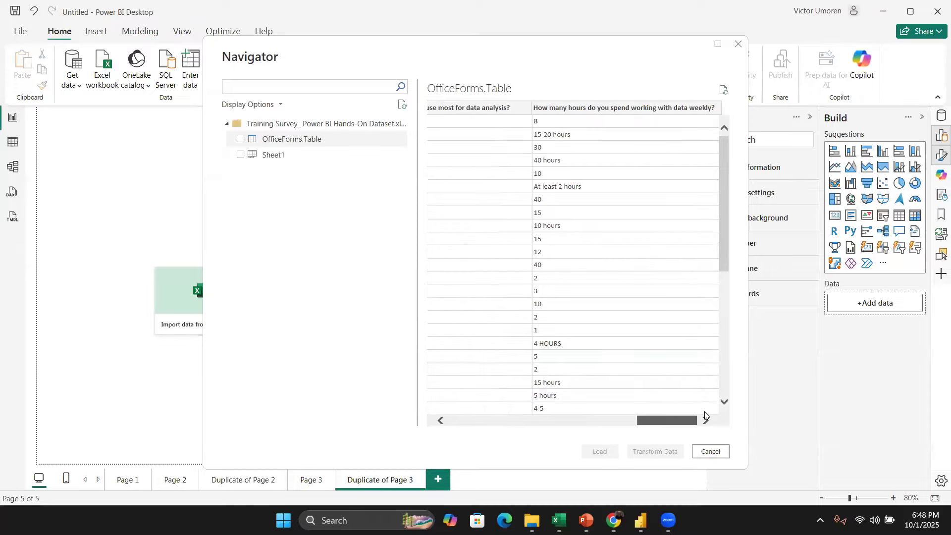
pyautogui.moveTo(725, 266); pyautogui.dragTo(726, 416)
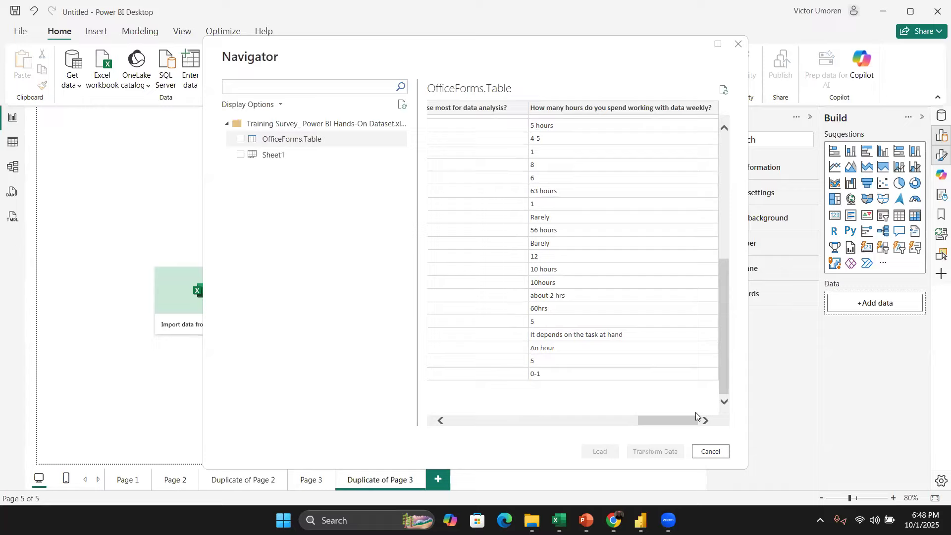
pyautogui.moveTo(459, 429); pyautogui.dragTo(673, 404)
pyautogui.moveTo(680, 420); pyautogui.dragTo(487, 440)
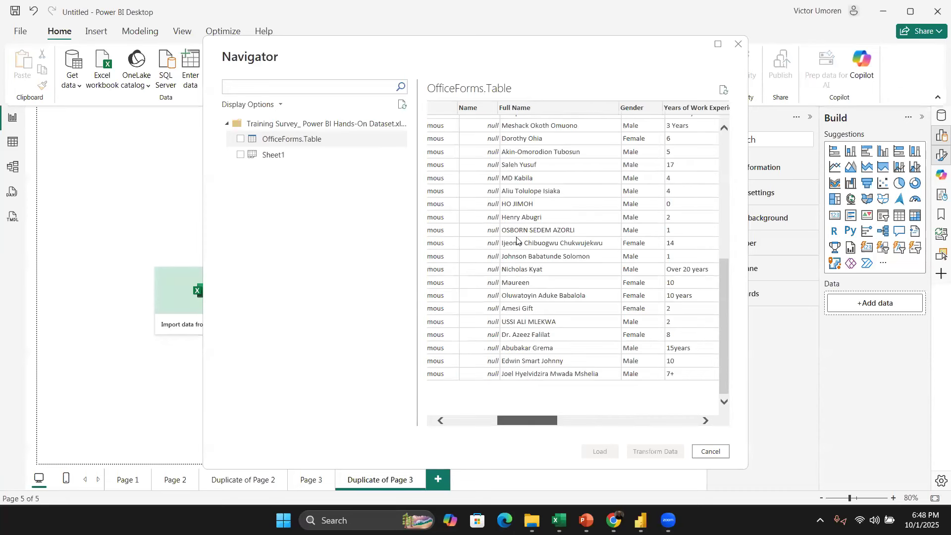
pyautogui.hscroll(-5, 468, 406)
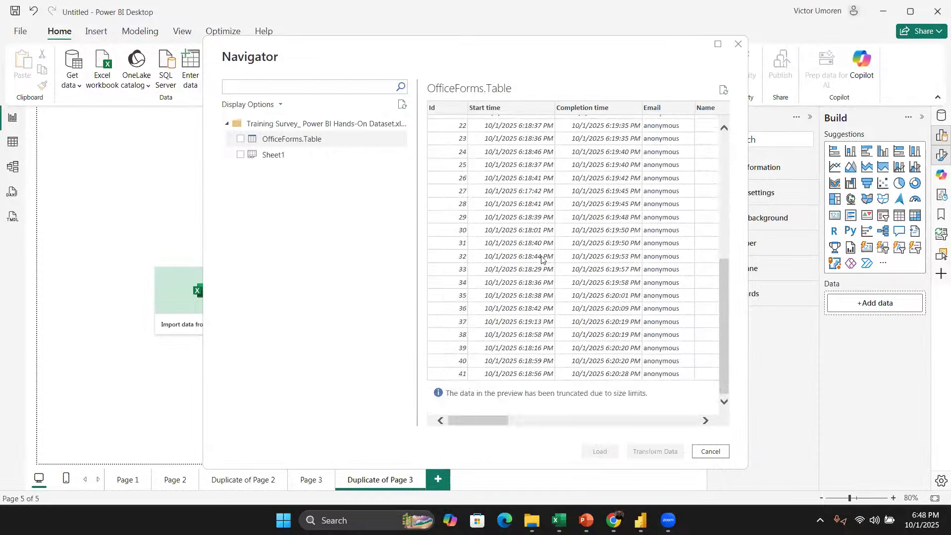
pyautogui.scroll(7, 542, 257)
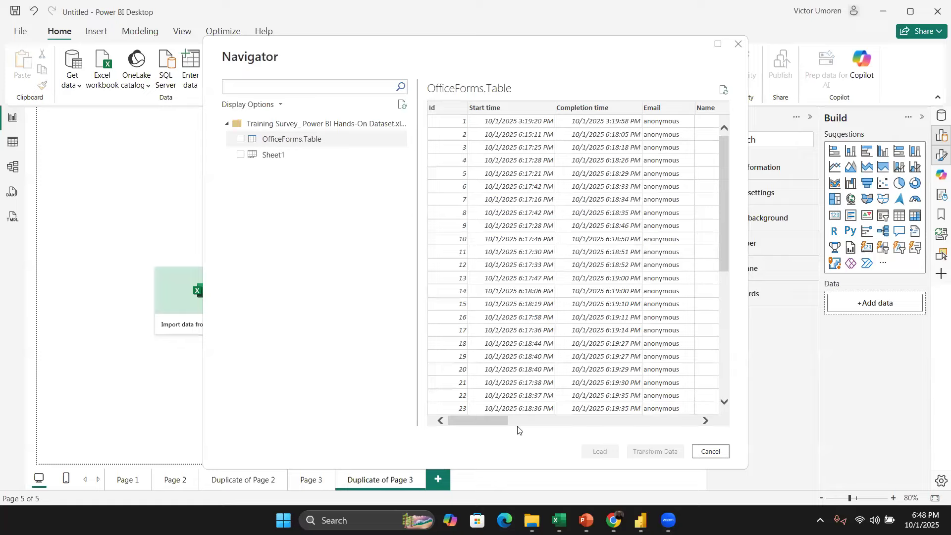
# Step: Select OfficeForms.Table and open it for transformation in Power Query Editor
pyautogui.click(241, 140)
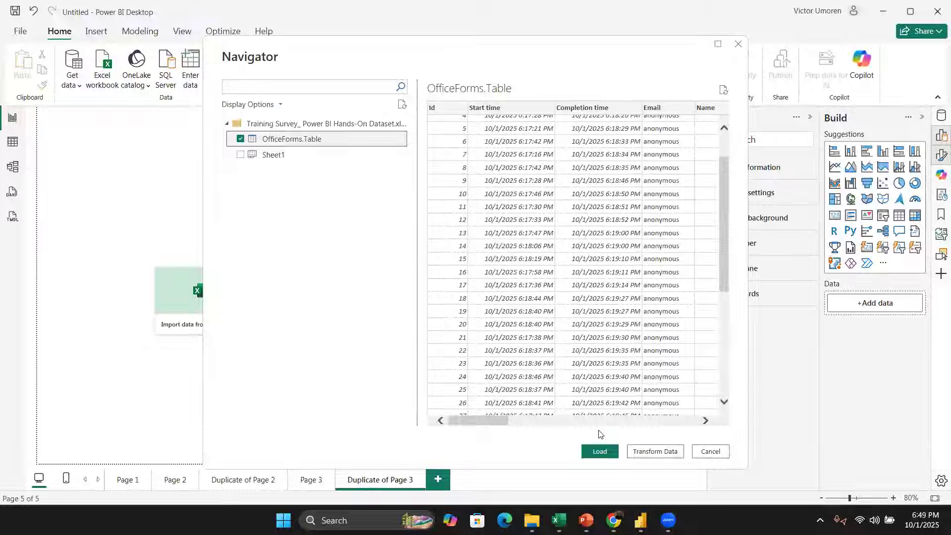
pyautogui.moveTo(461, 420); pyautogui.dragTo(587, 407)
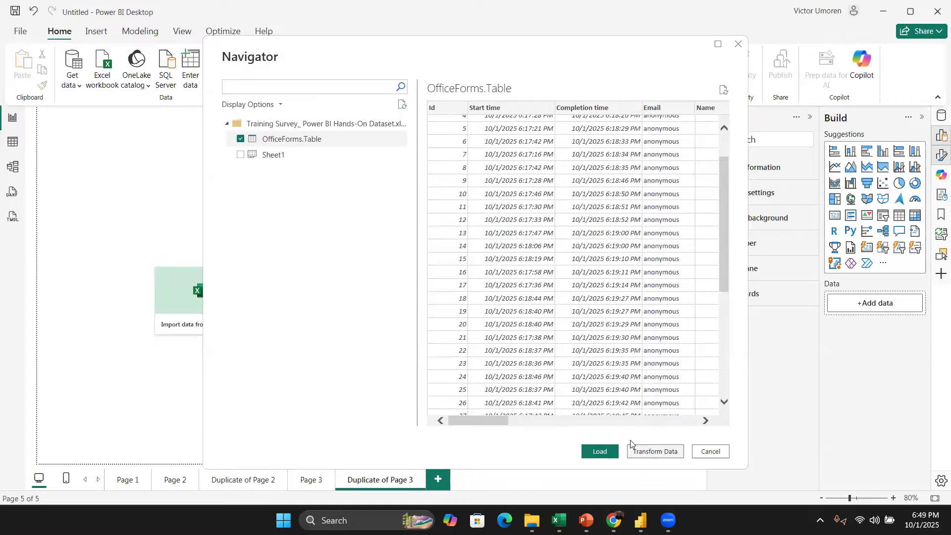
pyautogui.hotkey('alt', 'Tab')
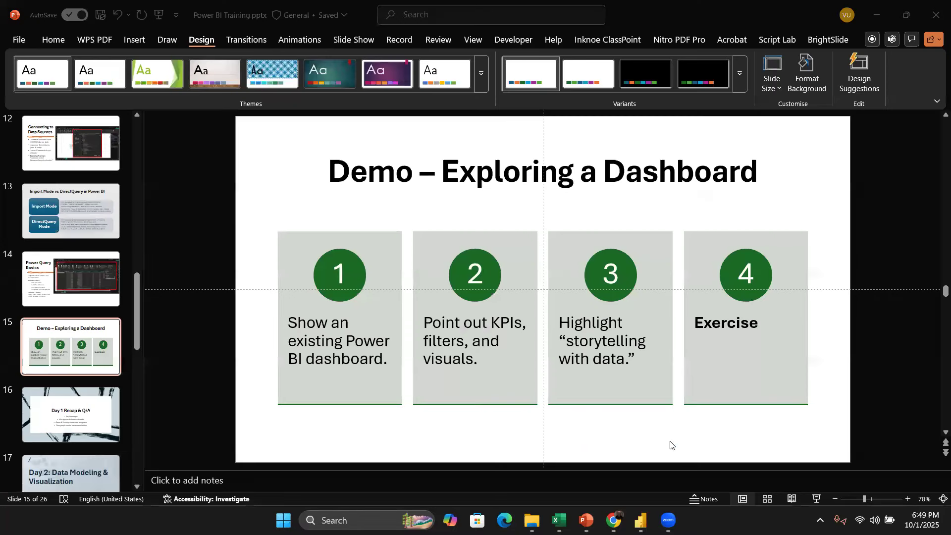
pyautogui.hotkey('alt', 'Tab')
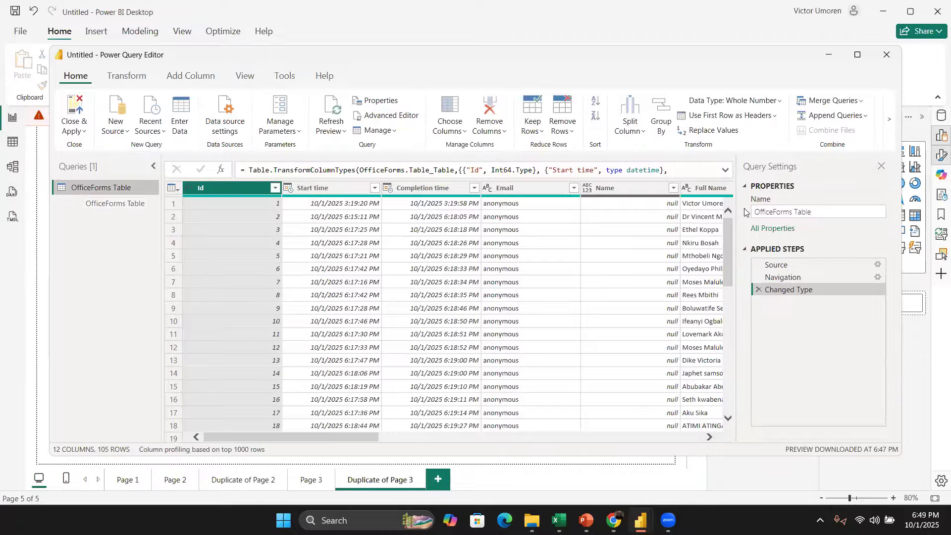
# Step: Rename the query to Class_Activity
pyautogui.write('Class_Ac')
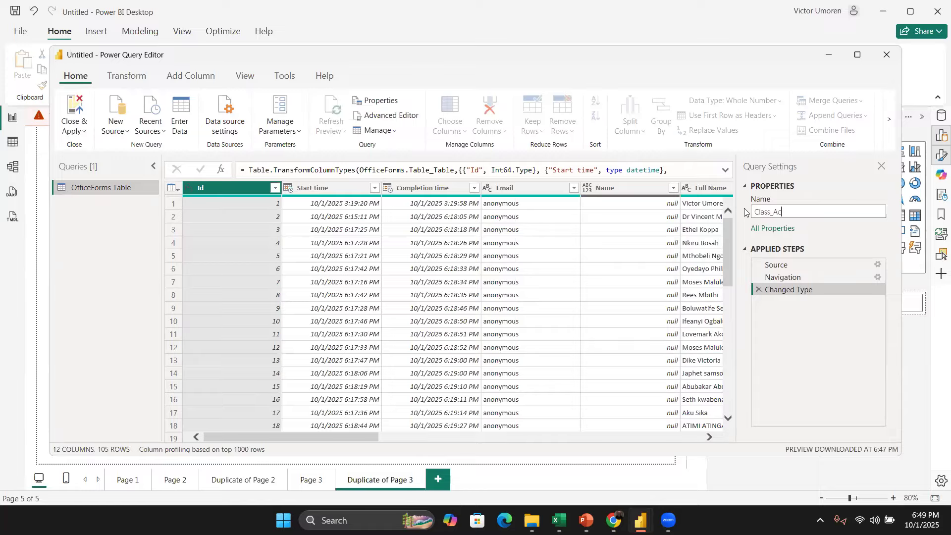
pyautogui.write('tivity')
pyautogui.press('Return')
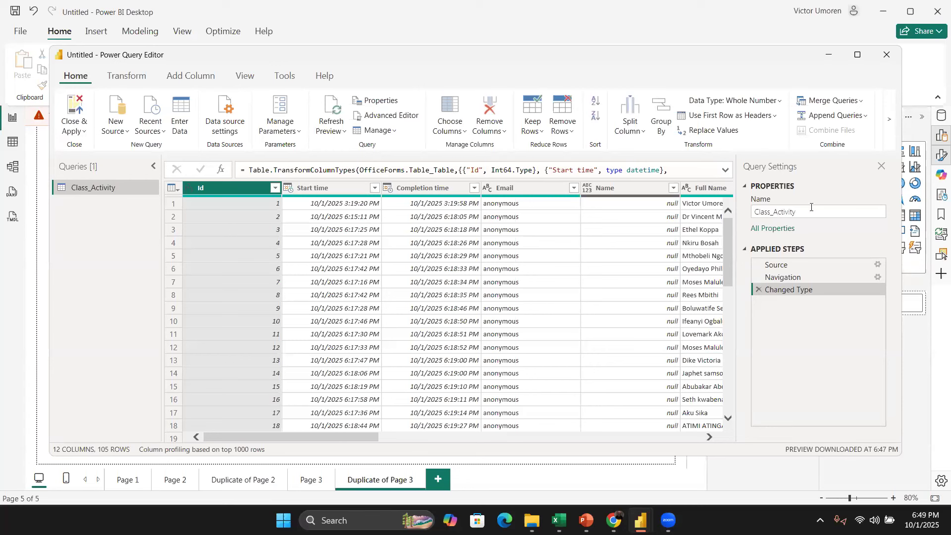
# Step: Step through the query's Source, Navigation and Changed Type applied steps and scan the table columns
pyautogui.click(802, 212)
pyautogui.click(782, 266)
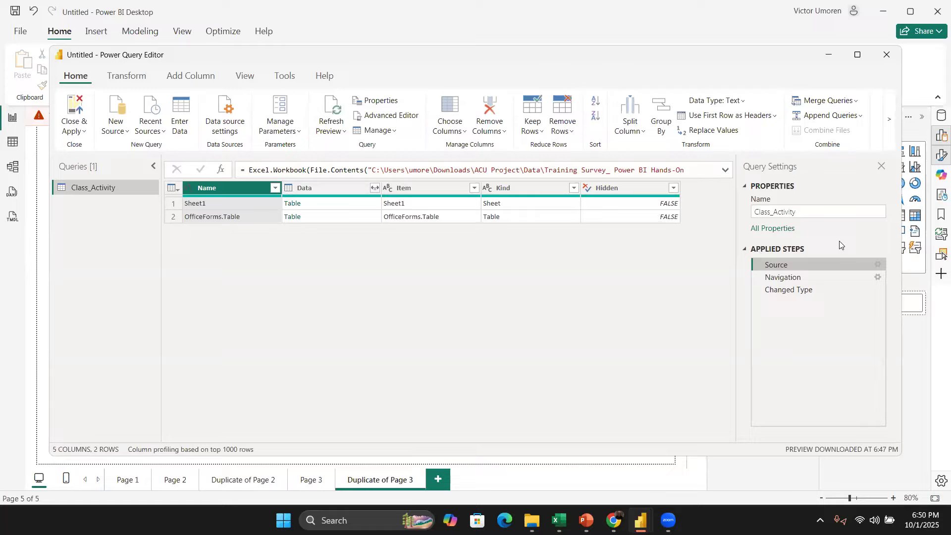
pyautogui.click(796, 281)
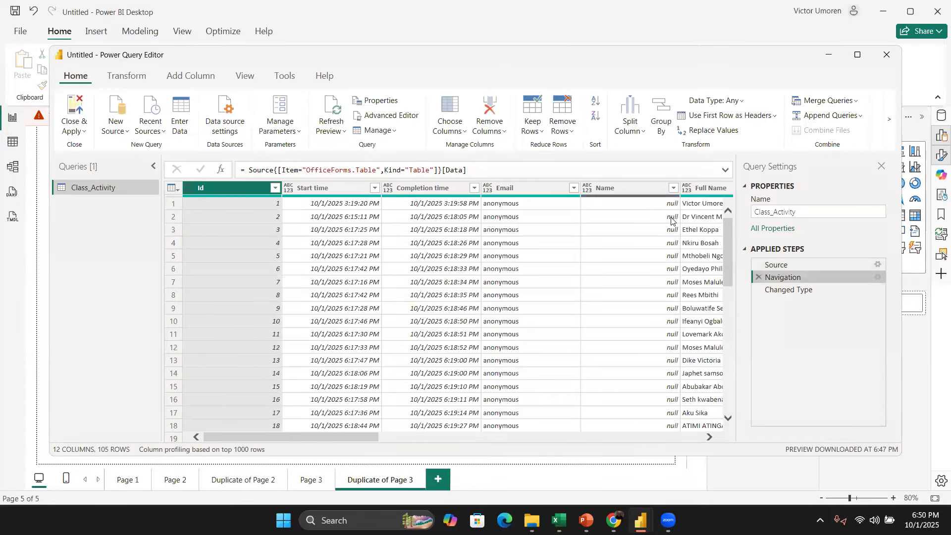
pyautogui.click(796, 295)
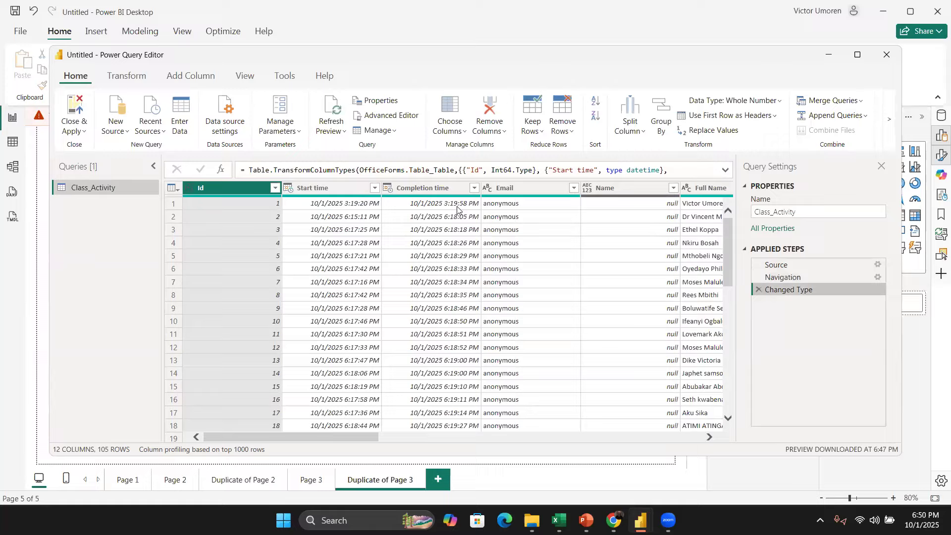
pyautogui.click(805, 280)
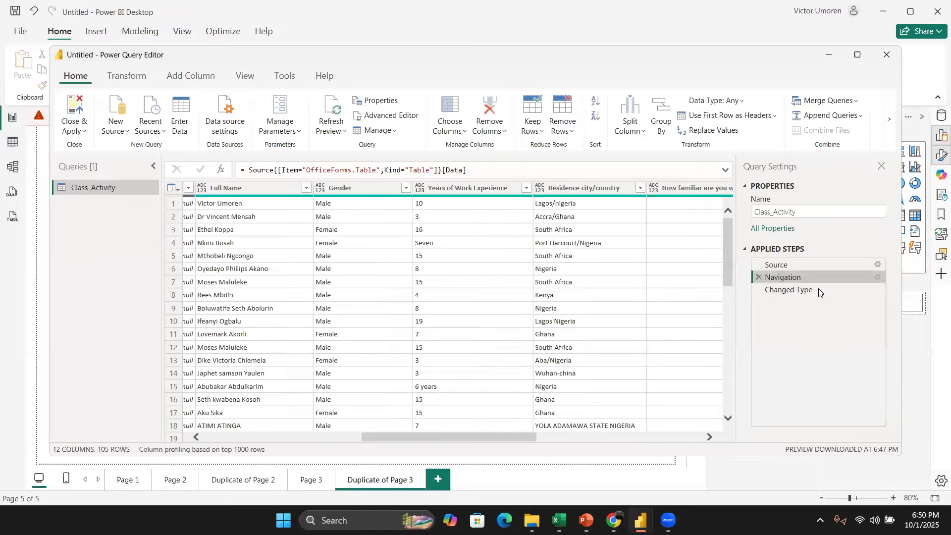
pyautogui.click(819, 292)
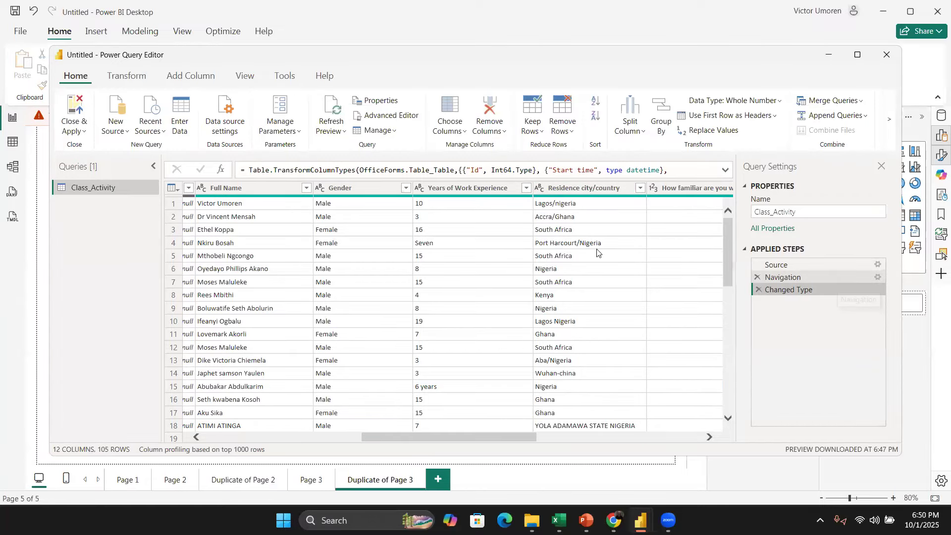
pyautogui.press('Up')
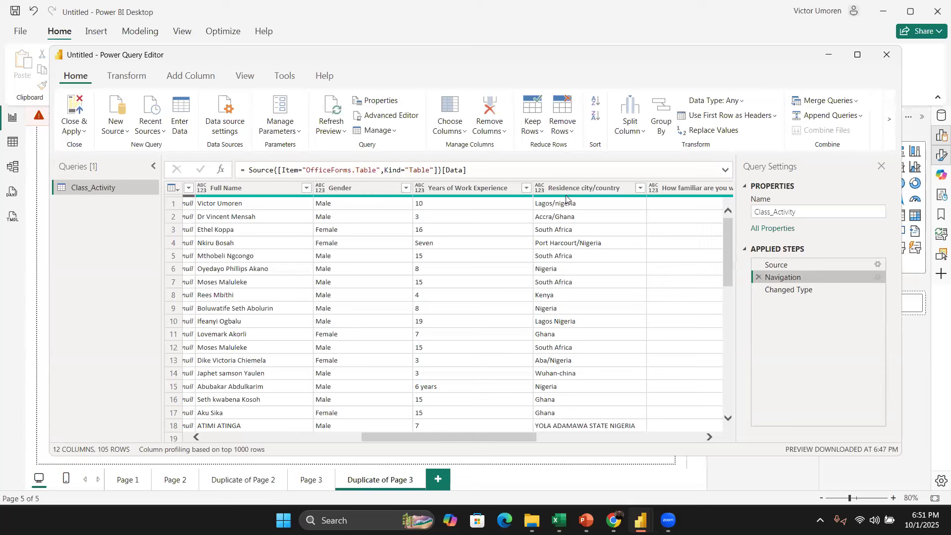
pyautogui.click(608, 192)
pyautogui.click(790, 293)
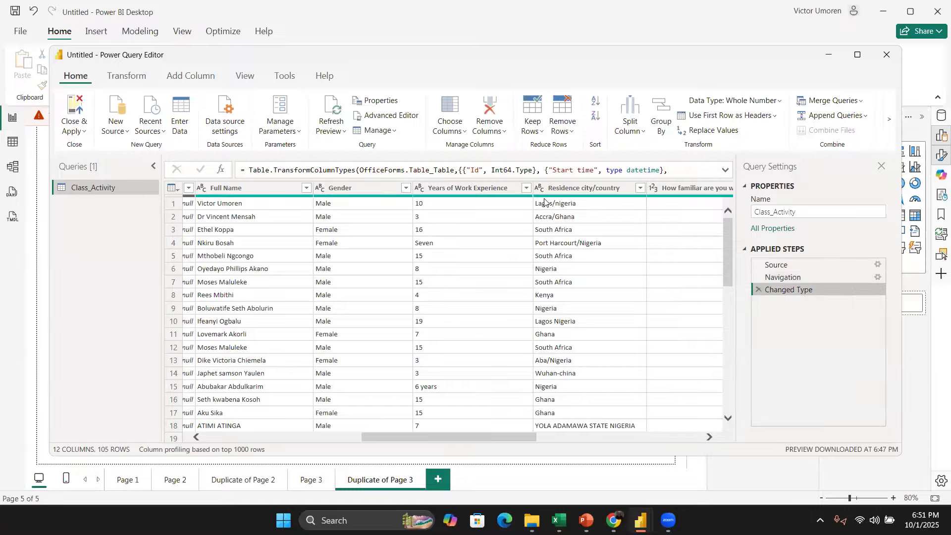
pyautogui.hscroll(-5, 535, 317)
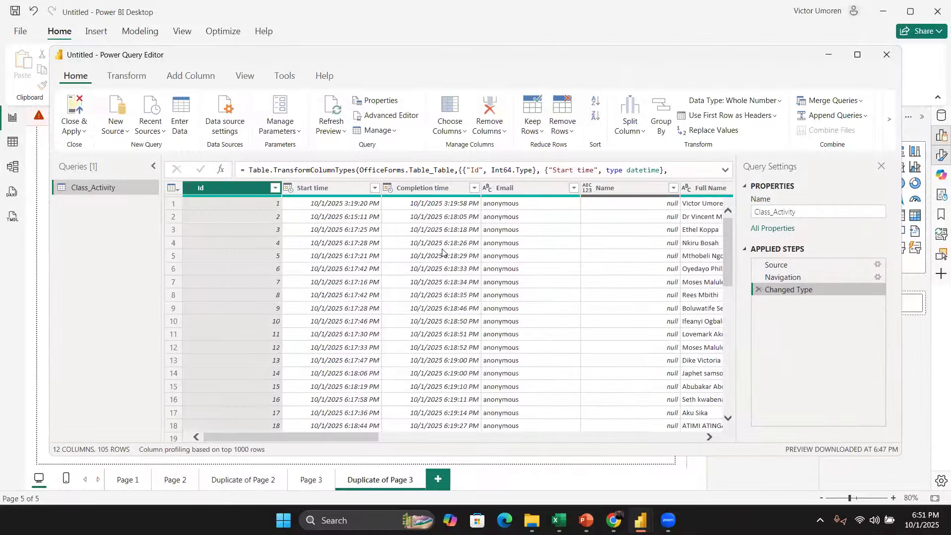
pyautogui.hscroll(4, 431, 248)
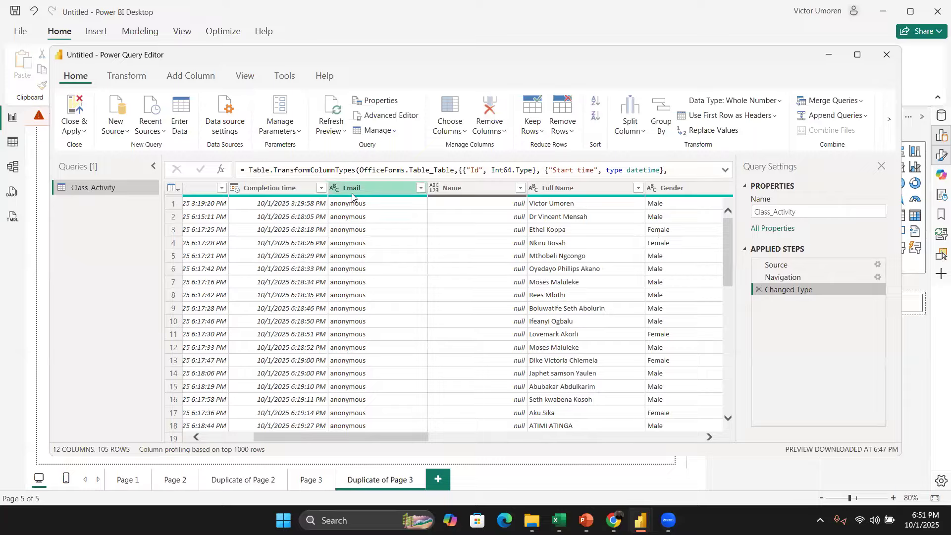
# Step: Change the Years of Work Experience column's data type to Whole Number, replacing the current conversion
pyautogui.hscroll(7, 409, 251)
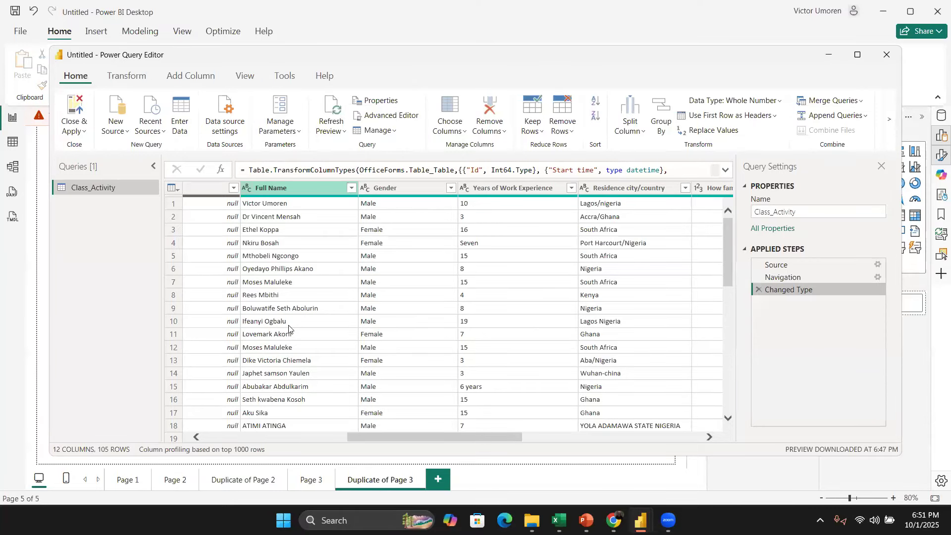
pyautogui.click(361, 257)
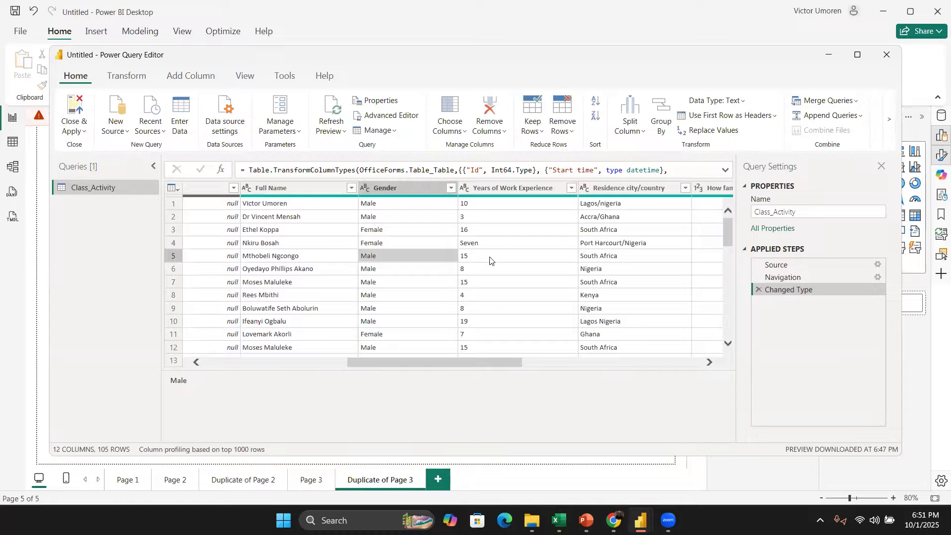
pyautogui.click(488, 244)
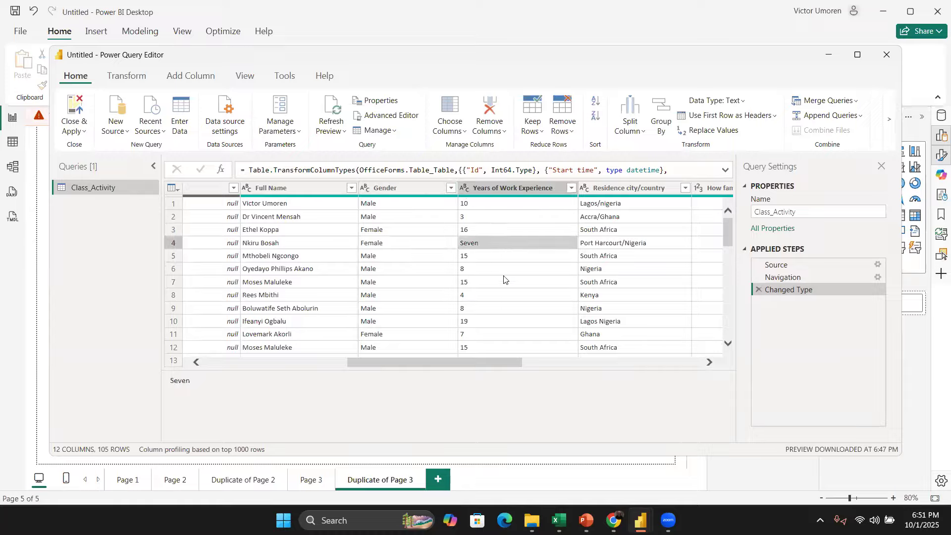
pyautogui.scroll(-1, 515, 285)
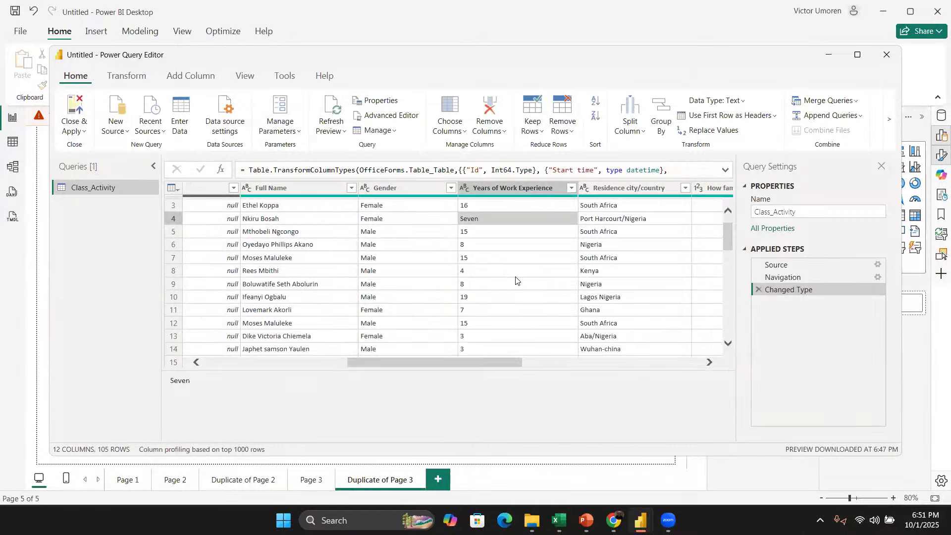
pyautogui.scroll(1, 518, 280)
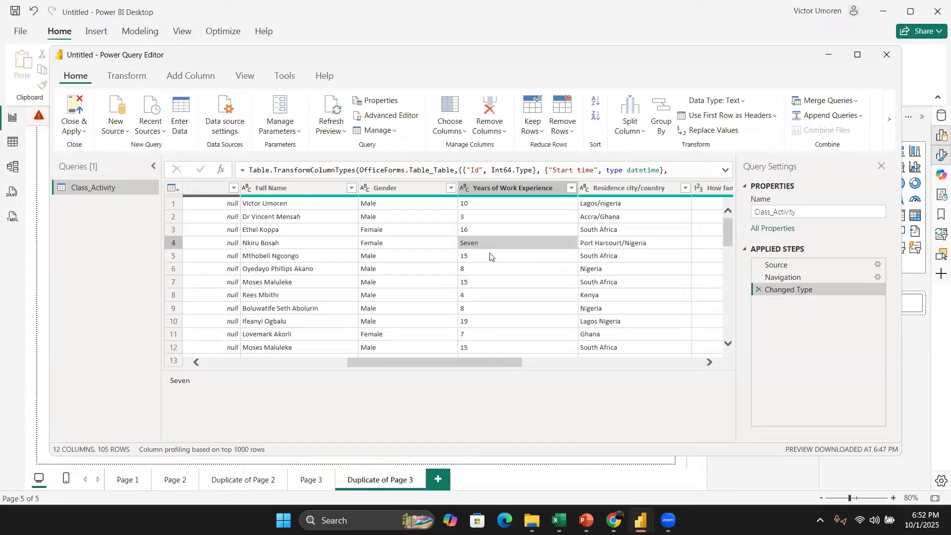
pyautogui.click(465, 190)
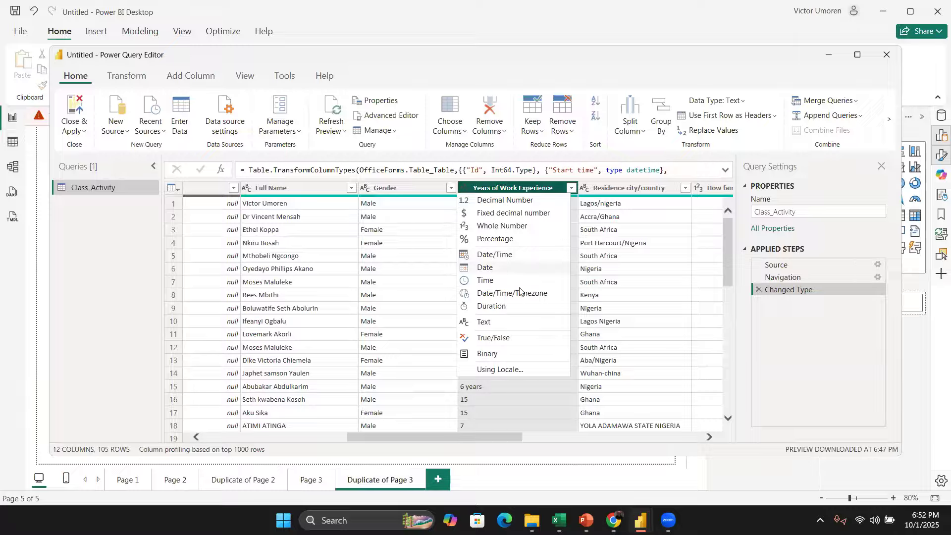
pyautogui.click(508, 227)
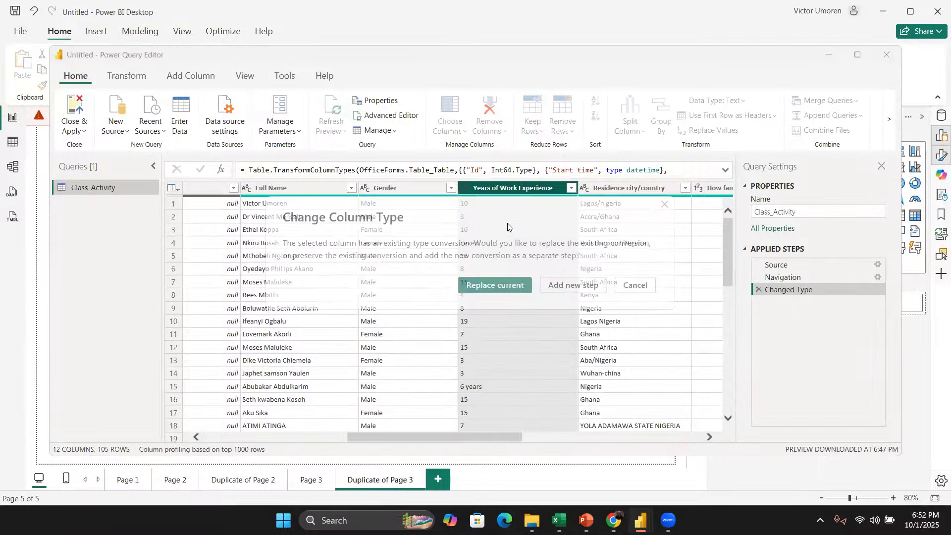
pyautogui.click(498, 282)
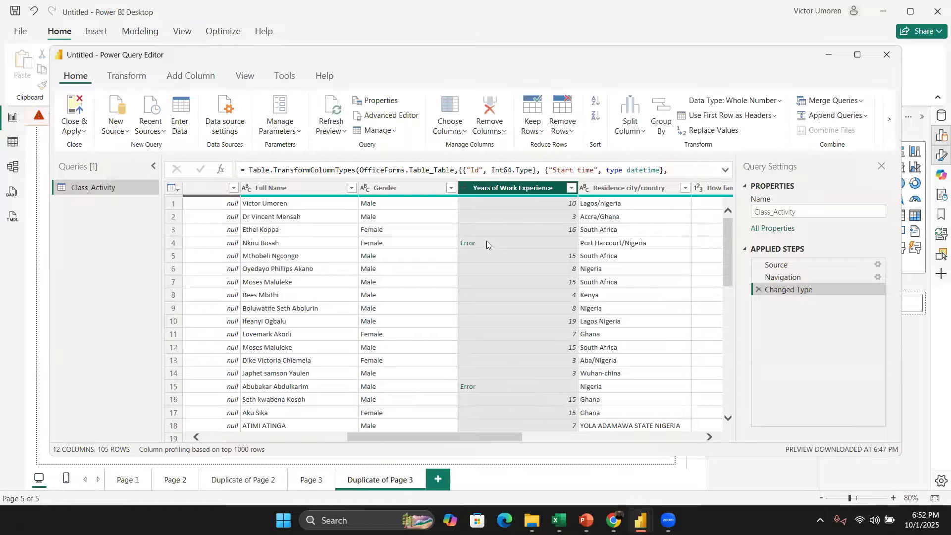
# Step: Remove the rows with errors from the Years of Work Experience column
pyautogui.scroll(-3, 500, 287)
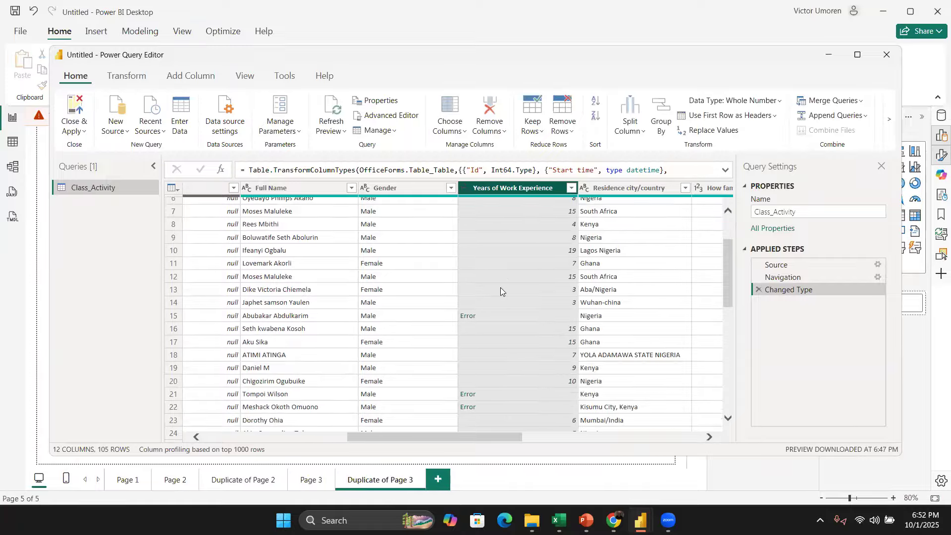
pyautogui.scroll(-6, 500, 288)
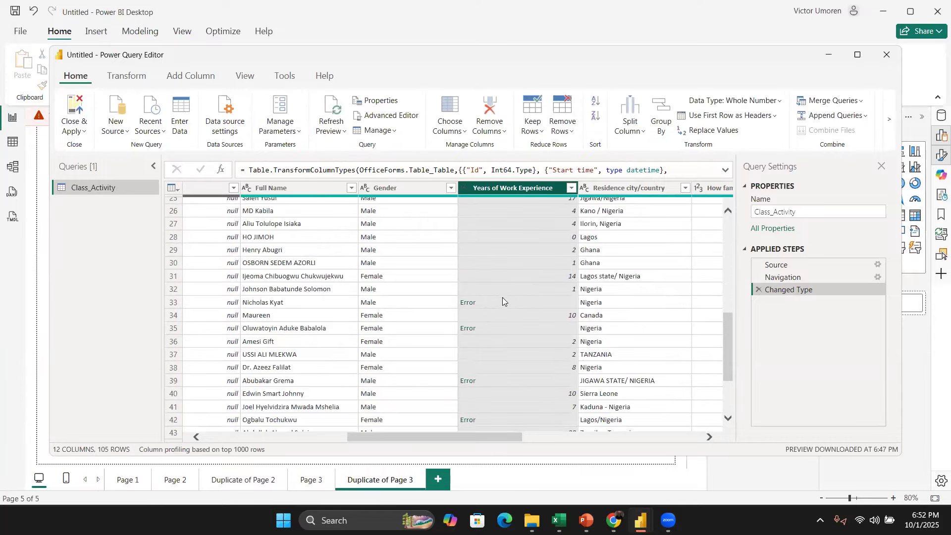
pyautogui.scroll(-5, 504, 286)
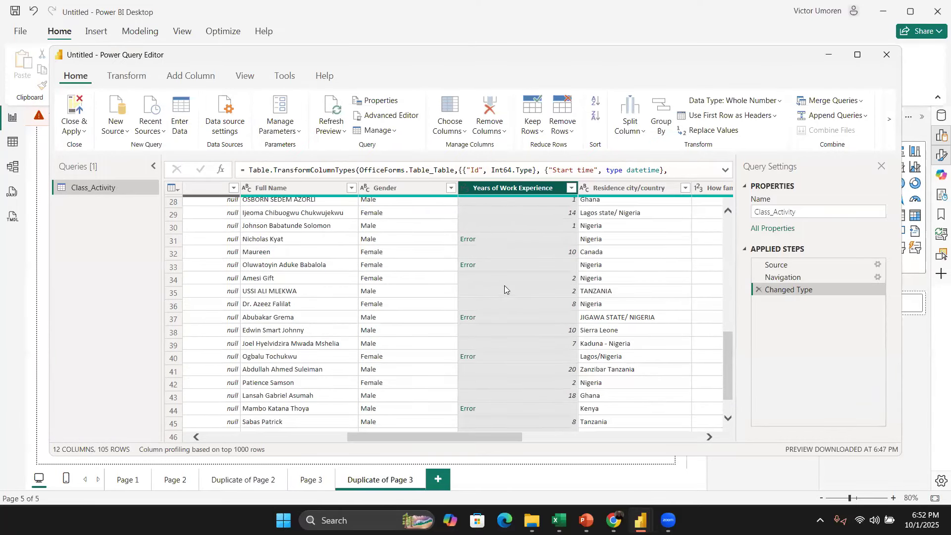
pyautogui.scroll(-5, 505, 297)
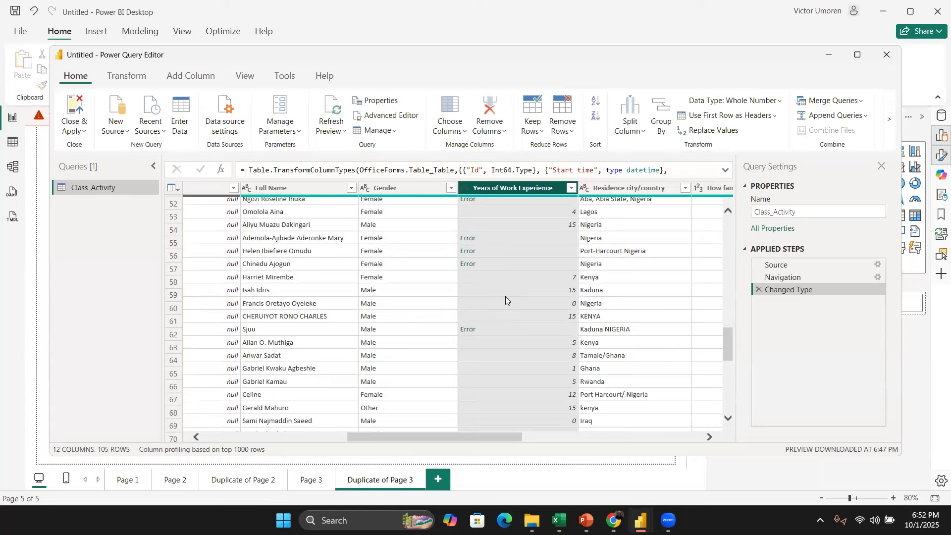
pyautogui.scroll(-13, 506, 298)
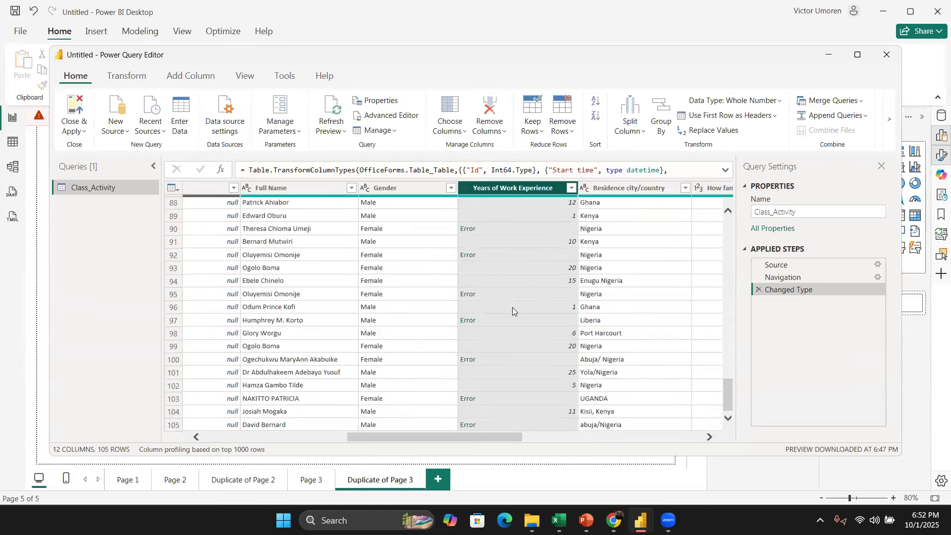
pyautogui.scroll(1, 514, 197)
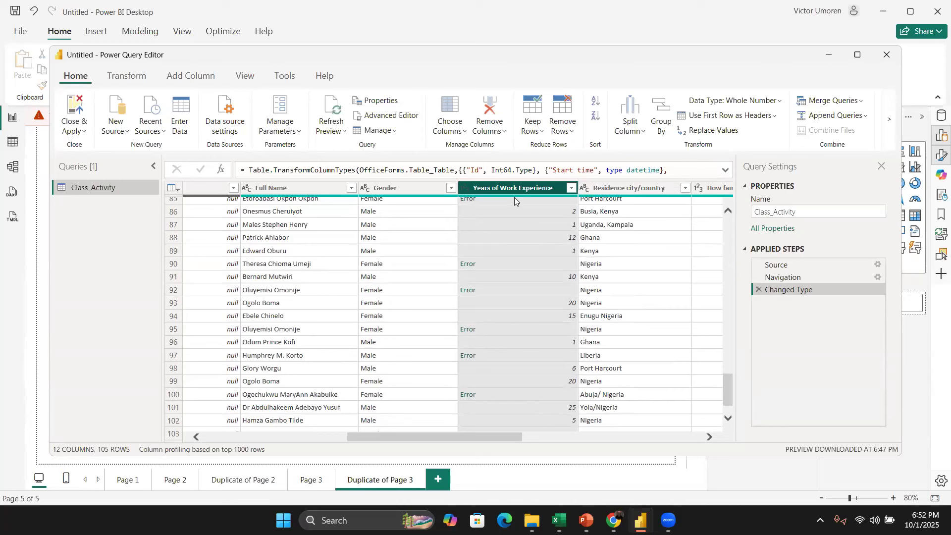
pyautogui.rightClick(523, 193)
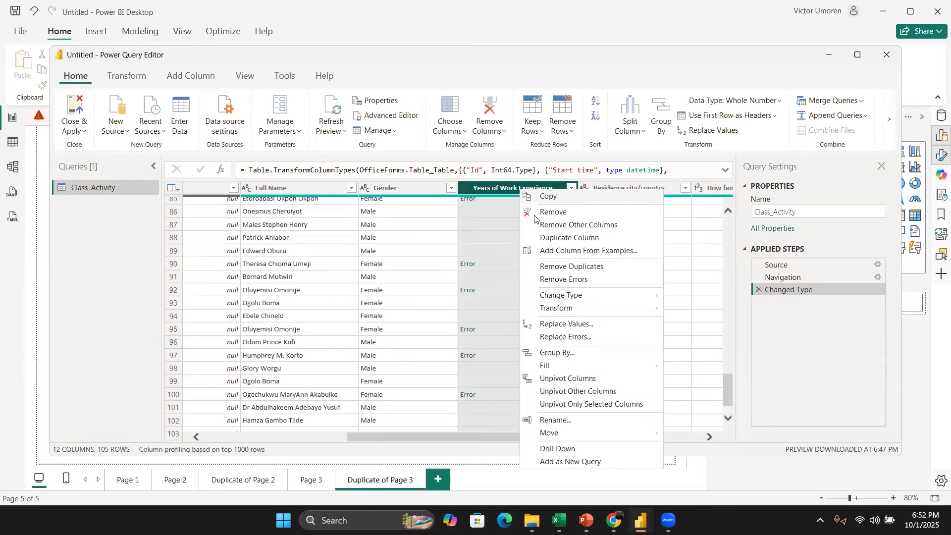
pyautogui.click(594, 280)
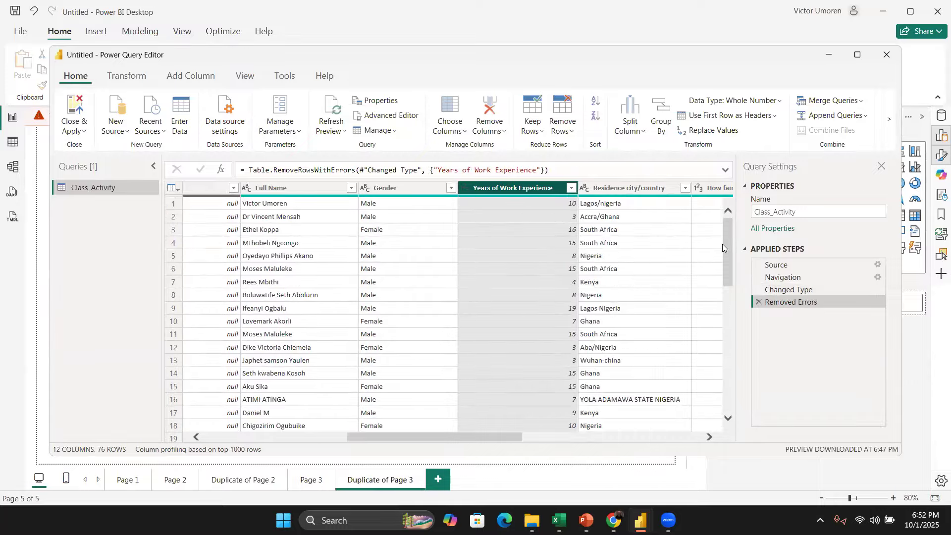
pyautogui.moveTo(722, 244); pyautogui.dragTo(757, 421)
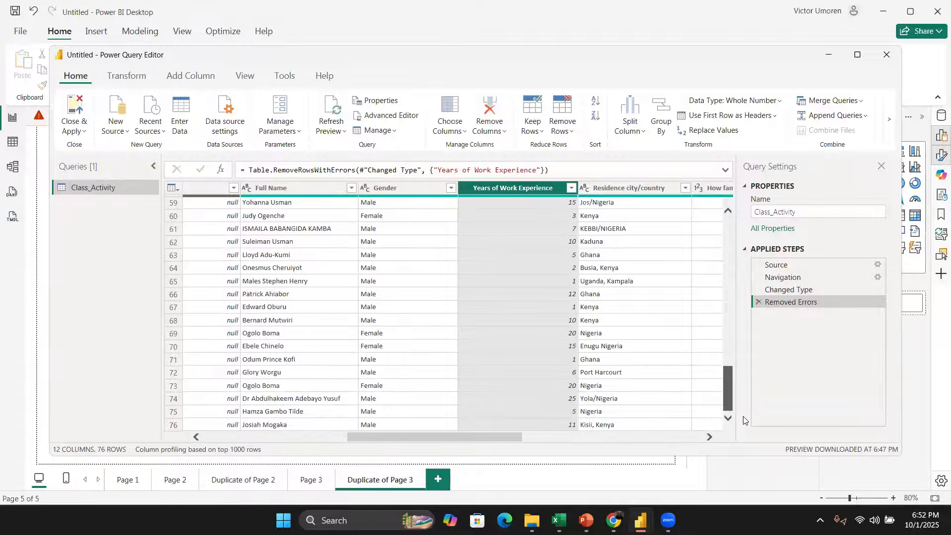
pyautogui.moveTo(743, 417); pyautogui.dragTo(698, 218)
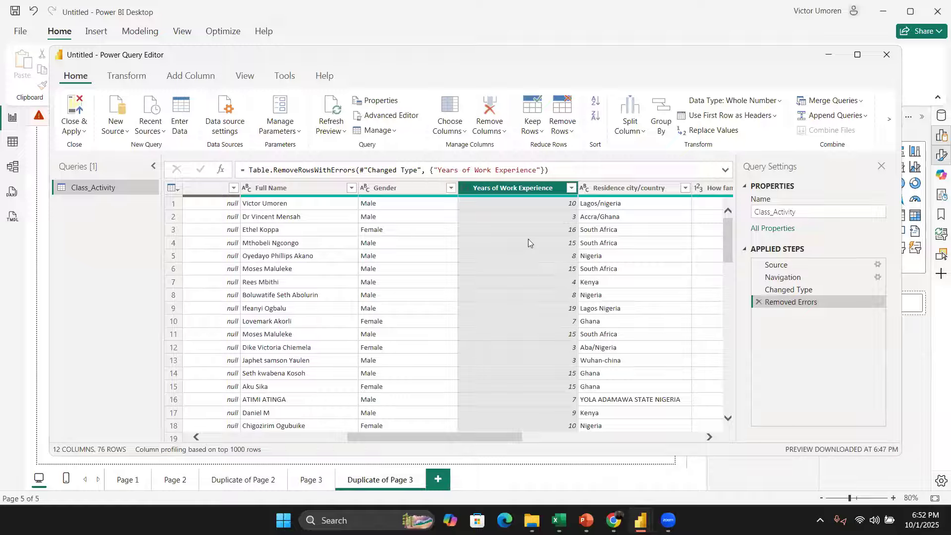
pyautogui.press('super')
pyautogui.write('vir')
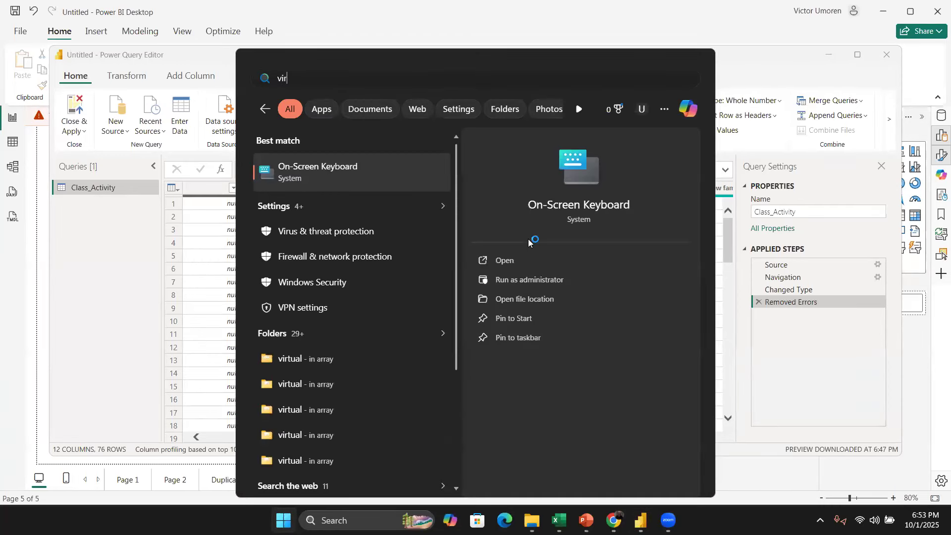
pyautogui.press('Escape')
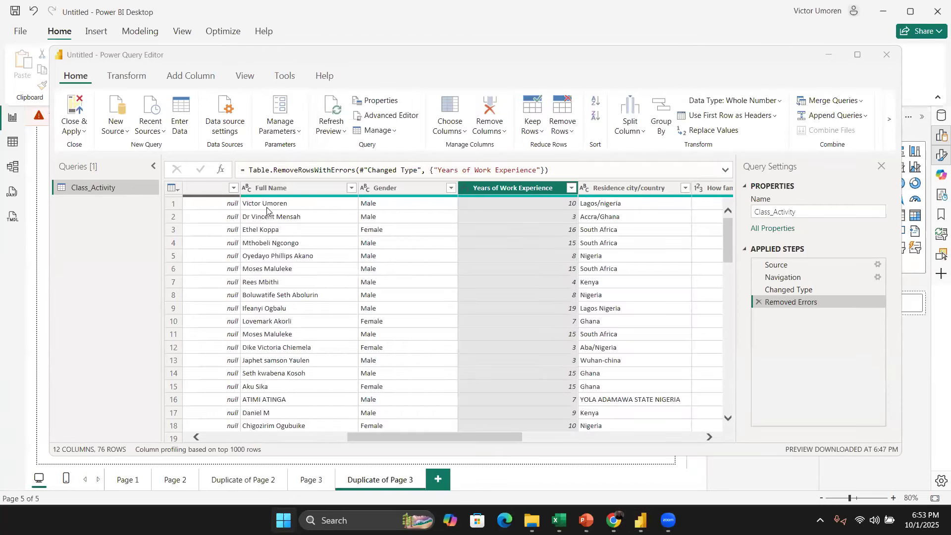
pyautogui.click(102, 247)
pyautogui.click(169, 226)
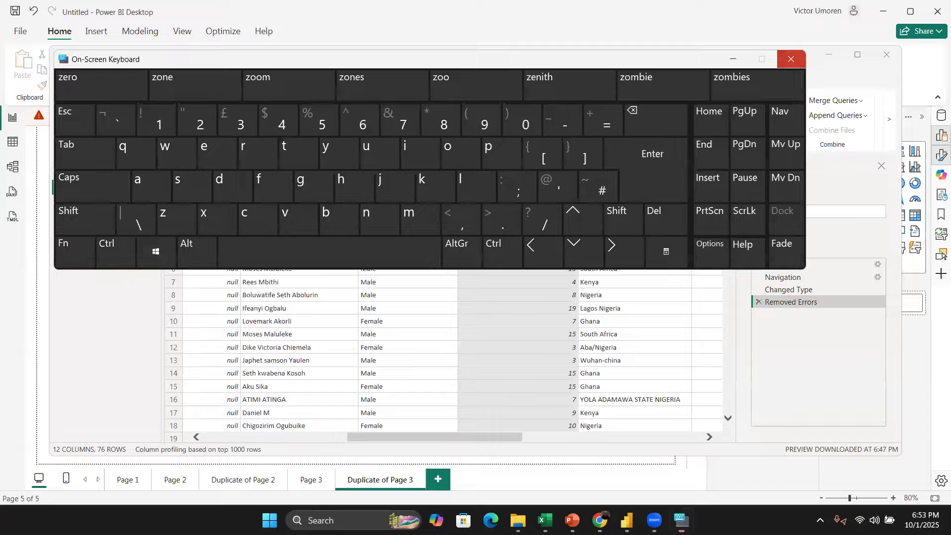
pyautogui.click(791, 59)
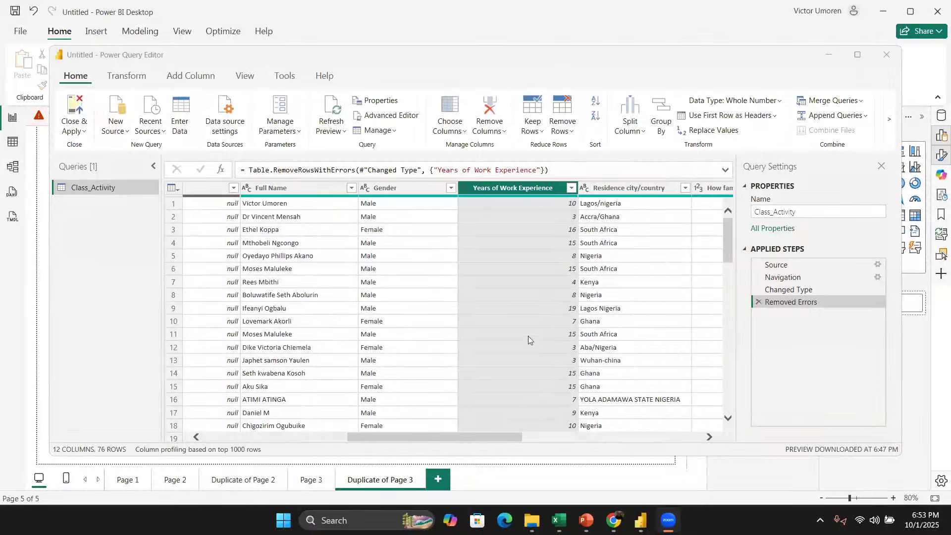
# Step: Delete the Removed Errors applied step and remove the error rows from the Years of Work Experience column again
pyautogui.click(759, 301)
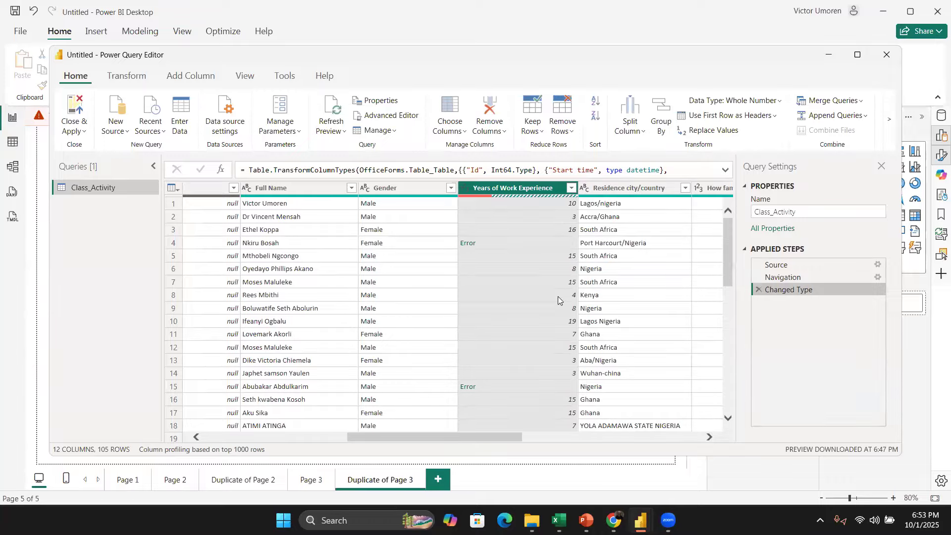
pyautogui.scroll(-9, 543, 394)
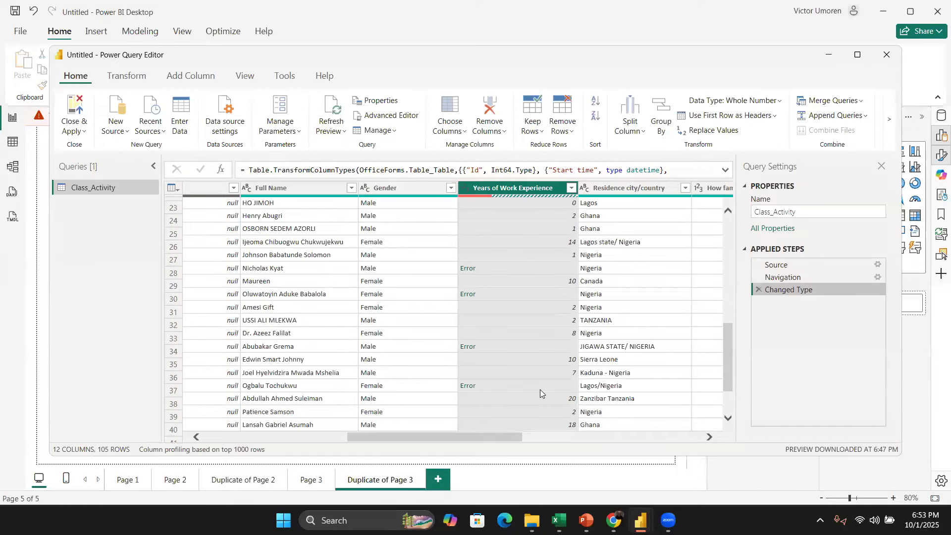
pyautogui.scroll(-10, 540, 389)
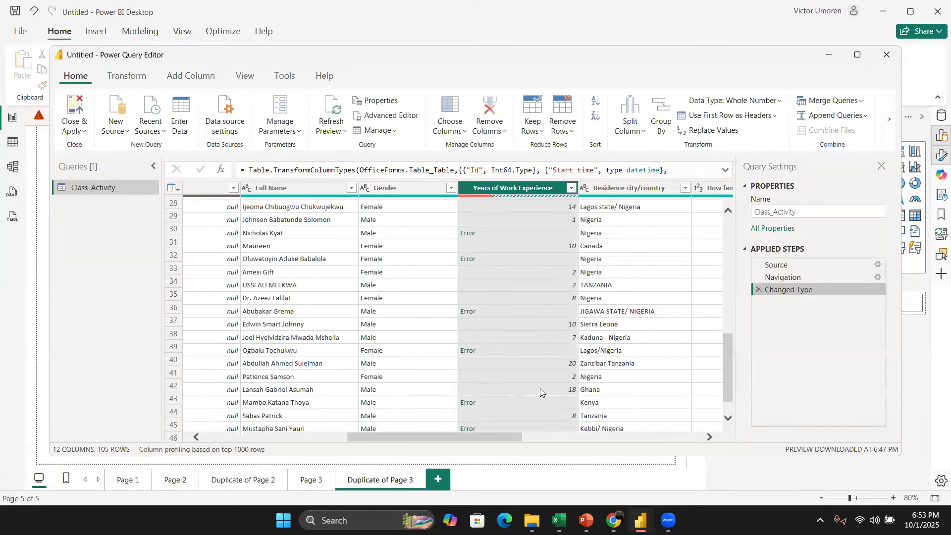
pyautogui.scroll(-4, 540, 388)
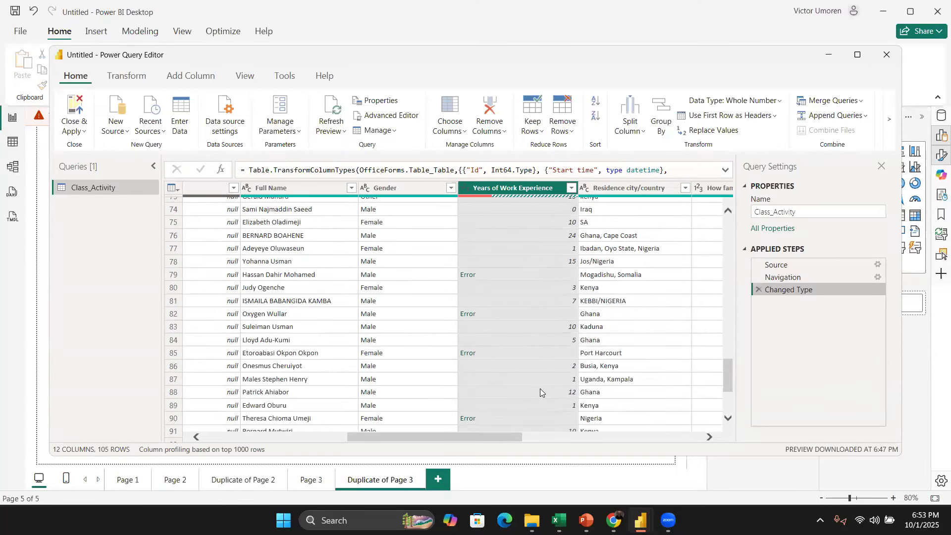
pyautogui.scroll(-5, 542, 380)
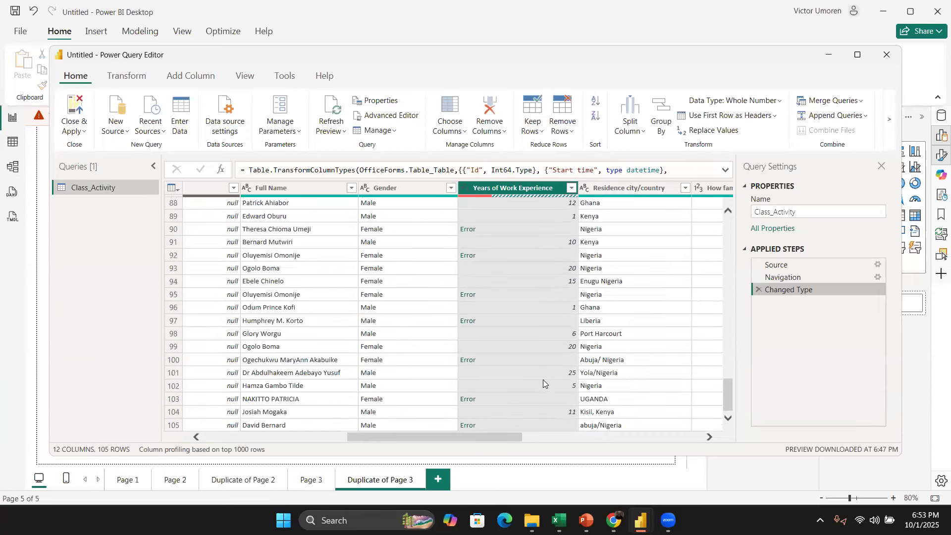
pyautogui.scroll(5, 542, 367)
pyautogui.scroll(6, 537, 349)
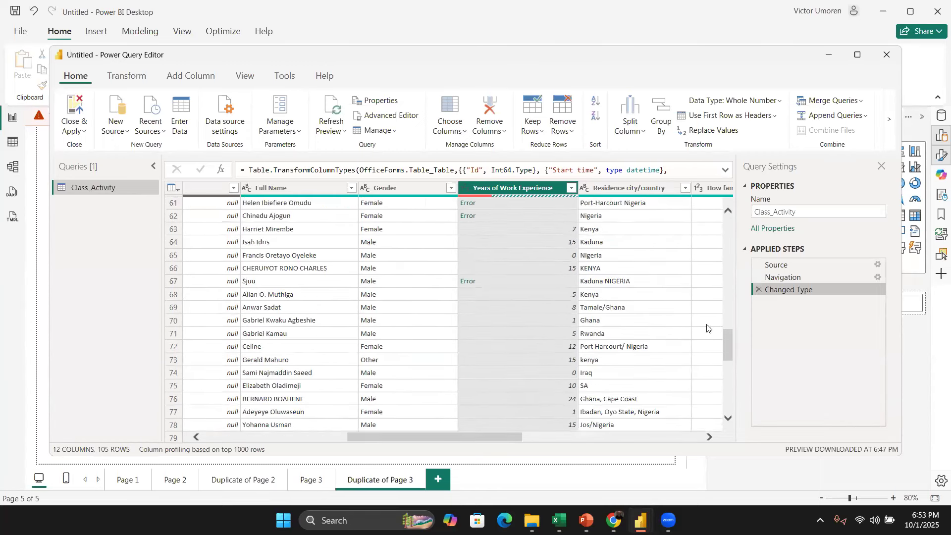
pyautogui.rightClick(533, 188)
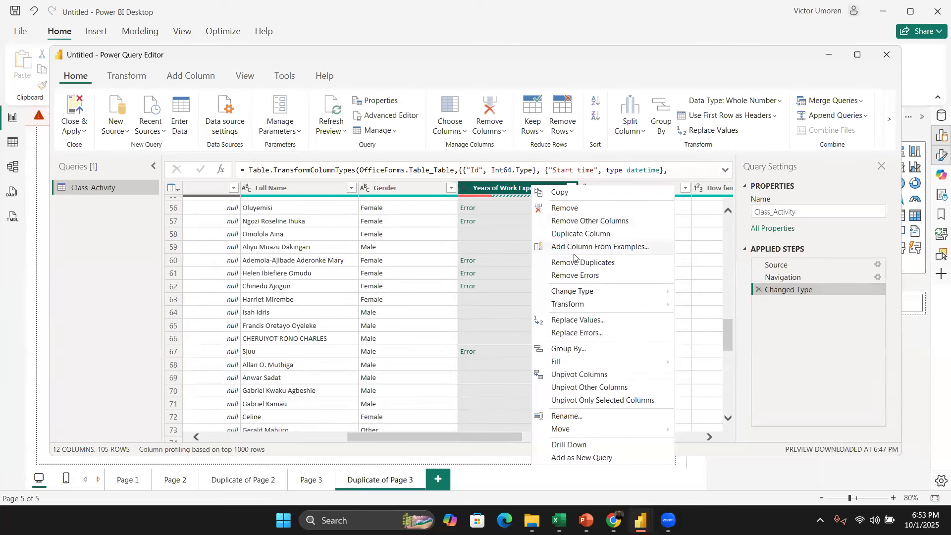
pyautogui.click(590, 276)
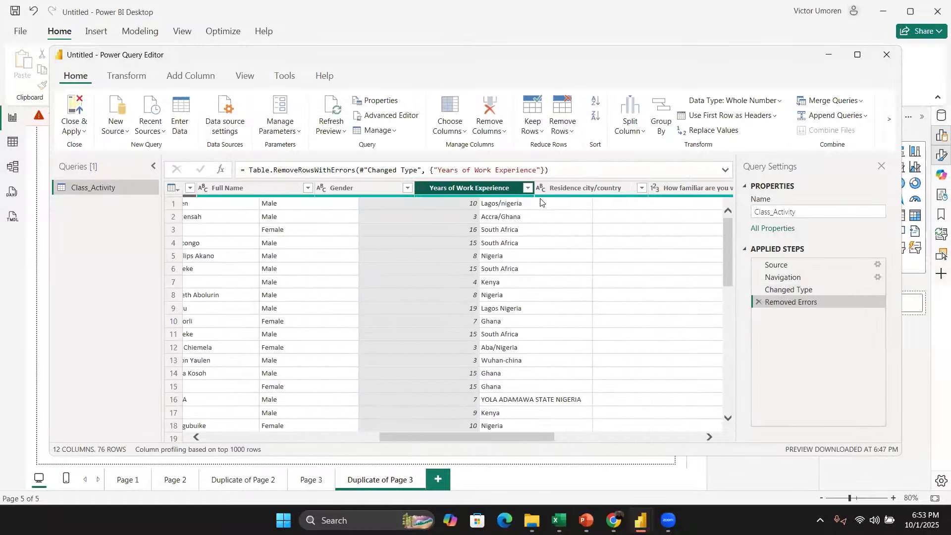
pyautogui.click(502, 188)
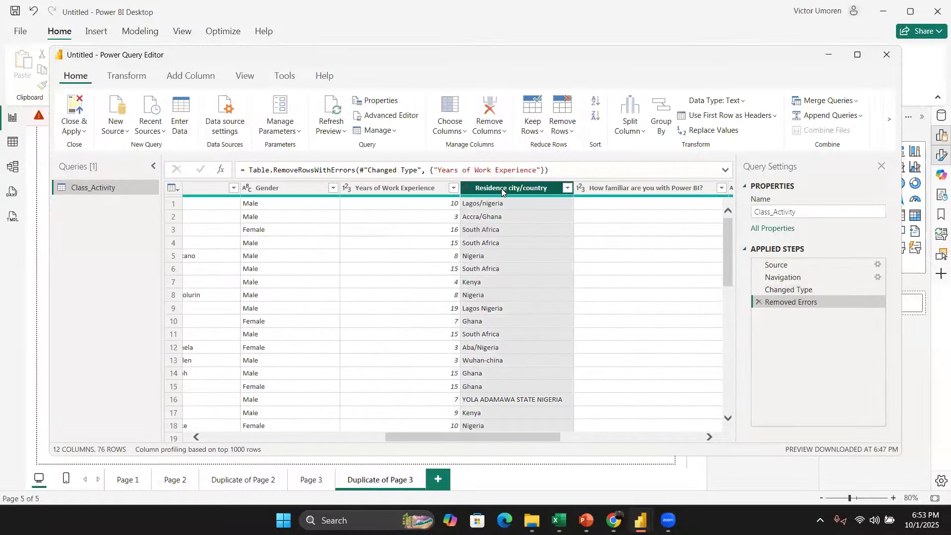
pyautogui.rightClick(501, 192)
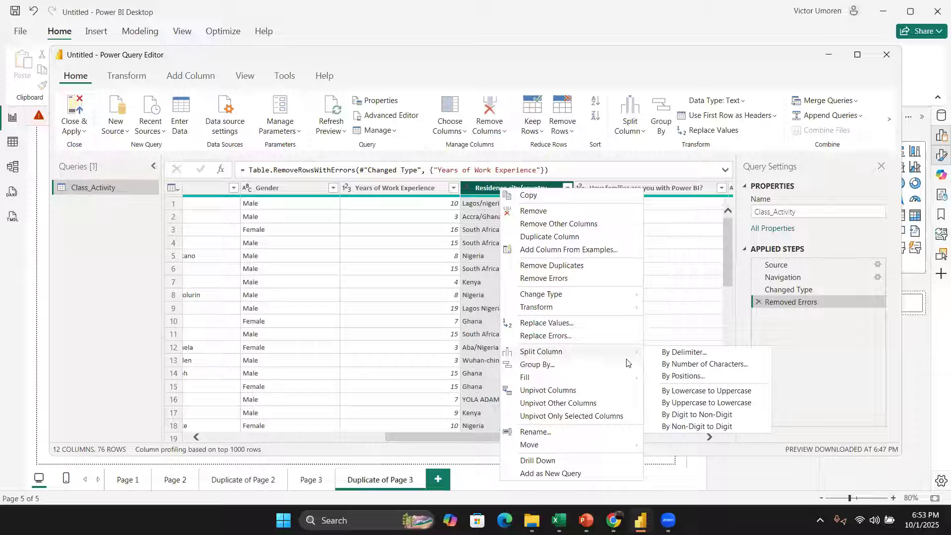
pyautogui.moveTo(619, 351)
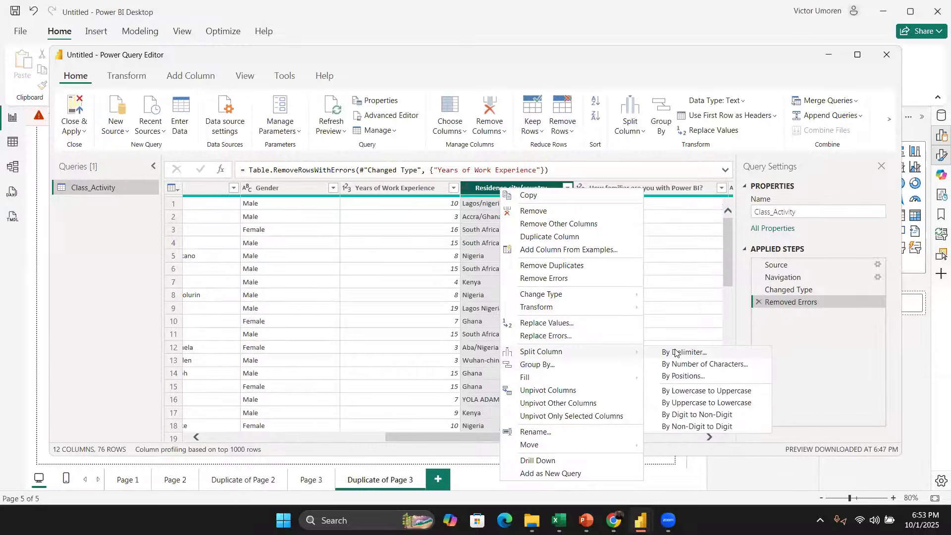
pyautogui.click(675, 352)
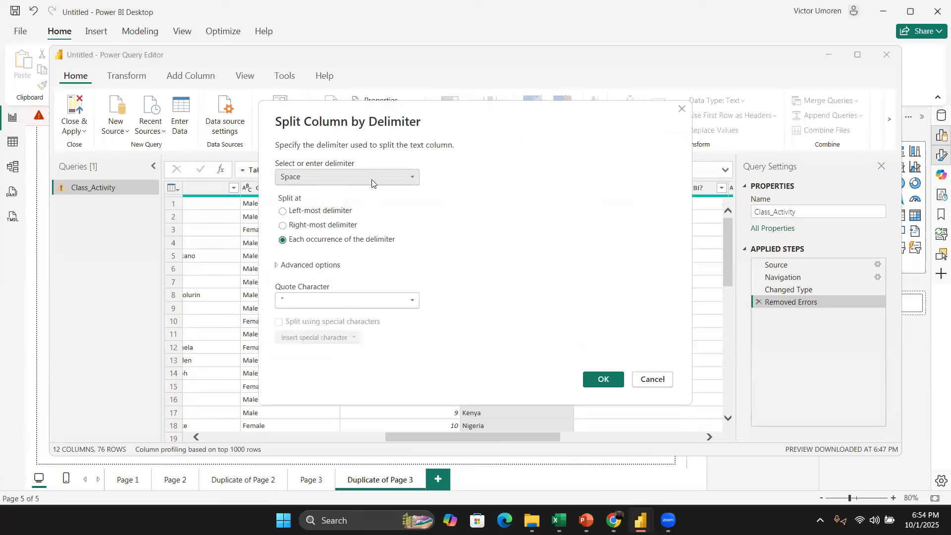
pyautogui.click(372, 184)
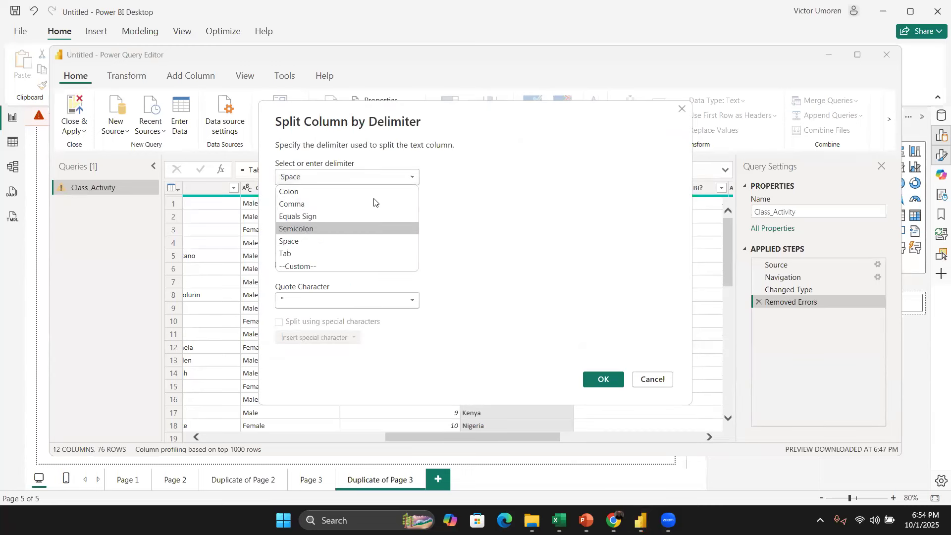
pyautogui.click(694, 103)
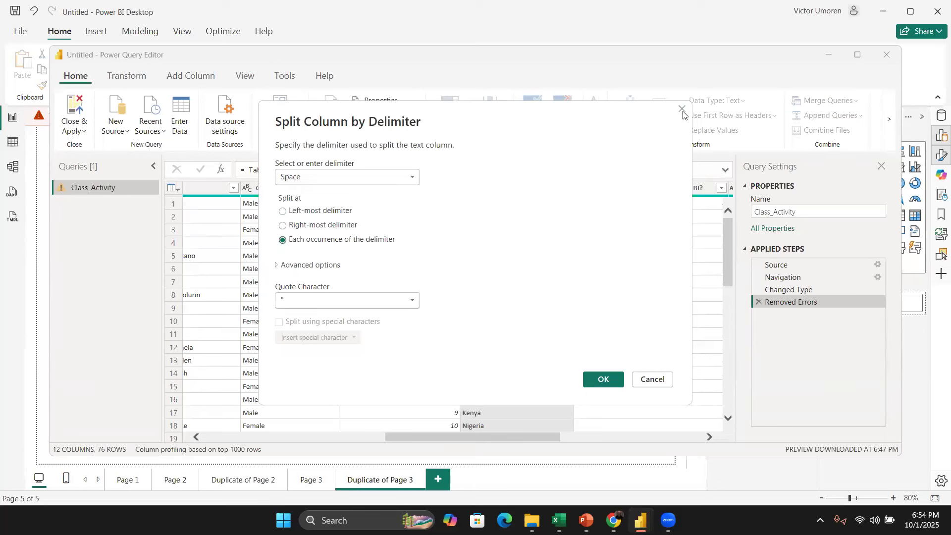
pyautogui.press('Escape')
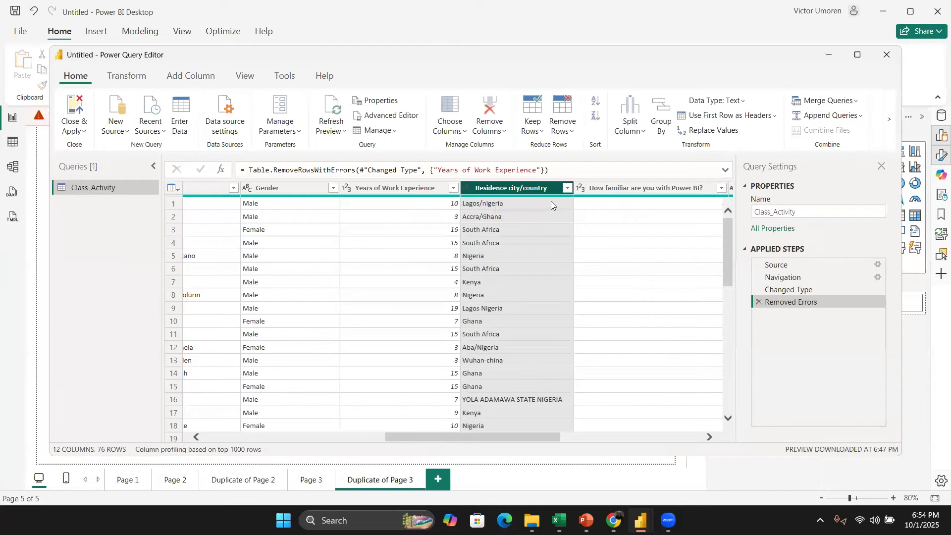
# Step: Split the Residence city/country column by the Space delimiter at each occurrence of the delimiter
pyautogui.rightClick(529, 191)
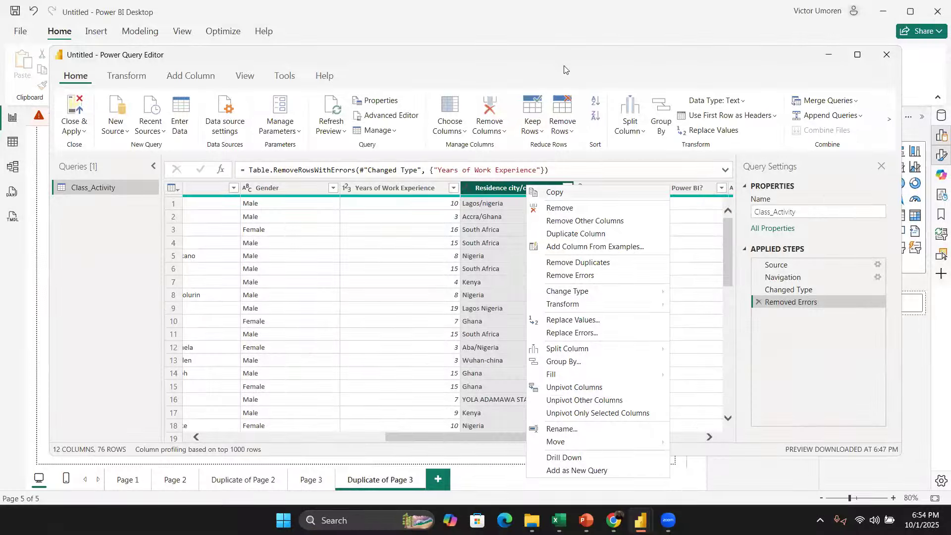
pyautogui.click(542, 240)
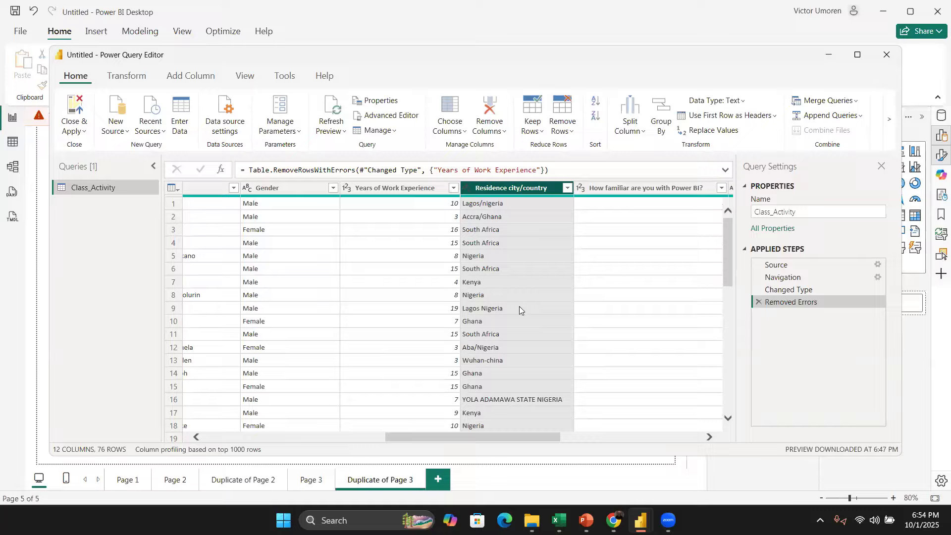
pyautogui.rightClick(508, 189)
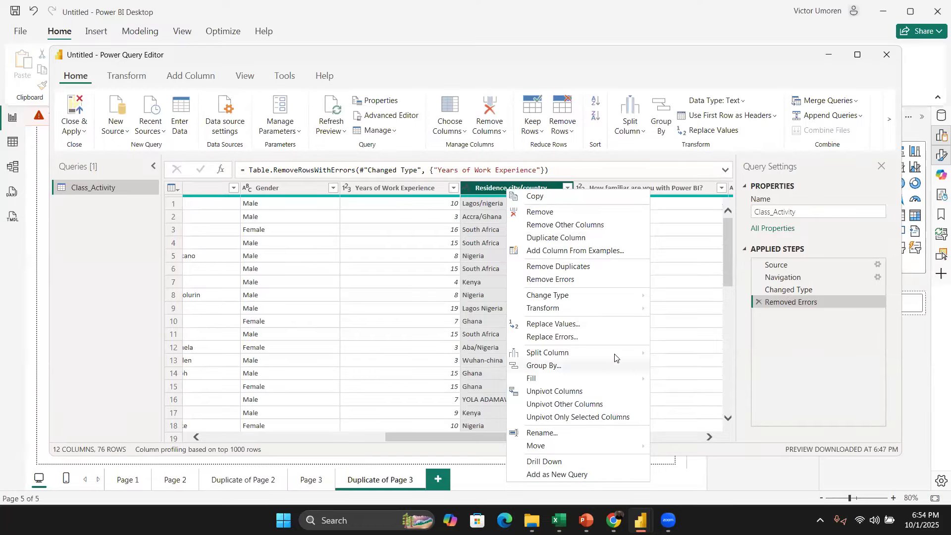
pyautogui.moveTo(633, 356)
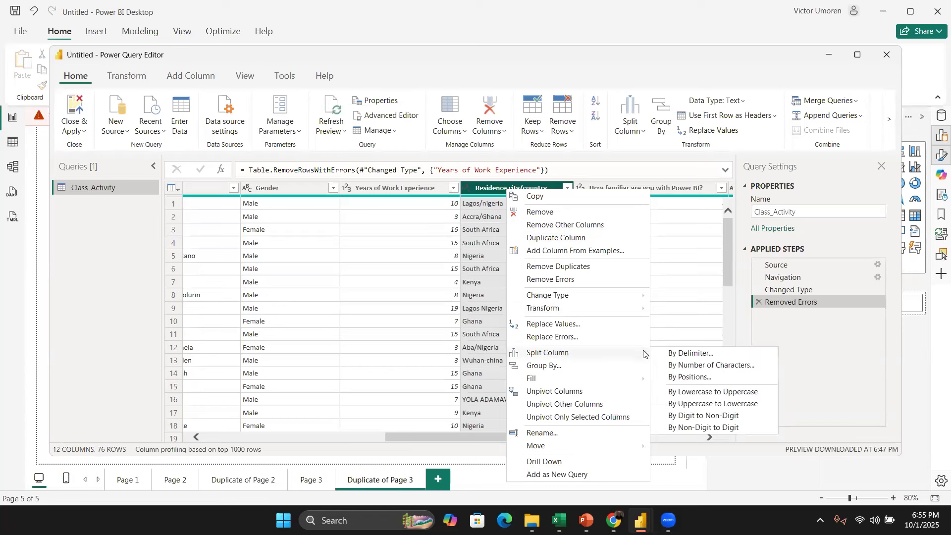
pyautogui.click(692, 354)
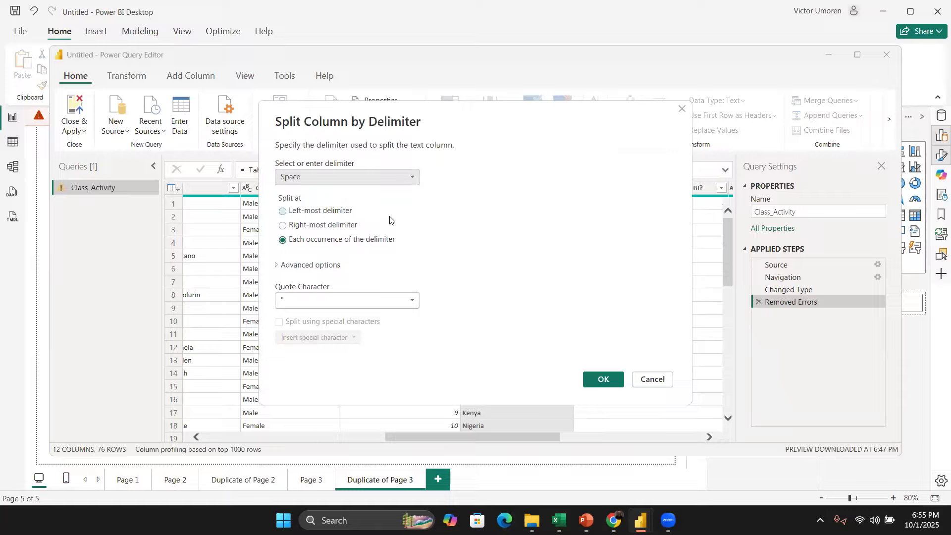
pyautogui.click(373, 173)
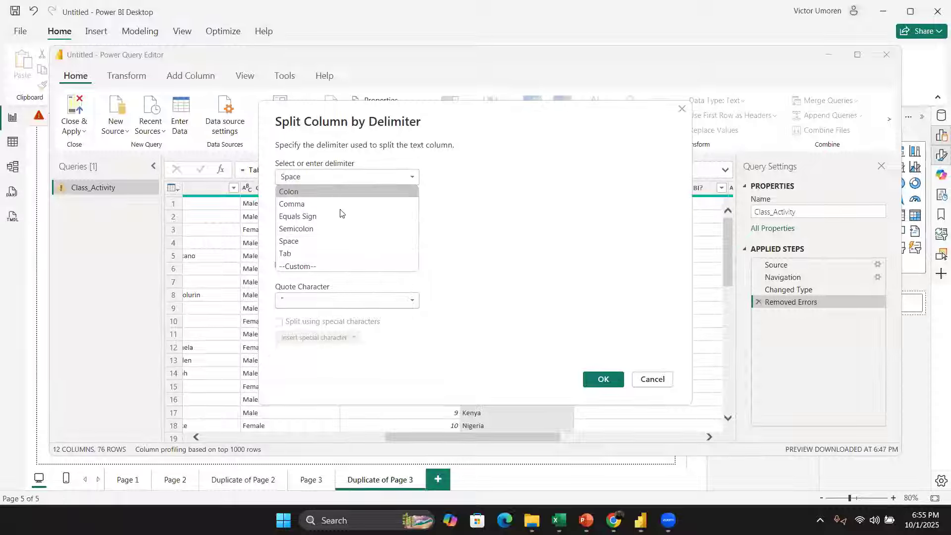
pyautogui.click(317, 241)
pyautogui.click(363, 300)
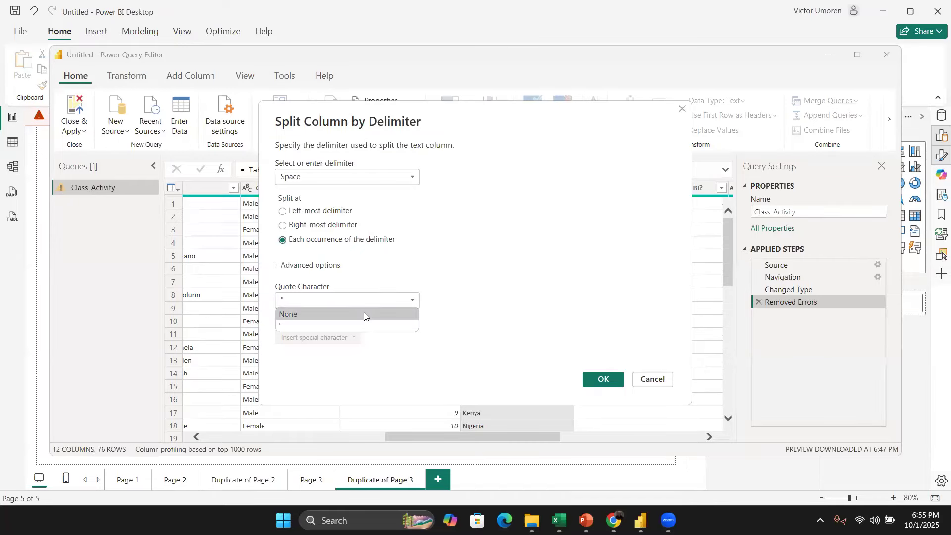
pyautogui.click(364, 314)
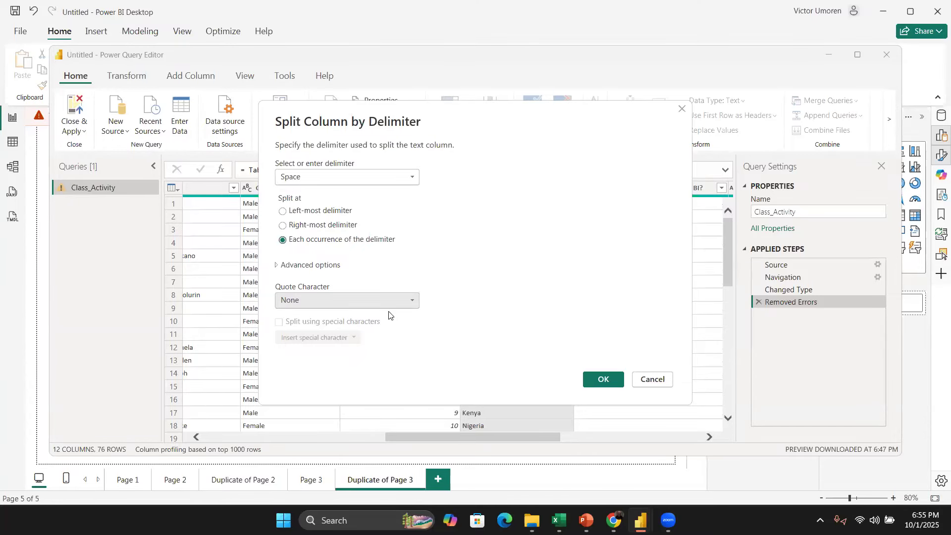
pyautogui.click(361, 301)
pyautogui.click(358, 326)
pyautogui.click(607, 381)
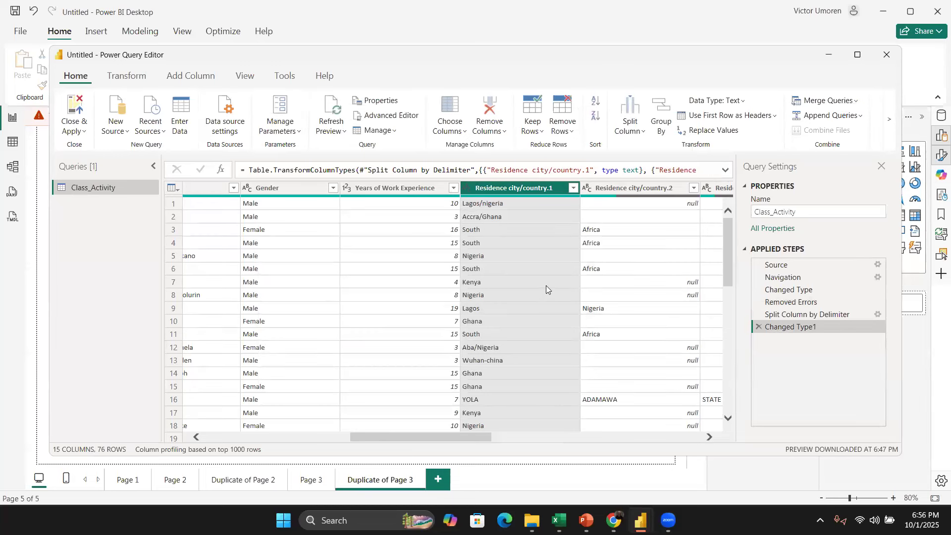
# Step: Examine the values in the Residence city/country split columns
pyautogui.hscroll(5, 564, 284)
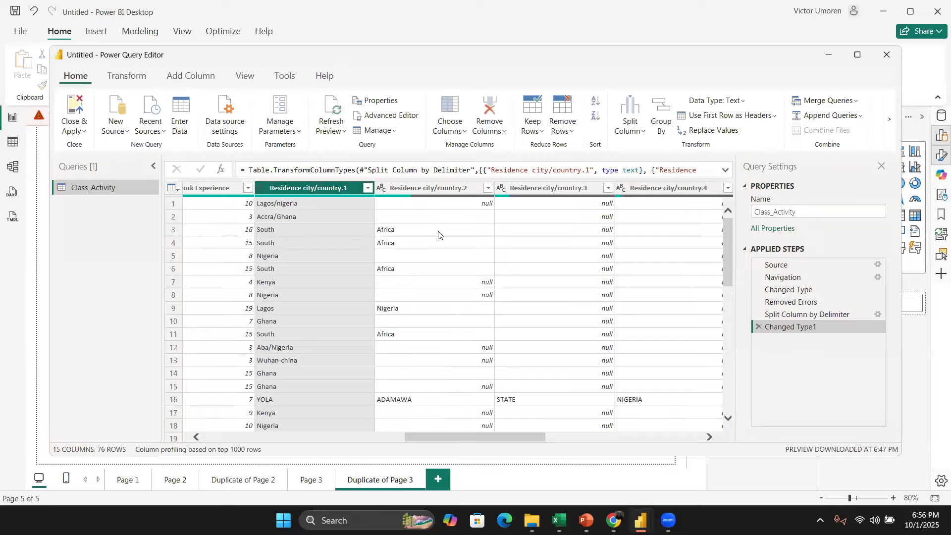
pyautogui.click(294, 202)
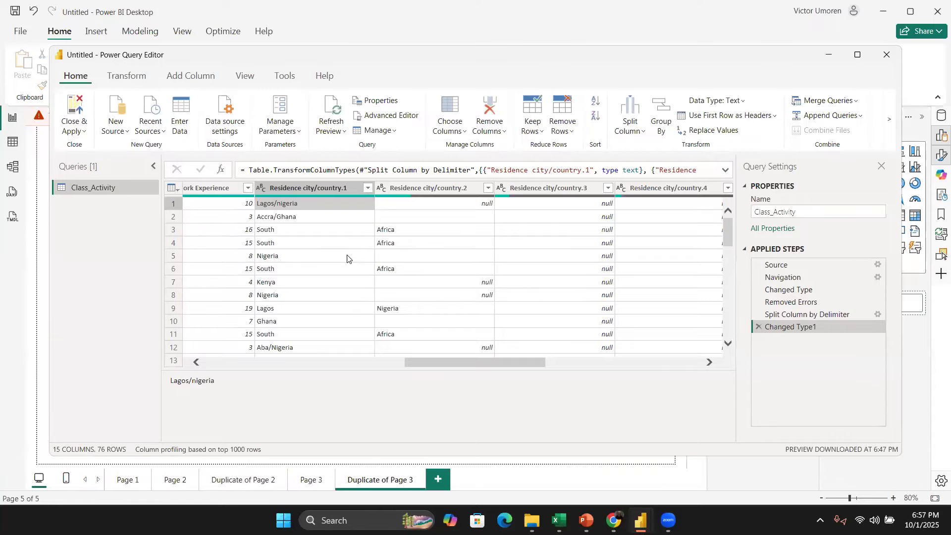
pyautogui.scroll(-3, 347, 258)
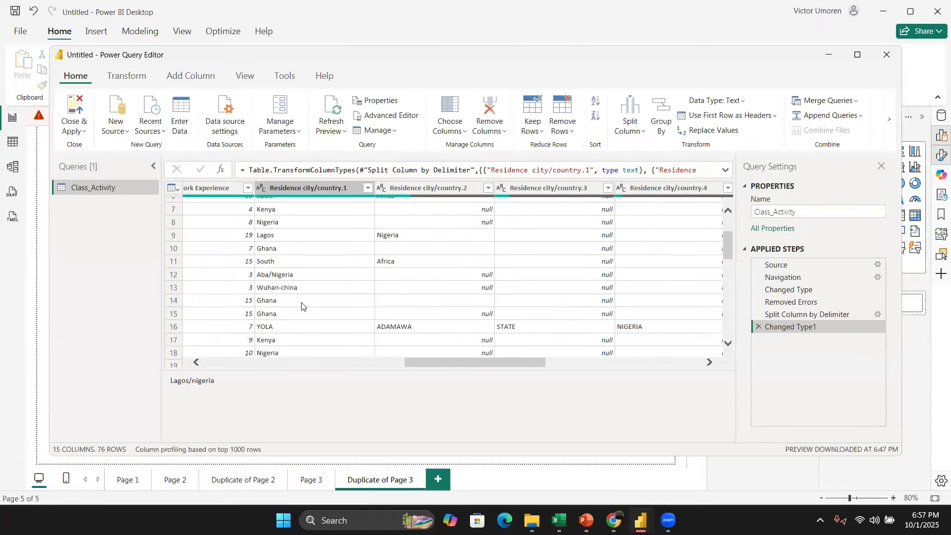
pyautogui.scroll(-2, 314, 287)
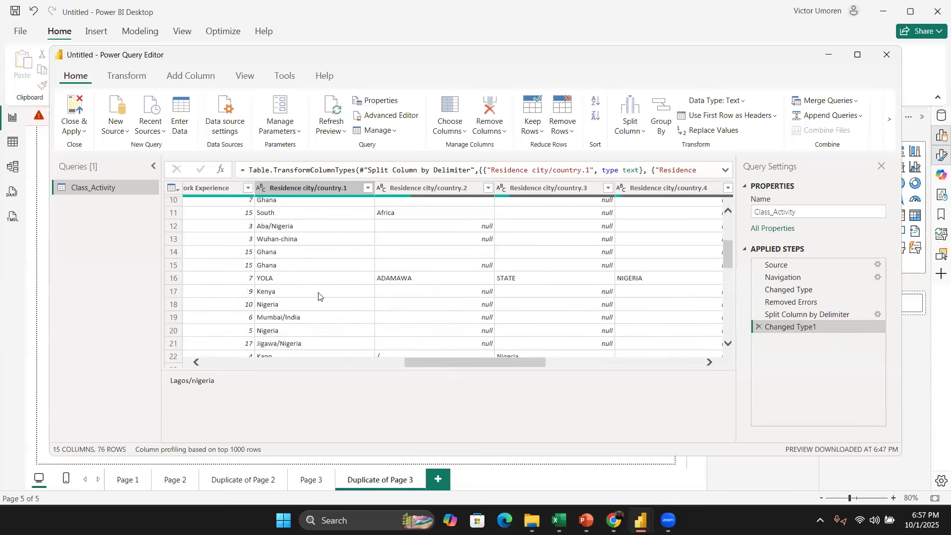
pyautogui.scroll(-1, 318, 296)
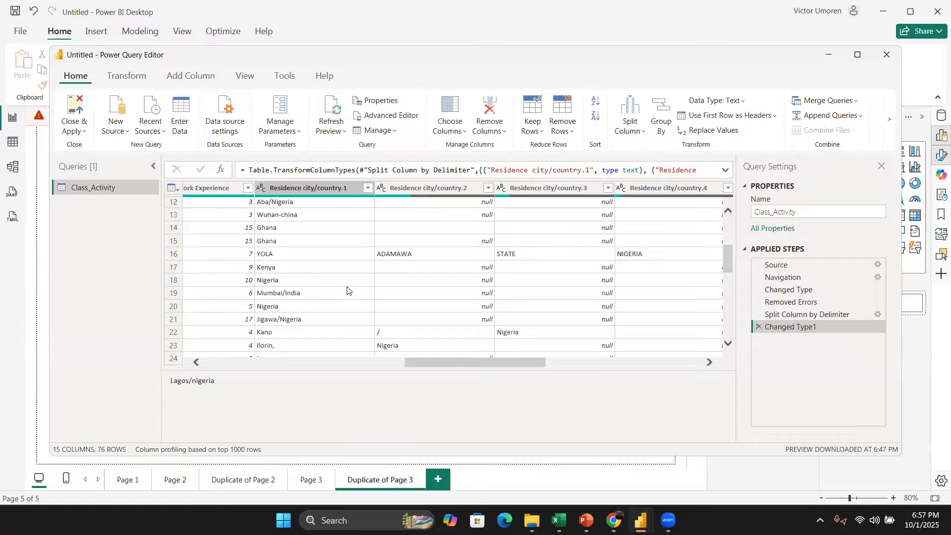
pyautogui.scroll(4, 357, 287)
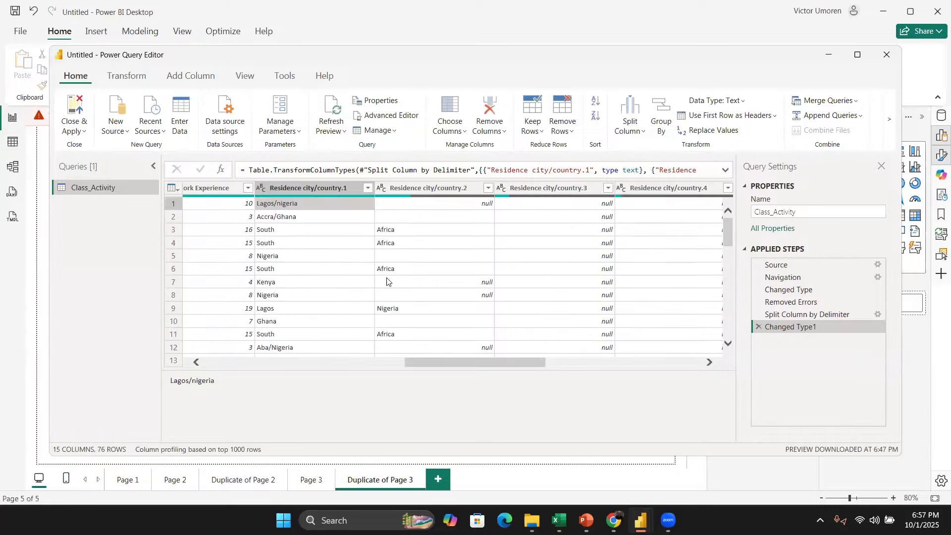
pyautogui.click(306, 191)
pyautogui.rightClick(307, 191)
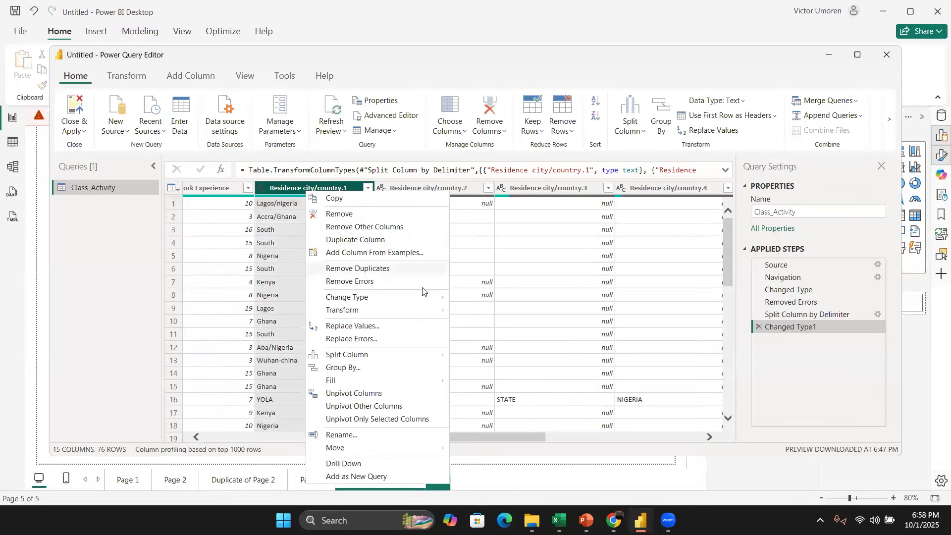
pyautogui.moveTo(412, 311)
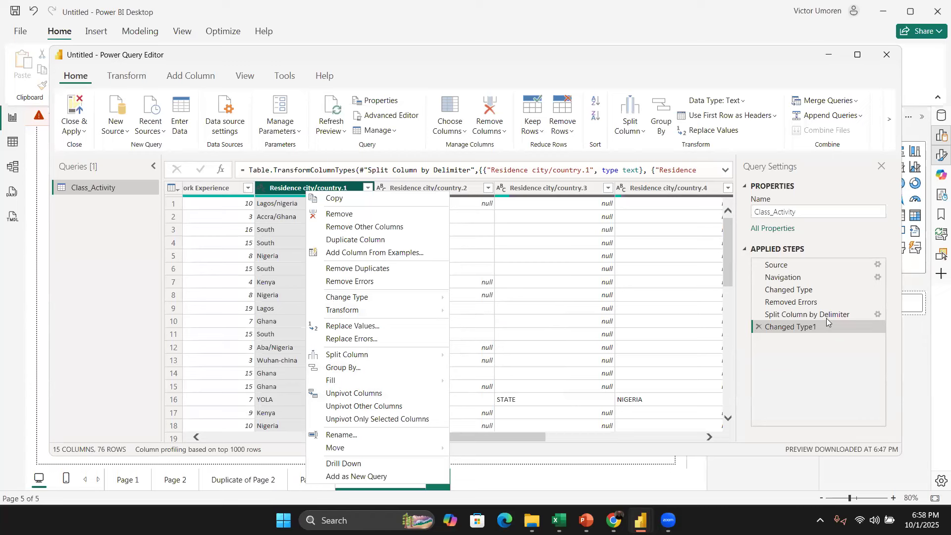
pyautogui.click(804, 331)
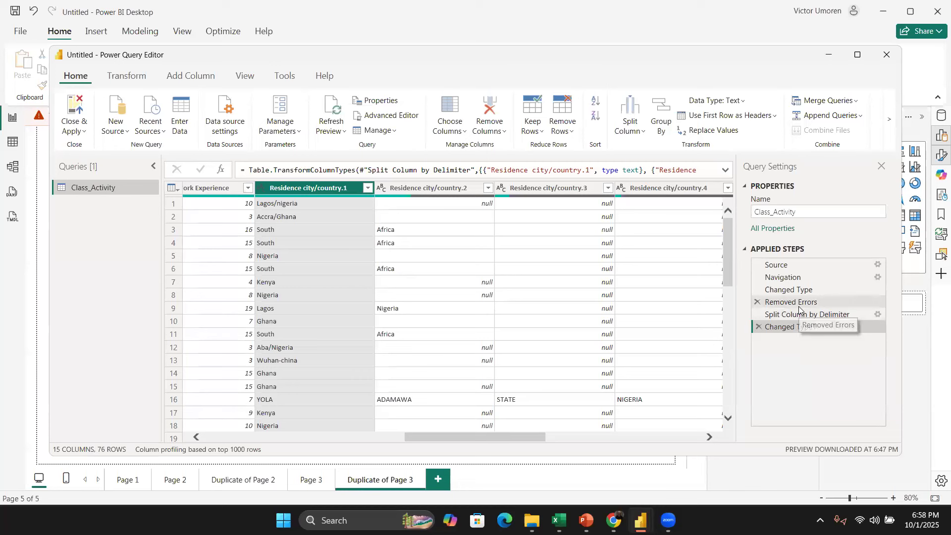
# Step: Delete the Removed Errors applied step from the query
pyautogui.click(799, 308)
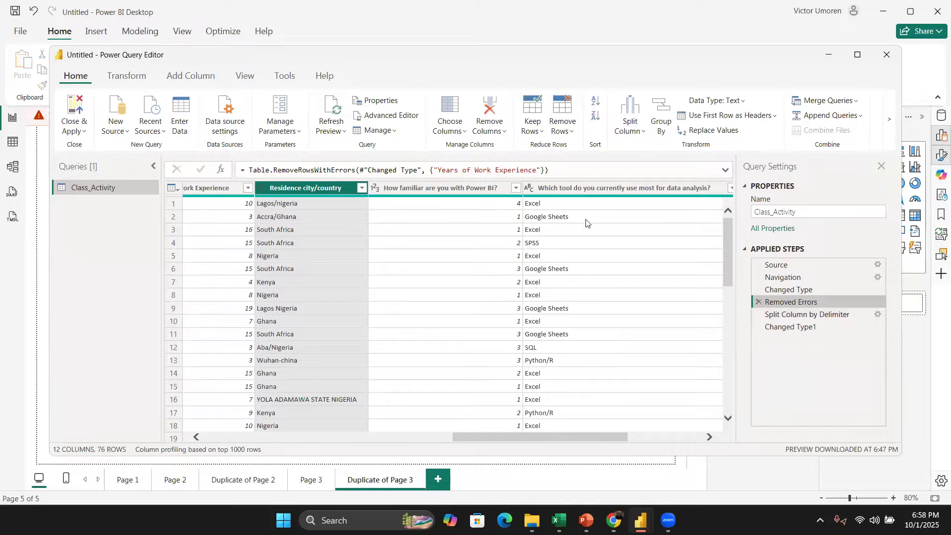
pyautogui.scroll(-2, 613, 307)
pyautogui.scroll(2, 610, 316)
pyautogui.click(757, 303)
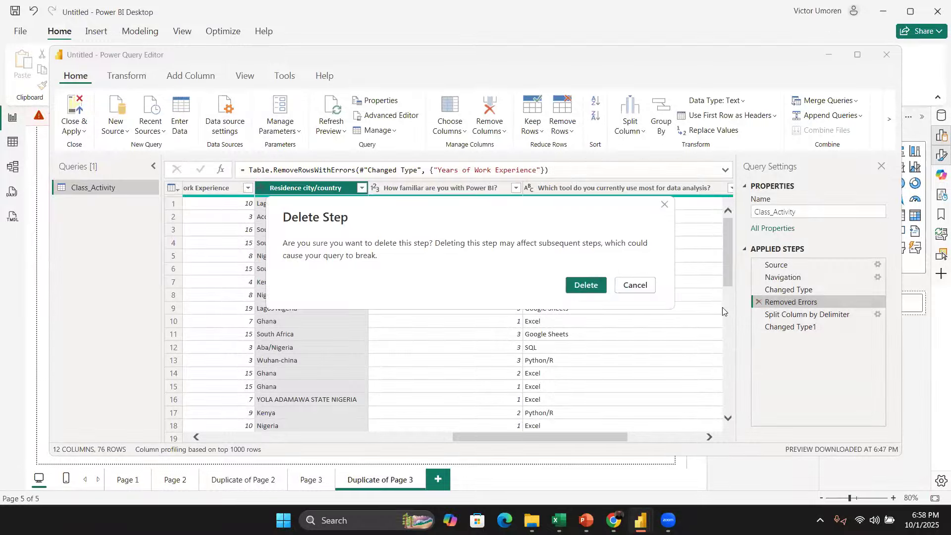
pyautogui.click(589, 286)
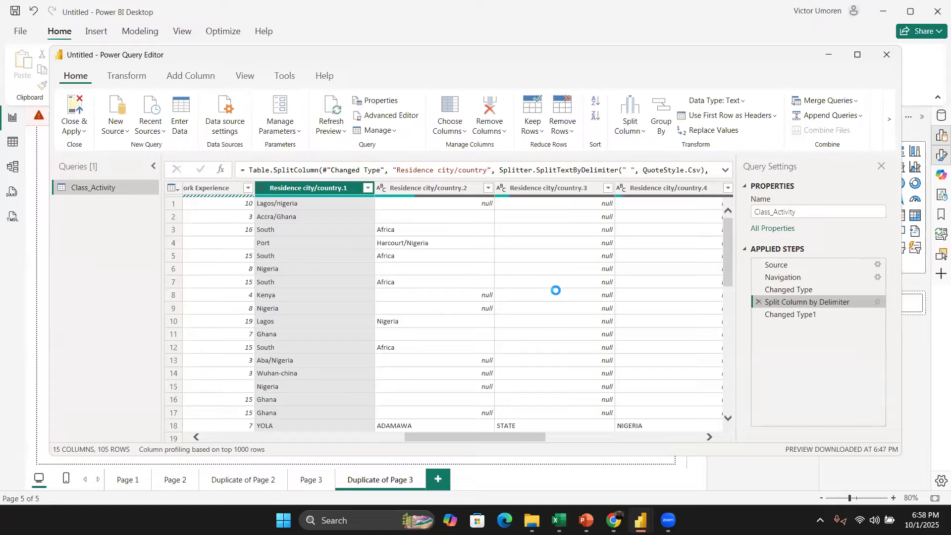
# Step: Delete the Split Column by Delimiter applied step from the query
pyautogui.hscroll(10, 564, 293)
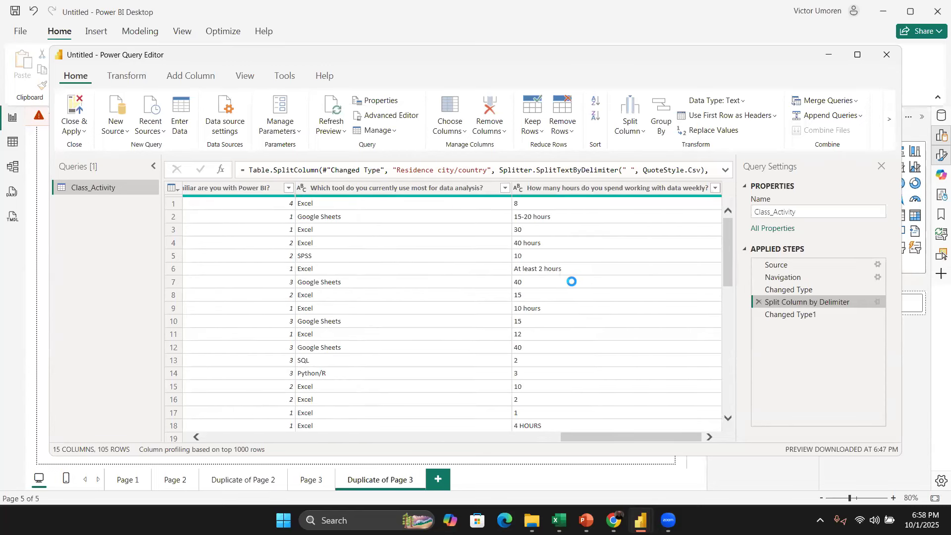
pyautogui.hscroll(-5, 577, 280)
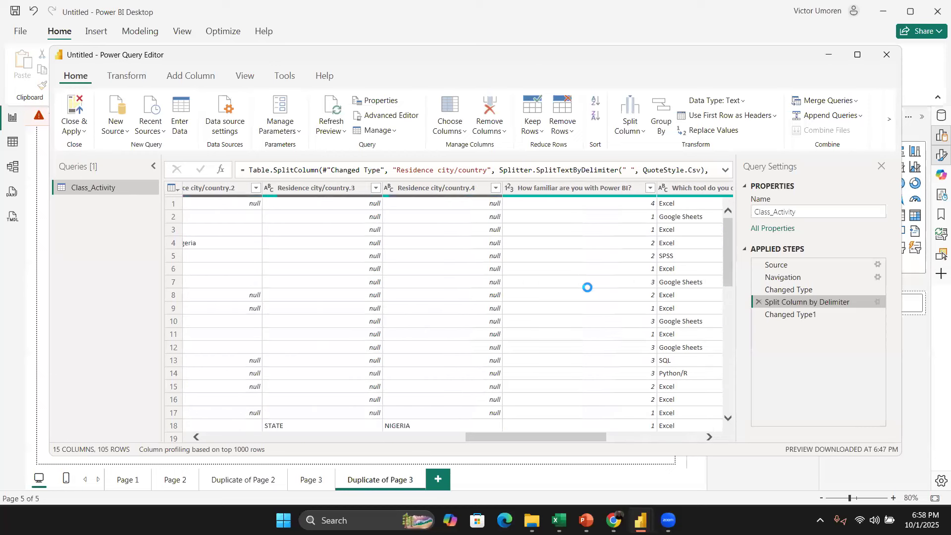
pyautogui.hscroll(-5, 579, 281)
pyautogui.hscroll(-5, 584, 284)
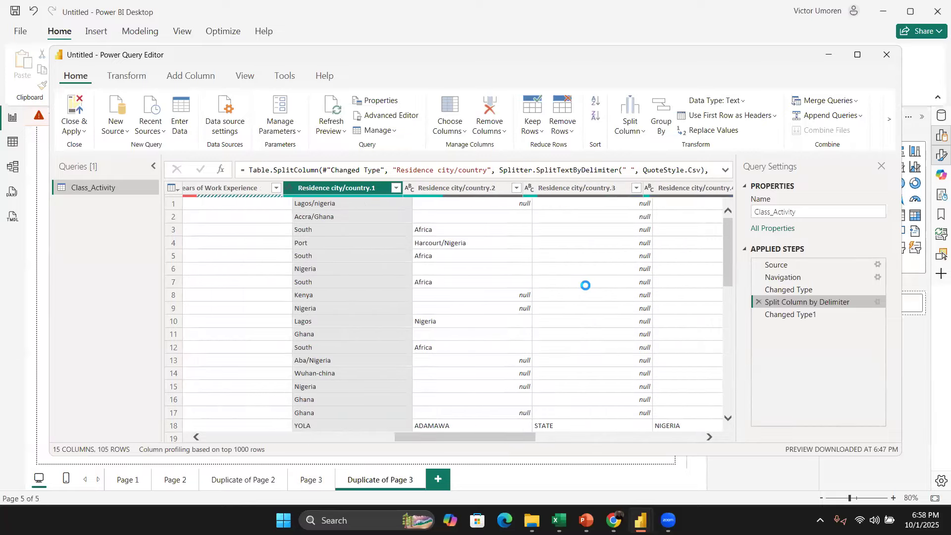
pyautogui.hscroll(-2, 495, 237)
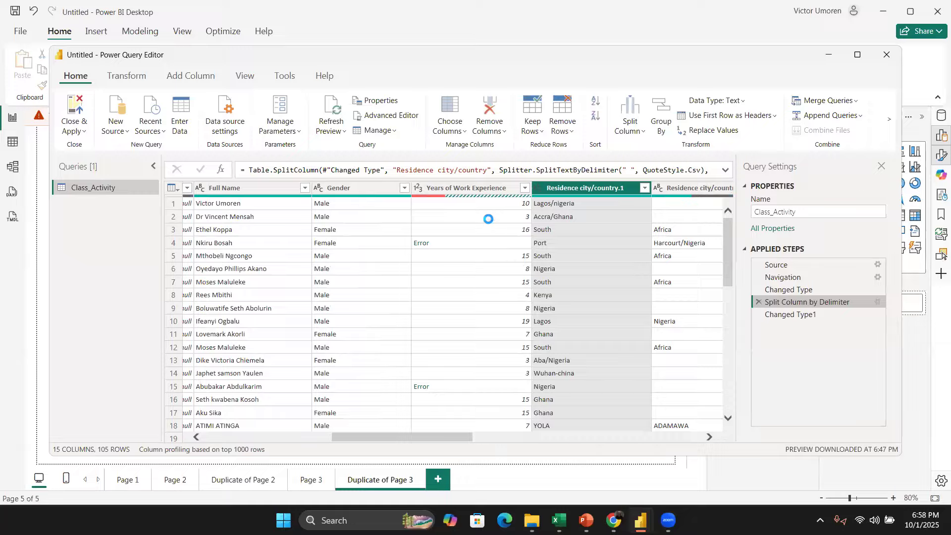
pyautogui.click(492, 188)
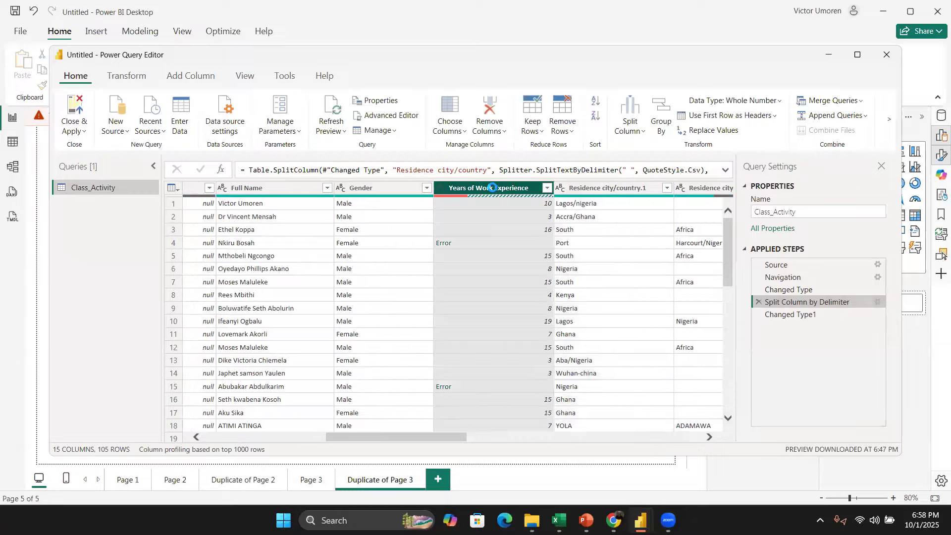
pyautogui.click(758, 302)
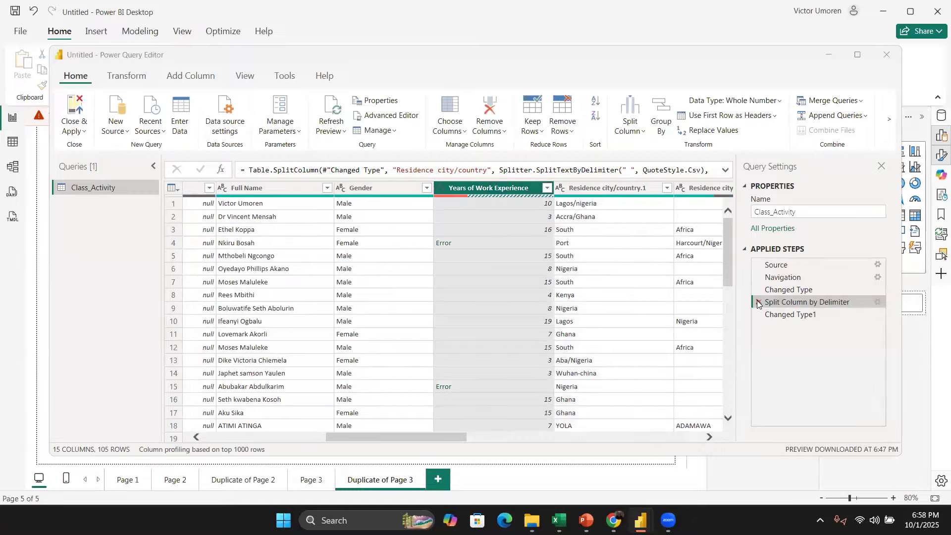
pyautogui.click(576, 286)
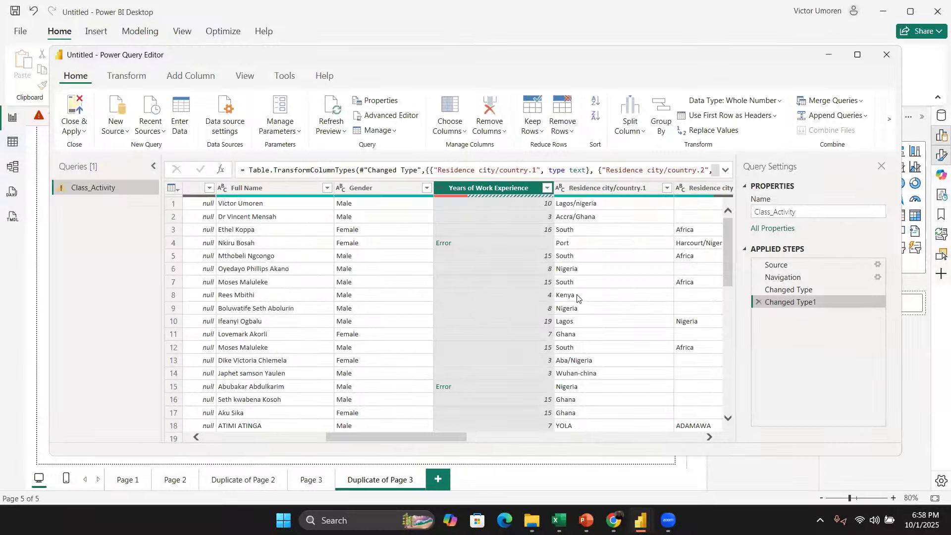
# Step: Delete the Changed Type1 applied step from the query
pyautogui.click(757, 302)
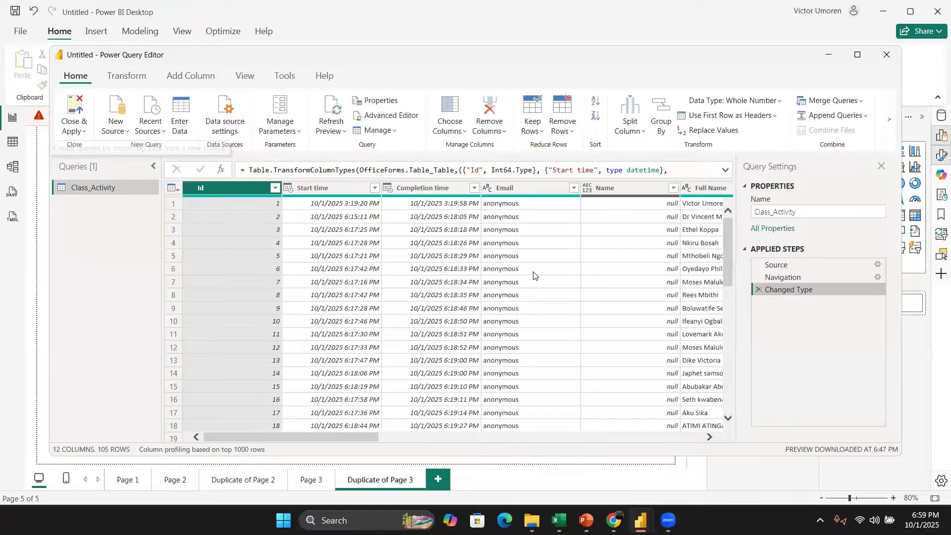
# Step: Replace errors in the Years of Work Experience column with 0
pyautogui.hscroll(8, 533, 275)
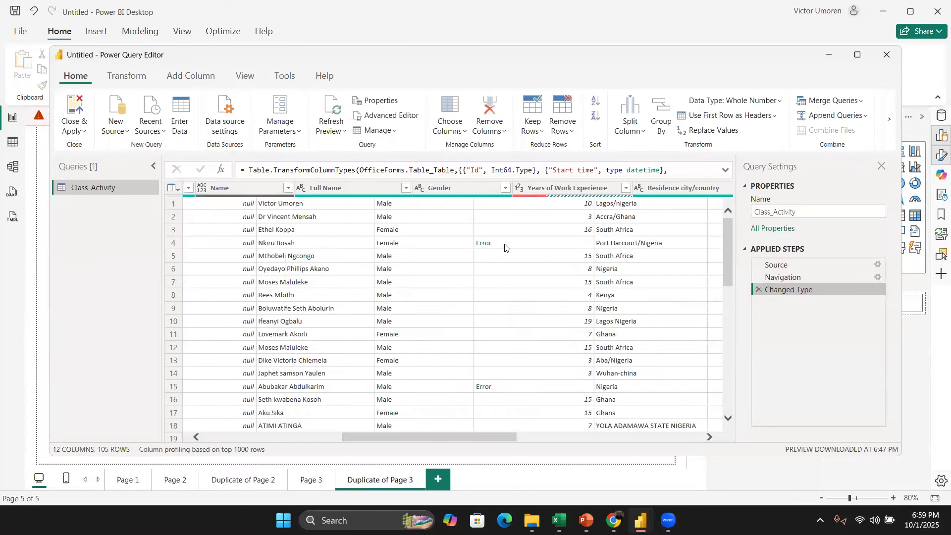
pyautogui.click(452, 193)
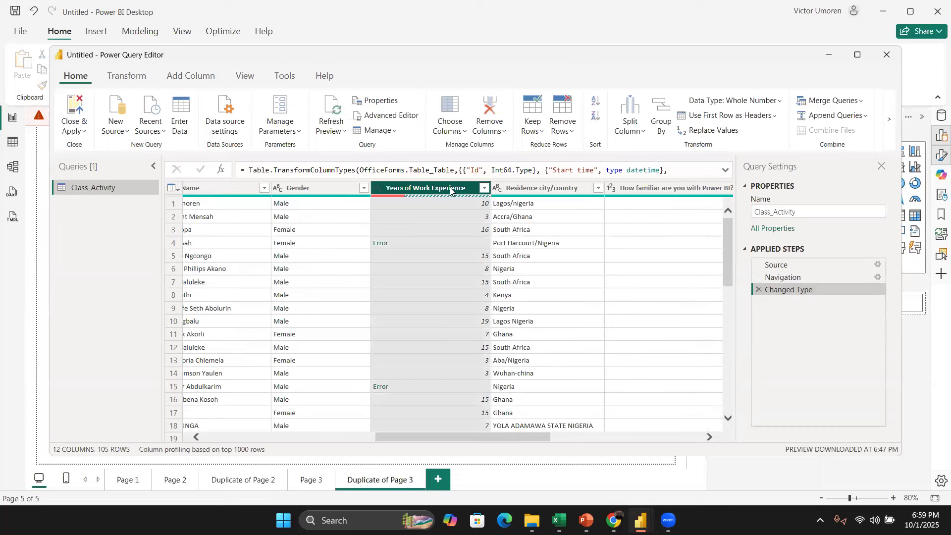
pyautogui.rightClick(450, 191)
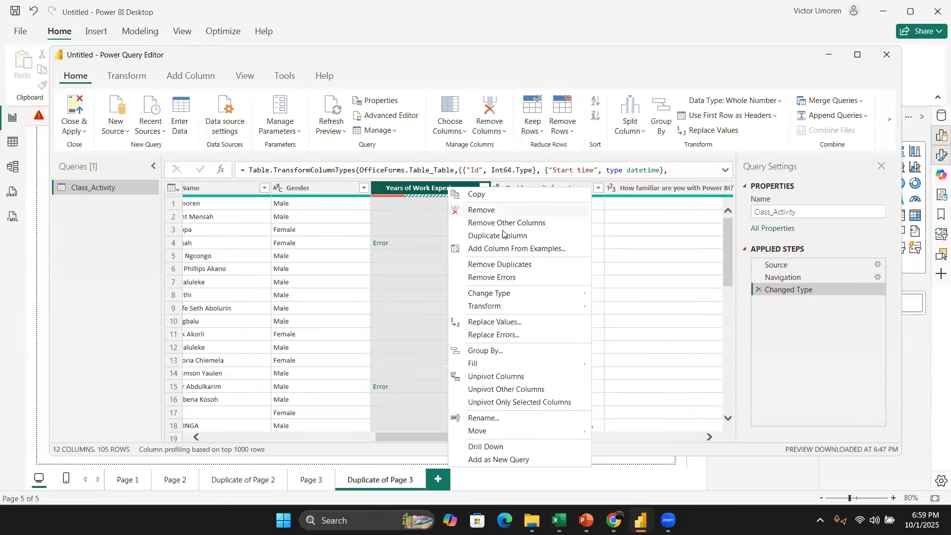
pyautogui.click(509, 333)
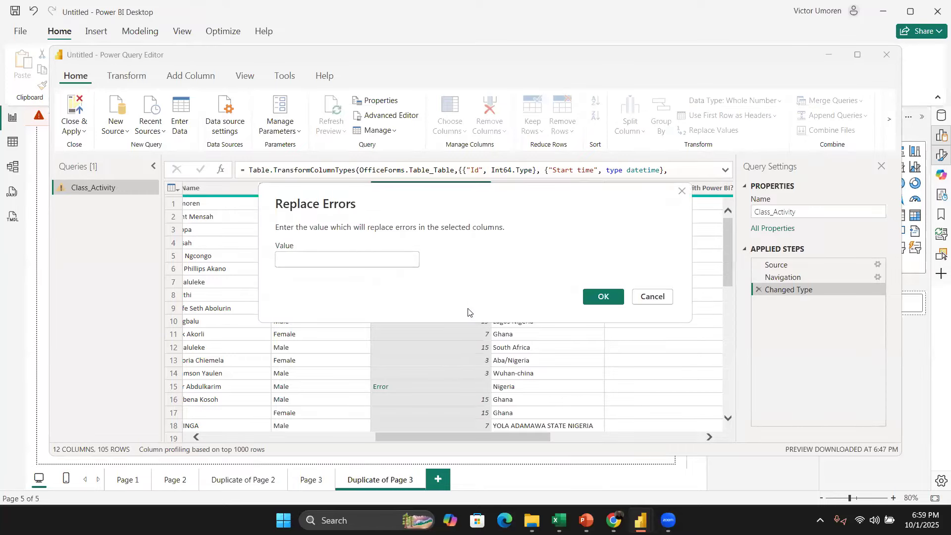
pyautogui.write('0')
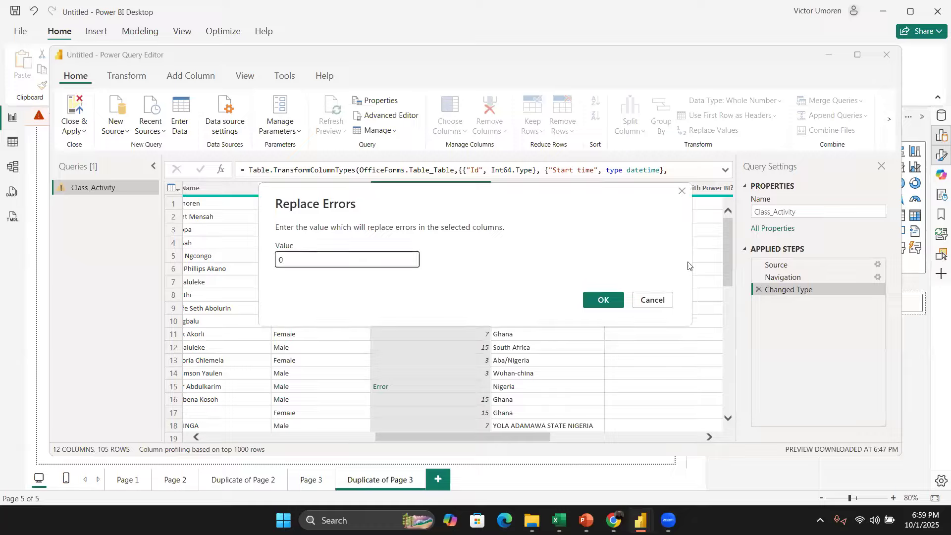
pyautogui.click(588, 305)
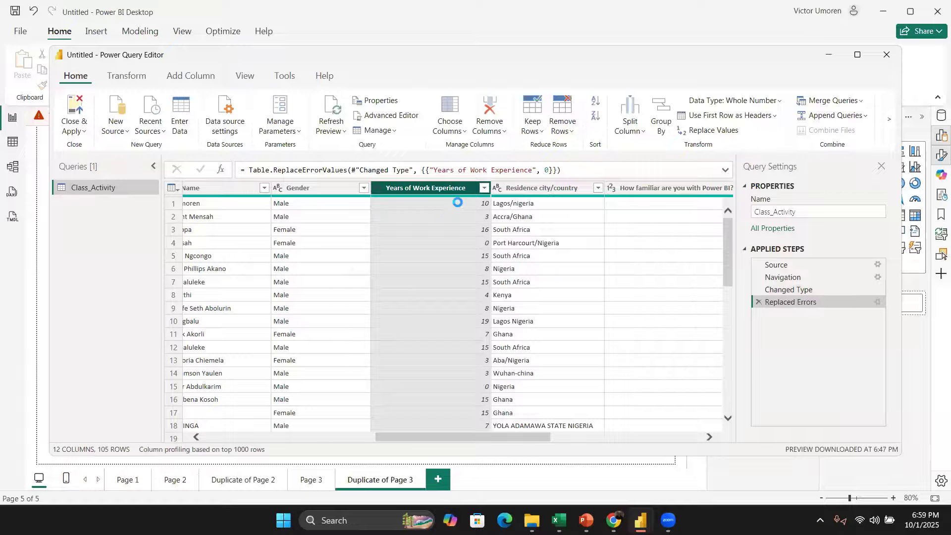
pyautogui.scroll(-7, 459, 357)
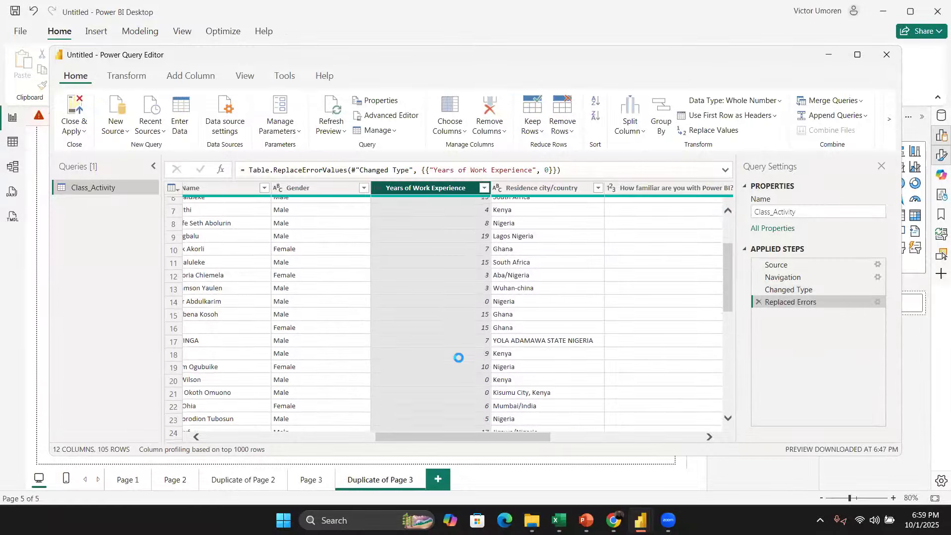
pyautogui.scroll(-17, 459, 357)
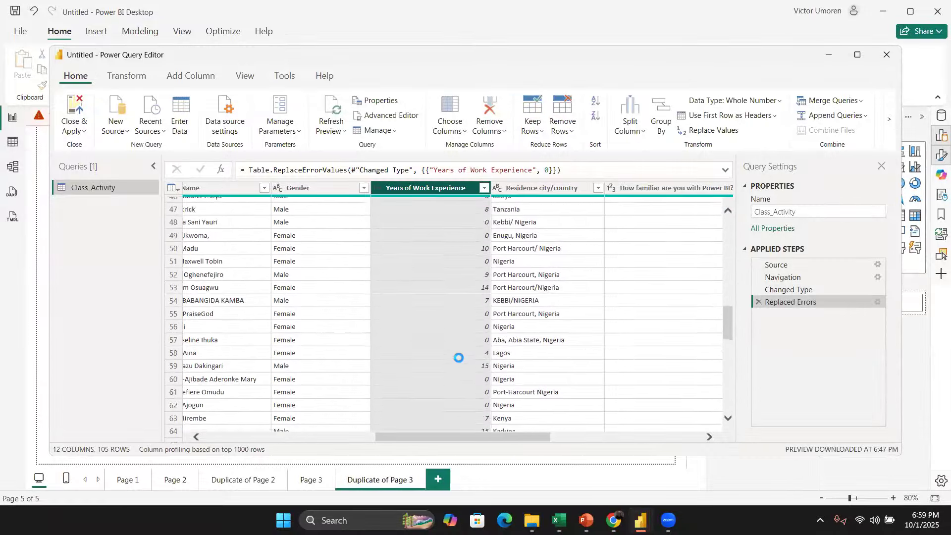
pyautogui.scroll(-2, 459, 357)
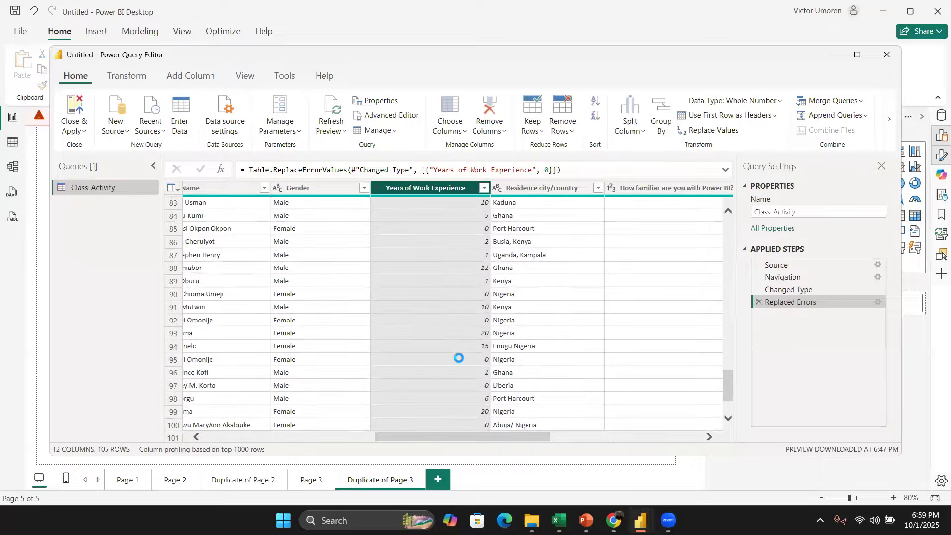
pyautogui.scroll(20, 459, 358)
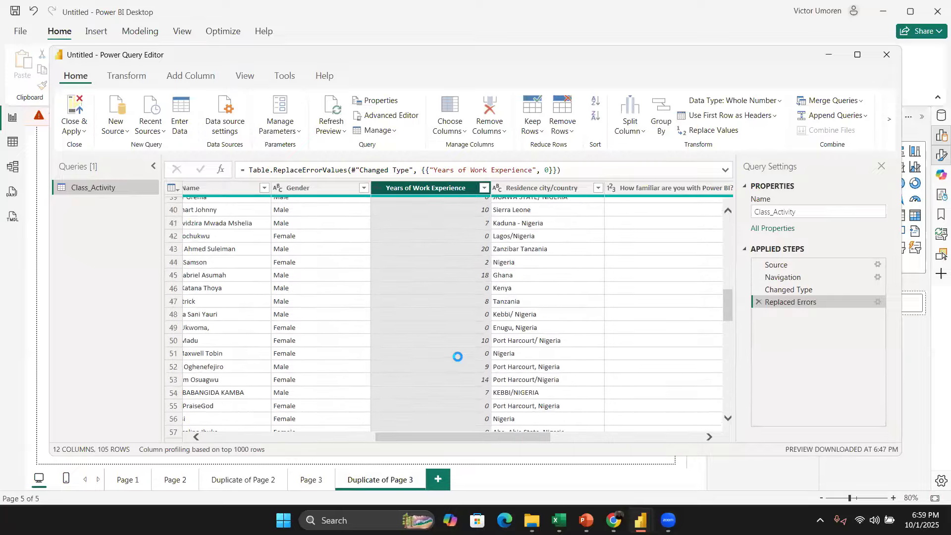
pyautogui.scroll(5, 458, 357)
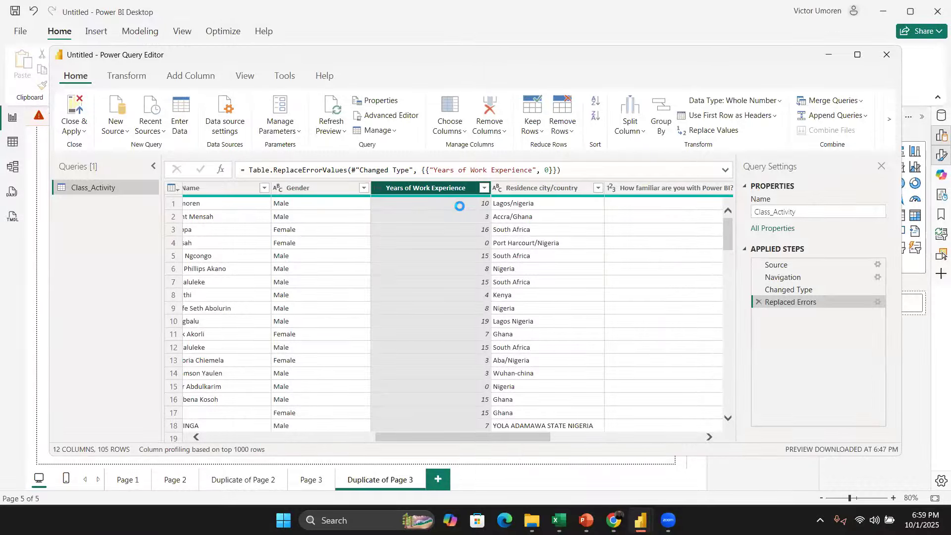
# Step: Split the Residence city/country column by the Space delimiter at the left-most delimiter
pyautogui.hscroll(5, 487, 259)
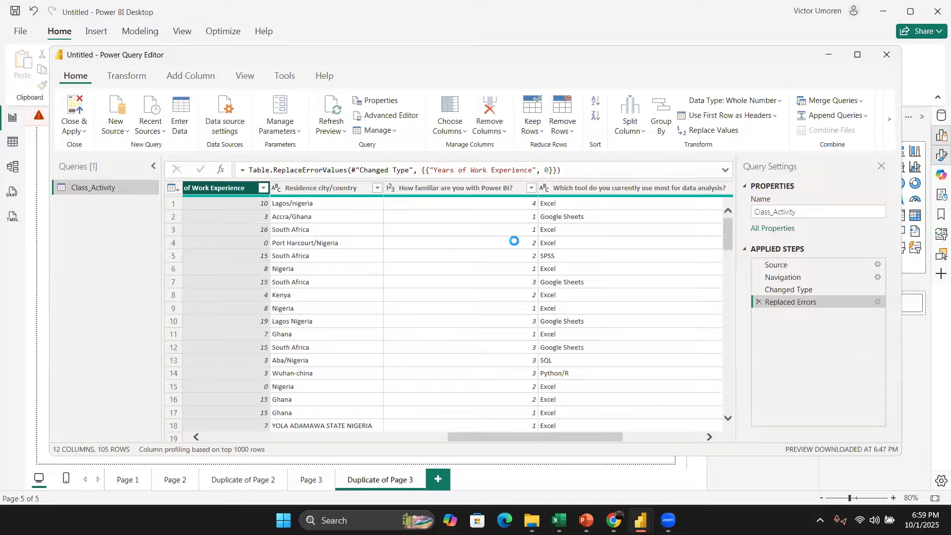
pyautogui.click(335, 188)
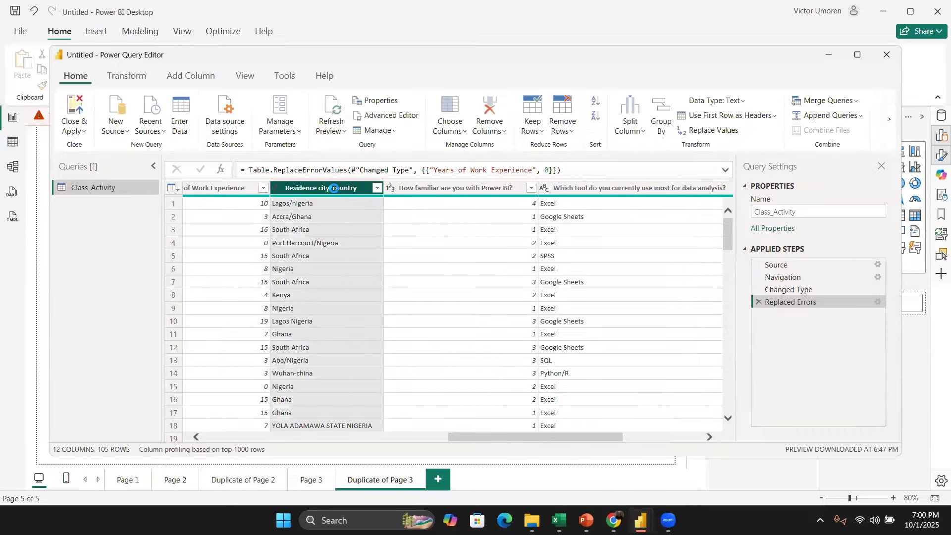
pyautogui.rightClick(334, 189)
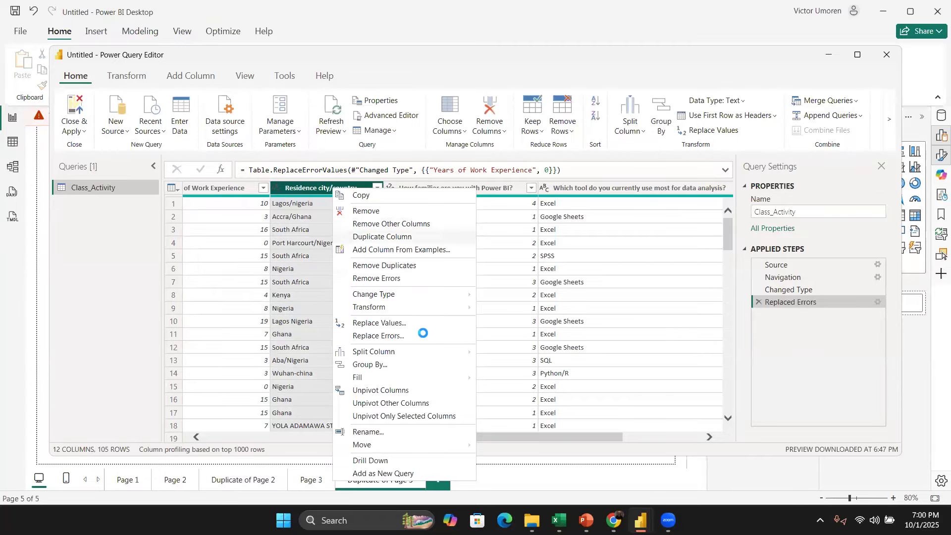
pyautogui.moveTo(455, 356)
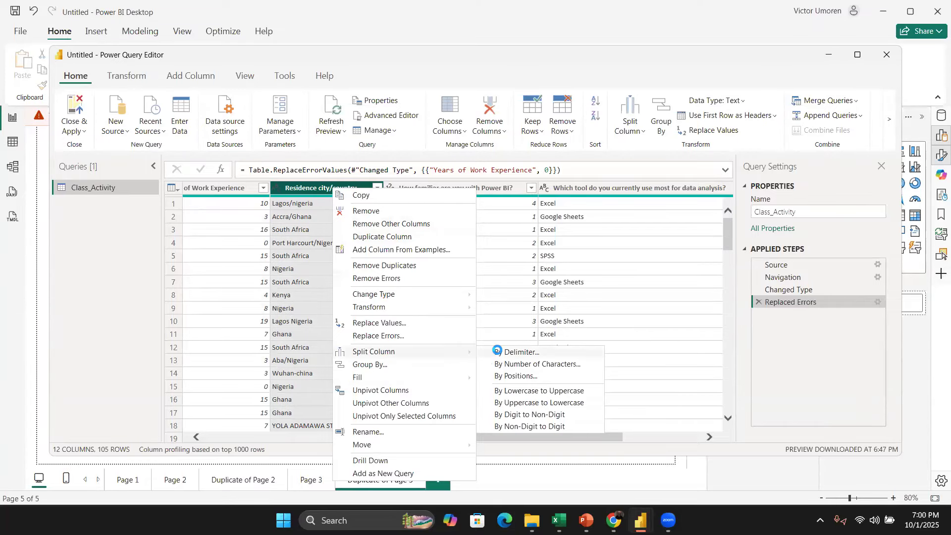
pyautogui.click(498, 350)
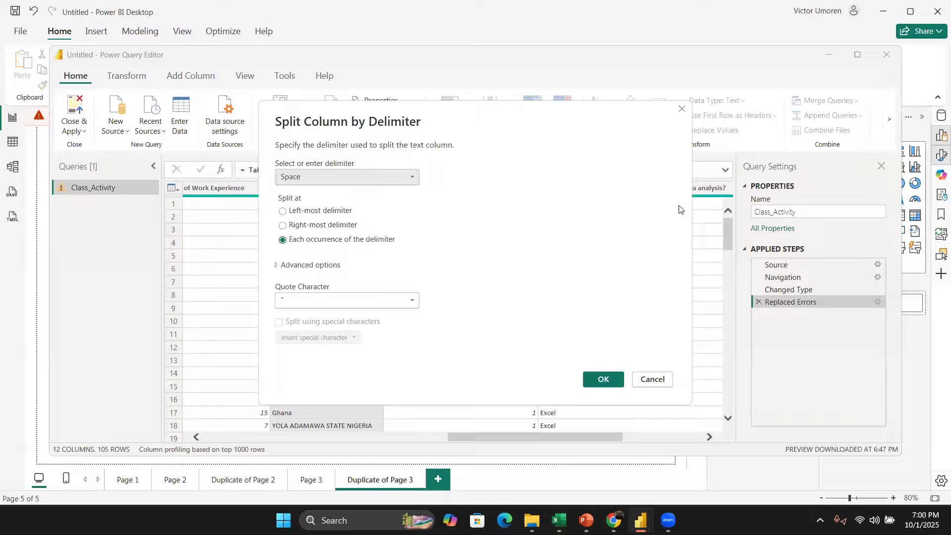
pyautogui.click(319, 213)
pyautogui.click(602, 379)
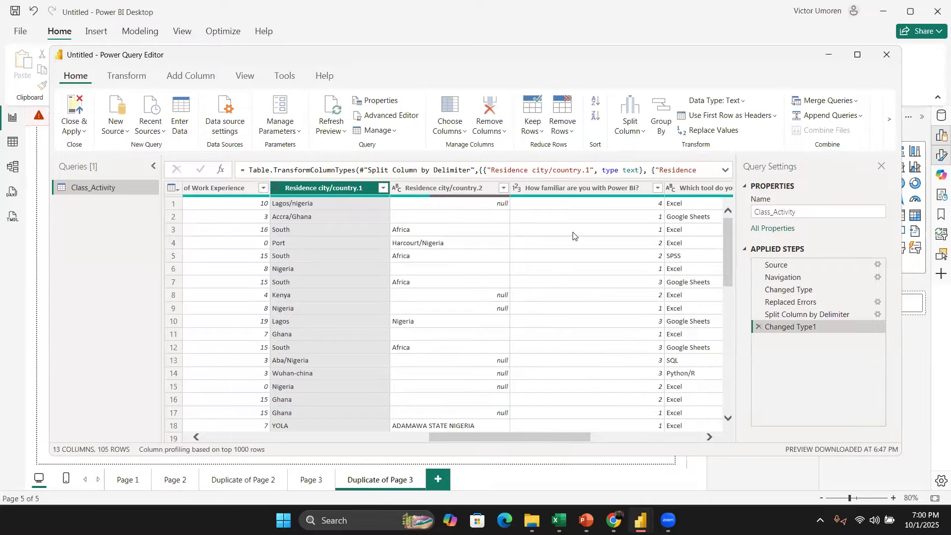
# Step: Split the Residence city/country.1 column by the custom / delimiter at each occurrence of the delimiter
pyautogui.scroll(-3, 346, 352)
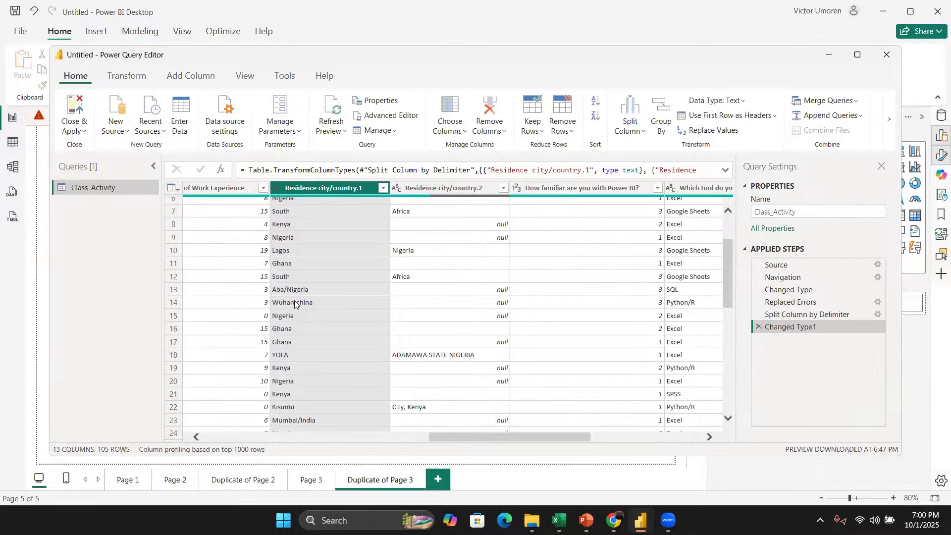
pyautogui.rightClick(305, 188)
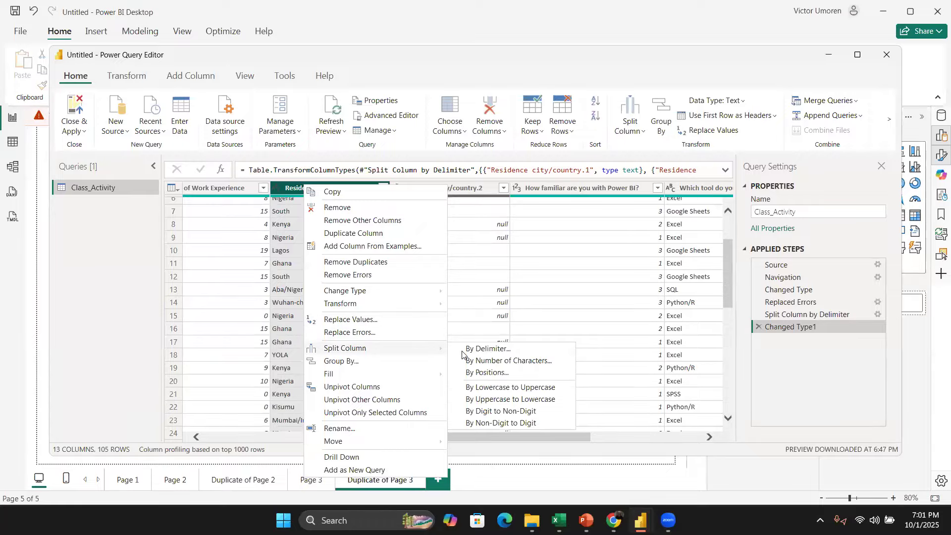
pyautogui.click(476, 349)
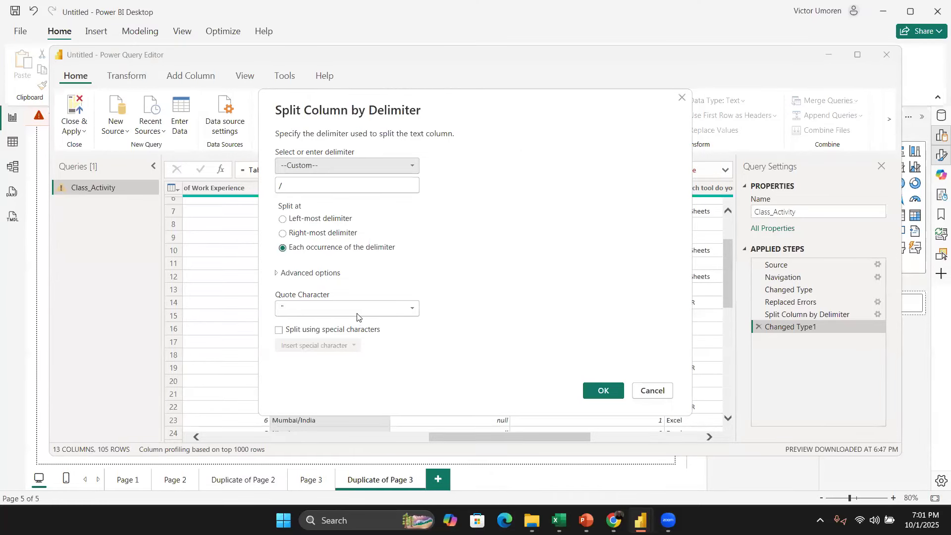
pyautogui.click(604, 388)
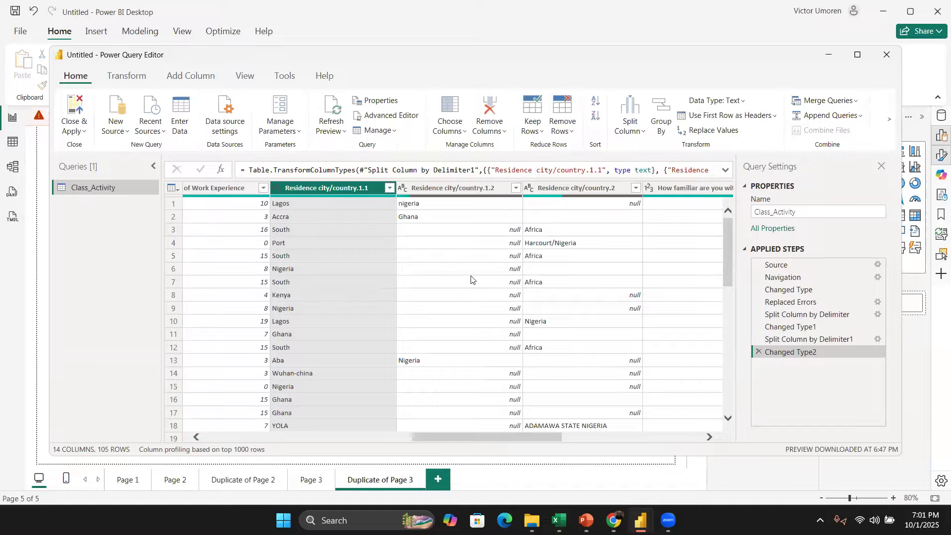
# Step: Examine the values in the split Residence city/country columns
pyautogui.scroll(-1, 307, 338)
pyautogui.scroll(-1, 322, 347)
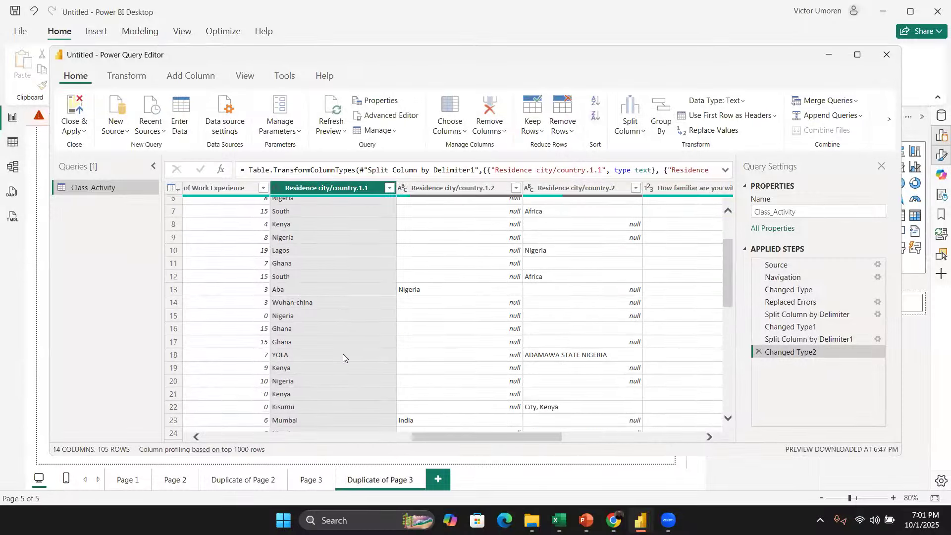
pyautogui.scroll(-2, 309, 328)
pyautogui.scroll(-2, 310, 308)
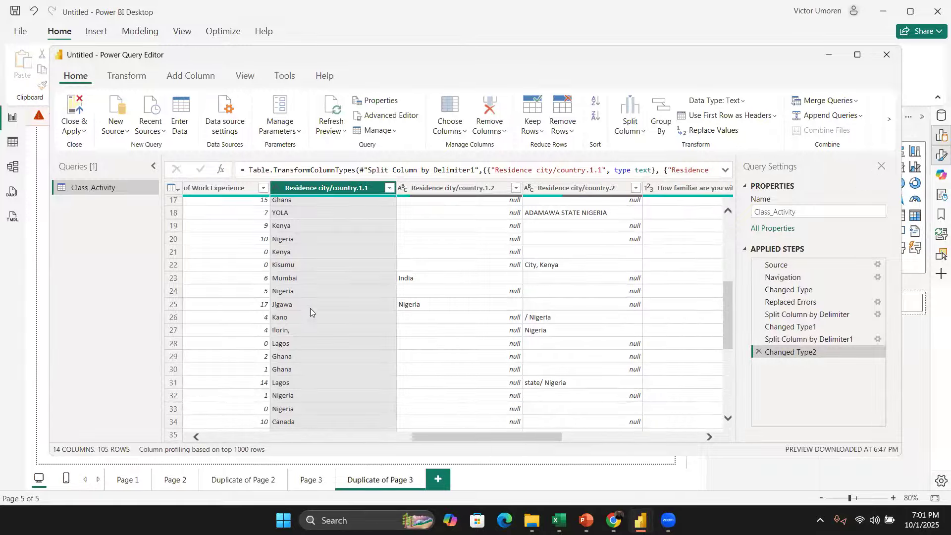
pyautogui.scroll(-4, 313, 325)
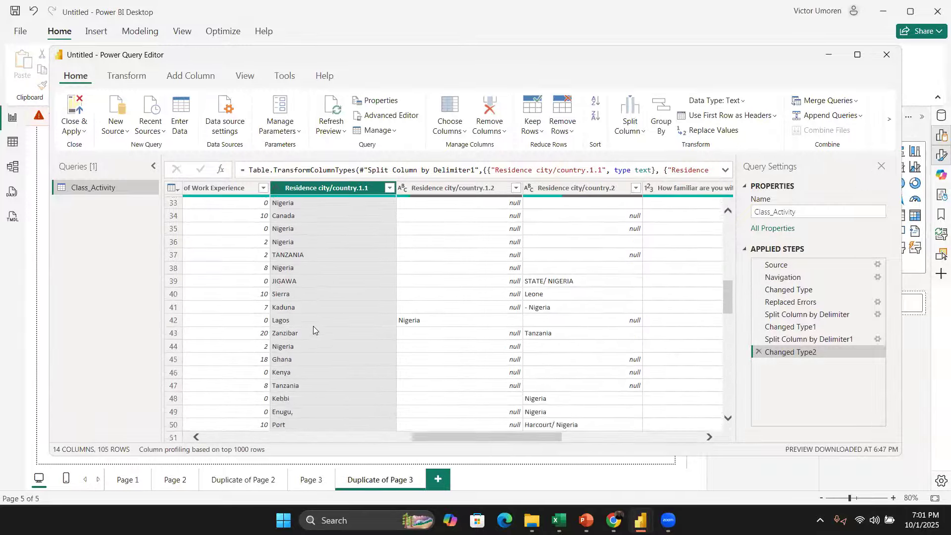
pyautogui.scroll(10, 313, 326)
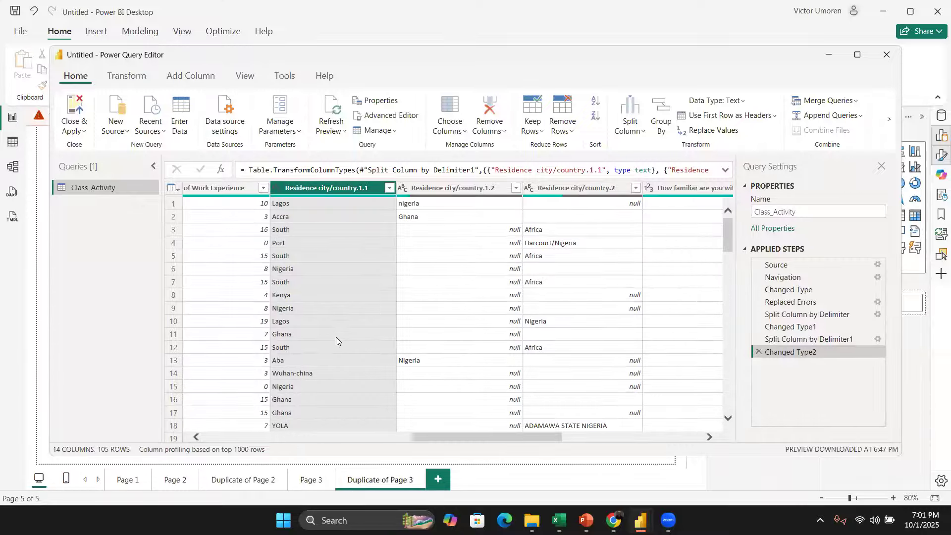
pyautogui.scroll(-11, 336, 337)
pyautogui.scroll(-14, 337, 339)
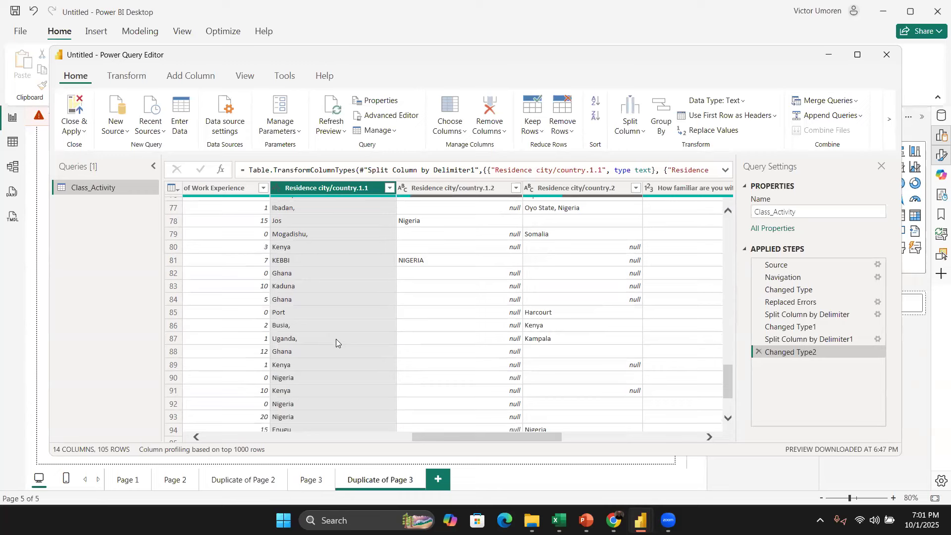
pyautogui.scroll(-4, 336, 339)
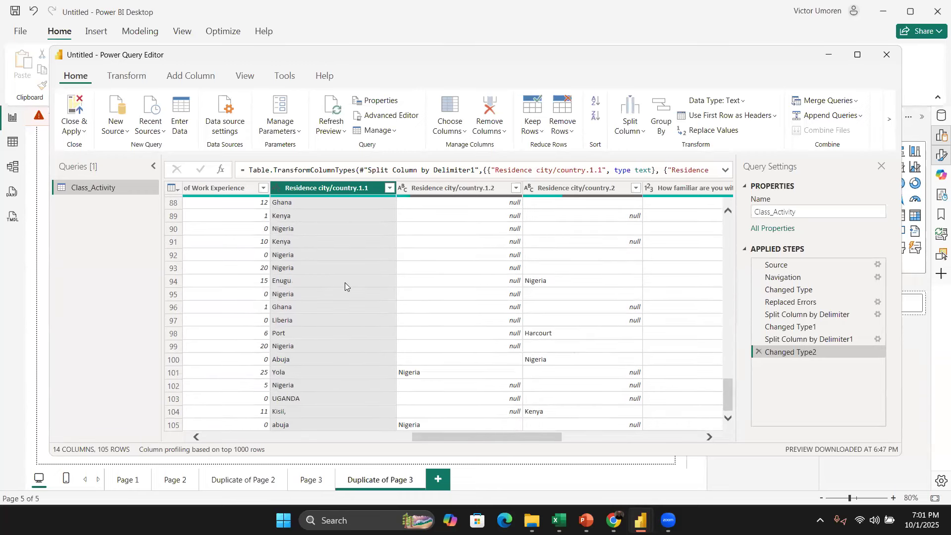
pyautogui.rightClick(325, 187)
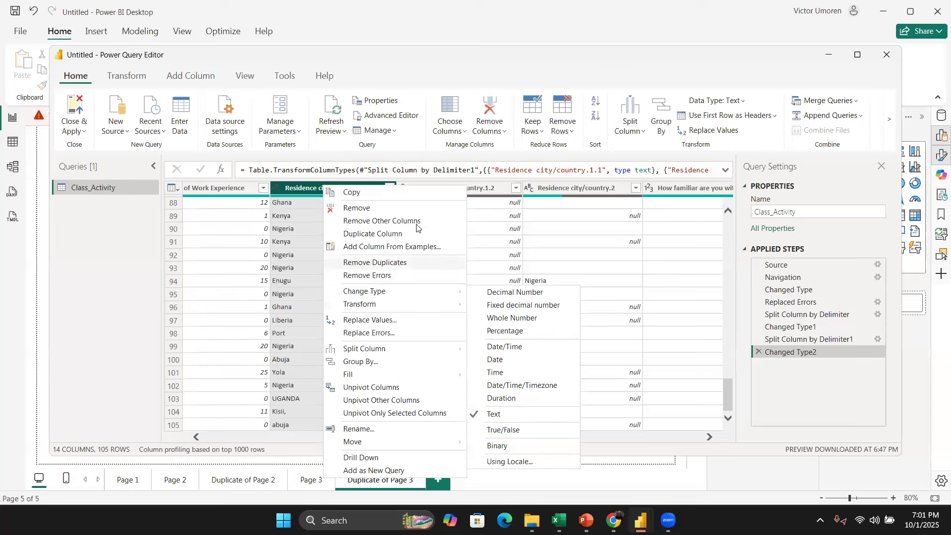
pyautogui.click(413, 321)
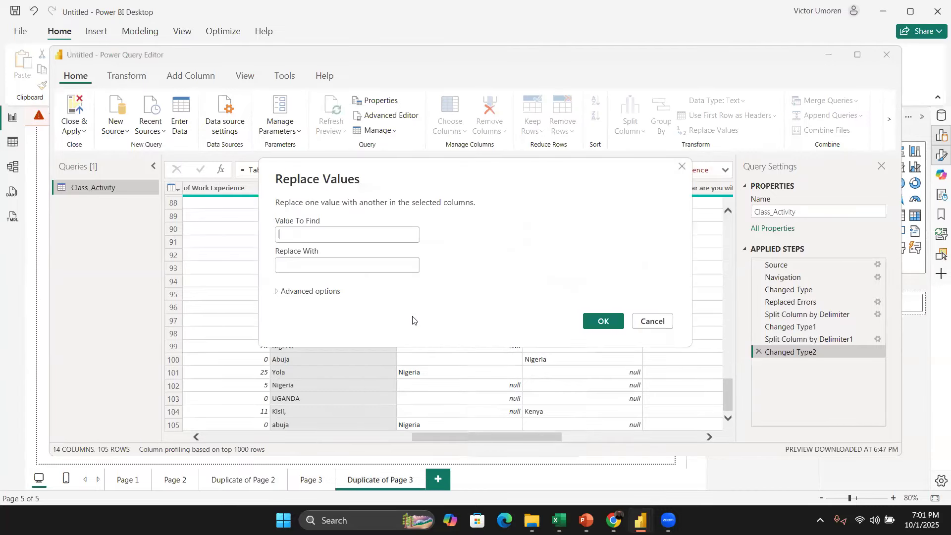
pyautogui.click(681, 166)
# Step: Replace commas with nothing in the Residence city/country.1.1 column
pyautogui.scroll(3, 342, 302)
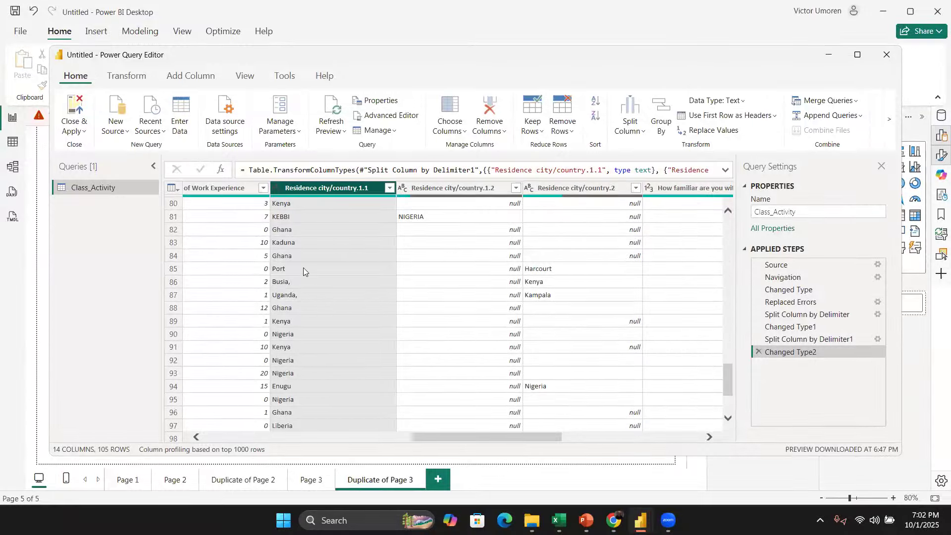
pyautogui.scroll(2, 329, 346)
pyautogui.scroll(2, 318, 193)
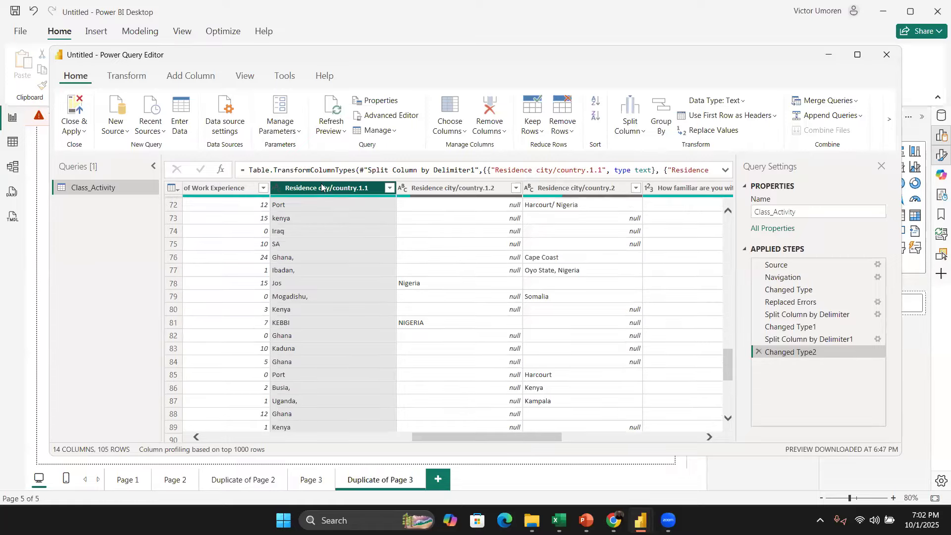
pyautogui.rightClick(321, 185)
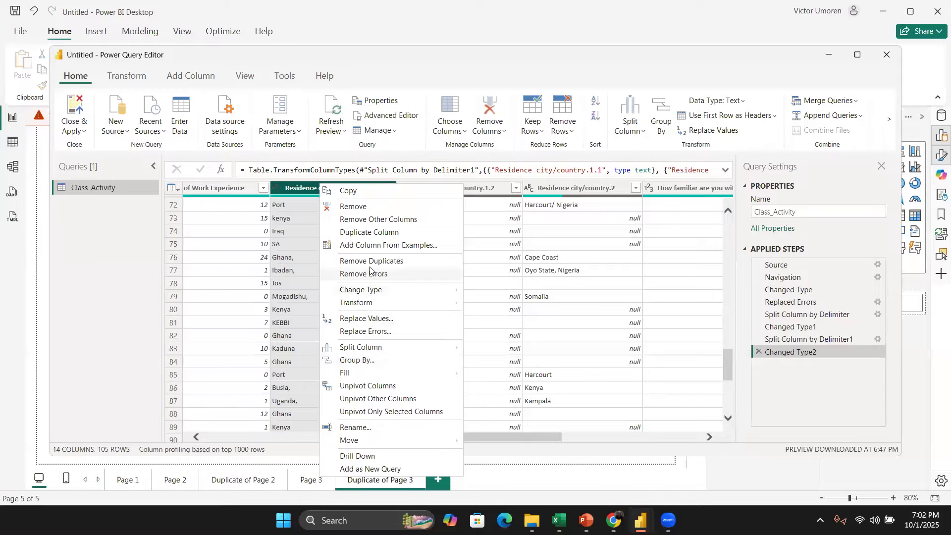
pyautogui.click(380, 318)
pyautogui.write(',')
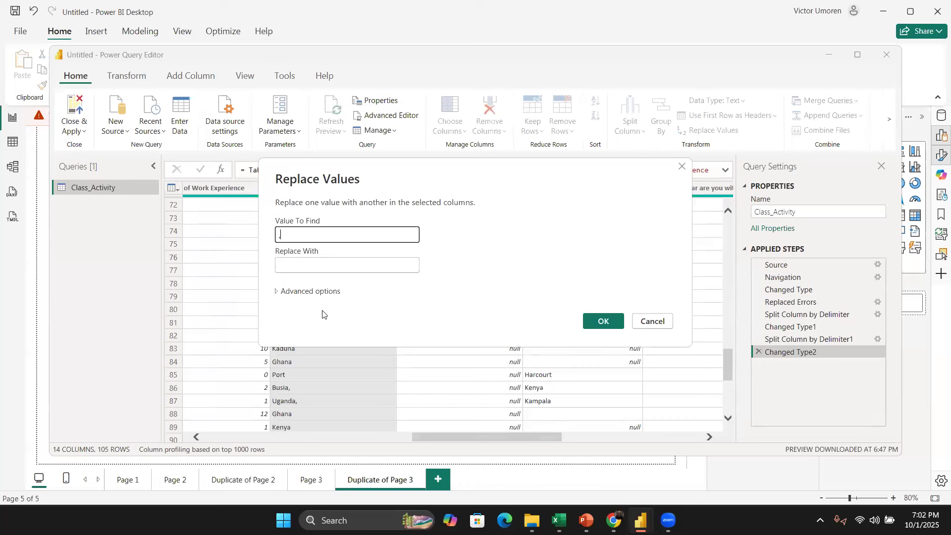
pyautogui.click(592, 323)
pyautogui.scroll(-8, 319, 300)
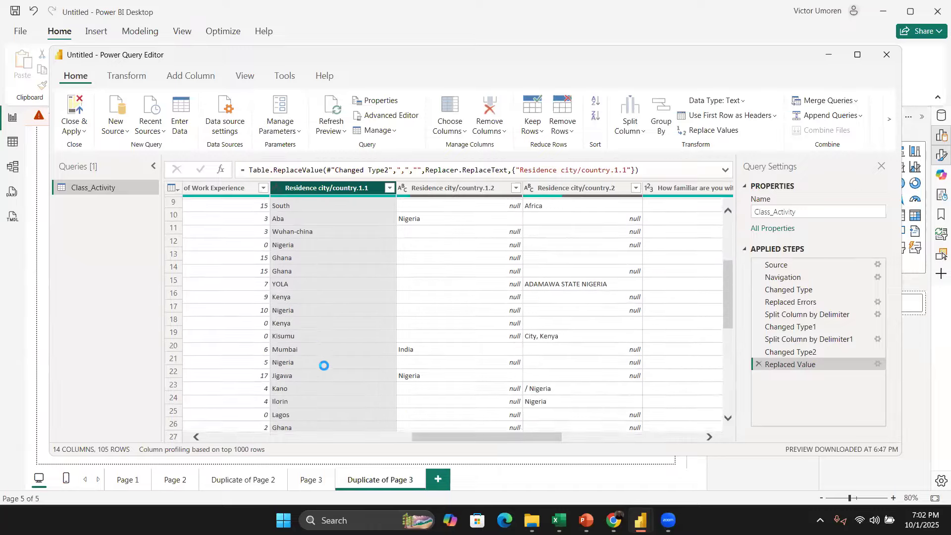
# Step: Replace hyphens with nothing in the Residence city/country.1.1 column, then delete that applied step
pyautogui.scroll(-5, 323, 384)
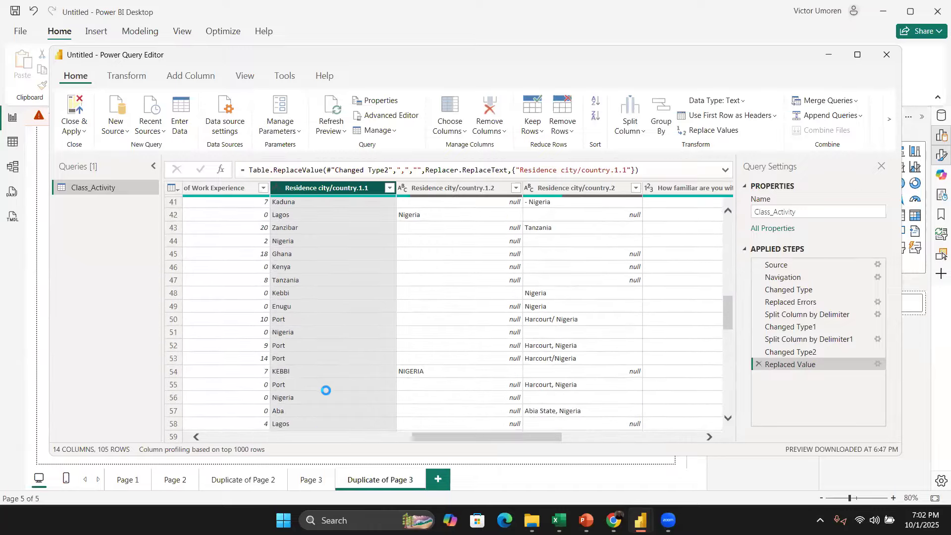
pyautogui.scroll(10, 327, 385)
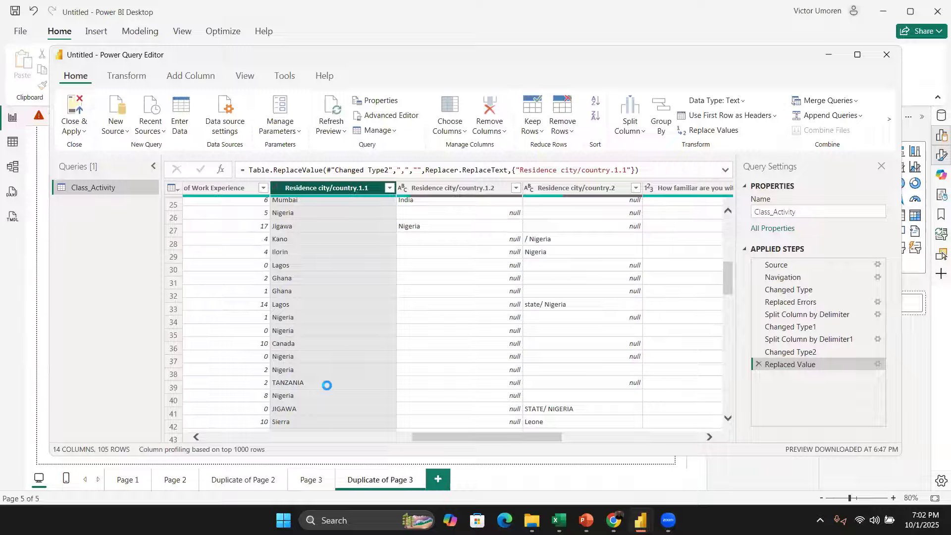
pyautogui.scroll(3, 327, 386)
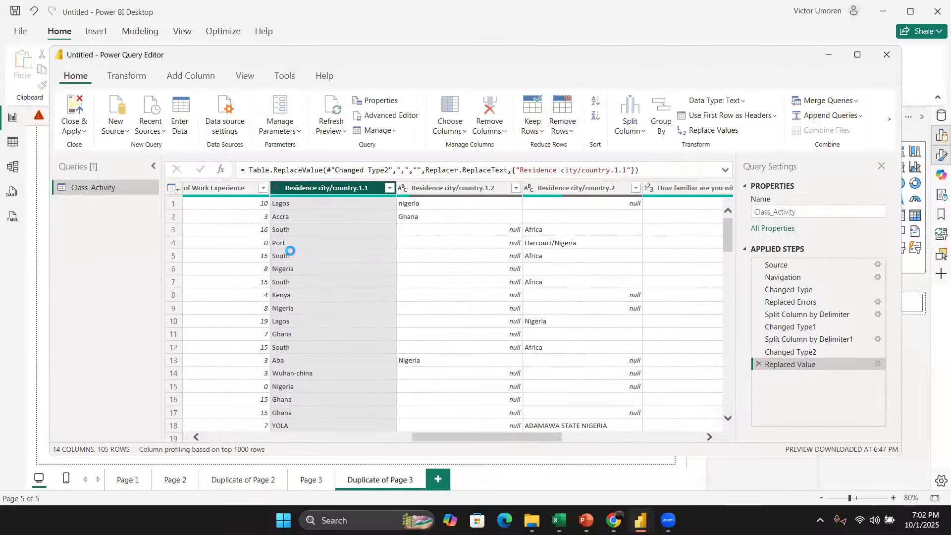
pyautogui.rightClick(319, 188)
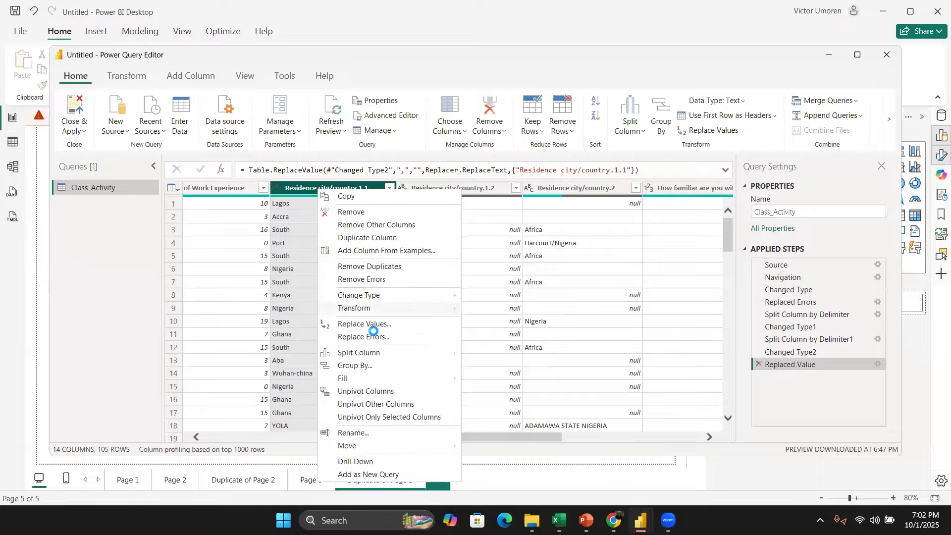
pyautogui.click(372, 324)
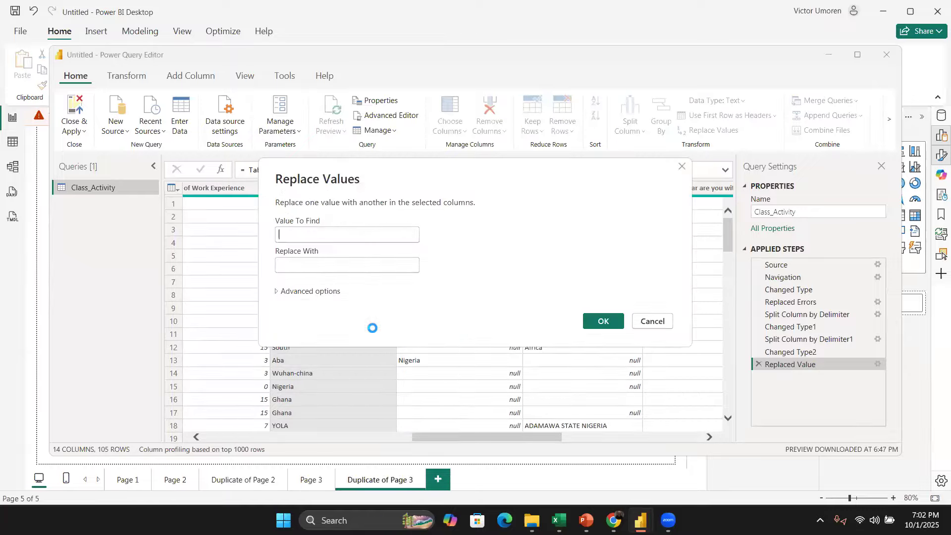
pyautogui.write('-')
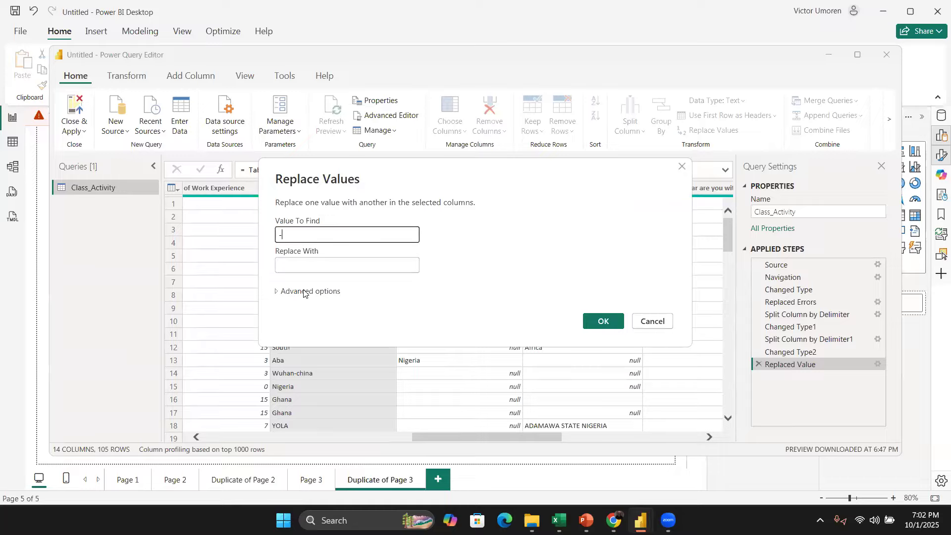
pyautogui.click(364, 266)
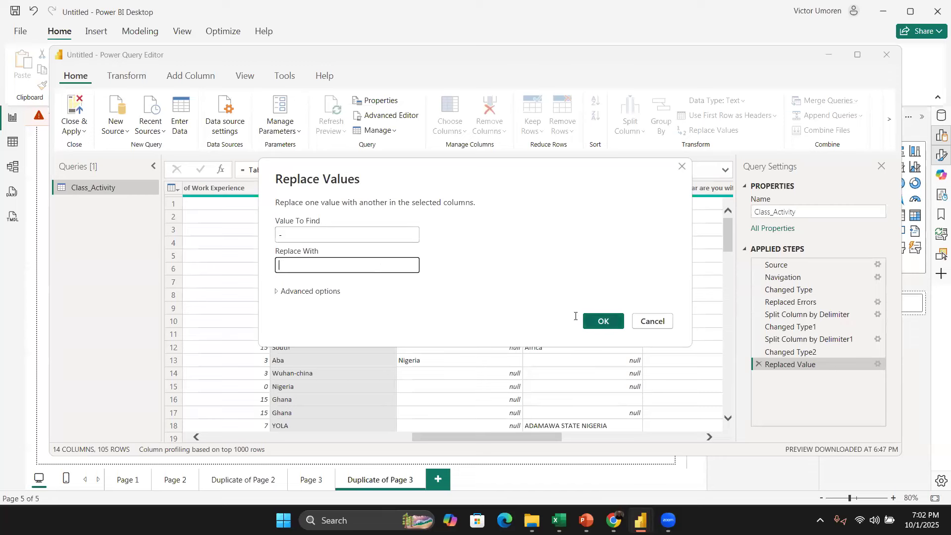
pyautogui.click(590, 326)
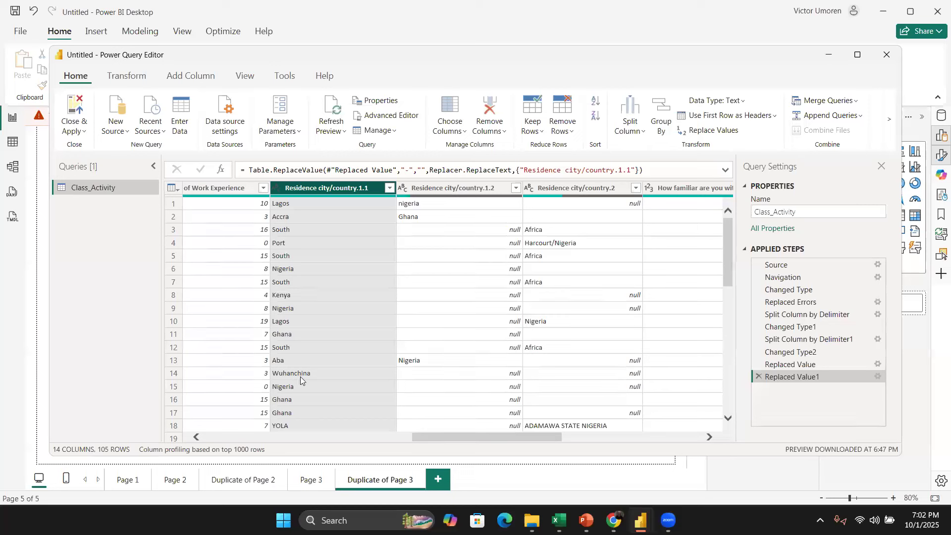
pyautogui.click(757, 376)
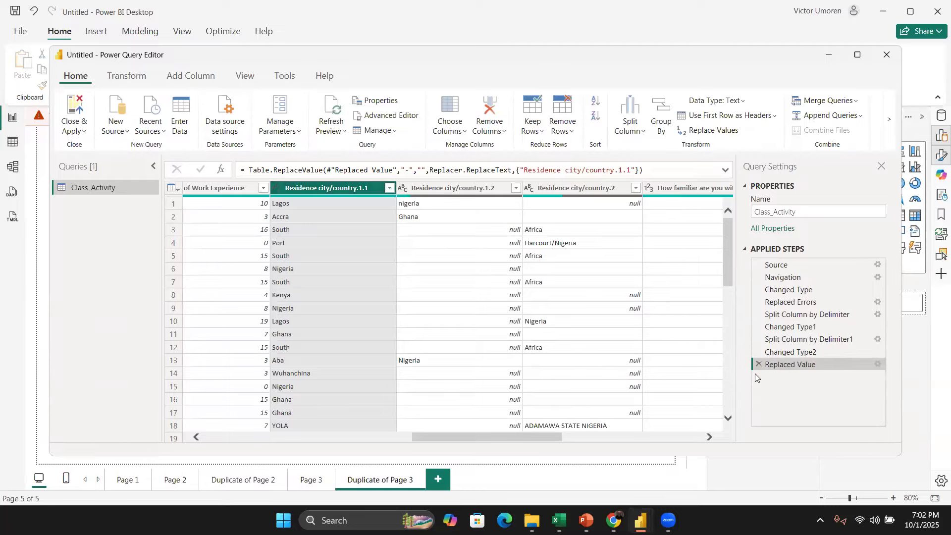
# Step: Replace hyphens with a space in the Residence city/country.1.1 column
pyautogui.rightClick(301, 188)
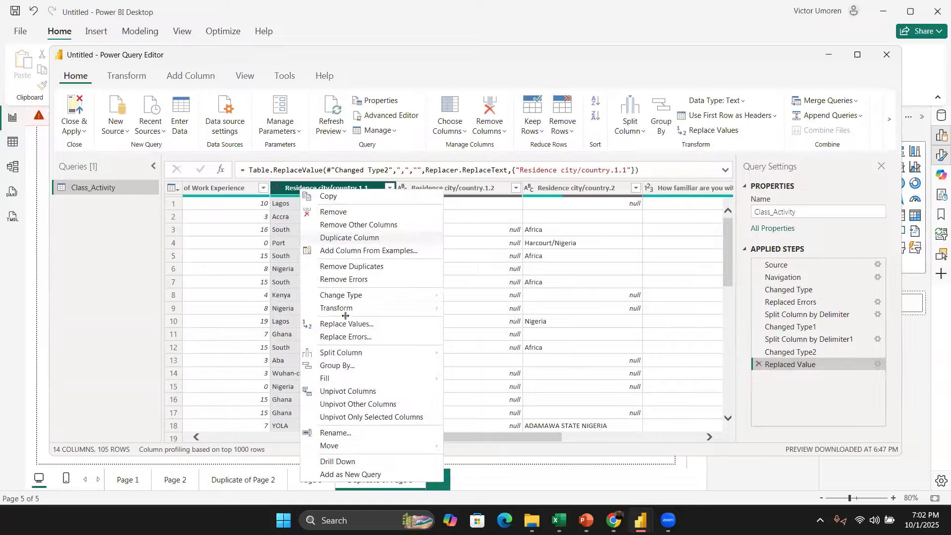
pyautogui.click(360, 325)
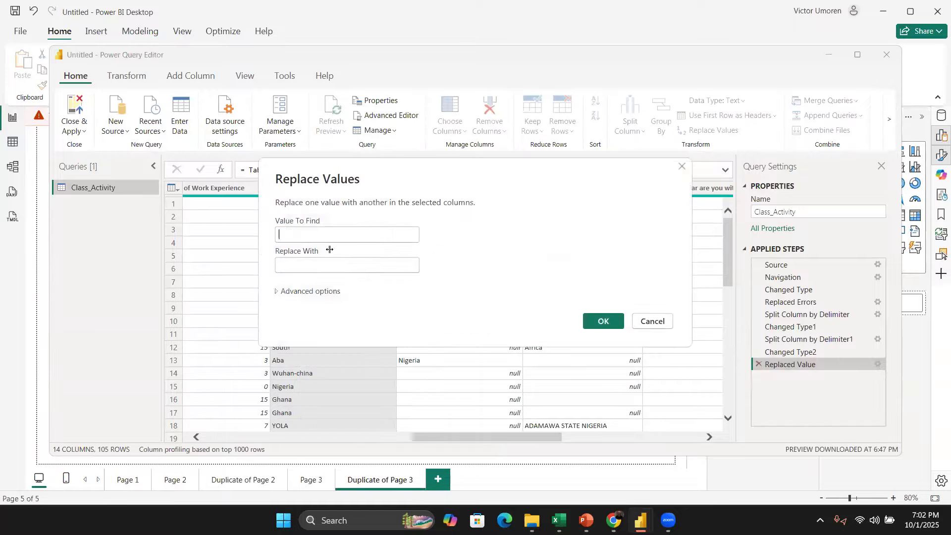
pyautogui.write('-')
pyautogui.click(313, 269)
pyautogui.click(313, 267)
pyautogui.press('Return')
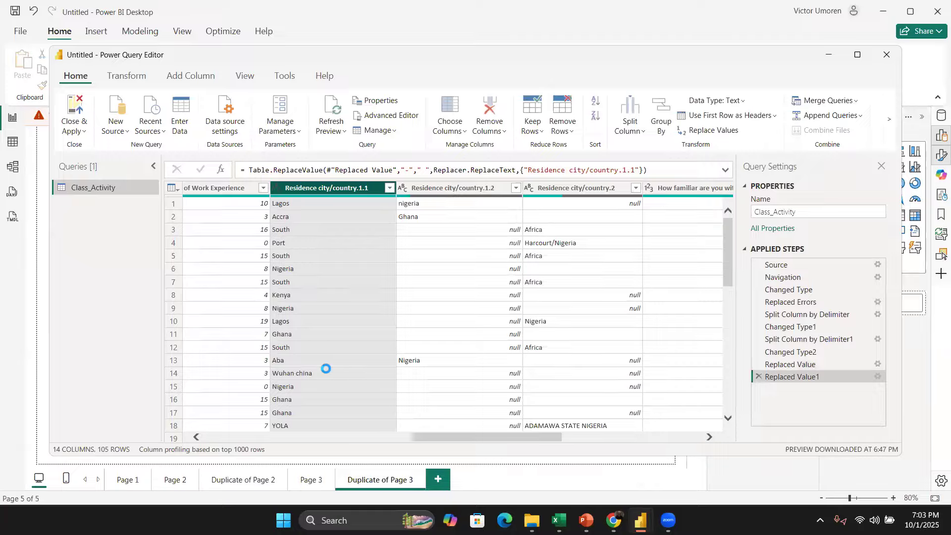
# Step: Examine the values in the Residence city/country.1.1 column after the replacements
pyautogui.scroll(-10, 326, 376)
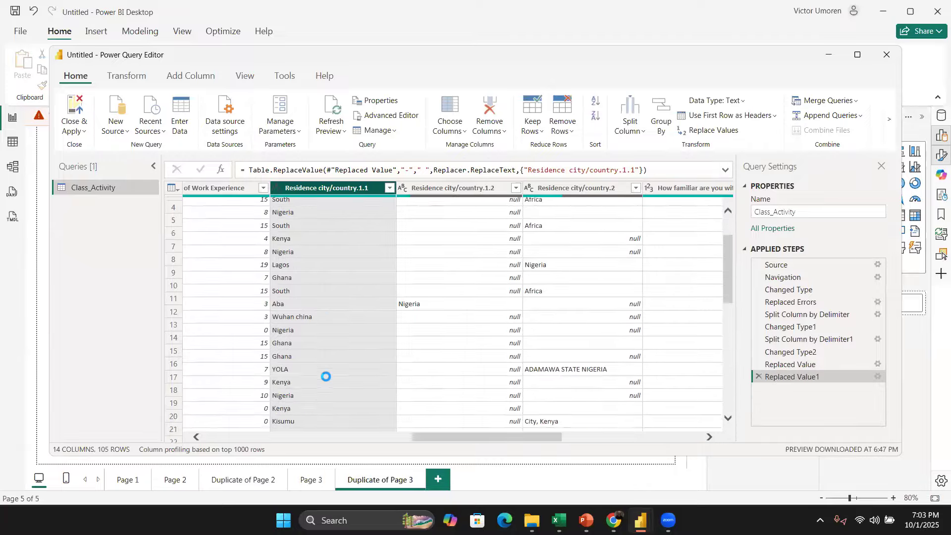
pyautogui.scroll(-17, 323, 368)
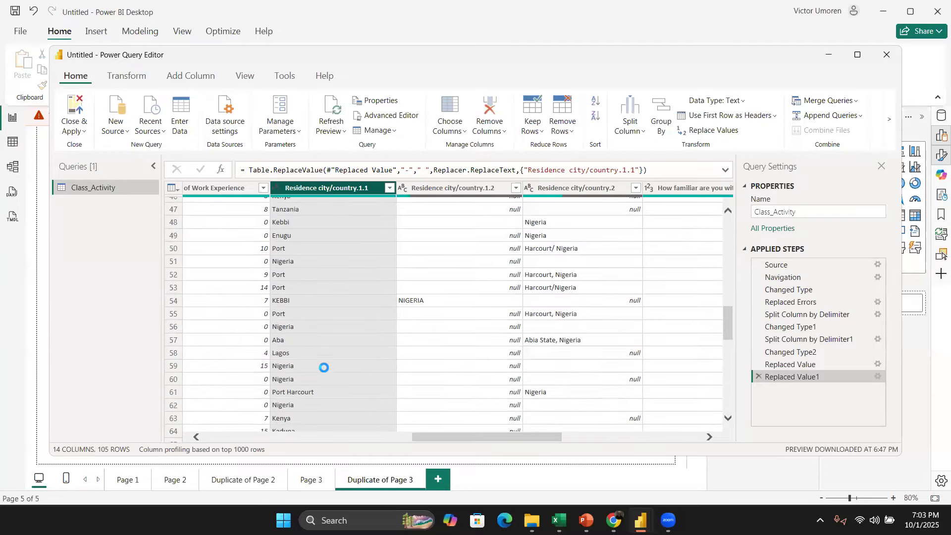
pyautogui.scroll(-2, 324, 368)
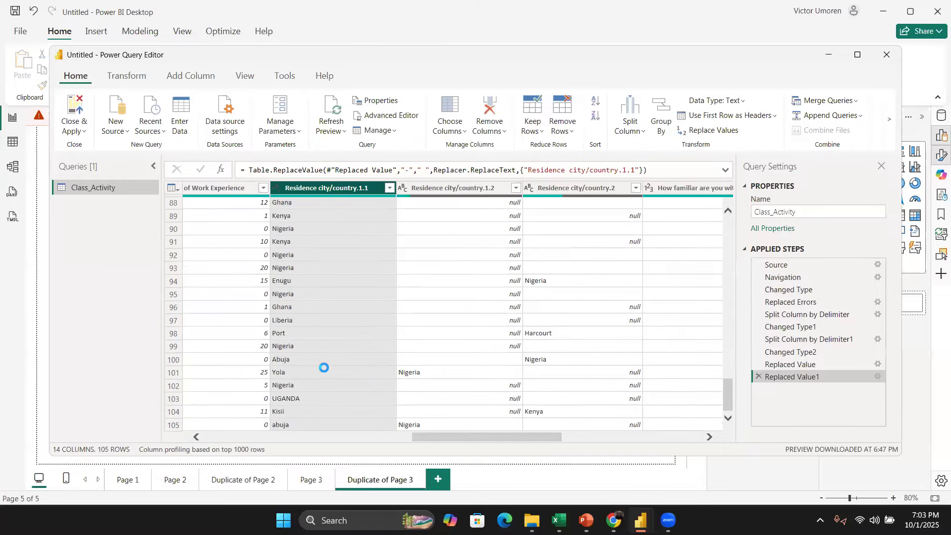
pyautogui.scroll(15, 324, 368)
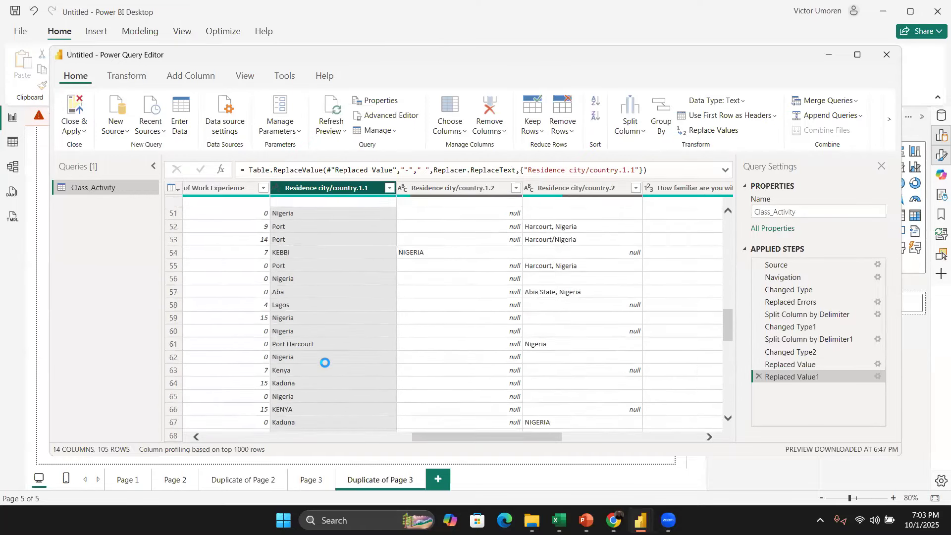
pyautogui.rightClick(347, 189)
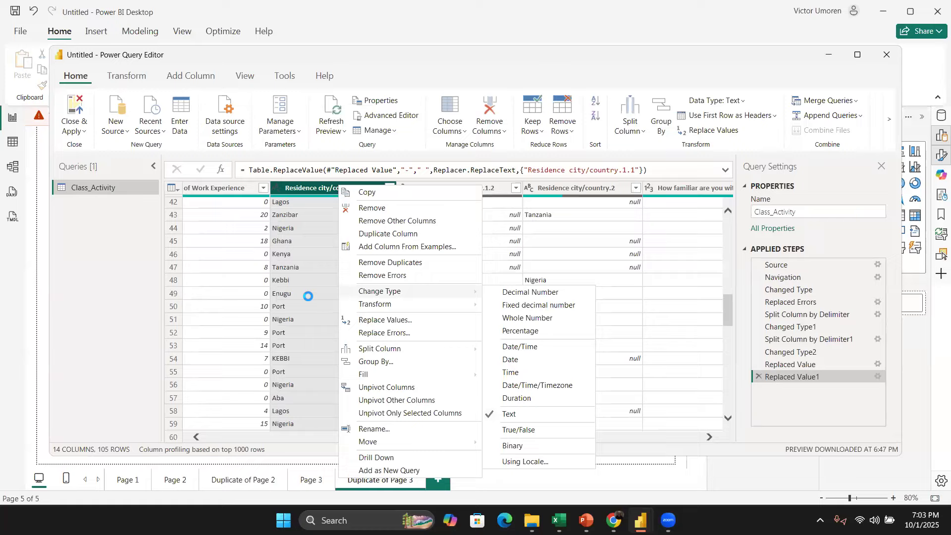
pyautogui.click(311, 294)
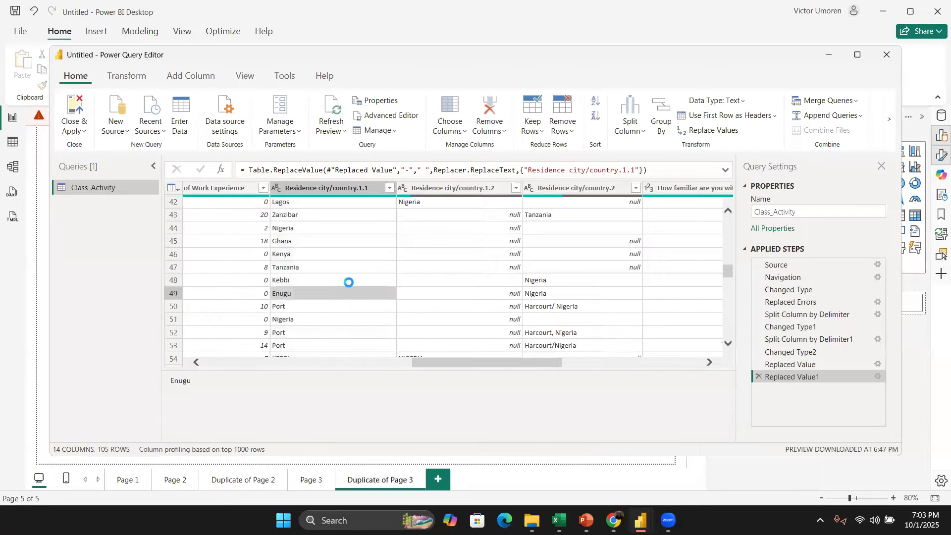
pyautogui.scroll(7, 347, 268)
pyautogui.scroll(7, 346, 248)
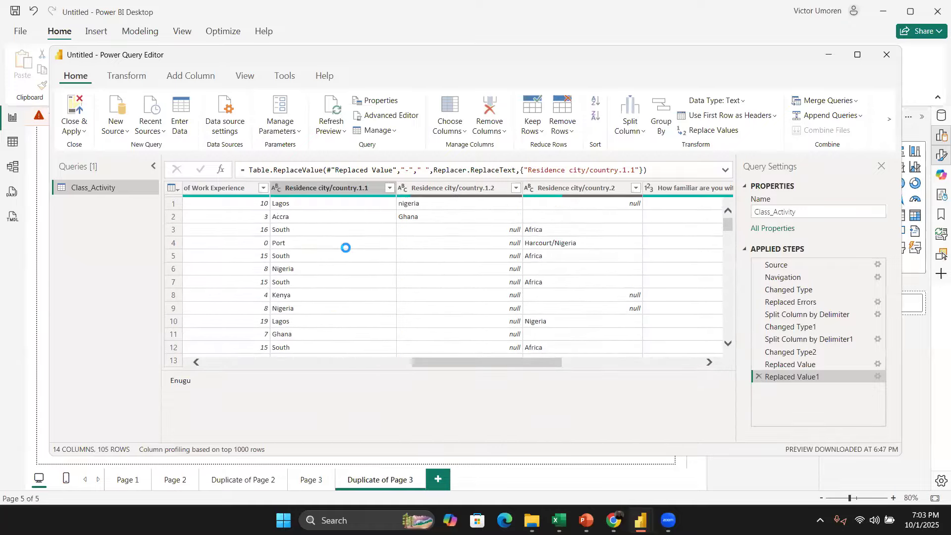
pyautogui.scroll(-1, 511, 280)
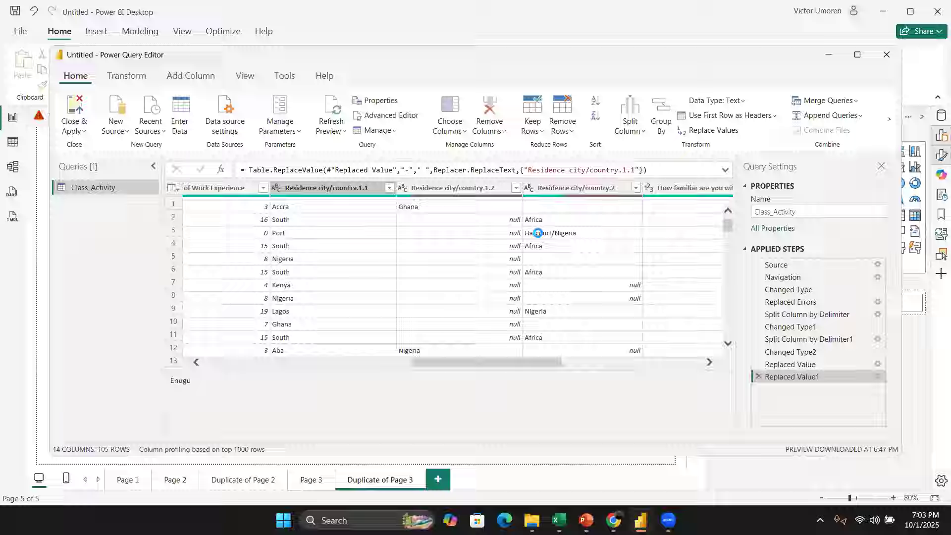
pyautogui.scroll(1, 563, 226)
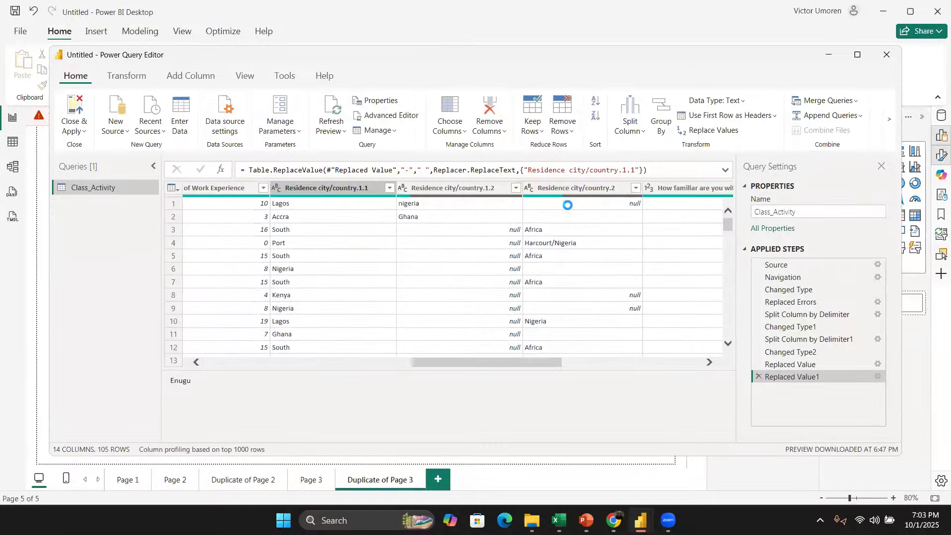
# Step: Select the weekly hours working with data column and examine its values
pyautogui.hscroll(5, 601, 255)
pyautogui.hscroll(2, 599, 257)
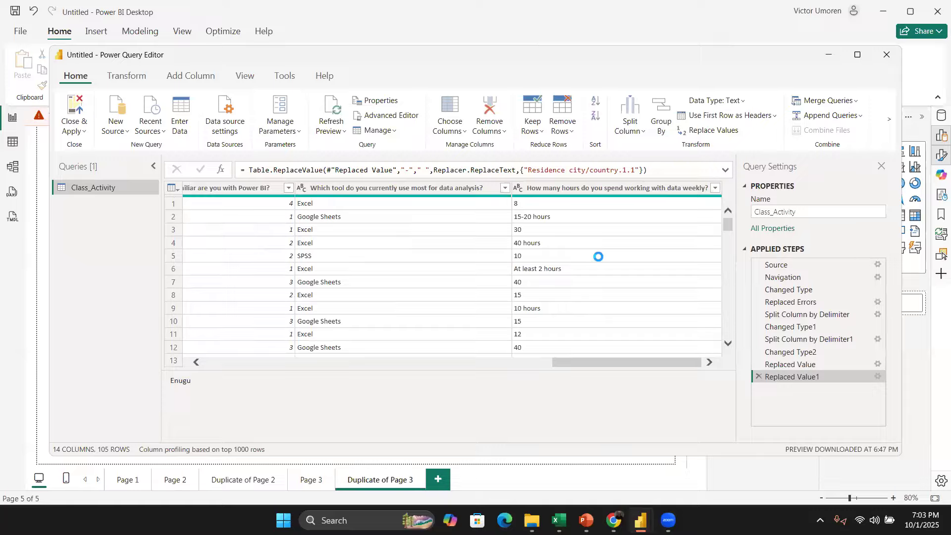
pyautogui.scroll(-1, 599, 256)
pyautogui.scroll(1, 598, 257)
pyautogui.click(563, 188)
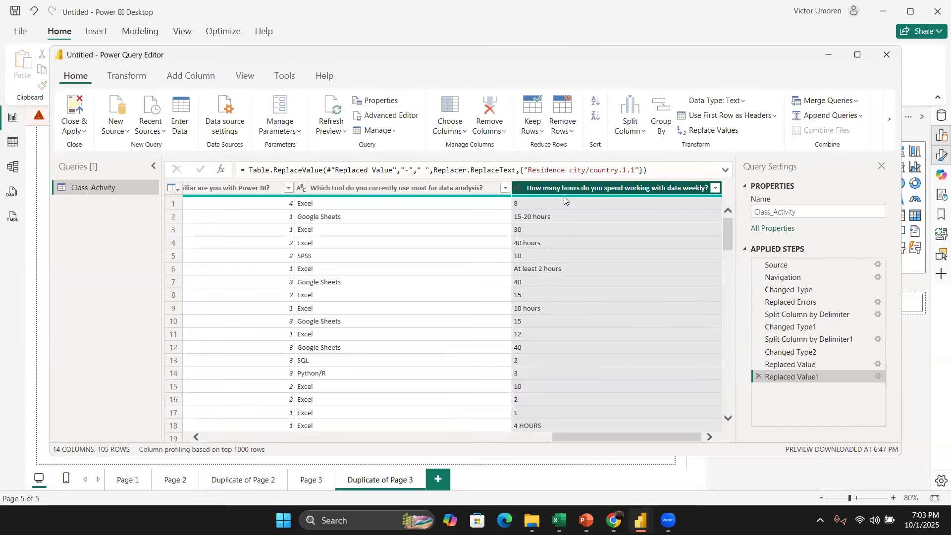
pyautogui.scroll(-10, 596, 330)
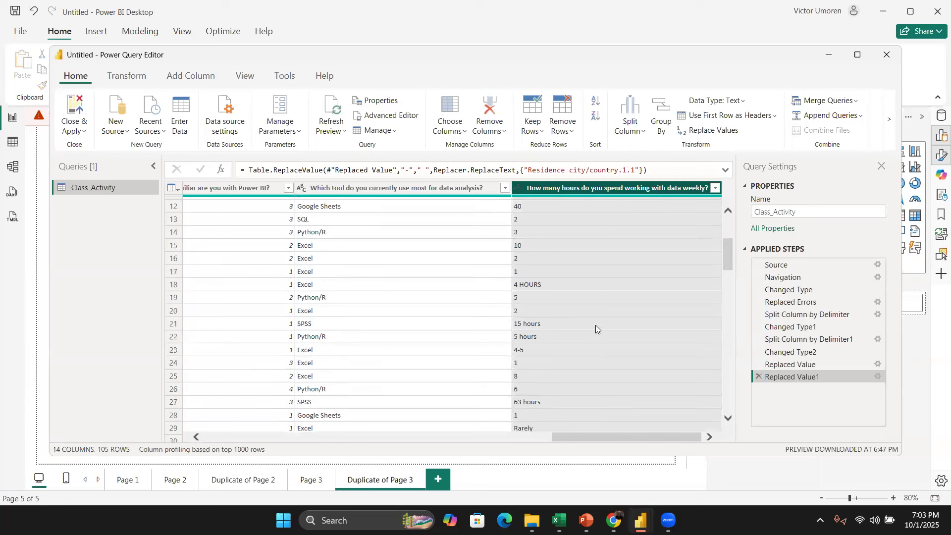
pyautogui.scroll(-11, 592, 329)
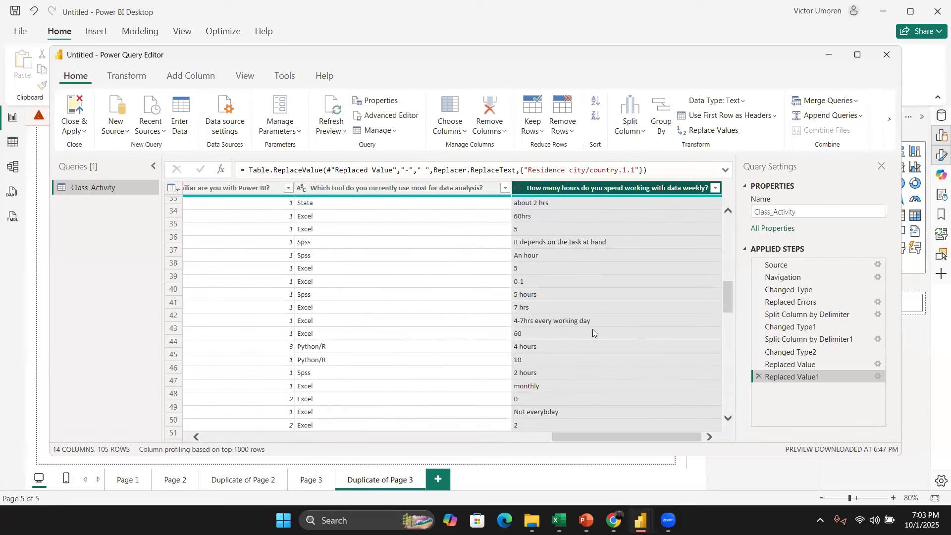
pyautogui.scroll(-1, 592, 329)
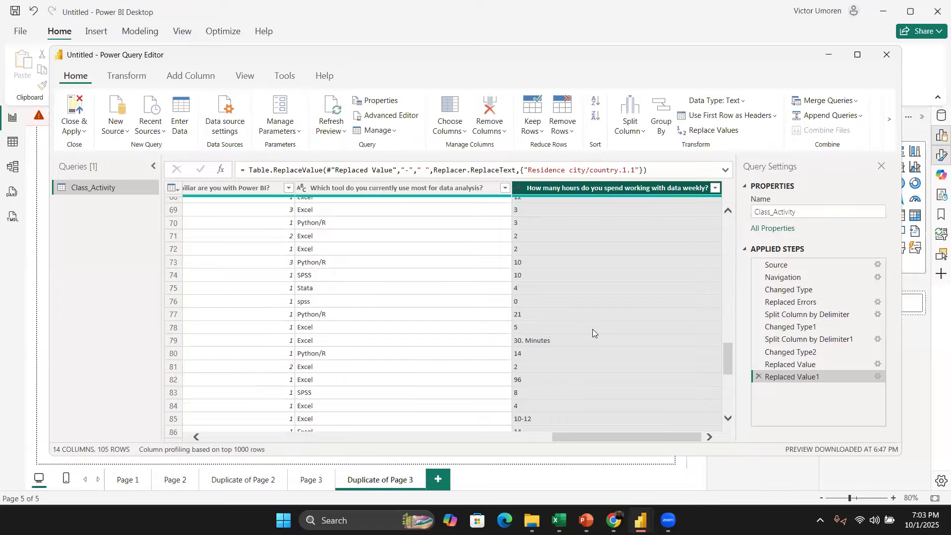
pyautogui.scroll(20, 592, 329)
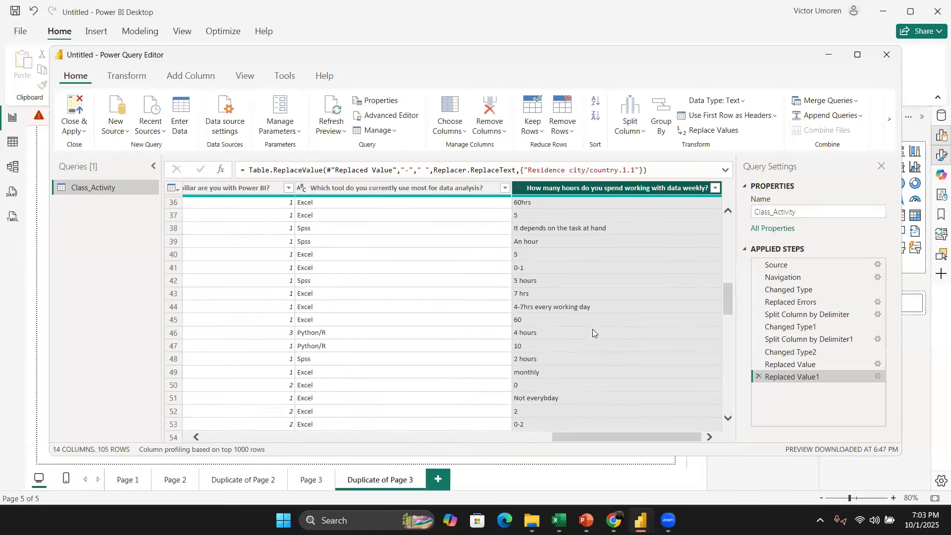
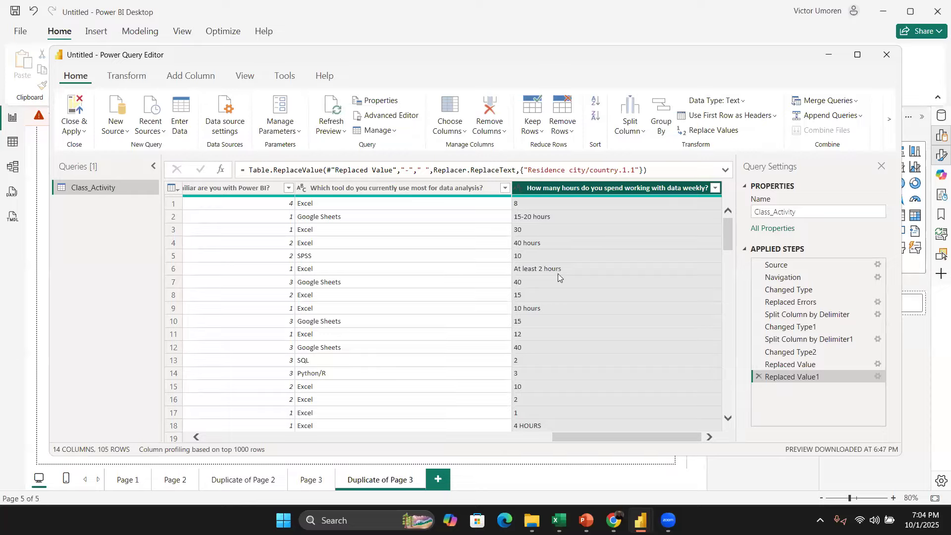
pyautogui.rightClick(605, 187)
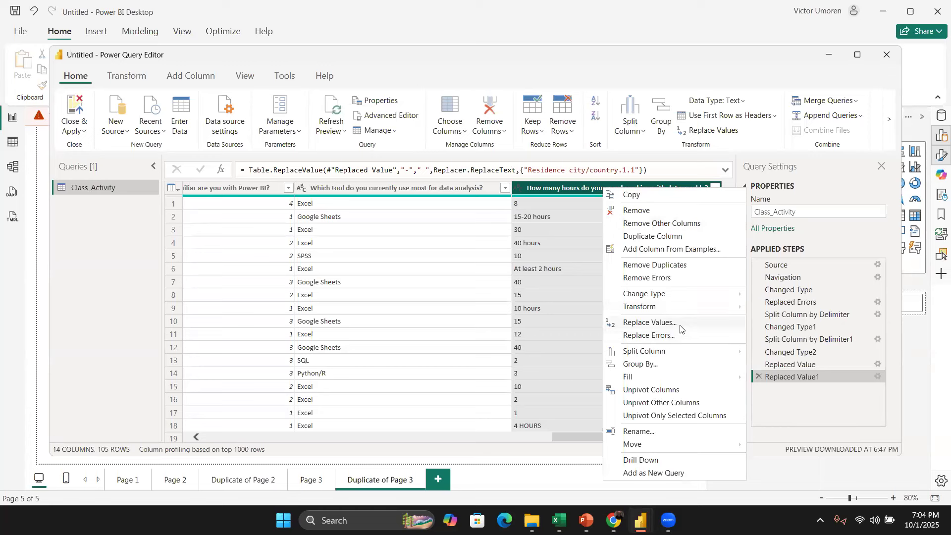
pyautogui.click(648, 322)
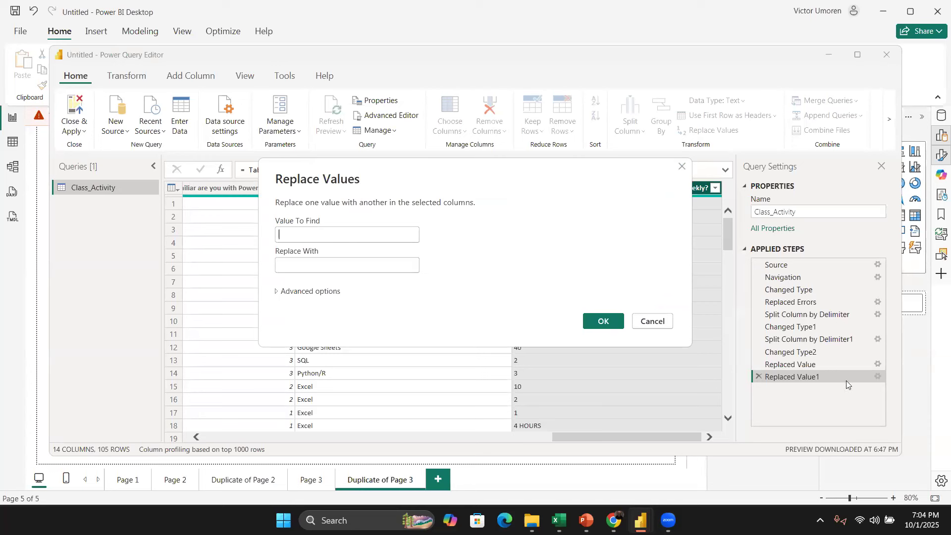
pyautogui.click(652, 322)
# Step: Split the weekly hours working with data column repeatedly every 2 characters
pyautogui.rightClick(630, 189)
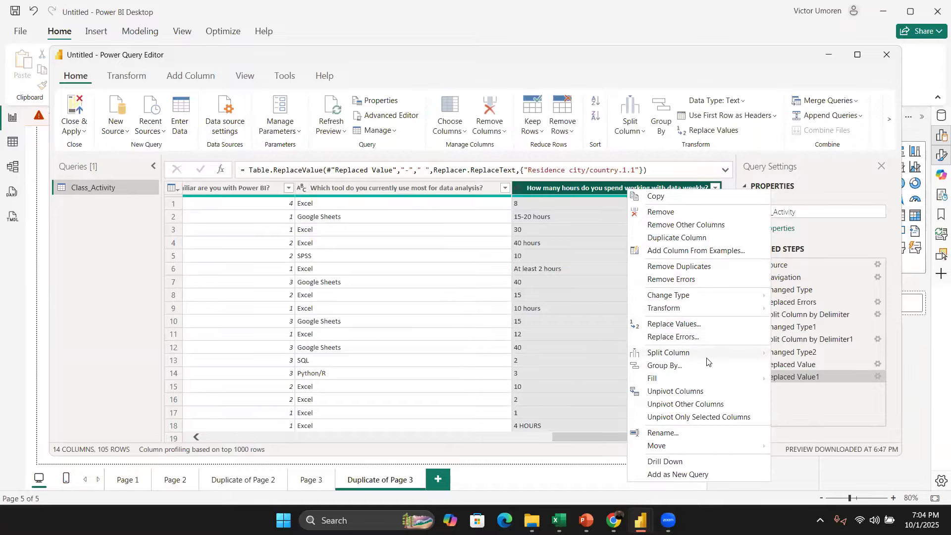
pyautogui.moveTo(708, 356)
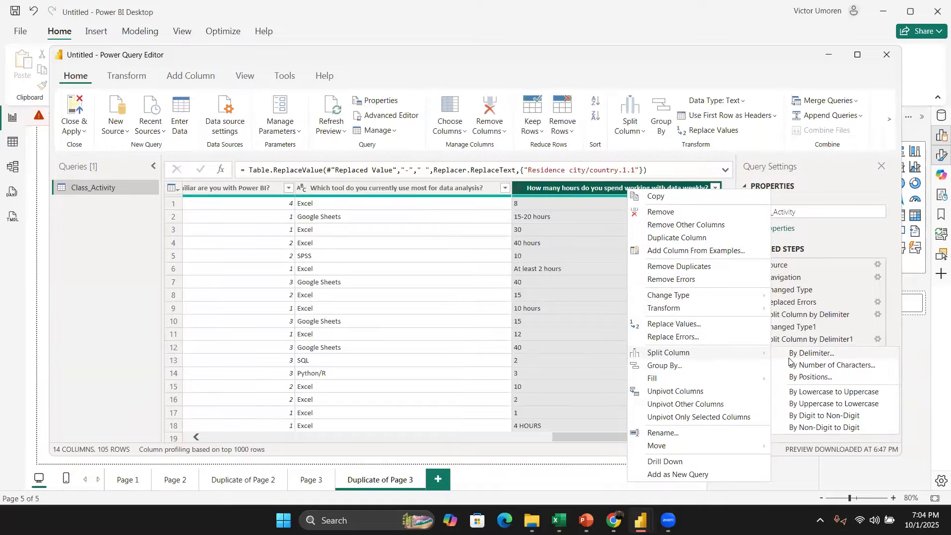
pyautogui.click(821, 365)
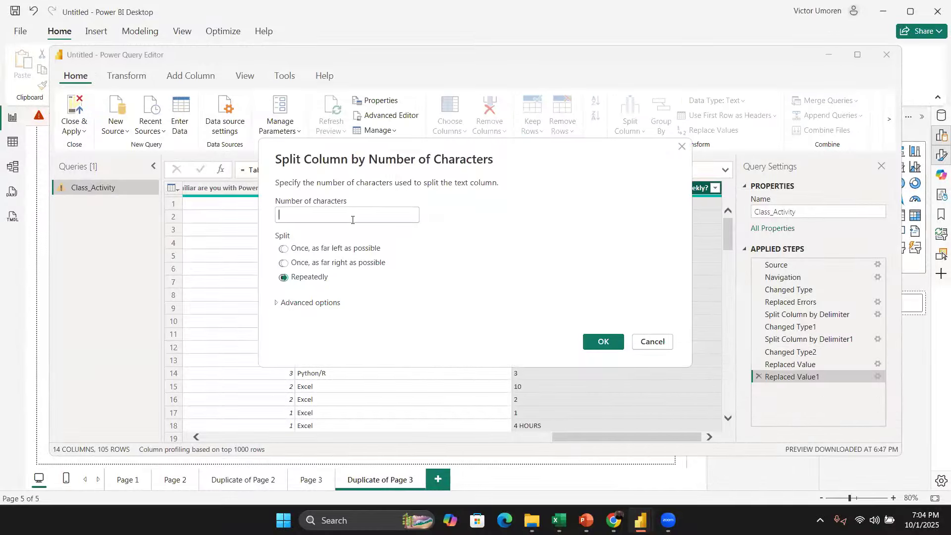
pyautogui.click(352, 215)
pyautogui.write('2')
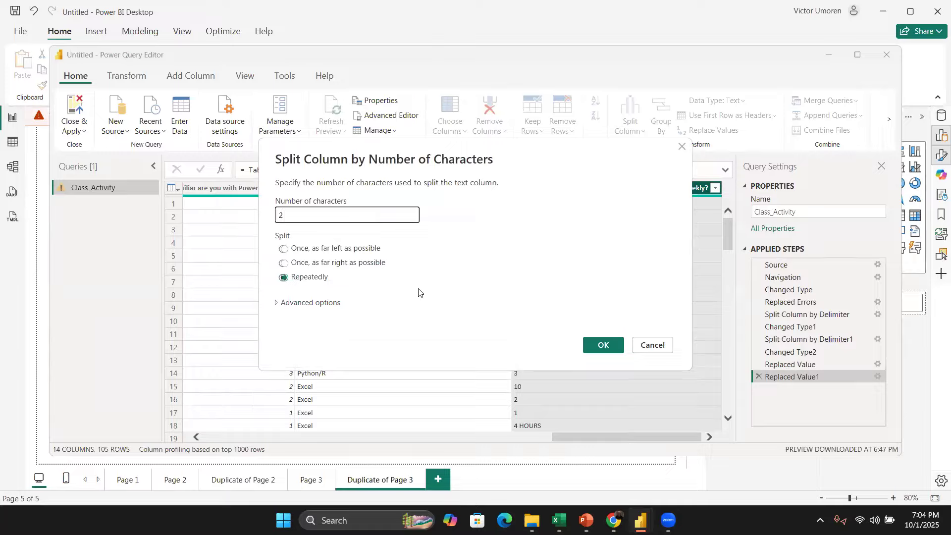
pyautogui.click(613, 344)
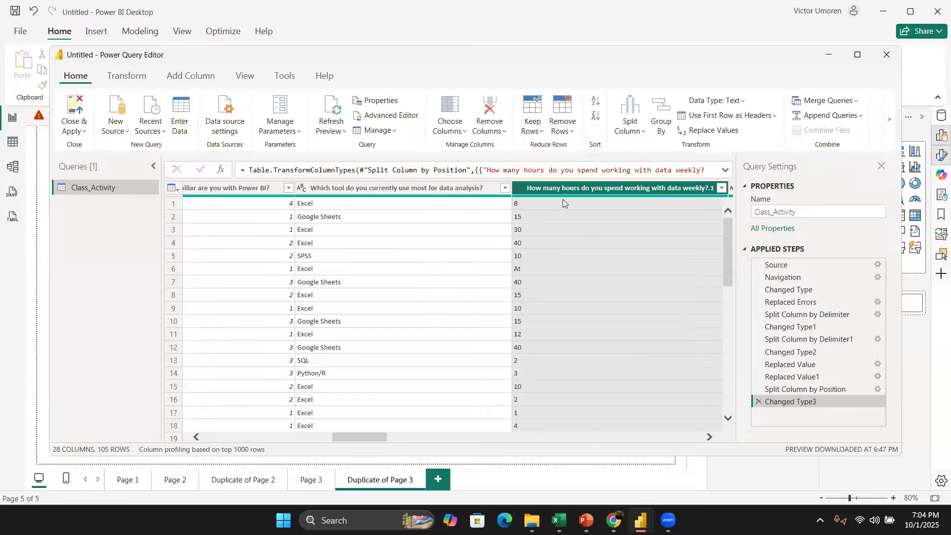
# Step: Examine the new columns produced by splitting the weekly hours column
pyautogui.scroll(-3, 563, 234)
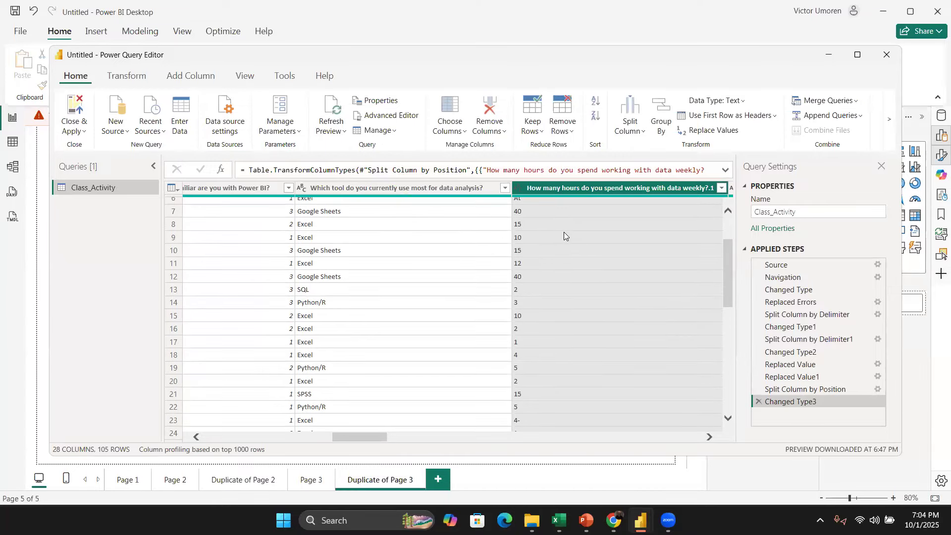
pyautogui.scroll(3, 563, 246)
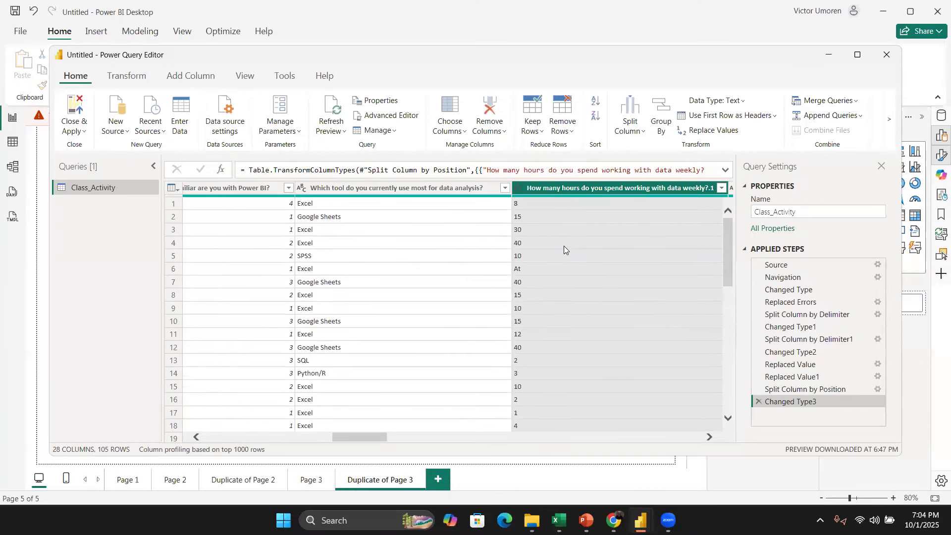
pyautogui.scroll(-7, 579, 293)
pyautogui.scroll(-4, 580, 305)
pyautogui.scroll(4, 579, 307)
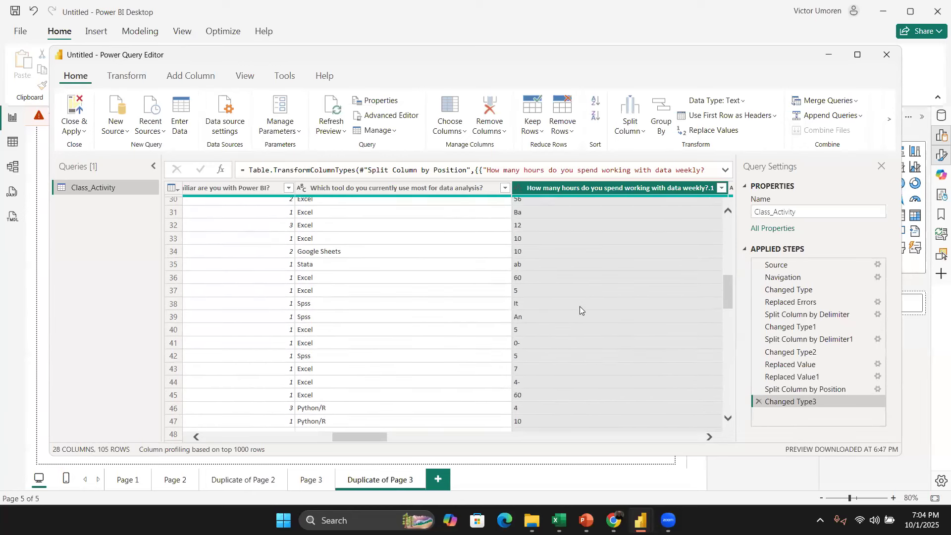
pyautogui.hscroll(5, 579, 302)
pyautogui.scroll(6, 575, 280)
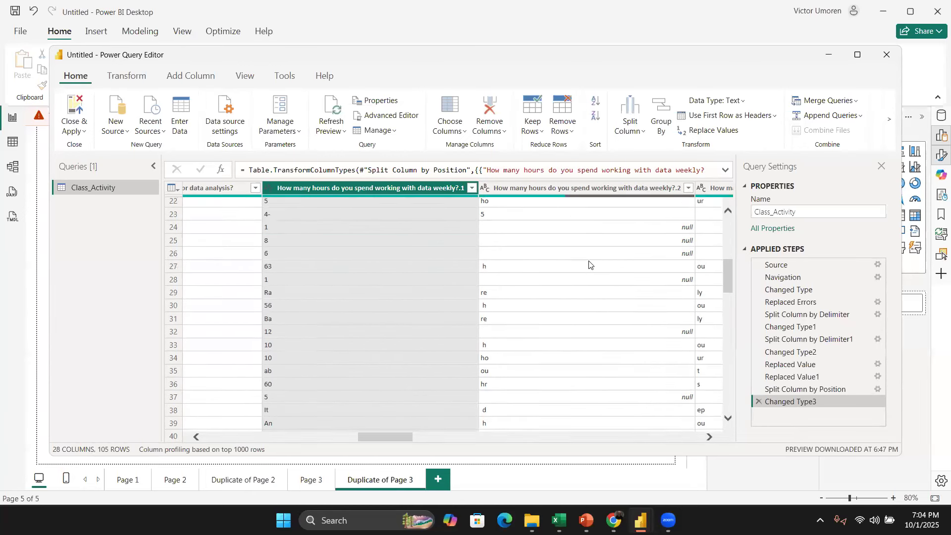
pyautogui.hscroll(-3, 606, 273)
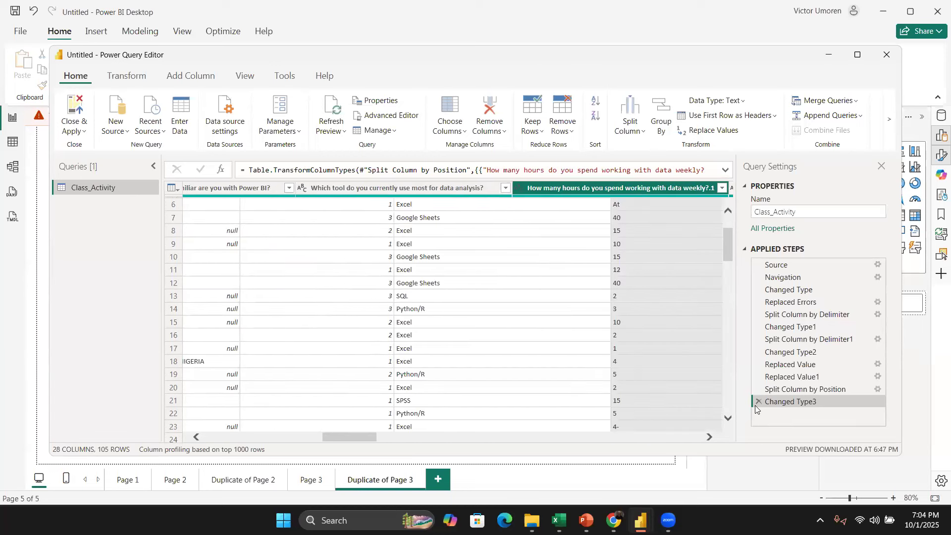
# Step: Delete the Changed Type3 and Split Column by Position applied steps
pyautogui.click(757, 402)
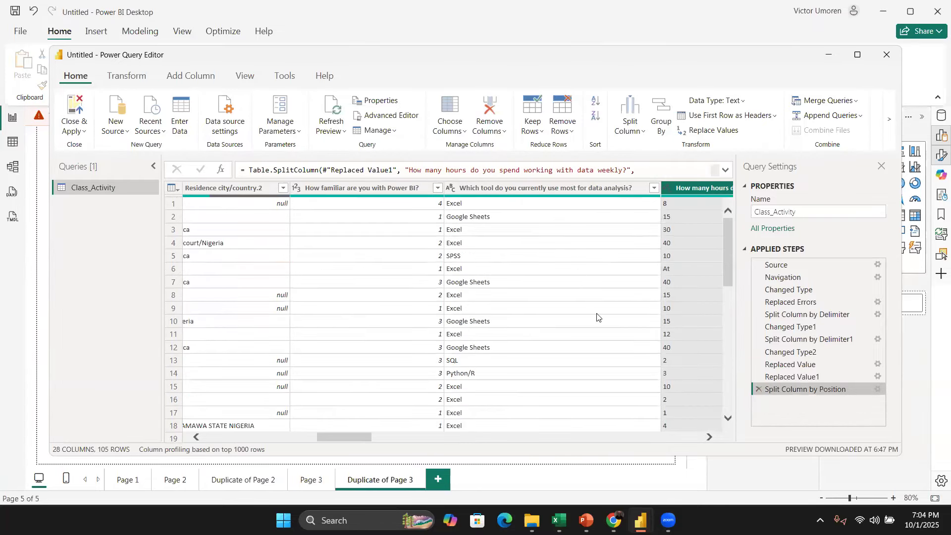
pyautogui.hscroll(5, 596, 312)
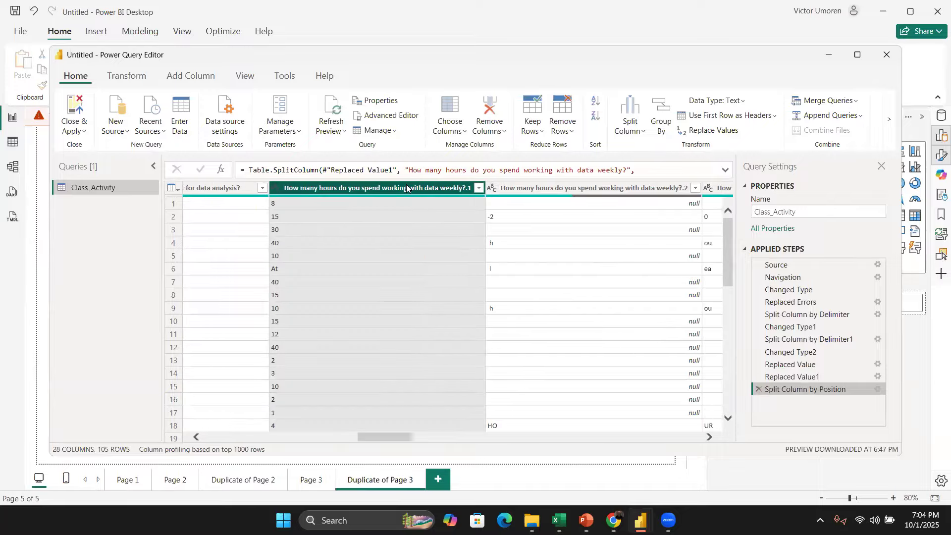
pyautogui.rightClick(406, 188)
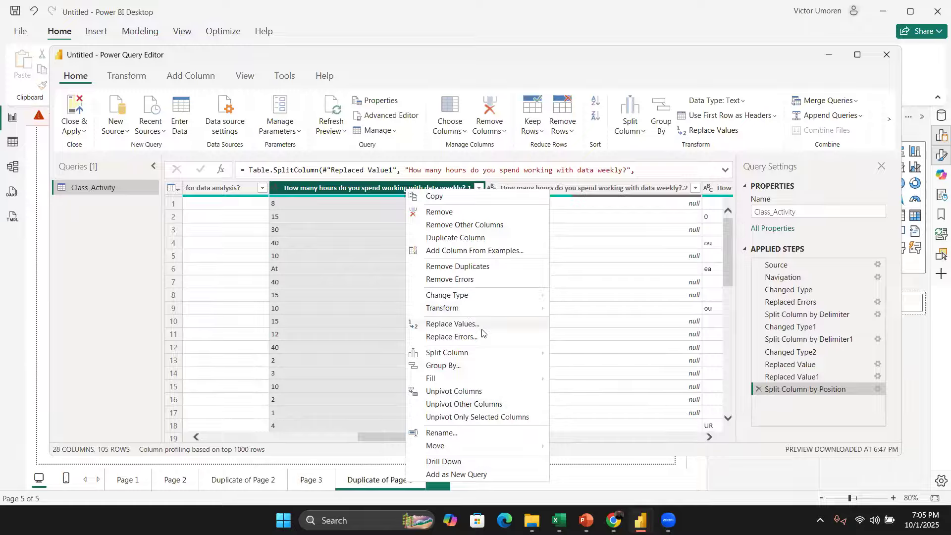
pyautogui.moveTo(496, 357)
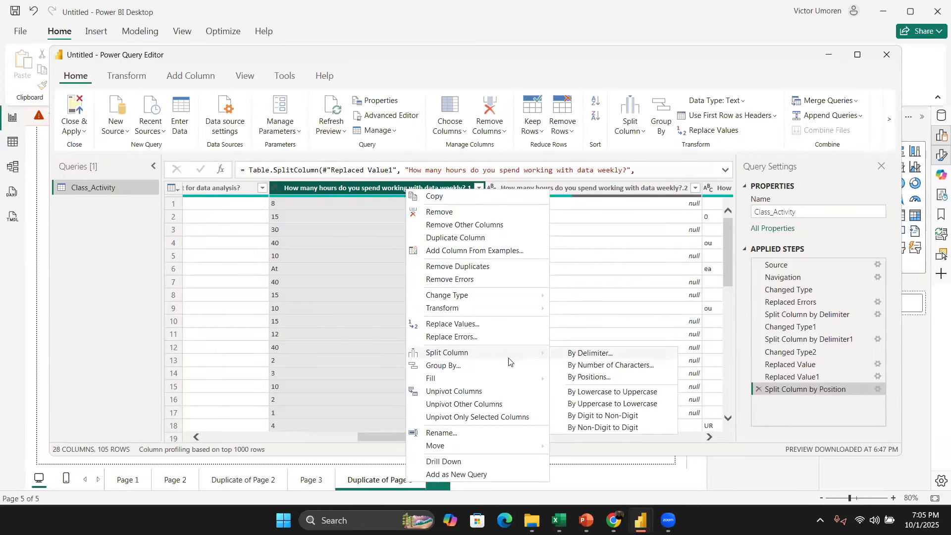
pyautogui.click(340, 267)
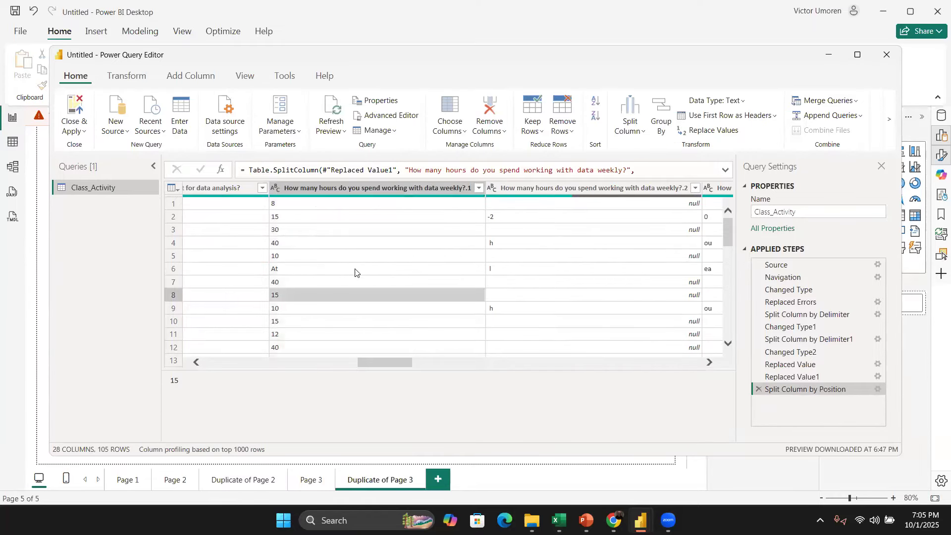
pyautogui.scroll(-5, 356, 272)
pyautogui.scroll(5, 357, 272)
pyautogui.scroll(-10, 374, 281)
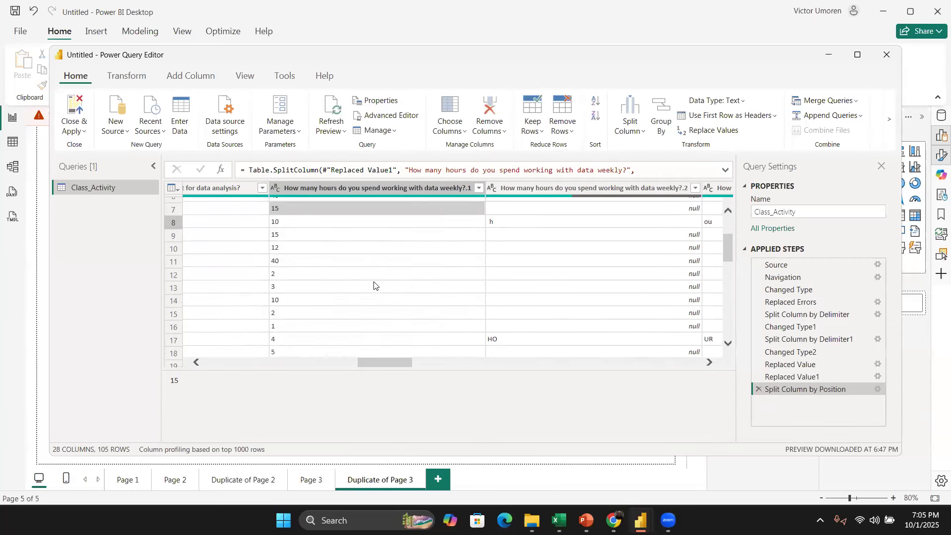
pyautogui.scroll(10, 378, 282)
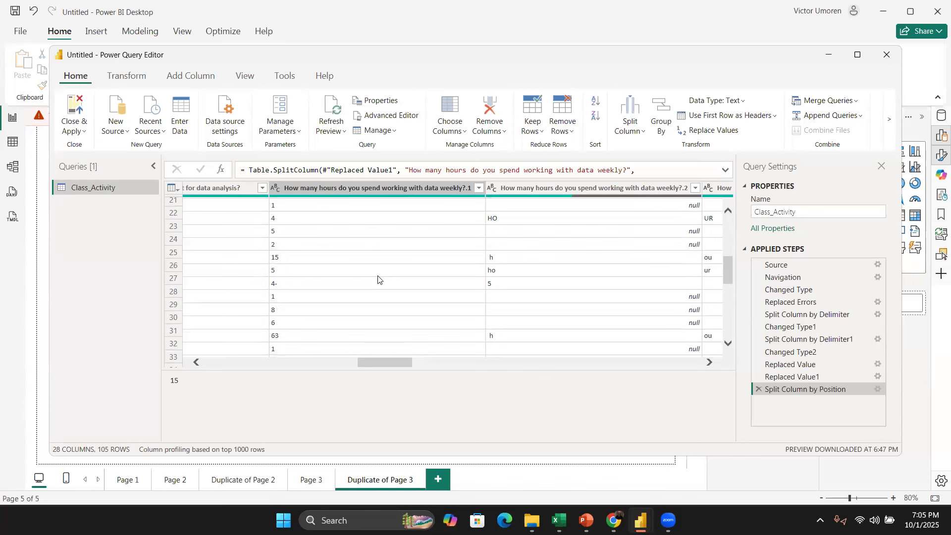
pyautogui.scroll(1, 392, 290)
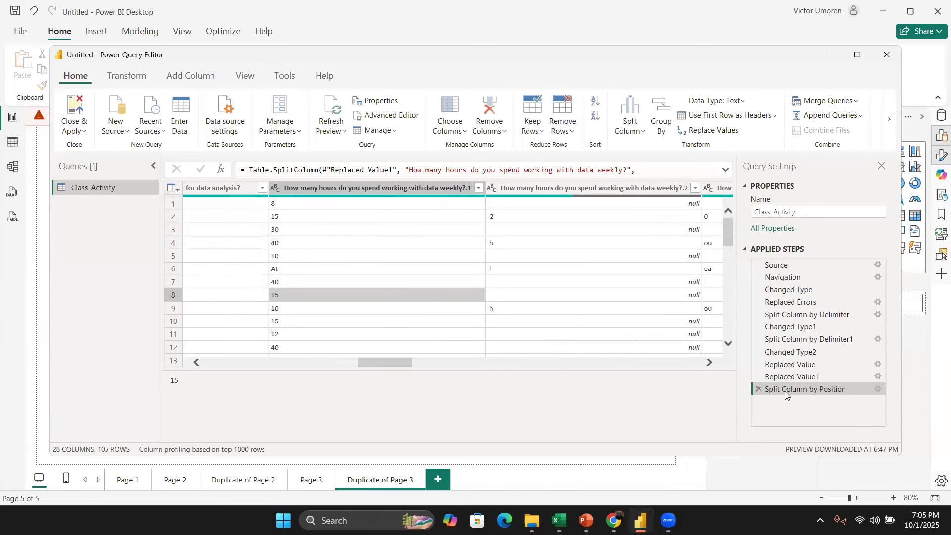
pyautogui.click(762, 391)
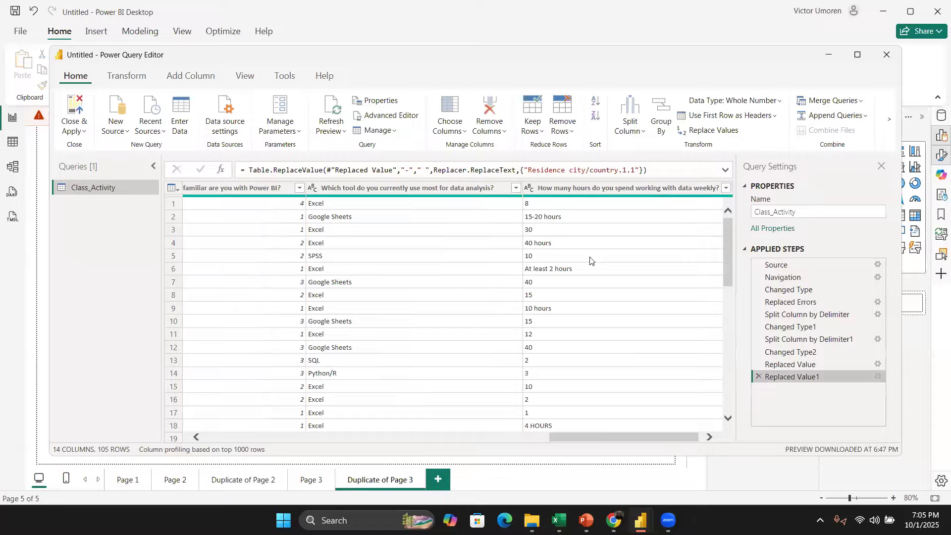
pyautogui.hscroll(1, 590, 263)
pyautogui.click(599, 188)
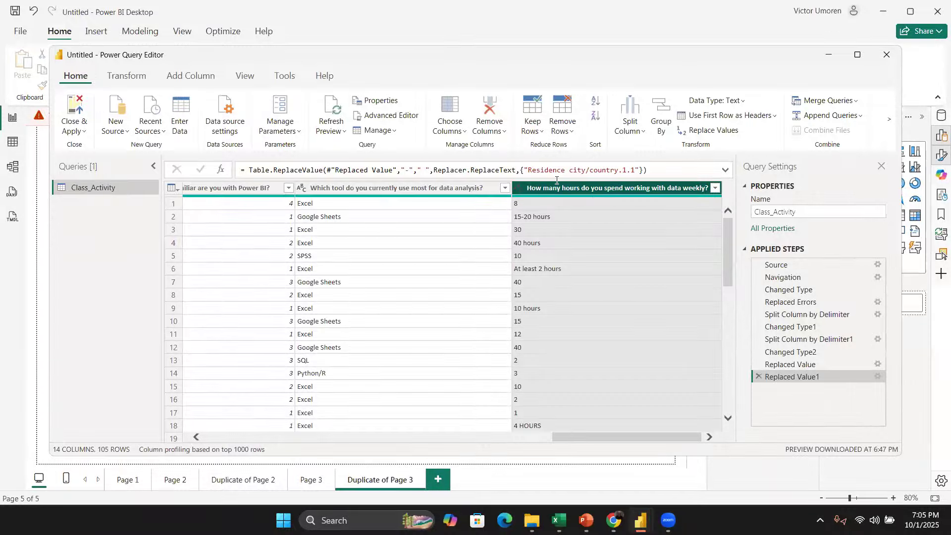
pyautogui.click(572, 204)
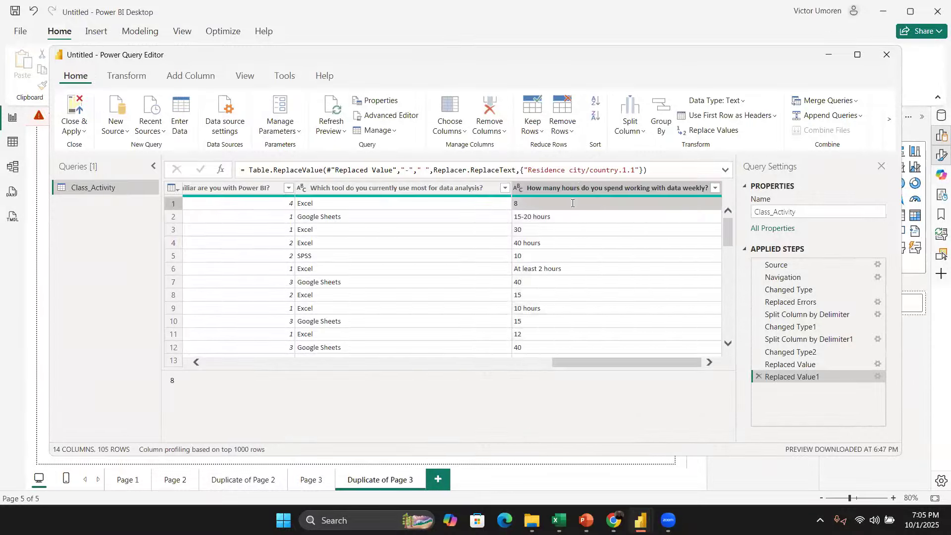
pyautogui.click(579, 187)
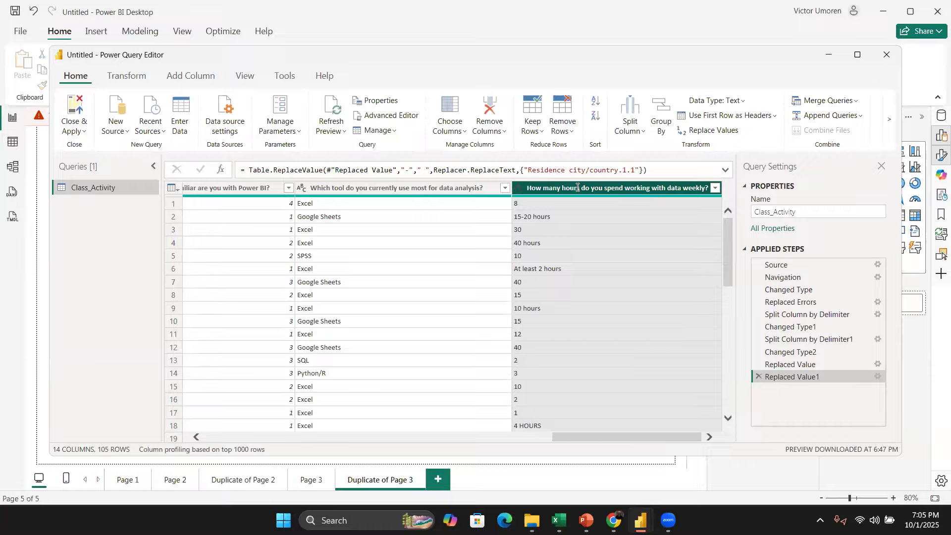
pyautogui.rightClick(577, 187)
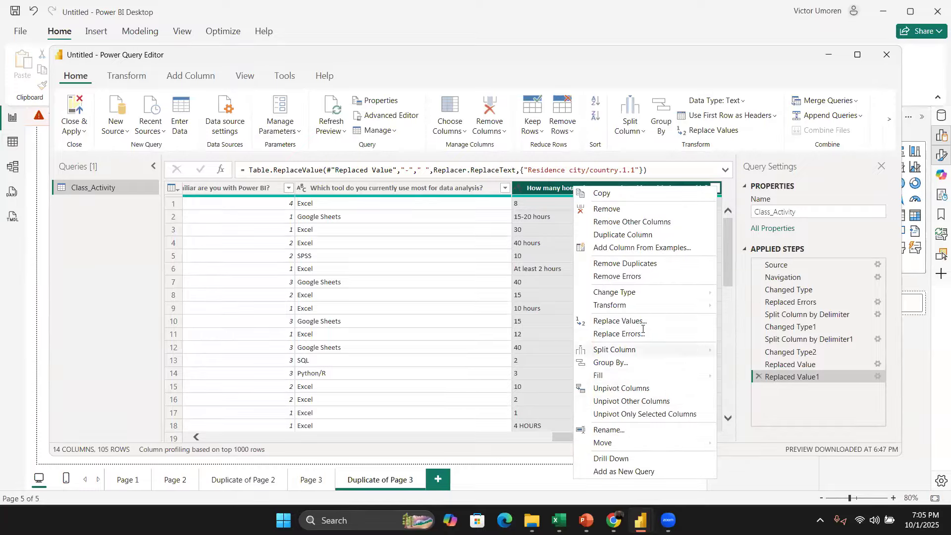
pyautogui.moveTo(658, 350)
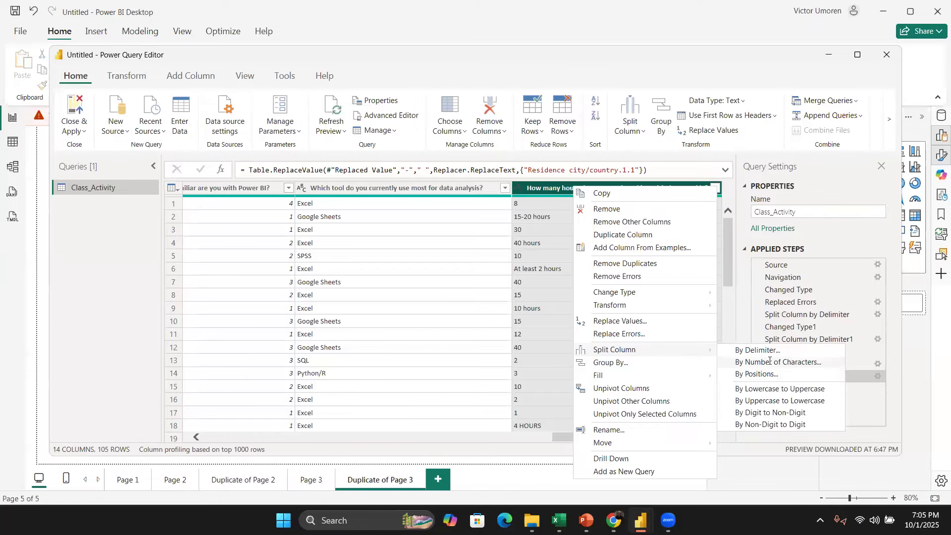
pyautogui.click(547, 311)
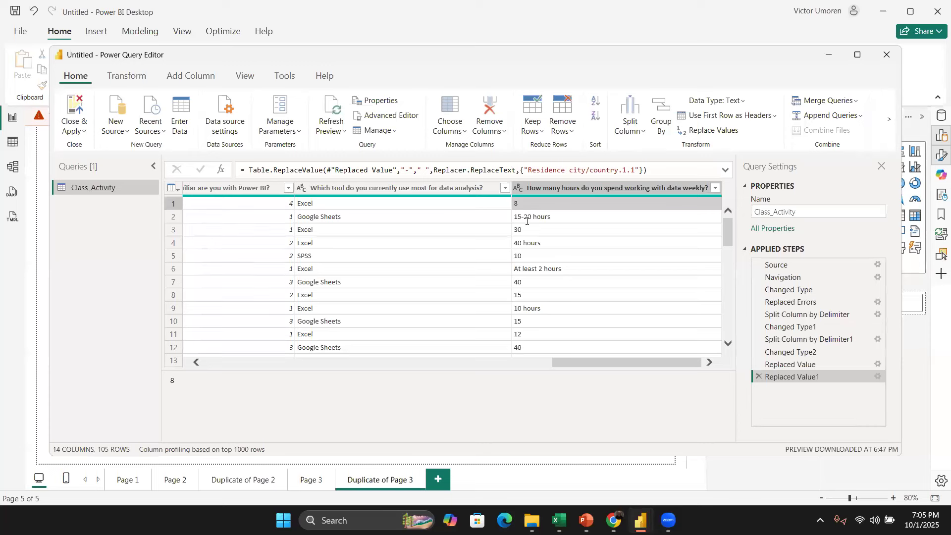
# Step: Split the weekly hours working with data column by 2 characters, once as far left as possible
pyautogui.click(574, 188)
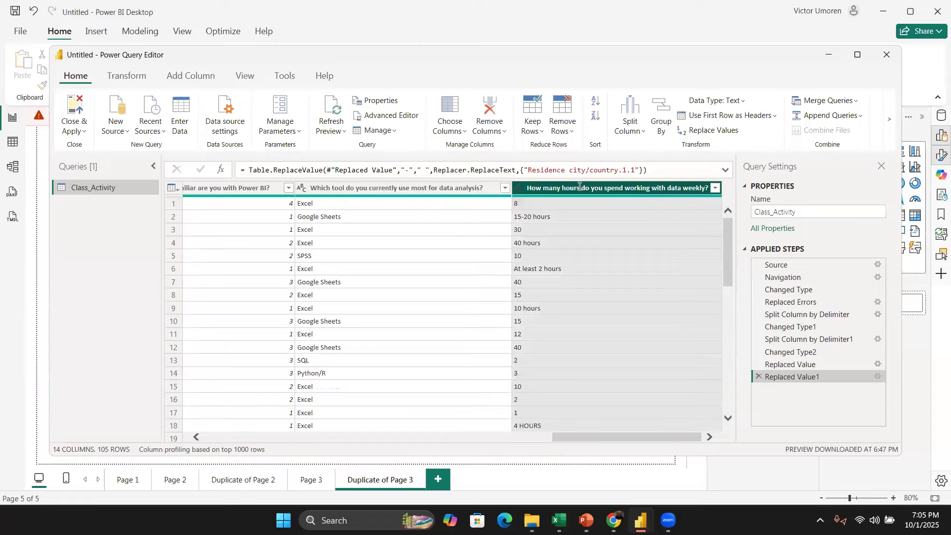
pyautogui.rightClick(576, 184)
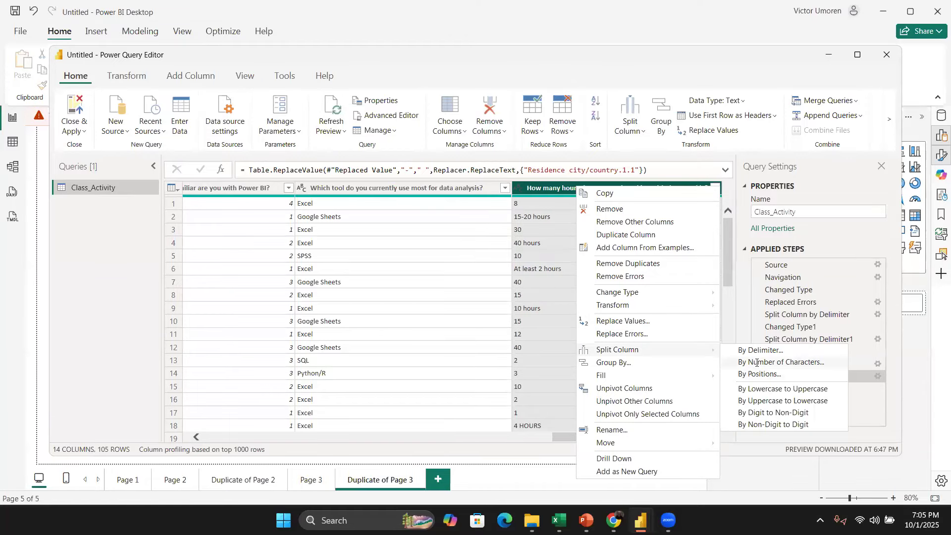
pyautogui.click(793, 362)
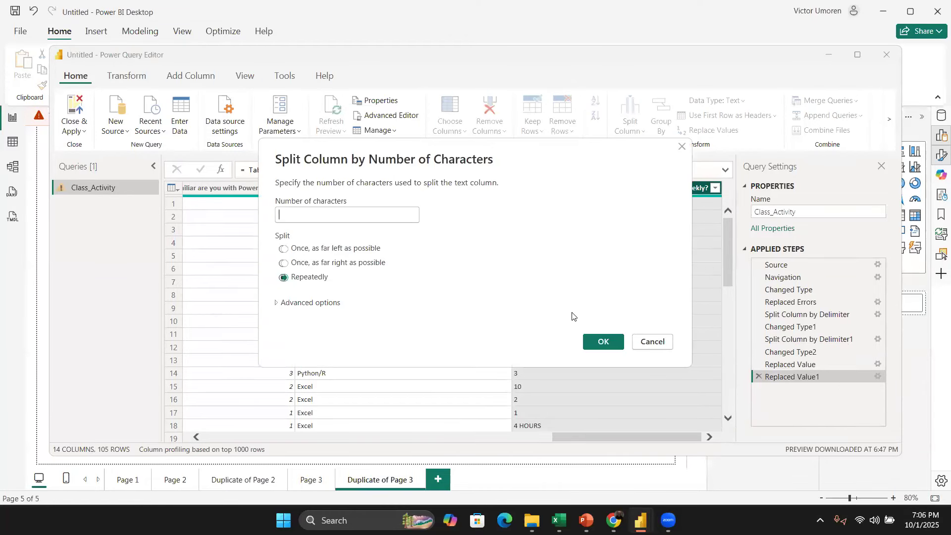
pyautogui.write('2')
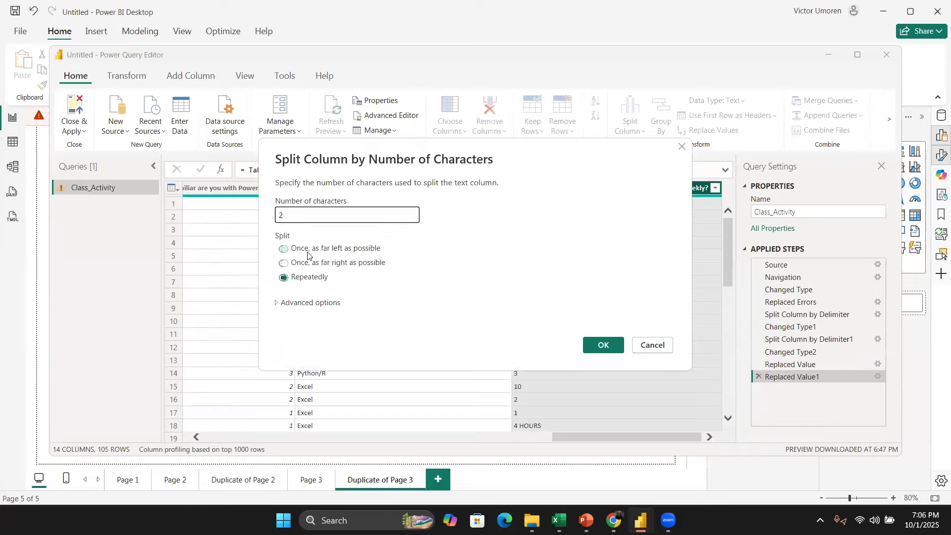
pyautogui.click(343, 250)
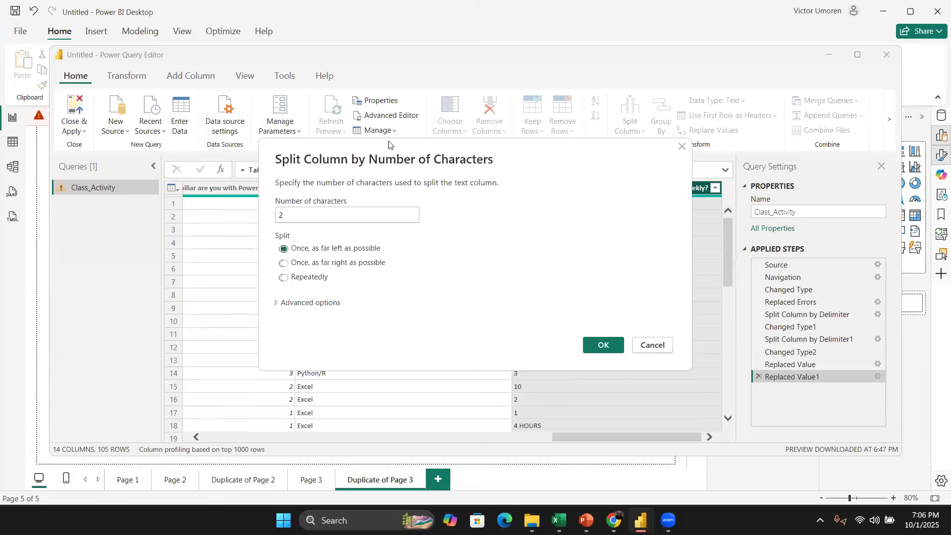
pyautogui.click(600, 345)
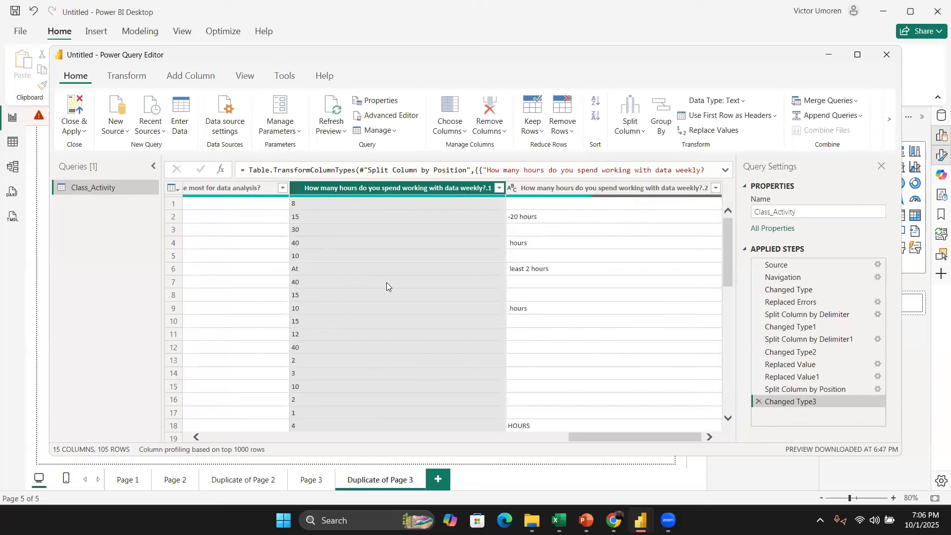
pyautogui.scroll(-7, 386, 282)
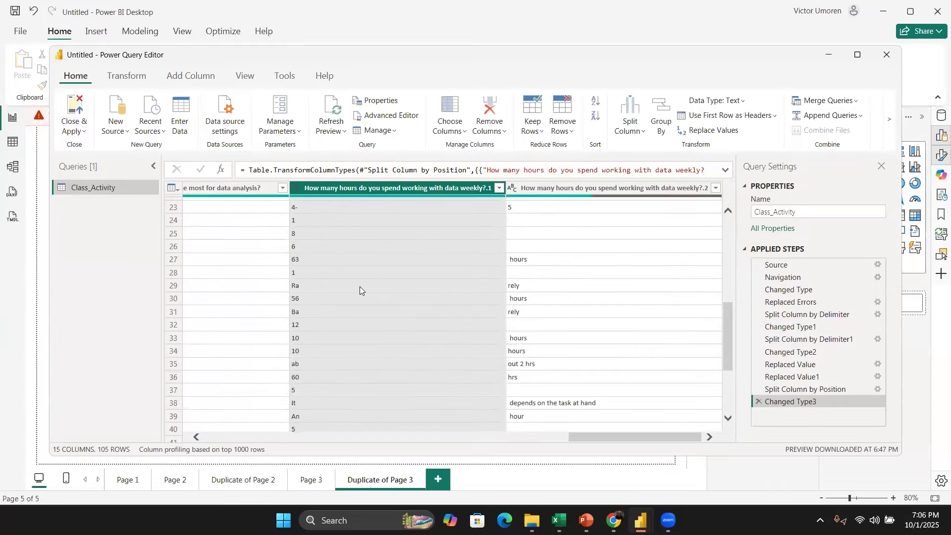
pyautogui.scroll(-10, 360, 286)
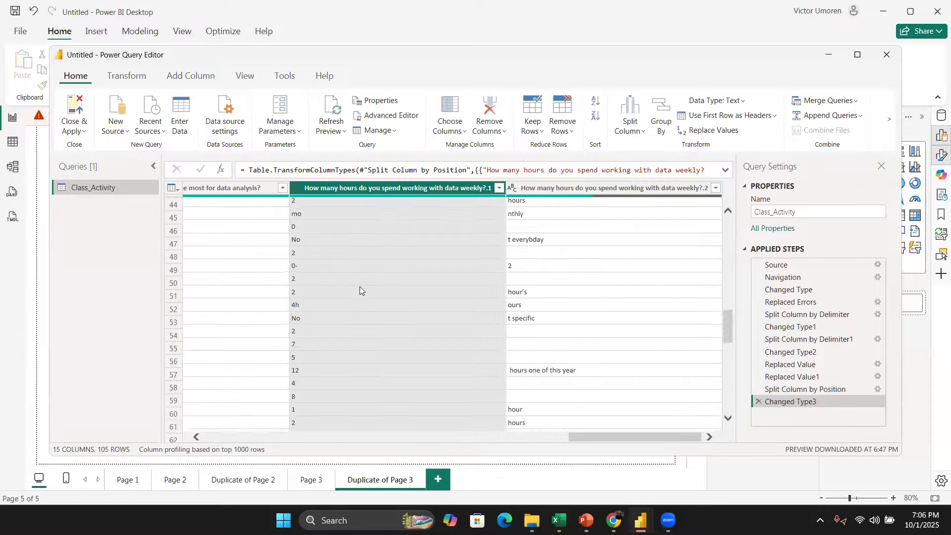
# Step: In the first split weekly hours column, replace the value At with 0
pyautogui.scroll(-9, 360, 287)
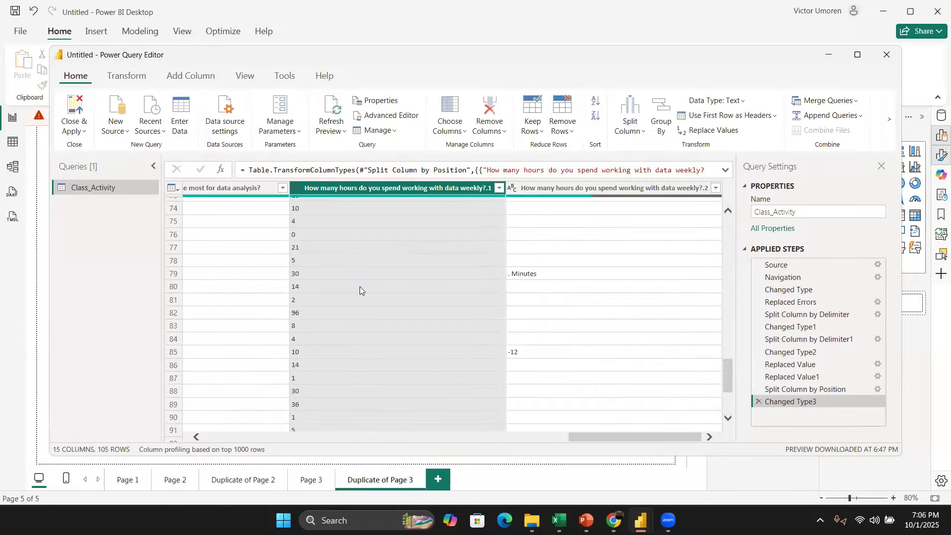
pyautogui.scroll(-3, 359, 286)
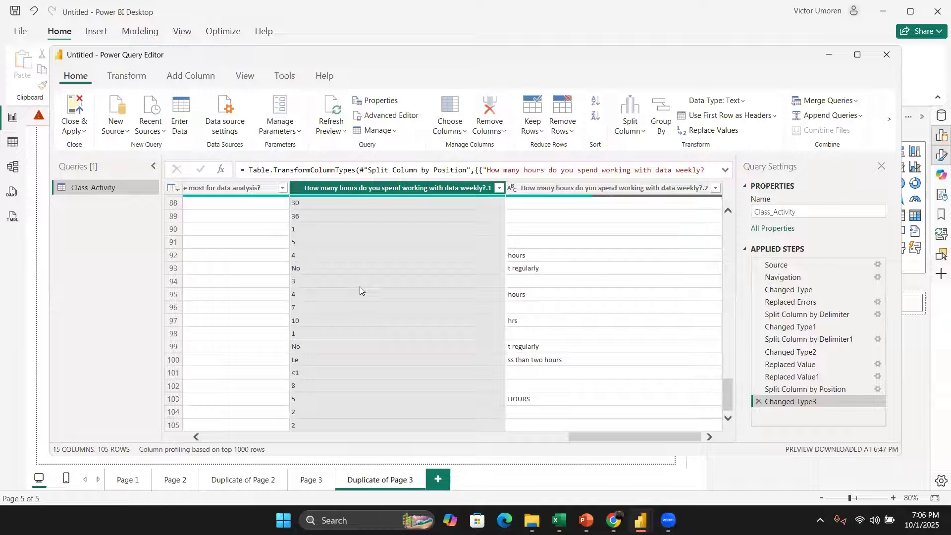
pyautogui.scroll(17, 360, 287)
pyautogui.scroll(7, 360, 281)
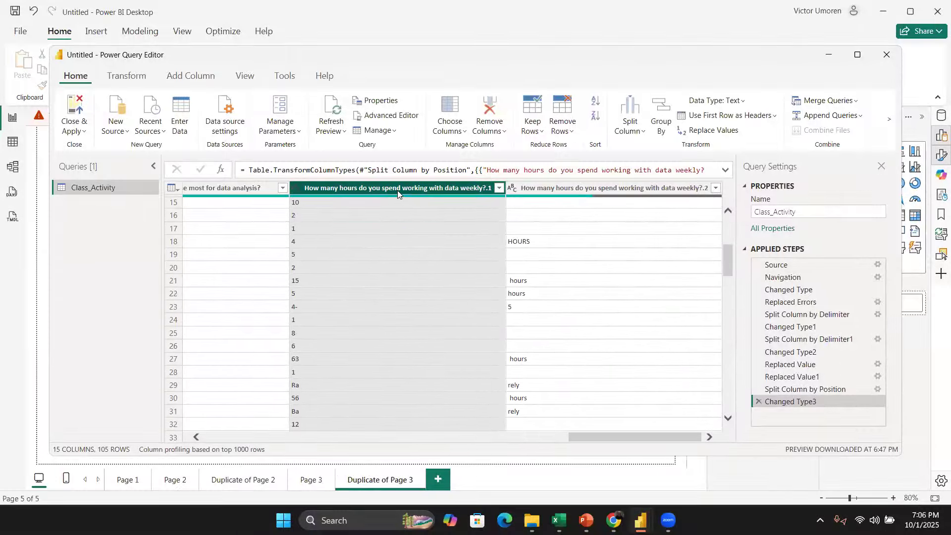
pyautogui.moveTo(396, 197)
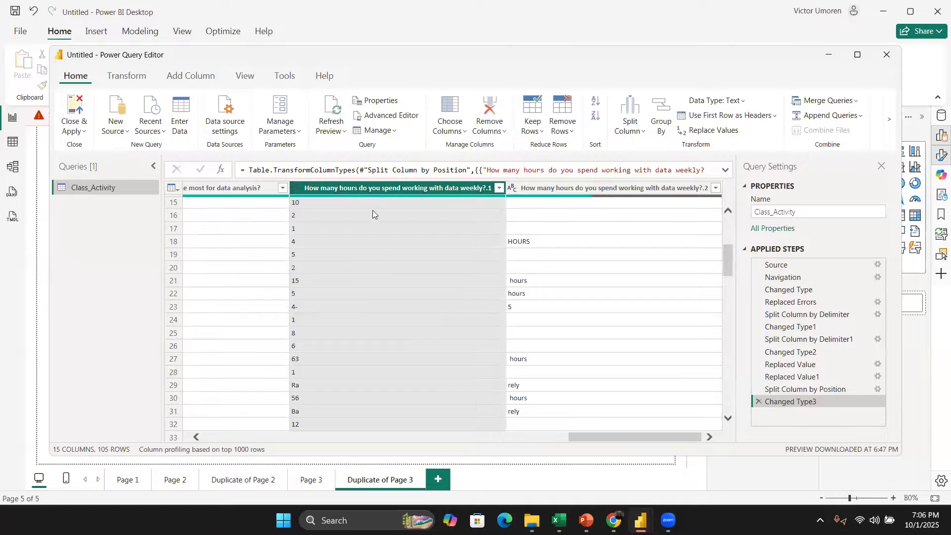
pyautogui.scroll(5, 369, 304)
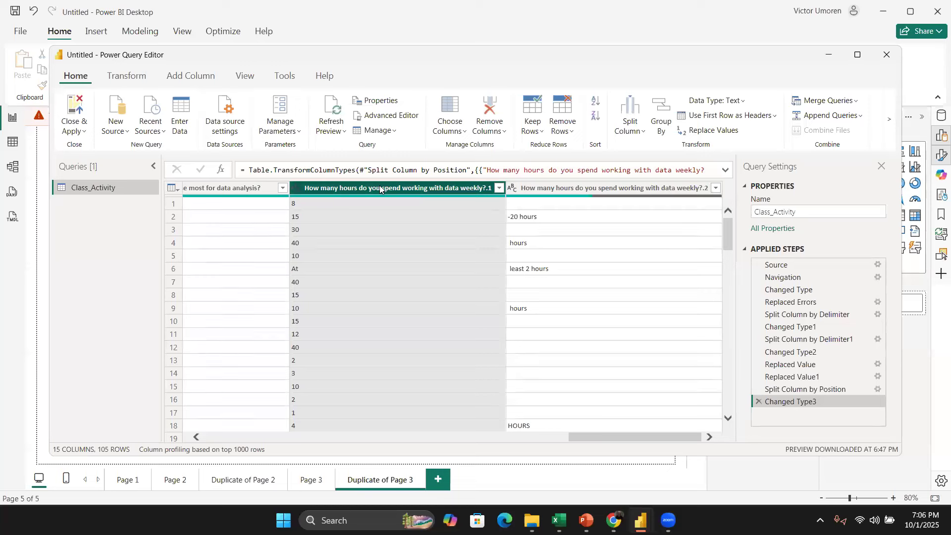
pyautogui.rightClick(411, 216)
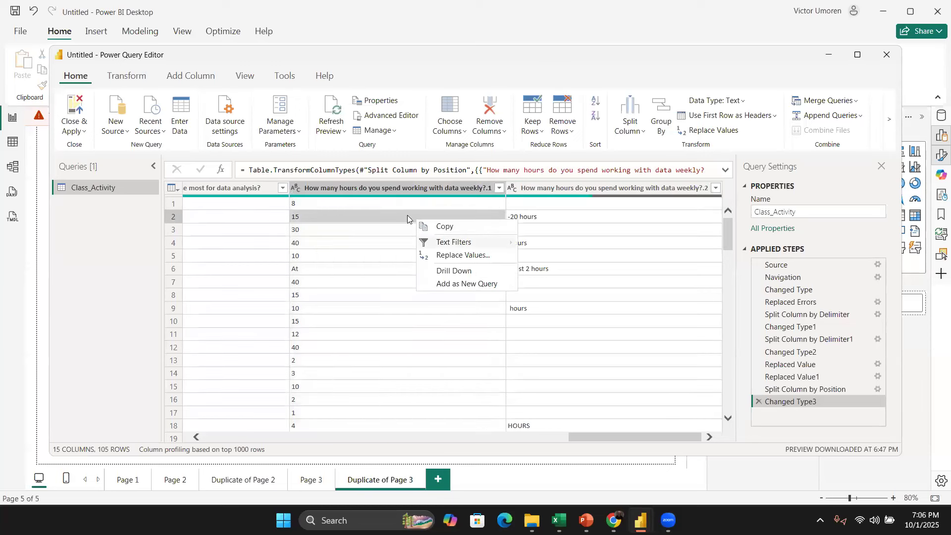
pyautogui.click(398, 188)
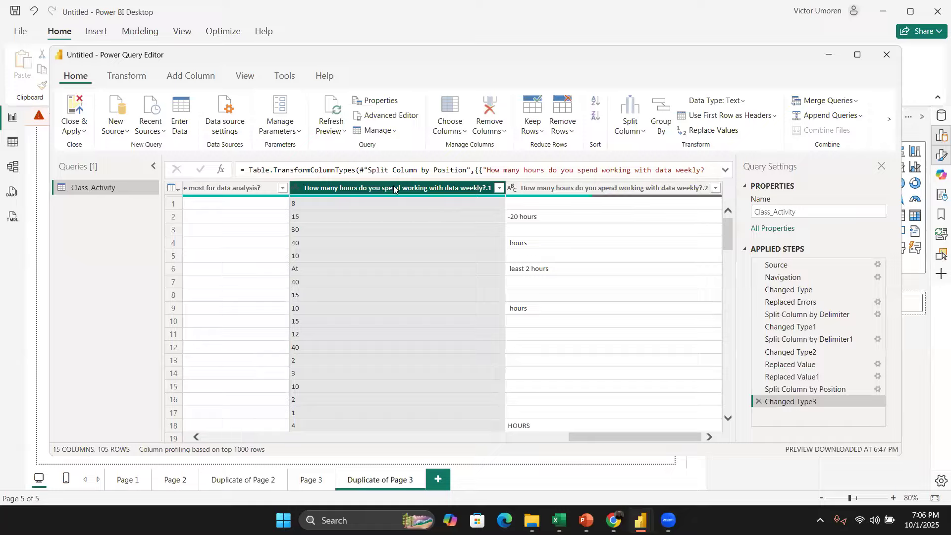
pyautogui.rightClick(394, 190)
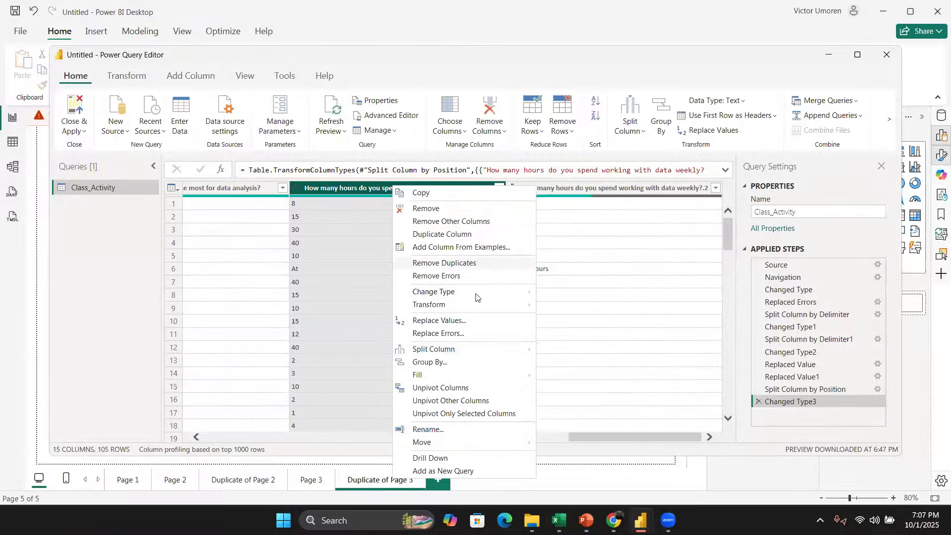
pyautogui.click(473, 320)
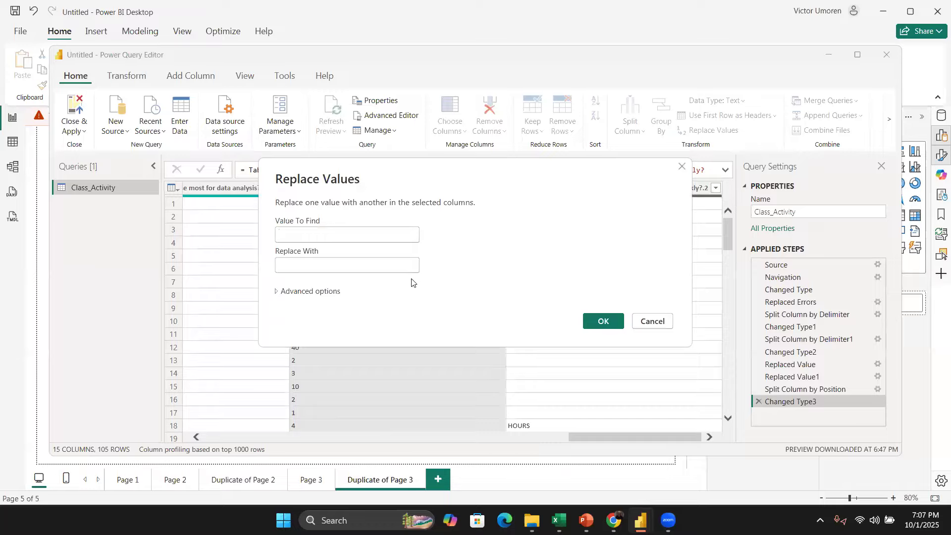
pyautogui.write('At')
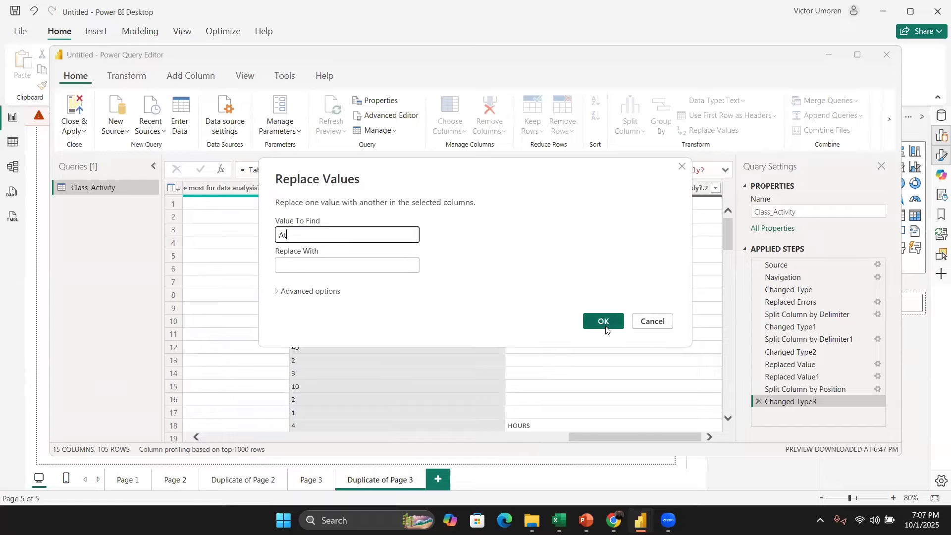
pyautogui.click(375, 267)
pyautogui.write('0')
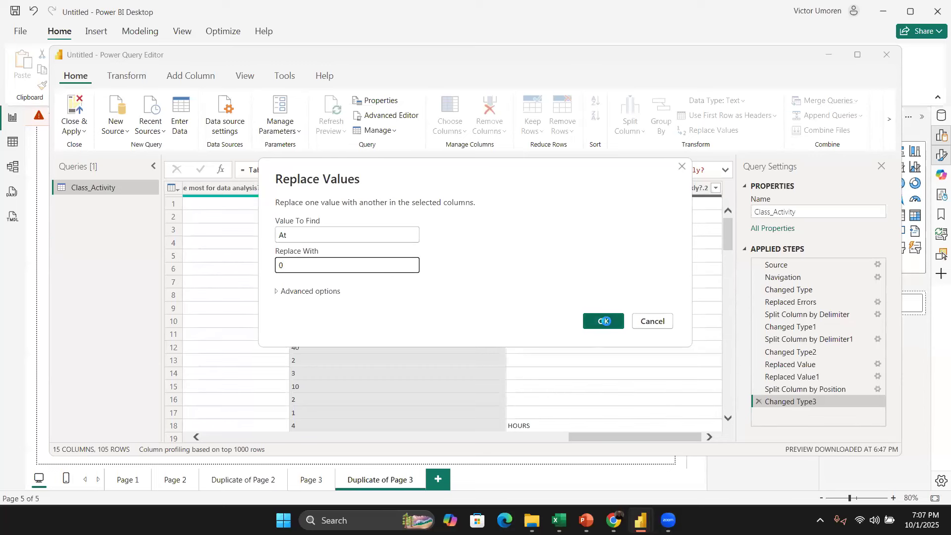
pyautogui.click(604, 321)
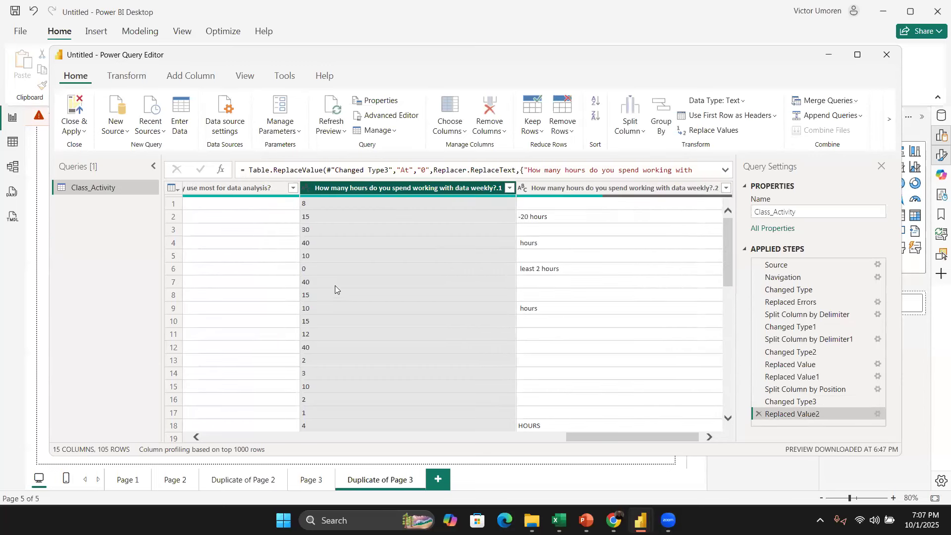
# Step: Replace the - character with nothing in the first split weekly hours column
pyautogui.scroll(-1, 388, 365)
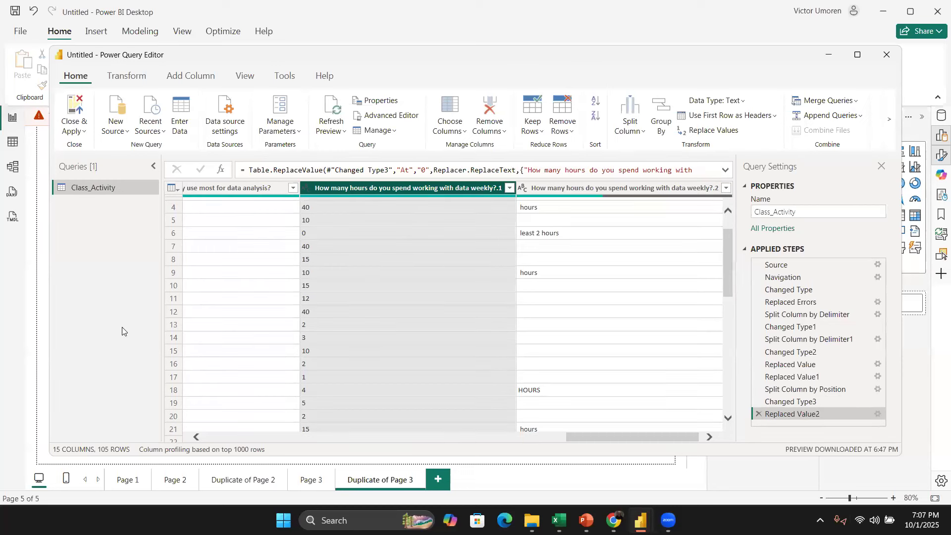
pyautogui.scroll(-5, 393, 387)
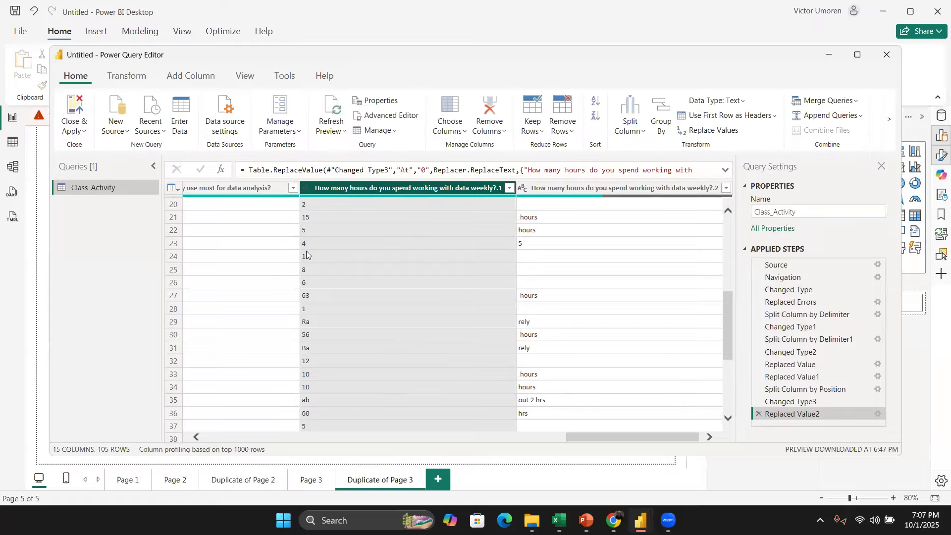
pyautogui.rightClick(369, 188)
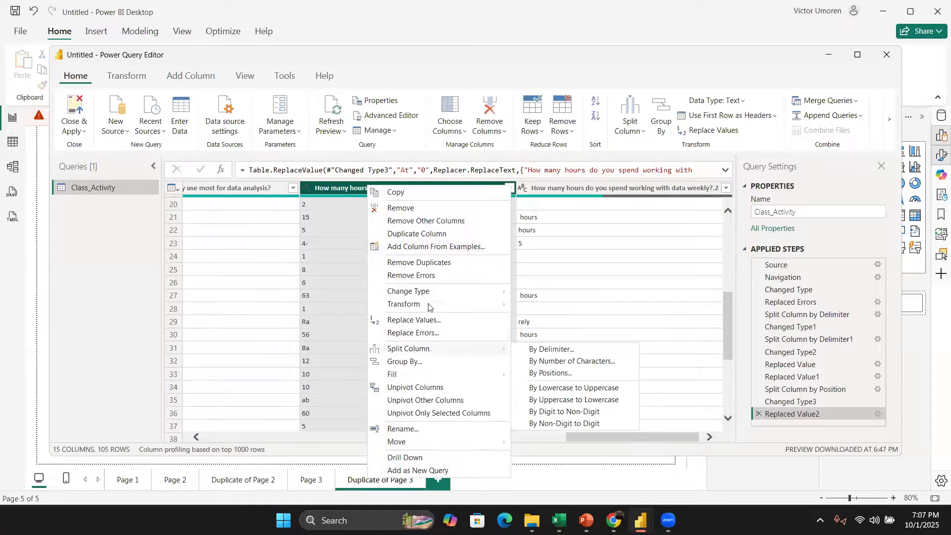
pyautogui.click(427, 318)
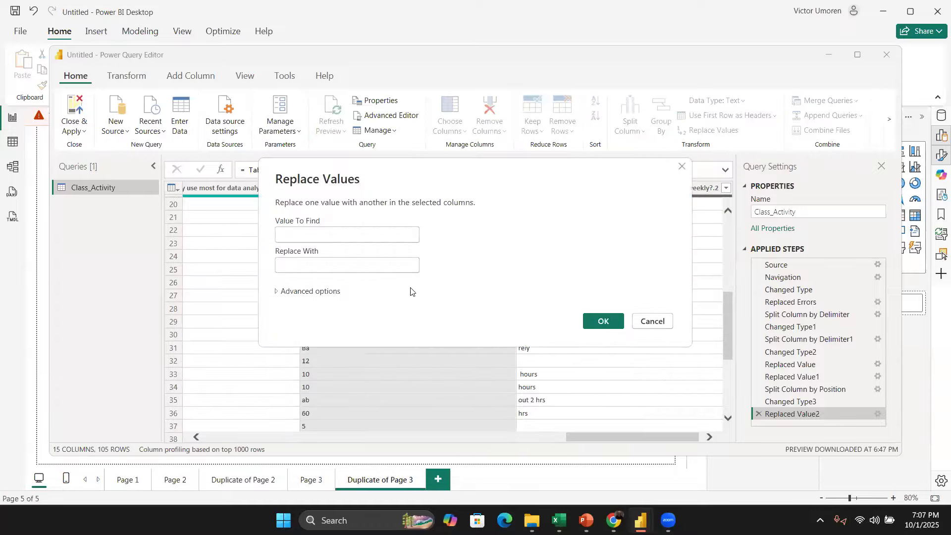
pyautogui.write('-')
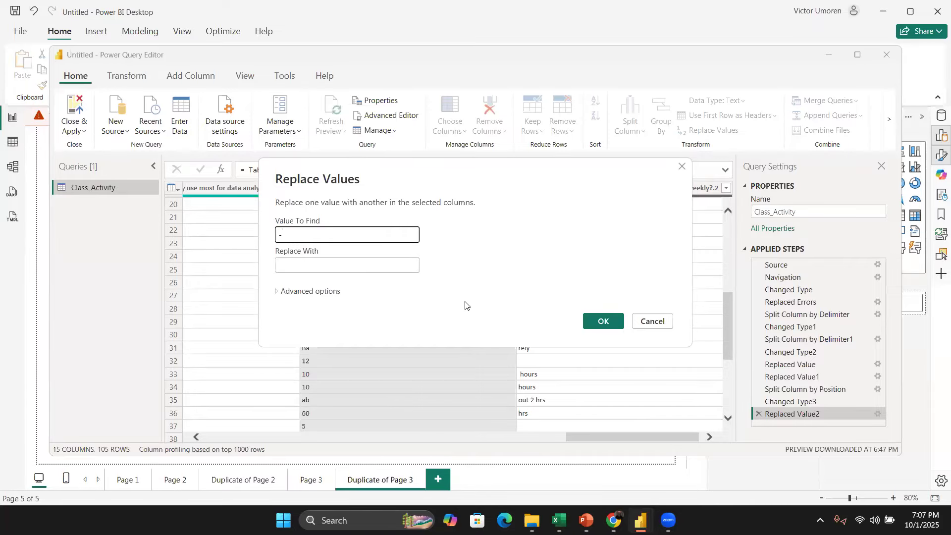
pyautogui.click(601, 322)
# Step: Replace the letter h with nothing in the first split weekly hours column
pyautogui.scroll(-7, 397, 380)
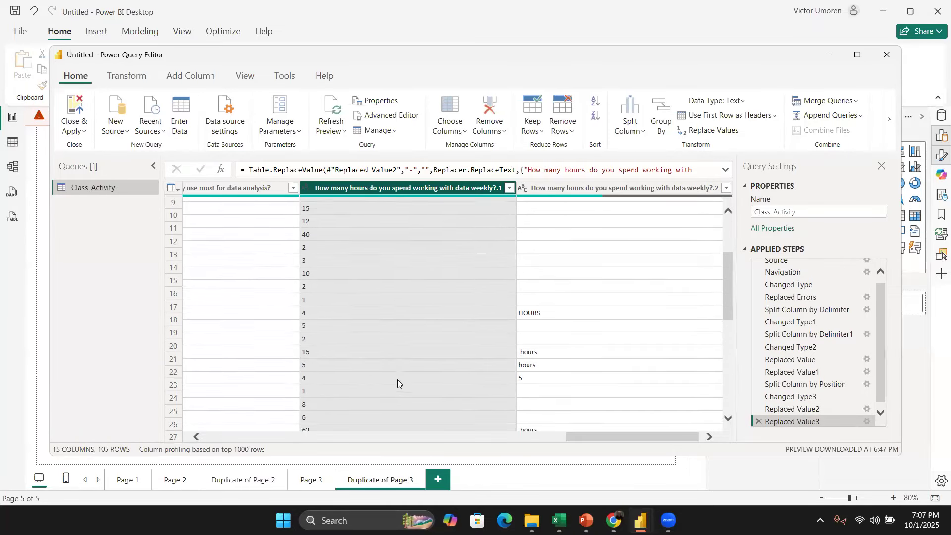
pyautogui.scroll(-10, 393, 388)
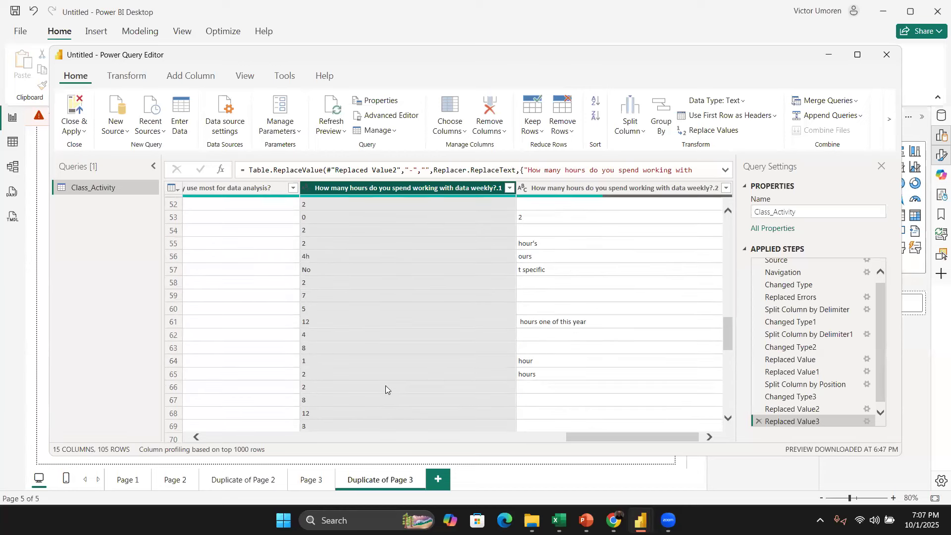
pyautogui.scroll(3, 331, 323)
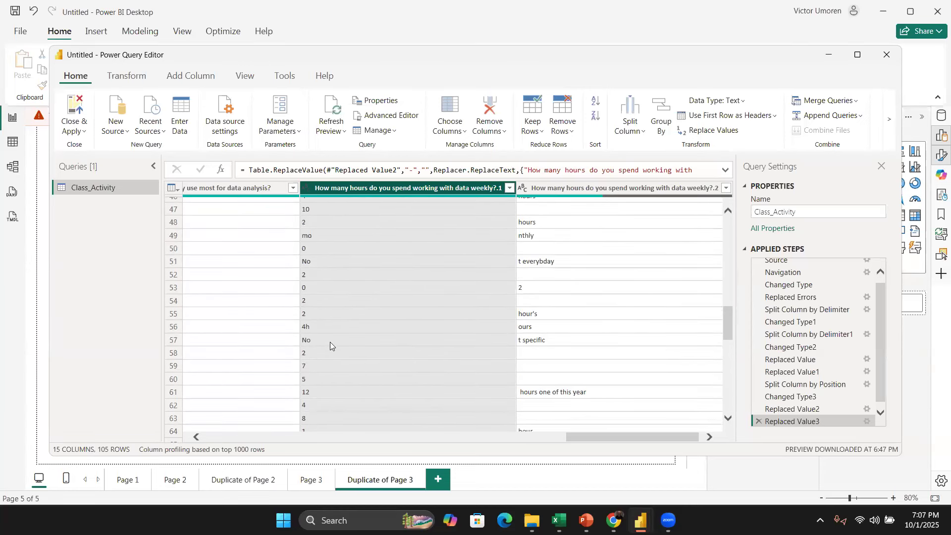
pyautogui.rightClick(373, 188)
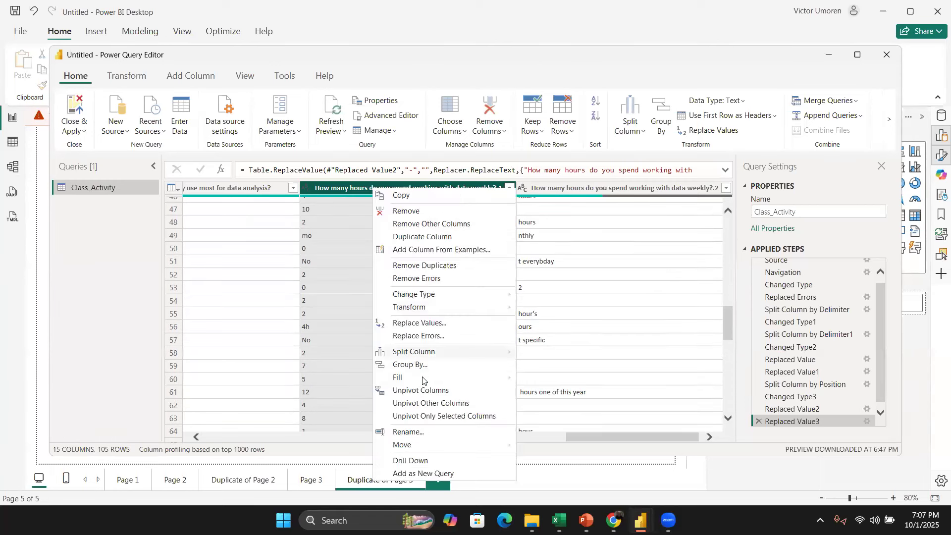
pyautogui.click(436, 325)
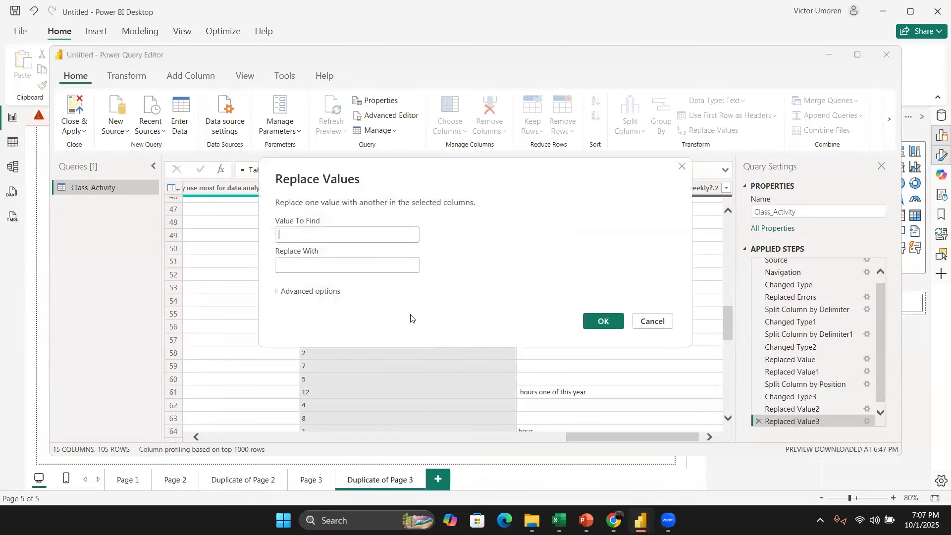
pyautogui.write('-')
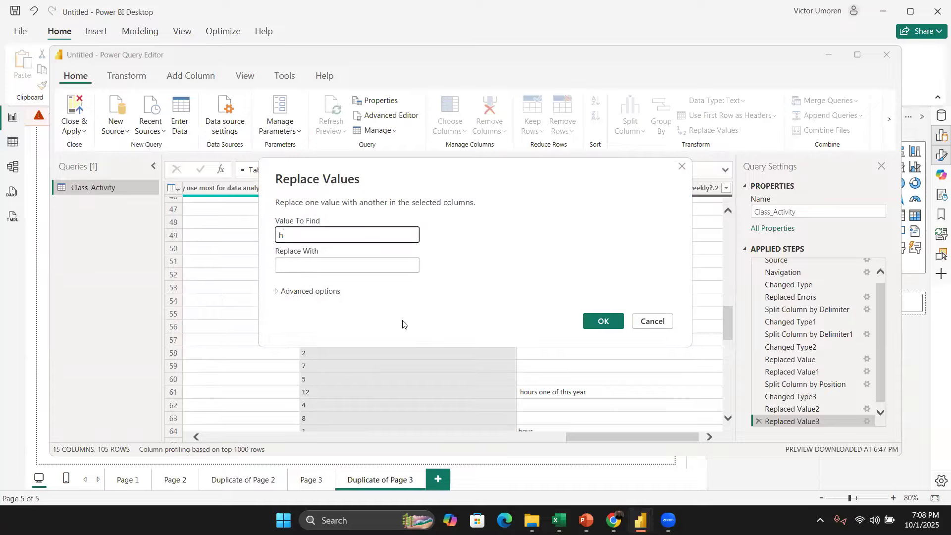
pyautogui.click(595, 321)
# Step: Replace the value Ra with 0 in the first split weekly hours column
pyautogui.scroll(-3, 433, 334)
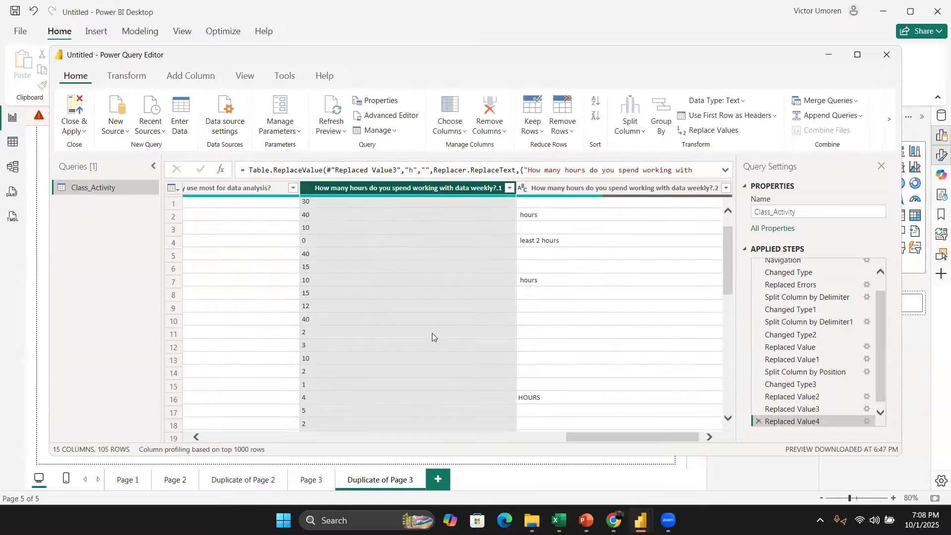
pyautogui.scroll(-3, 433, 345)
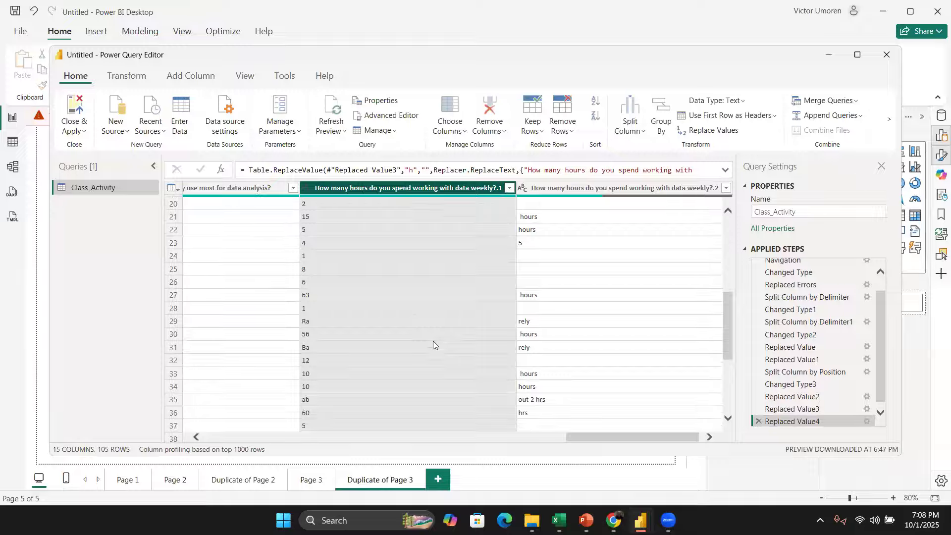
pyautogui.rightClick(397, 196)
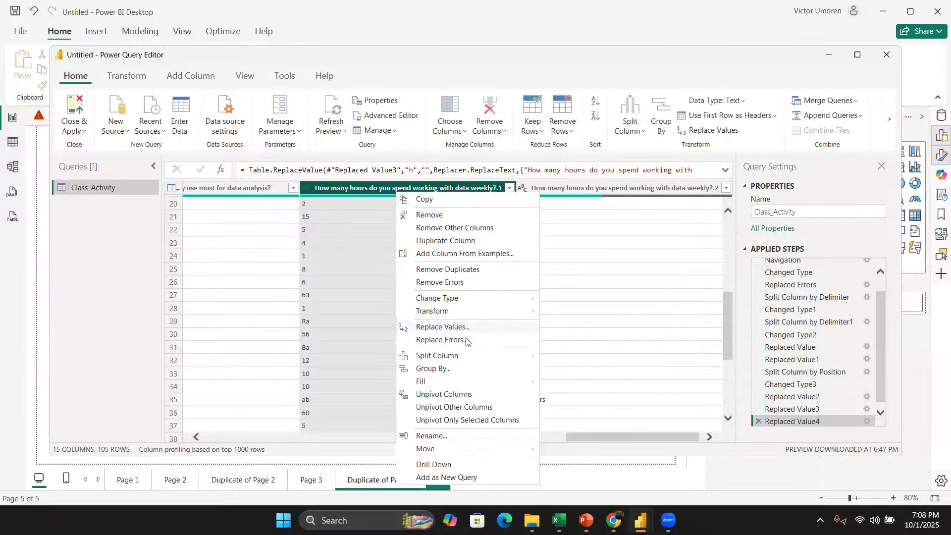
pyautogui.click(466, 326)
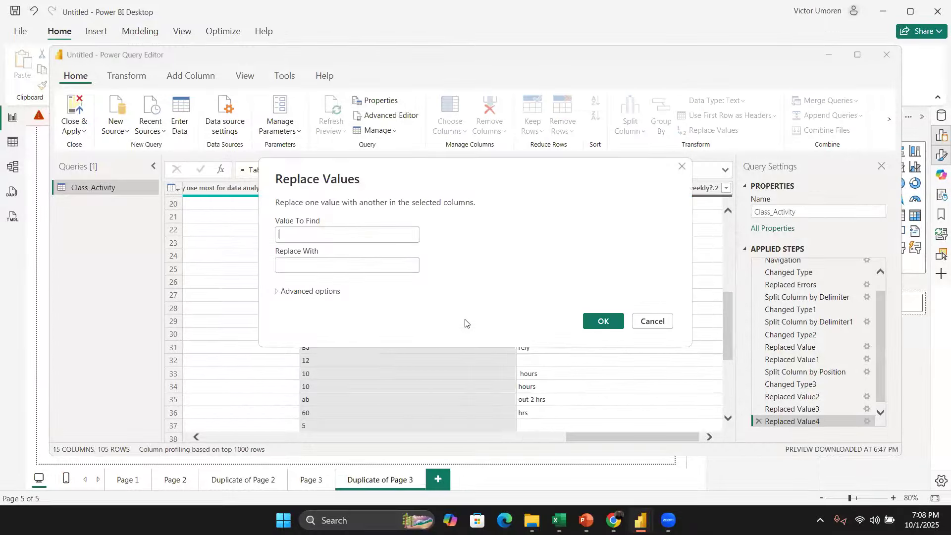
pyautogui.write('Ra')
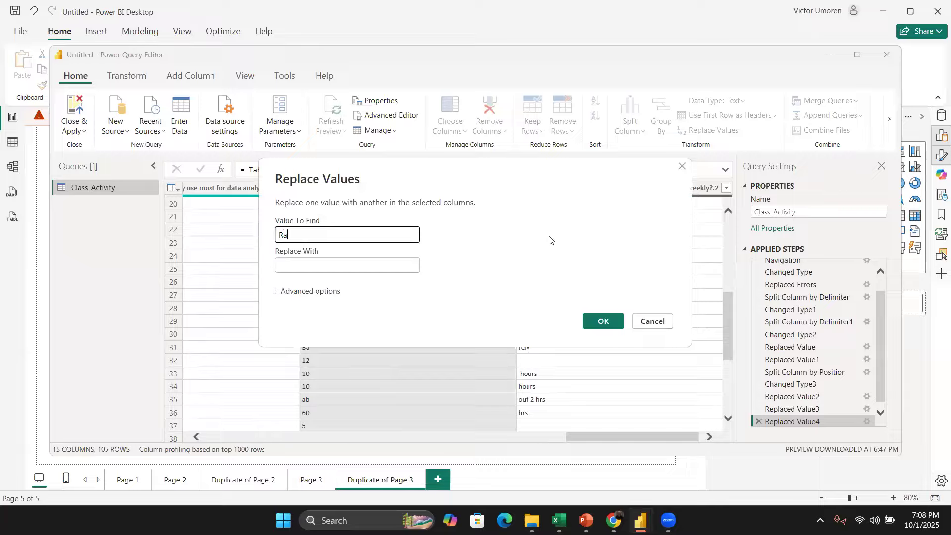
pyautogui.click(410, 264)
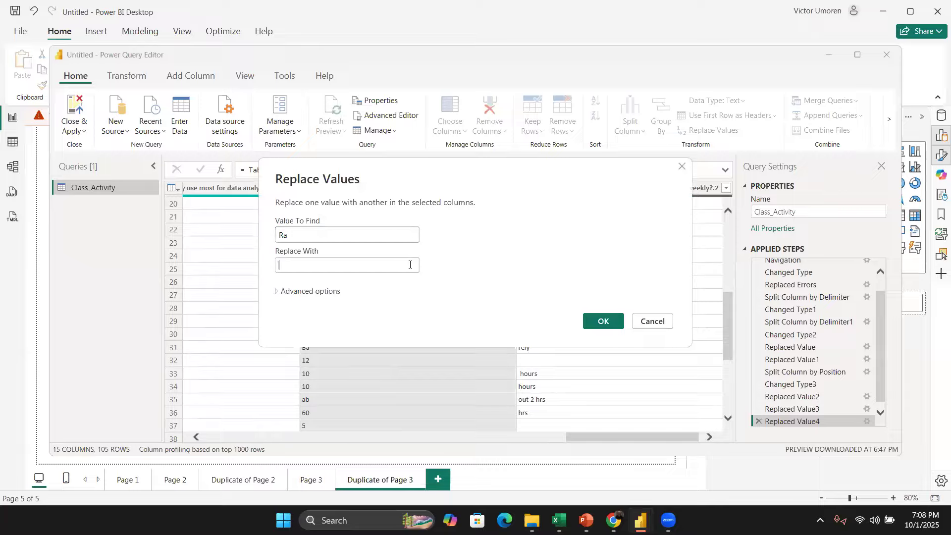
pyautogui.click(601, 321)
# Step: Scroll through the first split weekly hours column to review the remaining values
pyautogui.scroll(-3, 495, 333)
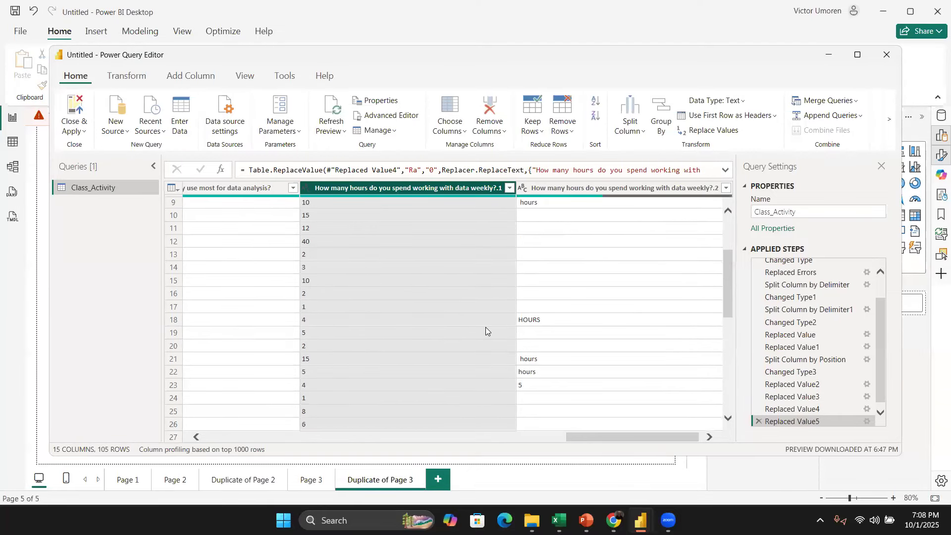
pyautogui.scroll(-9, 485, 327)
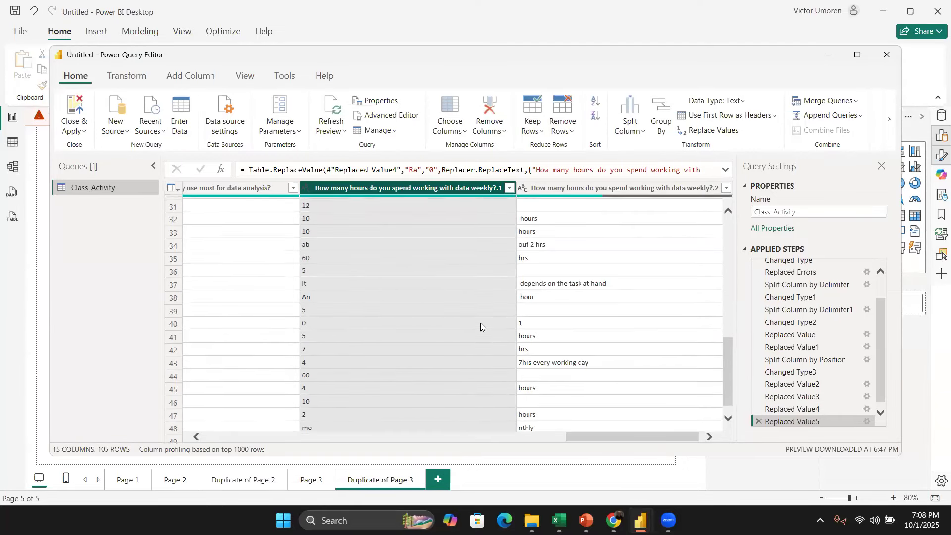
pyautogui.scroll(12, 481, 323)
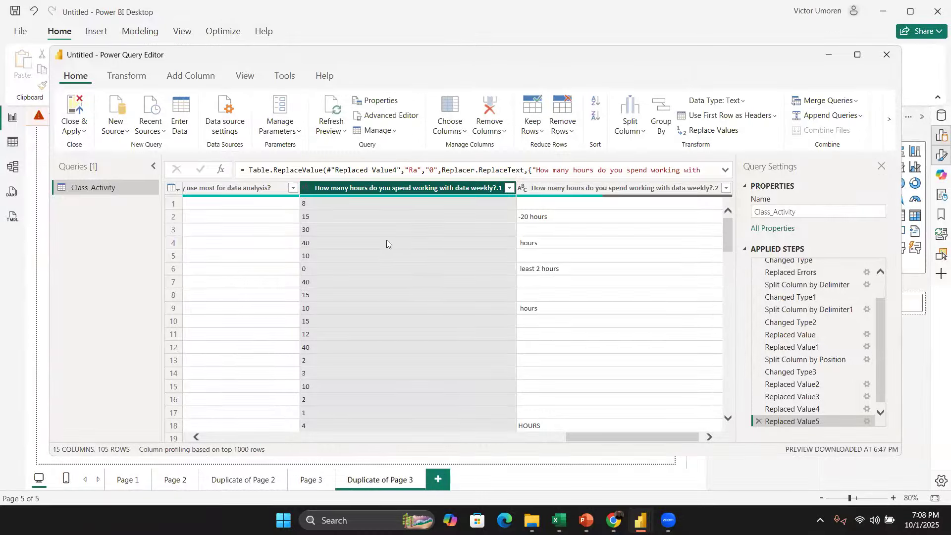
pyautogui.scroll(-13, 409, 352)
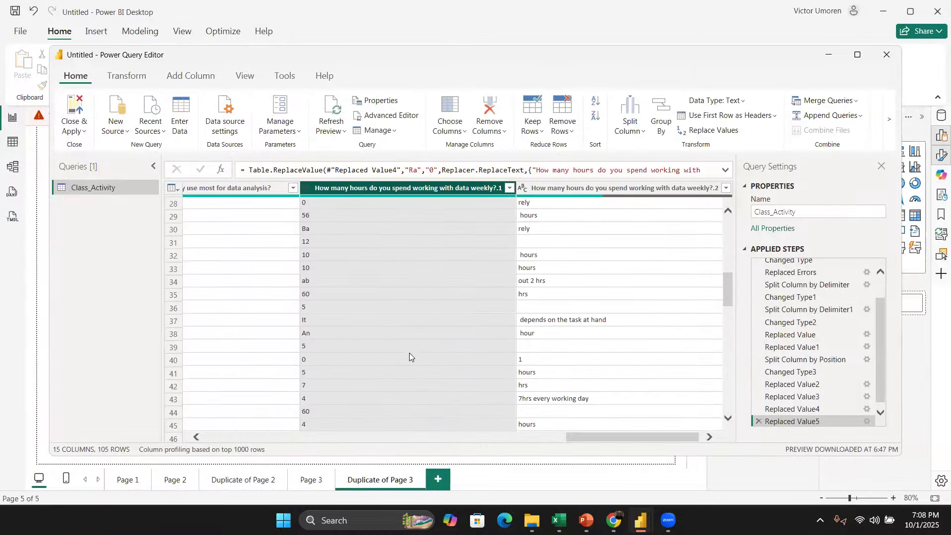
pyautogui.scroll(12, 407, 353)
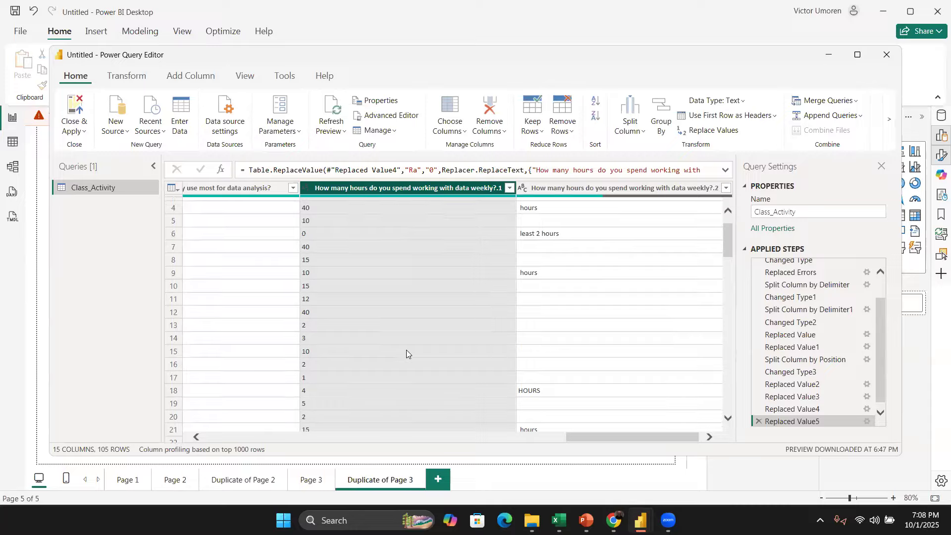
pyautogui.scroll(1, 403, 333)
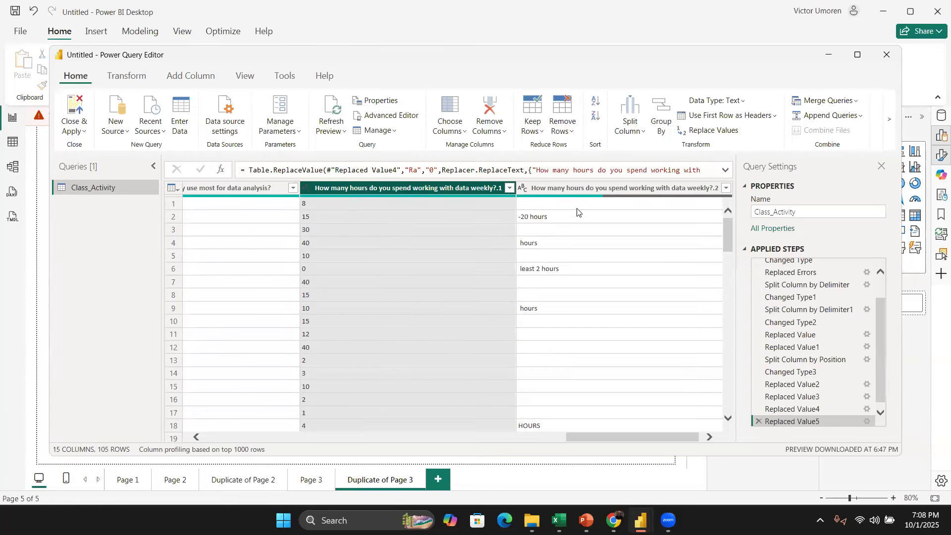
# Step: Remove the second split weekly hours column
pyautogui.click(606, 192)
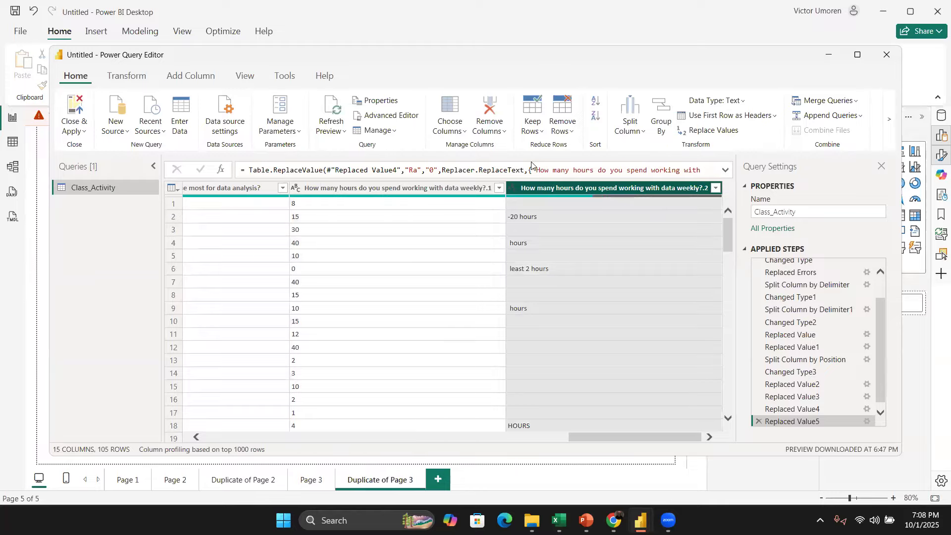
pyautogui.click(487, 104)
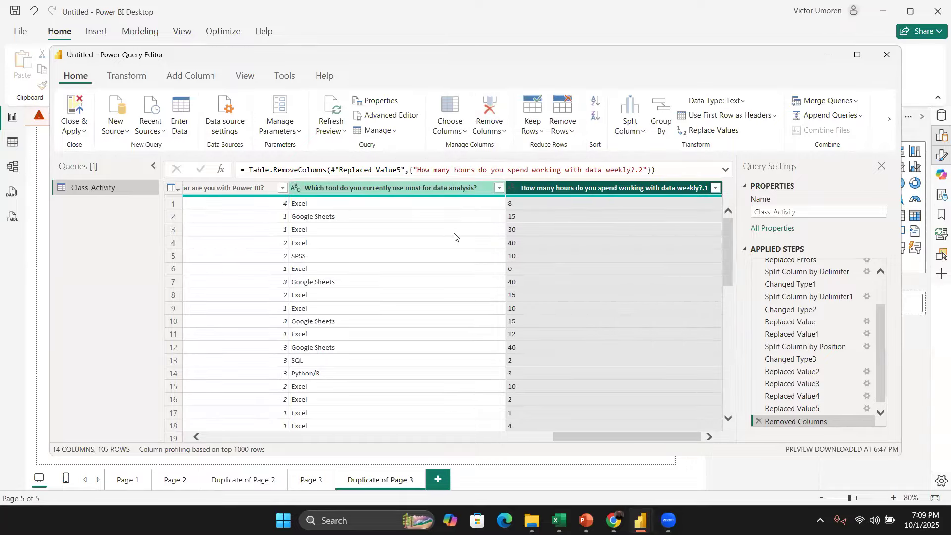
# Step: Replace null with nothing in the Residence city/country.1.2 column
pyautogui.hscroll(-5, 455, 258)
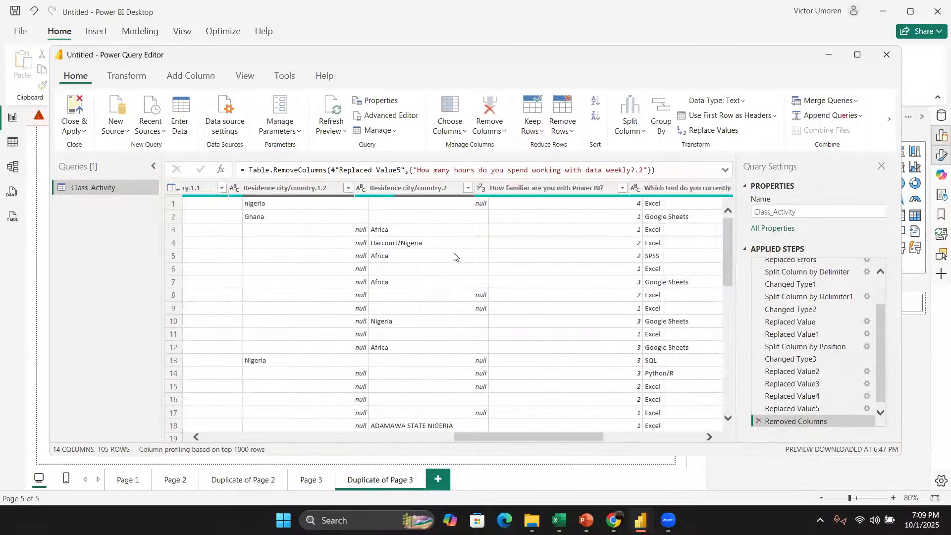
pyautogui.hscroll(-3, 457, 257)
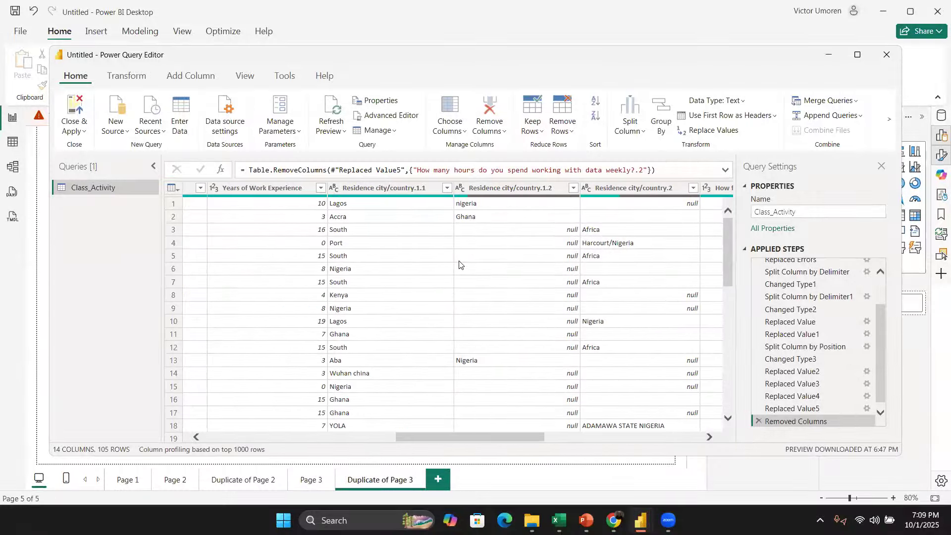
pyautogui.hscroll(-2, 459, 264)
pyautogui.hscroll(2, 579, 261)
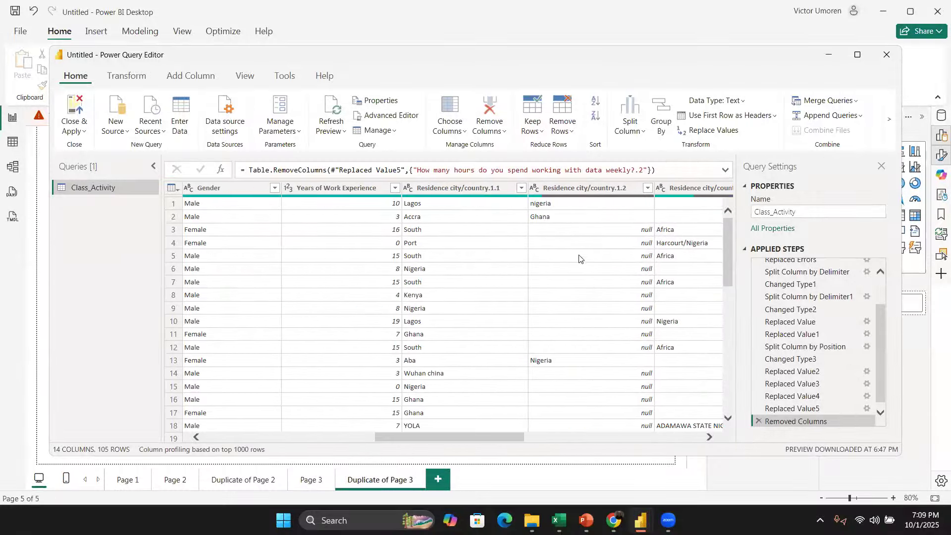
pyautogui.hscroll(3, 586, 264)
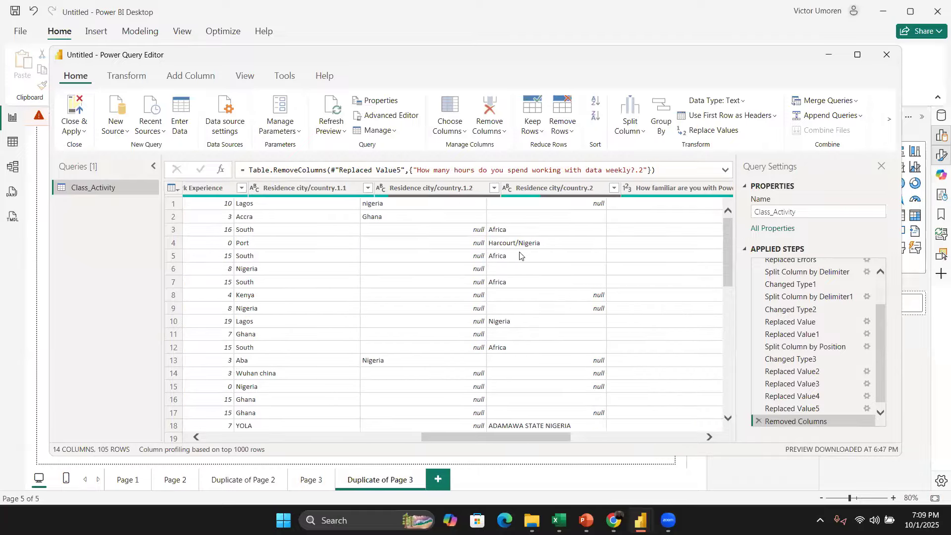
pyautogui.click(450, 190)
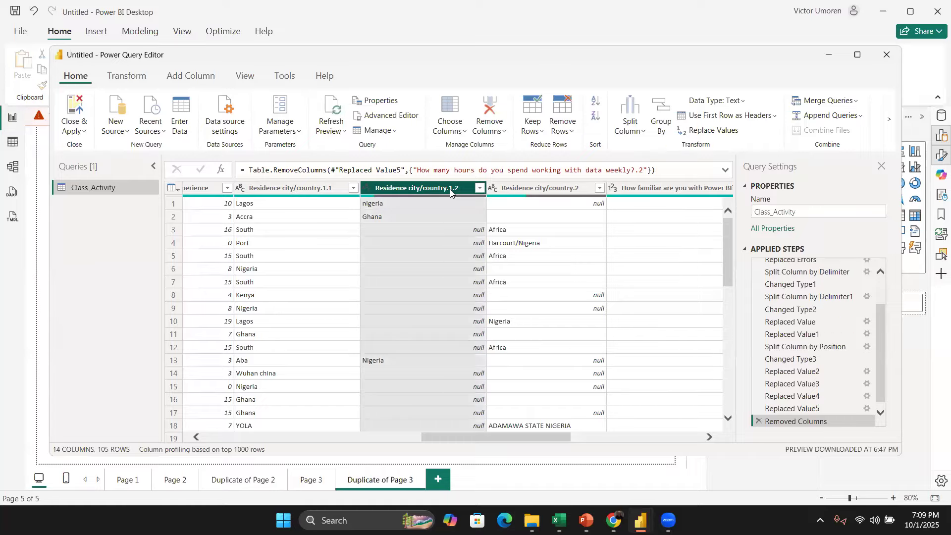
pyautogui.rightClick(450, 190)
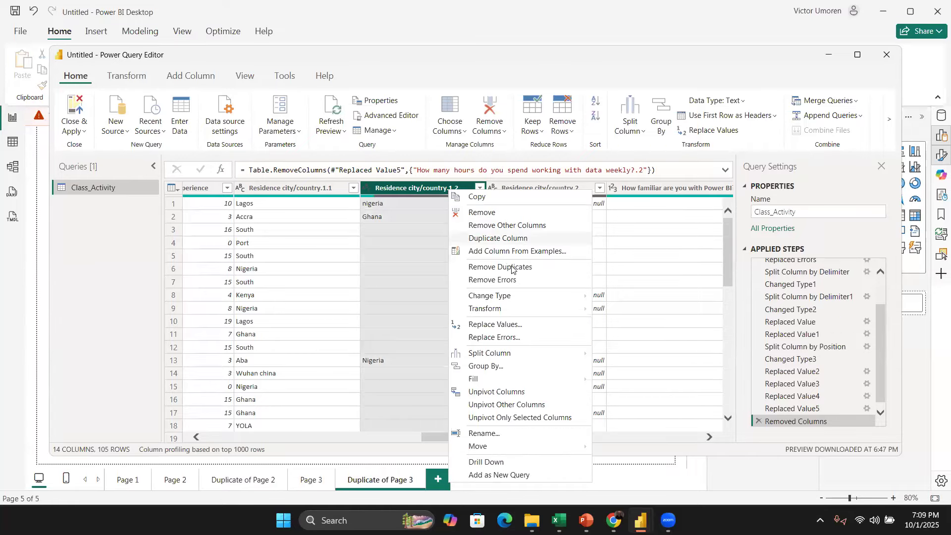
pyautogui.click(524, 326)
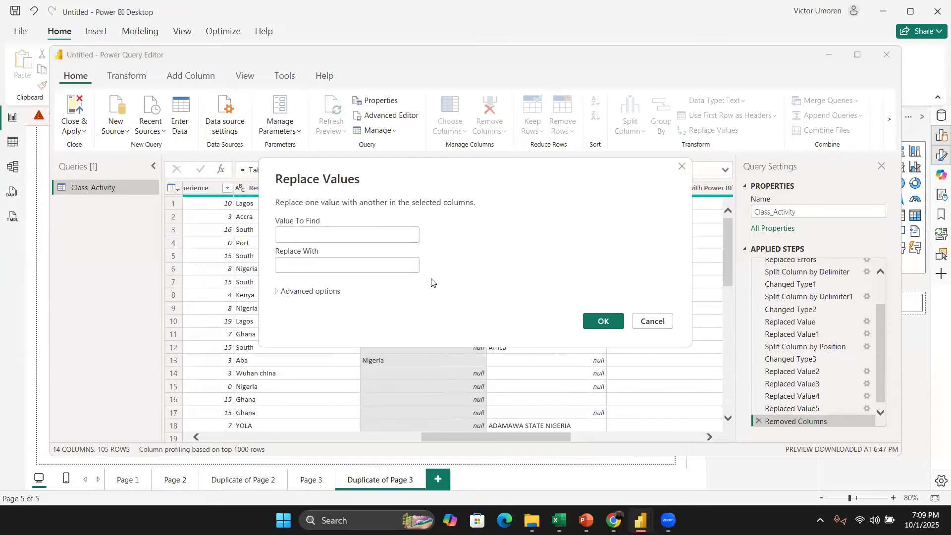
pyautogui.write('nu')
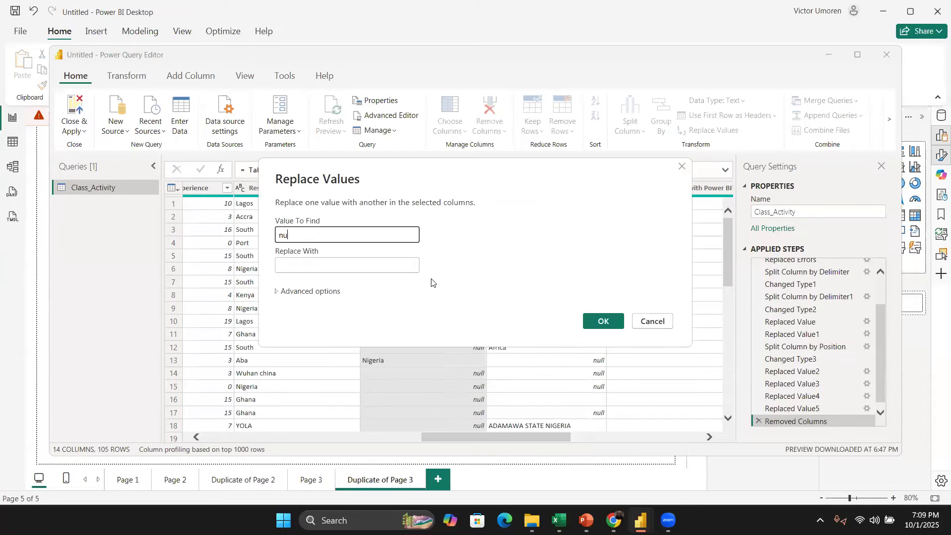
pyautogui.click(591, 327)
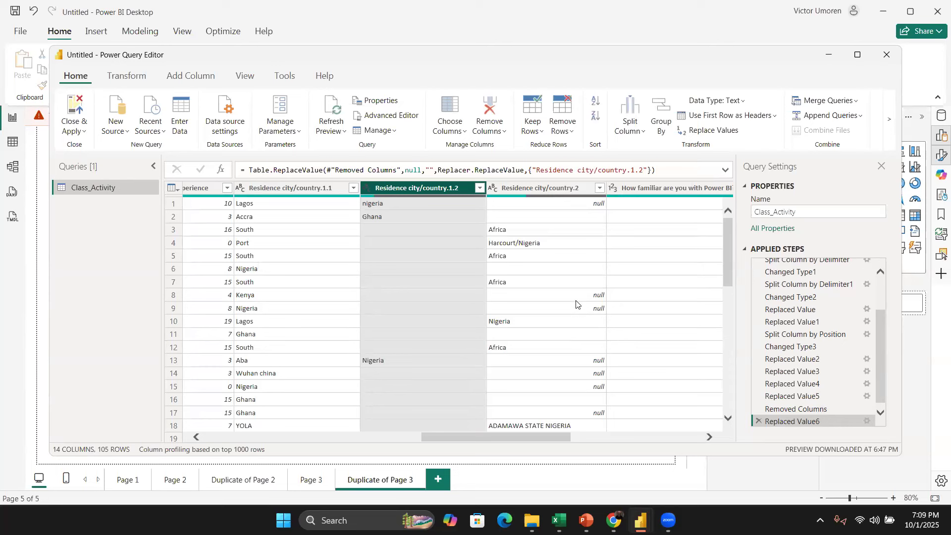
# Step: Remove duplicate rows based on the Residence city/country.2 column
pyautogui.click(563, 190)
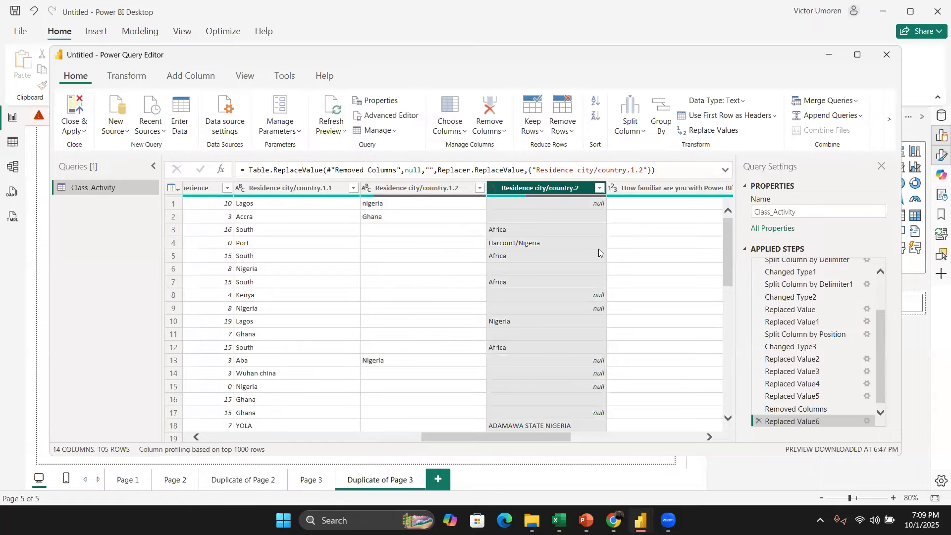
pyautogui.rightClick(562, 188)
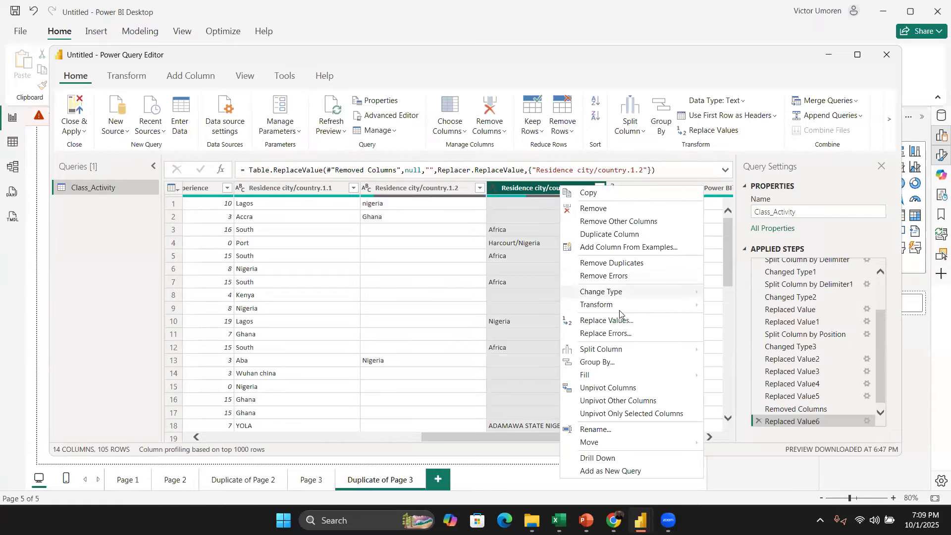
pyautogui.click(622, 264)
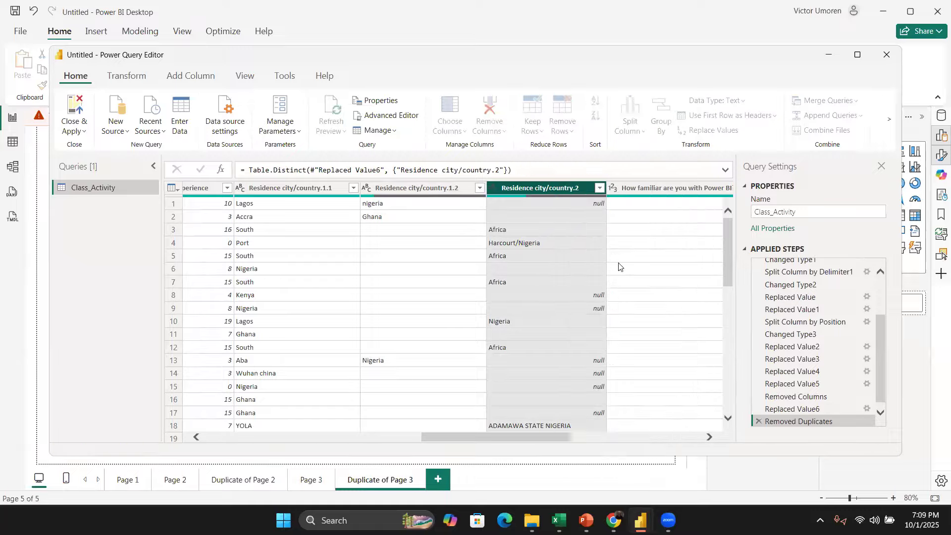
# Step: Delete the Removed Duplicates applied step
pyautogui.rightClick(554, 189)
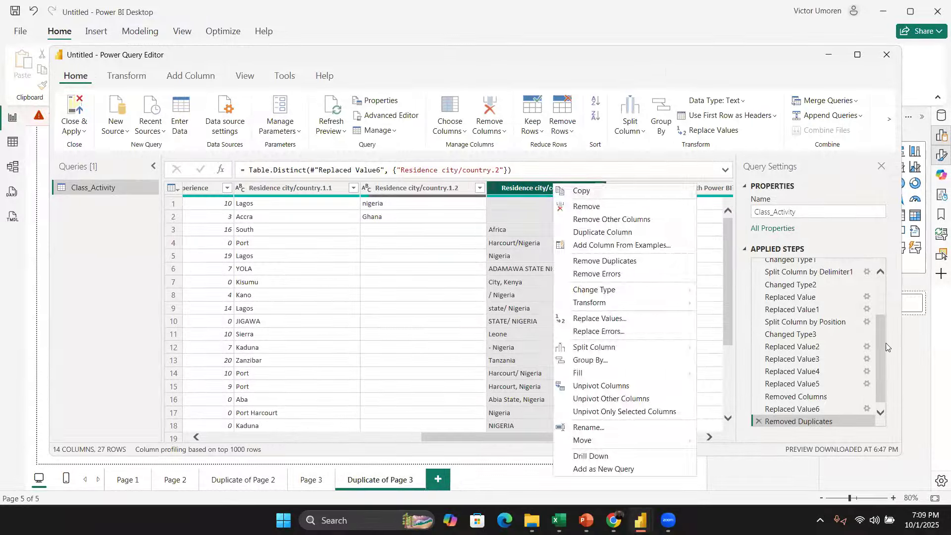
pyautogui.click(851, 310)
pyautogui.scroll(-1, 837, 407)
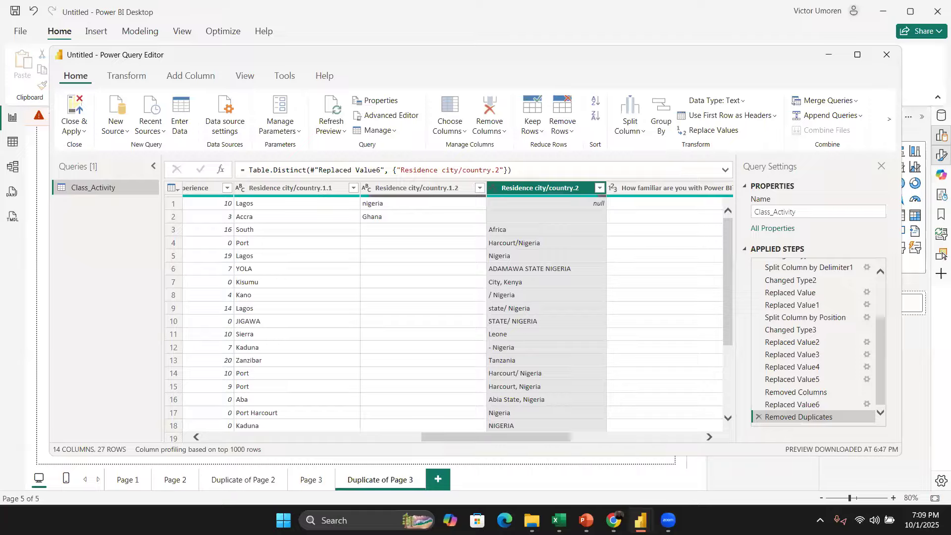
pyautogui.click(758, 417)
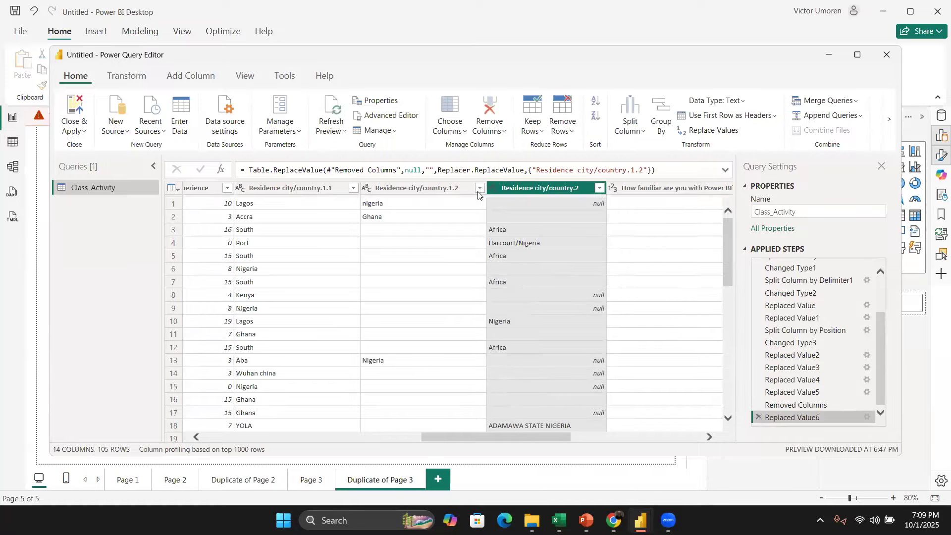
# Step: Replace null with nothing in the Residence city/country.2 column
pyautogui.rightClick(532, 188)
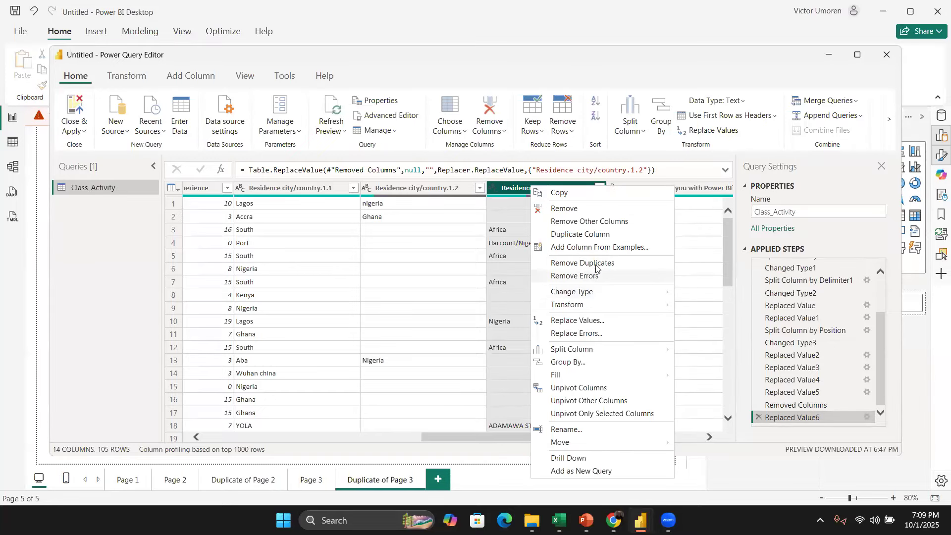
pyautogui.click(599, 320)
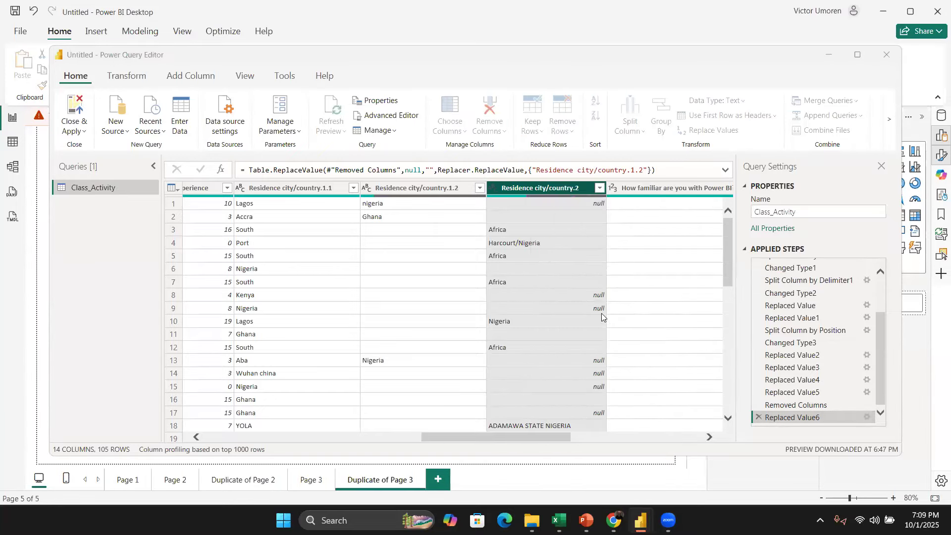
pyautogui.write('null')
pyautogui.click(604, 320)
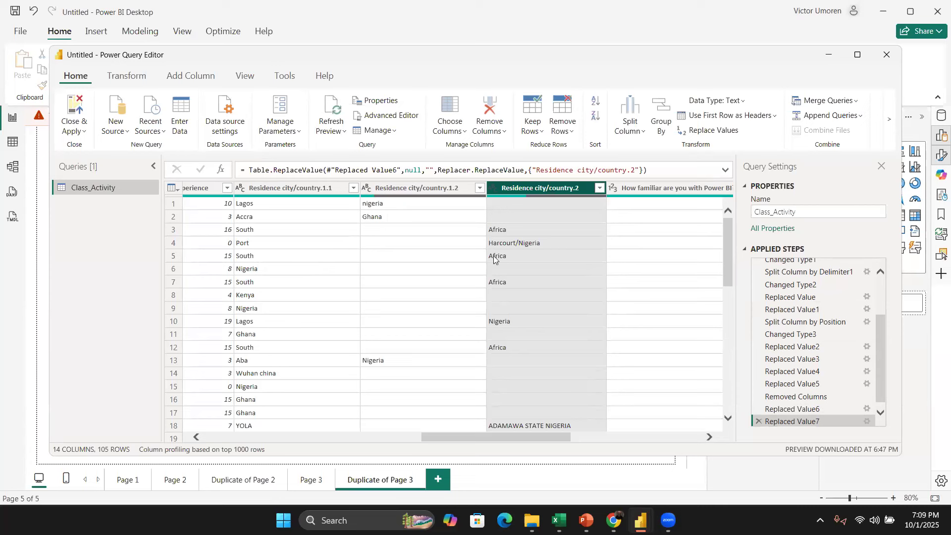
pyautogui.click(312, 192)
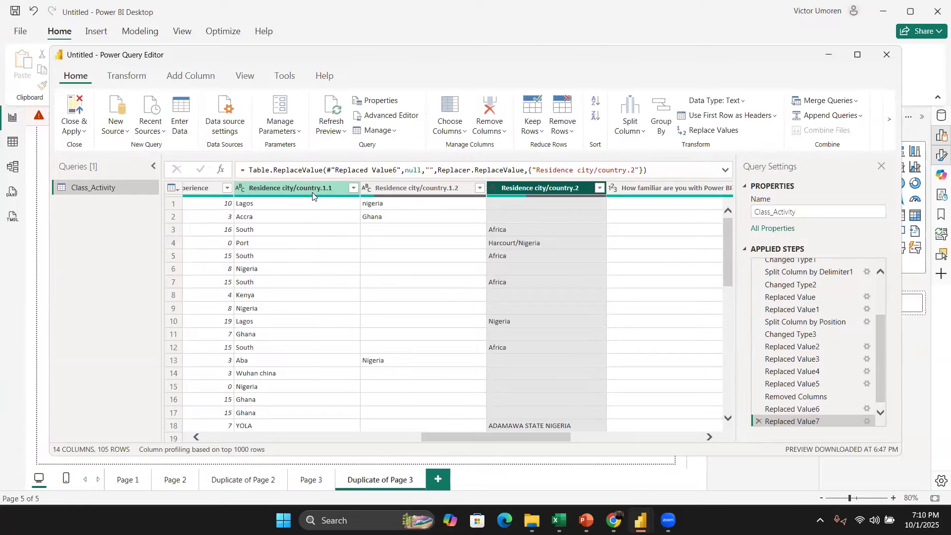
pyautogui.keyDown('shift'); pyautogui.click(533, 189); pyautogui.keyUp('shift')
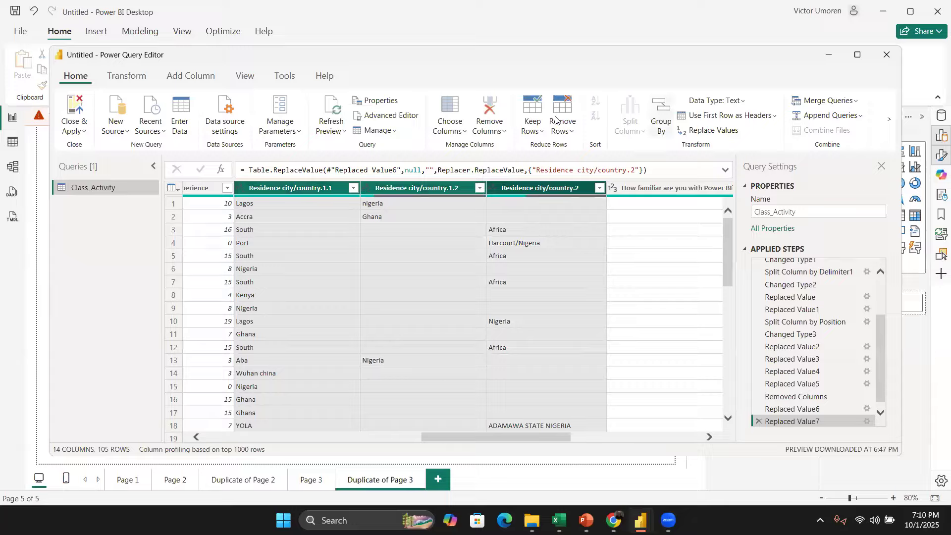
pyautogui.click(856, 102)
pyautogui.click(841, 136)
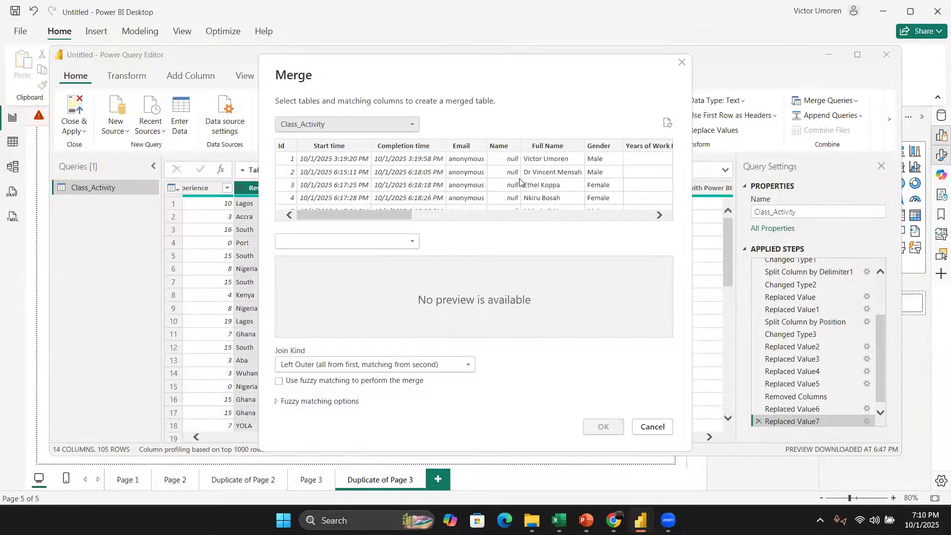
pyautogui.click(530, 216)
pyautogui.click(529, 211)
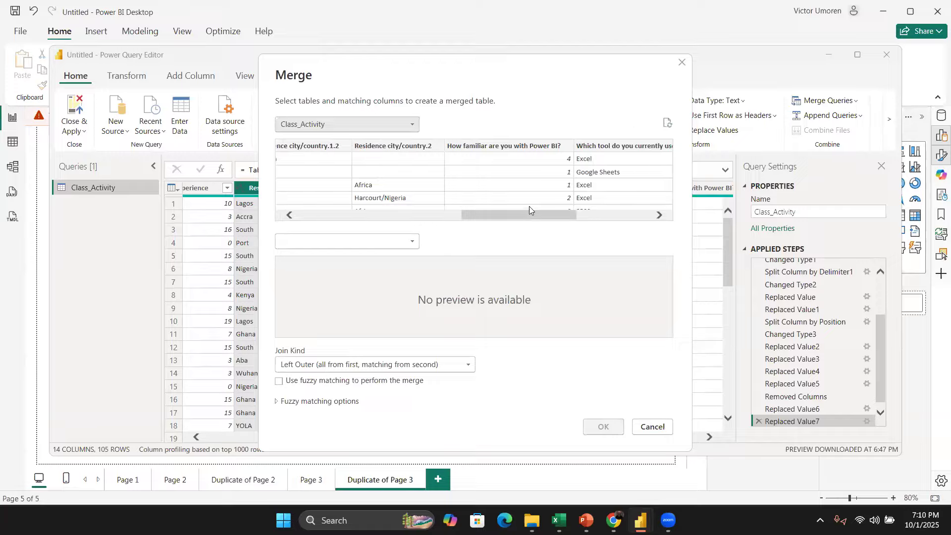
pyautogui.click(682, 63)
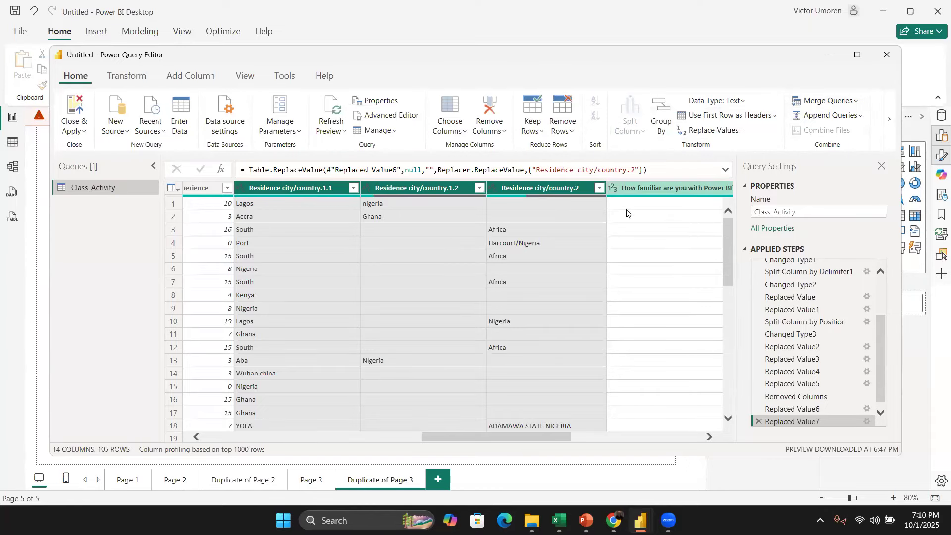
pyautogui.click(668, 214)
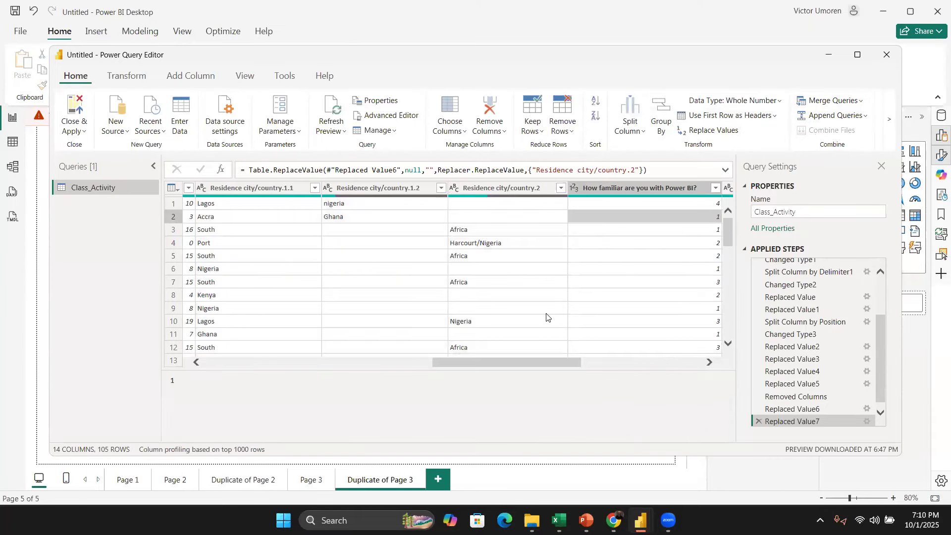
pyautogui.hscroll(-10, 545, 316)
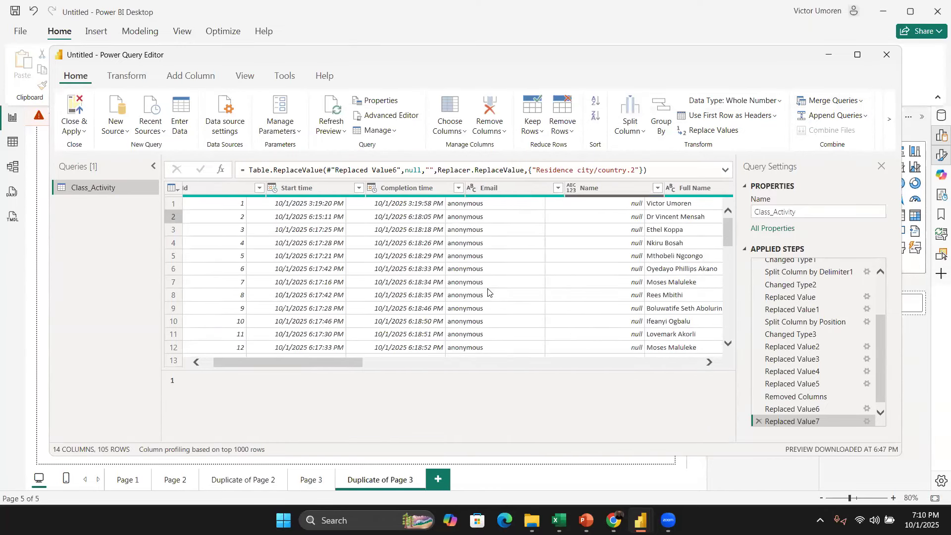
pyautogui.hscroll(3, 495, 257)
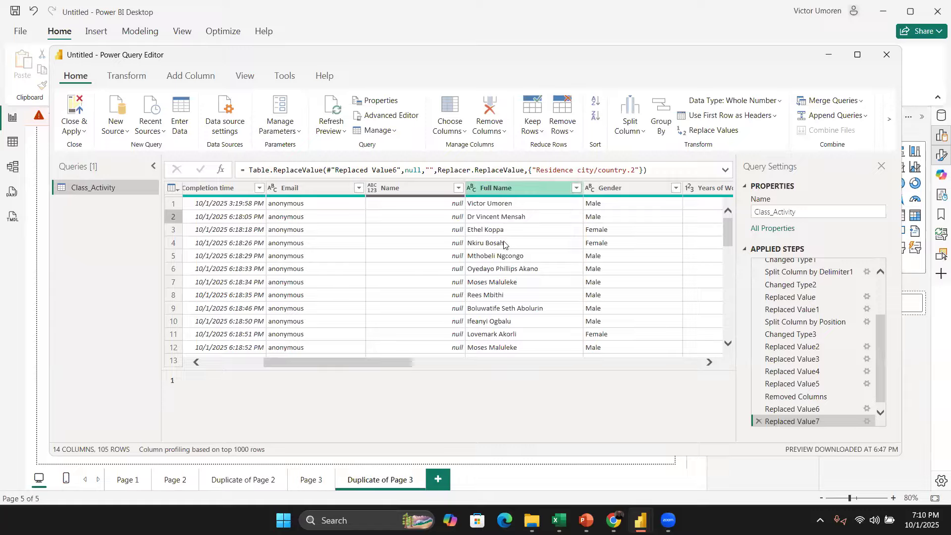
pyautogui.click(506, 188)
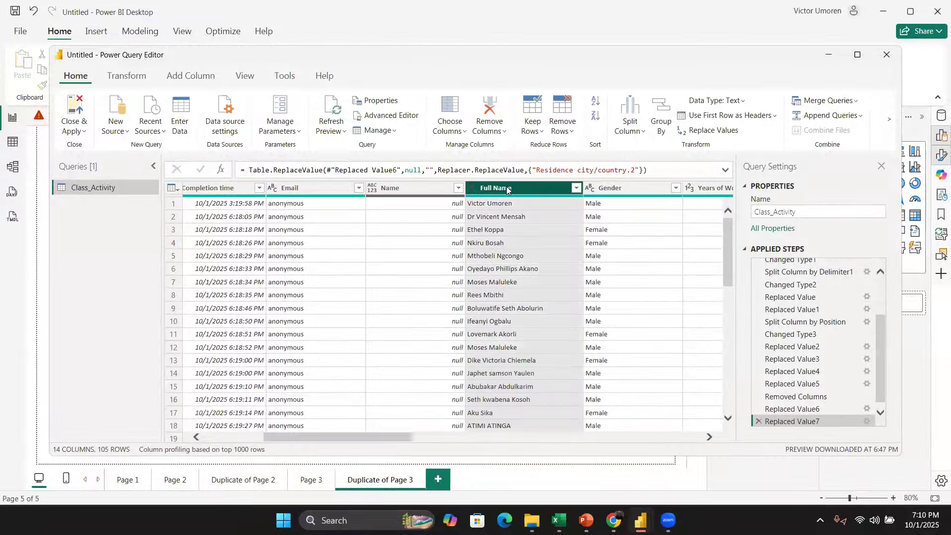
pyautogui.rightClick(506, 189)
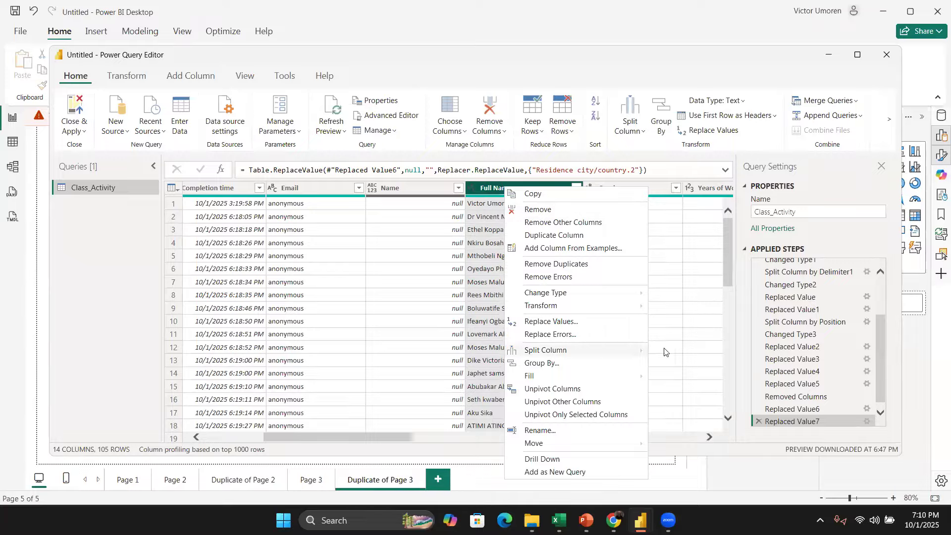
pyautogui.moveTo(642, 350)
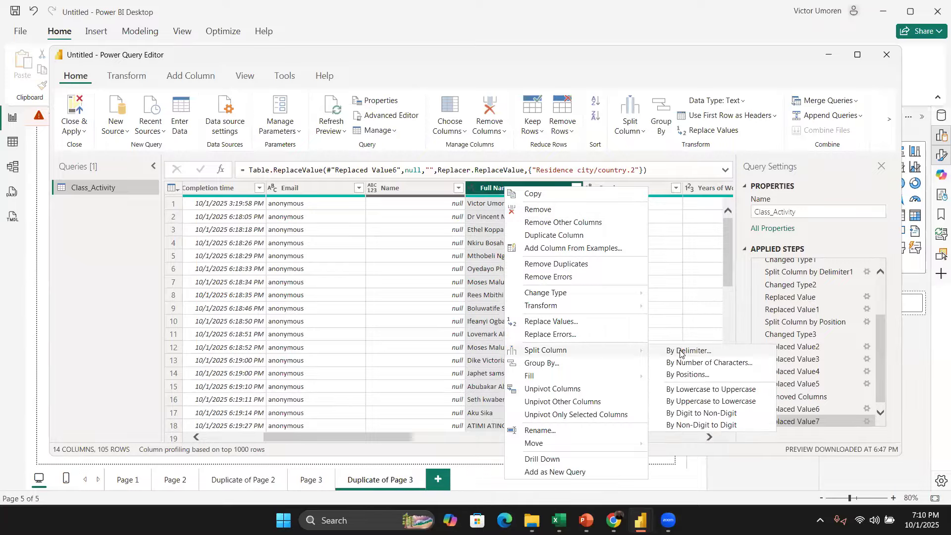
pyautogui.click(500, 296)
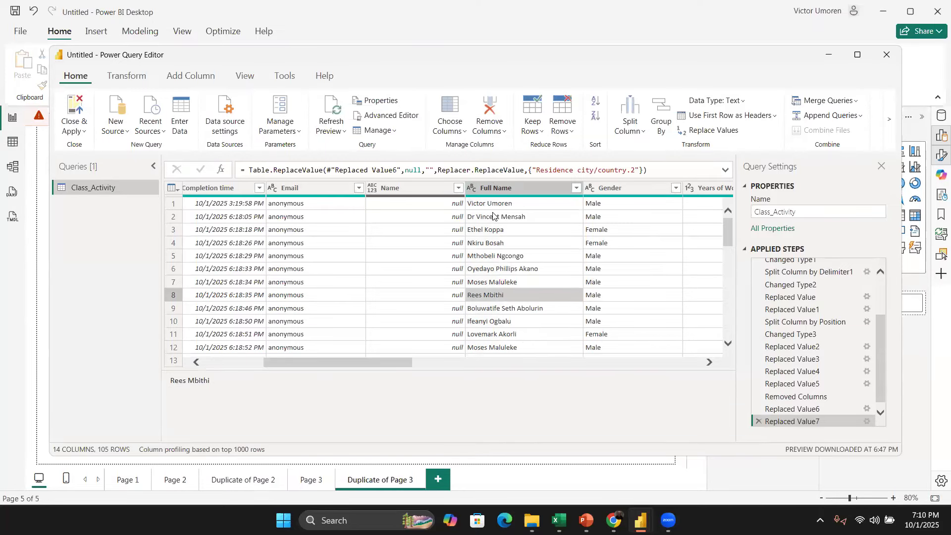
# Step: Split the Full Name column by the space delimiter at the left-most occurrence
pyautogui.click(505, 187)
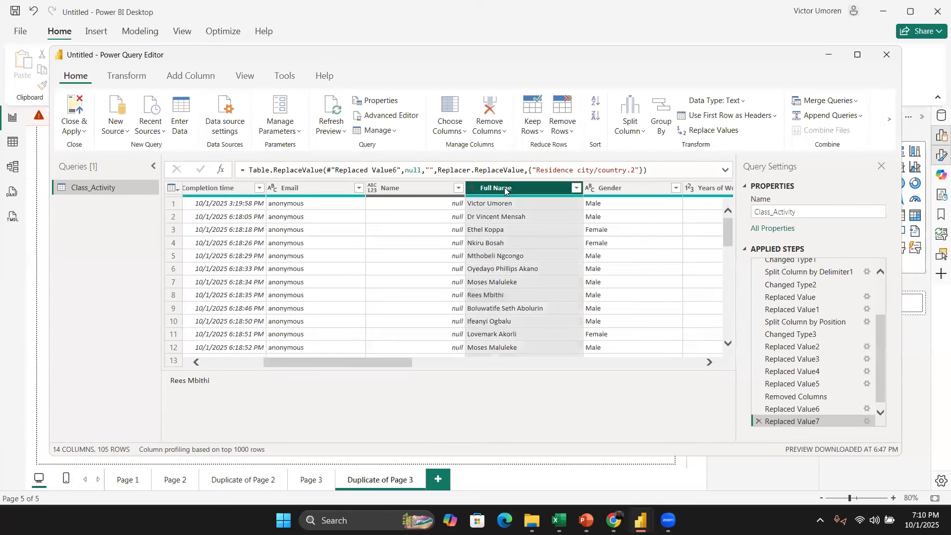
pyautogui.rightClick(505, 188)
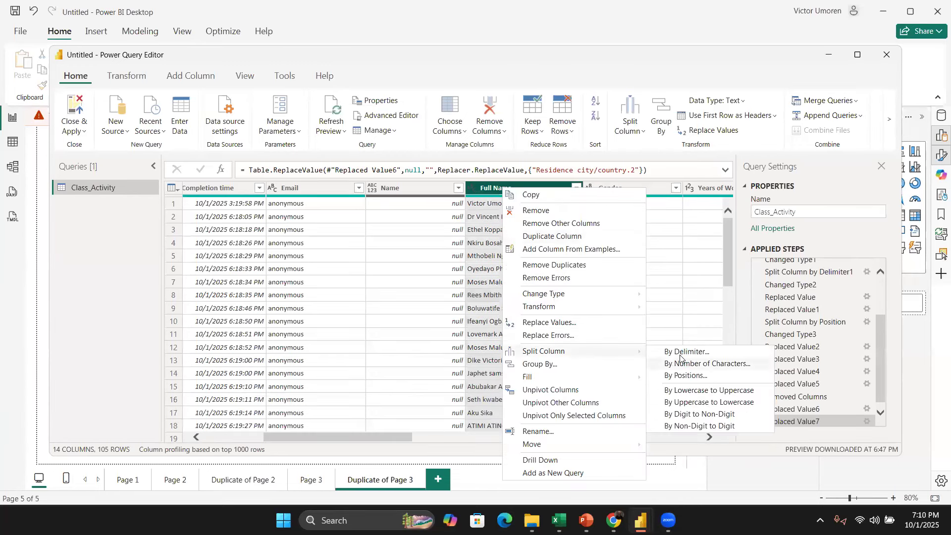
pyautogui.click(654, 352)
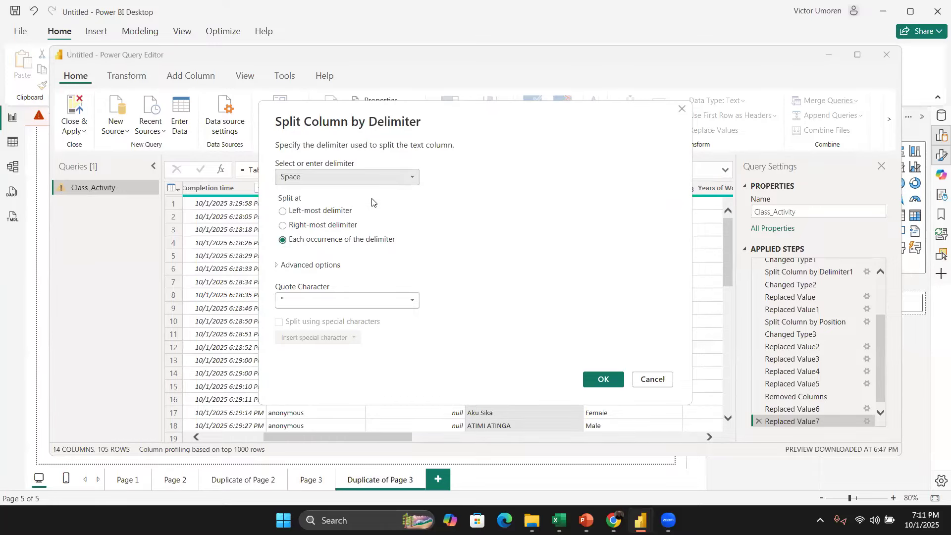
pyautogui.click(336, 210)
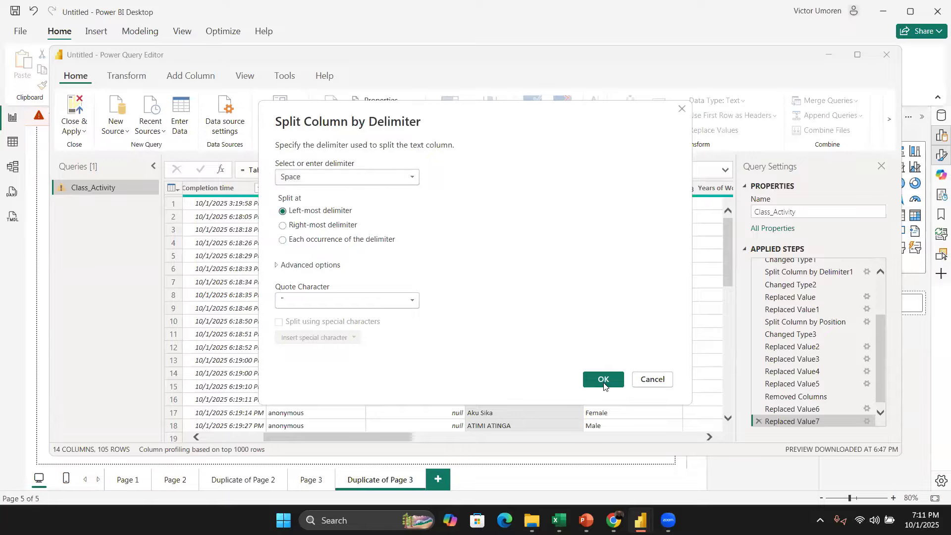
pyautogui.click(604, 379)
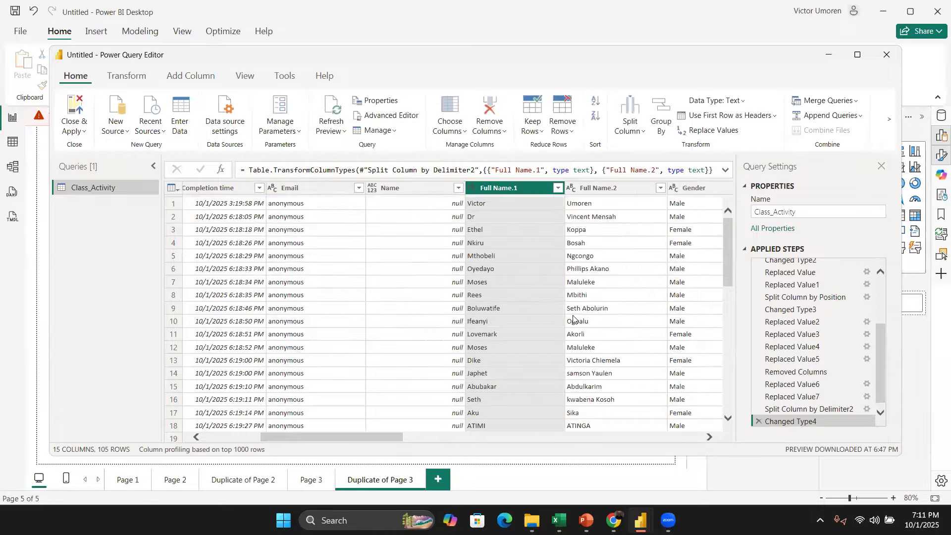
# Step: Scroll through the split name columns to review the first and last name values
pyautogui.hscroll(3, 563, 333)
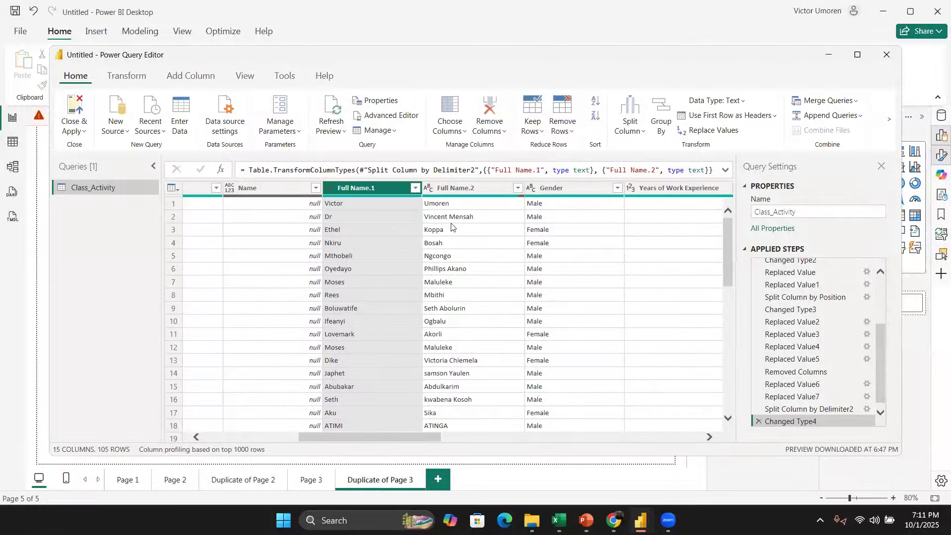
pyautogui.scroll(-2, 418, 346)
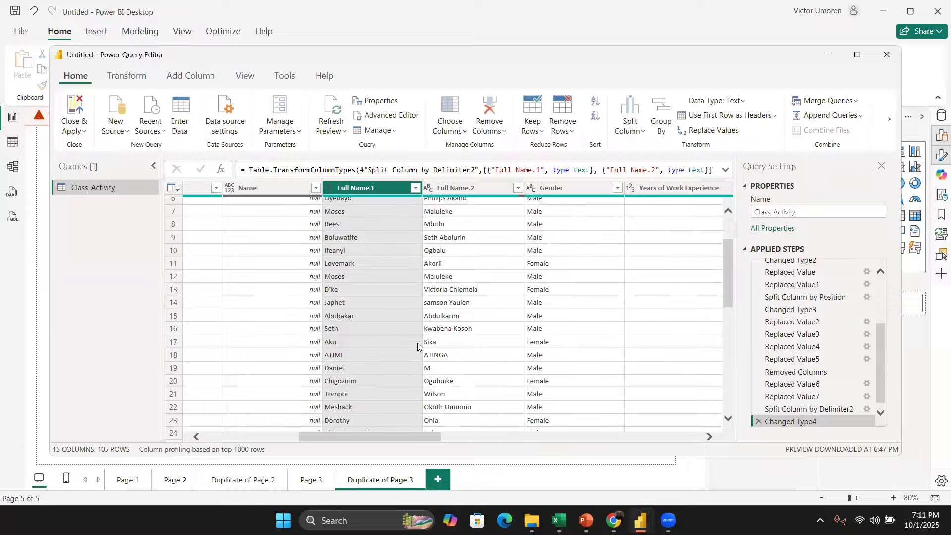
pyautogui.scroll(-10, 394, 319)
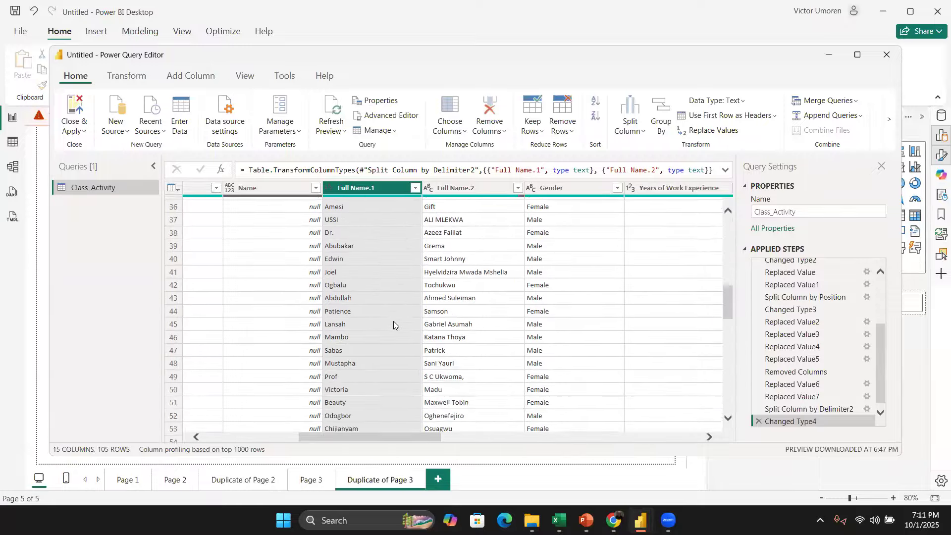
pyautogui.scroll(-9, 396, 326)
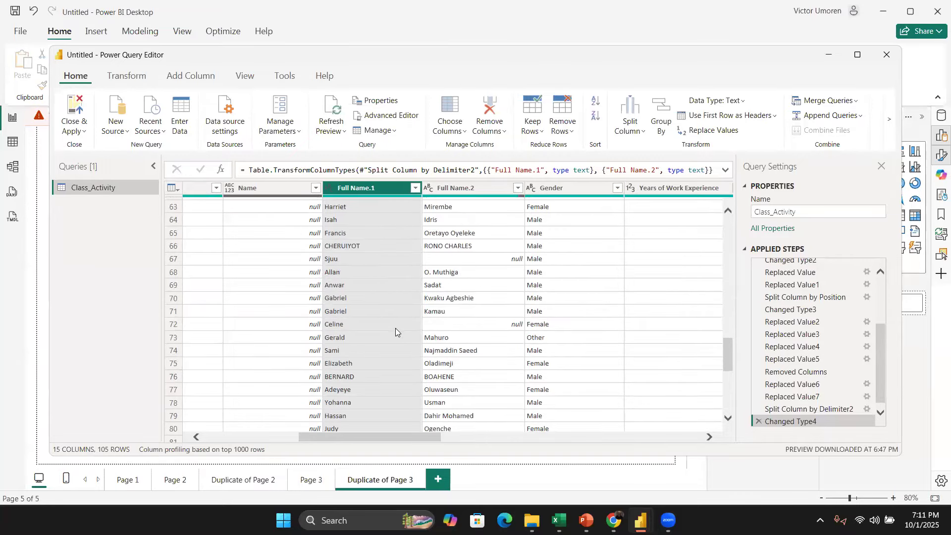
pyautogui.scroll(-8, 396, 332)
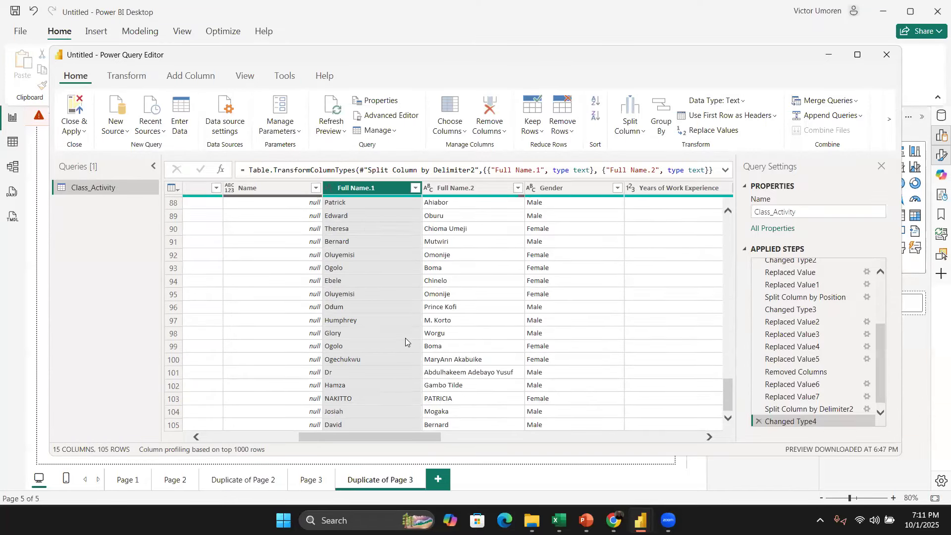
pyautogui.scroll(20, 405, 338)
pyautogui.scroll(5, 406, 343)
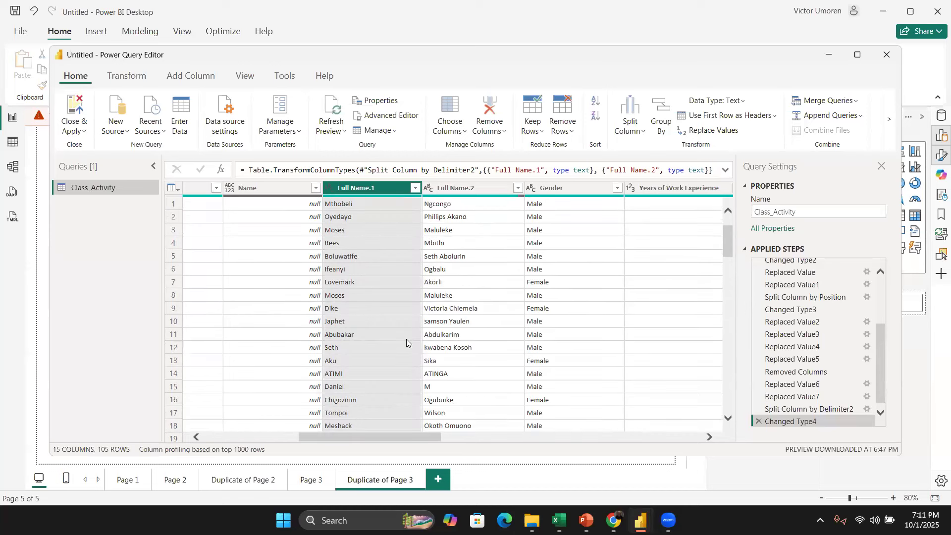
pyautogui.scroll(1, 406, 338)
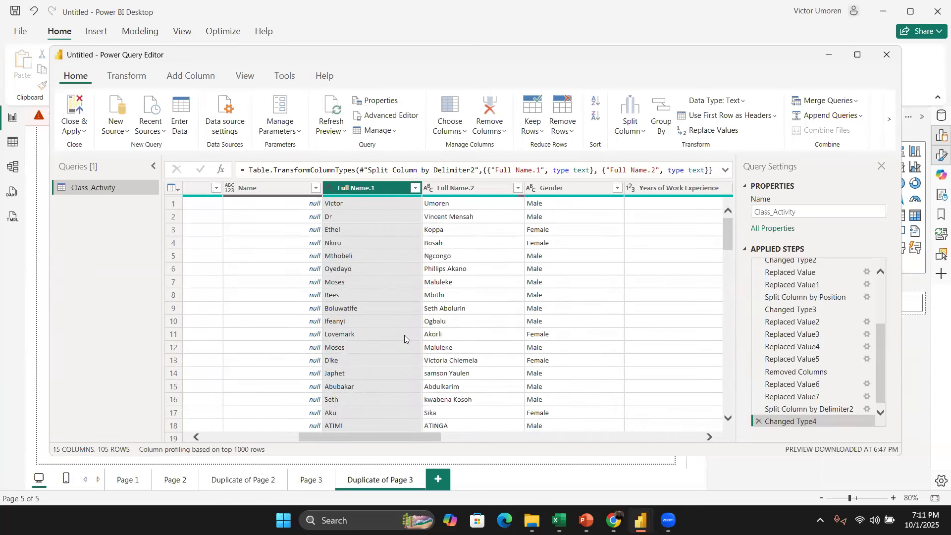
# Step: Rename the split name columns to First Name and Last Name
pyautogui.doubleClick(362, 190)
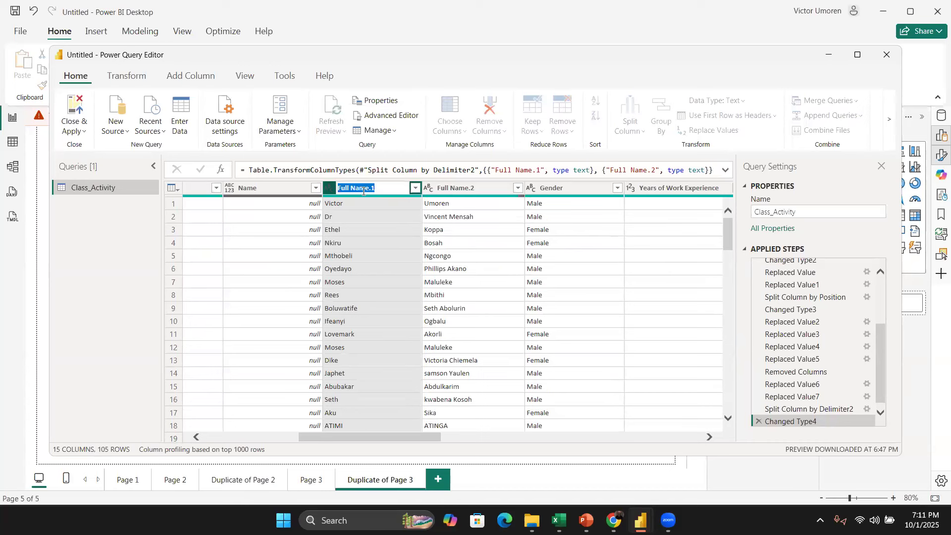
pyautogui.write('First Name')
pyautogui.press('Return')
pyautogui.click(460, 187)
pyautogui.doubleClick(460, 186)
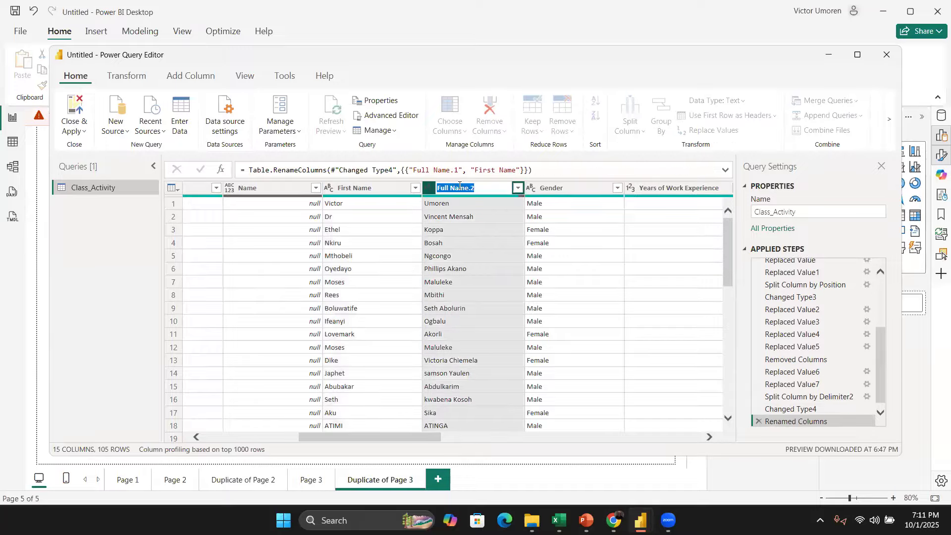
pyautogui.write('Last Name')
pyautogui.press('Return')
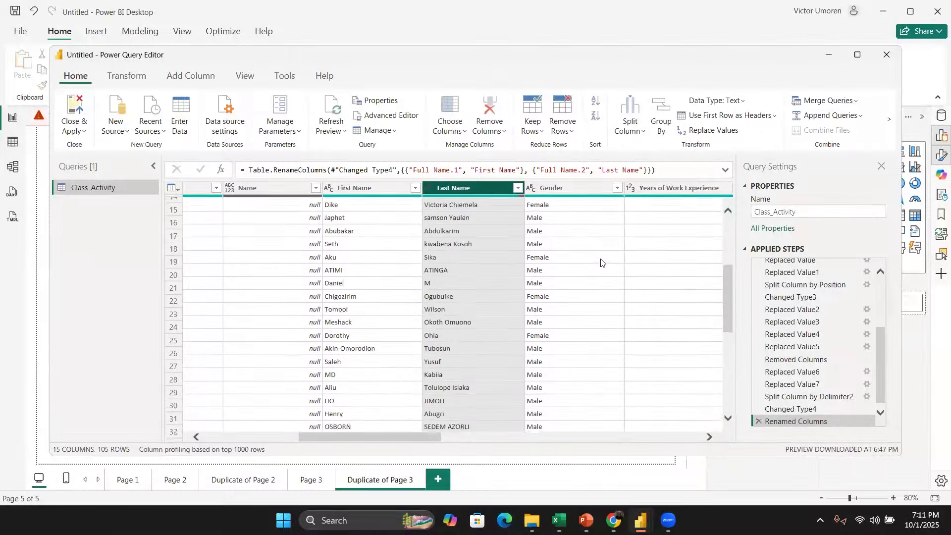
# Step: Scroll across the remaining columns to review the residence, familiarity and tool values
pyautogui.hscroll(4, 624, 282)
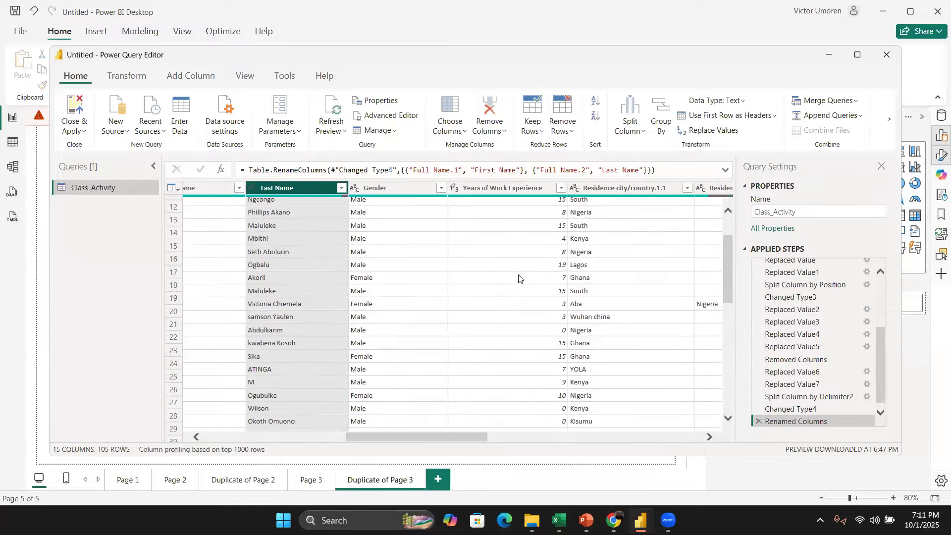
pyautogui.hscroll(6, 534, 287)
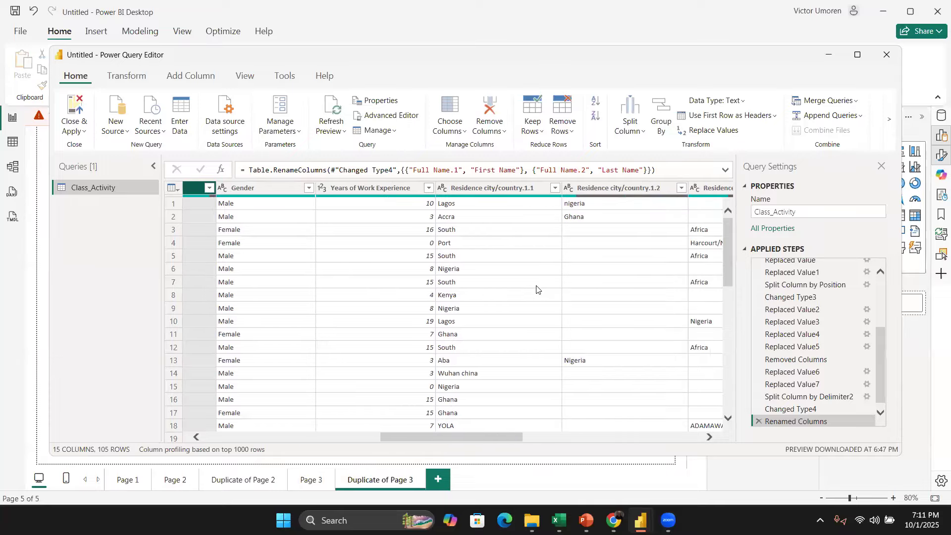
pyautogui.hscroll(6, 537, 290)
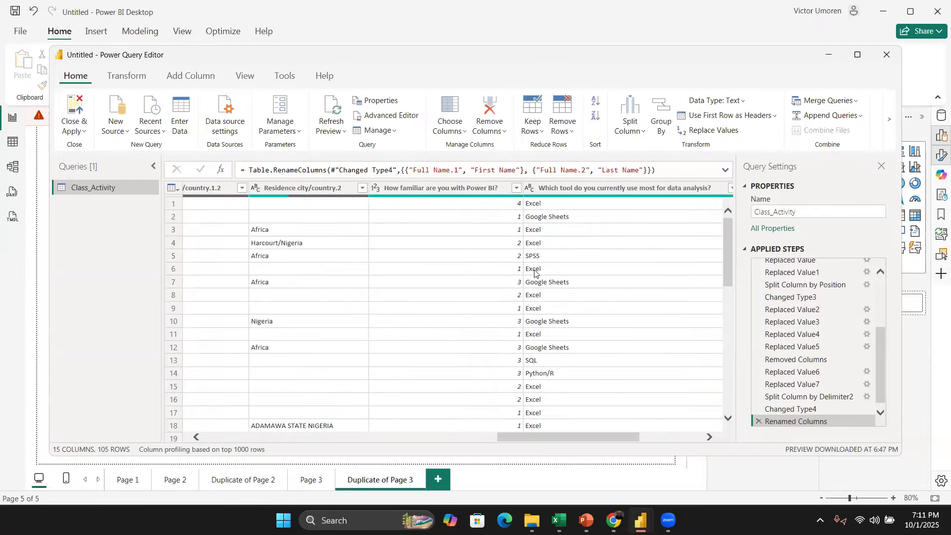
pyautogui.scroll(-4, 492, 247)
pyautogui.scroll(4, 489, 228)
pyautogui.hscroll(3, 482, 300)
pyautogui.hscroll(-10, 482, 300)
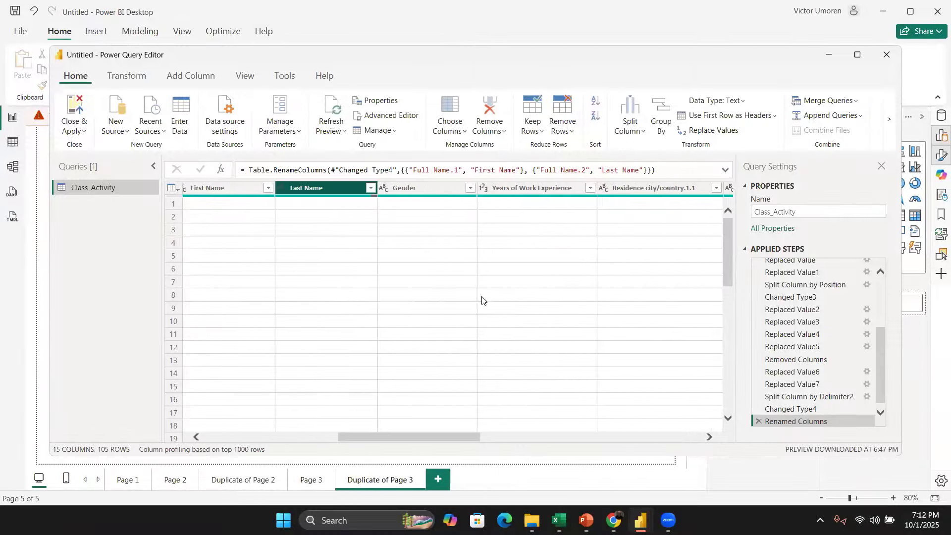
# Step: Rename the Residence city/country.1 column to City
pyautogui.hscroll(8, 482, 300)
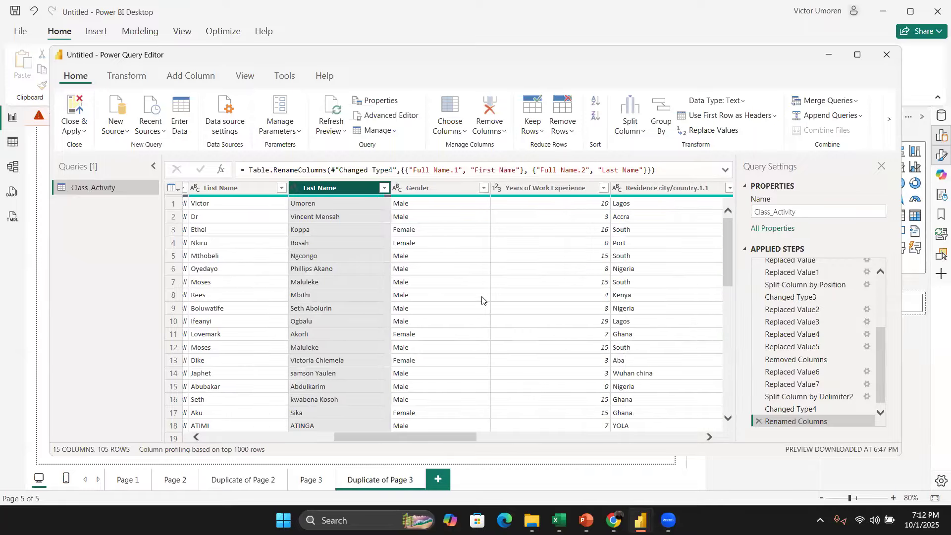
pyautogui.hscroll(2, 482, 300)
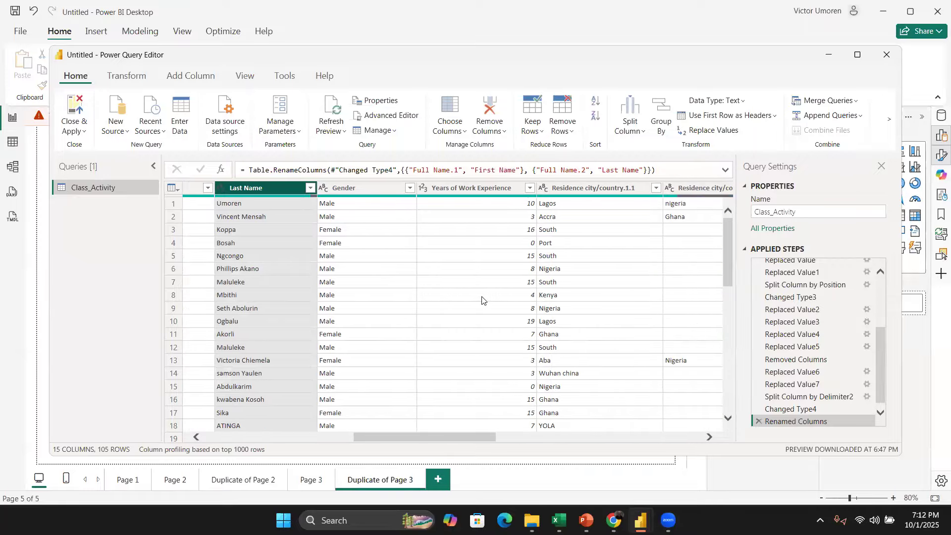
pyautogui.hscroll(3, 482, 300)
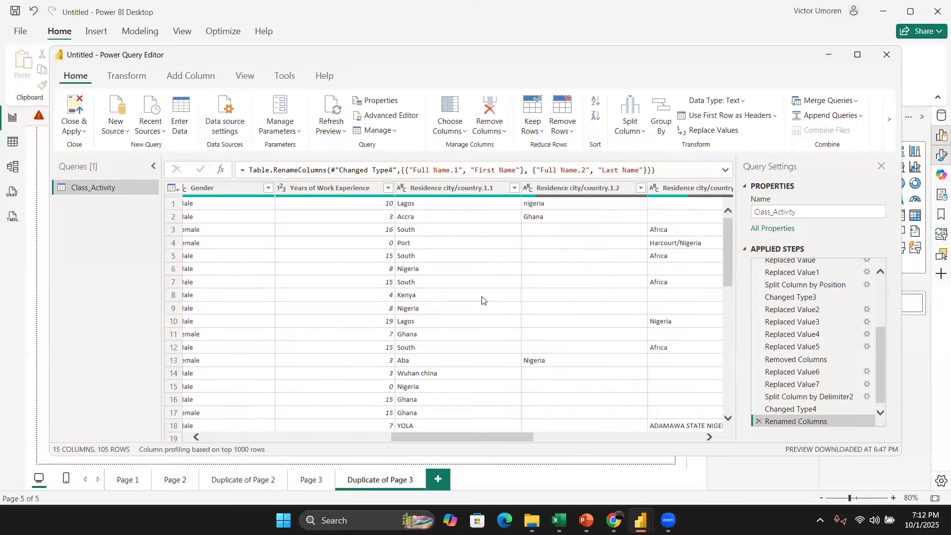
pyautogui.hscroll(3, 482, 300)
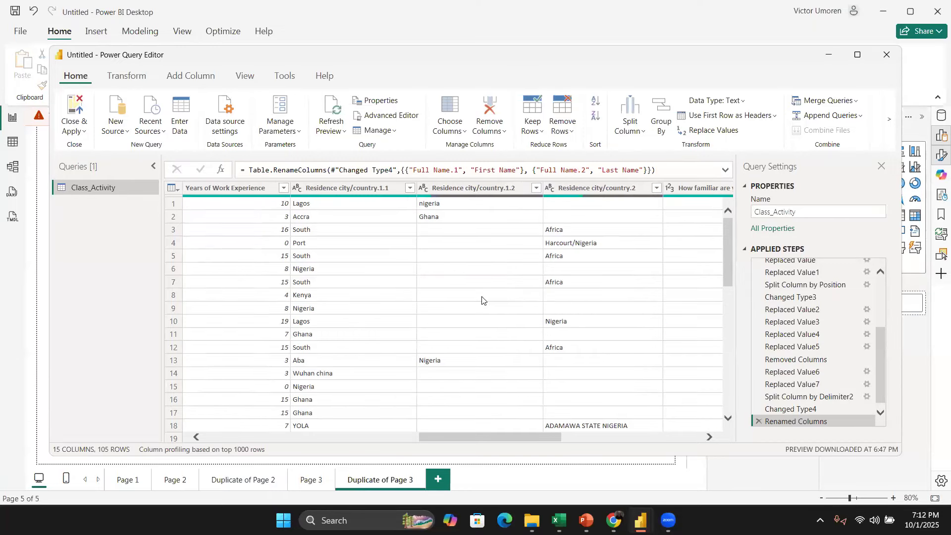
pyautogui.doubleClick(331, 188)
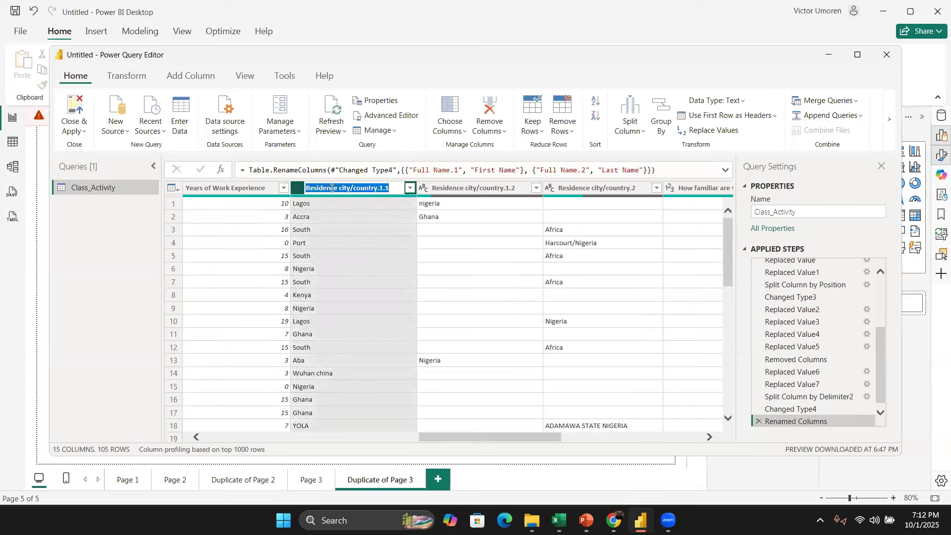
pyautogui.write('City')
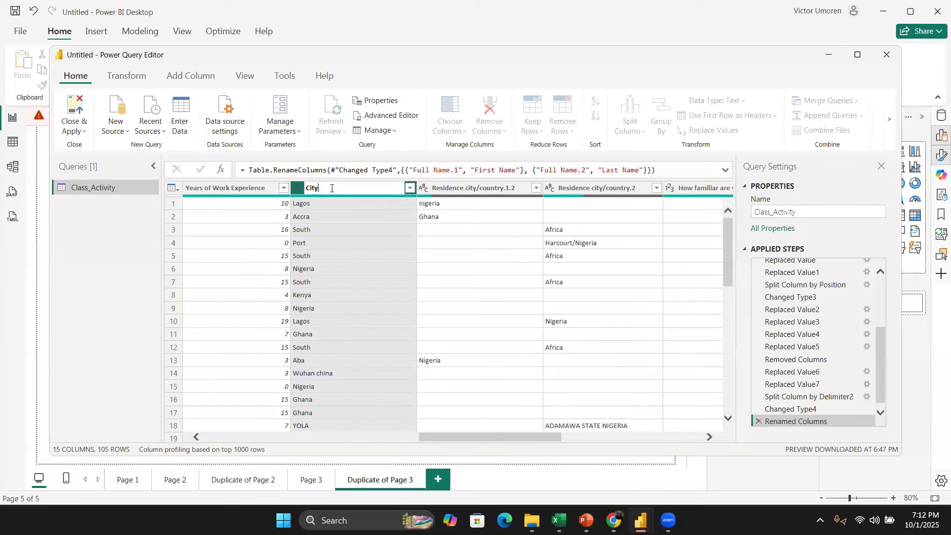
pyautogui.press('Return')
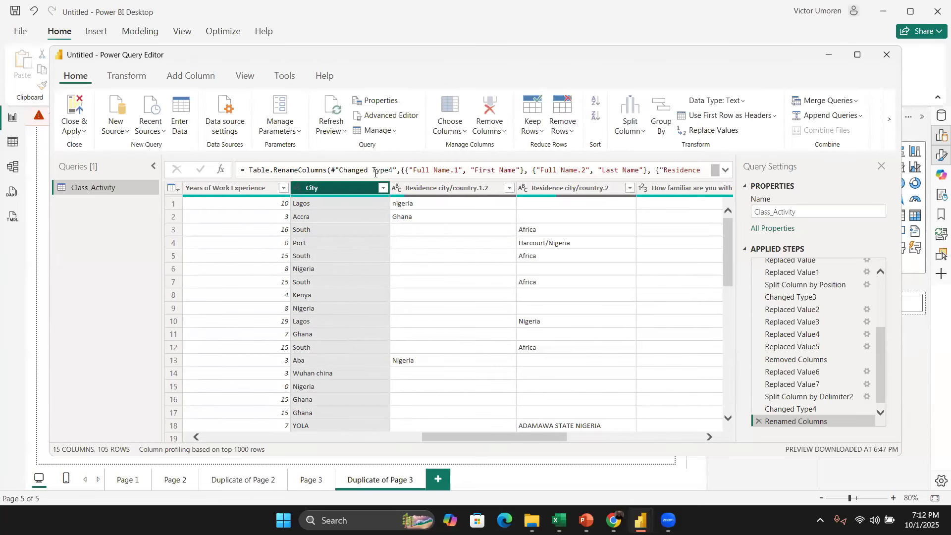
# Step: Rename the Residence city/country.1.2 column to Nigeria
pyautogui.doubleClick(431, 188)
pyautogui.write('Nigeria')
pyautogui.press('Return')
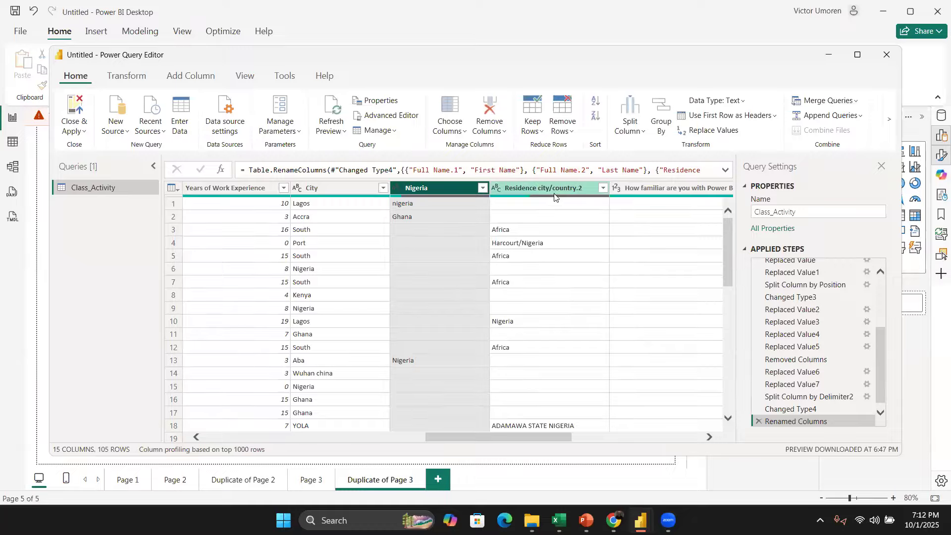
# Step: Scroll through the query table to review the renamed columns and their values
pyautogui.scroll(-5, 548, 267)
pyautogui.scroll(5, 548, 269)
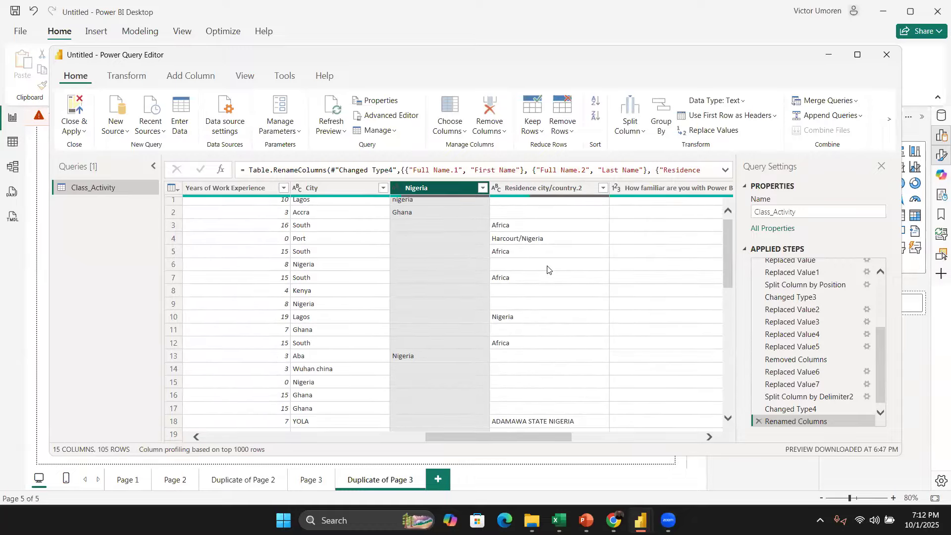
pyautogui.hscroll(5, 547, 269)
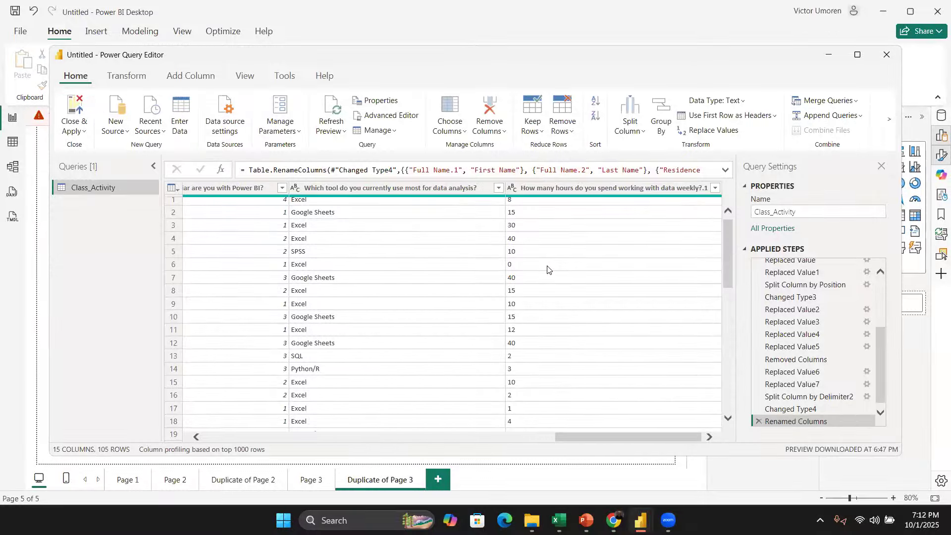
pyautogui.hscroll(-10, 548, 269)
pyautogui.scroll(-3, 547, 269)
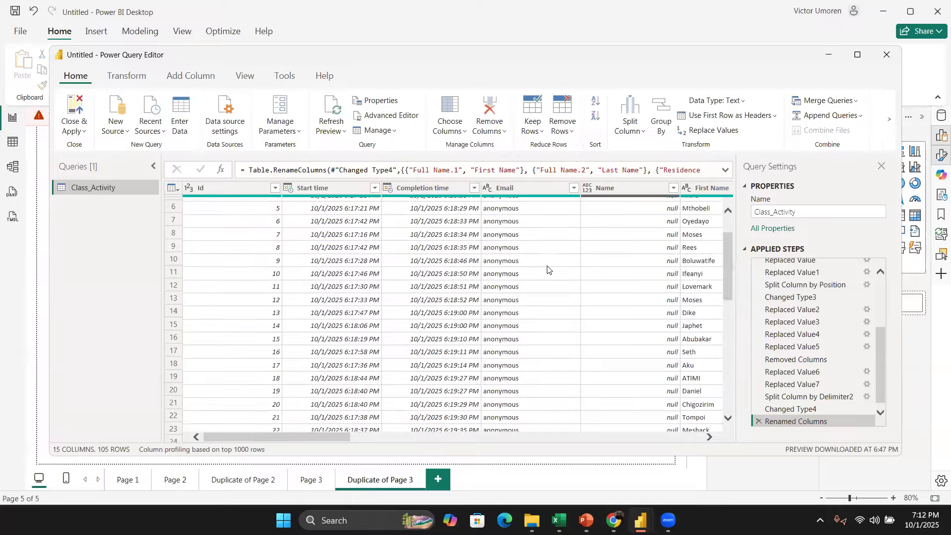
pyautogui.scroll(3, 547, 269)
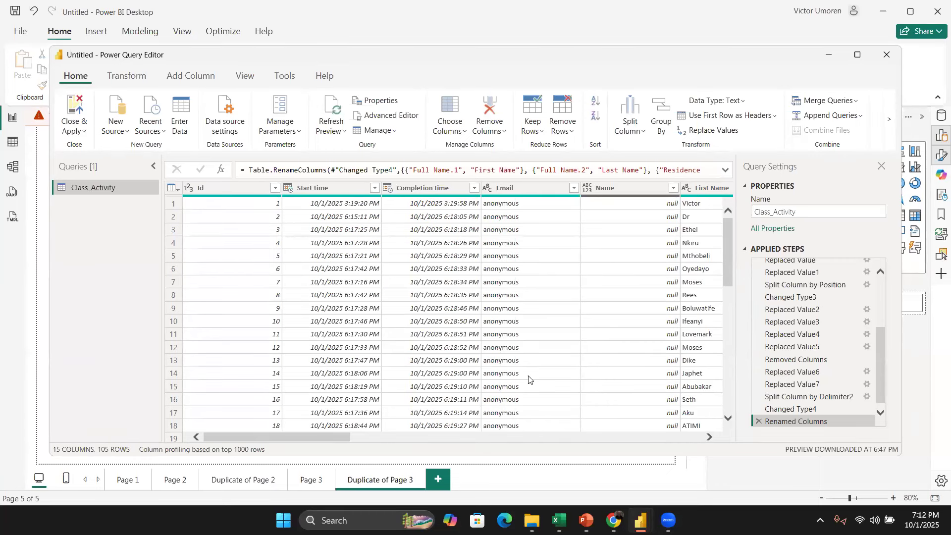
# Step: Rename the Nigeria column to Country
pyautogui.hscroll(5, 528, 380)
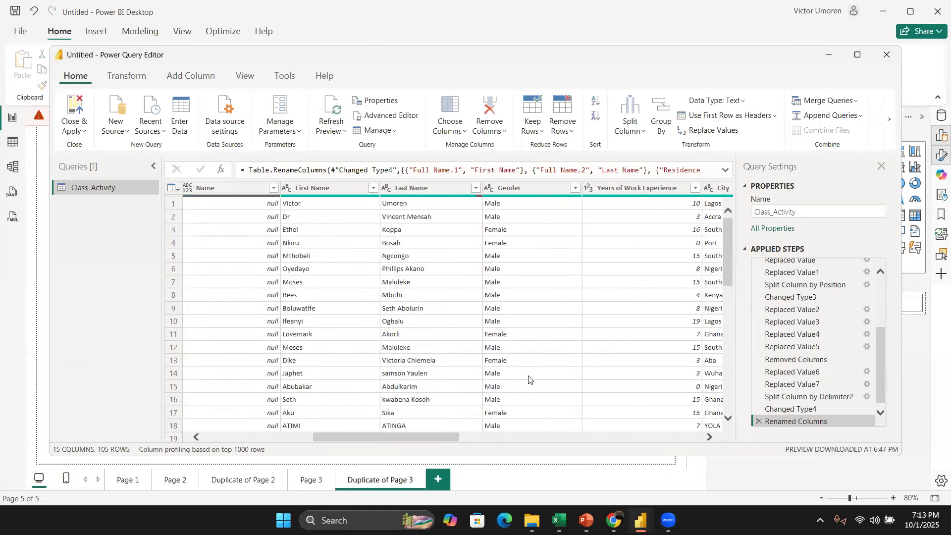
pyautogui.hscroll(2, 579, 344)
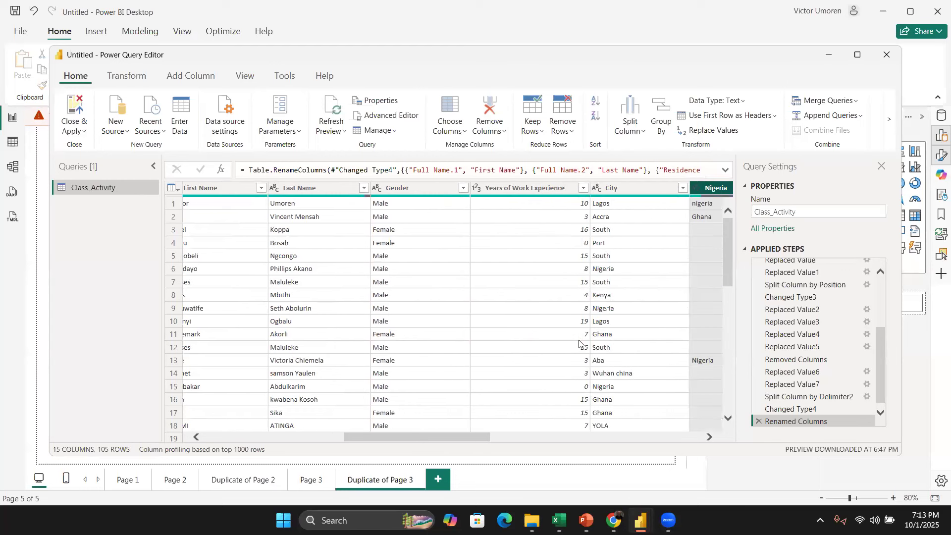
pyautogui.hscroll(4, 579, 342)
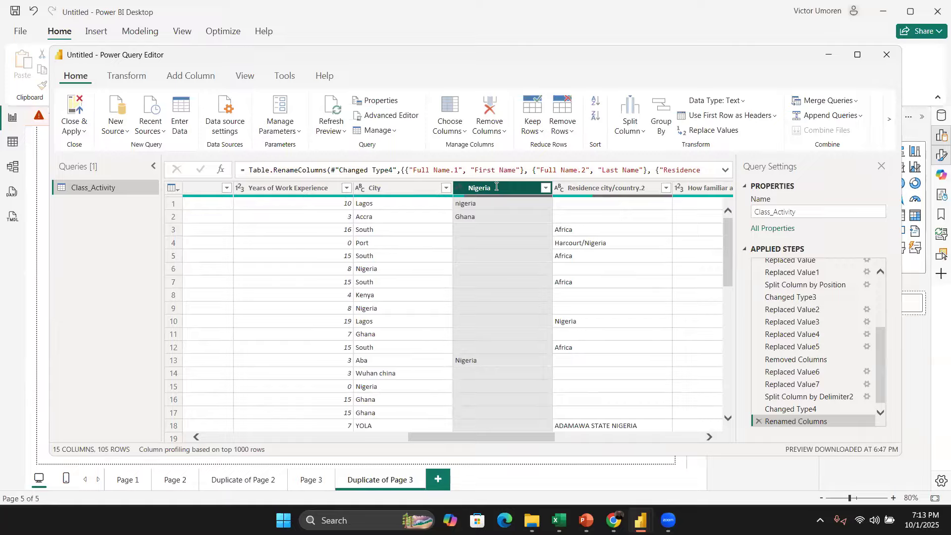
pyautogui.doubleClick(488, 187)
pyautogui.write('country')
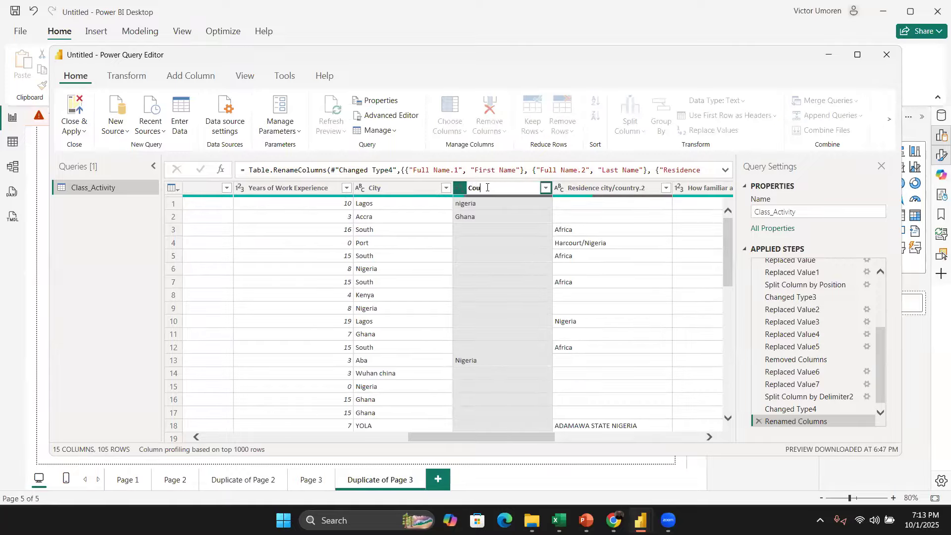
pyautogui.press('Return')
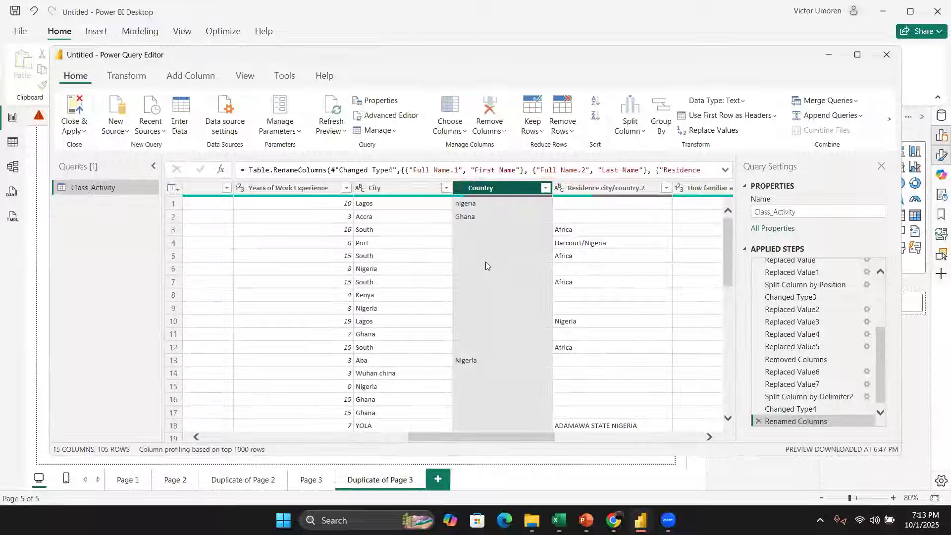
# Step: Close the Power Query Editor and apply the pending changes
pyautogui.hscroll(-3, 485, 263)
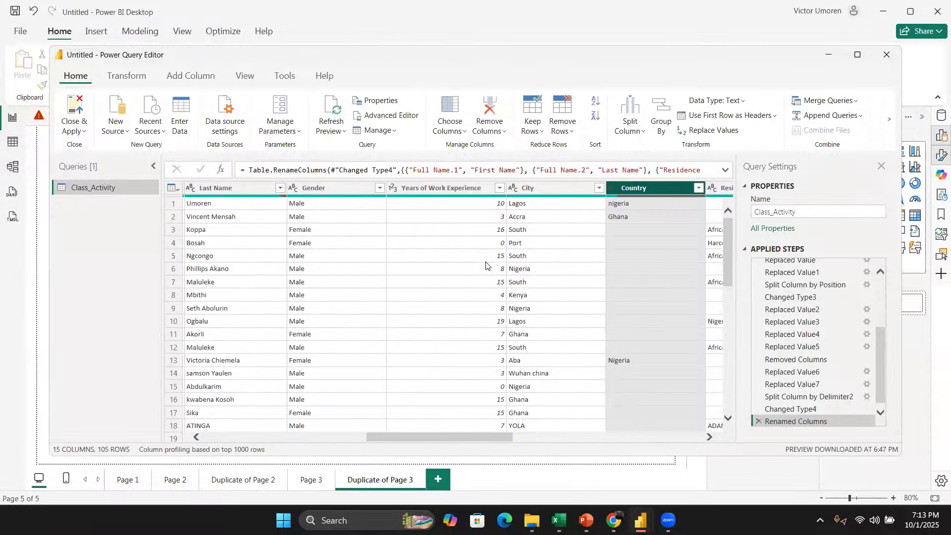
pyautogui.hscroll(-3, 485, 265)
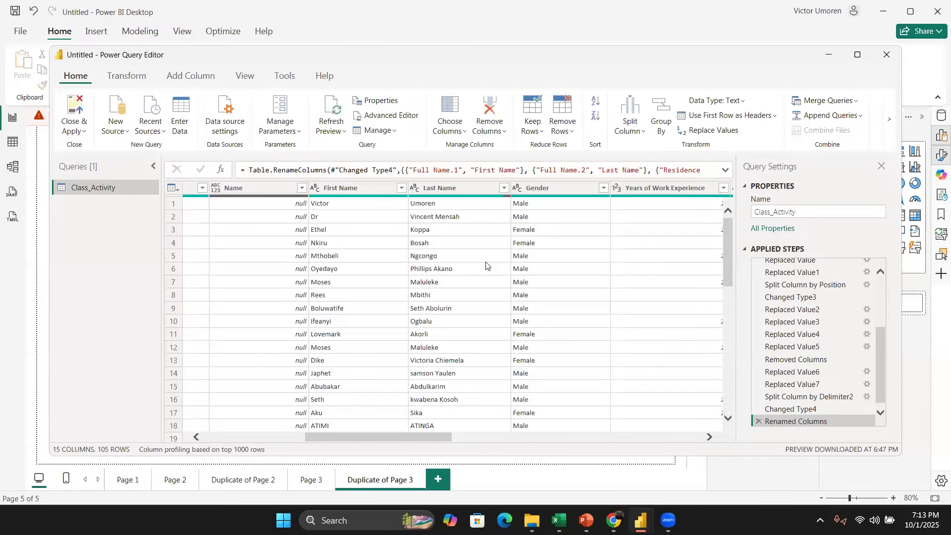
pyautogui.click(74, 109)
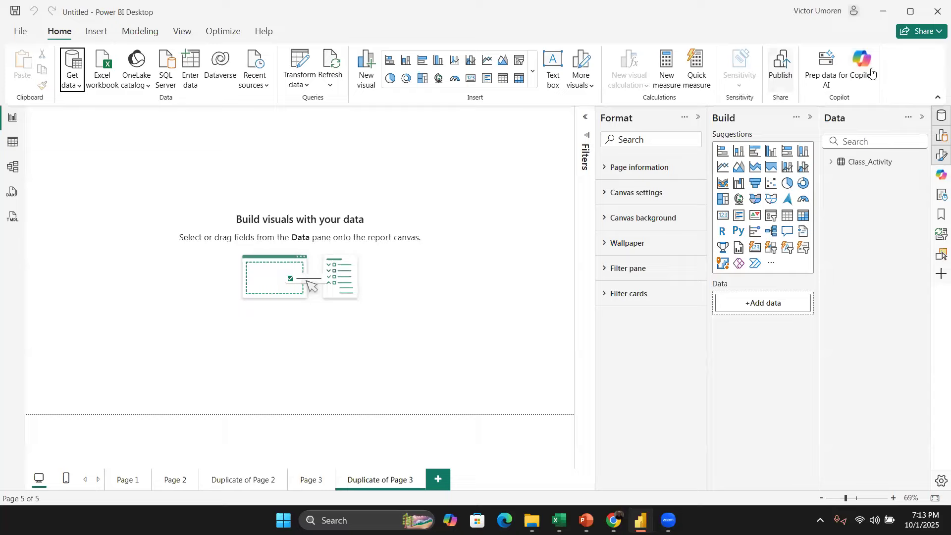
# Step: Add the Class_Activity table's Country field to a new visual on the report page and enlarge it
pyautogui.click(832, 163)
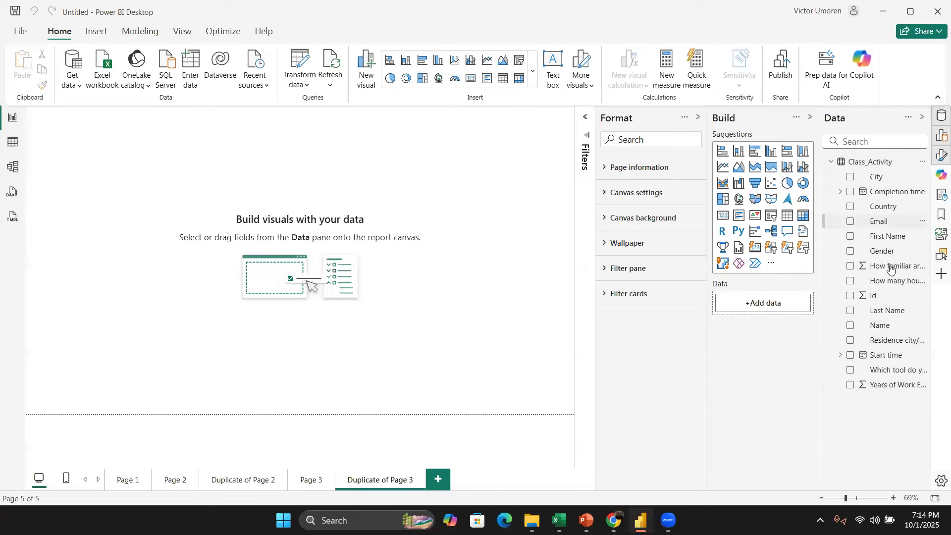
pyautogui.click(852, 210)
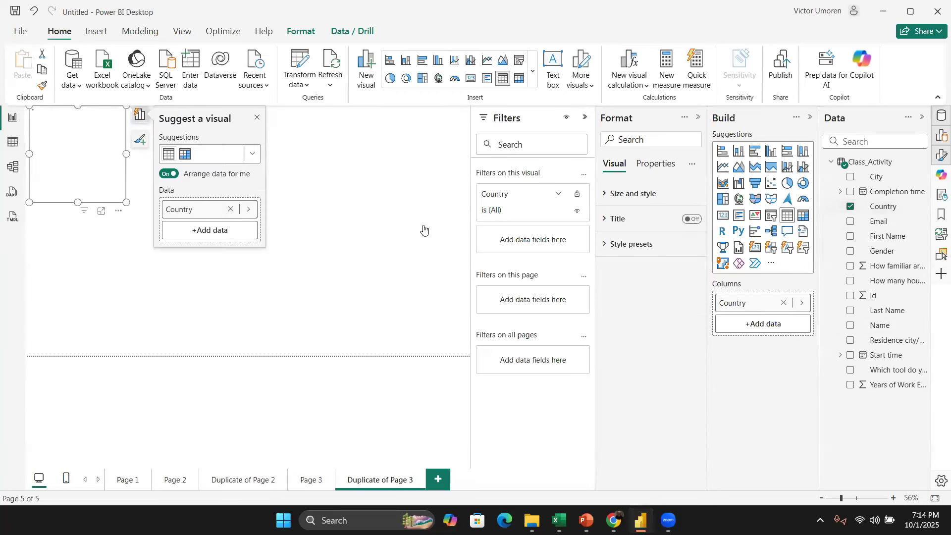
pyautogui.click(256, 121)
pyautogui.moveTo(127, 203); pyautogui.dragTo(216, 254)
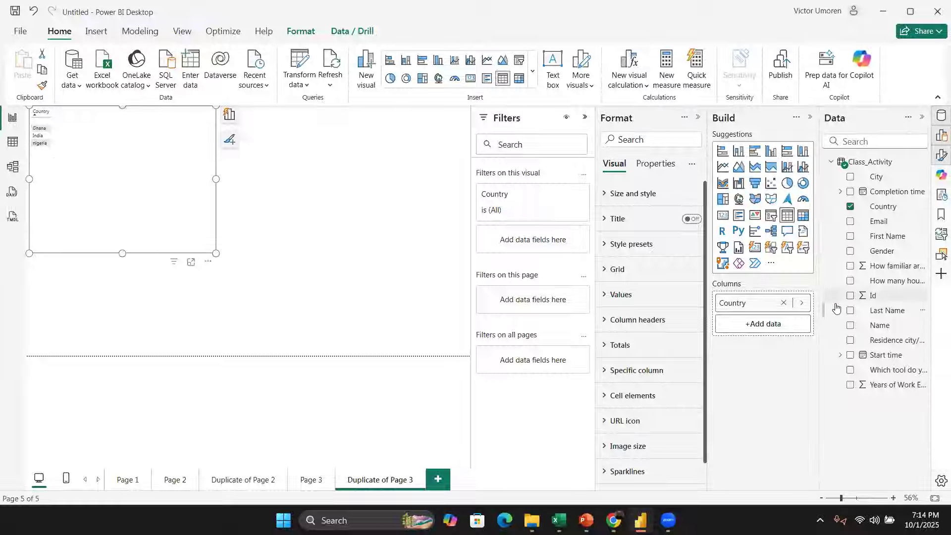
# Step: Set the Country field's summarization to Count (Distinct)
pyautogui.click(803, 305)
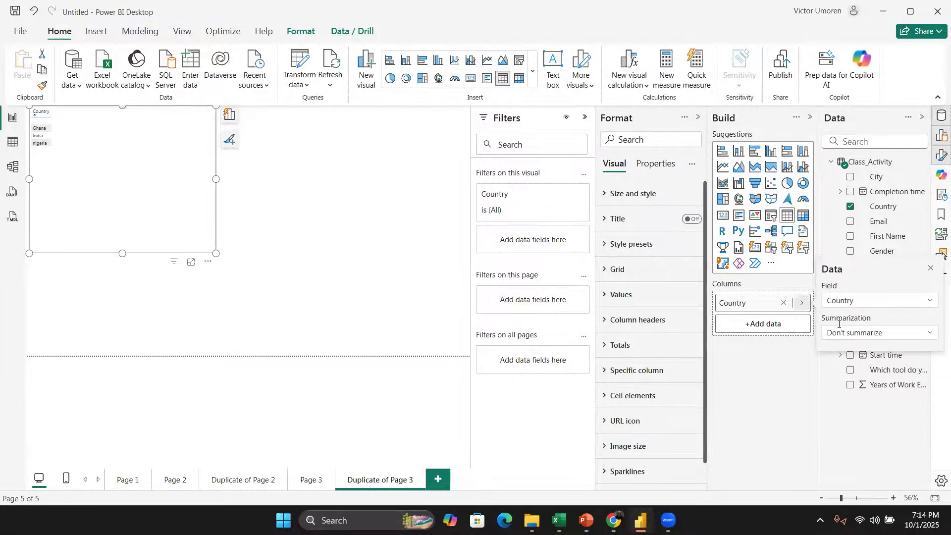
pyautogui.click(874, 334)
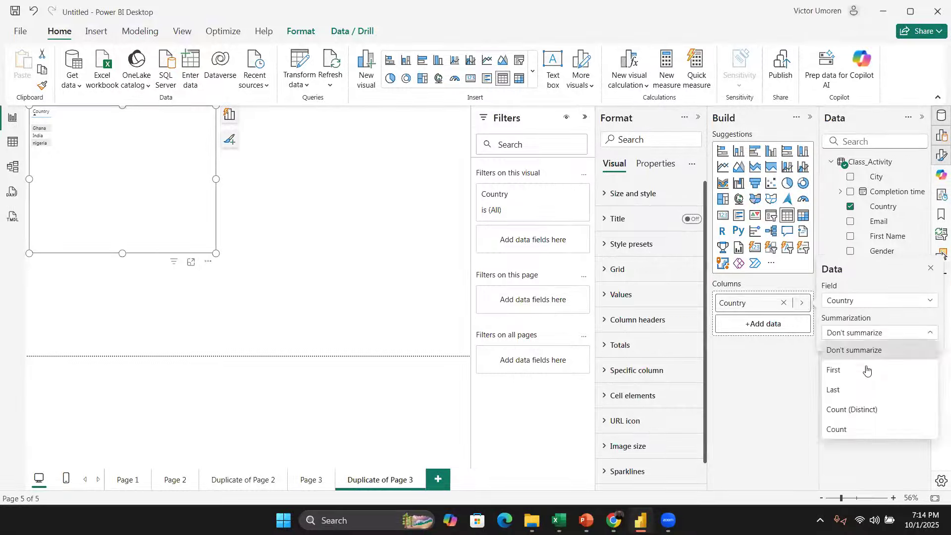
pyautogui.click(870, 408)
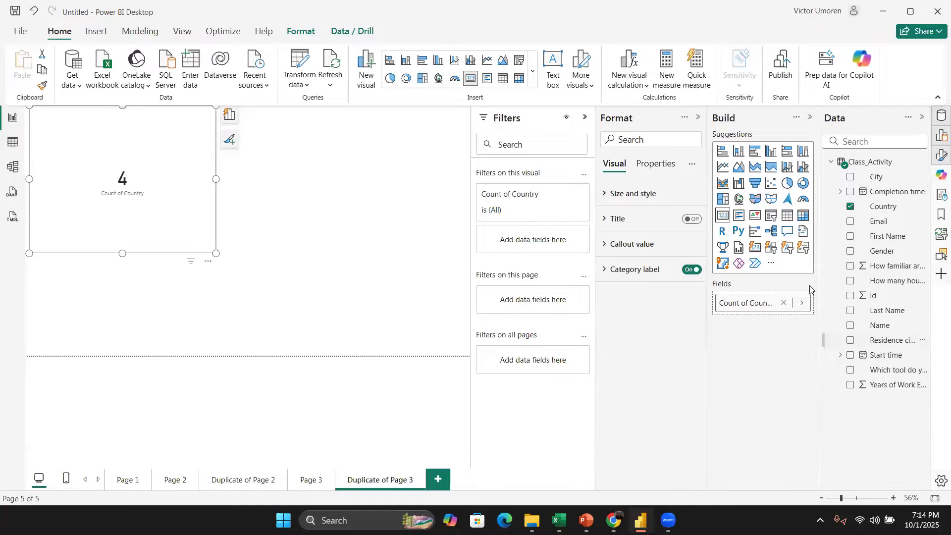
# Step: Change the Country field's summarization to Count and shrink the resulting card visual
pyautogui.click(803, 303)
pyautogui.click(859, 337)
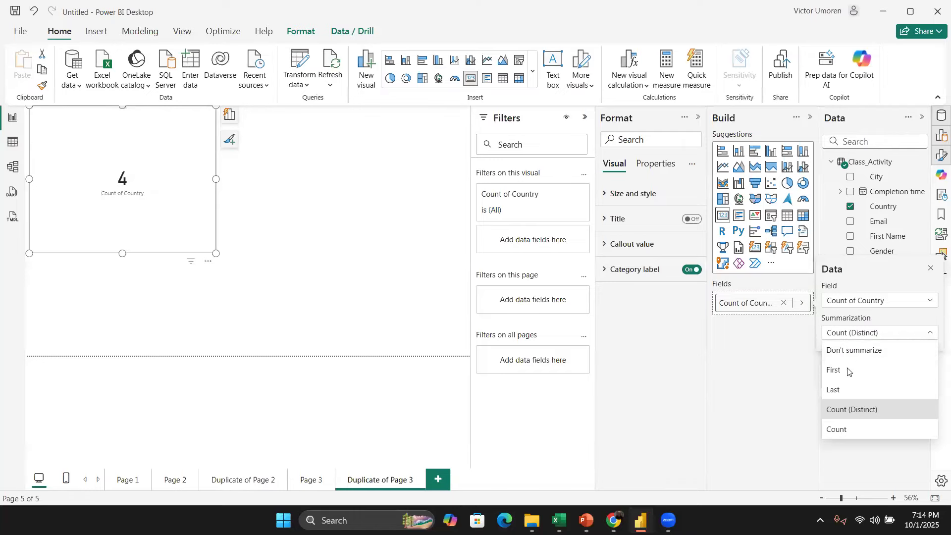
pyautogui.click(852, 429)
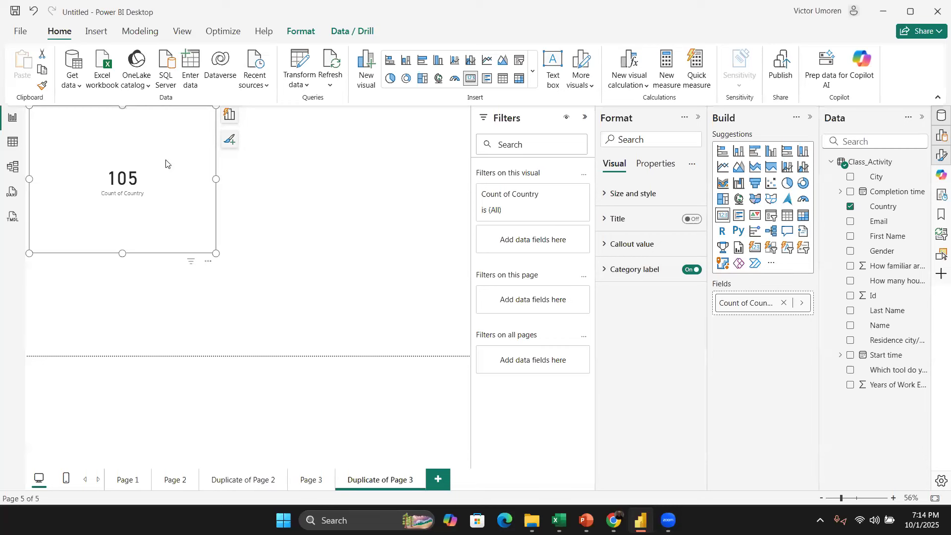
pyautogui.moveTo(216, 253); pyautogui.dragTo(94, 167)
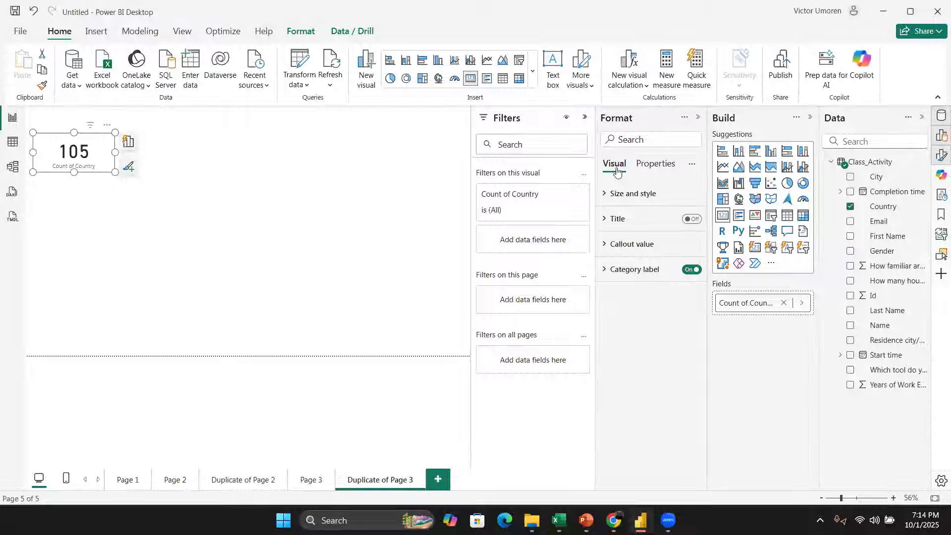
# Step: Turn on the card's title and set its text to Countries
pyautogui.click(606, 220)
pyautogui.click(625, 223)
pyautogui.click(694, 219)
pyautogui.click(694, 219)
pyautogui.click(606, 218)
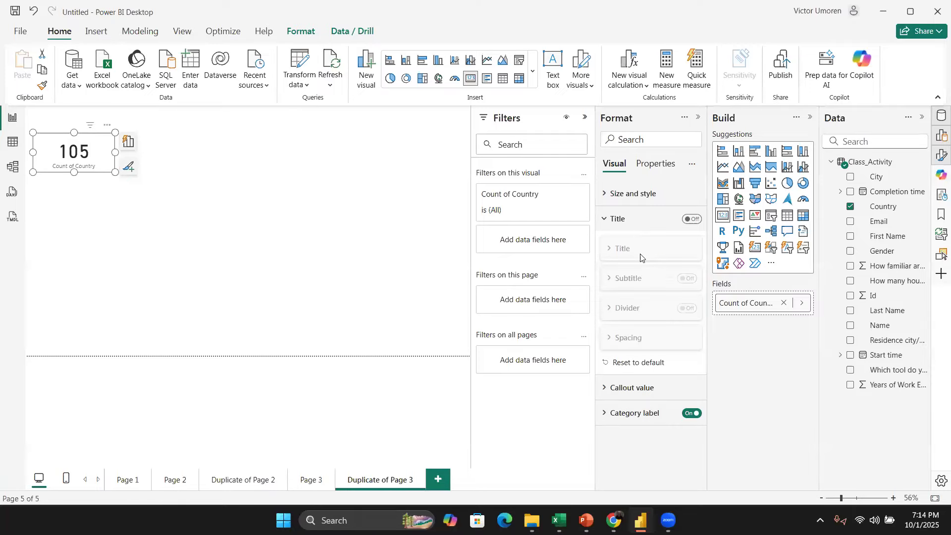
pyautogui.click(690, 219)
pyautogui.click(675, 249)
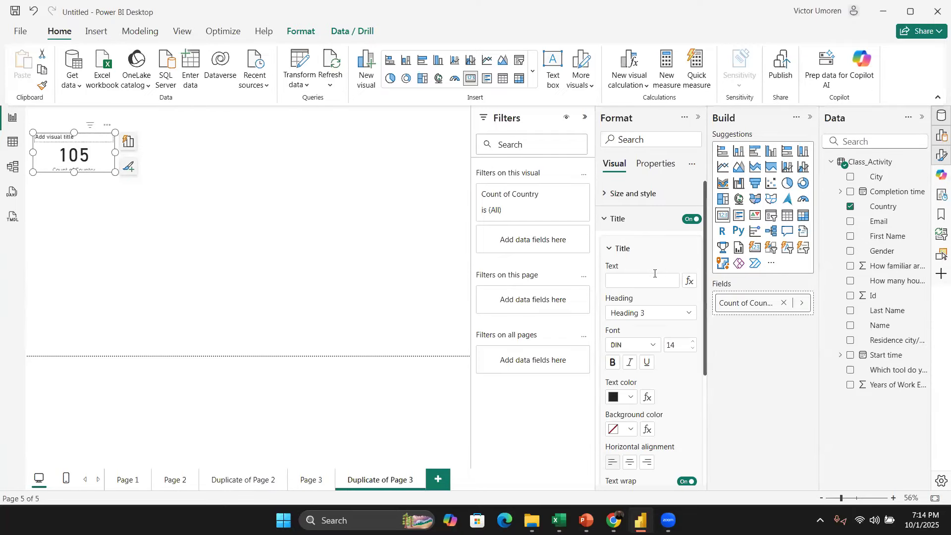
pyautogui.click(656, 280)
pyautogui.click(660, 260)
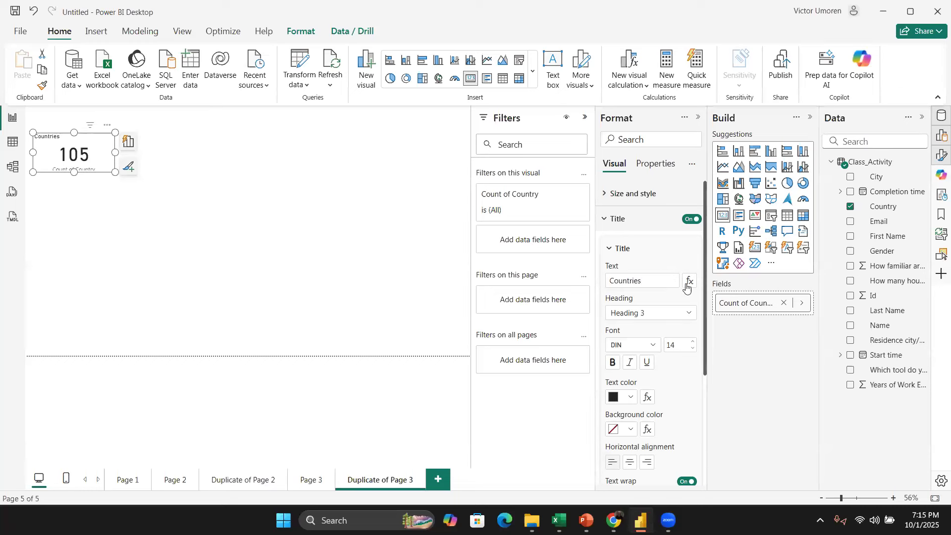
# Step: Set the card title's font size to 17 and center-align it
pyautogui.moveTo(704, 318); pyautogui.dragTo(695, 439)
pyautogui.scroll(3, 655, 241)
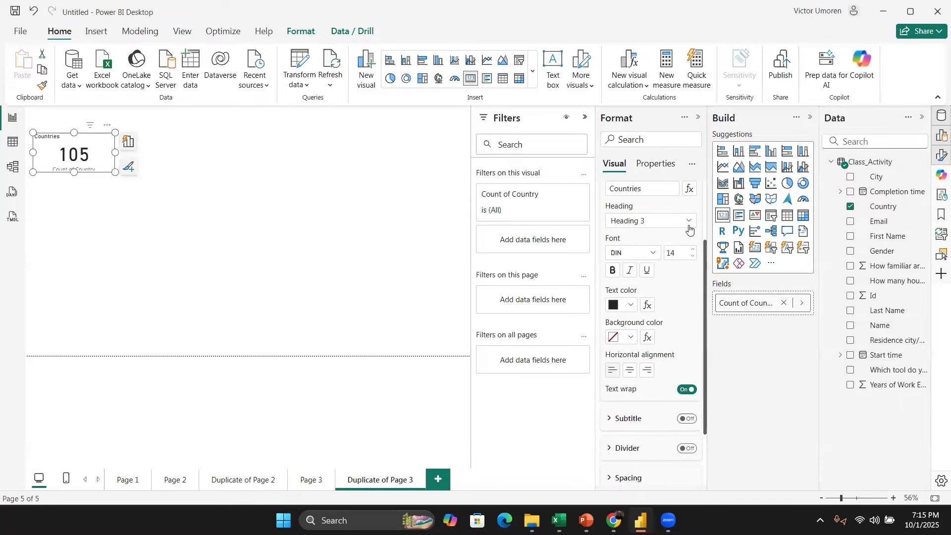
pyautogui.click(693, 251)
pyautogui.click(693, 251)
pyautogui.click(693, 251)
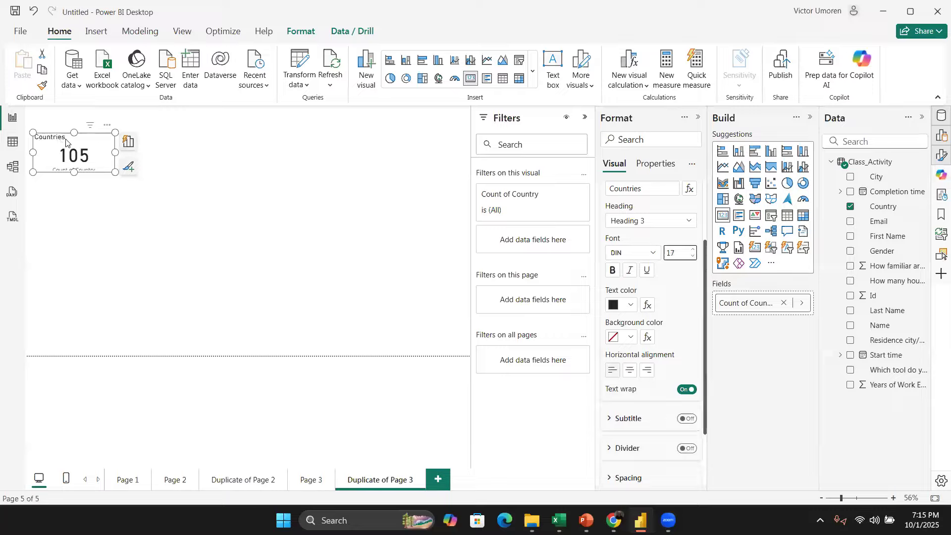
pyautogui.click(631, 378)
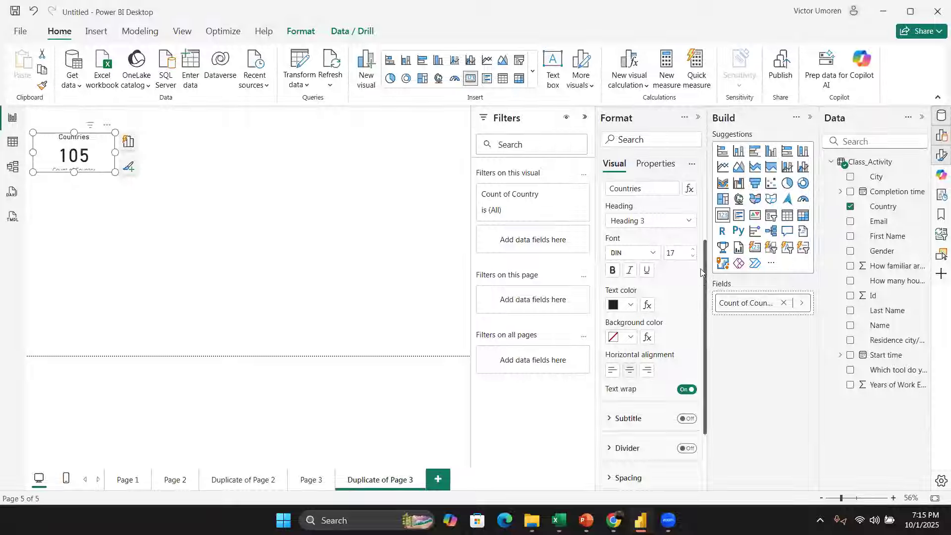
pyautogui.scroll(-3, 693, 313)
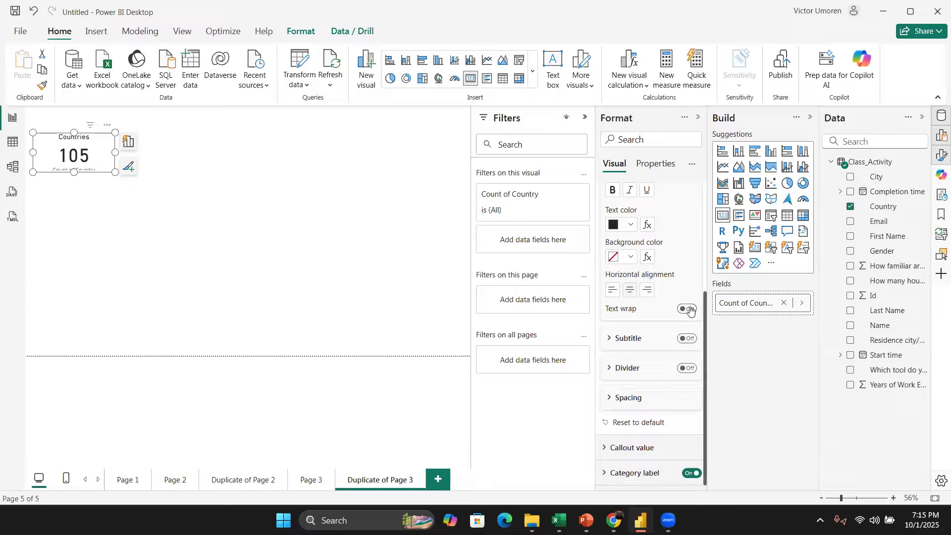
pyautogui.click(610, 338)
pyautogui.click(687, 340)
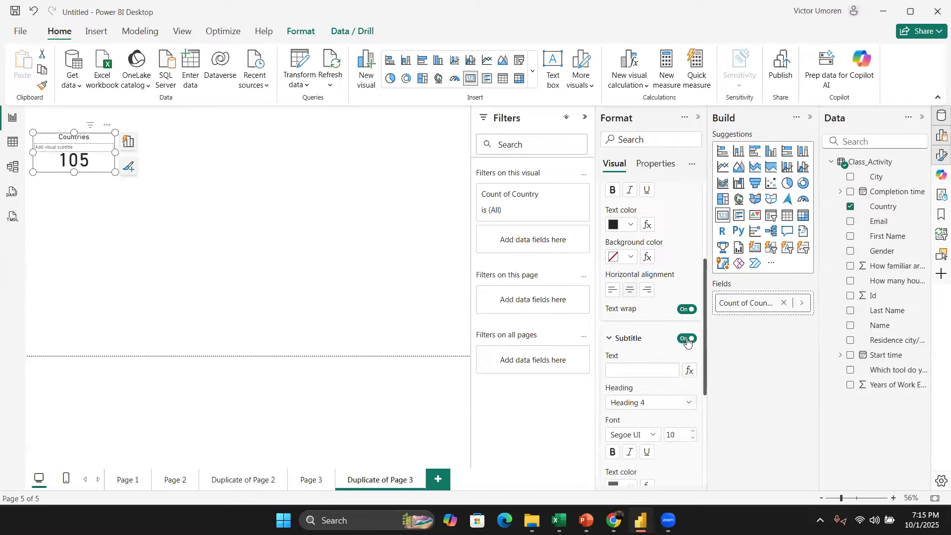
pyautogui.click(687, 339)
# Step: Set the title spacing between label and value to 10 px and enlarge the card
pyautogui.moveTo(704, 348); pyautogui.dragTo(701, 441)
pyautogui.click(611, 399)
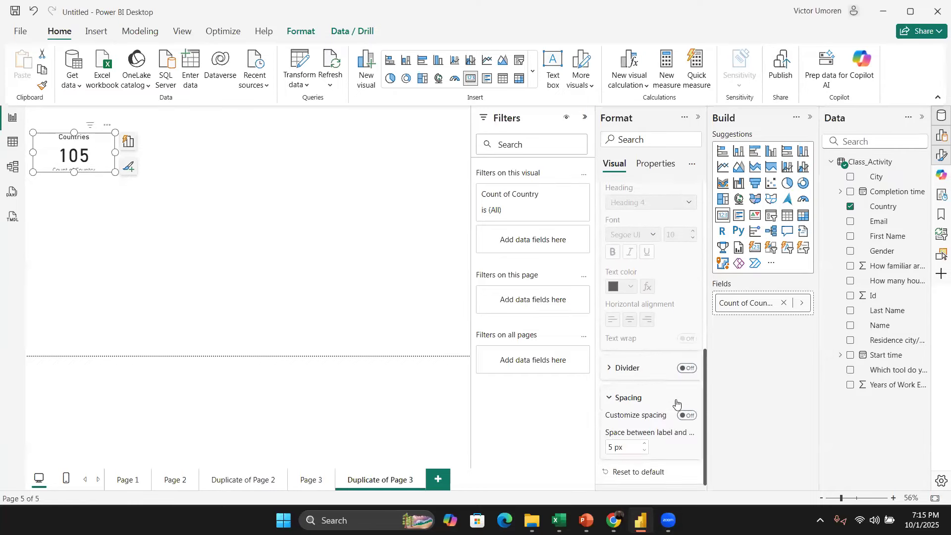
pyautogui.moveTo(705, 431); pyautogui.dragTo(709, 277)
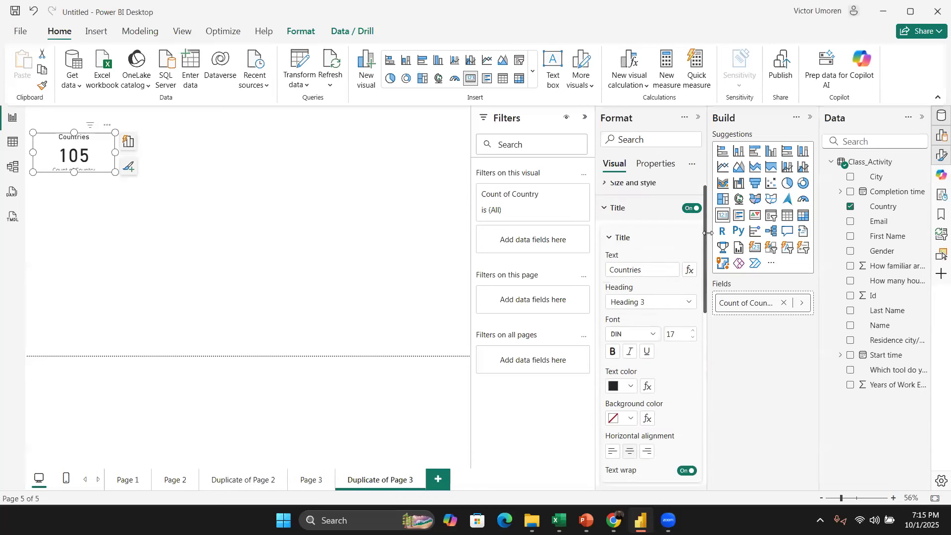
pyautogui.click(609, 234)
pyautogui.click(610, 248)
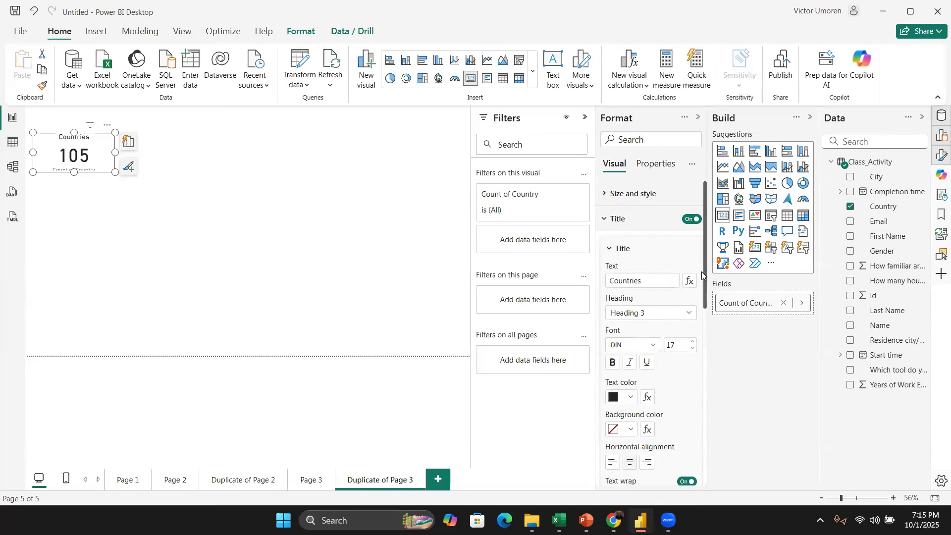
pyautogui.click(610, 247)
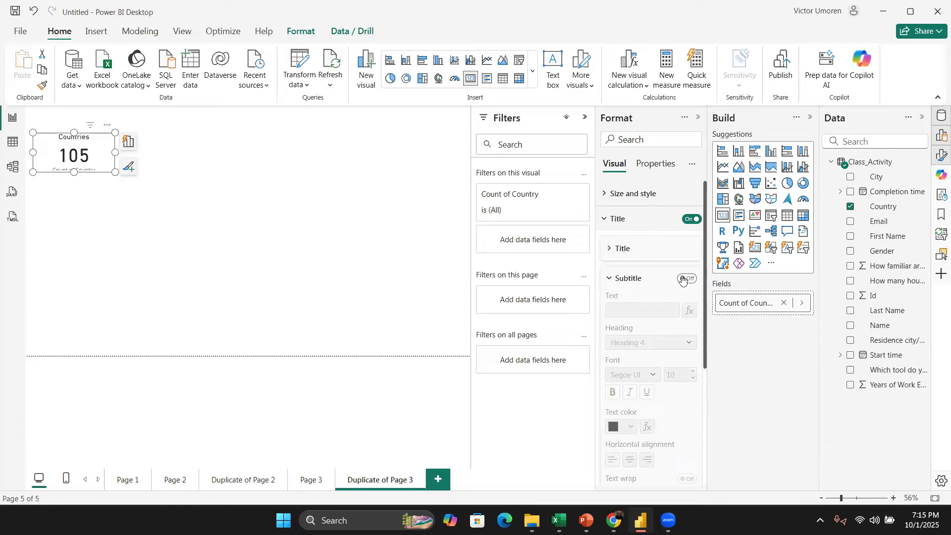
pyautogui.click(698, 280)
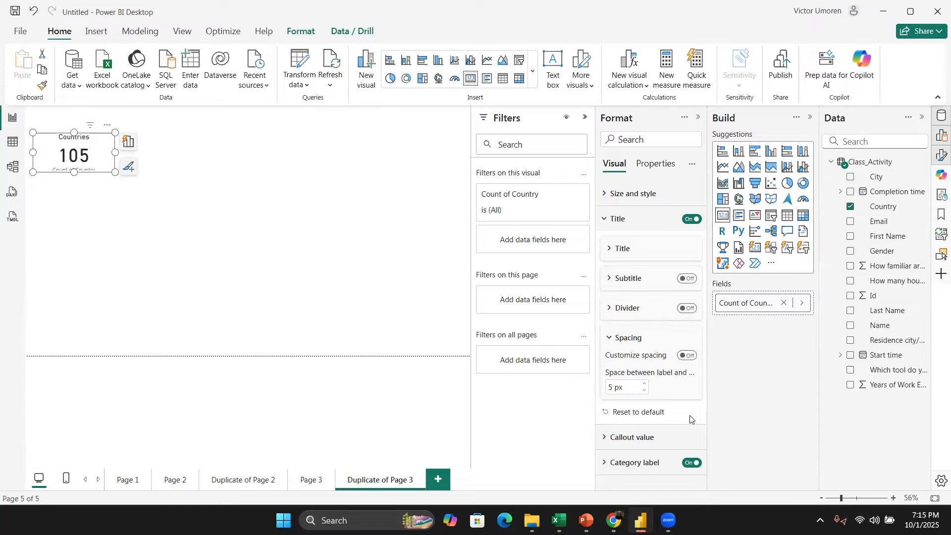
pyautogui.click(645, 385)
pyautogui.click(645, 384)
pyautogui.moveTo(115, 171); pyautogui.dragTo(158, 215)
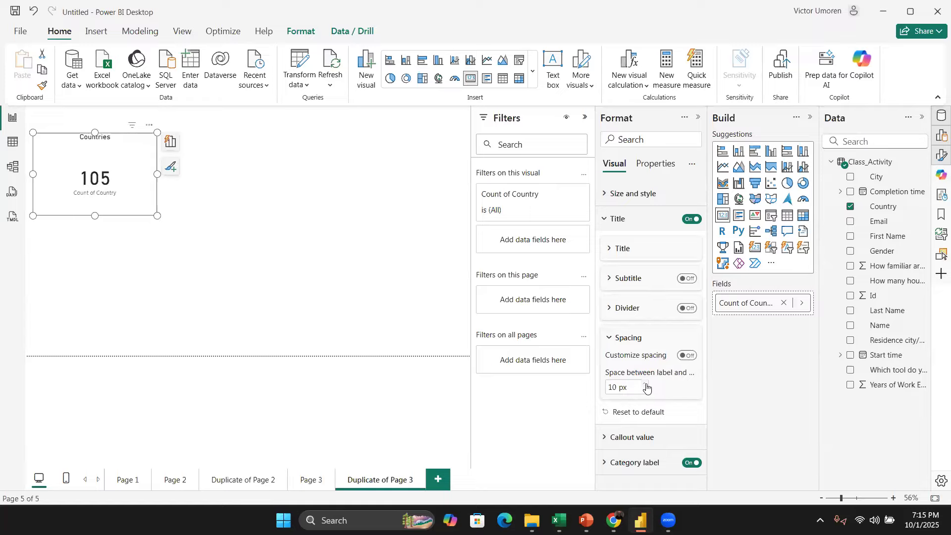
# Step: Add the How familiar are you with Power BI? field to the report page as a new card visual
pyautogui.click(322, 266)
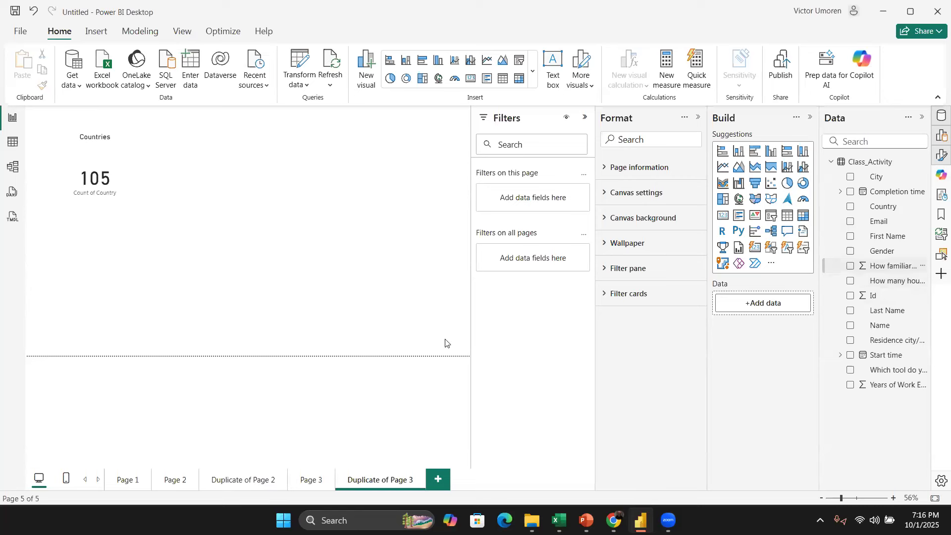
pyautogui.click(111, 181)
pyautogui.click(233, 212)
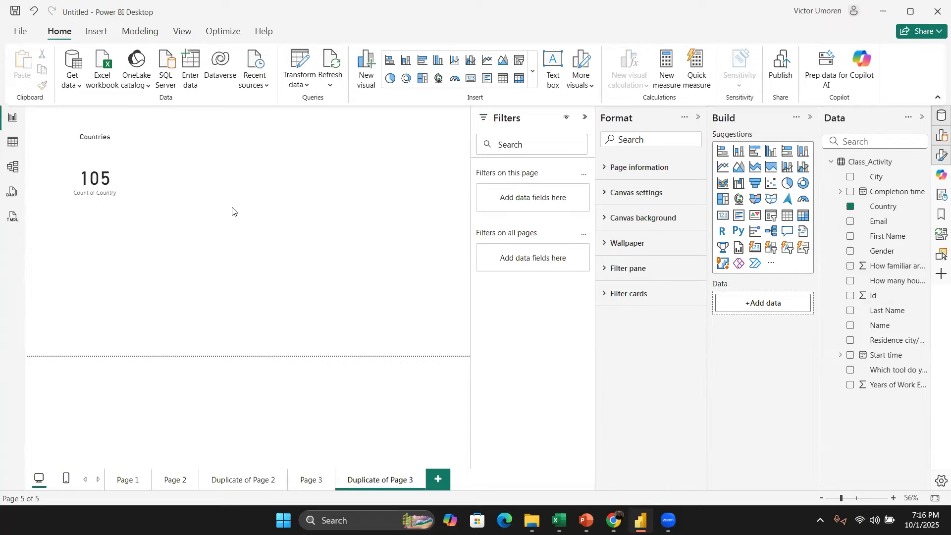
pyautogui.click(851, 267)
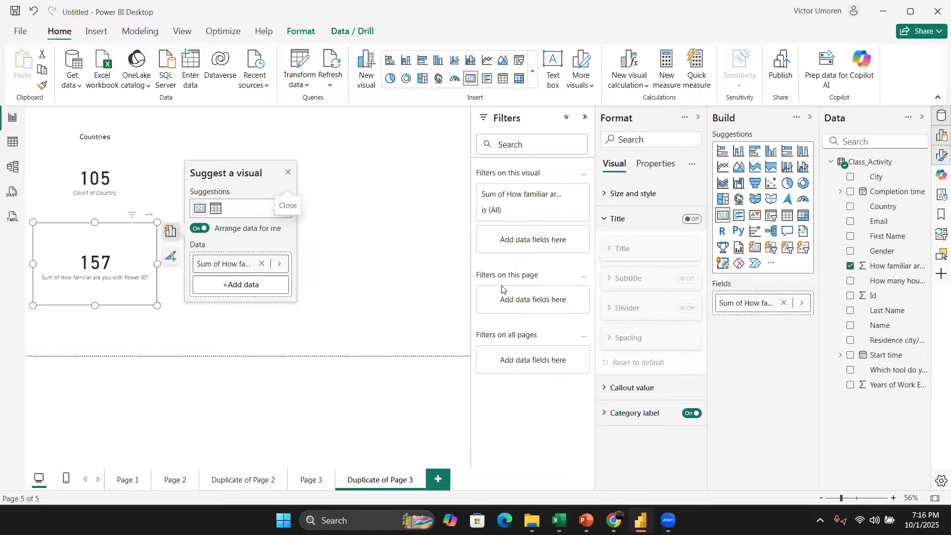
pyautogui.click(288, 174)
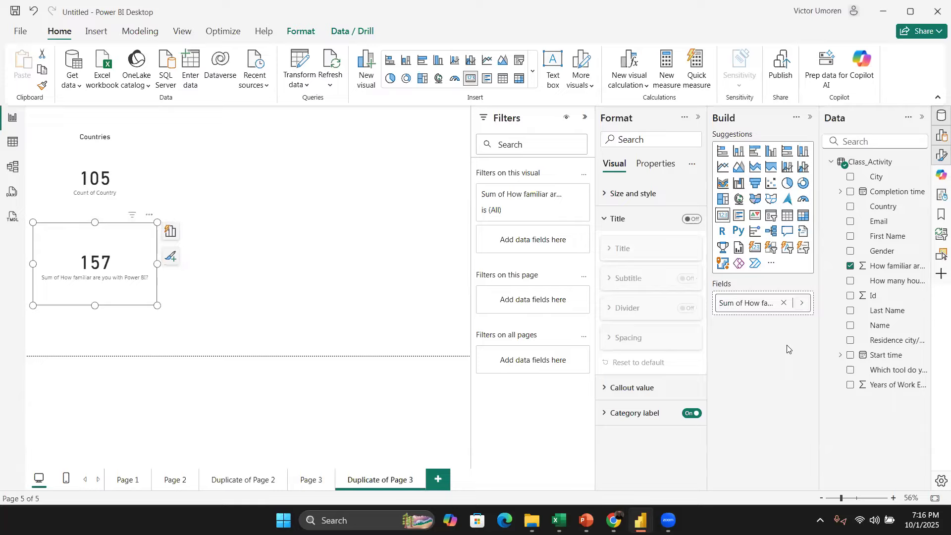
# Step: Change the familiarity field's summarization to Count and enlarge the new card
pyautogui.click(803, 303)
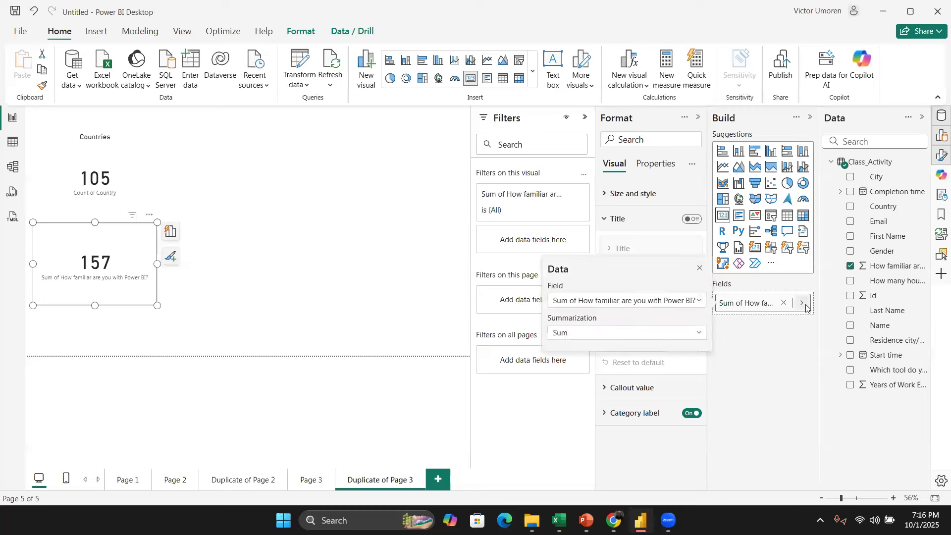
pyautogui.click(685, 335)
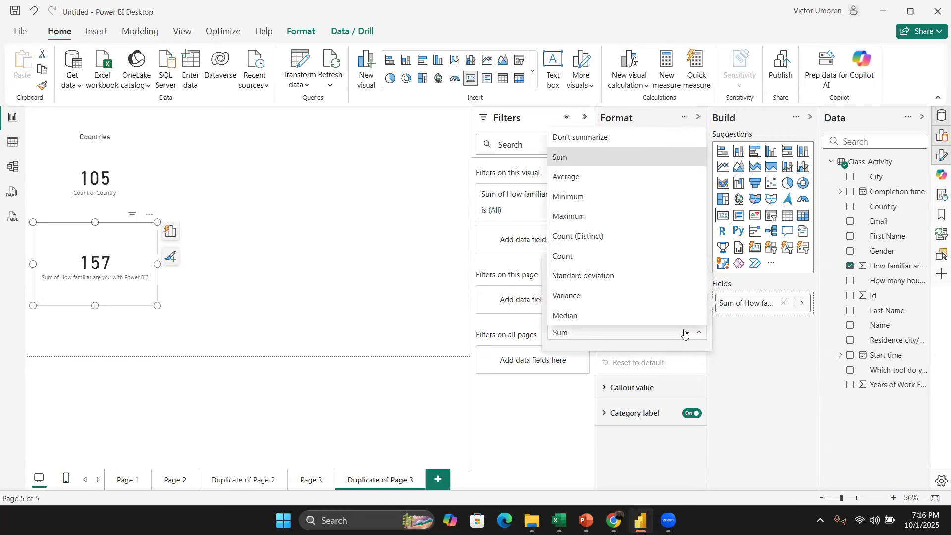
pyautogui.click(652, 240)
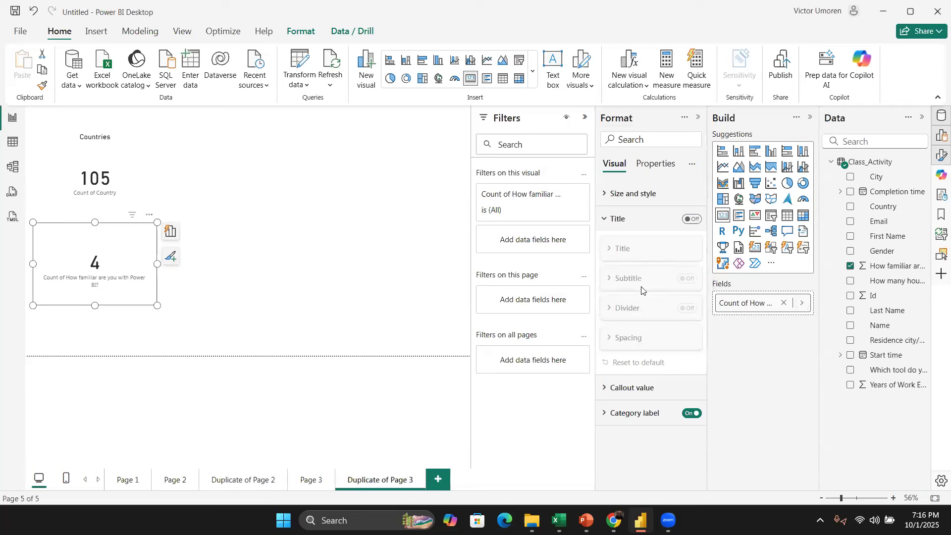
pyautogui.moveTo(155, 304); pyautogui.dragTo(178, 316)
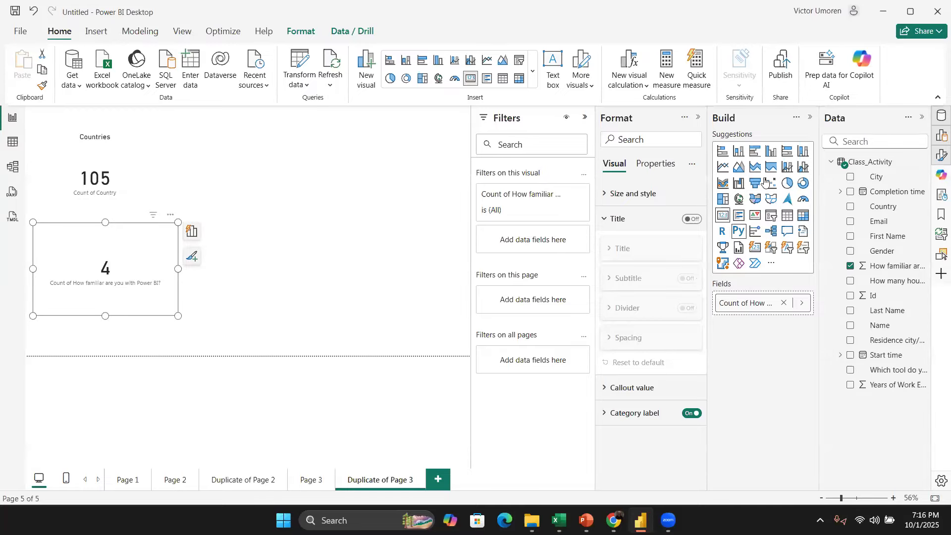
# Step: Convert the new card into a clustered column chart and add First Name to its X-axis
pyautogui.click(738, 152)
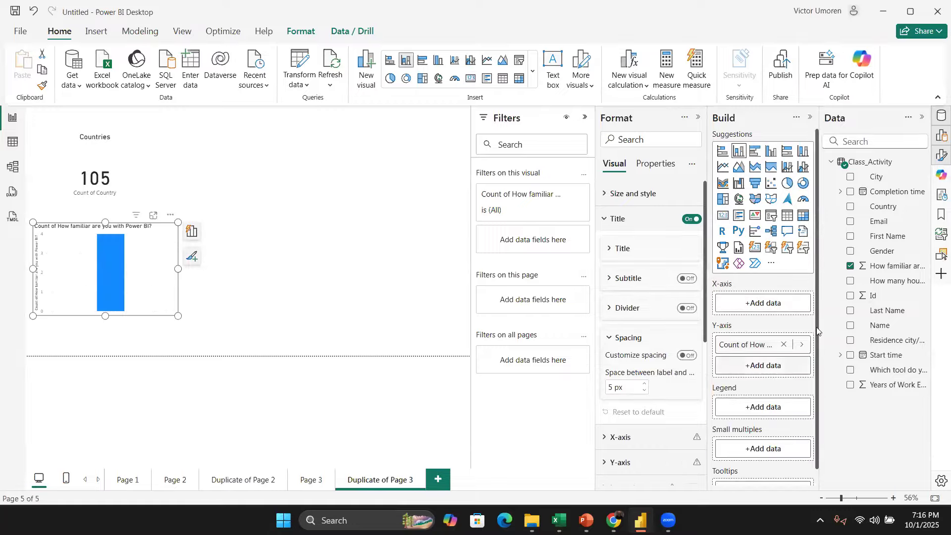
pyautogui.scroll(-1, 817, 314)
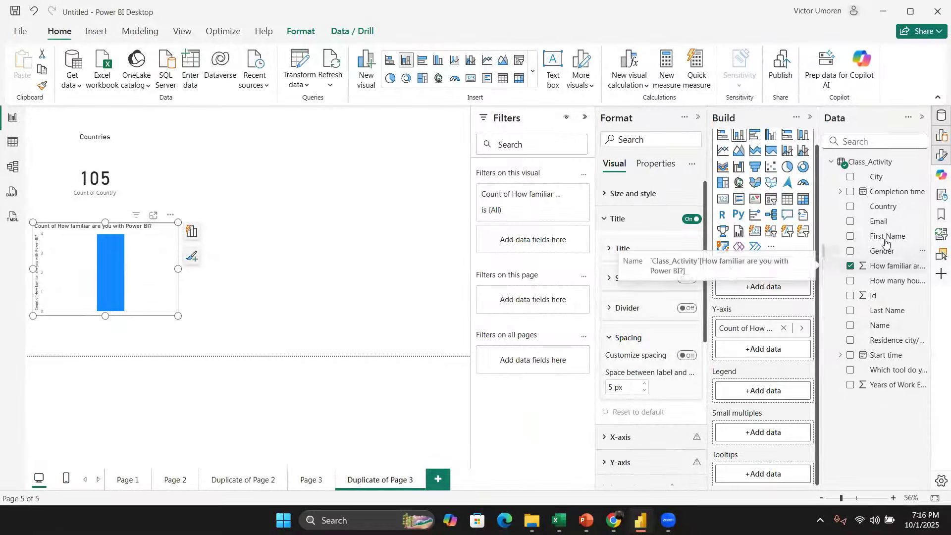
pyautogui.moveTo(887, 237); pyautogui.dragTo(772, 286)
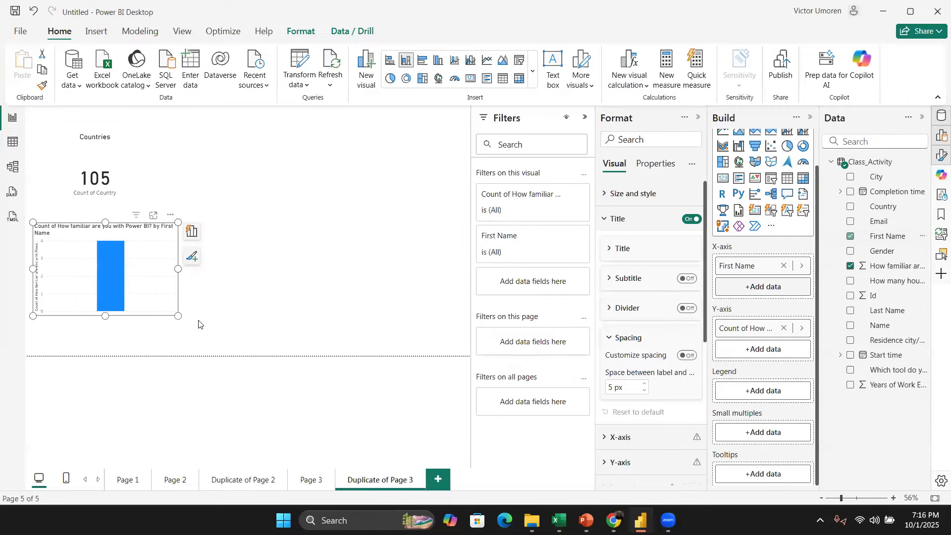
# Step: Resize and reposition the column chart so it sits below the Countries card
pyautogui.moveTo(179, 317); pyautogui.dragTo(425, 363)
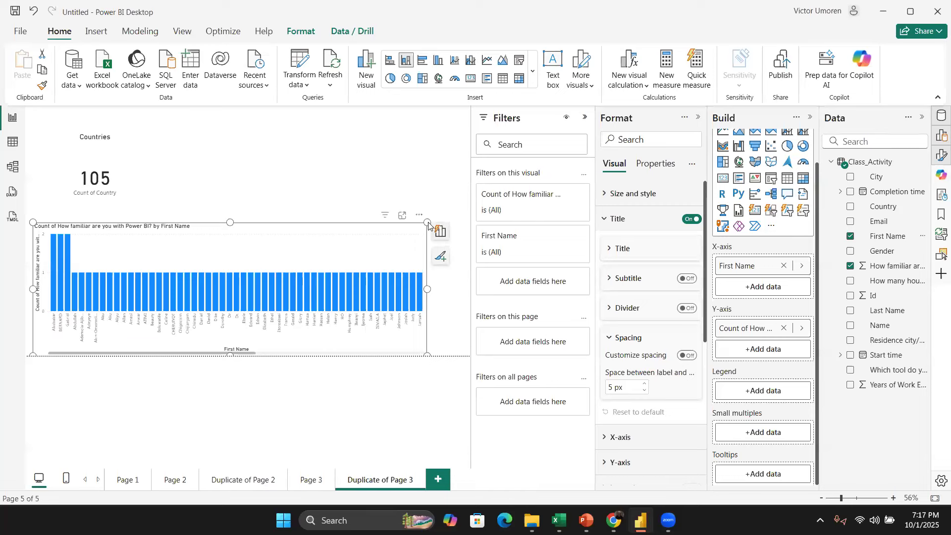
pyautogui.moveTo(427, 223); pyautogui.dragTo(469, 154)
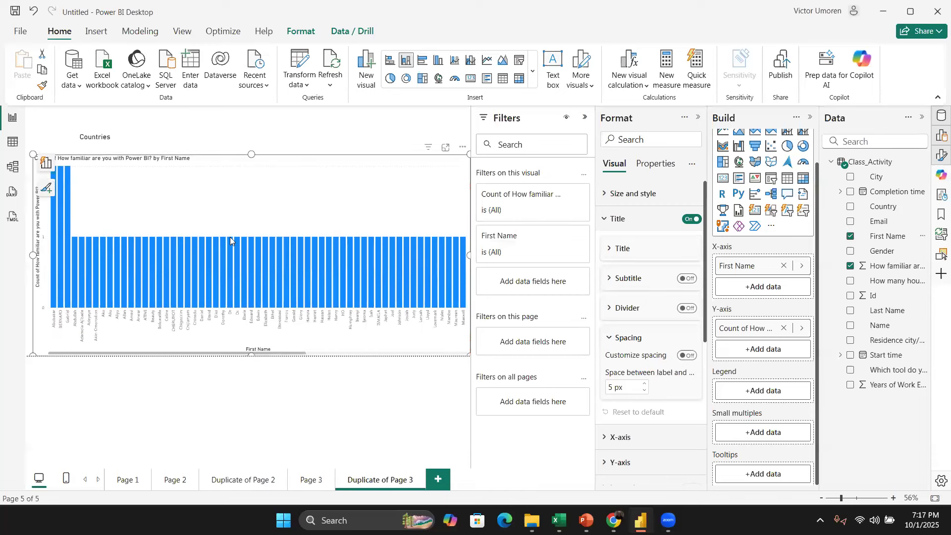
pyautogui.scroll(-10, 181, 307)
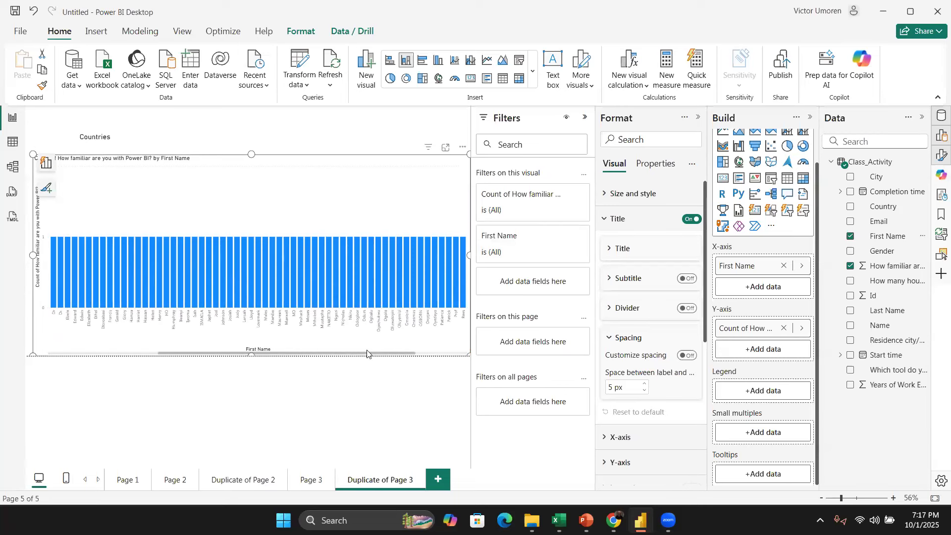
pyautogui.scroll(10, 369, 327)
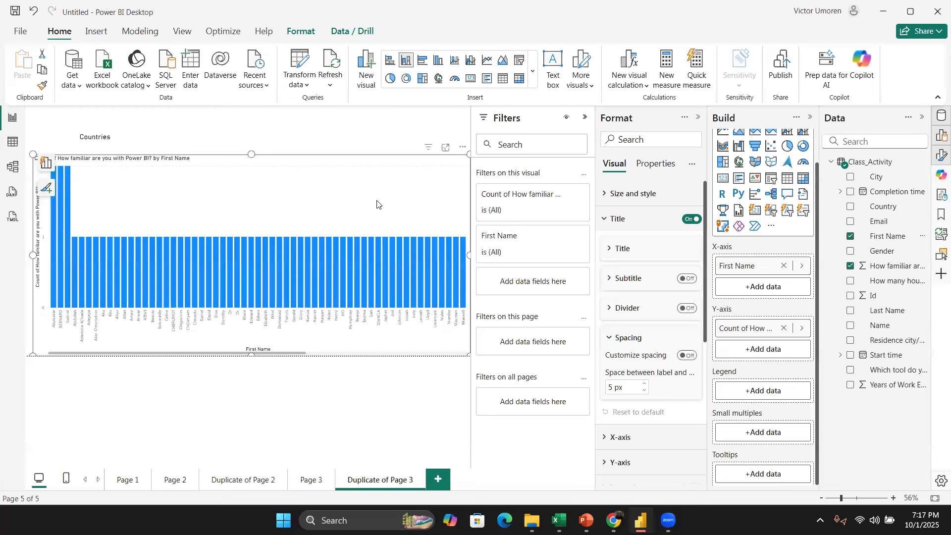
pyautogui.moveTo(344, 193); pyautogui.dragTo(337, 194)
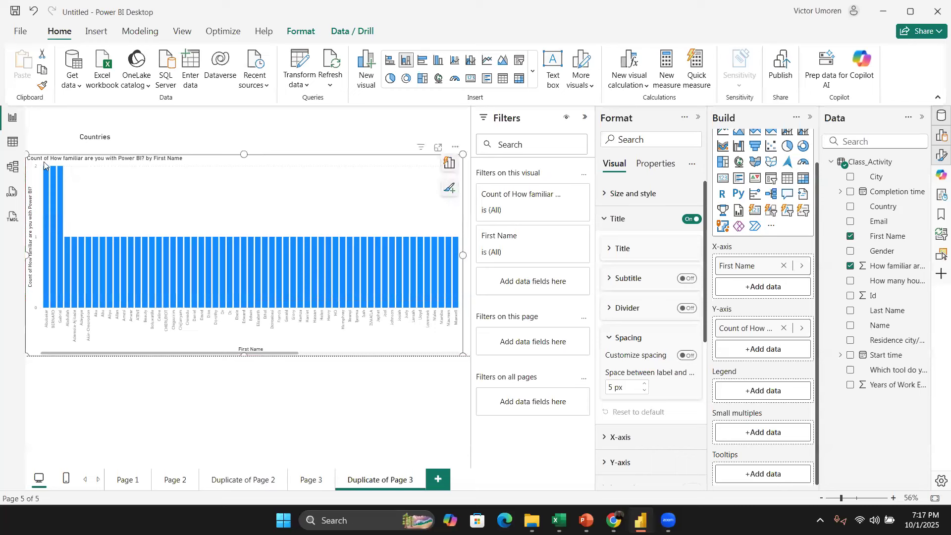
pyautogui.moveTo(26, 151); pyautogui.dragTo(169, 243)
pyautogui.moveTo(340, 251); pyautogui.dragTo(197, 247)
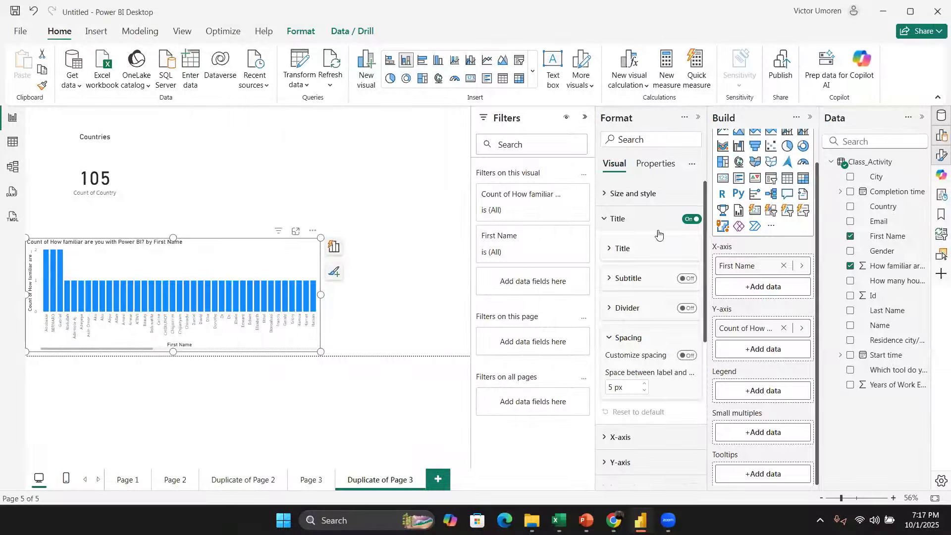
# Step: Set the column chart's title text to Familiarity with Power BI
pyautogui.click(612, 251)
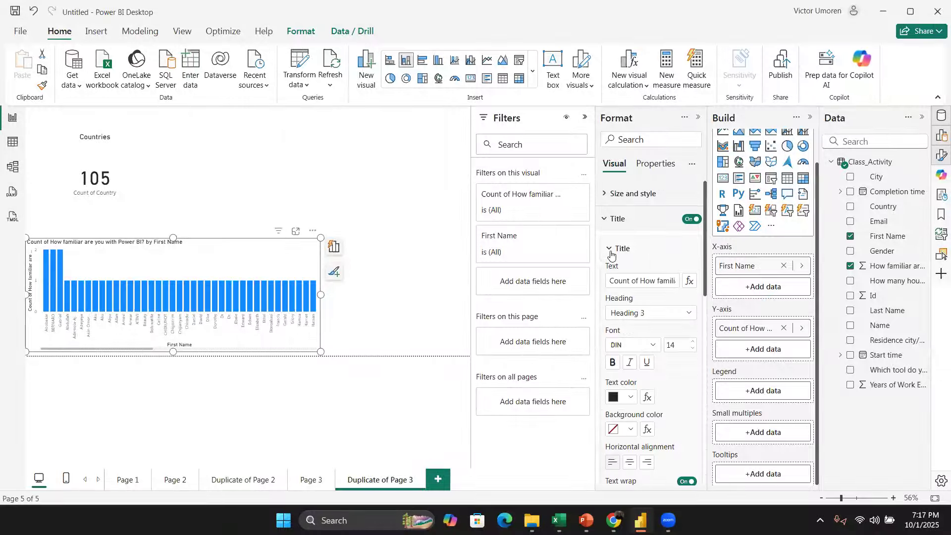
pyautogui.click(641, 282)
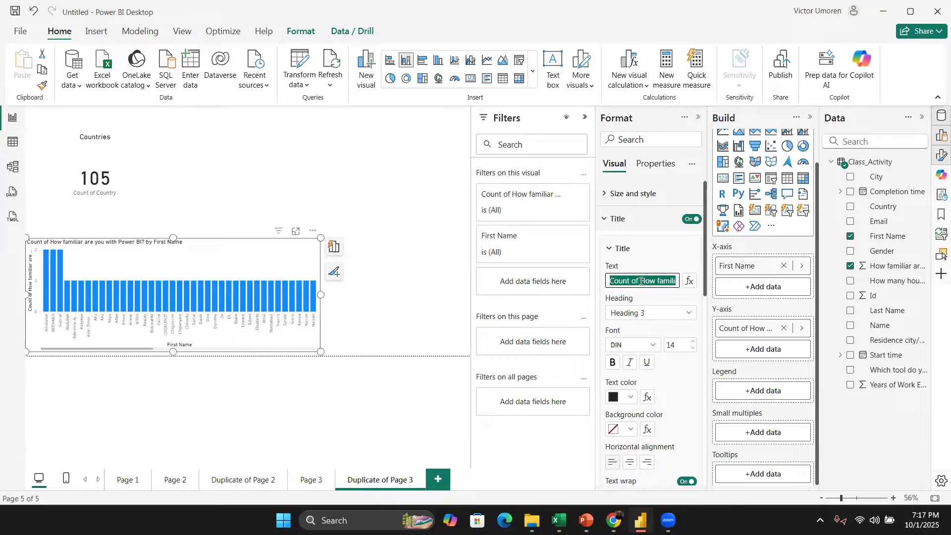
pyautogui.write('Familiarity wi')
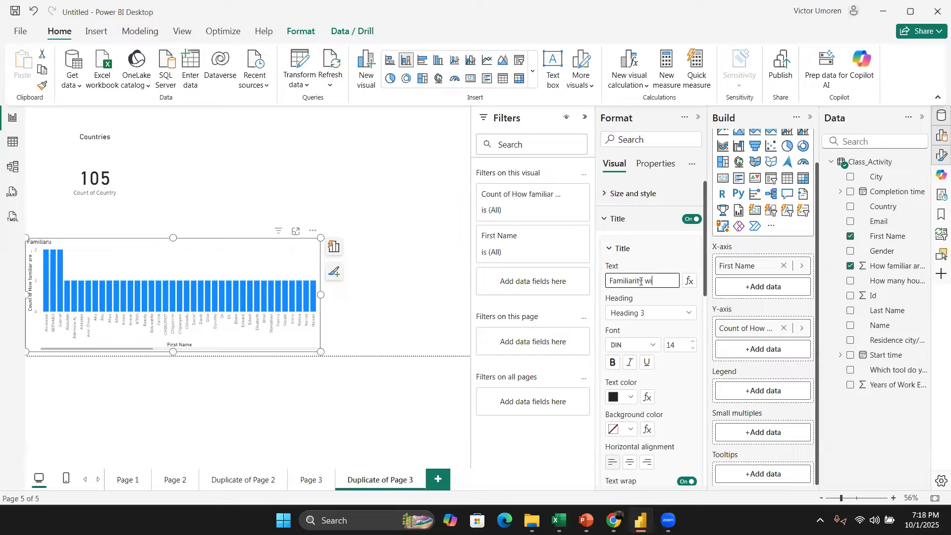
pyautogui.write('th Power BI')
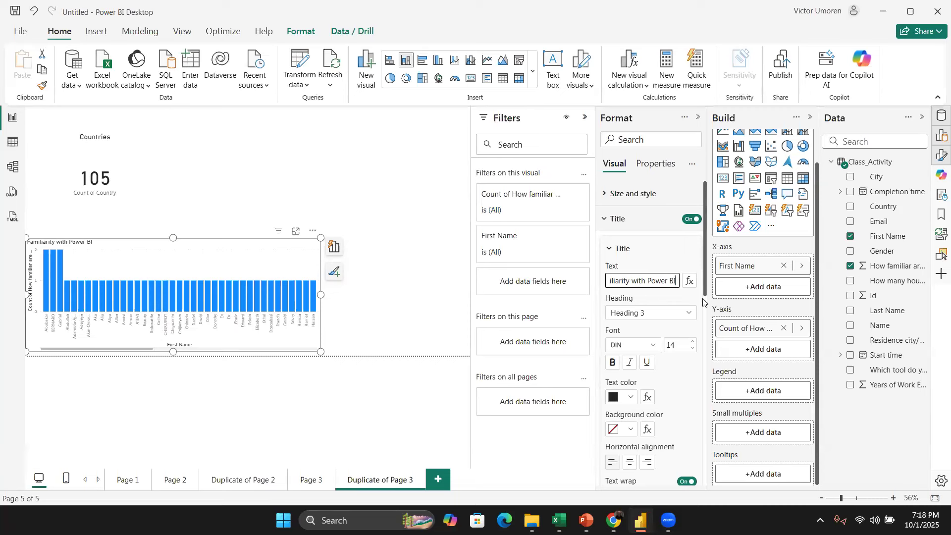
# Step: Center-align the chart title, make it bold, and set its font size to 20
pyautogui.scroll(-2, 704, 302)
pyautogui.click(632, 364)
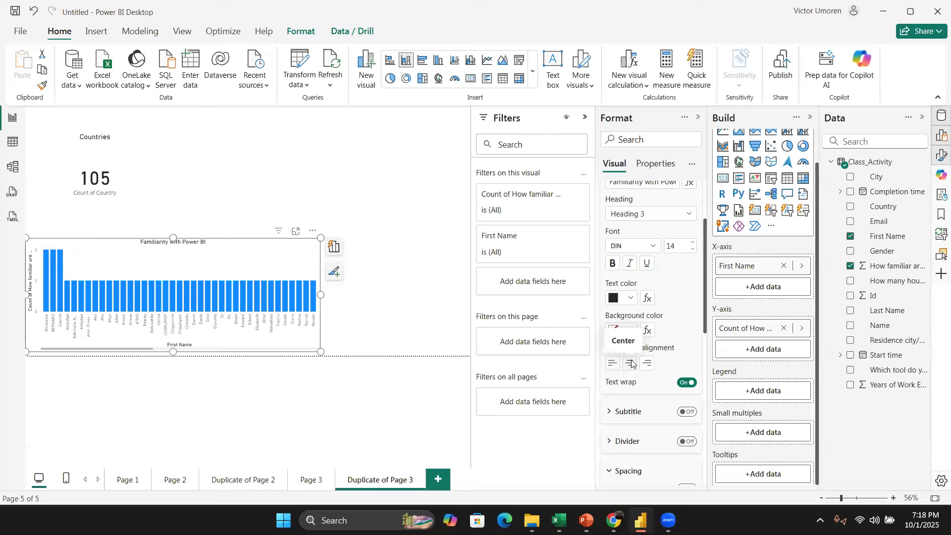
pyautogui.click(616, 263)
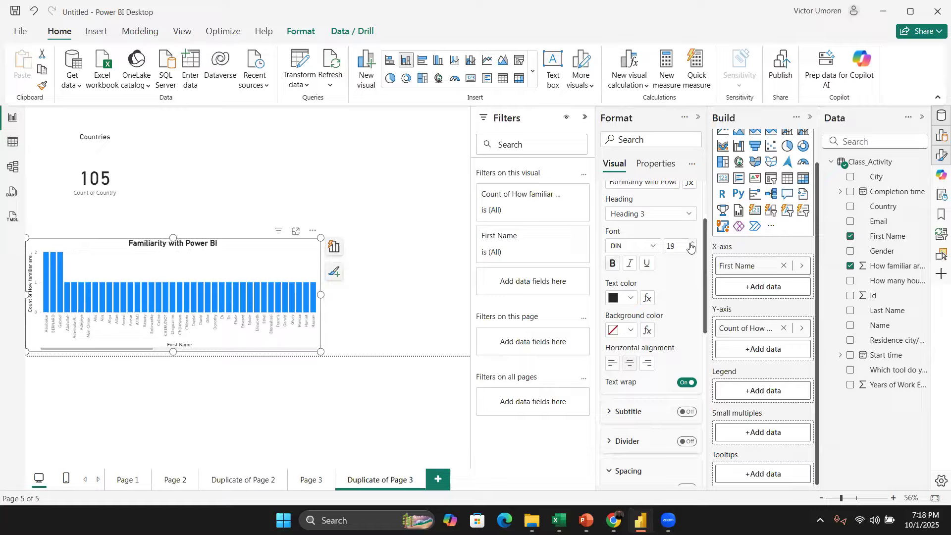
pyautogui.click(692, 243)
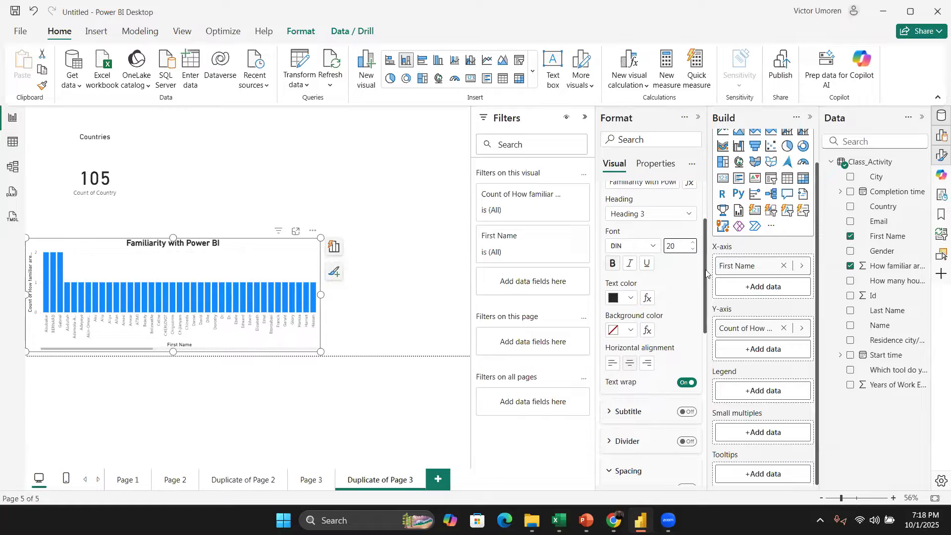
# Step: Hide the column chart's X-axis title
pyautogui.scroll(3, 702, 270)
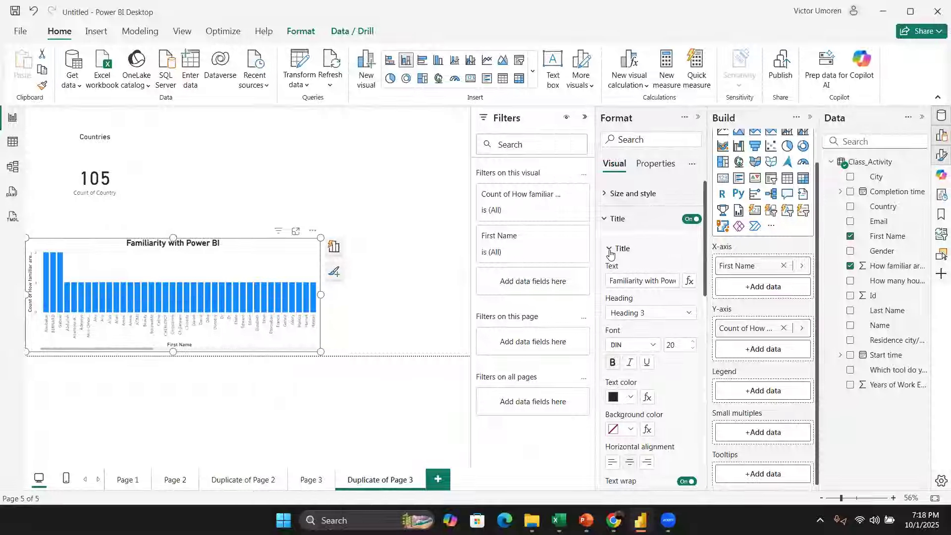
pyautogui.click(610, 250)
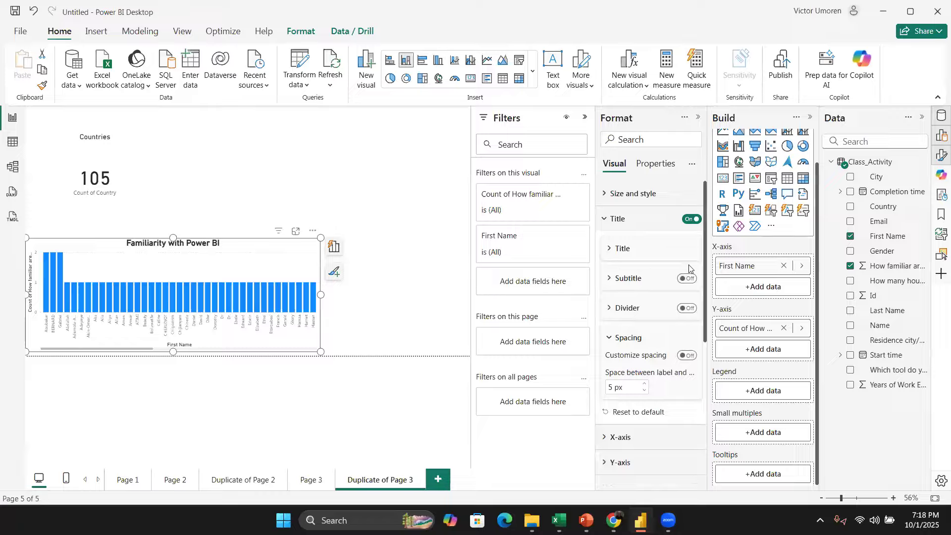
pyautogui.moveTo(705, 283); pyautogui.dragTo(705, 328)
pyautogui.click(604, 353)
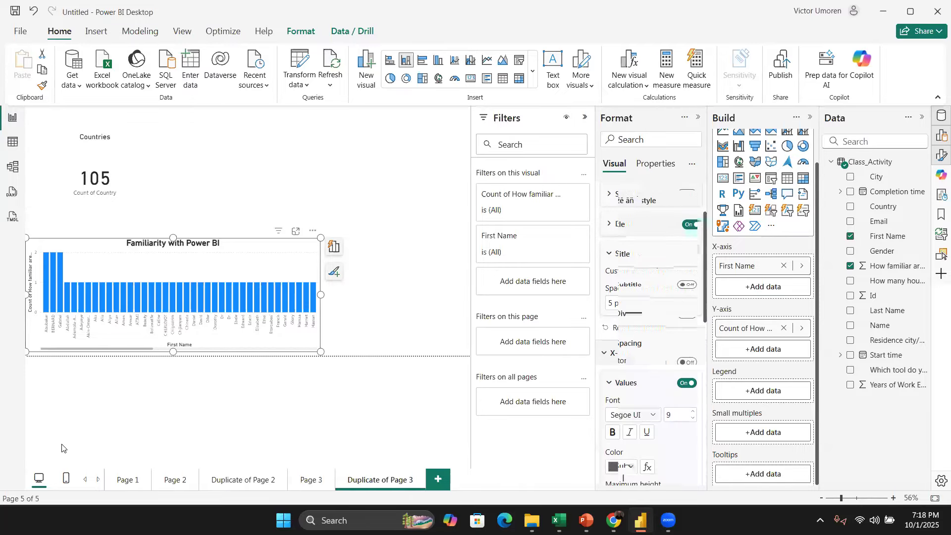
pyautogui.click(686, 383)
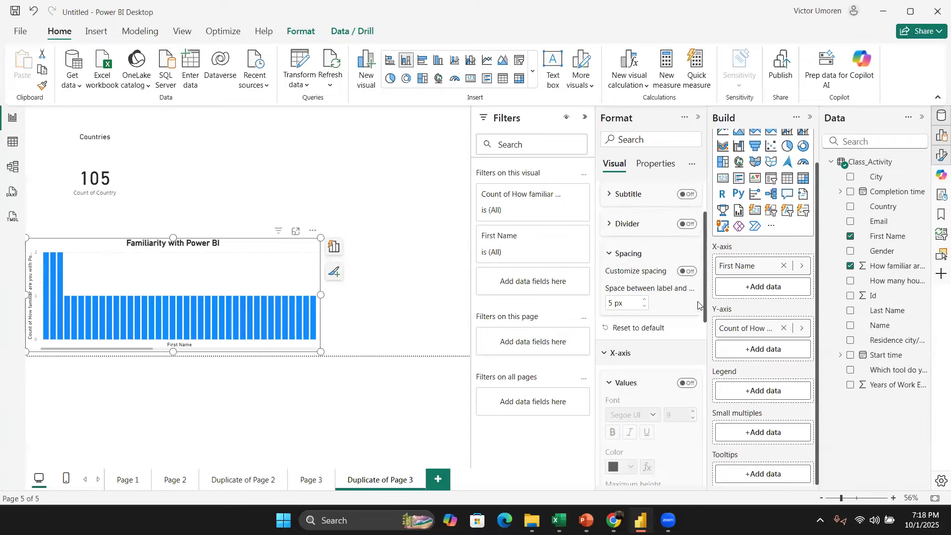
pyautogui.click(687, 383)
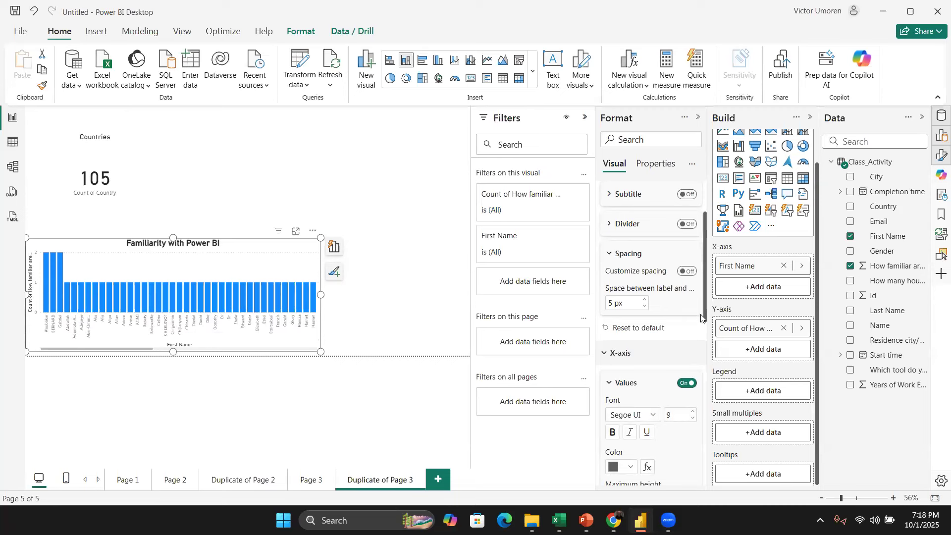
pyautogui.moveTo(702, 318); pyautogui.dragTo(708, 386)
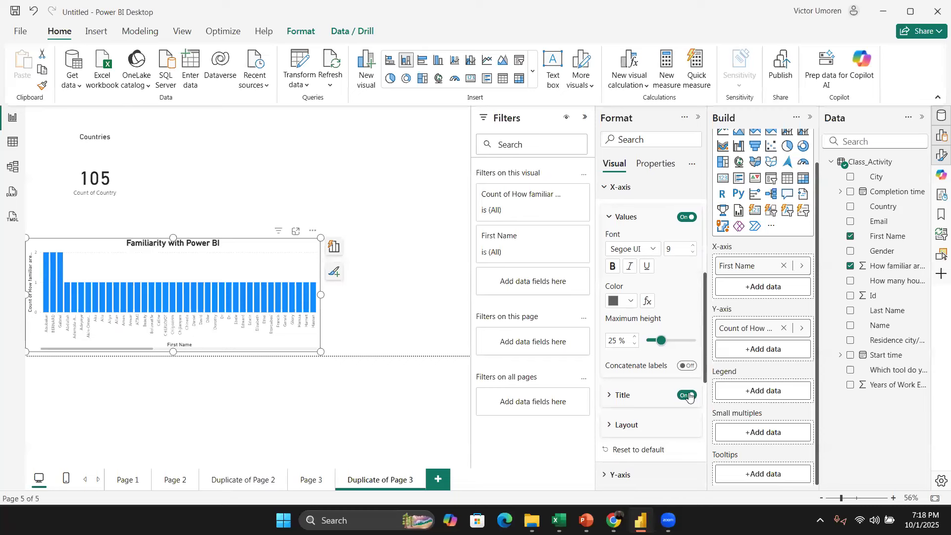
pyautogui.click(690, 396)
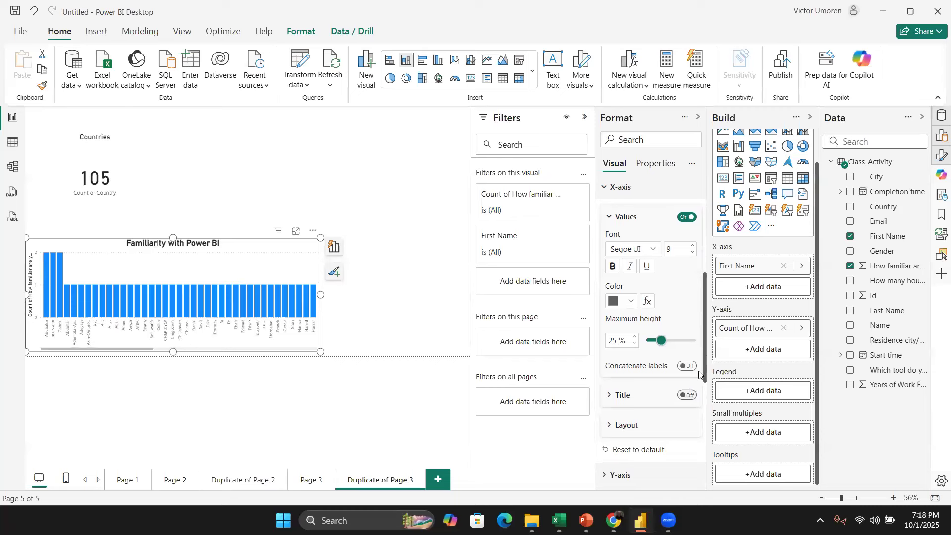
# Step: Hide the column chart's Y-axis title
pyautogui.click(610, 221)
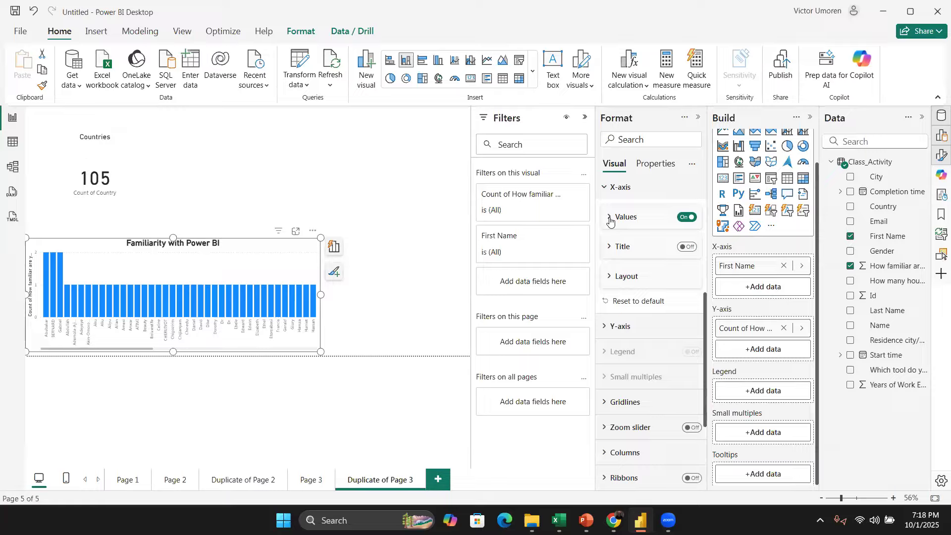
pyautogui.click(604, 188)
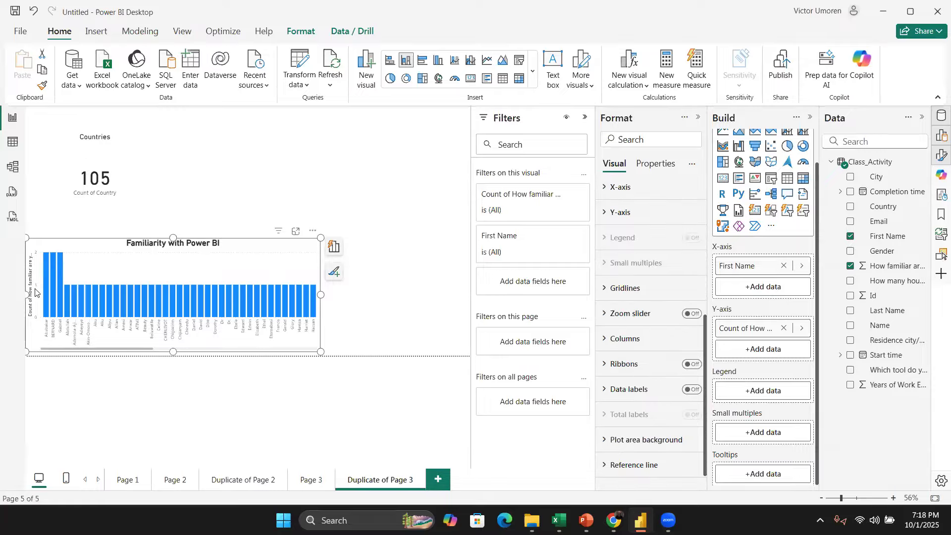
pyautogui.click(604, 213)
pyautogui.moveTo(704, 309); pyautogui.dragTo(712, 396)
pyautogui.scroll(3, 633, 310)
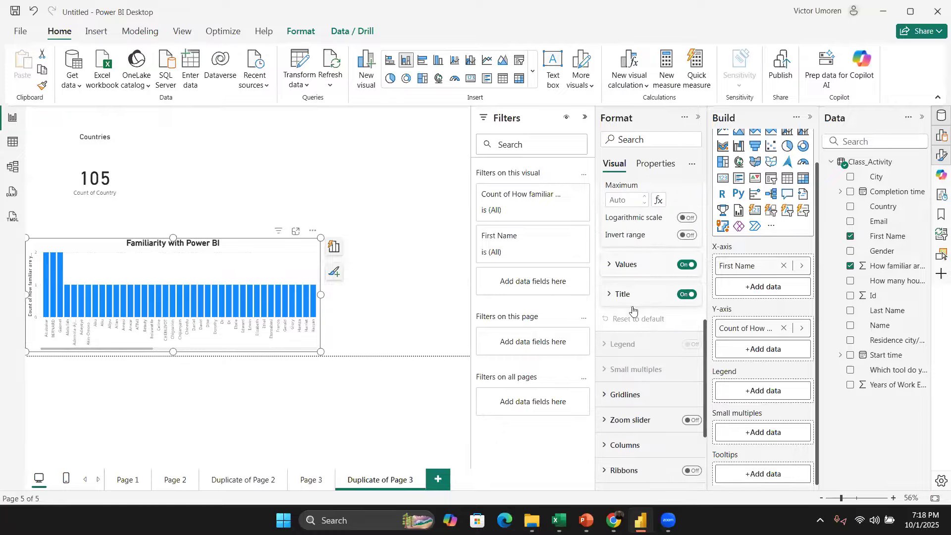
pyautogui.click(610, 296)
pyautogui.scroll(-3, 701, 404)
pyautogui.scroll(-3, 701, 404)
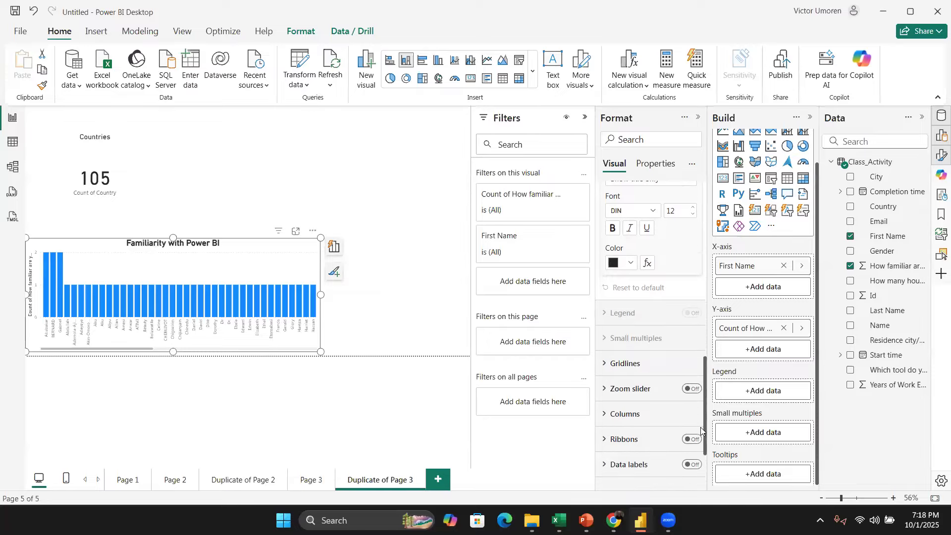
pyautogui.scroll(2, 700, 376)
pyautogui.scroll(5, 698, 363)
pyautogui.click(615, 341)
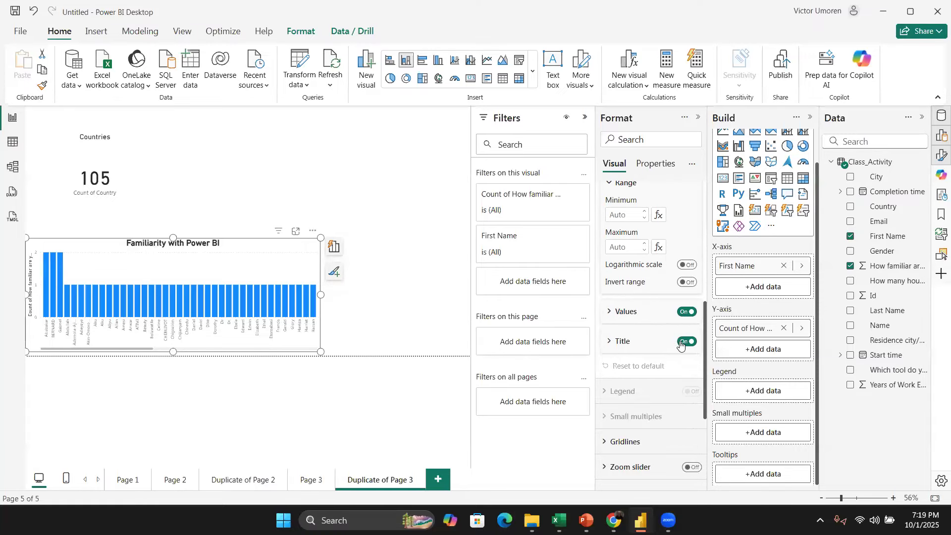
pyautogui.click(681, 343)
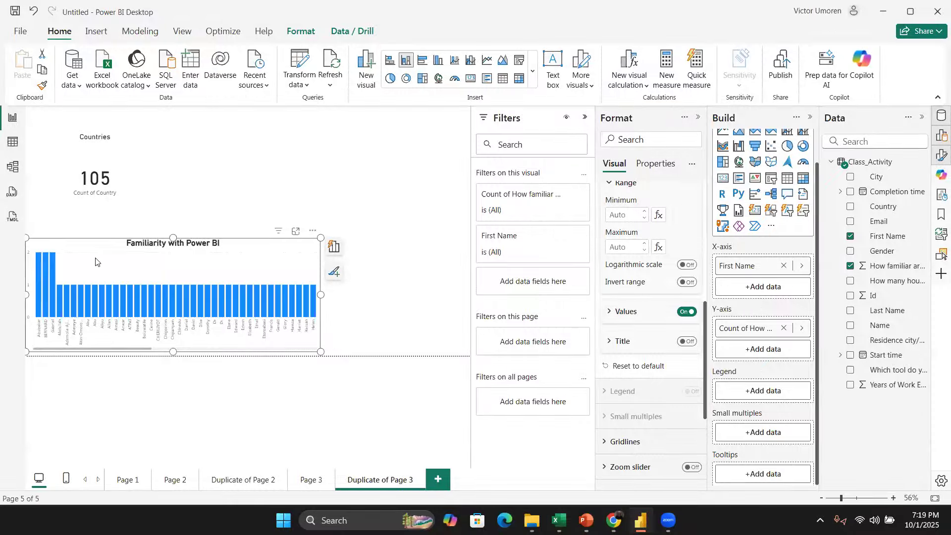
# Step: Change the column chart's column colour to pink
pyautogui.click(370, 214)
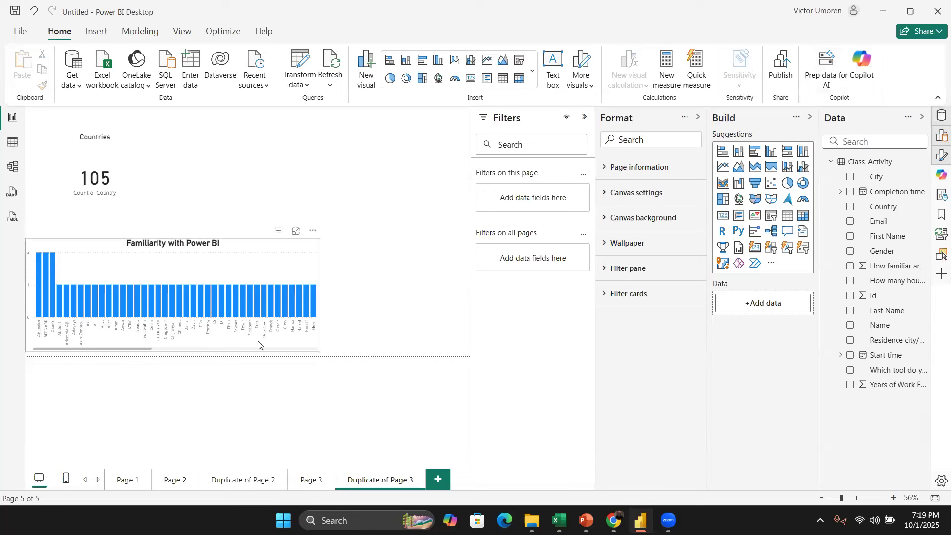
pyautogui.click(272, 250)
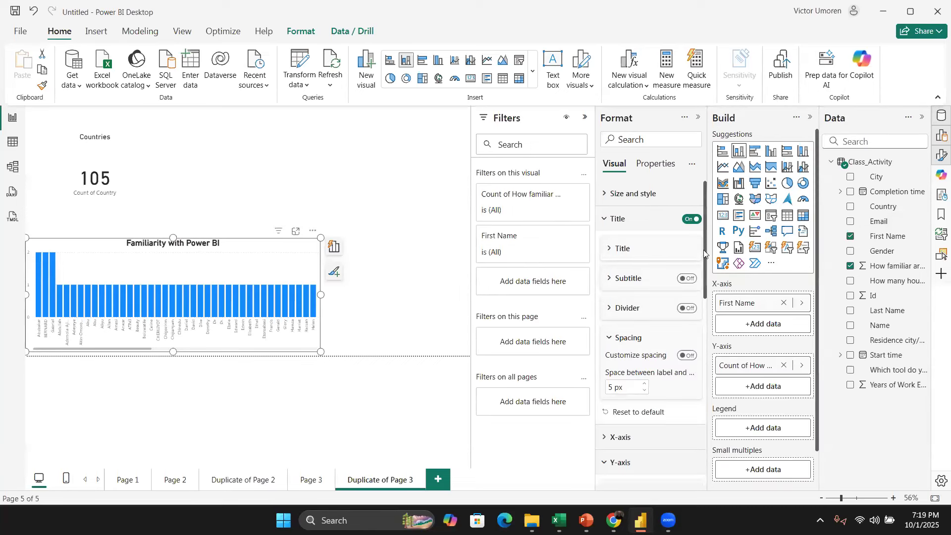
pyautogui.moveTo(705, 254)
pyautogui.mouseDown()
pyautogui.moveTo(708, 447)
pyautogui.moveTo(693, 255)
pyautogui.moveTo(694, 267)
pyautogui.mouseUp()
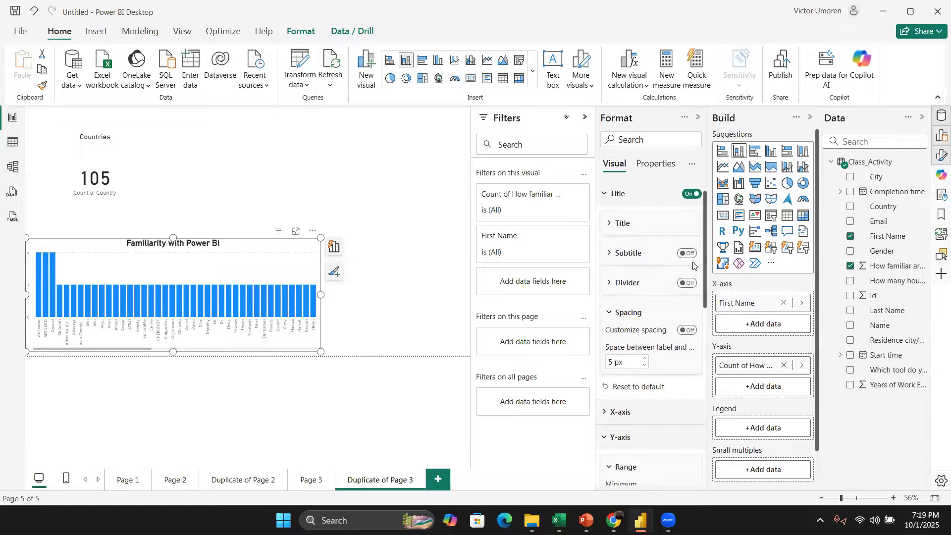
pyautogui.scroll(1, 692, 266)
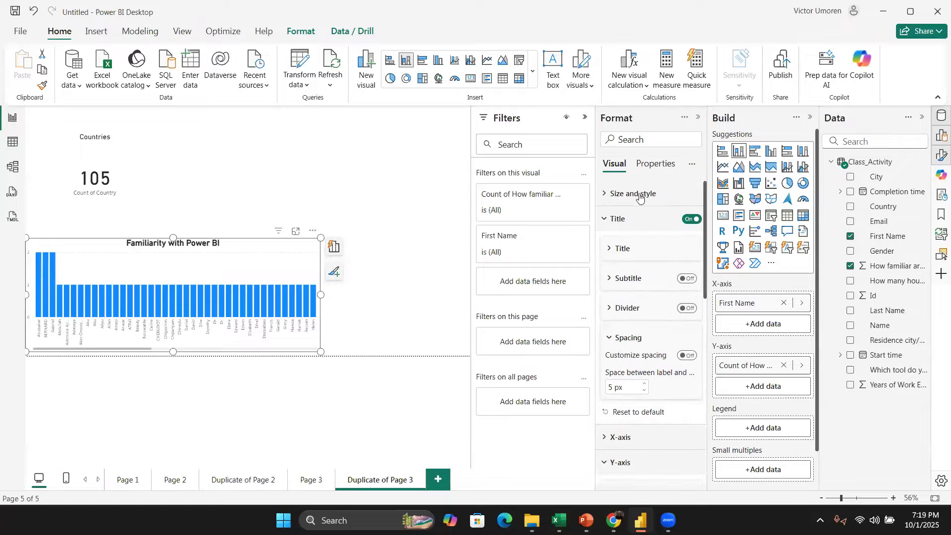
pyautogui.click(603, 221)
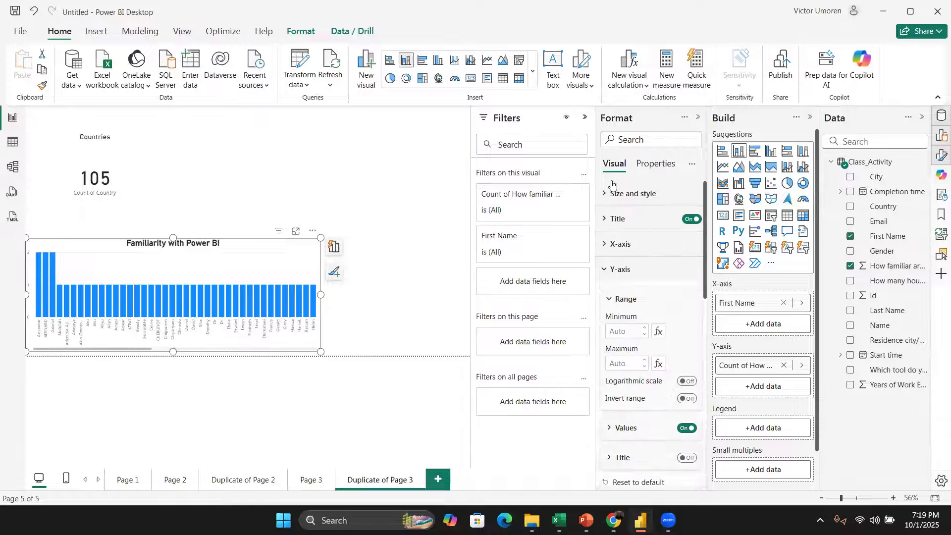
pyautogui.click(616, 269)
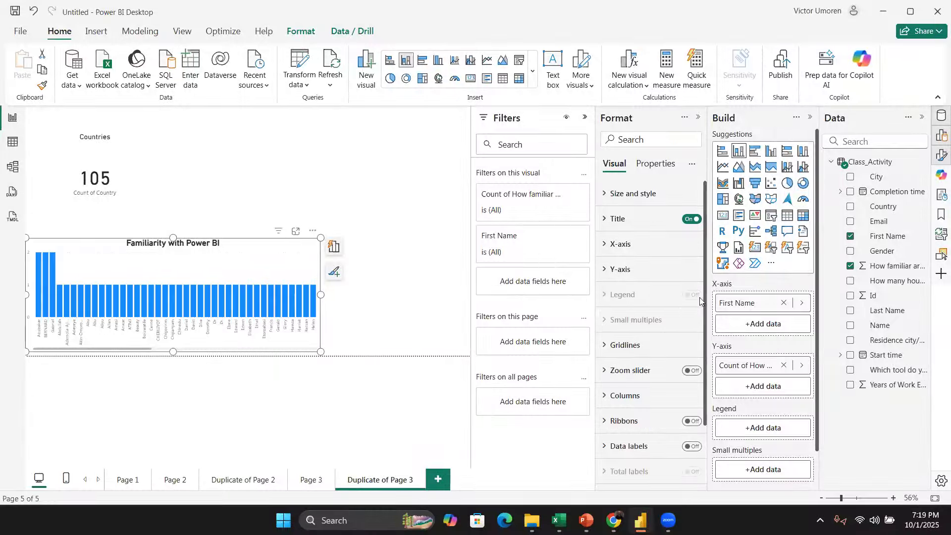
pyautogui.click(613, 399)
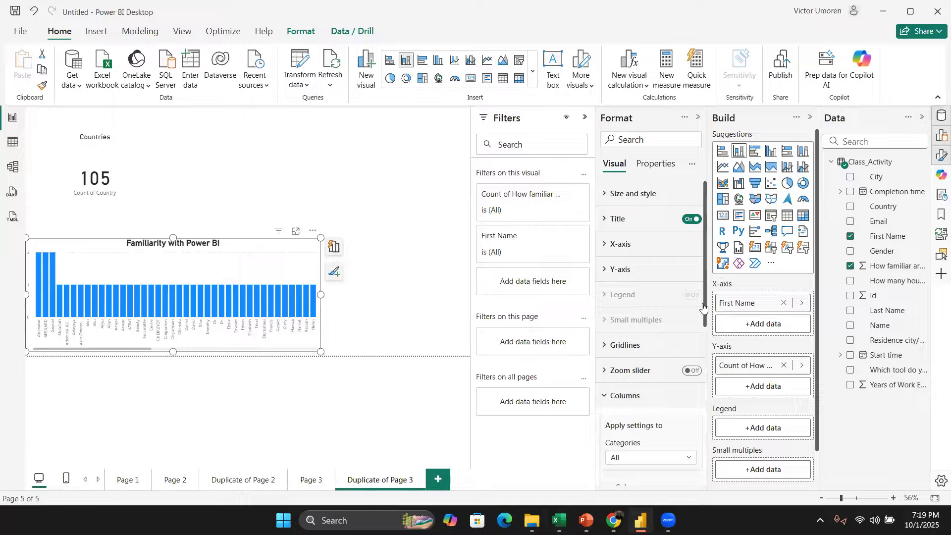
pyautogui.moveTo(706, 310); pyautogui.dragTo(705, 388)
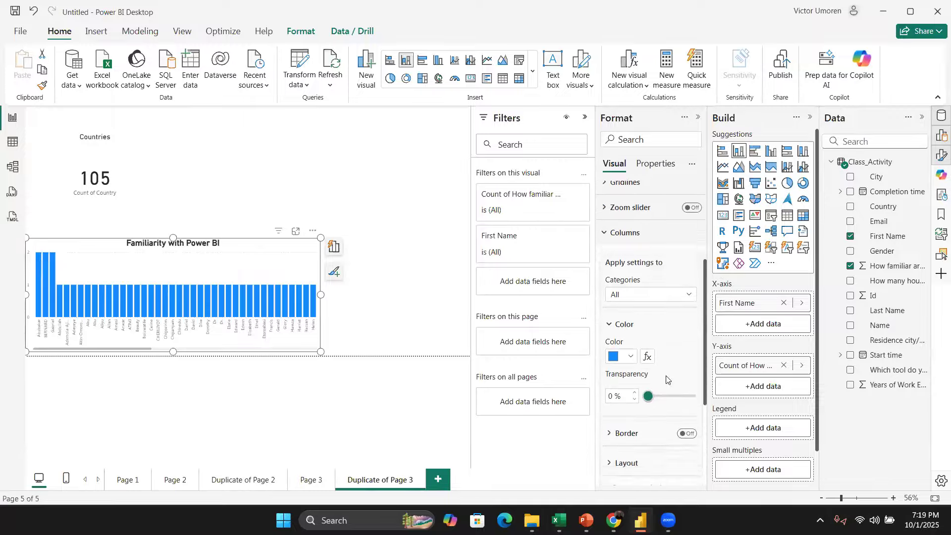
pyautogui.click(631, 357)
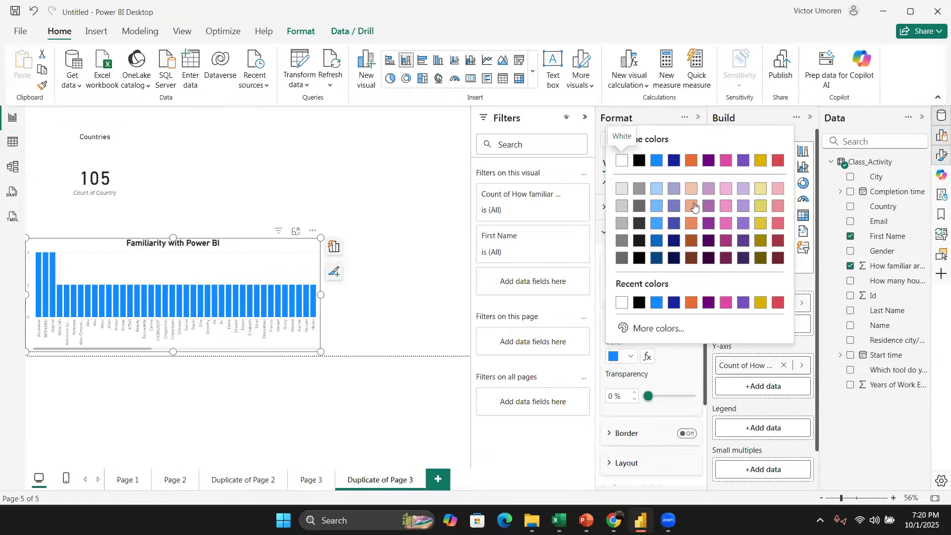
pyautogui.click(694, 207)
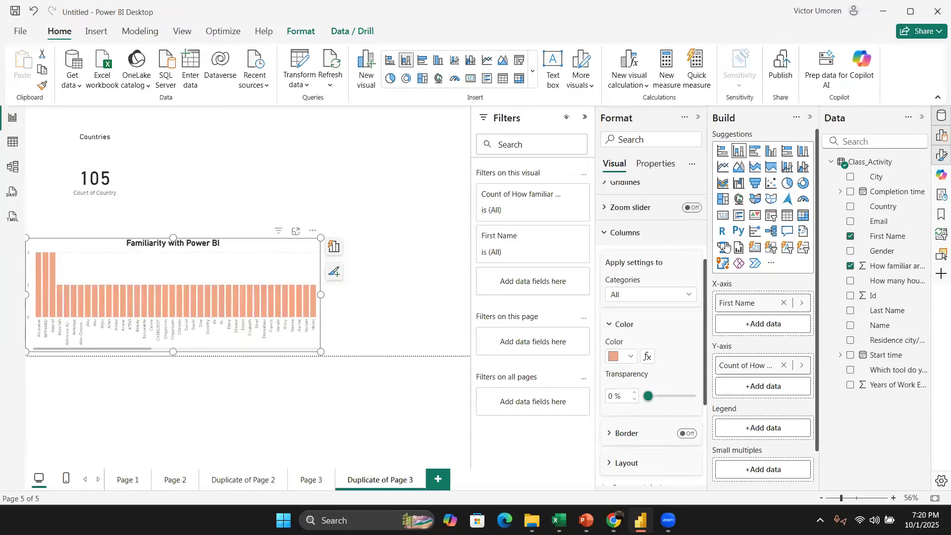
pyautogui.click(630, 357)
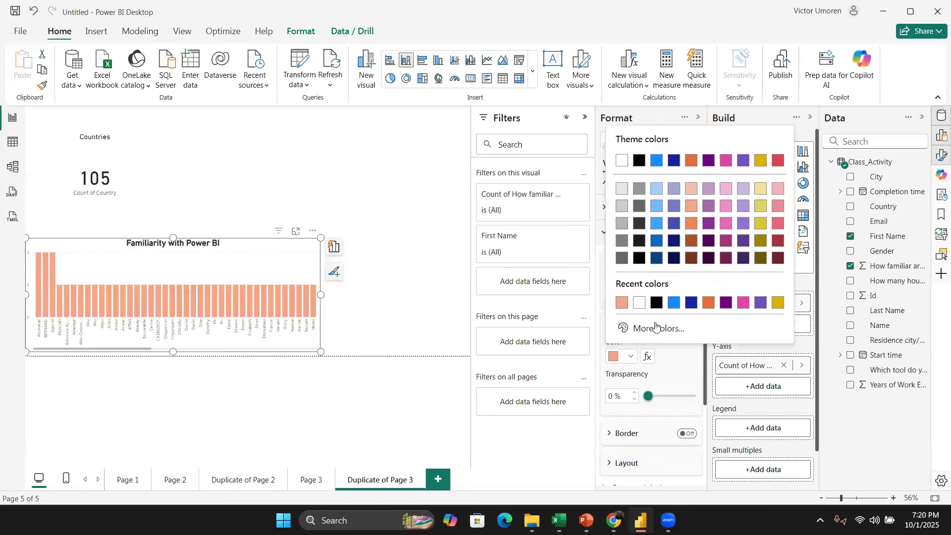
pyautogui.click(731, 224)
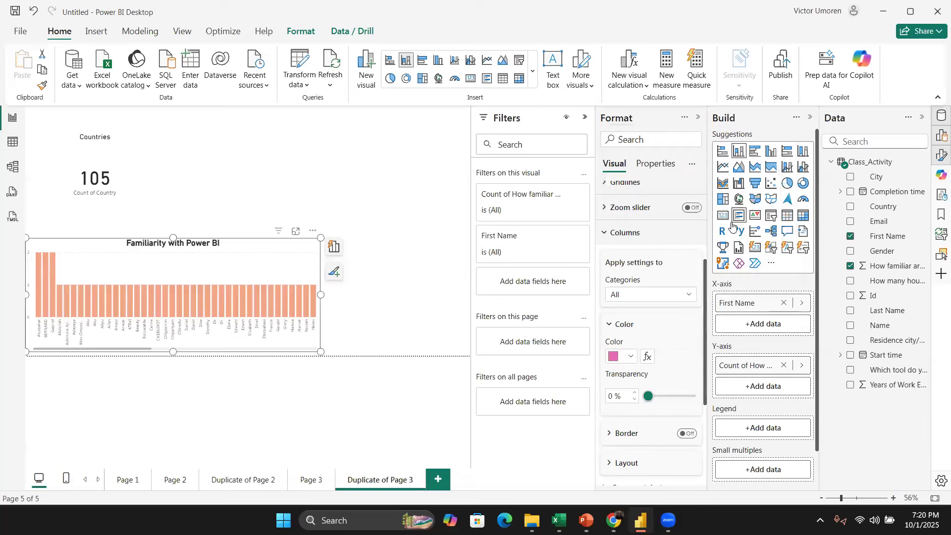
# Step: Turn on the visual border for the column chart
pyautogui.click(378, 301)
pyautogui.click(312, 263)
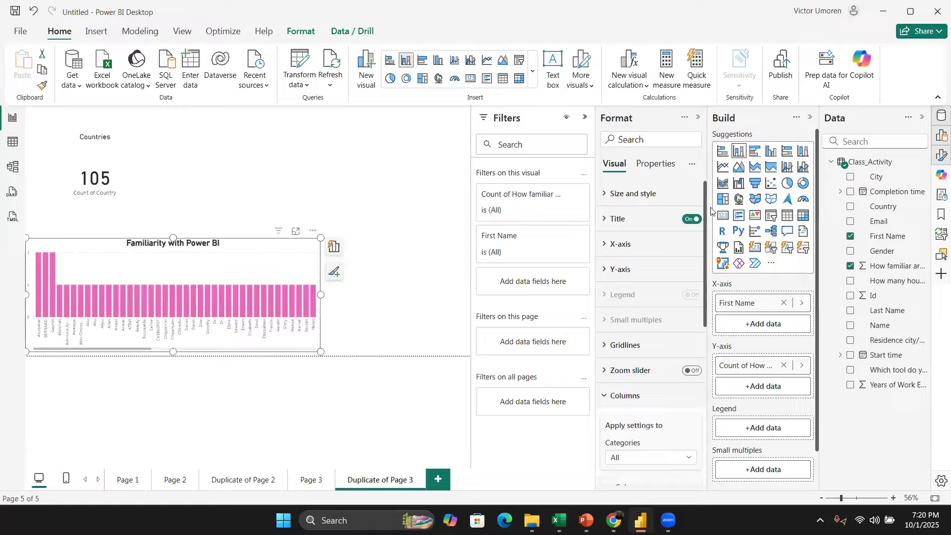
pyautogui.click(606, 194)
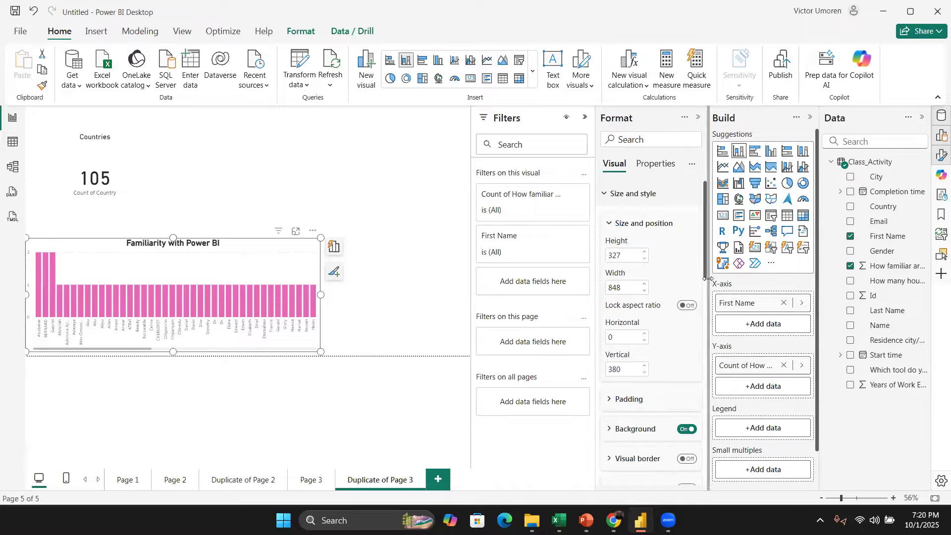
pyautogui.scroll(-1, 706, 307)
pyautogui.scroll(-3, 705, 307)
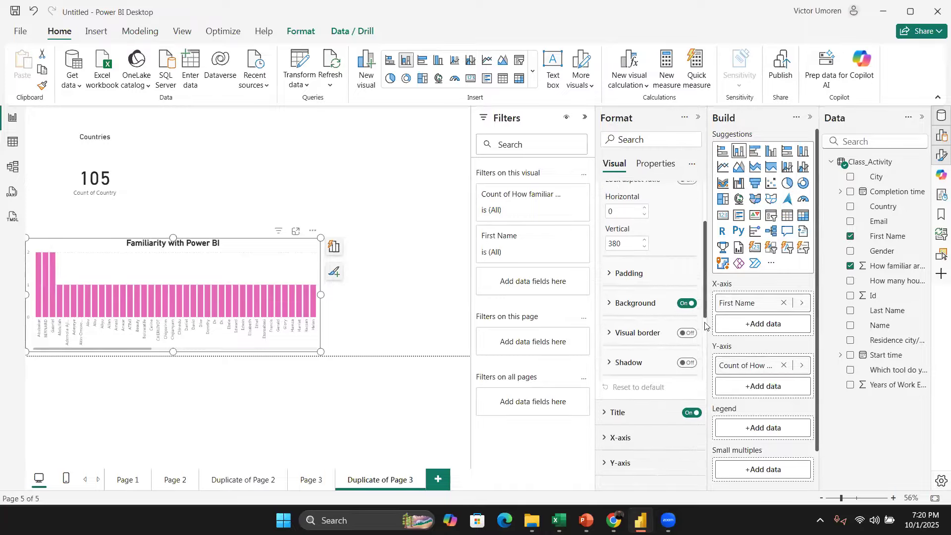
pyautogui.click(687, 295)
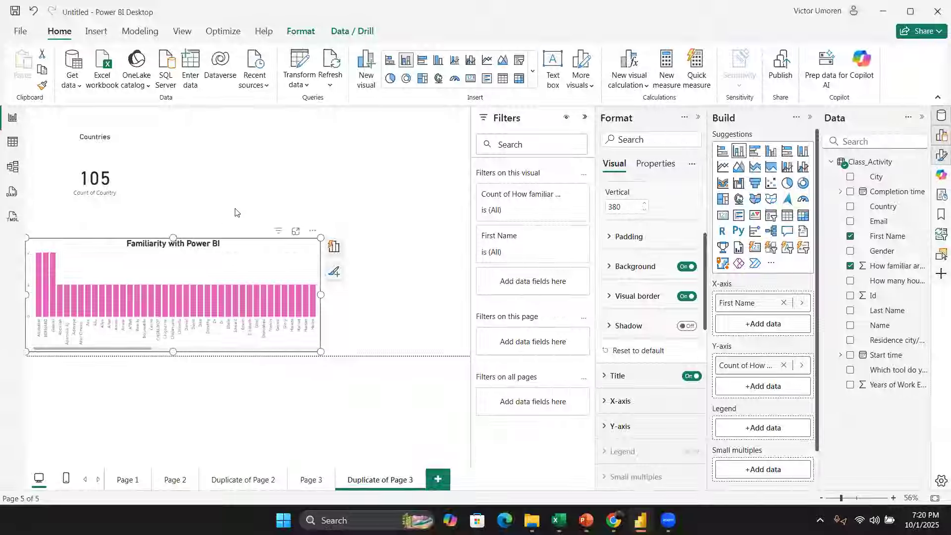
# Step: Turn on the shadow for the column chart
pyautogui.click(519, 430)
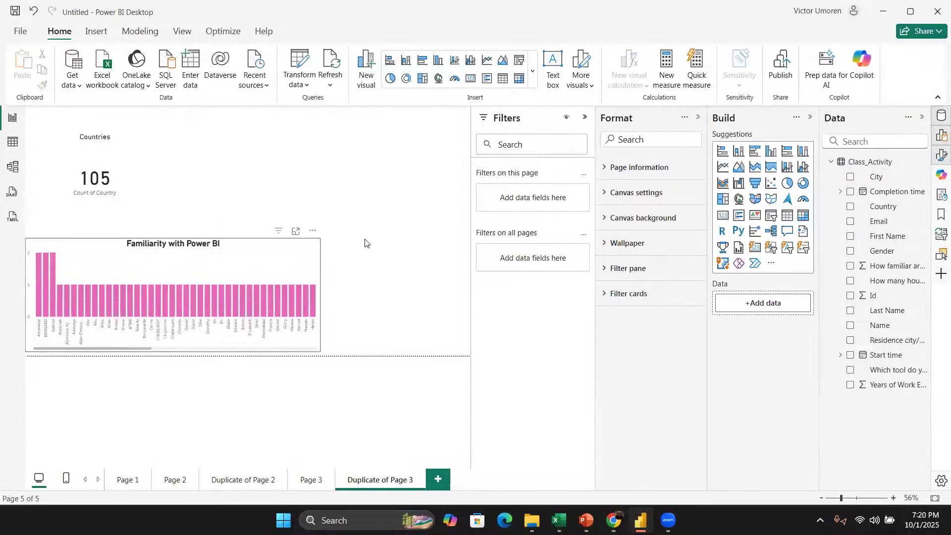
pyautogui.click(313, 258)
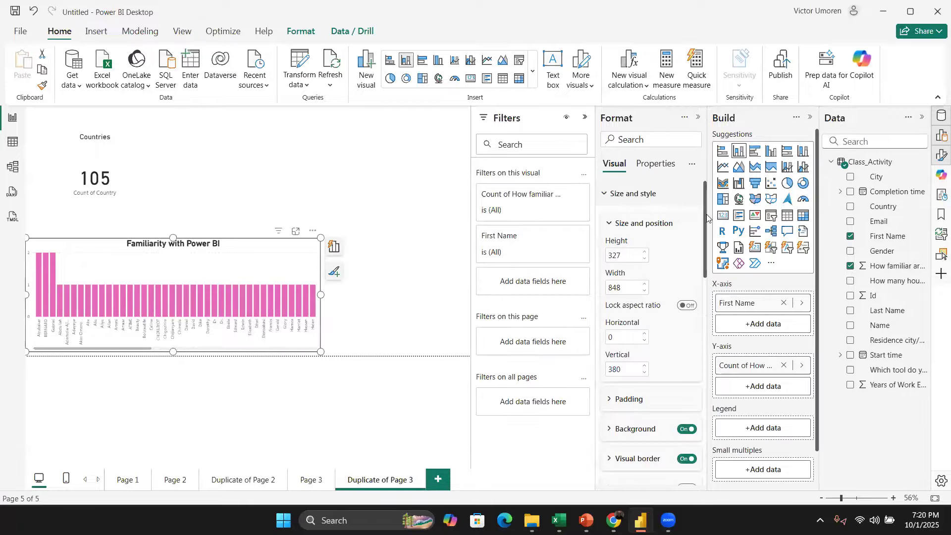
pyautogui.moveTo(707, 214); pyautogui.dragTo(712, 268)
pyautogui.click(688, 322)
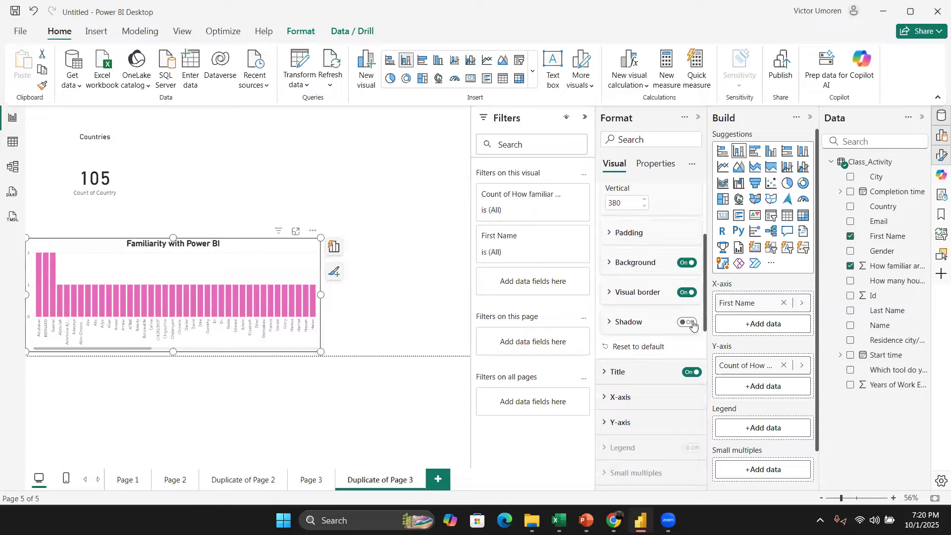
pyautogui.click(391, 291)
pyautogui.click(307, 260)
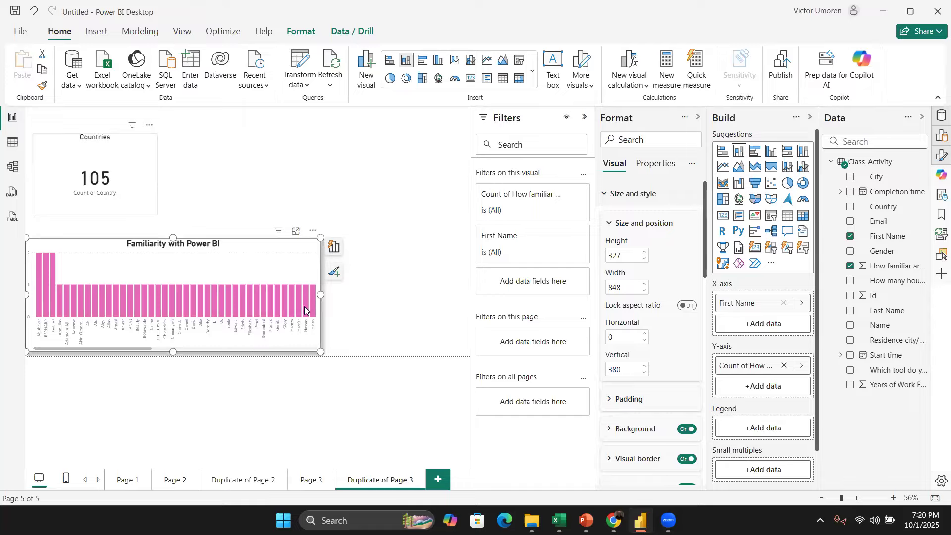
# Step: Copy the column chart's formatting onto the Countries card with the Format Painter
pyautogui.click(37, 169)
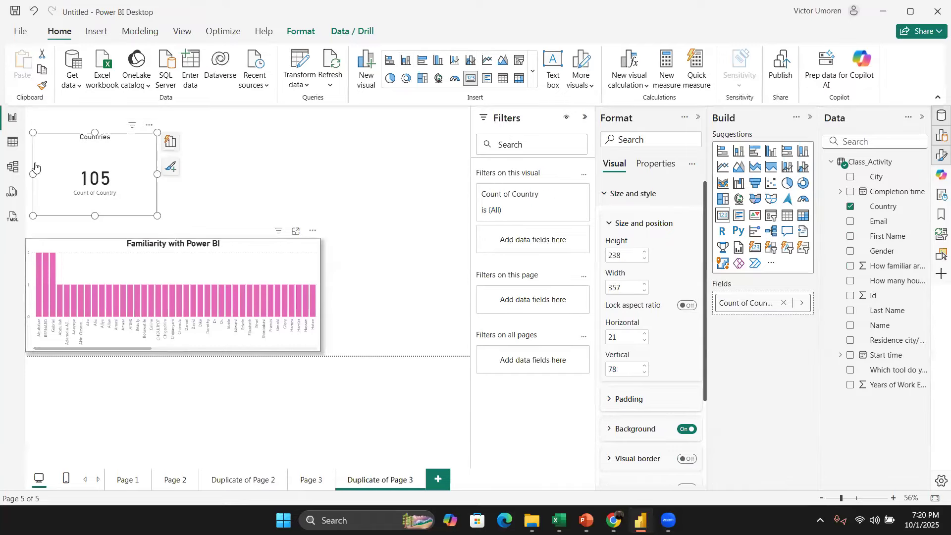
pyautogui.click(257, 246)
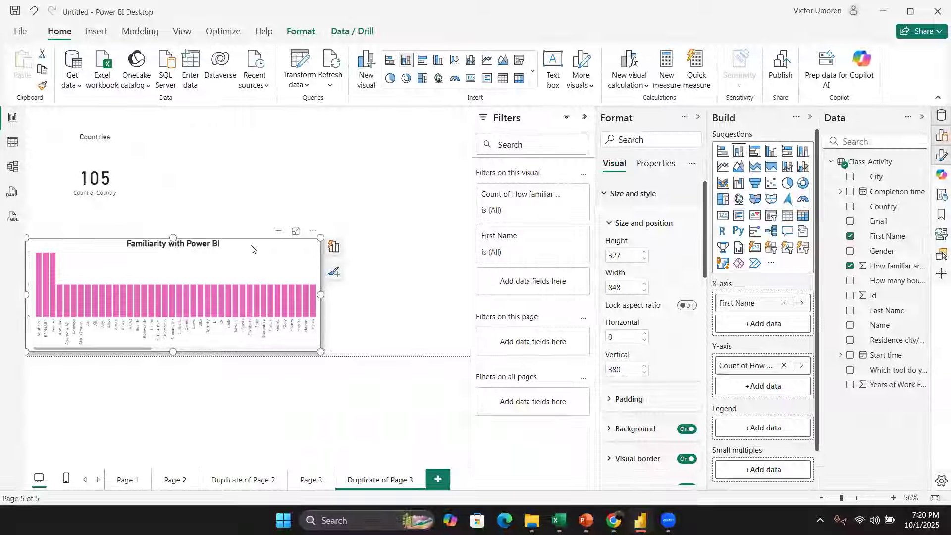
pyautogui.click(42, 85)
pyautogui.click(146, 139)
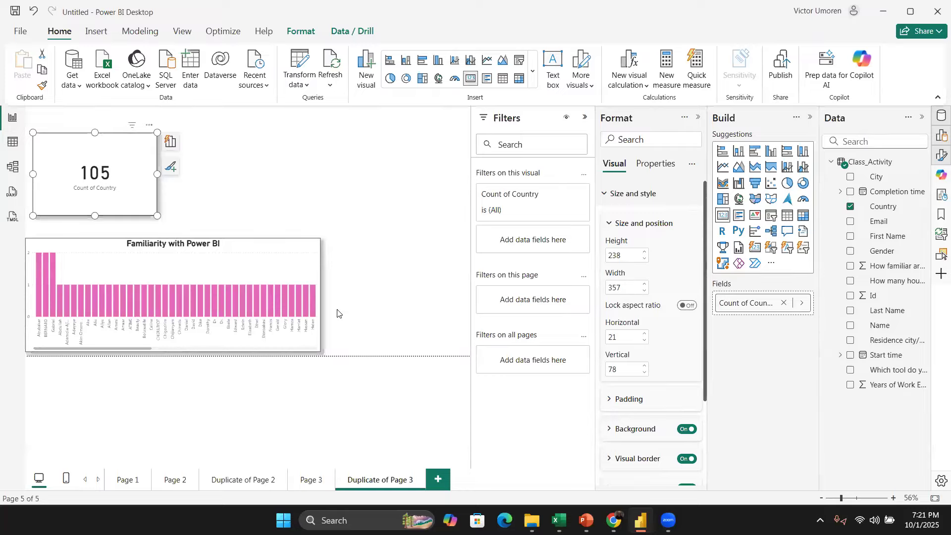
# Step: Shift the column chart slightly right and down on the canvas
pyautogui.click(251, 248)
pyautogui.moveTo(242, 247); pyautogui.dragTo(255, 253)
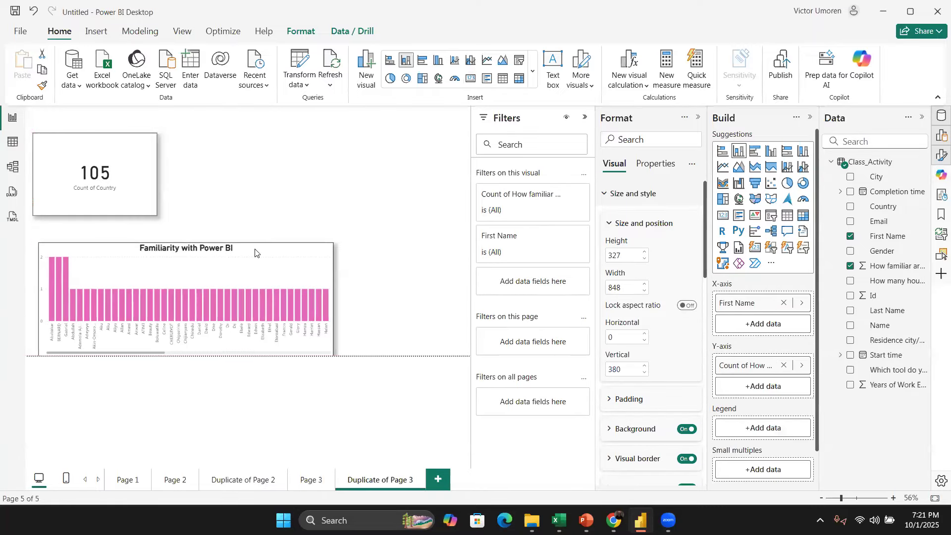
pyautogui.click(313, 175)
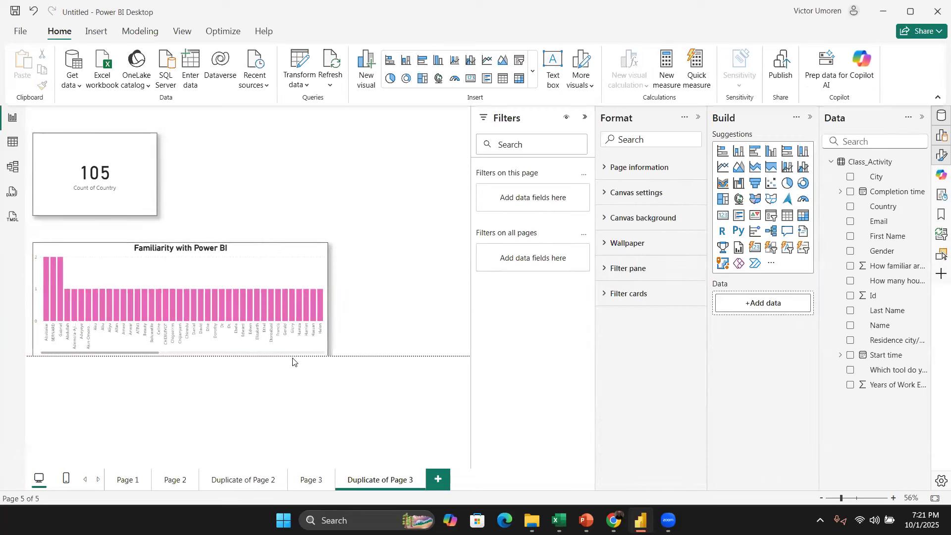
# Step: Shrink the Countries card to a smaller box by resizing it from its lower-right corner
pyautogui.click(588, 121)
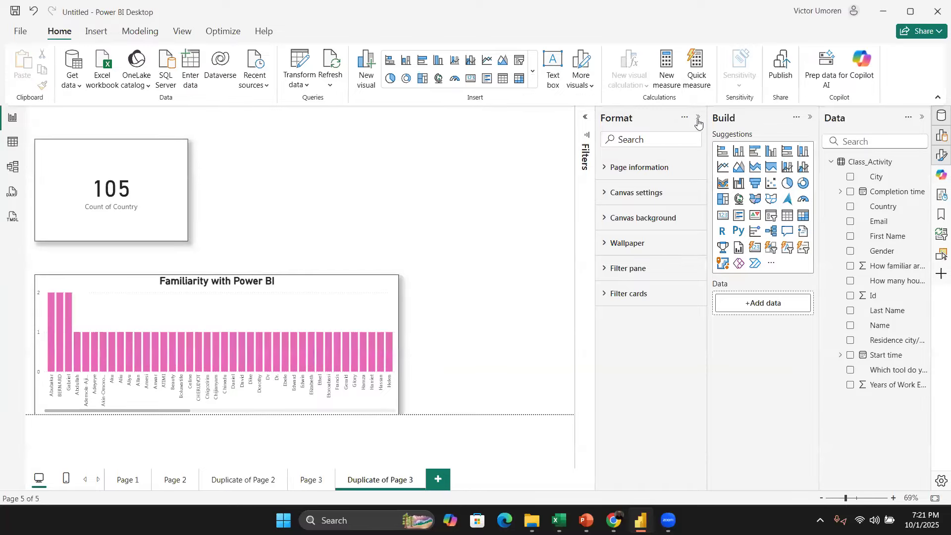
pyautogui.click(699, 118)
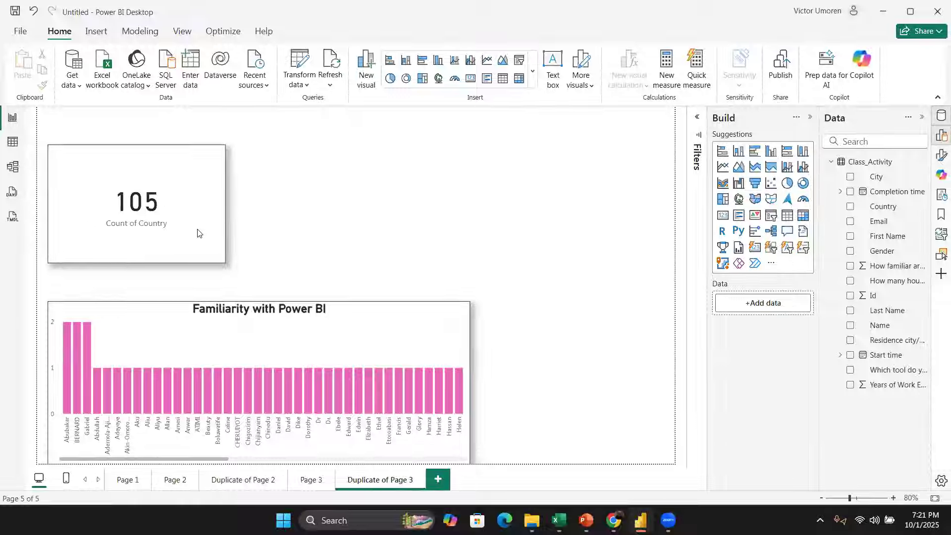
pyautogui.click(214, 262)
pyautogui.moveTo(225, 263); pyautogui.dragTo(141, 200)
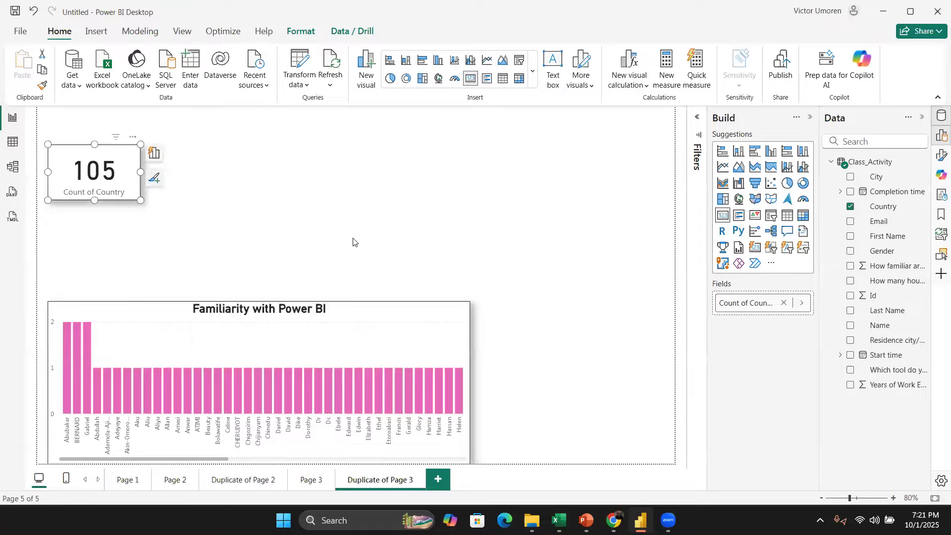
pyautogui.click(323, 194)
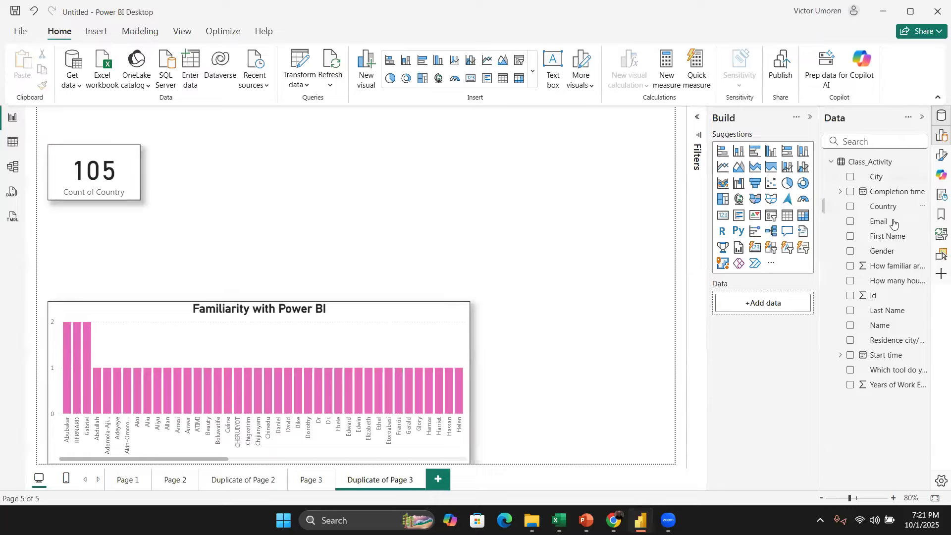
# Step: Add the Gender field as a new visual and set its summarization to Count
pyautogui.click(850, 252)
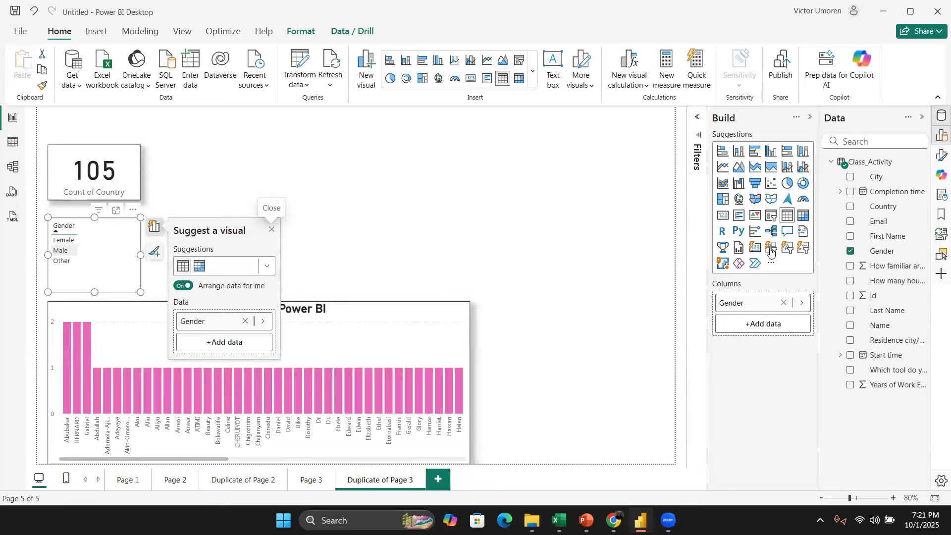
pyautogui.click(698, 119)
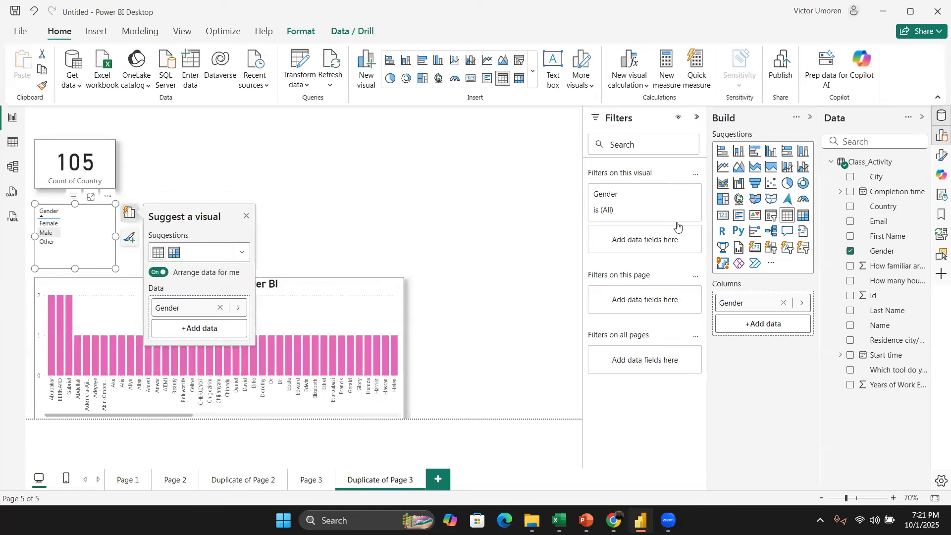
pyautogui.click(246, 218)
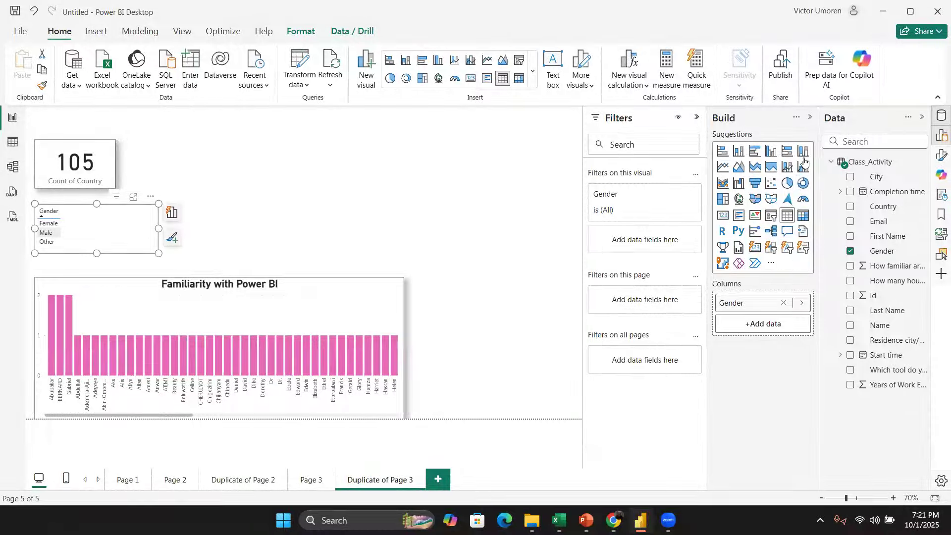
pyautogui.click(802, 303)
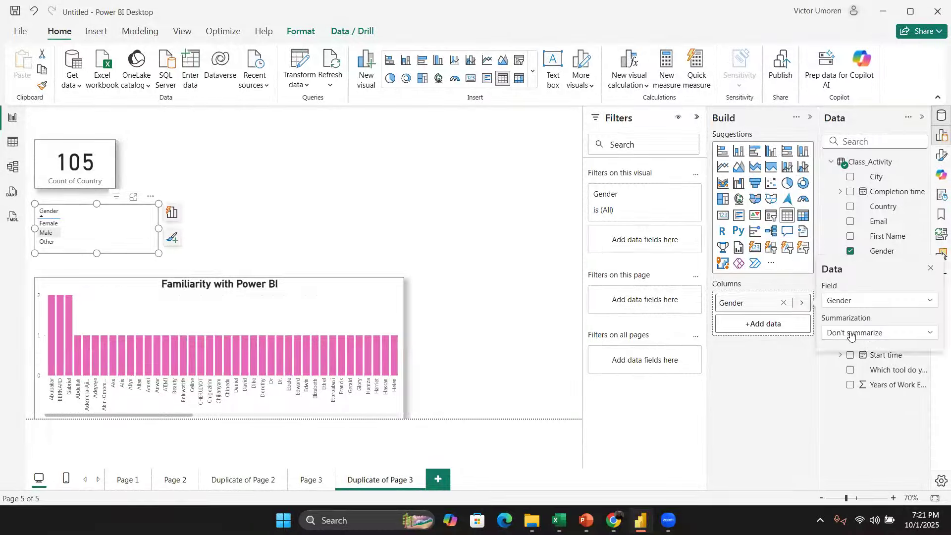
pyautogui.click(850, 335)
pyautogui.click(868, 410)
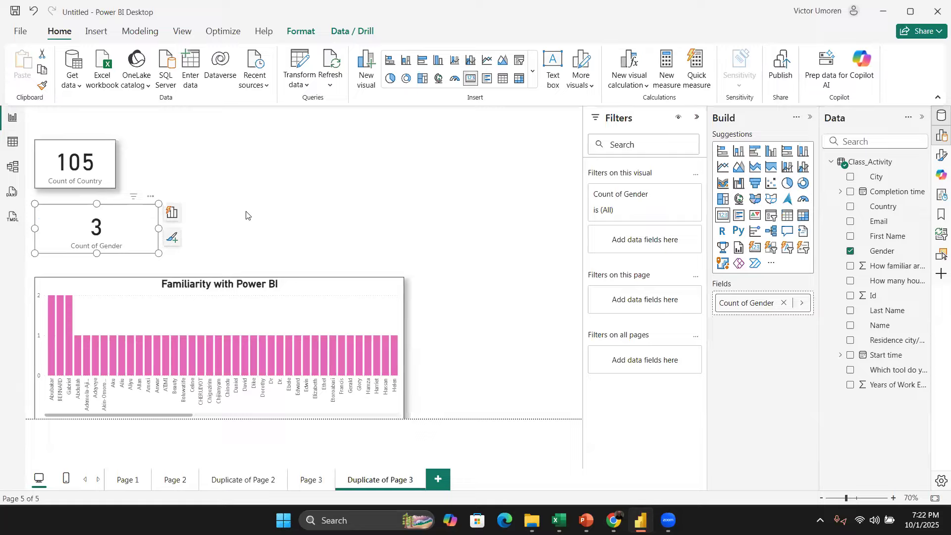
# Step: Move the Count of Gender card beside the Countries card and copy the Countries card's formatting onto it with Format Painter
pyautogui.press('Escape')
pyautogui.moveTo(149, 243); pyautogui.dragTo(206, 189)
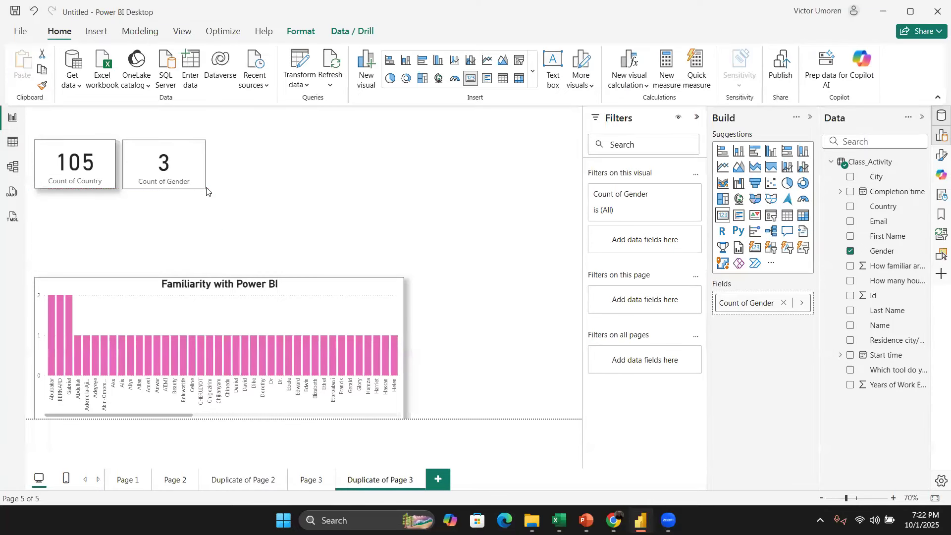
pyautogui.click(97, 151)
pyautogui.click(42, 85)
pyautogui.click(179, 150)
pyautogui.click(299, 227)
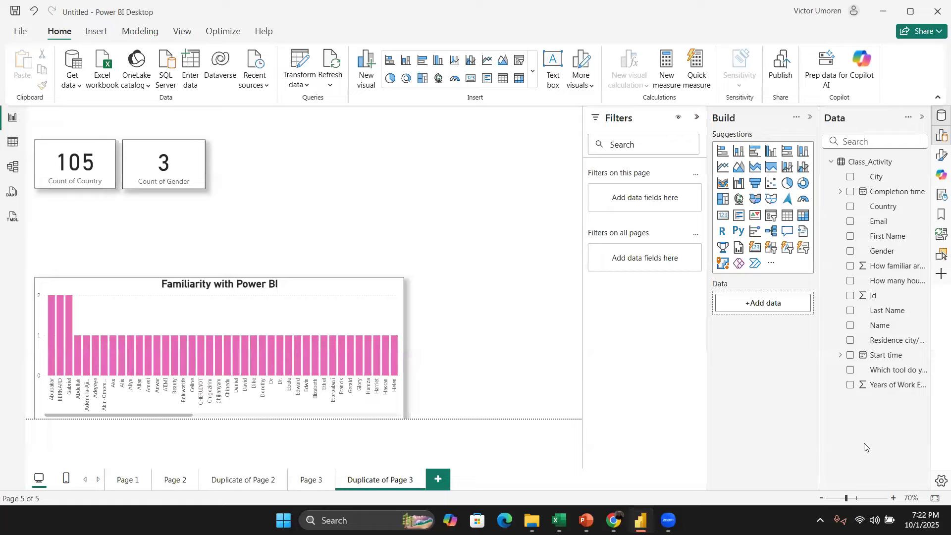
# Step: Add Years of Work Experience as a new card and place it to the right of the Gender card
pyautogui.click(851, 384)
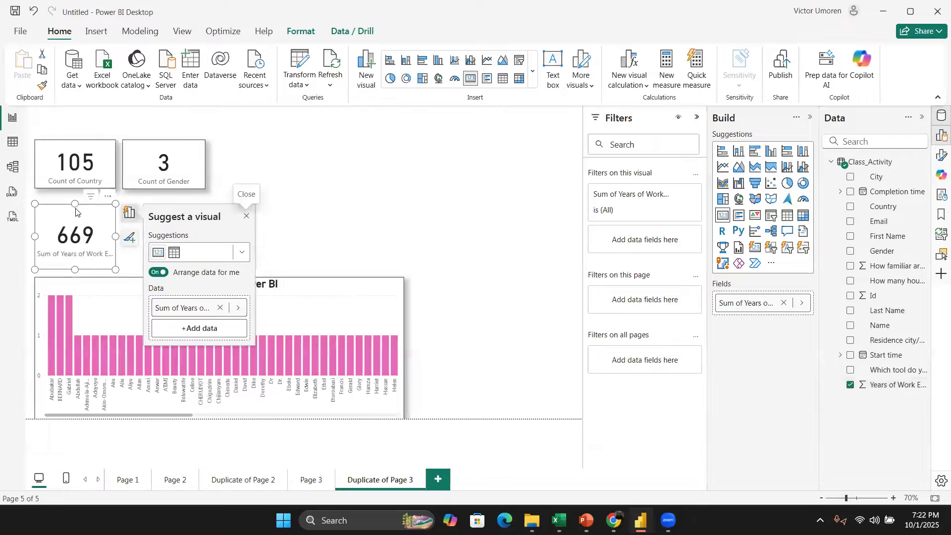
pyautogui.moveTo(108, 217); pyautogui.dragTo(314, 153)
pyautogui.moveTo(242, 204); pyautogui.dragTo(244, 192)
# Step: Set the Years of Work Experience card's summarization to Average
pyautogui.click(802, 303)
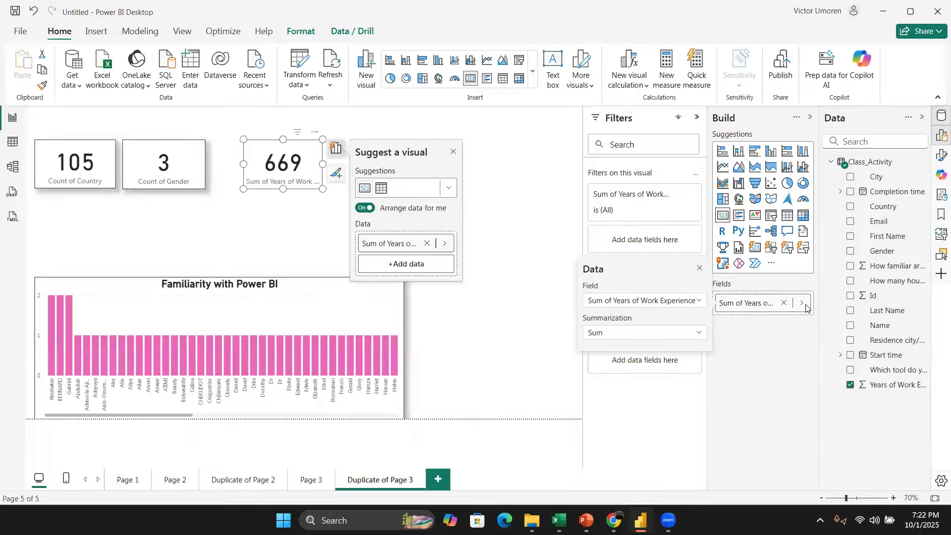
pyautogui.click(698, 333)
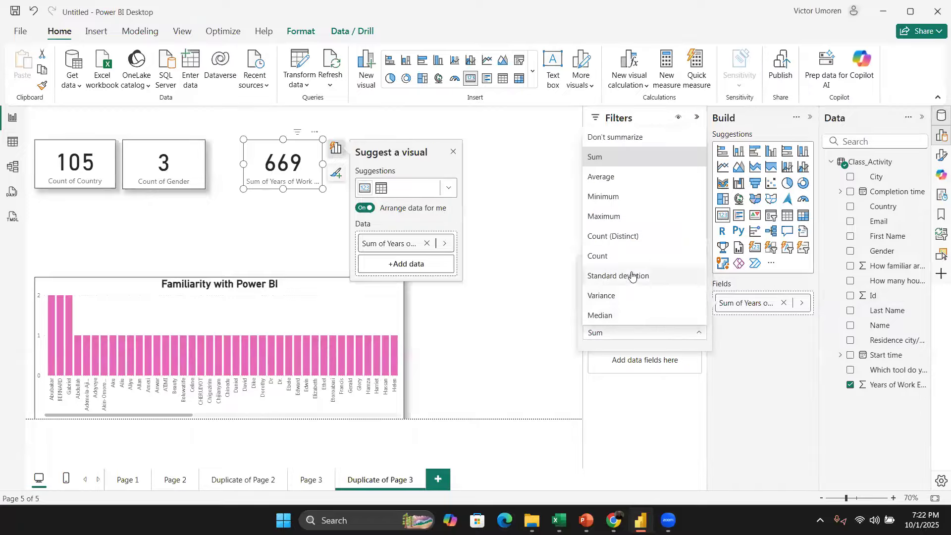
pyautogui.click(629, 177)
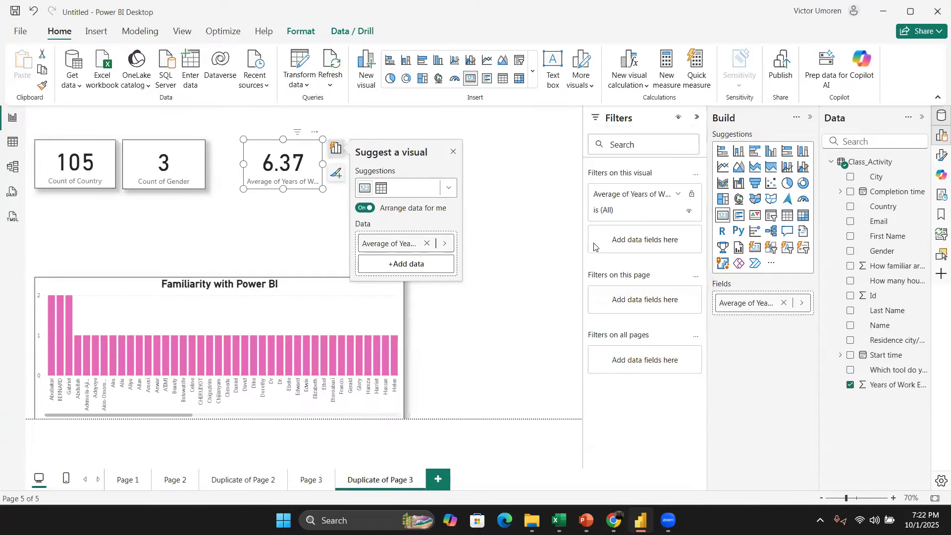
pyautogui.click(291, 236)
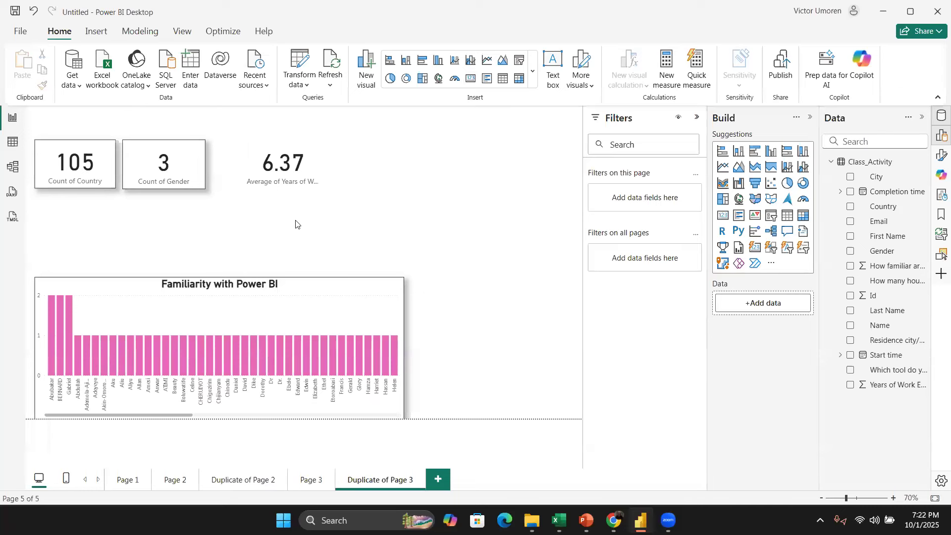
# Step: Copy the Gender card's formatting onto the average years card with Format Painter and nudge it into place
pyautogui.click(203, 158)
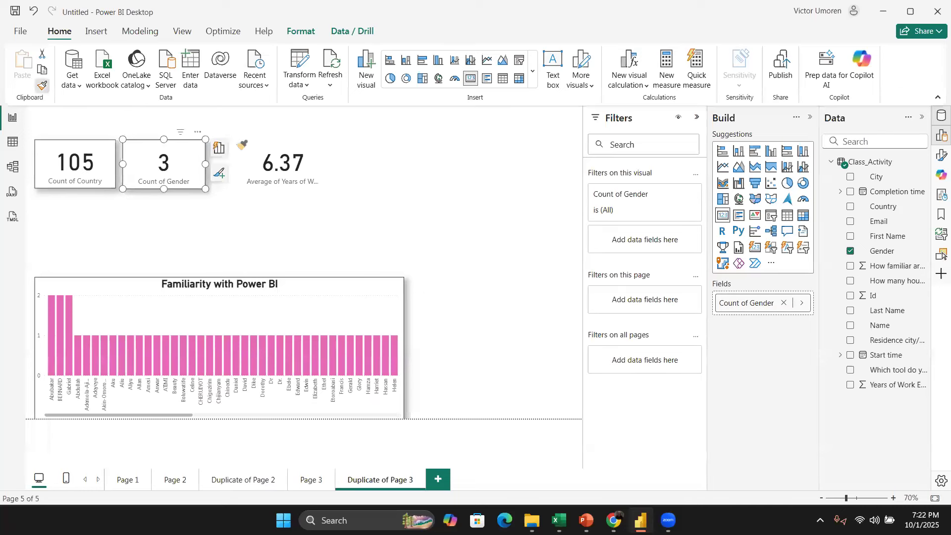
pyautogui.click(257, 184)
pyautogui.moveTo(256, 157); pyautogui.dragTo(237, 171)
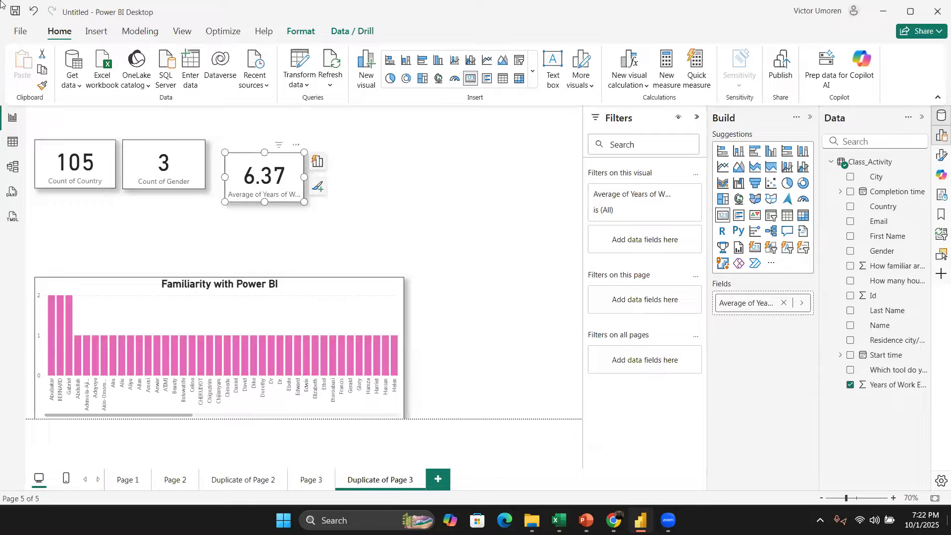
pyautogui.click(380, 222)
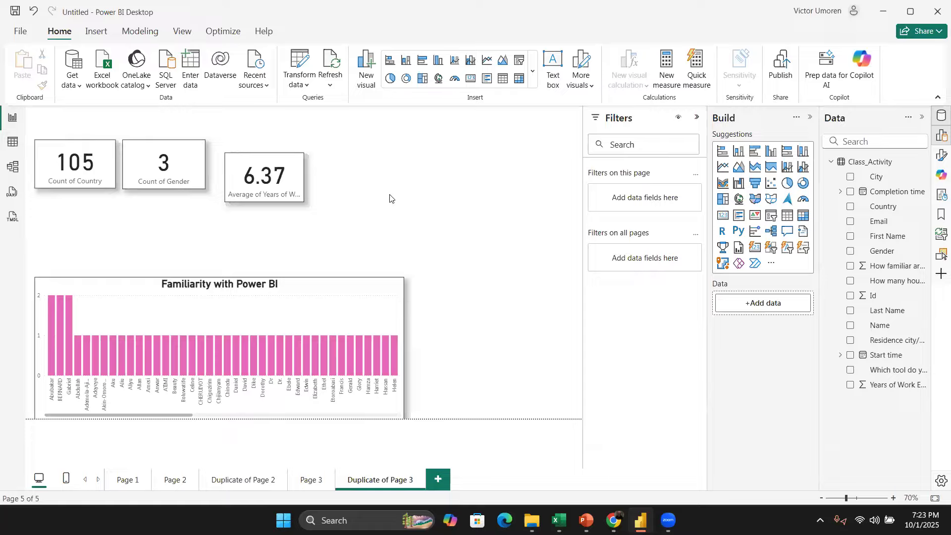
# Step: Select all three cards and distribute them horizontally
pyautogui.moveTo(374, 221); pyautogui.dragTo(180, 278)
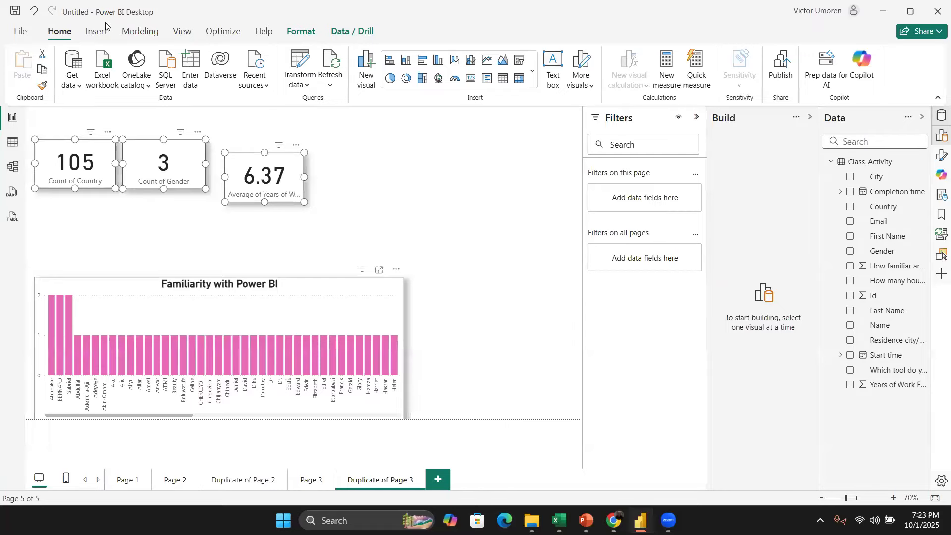
pyautogui.click(308, 31)
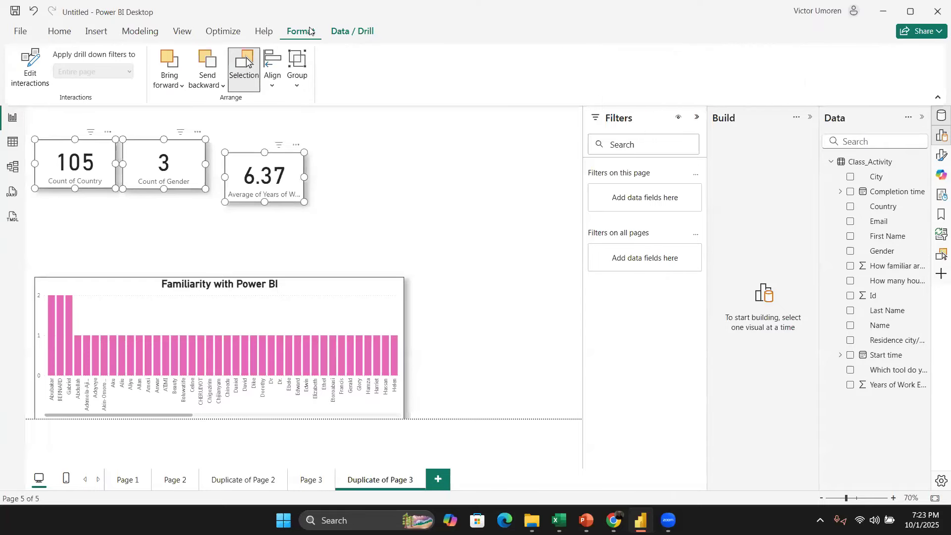
pyautogui.click(273, 85)
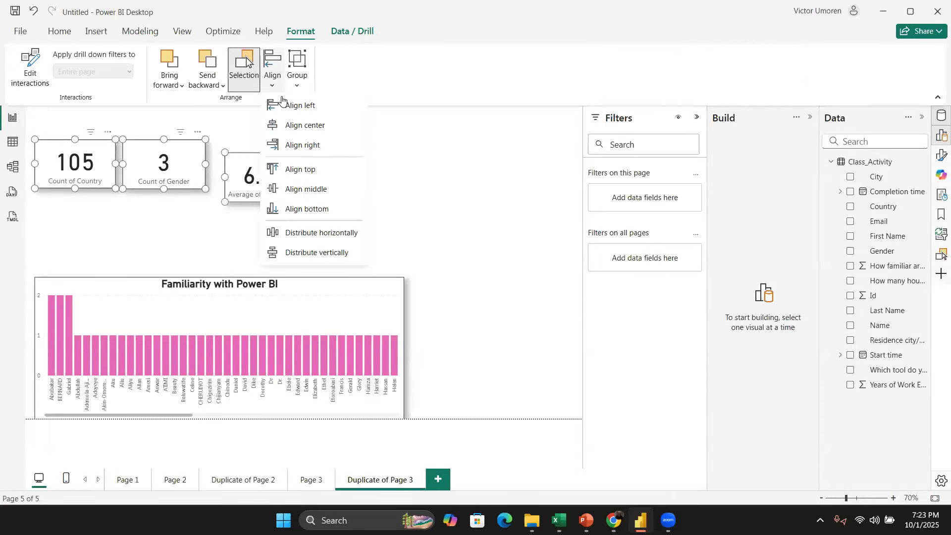
pyautogui.click(338, 234)
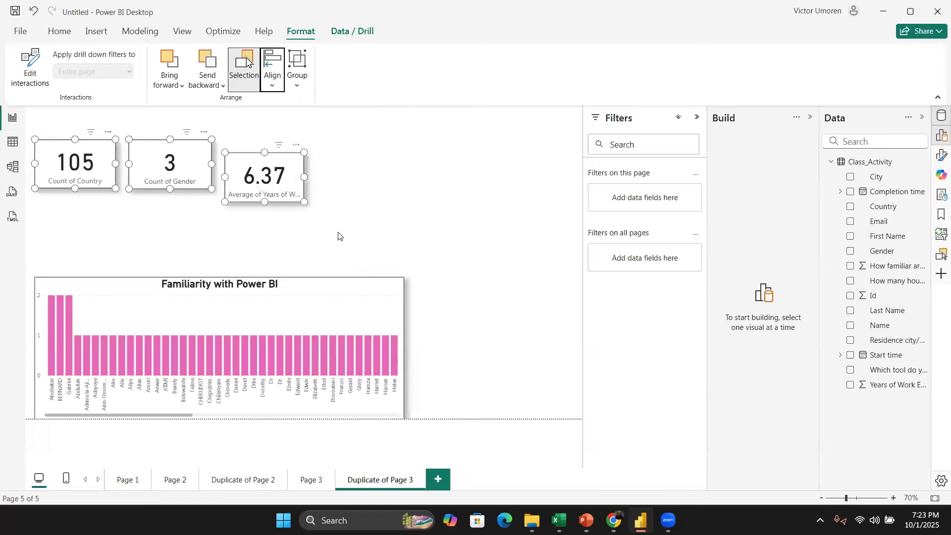
# Step: Distribute the three cards vertically and align them to their middles
pyautogui.click(273, 88)
pyautogui.click(350, 258)
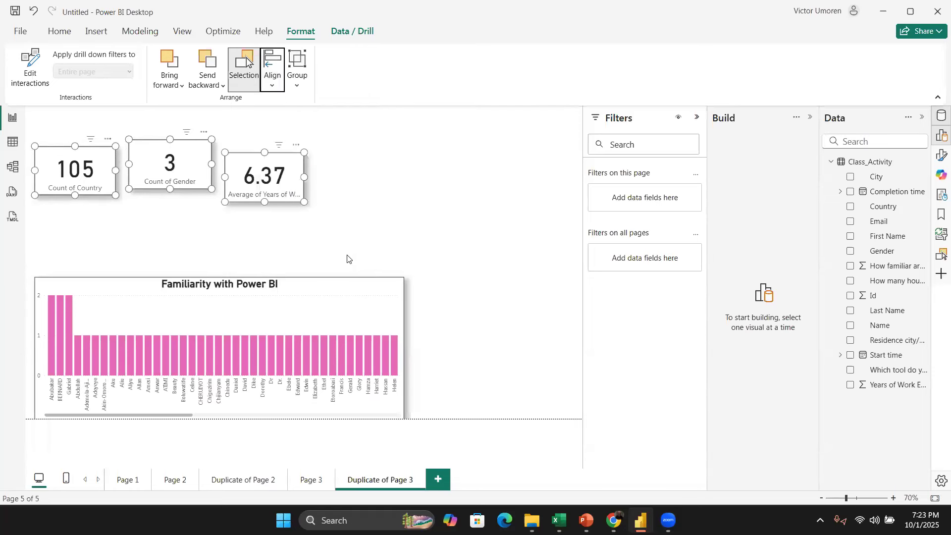
pyautogui.click(273, 85)
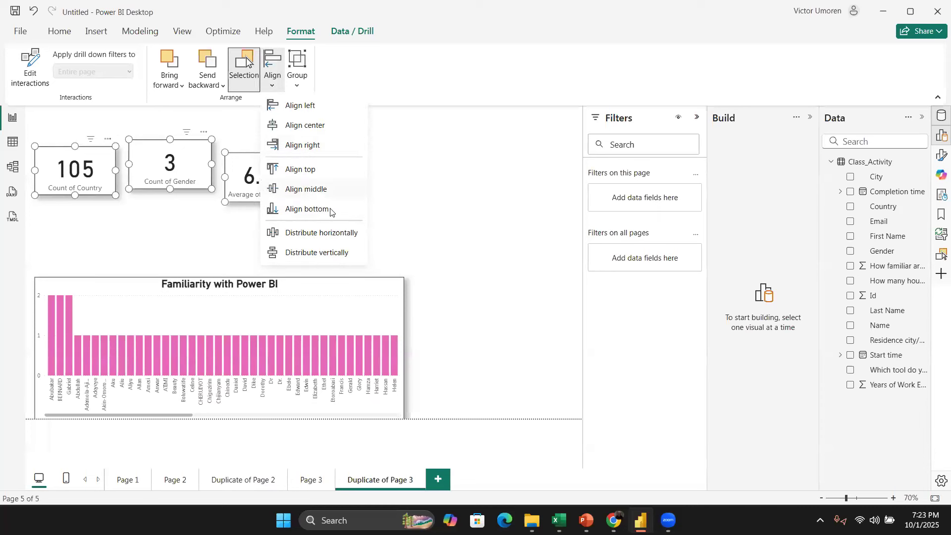
pyautogui.click(324, 191)
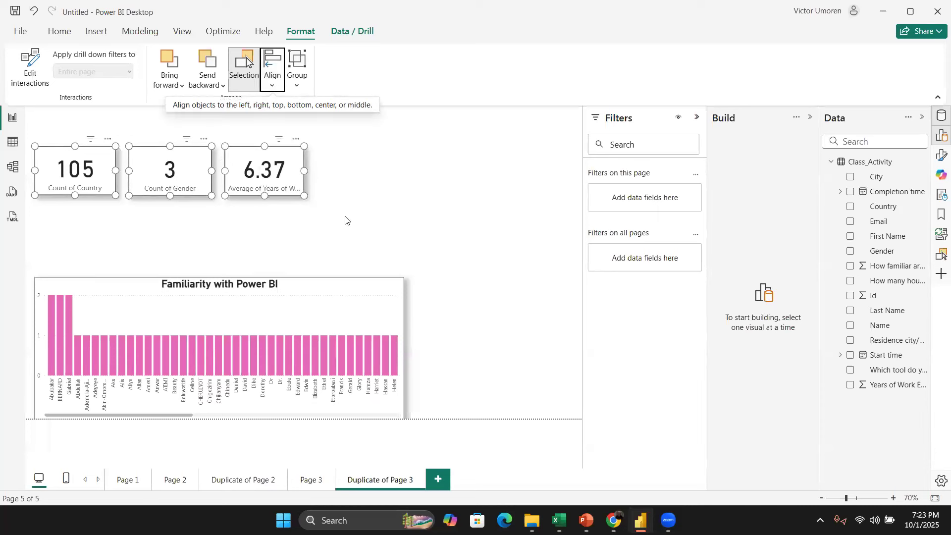
# Step: Reselect the three cards, align their middles and distribute them horizontally again
pyautogui.click(349, 220)
pyautogui.moveTo(269, 158)
pyautogui.mouseDown()
pyautogui.moveTo(264, 140)
pyautogui.moveTo(242, 140)
pyautogui.moveTo(259, 124)
pyautogui.moveTo(258, 165)
pyautogui.mouseUp()
pyautogui.moveTo(363, 235); pyautogui.dragTo(24, 138)
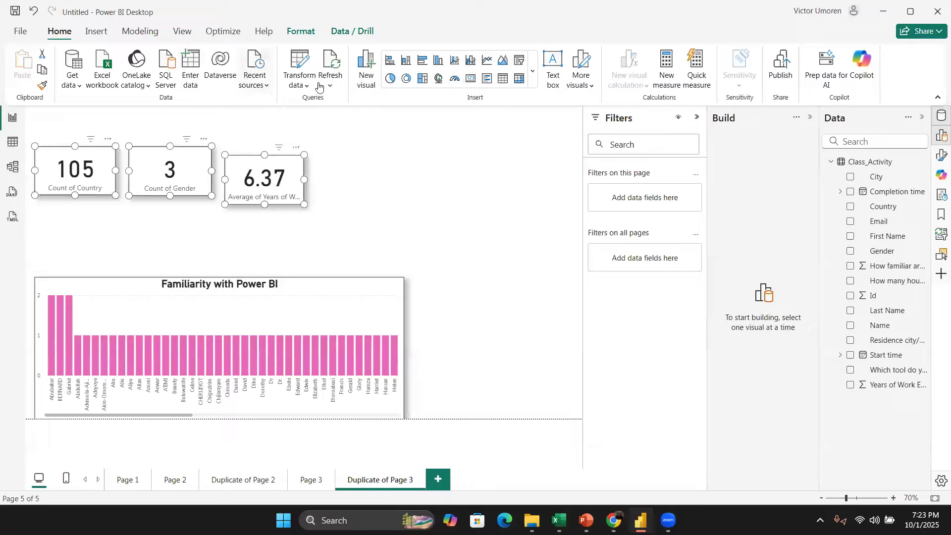
pyautogui.click(302, 31)
pyautogui.click(272, 79)
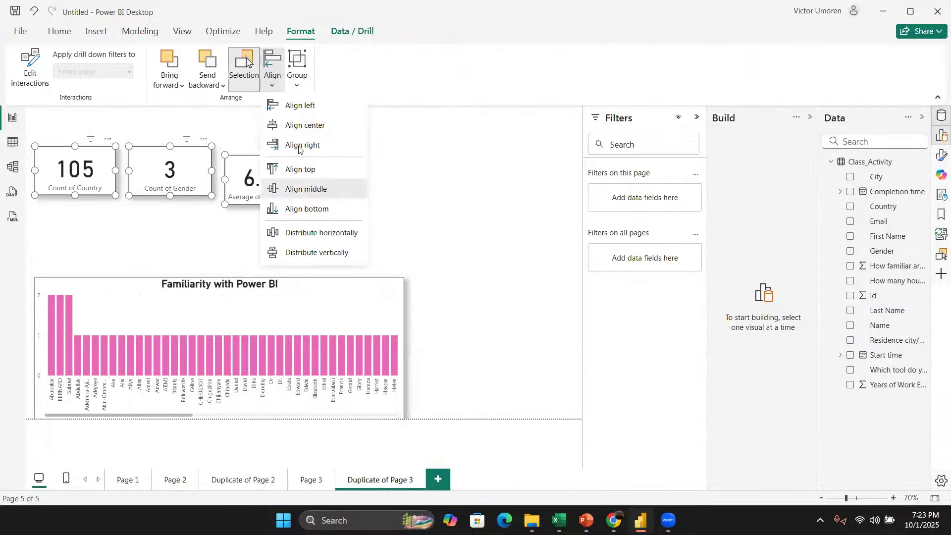
pyautogui.click(316, 195)
pyautogui.click(273, 79)
pyautogui.click(339, 237)
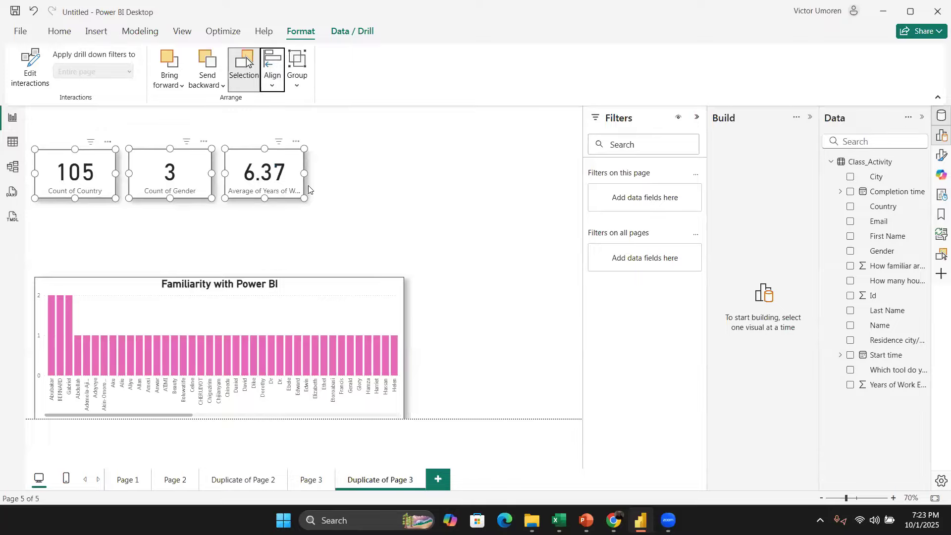
# Step: Reapply vertical and horizontal distribution to the three selected cards
pyautogui.click(272, 82)
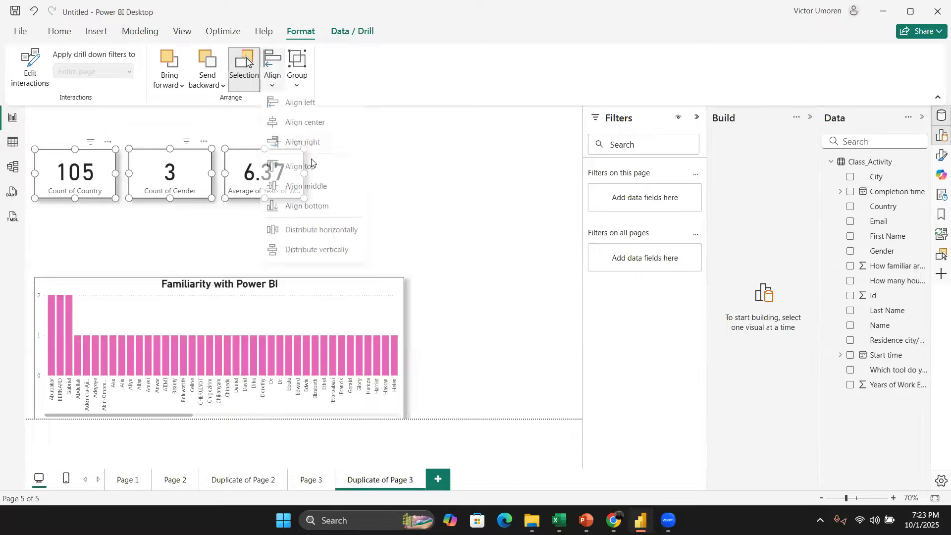
pyautogui.click(333, 251)
pyautogui.click(366, 215)
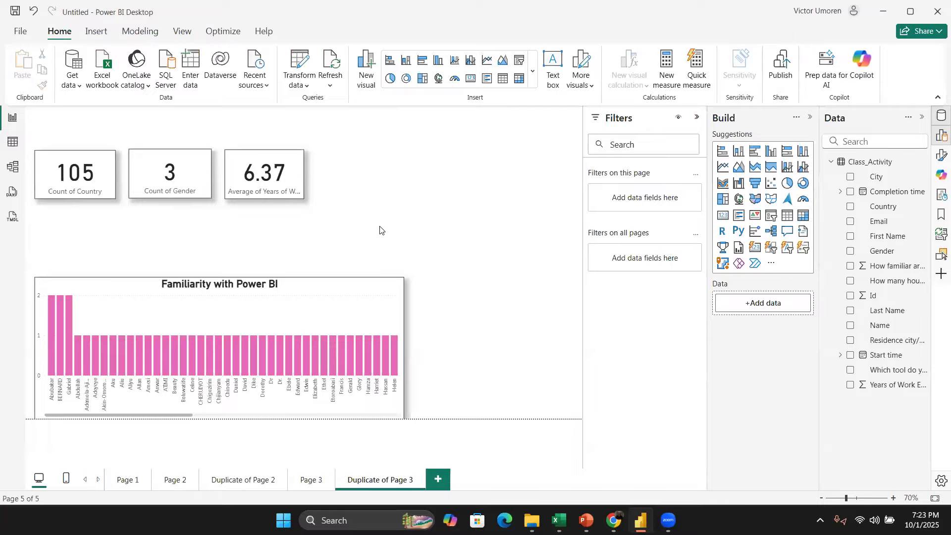
pyautogui.moveTo(407, 233); pyautogui.dragTo(12, 144)
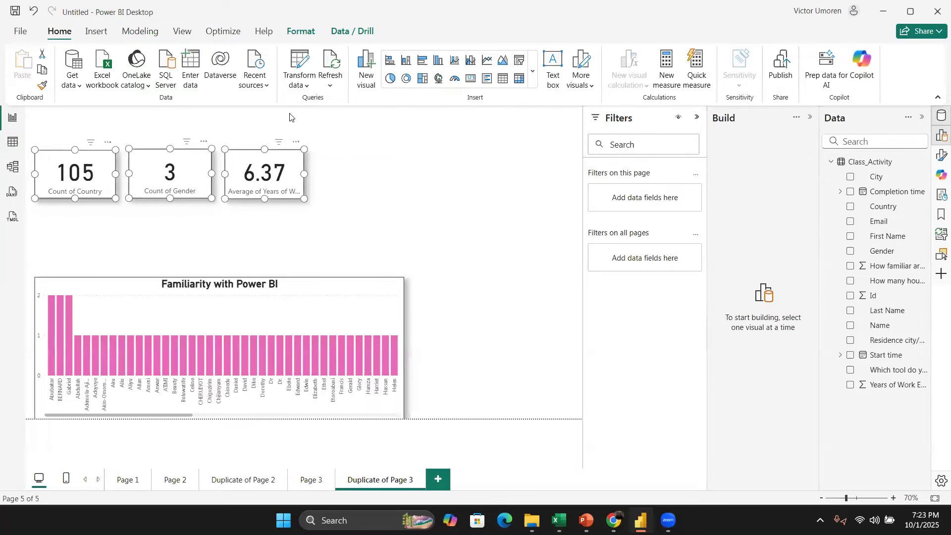
pyautogui.click(299, 32)
pyautogui.click(277, 82)
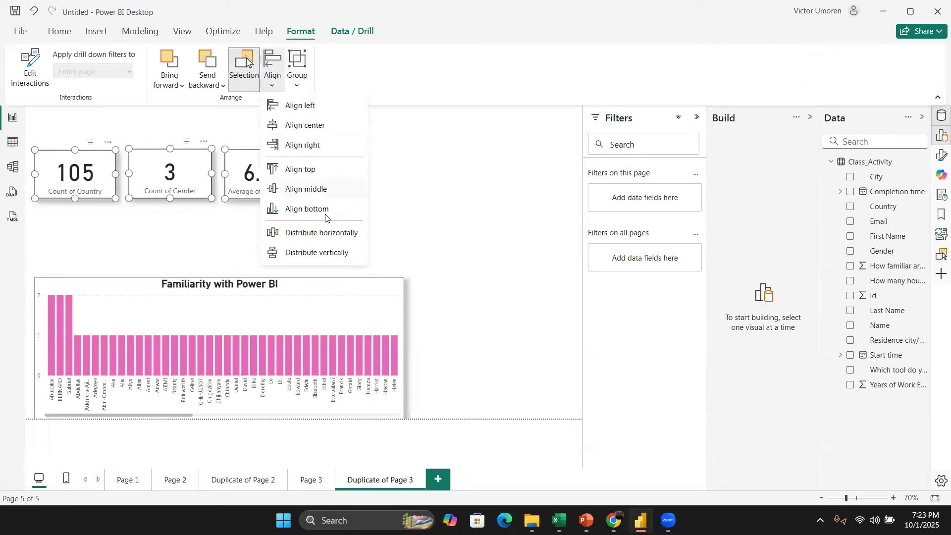
pyautogui.click(332, 235)
pyautogui.click(273, 82)
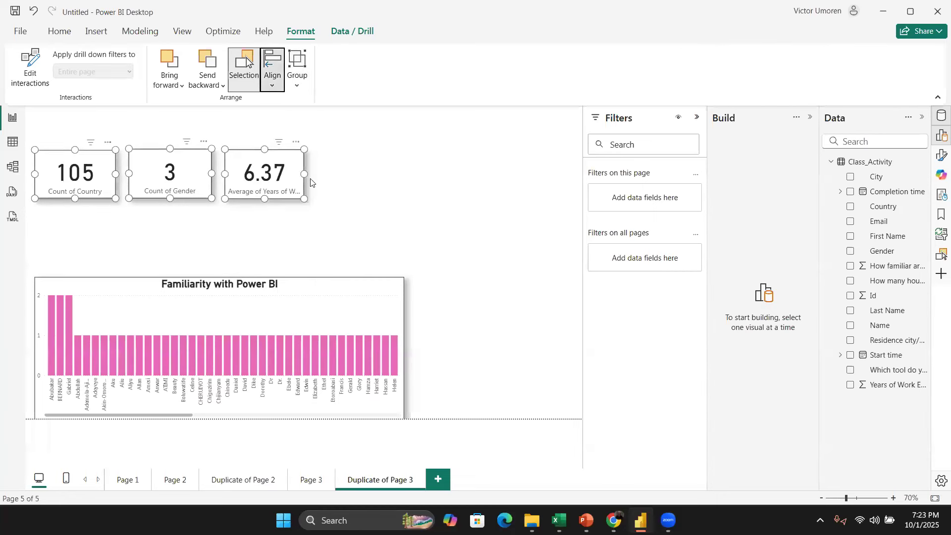
pyautogui.click(271, 71)
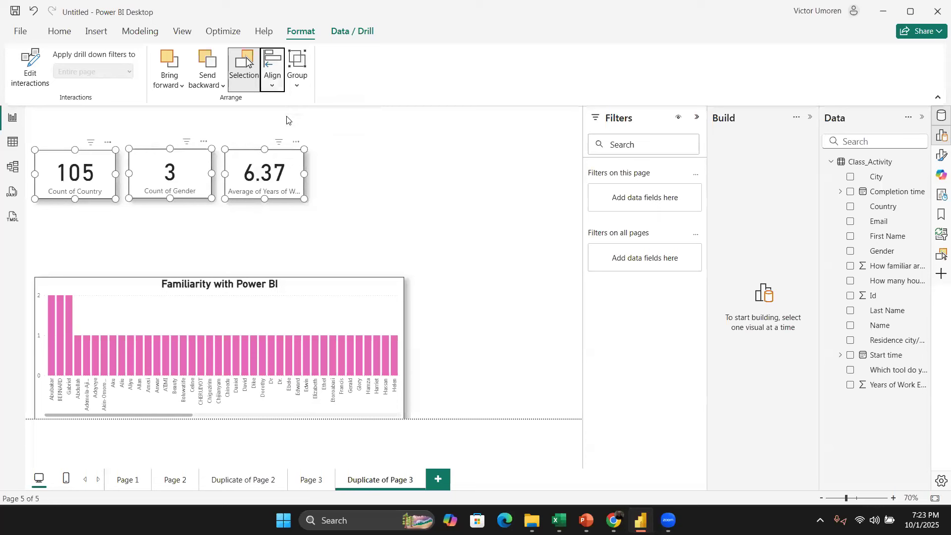
pyautogui.click(271, 82)
# Step: Move the three cards together to the top-left corner of the canvas
pyautogui.click(387, 236)
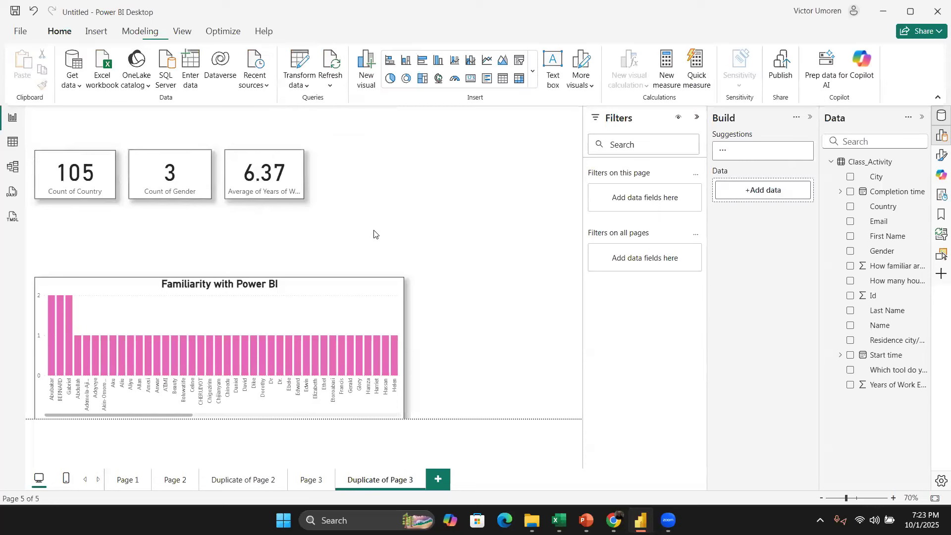
pyautogui.moveTo(386, 237); pyautogui.dragTo(69, 119)
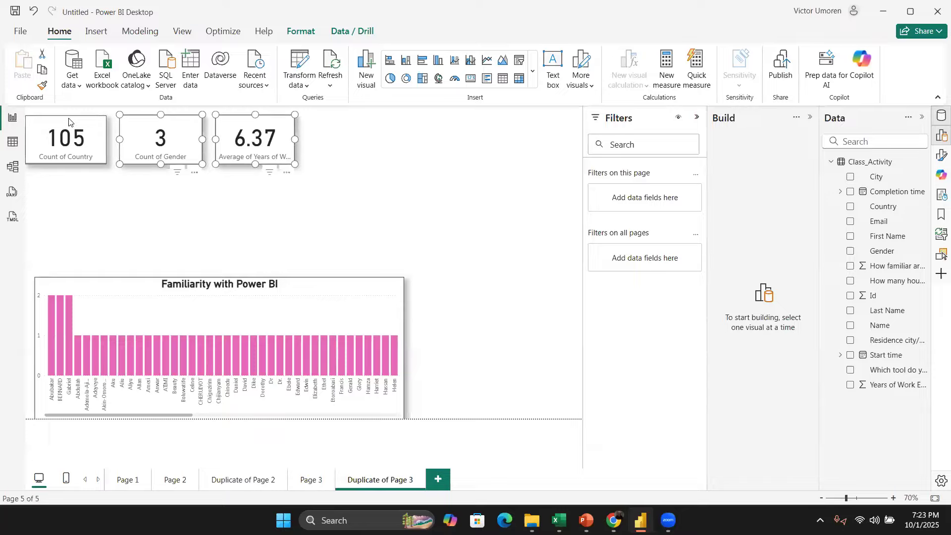
pyautogui.click(230, 228)
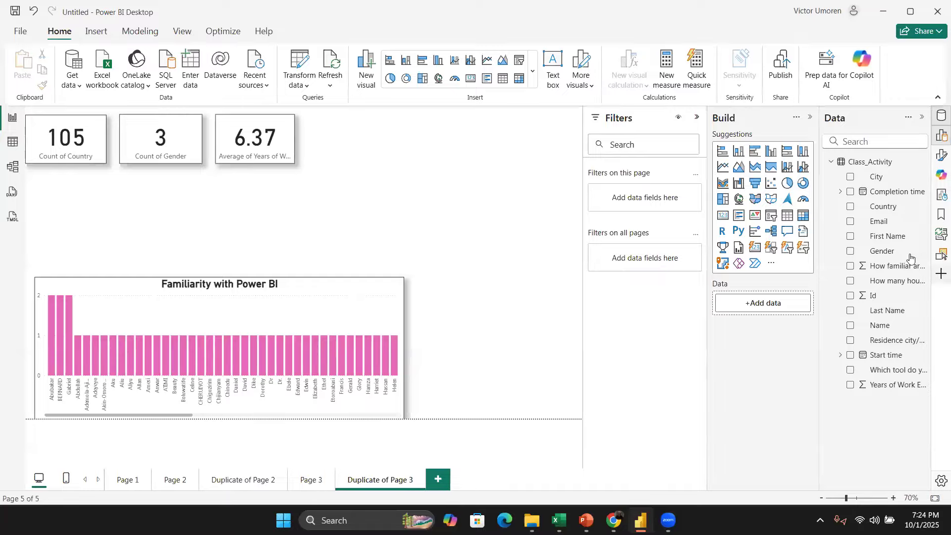
# Step: Drag the Gender field onto the canvas between the cards and the chart to create a new visual
pyautogui.click(881, 251)
pyautogui.moveTo(881, 251); pyautogui.dragTo(256, 242)
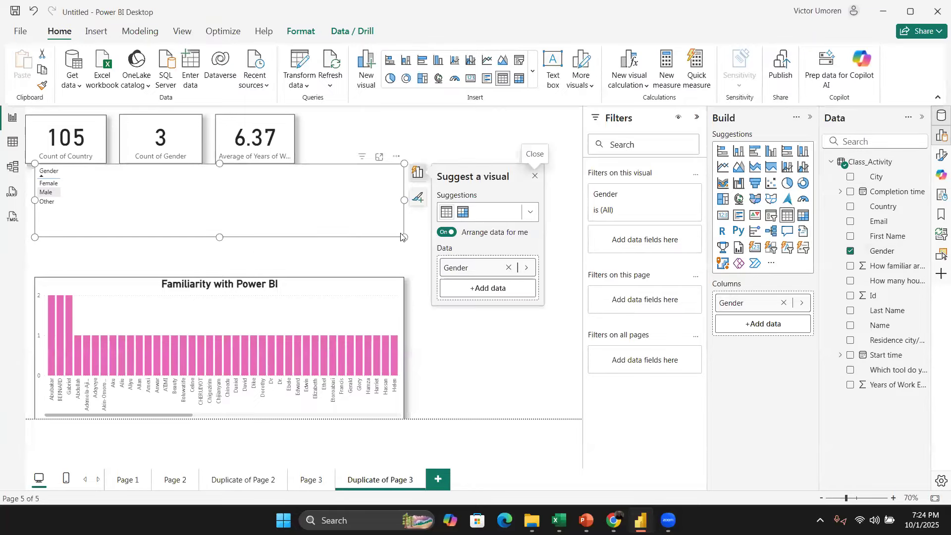
# Step: Shrink the Gender table visual below the cards and test cross-filtering by selecting Male, Female and Other in turn
pyautogui.moveTo(404, 237); pyautogui.dragTo(119, 214)
pyautogui.click(47, 192)
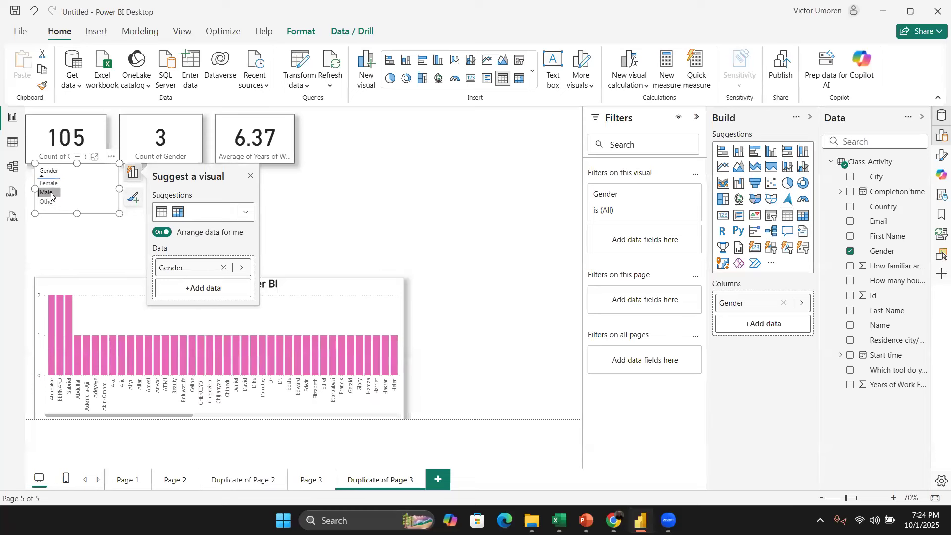
pyautogui.click(526, 186)
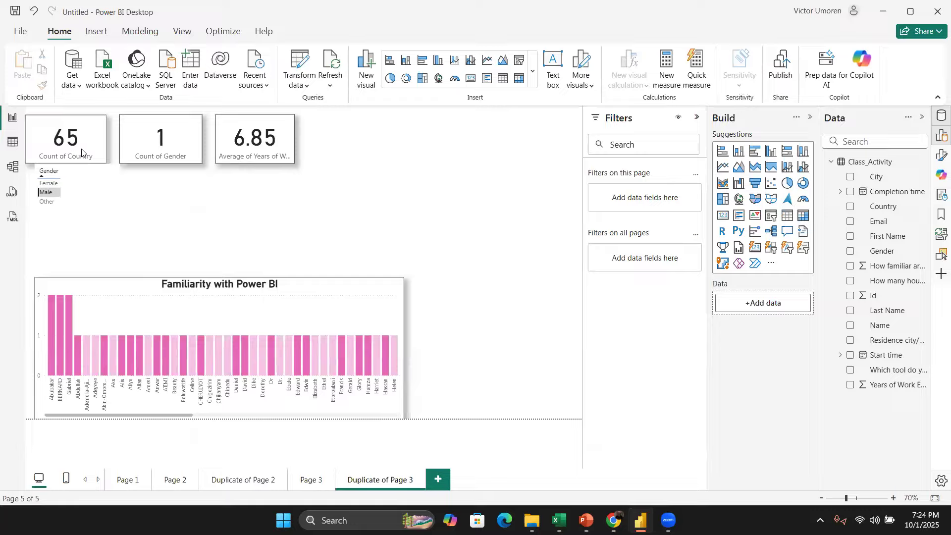
pyautogui.click(53, 197)
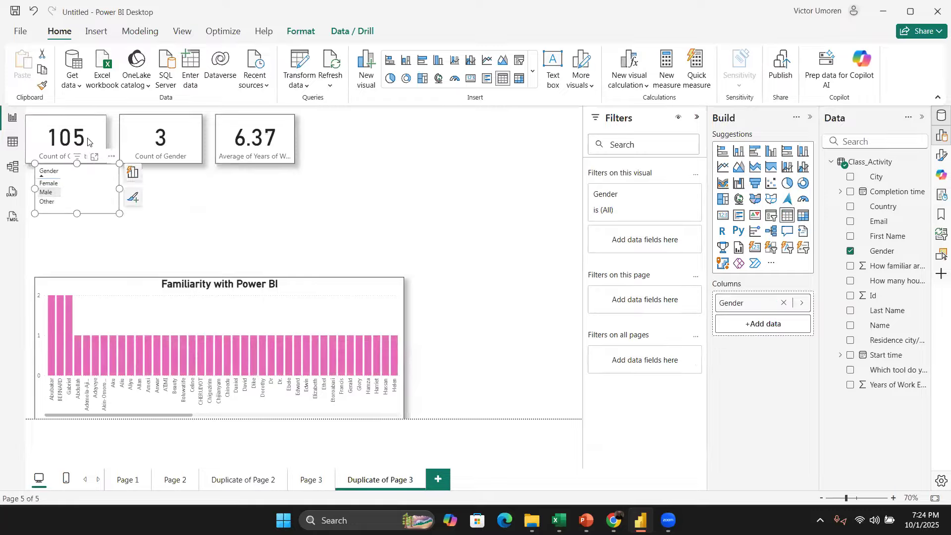
pyautogui.click(48, 184)
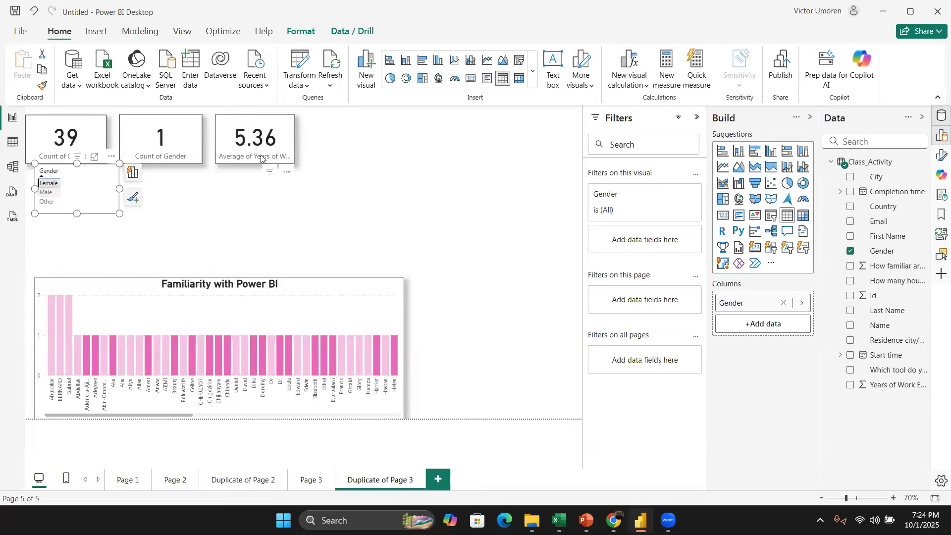
pyautogui.click(48, 184)
pyautogui.click(48, 202)
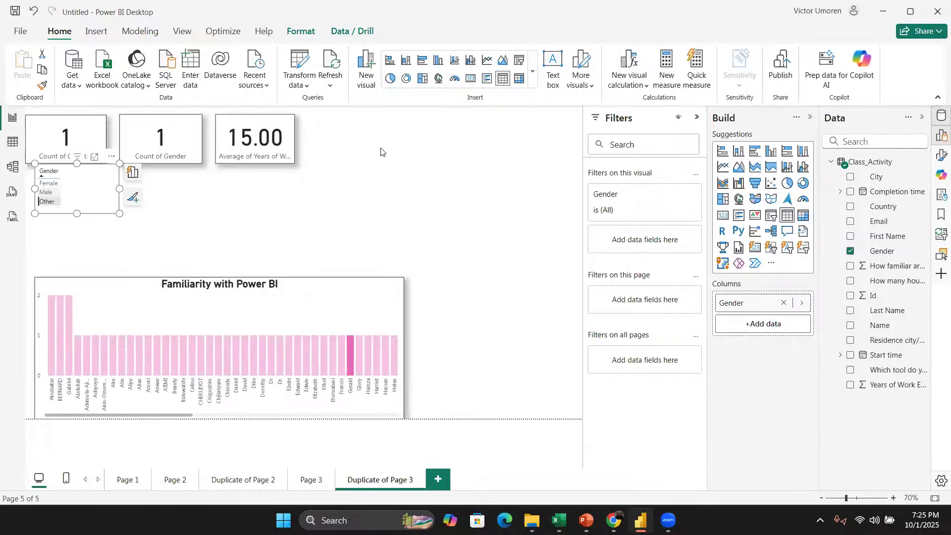
pyautogui.click(45, 203)
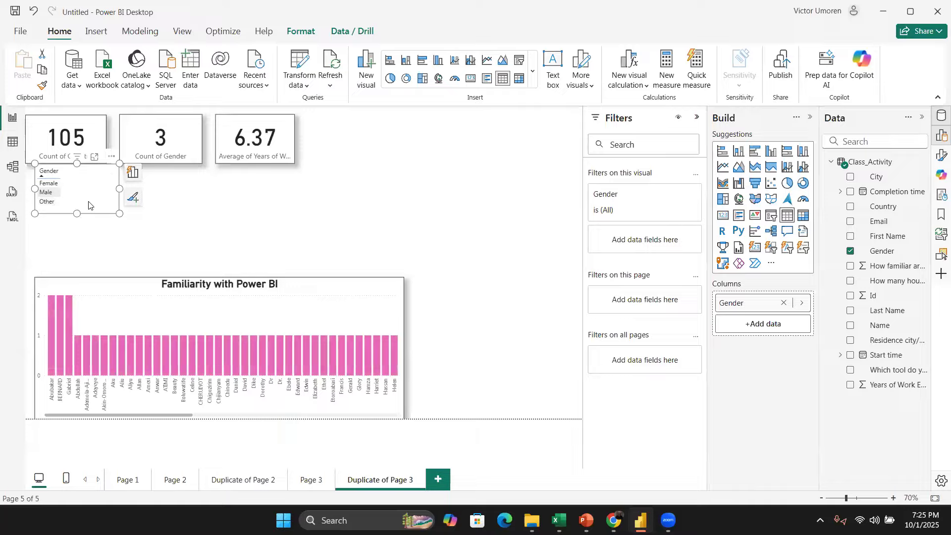
# Step: Move the Gender table visual to the top-right corner of the canvas, level with the cards
pyautogui.moveTo(108, 167); pyautogui.dragTo(384, 157)
pyautogui.moveTo(613, 76); pyautogui.dragTo(564, 121)
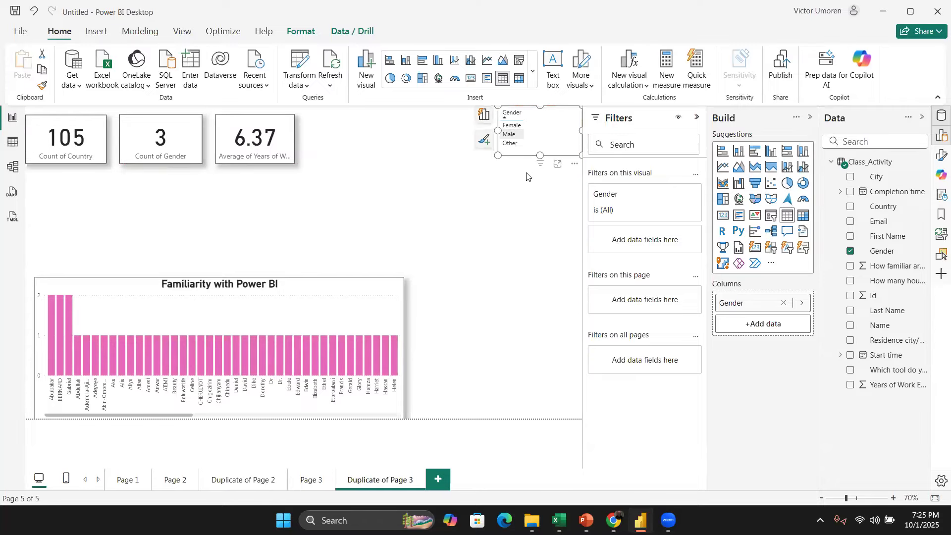
pyautogui.click(500, 222)
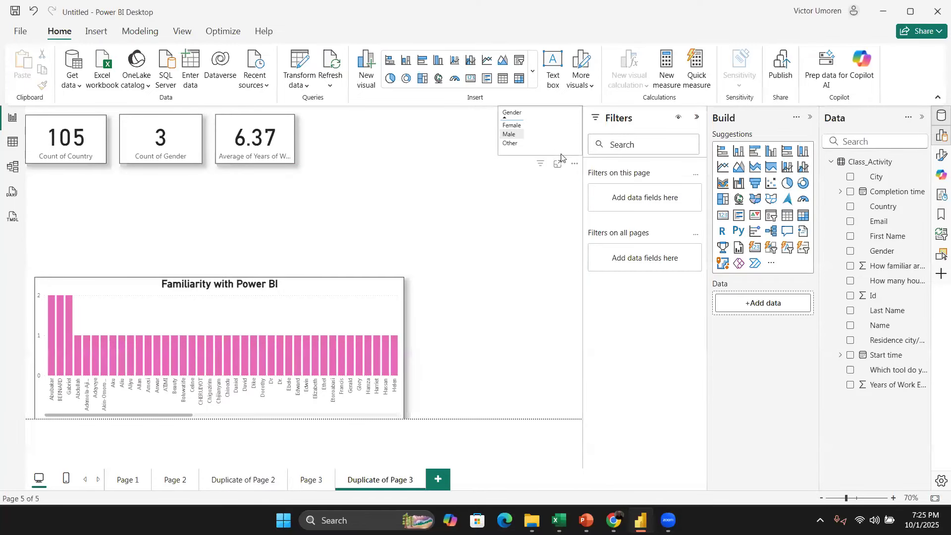
pyautogui.click(562, 158)
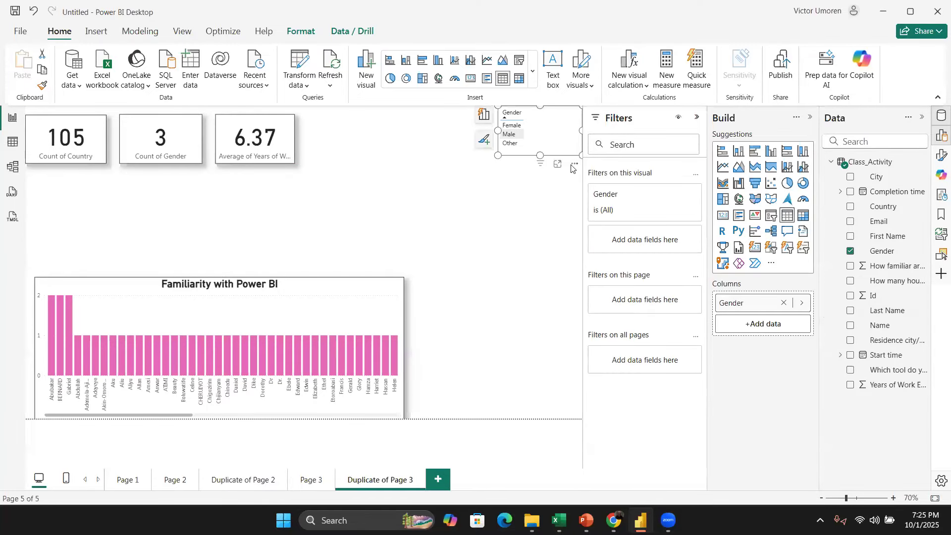
pyautogui.click(575, 165)
pyautogui.click(531, 203)
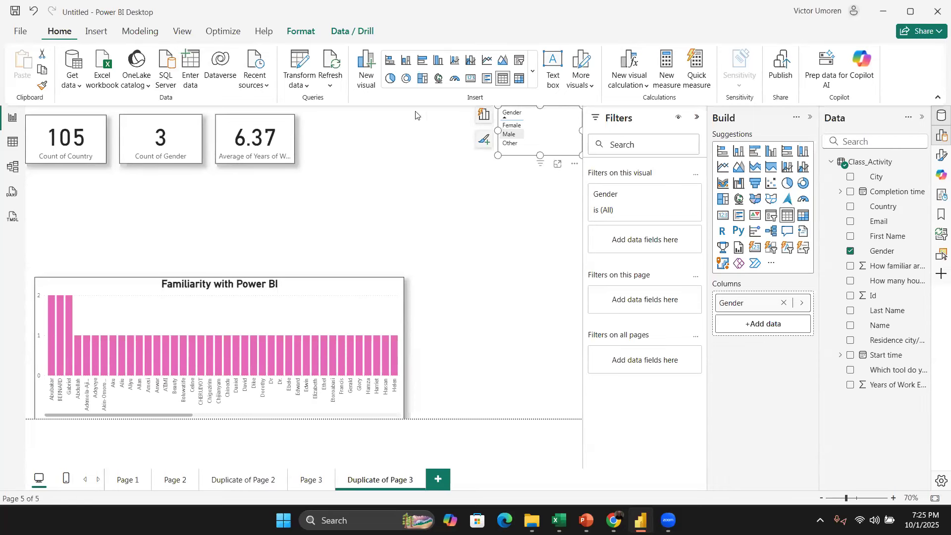
# Step: Open the Power Query Editor and inspect the Country and Residence city/country.2 columns across all rows
pyautogui.click(299, 68)
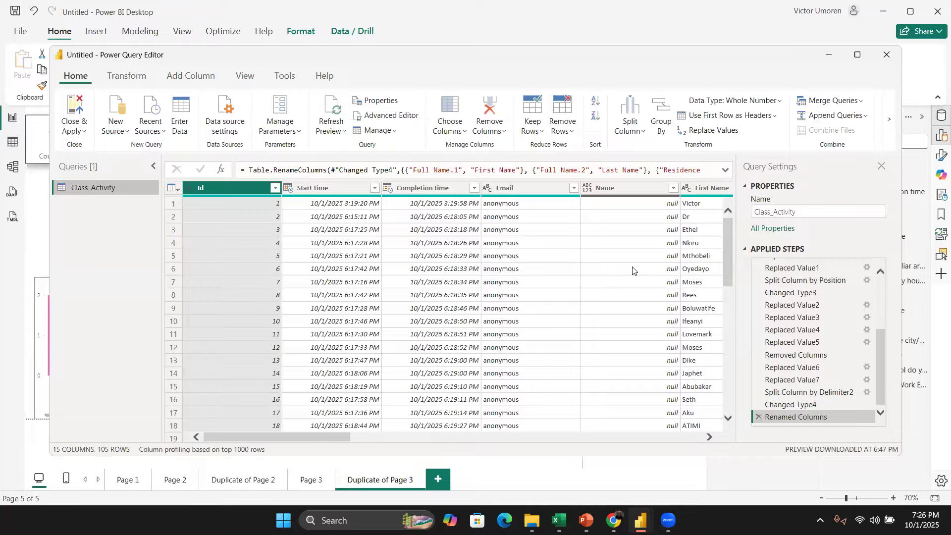
pyautogui.hscroll(8, 633, 270)
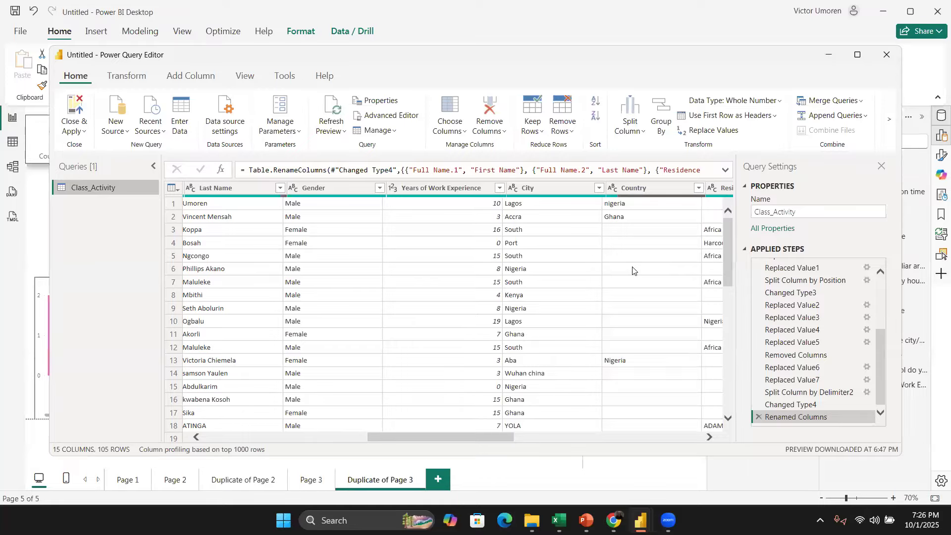
pyautogui.hscroll(3, 633, 270)
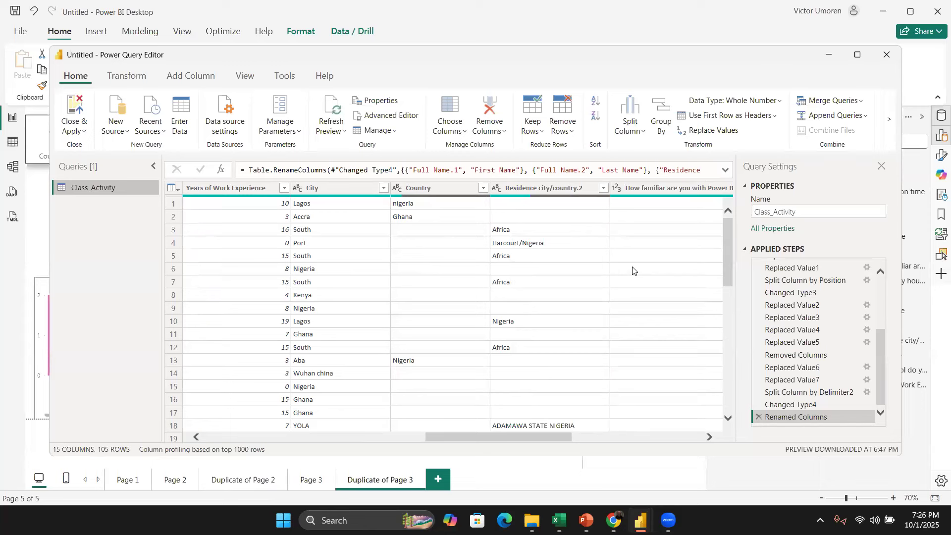
pyautogui.click(444, 192)
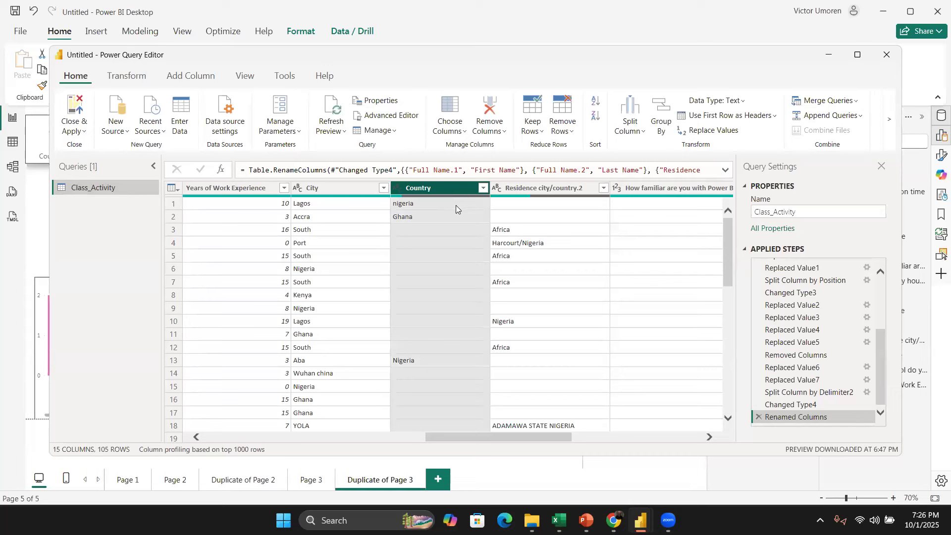
pyautogui.click(552, 201)
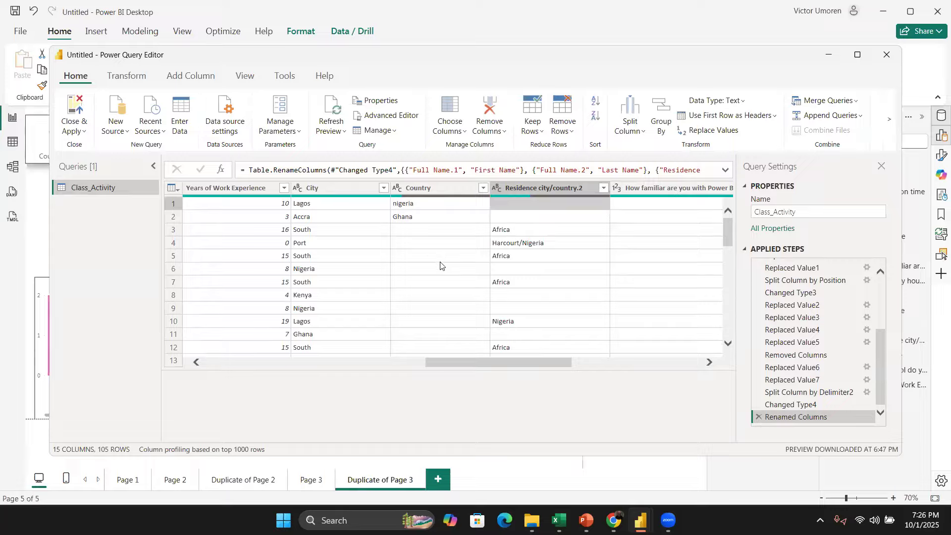
pyautogui.scroll(-1, 441, 269)
pyautogui.scroll(-5, 441, 268)
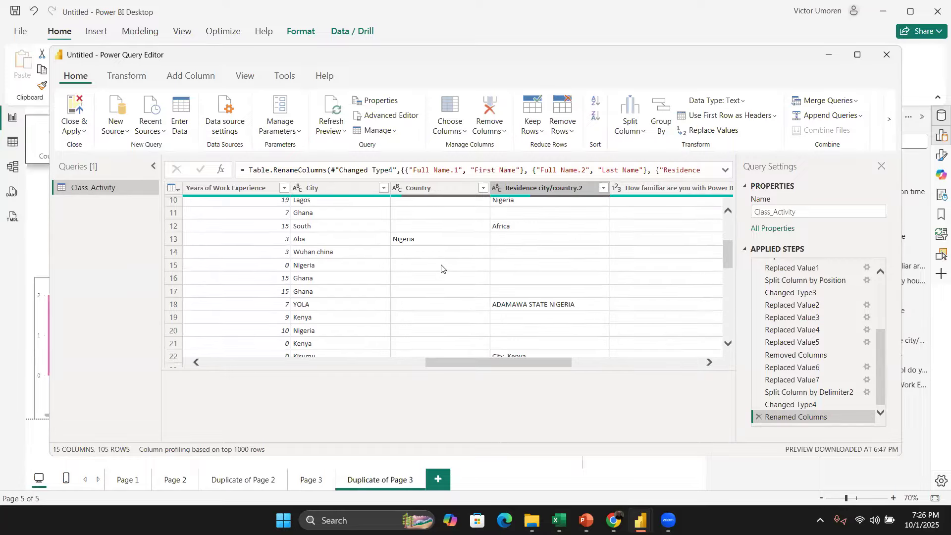
pyautogui.scroll(-7, 441, 269)
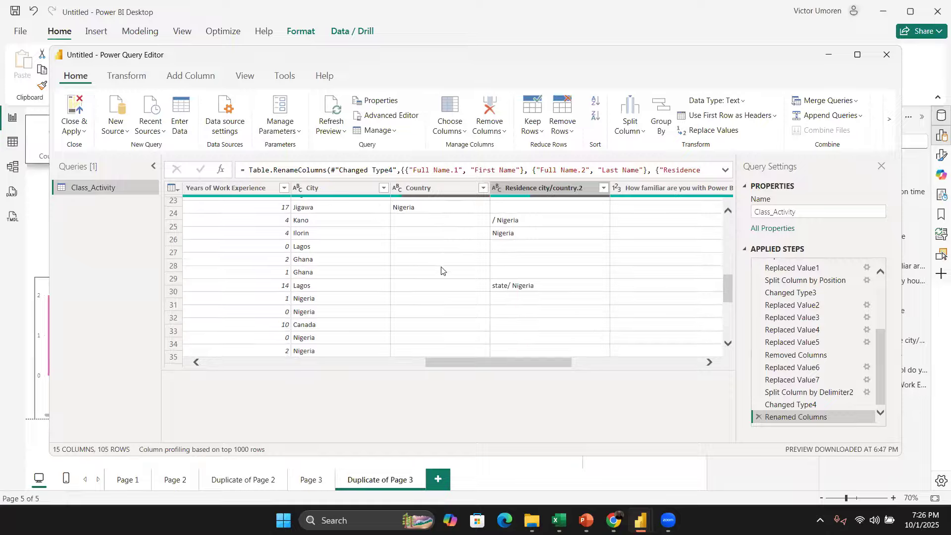
pyautogui.scroll(-8, 441, 270)
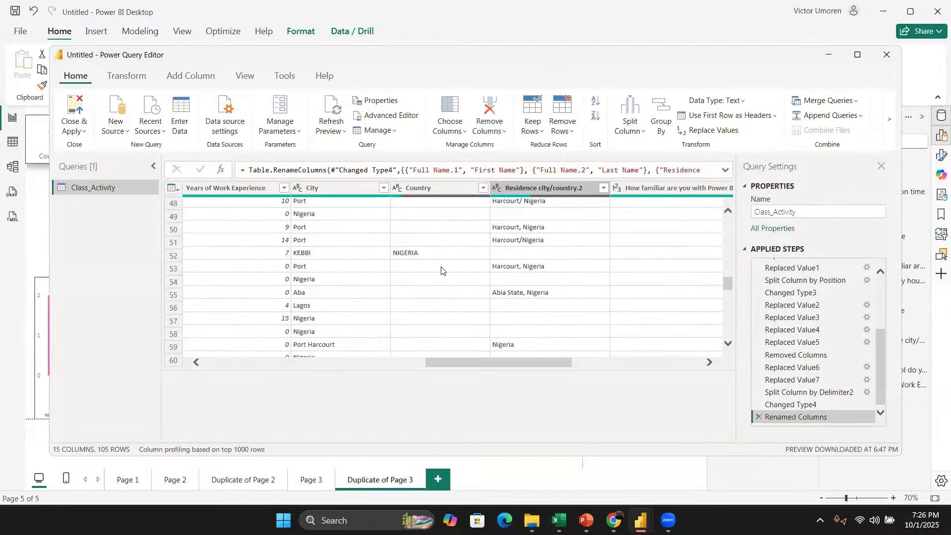
pyautogui.scroll(-11, 442, 270)
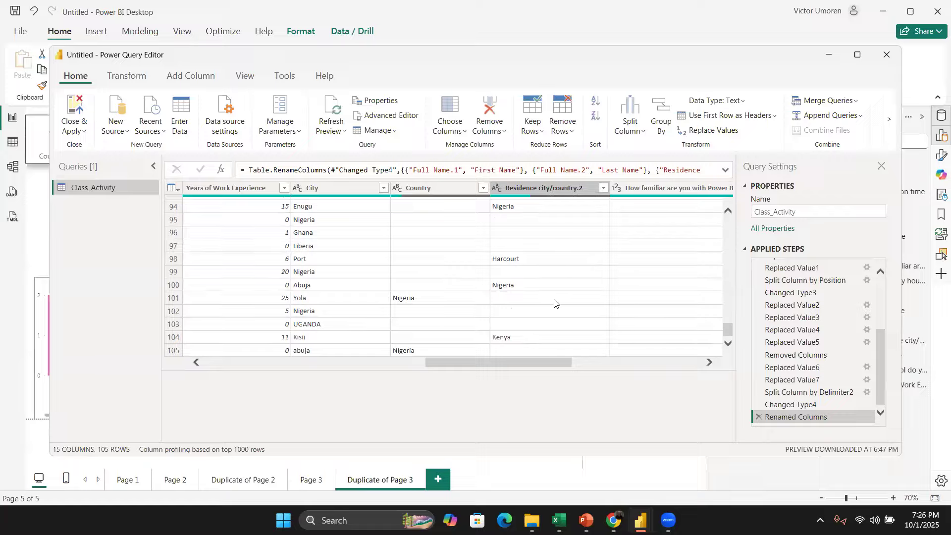
pyautogui.scroll(12, 583, 292)
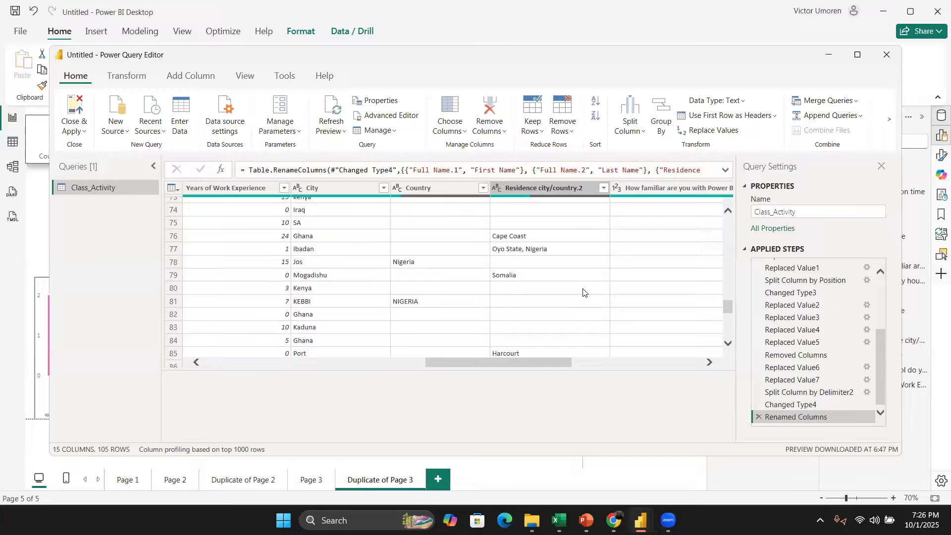
pyautogui.scroll(-2, 582, 290)
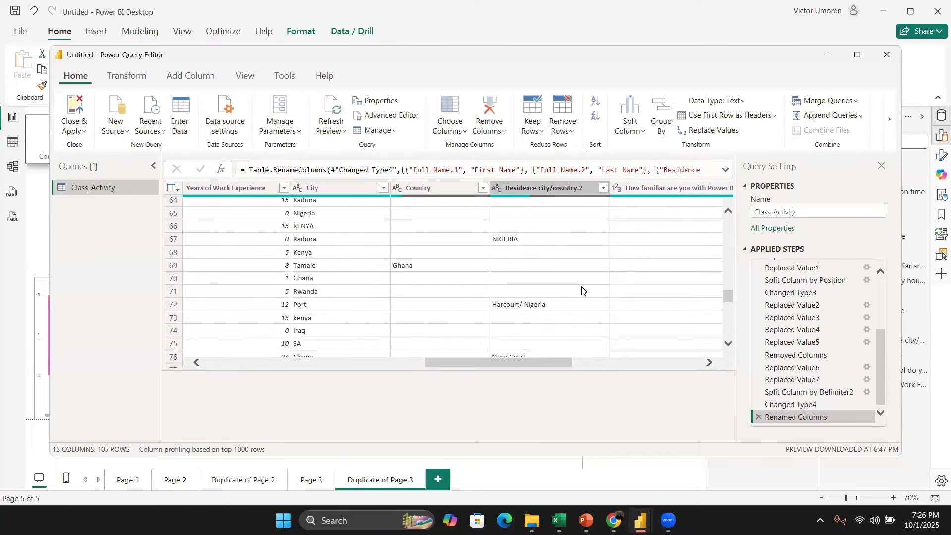
pyautogui.scroll(-1, 582, 290)
pyautogui.scroll(6, 582, 290)
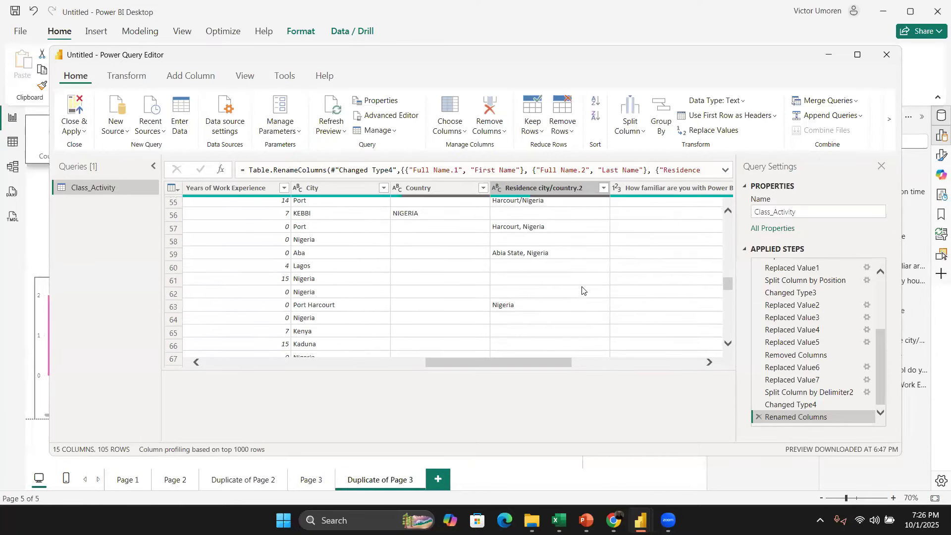
pyautogui.scroll(6, 582, 290)
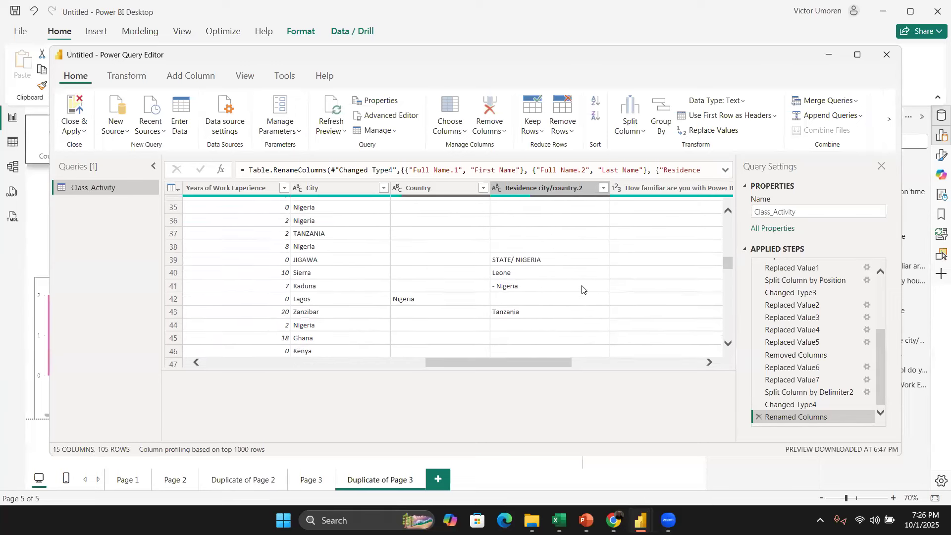
pyautogui.scroll(-6, 582, 291)
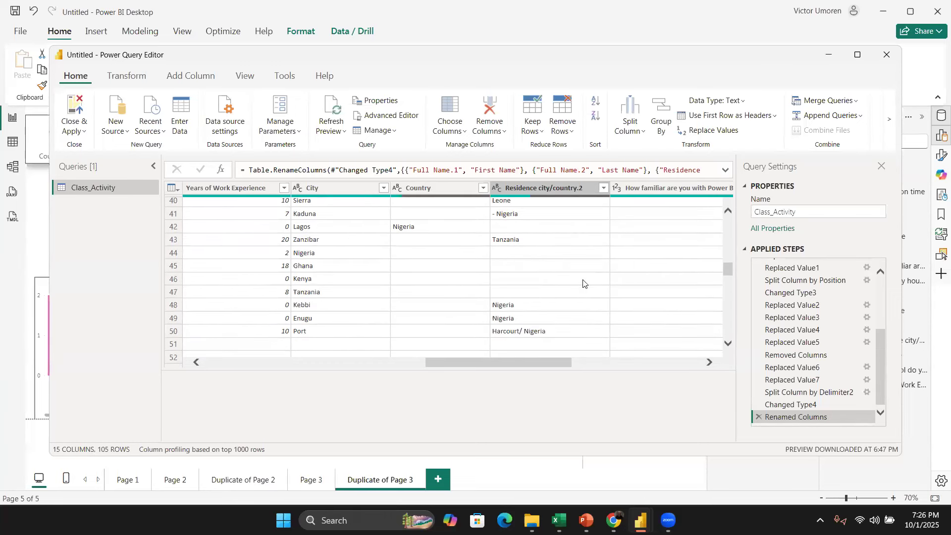
pyautogui.scroll(1, 576, 280)
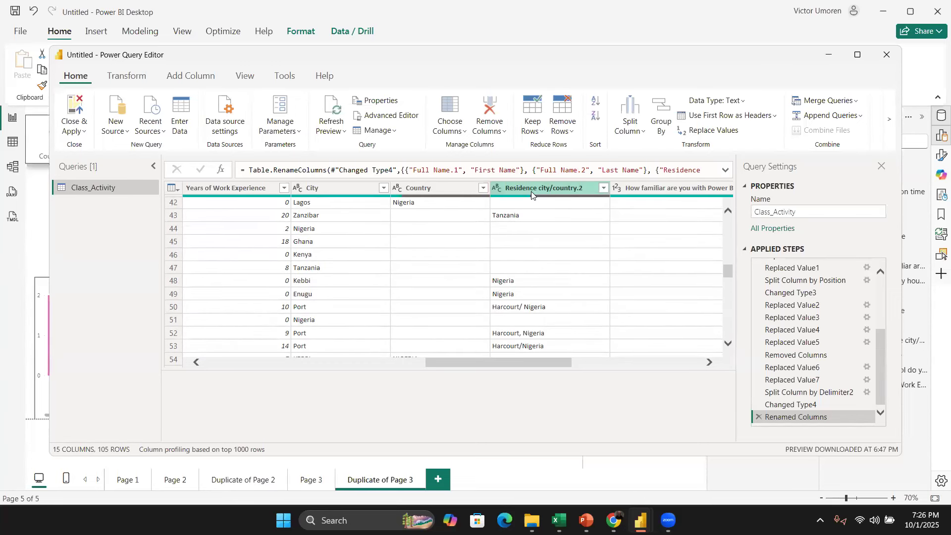
pyautogui.click(531, 191)
pyautogui.scroll(-2, 554, 263)
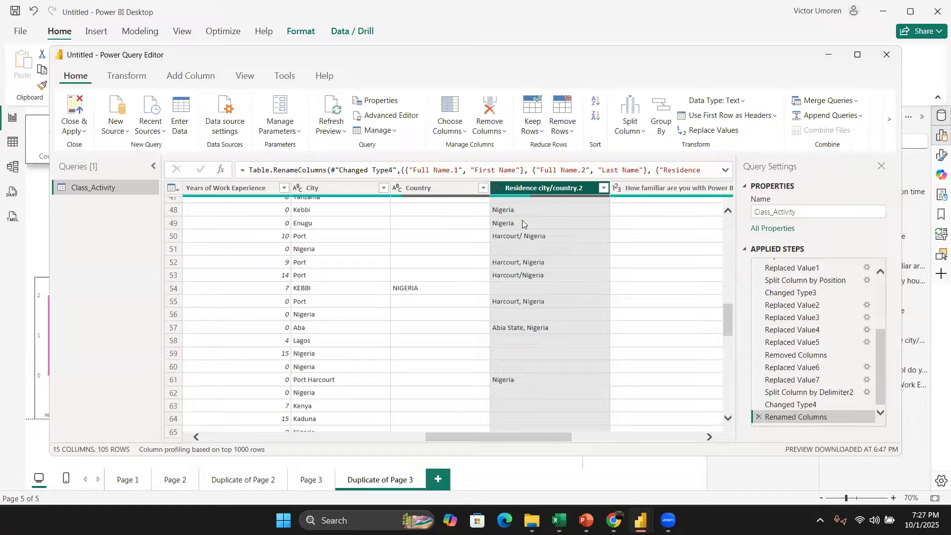
# Step: Split the Residence city/country.2 column by the custom delimiter "/" at each occurrence
pyautogui.rightClick(531, 189)
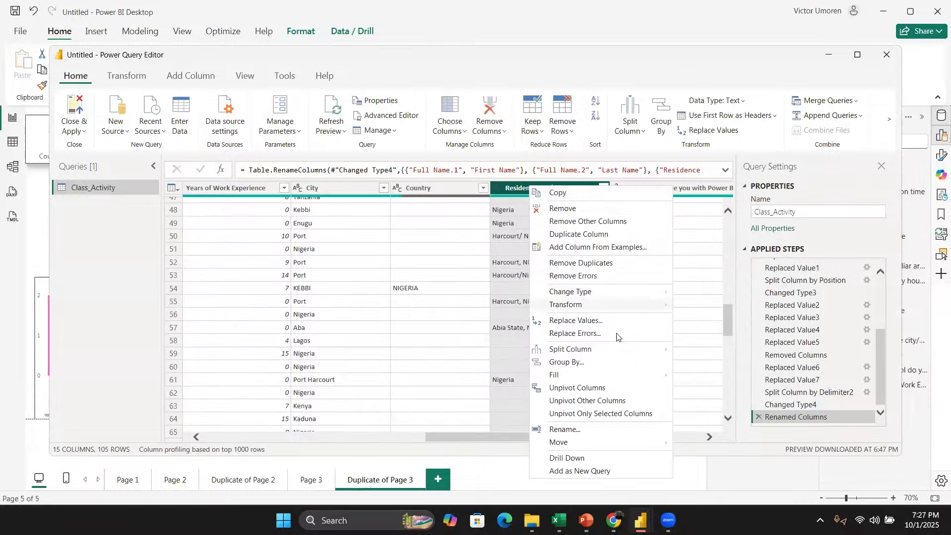
pyautogui.moveTo(656, 350)
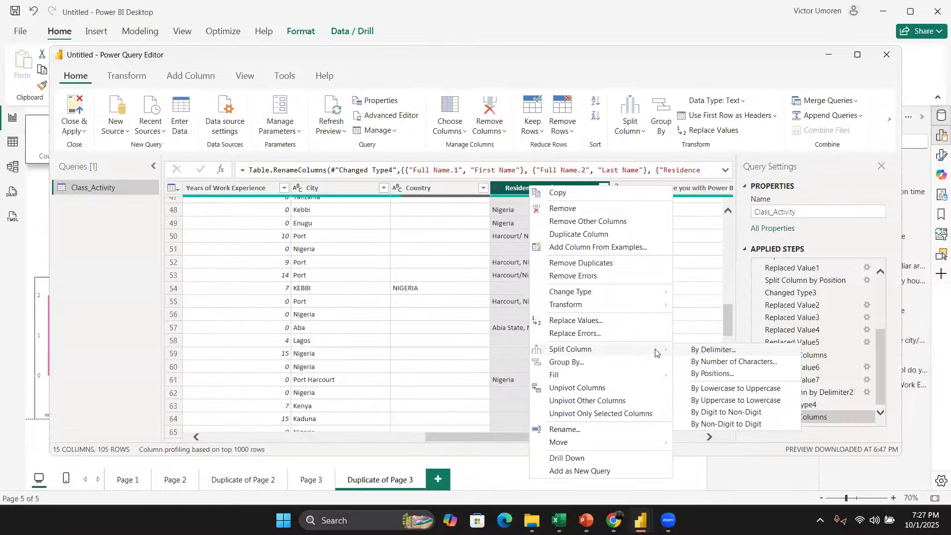
pyautogui.click(708, 353)
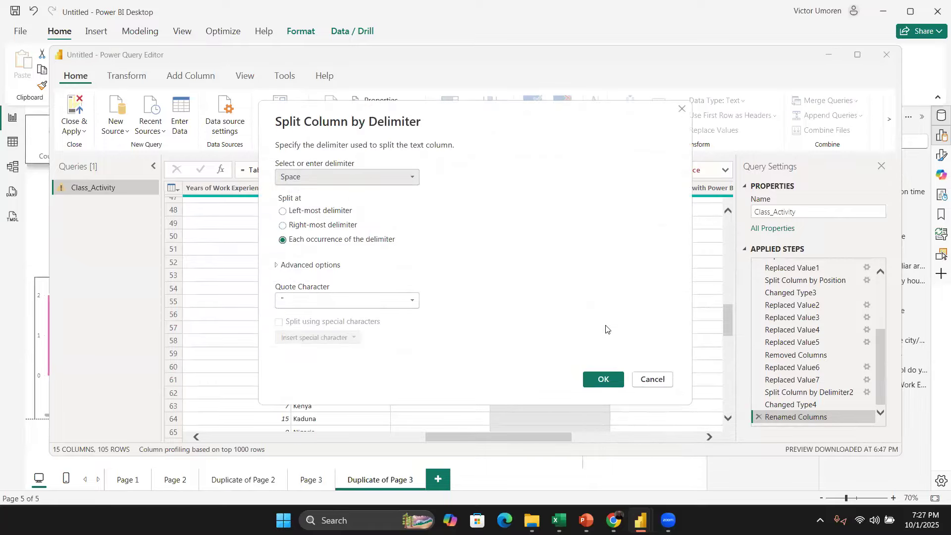
pyautogui.click(359, 186)
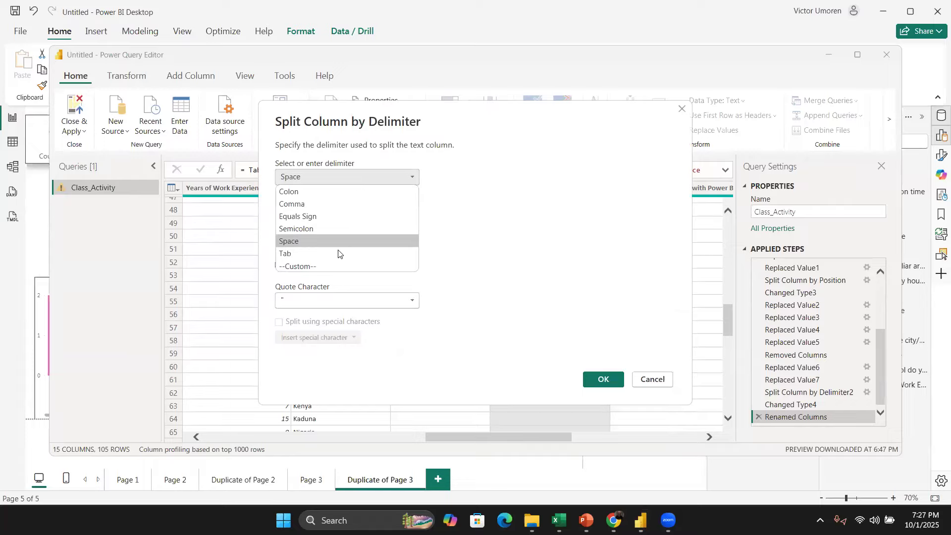
pyautogui.click(340, 266)
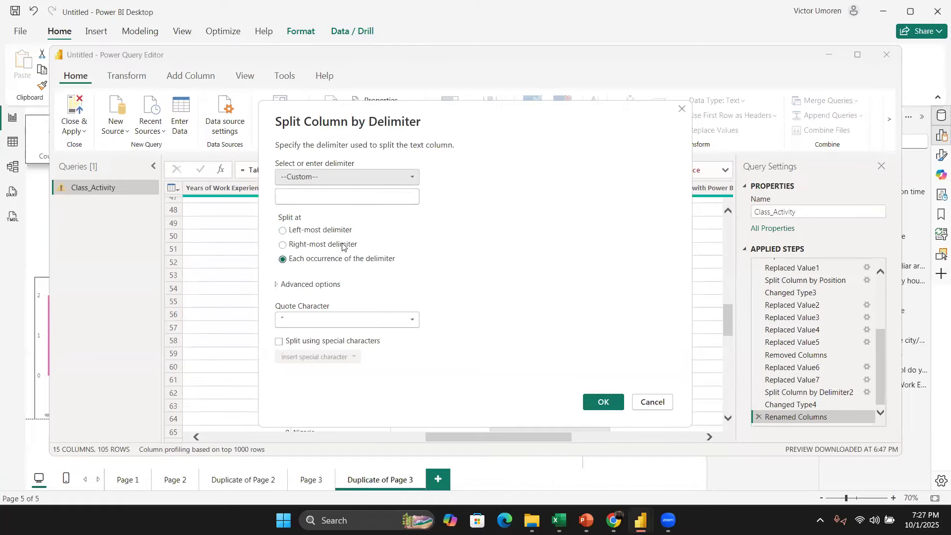
pyautogui.click(339, 195)
pyautogui.write('/')
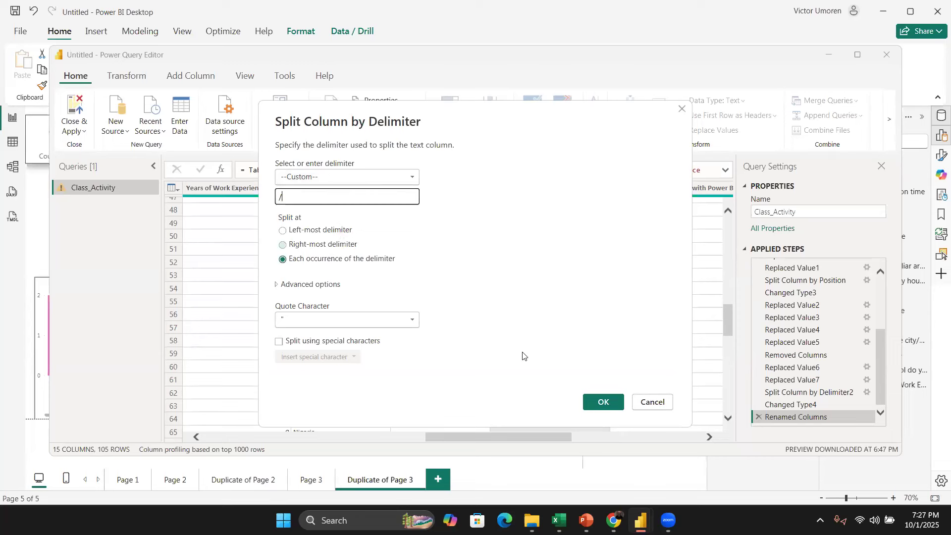
pyautogui.click(612, 410)
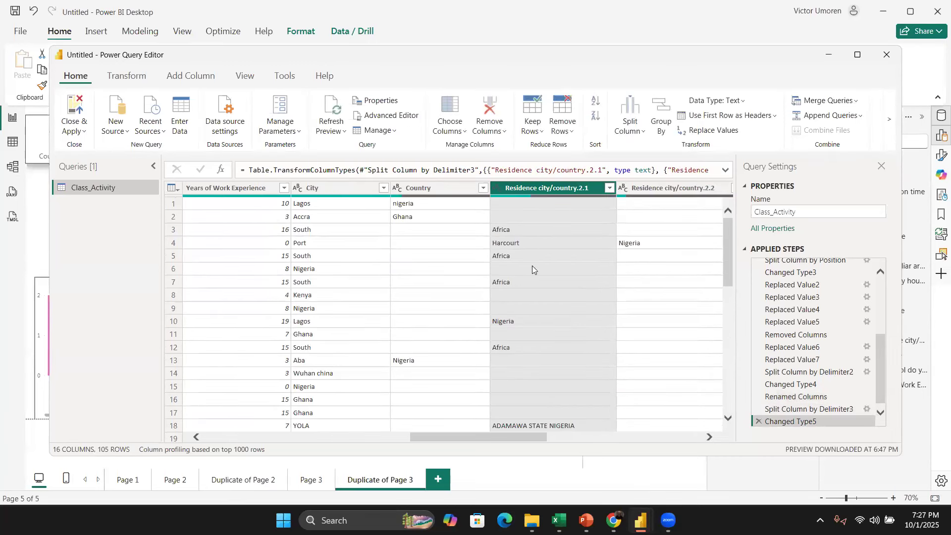
# Step: Replace null values with blanks in the Residence city/country.2.2 column
pyautogui.scroll(-1, 554, 308)
pyautogui.scroll(1, 536, 380)
pyautogui.hscroll(5, 603, 349)
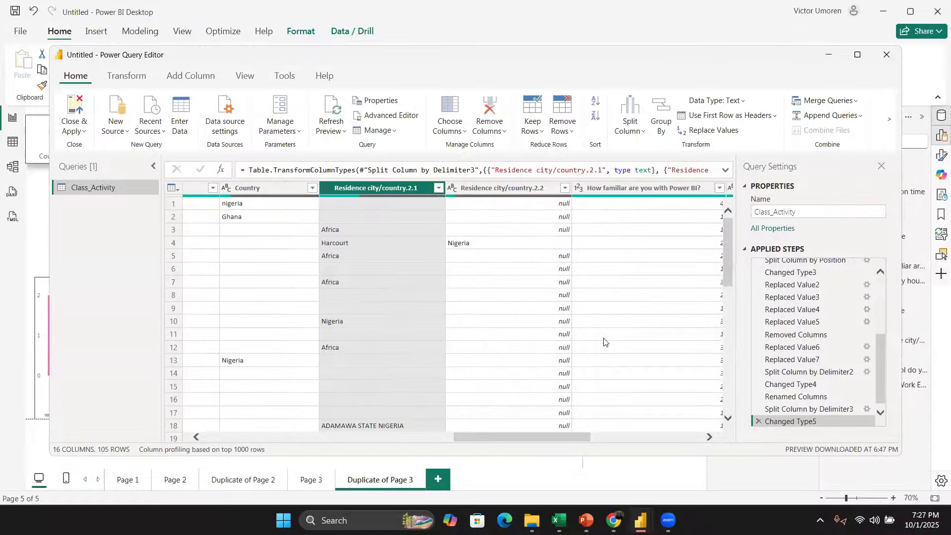
pyautogui.scroll(-6, 539, 325)
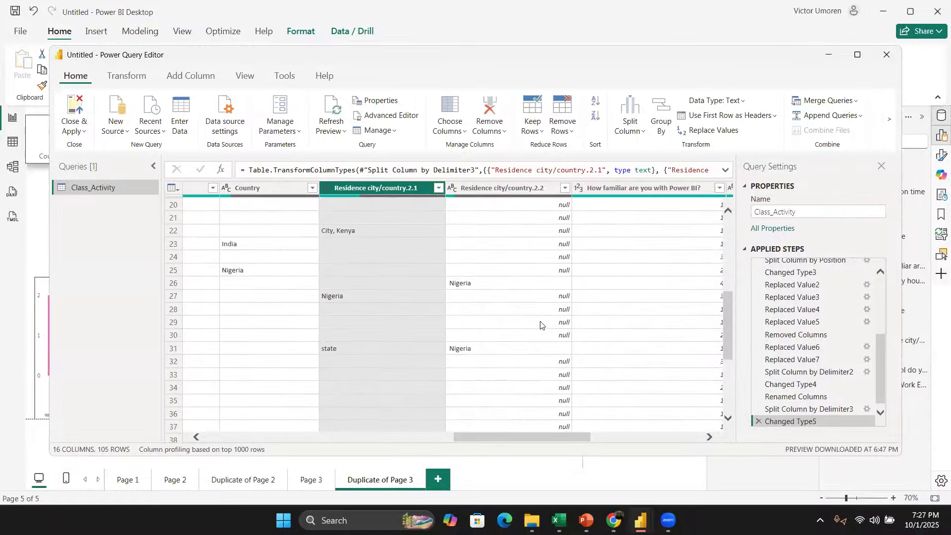
pyautogui.scroll(6, 540, 325)
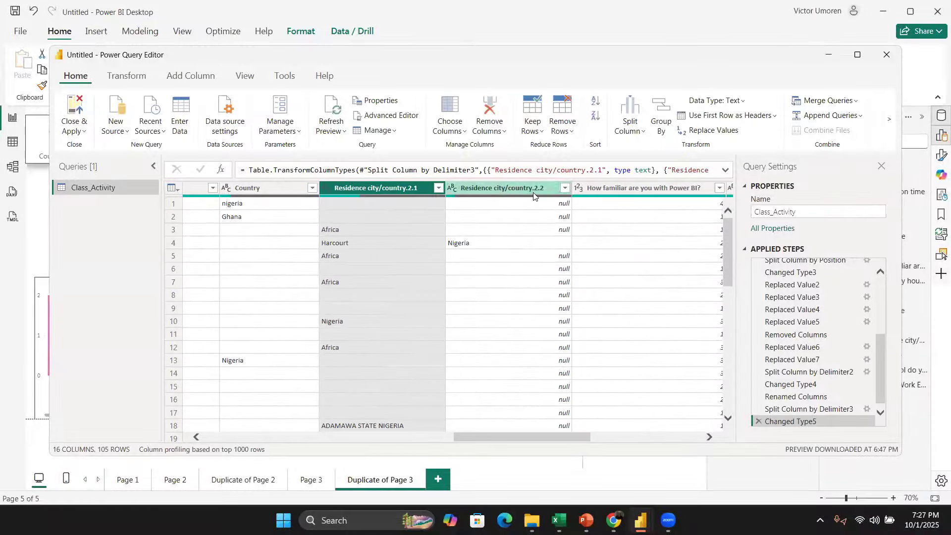
pyautogui.click(533, 191)
pyautogui.rightClick(533, 192)
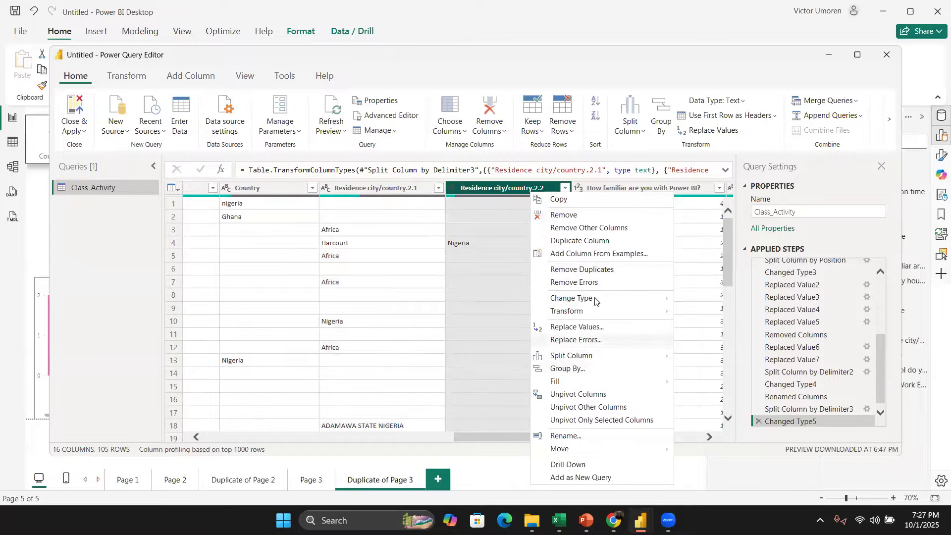
pyautogui.click(601, 327)
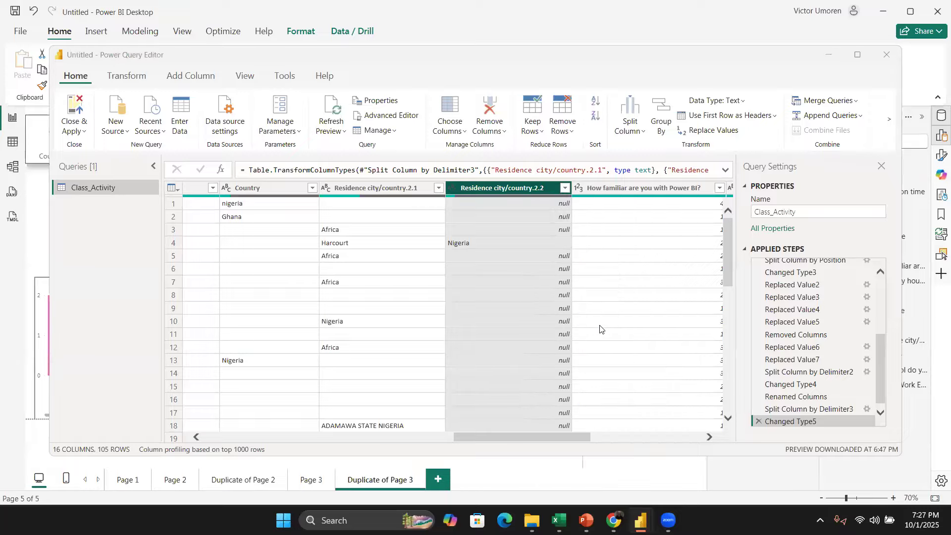
pyautogui.write('null')
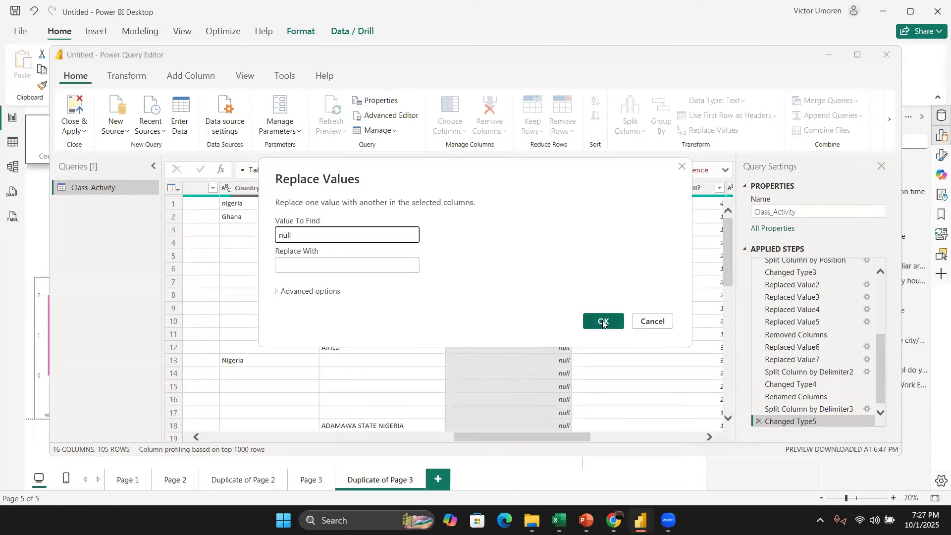
pyautogui.click(602, 323)
# Step: Scroll through the City, Country and split residence columns to review the cleaned values
pyautogui.hscroll(4, 484, 248)
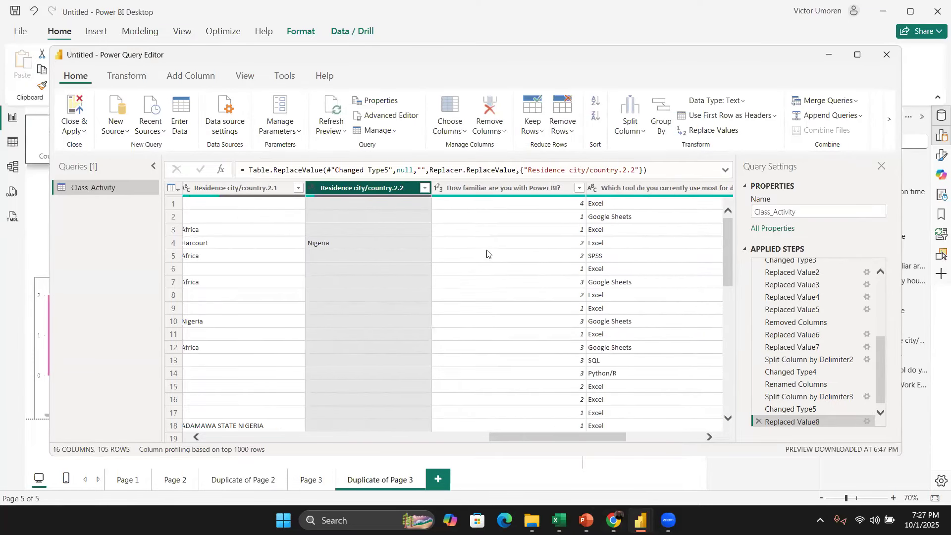
pyautogui.hscroll(-5, 488, 253)
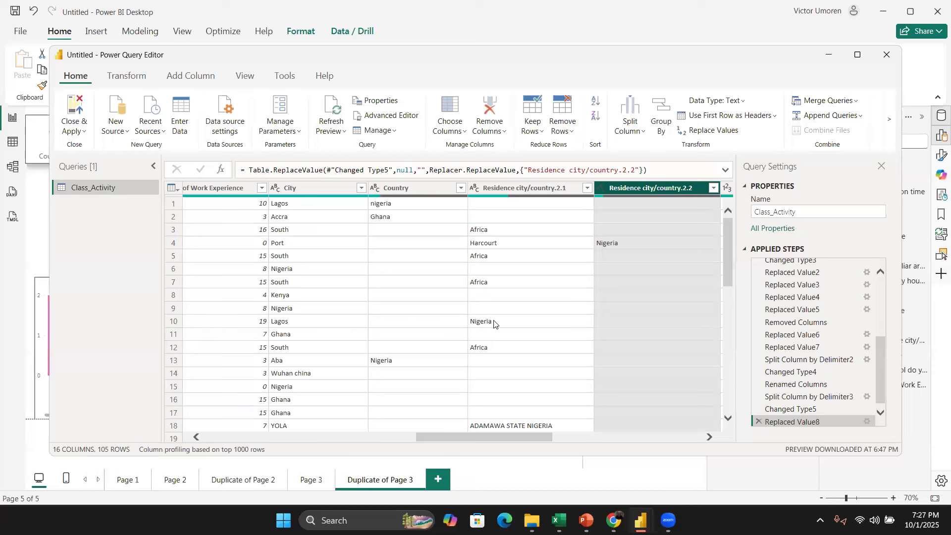
pyautogui.scroll(-3, 345, 286)
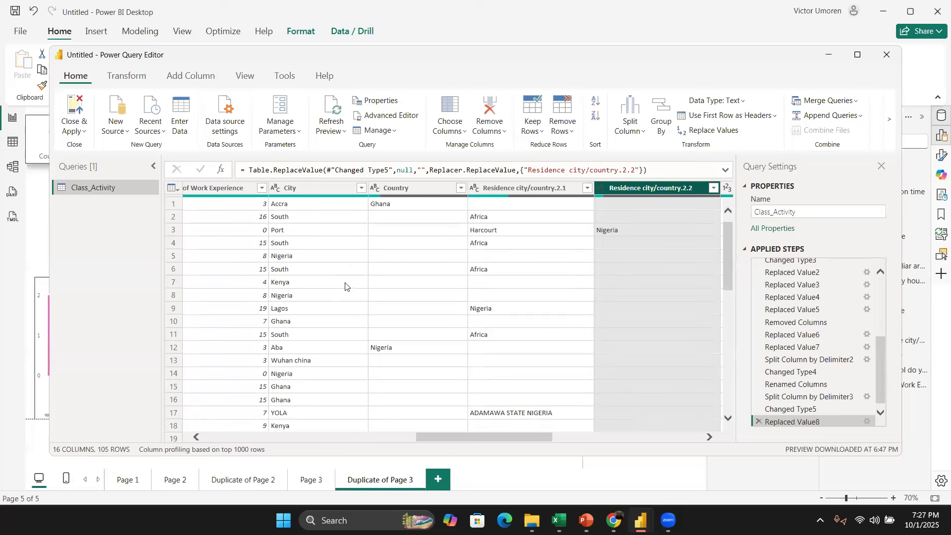
pyautogui.scroll(-2, 346, 287)
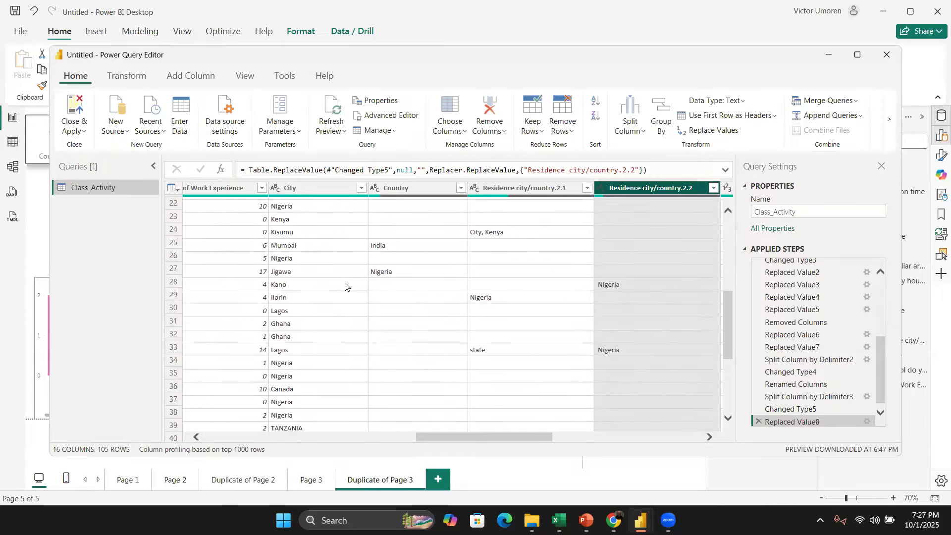
pyautogui.scroll(-5, 345, 286)
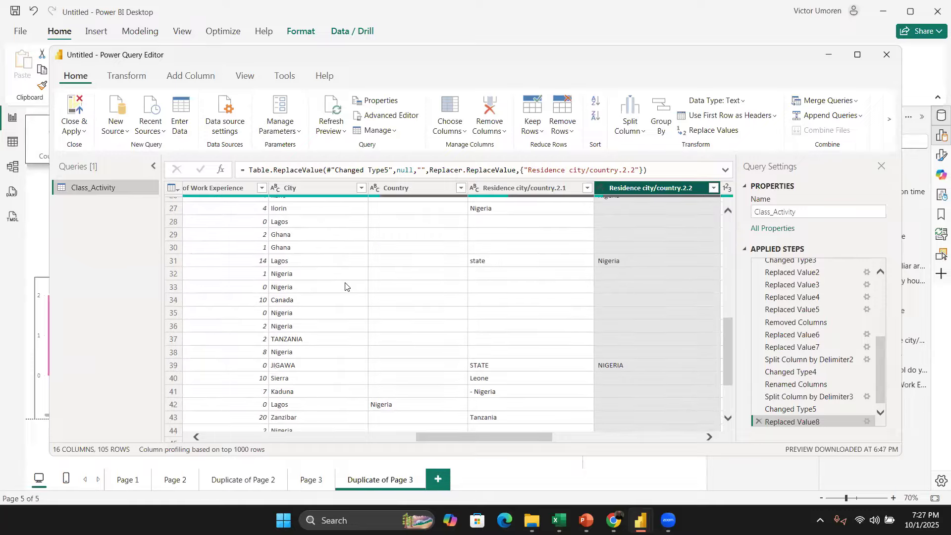
pyautogui.scroll(-7, 345, 286)
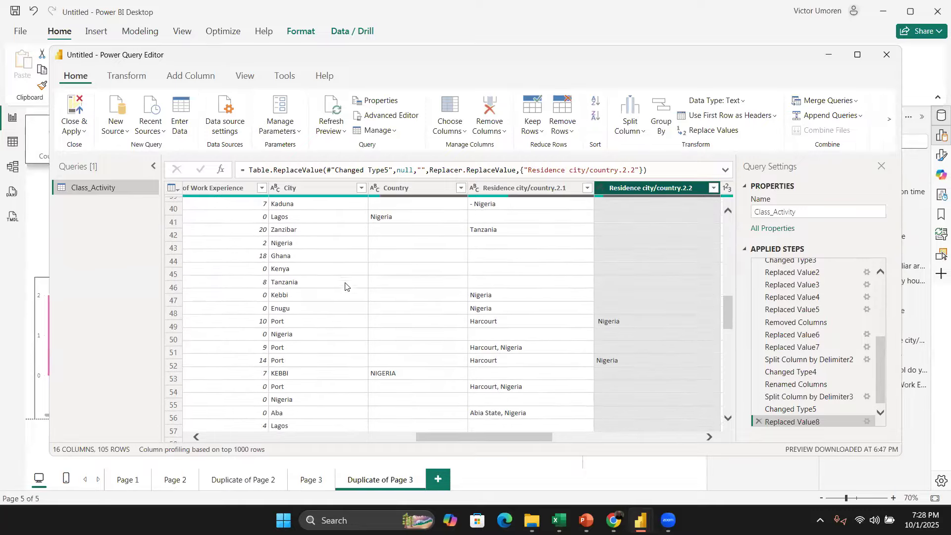
# Step: Scroll through the Country and both Residence city/country columns, inspecting individual cell values
pyautogui.scroll(-3, 345, 287)
pyautogui.scroll(3, 345, 287)
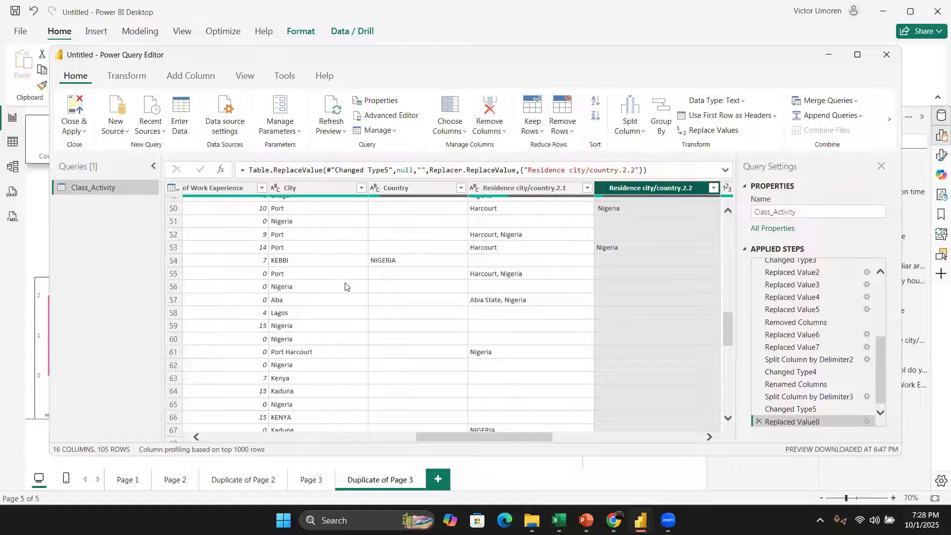
pyautogui.scroll(-1, 346, 287)
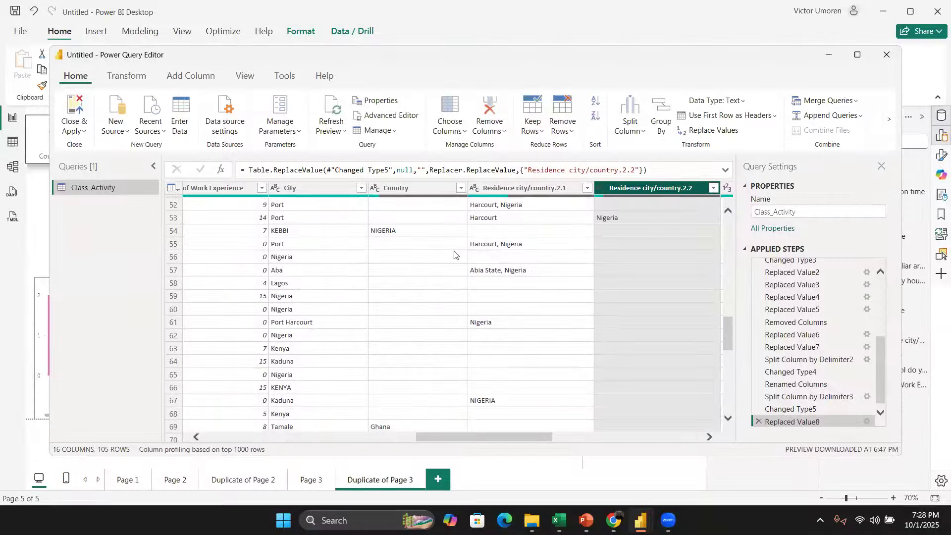
pyautogui.scroll(-1, 421, 304)
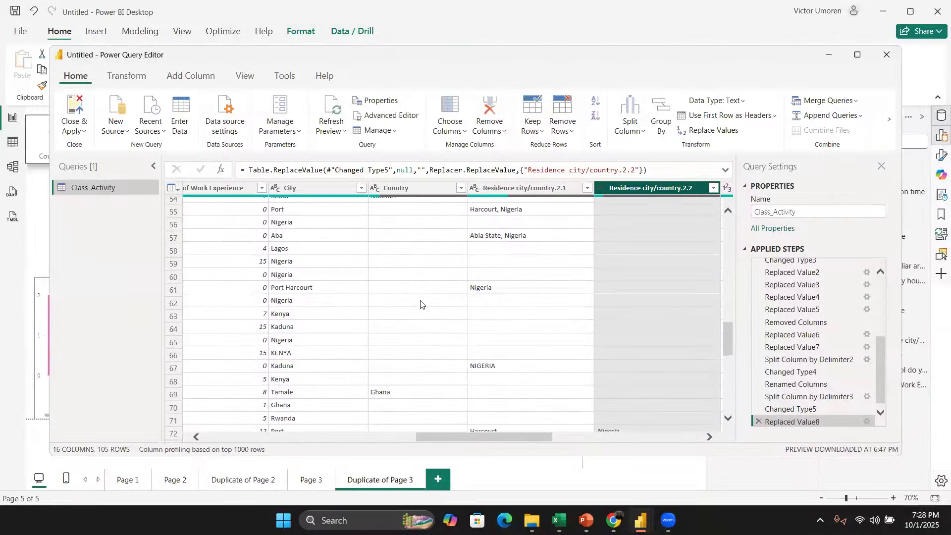
pyautogui.scroll(-1, 417, 312)
pyautogui.scroll(-2, 417, 317)
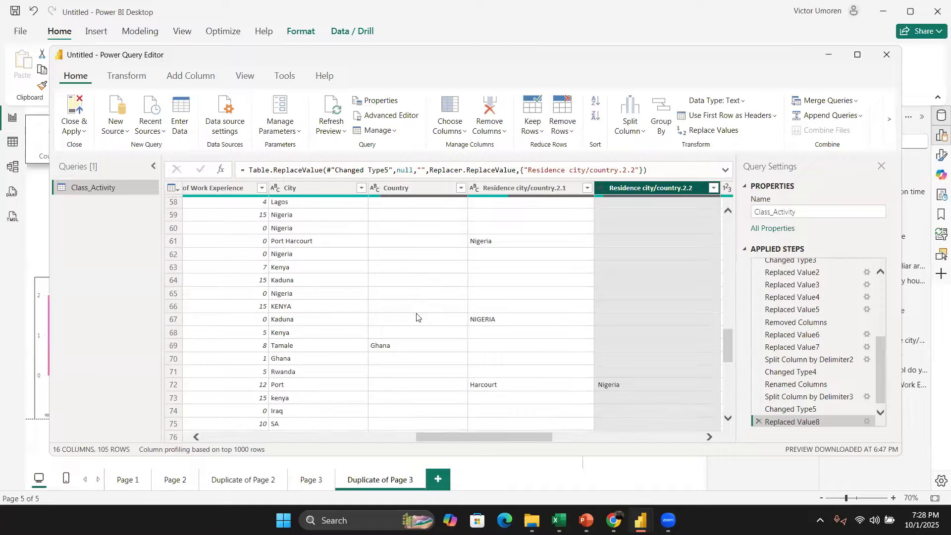
pyautogui.scroll(-1, 416, 317)
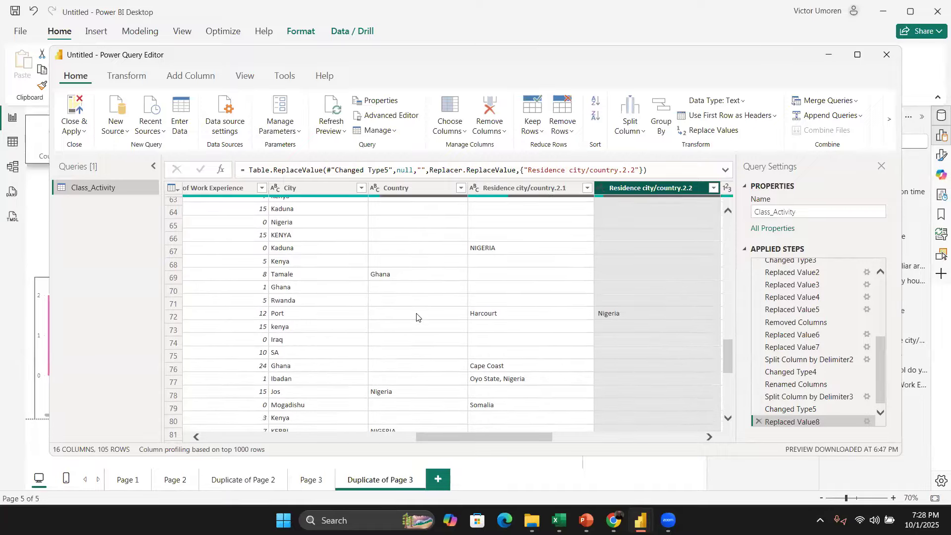
pyautogui.scroll(-2, 416, 317)
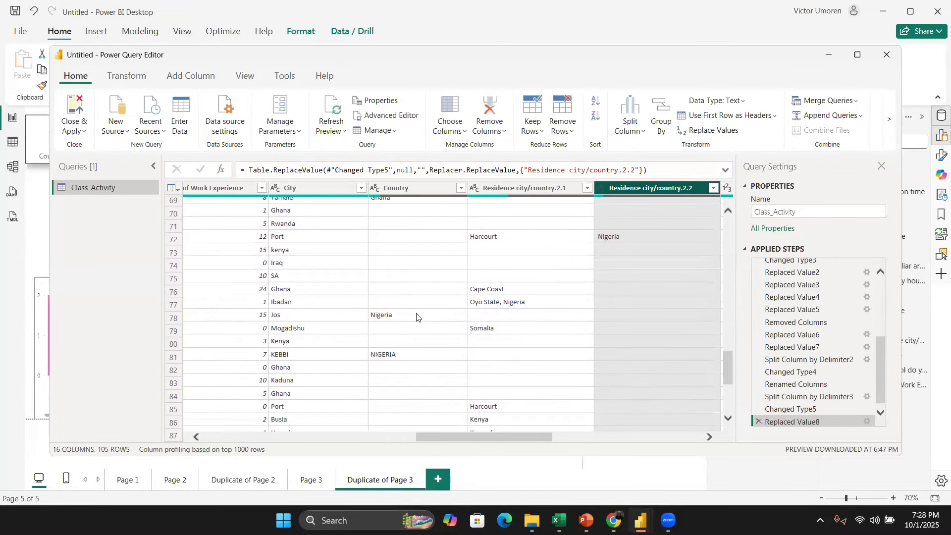
pyautogui.scroll(20, 416, 317)
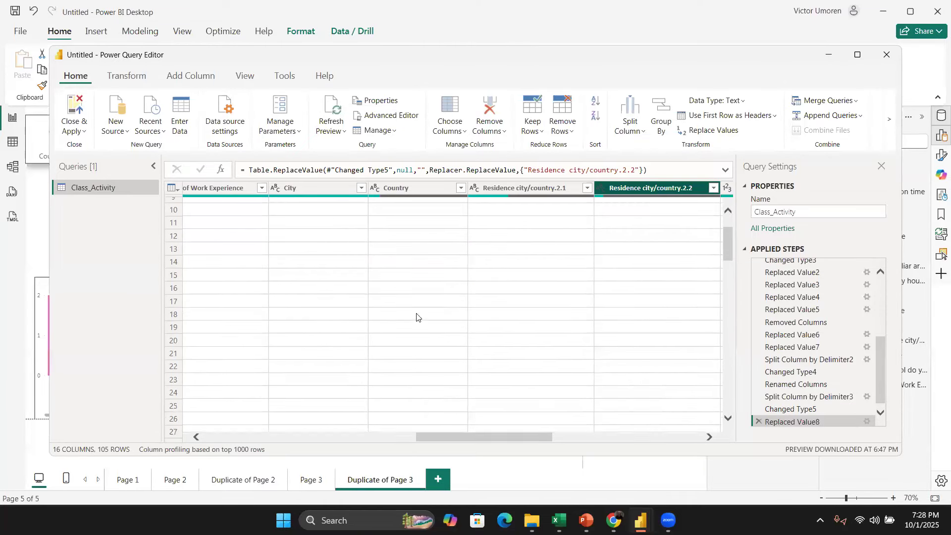
pyautogui.scroll(2, 416, 317)
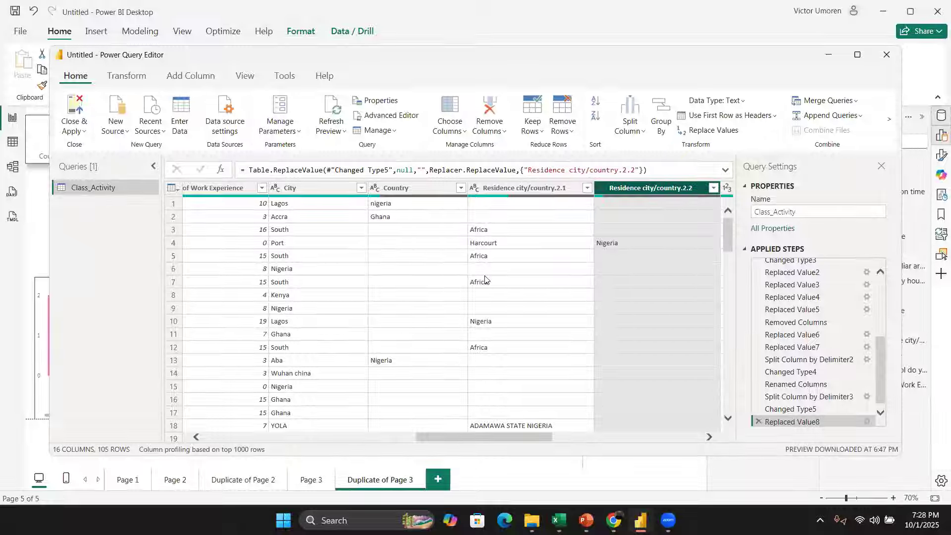
pyautogui.click(412, 205)
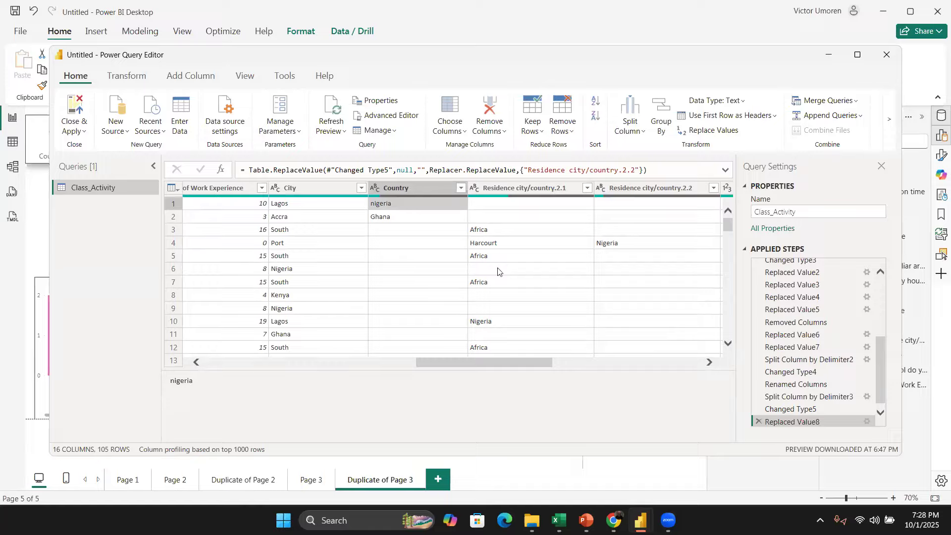
pyautogui.click(612, 245)
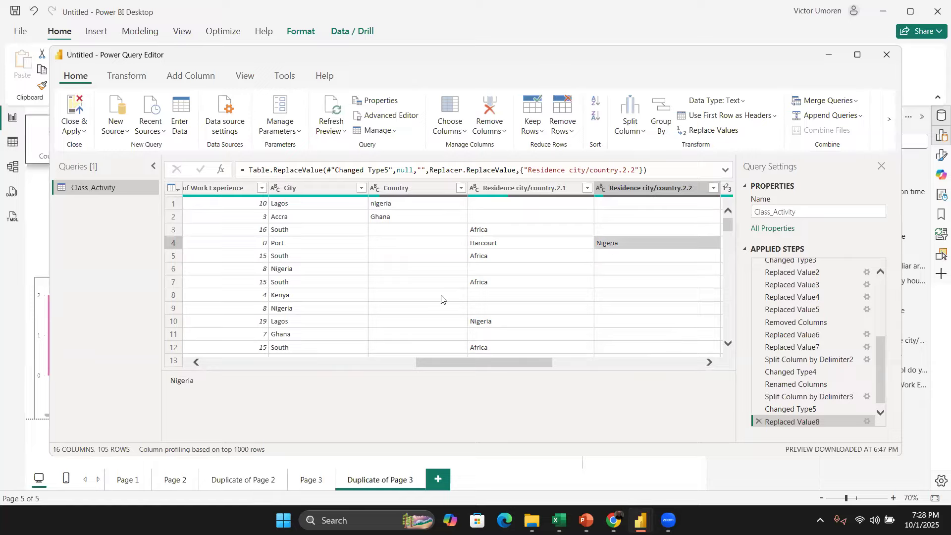
pyautogui.scroll(-1, 441, 299)
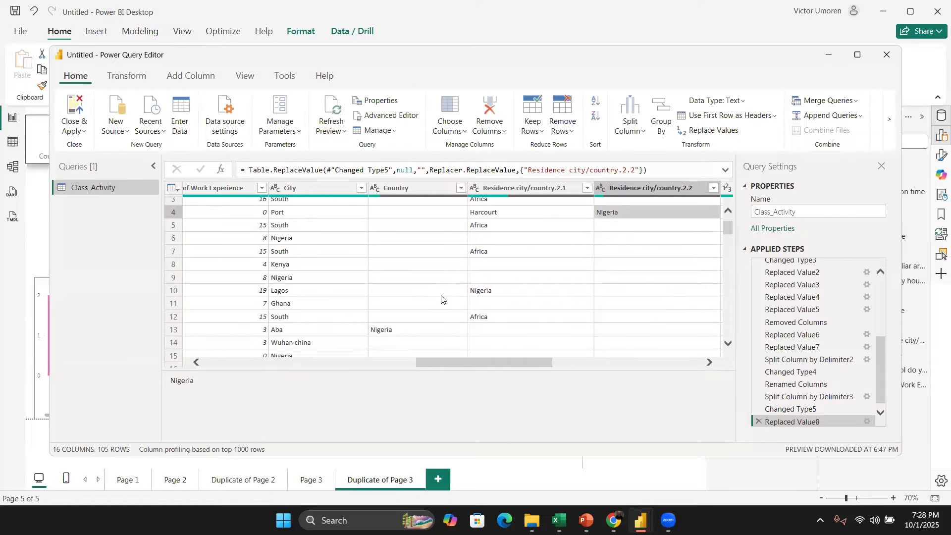
pyautogui.scroll(1, 442, 299)
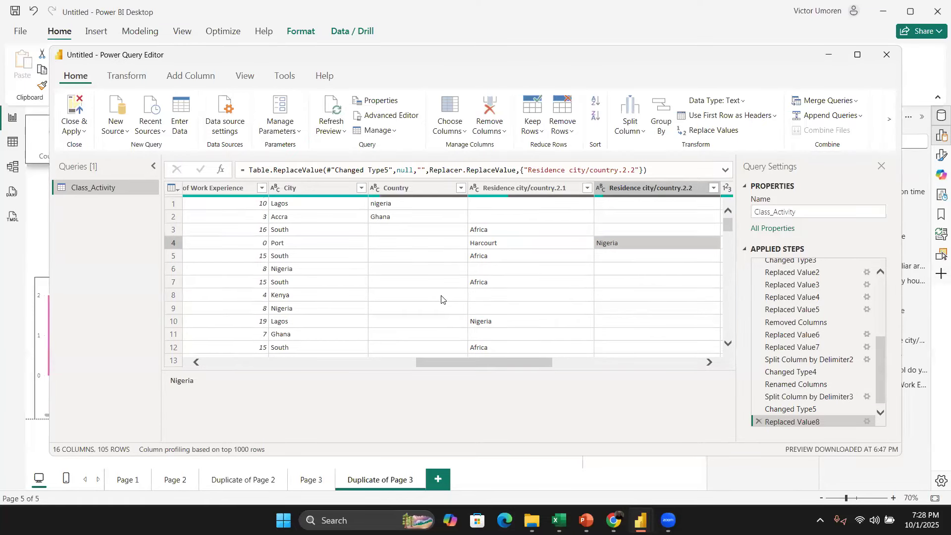
# Step: Merge the Country and Residence city/country.2.1 columns with no separator
pyautogui.click(418, 188)
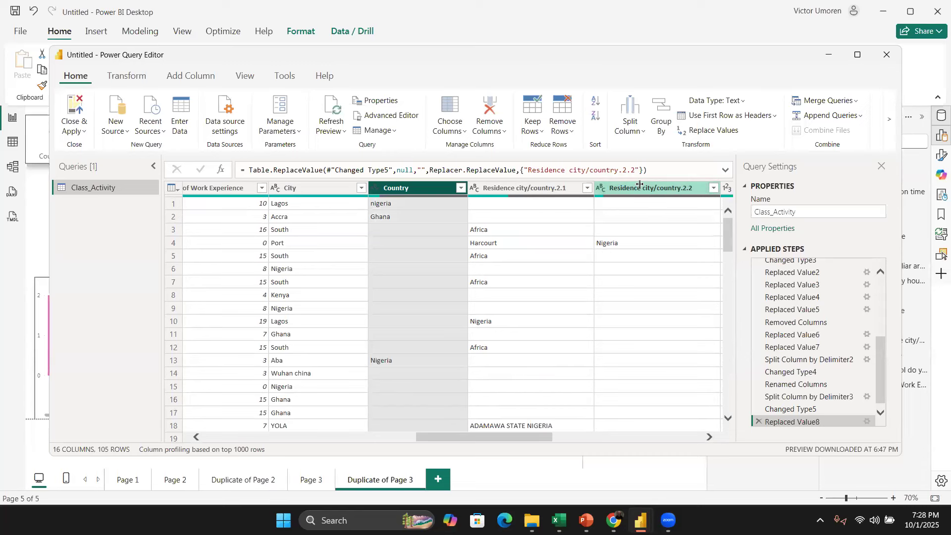
pyautogui.keyDown('shift'); pyautogui.click(639, 184); pyautogui.keyUp('shift')
pyautogui.click(525, 188)
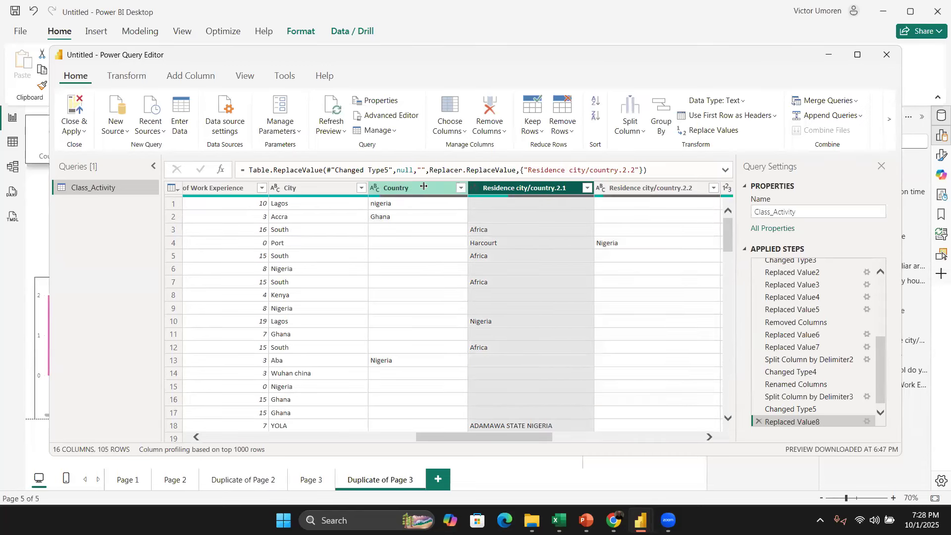
pyautogui.click(424, 187)
pyautogui.keyDown('ctrl'); pyautogui.click(518, 188); pyautogui.keyUp('ctrl')
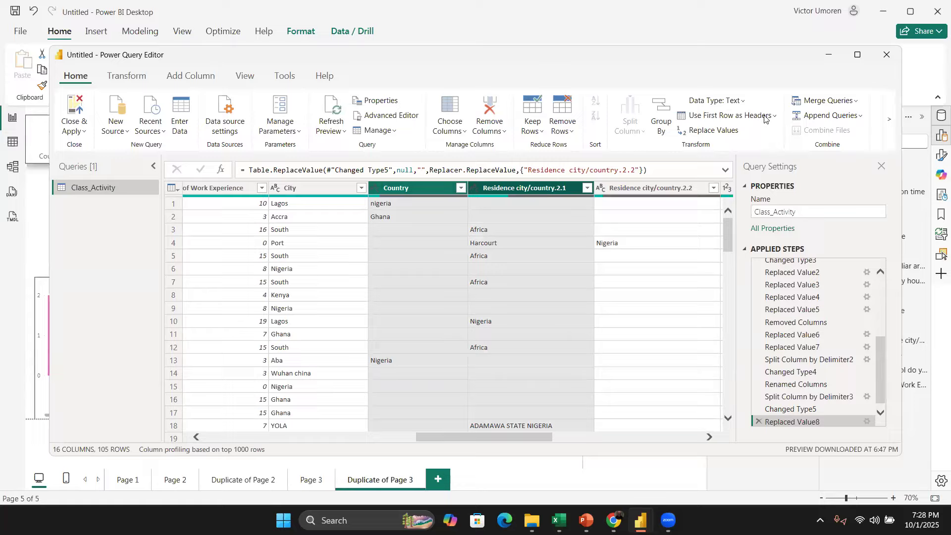
pyautogui.rightClick(528, 191)
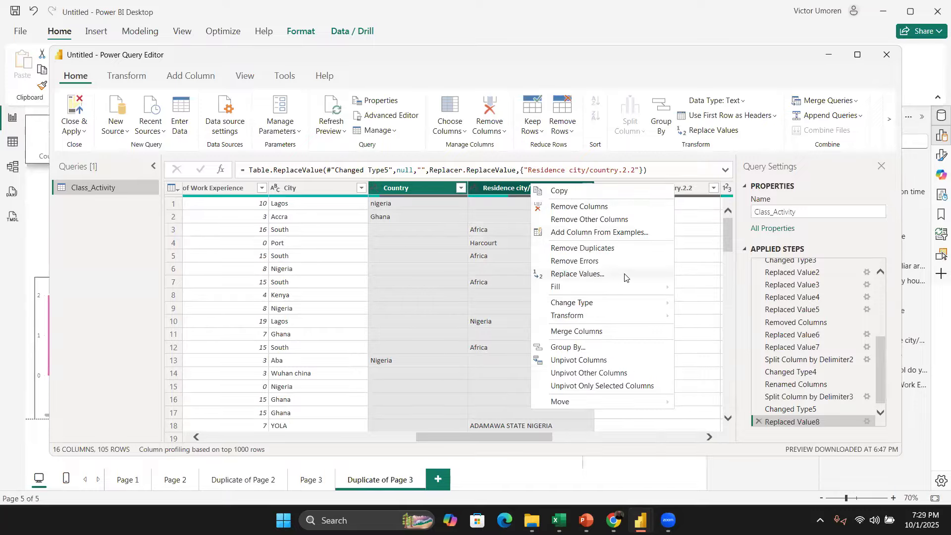
pyautogui.click(620, 331)
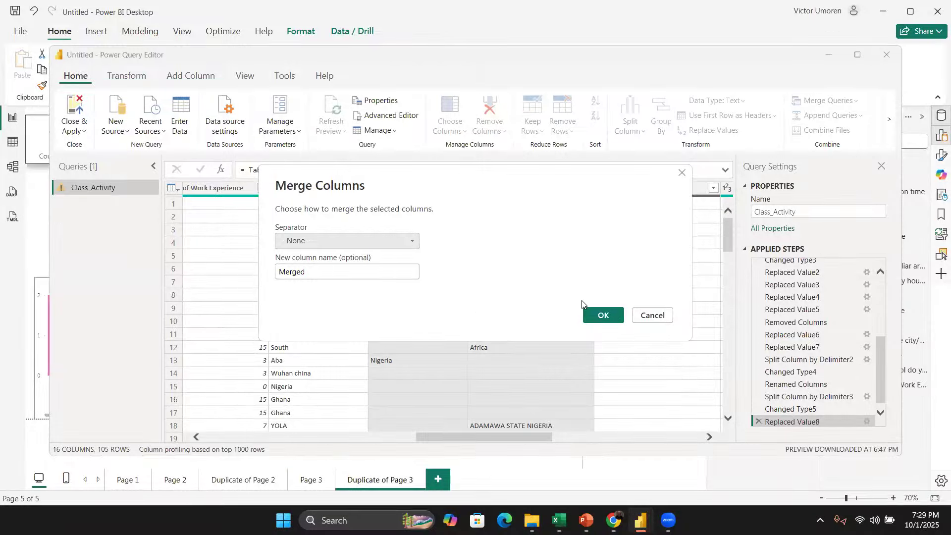
pyautogui.click(601, 316)
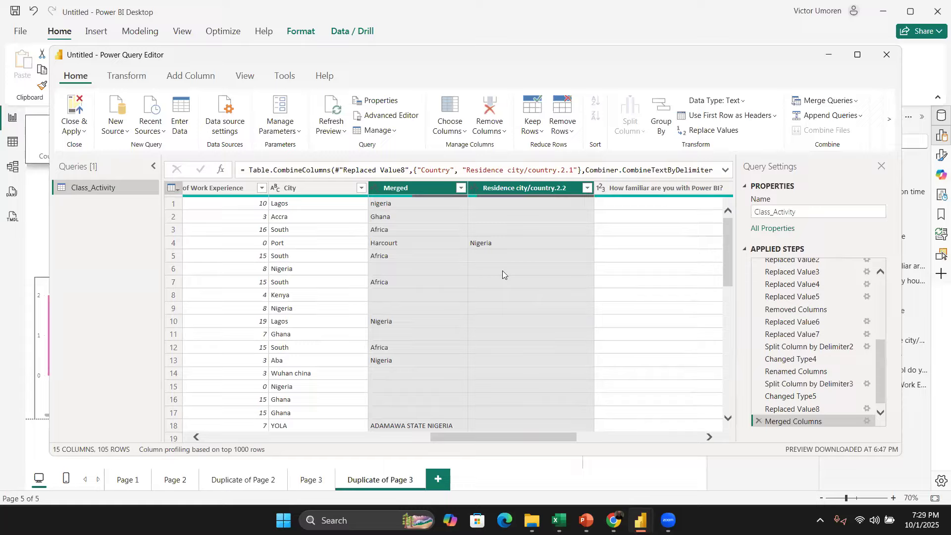
# Step: Review the merged column, then delete the Merged Columns applied step
pyautogui.scroll(-5, 465, 268)
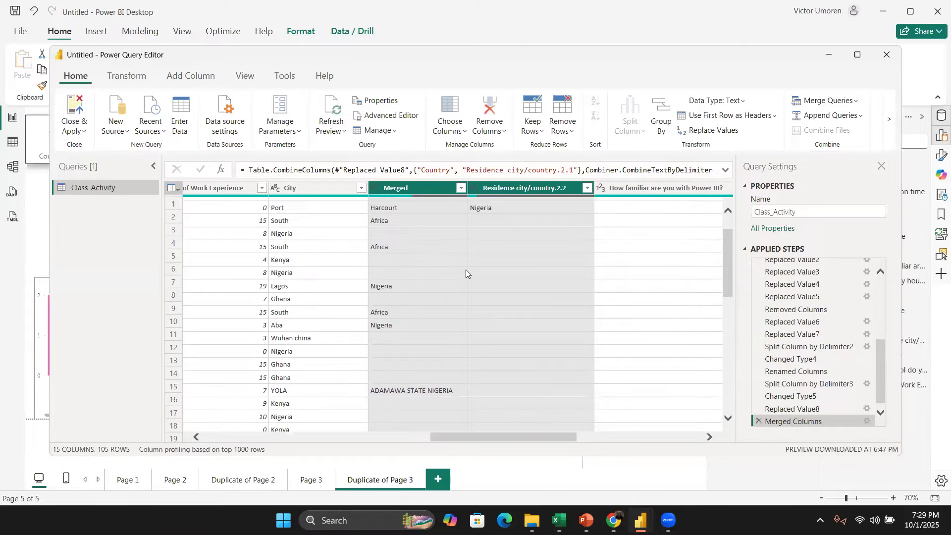
pyautogui.scroll(3, 493, 315)
pyautogui.scroll(3, 494, 315)
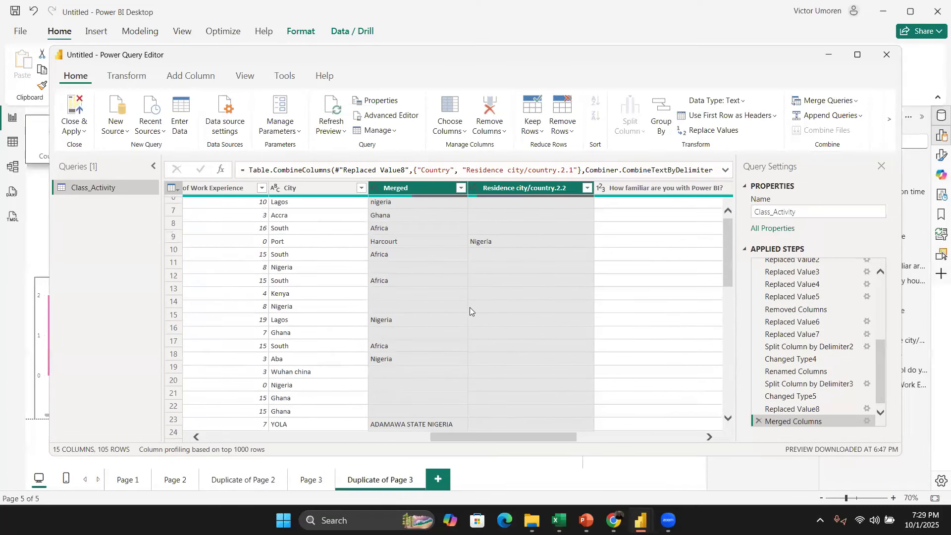
pyautogui.scroll(-10, 445, 301)
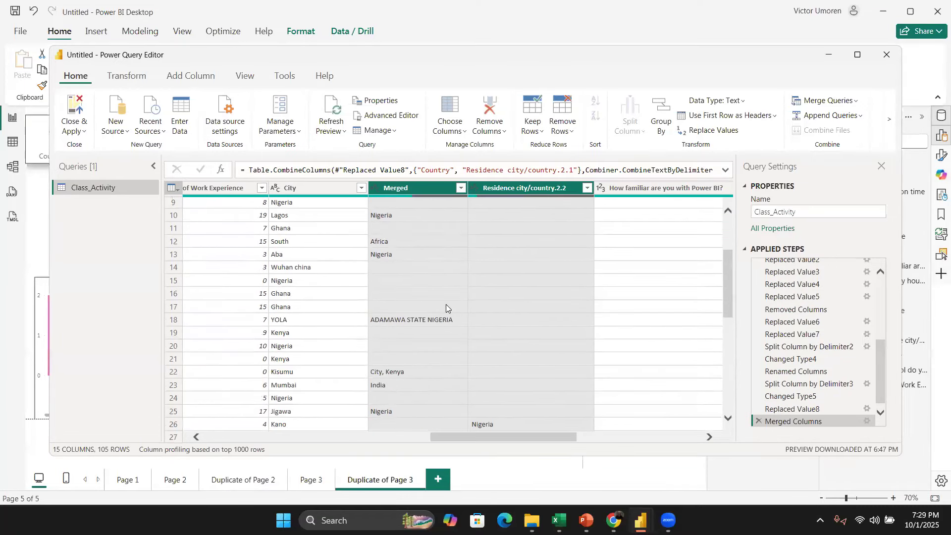
pyautogui.scroll(-7, 445, 301)
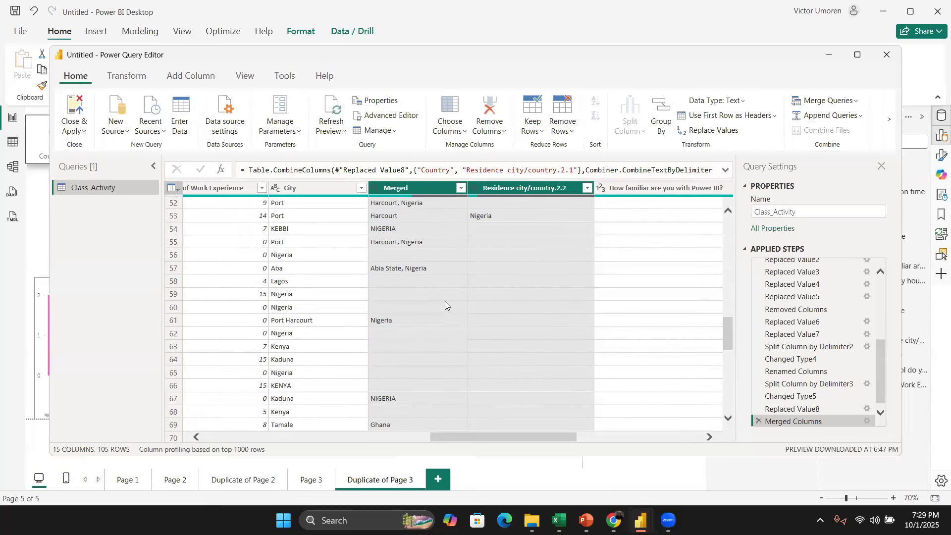
pyautogui.scroll(-2, 445, 305)
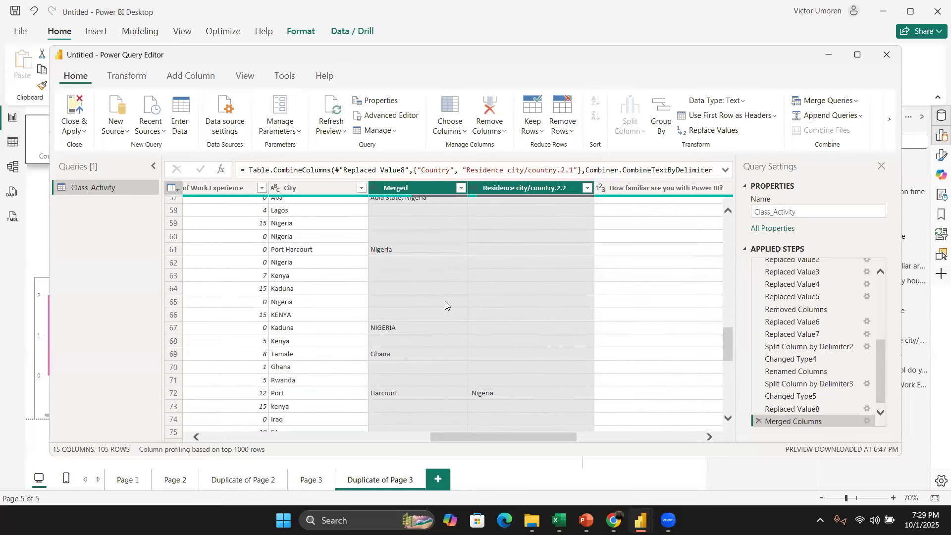
pyautogui.click(759, 422)
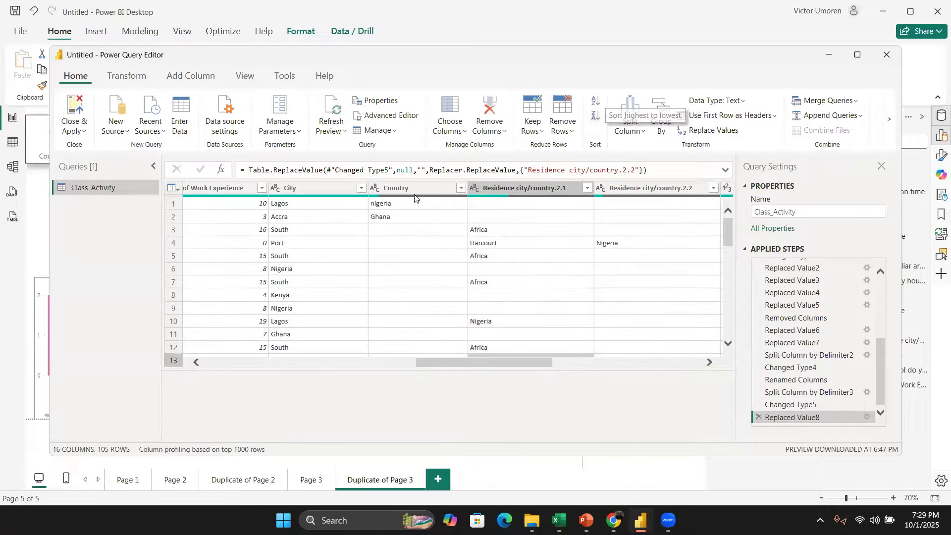
# Step: Merge the Country and Residence city/country.2.1 columns again with no separator, keeping the name Merged
pyautogui.click(396, 188)
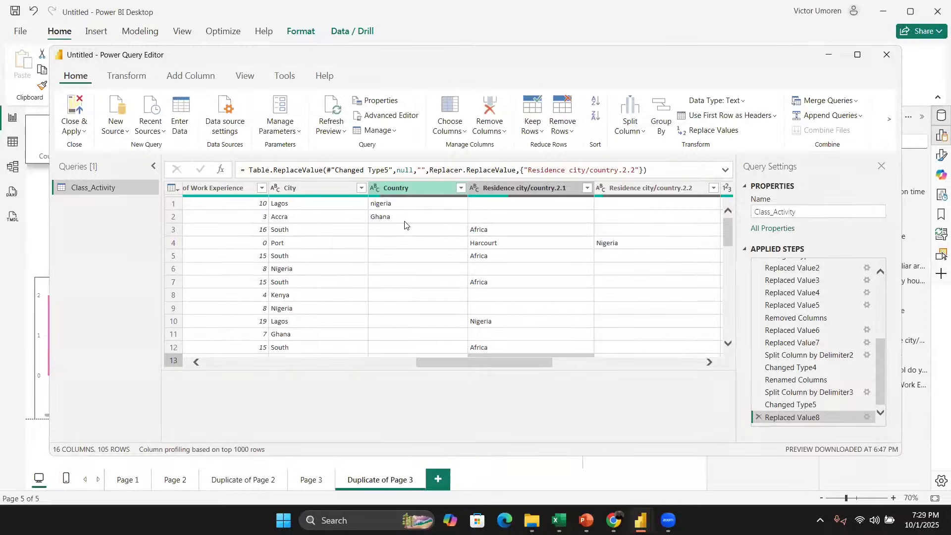
pyautogui.keyDown('ctrl'); pyautogui.click(505, 185); pyautogui.keyUp('ctrl')
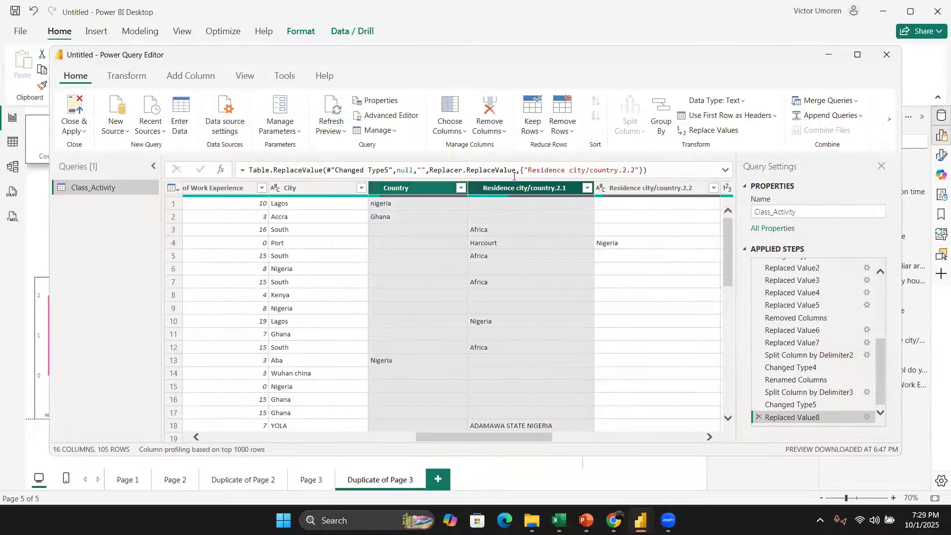
pyautogui.rightClick(500, 187)
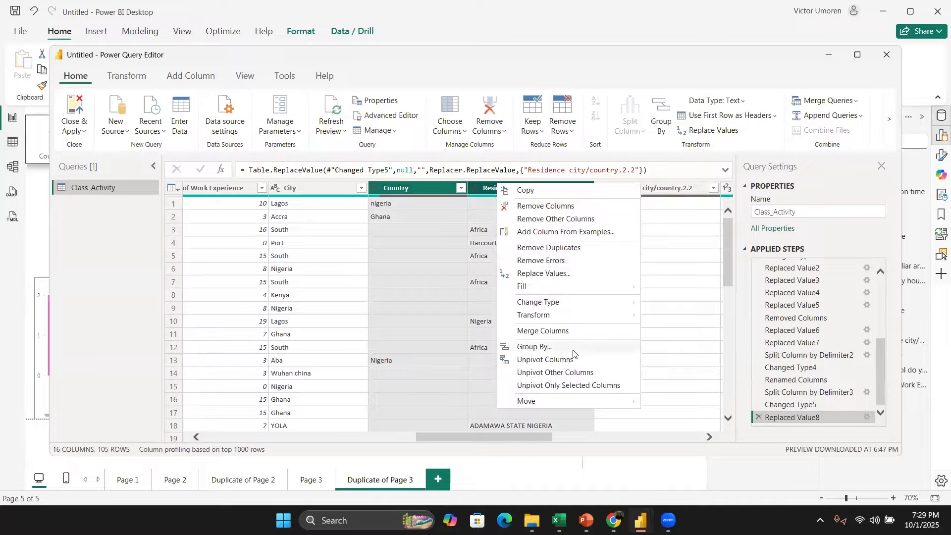
pyautogui.click(555, 330)
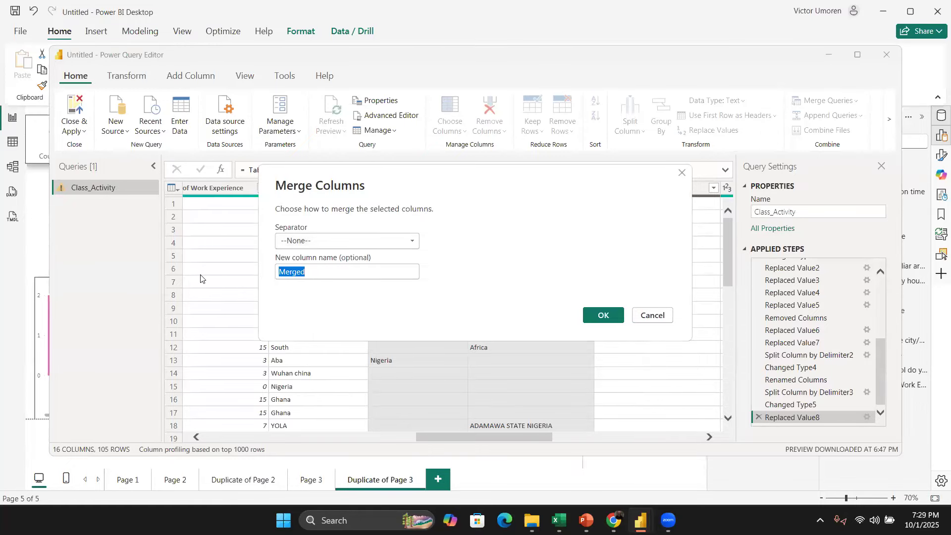
pyautogui.click(345, 268)
pyautogui.click(598, 318)
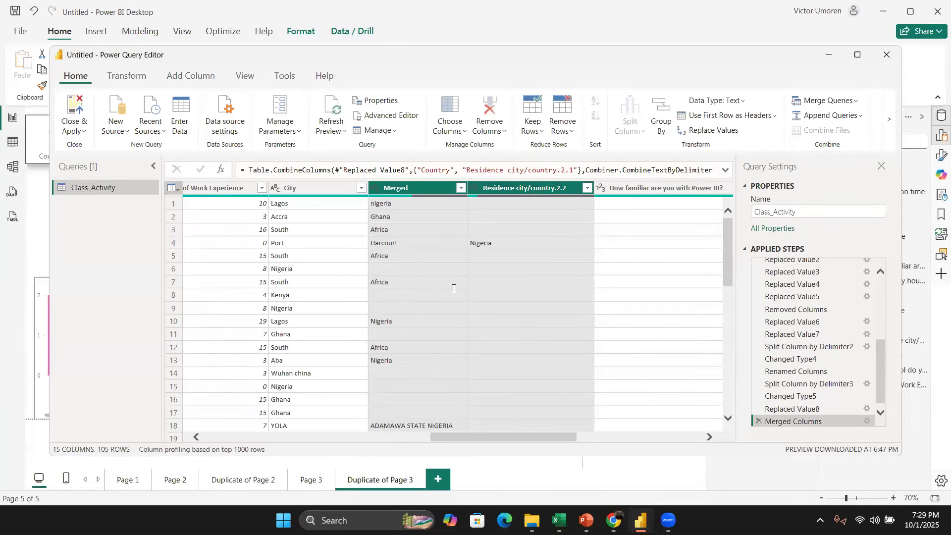
# Step: Replace the text STATE with nothing in the Merged column
pyautogui.scroll(-6, 454, 286)
pyautogui.scroll(-7, 454, 290)
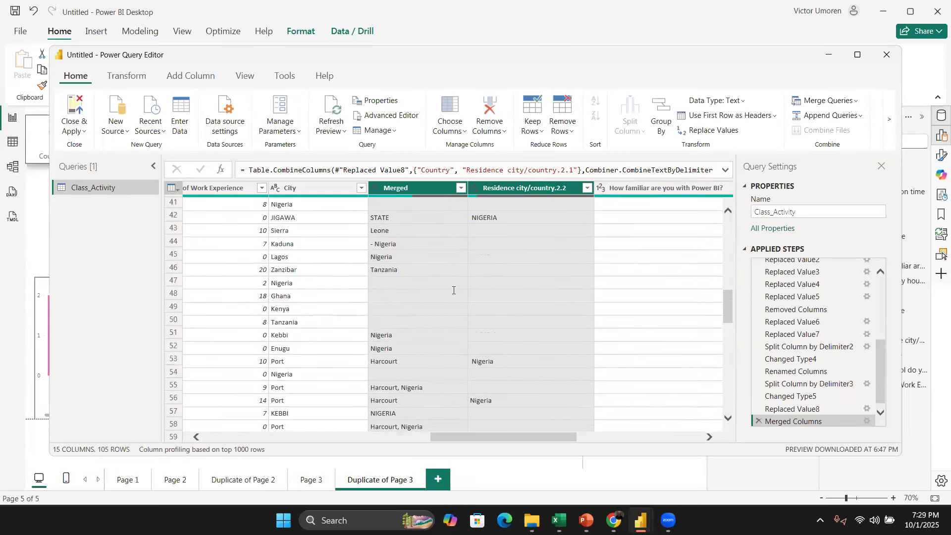
pyautogui.scroll(2, 453, 290)
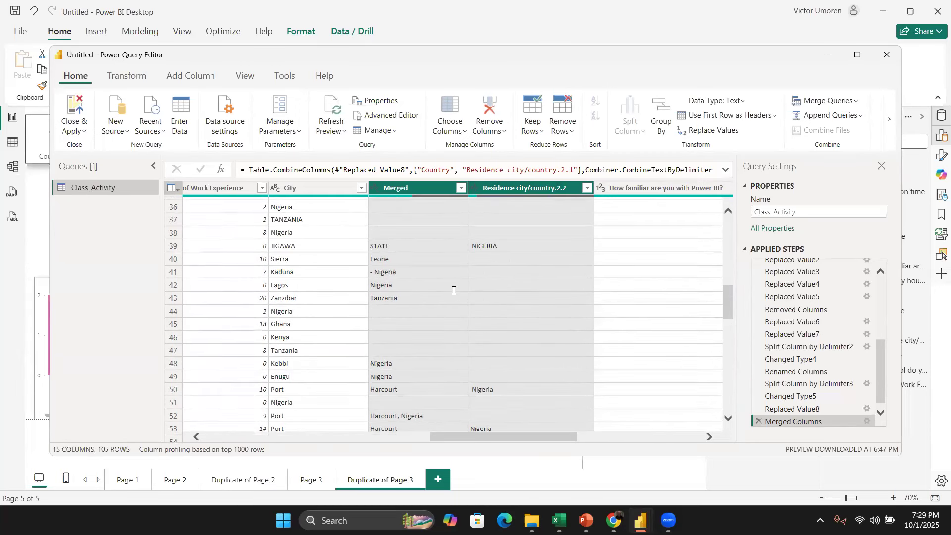
pyautogui.scroll(1, 453, 290)
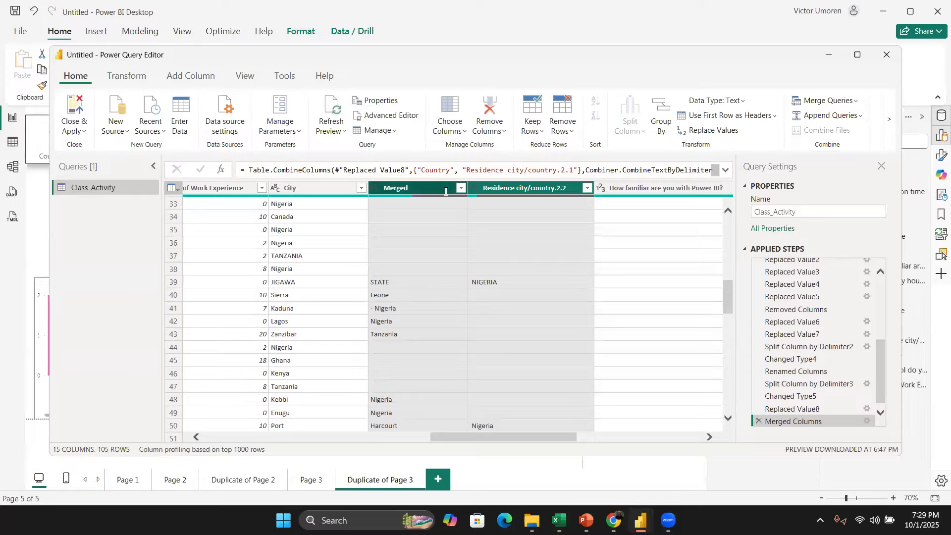
pyautogui.click(430, 188)
pyautogui.rightClick(430, 189)
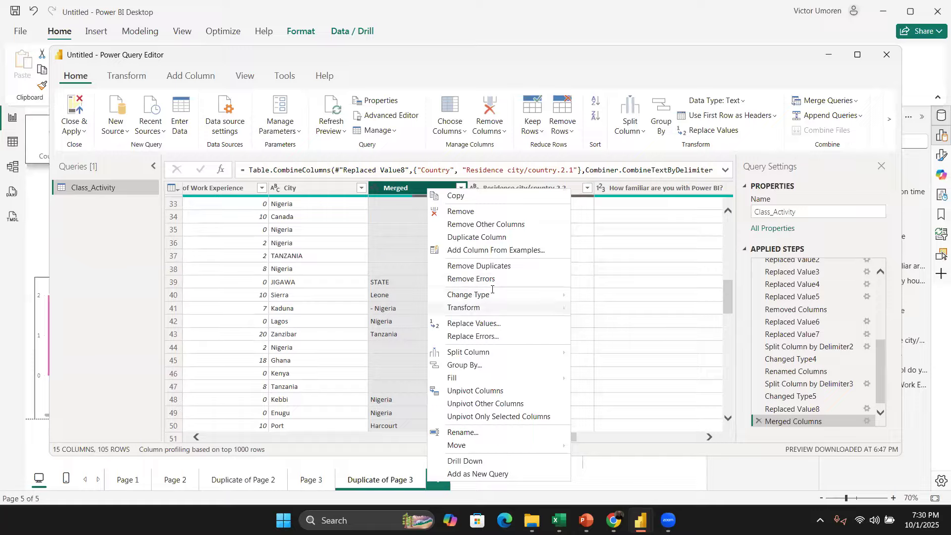
pyautogui.click(490, 324)
pyautogui.write('STATE')
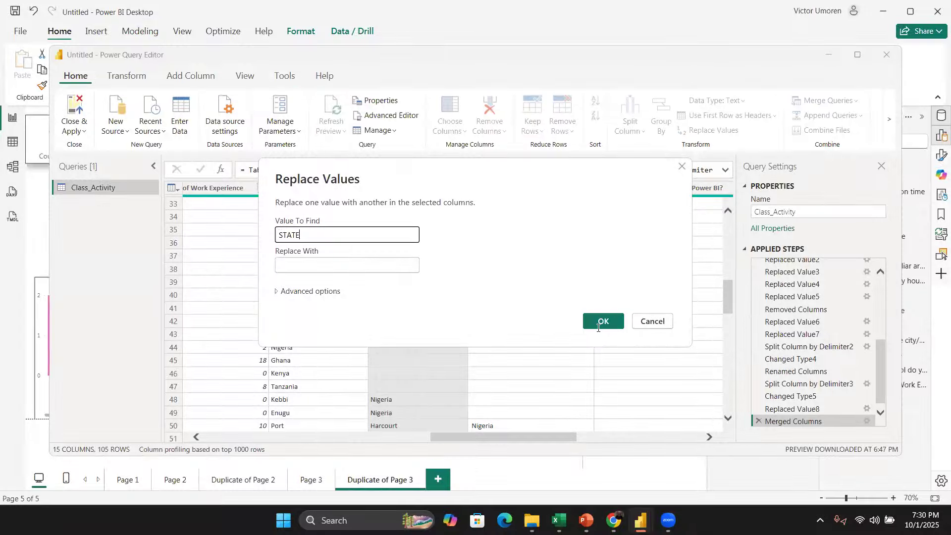
pyautogui.click(602, 322)
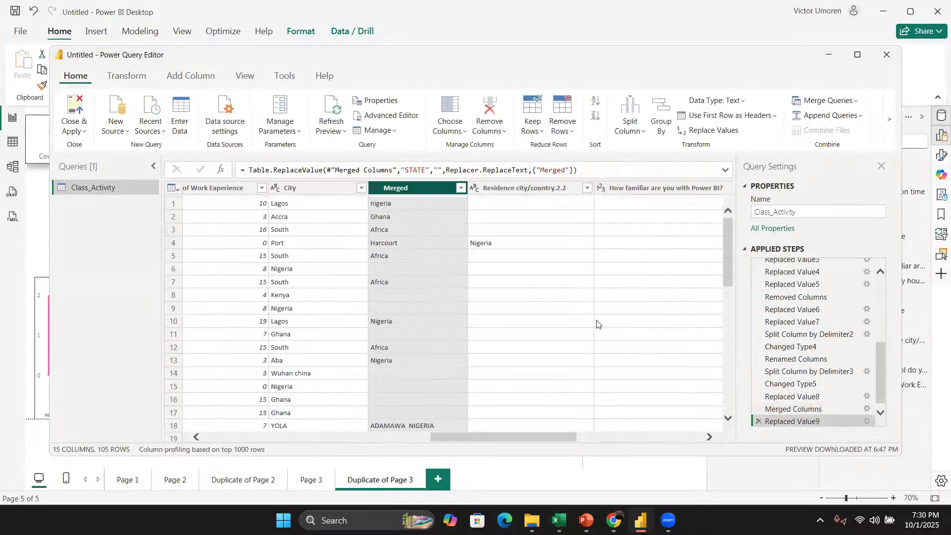
# Step: Replace the text Harcourt with nothing in the Merged column
pyautogui.scroll(-5, 403, 282)
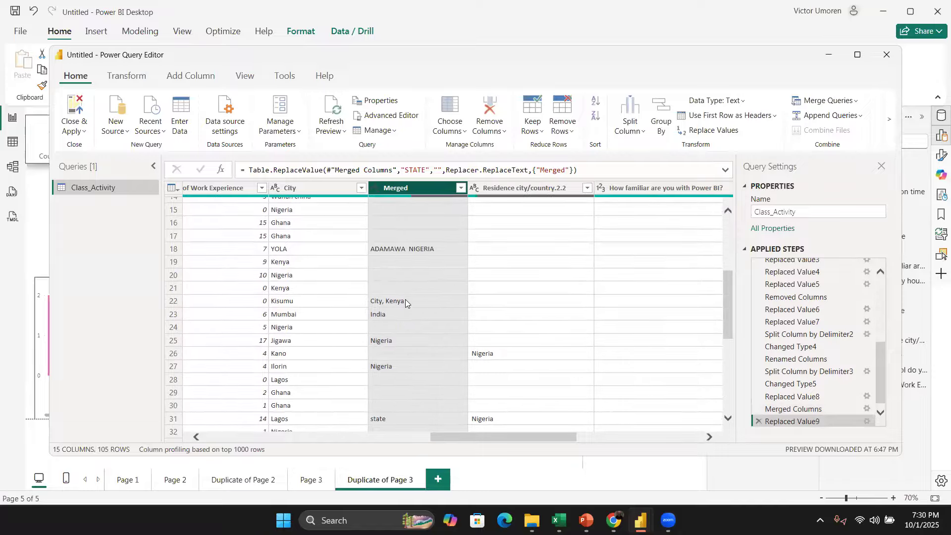
pyautogui.scroll(-1, 405, 299)
pyautogui.scroll(-6, 407, 300)
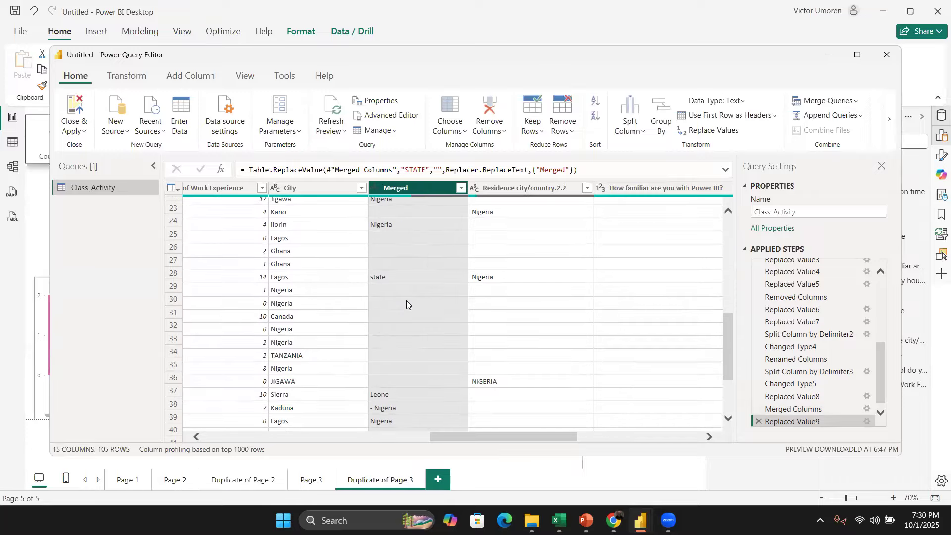
pyautogui.scroll(-2, 406, 300)
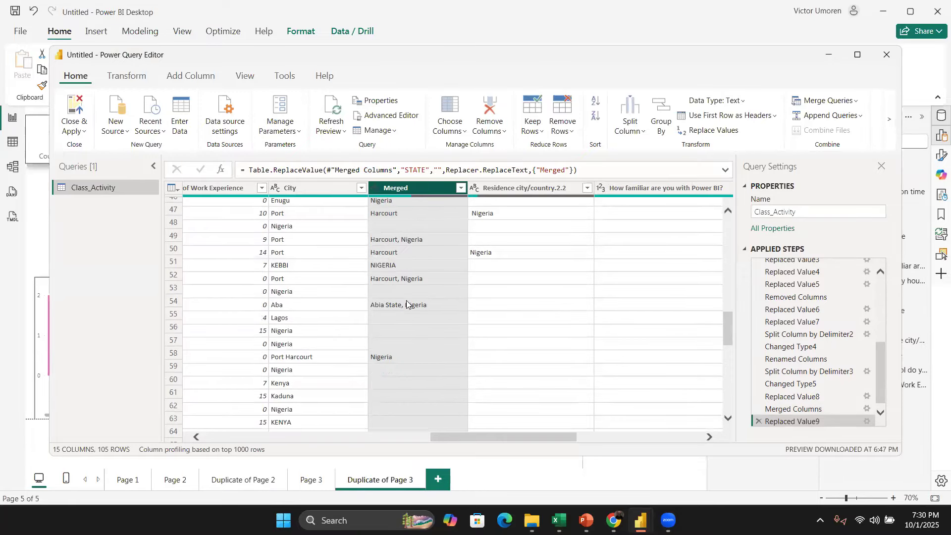
pyautogui.scroll(2, 404, 293)
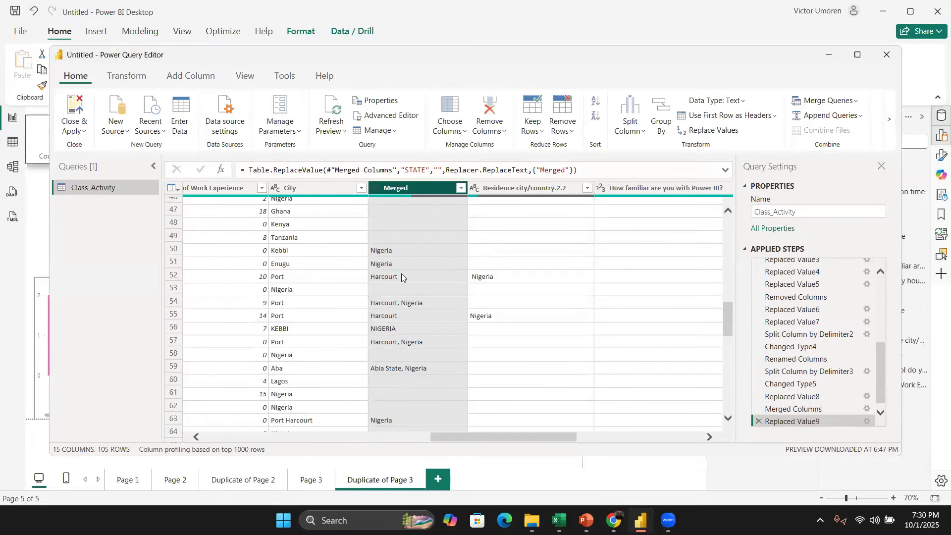
pyautogui.scroll(1, 408, 198)
pyautogui.rightClick(411, 187)
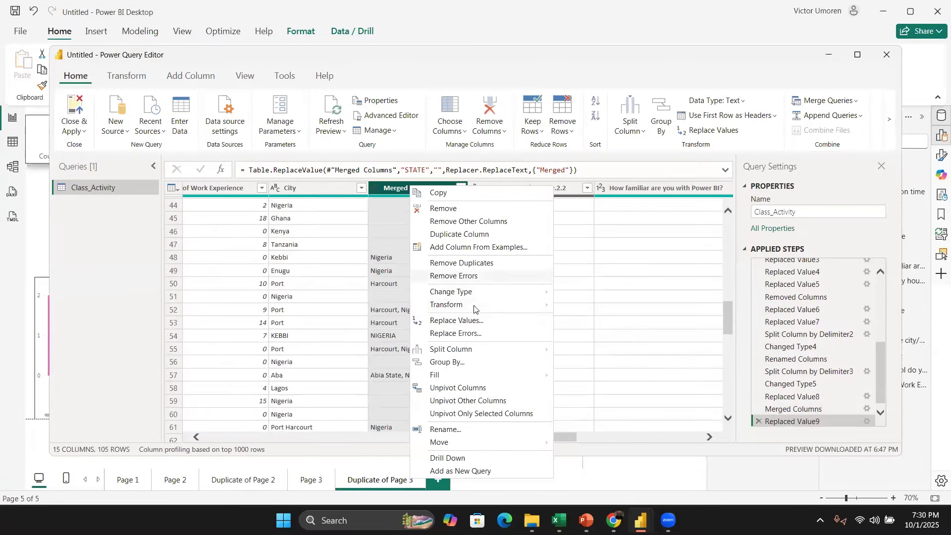
pyautogui.click(464, 317)
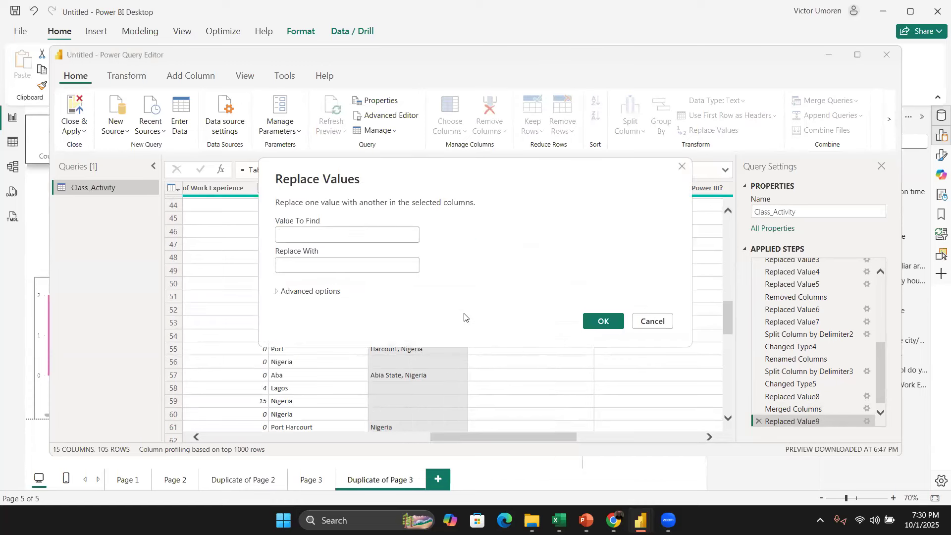
pyautogui.write('Harcourt')
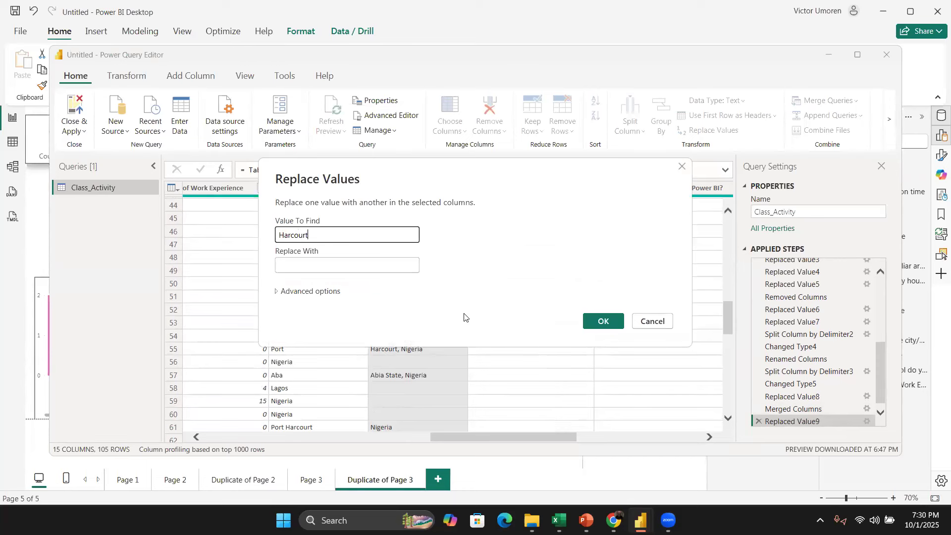
pyautogui.click(601, 322)
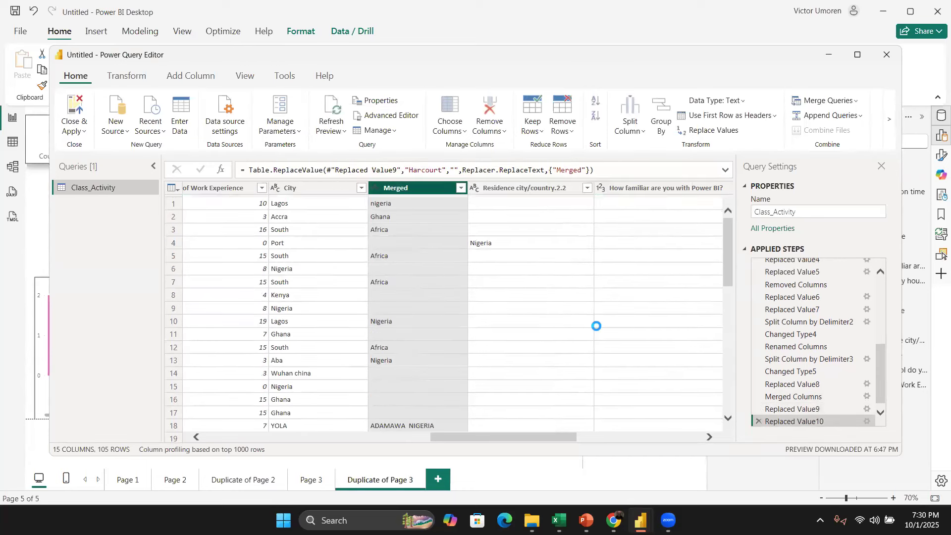
# Step: Replace commas with nothing in the Merged column
pyautogui.scroll(-6, 439, 332)
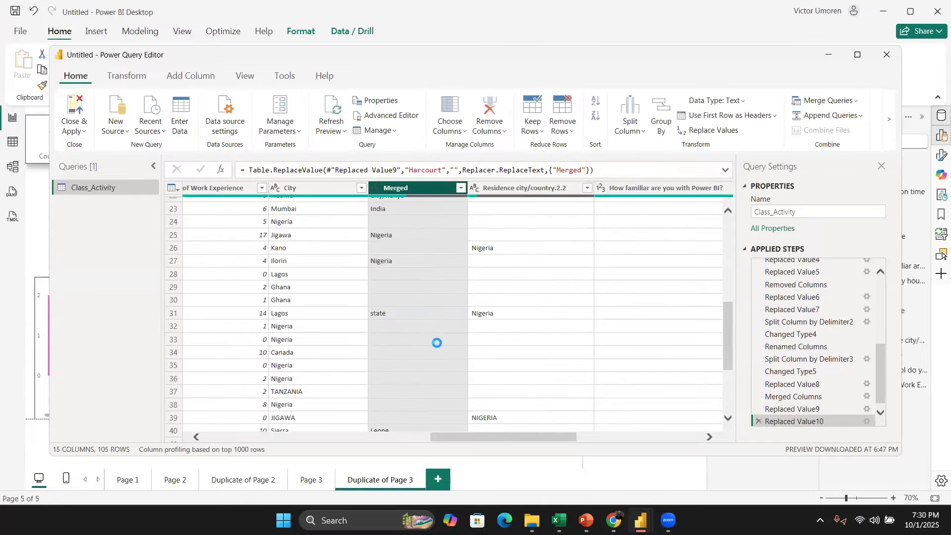
pyautogui.scroll(1, 437, 343)
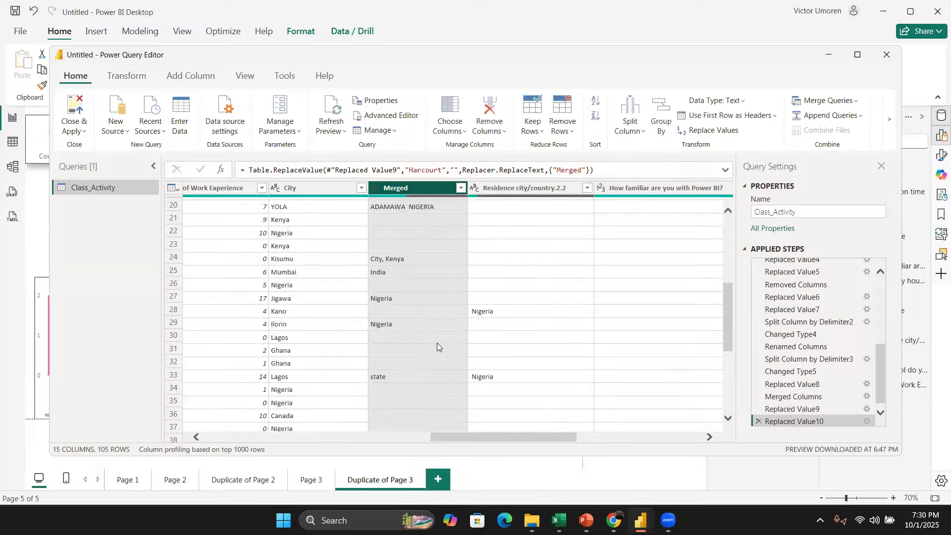
pyautogui.scroll(3, 437, 343)
pyautogui.rightClick(396, 190)
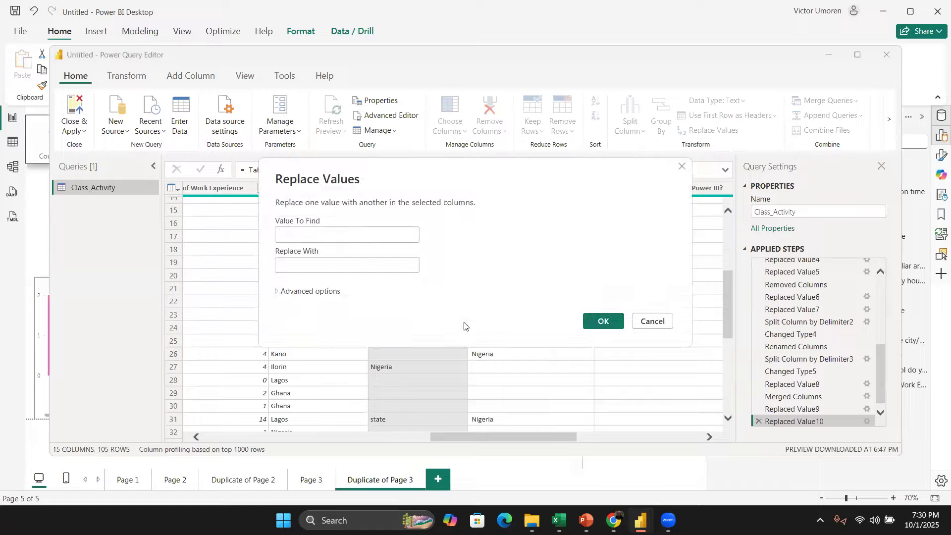
pyautogui.click(601, 322)
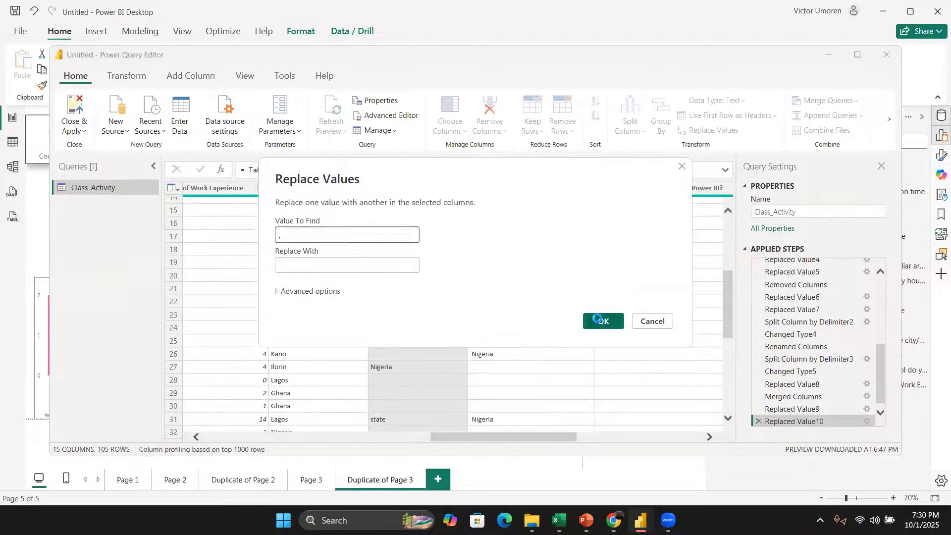
# Step: Close the Power Query Editor and apply the pending changes
pyautogui.scroll(-10, 450, 336)
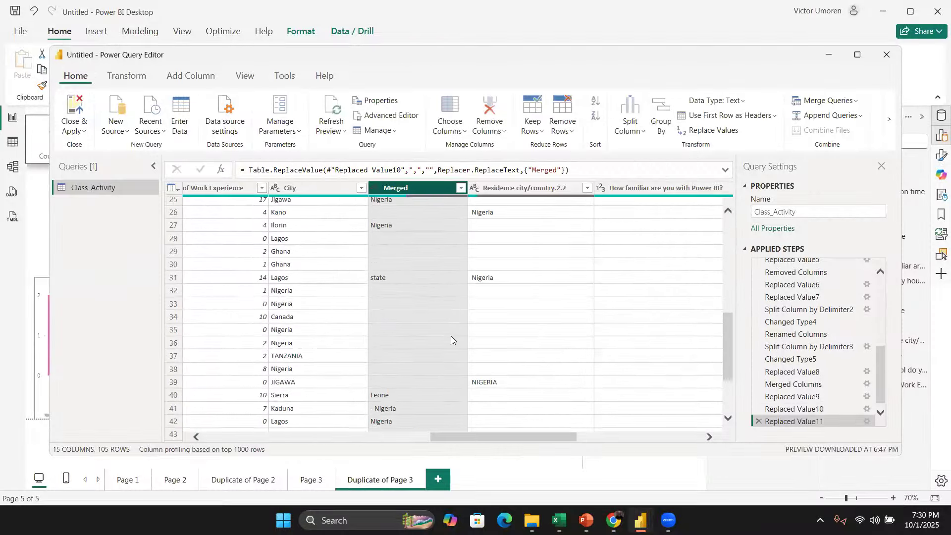
pyautogui.scroll(10, 459, 346)
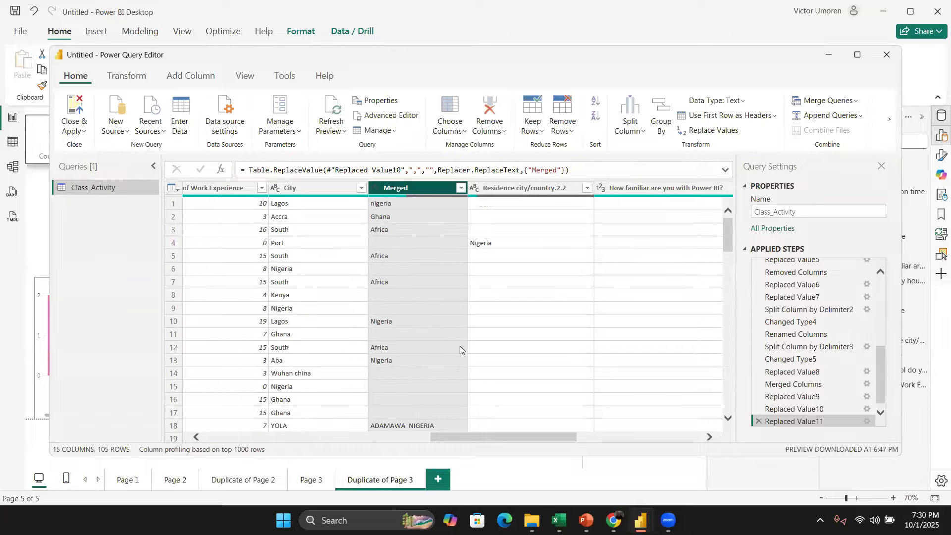
pyautogui.click(77, 101)
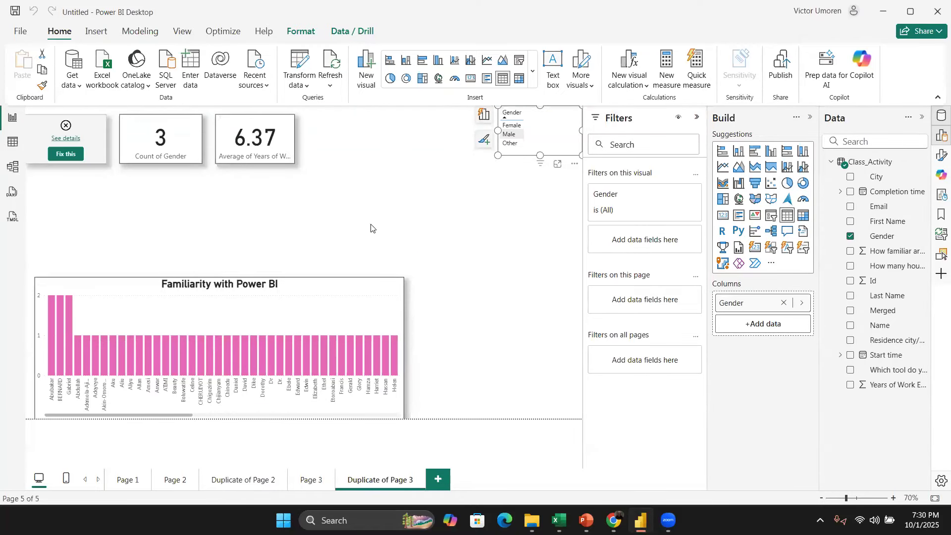
# Step: Remove the Count of Country filter from the broken card visual and review its field error details
pyautogui.click(95, 144)
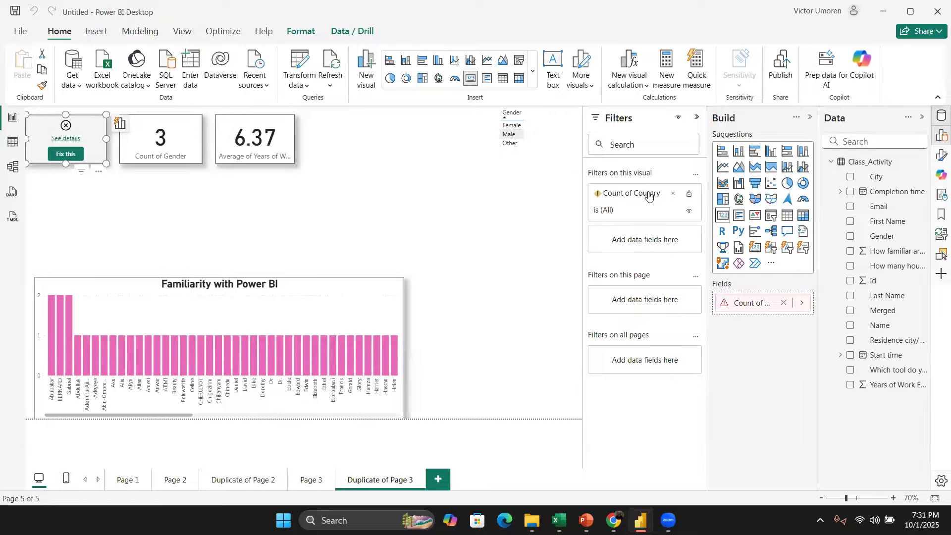
pyautogui.click(672, 198)
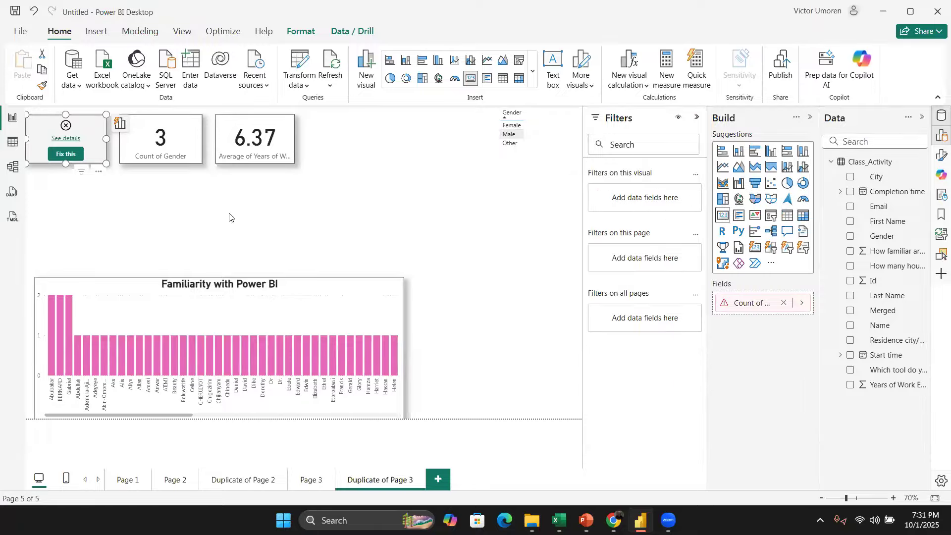
pyautogui.click(81, 141)
pyautogui.click(80, 141)
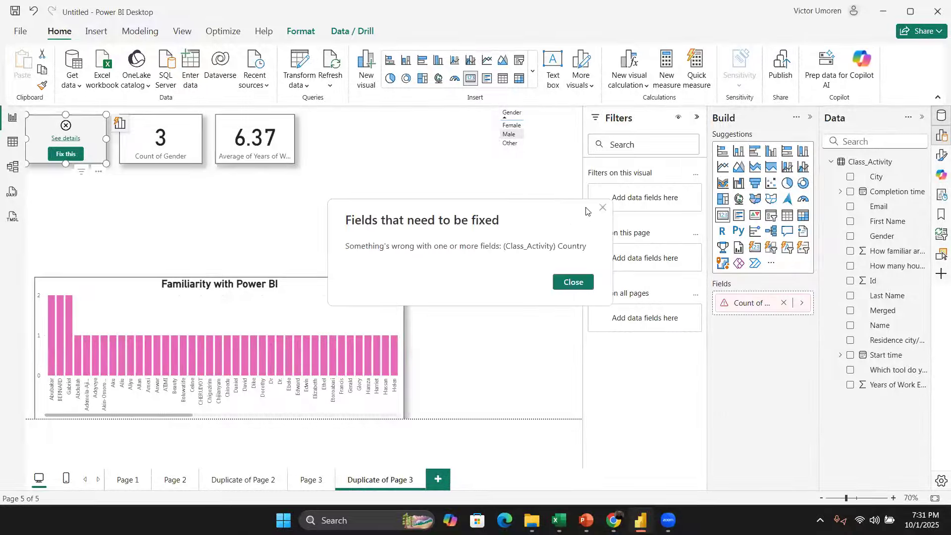
pyautogui.click(602, 208)
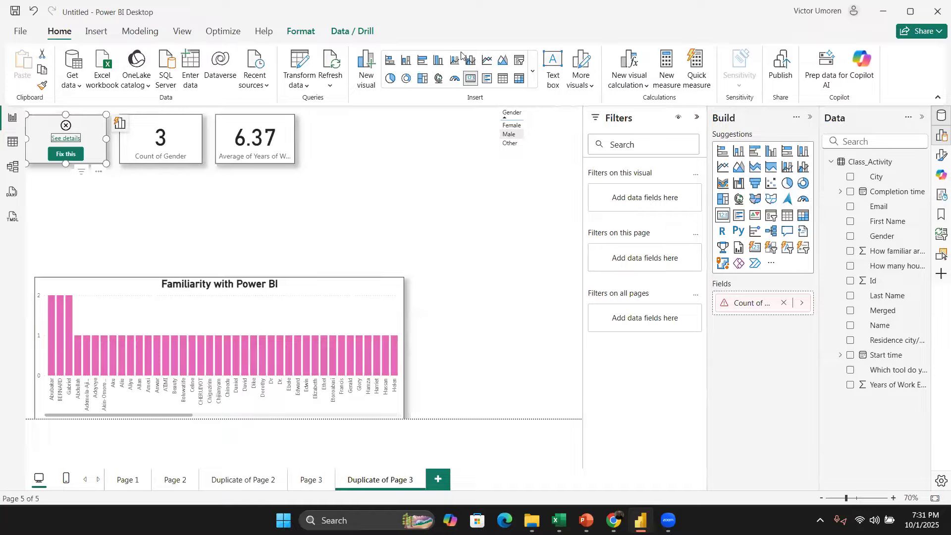
# Step: Rename the Merged column to Country in Power Query, then close and apply the changes
pyautogui.click(292, 60)
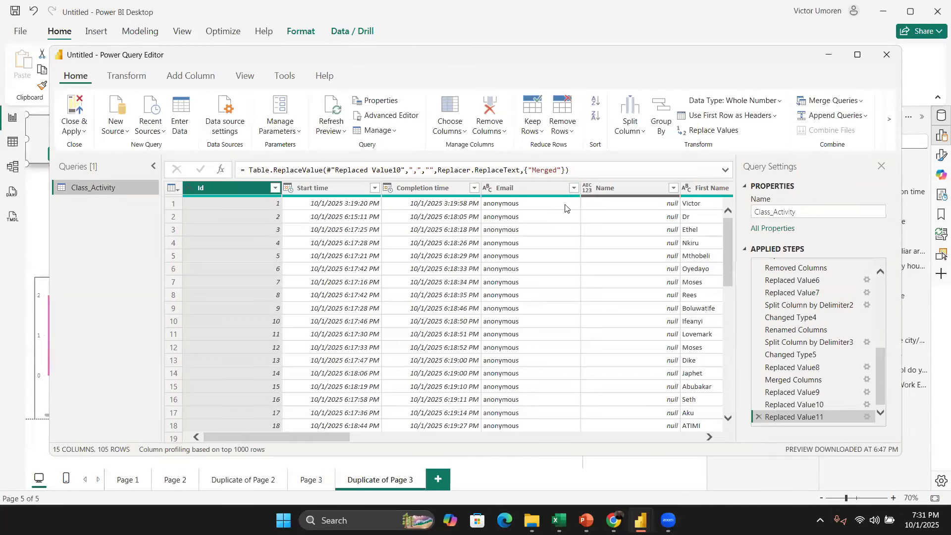
pyautogui.hscroll(3, 585, 228)
pyautogui.hscroll(6, 627, 221)
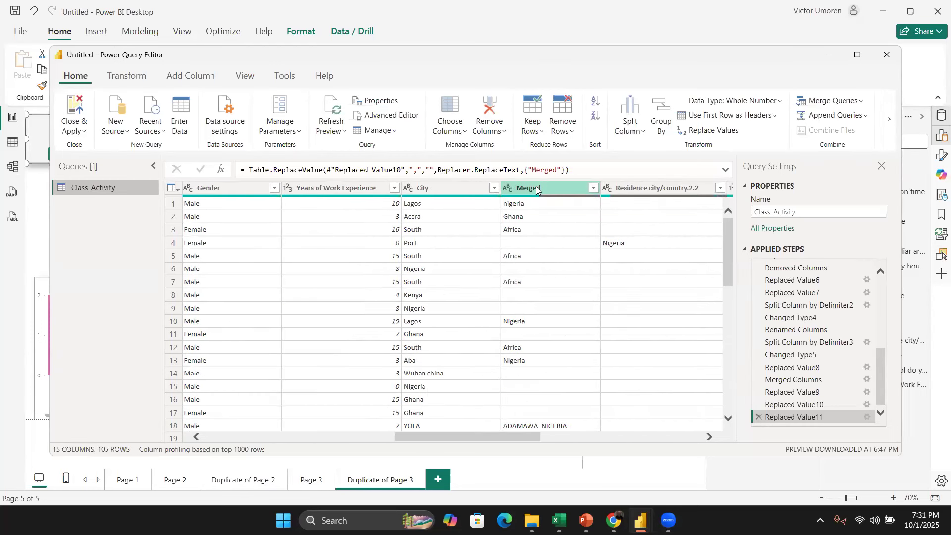
pyautogui.doubleClick(537, 188)
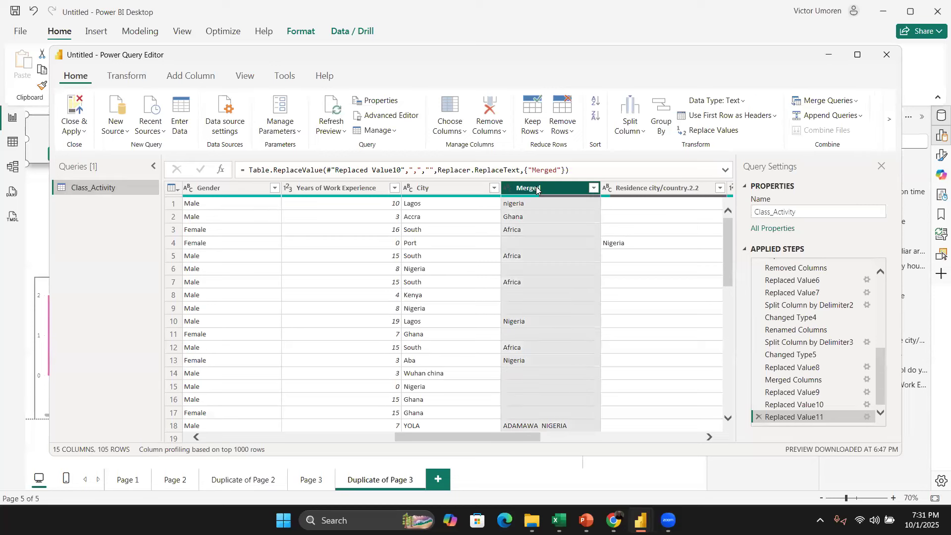
pyautogui.write('c')
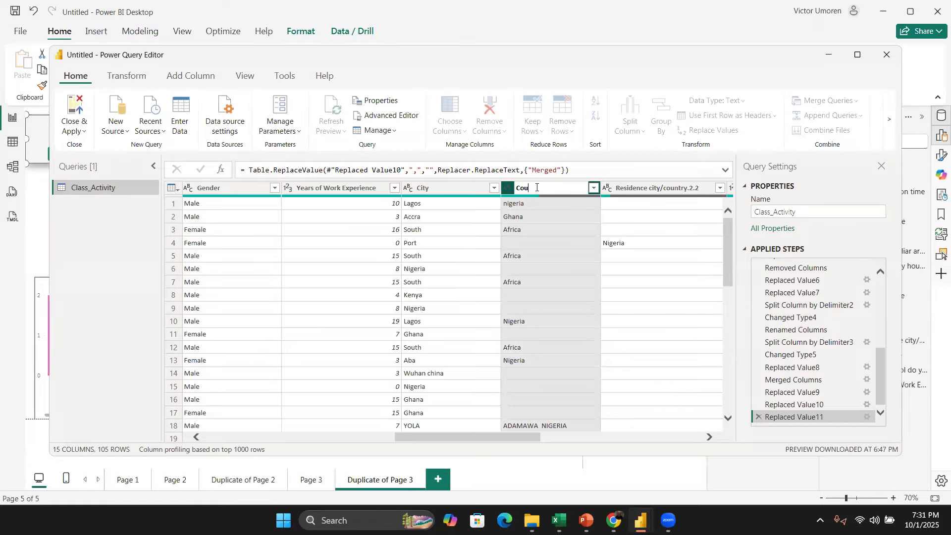
pyautogui.write('ountry')
pyautogui.press('Return')
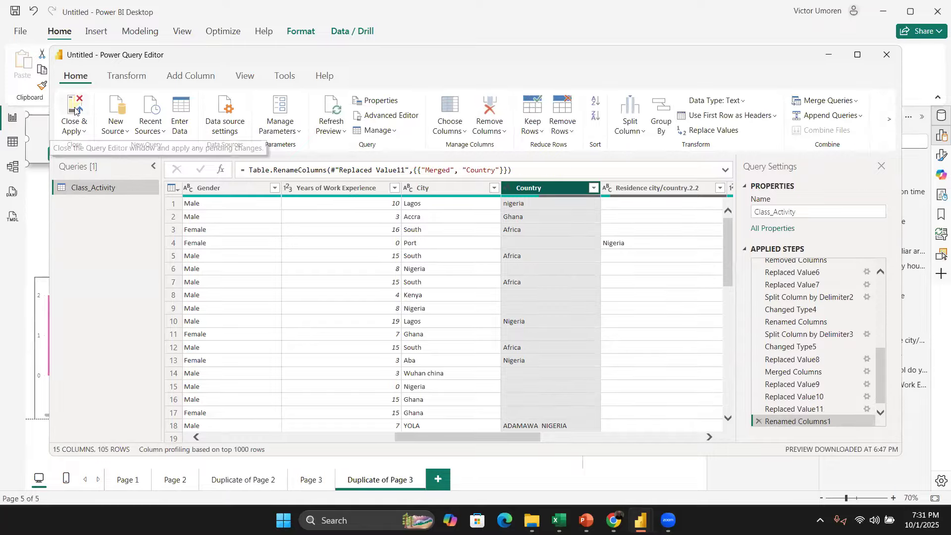
pyautogui.click(74, 110)
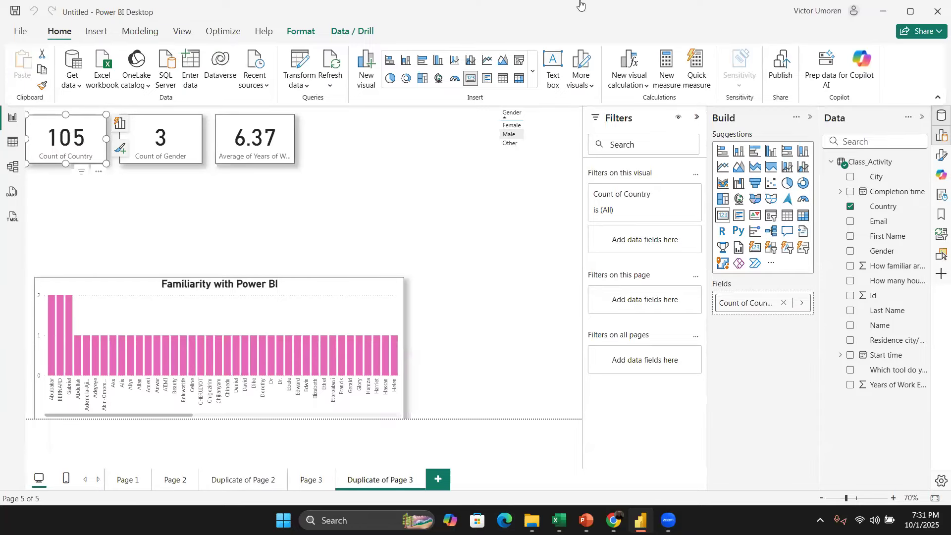
# Step: Start a new blank report
pyautogui.click(424, 203)
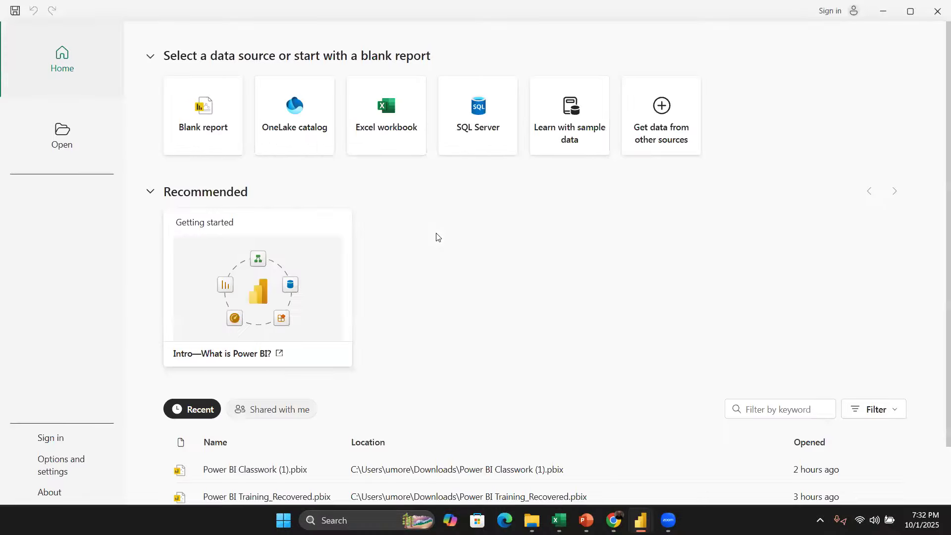
pyautogui.click(227, 122)
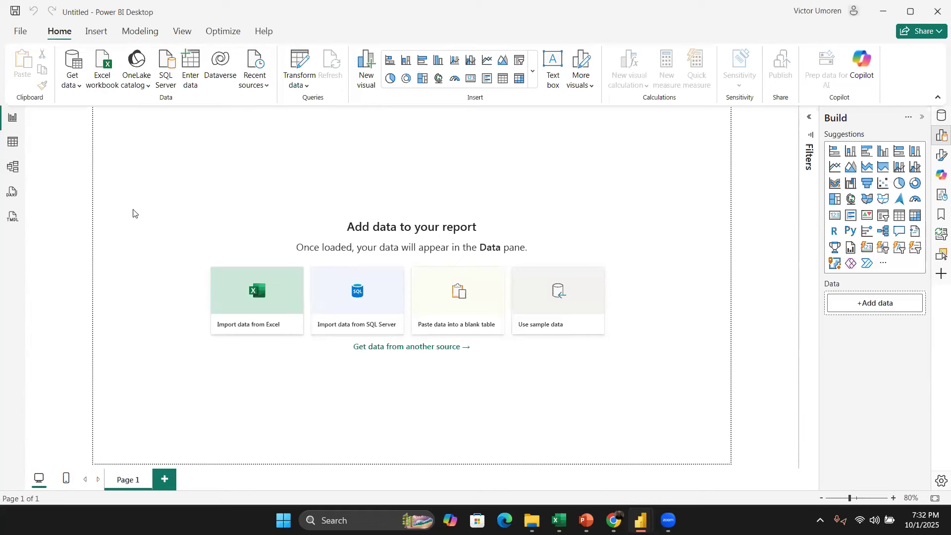
# Step: Import the financials table from Financial Sample.xlsx and open it in Power Query for transformation
pyautogui.click(110, 64)
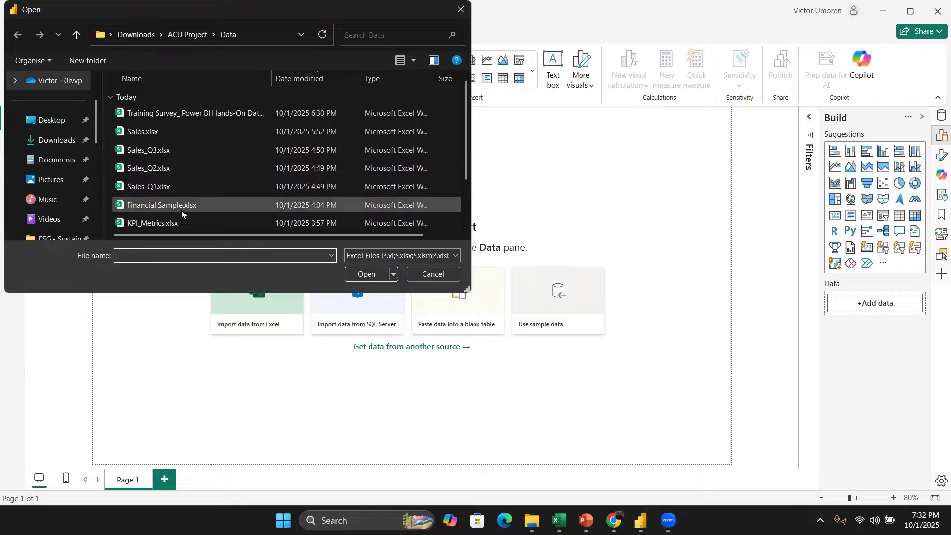
pyautogui.doubleClick(167, 204)
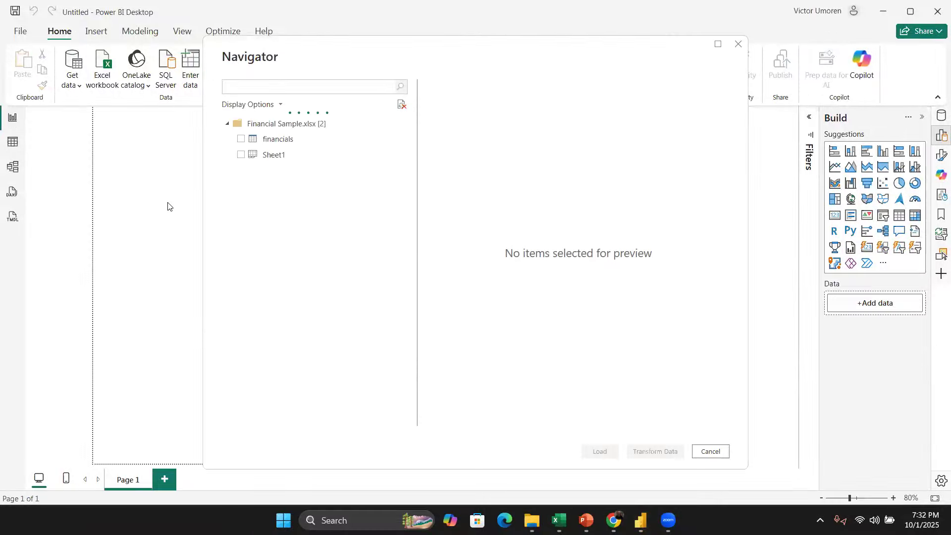
pyautogui.click(280, 144)
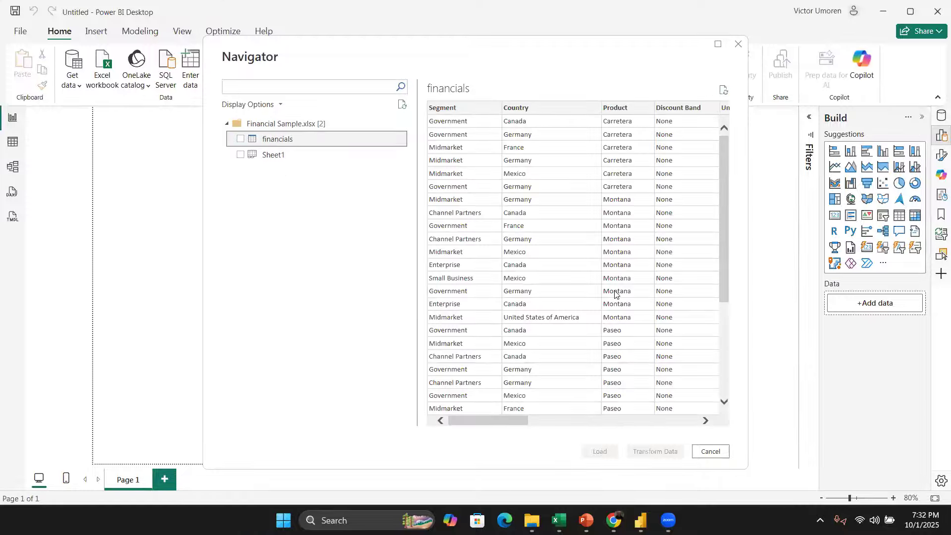
pyautogui.hscroll(10, 657, 294)
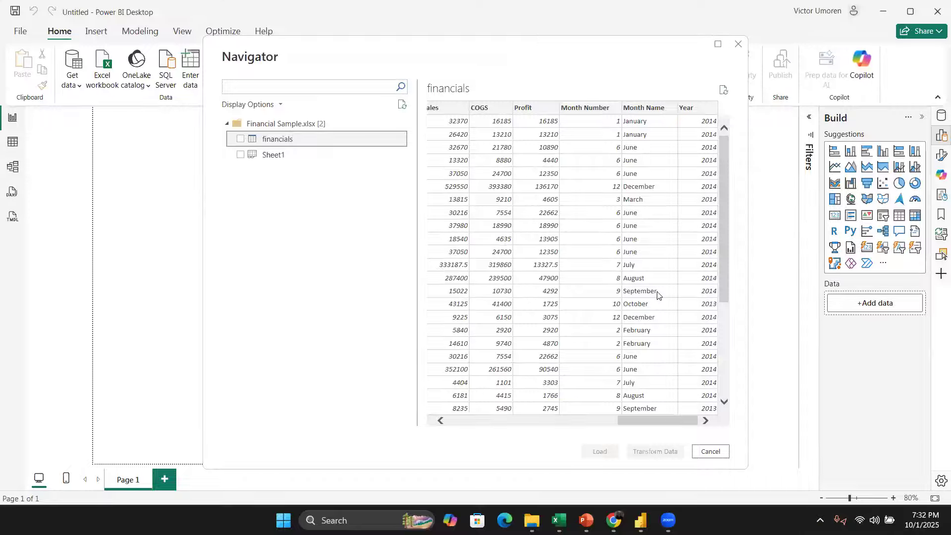
pyautogui.click(241, 139)
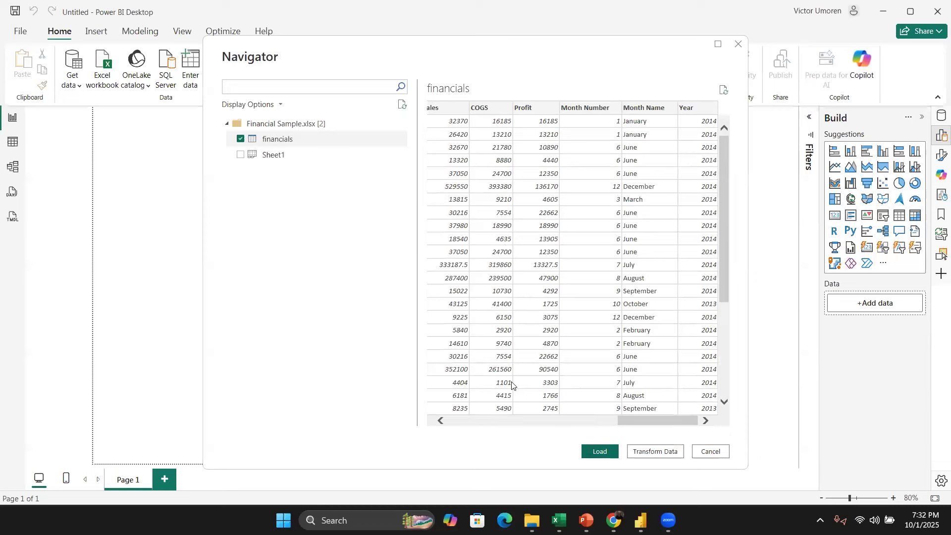
pyautogui.press('Escape')
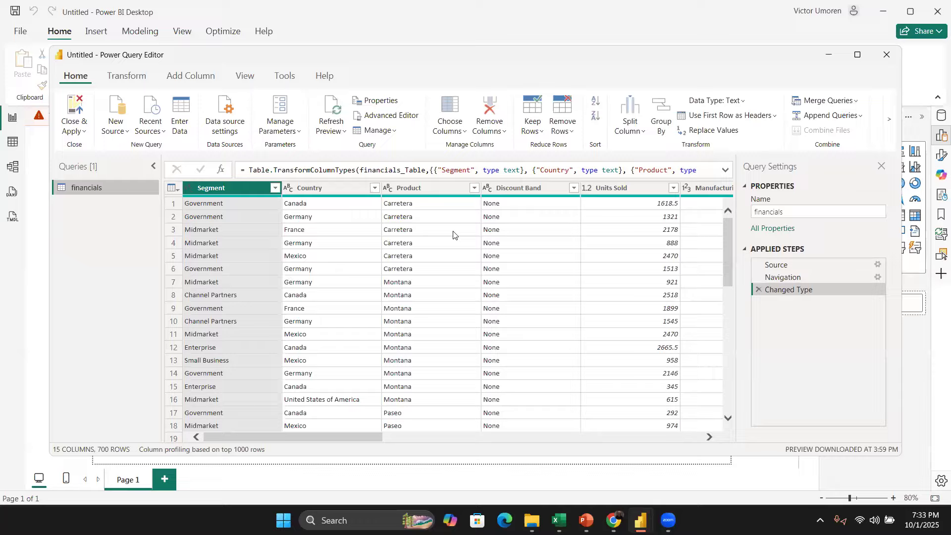
pyautogui.hscroll(2, 431, 279)
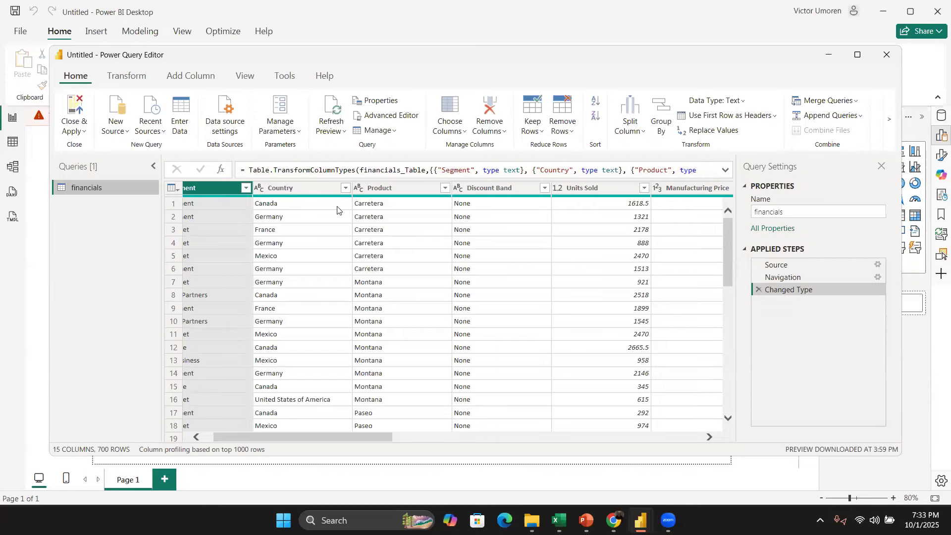
pyautogui.hscroll(2, 272, 238)
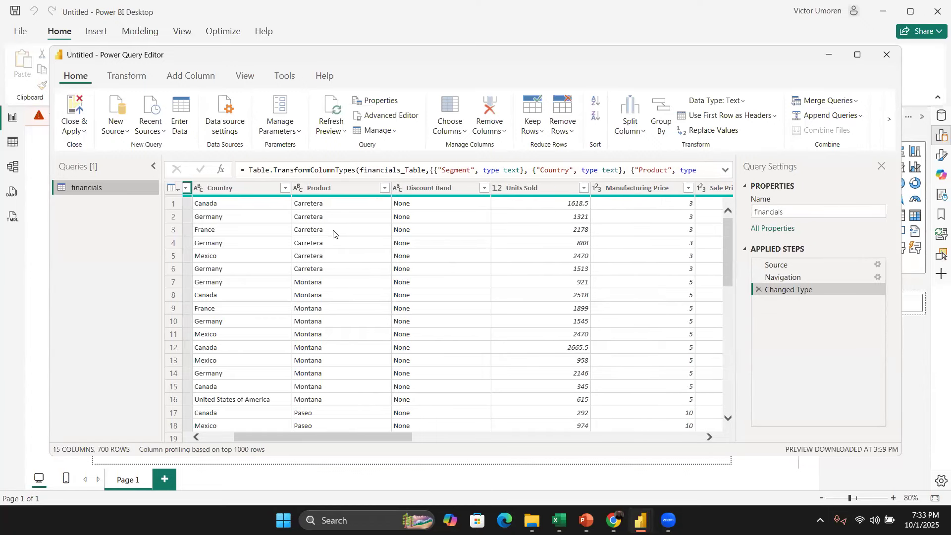
# Step: Merge the Month Number, Month Name and Year columns into a new column named Date, separated by spaces
pyautogui.hscroll(2, 410, 205)
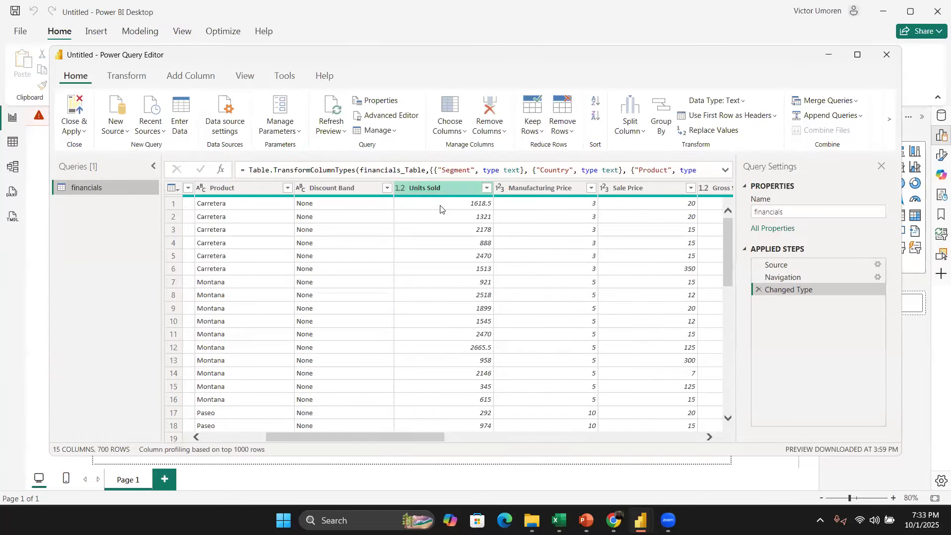
pyautogui.hscroll(2, 439, 215)
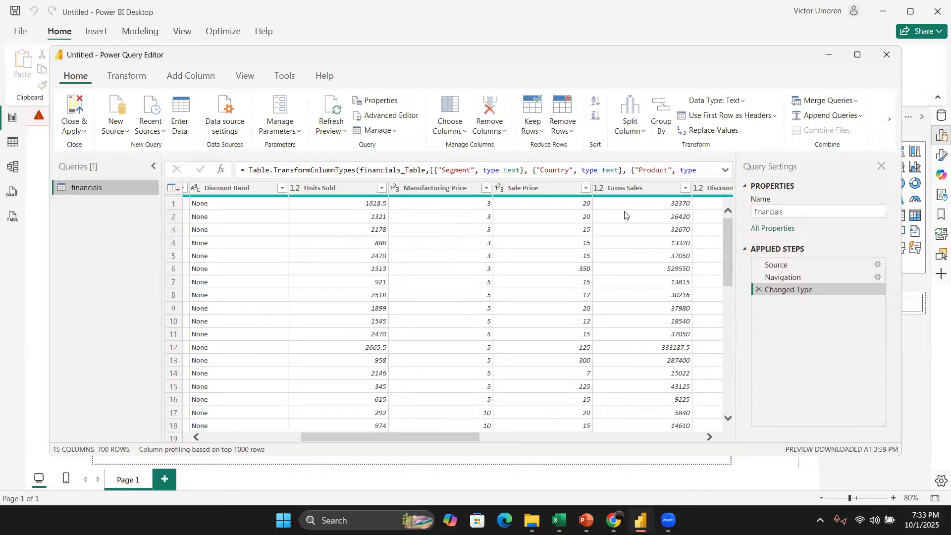
pyautogui.hscroll(5, 625, 214)
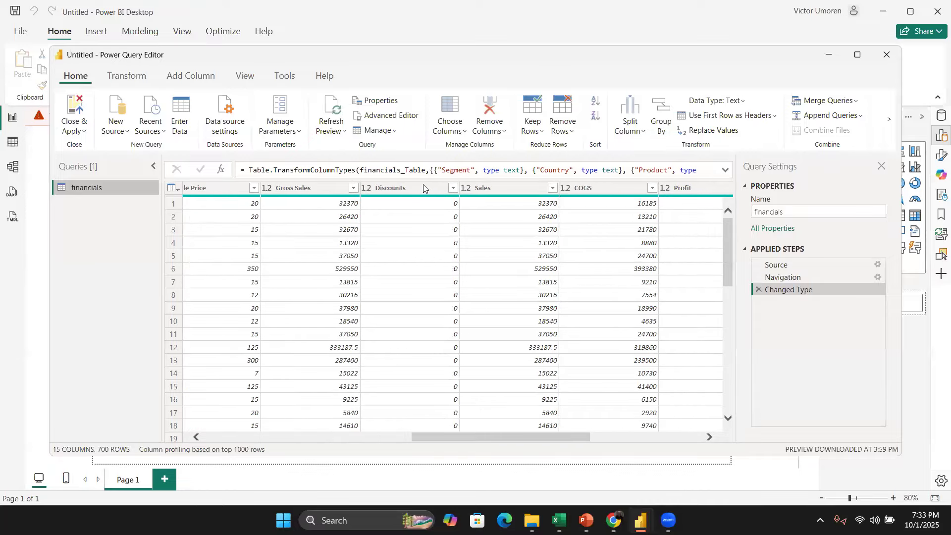
pyautogui.hscroll(3, 537, 213)
pyautogui.hscroll(2, 536, 214)
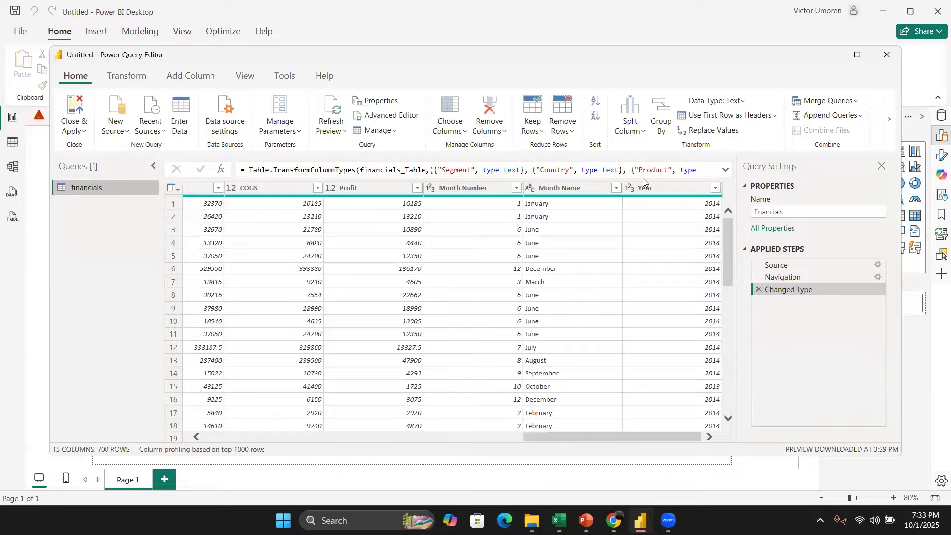
pyautogui.click(459, 186)
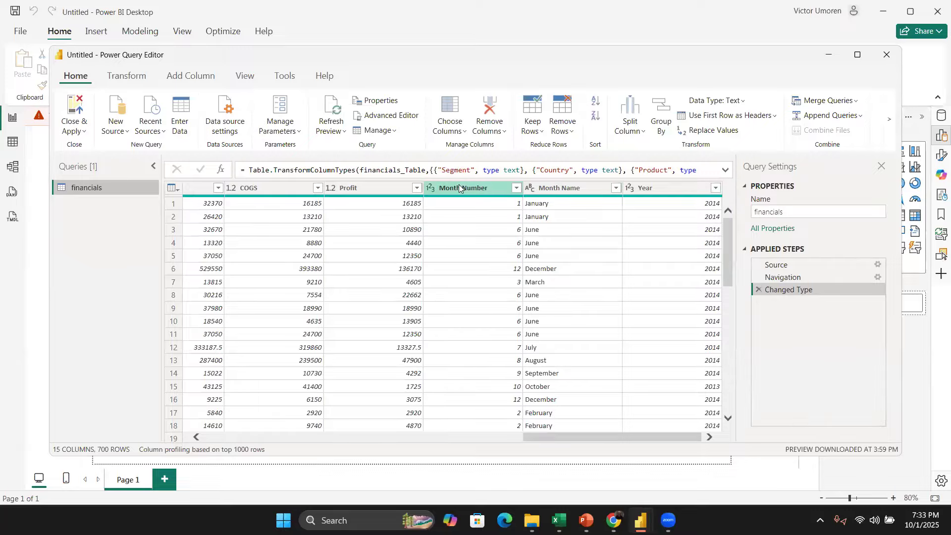
pyautogui.keyDown('shift'); pyautogui.click(684, 186); pyautogui.keyUp('shift')
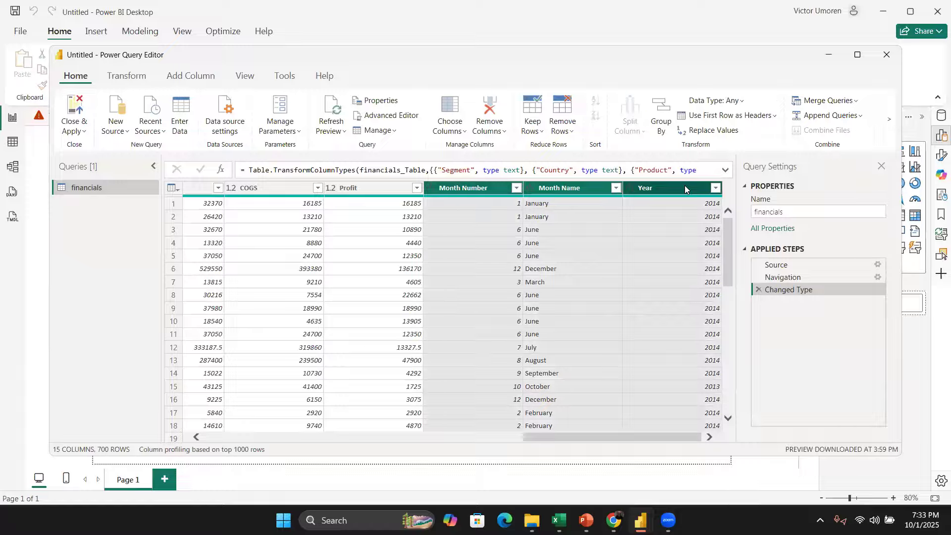
pyautogui.rightClick(685, 186)
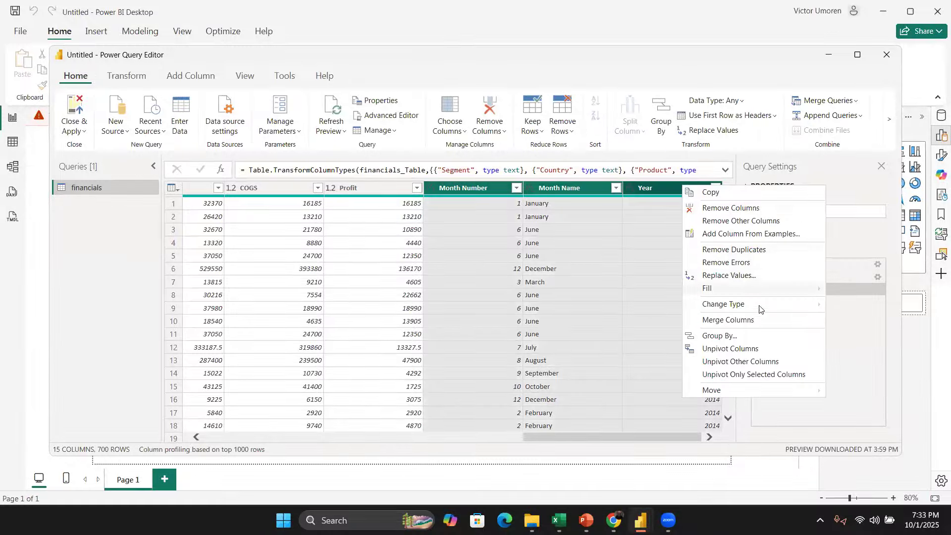
pyautogui.click(758, 319)
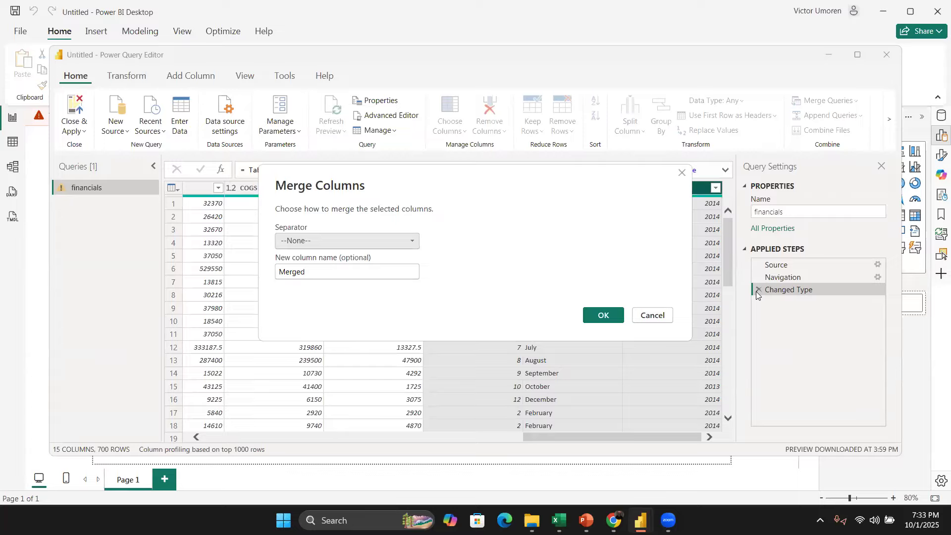
pyautogui.doubleClick(300, 272)
pyautogui.write('Date')
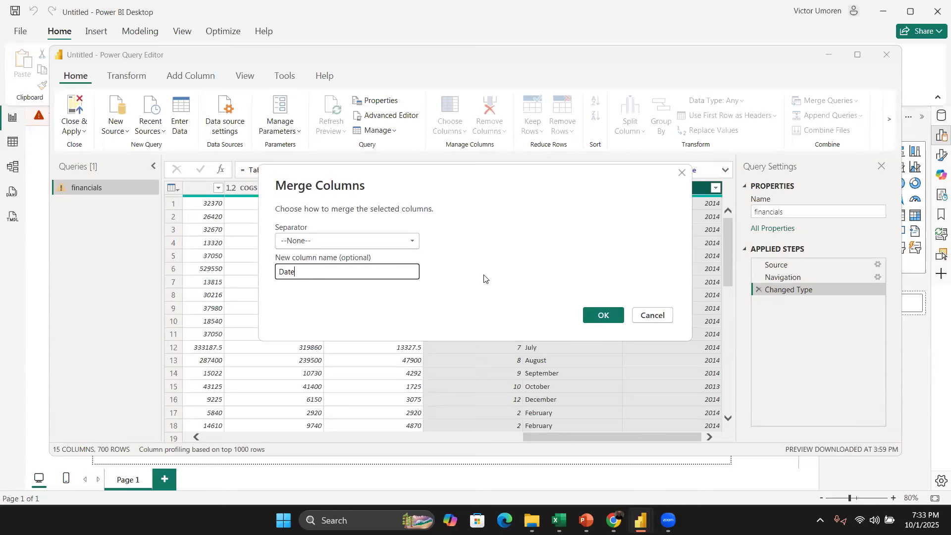
pyautogui.click(402, 242)
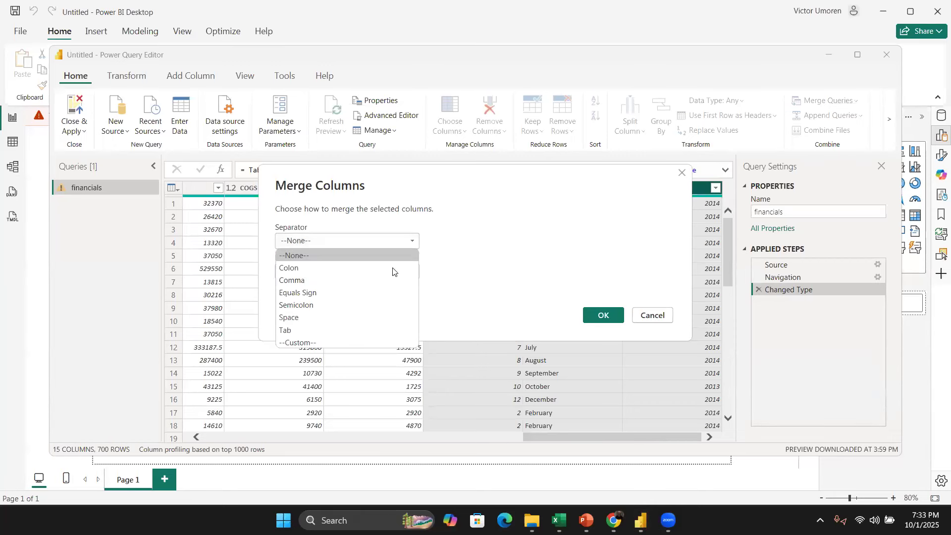
pyautogui.click(395, 319)
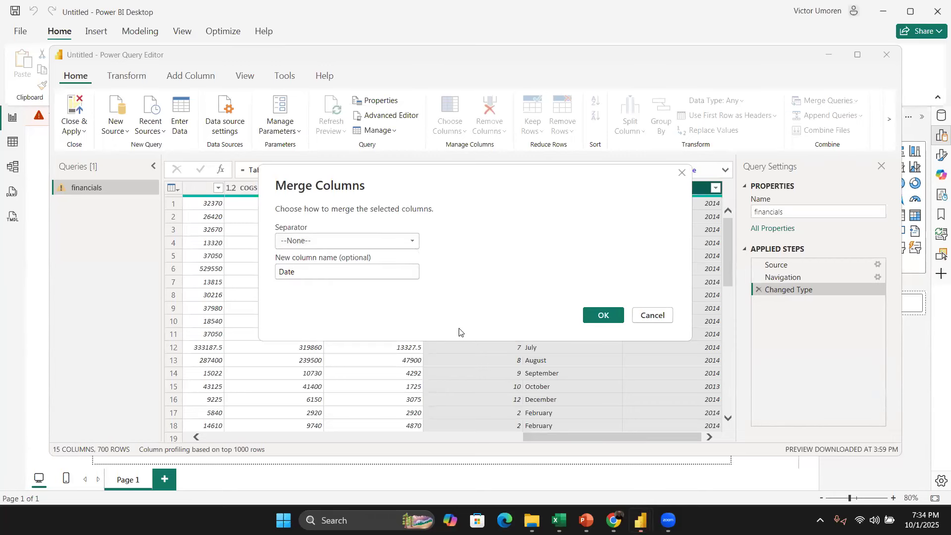
pyautogui.click(599, 317)
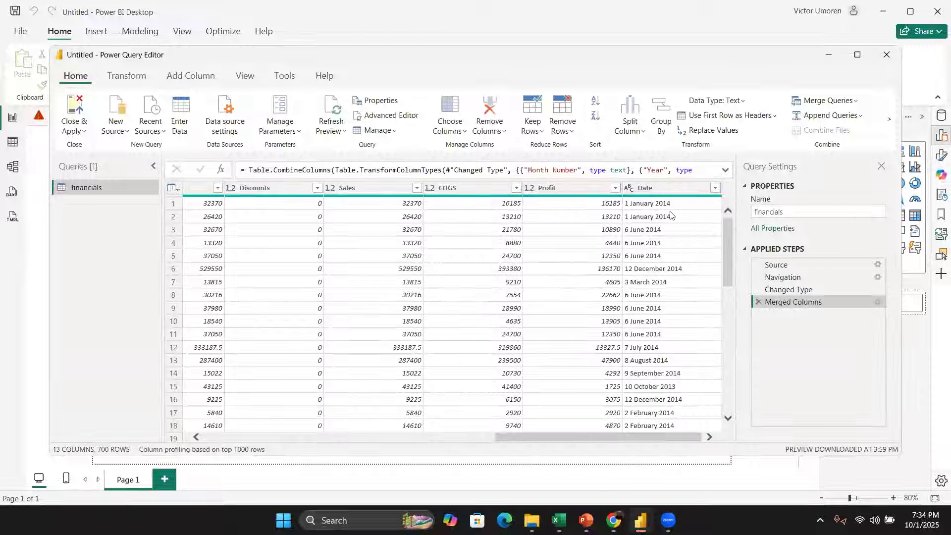
# Step: Set the Date column's data type to Date, then close and apply the query changes
pyautogui.click(629, 189)
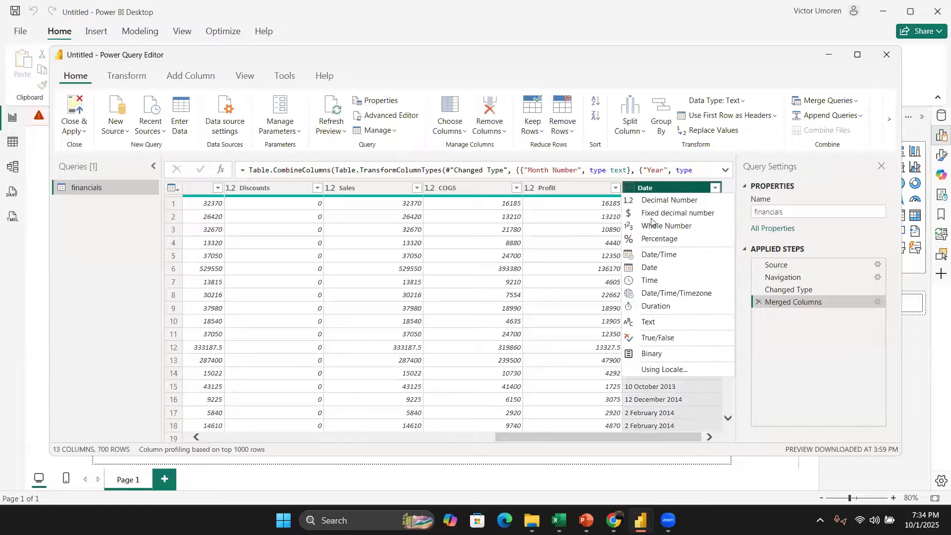
pyautogui.click(655, 266)
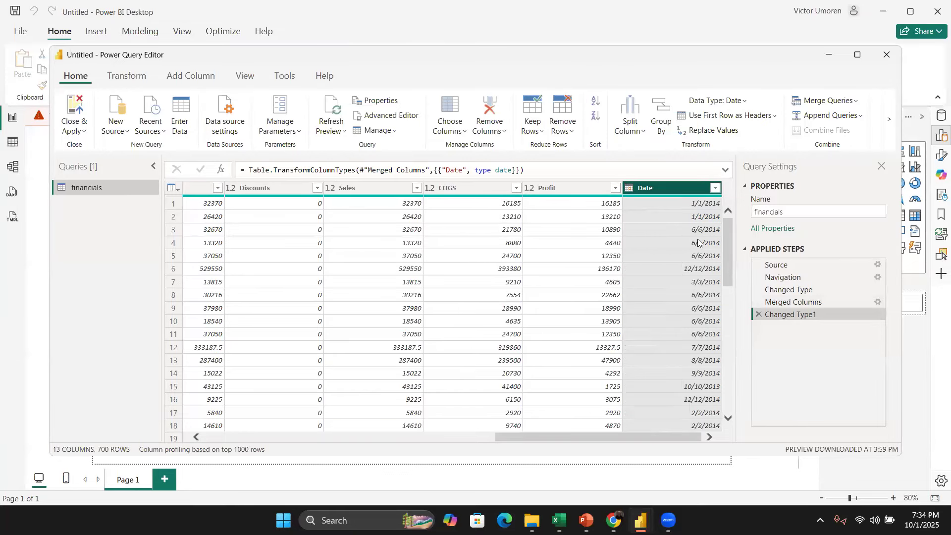
pyautogui.hscroll(-10, 482, 307)
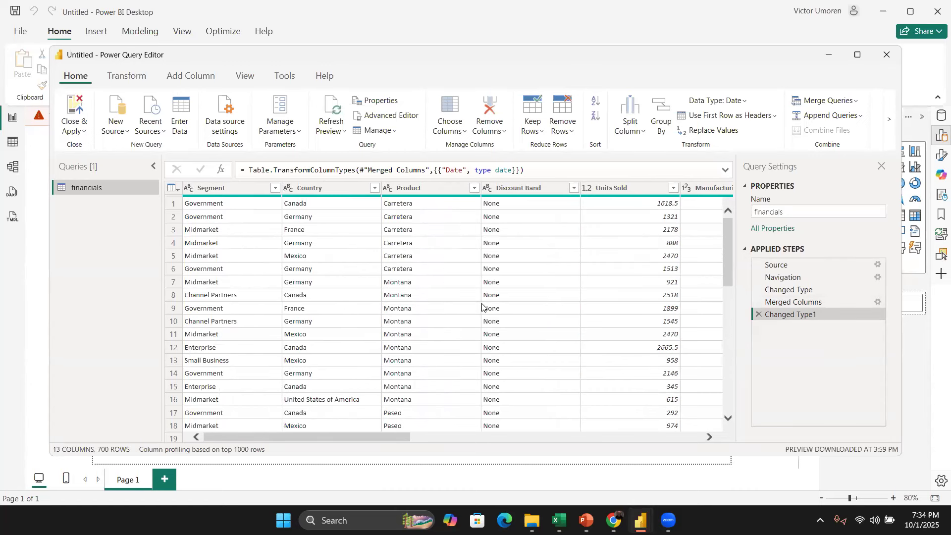
pyautogui.hscroll(3, 482, 307)
pyautogui.hscroll(-3, 482, 307)
pyautogui.click(84, 132)
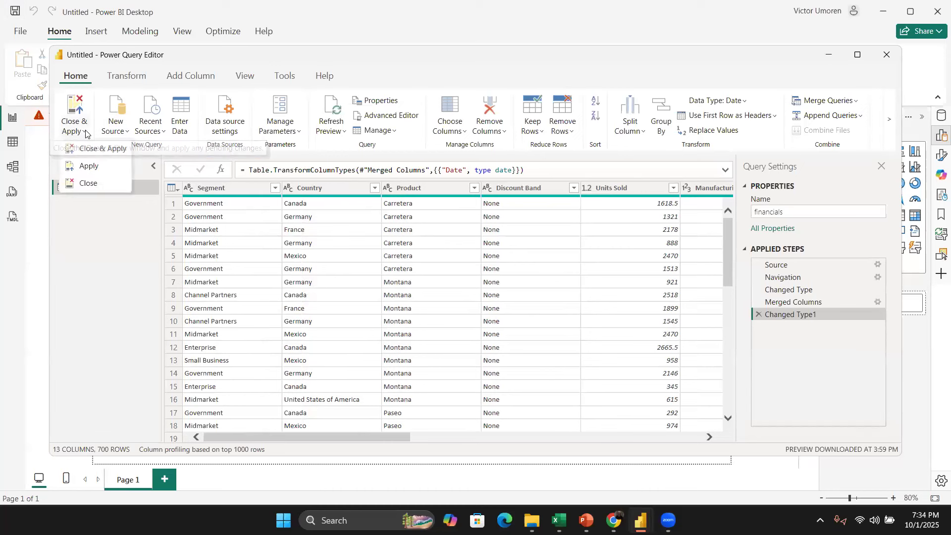
pyautogui.click(95, 154)
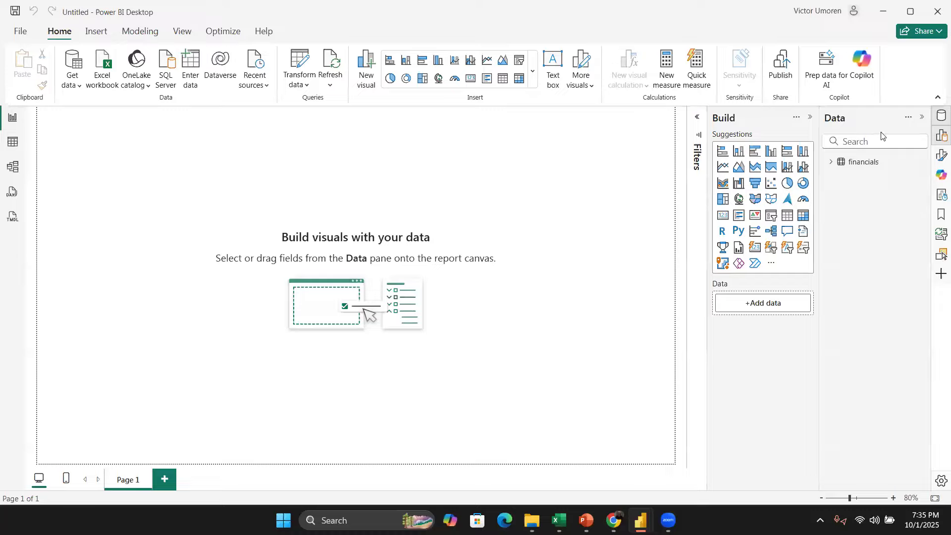
# Step: Add a card visual showing the sum of Sales from the financials table
pyautogui.click(832, 163)
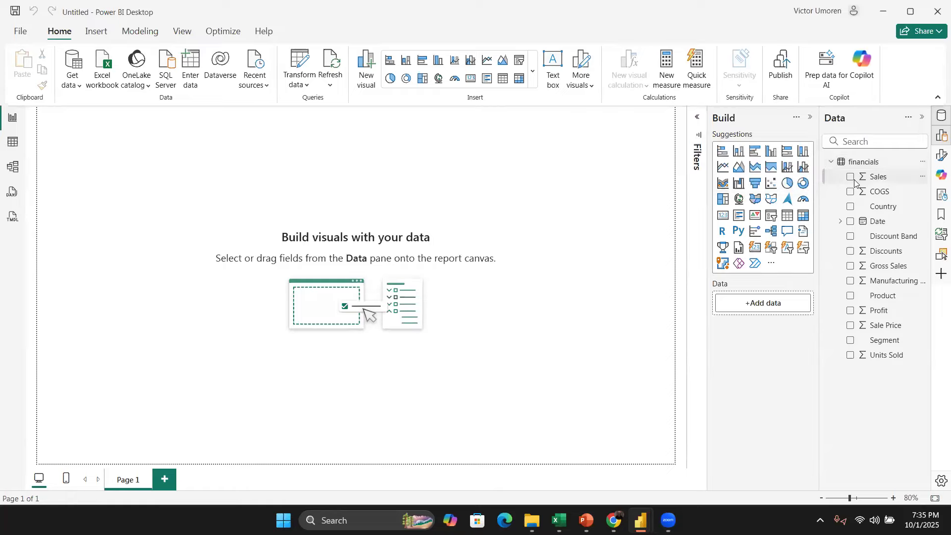
pyautogui.click(850, 177)
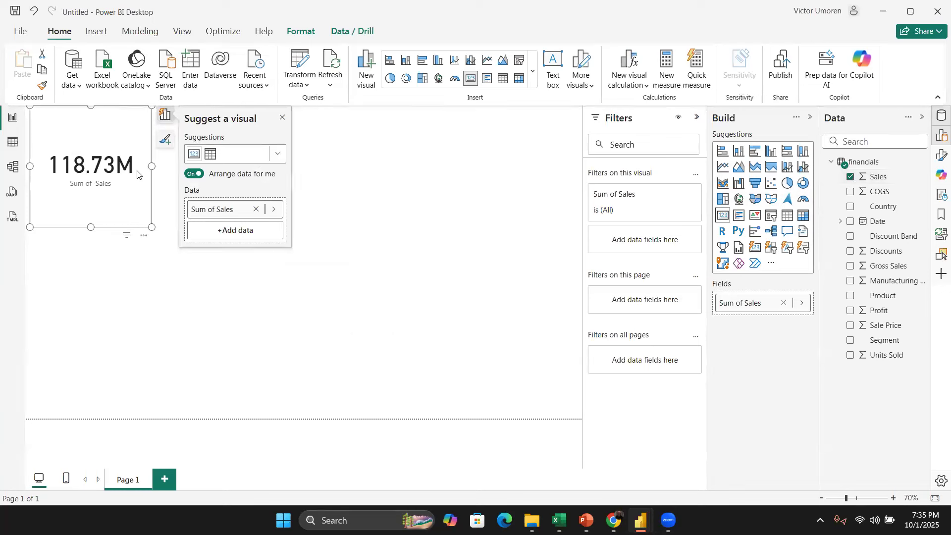
pyautogui.click(282, 117)
pyautogui.click(431, 219)
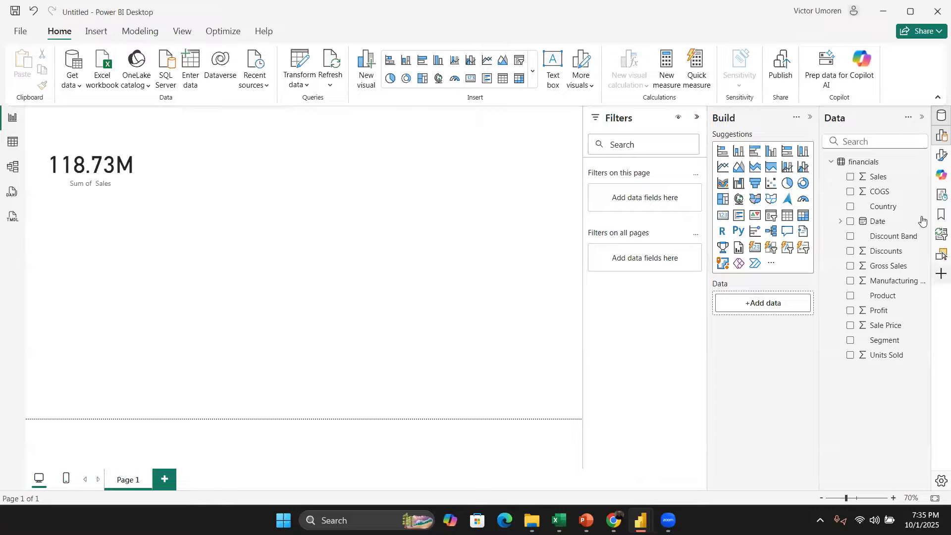
# Step: Add a table visual listing Country values and shrink it
pyautogui.click(850, 207)
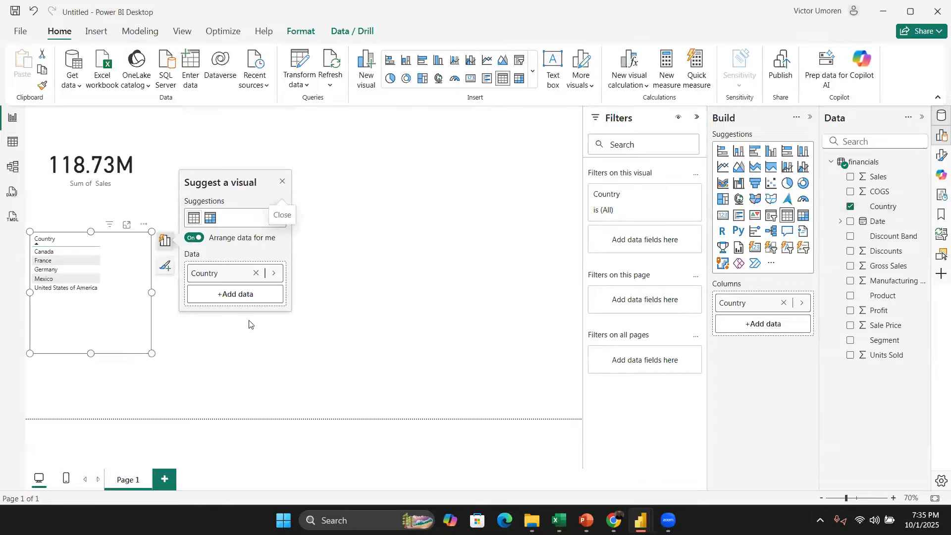
pyautogui.moveTo(149, 352); pyautogui.dragTo(116, 294)
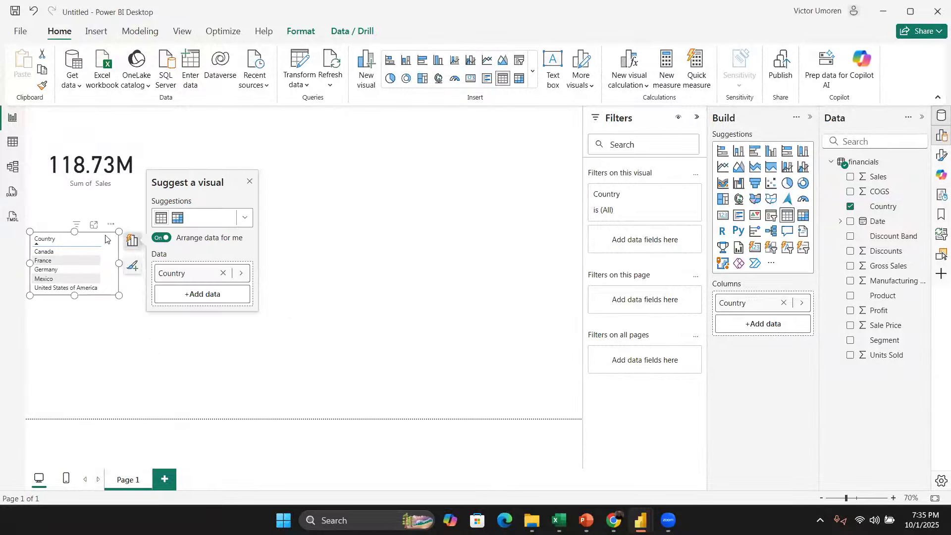
pyautogui.click(134, 225)
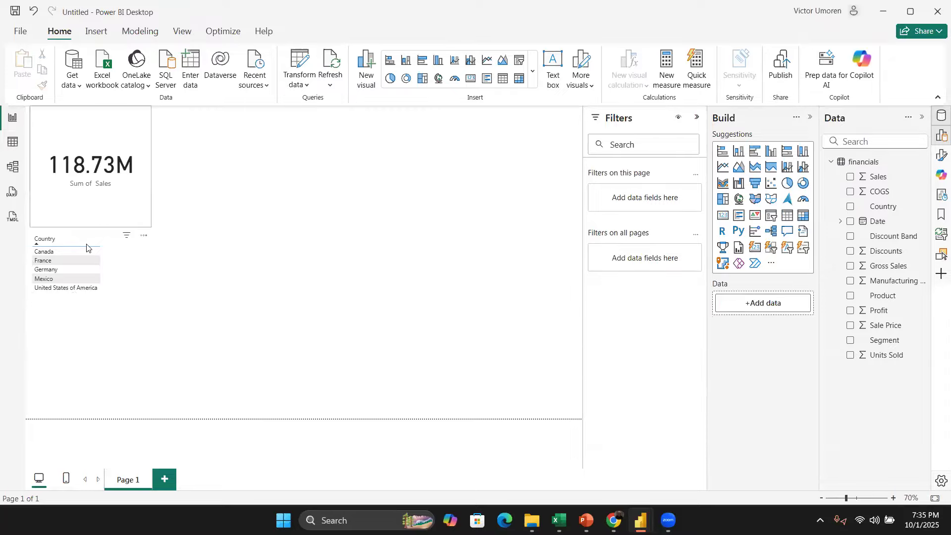
# Step: Move the Country table to the top-right corner of the report canvas
pyautogui.moveTo(80, 234); pyautogui.dragTo(201, 224)
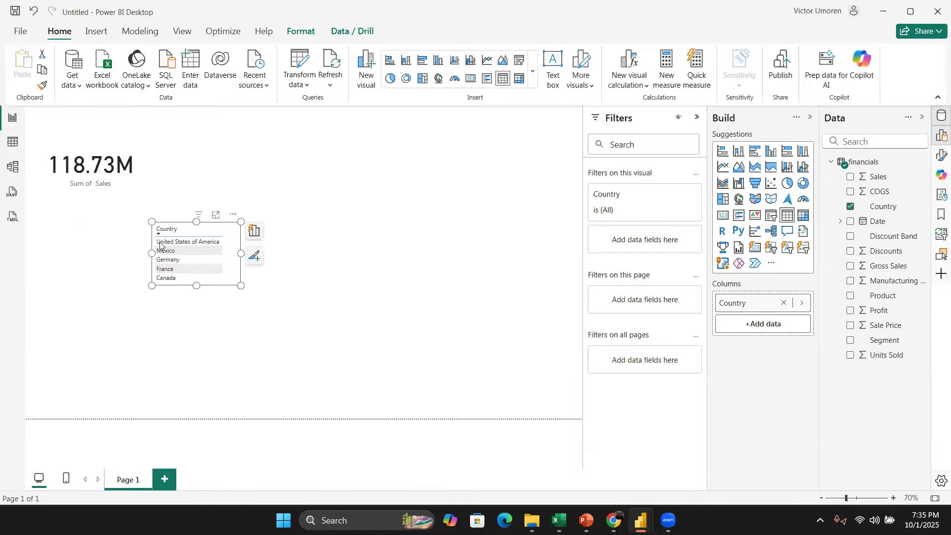
pyautogui.click(169, 241)
pyautogui.click(169, 242)
pyautogui.moveTo(197, 210); pyautogui.dragTo(553, 110)
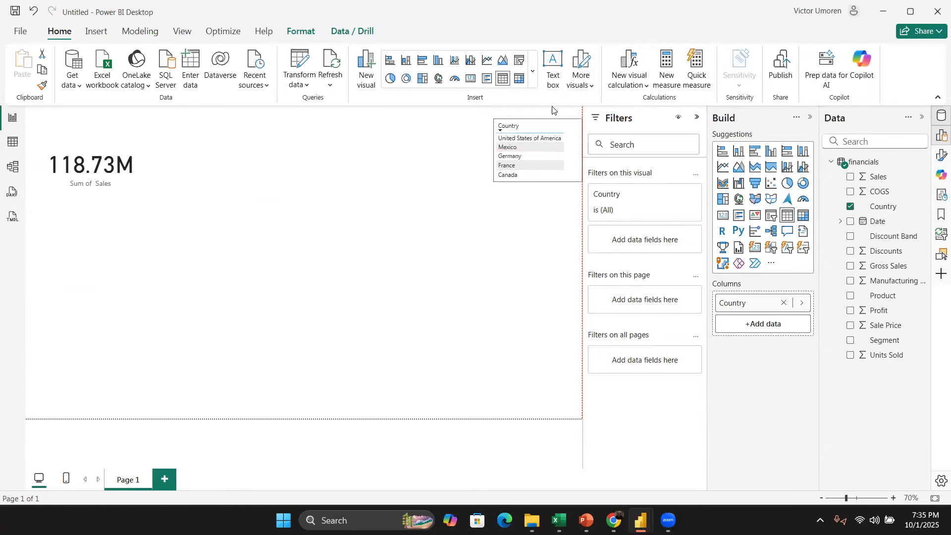
pyautogui.click(498, 266)
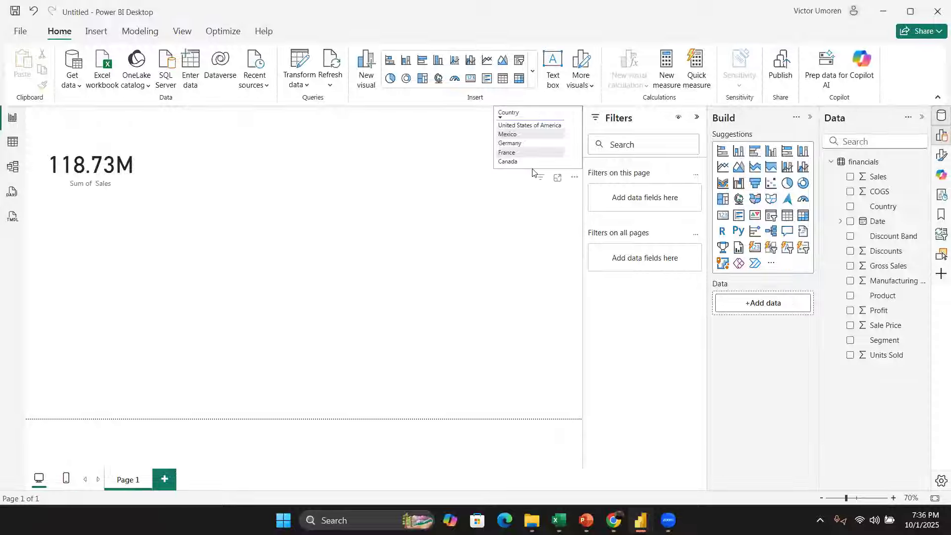
pyautogui.click(523, 181)
pyautogui.click(403, 185)
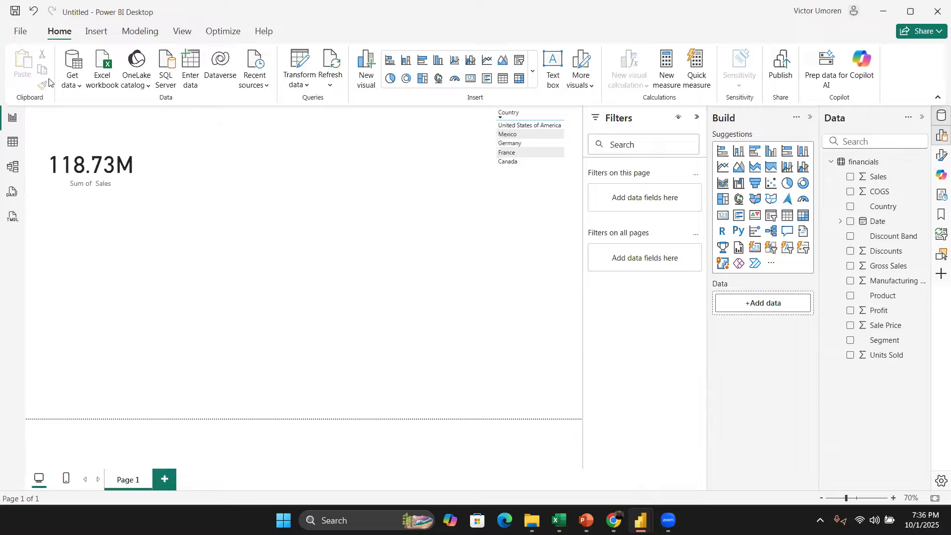
# Step: Insert a text box titled FINANCIALS and resize it to a small box below the card
pyautogui.click(553, 69)
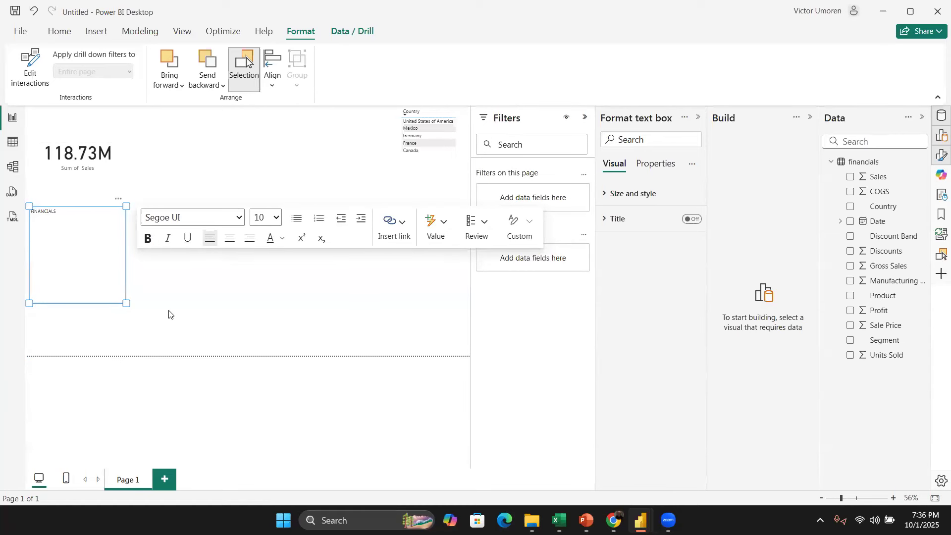
pyautogui.moveTo(127, 304); pyautogui.dragTo(101, 230)
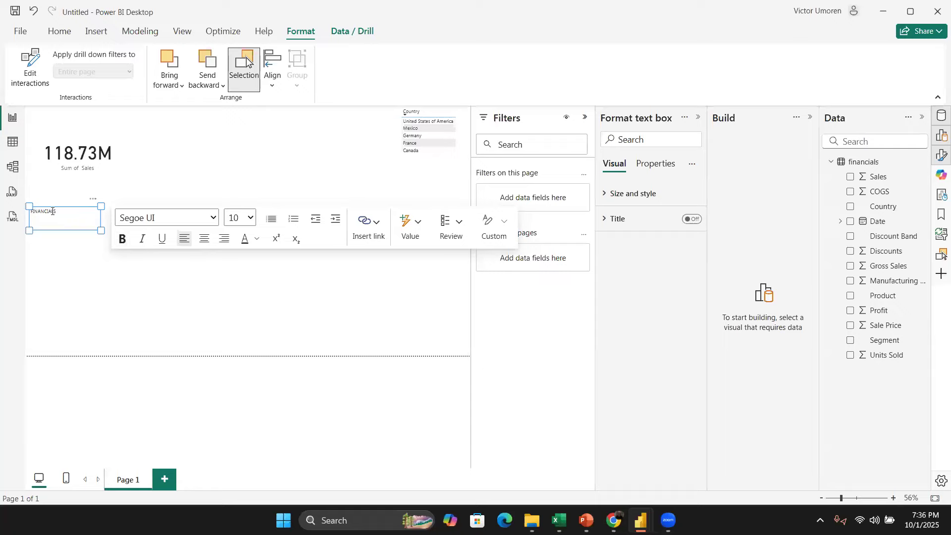
pyautogui.click(120, 240)
# Step: Make the FINANCIALS title bold and set its font size to 40
pyautogui.moveTo(63, 212); pyautogui.dragTo(20, 203)
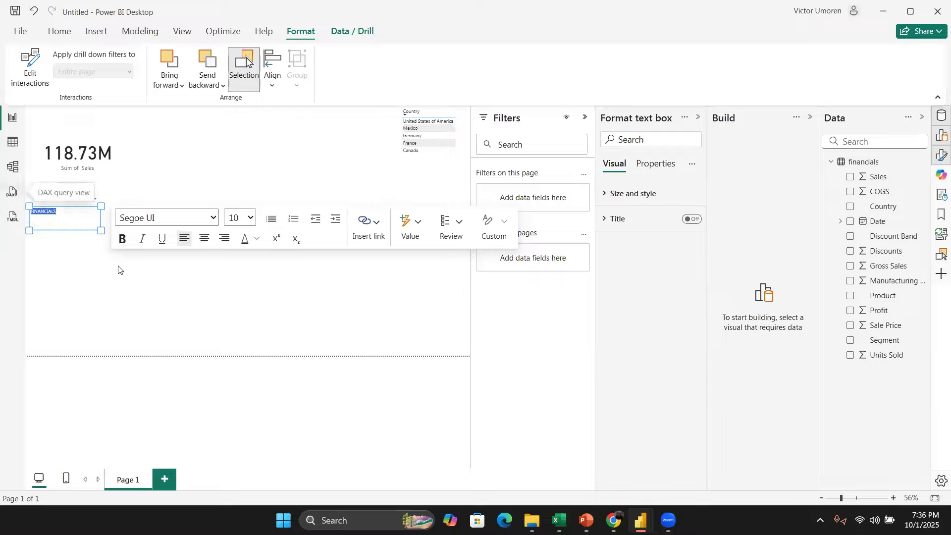
pyautogui.click(121, 238)
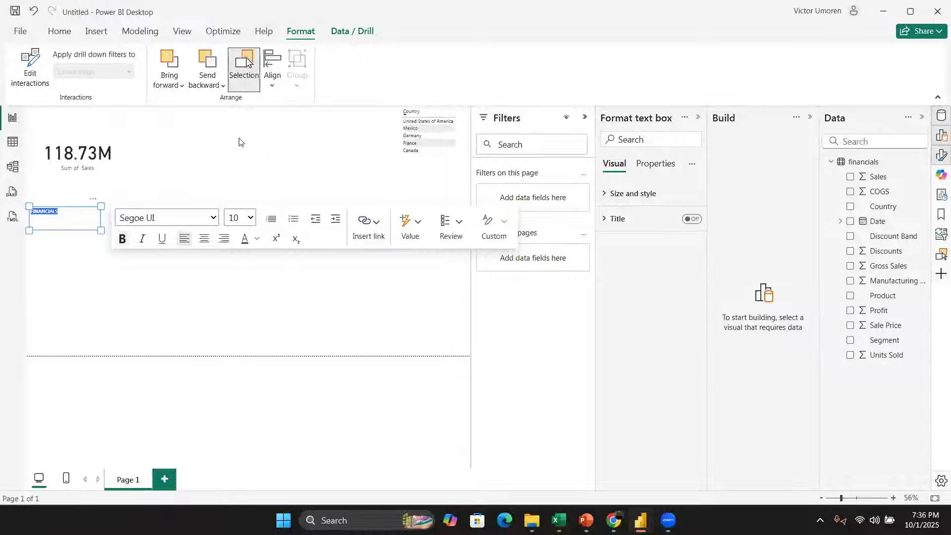
pyautogui.click(251, 219)
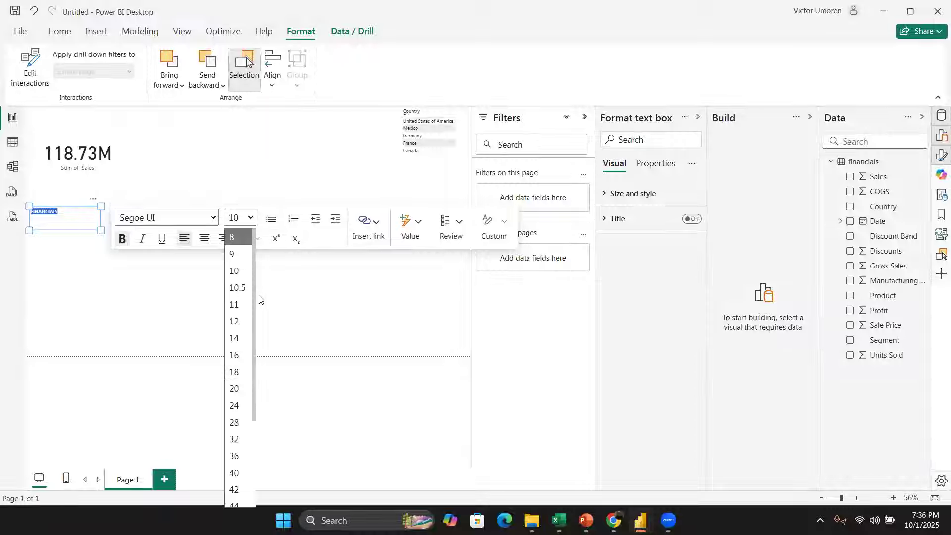
pyautogui.click(240, 436)
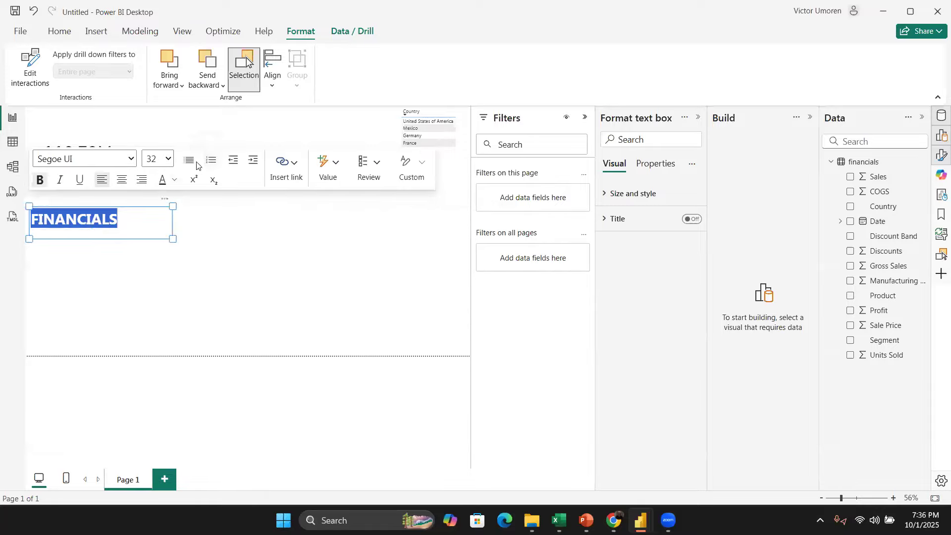
pyautogui.click(164, 159)
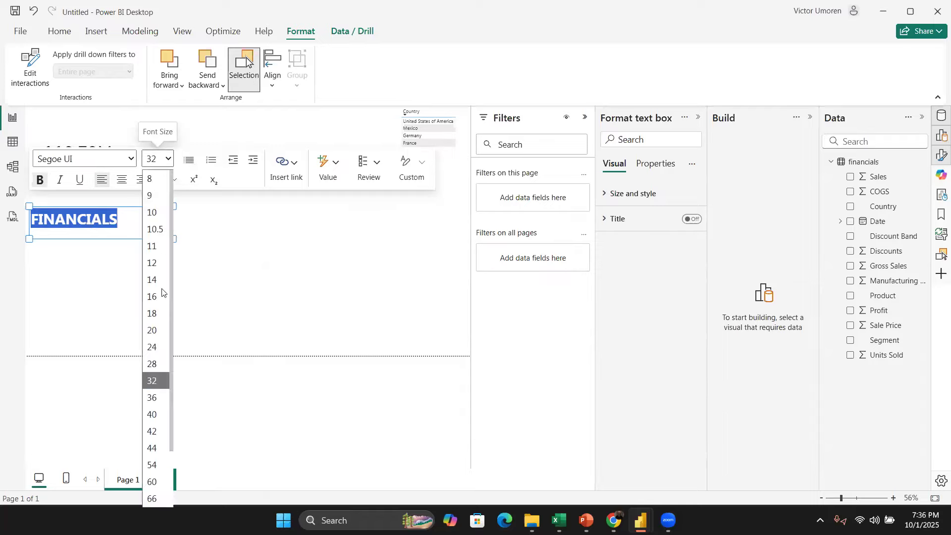
pyautogui.click(159, 412)
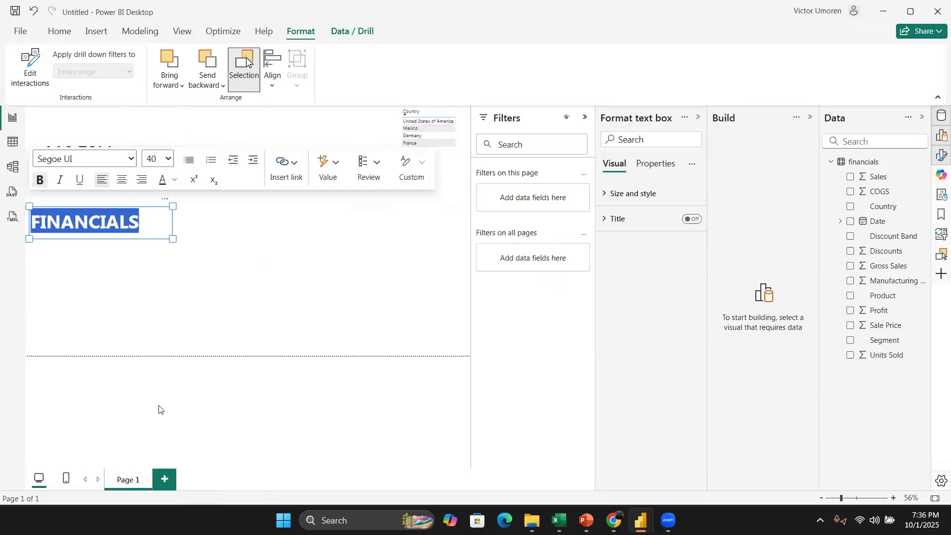
# Step: Set the FINANCIALS title's font size to 60 and widen its text box to fit
pyautogui.click(164, 159)
pyautogui.click(158, 482)
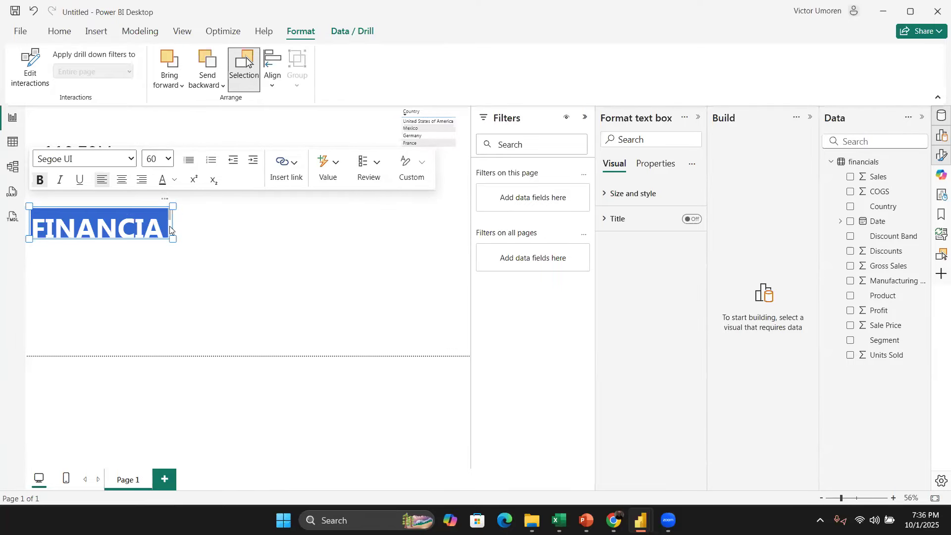
pyautogui.moveTo(169, 234); pyautogui.dragTo(213, 253)
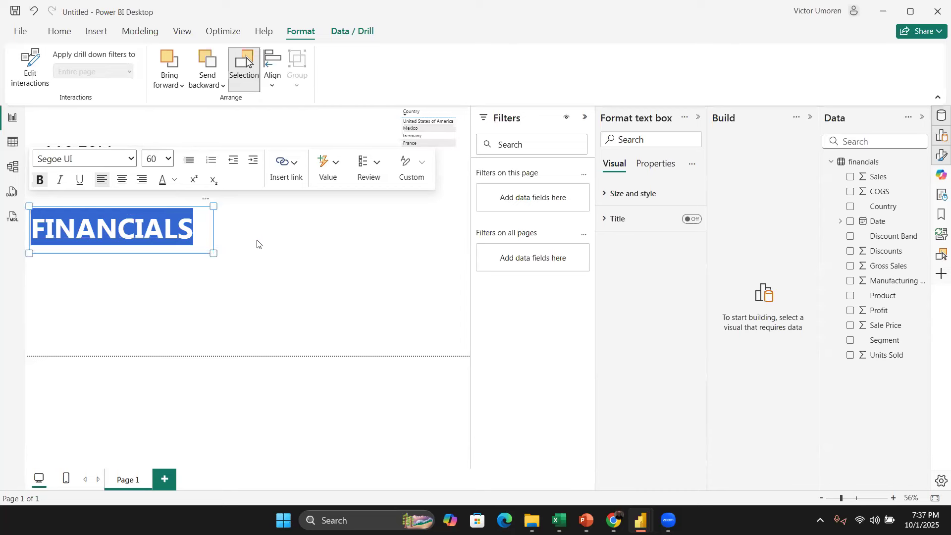
# Step: Move the FINANCIALS title box to the top centre of the report canvas
pyautogui.click(164, 205)
pyautogui.click(164, 208)
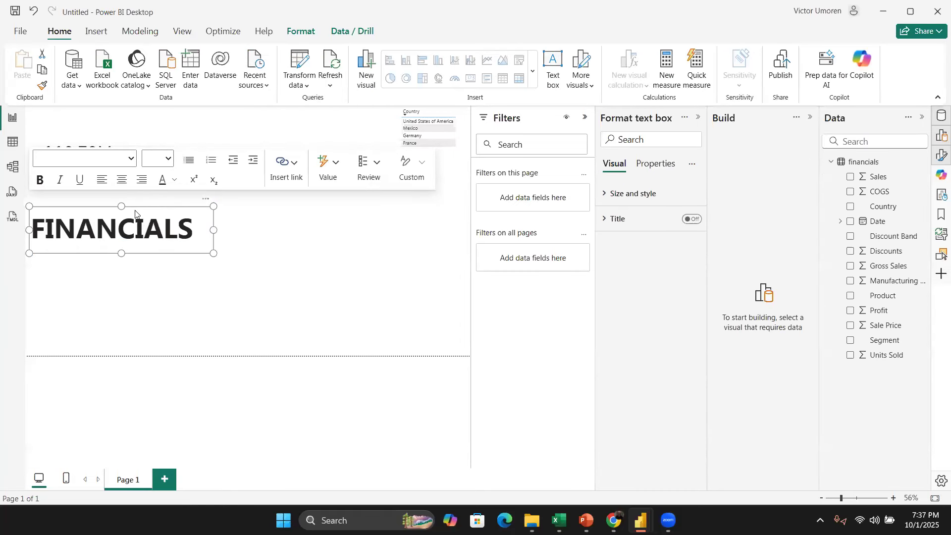
pyautogui.moveTo(136, 210); pyautogui.dragTo(240, 101)
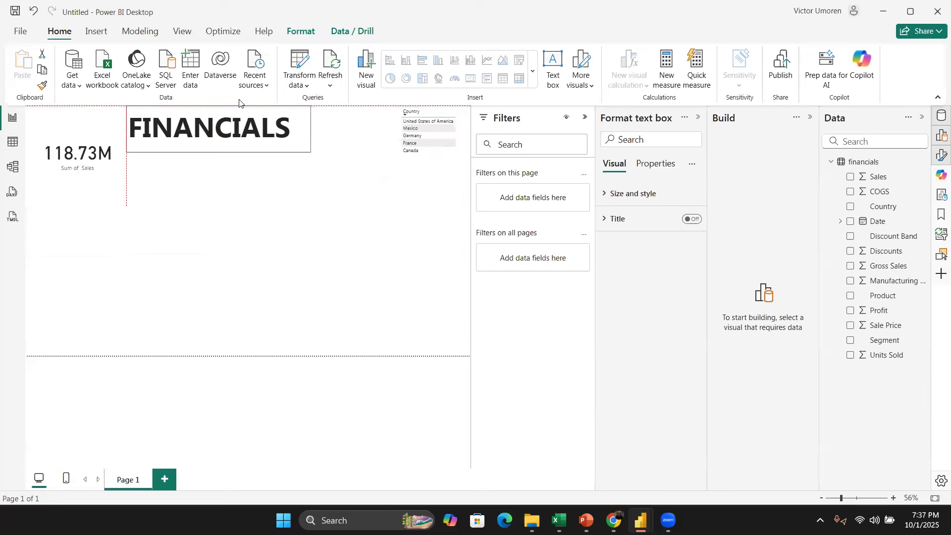
# Step: Resize the Sum of Sales card below the title
pyautogui.click(85, 182)
pyautogui.moveTo(87, 183); pyautogui.dragTo(118, 216)
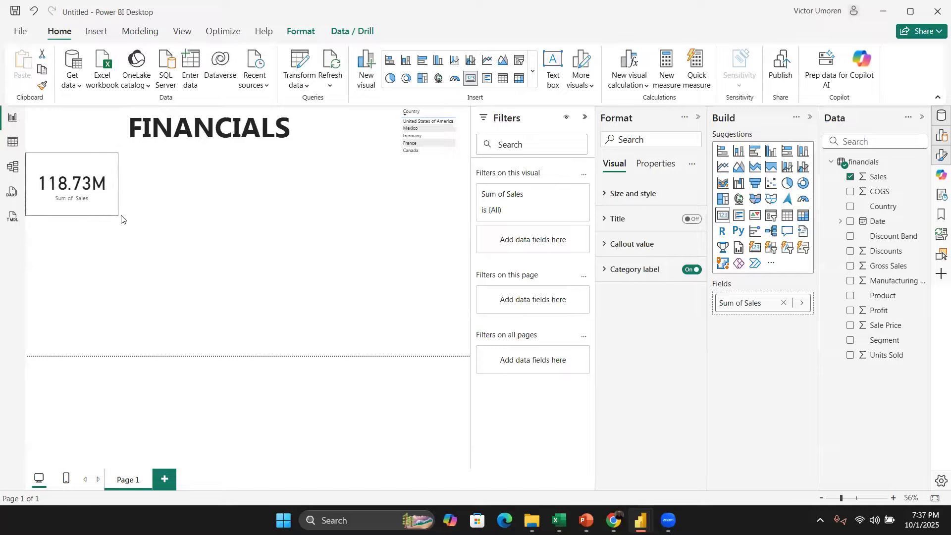
pyautogui.click(120, 243)
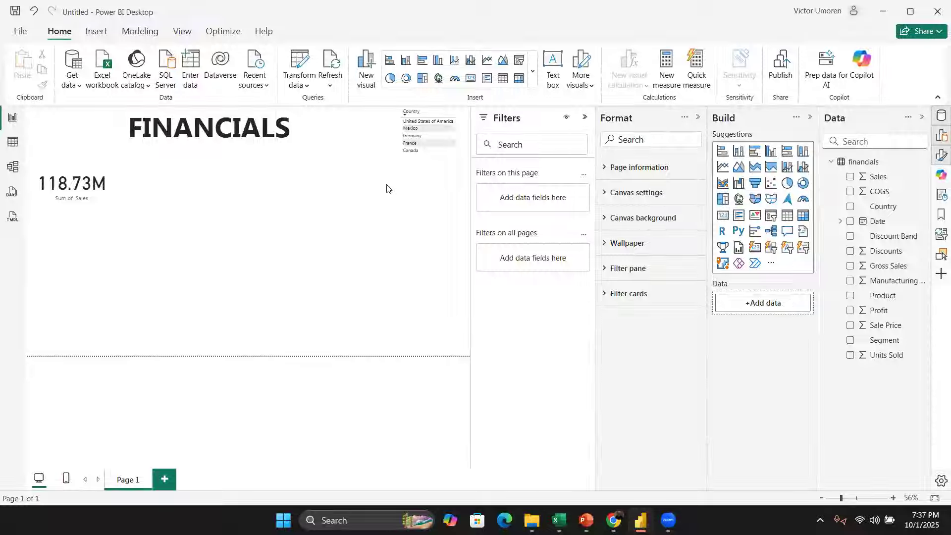
# Step: Cross-filter the Sales card by selecting each country in the Country table in turn, then clear the selection
pyautogui.click(88, 176)
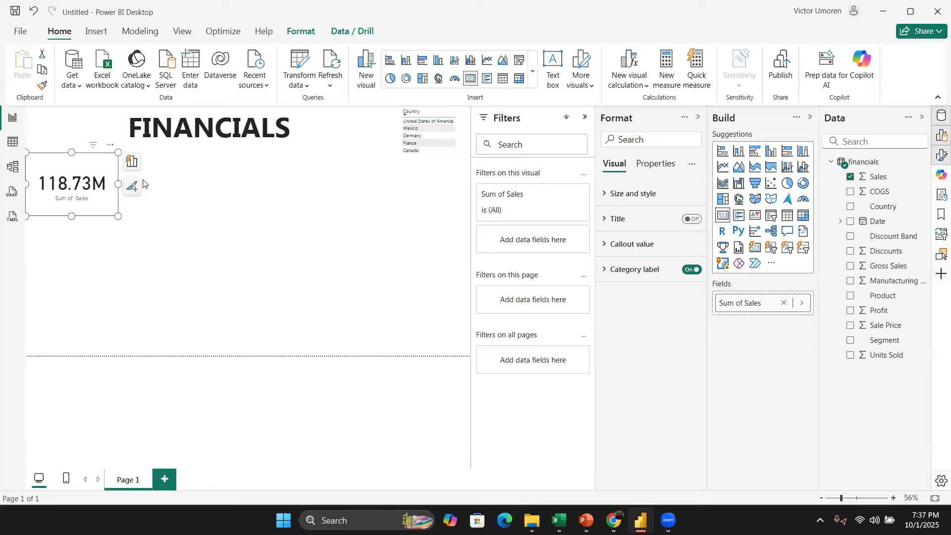
pyautogui.click(428, 121)
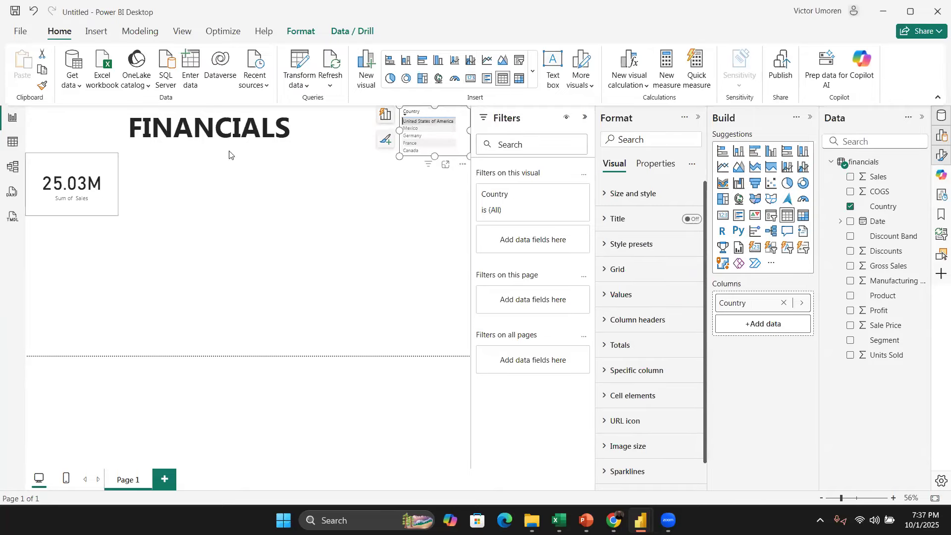
pyautogui.click(414, 128)
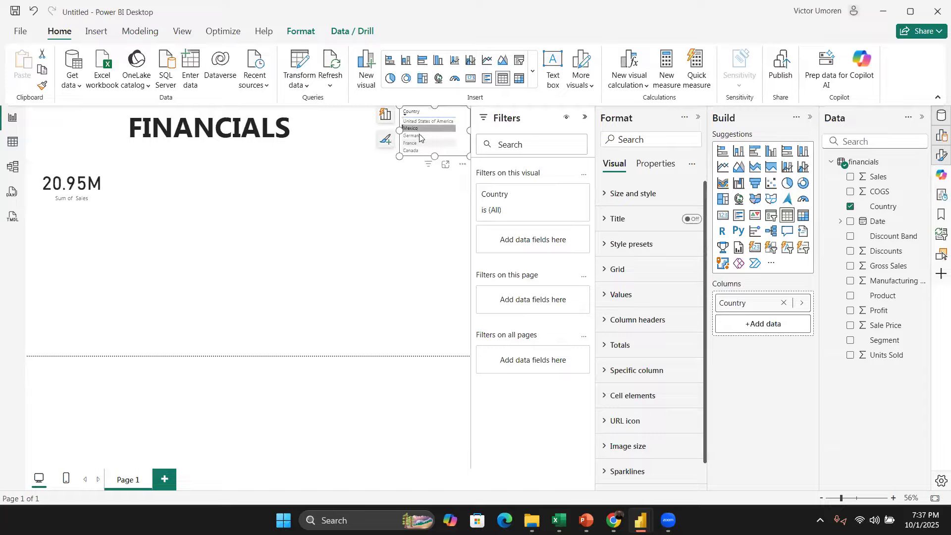
pyautogui.click(420, 142)
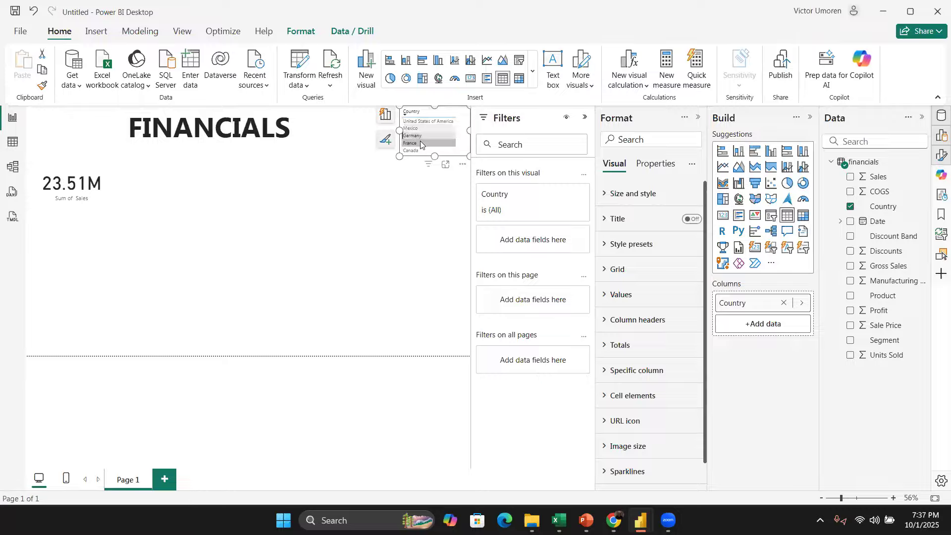
pyautogui.click(418, 151)
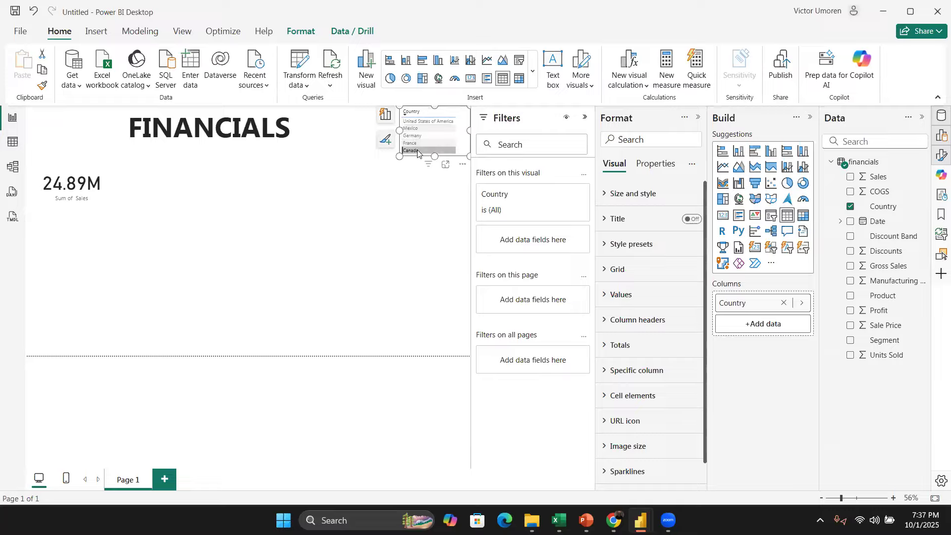
pyautogui.click(417, 151)
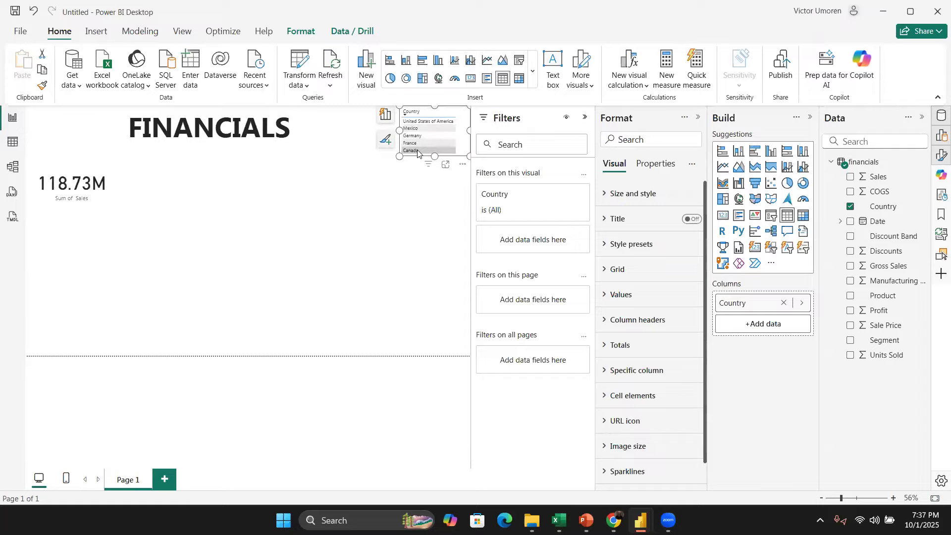
pyautogui.click(429, 122)
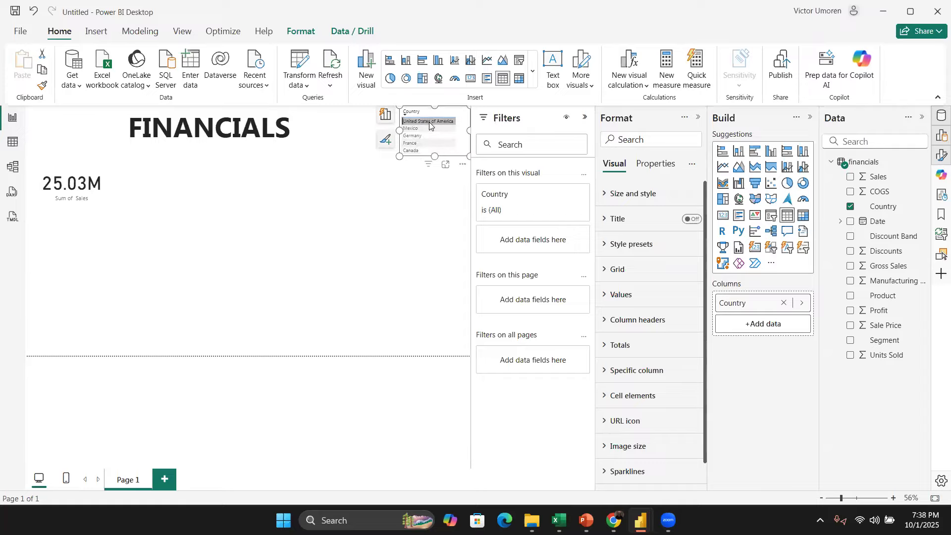
pyautogui.click(429, 122)
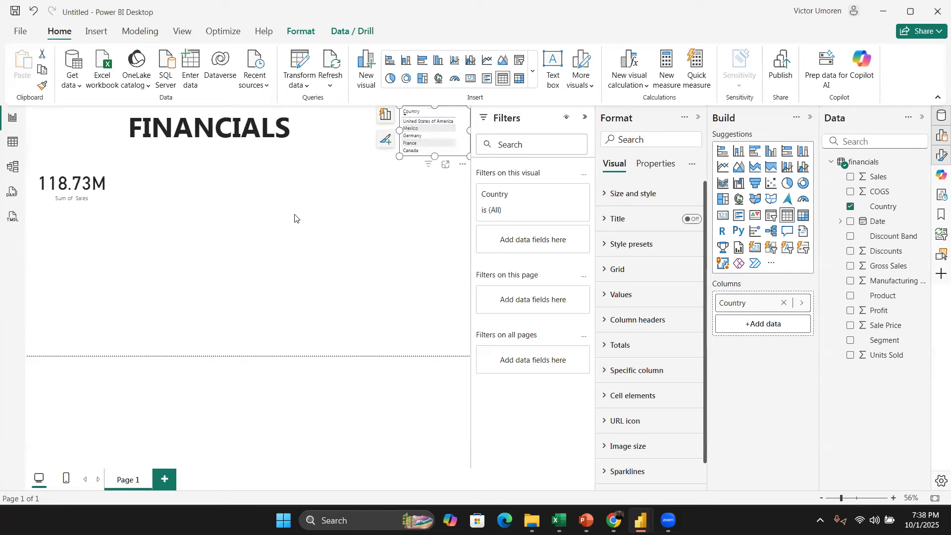
pyautogui.click(317, 261)
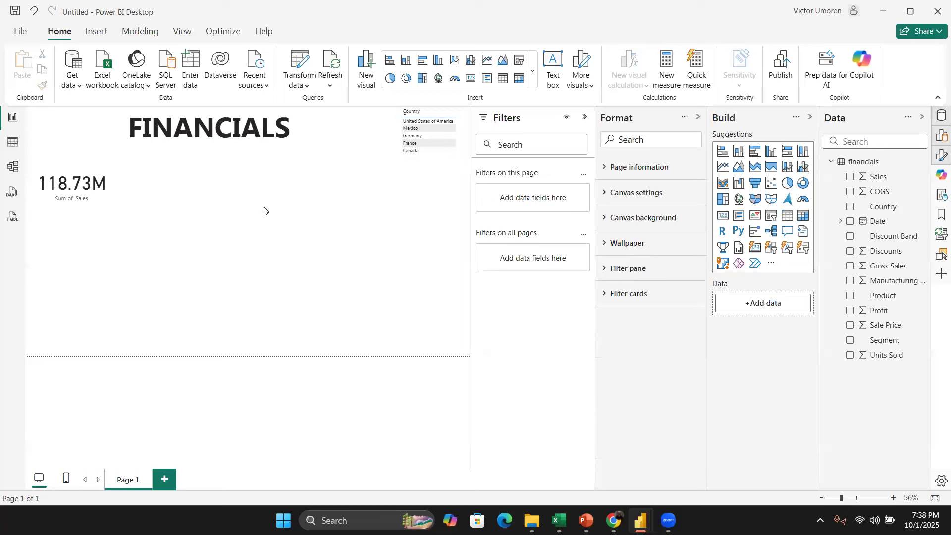
# Step: Add a card visual for Product and set its summarization to Count (Distinct)
pyautogui.click(850, 295)
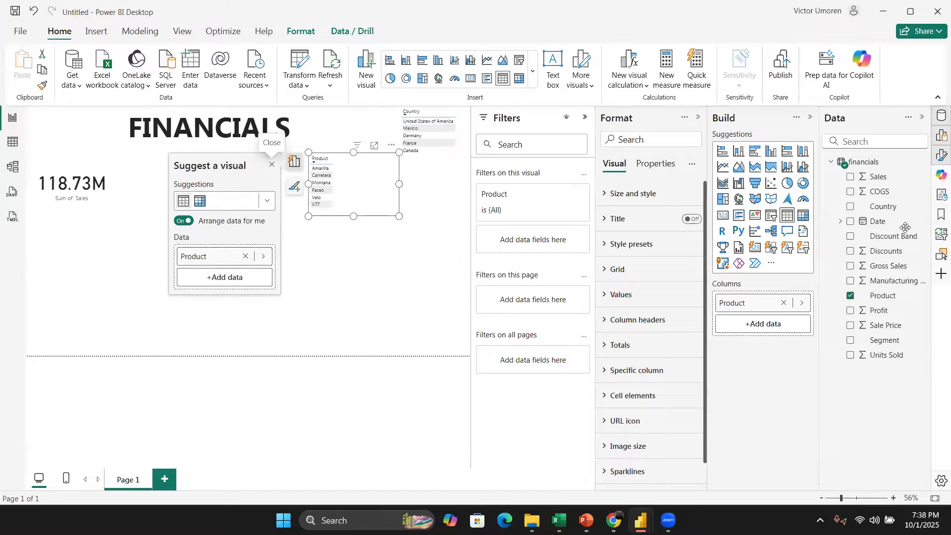
pyautogui.click(723, 216)
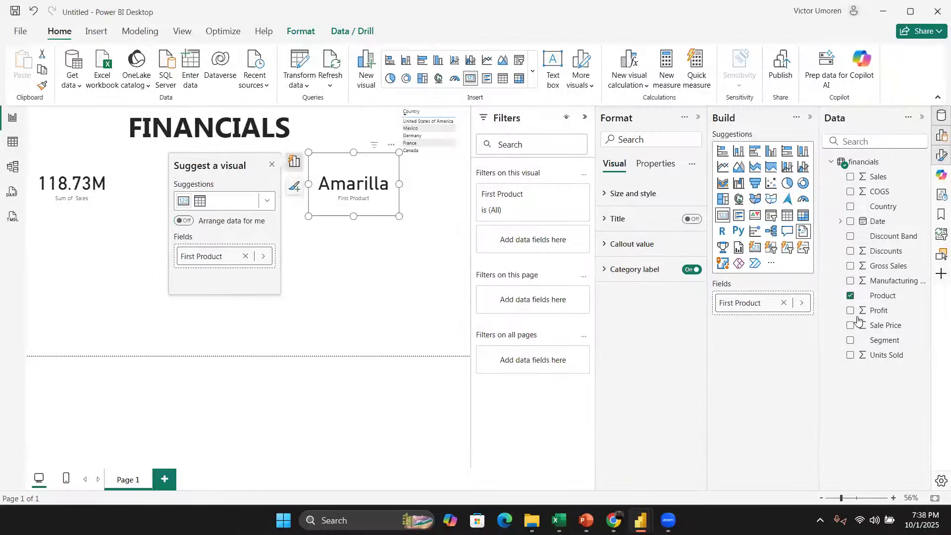
pyautogui.click(801, 303)
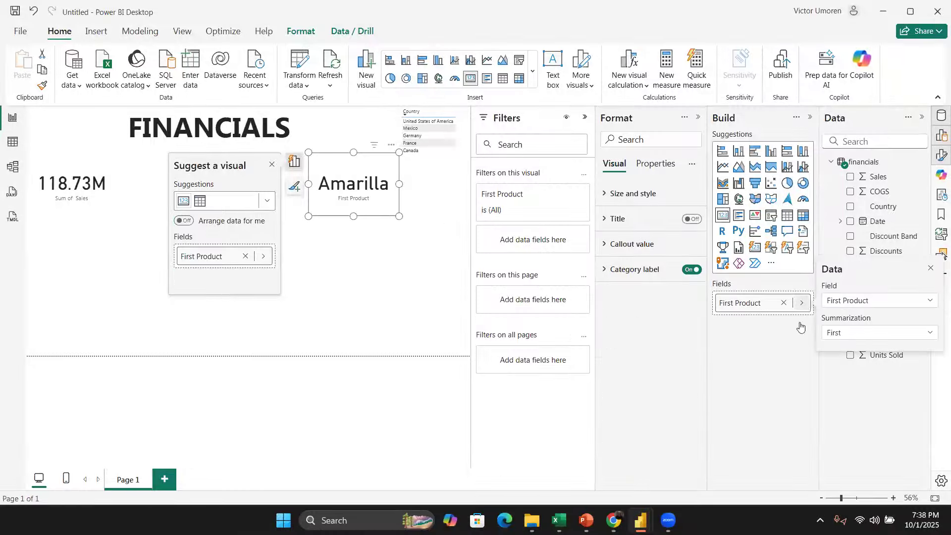
pyautogui.click(872, 338)
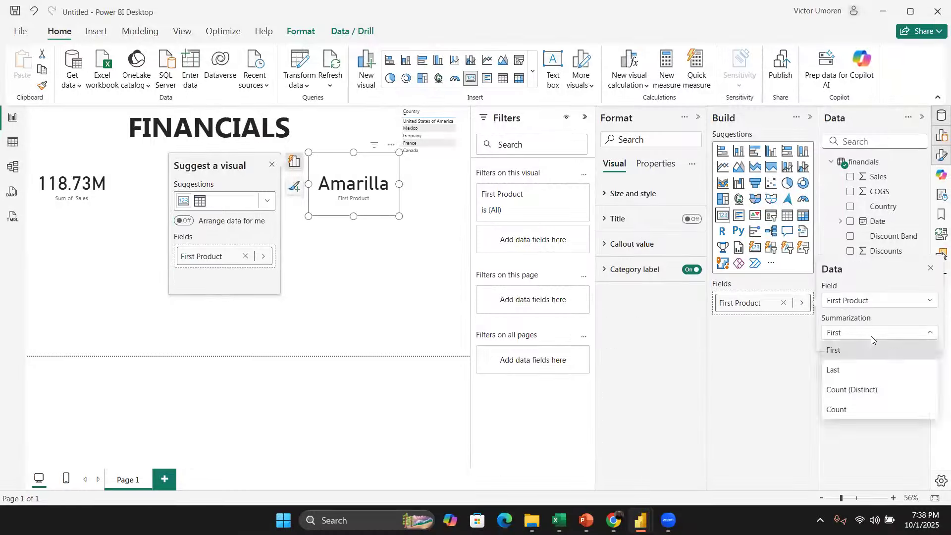
pyautogui.click(862, 390)
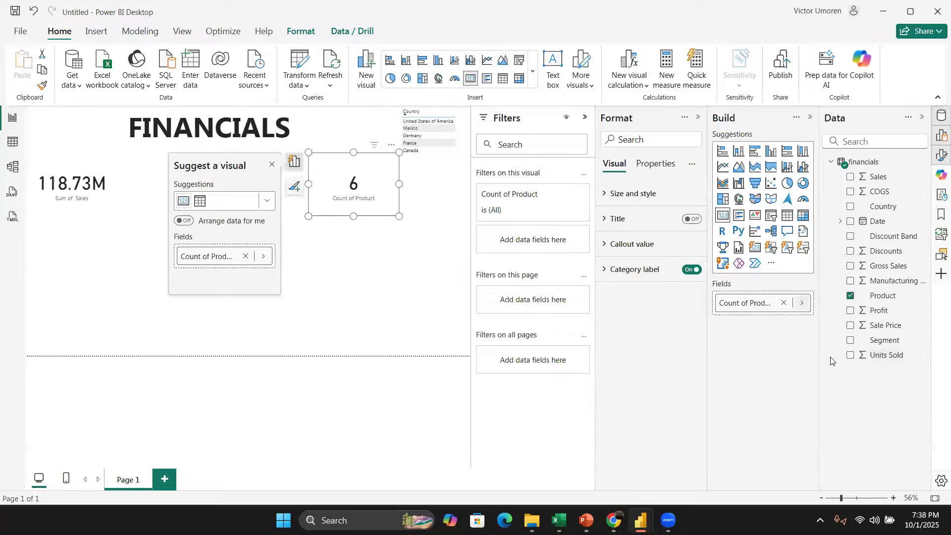
# Step: Change the Product card's summarization to Count
pyautogui.click(802, 303)
pyautogui.click(856, 338)
pyautogui.click(844, 410)
pyautogui.click(402, 239)
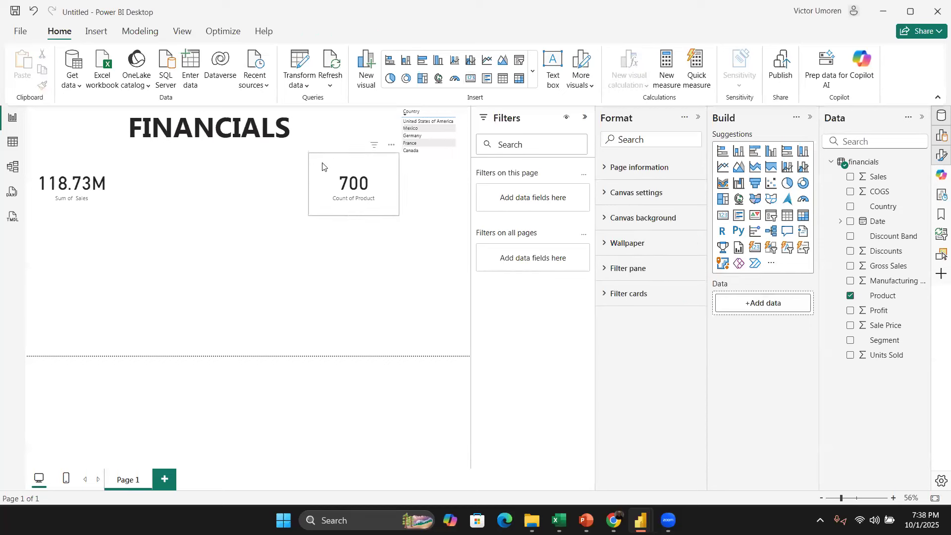
# Step: Move the Product count card next to the Sales card and adjust its size
pyautogui.moveTo(331, 164); pyautogui.dragTo(161, 176)
pyautogui.moveTo(236, 229)
pyautogui.mouseDown()
pyautogui.moveTo(215, 206)
pyautogui.moveTo(231, 216)
pyautogui.mouseUp()
pyautogui.click(274, 249)
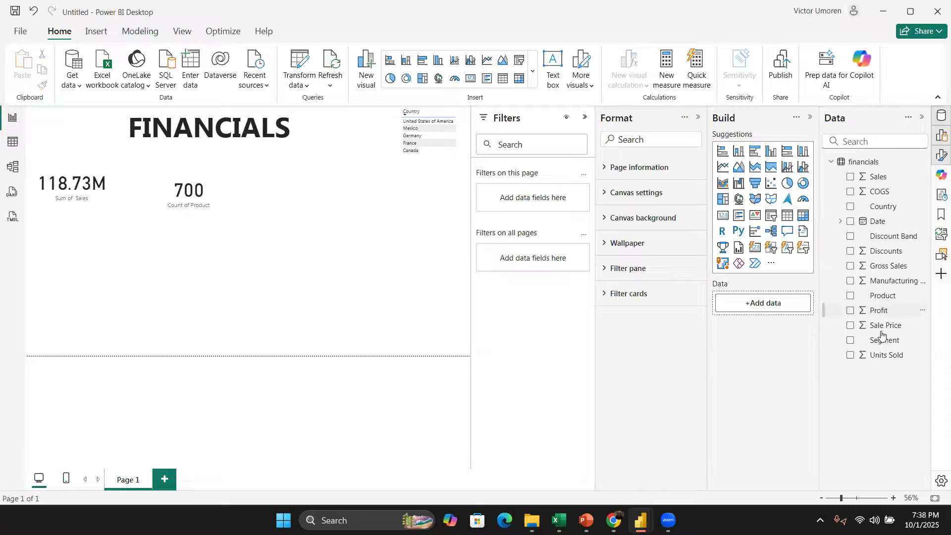
# Step: Add a card visual showing the sum of Units Sold
pyautogui.click(858, 356)
pyautogui.moveTo(35, 161); pyautogui.dragTo(1, 196)
pyautogui.moveTo(30, 214); pyautogui.dragTo(40, 388)
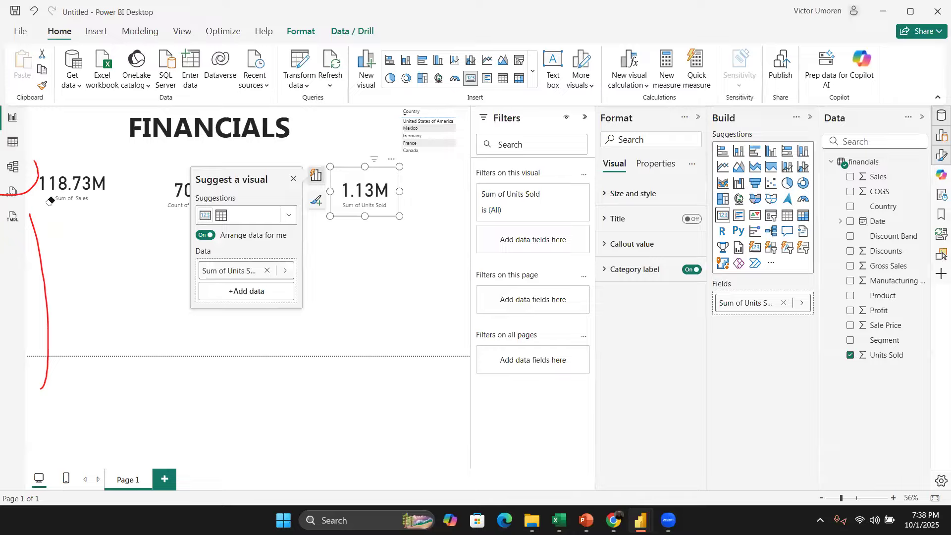
pyautogui.click(49, 203)
pyautogui.click(49, 202)
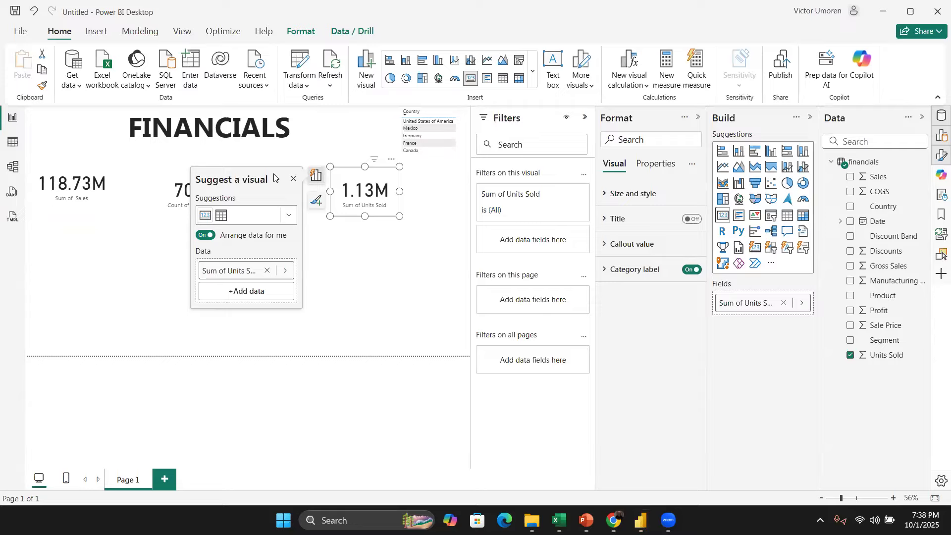
pyautogui.click(294, 180)
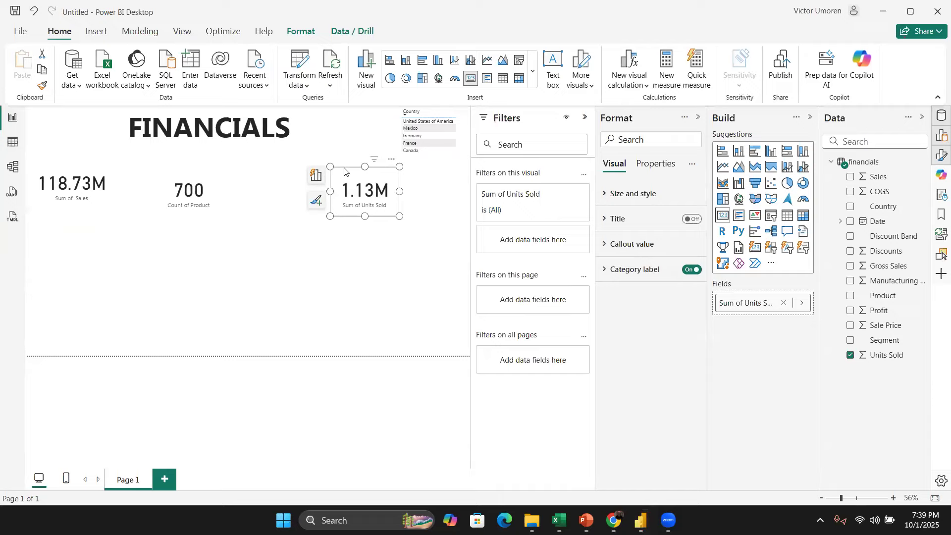
# Step: Arrange the Units Sold card in line beside the Product count card
pyautogui.moveTo(344, 171); pyautogui.dragTo(278, 165)
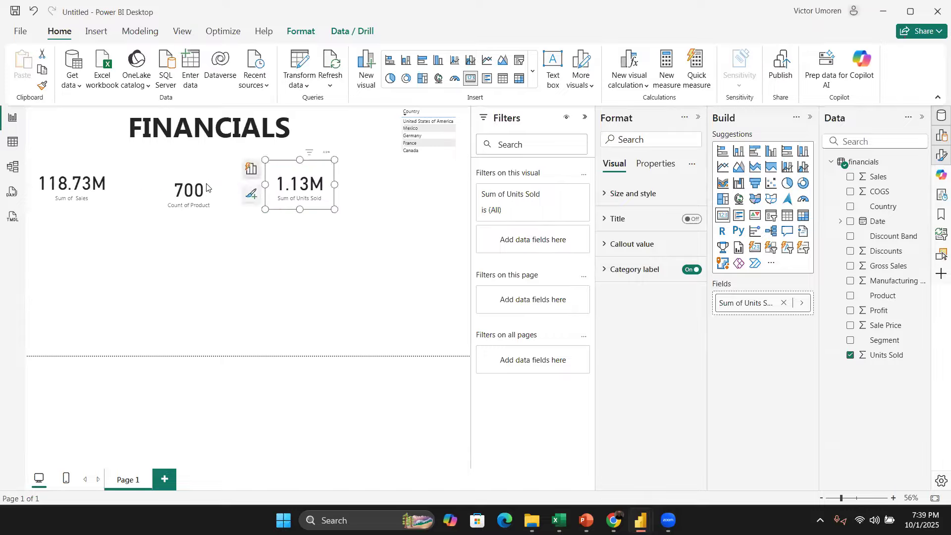
pyautogui.moveTo(209, 184); pyautogui.dragTo(206, 179)
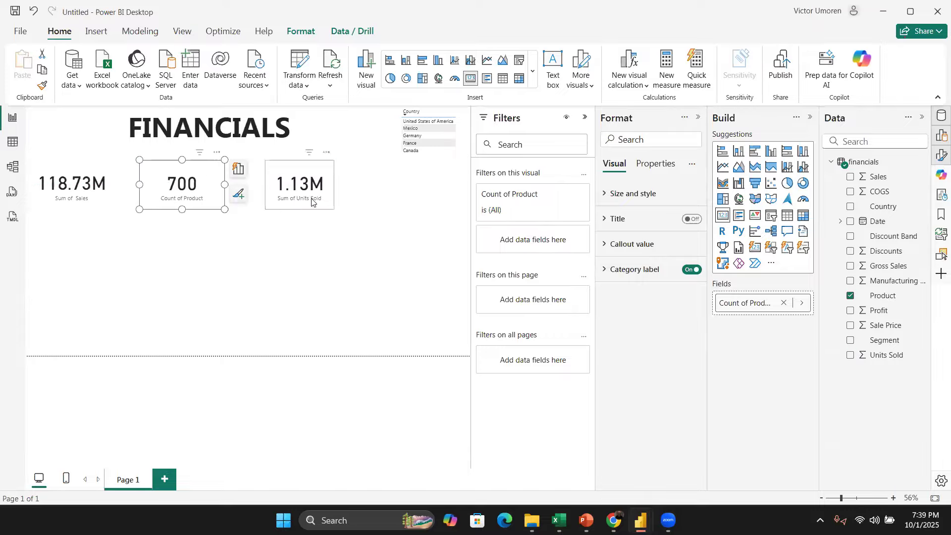
pyautogui.click(326, 187)
pyautogui.click(307, 261)
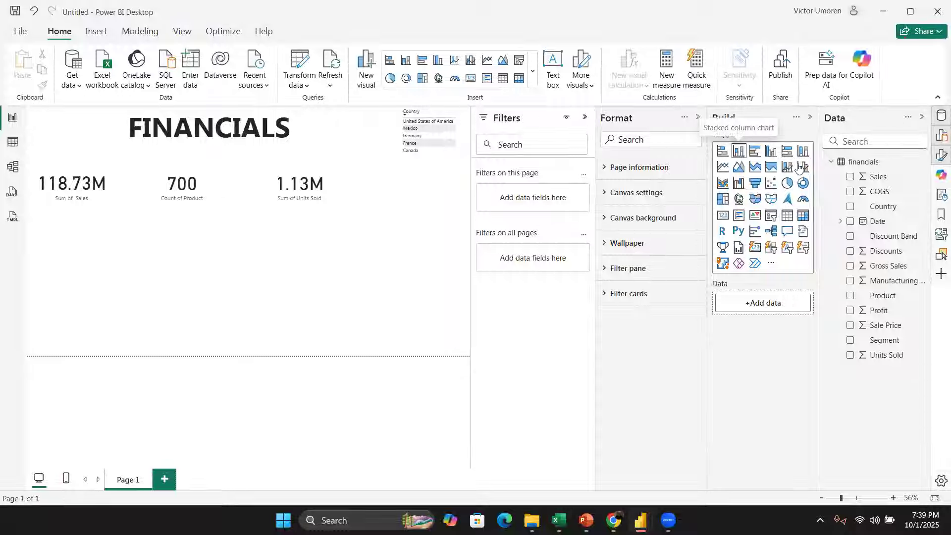
# Step: Try adding the Discounts field as a new card and then onto the Units Sold card
pyautogui.click(851, 251)
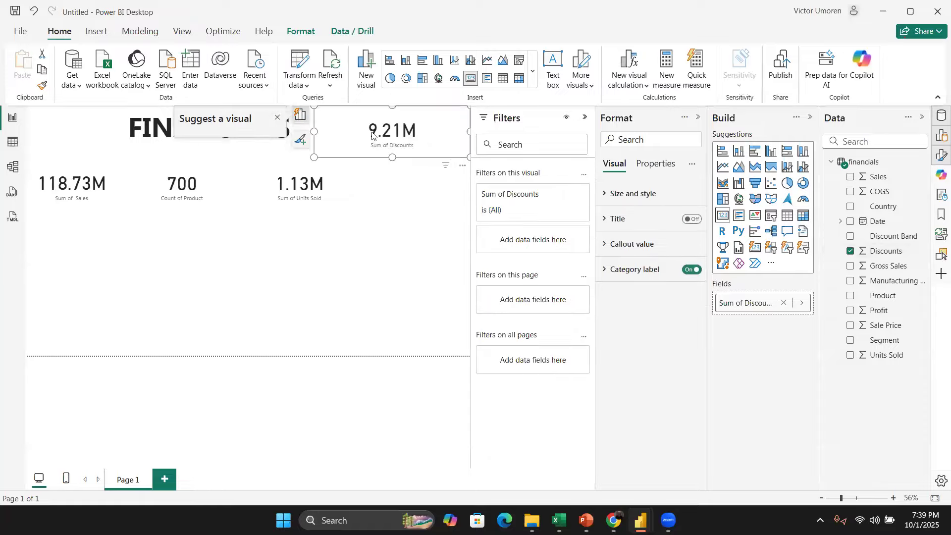
pyautogui.hotkey('ctrl', 'z')
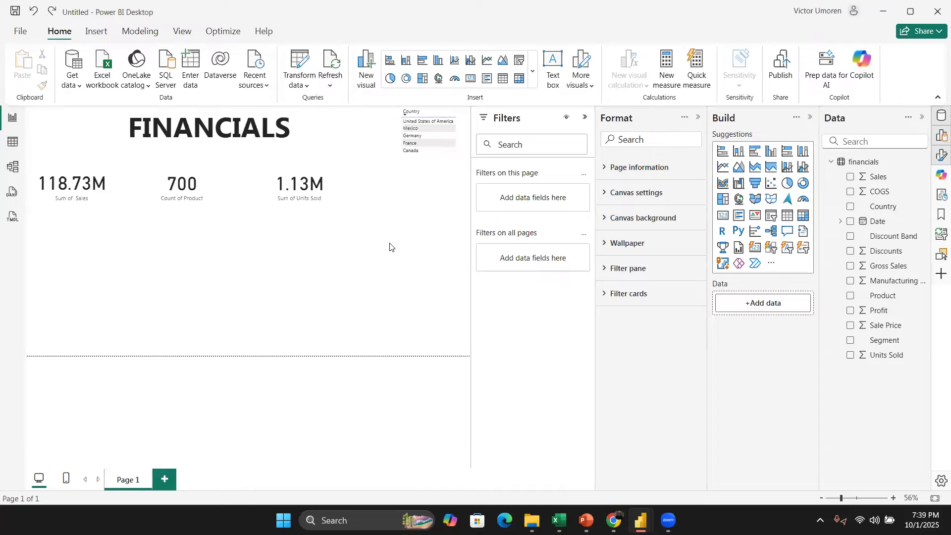
pyautogui.click(327, 194)
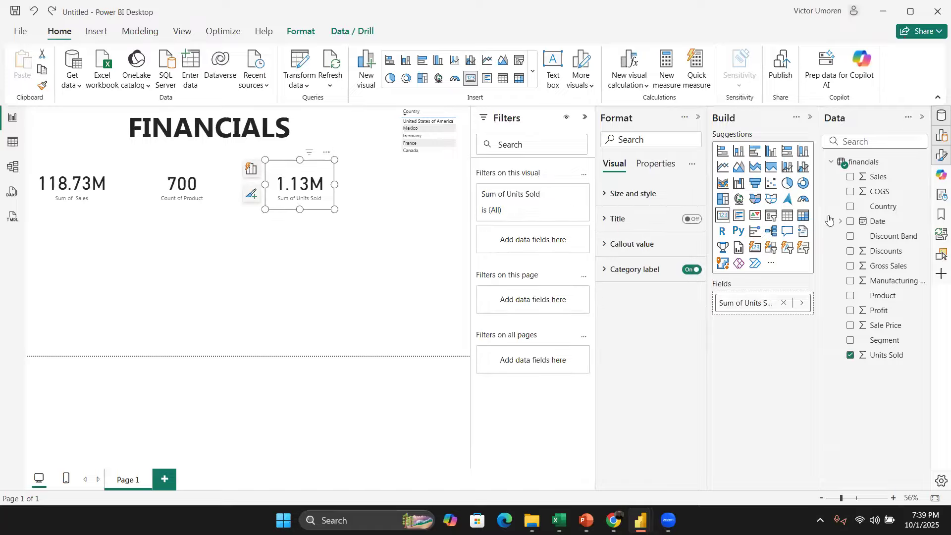
pyautogui.click(851, 252)
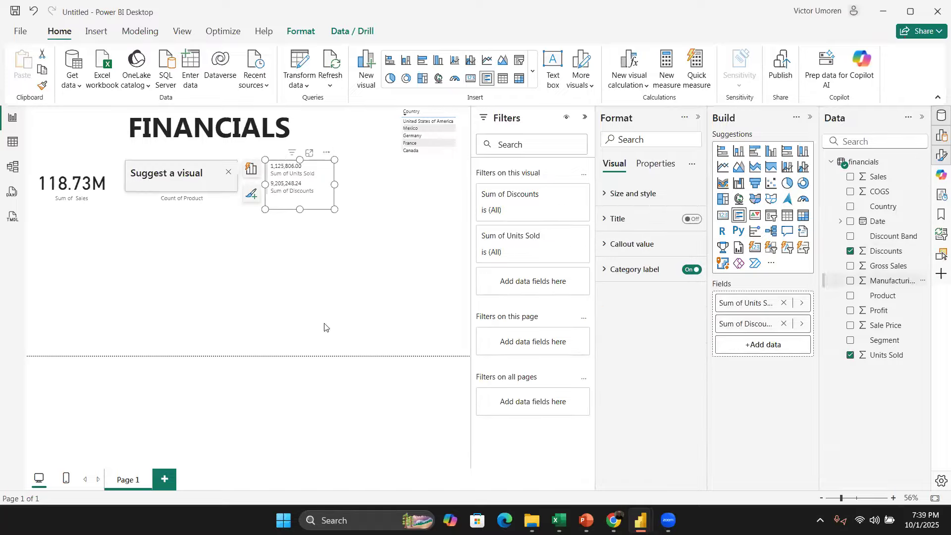
pyautogui.hotkey('ctrl', 'z')
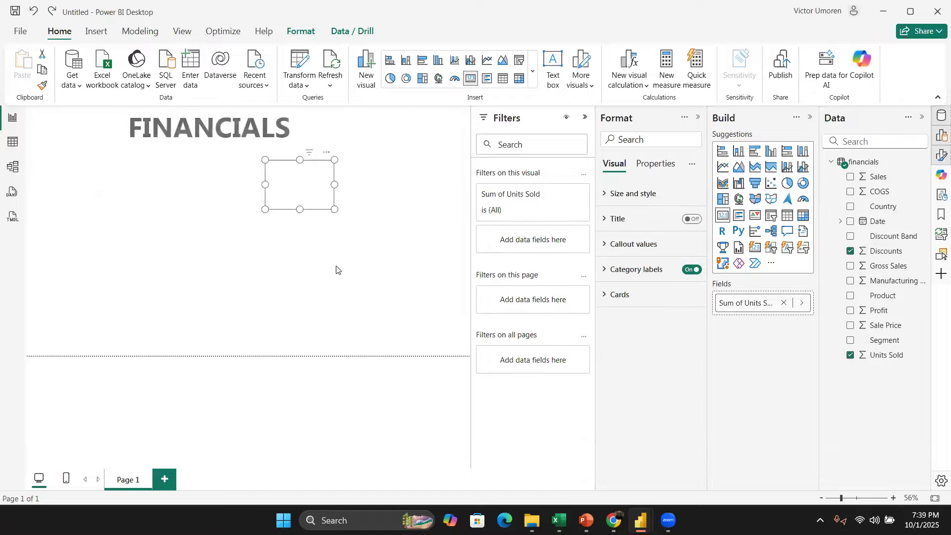
pyautogui.click(362, 212)
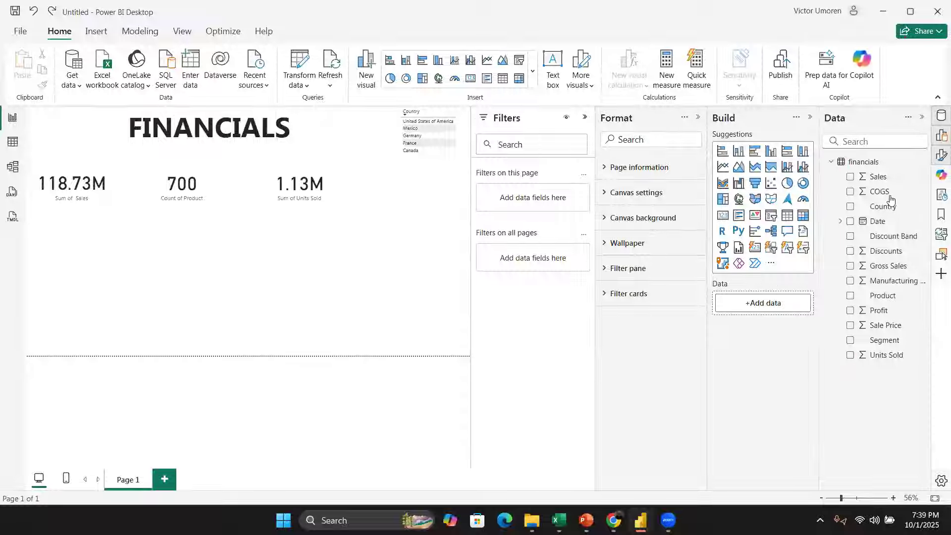
pyautogui.click(851, 258)
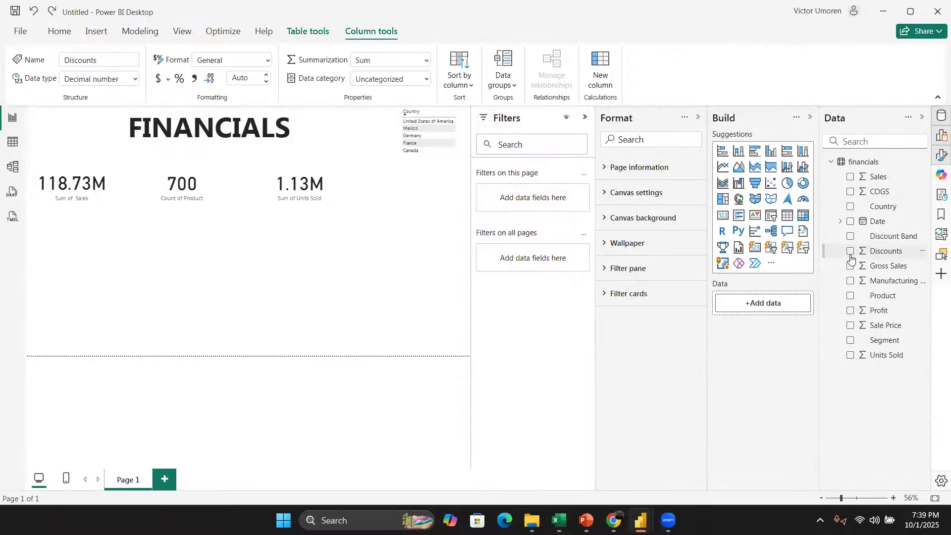
pyautogui.click(851, 253)
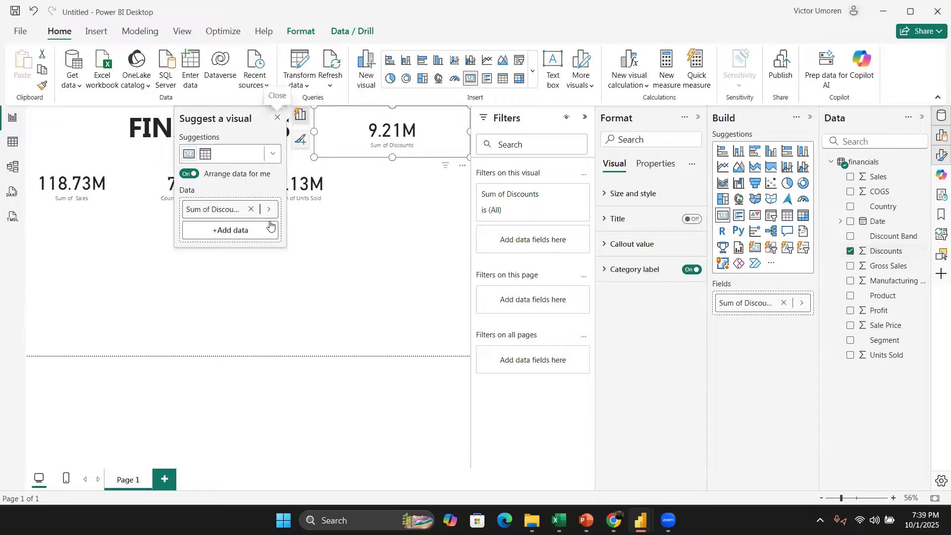
pyautogui.click(377, 256)
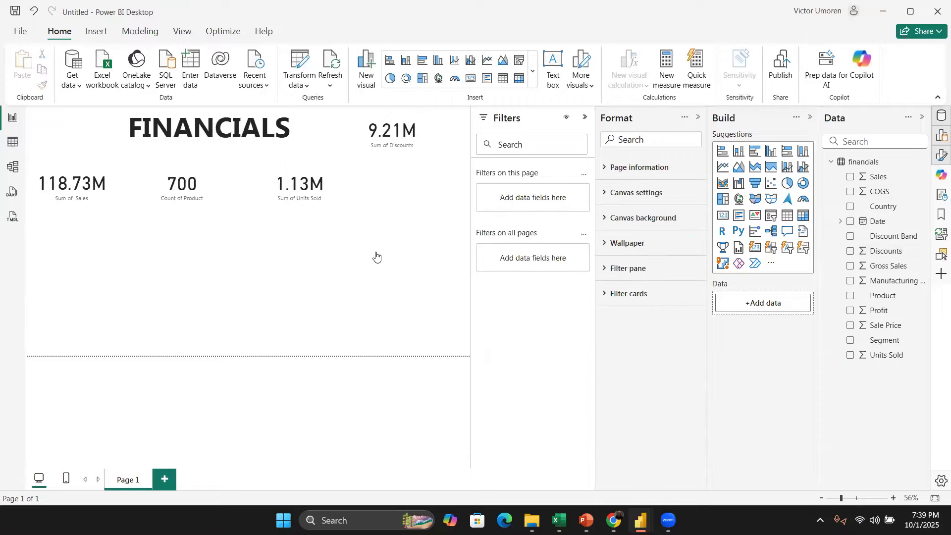
pyautogui.hotkey('ctrl', 'z')
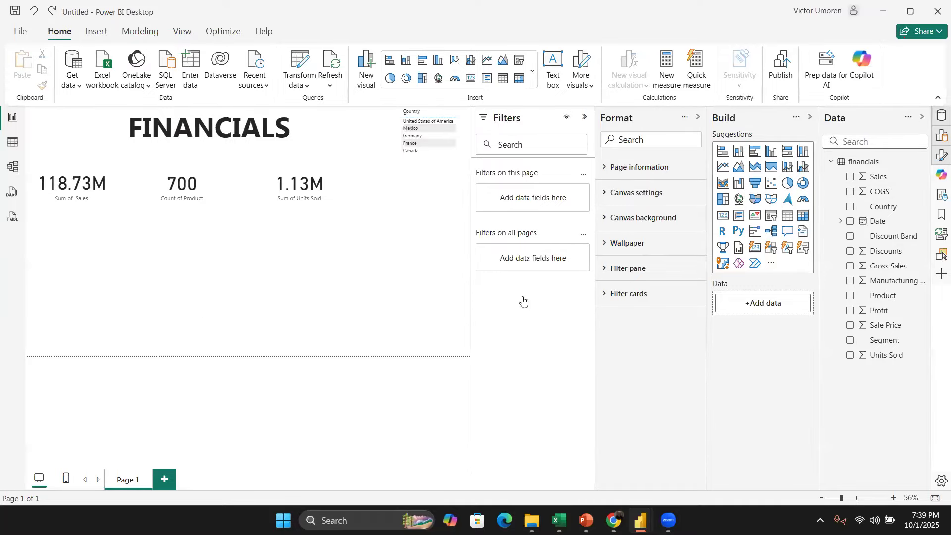
# Step: Add a Sum of Discounts card and place it beside the Units Sold card in the top row
pyautogui.moveTo(855, 253); pyautogui.dragTo(276, 318)
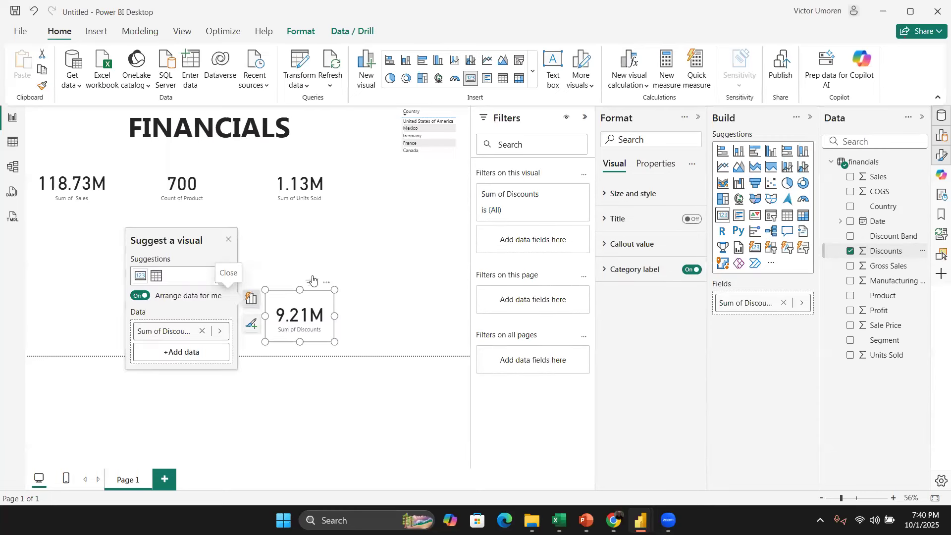
pyautogui.click(229, 241)
pyautogui.moveTo(311, 320); pyautogui.dragTo(399, 198)
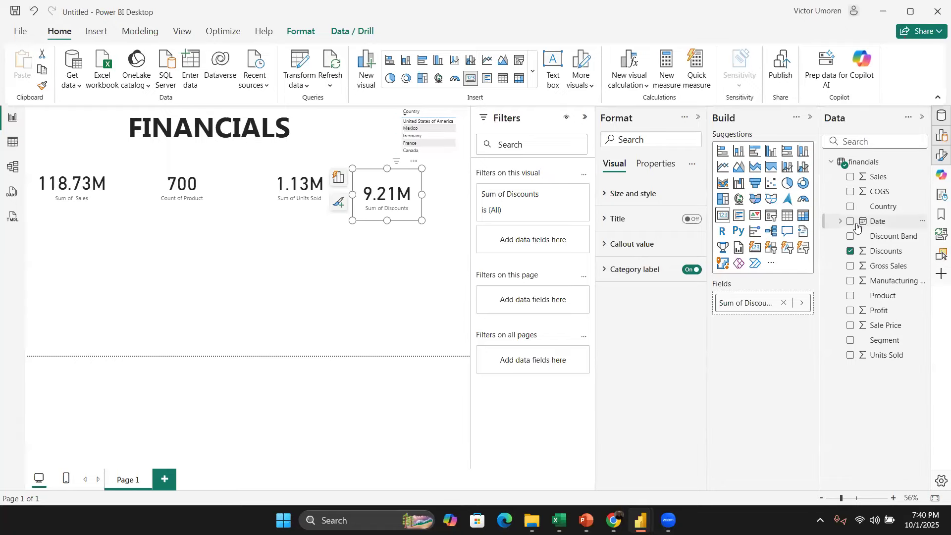
pyautogui.moveTo(846, 226); pyautogui.dragTo(348, 318)
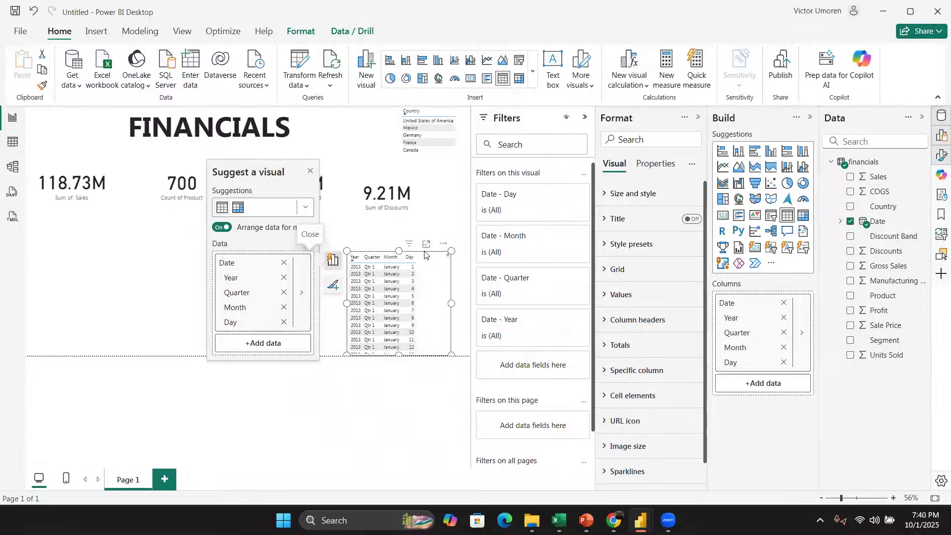
pyautogui.hotkey('ctrl', 'z')
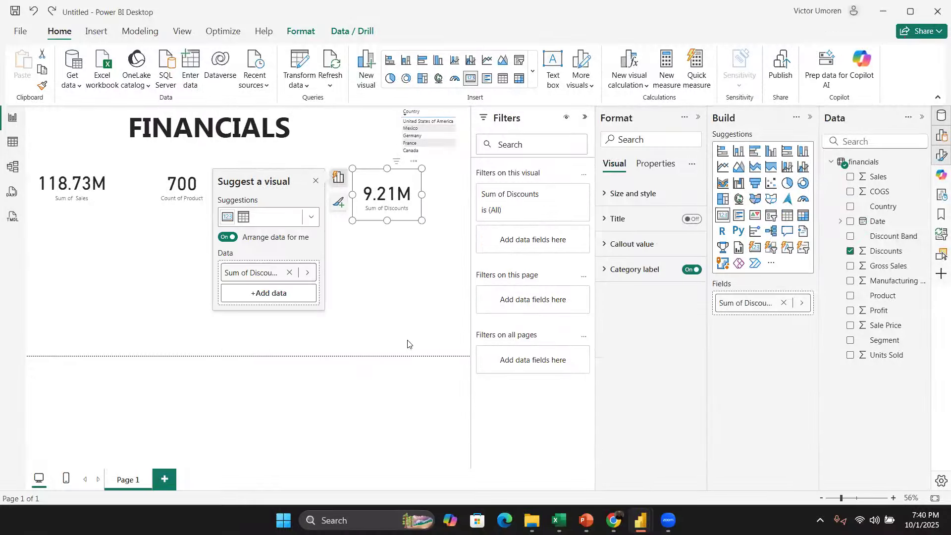
pyautogui.click(405, 304)
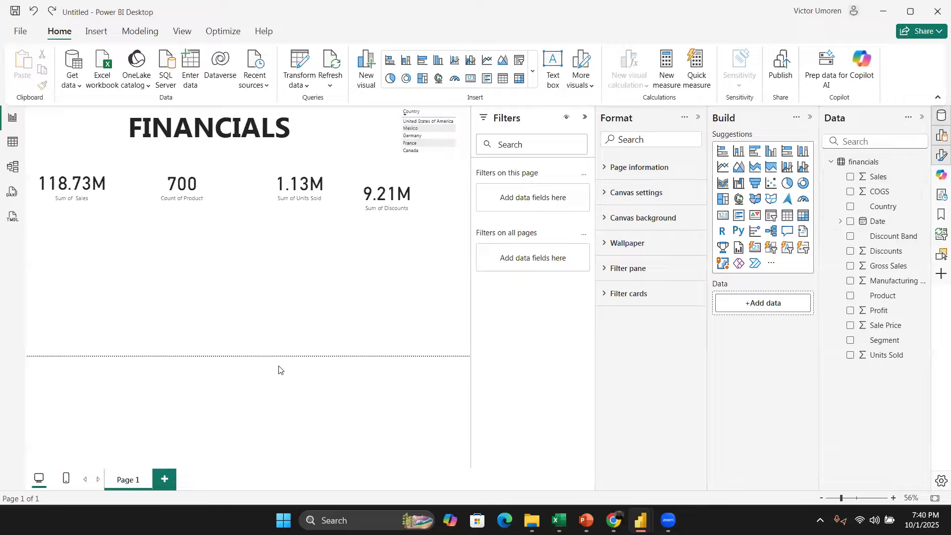
# Step: Reposition the Discounts and Units Sold cards to space them evenly along the top row
pyautogui.click(405, 189)
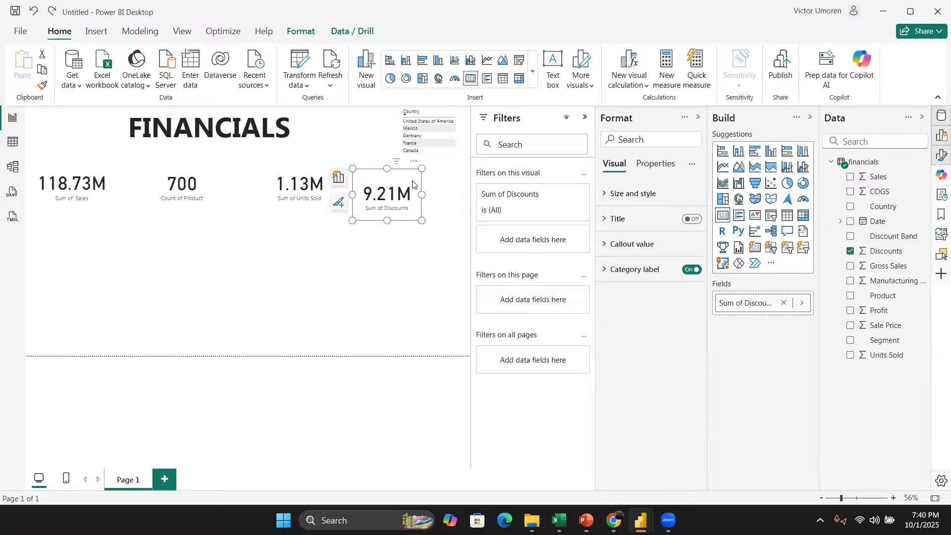
pyautogui.moveTo(406, 189); pyautogui.dragTo(412, 180)
pyautogui.moveTo(310, 189); pyautogui.dragTo(283, 189)
pyautogui.click(450, 231)
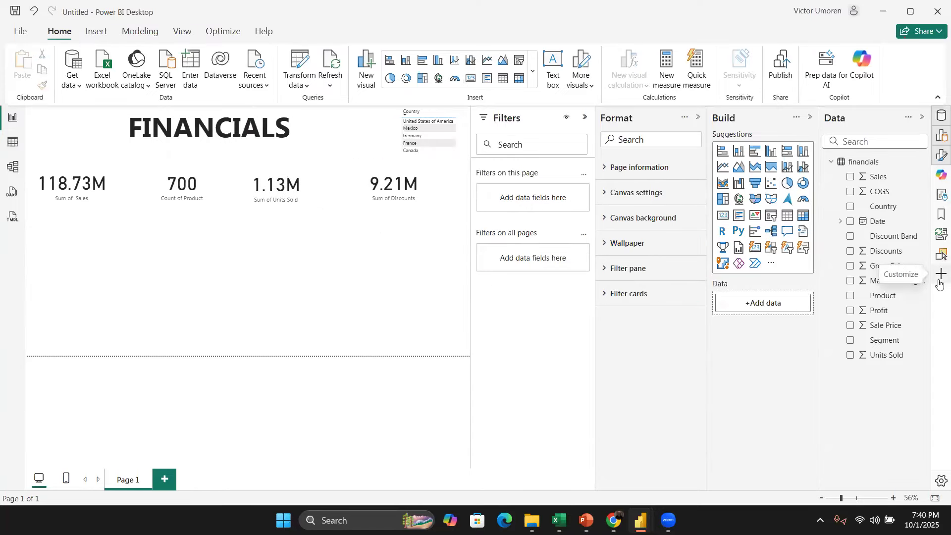
# Step: Add a Sum of Profit card and place it at the end of the top row of cards
pyautogui.moveTo(855, 313); pyautogui.dragTo(320, 287)
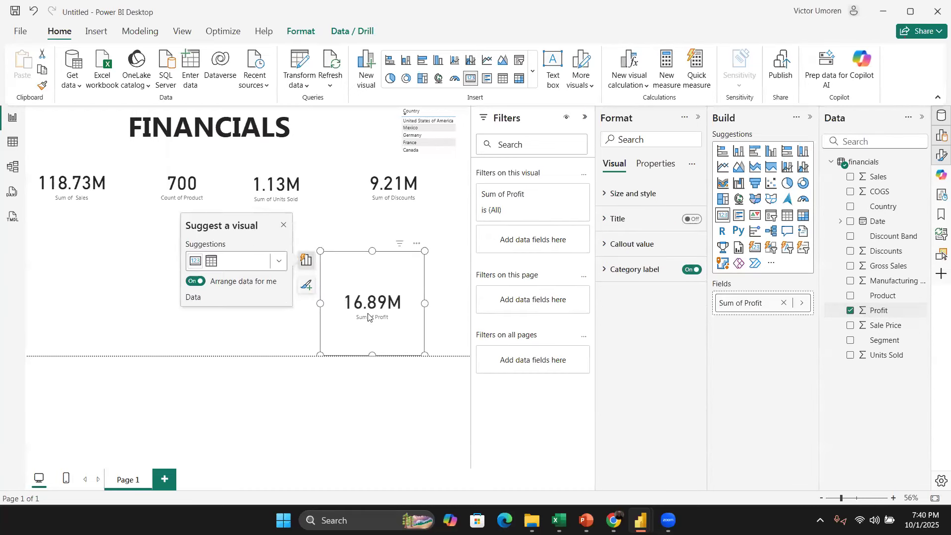
pyautogui.moveTo(320, 251); pyautogui.dragTo(386, 238)
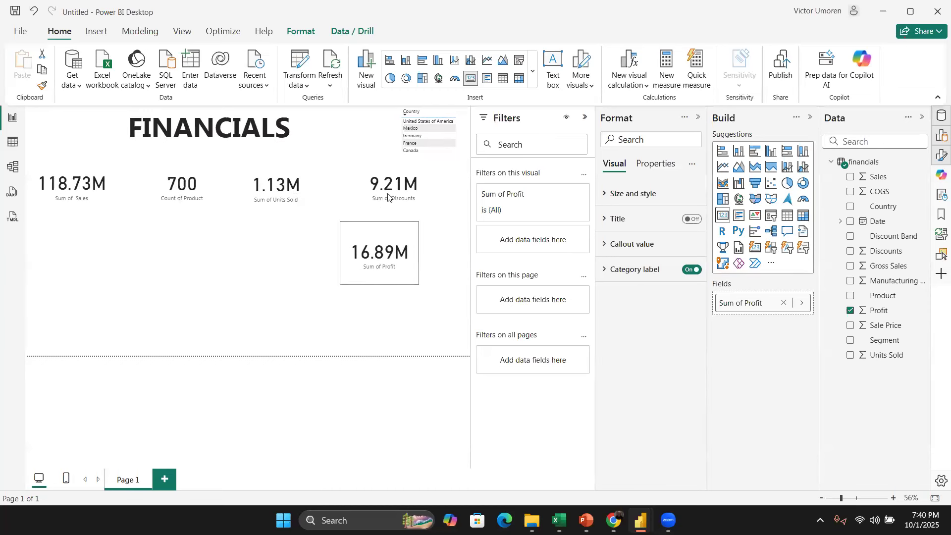
pyautogui.moveTo(367, 196); pyautogui.dragTo(331, 198)
pyautogui.moveTo(389, 255); pyautogui.dragTo(431, 193)
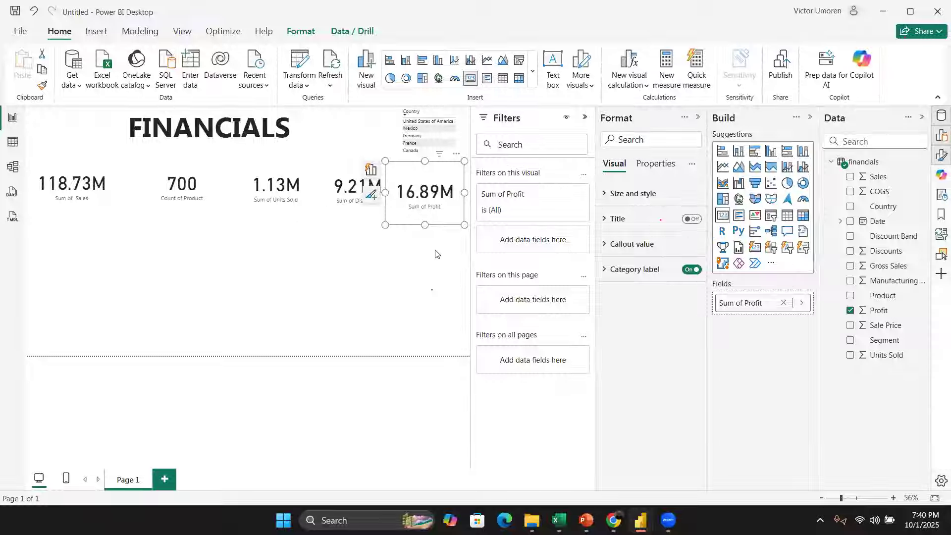
# Step: Select all five cards and arrange them with Distribute horizontally, Distribute vertically and Align middle
pyautogui.click(61, 186)
pyautogui.moveTo(25, 155); pyautogui.dragTo(456, 243)
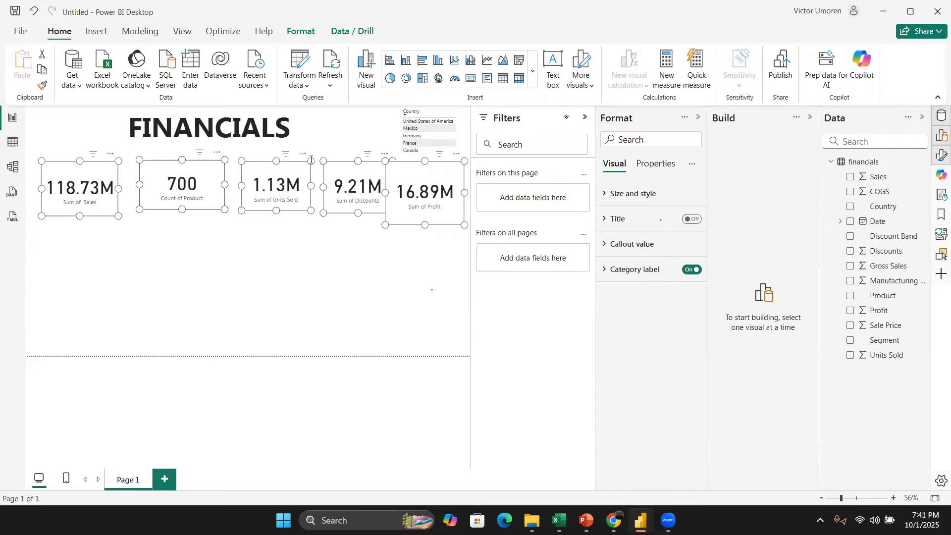
pyautogui.click(309, 32)
pyautogui.click(272, 69)
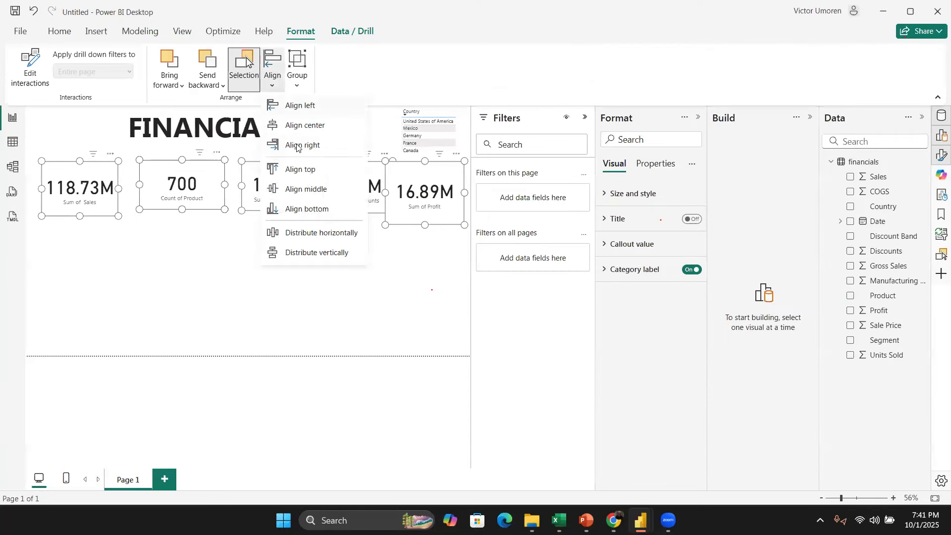
pyautogui.click(318, 234)
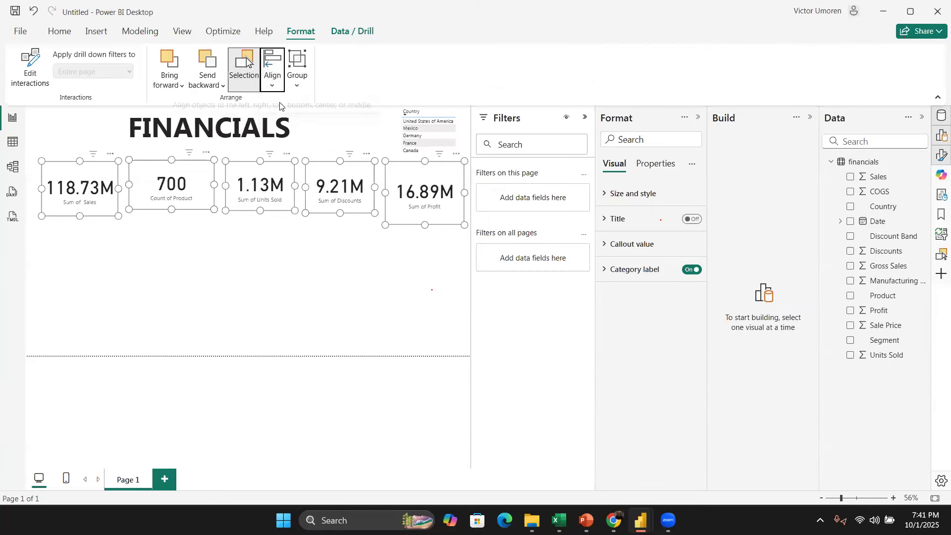
pyautogui.click(272, 72)
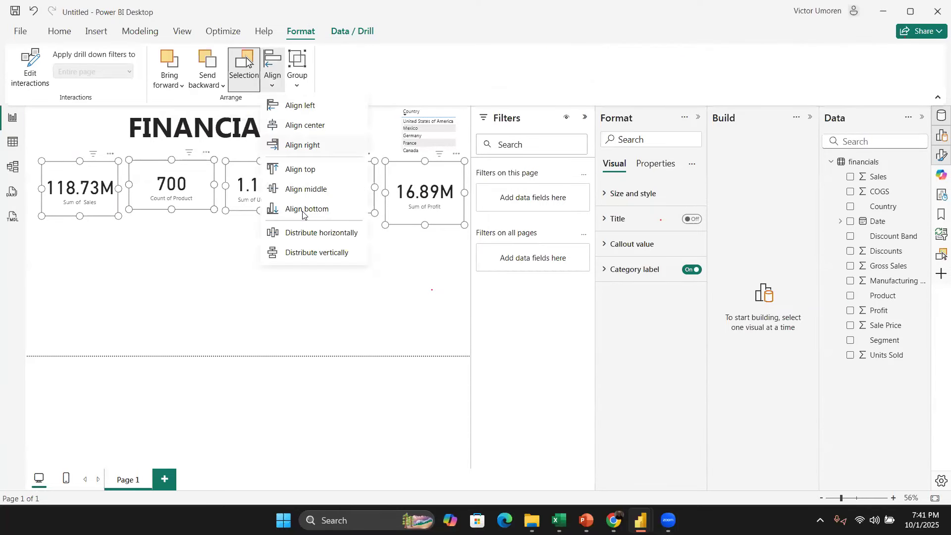
pyautogui.click(318, 252)
pyautogui.click(273, 85)
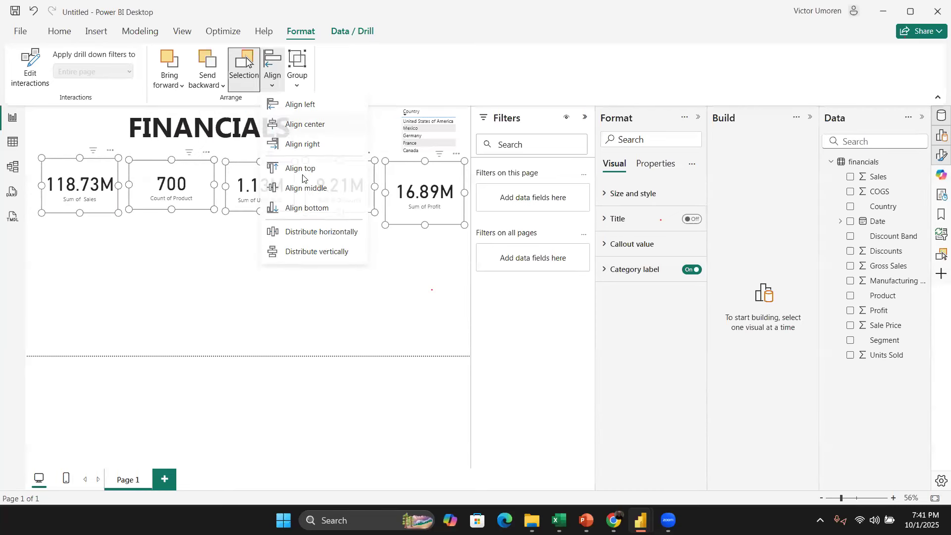
pyautogui.click(304, 189)
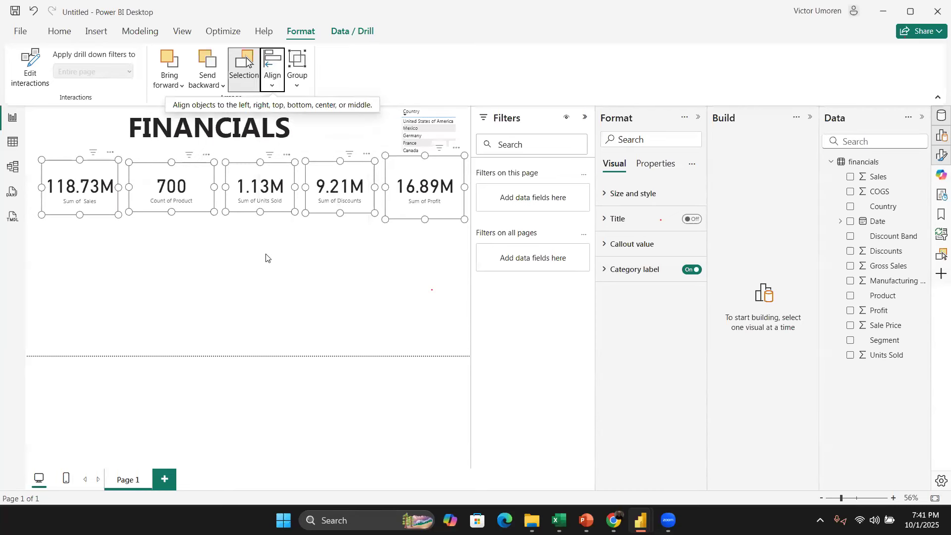
pyautogui.click(162, 214)
pyautogui.click(54, 167)
pyautogui.moveTo(42, 159); pyautogui.dragTo(55, 162)
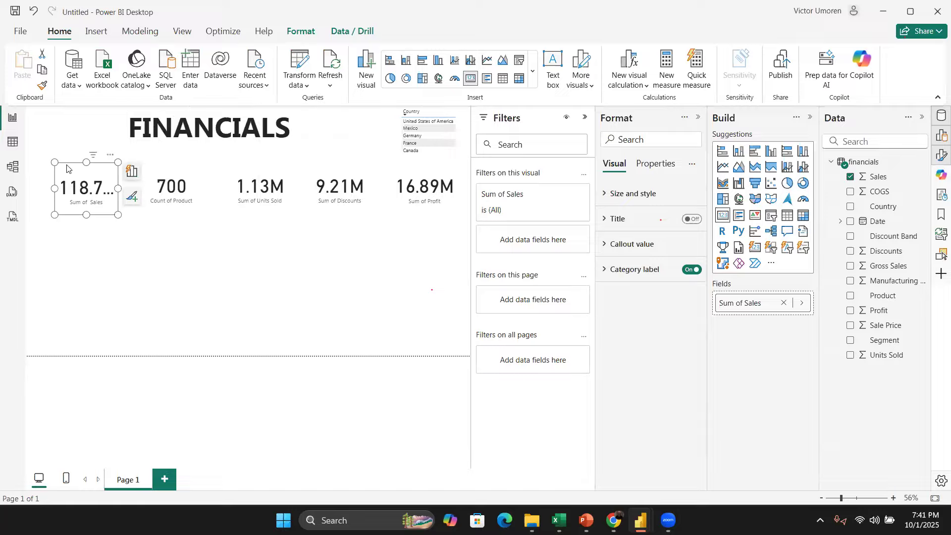
pyautogui.moveTo(55, 160); pyautogui.dragTo(41, 160)
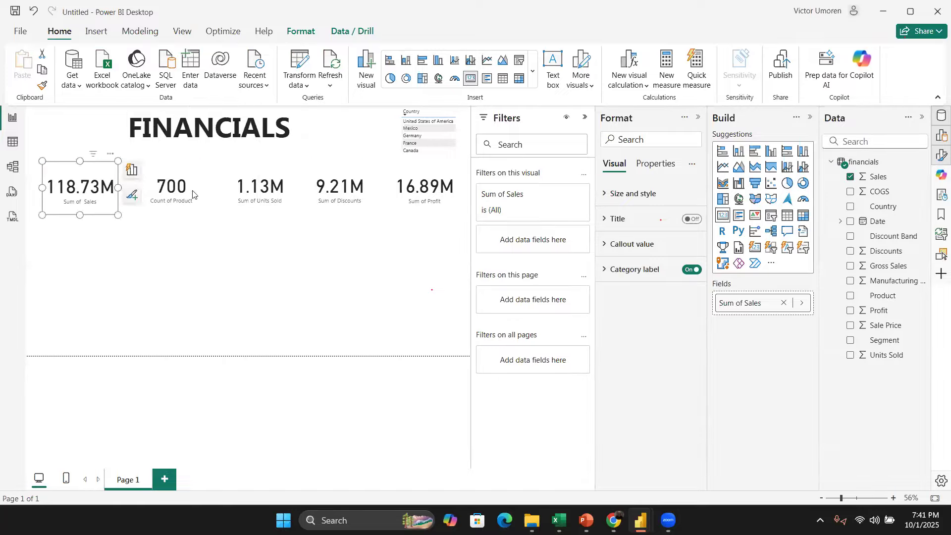
# Step: Turn on the visual border for the Count of Product card
pyautogui.click(203, 180)
pyautogui.moveTo(202, 181); pyautogui.dragTo(192, 184)
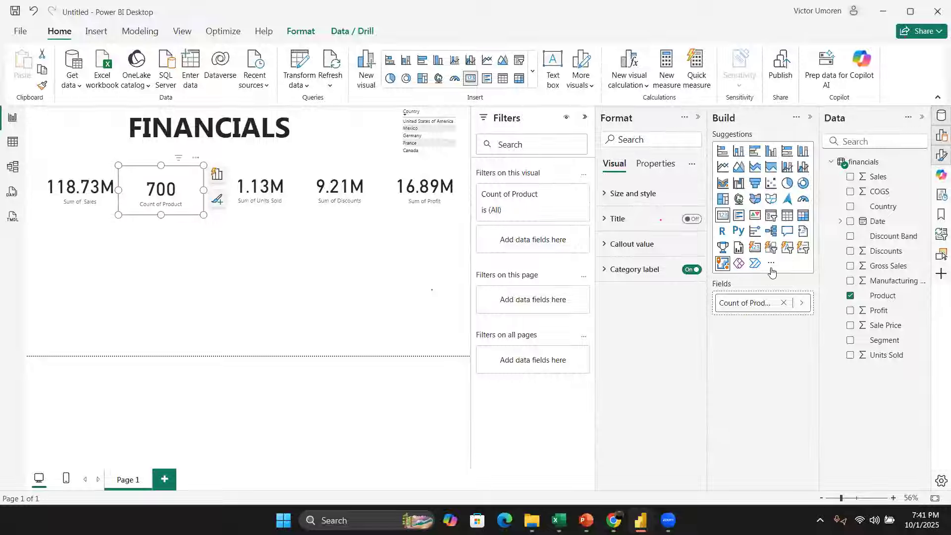
pyautogui.click(609, 196)
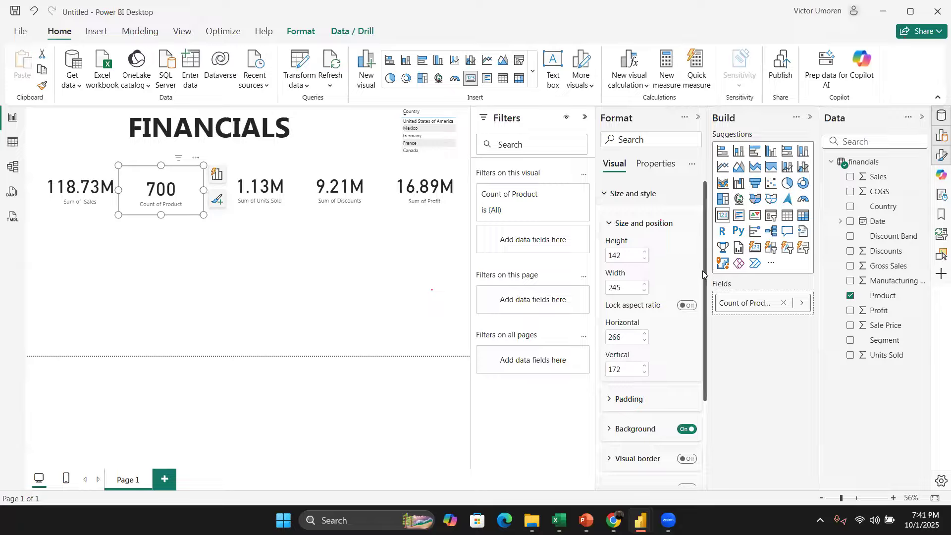
pyautogui.scroll(-4, 703, 270)
pyautogui.click(687, 360)
pyautogui.click(179, 267)
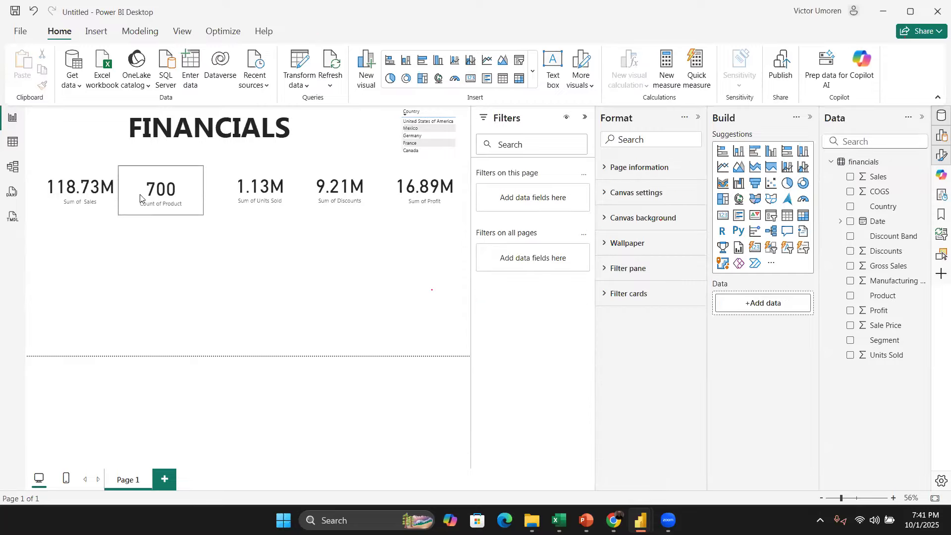
pyautogui.click(190, 189)
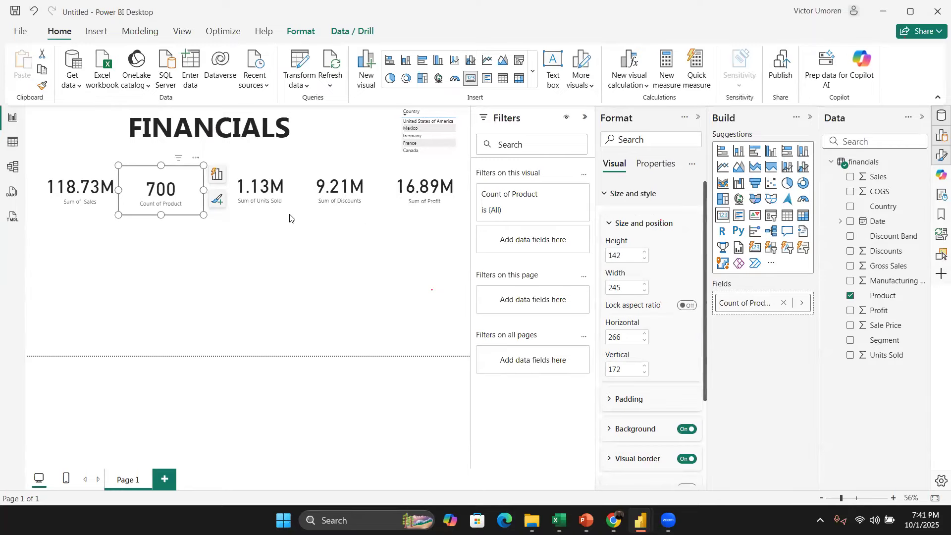
# Step: Move the Sales card to the left edge of the canvas, next to the Product card
pyautogui.moveTo(76, 184); pyautogui.dragTo(150, 184)
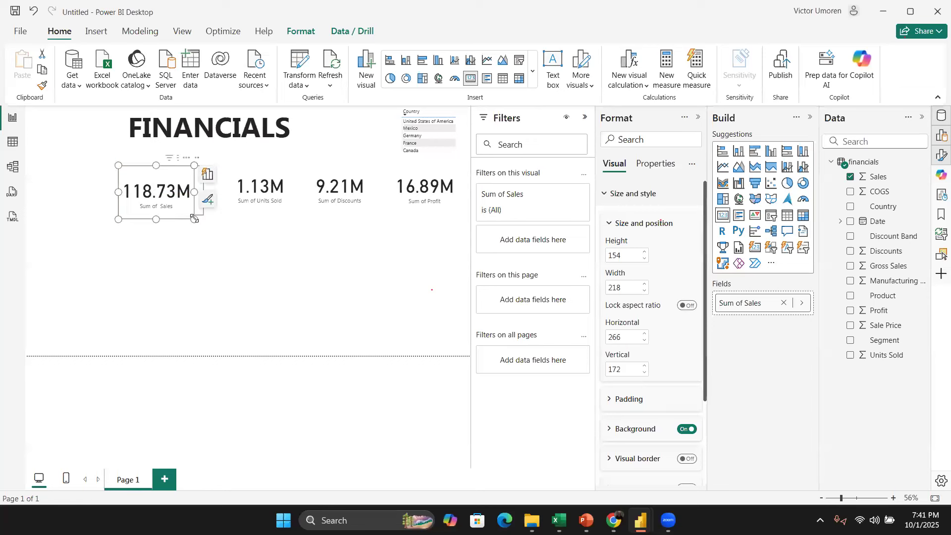
pyautogui.moveTo(201, 218); pyautogui.dragTo(204, 215)
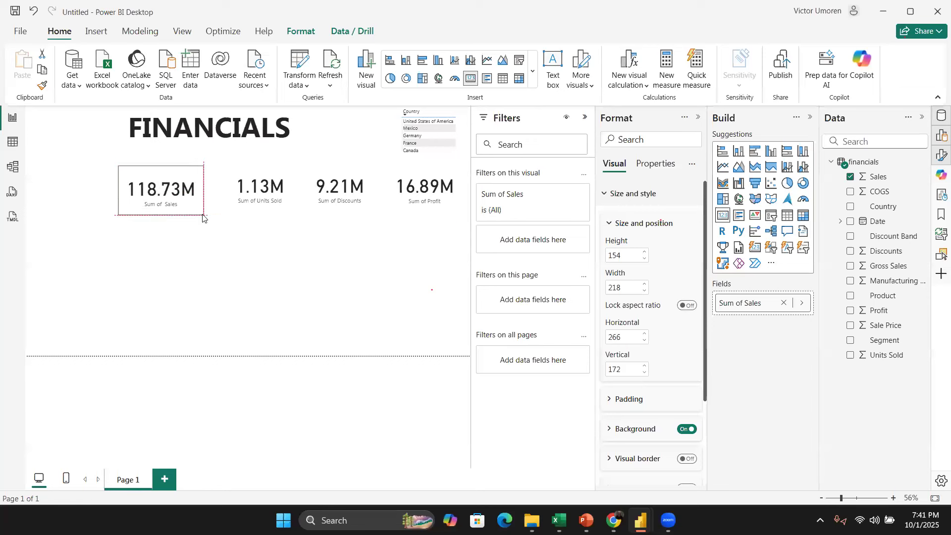
pyautogui.moveTo(122, 202); pyautogui.dragTo(77, 205)
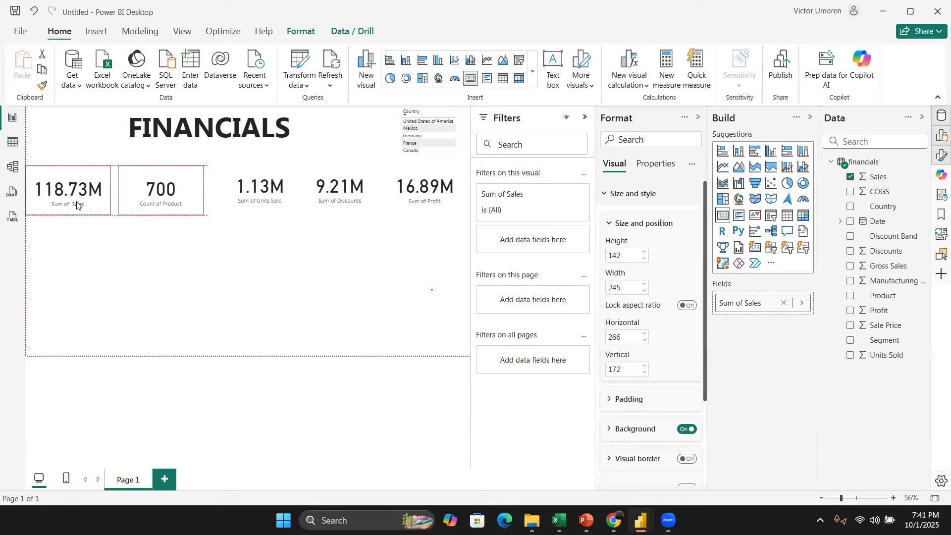
pyautogui.moveTo(134, 225); pyautogui.dragTo(134, 224)
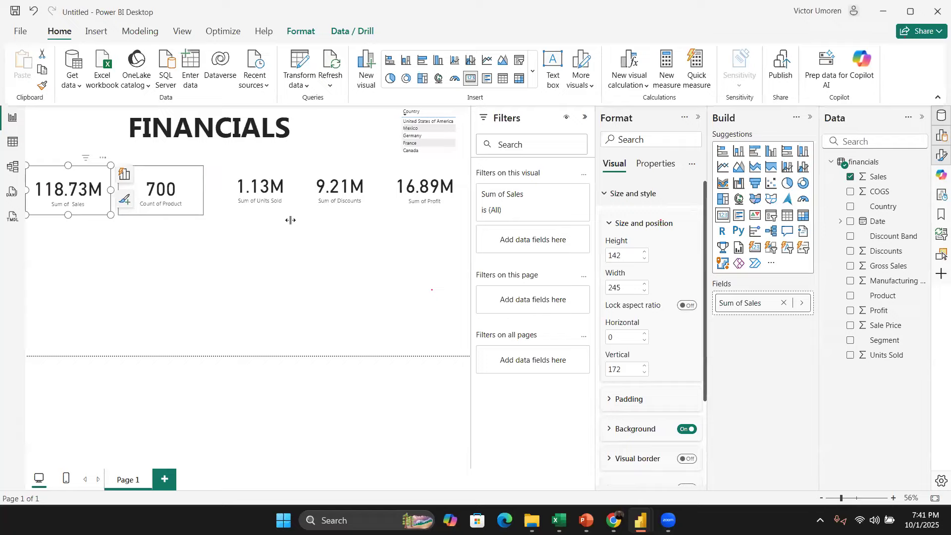
# Step: Copy the Product card's formatting onto the Sales card with the Format Painter
pyautogui.click(195, 178)
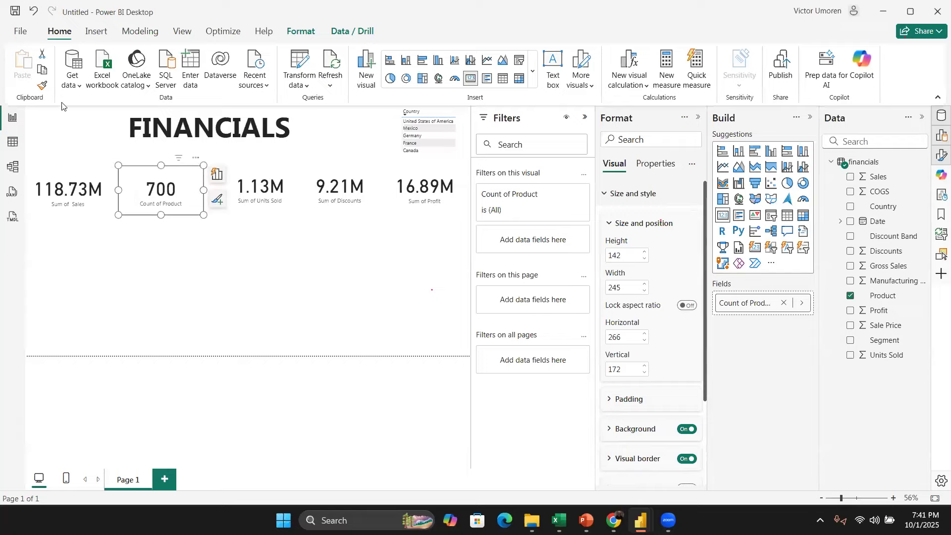
pyautogui.click(42, 86)
pyautogui.click(87, 171)
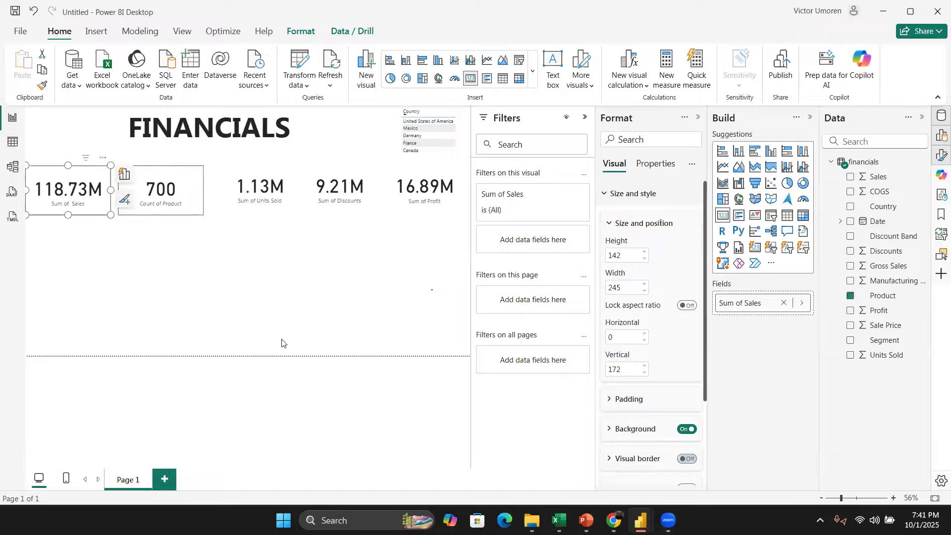
pyautogui.click(186, 254)
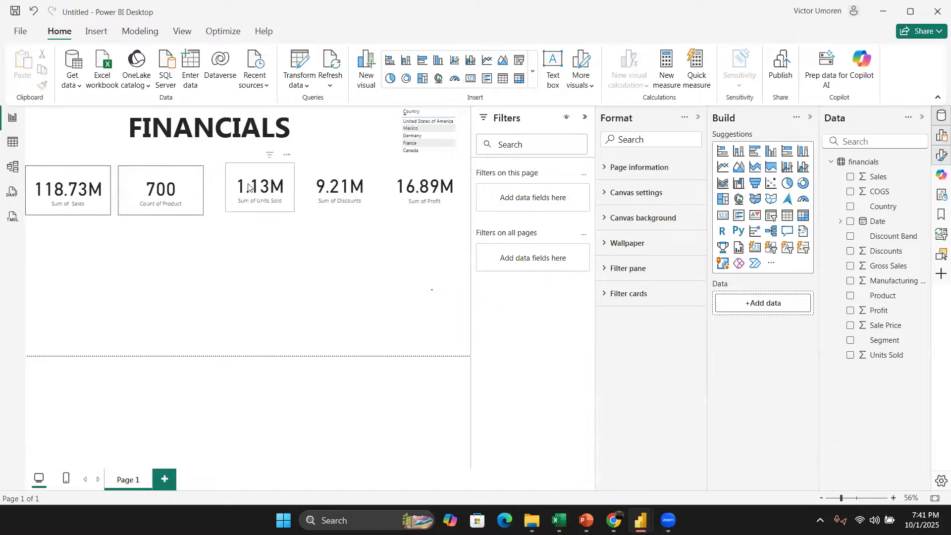
# Step: Copy the Count of Product card's formatting onto the Units Sold card with the Format Painter
pyautogui.moveTo(259, 176); pyautogui.dragTo(283, 195)
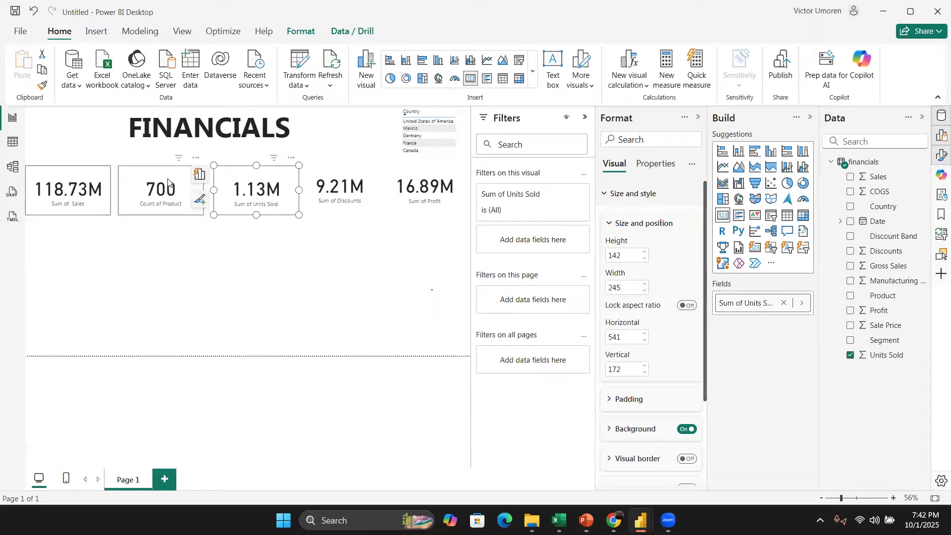
pyautogui.click(169, 183)
pyautogui.click(42, 85)
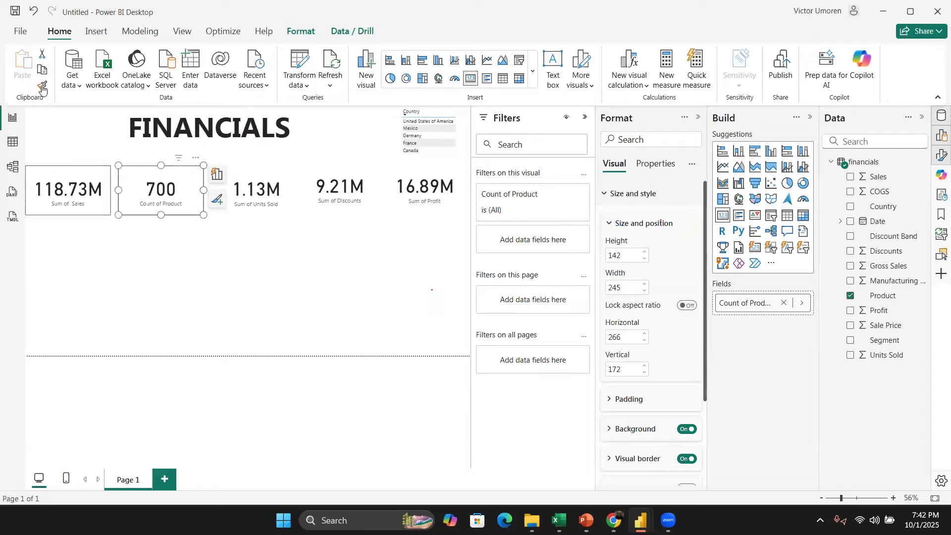
pyautogui.click(257, 178)
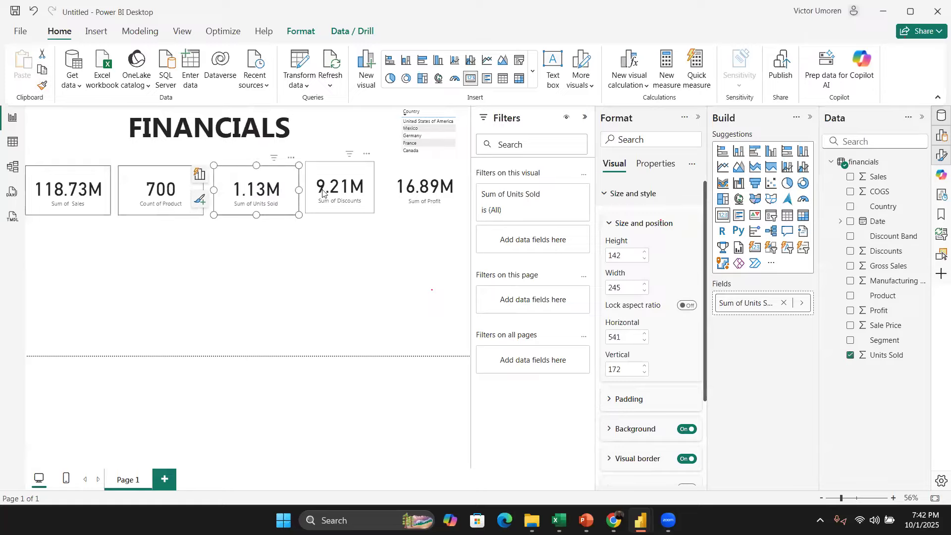
# Step: Move the Discounts card next to the Units Sold card and collapse the Filters and Format panes
pyautogui.click(360, 173)
pyautogui.moveTo(347, 174); pyautogui.dragTo(381, 190)
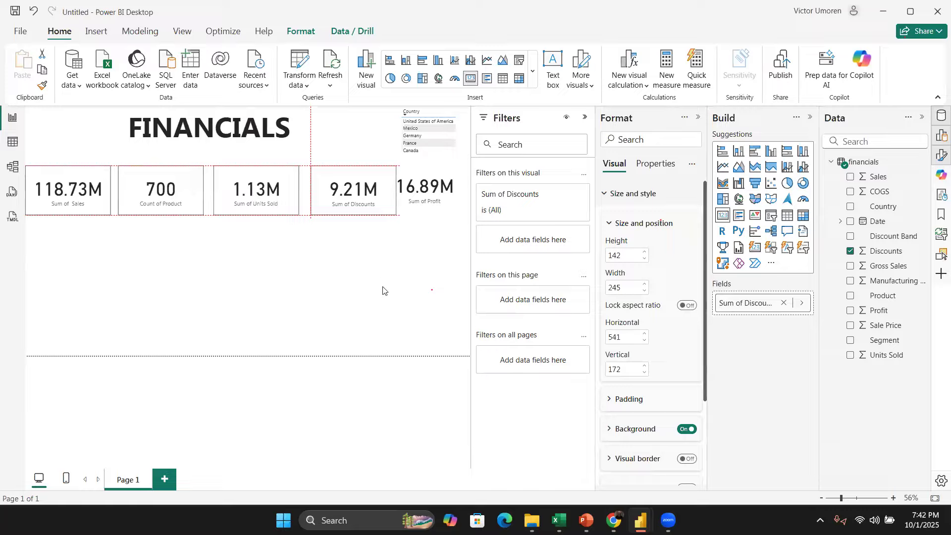
pyautogui.click(583, 118)
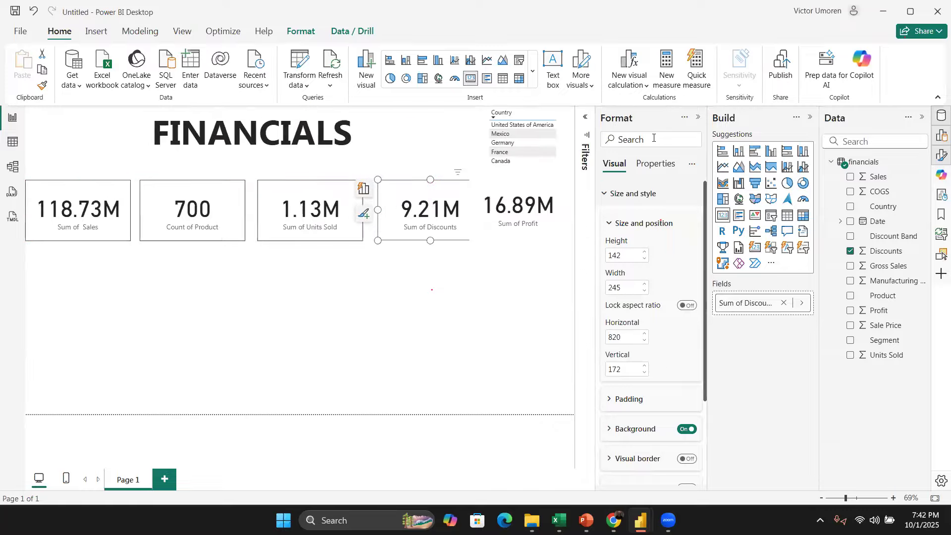
pyautogui.click(699, 118)
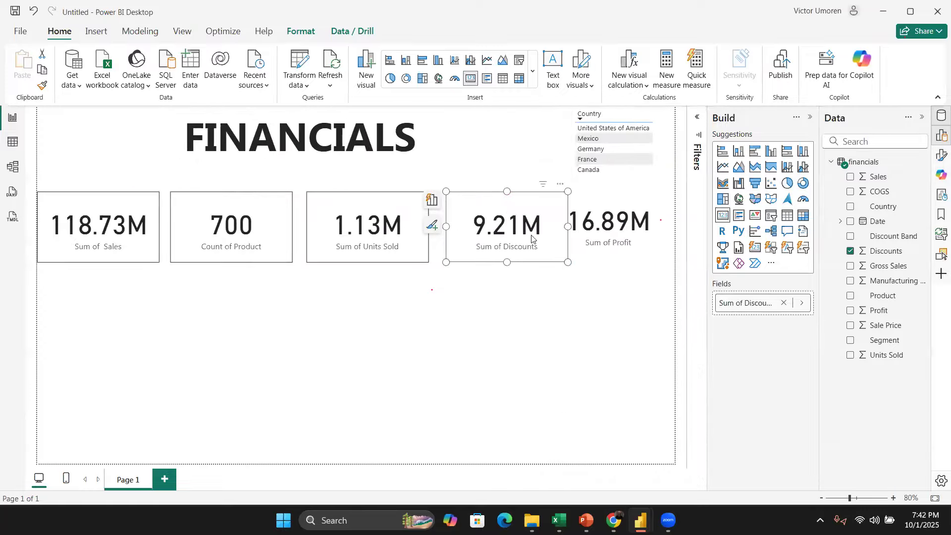
pyautogui.moveTo(549, 209); pyautogui.dragTo(541, 211)
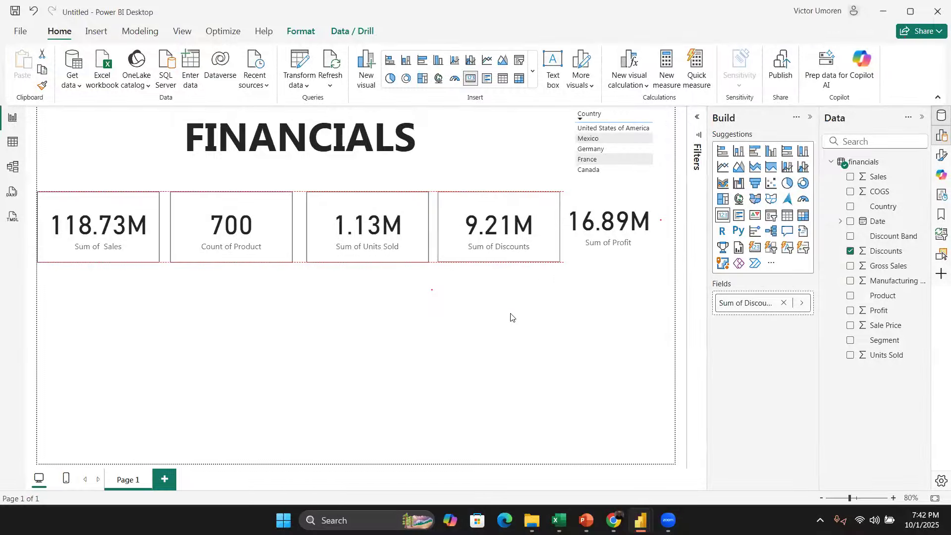
# Step: Paint the Units Sold card's formatting onto the Discounts card
pyautogui.click(391, 218)
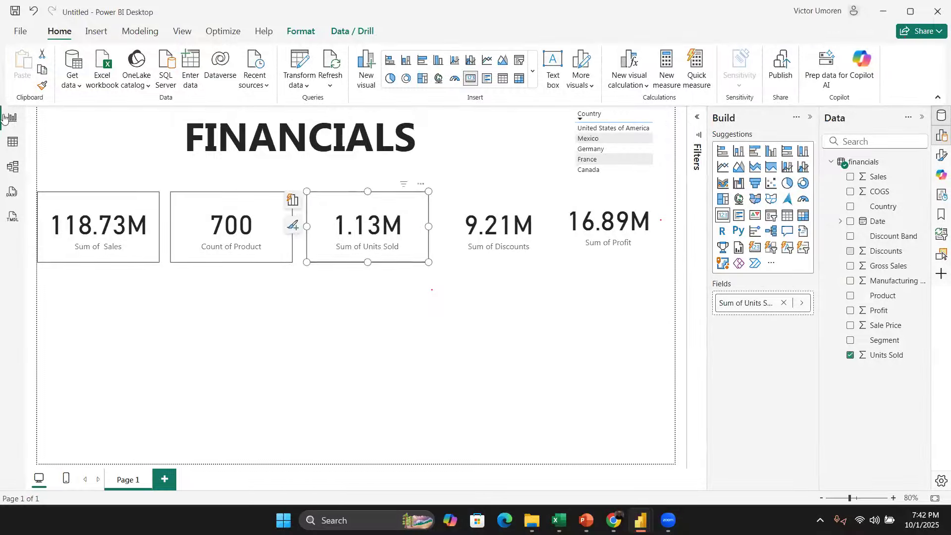
pyautogui.click(540, 202)
# Step: Move the Profit card into the row beside Units Sold and shorten its height to match the other cards
pyautogui.click(629, 207)
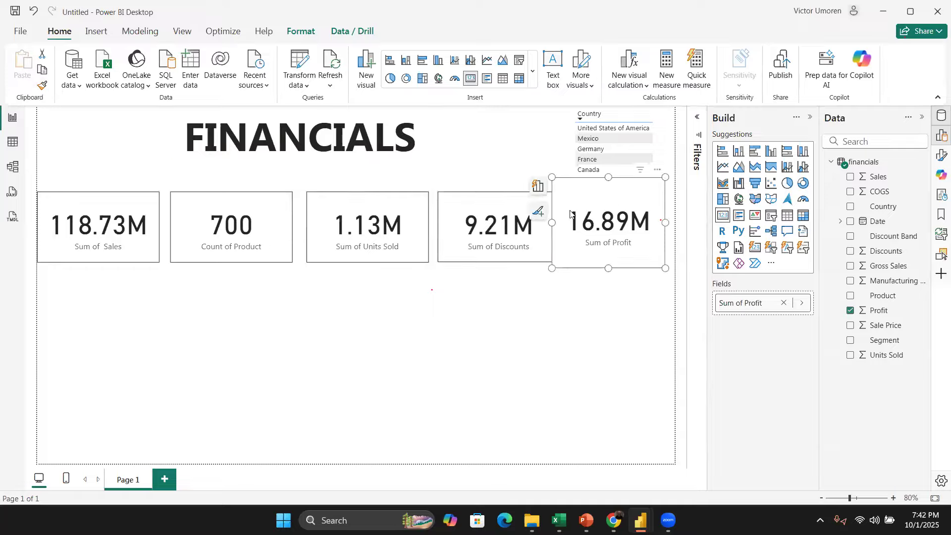
pyautogui.moveTo(633, 199); pyautogui.dragTo(559, 235)
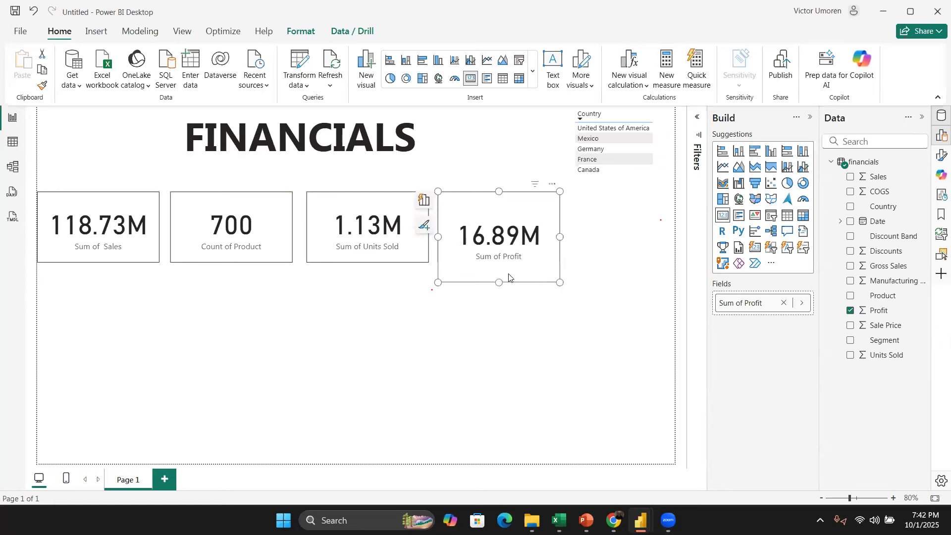
pyautogui.moveTo(500, 281); pyautogui.dragTo(500, 263)
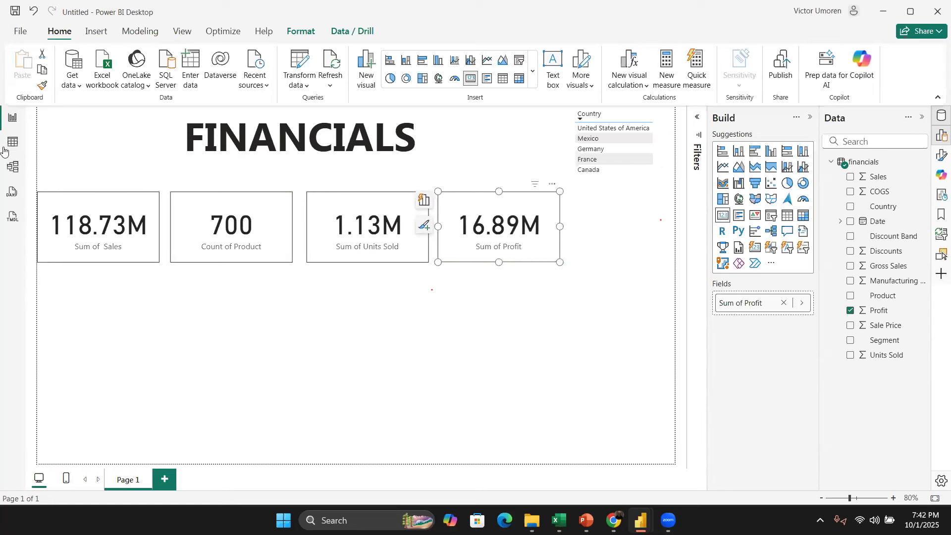
# Step: Copy the Units Sold card's formatting onto the Profit card with the Format Painter
pyautogui.click(411, 248)
pyautogui.click(42, 86)
pyautogui.click(507, 201)
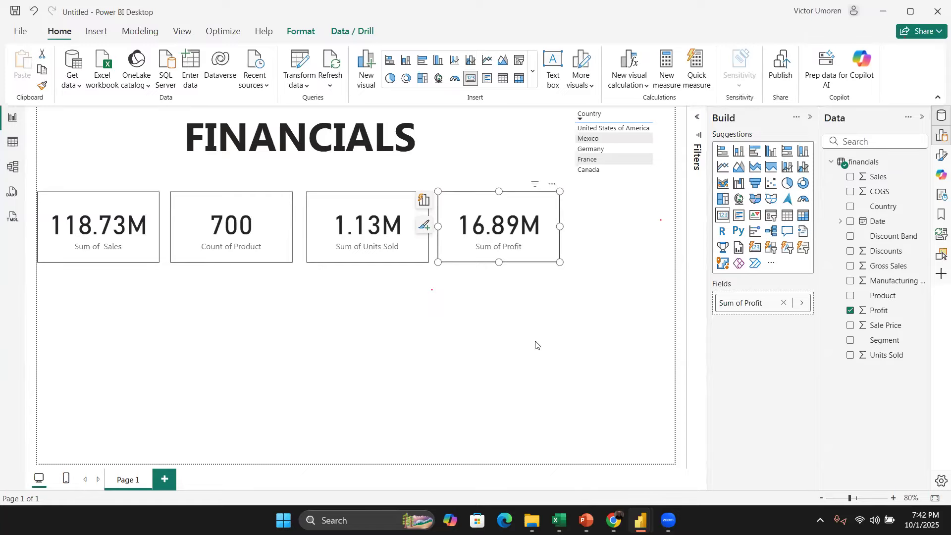
# Step: Select all the cards, apply and undo Align center, then apply Align middle
pyautogui.moveTo(632, 301); pyautogui.dragTo(22, 180)
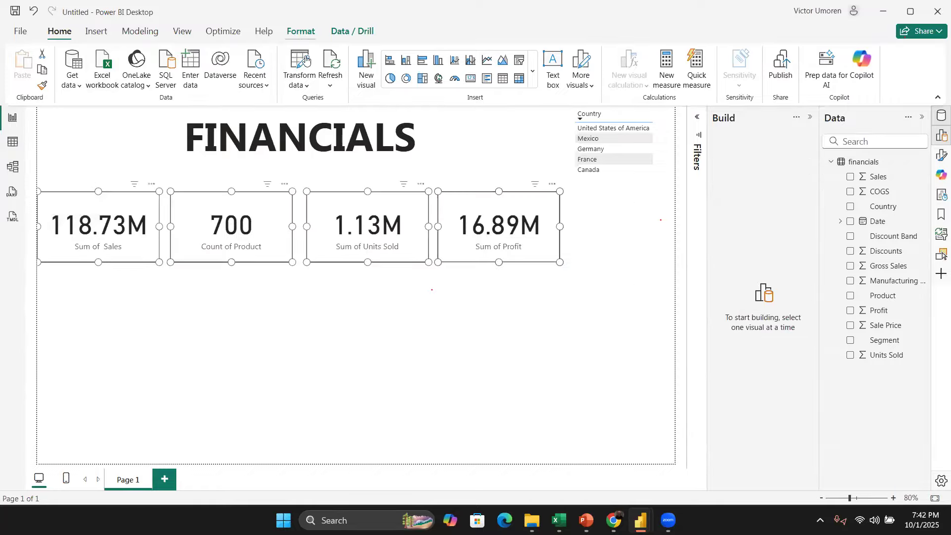
pyautogui.click(301, 31)
pyautogui.click(275, 87)
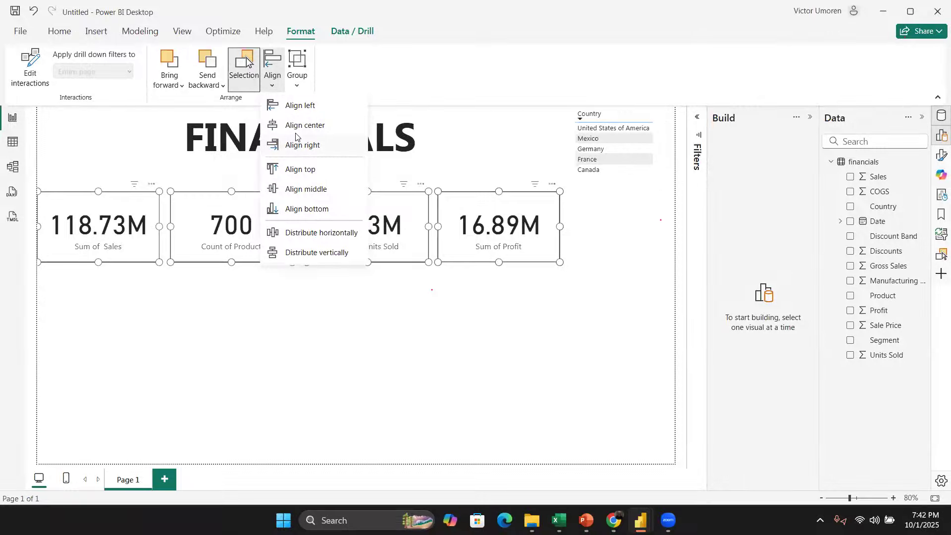
pyautogui.click(311, 128)
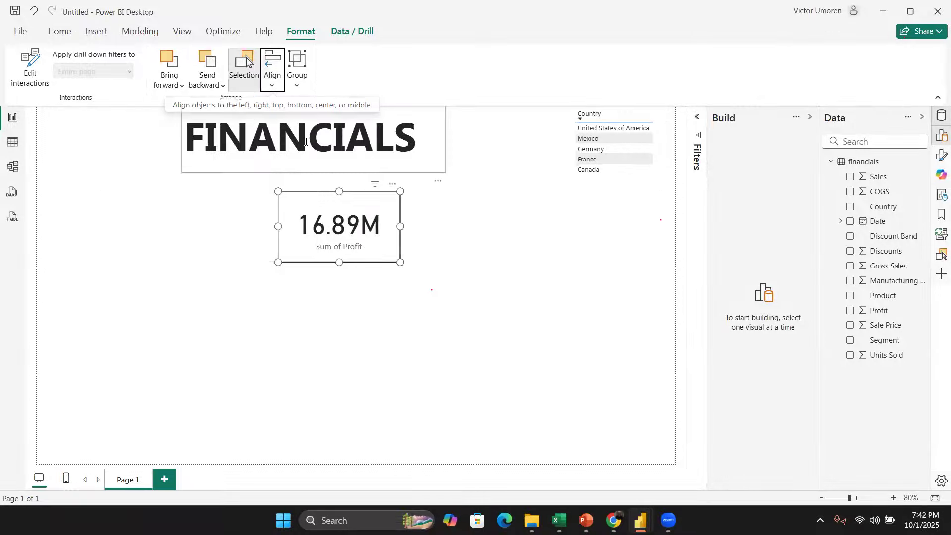
pyautogui.hotkey('ctrl', 'z')
pyautogui.click(273, 75)
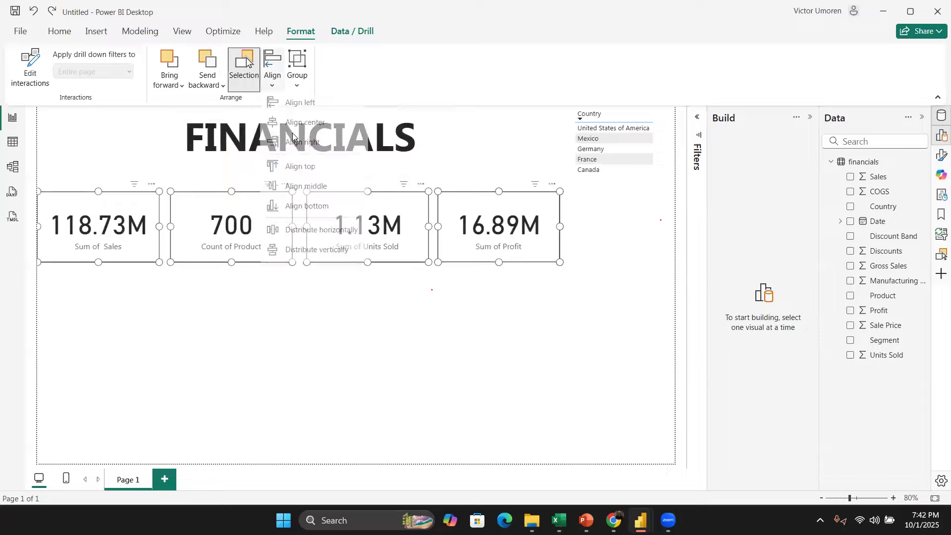
pyautogui.click(306, 189)
# Step: Try Distribute horizontally and Distribute vertically on the cards, then undo both
pyautogui.click(272, 74)
pyautogui.click(317, 233)
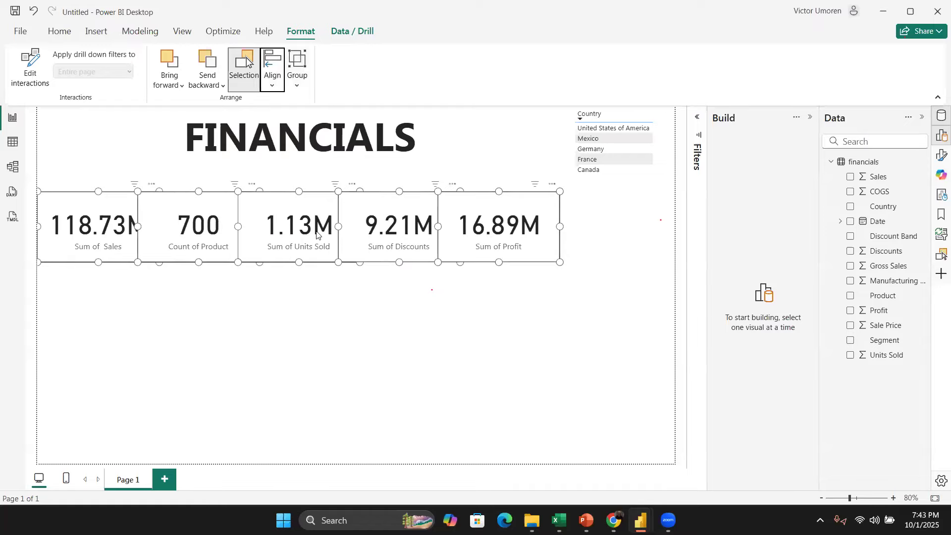
pyautogui.click(273, 74)
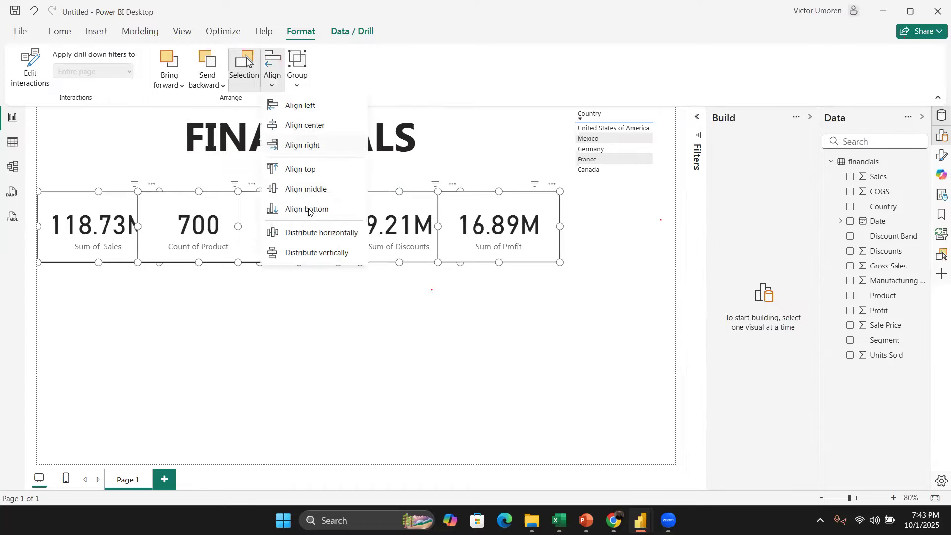
pyautogui.click(320, 253)
pyautogui.hotkey('ctrl', 'z')
pyautogui.hotkey('ctrl', 'z')
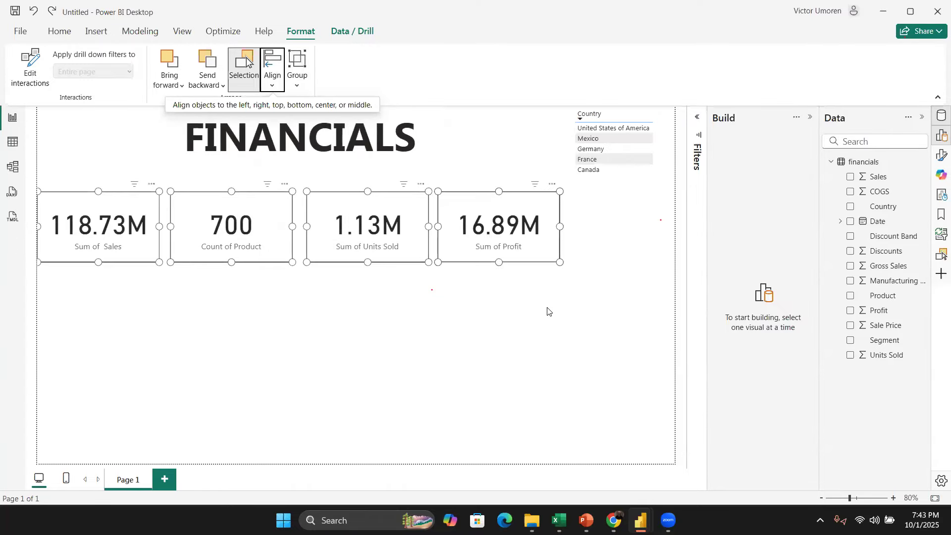
# Step: Insert the Power BI logo image from the ACU Project Data folder into the report's top-left corner
pyautogui.click(573, 301)
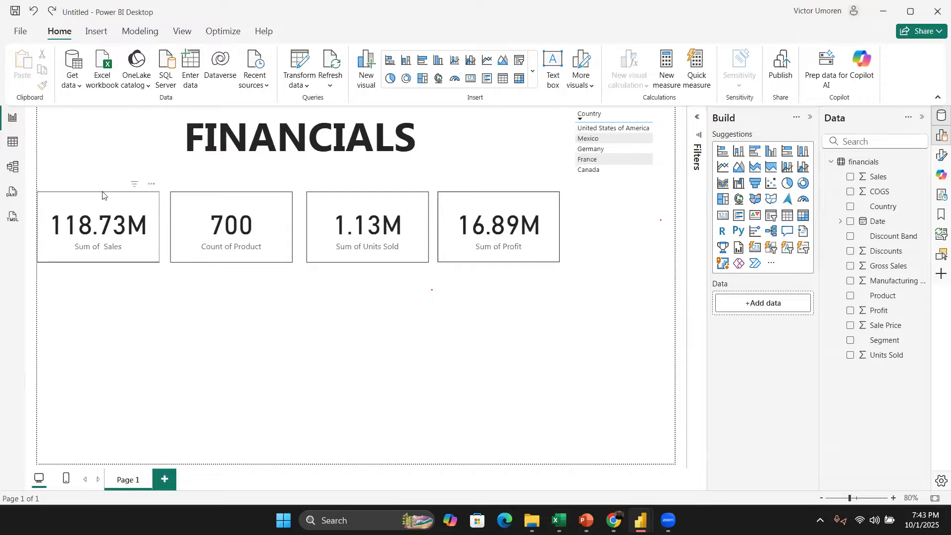
pyautogui.click(96, 31)
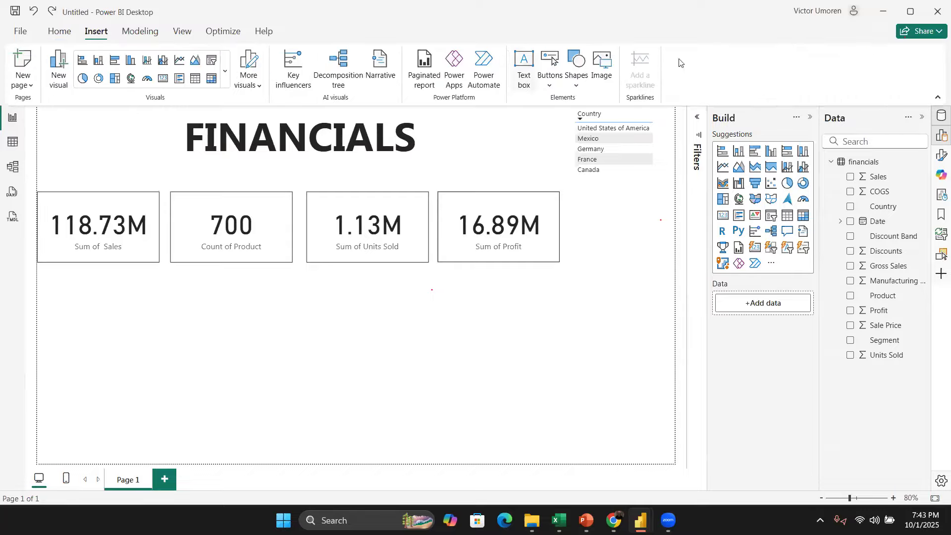
pyautogui.click(607, 64)
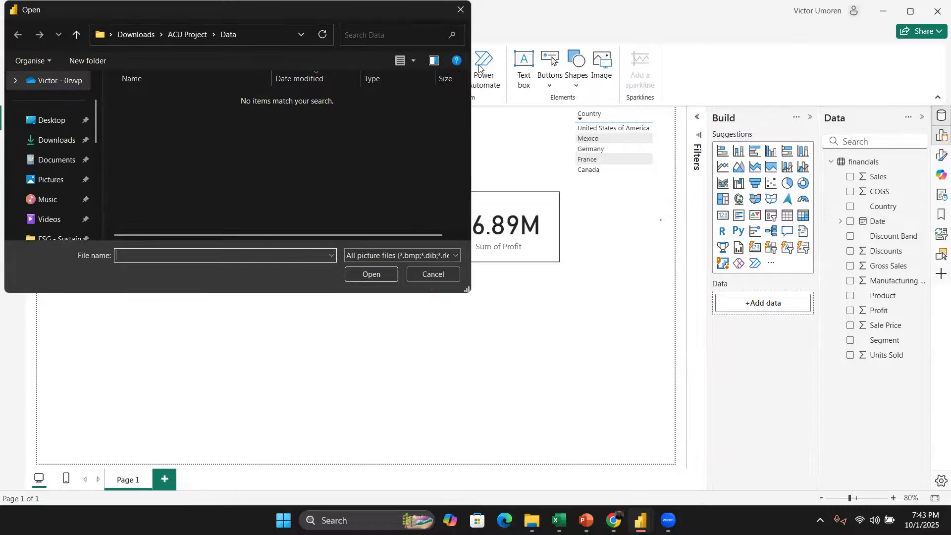
pyautogui.click(185, 33)
pyautogui.doubleClick(186, 115)
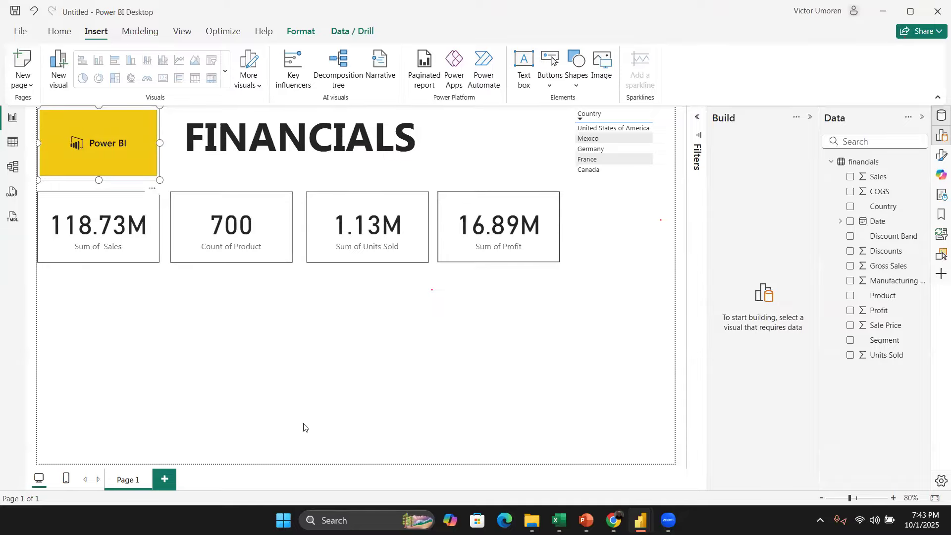
pyautogui.click(237, 339)
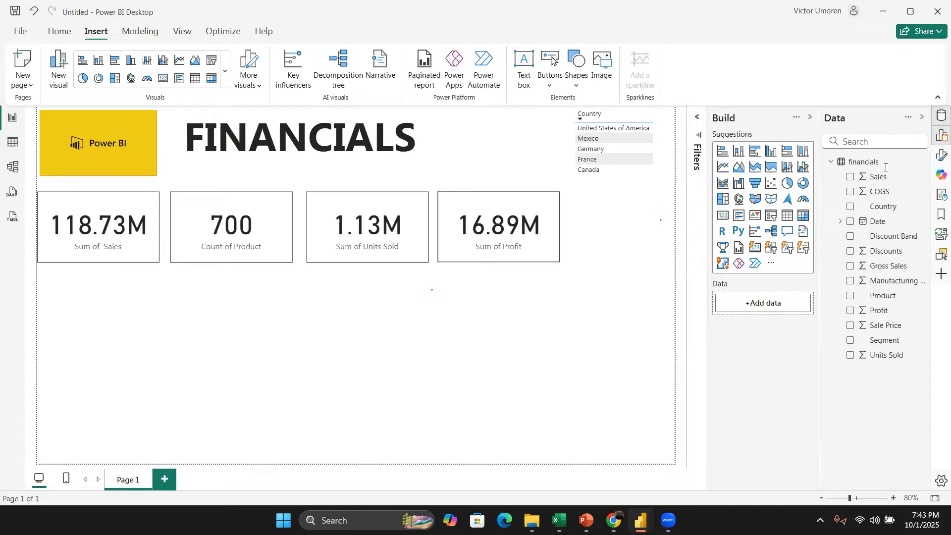
# Step: Add a clustered column chart showing Sum of Profit by Product
pyautogui.moveTo(872, 315); pyautogui.dragTo(238, 403)
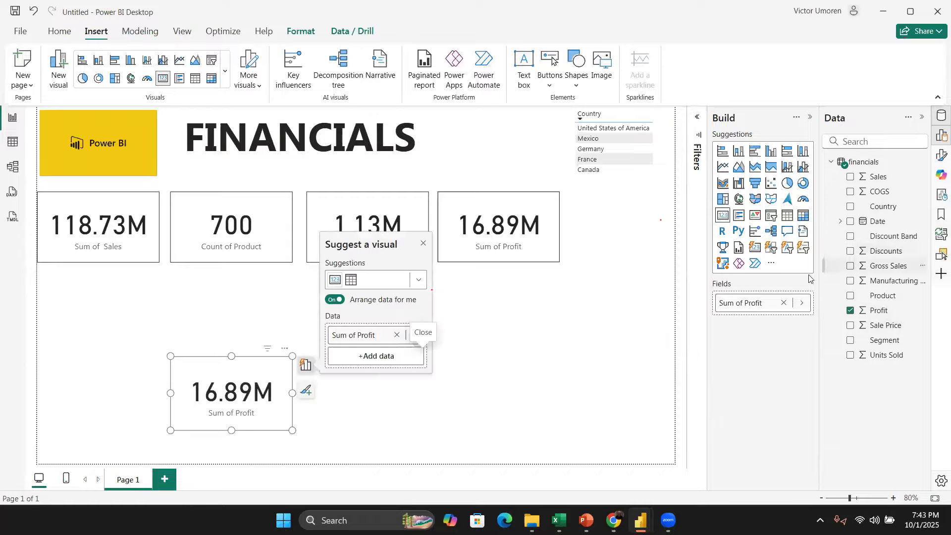
pyautogui.click(737, 152)
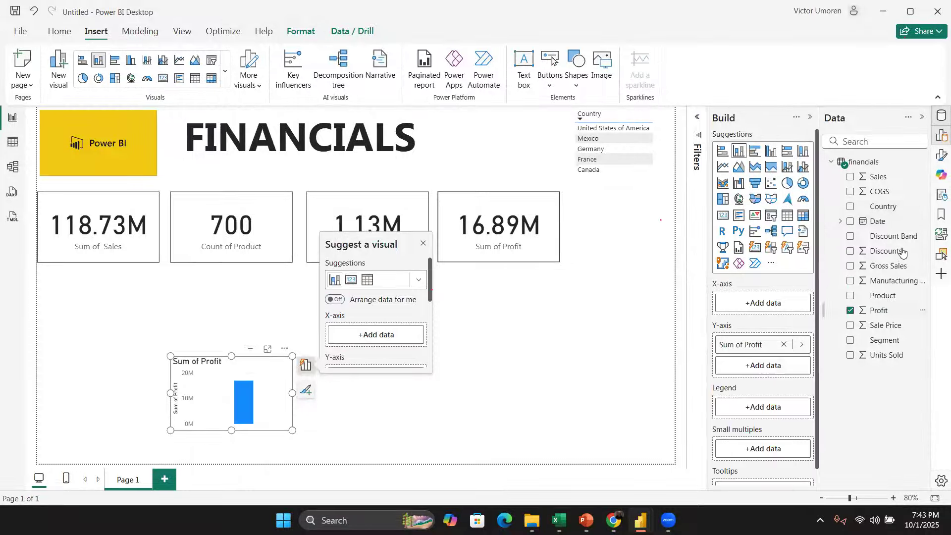
pyautogui.click(850, 296)
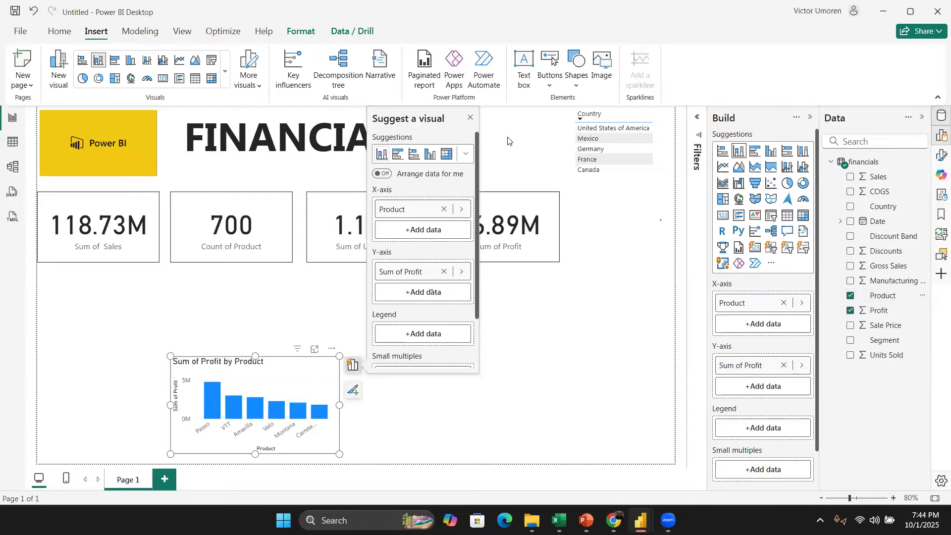
pyautogui.click(471, 119)
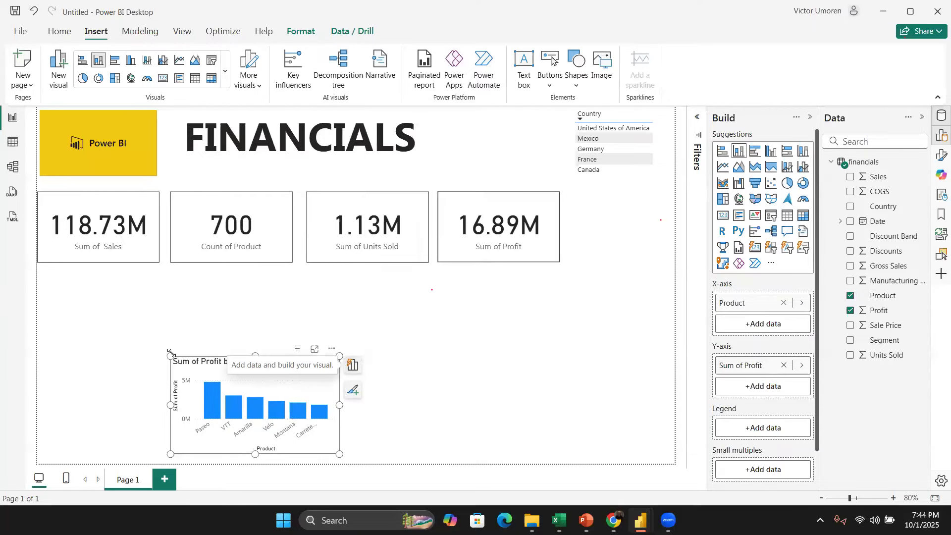
# Step: Resize the Profit by Product chart and move it to the lower-left area below the cards
pyautogui.moveTo(171, 357); pyautogui.dragTo(128, 330)
pyautogui.moveTo(231, 322); pyautogui.dragTo(149, 314)
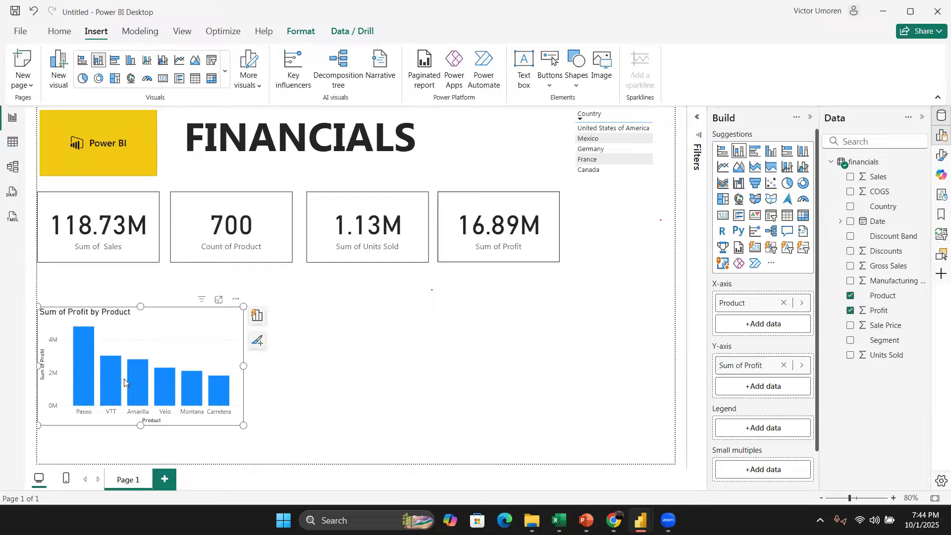
pyautogui.moveTo(142, 397)
pyautogui.click(396, 308)
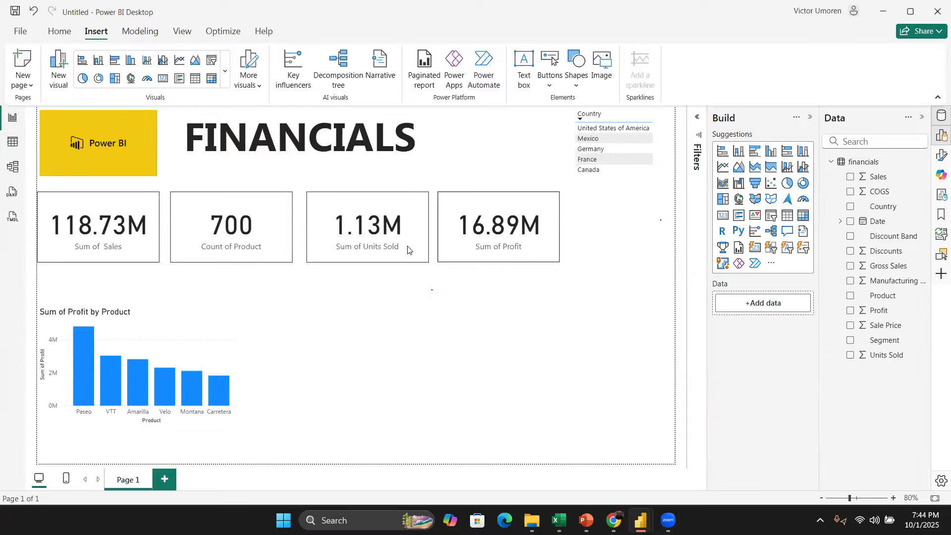
# Step: Move the Profit card to the right edge of the canvas and adjust its size
pyautogui.click(482, 209)
pyautogui.moveTo(482, 209); pyautogui.dragTo(598, 234)
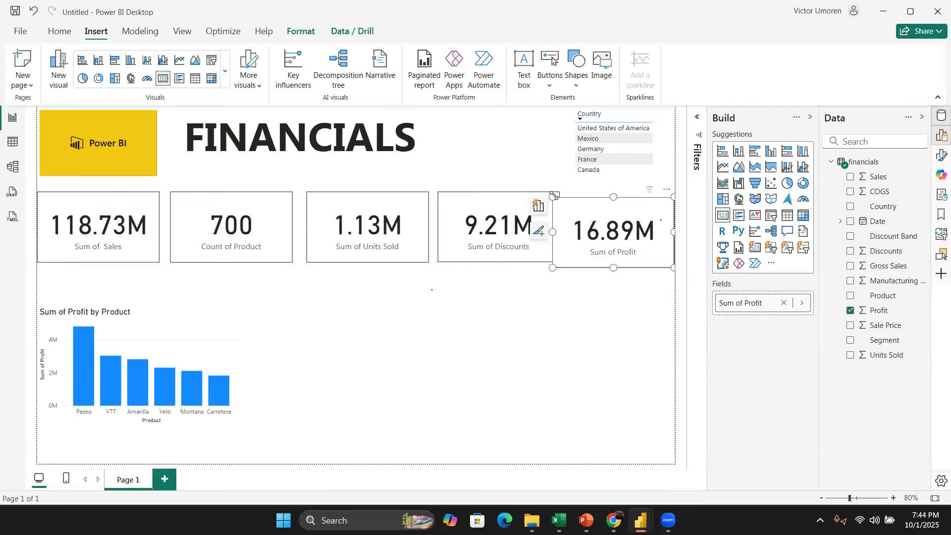
pyautogui.moveTo(553, 196); pyautogui.dragTo(573, 203)
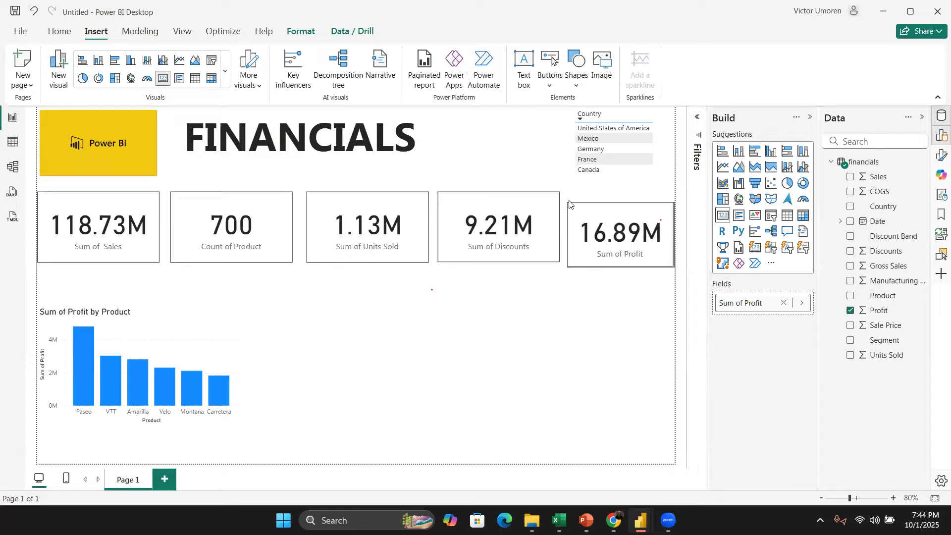
# Step: Reposition the Discounts and Units Sold cards in the middle-right part of the canvas
pyautogui.click(500, 193)
pyautogui.moveTo(499, 195); pyautogui.dragTo(613, 213)
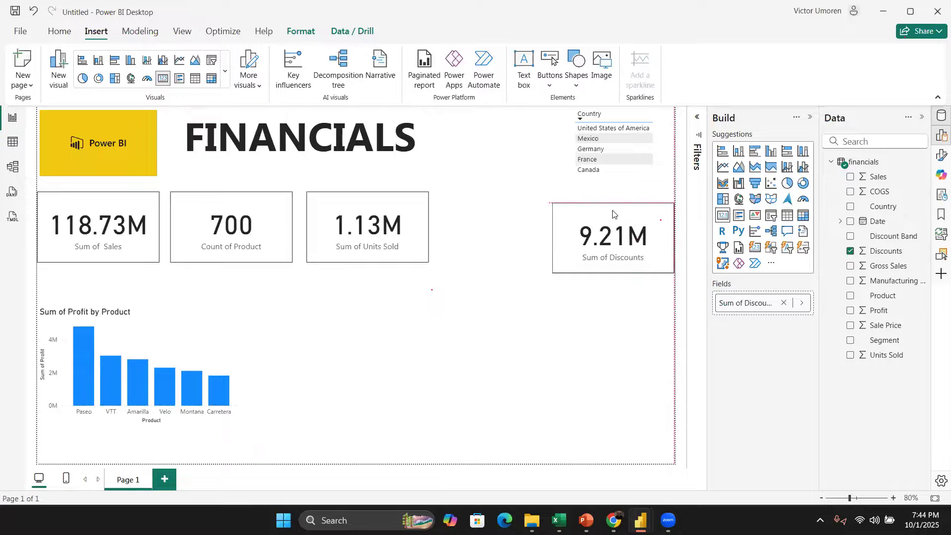
pyautogui.moveTo(552, 201); pyautogui.dragTo(475, 303)
pyautogui.moveTo(399, 212); pyautogui.dragTo(515, 298)
pyautogui.moveTo(429, 274); pyautogui.dragTo(467, 215)
pyautogui.click(467, 288)
# Step: Rearrange the five KPI cards into a single row below the title
pyautogui.moveTo(232, 207); pyautogui.dragTo(481, 217)
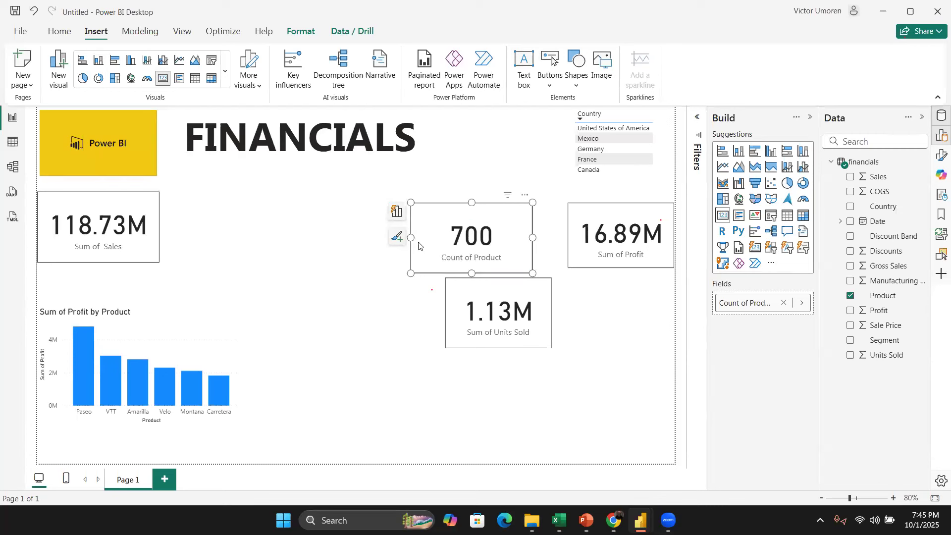
pyautogui.moveTo(416, 241); pyautogui.dragTo(285, 248)
pyautogui.moveTo(120, 204); pyautogui.dragTo(66, 220)
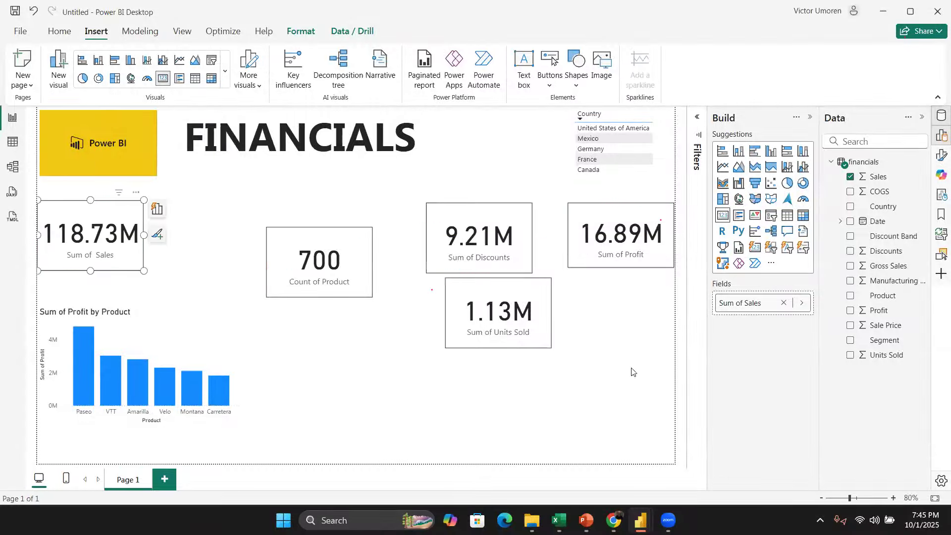
pyautogui.moveTo(312, 235); pyautogui.dragTo(213, 210)
pyautogui.moveTo(441, 210); pyautogui.dragTo(317, 211)
pyautogui.moveTo(482, 286); pyautogui.dragTo(469, 209)
pyautogui.moveTo(577, 212); pyautogui.dragTo(555, 217)
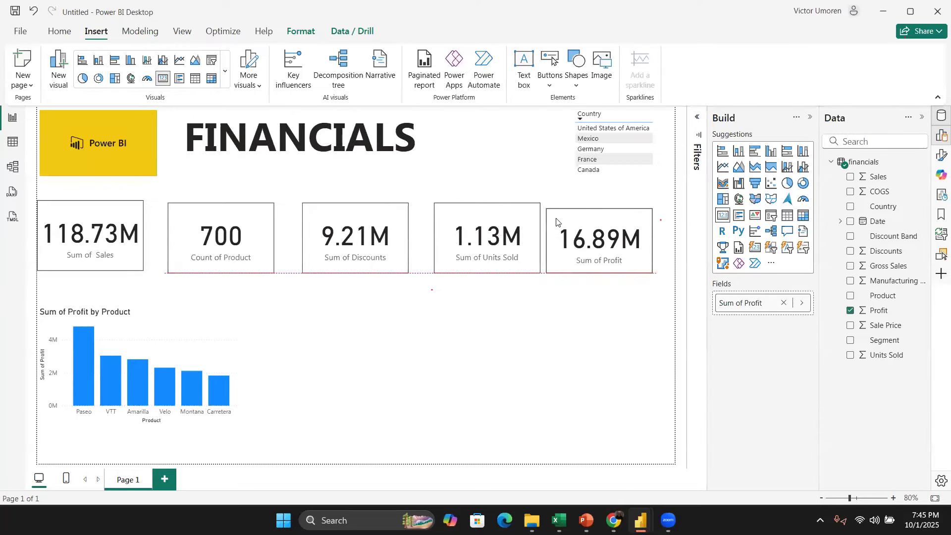
# Step: Select all five cards and distribute them horizontally
pyautogui.moveTo(667, 296); pyautogui.dragTo(16, 189)
pyautogui.moveTo(155, 59); pyautogui.dragTo(163, 39)
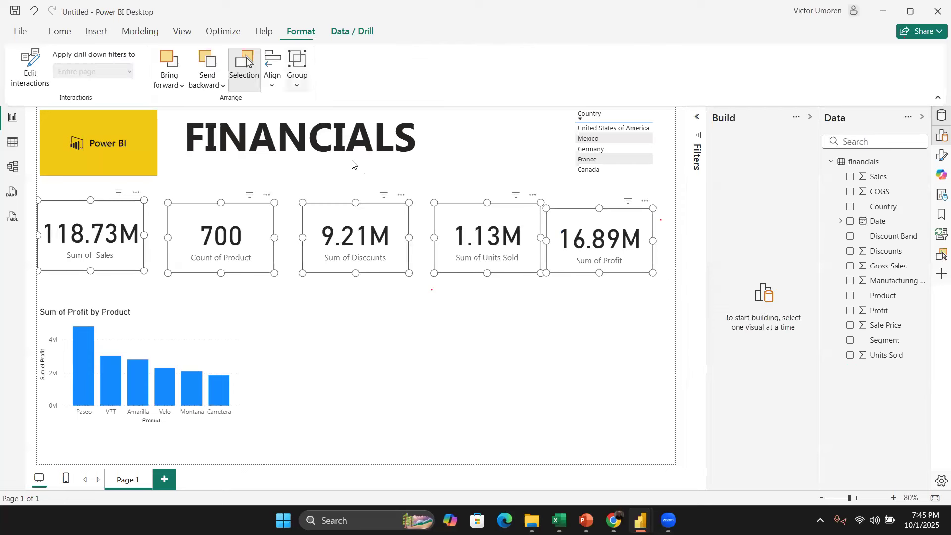
pyautogui.click(272, 81)
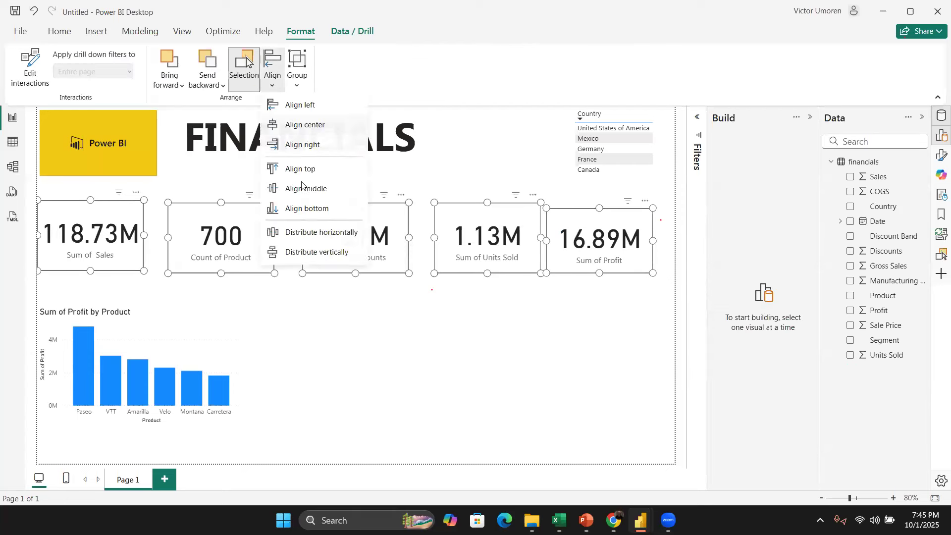
pyautogui.click(328, 232)
# Step: Distribute the cards vertically, align them by their middles and nudge them right
pyautogui.click(271, 81)
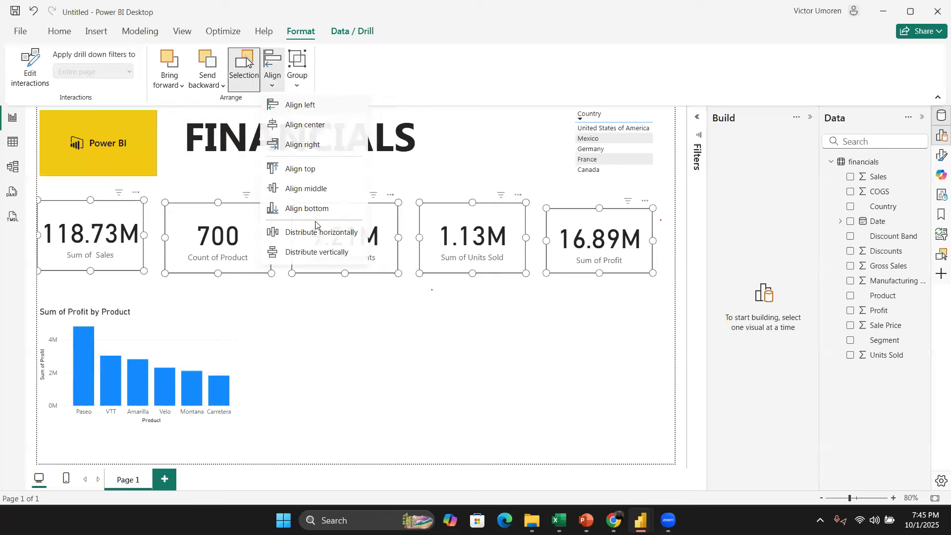
pyautogui.click(317, 251)
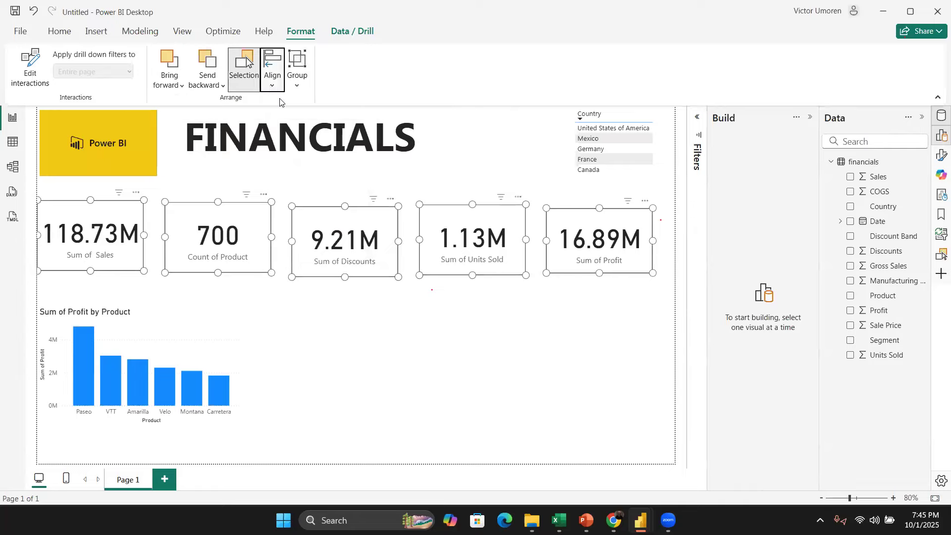
pyautogui.click(274, 85)
pyautogui.click(304, 196)
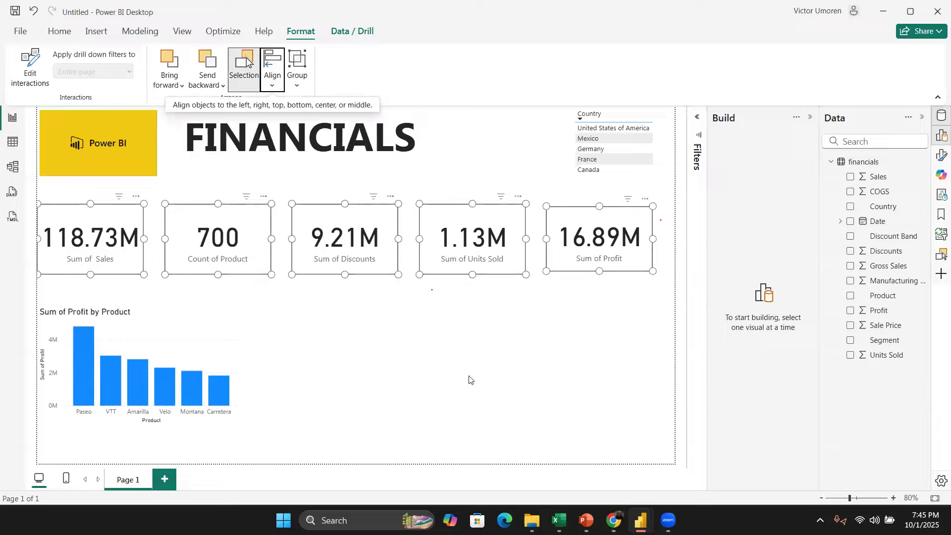
pyautogui.press('Right')
pyautogui.press('Right')
pyautogui.press('Right')
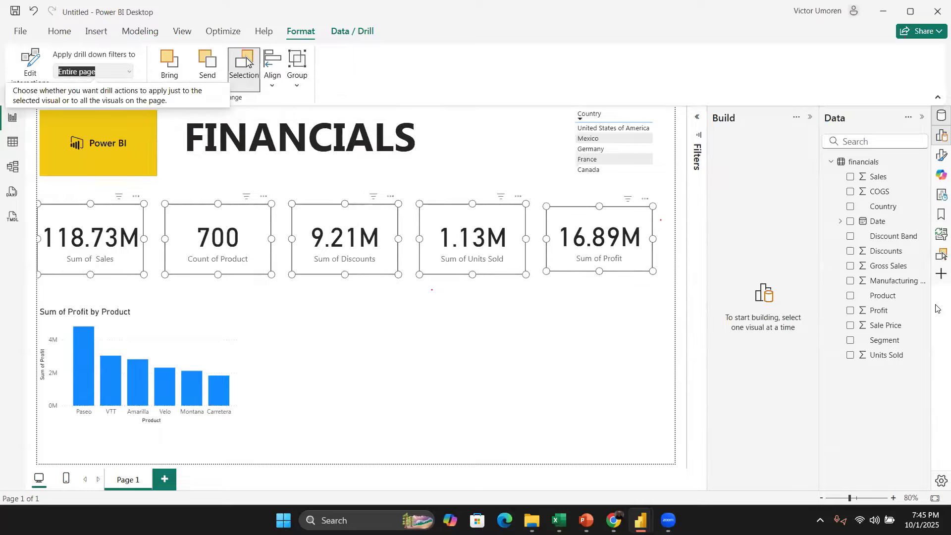
pyautogui.click(428, 306)
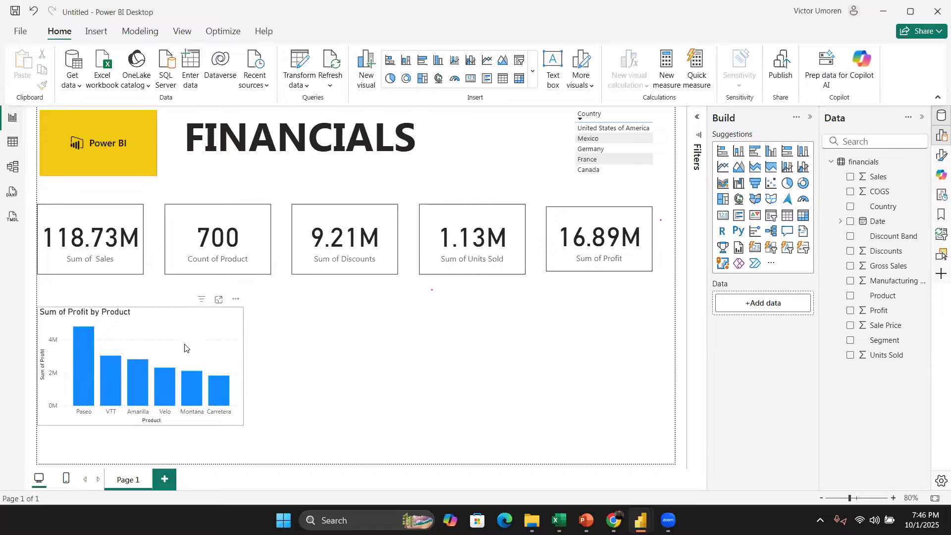
# Step: Test the Country slicer by selecting and clearing United States
pyautogui.click(613, 132)
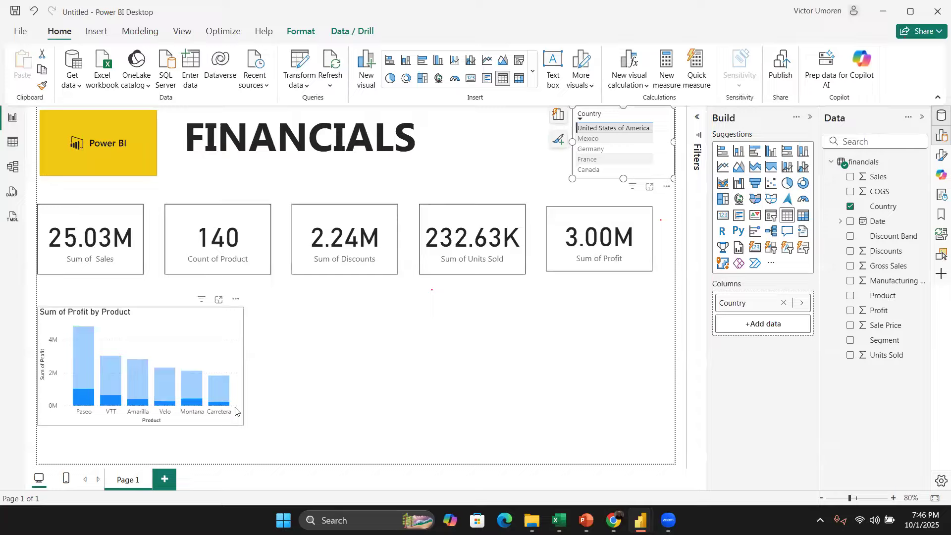
pyautogui.click(600, 128)
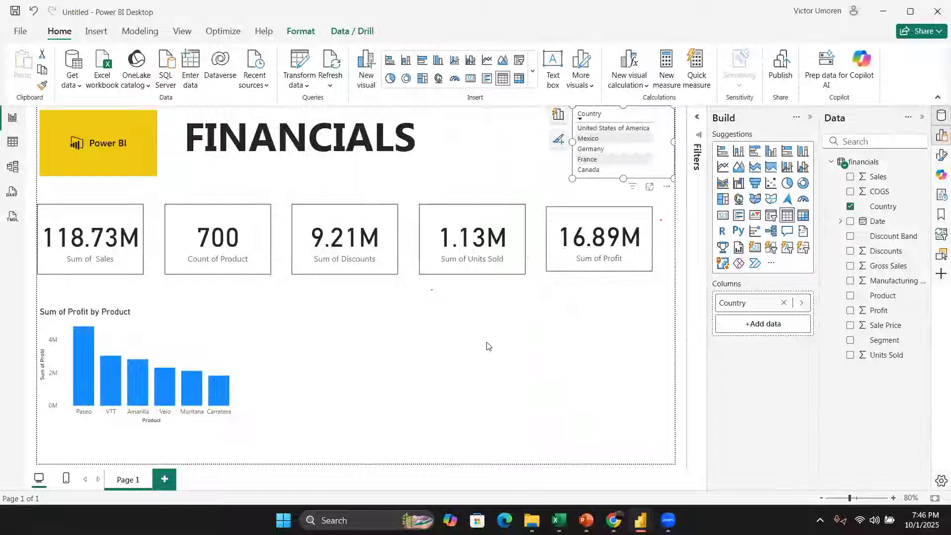
pyautogui.click(152, 323)
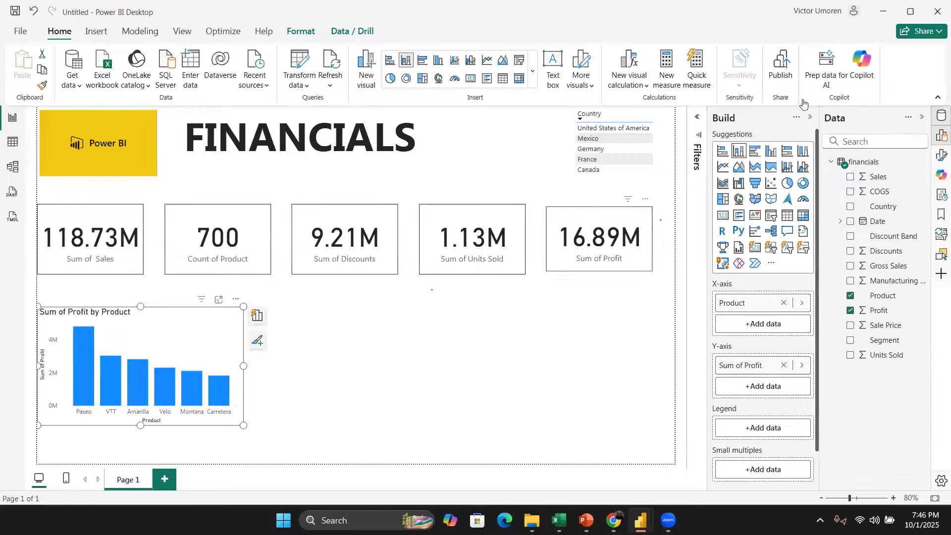
# Step: Expand the Filters pane and collapse the Build pane
pyautogui.click(698, 118)
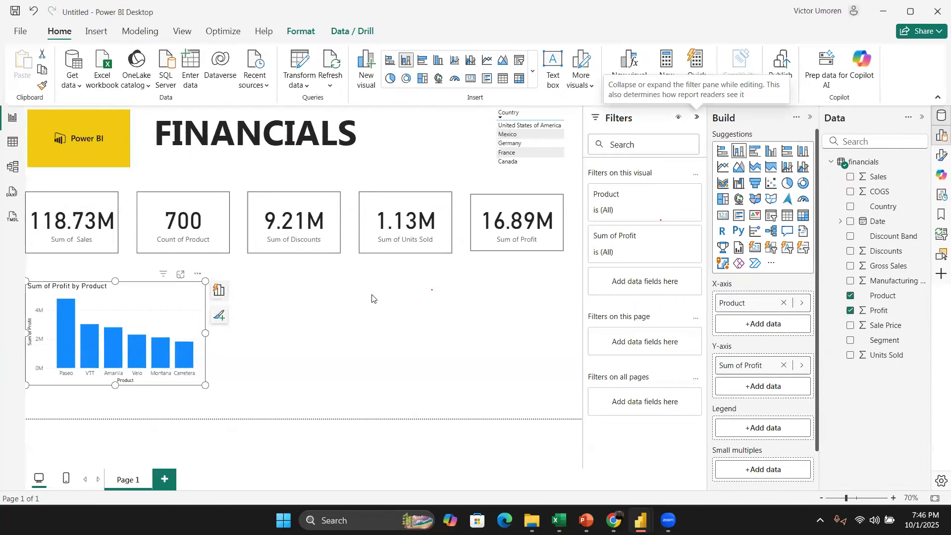
pyautogui.click(700, 120)
pyautogui.click(810, 121)
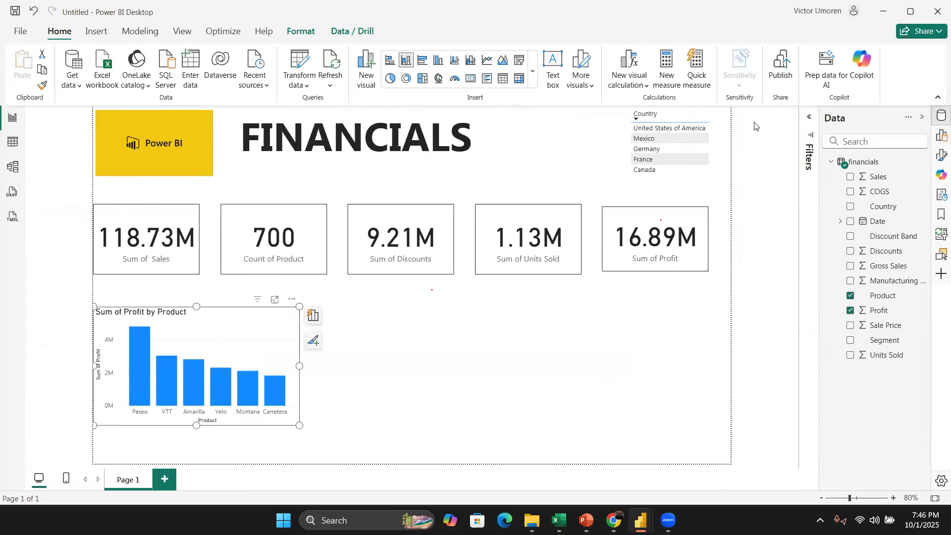
pyautogui.click(805, 118)
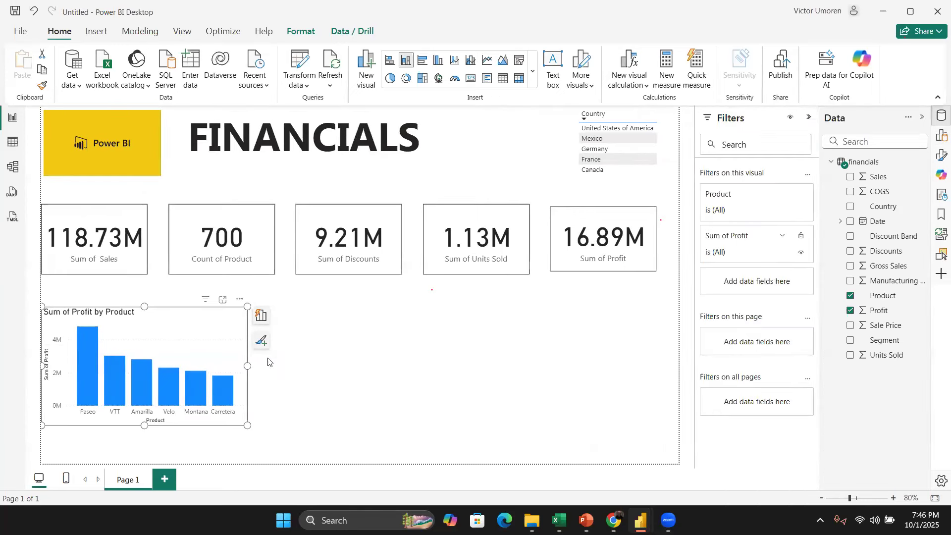
# Step: Test cross-filtering by selecting and clearing the Paseo bar in the profit chart
pyautogui.click(81, 341)
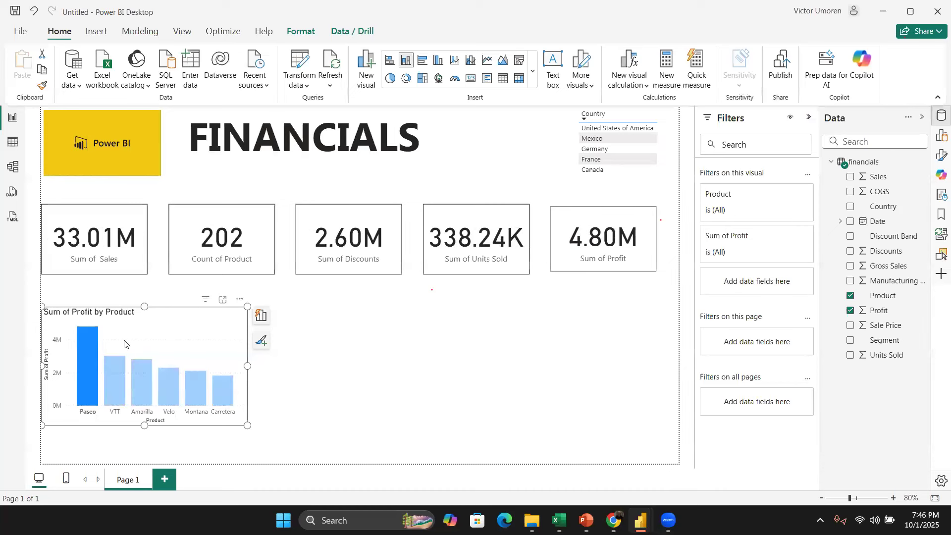
pyautogui.click(94, 340)
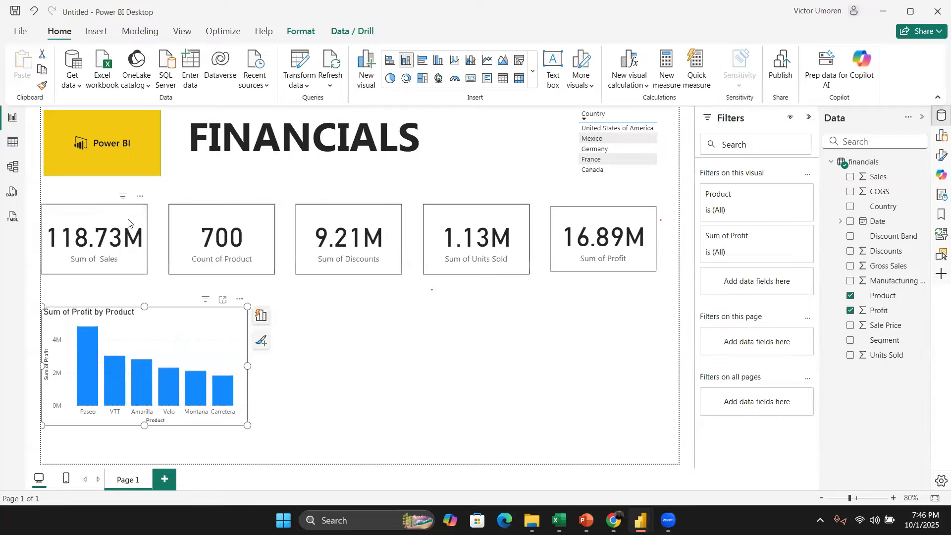
pyautogui.click(130, 226)
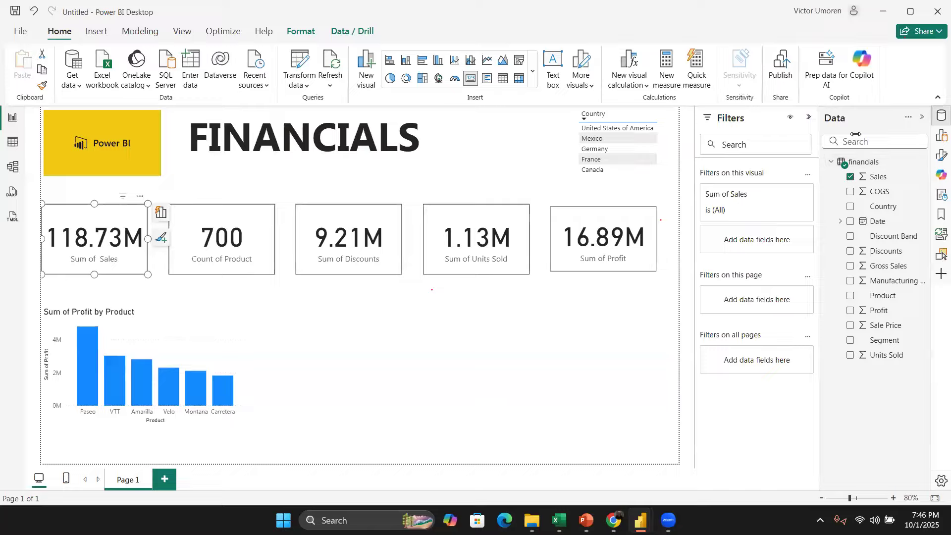
pyautogui.click(608, 327)
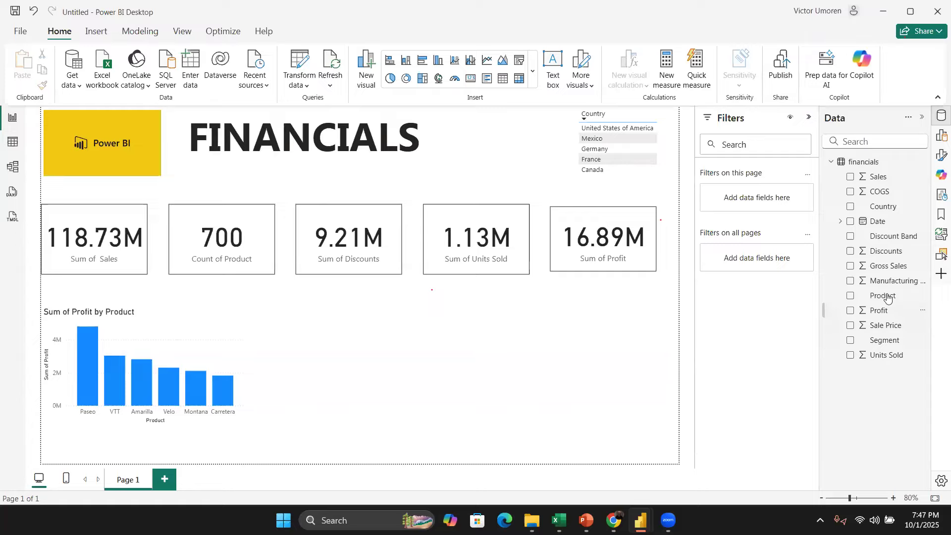
# Step: Create a new visual from the Discounts and Product fields, giving a Sum of Discounts by Product bar chart
pyautogui.moveTo(852, 256); pyautogui.dragTo(329, 390)
pyautogui.moveTo(364, 377); pyautogui.dragTo(361, 372)
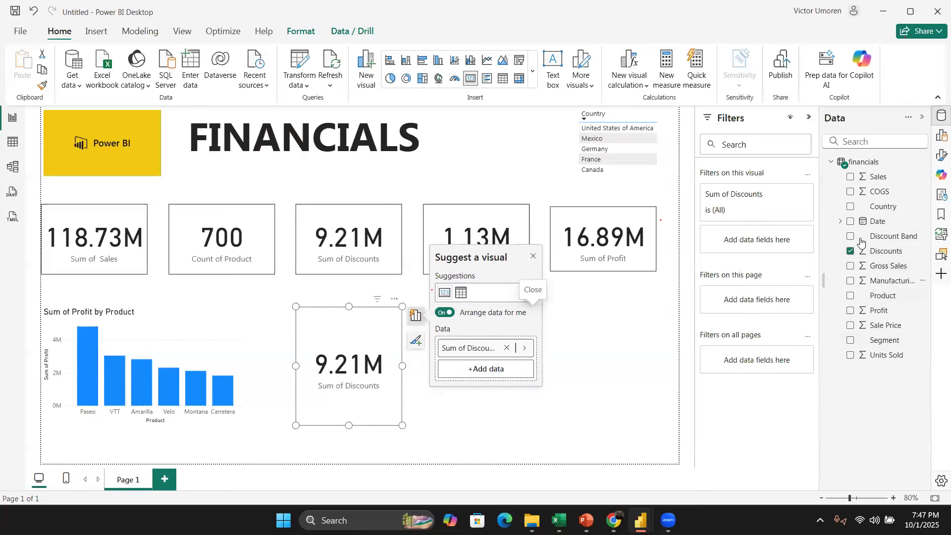
pyautogui.moveTo(853, 296); pyautogui.dragTo(483, 422)
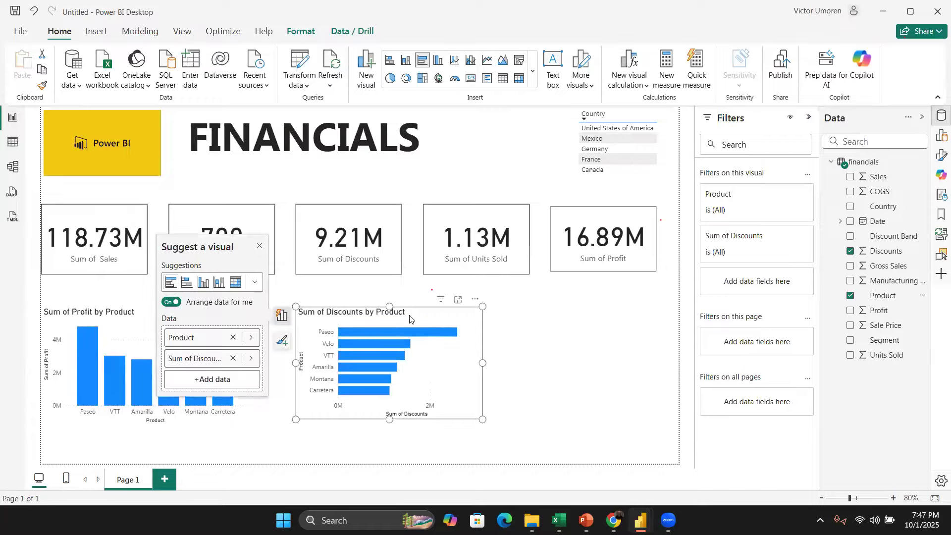
# Step: Retitle the discounts bar chart as Products Discounted
pyautogui.rightClick(458, 315)
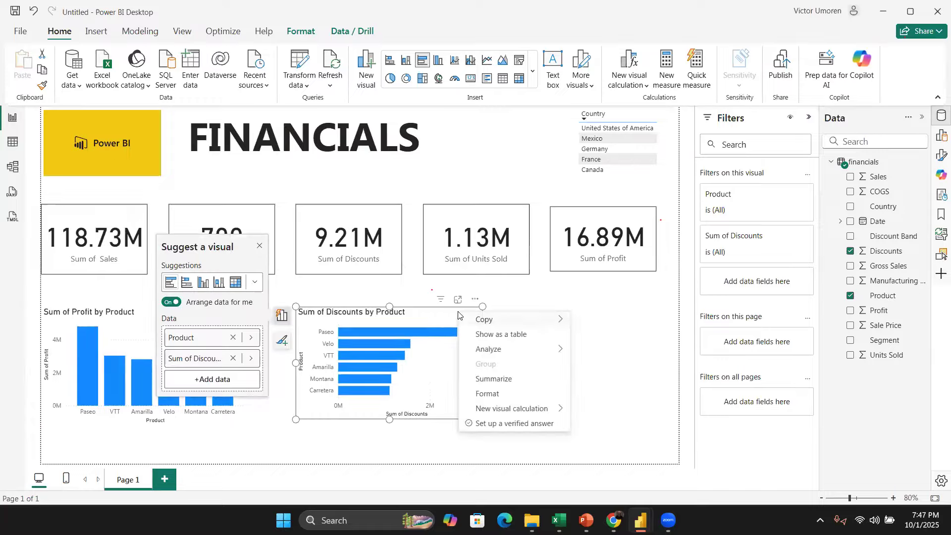
pyautogui.click(528, 394)
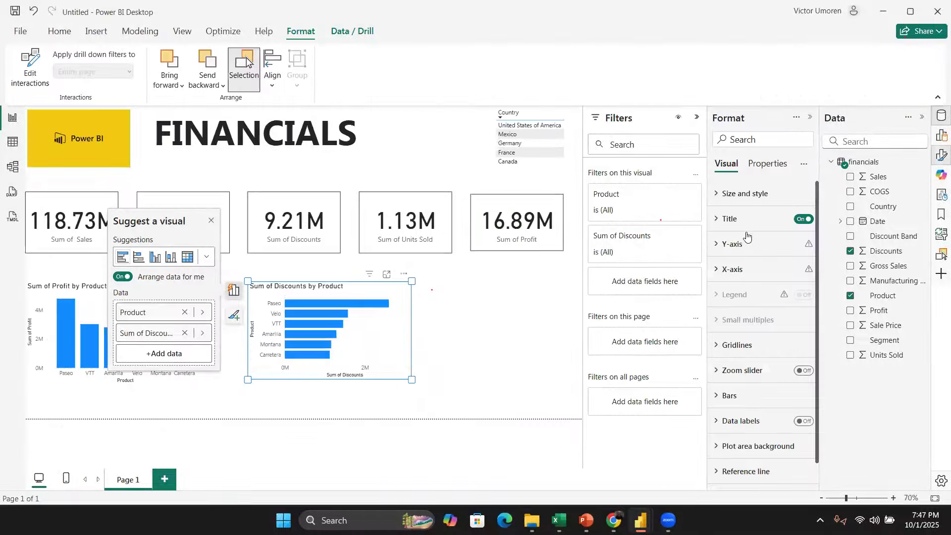
pyautogui.moveTo(819, 232); pyautogui.dragTo(825, 250)
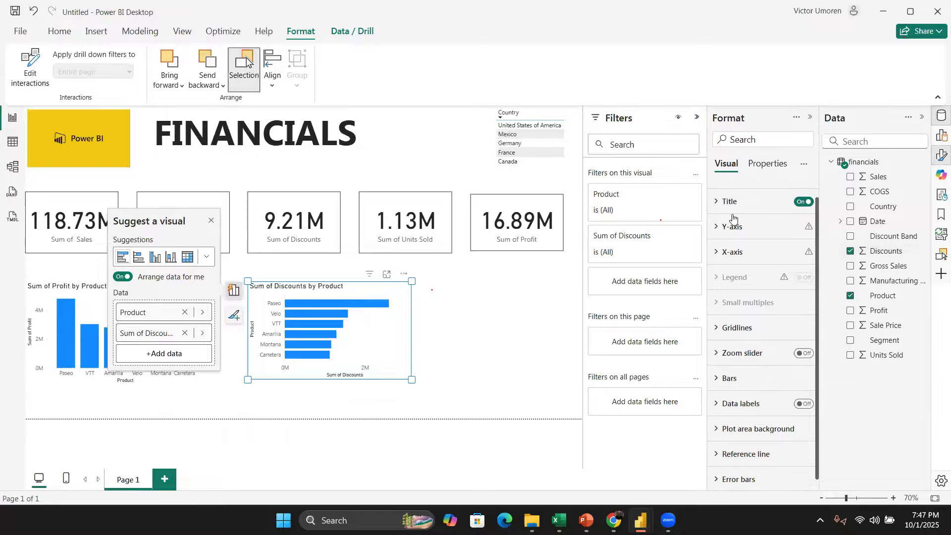
pyautogui.click(715, 203)
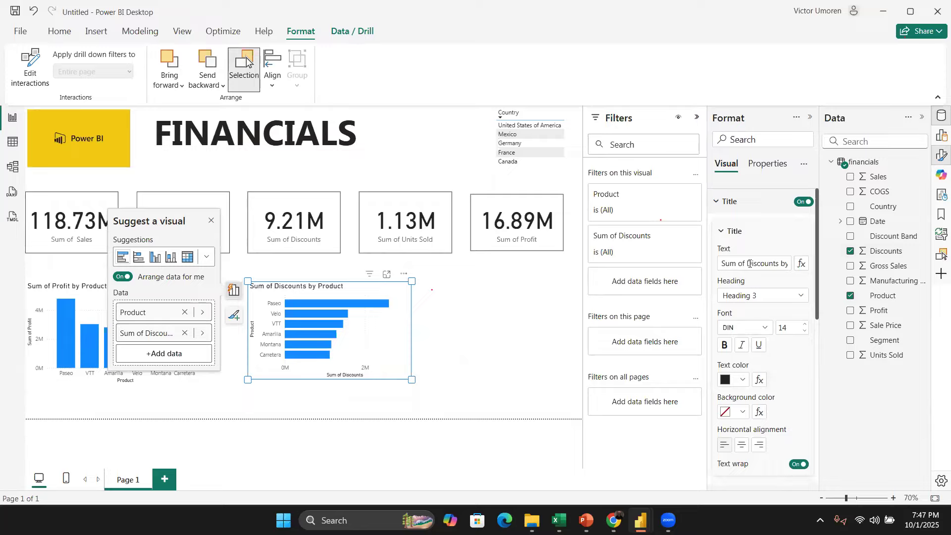
pyautogui.moveTo(749, 264); pyautogui.dragTo(703, 255)
pyautogui.press('BackSpace')
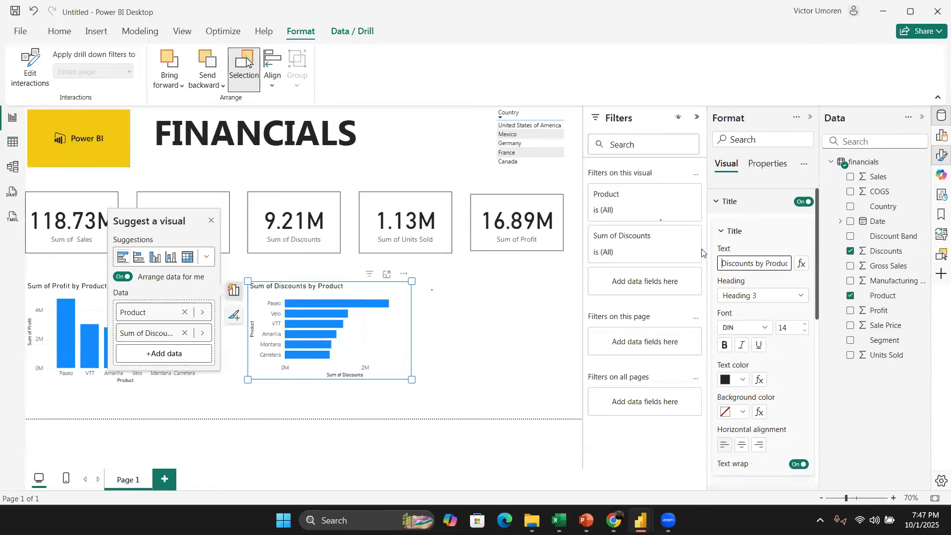
pyautogui.doubleClick(757, 263)
pyautogui.hotkey('ctrl', 'a')
pyautogui.write('P')
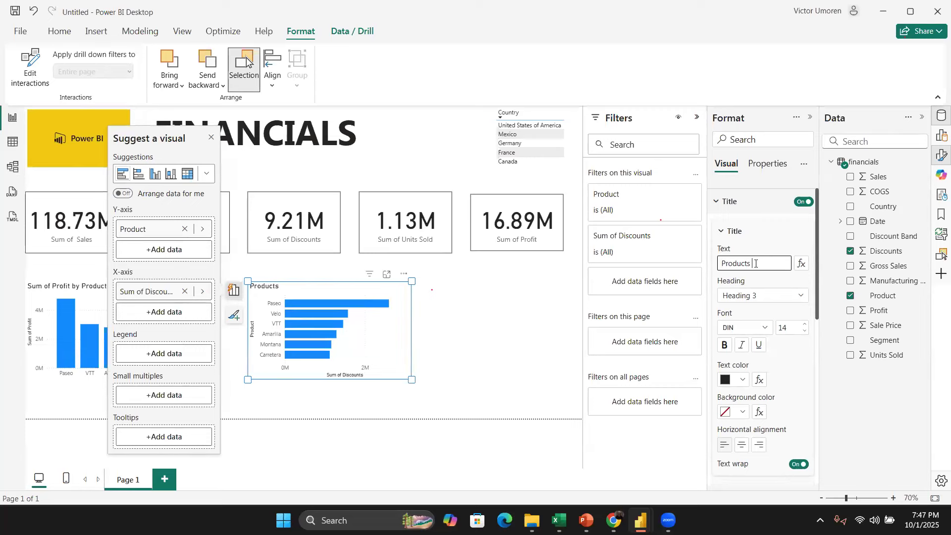
pyautogui.write('roducts Discounted')
pyautogui.click(458, 330)
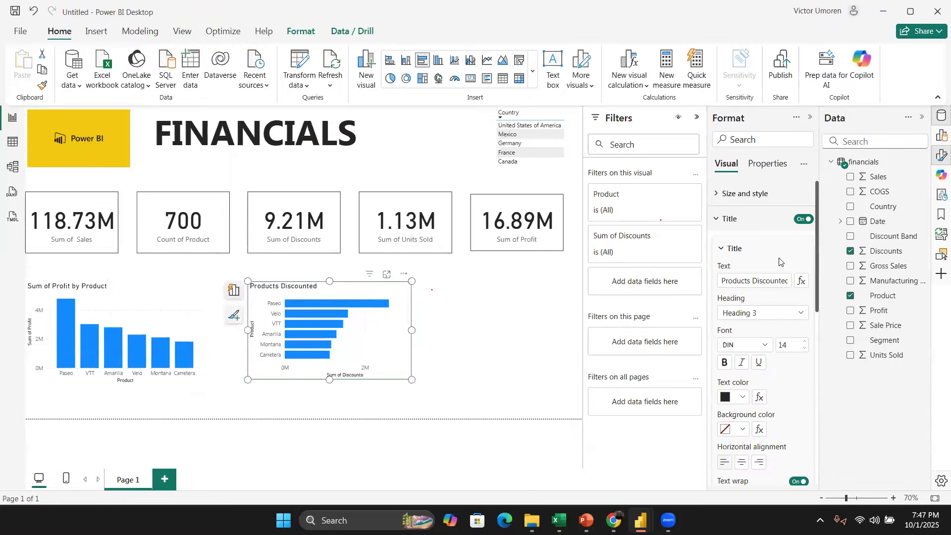
# Step: Turn on the visual border for the Products Discounted chart
pyautogui.scroll(-8, 810, 292)
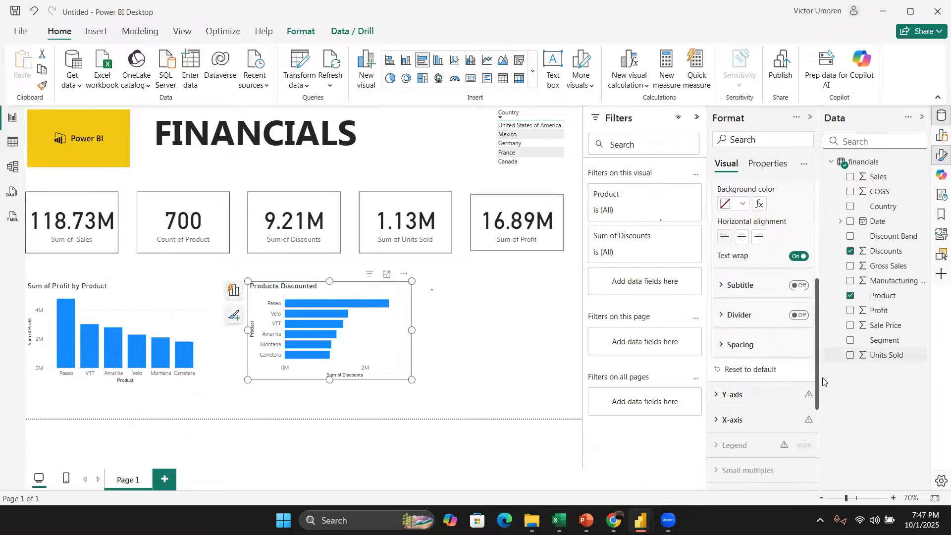
pyautogui.scroll(8, 803, 316)
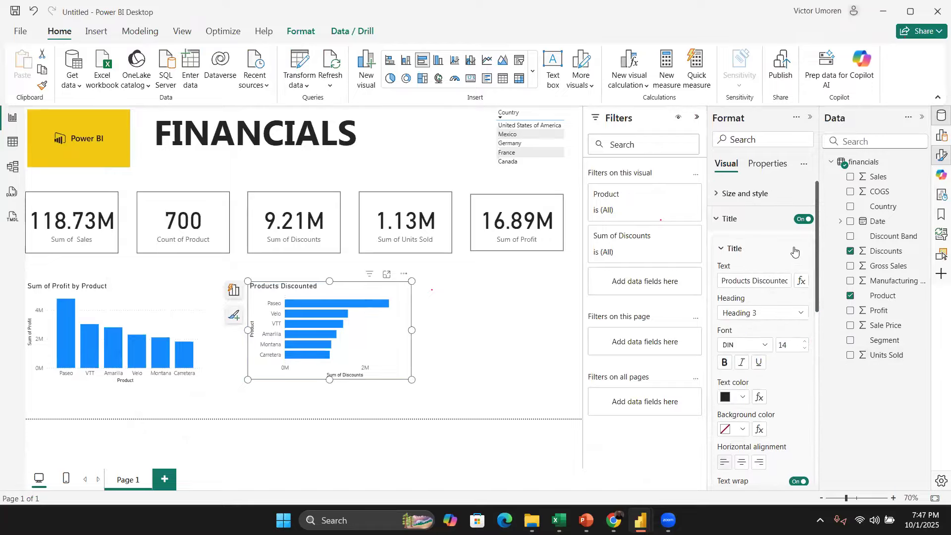
pyautogui.click(717, 219)
pyautogui.click(717, 194)
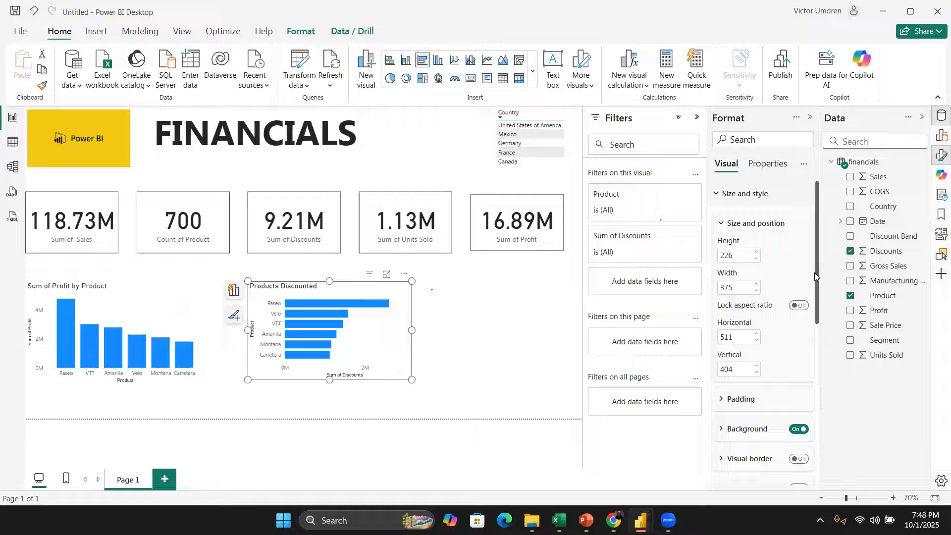
pyautogui.scroll(-3, 763, 346)
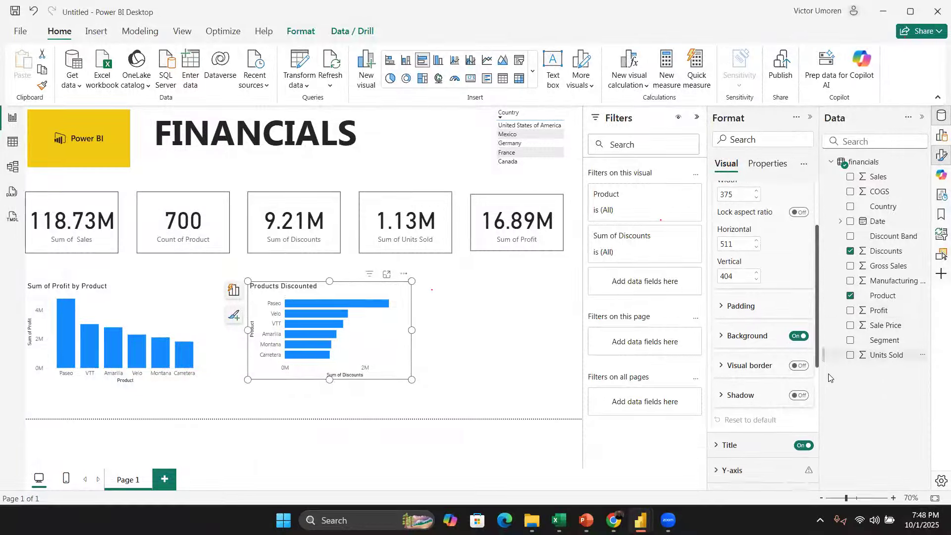
pyautogui.click(798, 327)
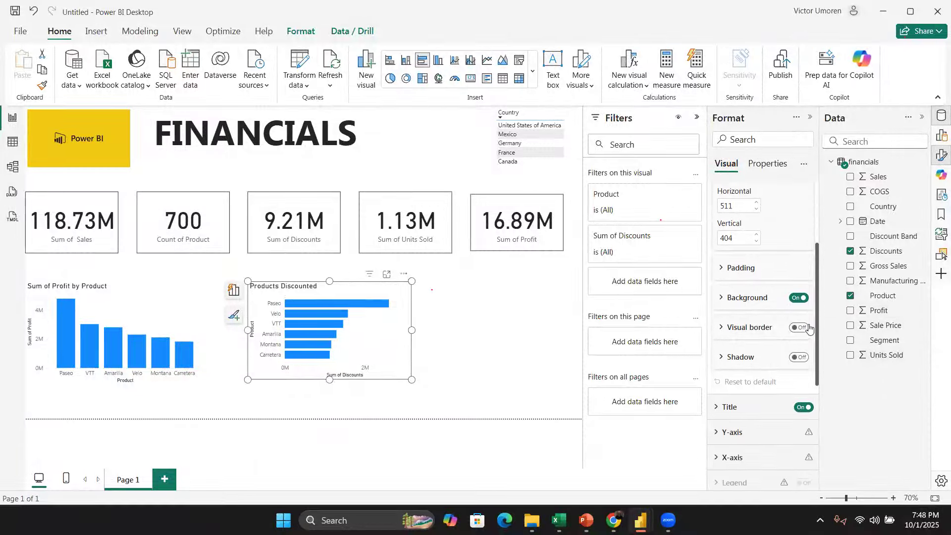
pyautogui.click(468, 309)
pyautogui.click(380, 293)
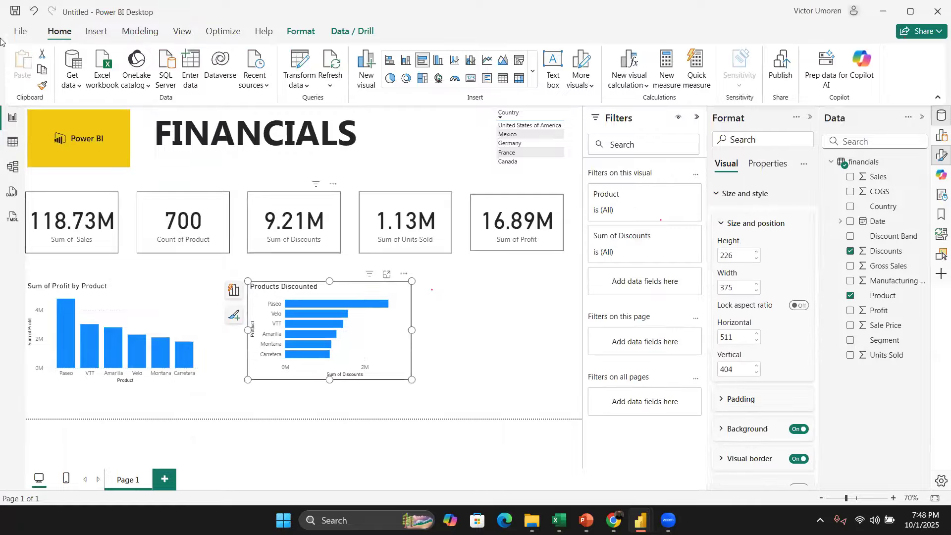
# Step: Copy the Products Discounted chart's formatting onto the Sum of Profit by Product chart with Format Painter
pyautogui.click(42, 85)
pyautogui.click(169, 286)
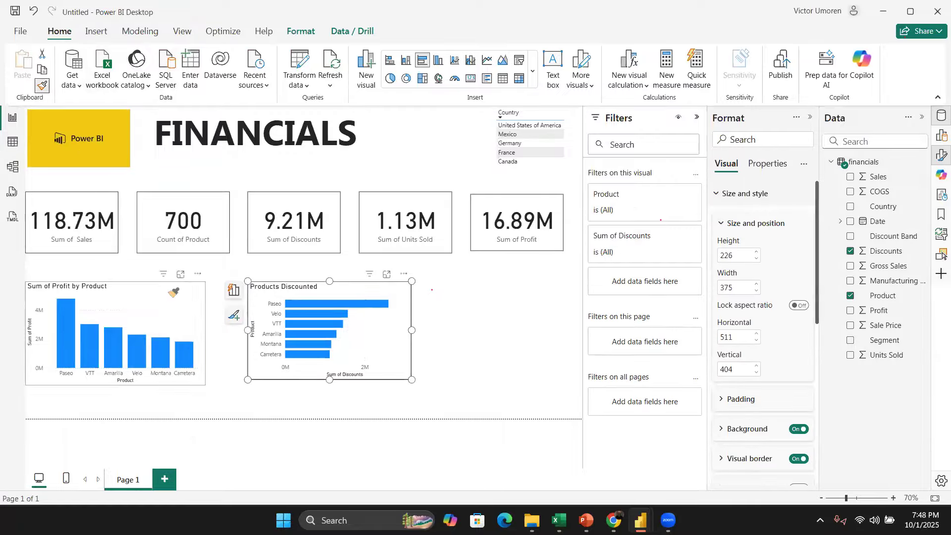
pyautogui.click(480, 326)
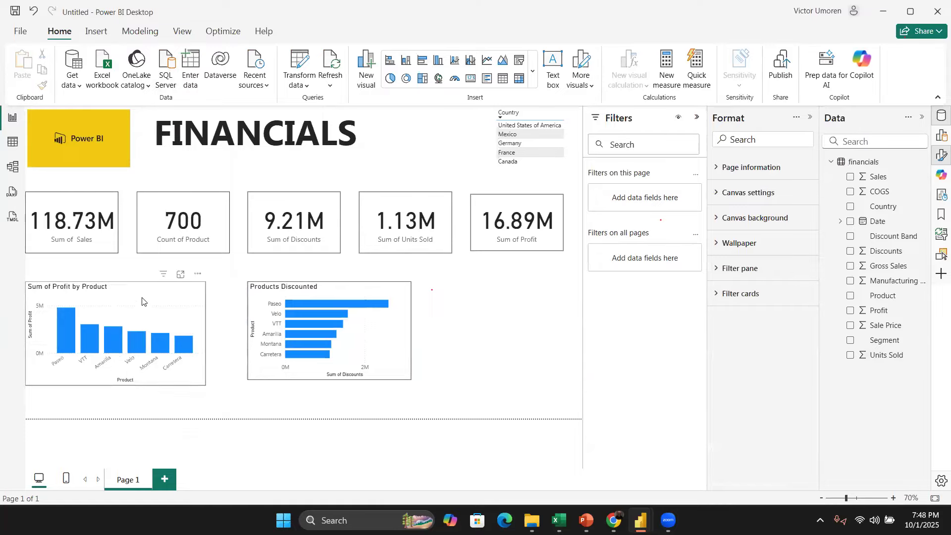
# Step: Move the profit chart to the lower-left corner of the report canvas
pyautogui.moveTo(168, 301); pyautogui.dragTo(361, 298)
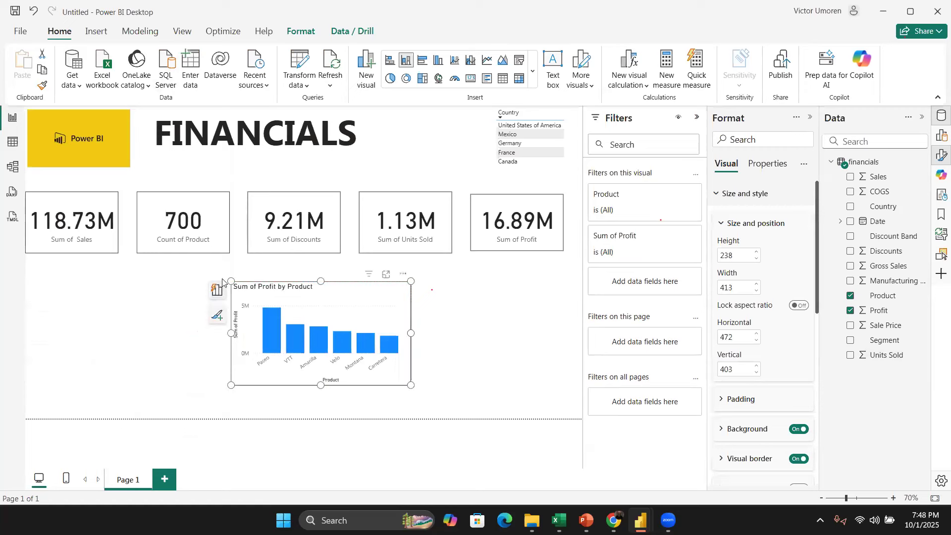
pyautogui.moveTo(231, 291); pyautogui.dragTo(57, 315)
pyautogui.moveTo(361, 288); pyautogui.dragTo(345, 292)
pyautogui.moveTo(125, 323); pyautogui.dragTo(127, 355)
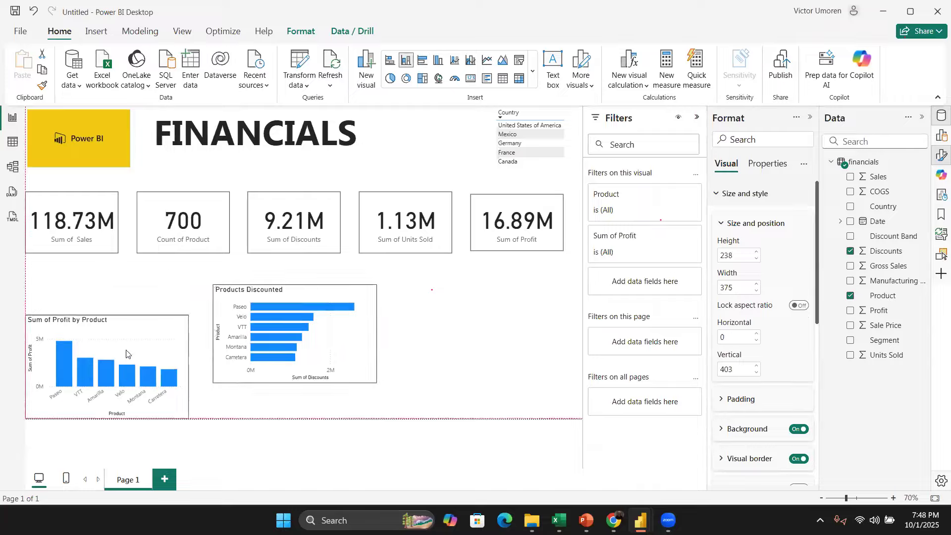
# Step: Place the Products Discounted chart beside the profit chart along the bottom of the canvas
pyautogui.moveTo(364, 340); pyautogui.dragTo(362, 352)
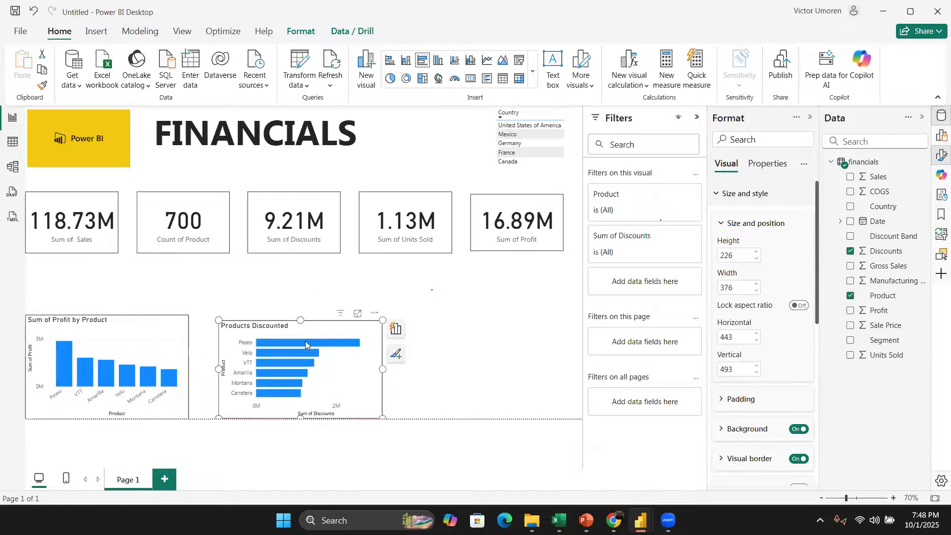
pyautogui.moveTo(218, 320); pyautogui.dragTo(215, 314)
pyautogui.moveTo(289, 327); pyautogui.dragTo(101, 329)
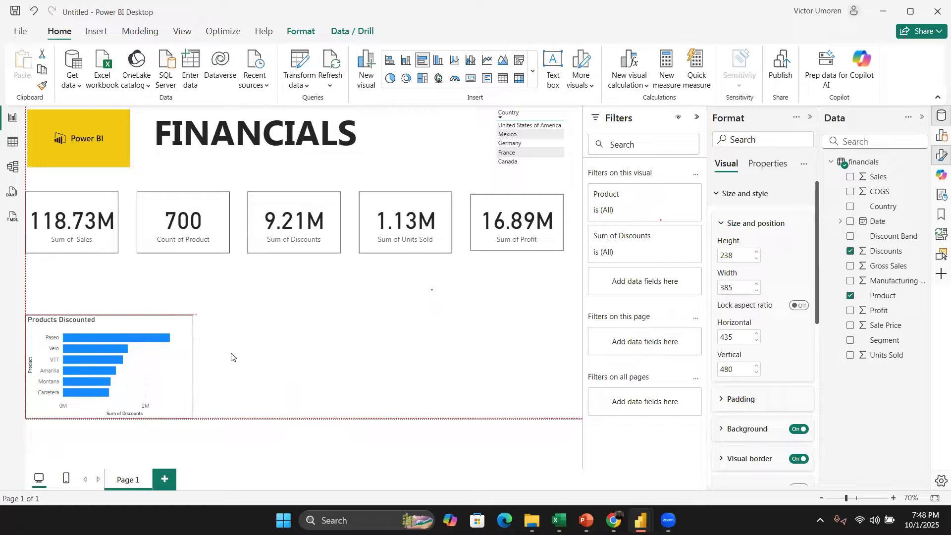
pyautogui.moveTo(193, 365); pyautogui.dragTo(185, 367)
pyautogui.moveTo(178, 324); pyautogui.dragTo(357, 330)
pyautogui.click(479, 349)
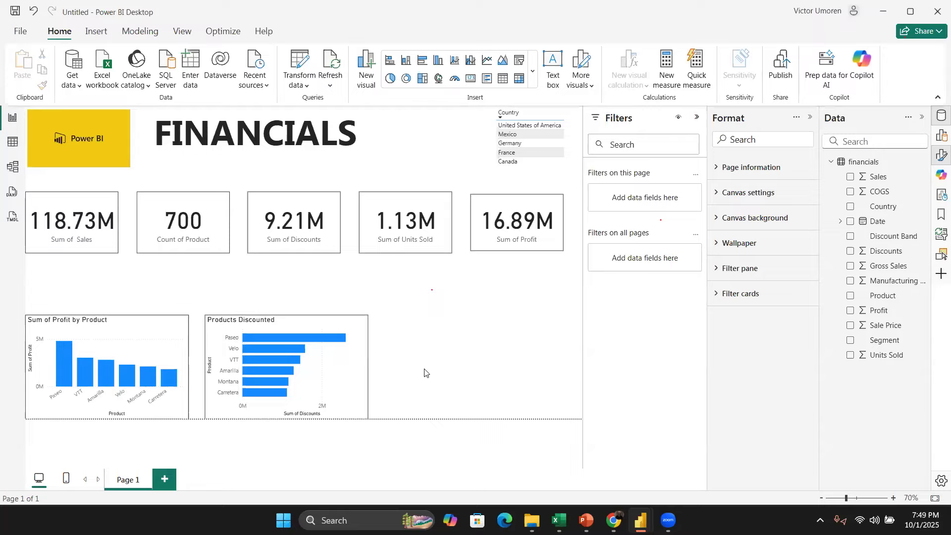
# Step: Add a new chart of Sales by Country by selecting the Country and Sales fields on an empty canvas area
pyautogui.click(361, 324)
pyautogui.click(443, 346)
pyautogui.click(851, 207)
pyautogui.click(850, 177)
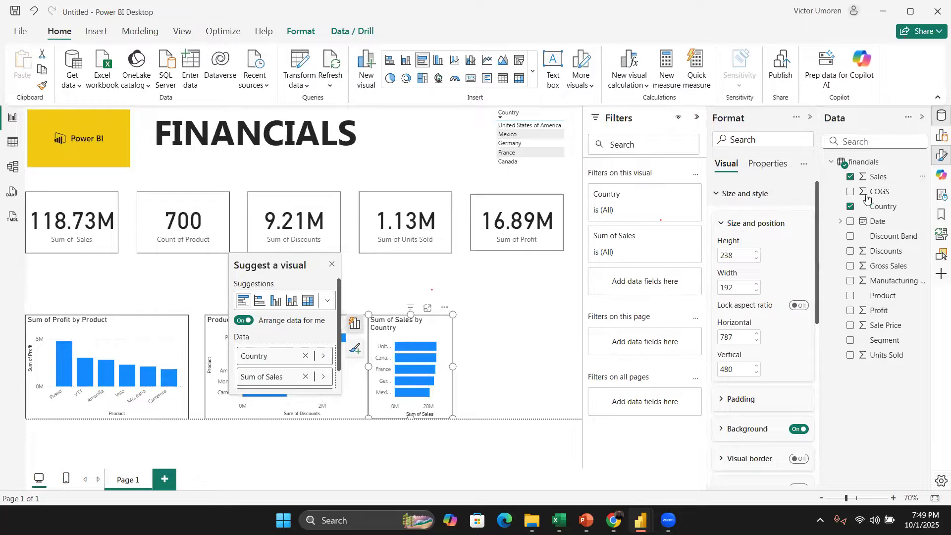
pyautogui.click(697, 117)
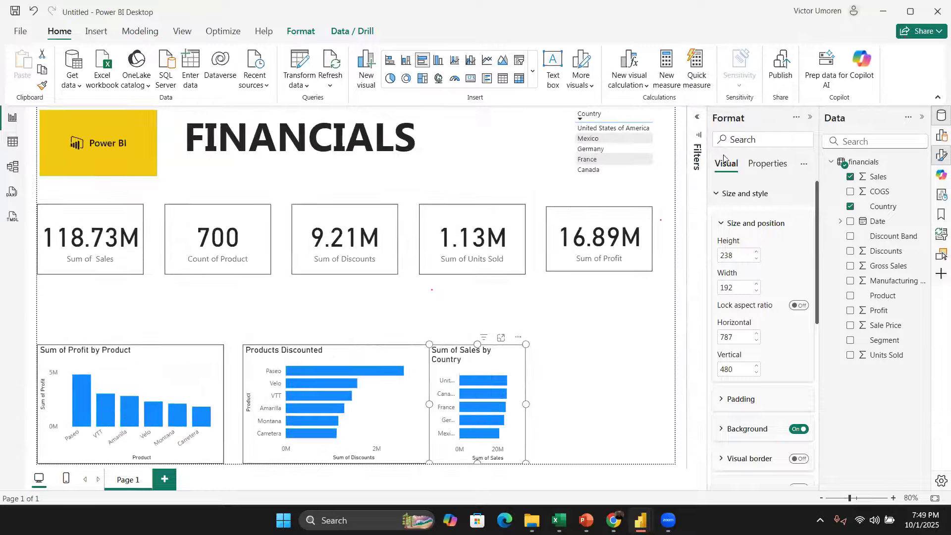
pyautogui.click(810, 117)
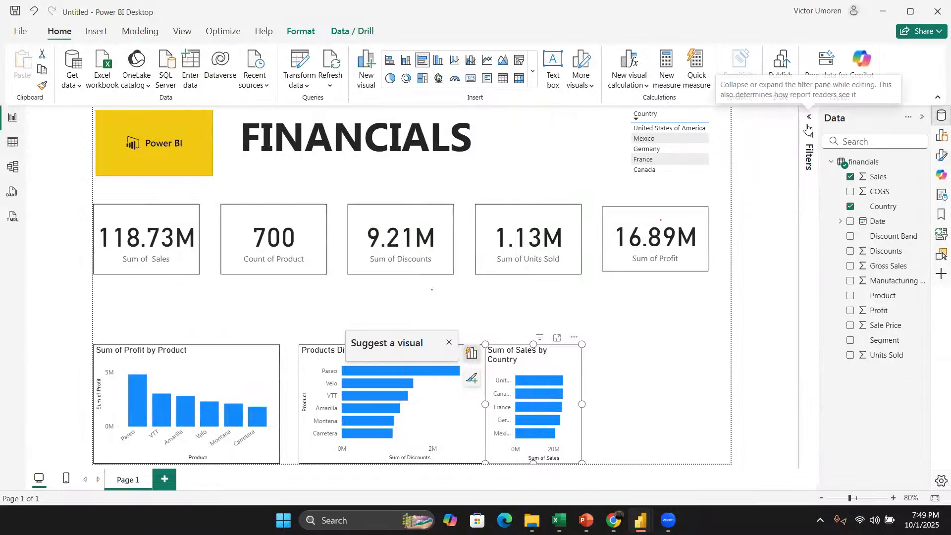
pyautogui.click(921, 120)
pyautogui.click(921, 118)
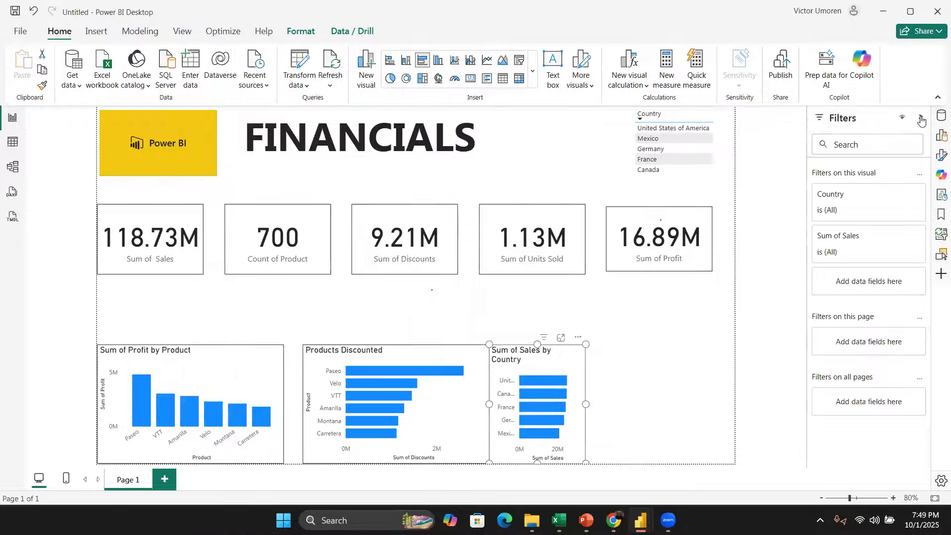
pyautogui.rightClick(575, 362)
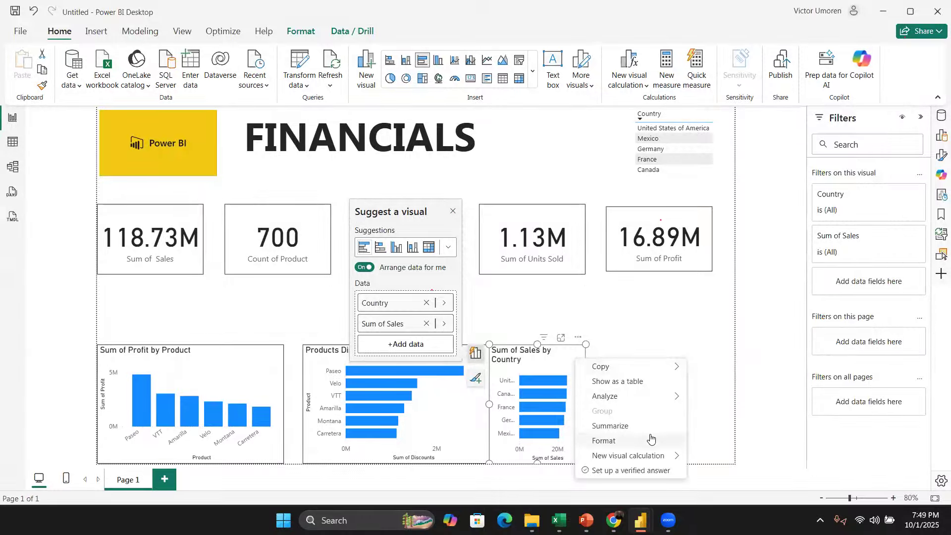
pyautogui.click(582, 315)
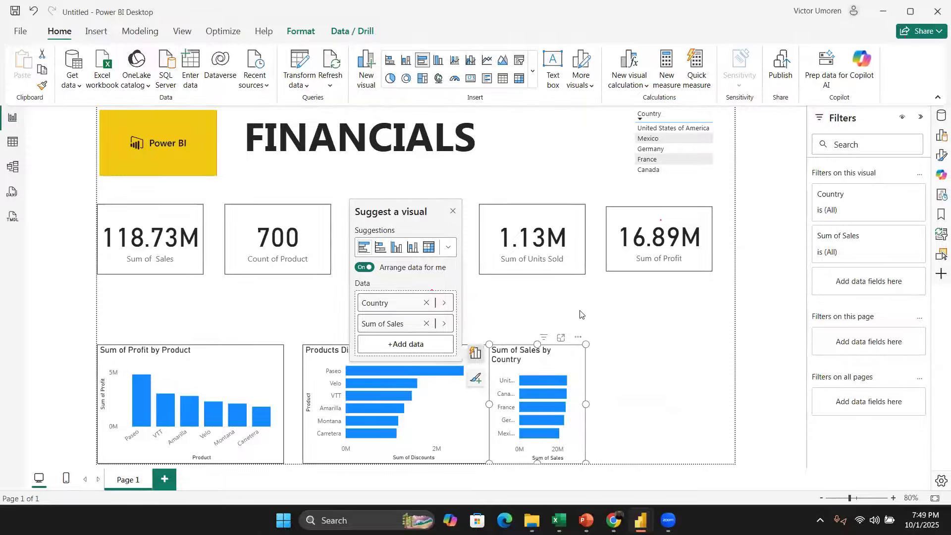
pyautogui.click(614, 310)
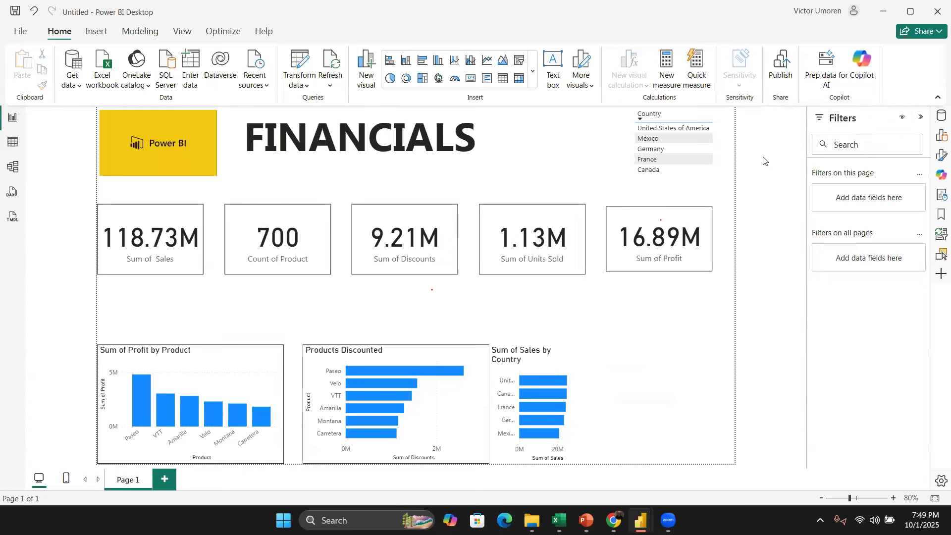
# Step: Move and widen the Sum of Sales by Country chart into the free space at the right of the bottom row
pyautogui.click(920, 121)
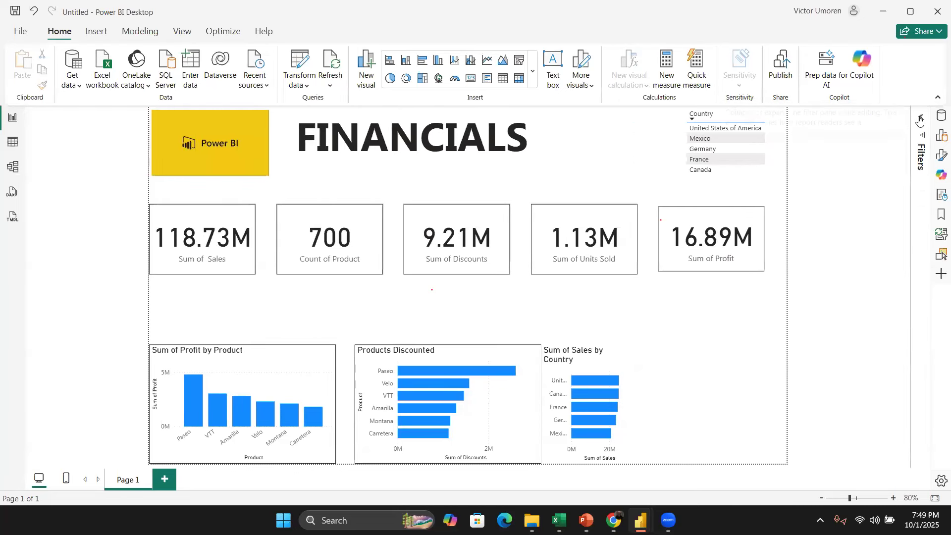
pyautogui.click(920, 122)
pyautogui.moveTo(564, 353); pyautogui.dragTo(600, 351)
pyautogui.moveTo(623, 404); pyautogui.dragTo(679, 405)
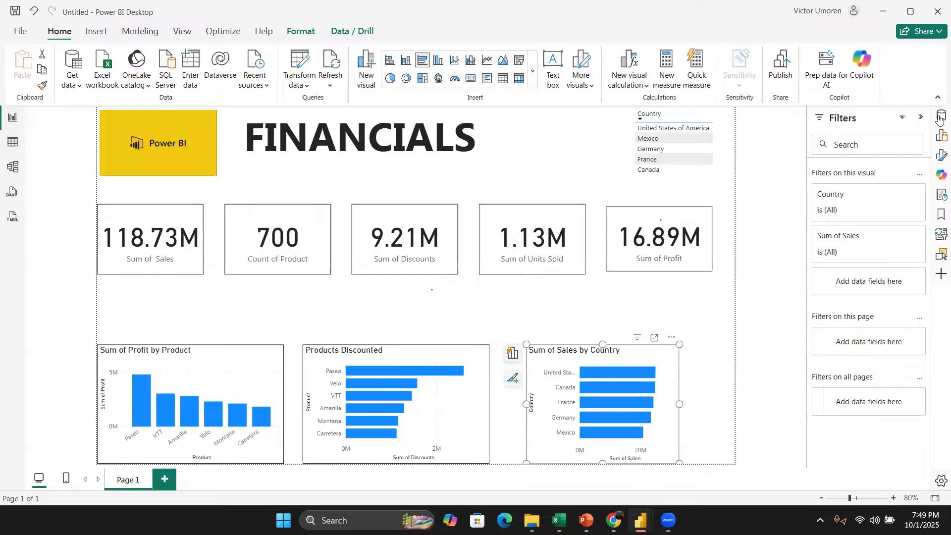
# Step: Change the Sales by Country chart's visual type to a donut chart
pyautogui.click(941, 135)
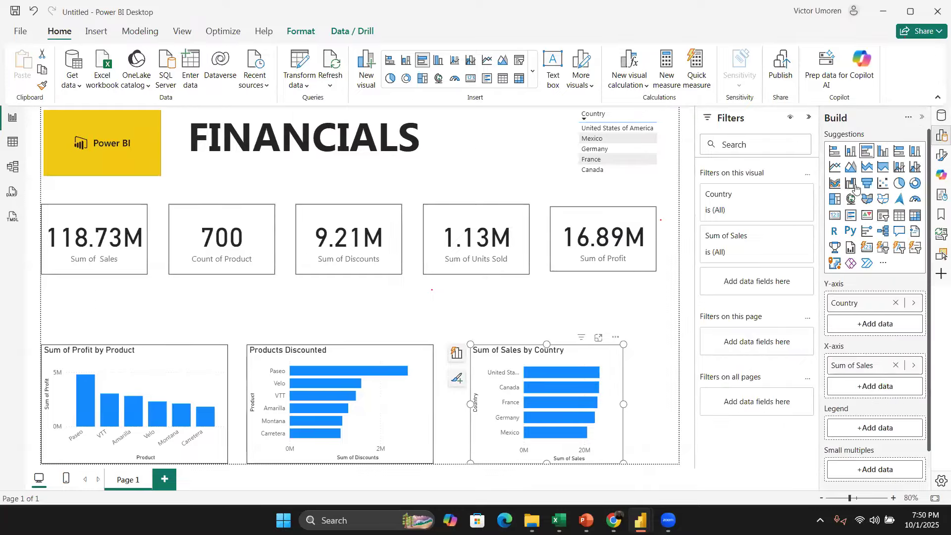
pyautogui.click(916, 184)
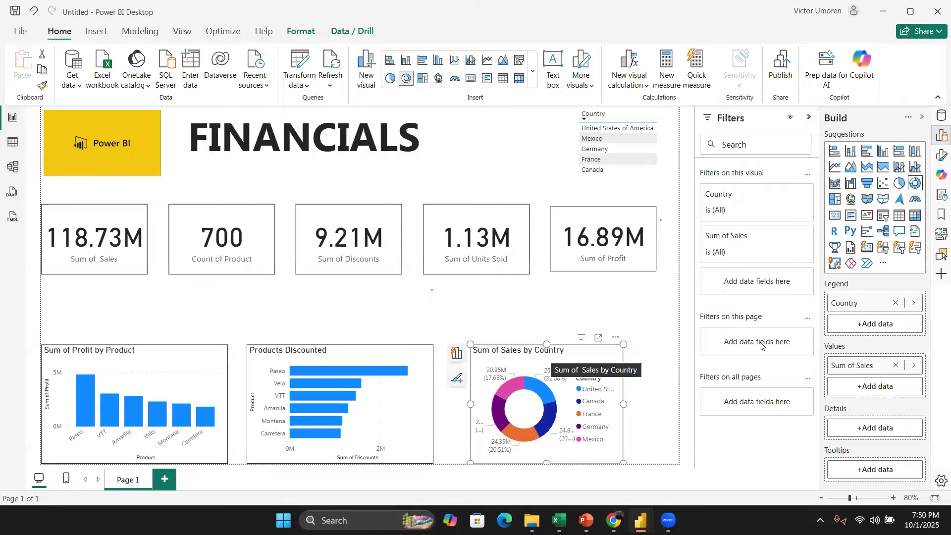
# Step: Rename the donut chart's title to Sales by Country by removing the leading Sum of
pyautogui.rightClick(544, 352)
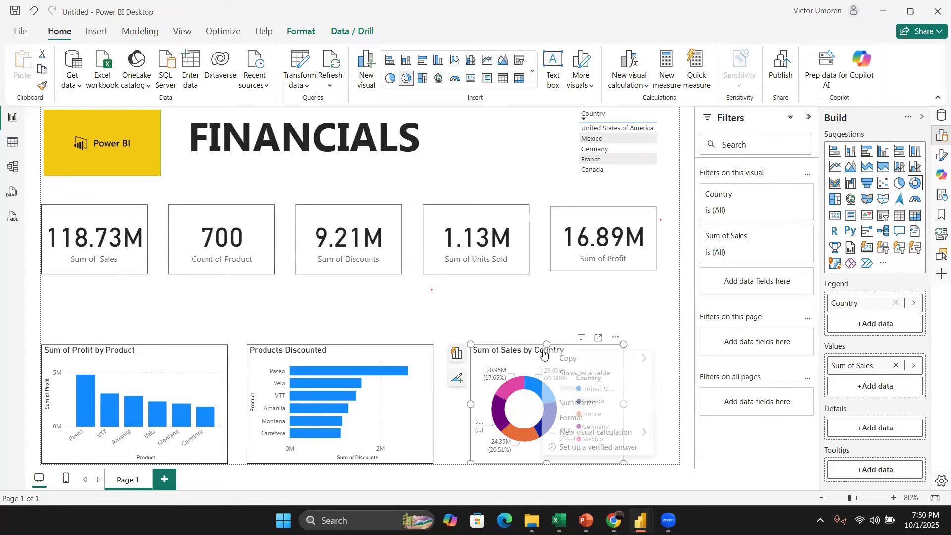
pyautogui.click(596, 417)
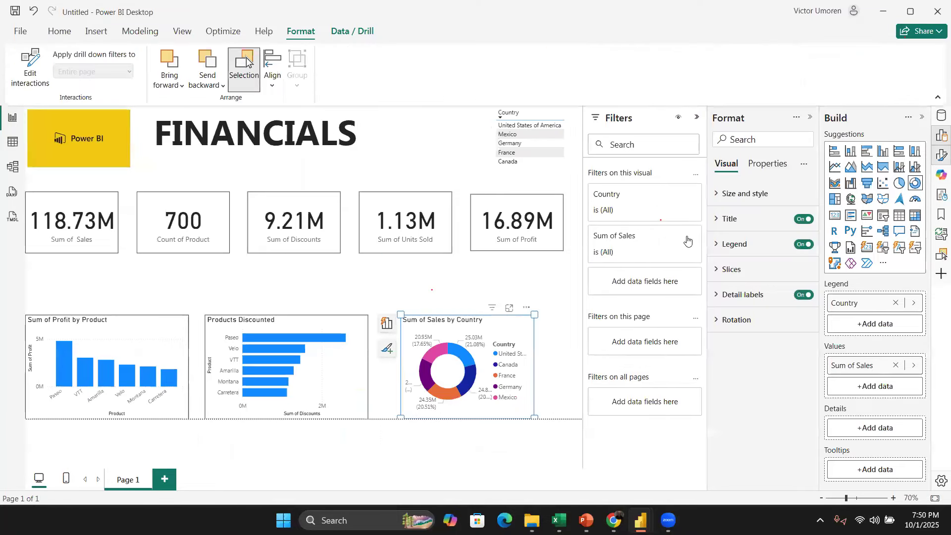
pyautogui.click(719, 218)
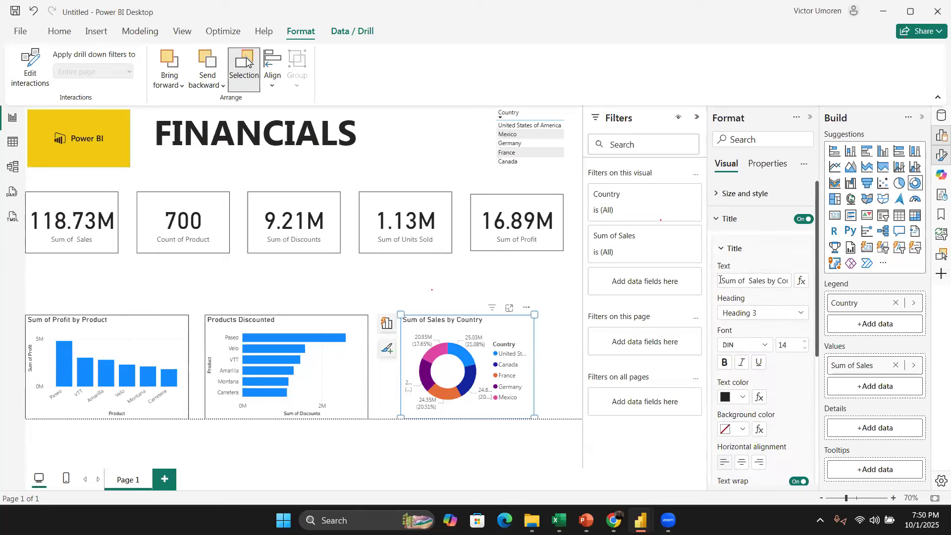
pyautogui.moveTo(747, 281); pyautogui.dragTo(703, 272)
pyautogui.press('BackSpace')
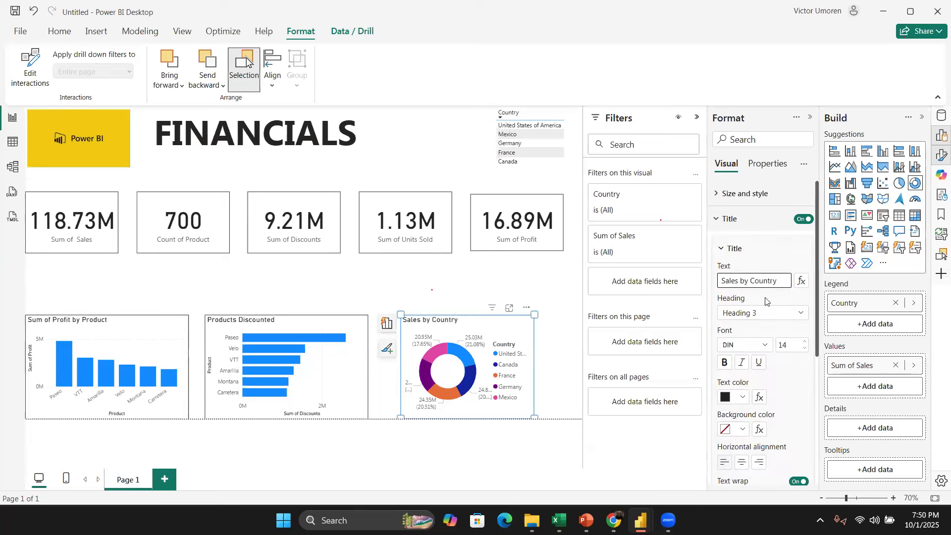
# Step: Make the Sales by Country title bold and center it horizontally
pyautogui.click(726, 363)
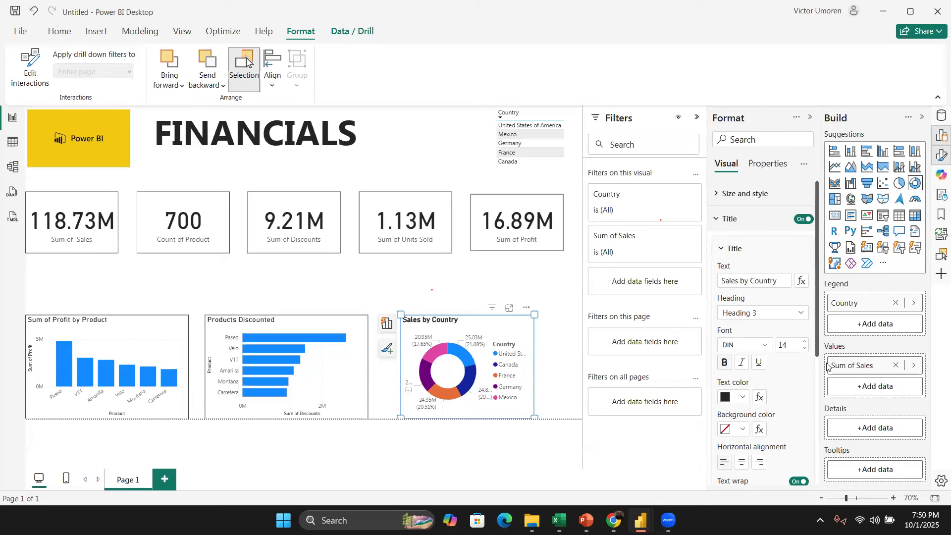
pyautogui.scroll(-3, 743, 366)
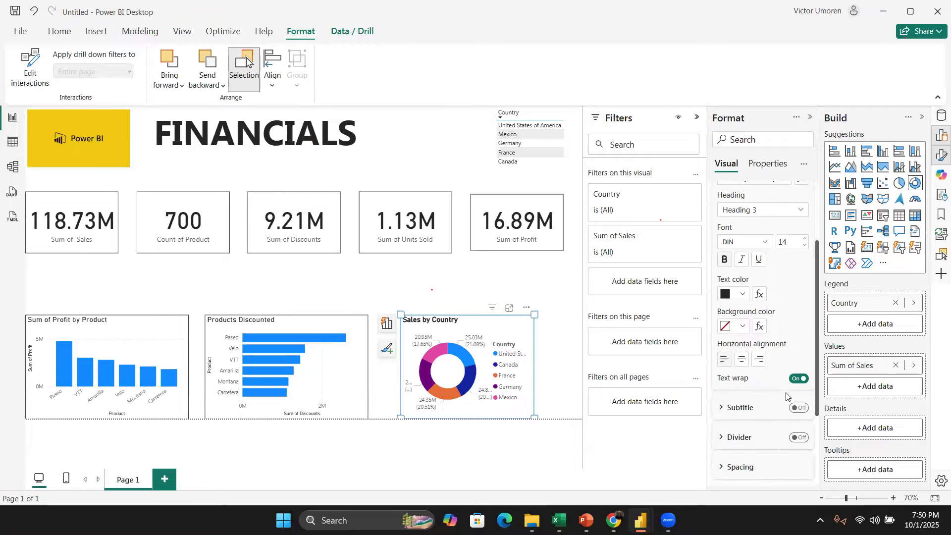
pyautogui.click(742, 358)
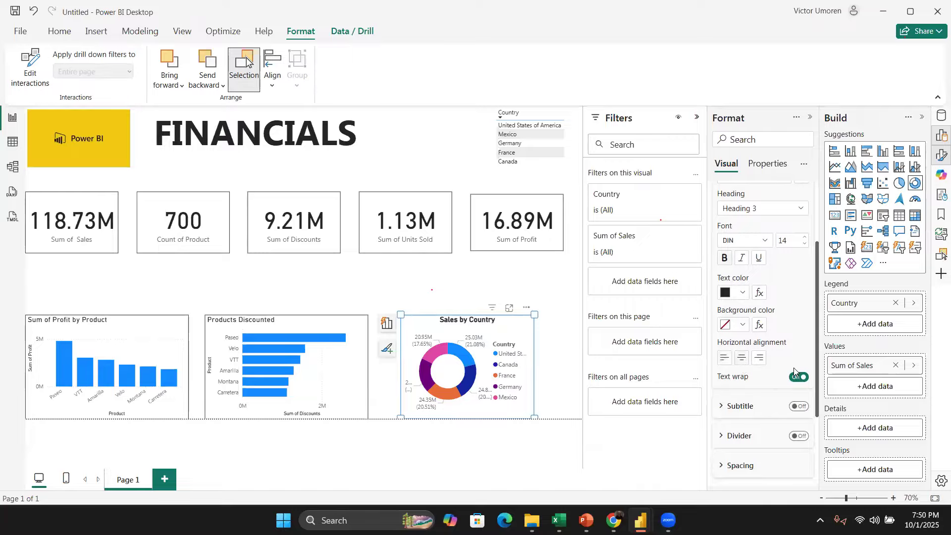
# Step: Make the Products Discounted chart title bold and centered
pyautogui.click(376, 311)
pyautogui.click(350, 327)
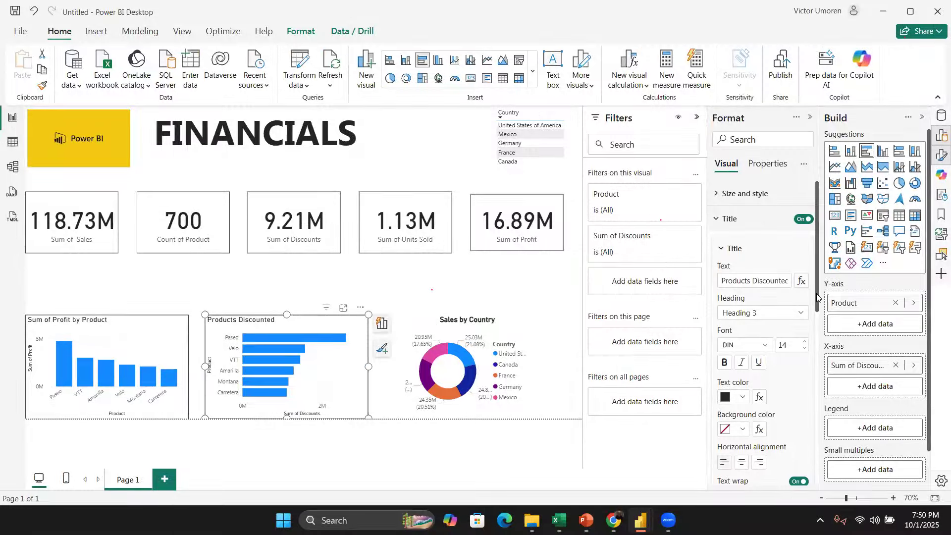
pyautogui.scroll(-3, 815, 297)
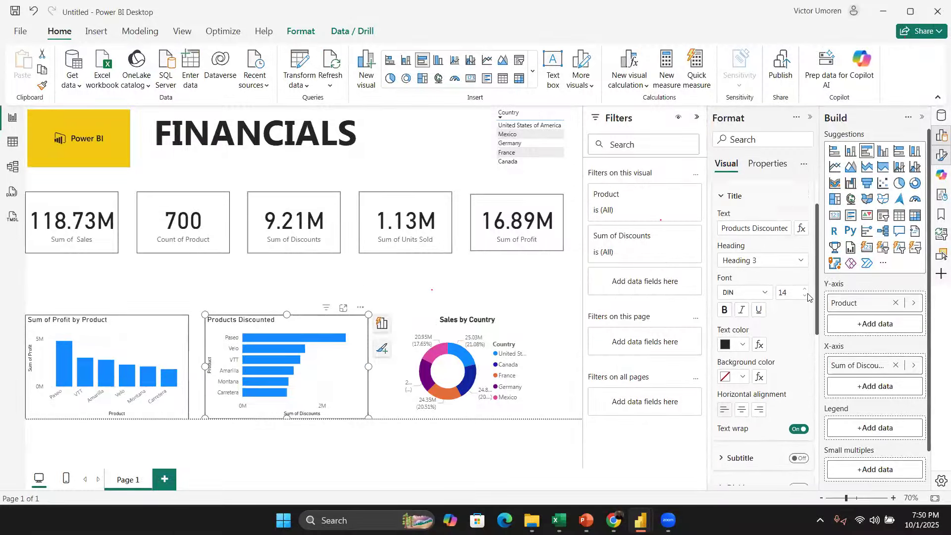
pyautogui.scroll(1, 807, 297)
pyautogui.scroll(1, 762, 297)
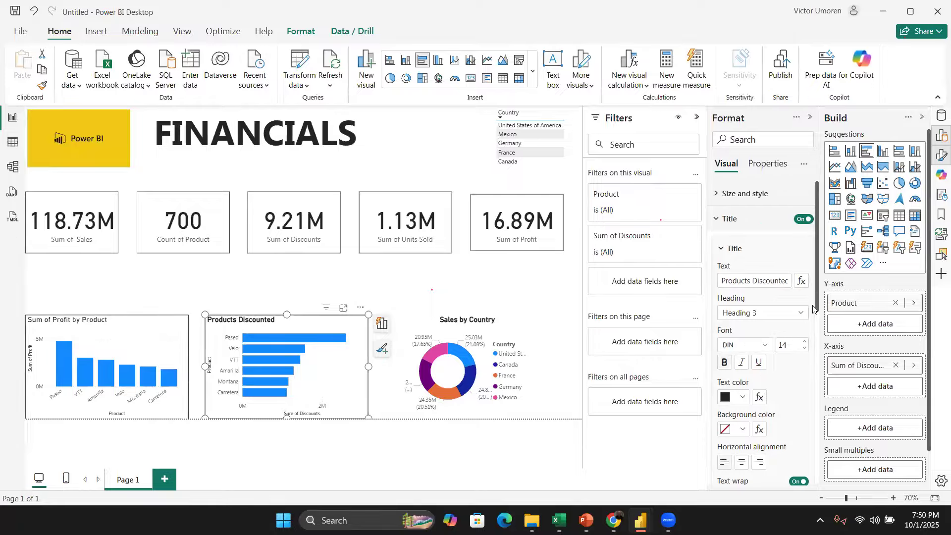
pyautogui.scroll(-3, 753, 349)
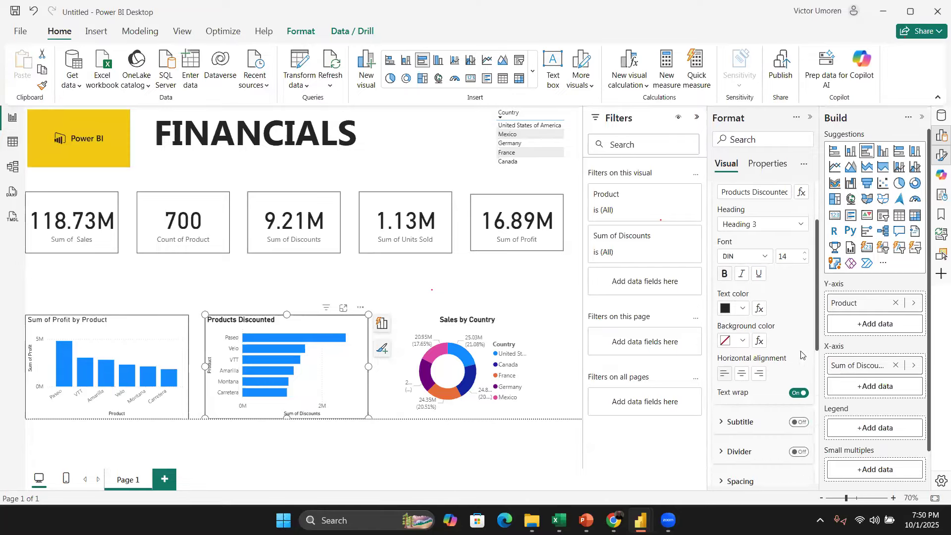
# Step: Rename the profit chart's title to Profit by Product
pyautogui.click(80, 332)
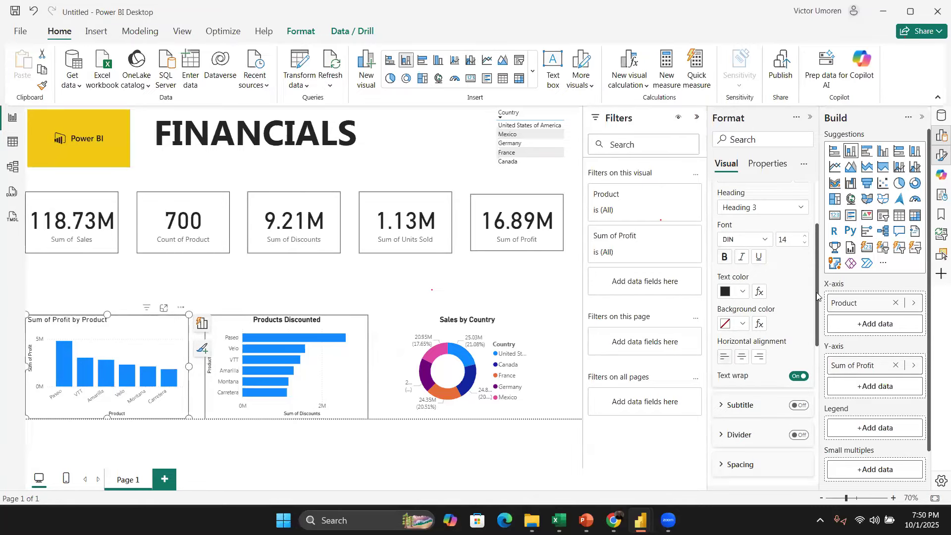
pyautogui.scroll(-4, 792, 312)
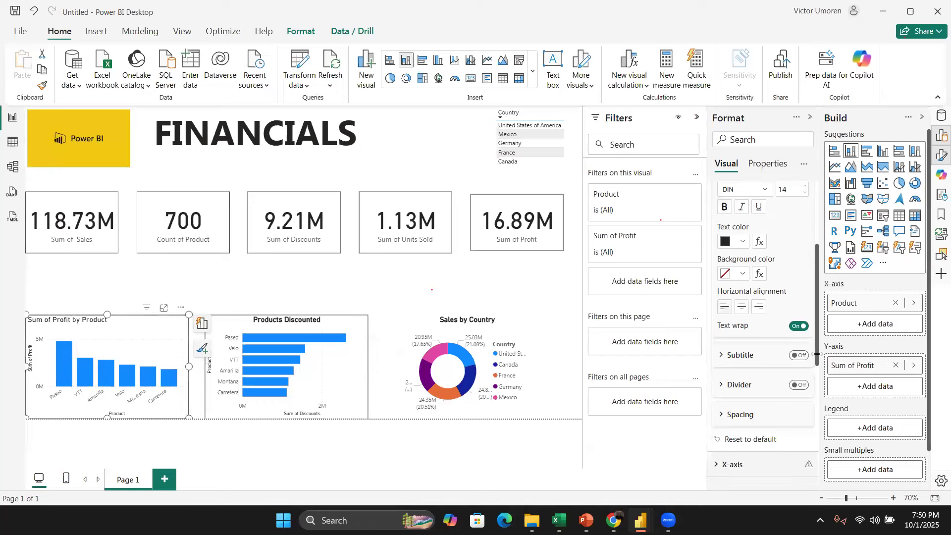
pyautogui.scroll(5, 753, 242)
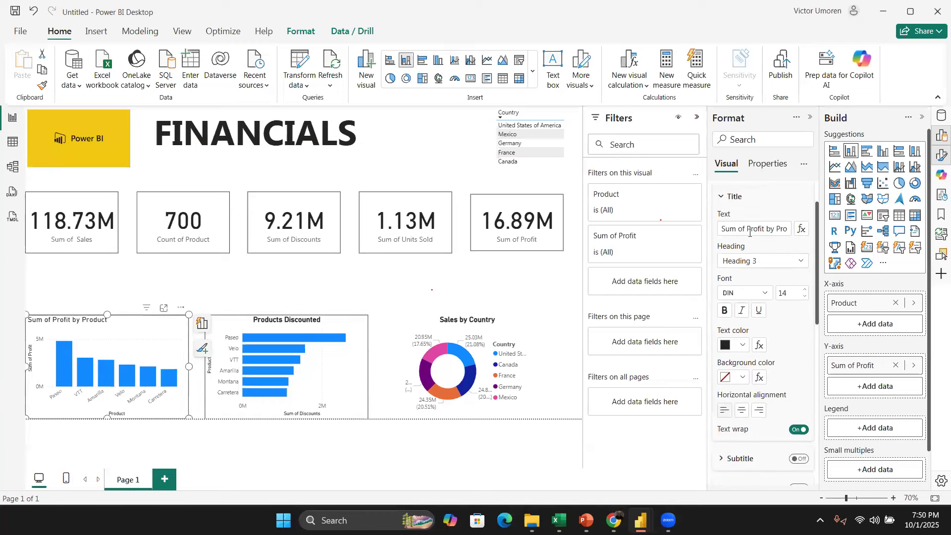
pyautogui.moveTo(748, 230); pyautogui.dragTo(695, 238)
pyautogui.press('BackSpace')
# Step: Make the Profit by Product title bold and centered
pyautogui.click(724, 311)
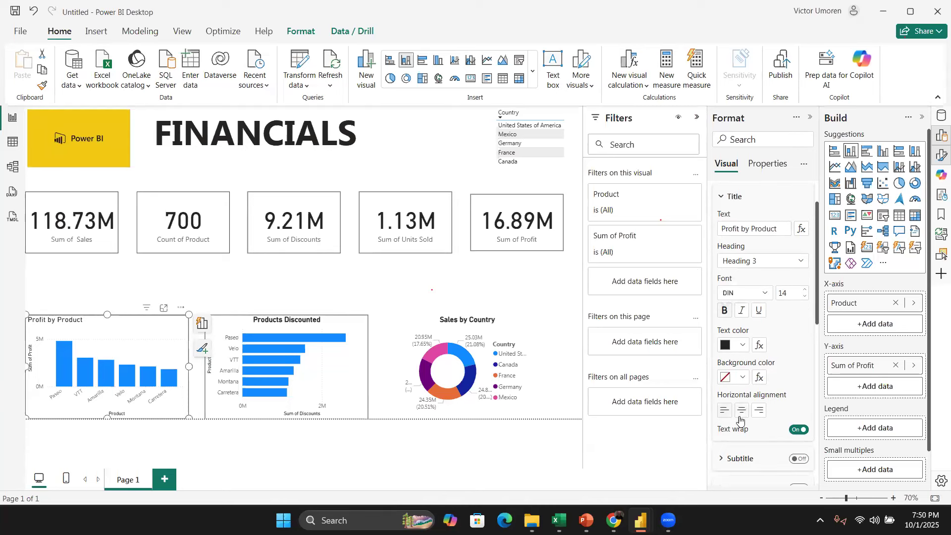
pyautogui.click(289, 287)
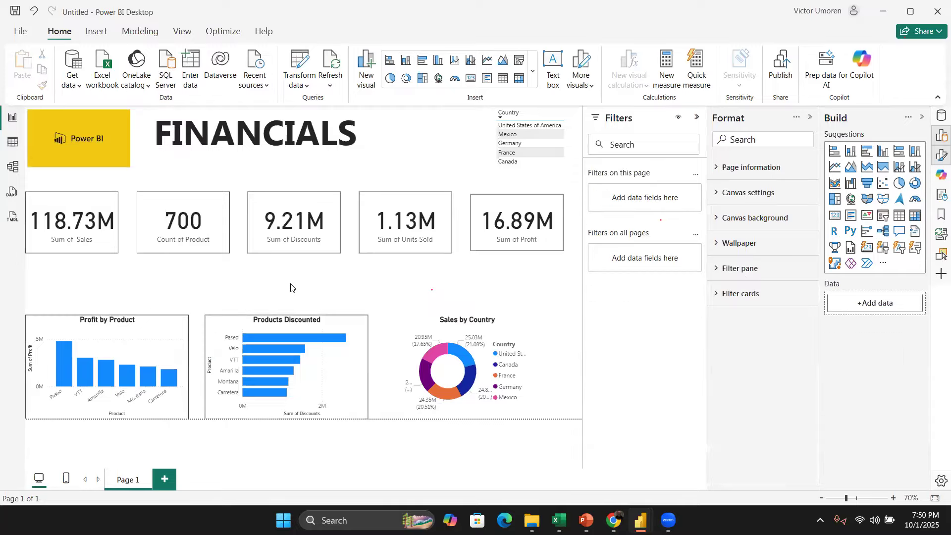
# Step: Try to copy the Products Discounted chart's formatting onto the Sales by Country chart with Format Painter
pyautogui.click(439, 321)
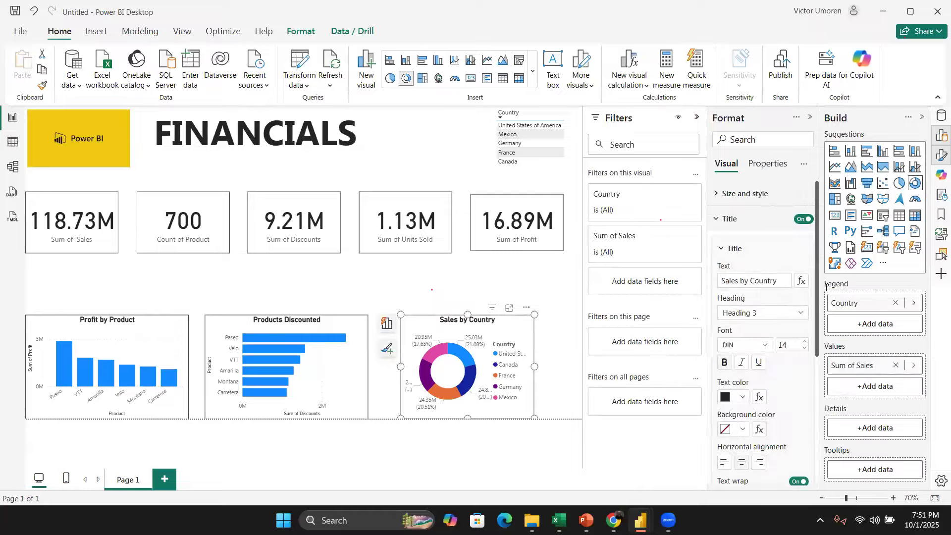
pyautogui.click(350, 325)
pyautogui.click(43, 88)
pyautogui.rightClick(517, 330)
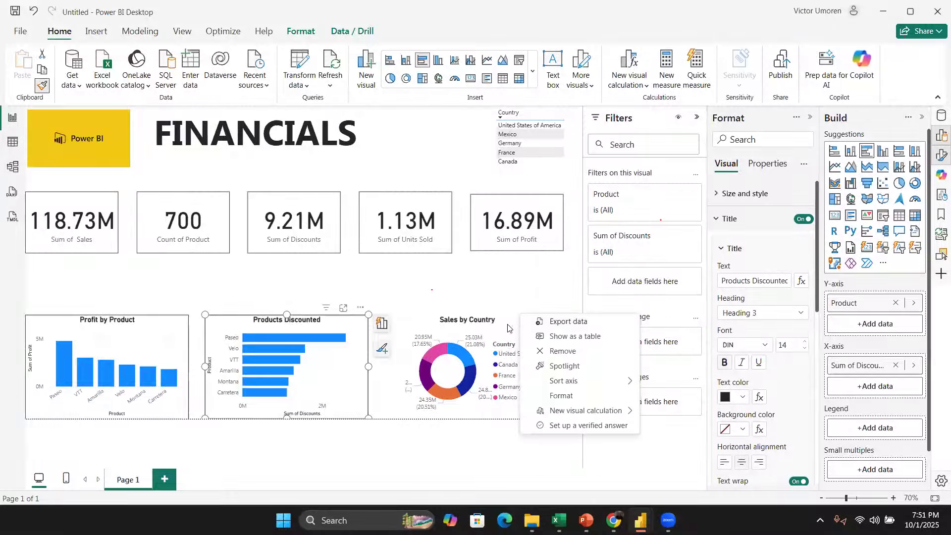
pyautogui.click(508, 328)
pyautogui.click(393, 297)
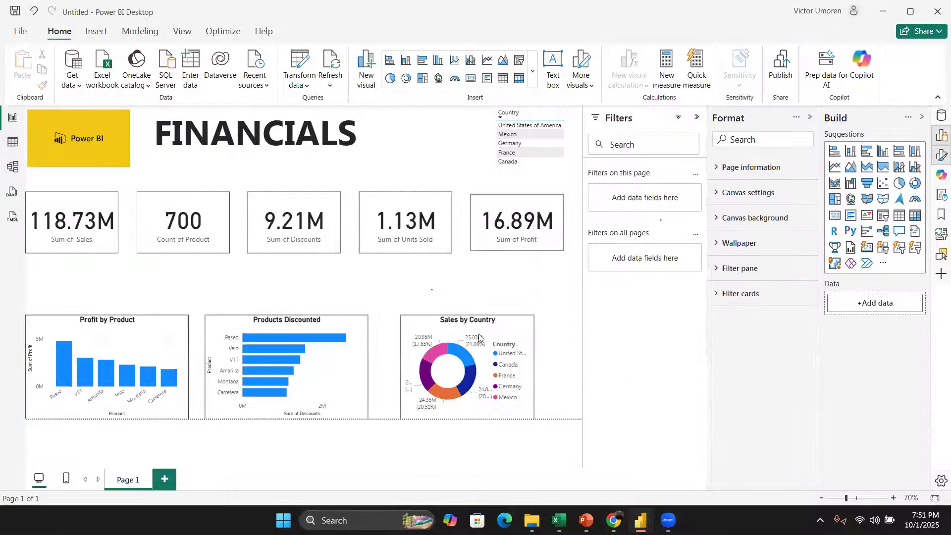
# Step: Reposition and widen the Sales by Country donut chart at the right end of the bottom row
pyautogui.click(508, 335)
pyautogui.moveTo(509, 334); pyautogui.dragTo(303, 331)
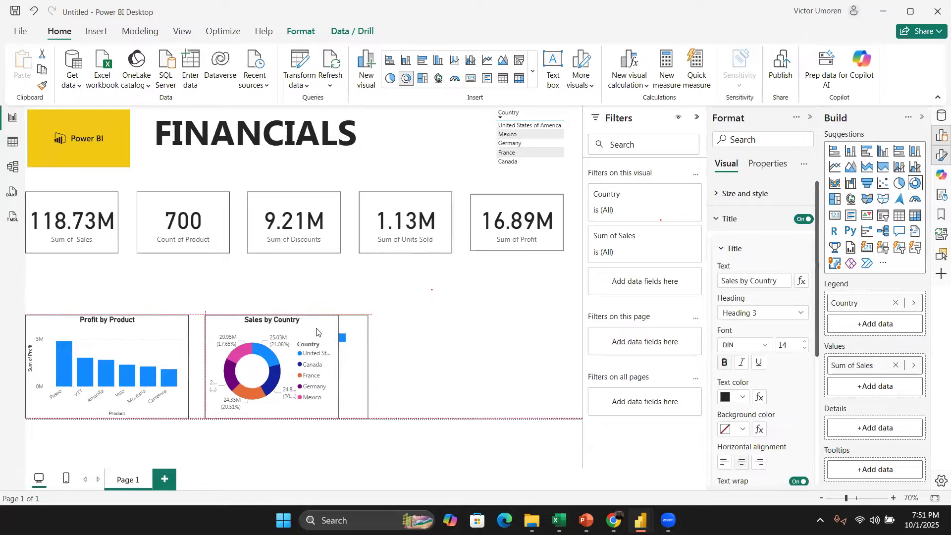
pyautogui.moveTo(339, 366); pyautogui.dragTo(532, 341)
# Step: Select the three bottom charts together and align them to the middle
pyautogui.moveTo(236, 420); pyautogui.dragTo(577, 431)
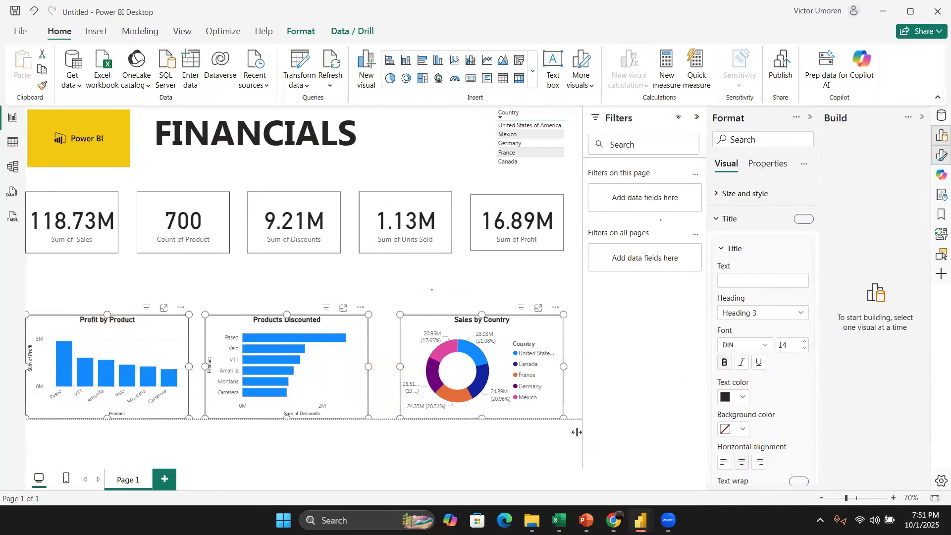
pyautogui.click(301, 31)
pyautogui.click(273, 83)
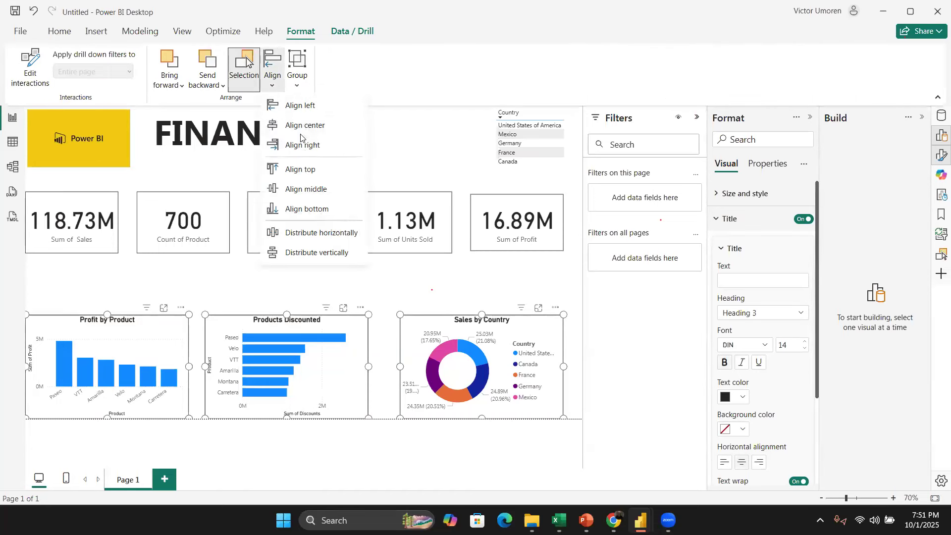
pyautogui.click(321, 189)
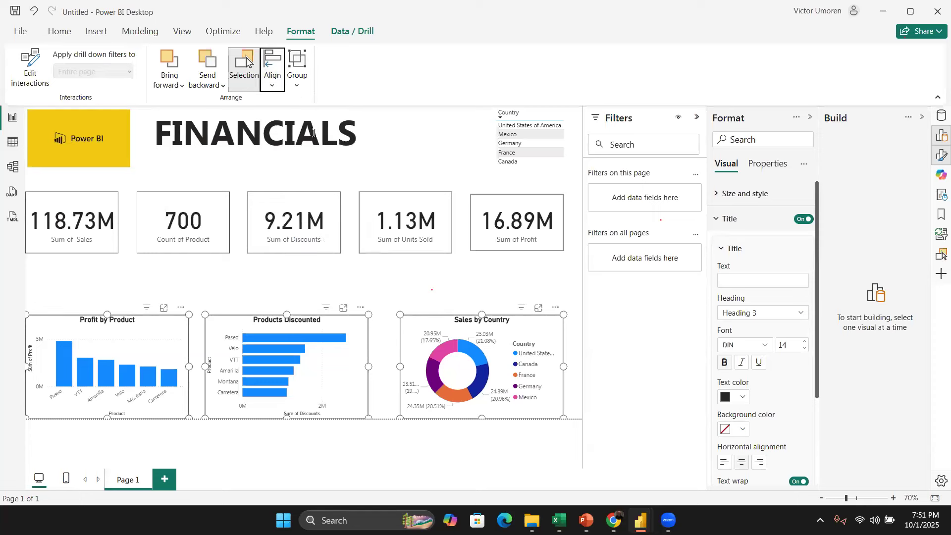
# Step: Distribute the three bottom charts evenly across the row
pyautogui.click(272, 67)
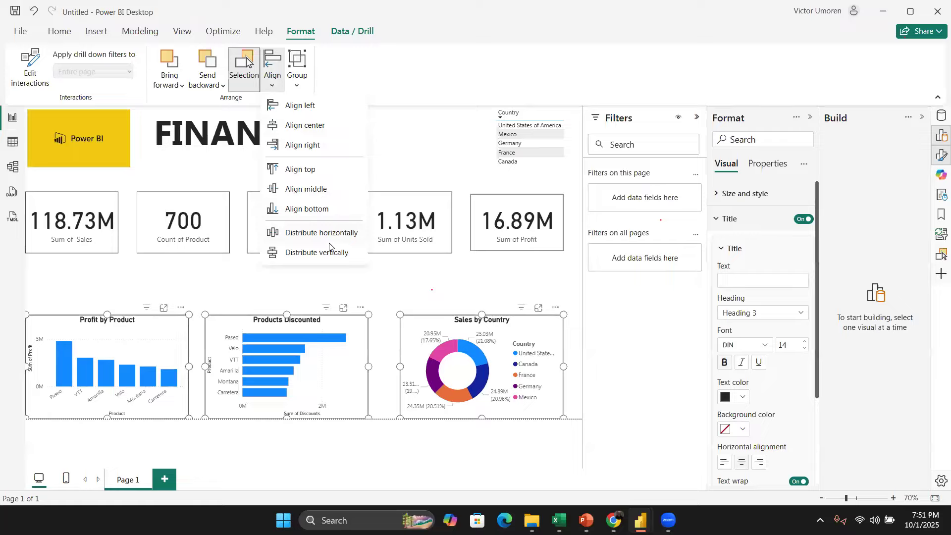
pyautogui.click(329, 243)
pyautogui.click(273, 82)
pyautogui.click(319, 231)
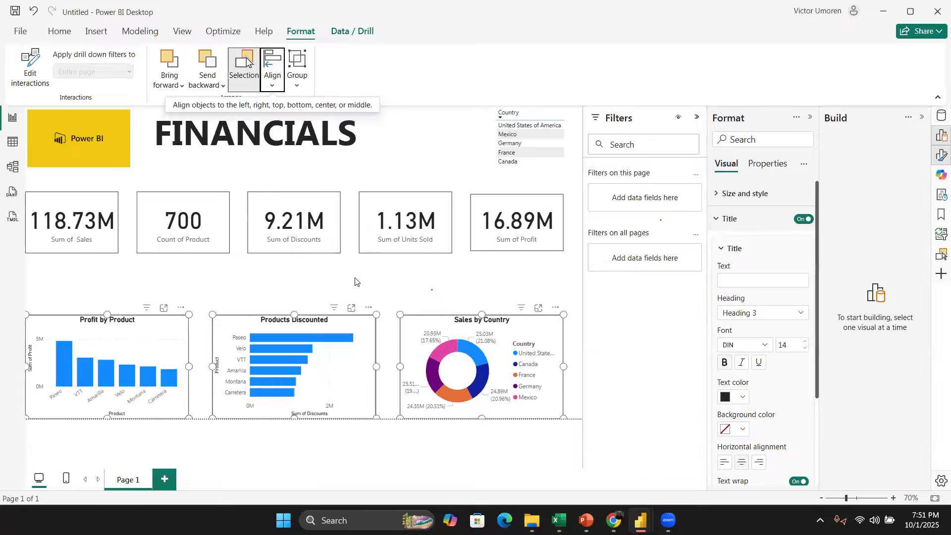
pyautogui.click(355, 282)
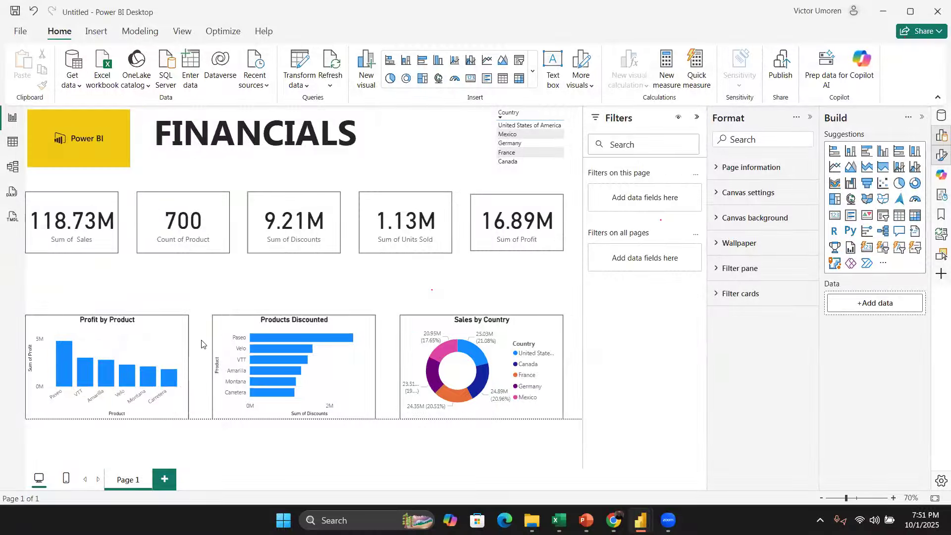
# Step: Add a second report page and open the Data pane
pyautogui.click(165, 480)
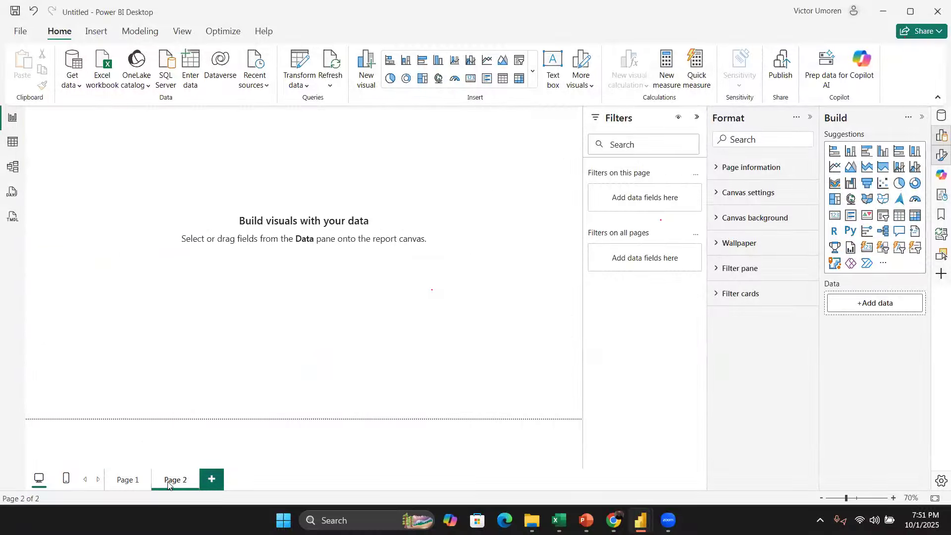
pyautogui.click(941, 115)
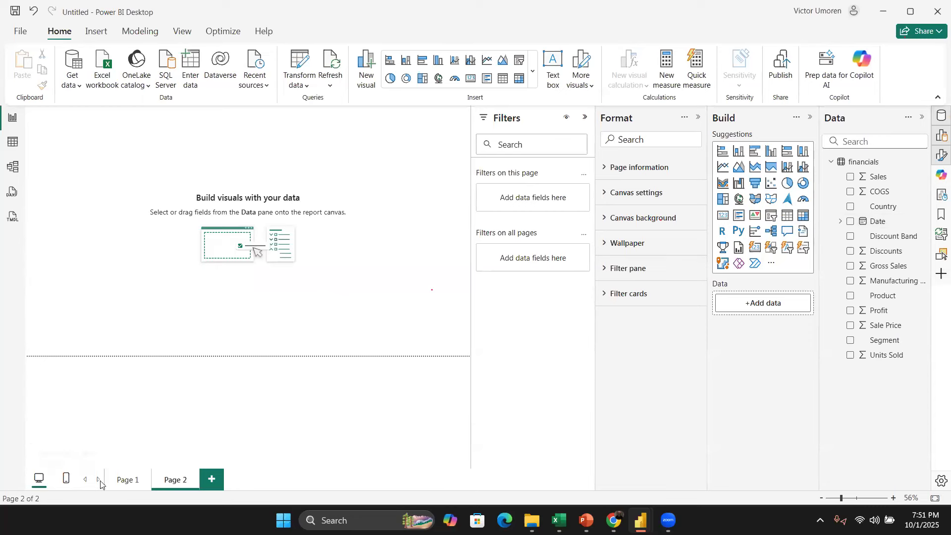
# Step: Auto-create a mobile layout for Page 1 in the mobile layout view
pyautogui.click(127, 480)
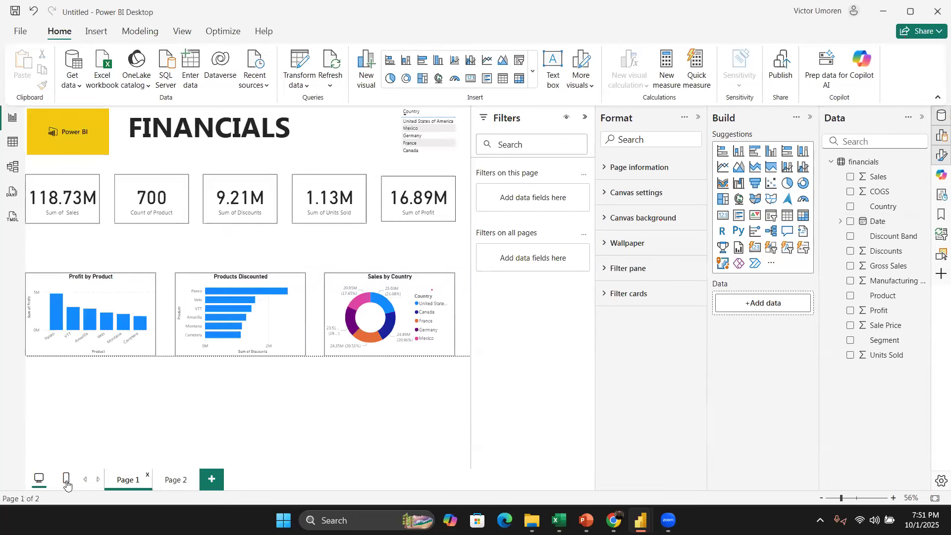
pyautogui.click(66, 479)
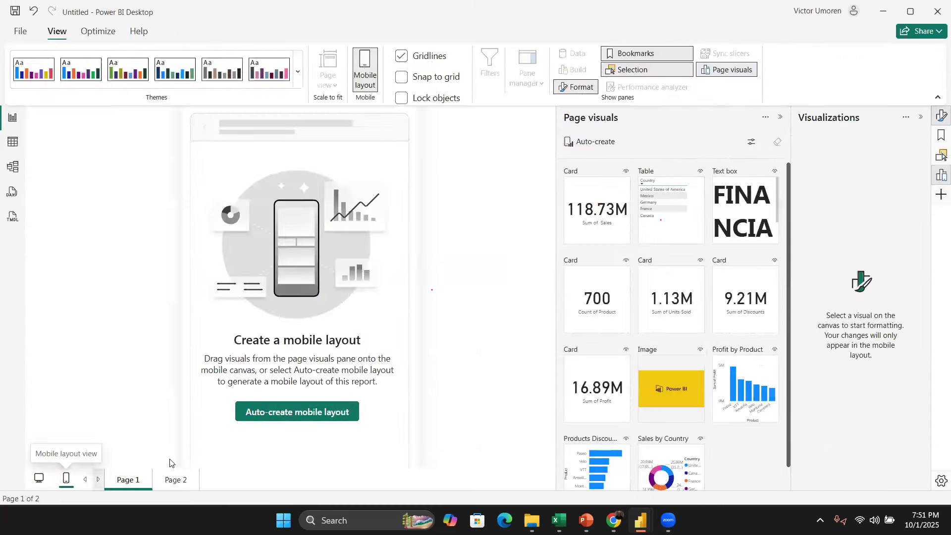
pyautogui.click(277, 412)
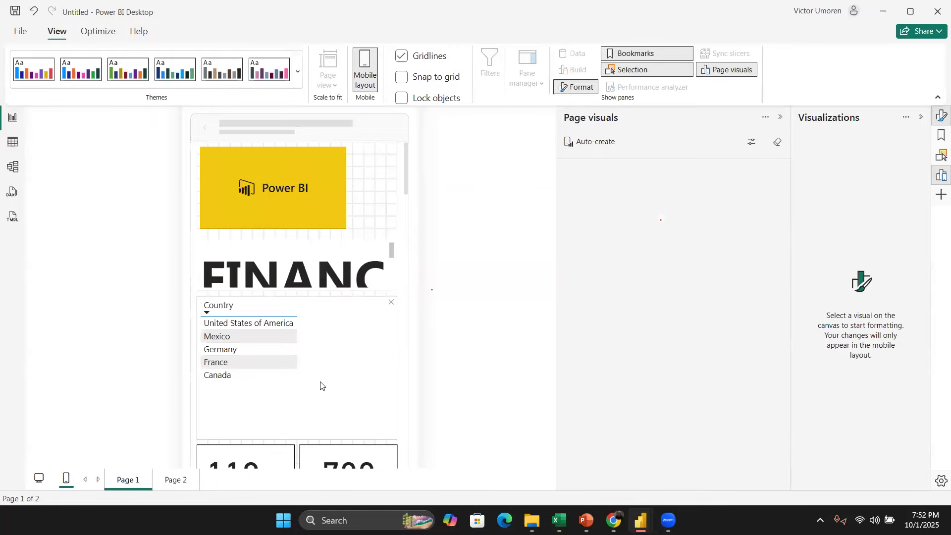
# Step: Scroll through the auto-created mobile layout to review the placed visuals
pyautogui.scroll(-10, 327, 376)
pyautogui.scroll(-6, 332, 372)
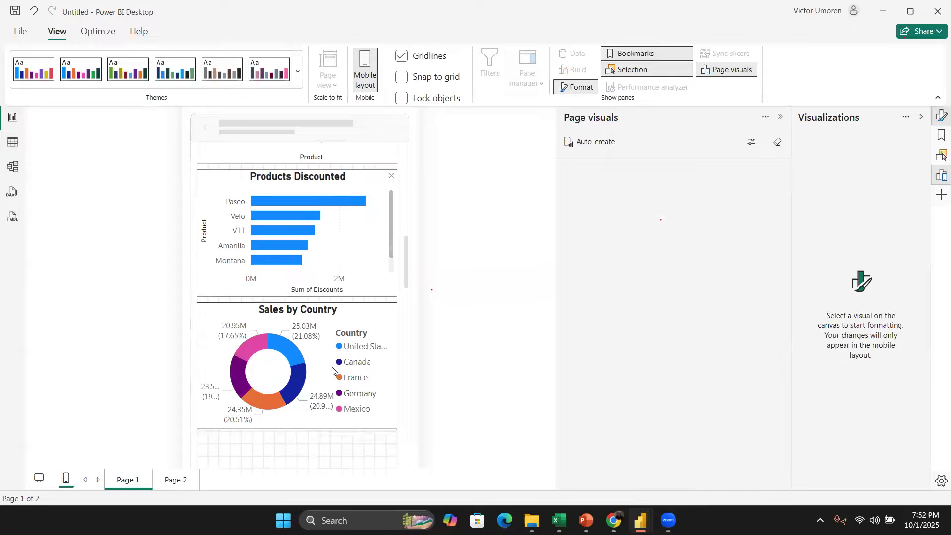
pyautogui.scroll(15, 332, 370)
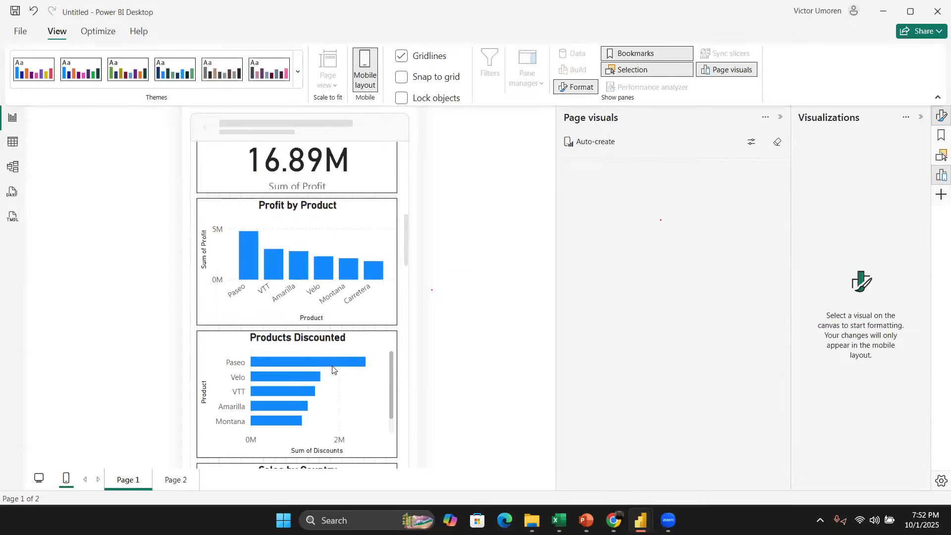
pyautogui.scroll(4, 333, 363)
pyautogui.scroll(-15, 333, 363)
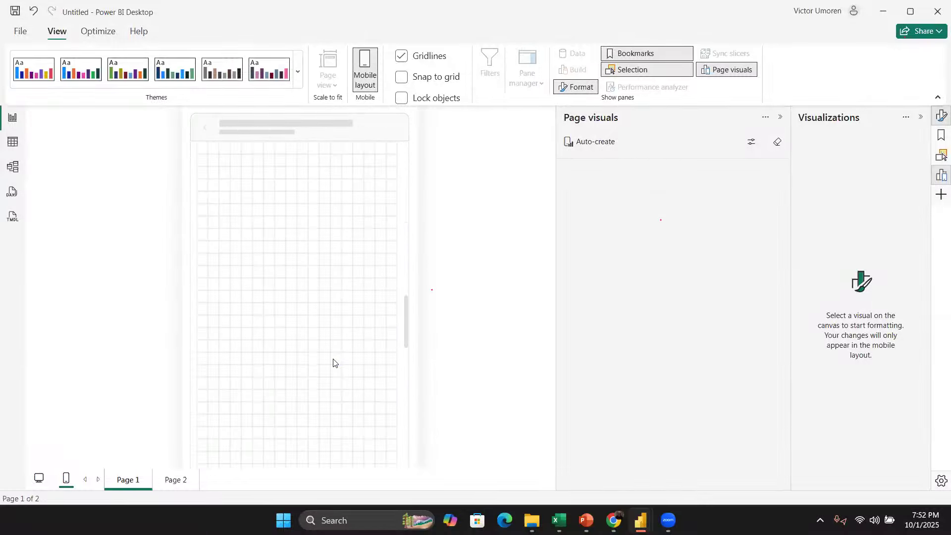
pyautogui.scroll(5, 334, 363)
pyautogui.scroll(10, 334, 362)
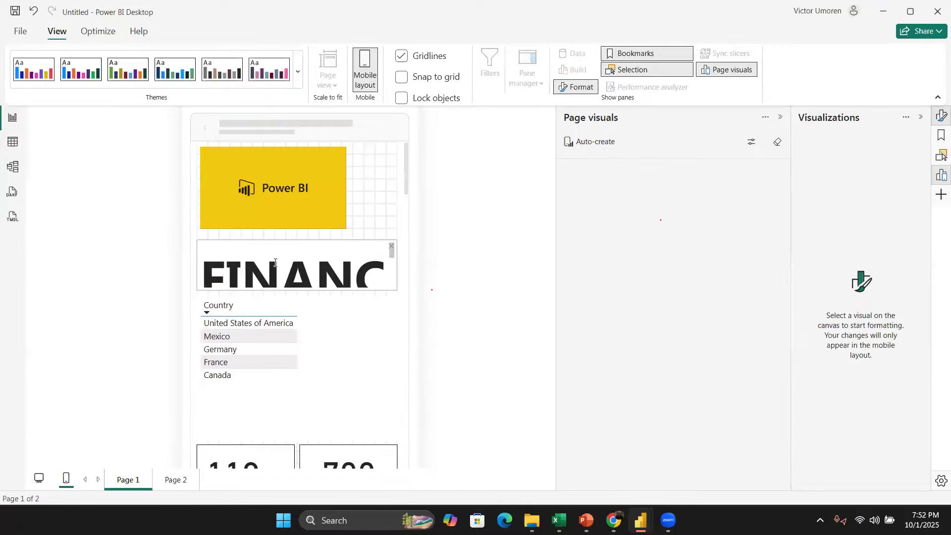
# Step: Set the FINANCIALS text box's font size to 28 in the mobile layout
pyautogui.doubleClick(276, 263)
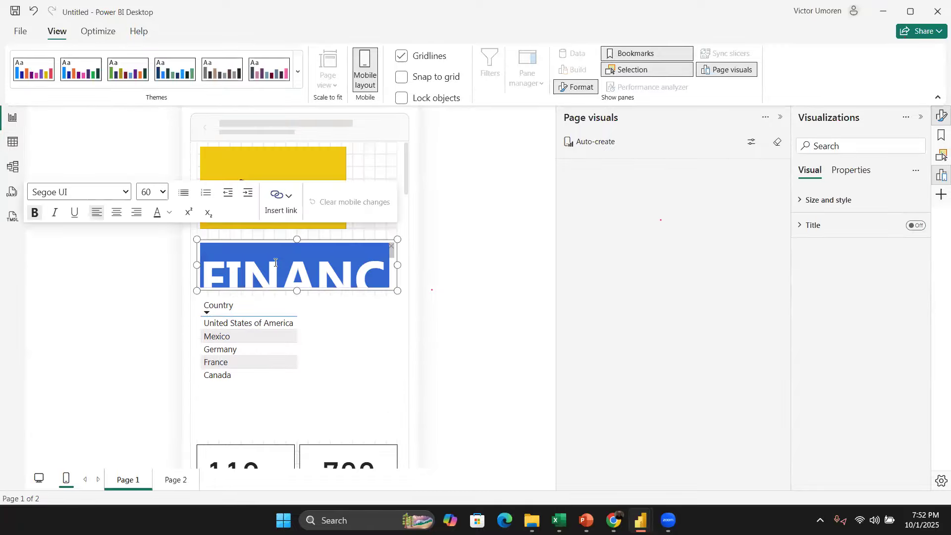
pyautogui.click(163, 193)
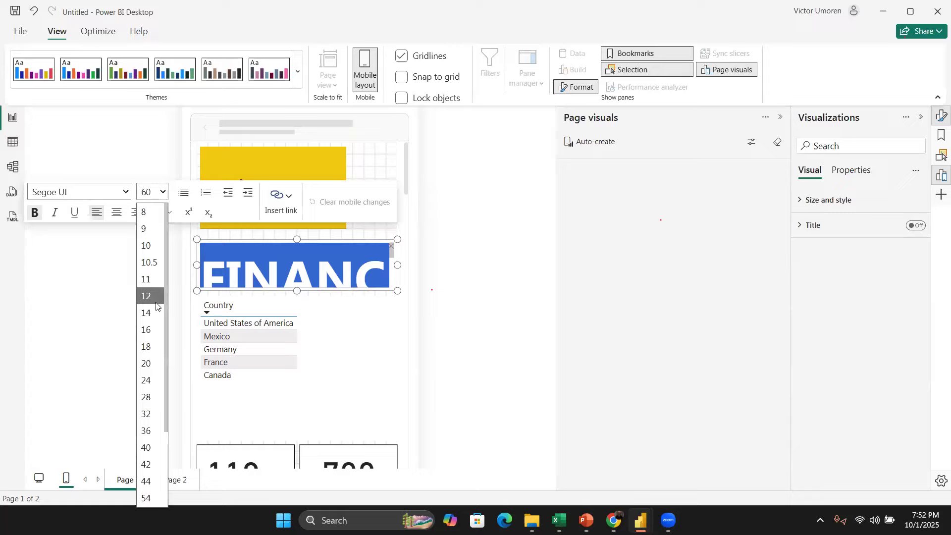
pyautogui.click(153, 310)
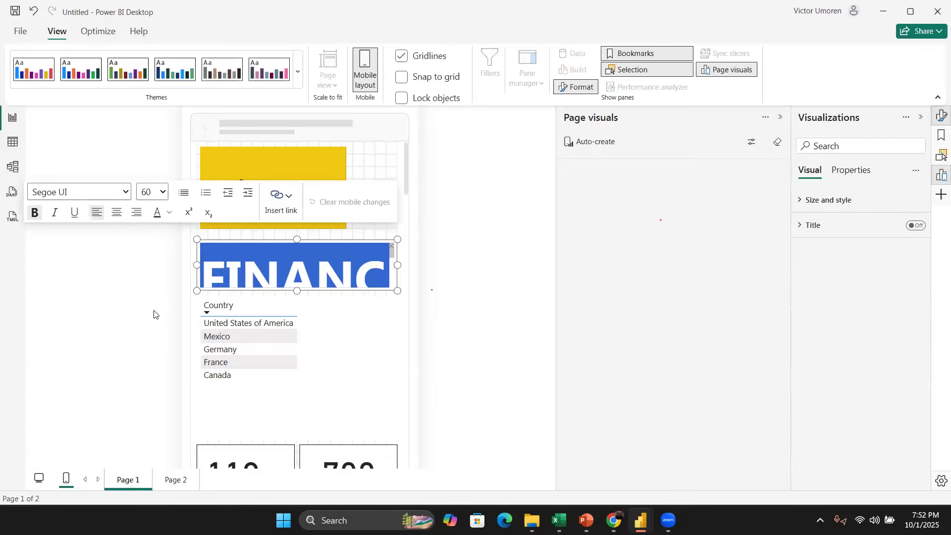
pyautogui.click(163, 193)
pyautogui.click(147, 347)
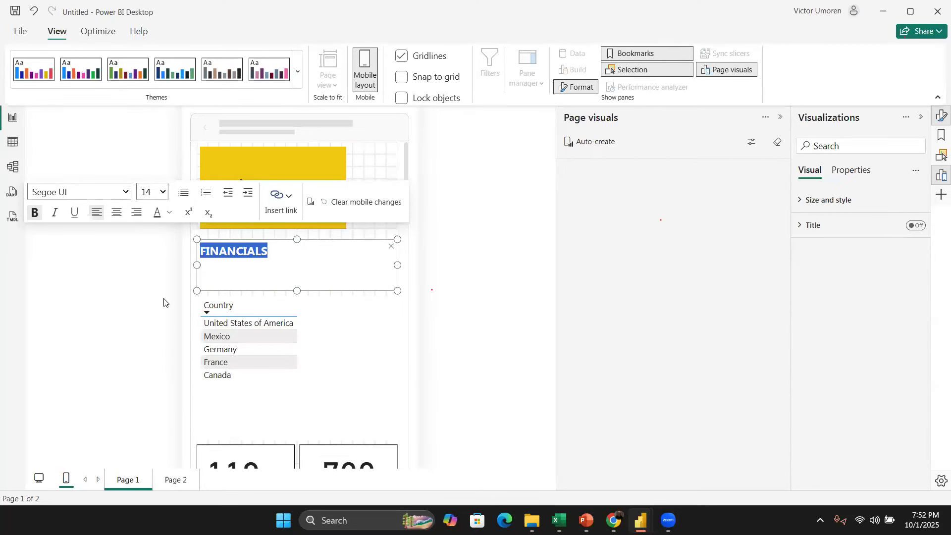
pyautogui.click(163, 193)
pyautogui.click(153, 397)
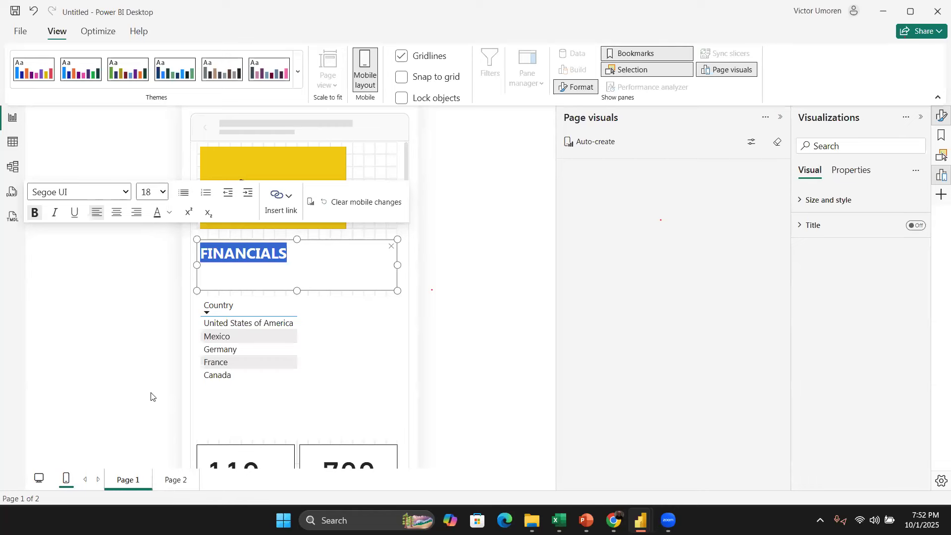
pyautogui.click(111, 332)
# Step: Test the Country slicer in the mobile layout by selecting and deselecting countries
pyautogui.scroll(-3, 303, 340)
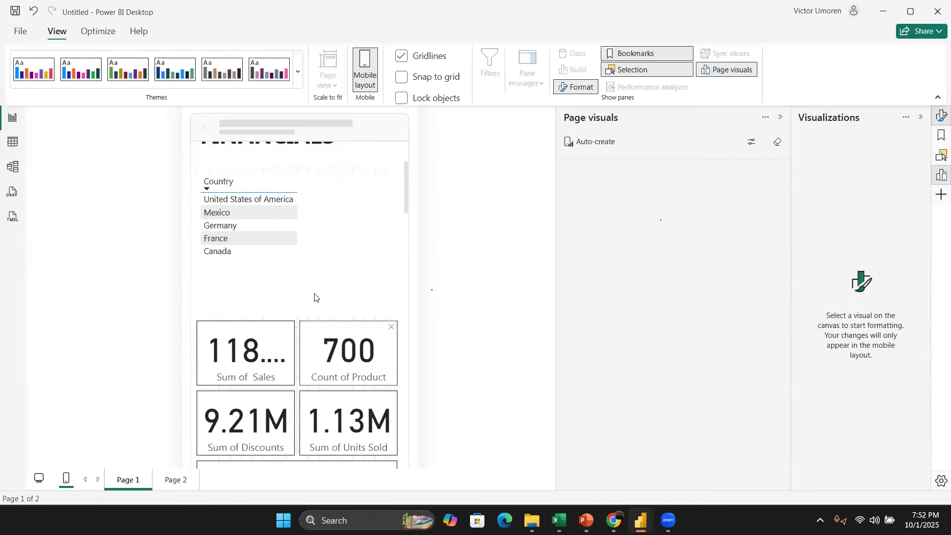
pyautogui.scroll(-4, 326, 360)
pyautogui.scroll(6, 329, 297)
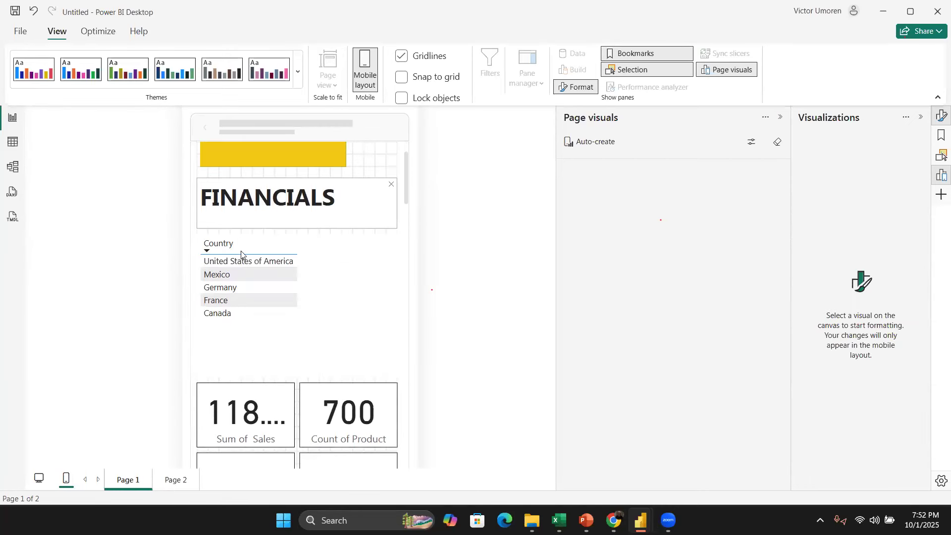
pyautogui.click(242, 268)
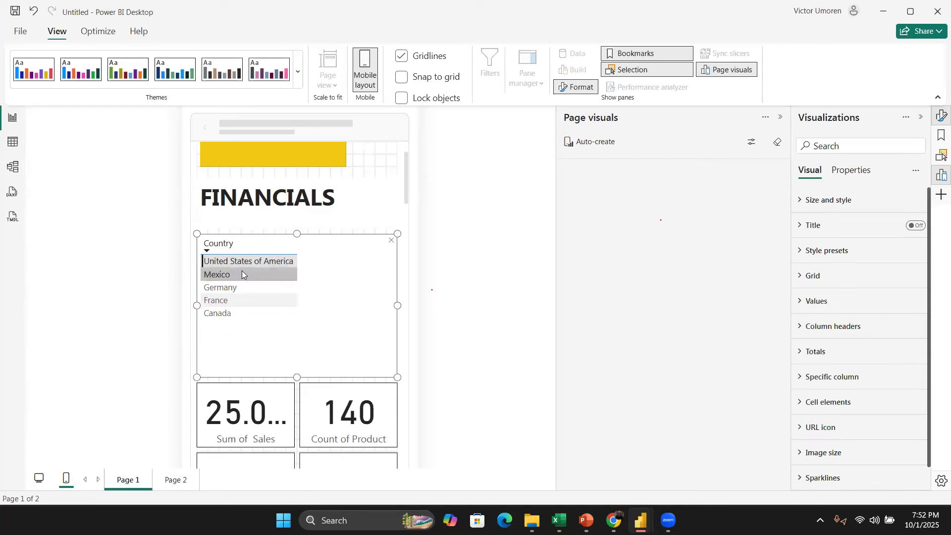
pyautogui.click(239, 273)
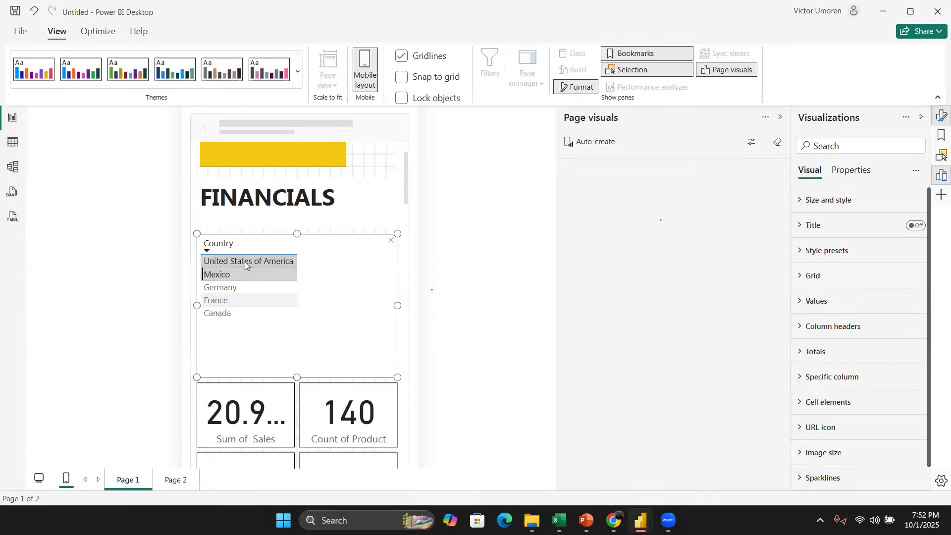
pyautogui.click(244, 261)
pyautogui.click(245, 263)
# Step: Review the mobile layout charts and return to the desktop layout view
pyautogui.scroll(-10, 297, 301)
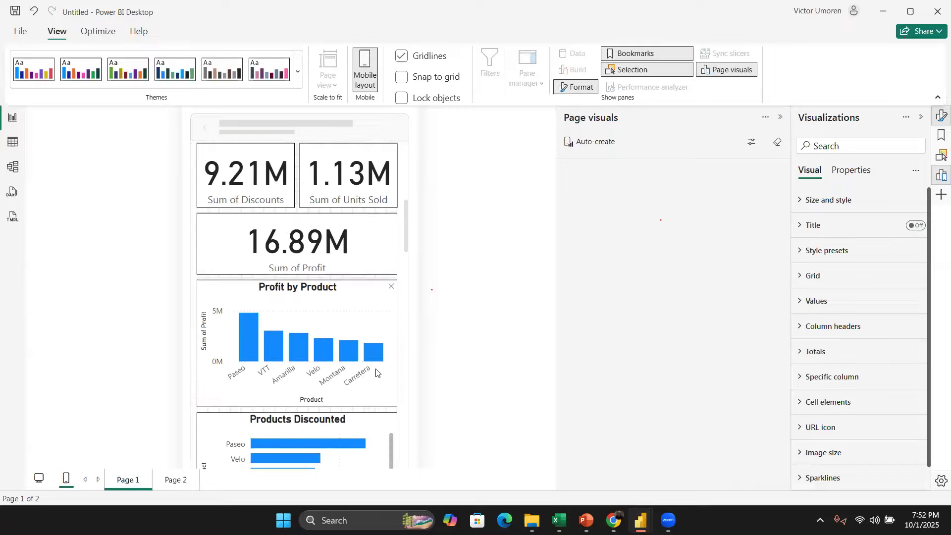
pyautogui.scroll(6, 381, 376)
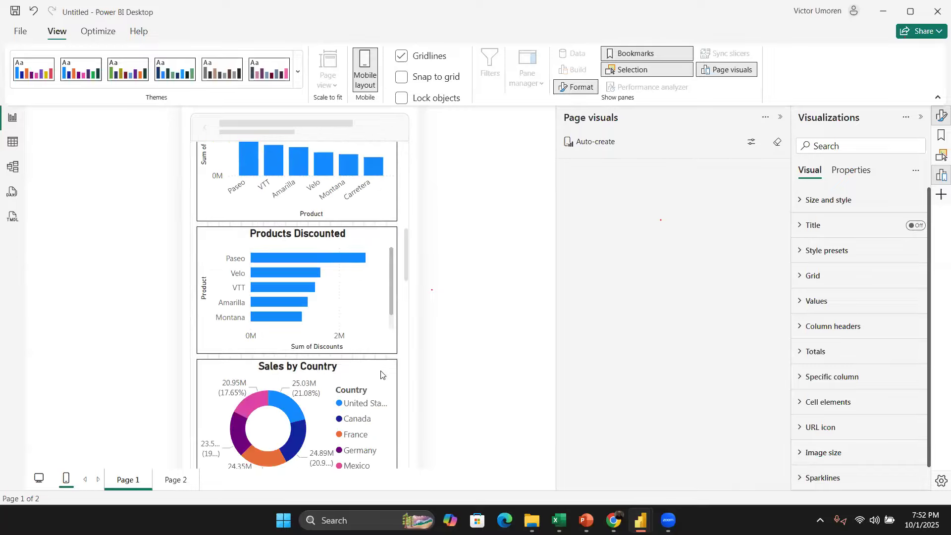
pyautogui.scroll(-1, 380, 375)
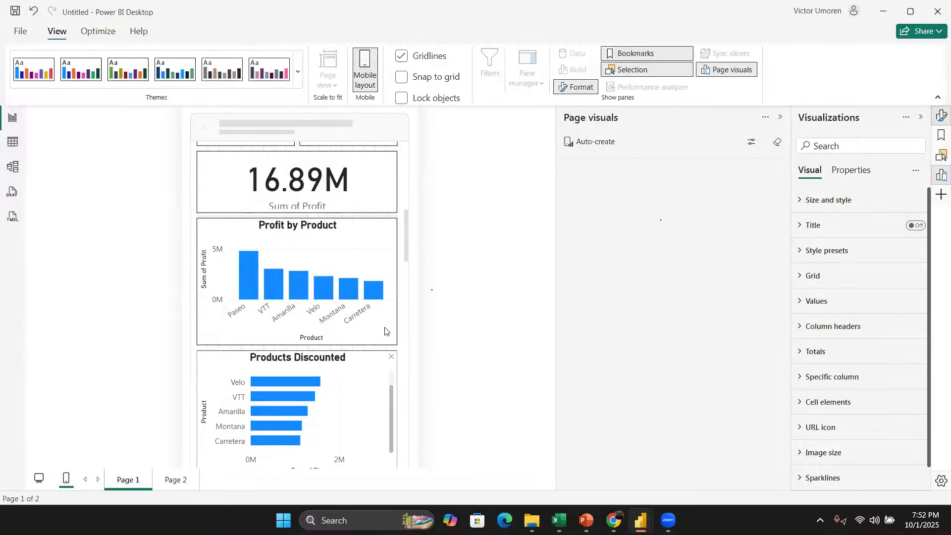
pyautogui.scroll(-7, 385, 331)
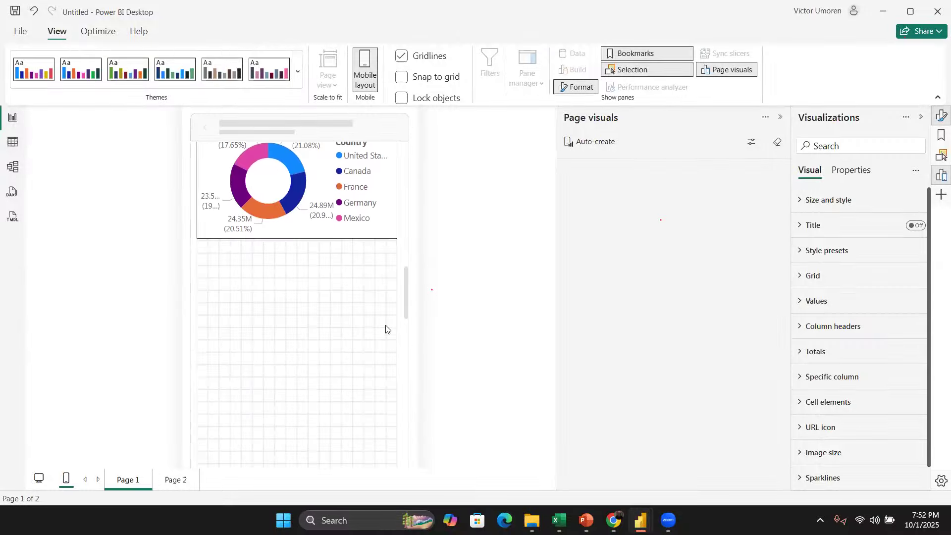
pyautogui.scroll(6, 386, 329)
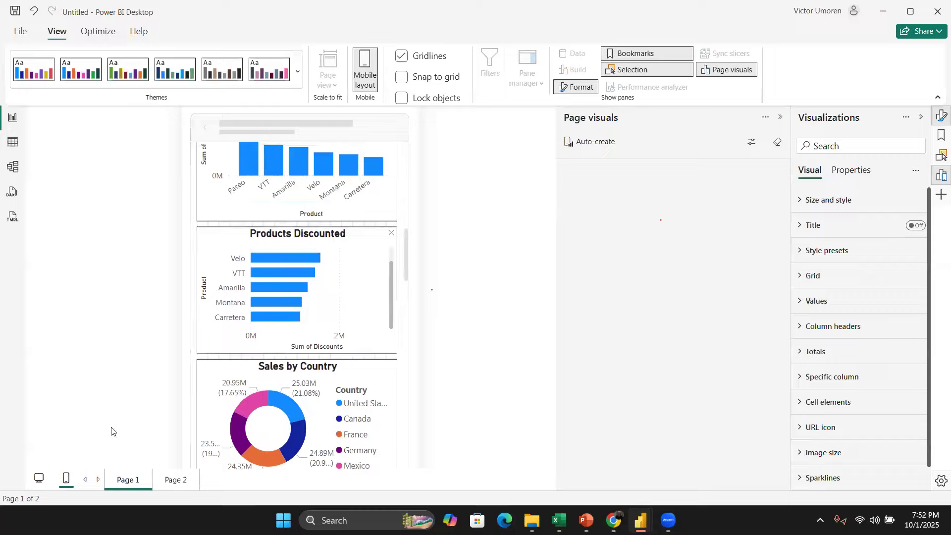
pyautogui.click(40, 480)
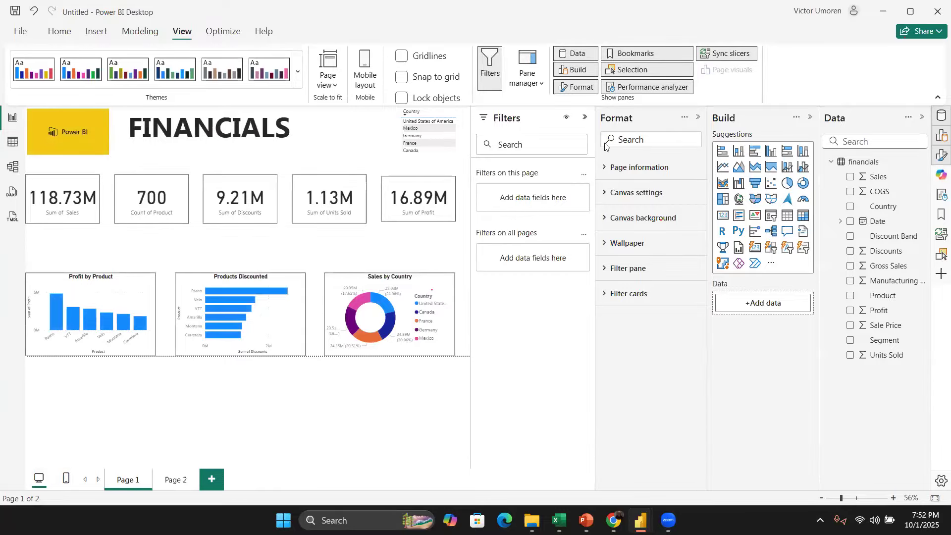
# Step: Collapse the Format and Filters panes to enlarge the report canvas
pyautogui.click(698, 118)
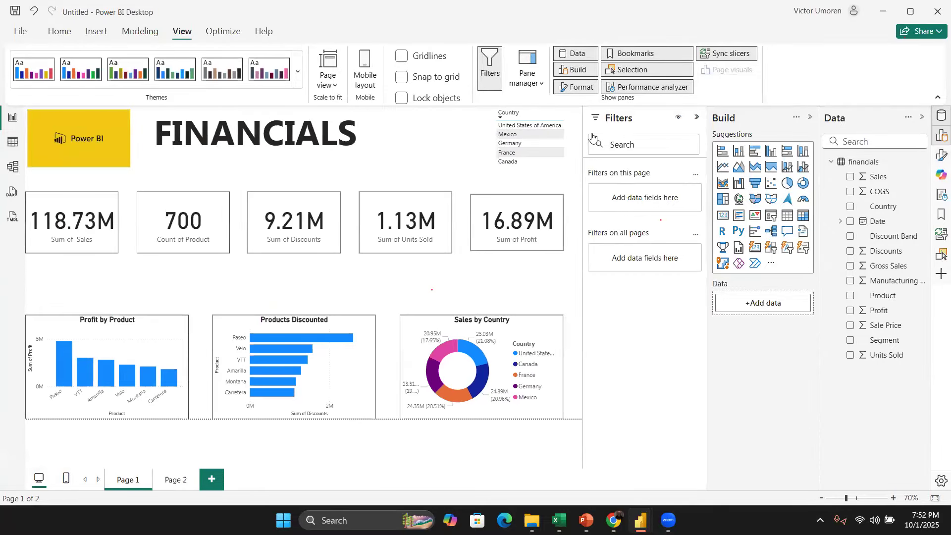
pyautogui.click(697, 117)
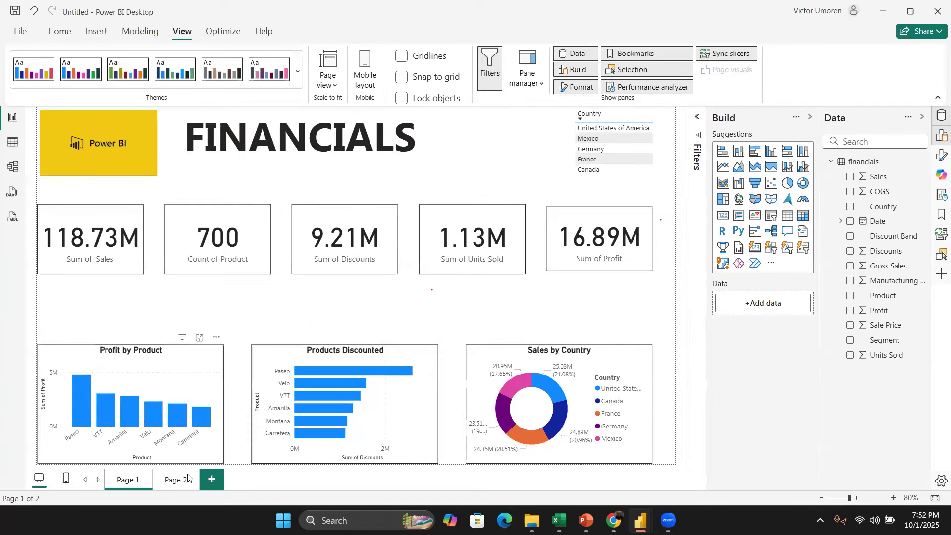
# Step: On Page 2, add a Sum of Sales card from the Sales field, close the visual suggestions, and return to Page 1
pyautogui.click(174, 485)
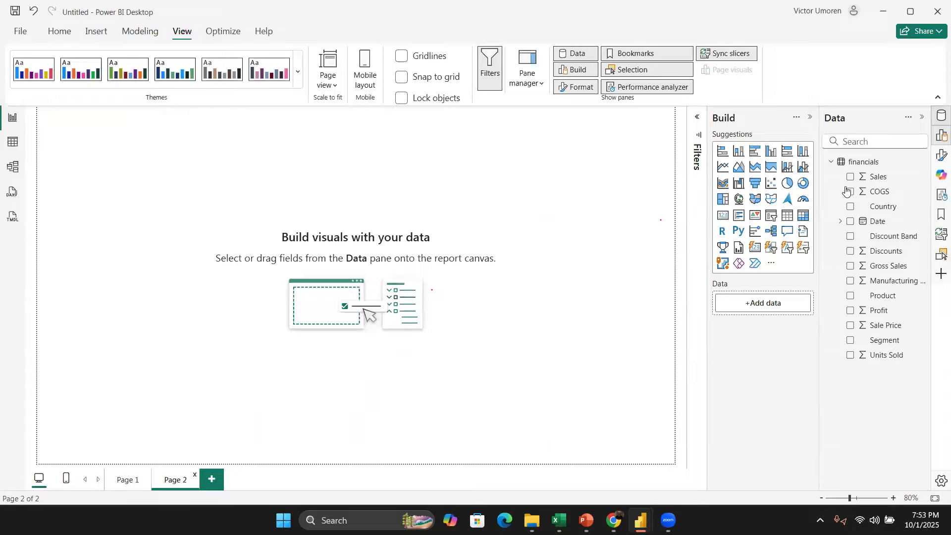
pyautogui.moveTo(864, 177)
pyautogui.mouseDown()
pyautogui.moveTo(208, 335)
pyautogui.moveTo(780, 341)
pyautogui.mouseUp()
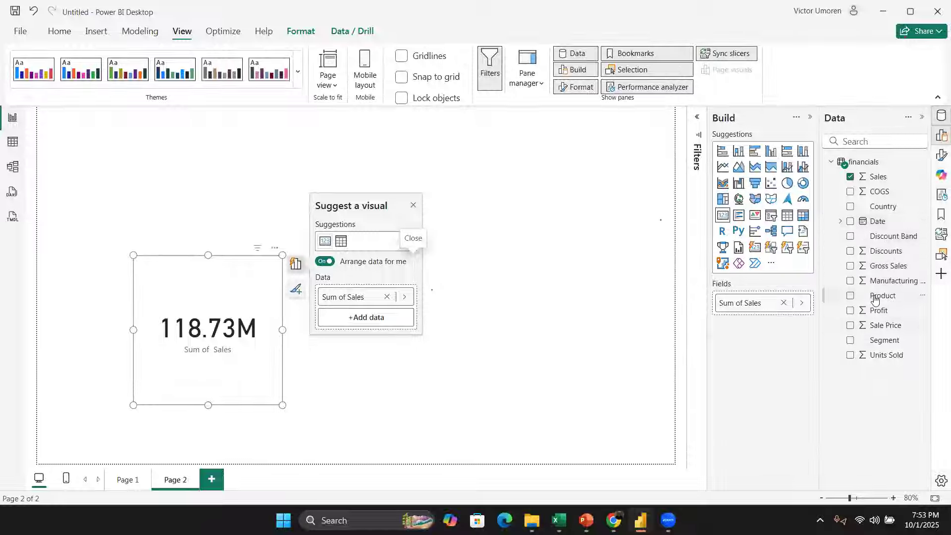
pyautogui.click(842, 222)
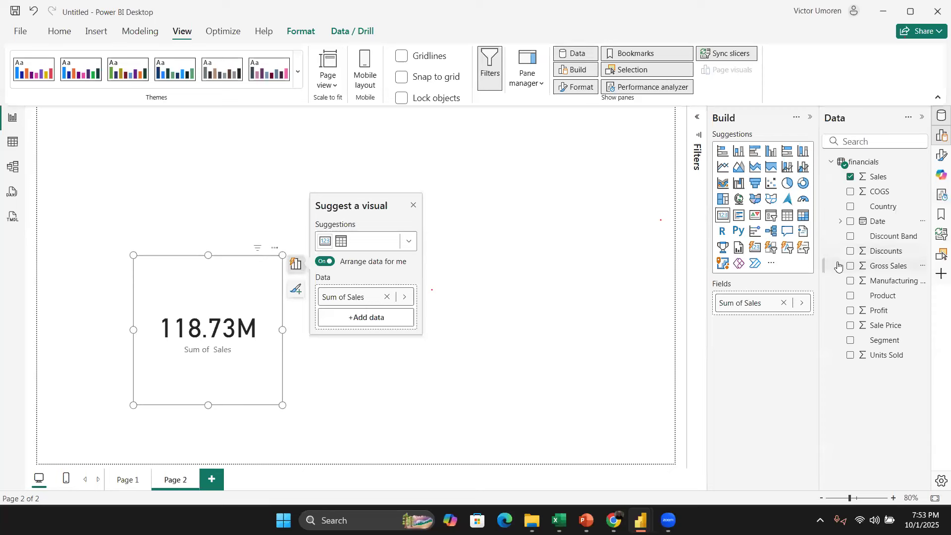
pyautogui.click(844, 212)
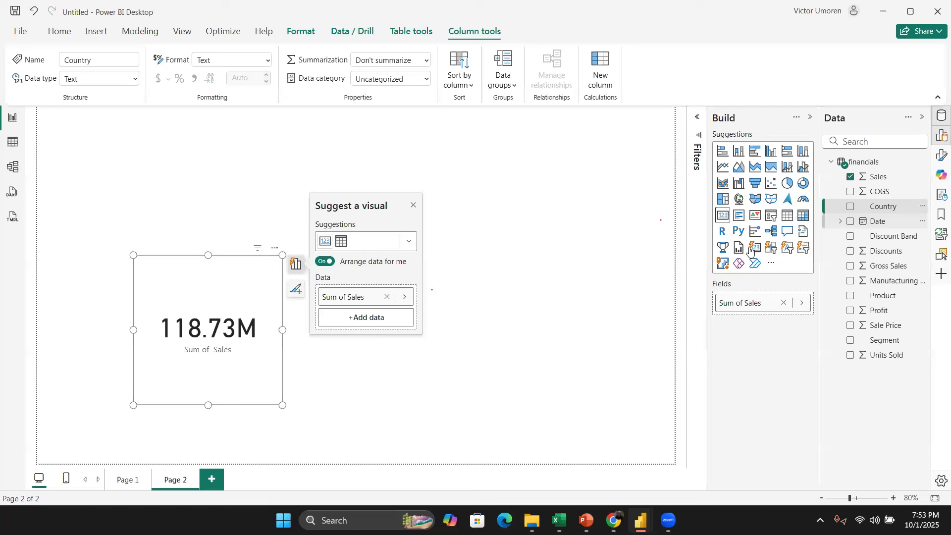
pyautogui.click(420, 207)
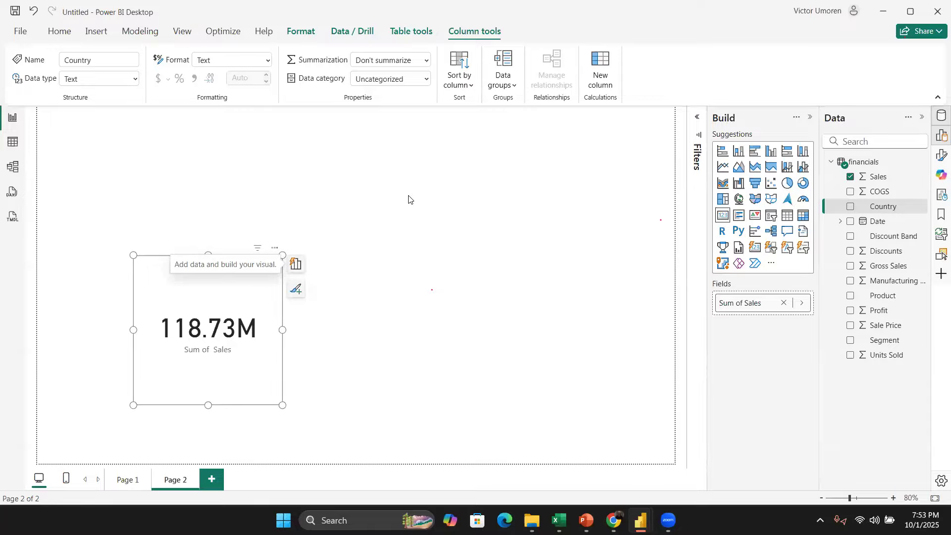
pyautogui.click(390, 272)
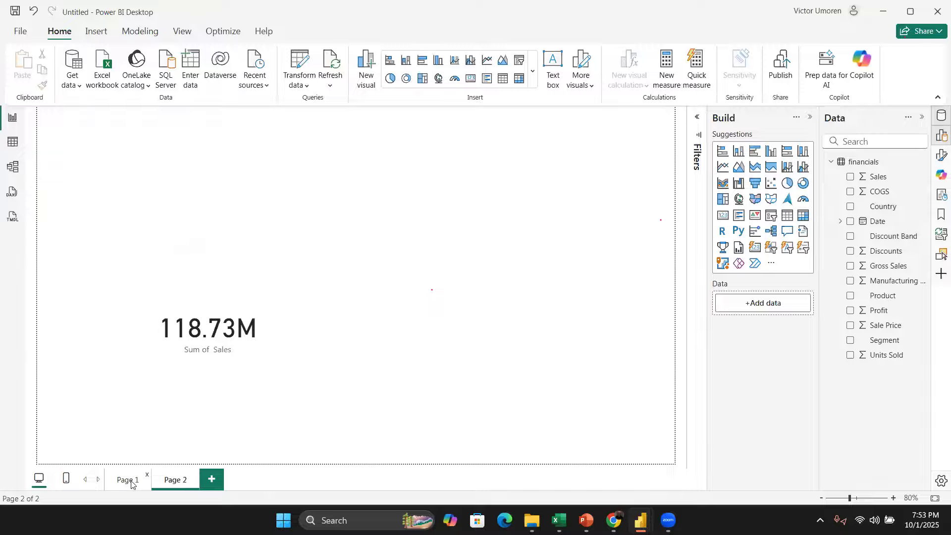
pyautogui.click(128, 480)
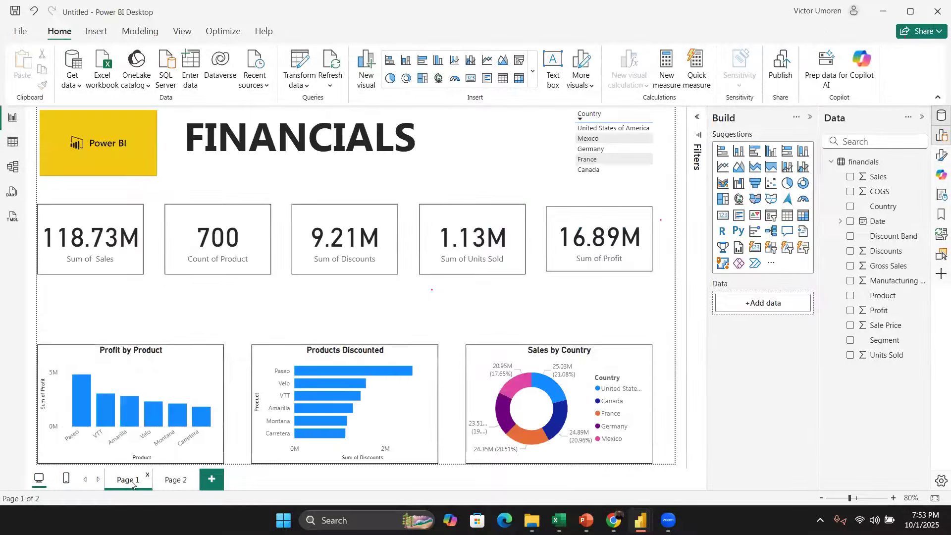
# Step: On Page 2, add Units Sold to the Sum of Sales card
pyautogui.click(170, 479)
pyautogui.click(191, 344)
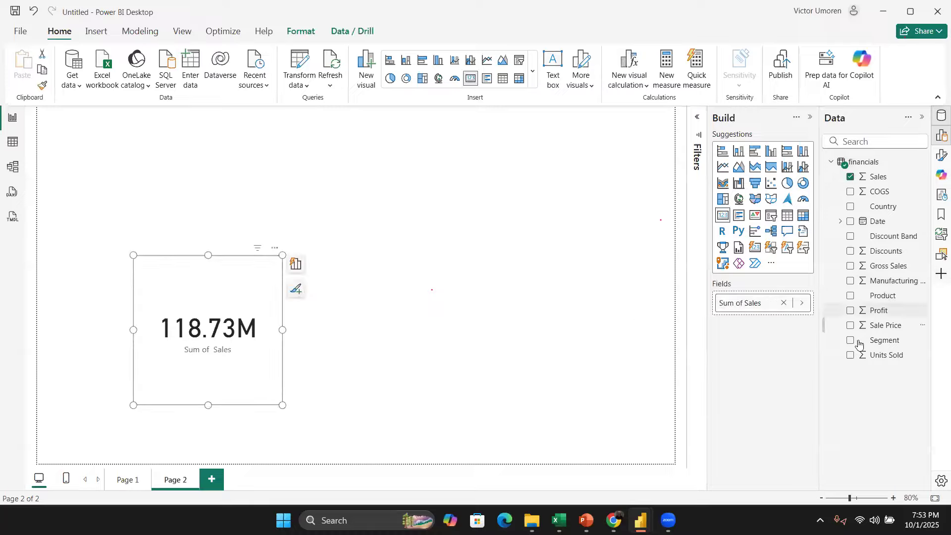
pyautogui.click(851, 356)
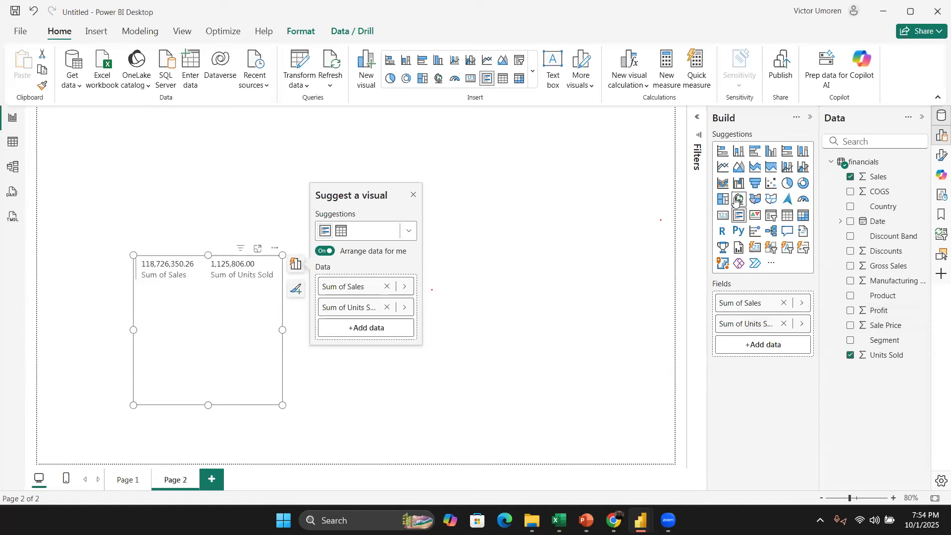
# Step: Convert the visual to an area chart and move Sales to the X-axis, leaving Sum of Units Sold on the Y-axis
pyautogui.click(723, 183)
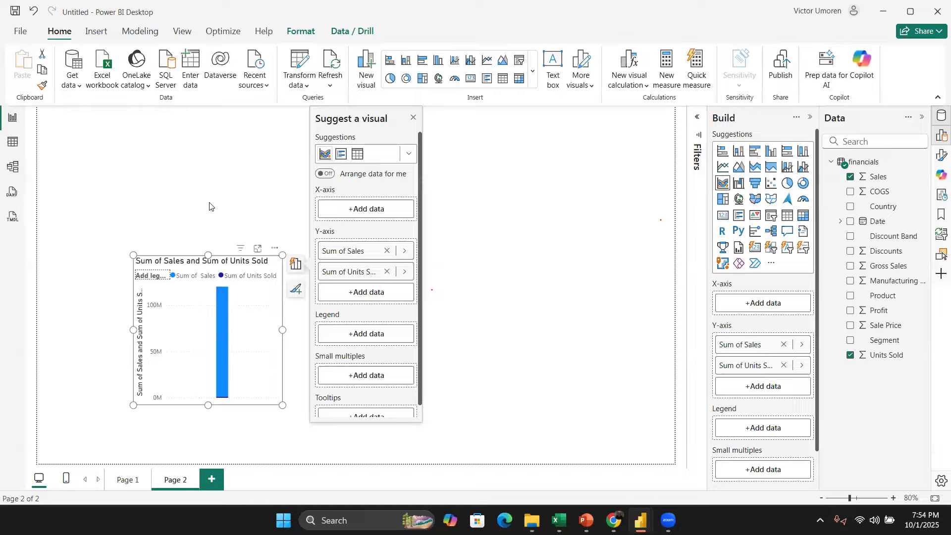
pyautogui.click(413, 117)
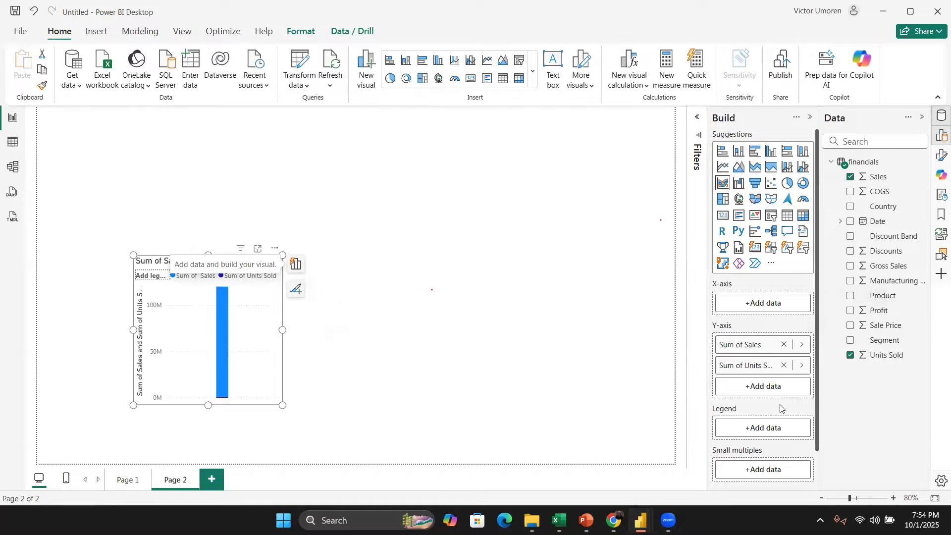
pyautogui.moveTo(765, 348); pyautogui.dragTo(754, 310)
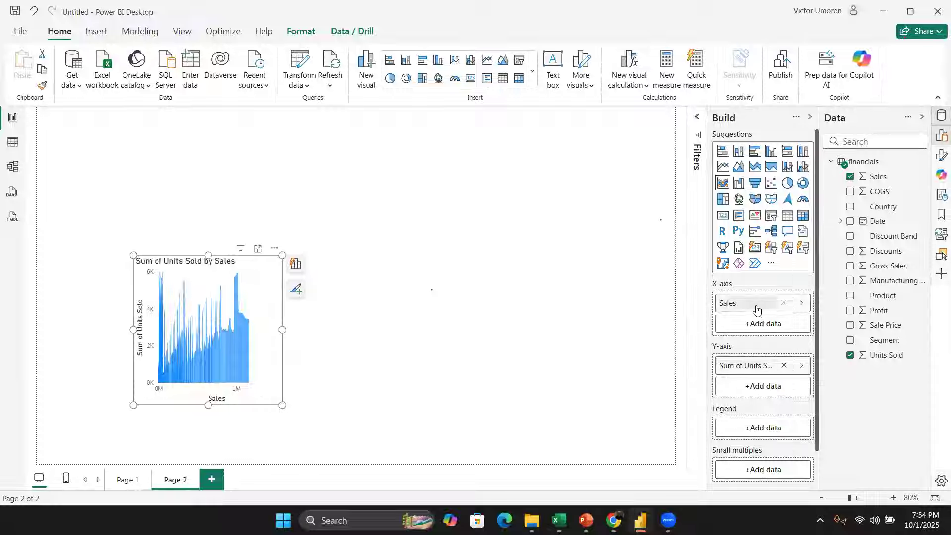
# Step: Try swapping Sales and Units Sold between the chart's X- and Y-axes and back again
pyautogui.moveTo(753, 303); pyautogui.dragTo(754, 389)
pyautogui.moveTo(753, 345); pyautogui.dragTo(750, 308)
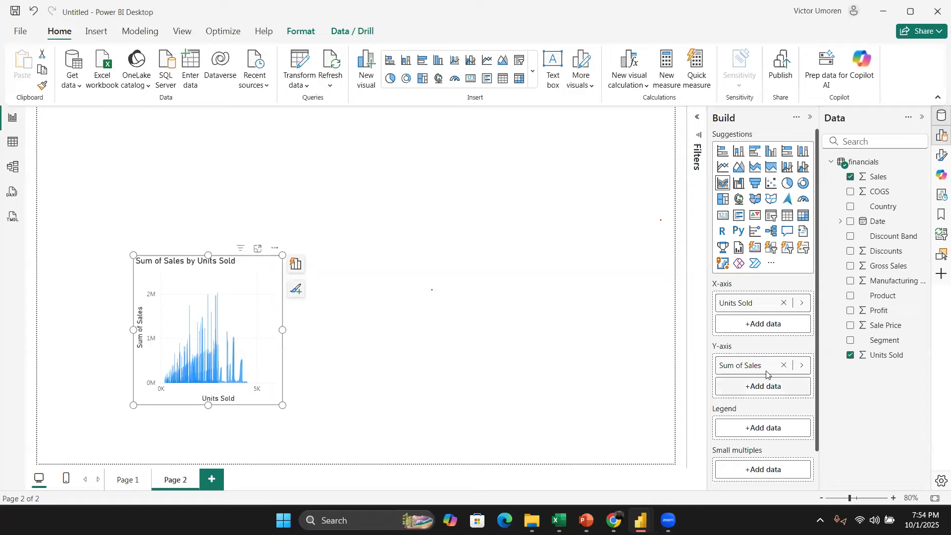
pyautogui.moveTo(761, 369); pyautogui.dragTo(762, 320)
pyautogui.moveTo(748, 369); pyautogui.dragTo(761, 309)
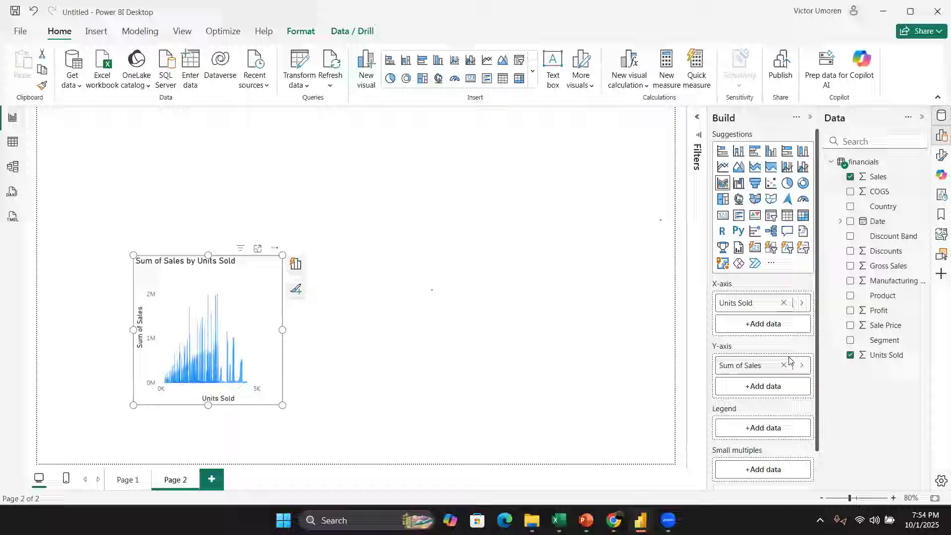
pyautogui.moveTo(767, 369); pyautogui.dragTo(758, 391)
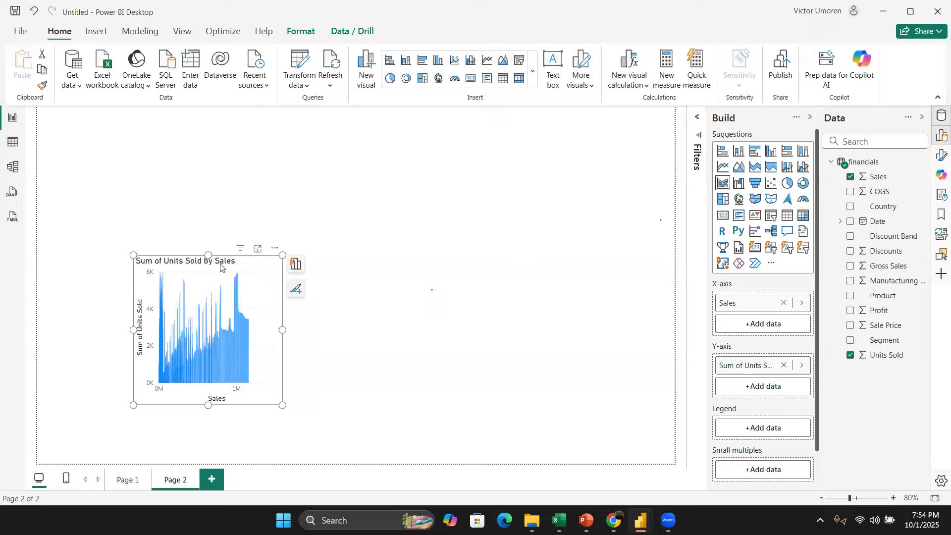
# Step: Move the Units Sold by Sales chart toward the left edge and add a Sum of Profit card to the canvas
pyautogui.click(274, 266)
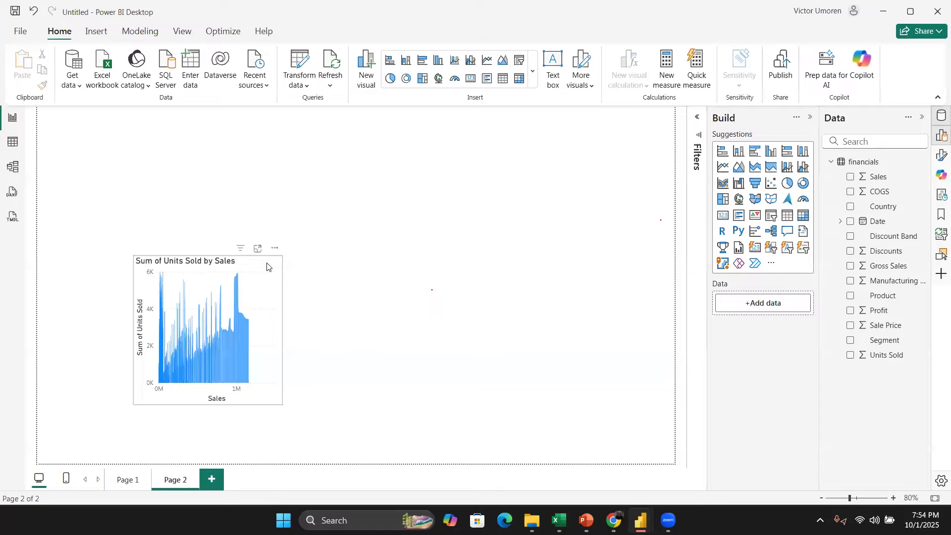
pyautogui.click(266, 267)
pyautogui.moveTo(238, 253); pyautogui.dragTo(210, 243)
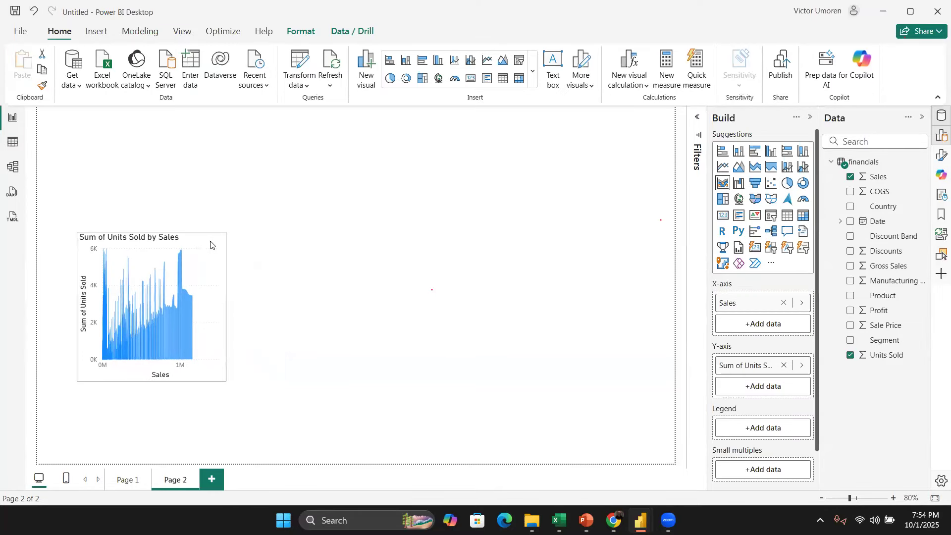
pyautogui.click(418, 258)
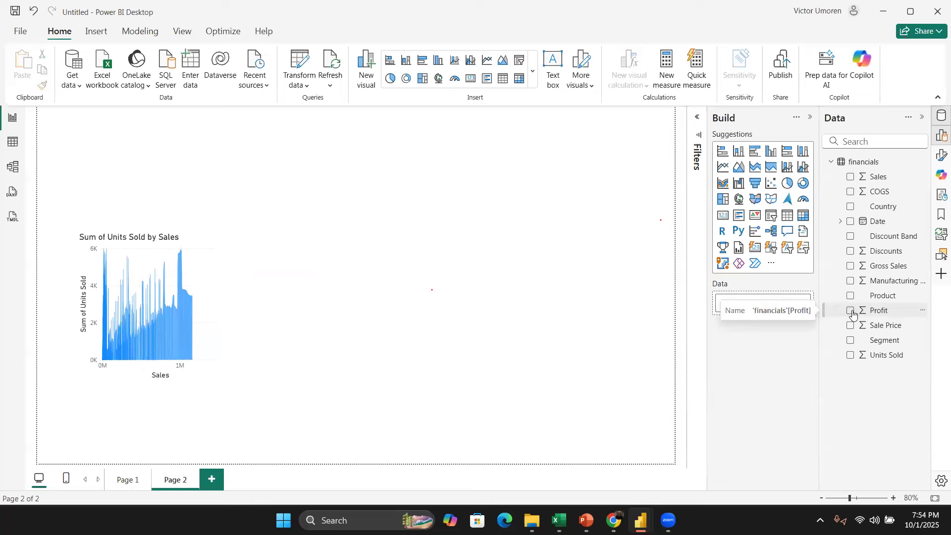
pyautogui.moveTo(880, 310); pyautogui.dragTo(464, 341)
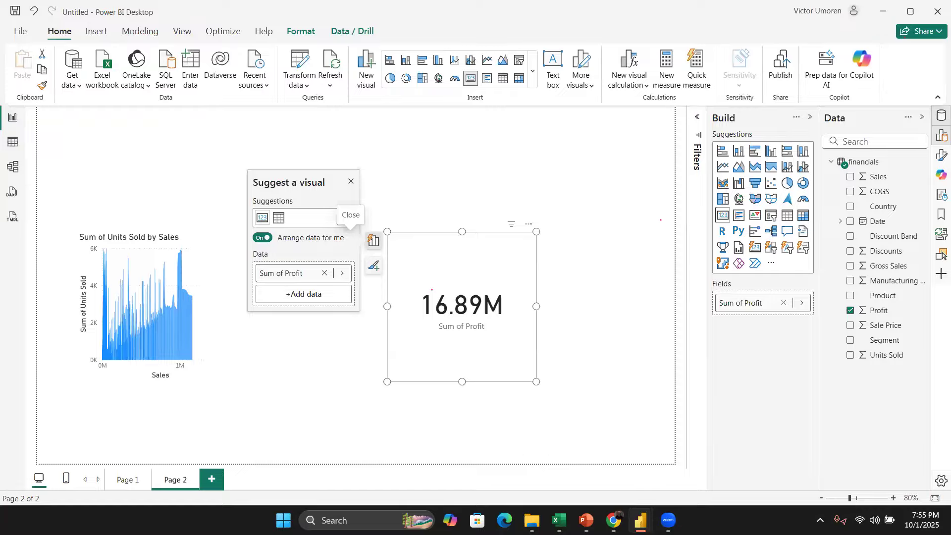
# Step: Review the KPI/Metrics planning sheet in the Excel workbook and return to the report
pyautogui.click(557, 515)
pyautogui.scroll(-1, 316, 360)
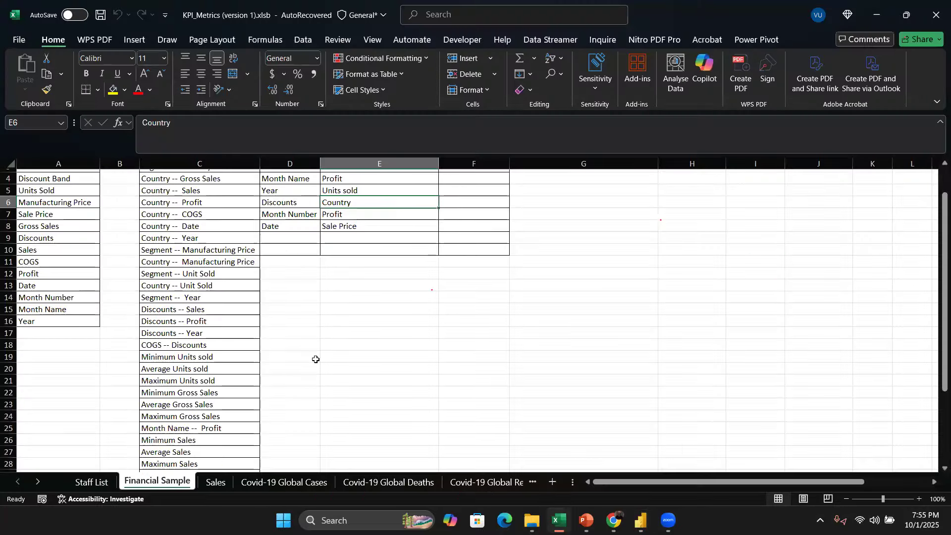
pyautogui.scroll(1, 268, 329)
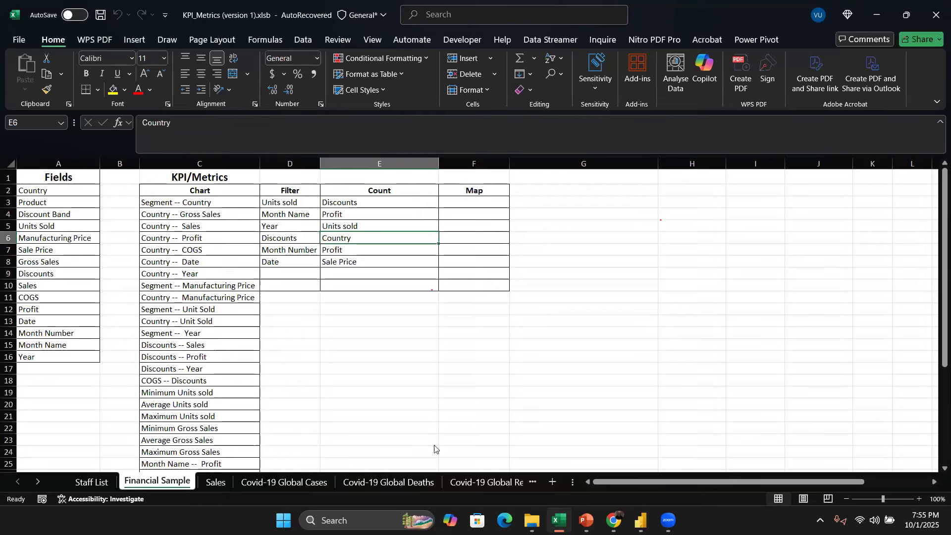
pyautogui.moveTo(627, 518)
pyautogui.click(649, 446)
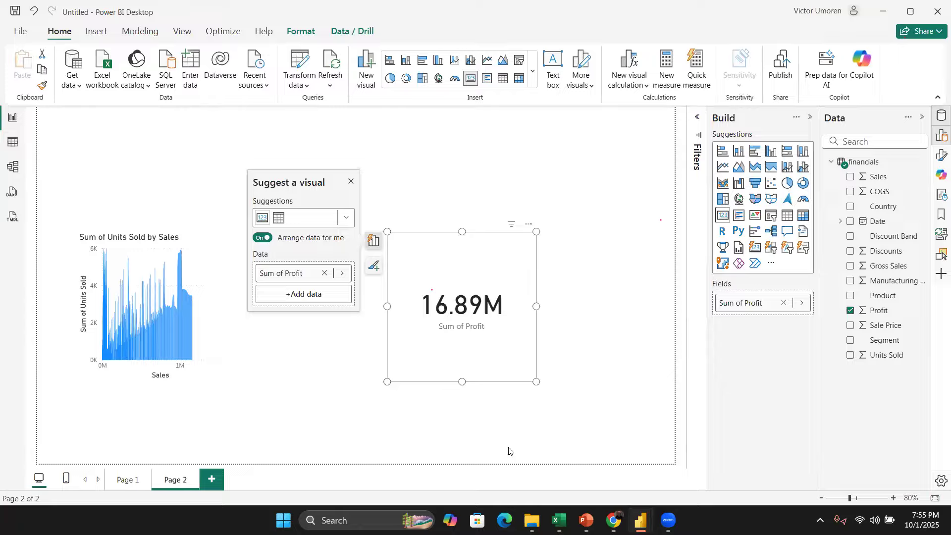
pyautogui.hotkey('alt', 'Tab')
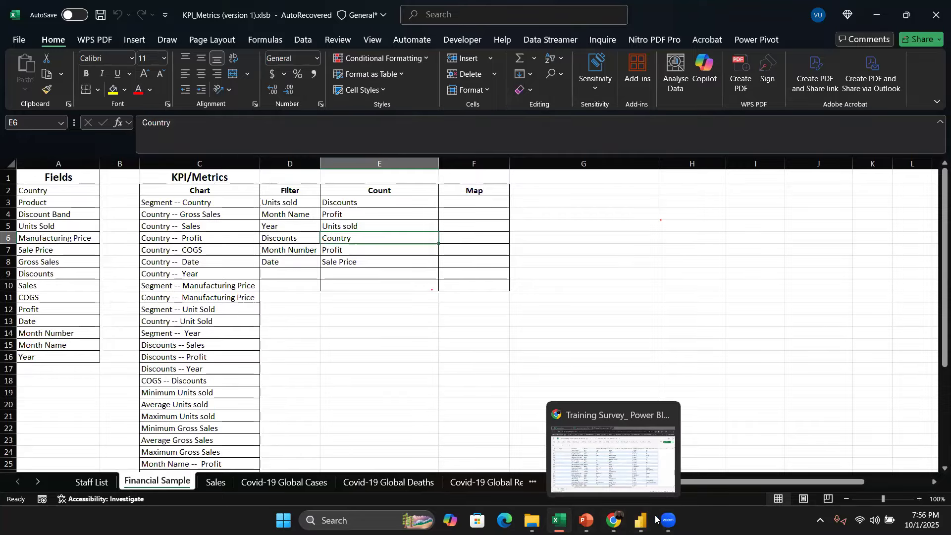
pyautogui.click(641, 521)
pyautogui.click(614, 449)
# Step: Add Units Sold to the canvas and turn it into a range slicer
pyautogui.click(636, 163)
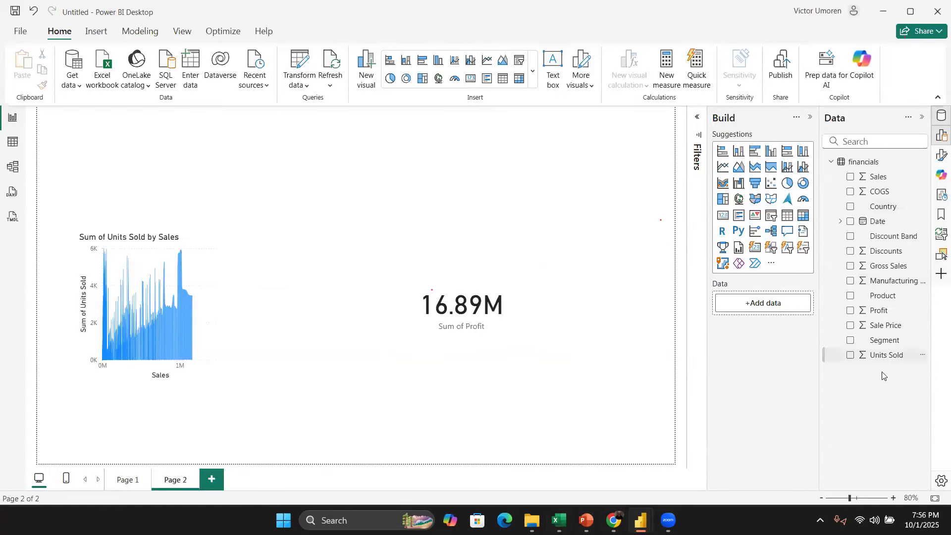
pyautogui.moveTo(884, 356); pyautogui.dragTo(603, 214)
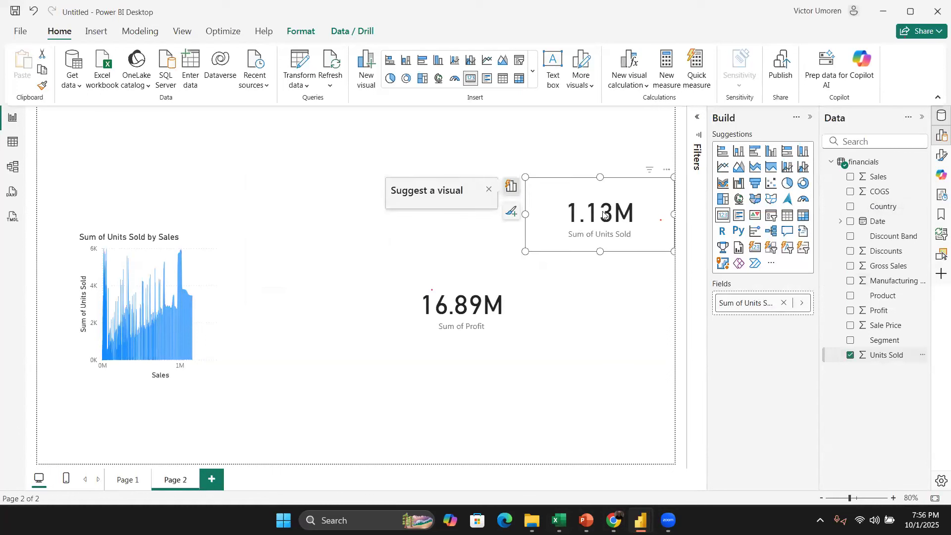
pyautogui.click(772, 216)
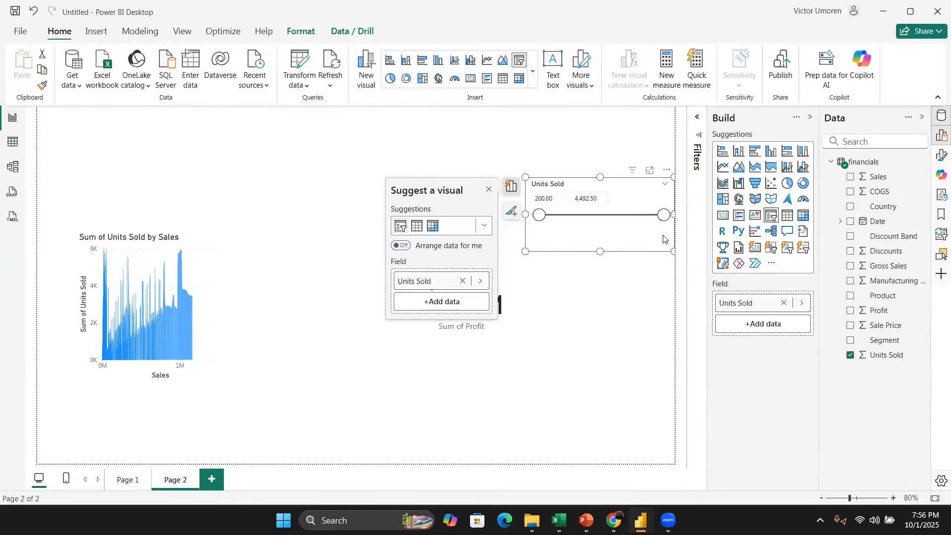
# Step: Test the Units Sold slicer by narrowing its range and restoring the full range
pyautogui.moveTo(663, 215); pyautogui.dragTo(605, 217)
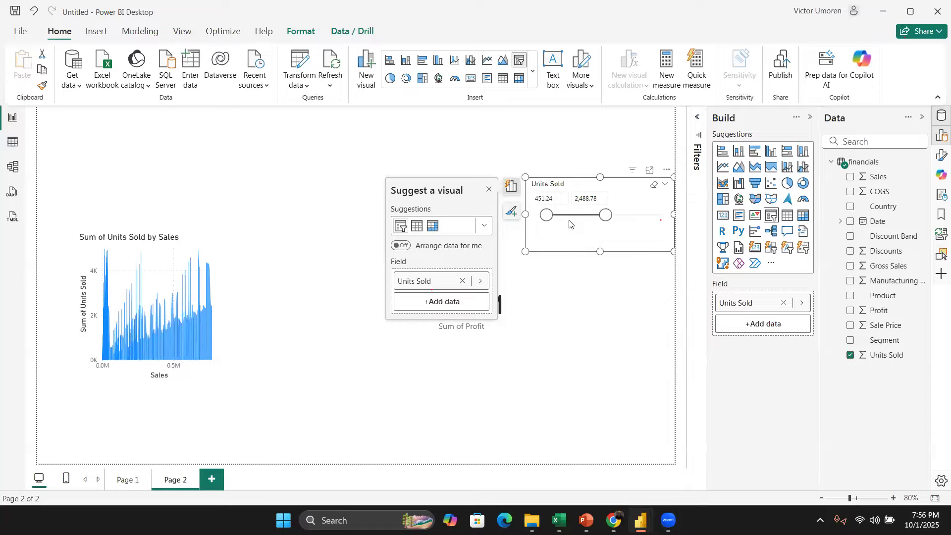
pyautogui.moveTo(547, 215); pyautogui.dragTo(524, 211)
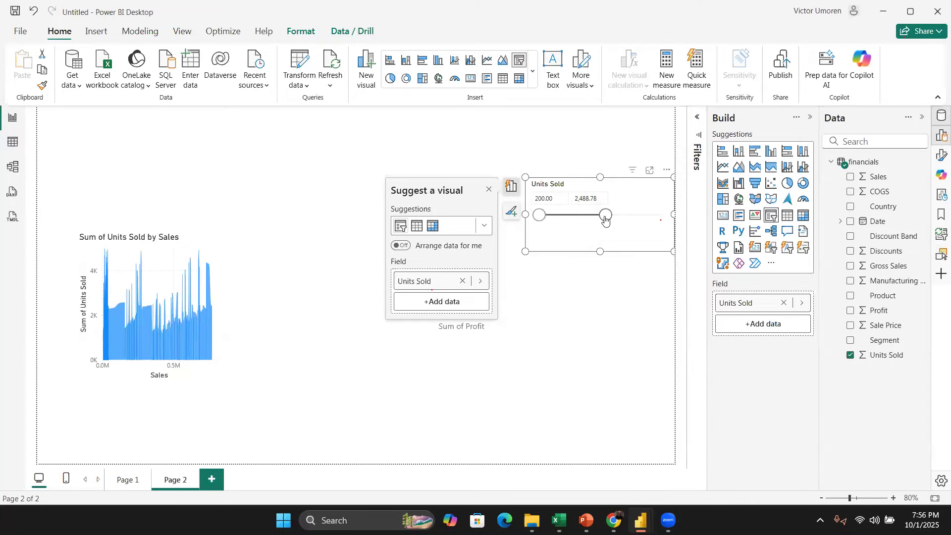
pyautogui.moveTo(606, 214); pyautogui.dragTo(664, 215)
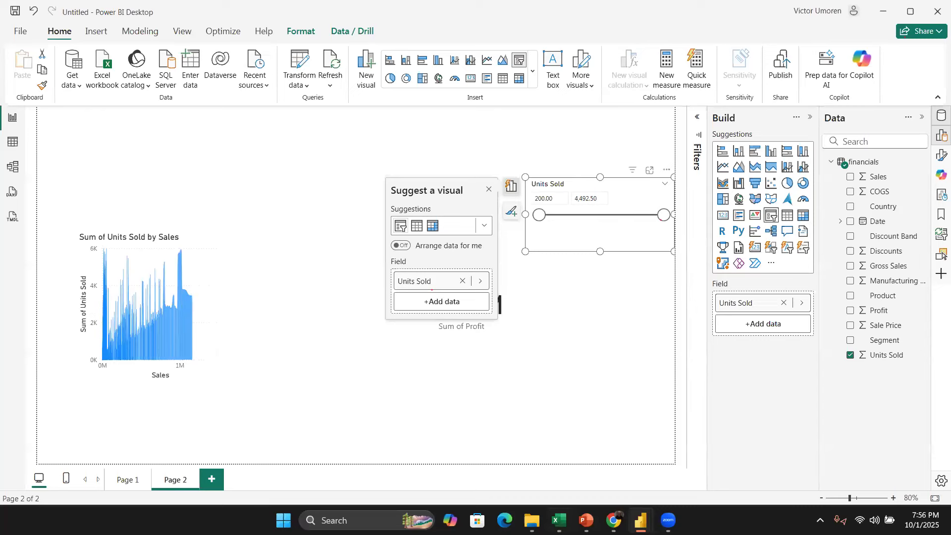
# Step: Check the KPI/Metrics sheet in Excel again and return to the report page
pyautogui.hotkey('alt', 'Tab')
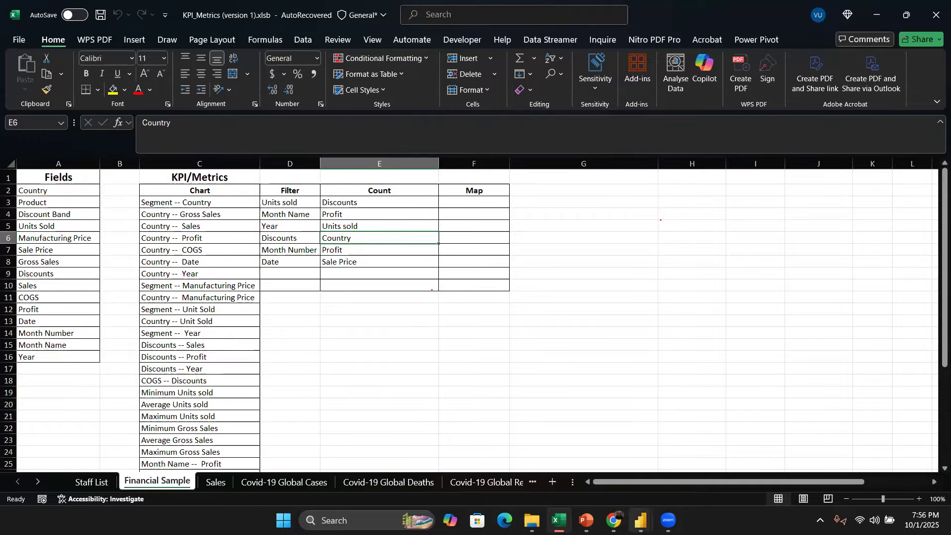
pyautogui.click(639, 446)
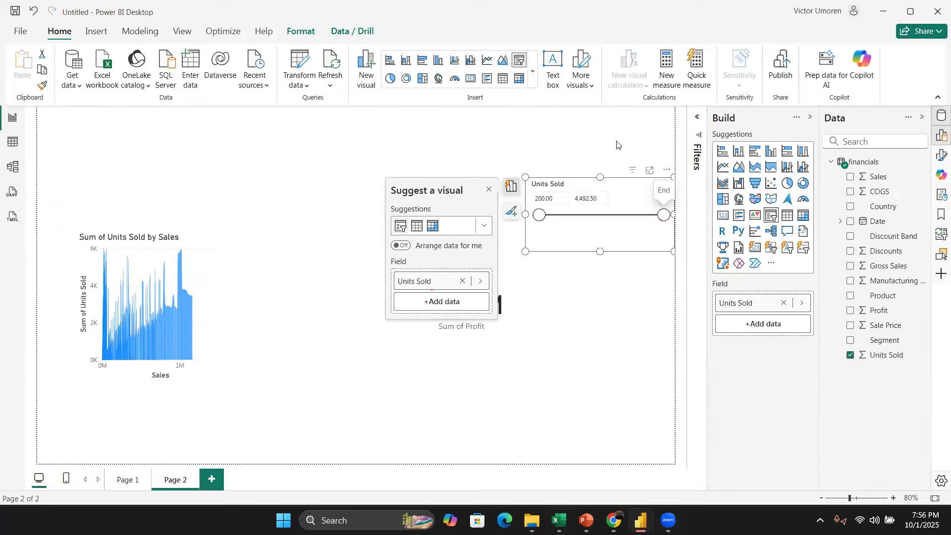
pyautogui.click(628, 151)
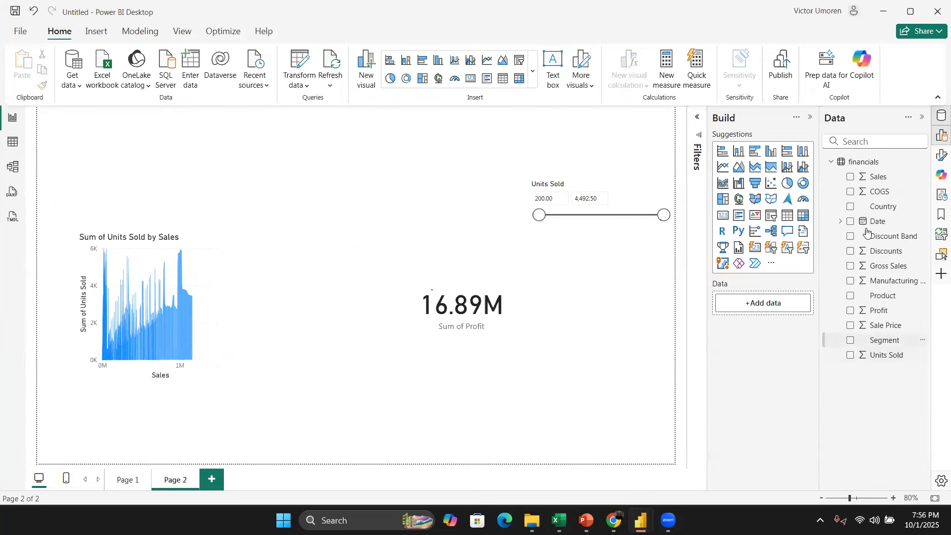
# Step: Add the Date hierarchy to the canvas and convert it into a slicer
pyautogui.click(841, 222)
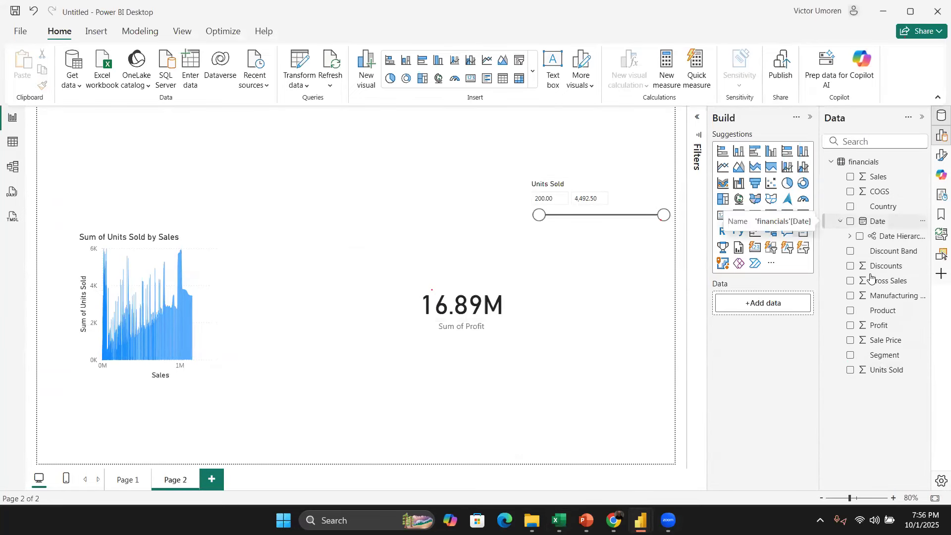
pyautogui.click(859, 237)
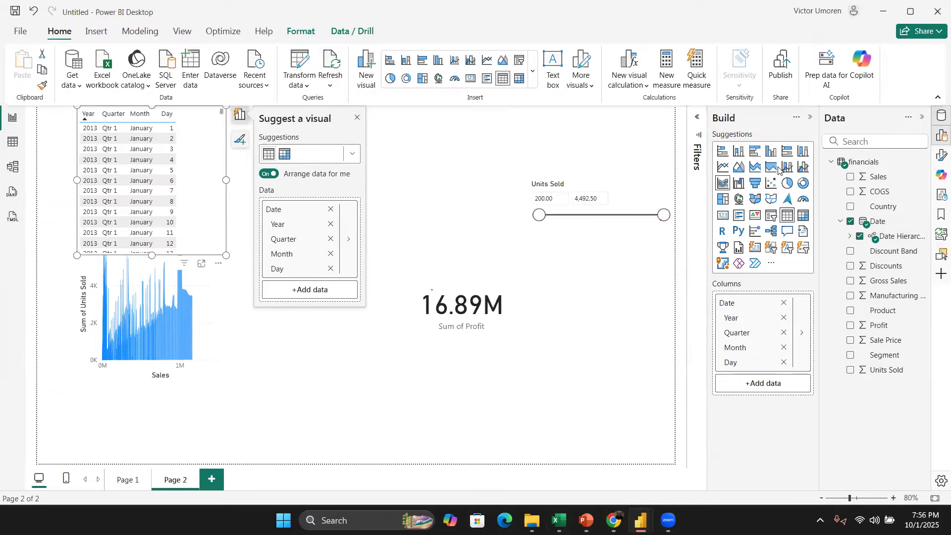
pyautogui.click(770, 218)
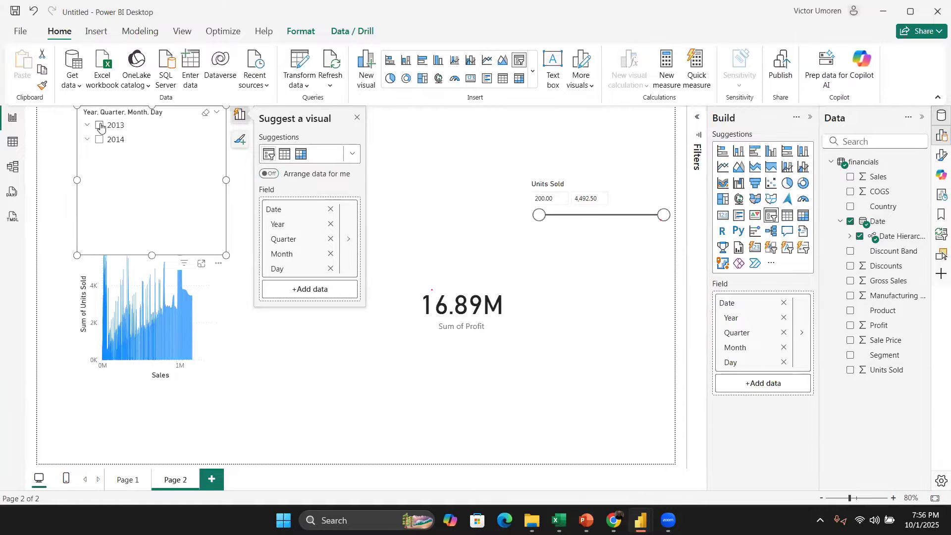
# Step: Test the Date slicer by selecting 2013, then 2014, and clearing the selection
pyautogui.click(100, 126)
pyautogui.click(100, 126)
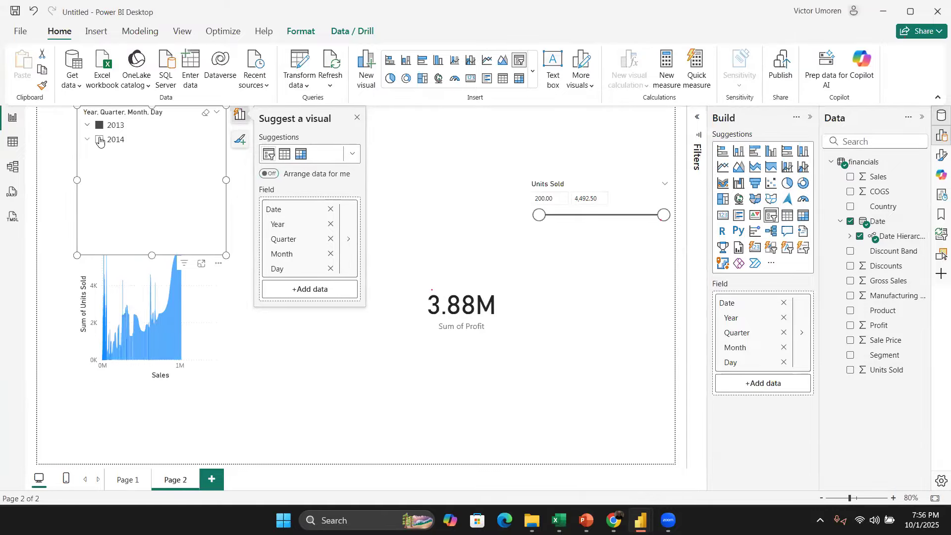
pyautogui.click(99, 141)
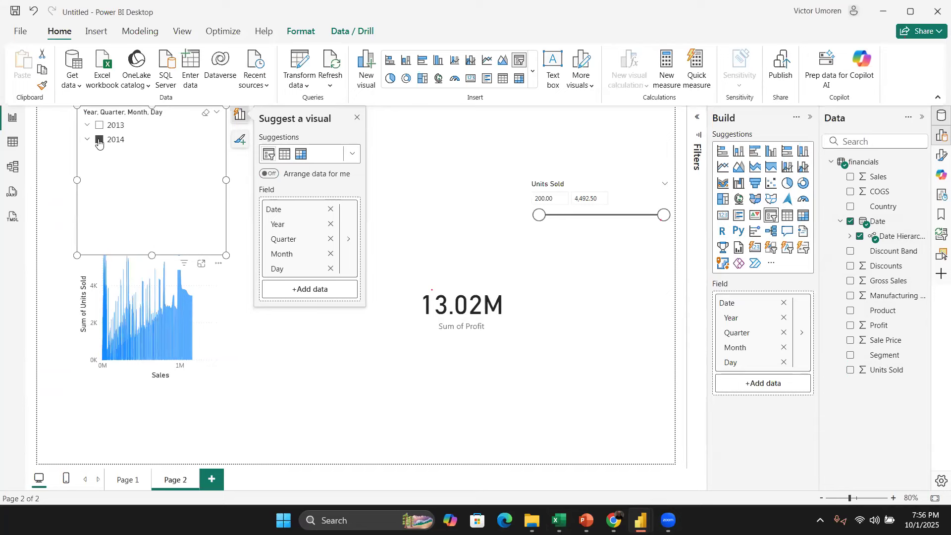
pyautogui.click(99, 140)
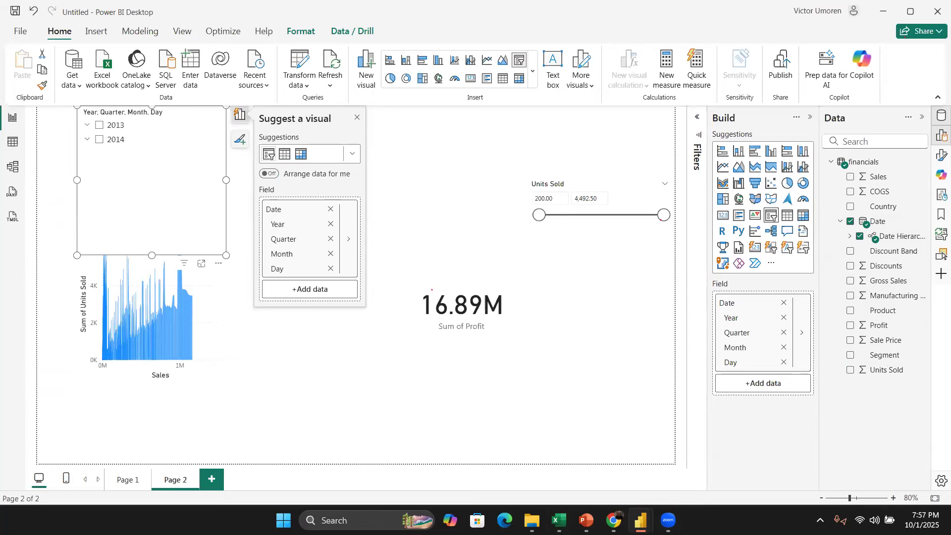
# Step: Review the chart and metric list on the KPI/Metrics sheet in Excel
pyautogui.hotkey('alt', 'Tab')
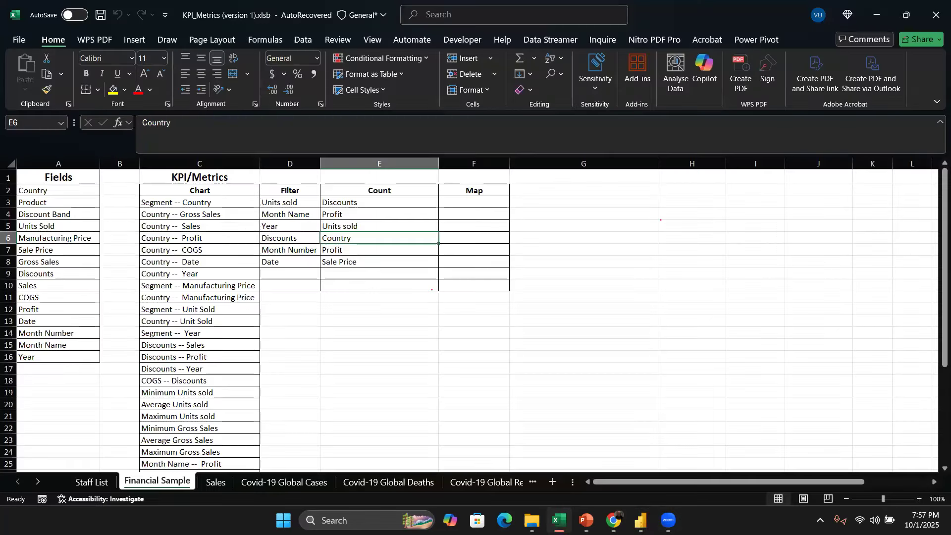
pyautogui.scroll(-3, 475, 317)
pyautogui.scroll(3, 475, 317)
pyautogui.scroll(-4, 327, 352)
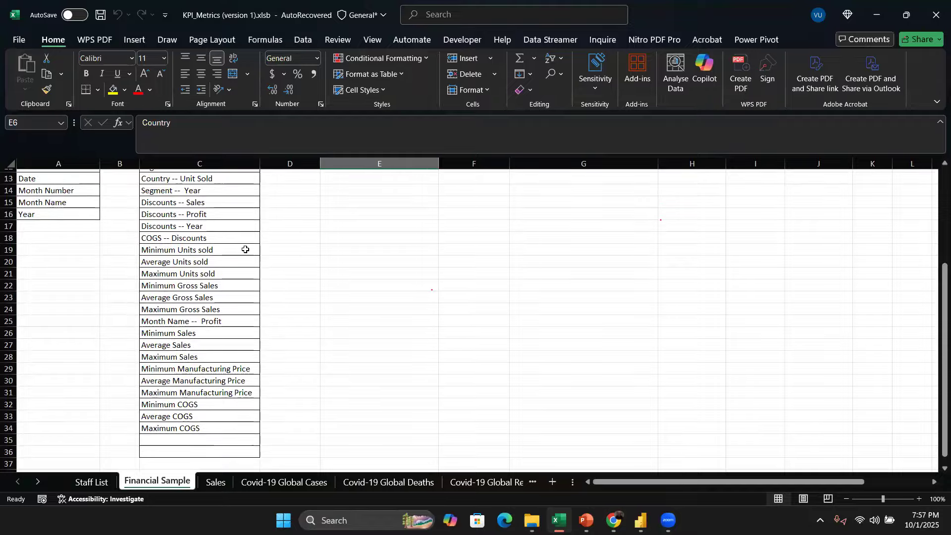
pyautogui.moveTo(247, 249); pyautogui.dragTo(255, 428)
pyautogui.click(292, 248)
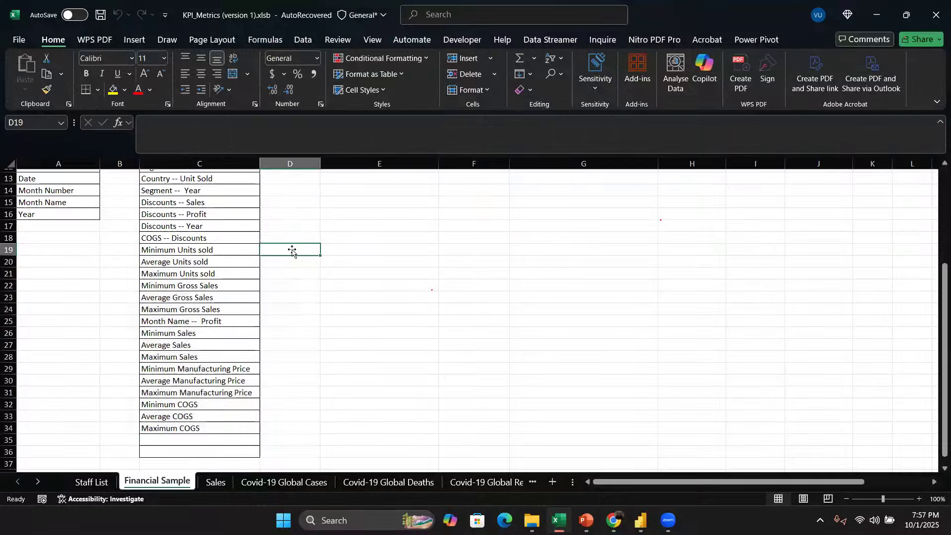
pyautogui.scroll(4, 253, 288)
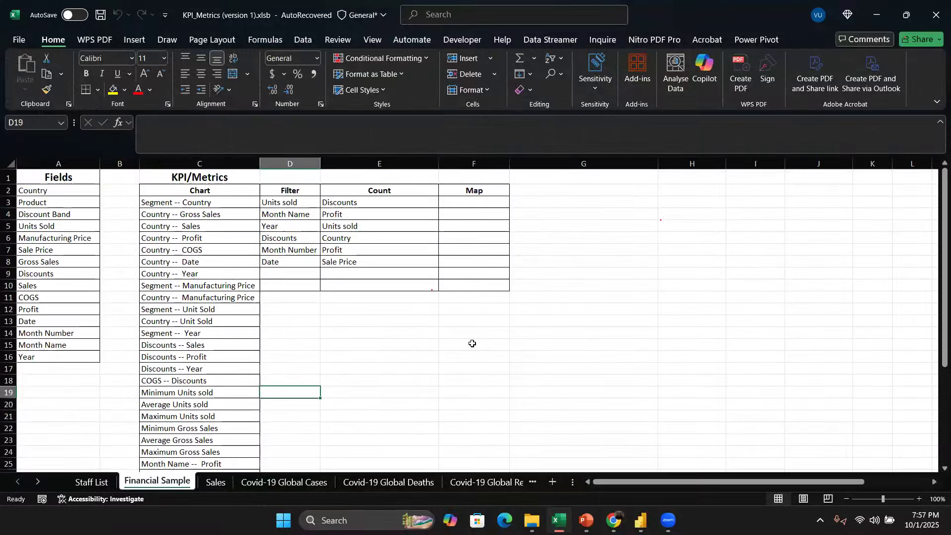
# Step: Switch back to Power BI, shrink the Date slicer to fit its year list, and close the visual suggestions
pyautogui.click(640, 520)
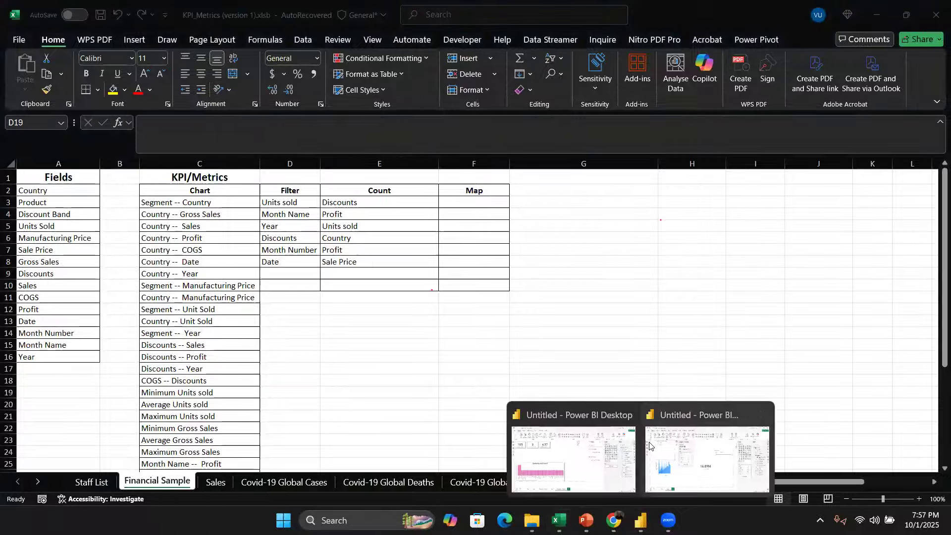
pyautogui.click(668, 449)
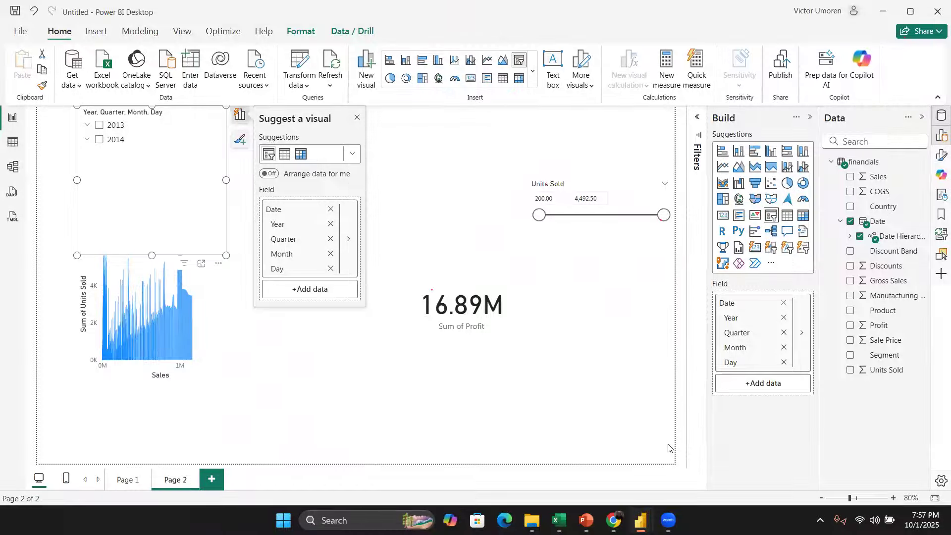
pyautogui.moveTo(226, 255); pyautogui.dragTo(189, 149)
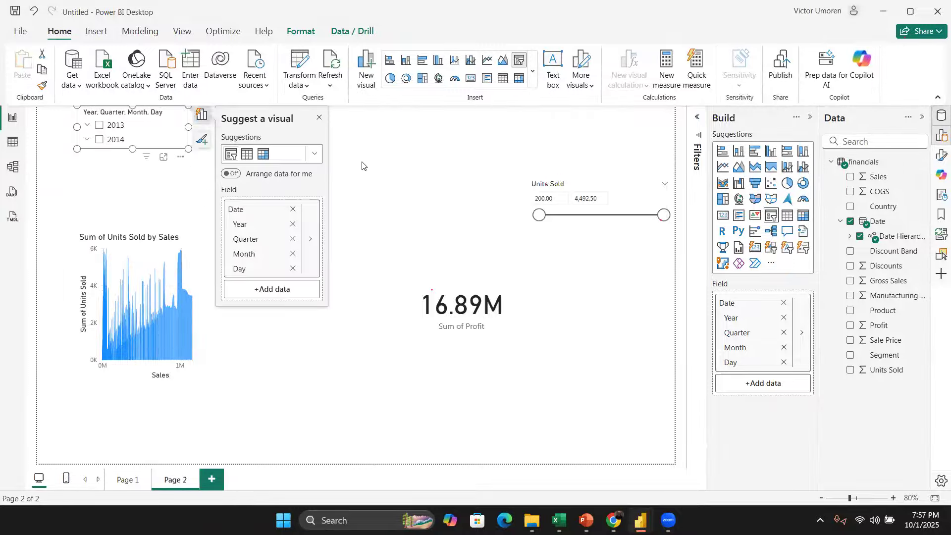
pyautogui.click(319, 117)
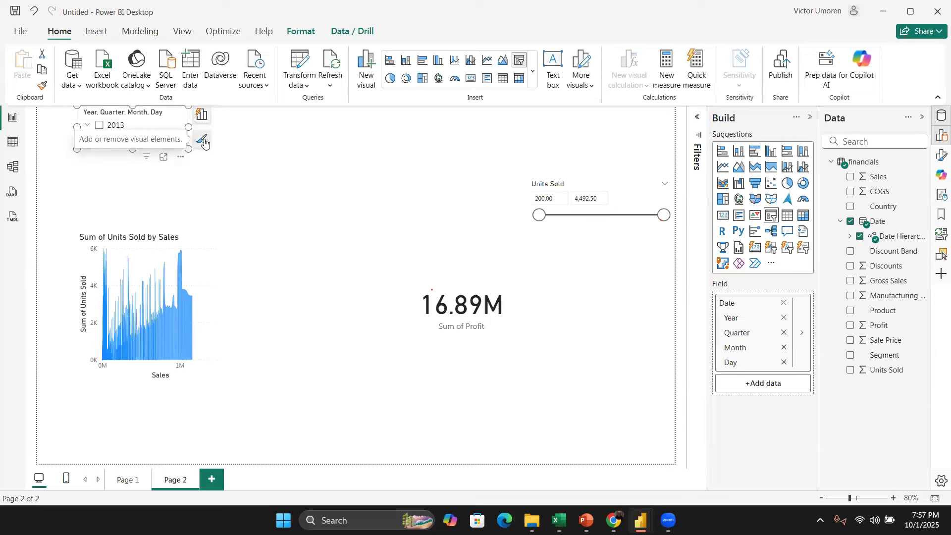
pyautogui.click(262, 154)
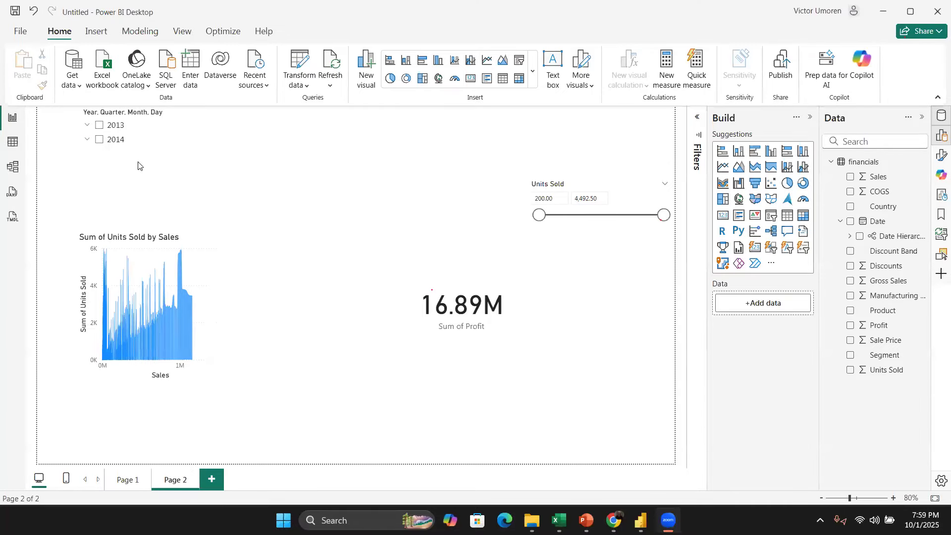
# Step: Open Options and settings and review the list of Preview features
pyautogui.click(19, 34)
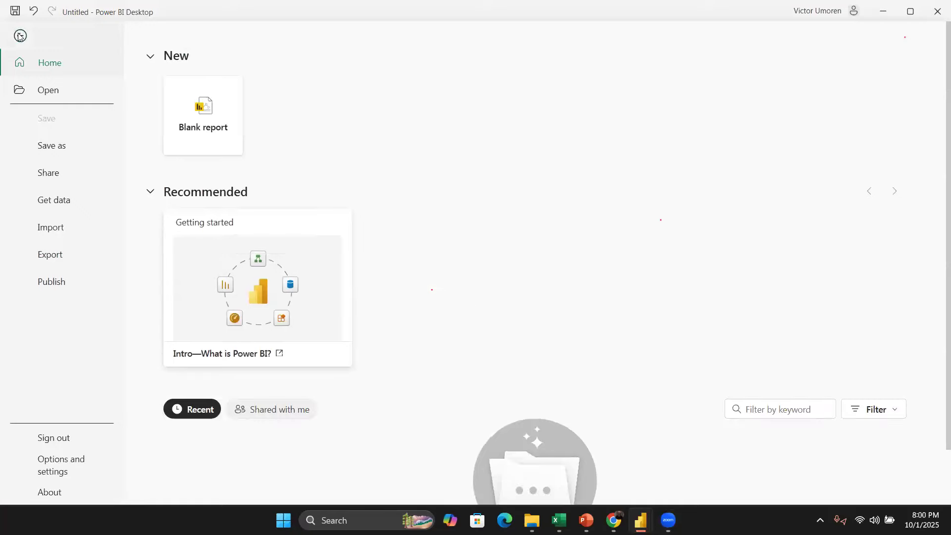
pyautogui.click(70, 474)
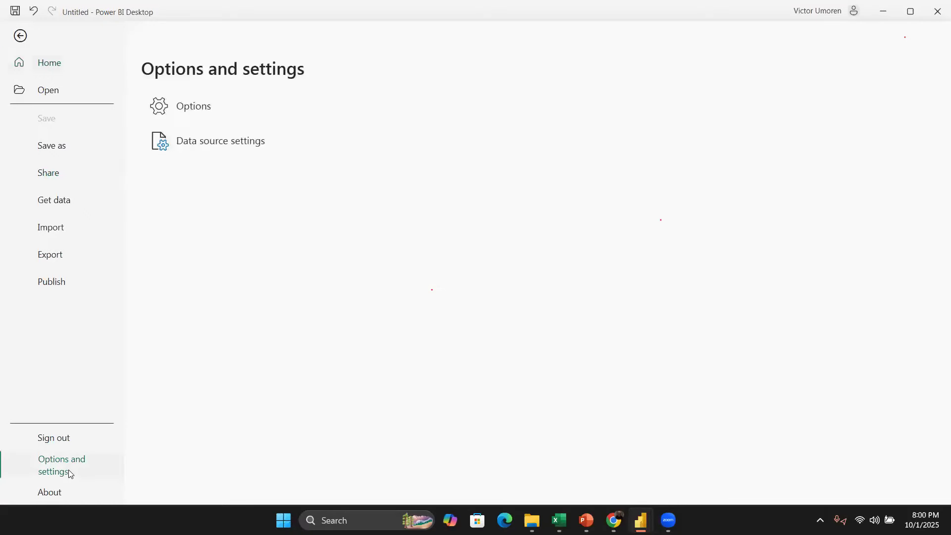
pyautogui.click(201, 107)
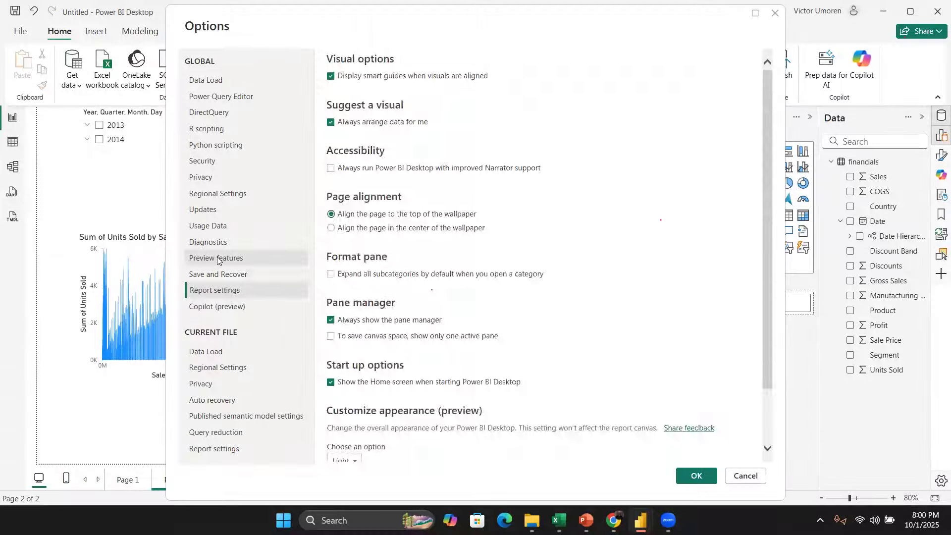
pyautogui.click(242, 261)
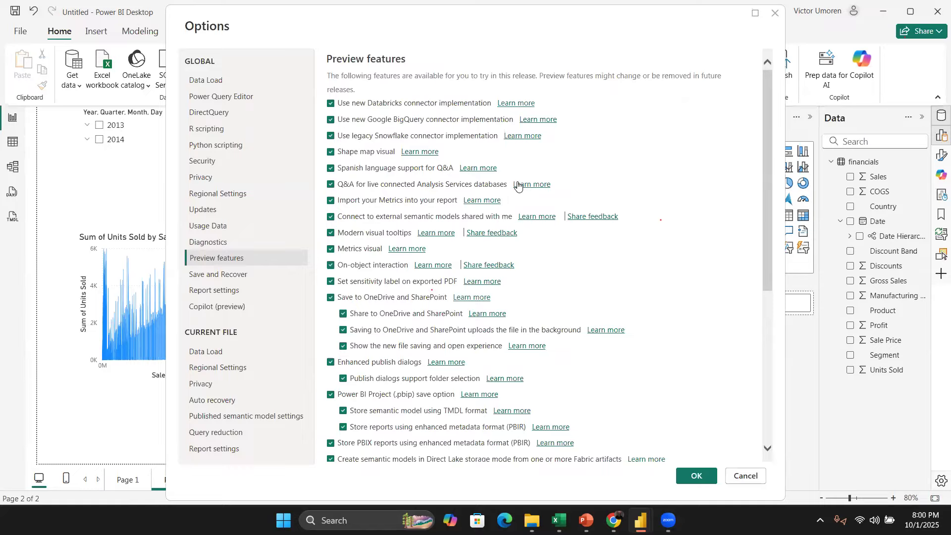
pyautogui.scroll(-6, 390, 208)
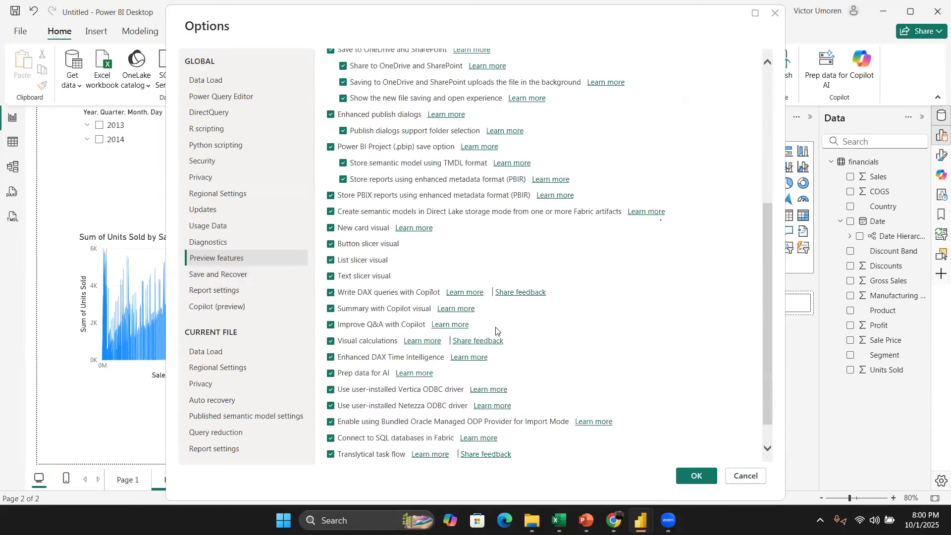
pyautogui.scroll(5, 514, 268)
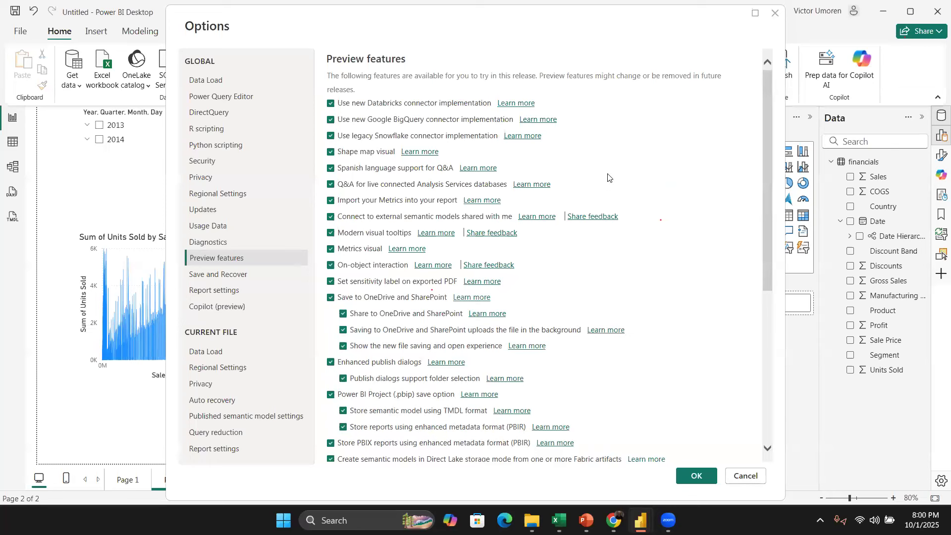
pyautogui.scroll(-5, 550, 196)
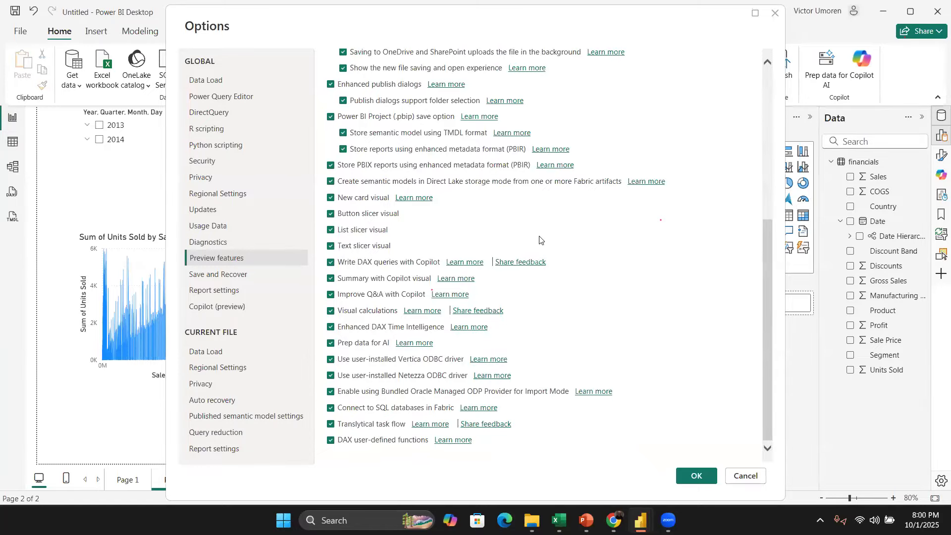
pyautogui.click(776, 13)
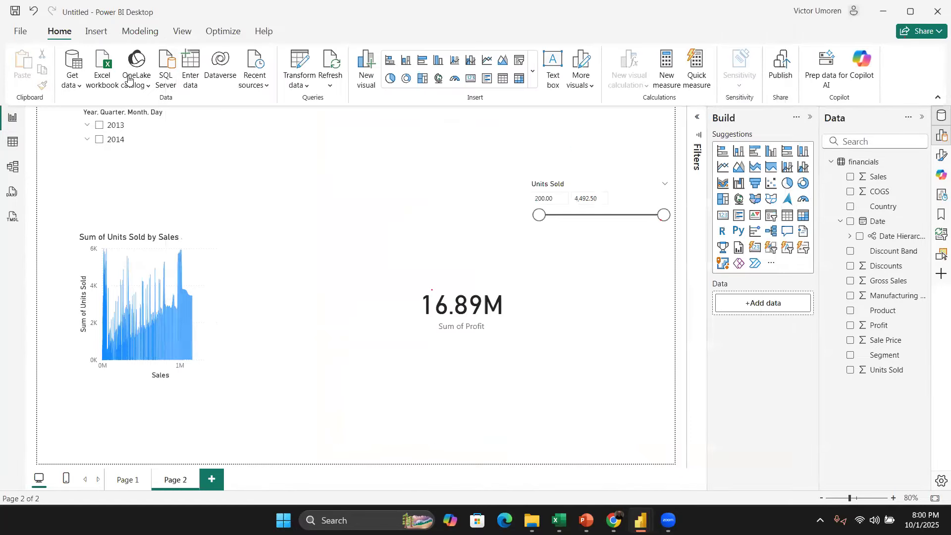
# Step: Open the DAX query view and review the Preview features in Options once more
pyautogui.click(12, 193)
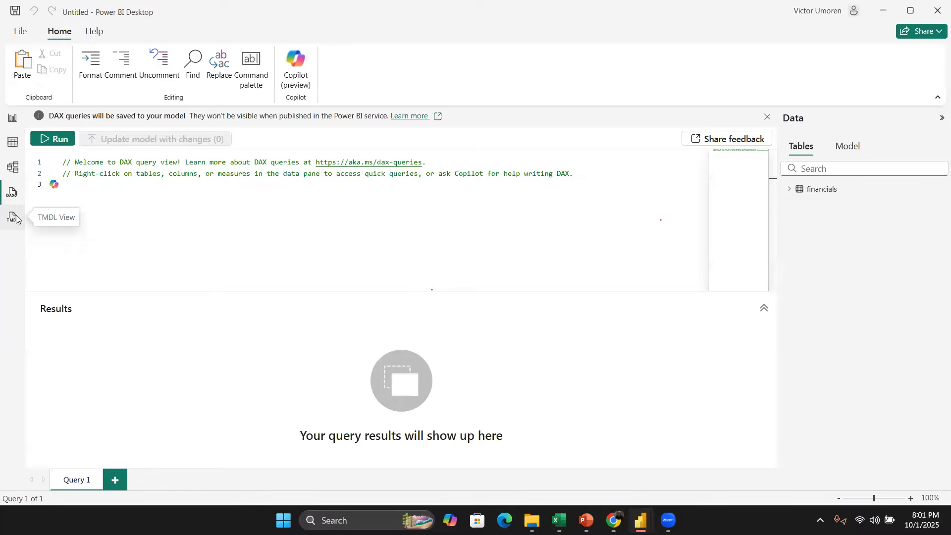
pyautogui.click(101, 184)
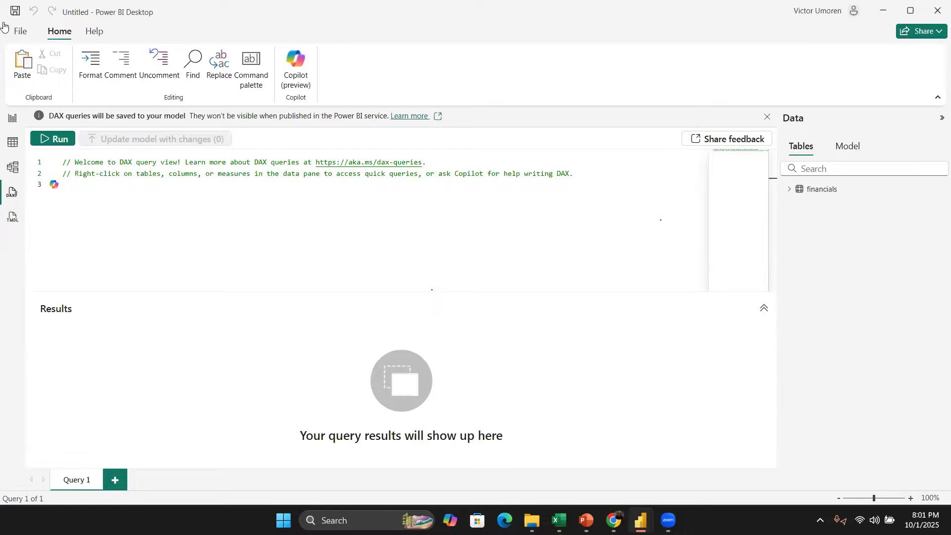
pyautogui.click(20, 30)
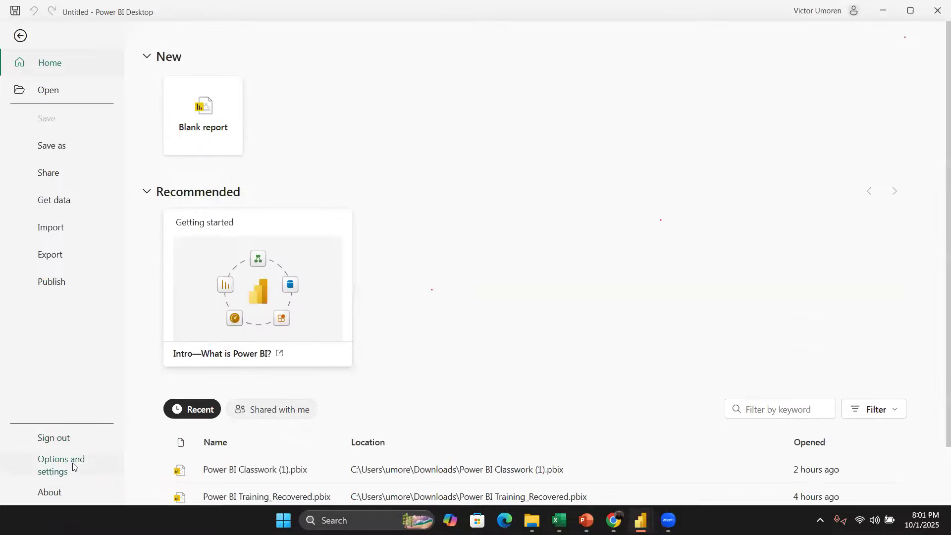
pyautogui.click(73, 467)
pyautogui.click(186, 116)
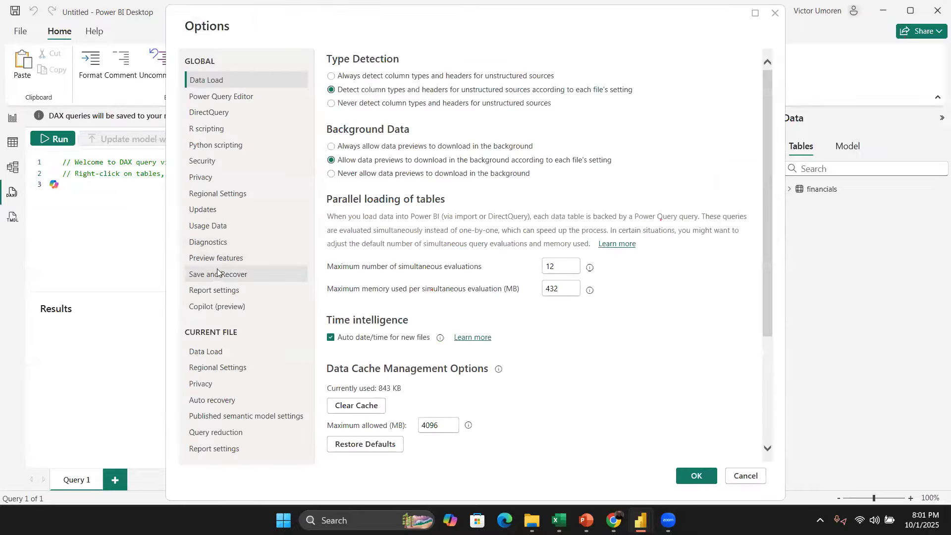
pyautogui.click(217, 265)
pyautogui.scroll(-5, 552, 182)
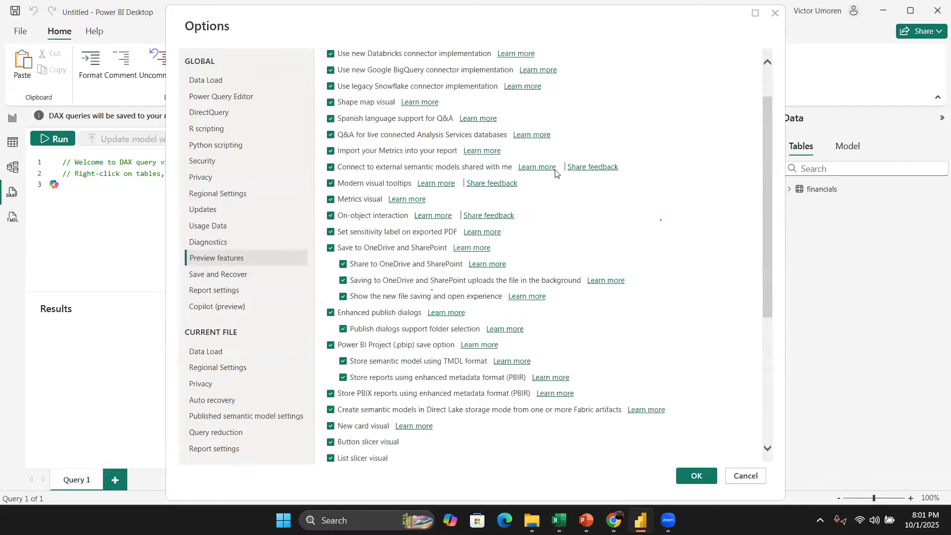
pyautogui.scroll(5, 552, 182)
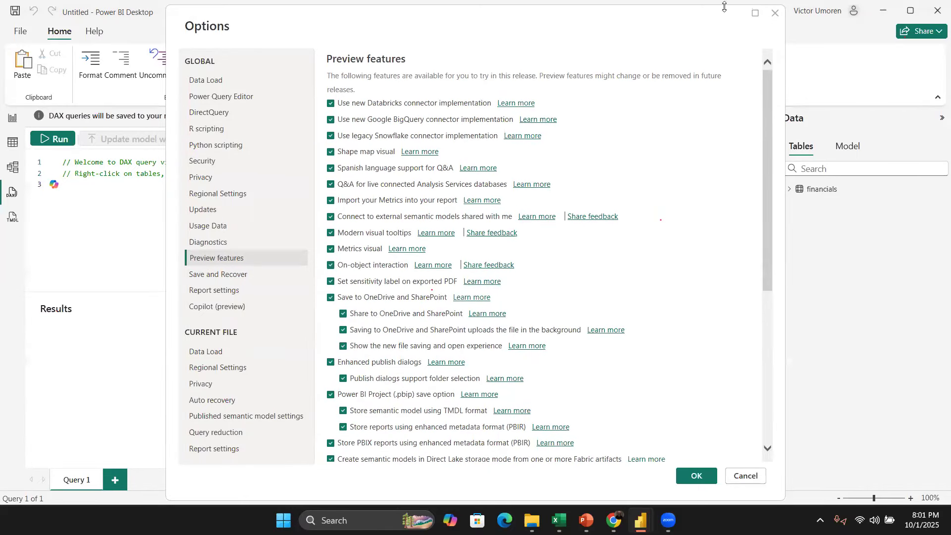
pyautogui.click(775, 15)
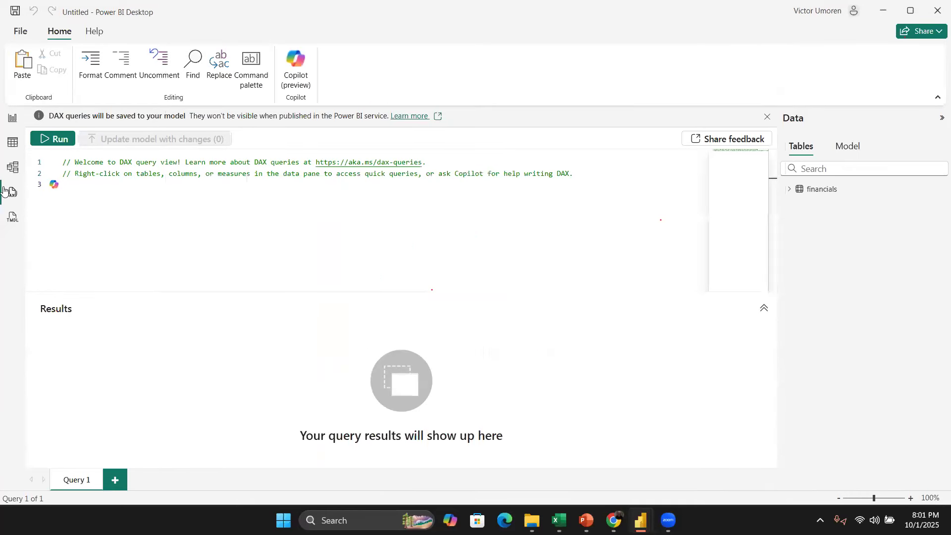
# Step: Go to Page 1 and try several visual types on the Sales by Country chart, returning it to a donut chart
pyautogui.click(9, 124)
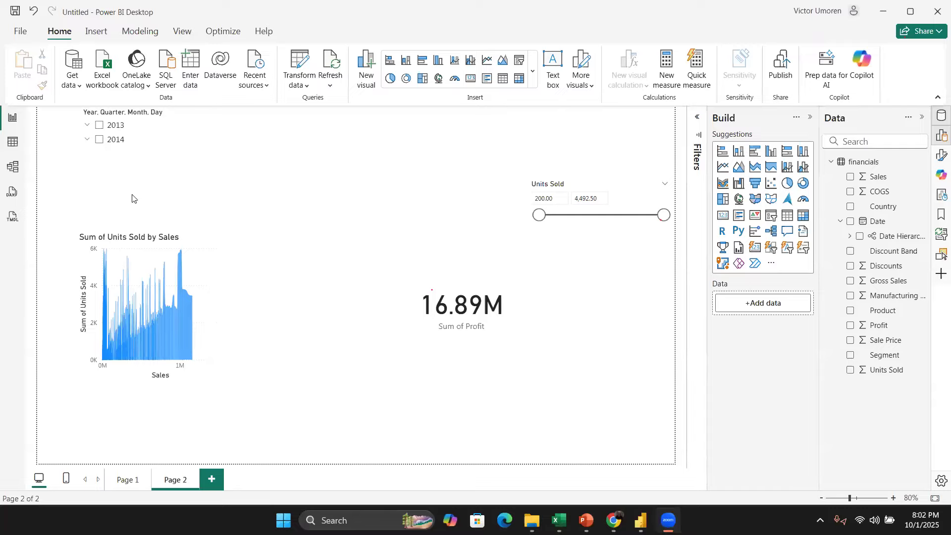
pyautogui.click(127, 481)
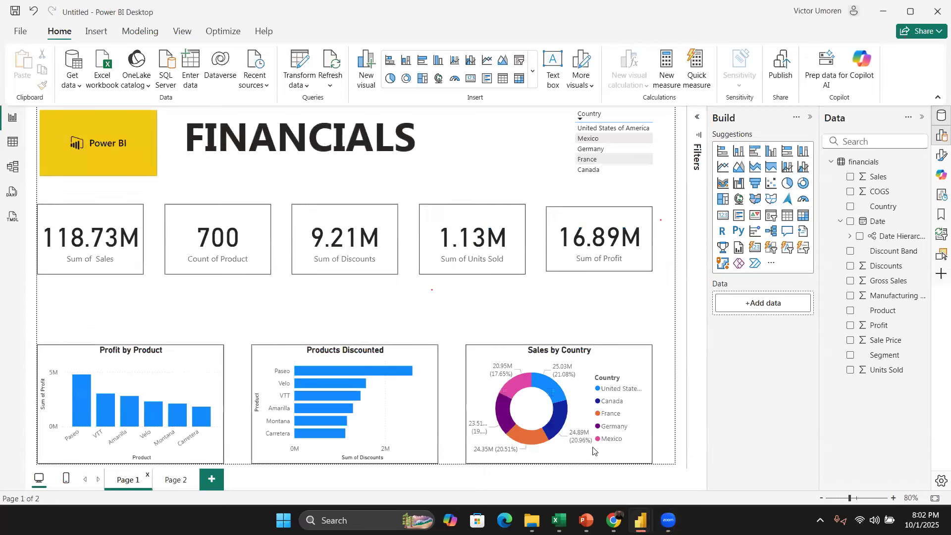
pyautogui.click(484, 365)
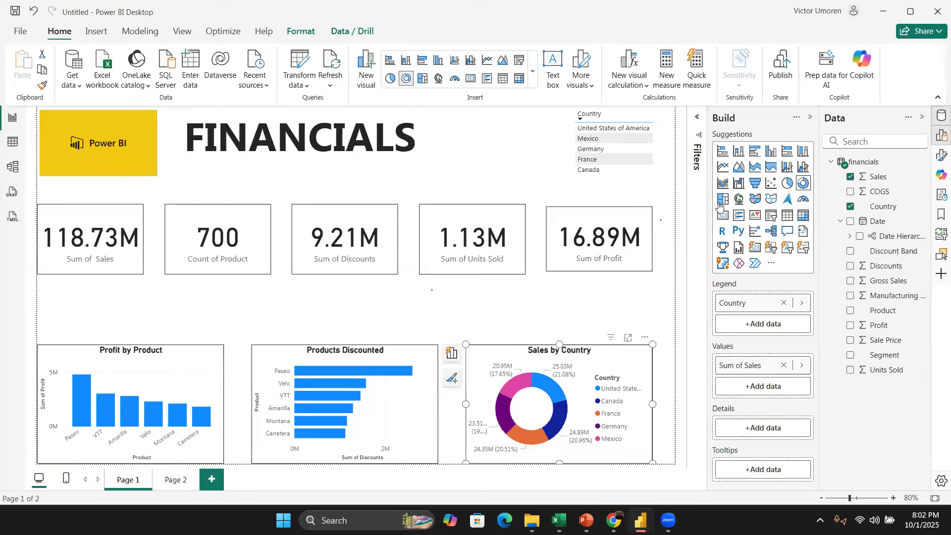
pyautogui.click(722, 169)
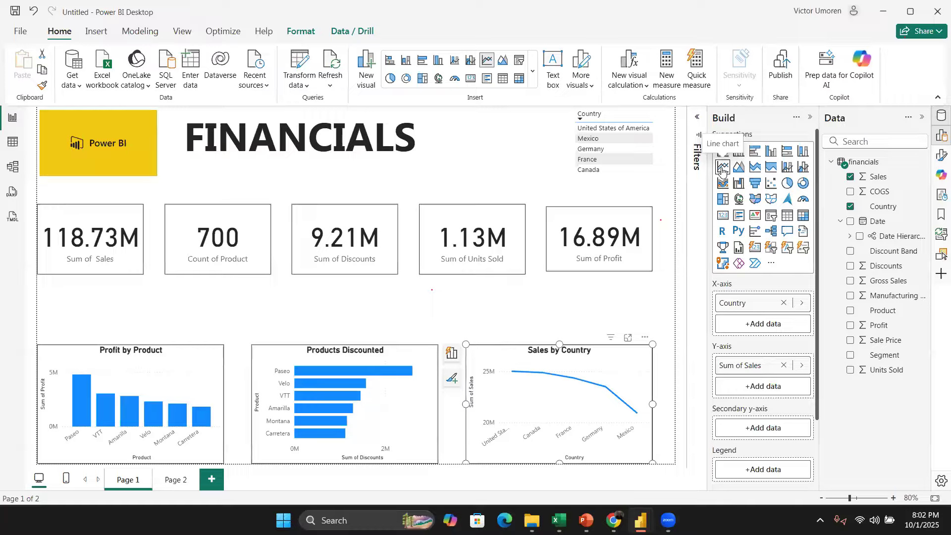
pyautogui.click(788, 185)
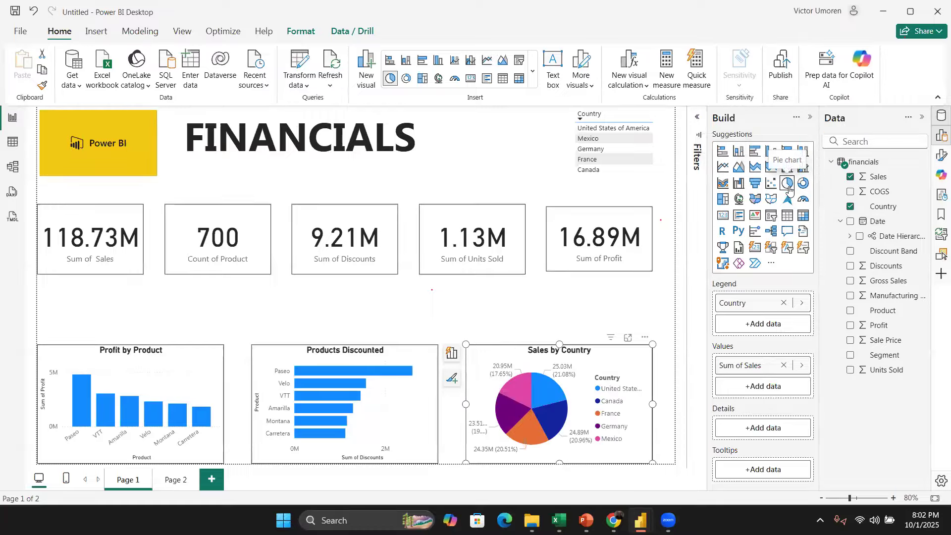
pyautogui.click(722, 151)
pyautogui.click(739, 151)
pyautogui.click(754, 154)
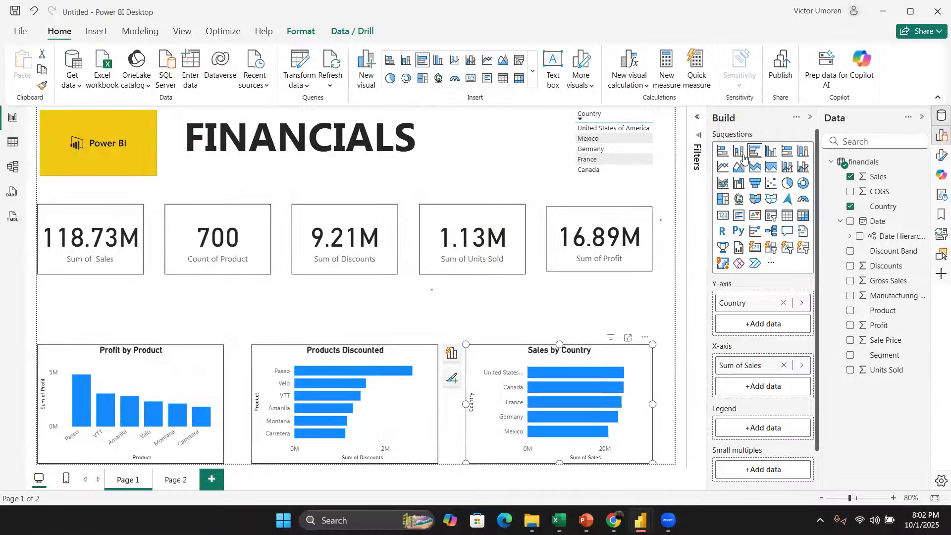
pyautogui.click(743, 158)
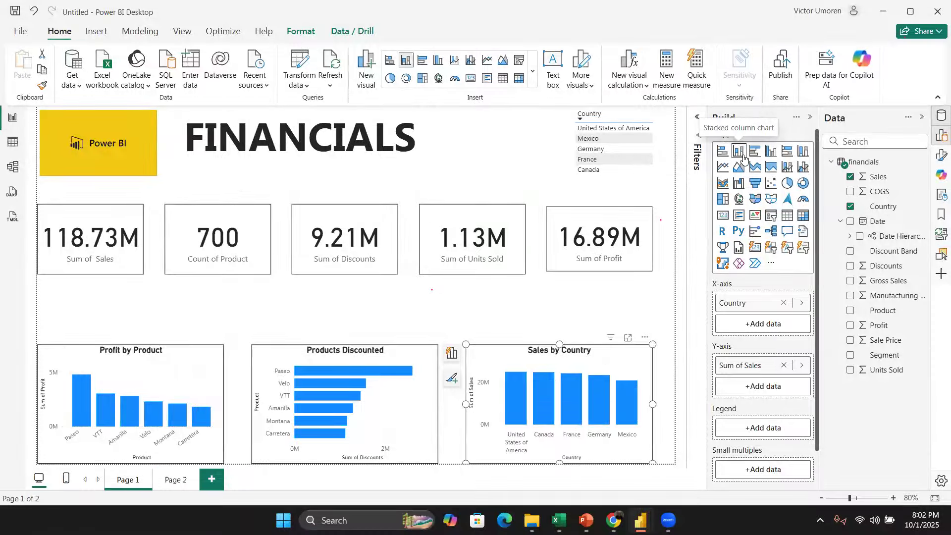
pyautogui.click(788, 153)
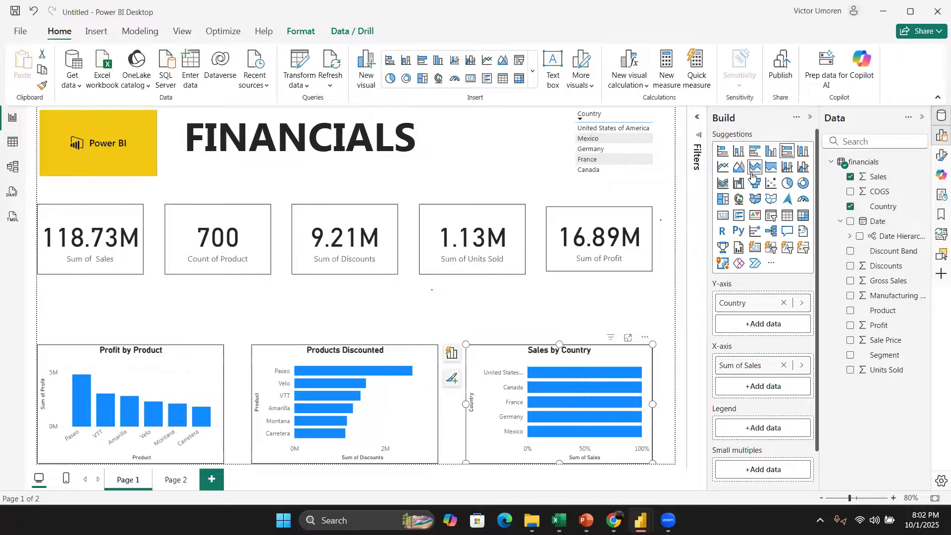
pyautogui.click(753, 170)
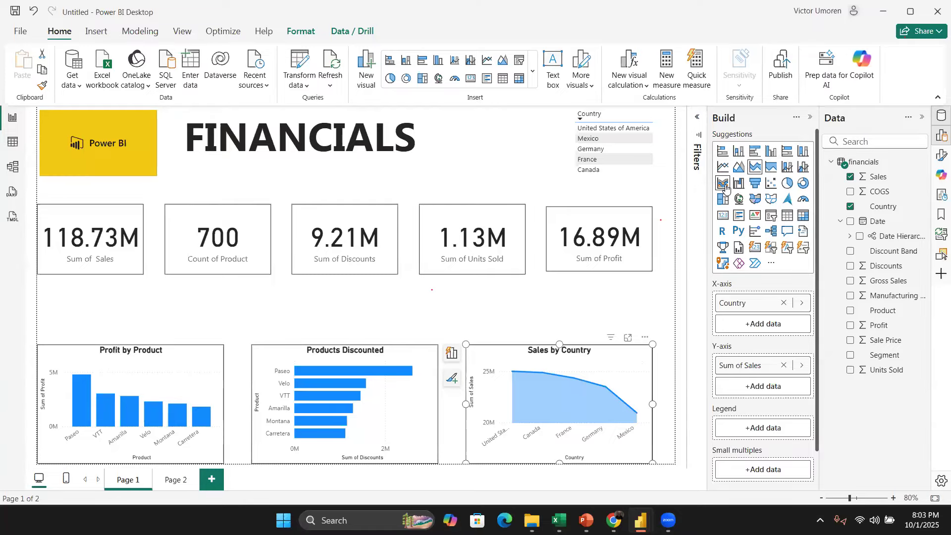
pyautogui.click(725, 187)
pyautogui.click(633, 313)
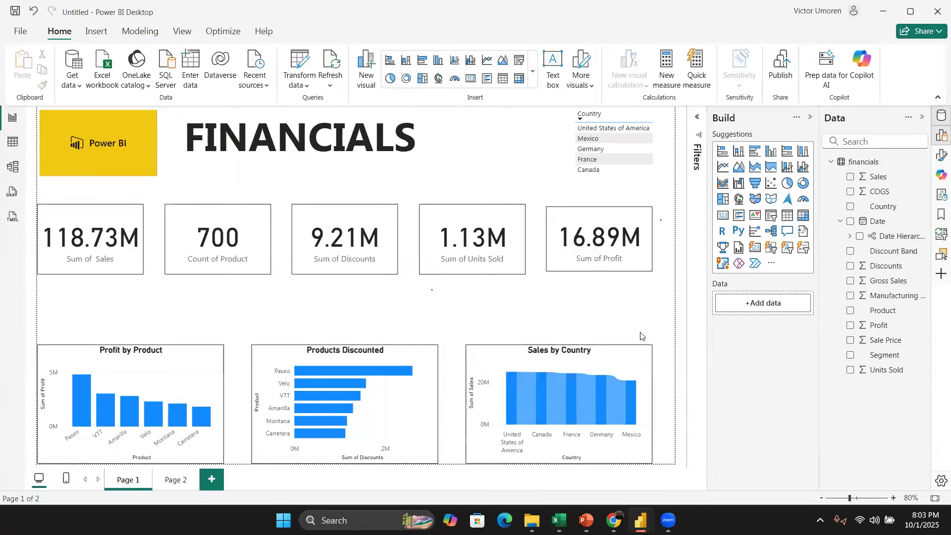
pyautogui.click(609, 356)
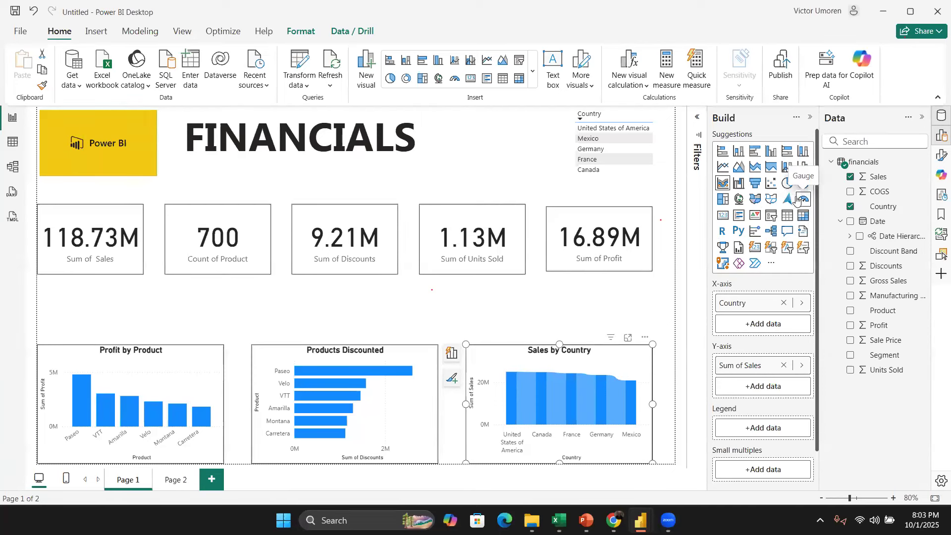
pyautogui.click(787, 183)
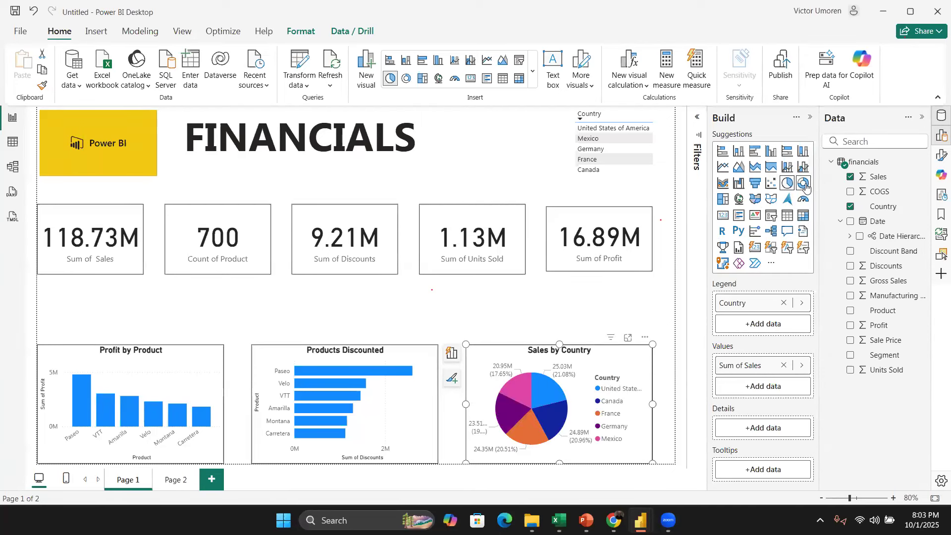
pyautogui.click(804, 183)
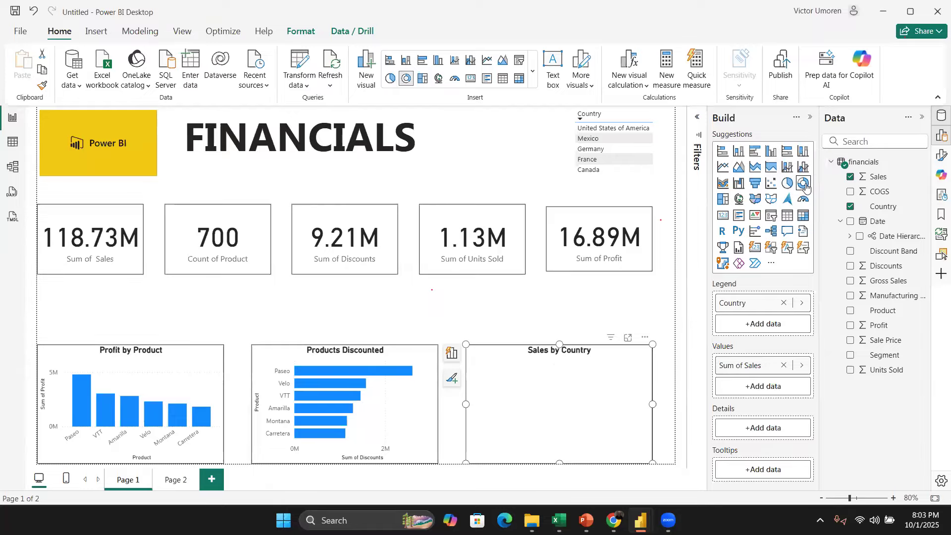
pyautogui.click(600, 299)
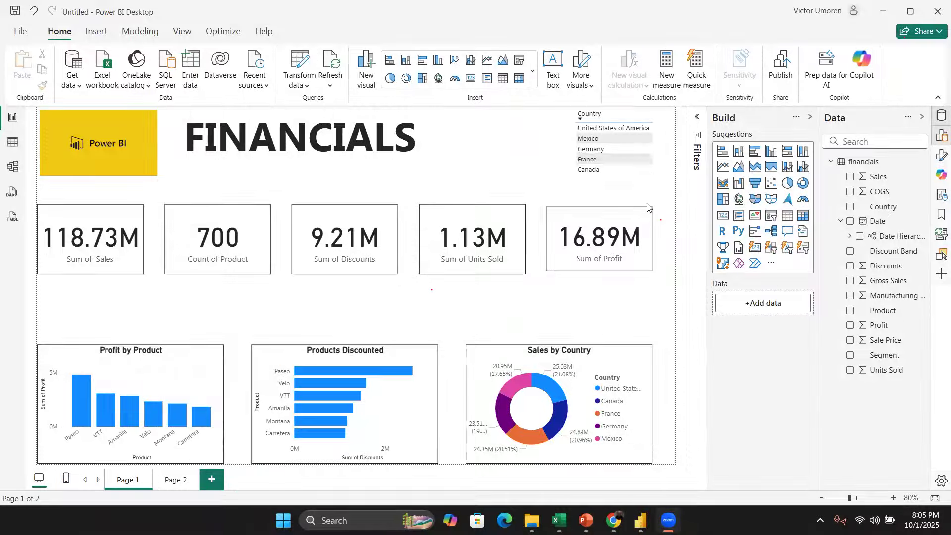
# Step: Open the Power Query Editor to transform the financials data
pyautogui.click(293, 60)
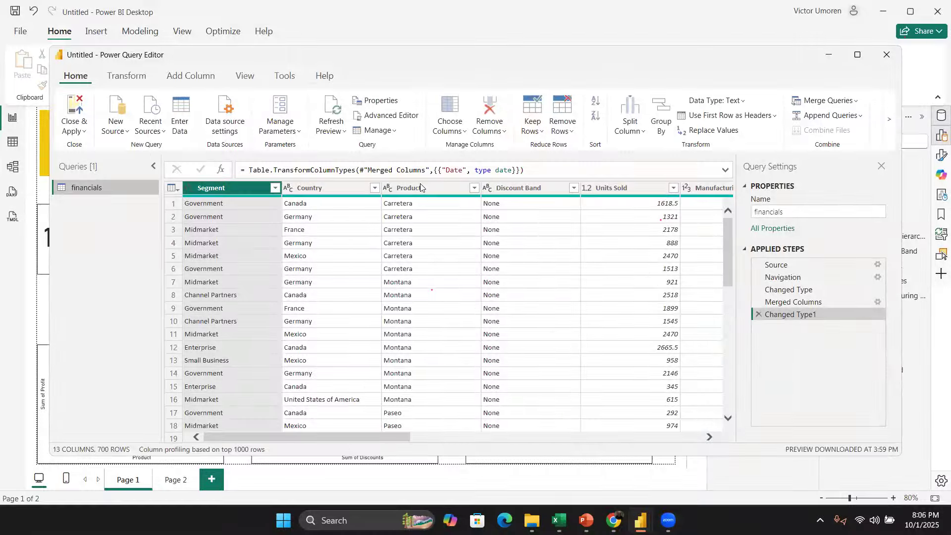
# Step: Examine the Date column and its column options in the financials query, and close the Power Query Editor
pyautogui.hscroll(10, 376, 260)
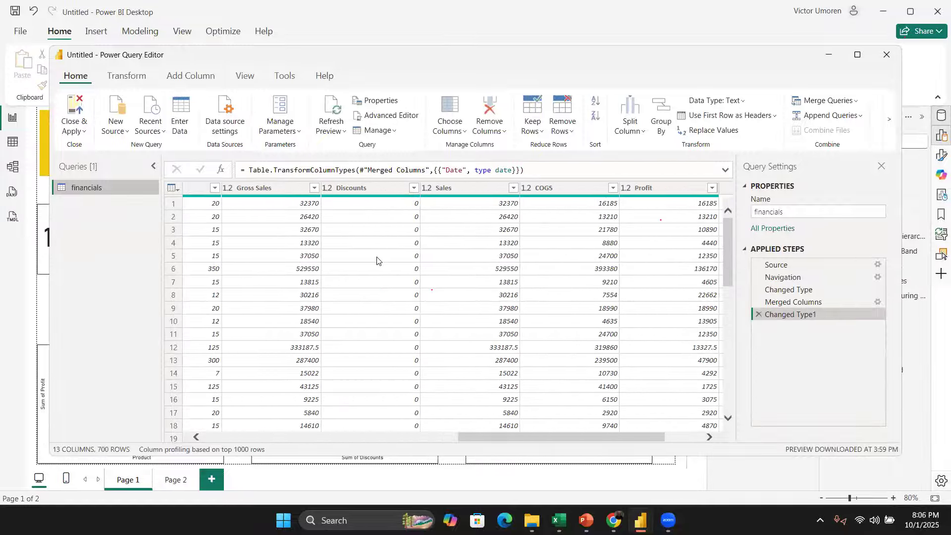
pyautogui.hscroll(2, 377, 258)
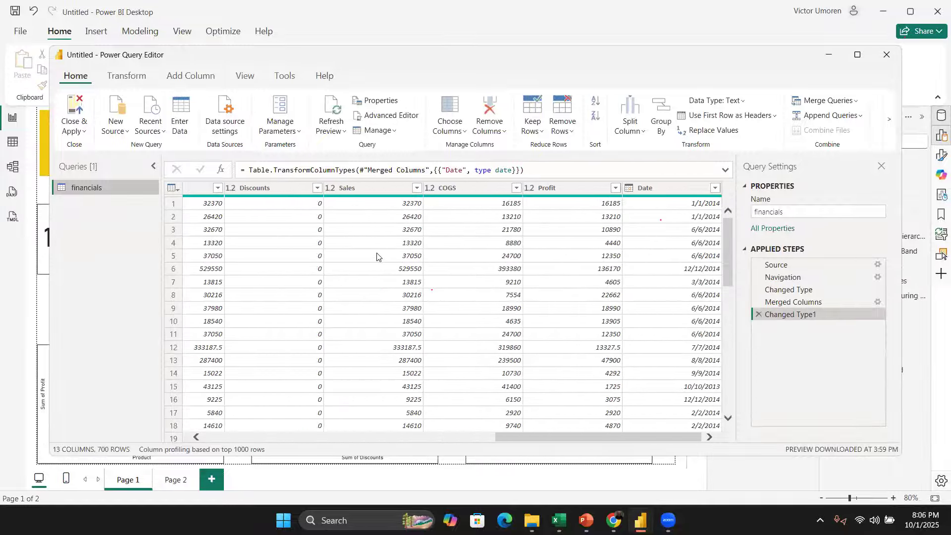
pyautogui.click(658, 194)
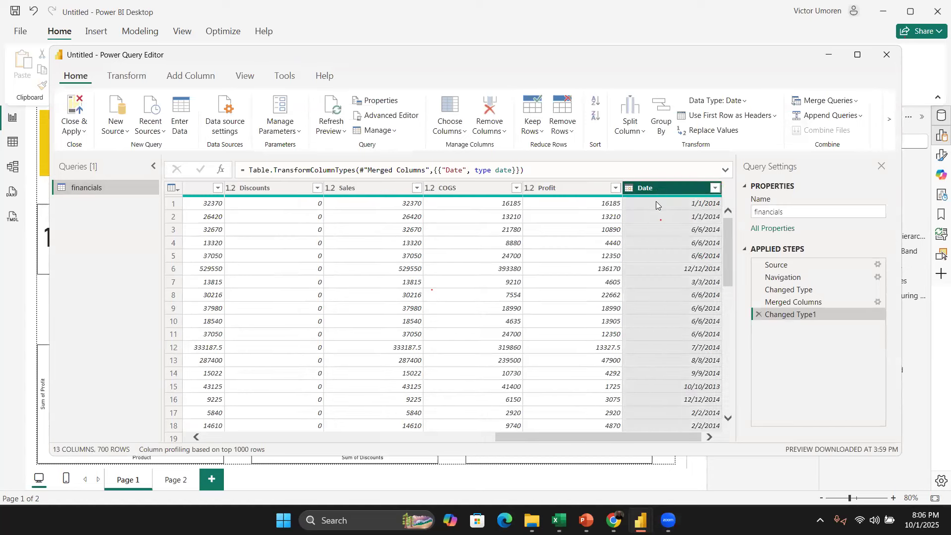
pyautogui.rightClick(658, 193)
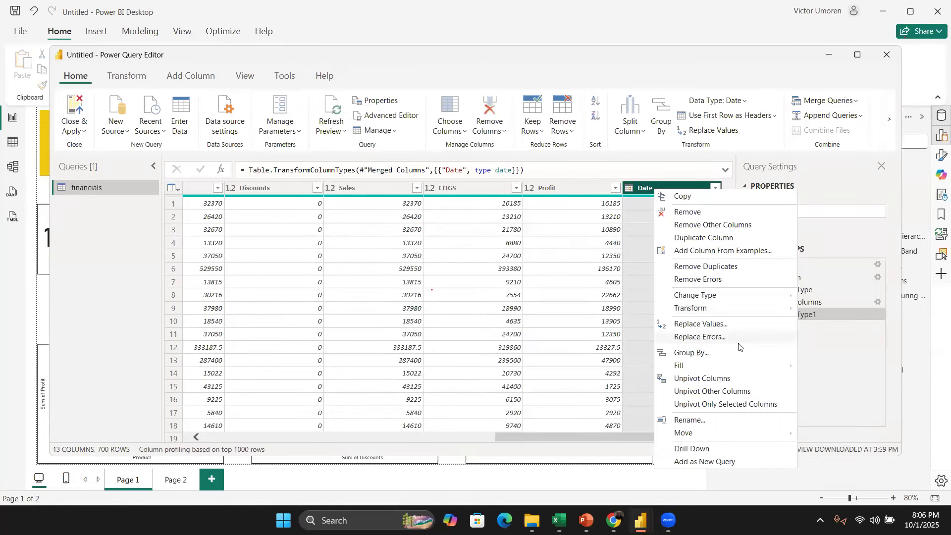
pyautogui.click(640, 295)
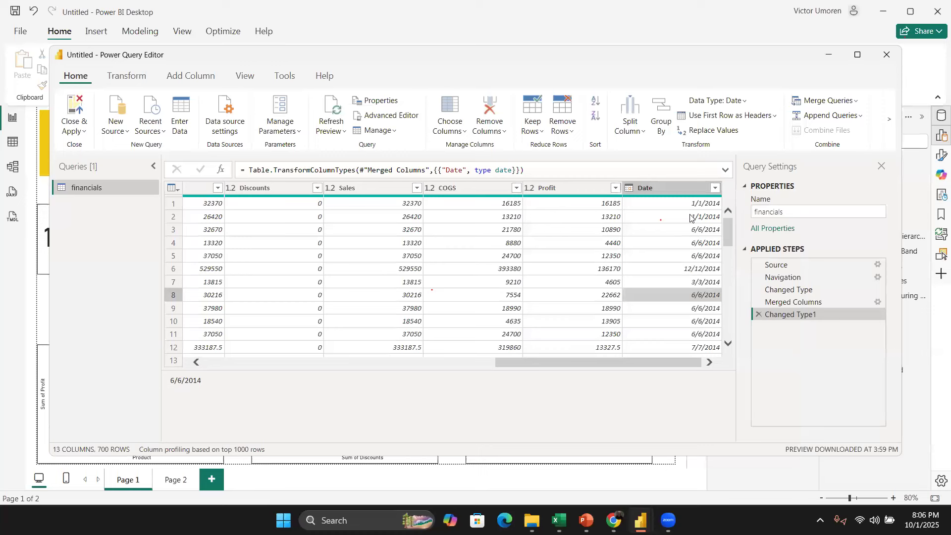
pyautogui.rightClick(678, 189)
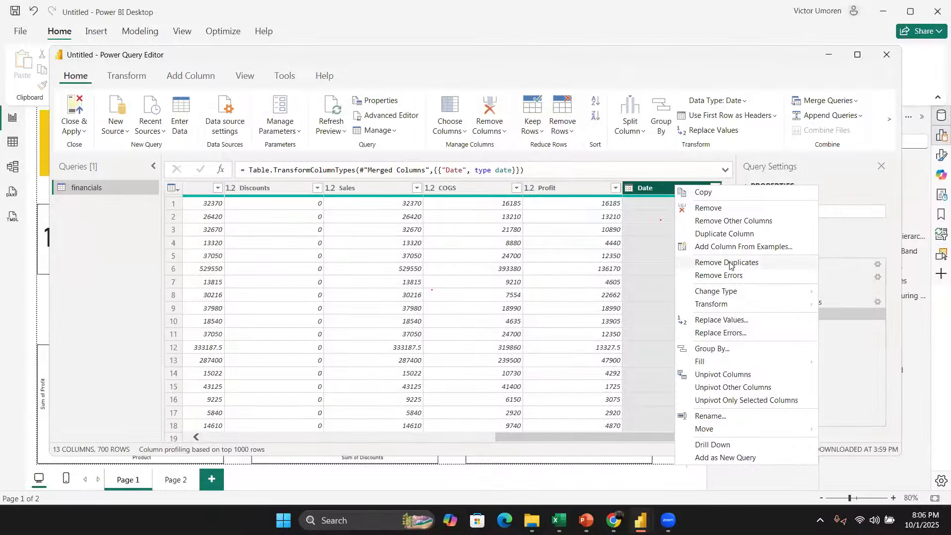
pyautogui.moveTo(795, 307)
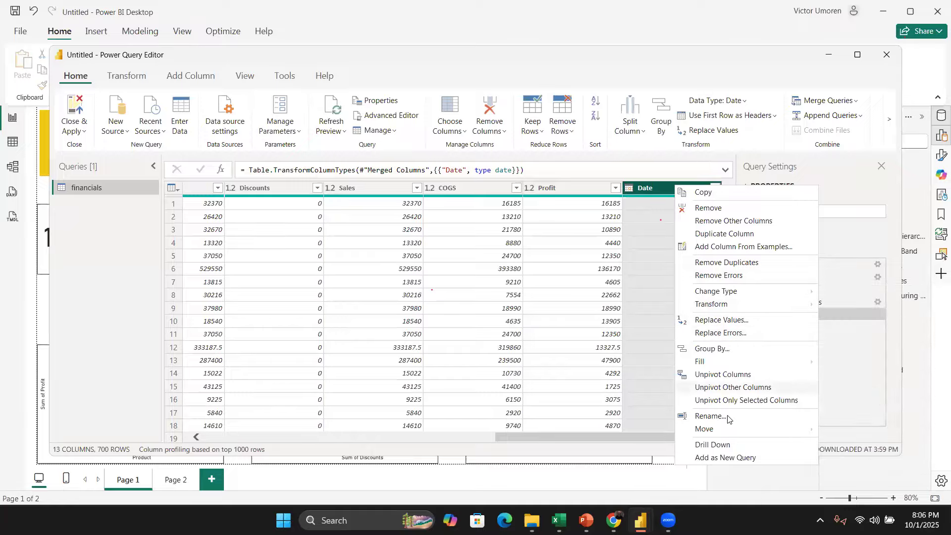
pyautogui.click(606, 333)
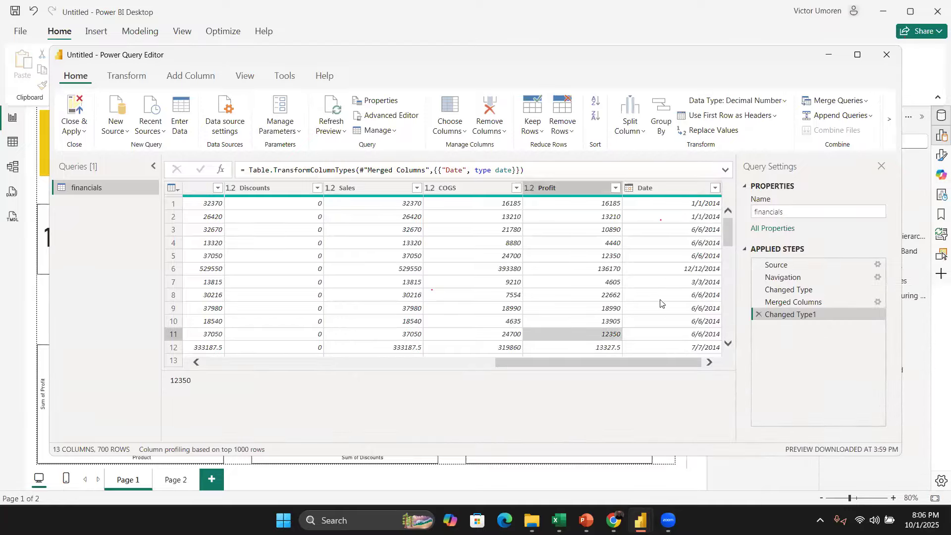
pyautogui.hscroll(-4, 642, 310)
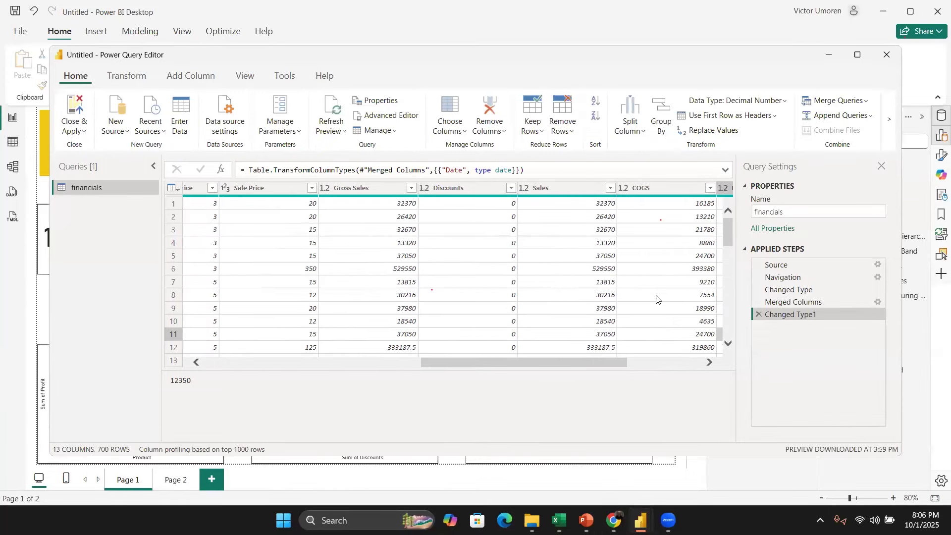
pyautogui.hscroll(3, 657, 302)
pyautogui.hscroll(-5, 657, 310)
pyautogui.hscroll(-4, 656, 313)
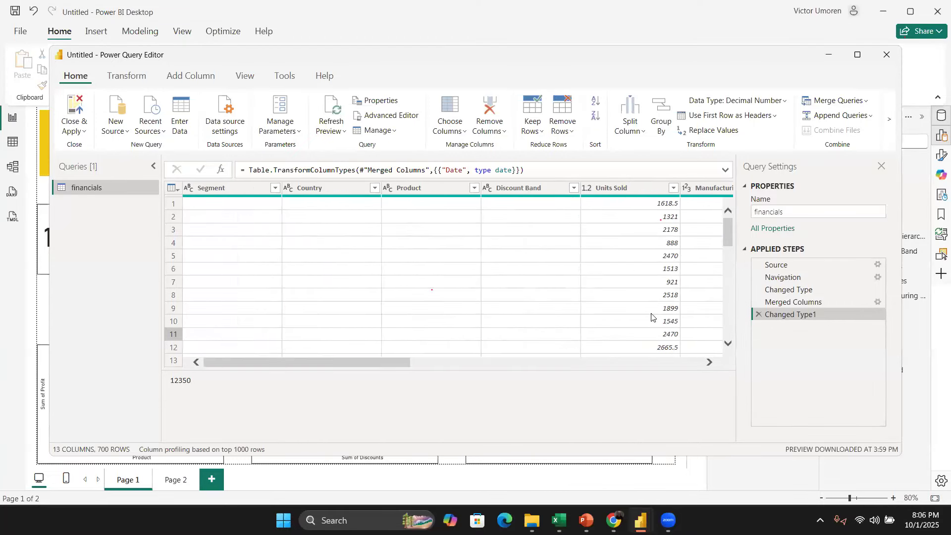
pyautogui.click(895, 51)
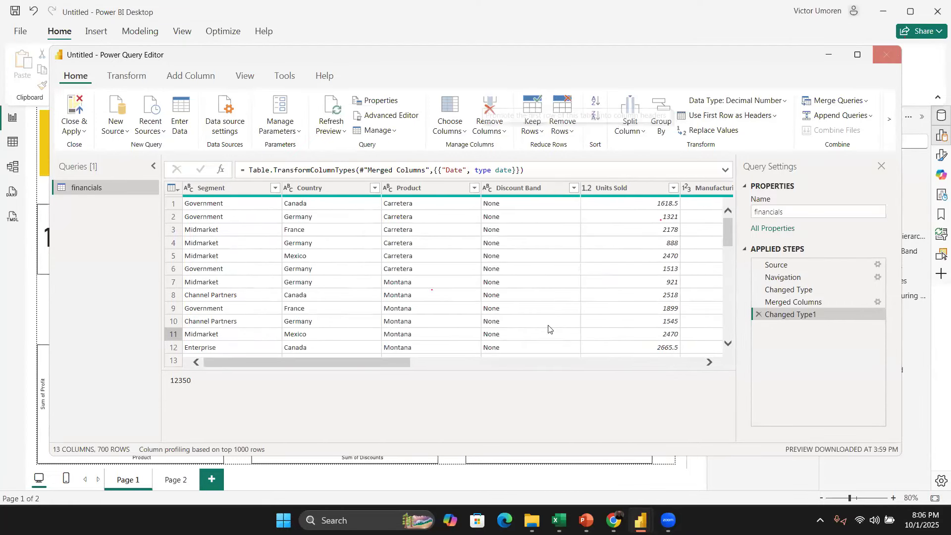
pyautogui.moveTo(641, 520)
pyautogui.click(574, 458)
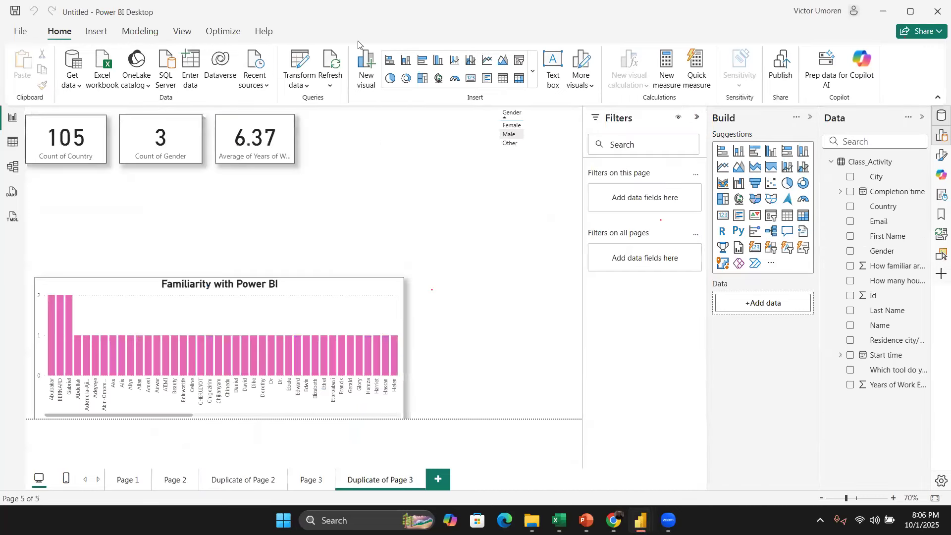
# Step: Open the Class_Activity query and split the 'Which tool do you currently use most for data analysis?' column at each '/' custom delimiter, removing the automatic type-change step
pyautogui.click(299, 63)
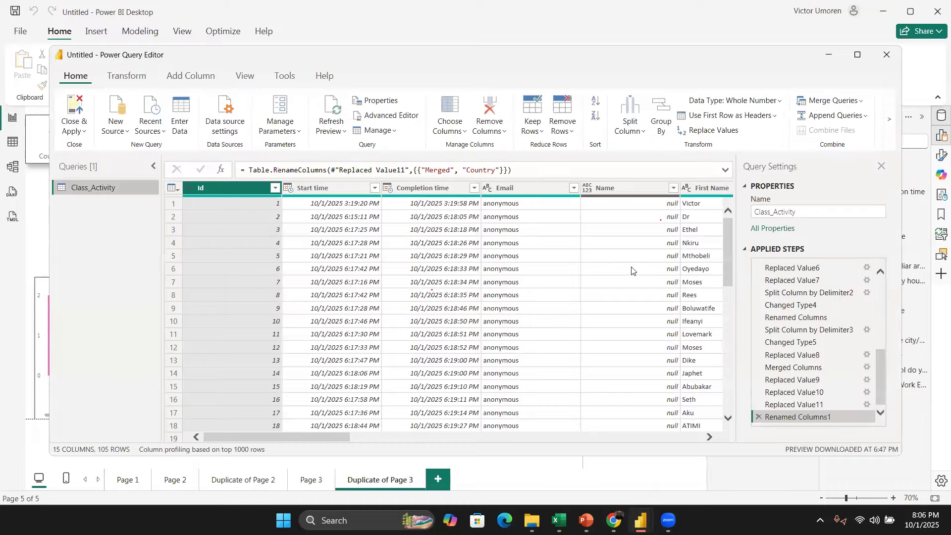
pyautogui.hscroll(3, 629, 268)
pyautogui.hscroll(10, 629, 268)
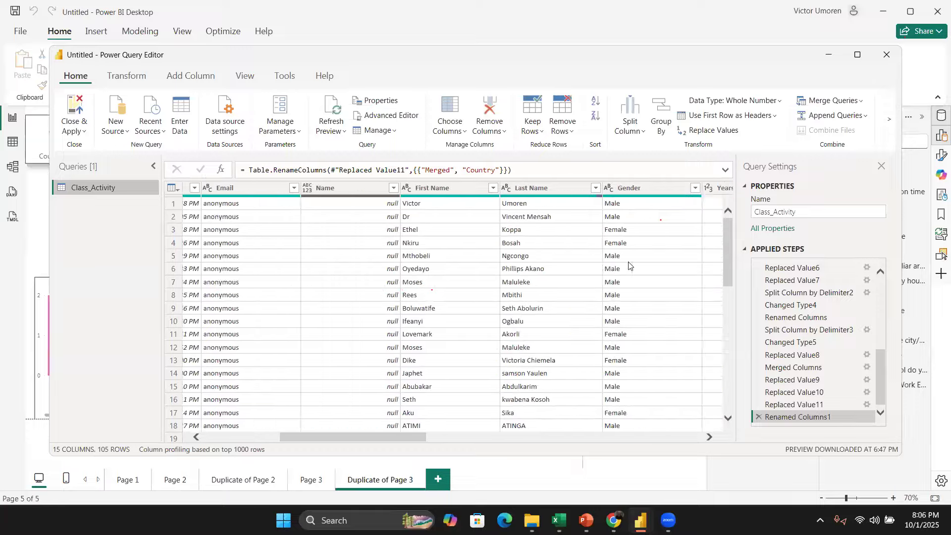
pyautogui.hscroll(9, 629, 265)
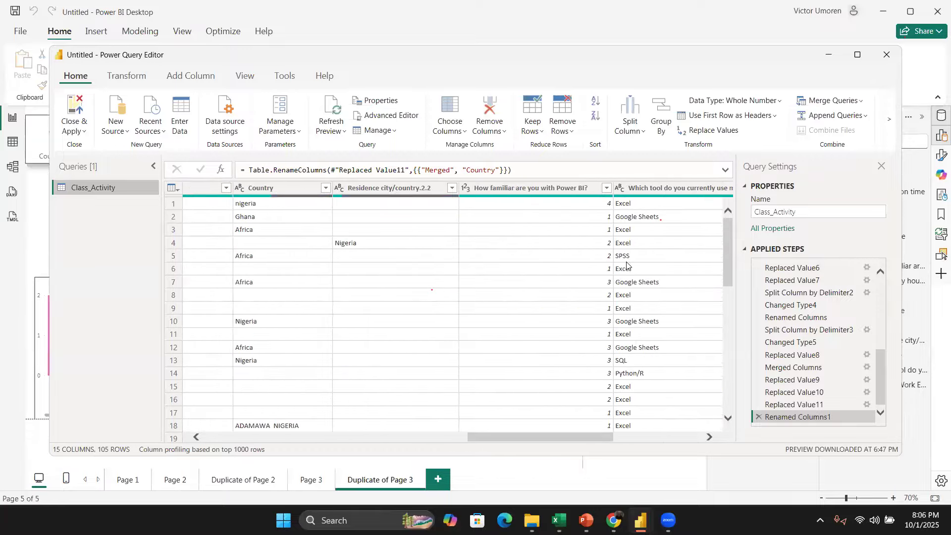
pyautogui.hscroll(9, 595, 258)
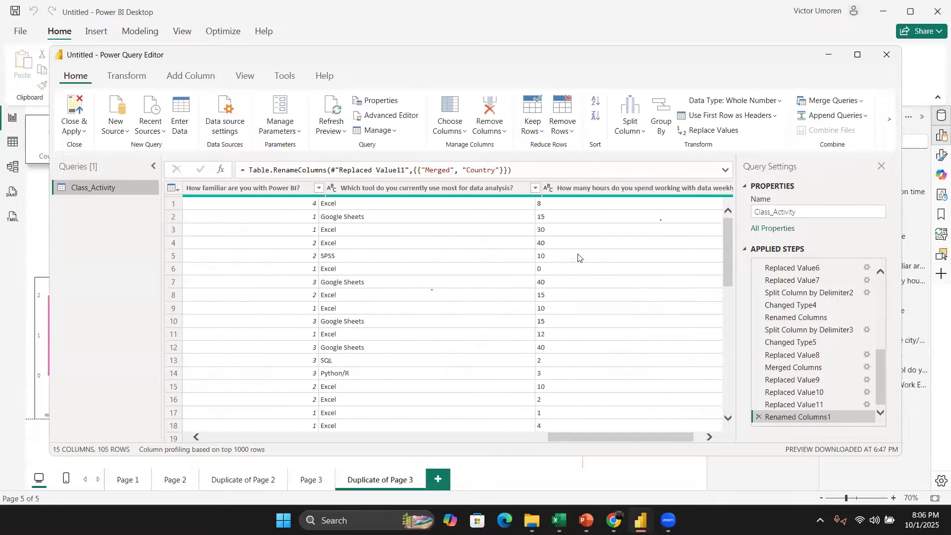
pyautogui.click(374, 191)
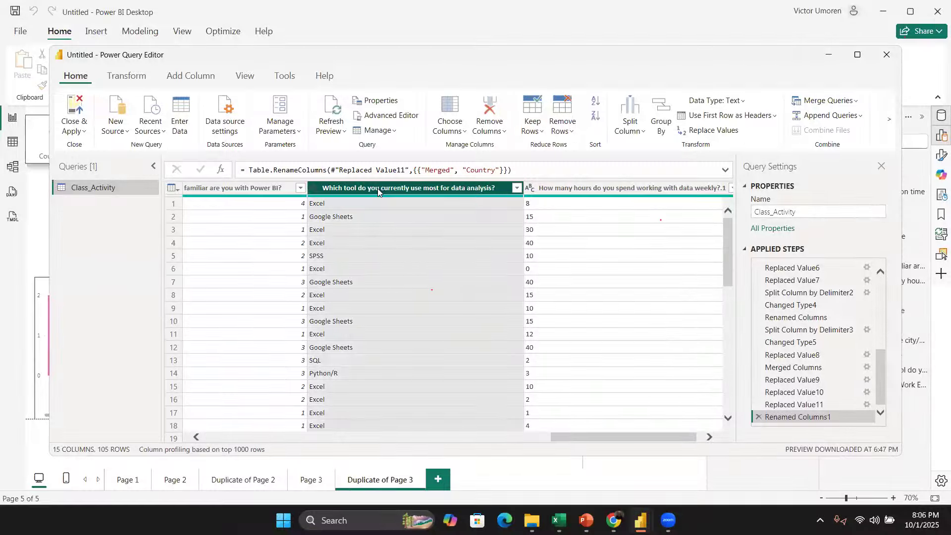
pyautogui.rightClick(377, 188)
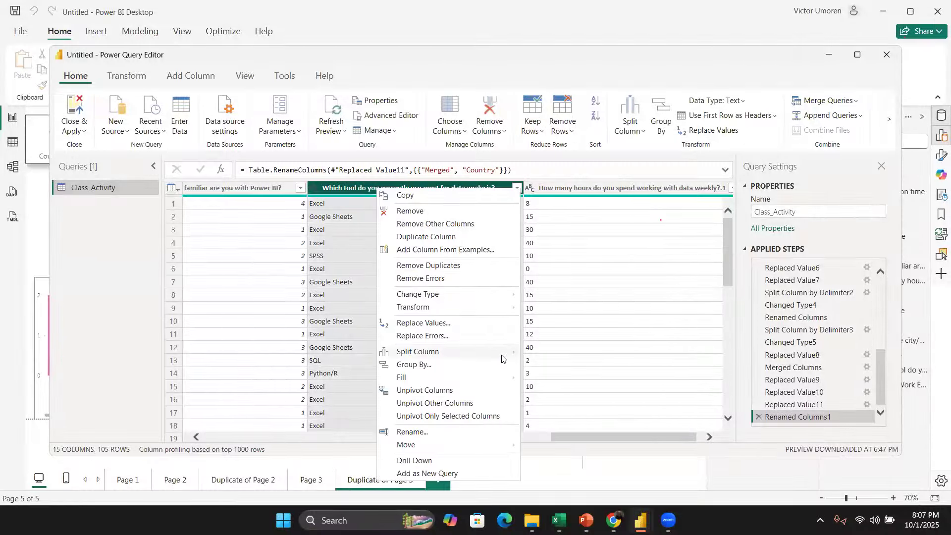
pyautogui.moveTo(501, 357)
pyautogui.click(558, 352)
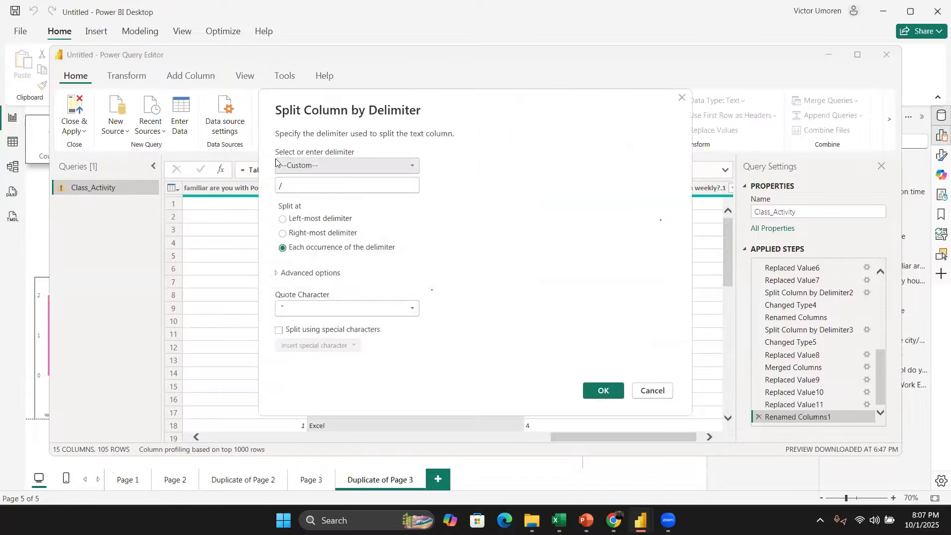
pyautogui.click(311, 165)
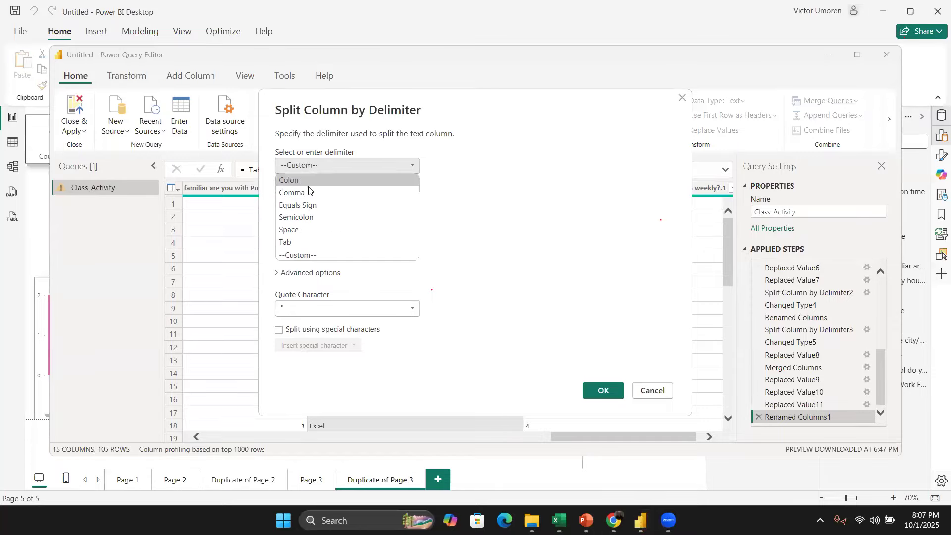
pyautogui.click(308, 189)
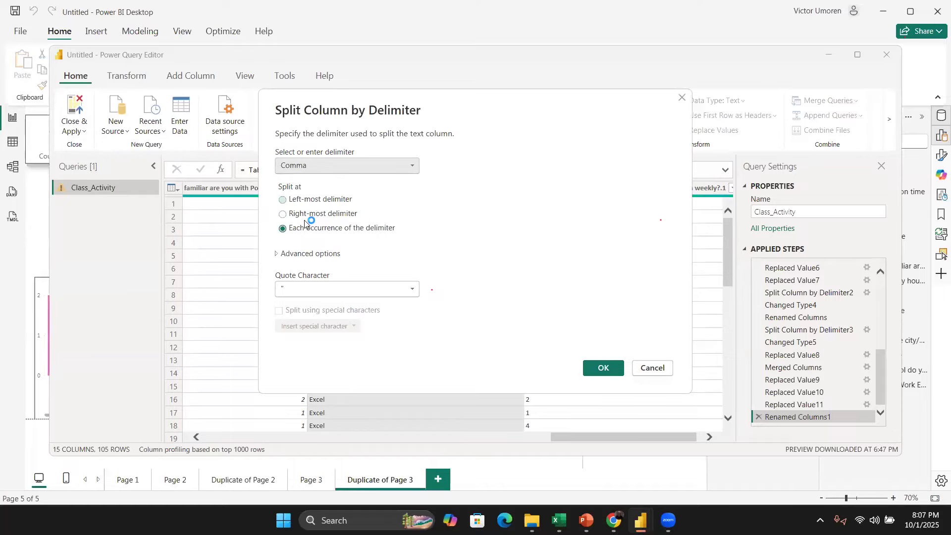
pyautogui.click(345, 168)
pyautogui.click(325, 203)
pyautogui.click(327, 168)
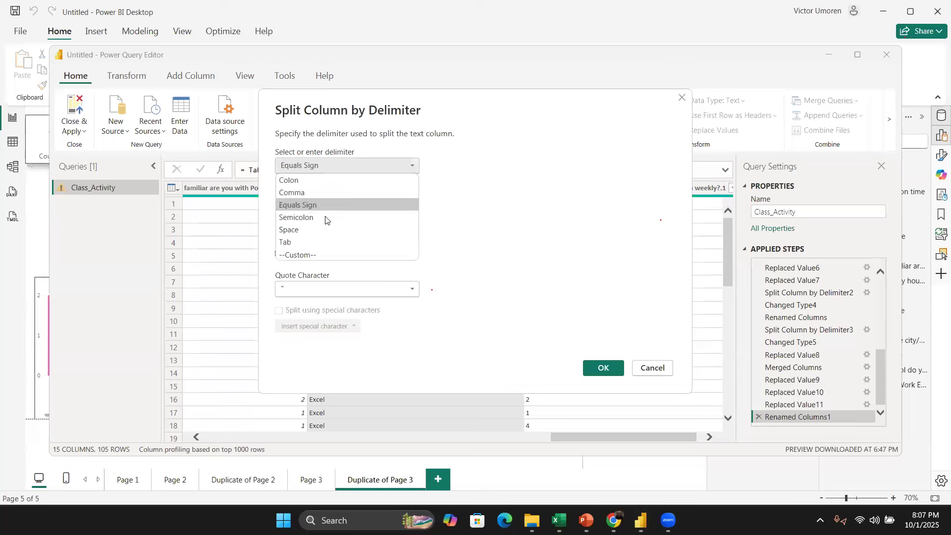
pyautogui.click(330, 255)
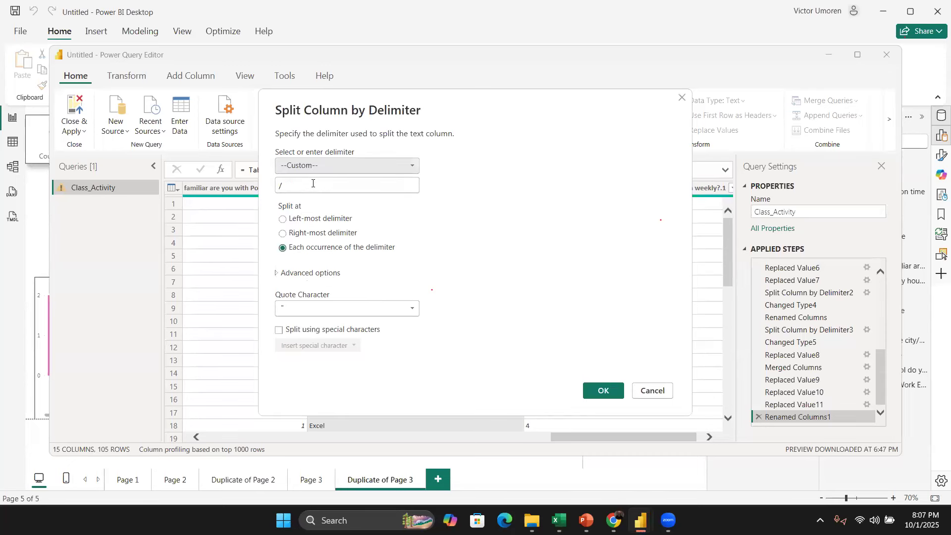
pyautogui.click(601, 390)
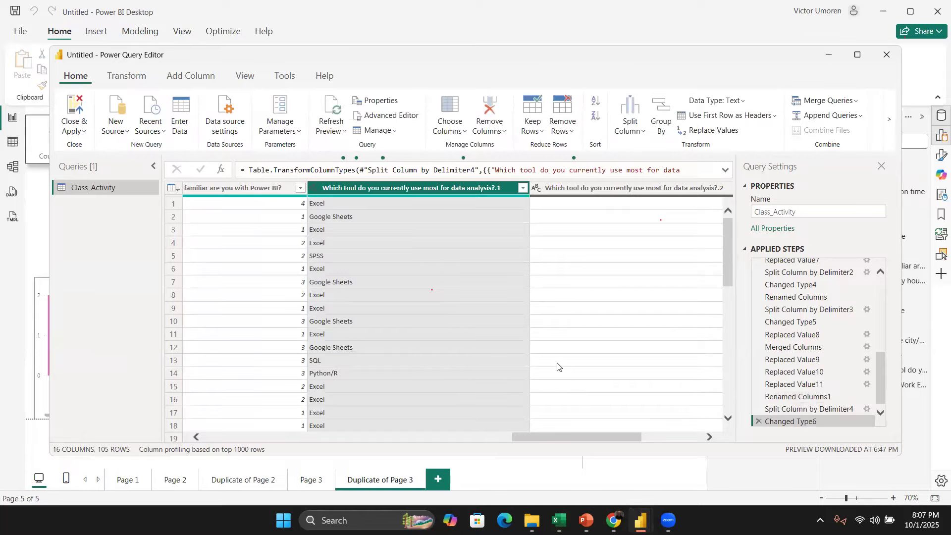
pyautogui.click(758, 419)
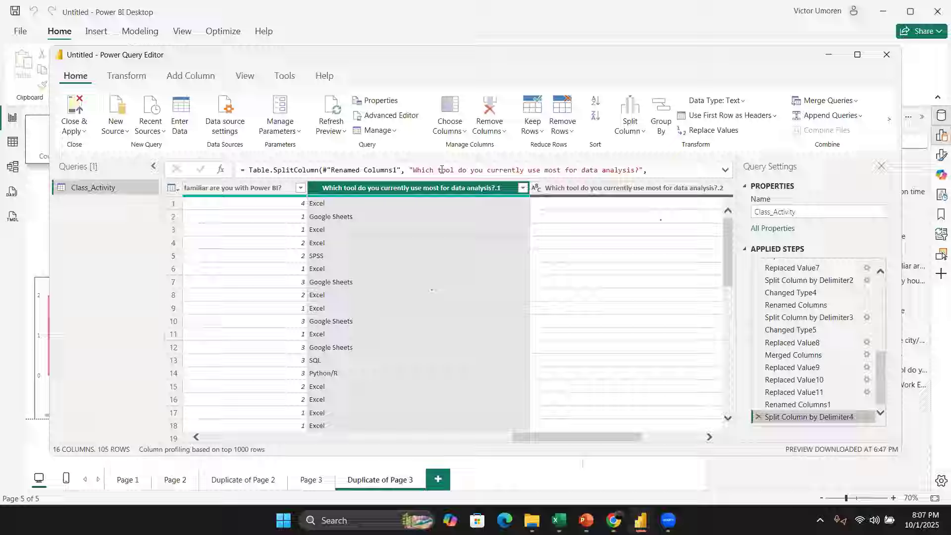
# Step: Try splitting the first tool column at the left-most space delimiter, and delete that split step
pyautogui.rightClick(445, 189)
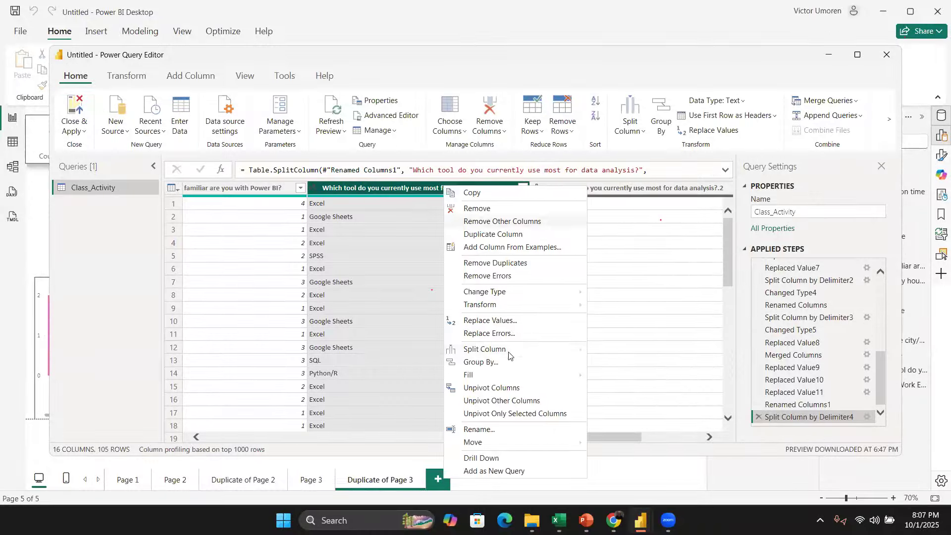
pyautogui.moveTo(517, 346)
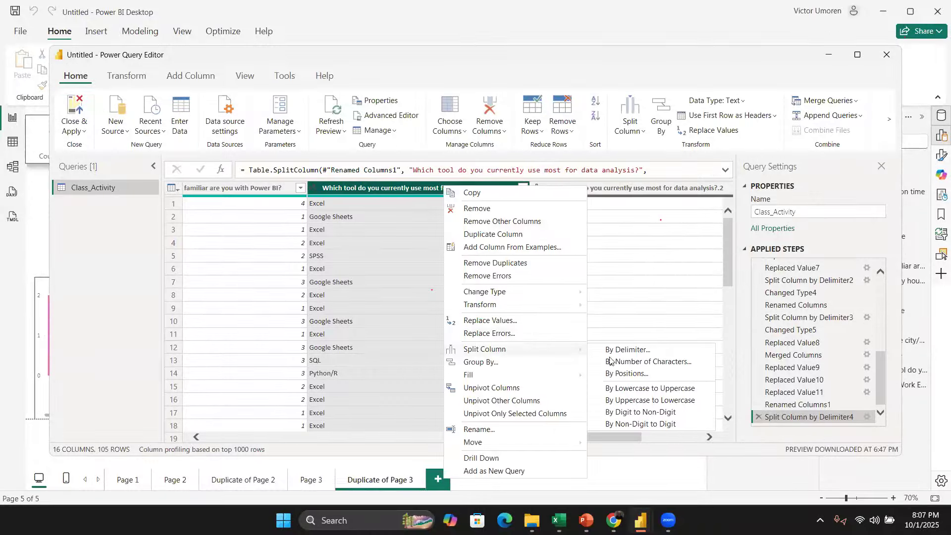
pyautogui.click(634, 351)
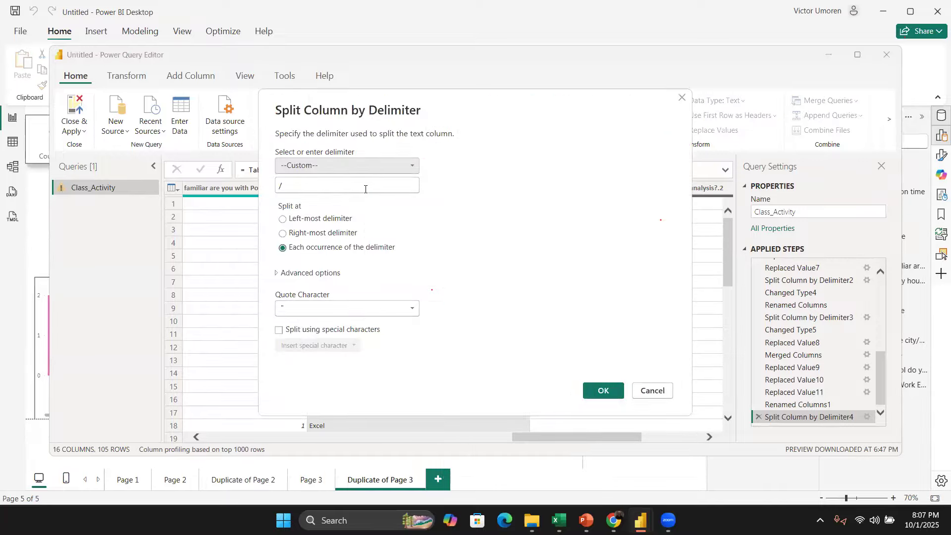
pyautogui.click(347, 165)
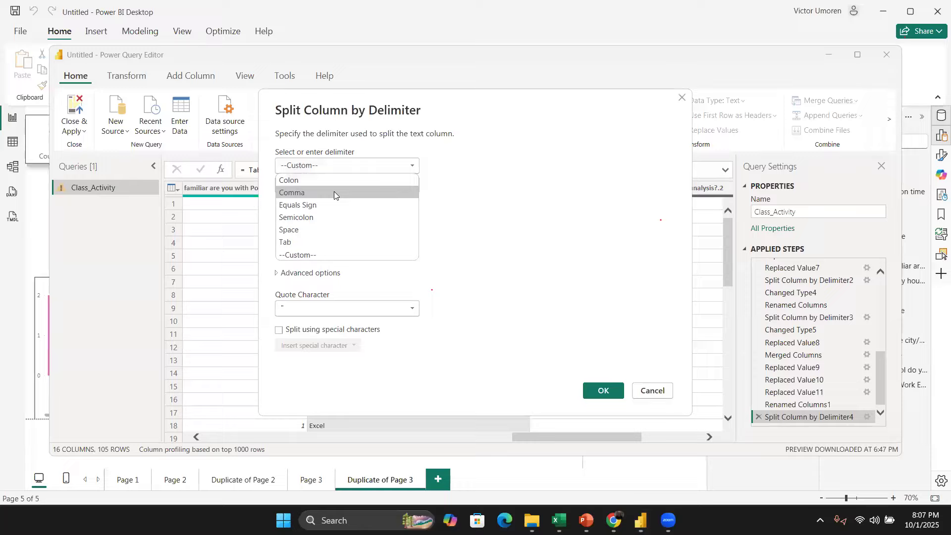
pyautogui.click(328, 229)
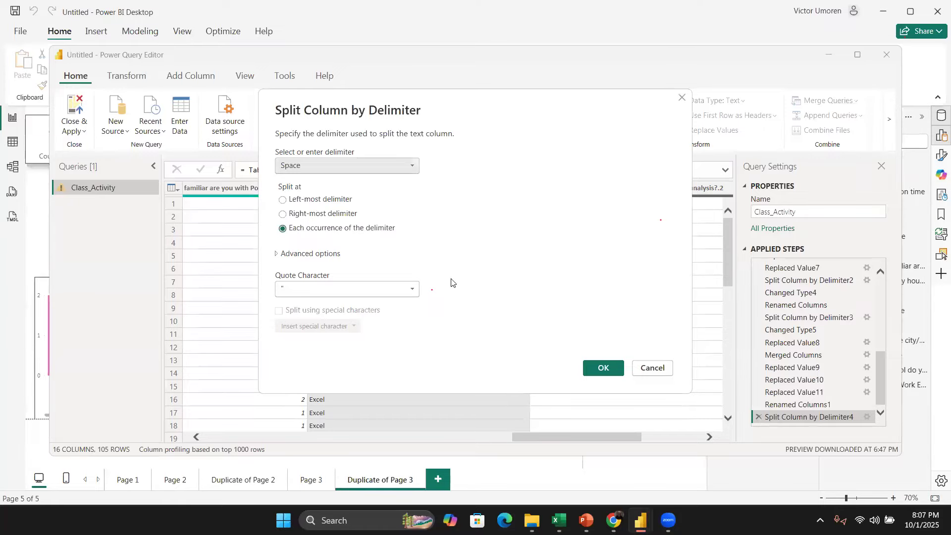
pyautogui.click(305, 199)
pyautogui.click(594, 369)
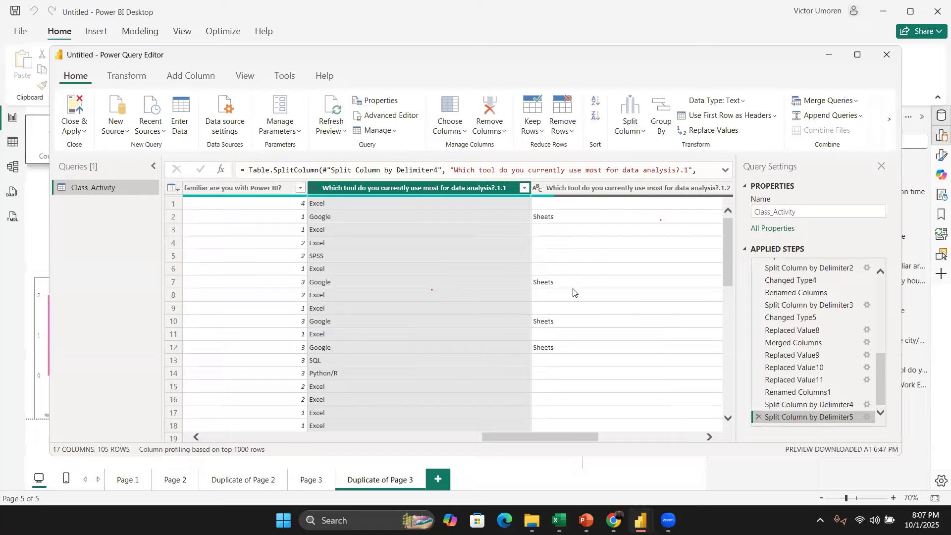
pyautogui.click(758, 417)
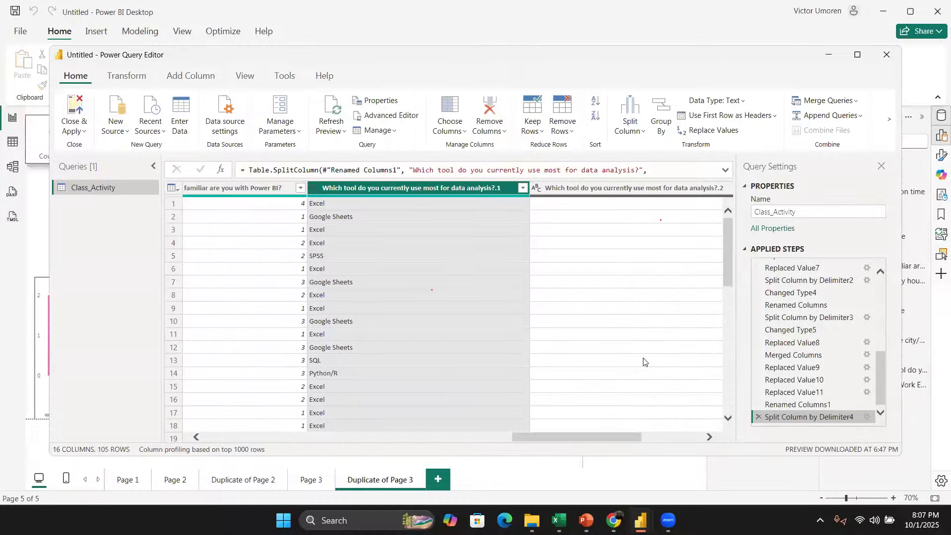
# Step: Close the Power Query Editor and apply the changes to the report
pyautogui.hscroll(3, 644, 361)
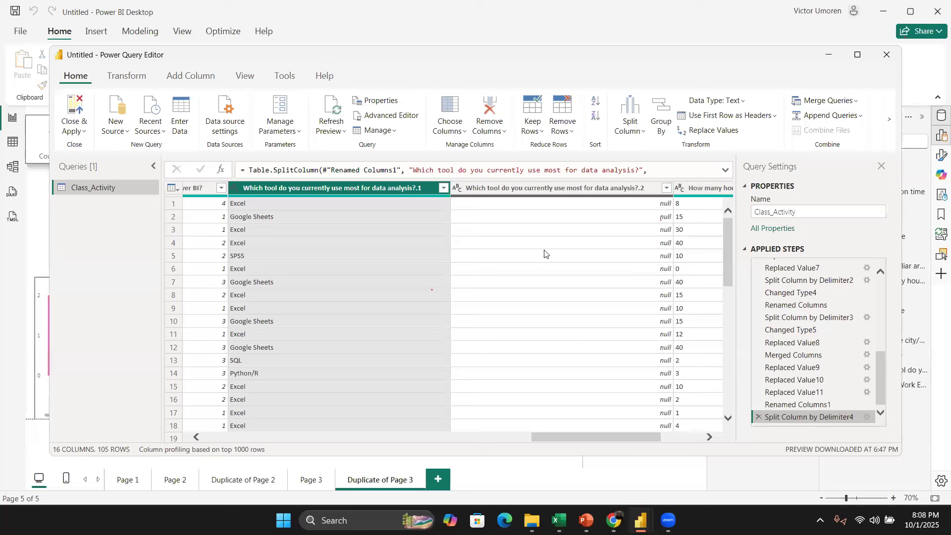
pyautogui.hscroll(-3, 544, 250)
pyautogui.hscroll(6, 544, 250)
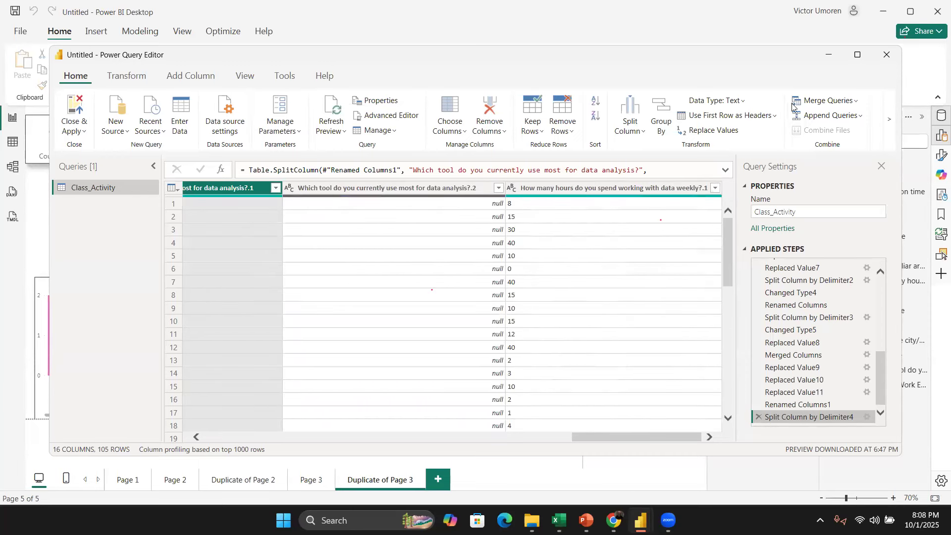
pyautogui.click(882, 61)
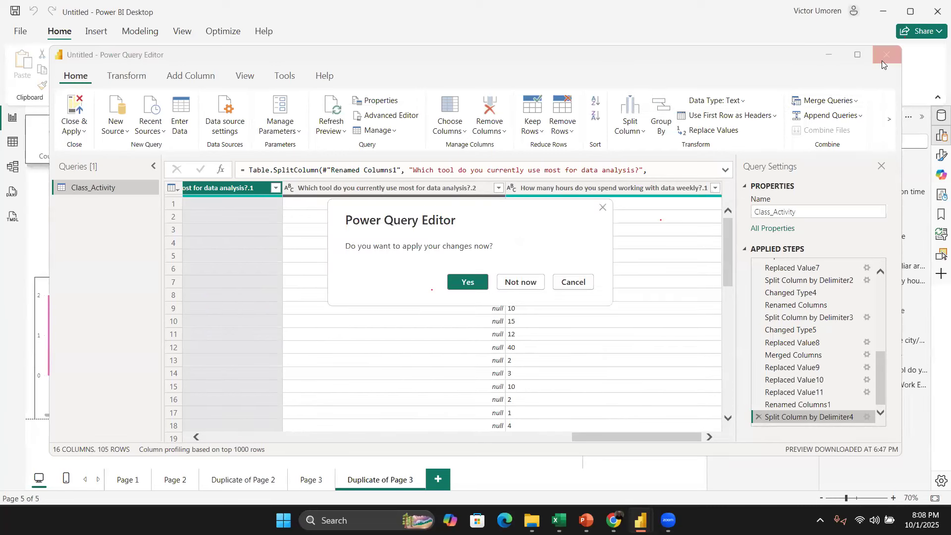
pyautogui.click(604, 209)
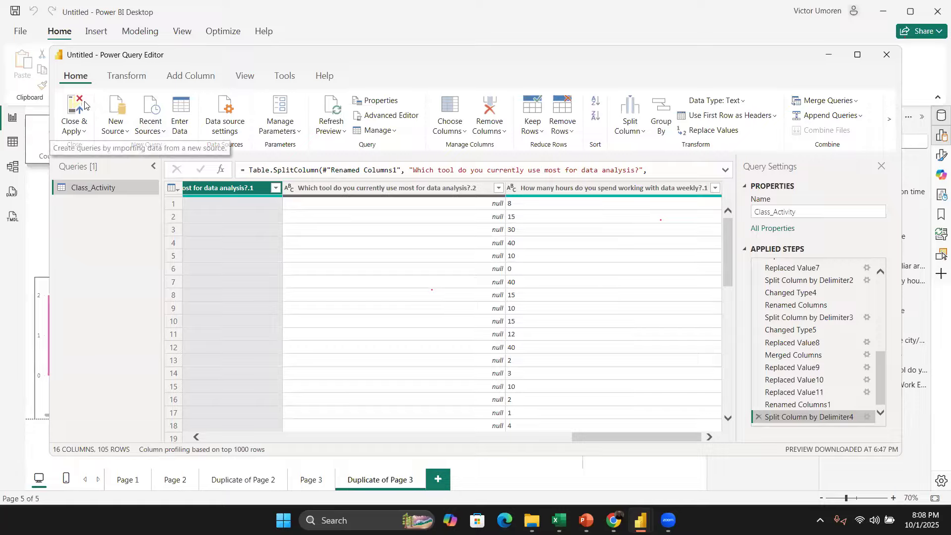
pyautogui.click(84, 105)
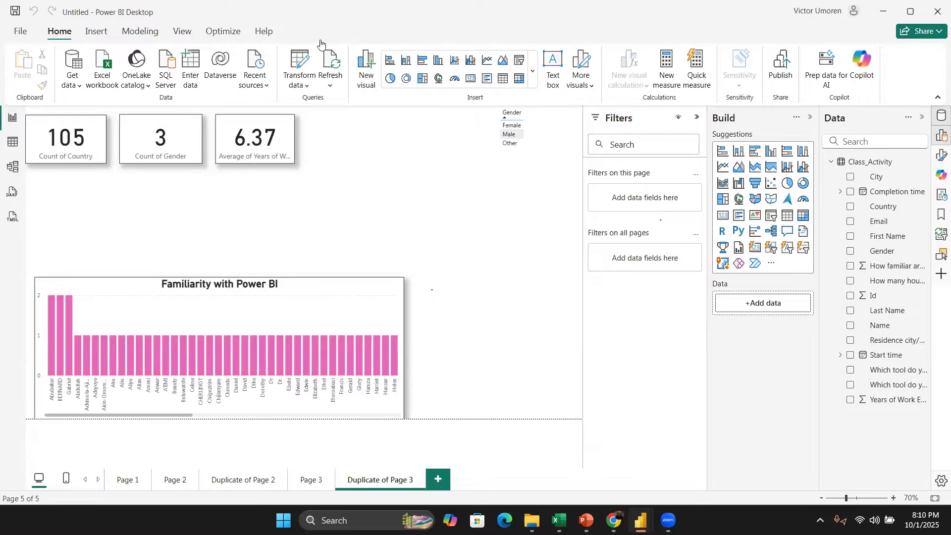
# Step: Reopen the Power Query Editor and examine the values listed in the Start time column's filter
pyautogui.click(295, 66)
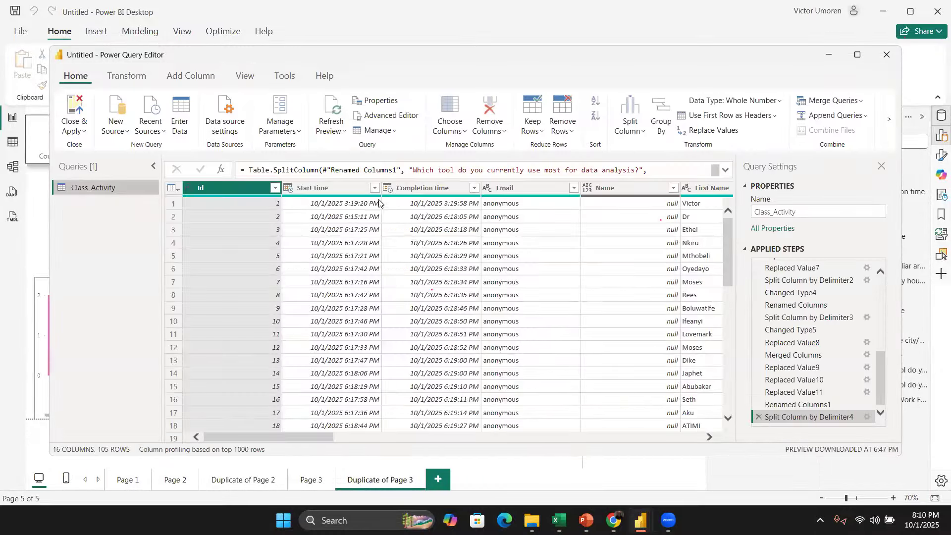
pyautogui.click(374, 190)
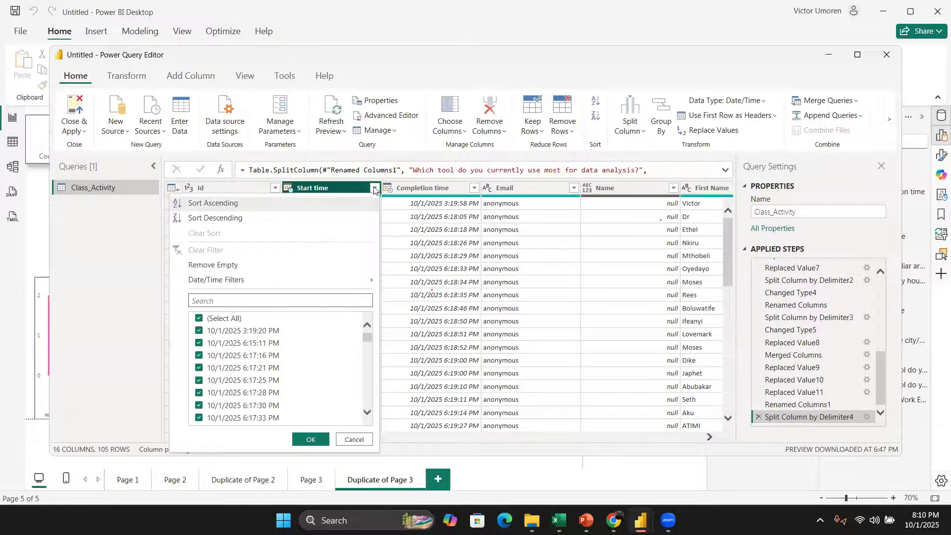
pyautogui.scroll(-1, 297, 372)
pyautogui.scroll(-1, 304, 373)
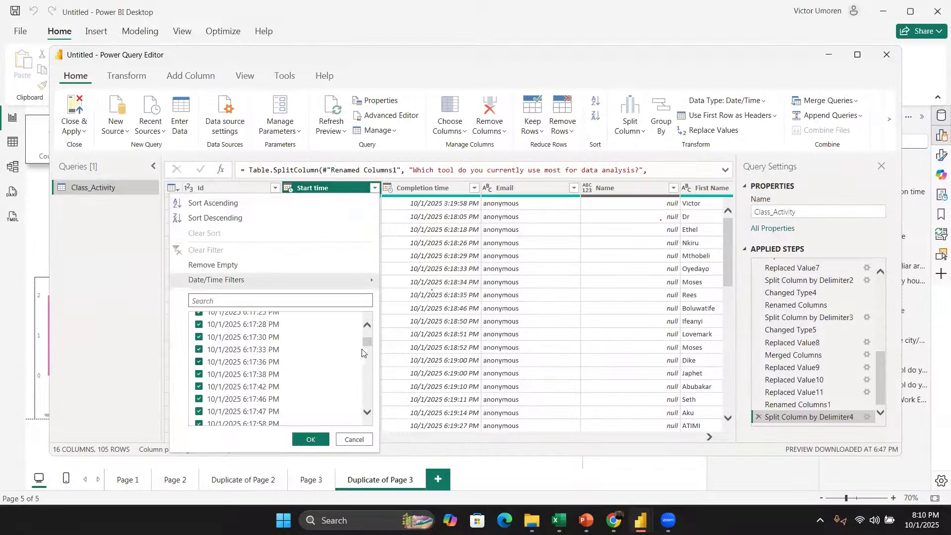
pyautogui.scroll(-15, 366, 365)
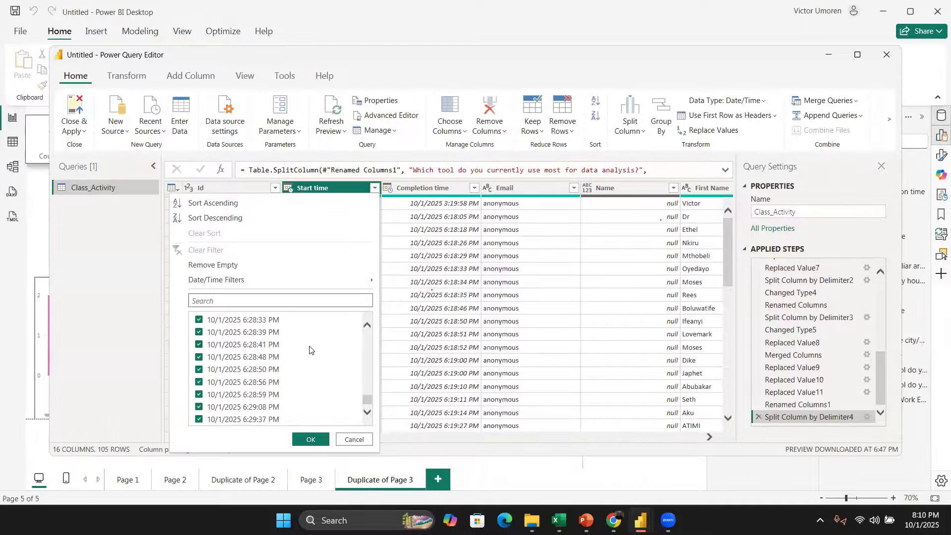
pyautogui.click(352, 437)
pyautogui.click(355, 307)
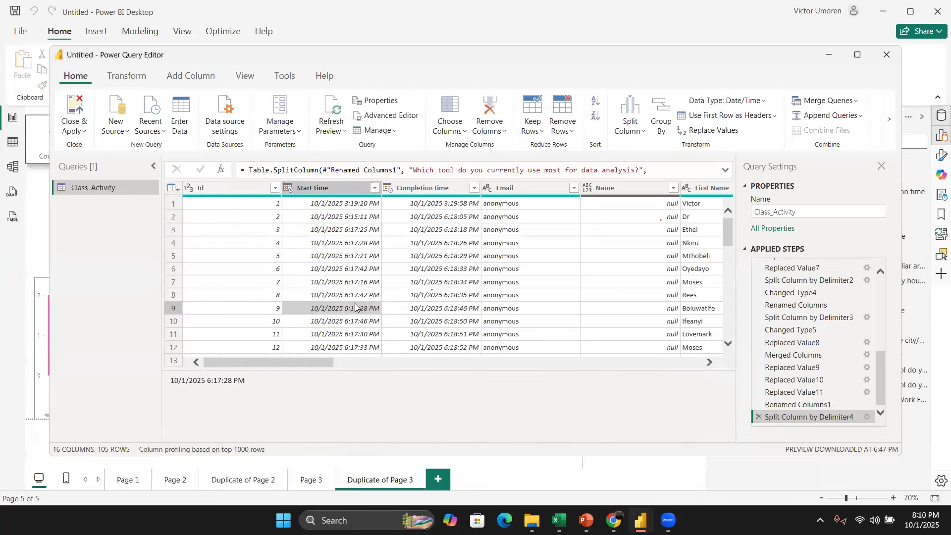
pyautogui.rightClick(355, 307)
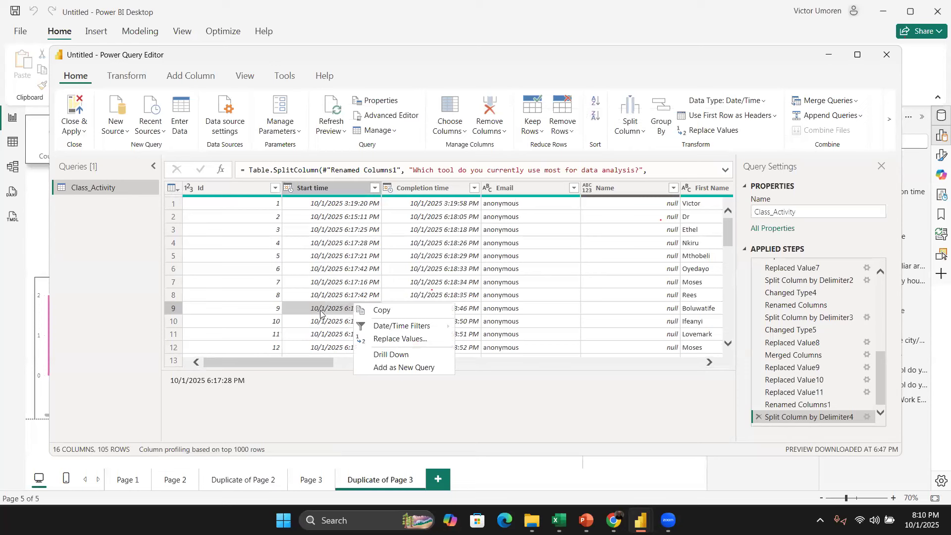
pyautogui.click(391, 339)
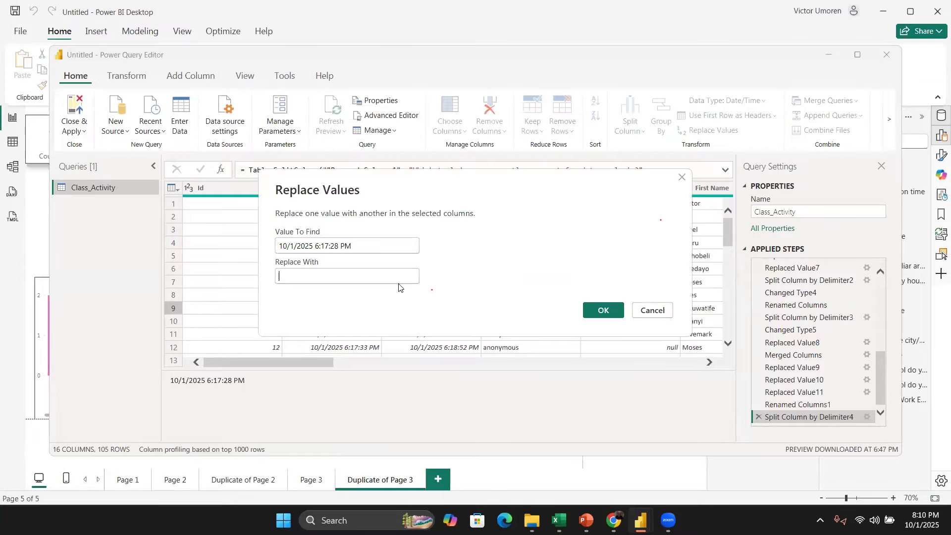
pyautogui.click(596, 317)
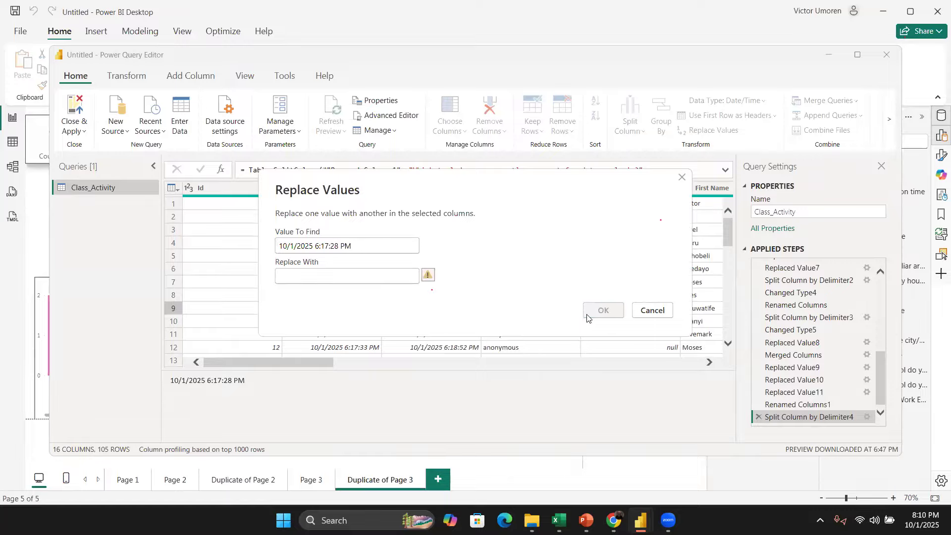
pyautogui.click(667, 311)
# Step: Replace 'anonymous' in the Email column with an empty value, check its filter list, and delete that replace step
pyautogui.hscroll(3, 574, 297)
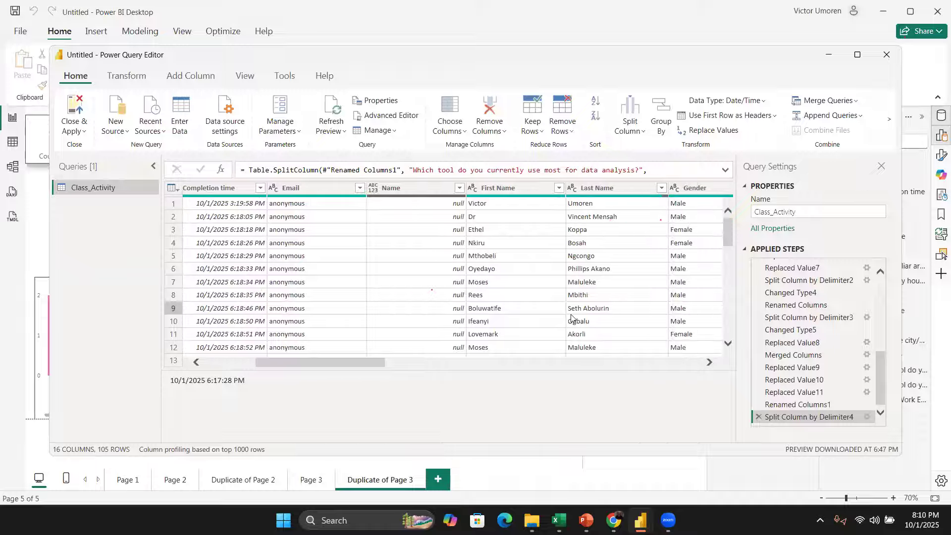
pyautogui.click(323, 303)
pyautogui.rightClick(323, 304)
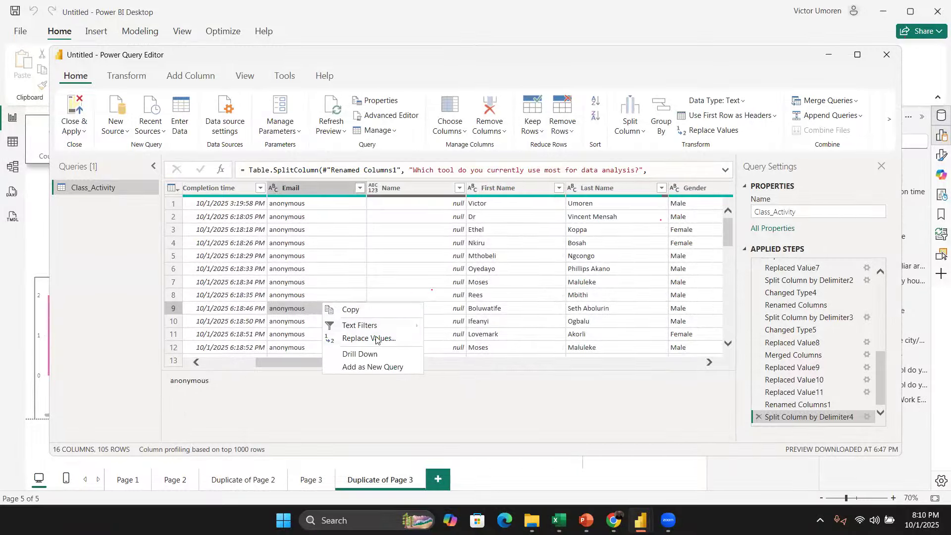
pyautogui.click(368, 338)
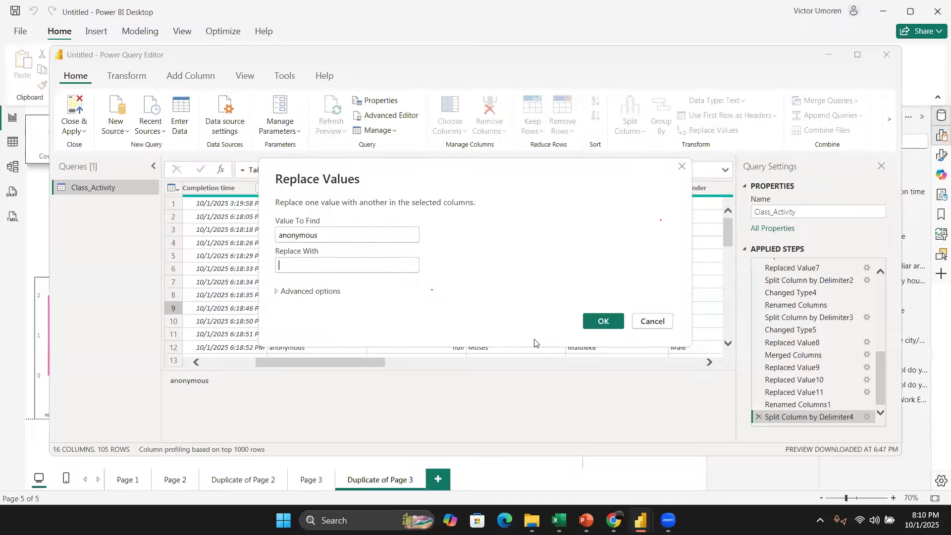
pyautogui.click(599, 325)
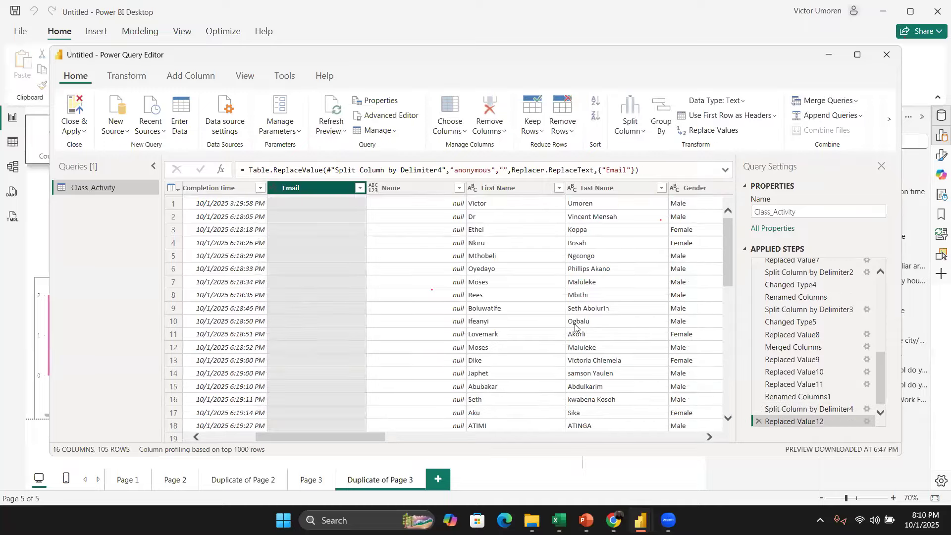
pyautogui.click(360, 188)
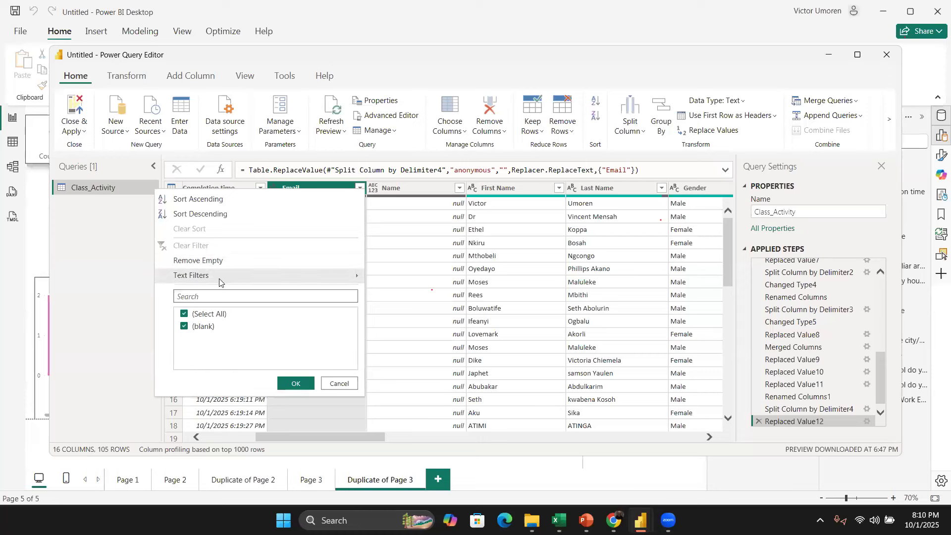
pyautogui.click(184, 325)
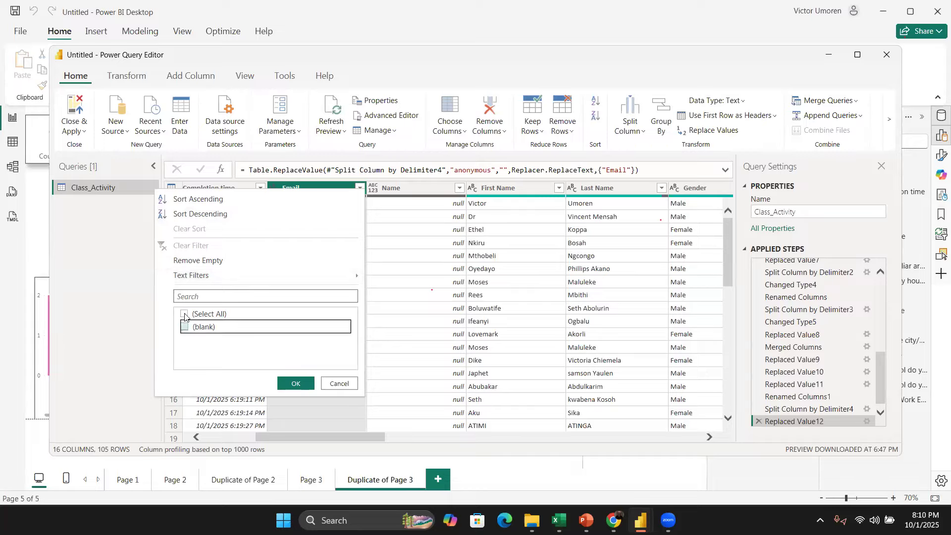
pyautogui.click(184, 314)
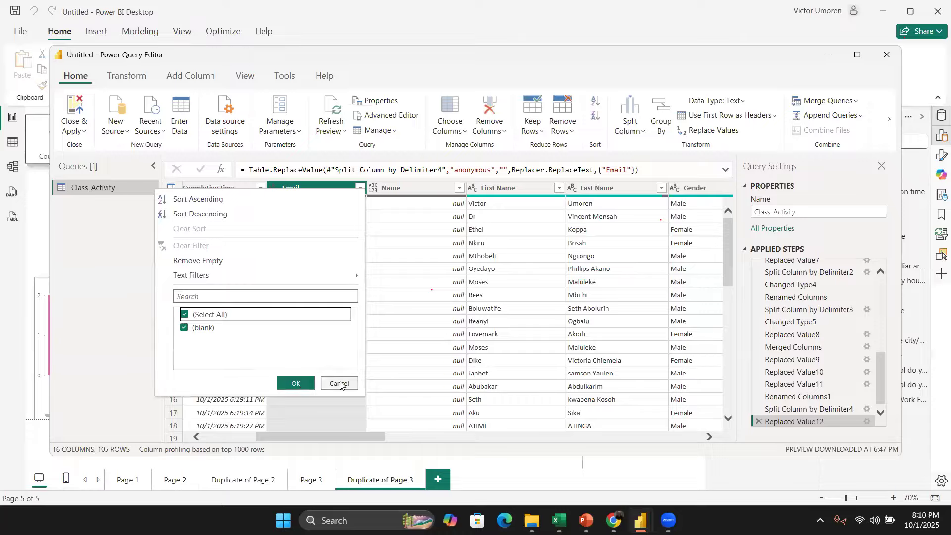
pyautogui.click(309, 385)
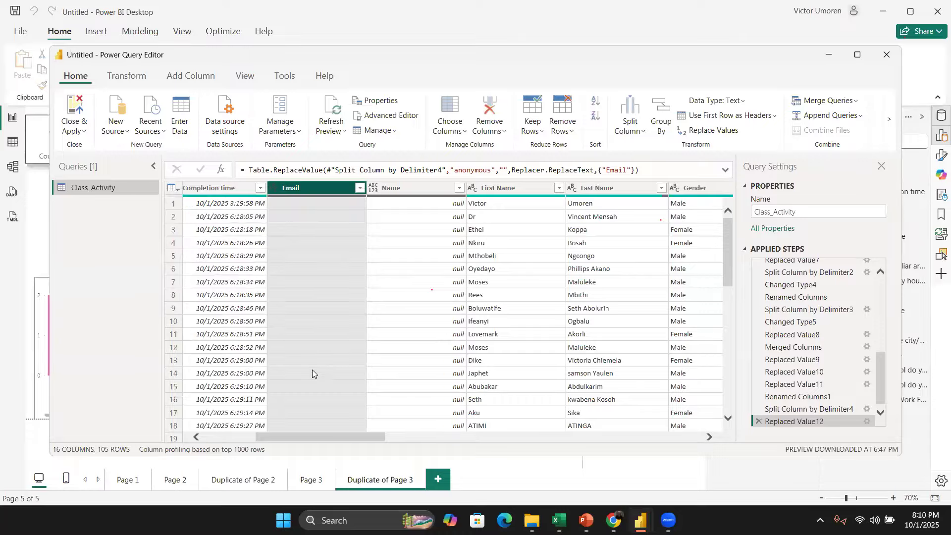
pyautogui.click(759, 421)
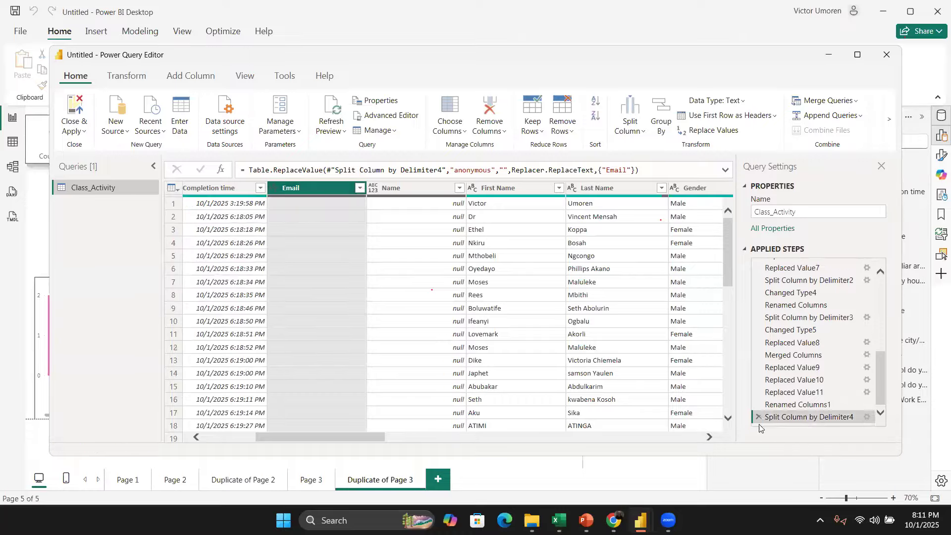
# Step: Replace one First Name value with an empty value
pyautogui.click(533, 243)
pyautogui.rightClick(533, 243)
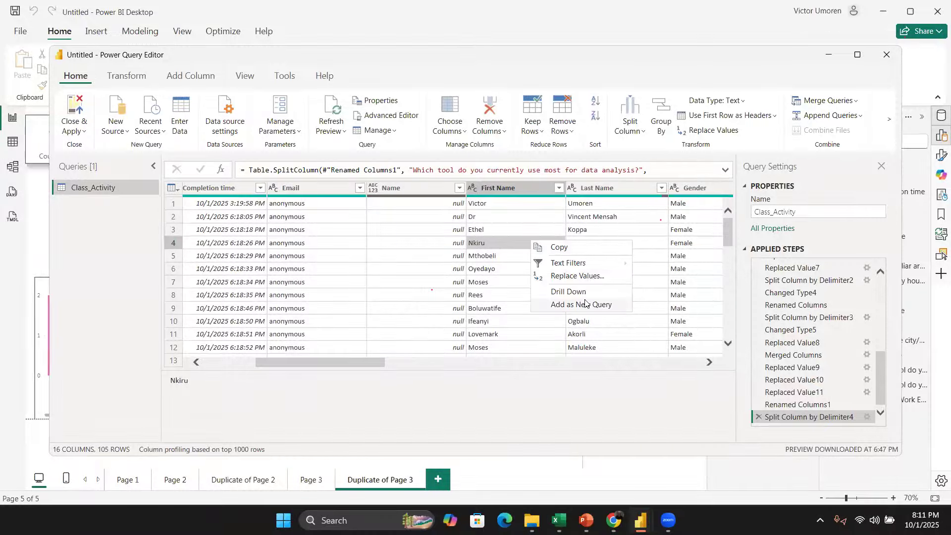
pyautogui.click(586, 276)
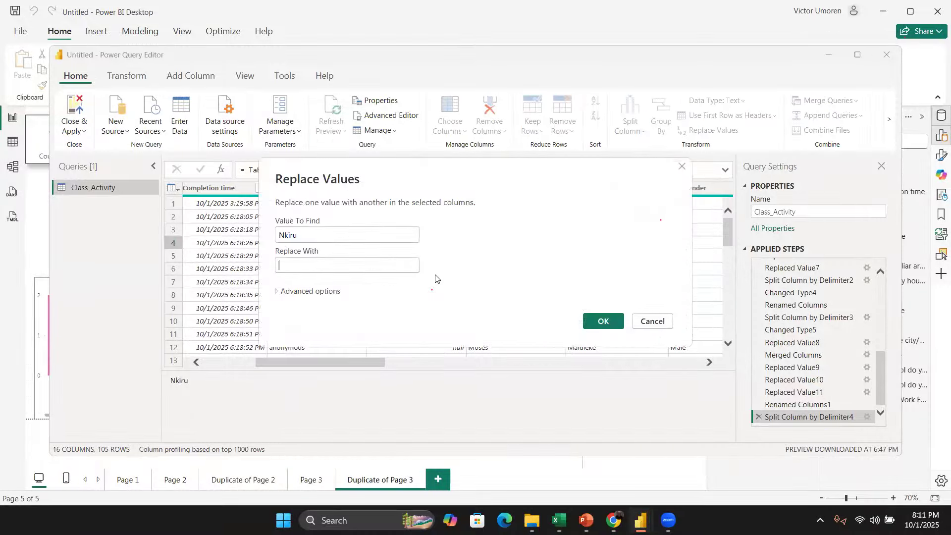
pyautogui.click(604, 321)
# Step: Filter blank rows out of the First Name column, then delete the filter and the replace-value steps
pyautogui.click(559, 188)
pyautogui.scroll(-2, 496, 381)
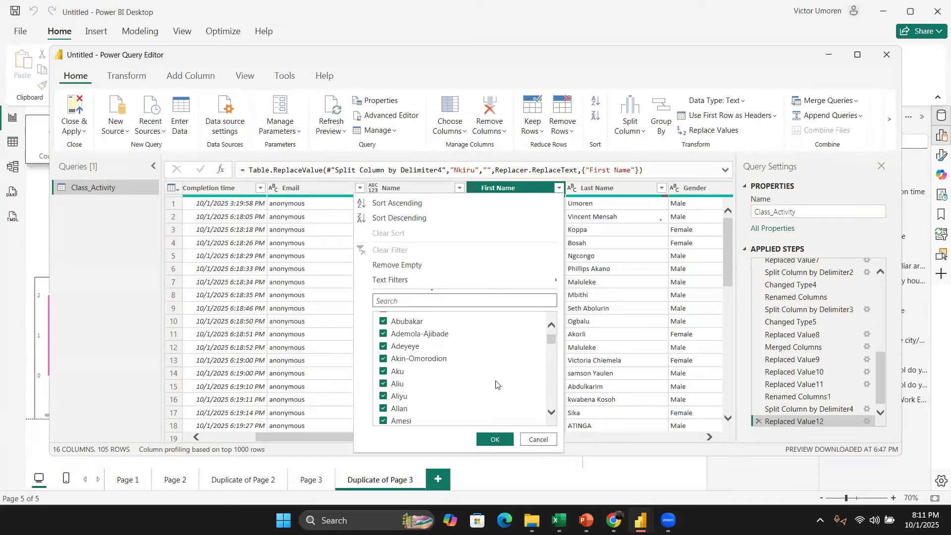
pyautogui.scroll(2, 497, 379)
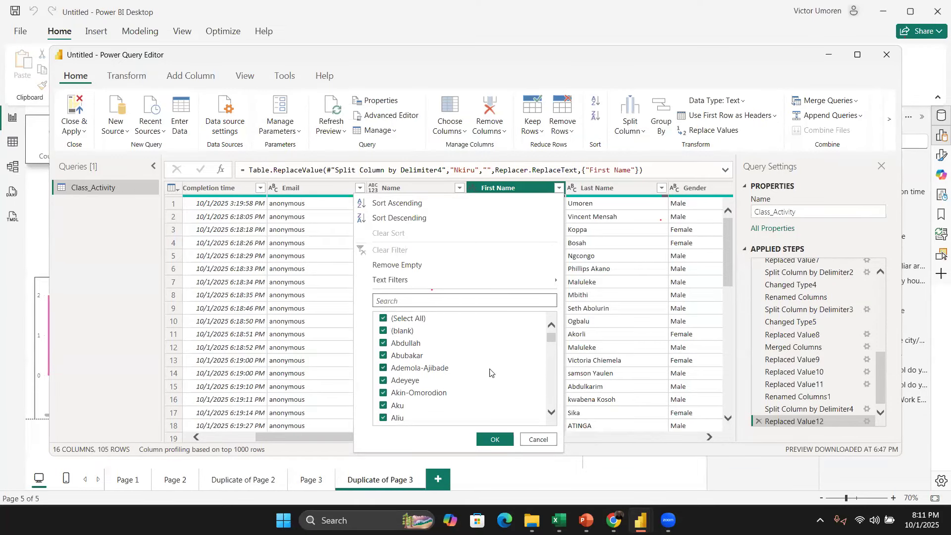
pyautogui.click(383, 331)
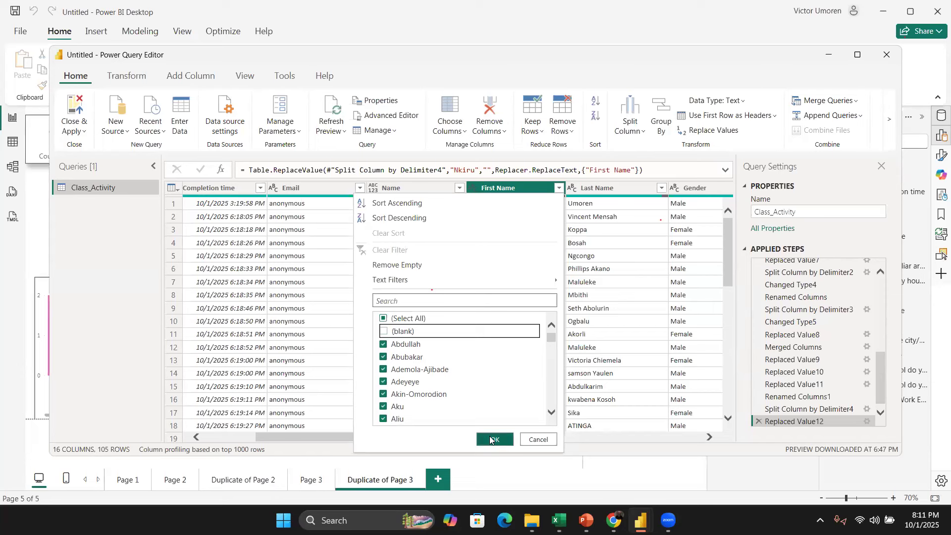
pyautogui.click(493, 439)
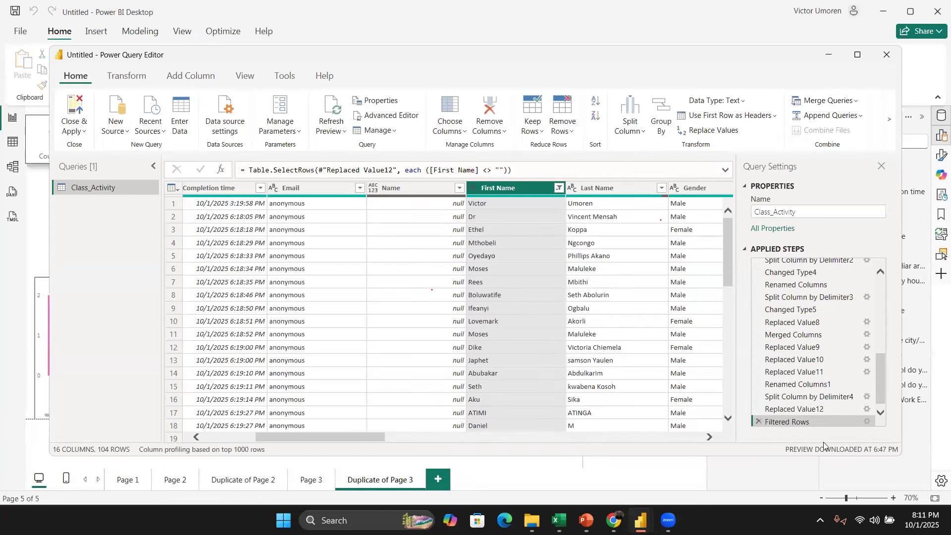
pyautogui.click(759, 420)
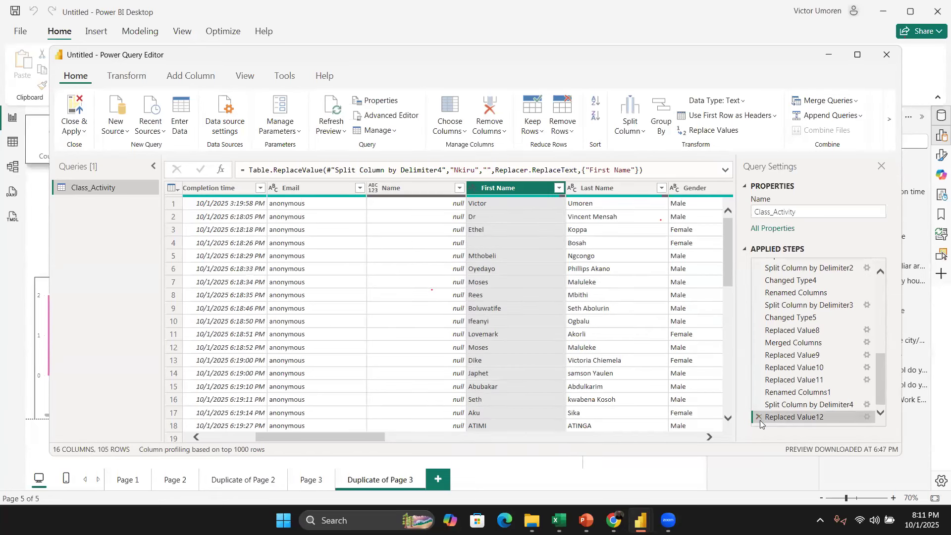
pyautogui.click(759, 417)
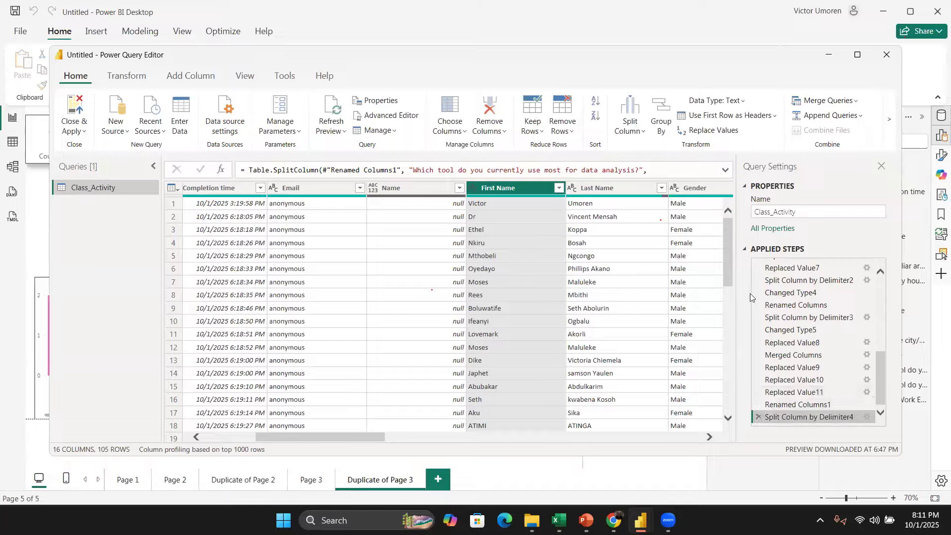
# Step: Examine the First Name and Last Name values down the rows
pyautogui.click(491, 220)
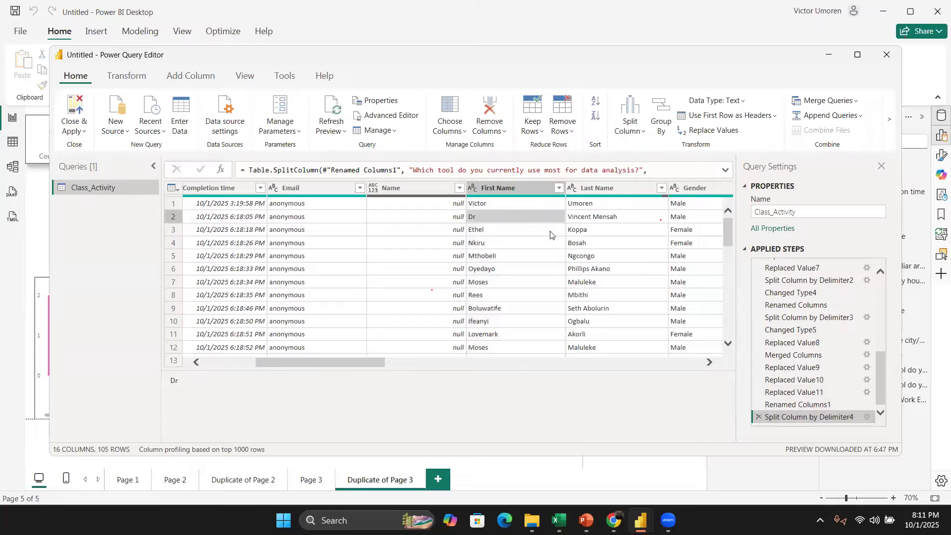
pyautogui.click(585, 219)
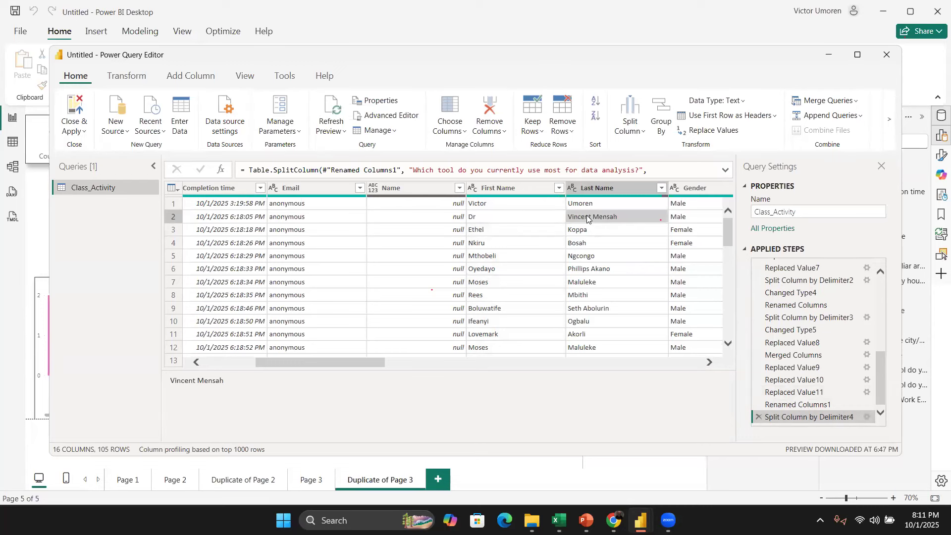
pyautogui.hscroll(2, 587, 218)
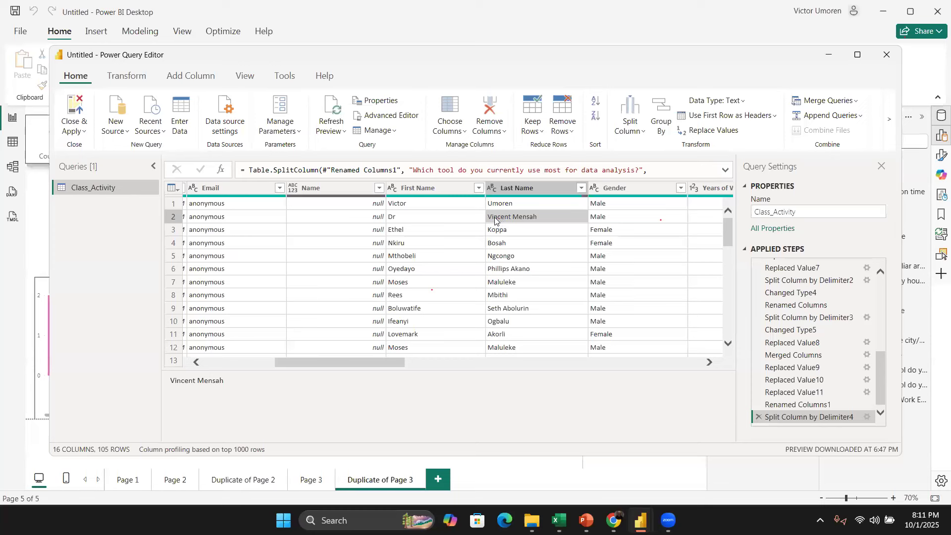
pyautogui.scroll(-5, 542, 237)
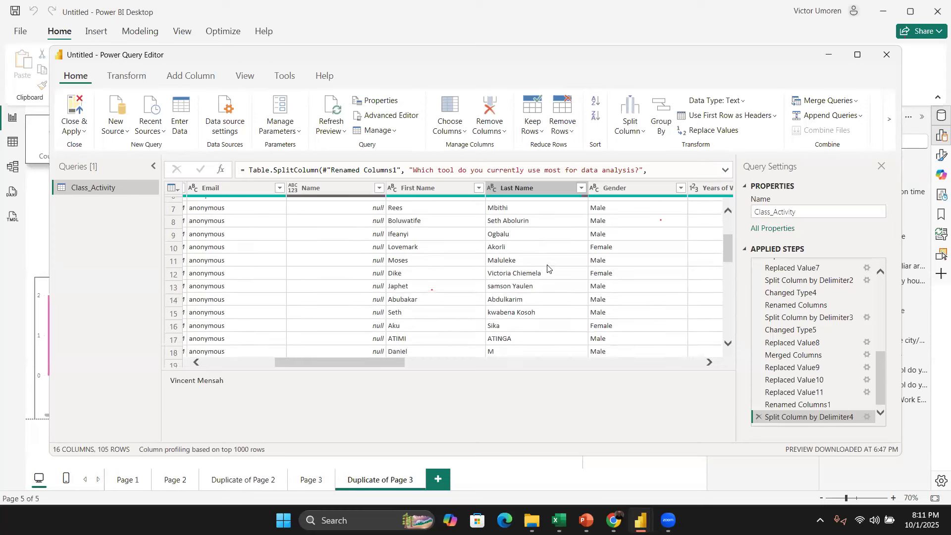
pyautogui.scroll(-7, 548, 270)
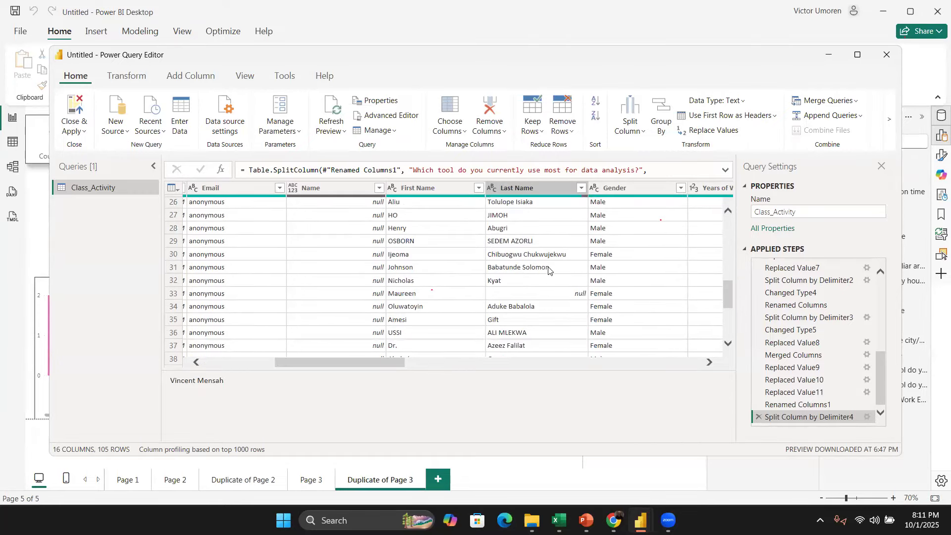
# Step: Scroll through the remaining First Name and Last Name rows, then close the Power Query Editor
pyautogui.scroll(-5, 549, 270)
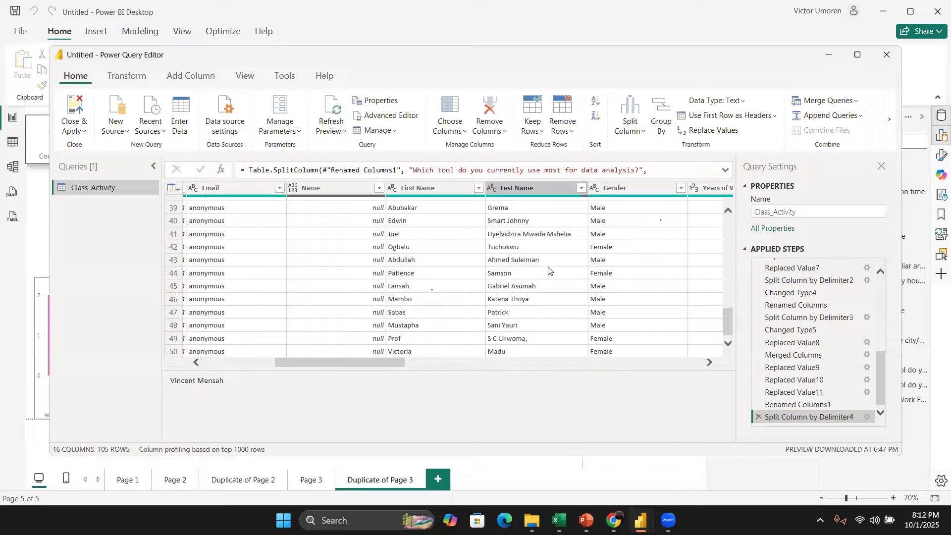
pyautogui.scroll(-7, 548, 270)
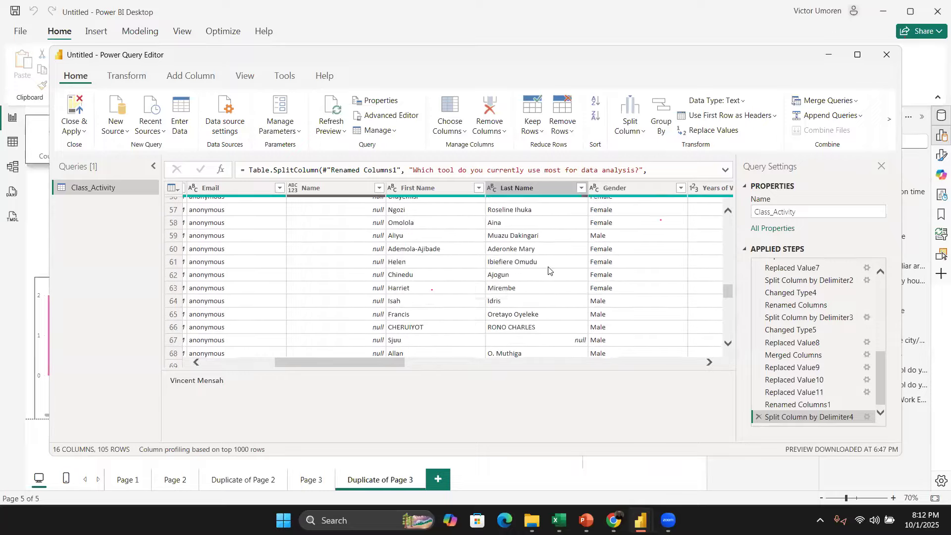
pyautogui.scroll(-5, 548, 269)
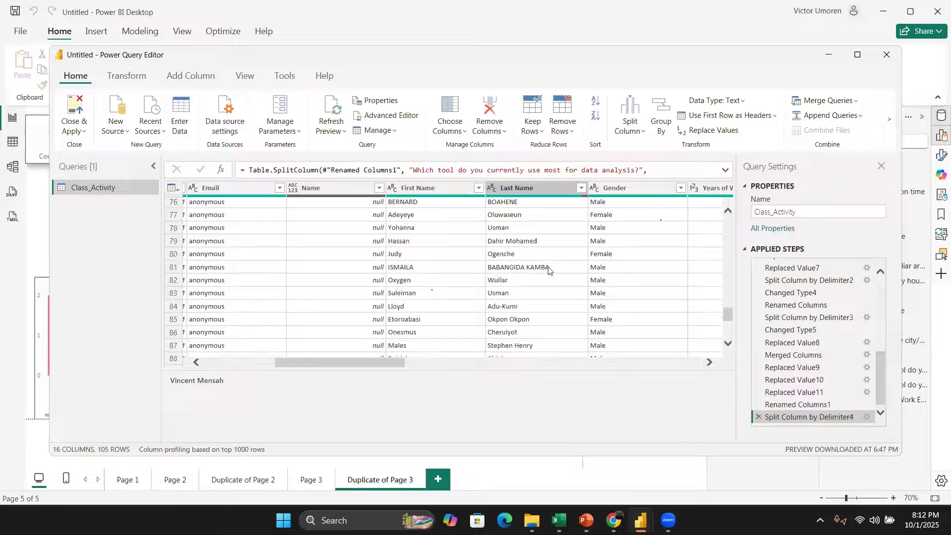
pyautogui.scroll(-4, 548, 270)
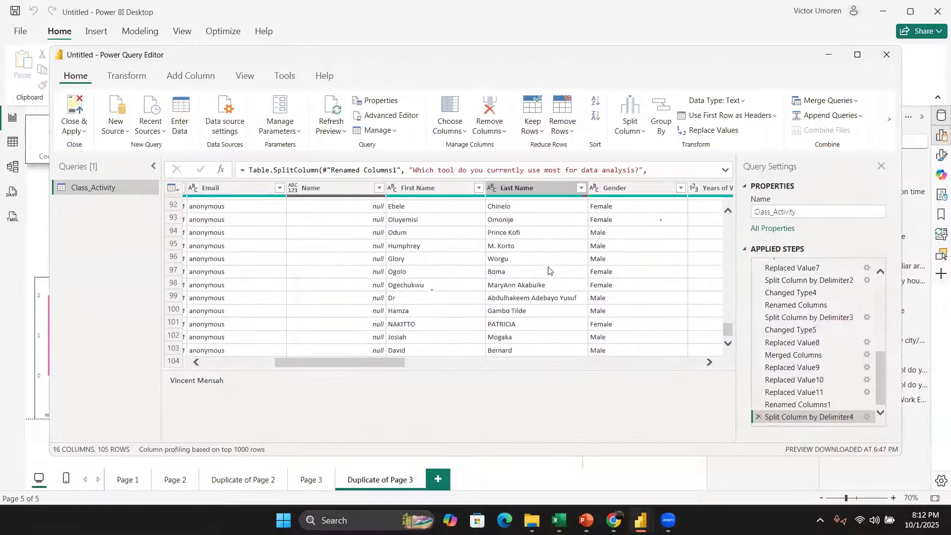
pyautogui.scroll(8, 465, 336)
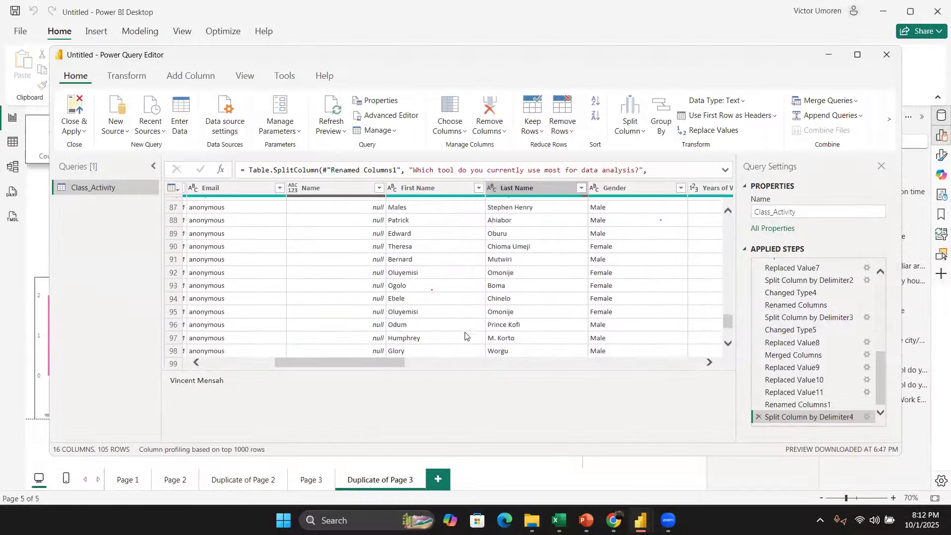
pyautogui.click(886, 58)
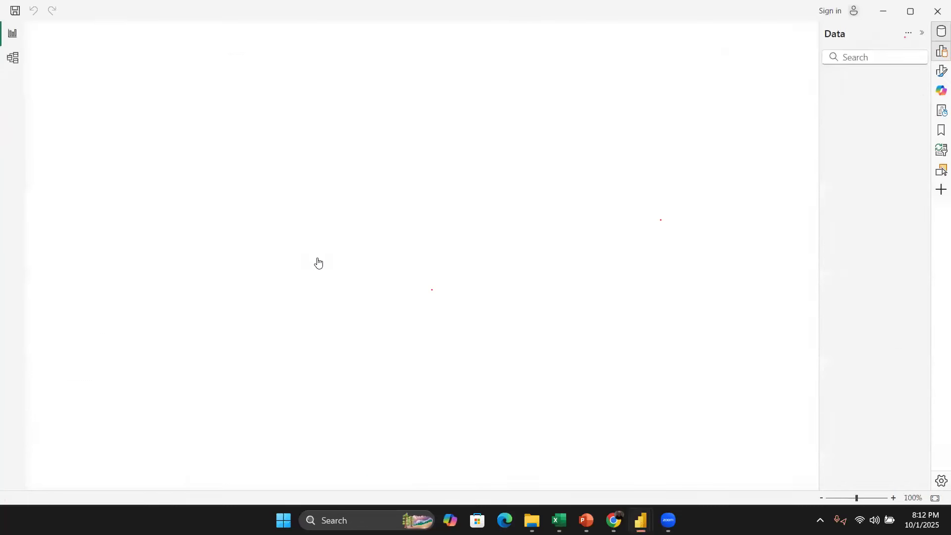
# Step: Import the OfficeForms.Table from the Training Survey Excel workbook in the ACU Project Data folder into the Power Query Editor
pyautogui.click(204, 102)
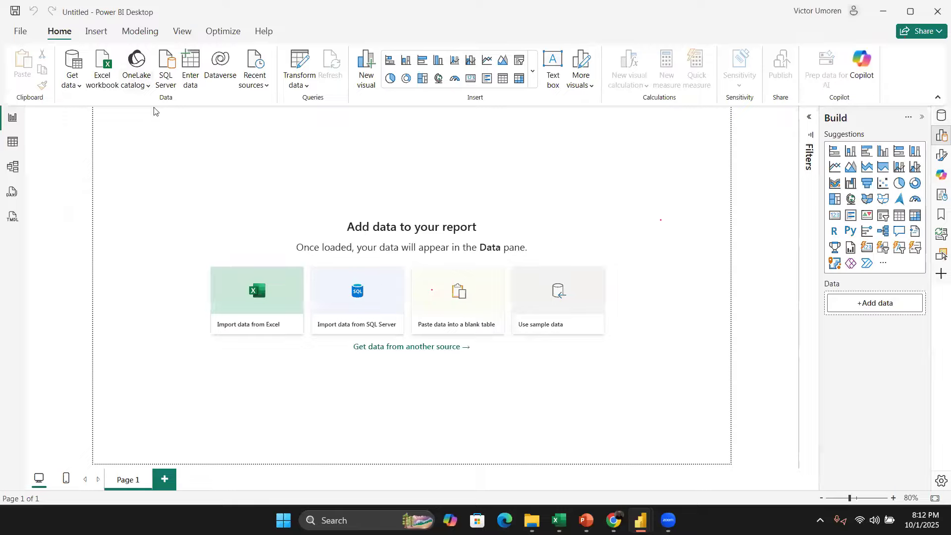
pyautogui.click(103, 62)
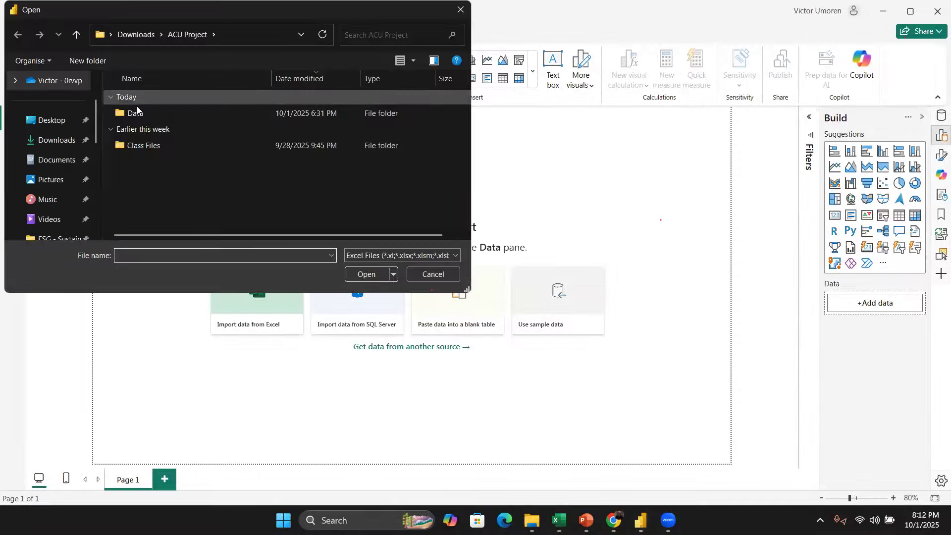
pyautogui.click(137, 106)
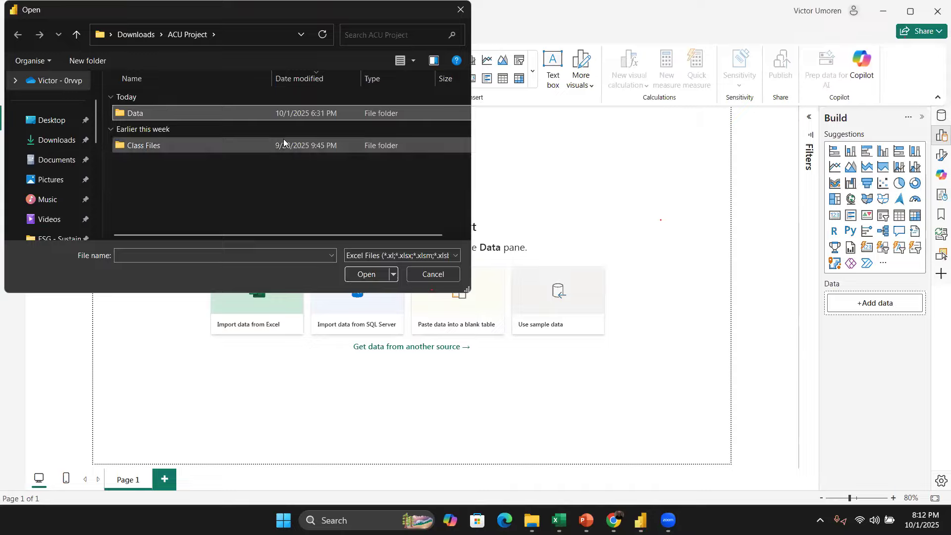
pyautogui.moveTo(207, 111); pyautogui.dragTo(208, 119)
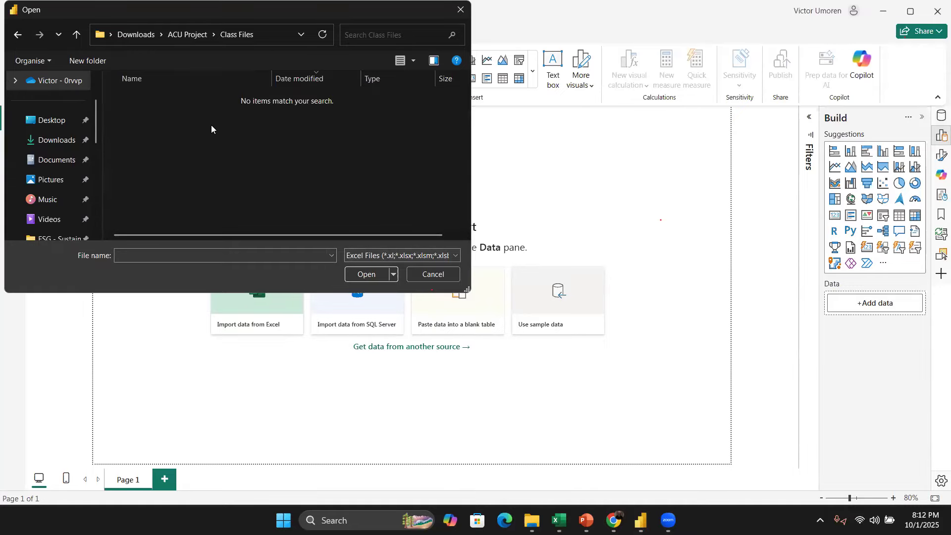
pyautogui.hotkey('alt', 'Left')
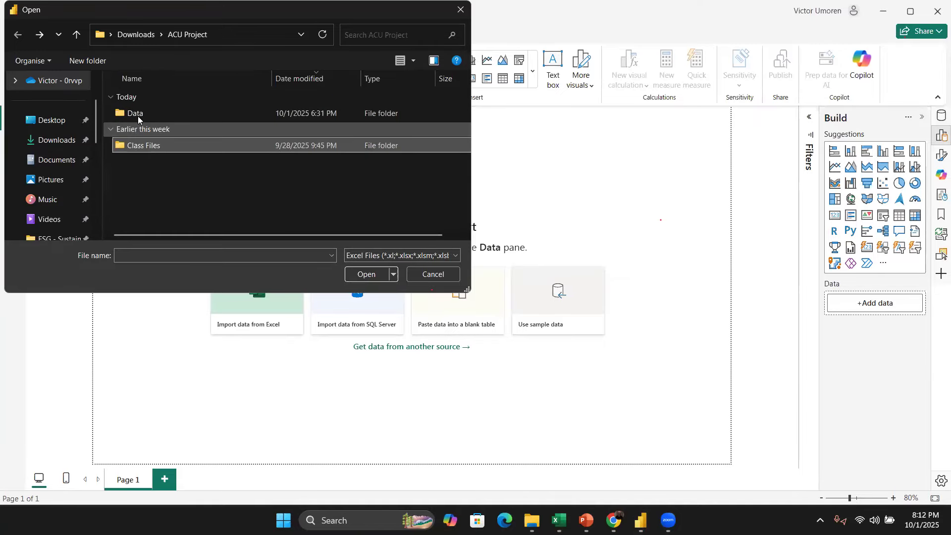
pyautogui.doubleClick(138, 116)
pyautogui.click(164, 120)
pyautogui.click(377, 273)
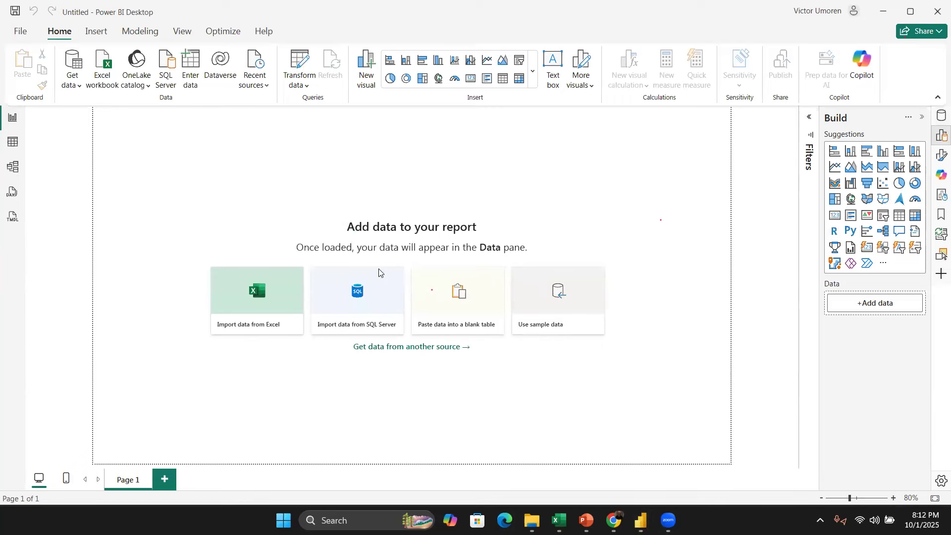
pyautogui.click(241, 140)
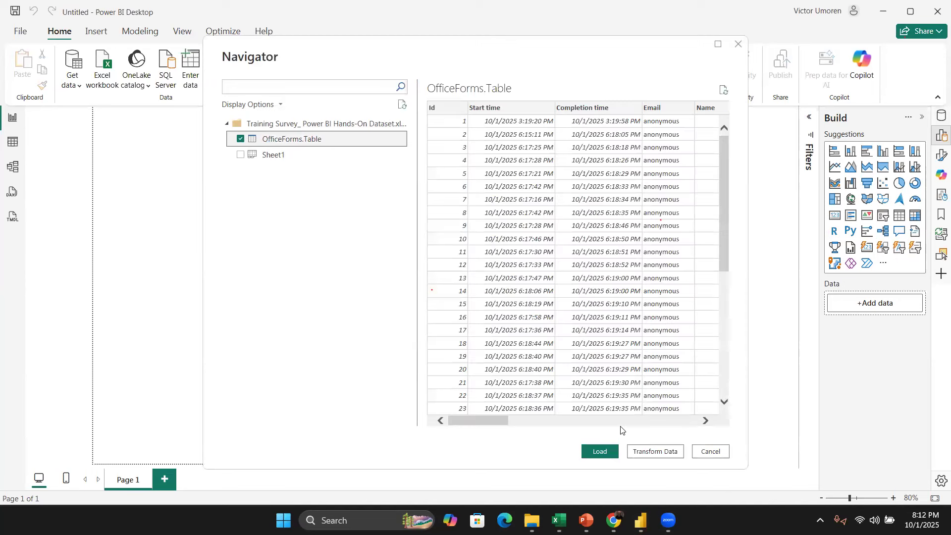
pyautogui.press('Escape')
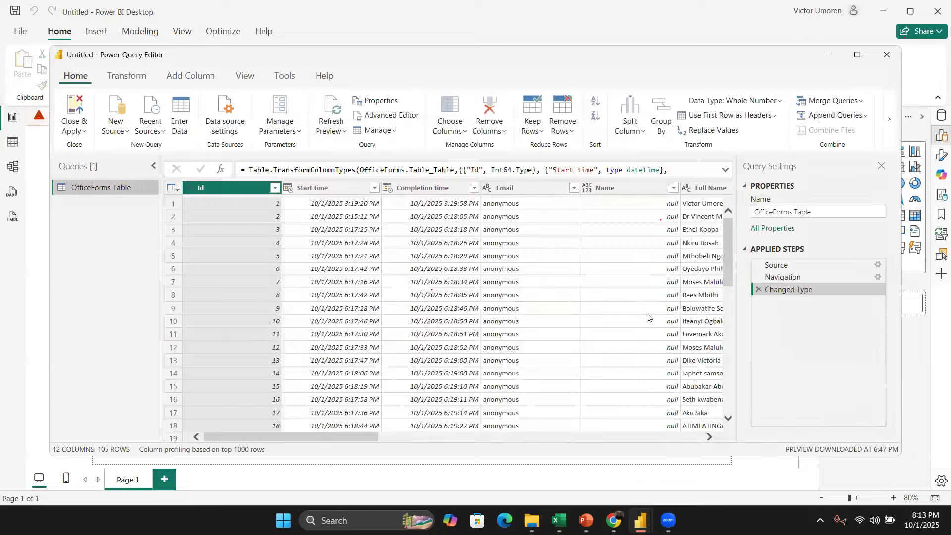
pyautogui.hscroll(3, 632, 305)
pyautogui.hscroll(1, 608, 281)
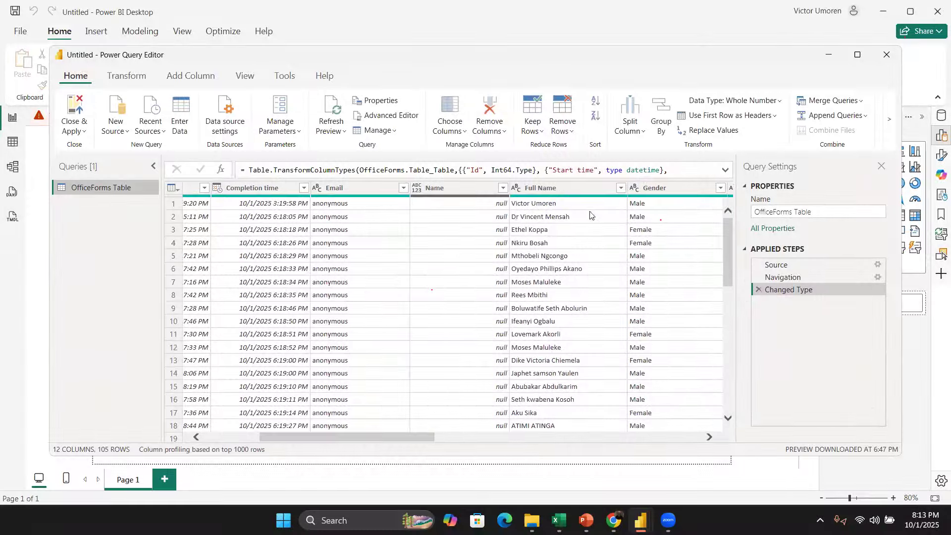
pyautogui.click(567, 191)
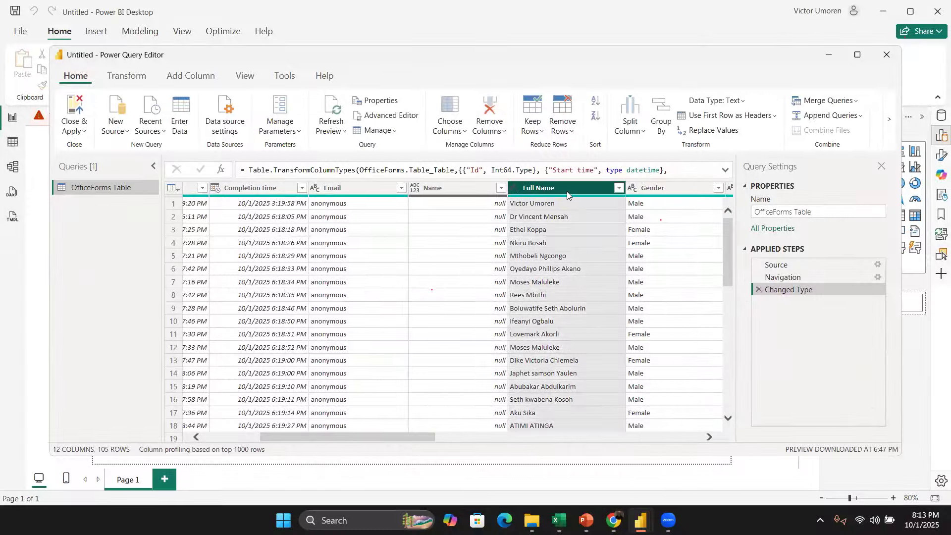
pyautogui.rightClick(567, 191)
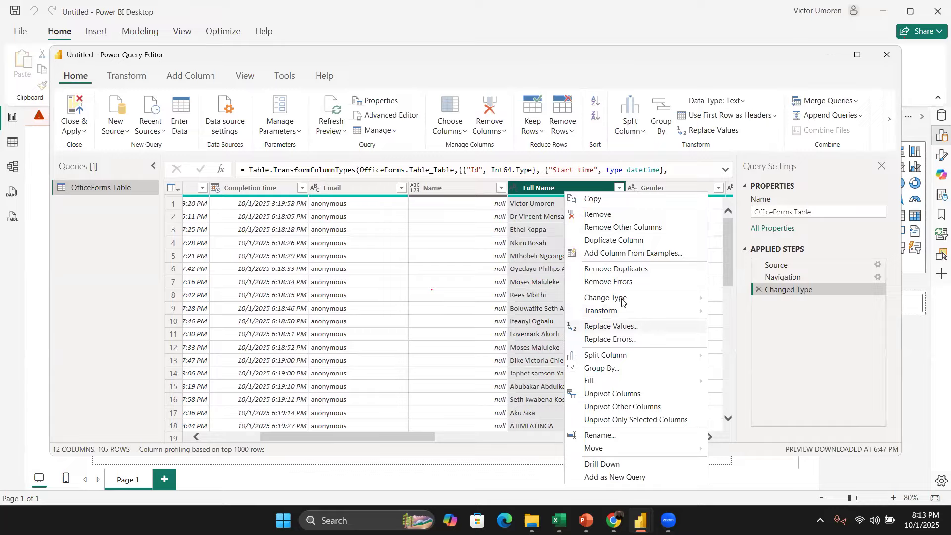
pyautogui.click(649, 326)
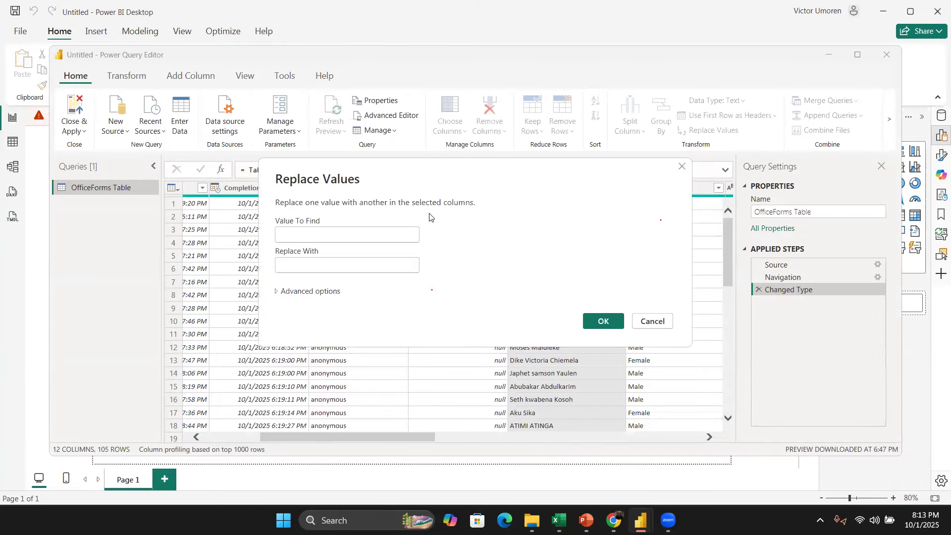
pyautogui.write('Dr')
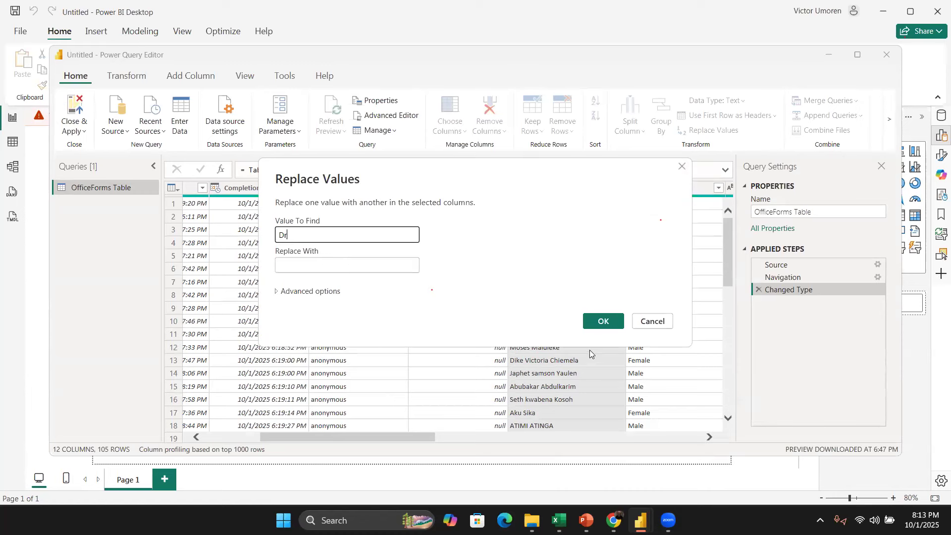
pyautogui.click(591, 325)
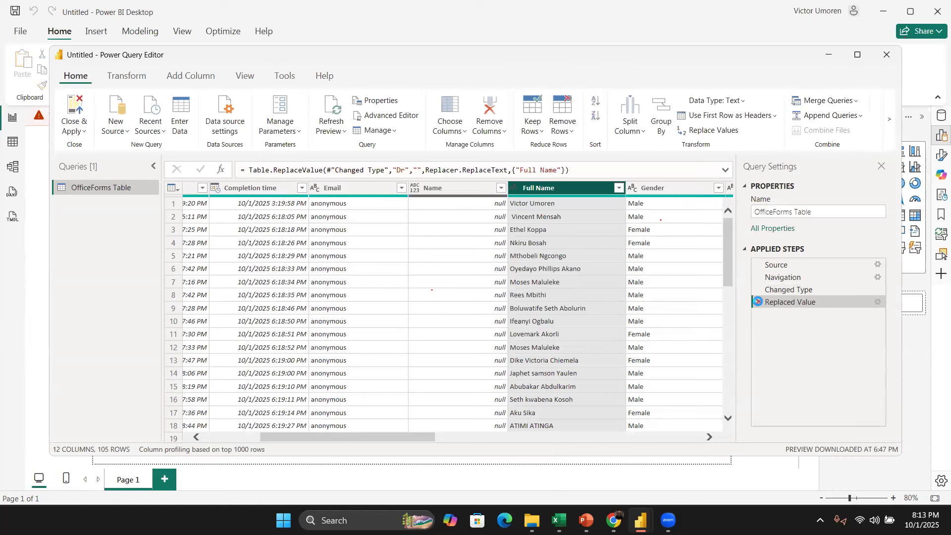
pyautogui.click(757, 302)
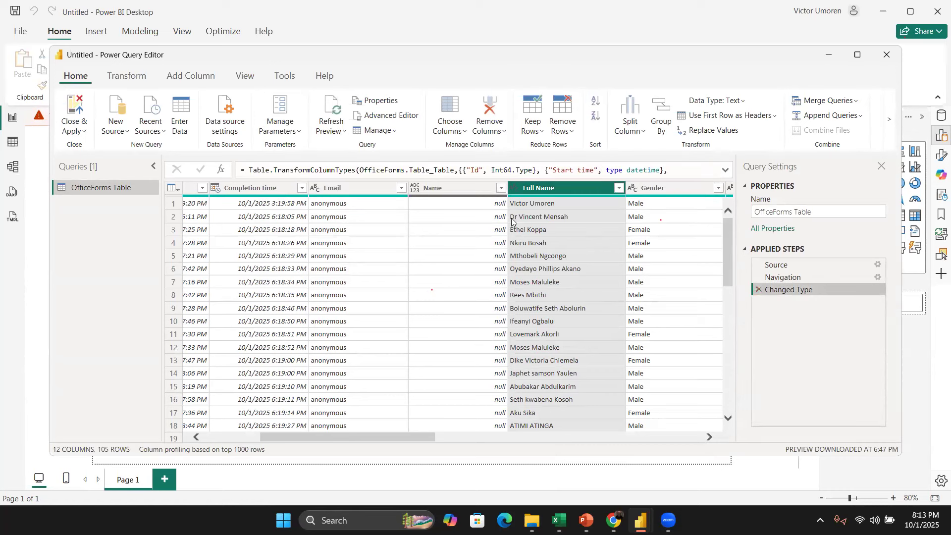
# Step: Replace 'Dr ' in the Full Name column with an empty value, then close and apply the query
pyautogui.rightClick(542, 188)
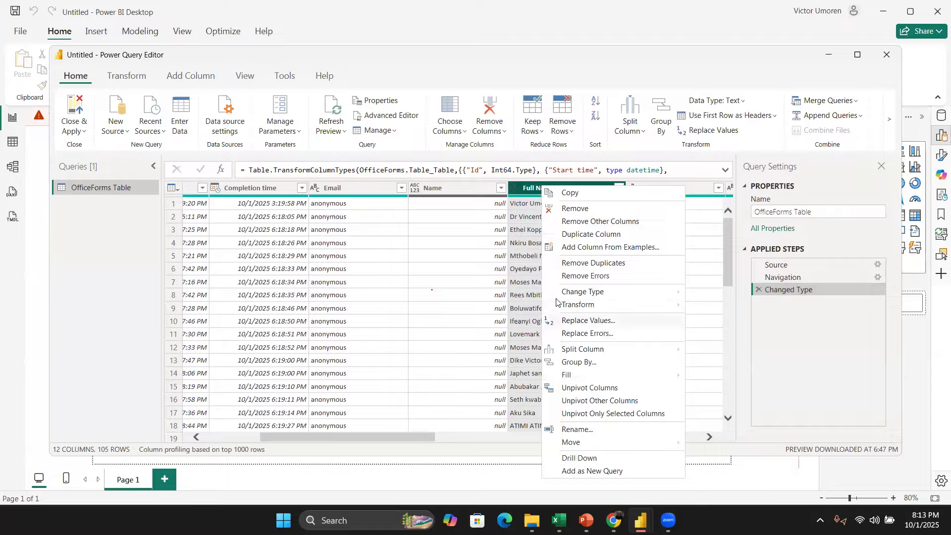
pyautogui.click(605, 319)
pyautogui.write('Dr')
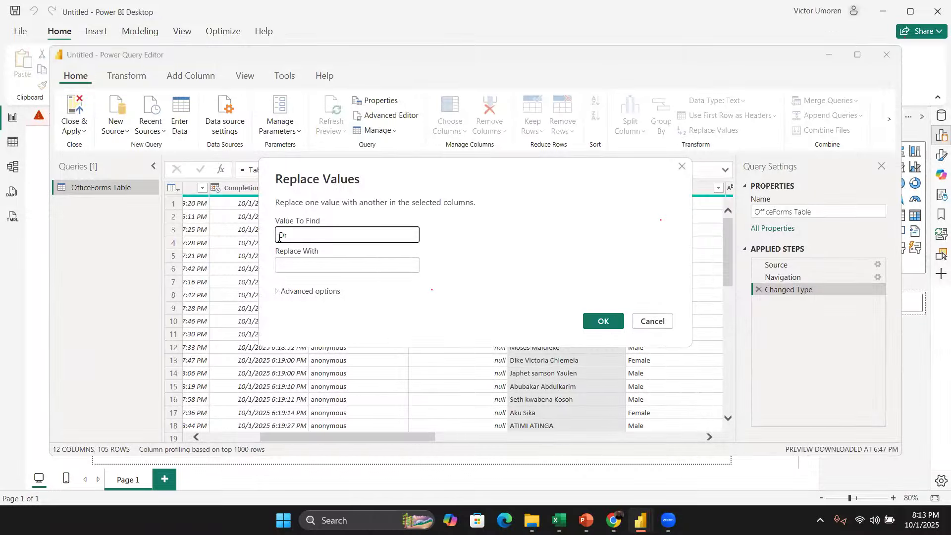
pyautogui.click(604, 322)
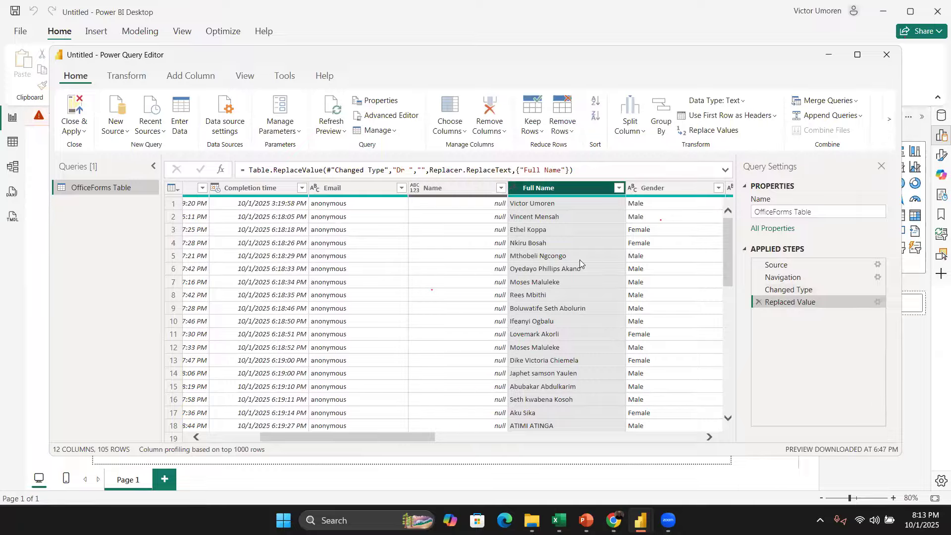
pyautogui.scroll(-2, 586, 270)
pyautogui.scroll(2, 580, 265)
pyautogui.scroll(-15, 583, 371)
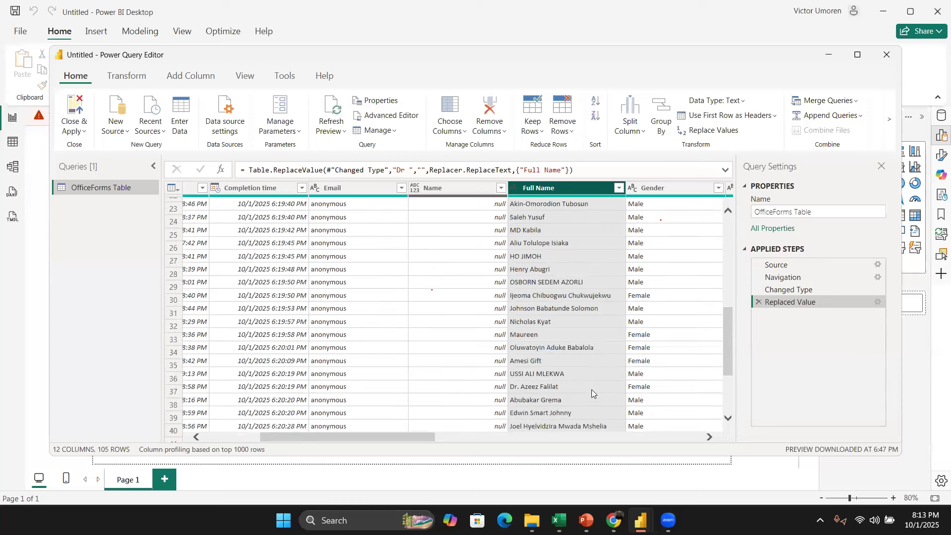
pyautogui.scroll(-14, 594, 365)
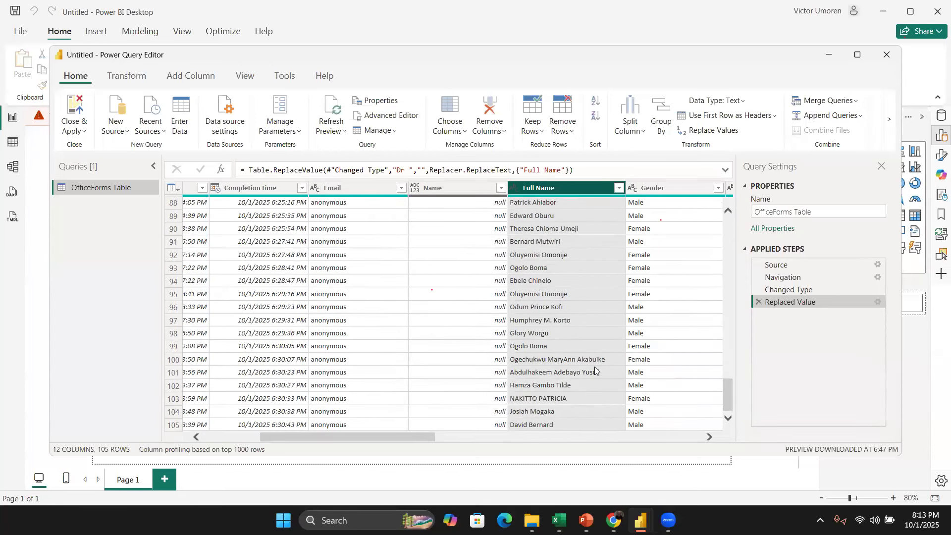
pyautogui.scroll(13, 595, 371)
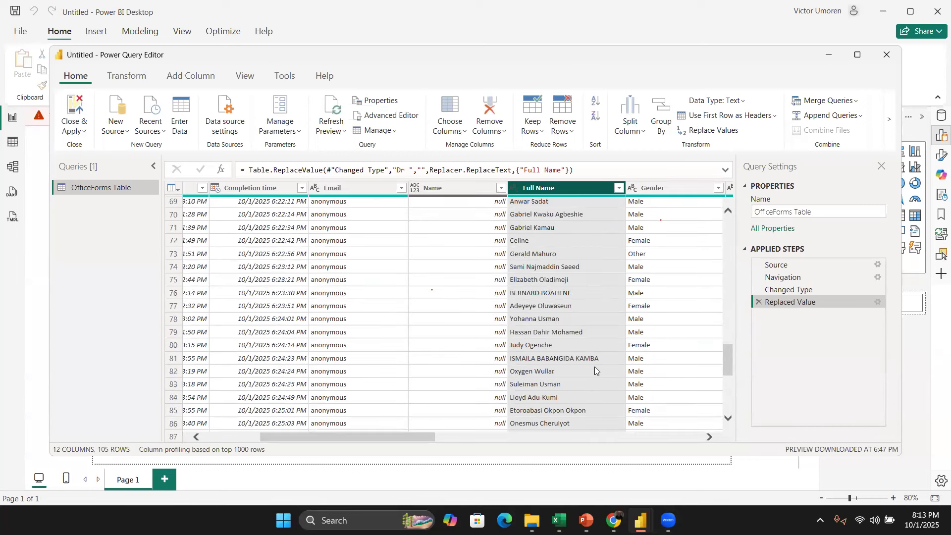
pyautogui.scroll(16, 595, 367)
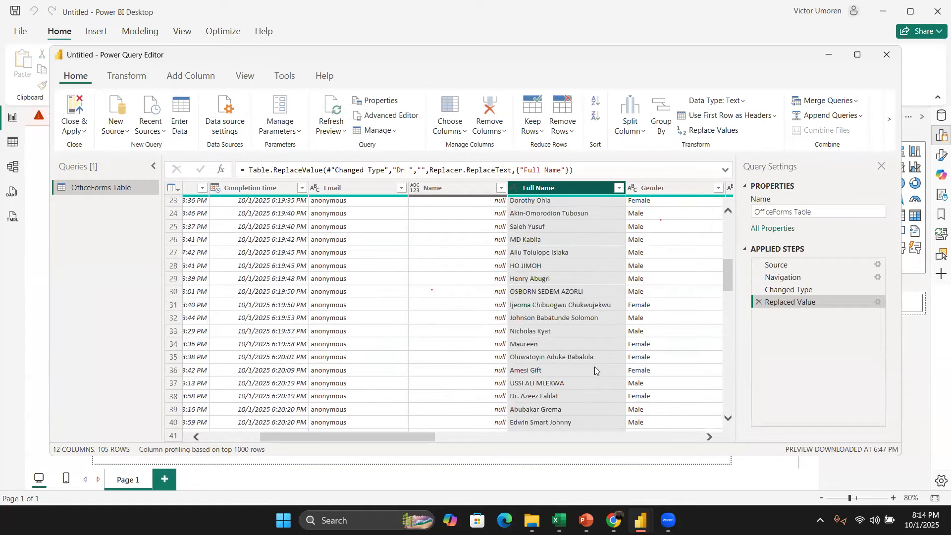
pyautogui.scroll(1, 595, 367)
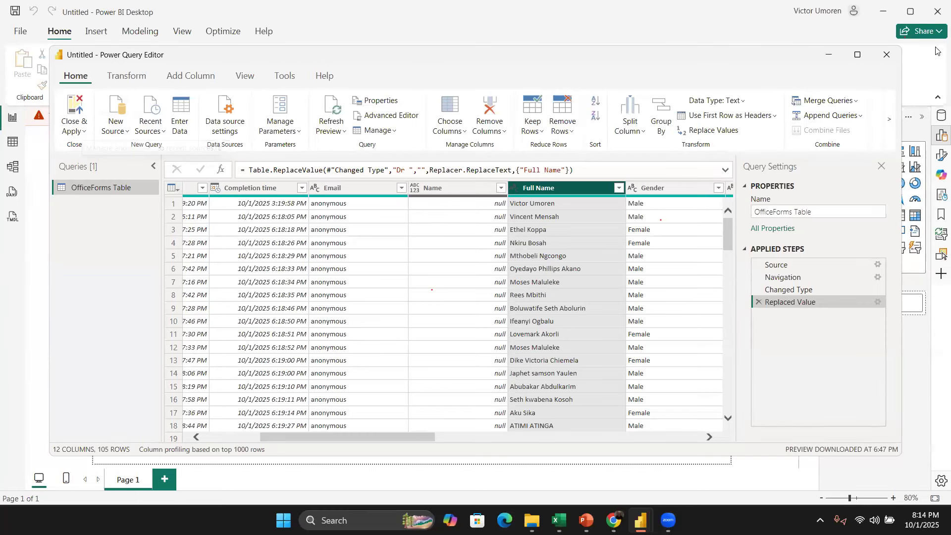
pyautogui.click(74, 108)
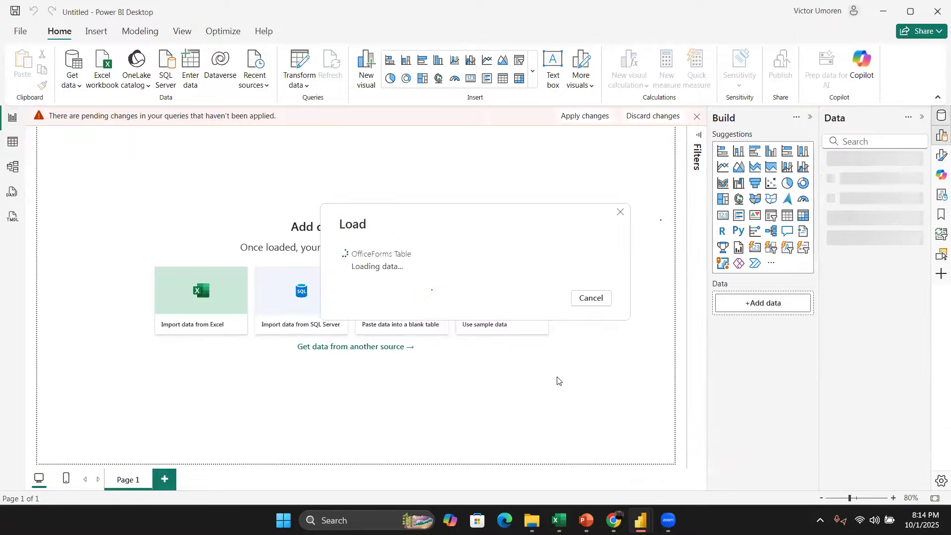
# Step: Open Word and create a blank document
pyautogui.press('super')
pyautogui.write('word')
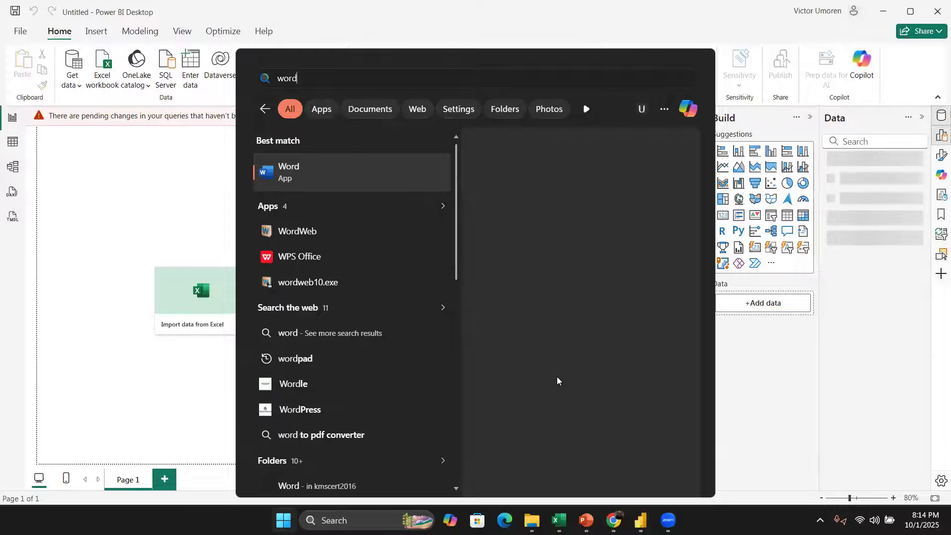
pyautogui.press('Return')
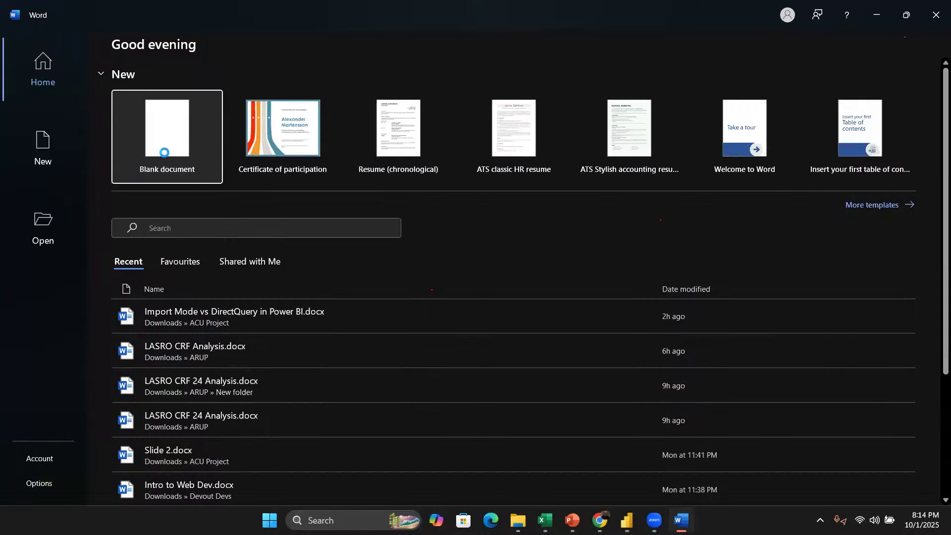
pyautogui.click(165, 152)
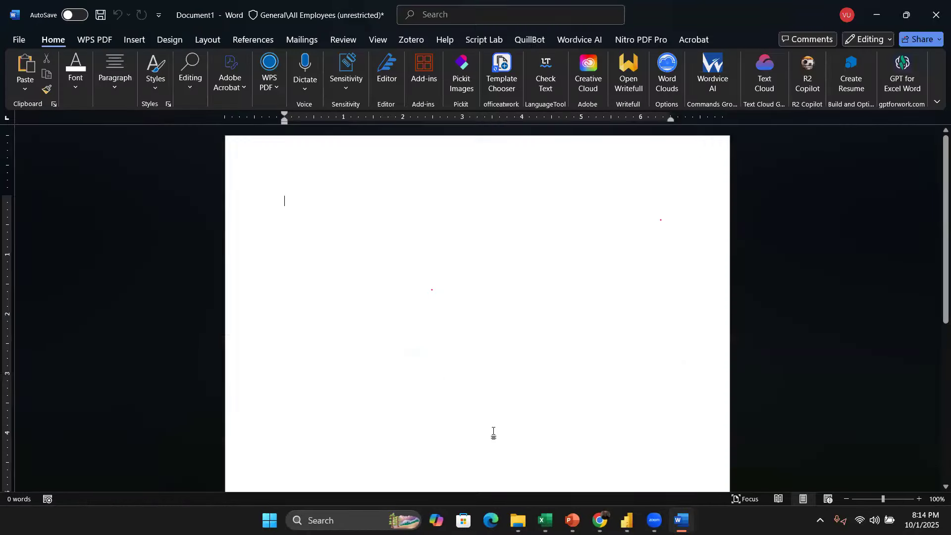
# Step: Switch to the Power BI window with the Financials report and select the Products Discounted bar chart
pyautogui.moveTo(625, 515)
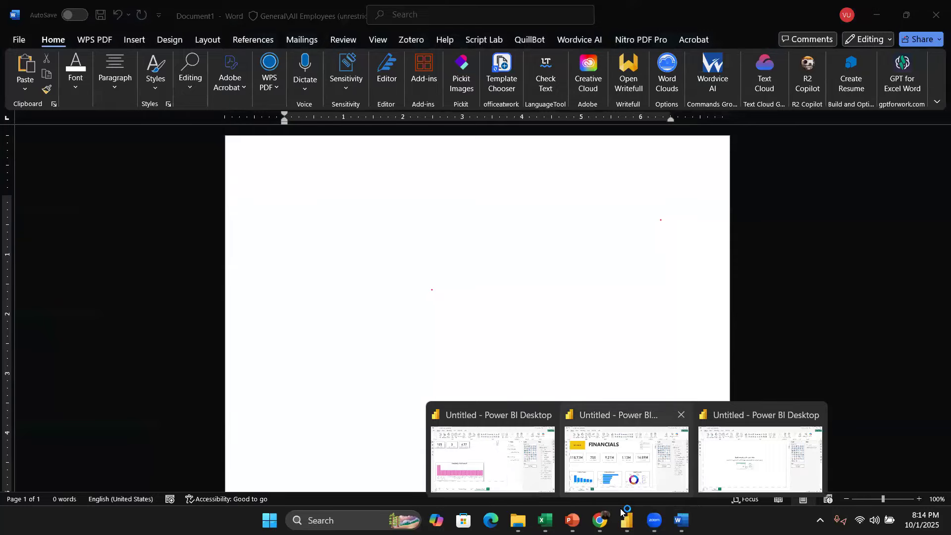
pyautogui.click(626, 458)
pyautogui.click(361, 372)
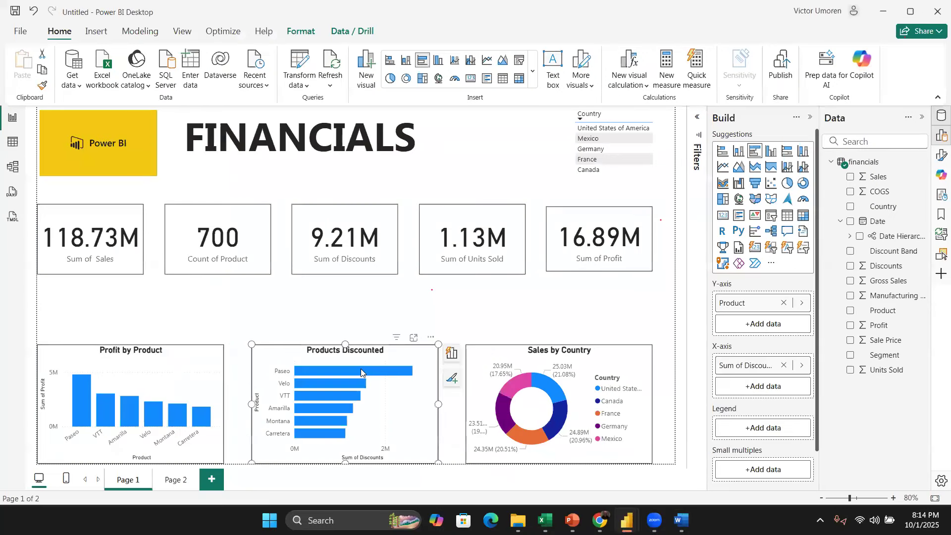
# Step: Try to copy the Products Discounted chart and paste it into the blank Word document
pyautogui.hotkey('ctrl', 'c')
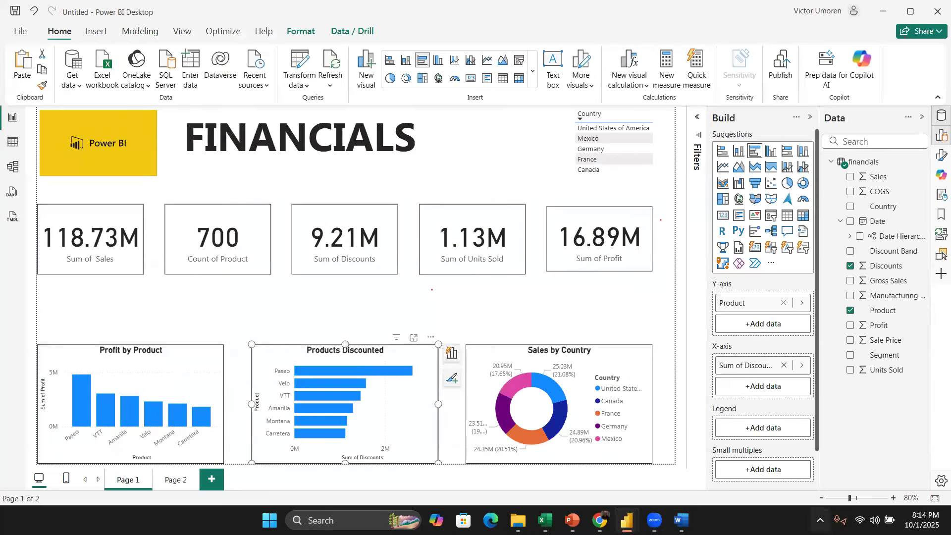
pyautogui.click(681, 520)
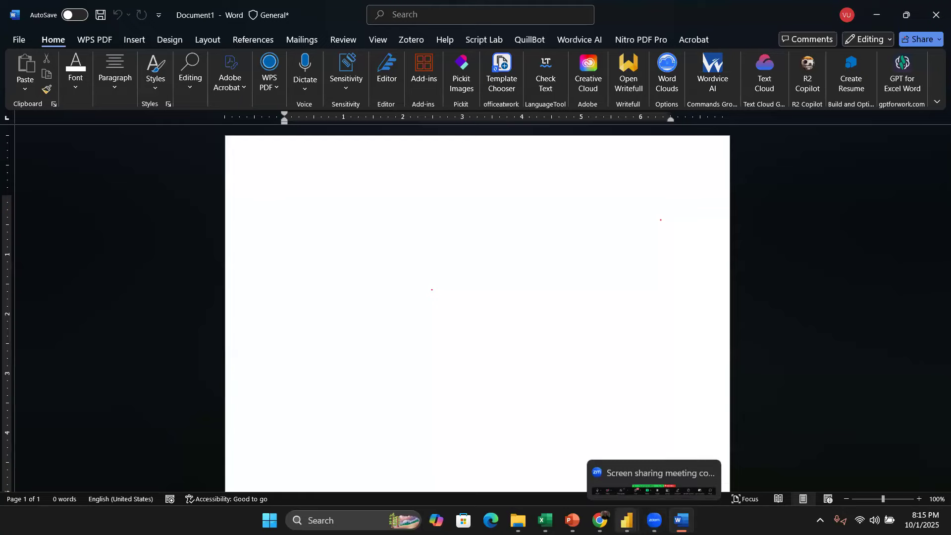
pyautogui.click(682, 520)
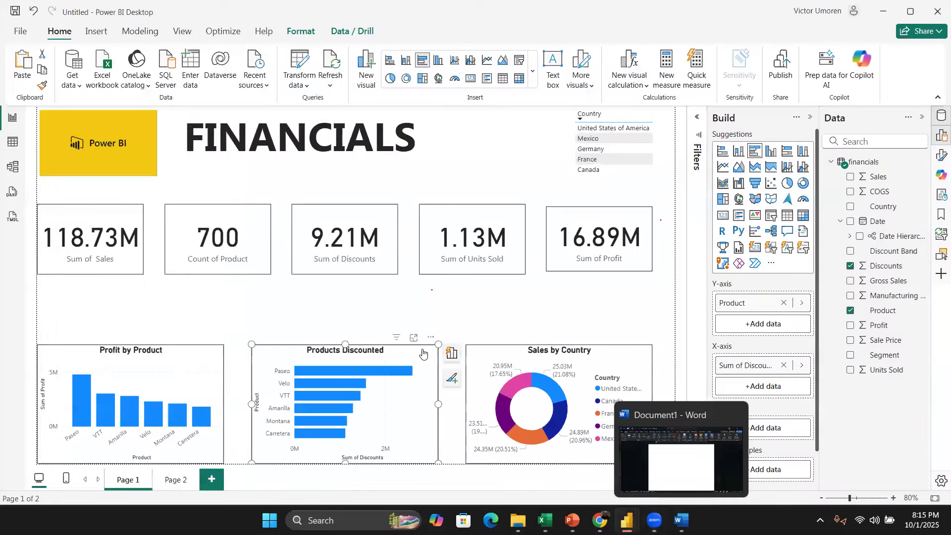
pyautogui.rightClick(422, 353)
pyautogui.moveTo(446, 359)
pyautogui.click(557, 359)
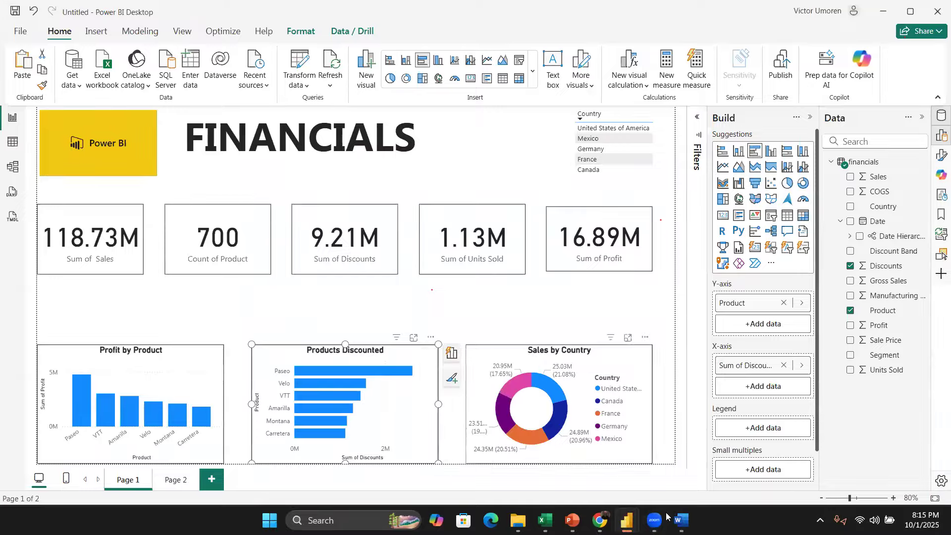
pyautogui.click(681, 520)
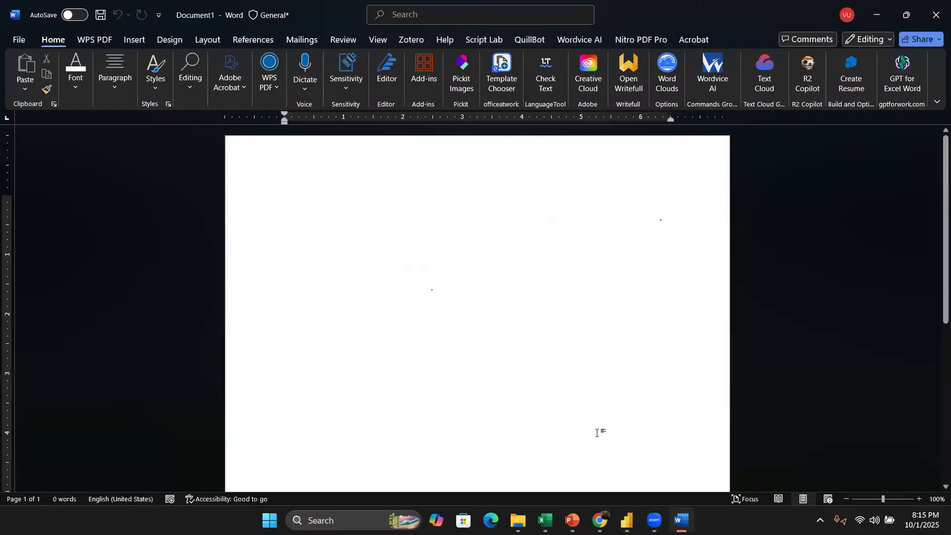
pyautogui.rightClick(286, 205)
pyautogui.click(491, 340)
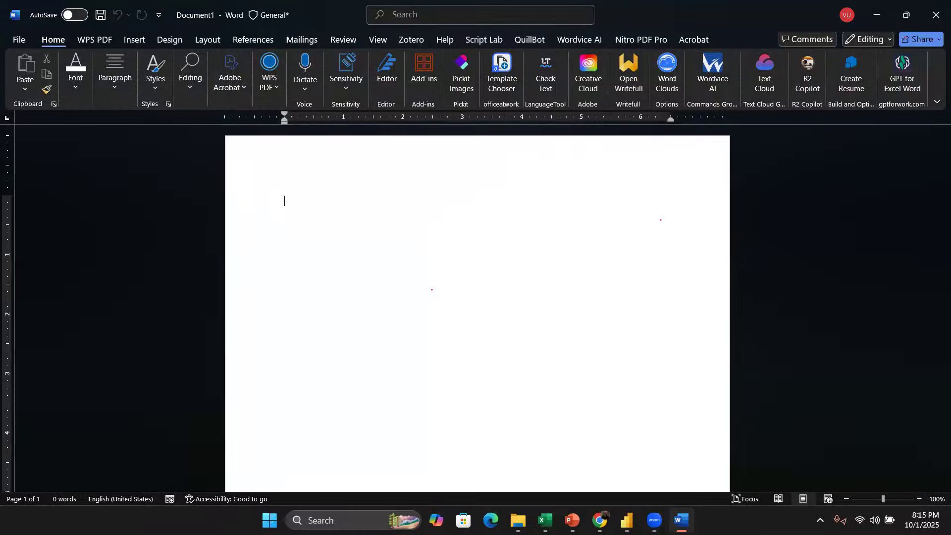
pyautogui.click(631, 514)
pyautogui.click(622, 461)
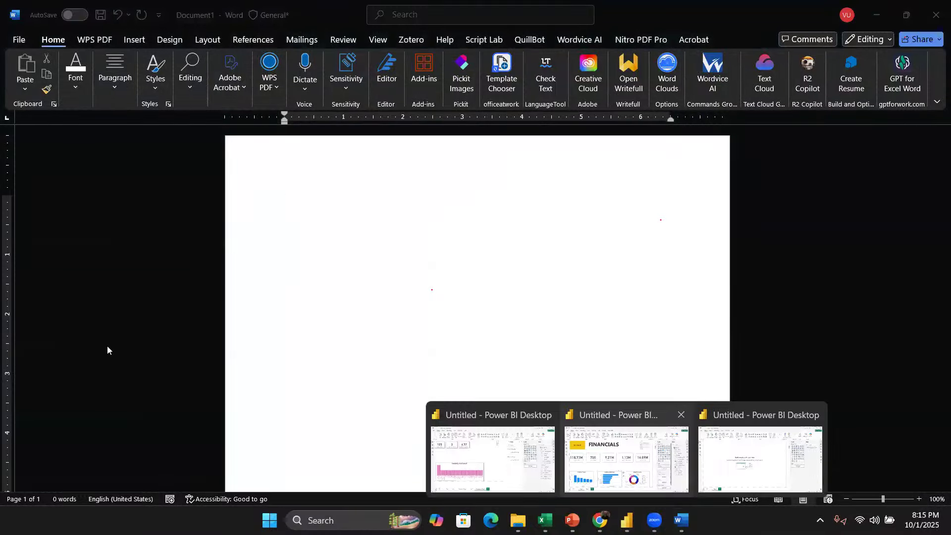
pyautogui.click(169, 355)
pyautogui.rightClick(170, 355)
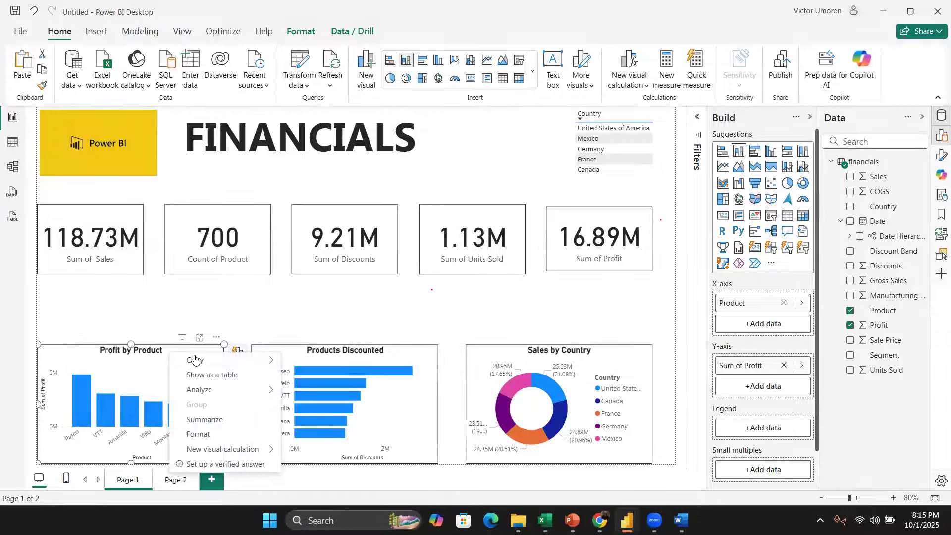
pyautogui.moveTo(197, 360)
pyautogui.click(358, 360)
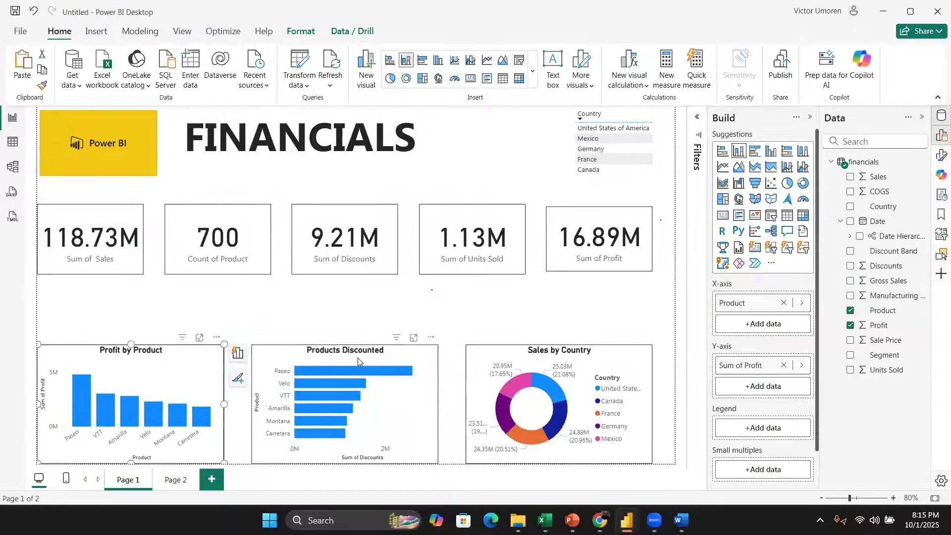
pyautogui.hotkey('alt', 'Tab')
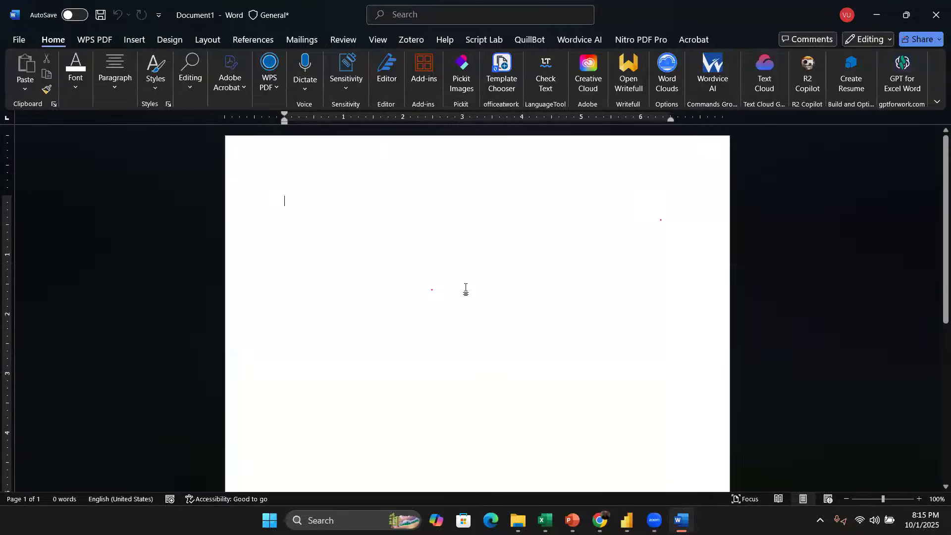
pyautogui.click(628, 512)
pyautogui.click(602, 447)
pyautogui.click(455, 305)
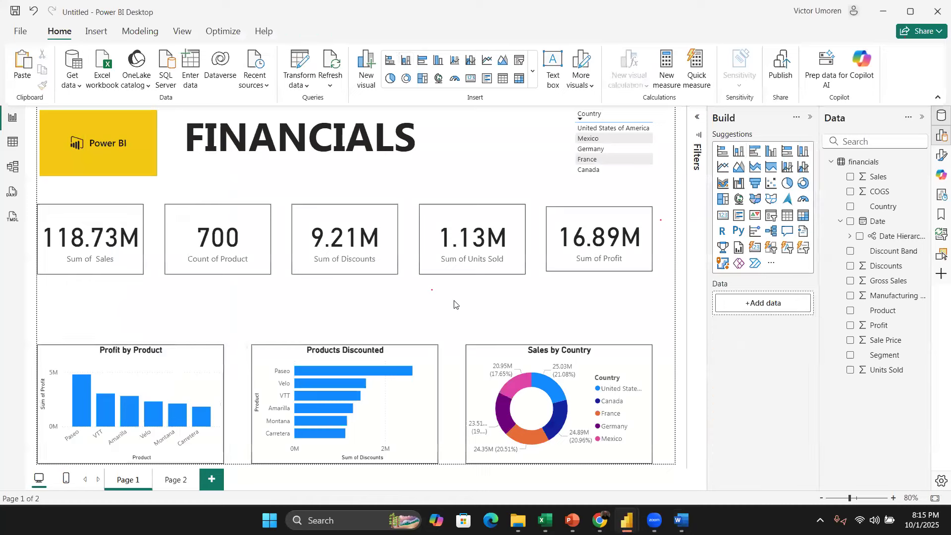
# Step: Open the Snipping Tool and capture a snip of the Profit by Product chart
pyautogui.press('super')
pyautogui.write('sn')
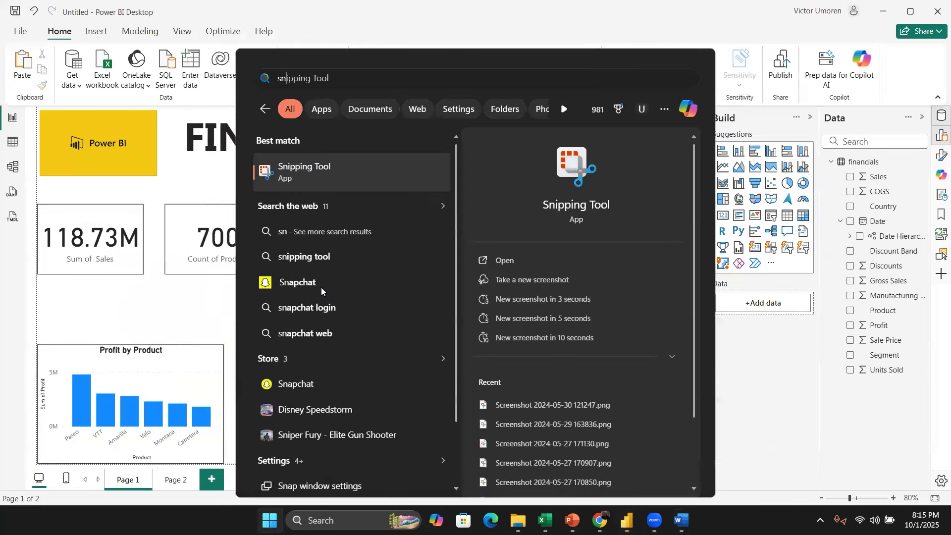
pyautogui.press('Return')
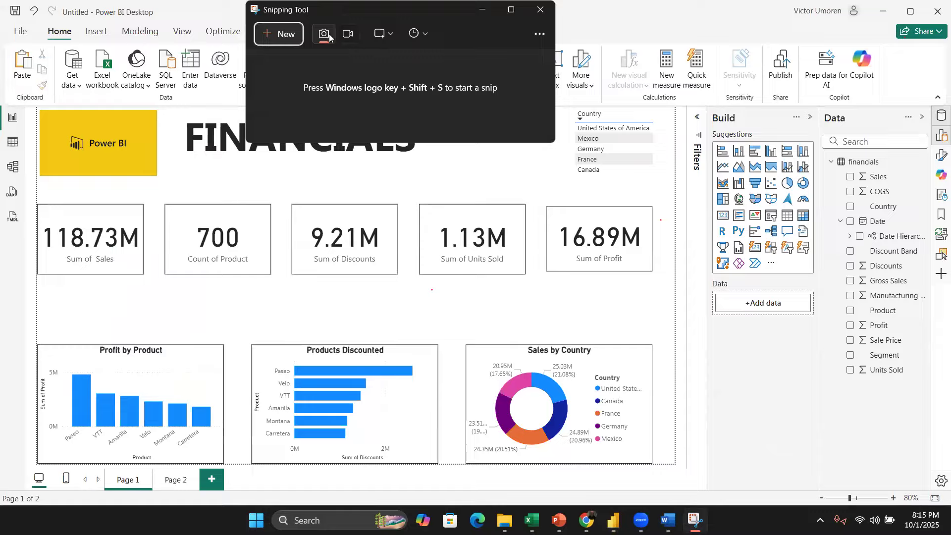
pyautogui.click(277, 33)
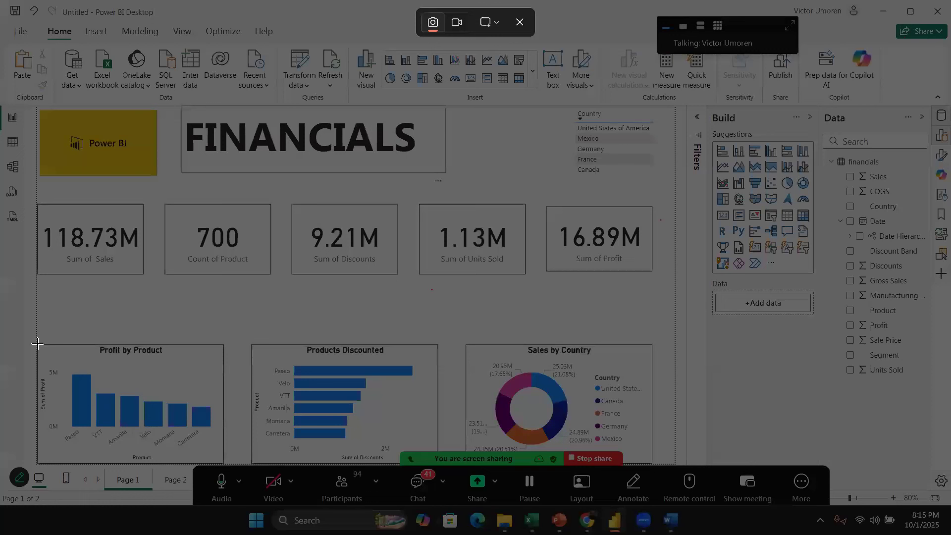
pyautogui.moveTo(35, 342); pyautogui.dragTo(225, 466)
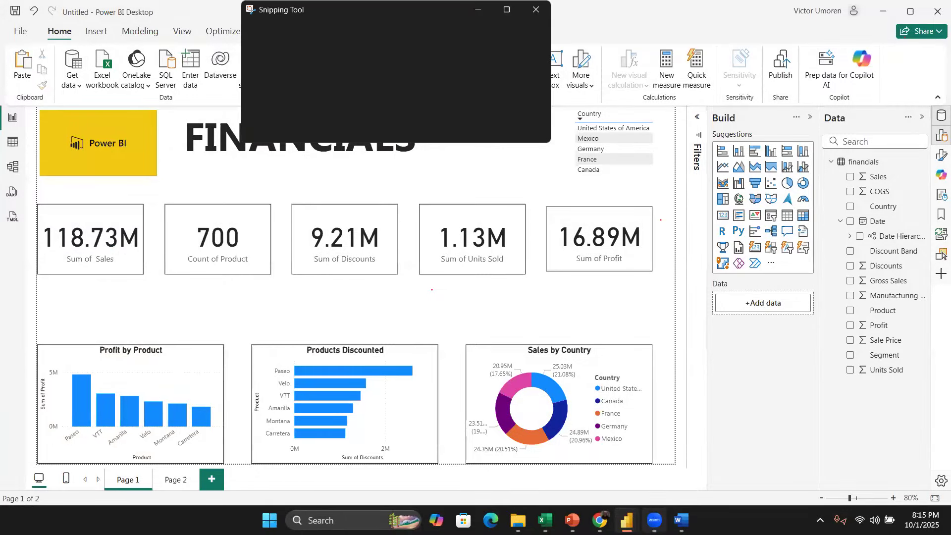
# Step: Paste the captured Profit by Product chart into the Word document and start a new line below it
pyautogui.hotkey('alt', 'Tab')
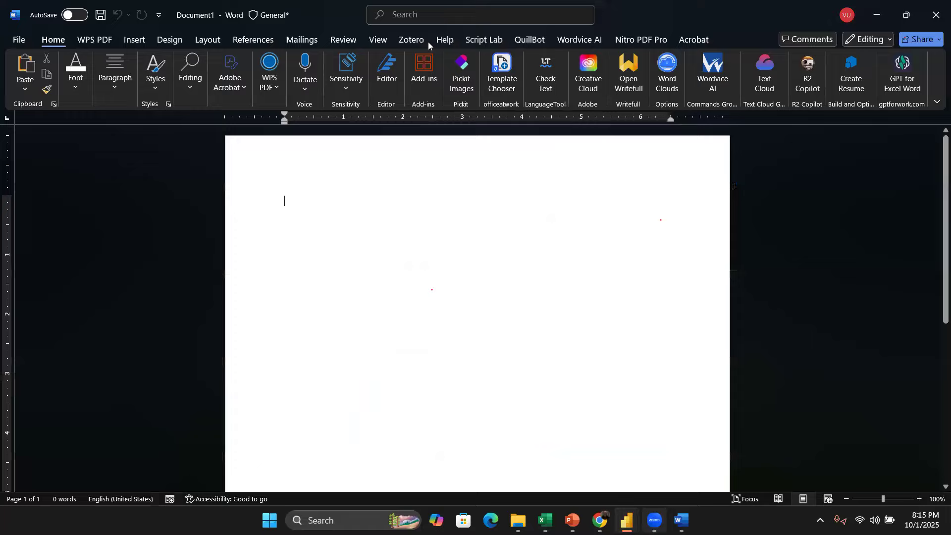
pyautogui.hotkey('ctrl', 'v')
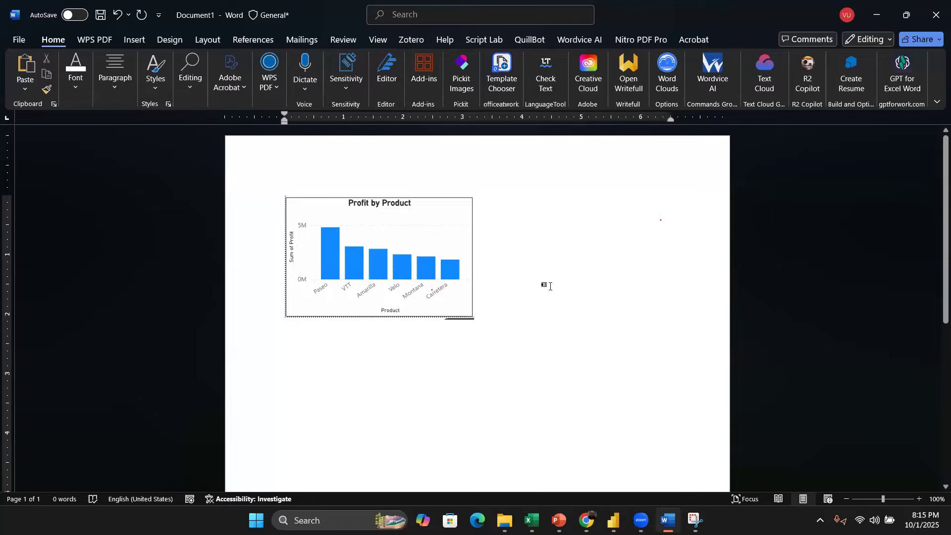
pyautogui.press('Return')
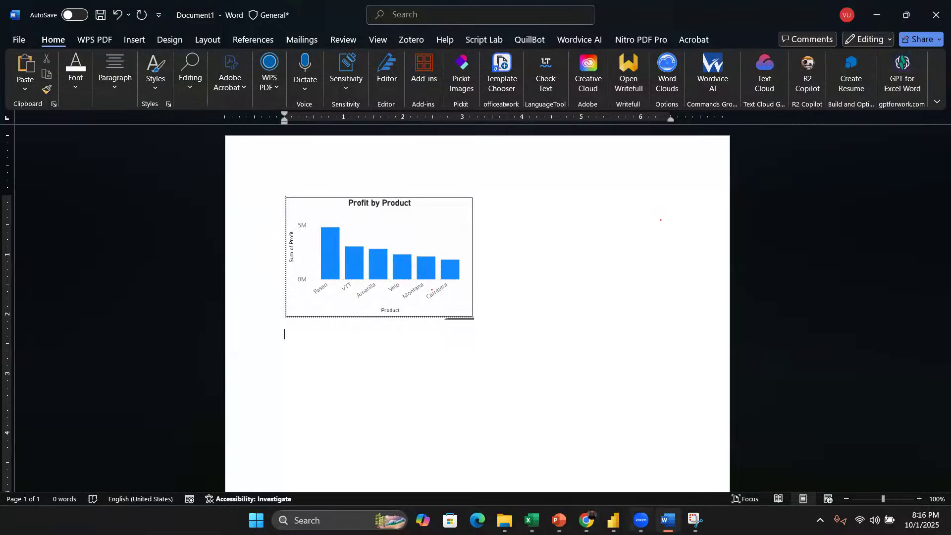
# Step: Back in the Financials report, filter by each country in turn with the Country slicer, then clear the selection
pyautogui.click(614, 520)
pyautogui.click(613, 456)
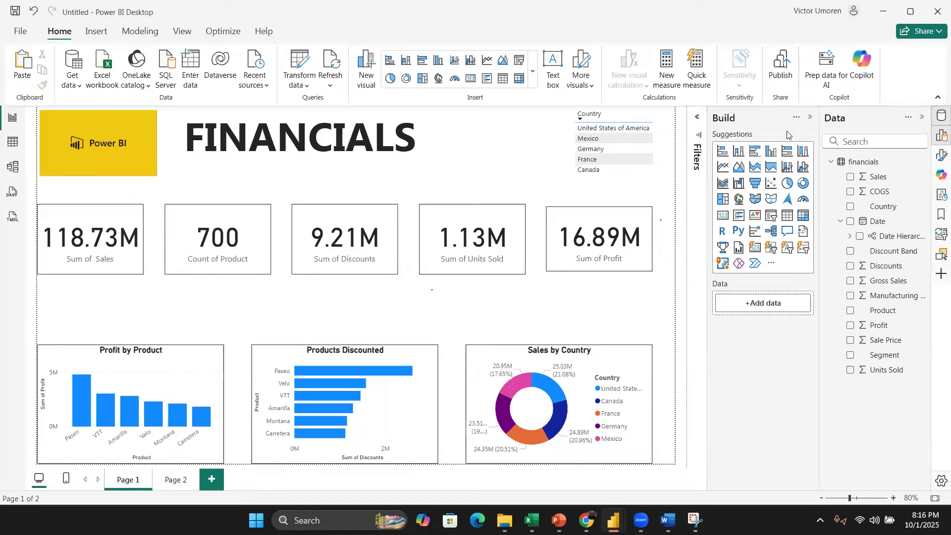
pyautogui.click(613, 127)
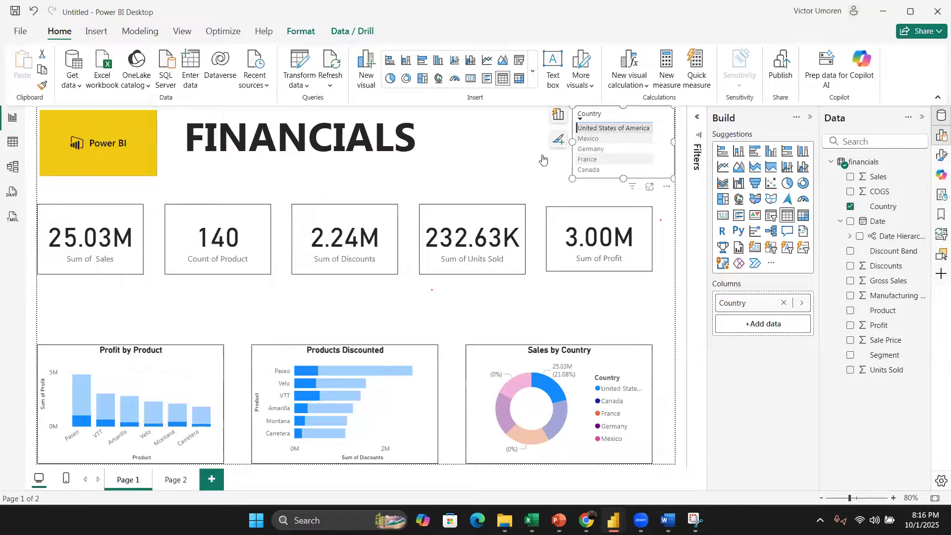
pyautogui.click(588, 130)
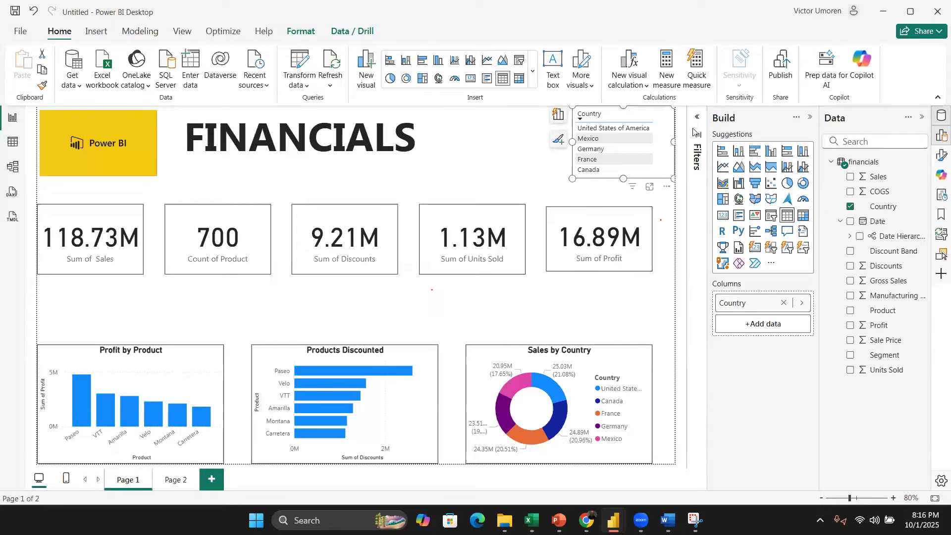
pyautogui.click(602, 133)
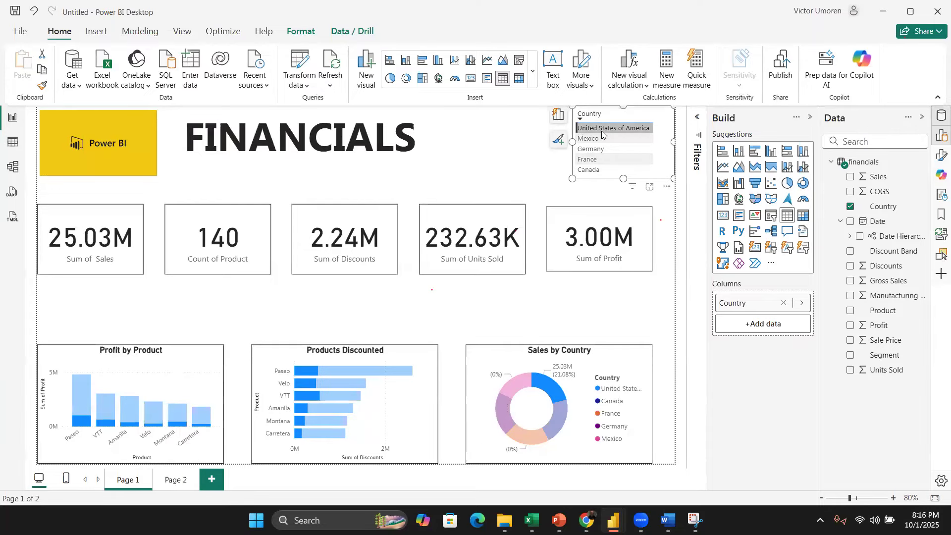
pyautogui.click(601, 131)
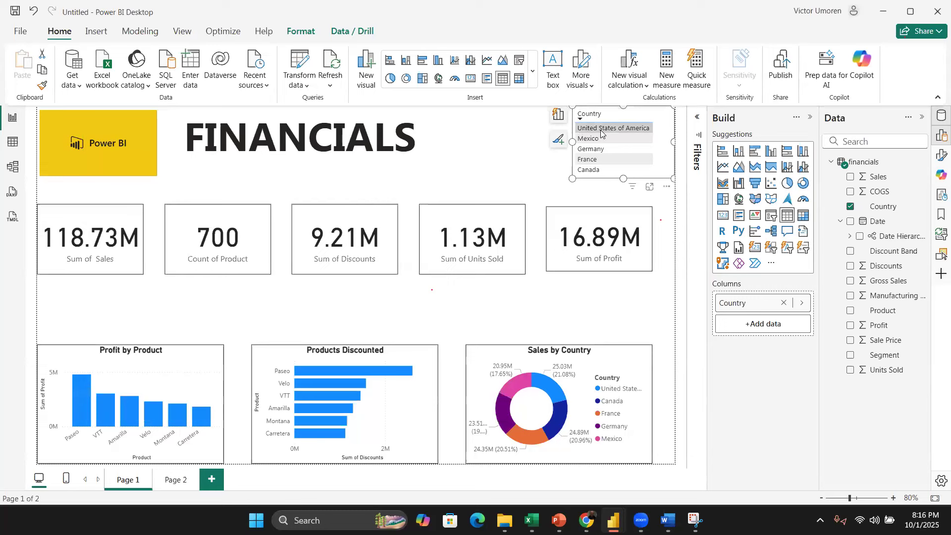
pyautogui.click(608, 135)
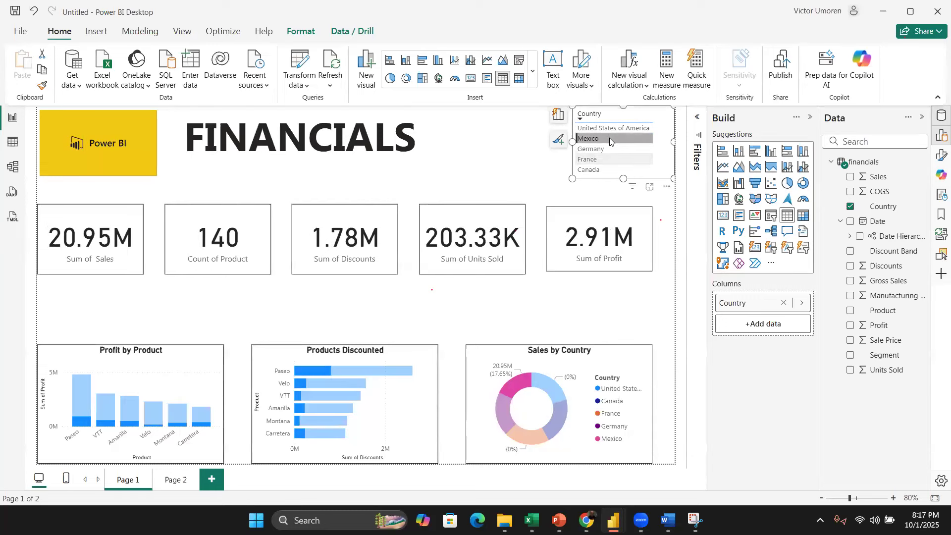
pyautogui.keyDown('ctrl'); pyautogui.click(606, 149); pyautogui.keyUp('ctrl')
pyautogui.click(605, 151)
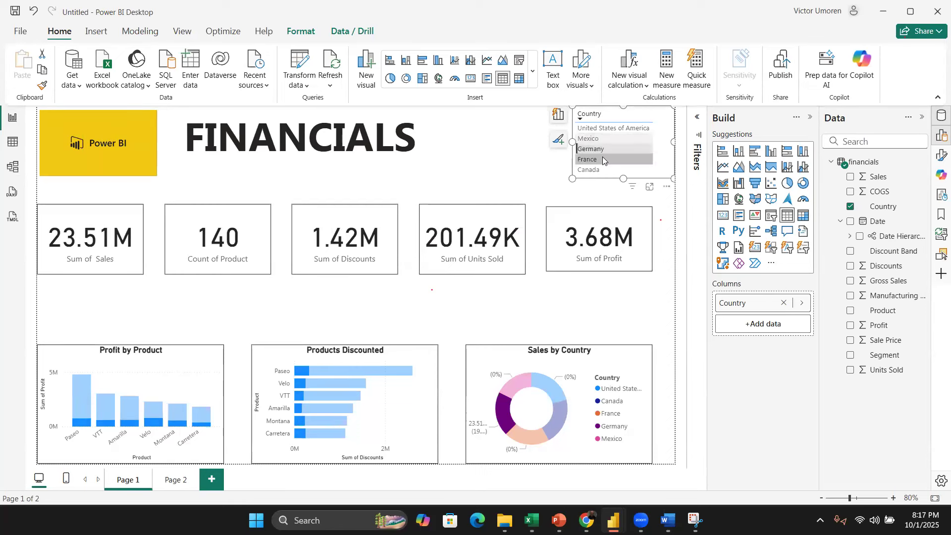
pyautogui.click(603, 157)
pyautogui.click(602, 168)
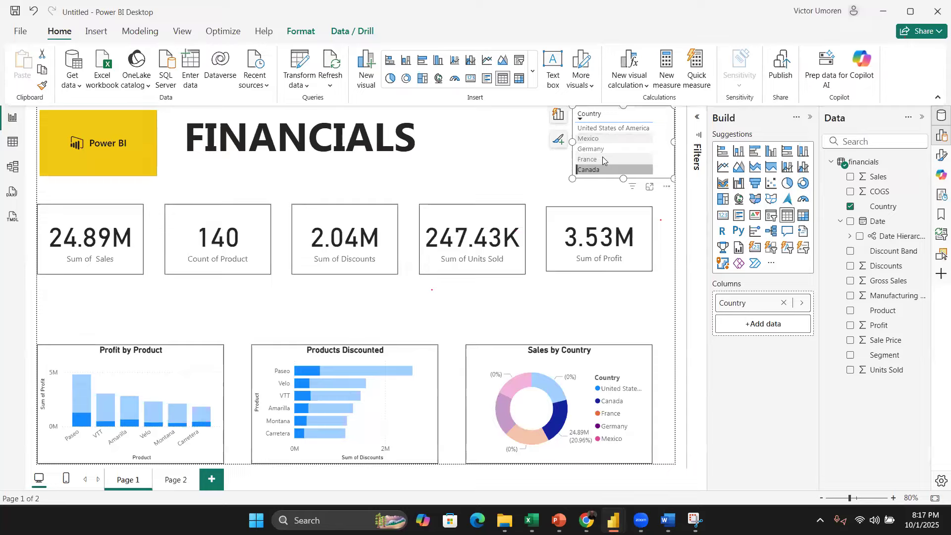
pyautogui.click(603, 170)
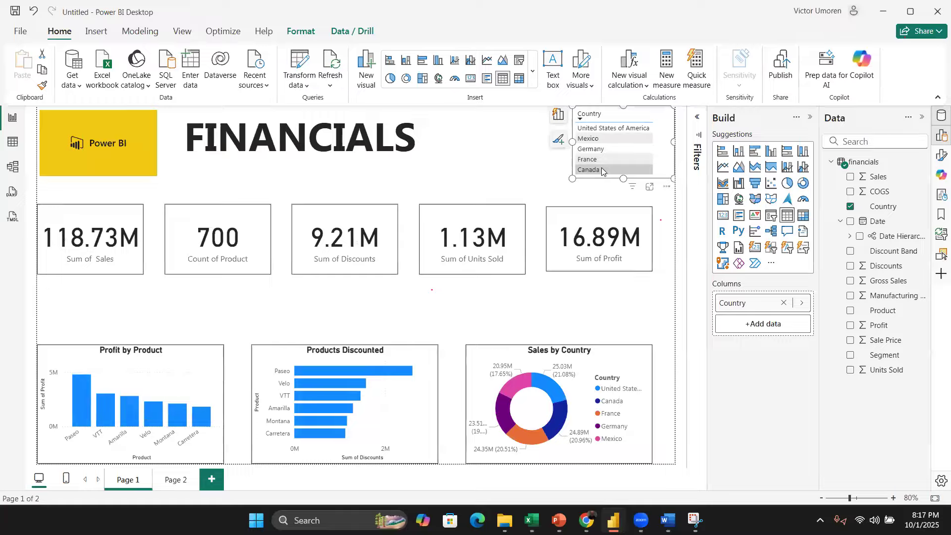
pyautogui.click(431, 142)
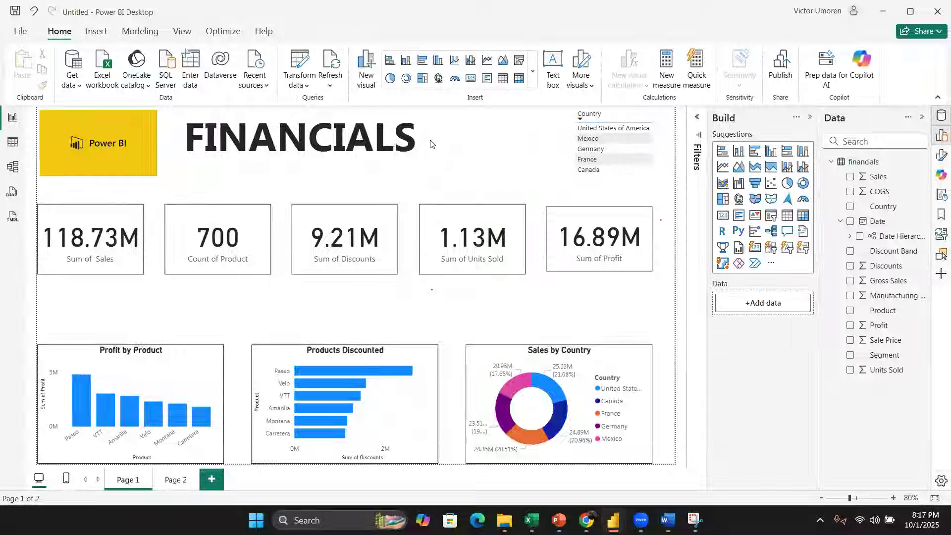
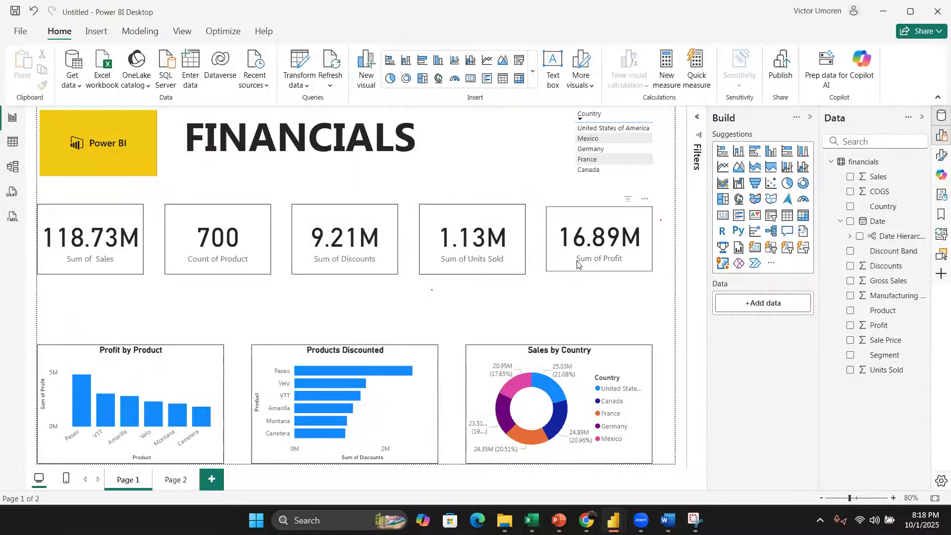
# Step: Open Power Query Editor and copy the Date column of the financials query
pyautogui.click(297, 63)
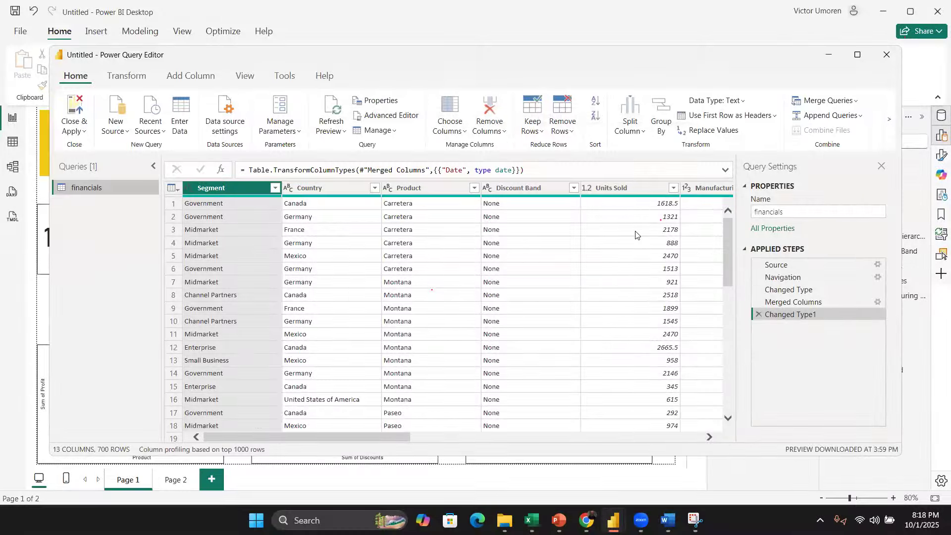
pyautogui.hscroll(10, 632, 231)
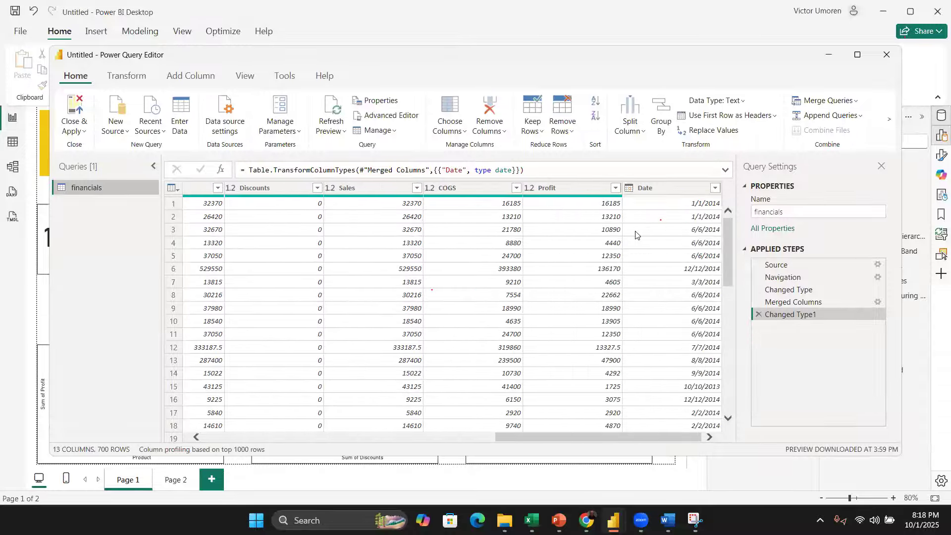
pyautogui.click(669, 183)
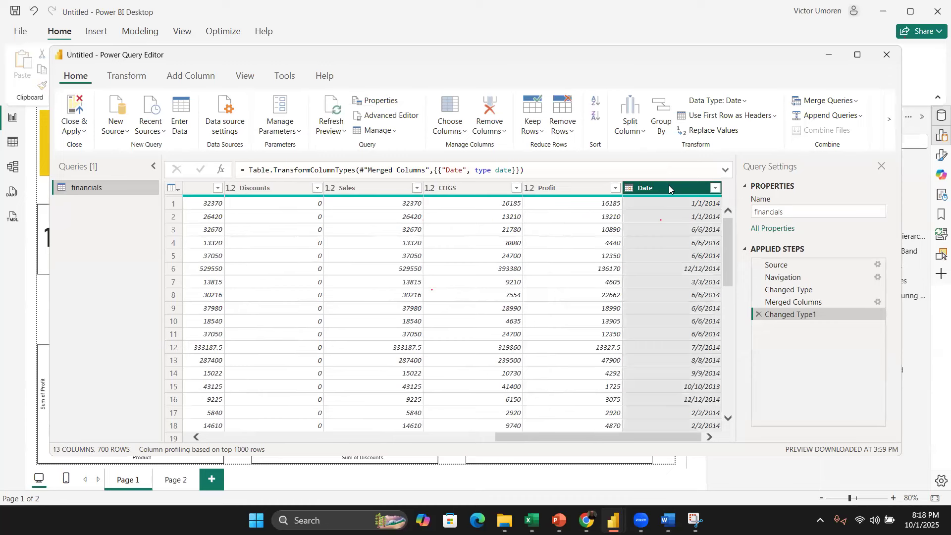
pyautogui.rightClick(668, 185)
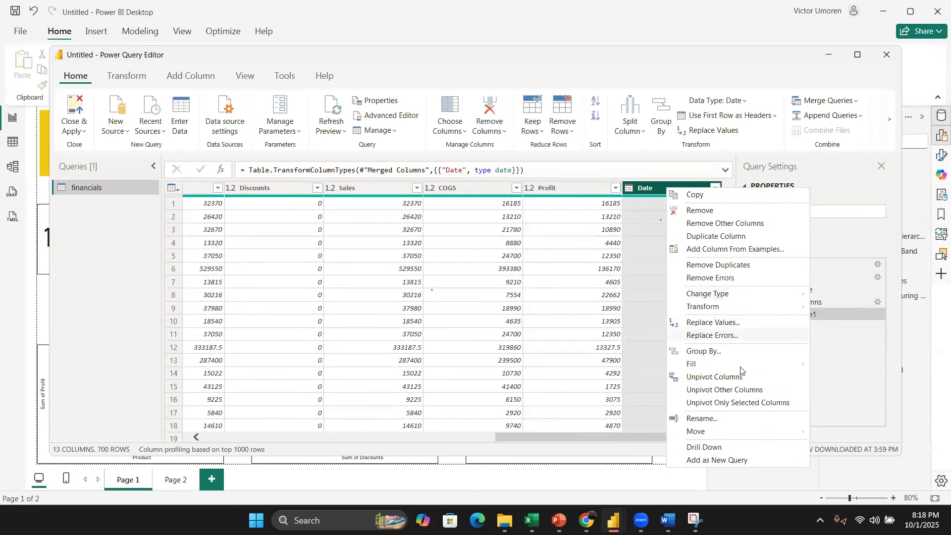
pyautogui.moveTo(750, 311)
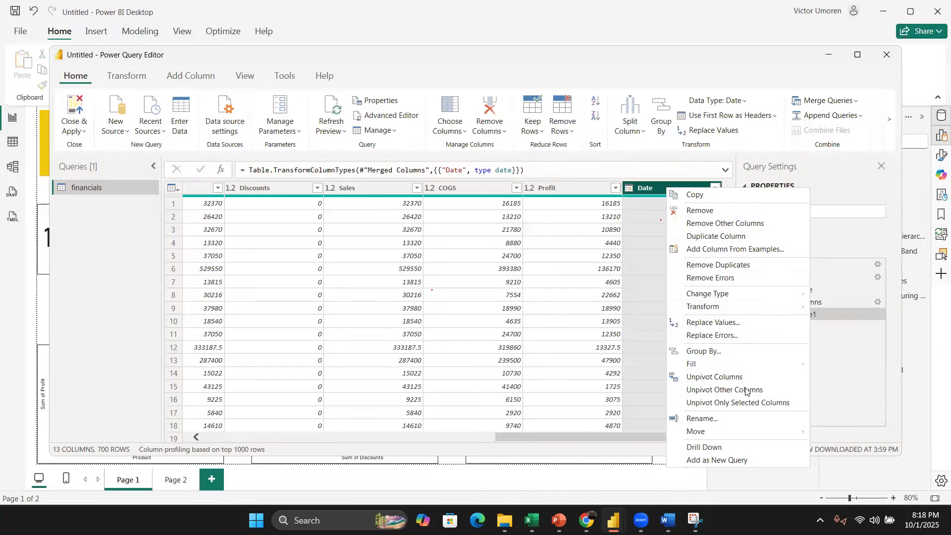
pyautogui.click(693, 196)
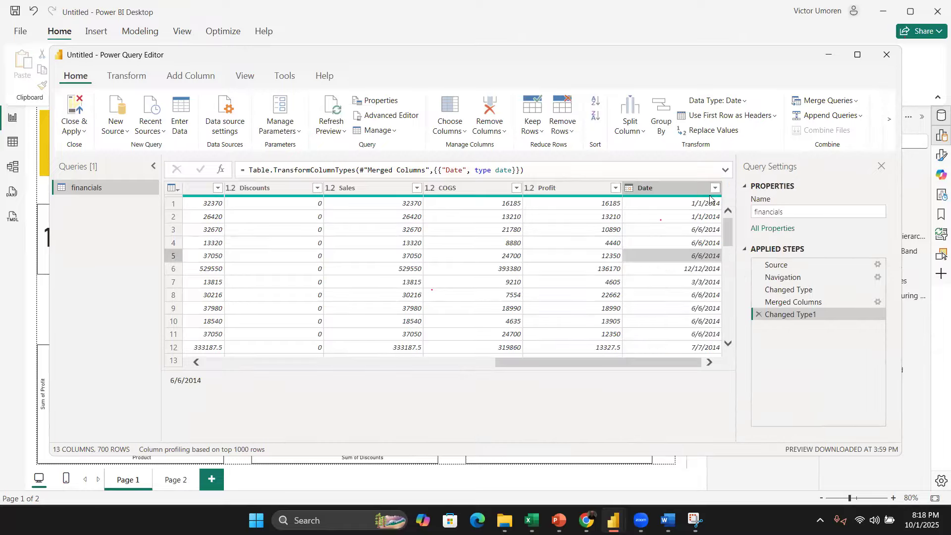
# Step: Convert the Date column to Decimal Number replacing the current conversion, then delete the Changed Type1 step
pyautogui.click(629, 189)
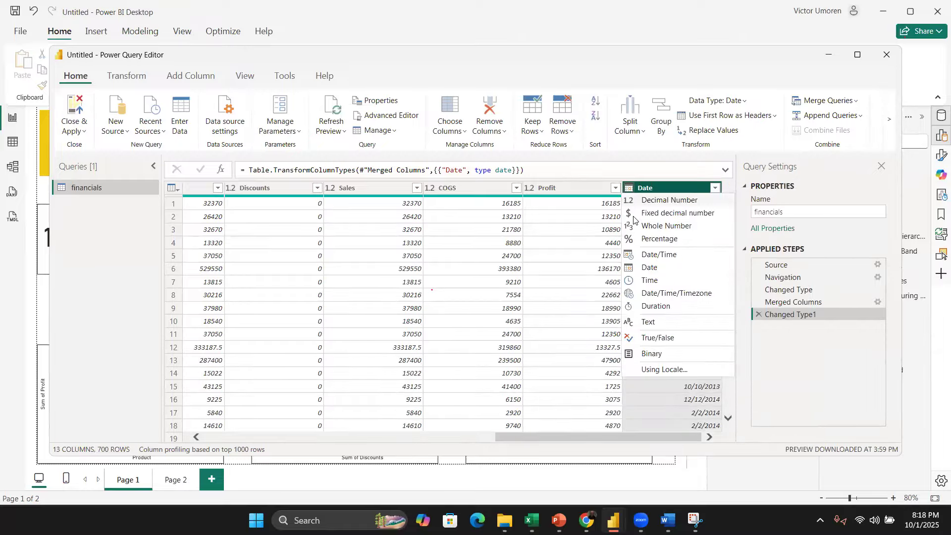
pyautogui.click(662, 204)
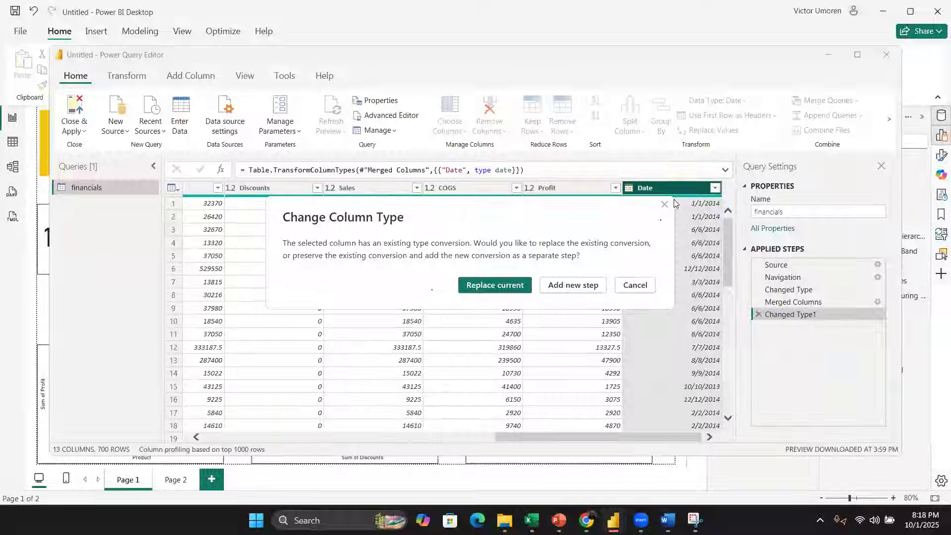
pyautogui.click(519, 294)
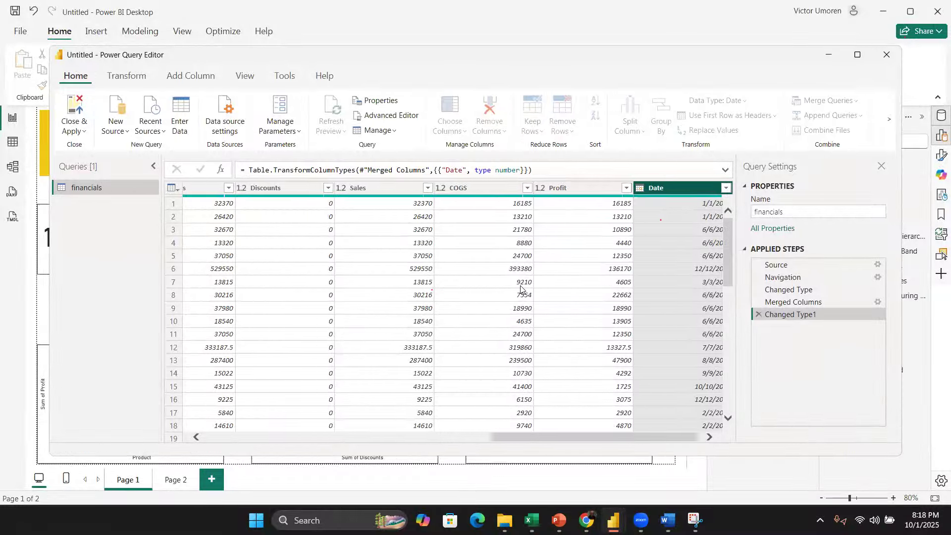
pyautogui.click(758, 314)
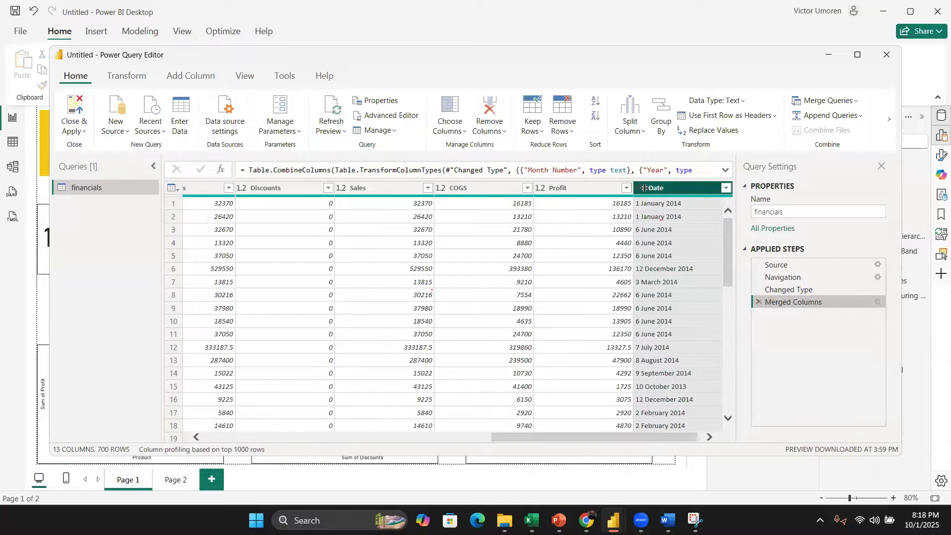
# Step: Split the Date column by space at each occurrence, then delete the applied steps back to Navigation
pyautogui.rightClick(679, 190)
pyautogui.moveTo(763, 349)
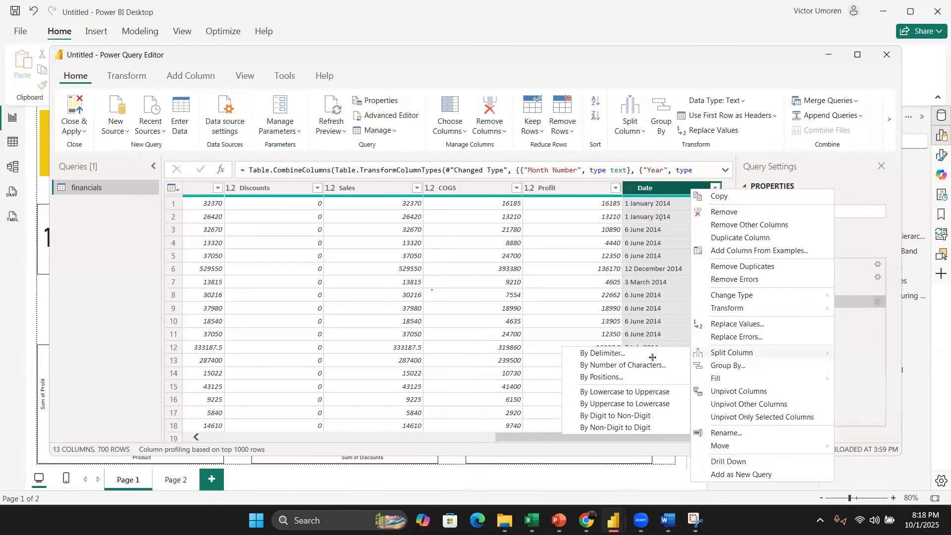
pyautogui.click(630, 355)
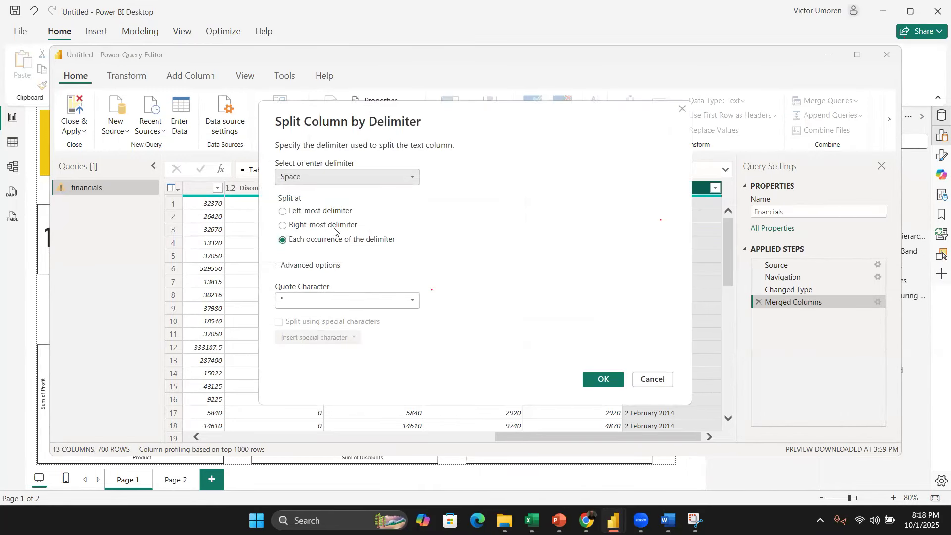
pyautogui.click(600, 380)
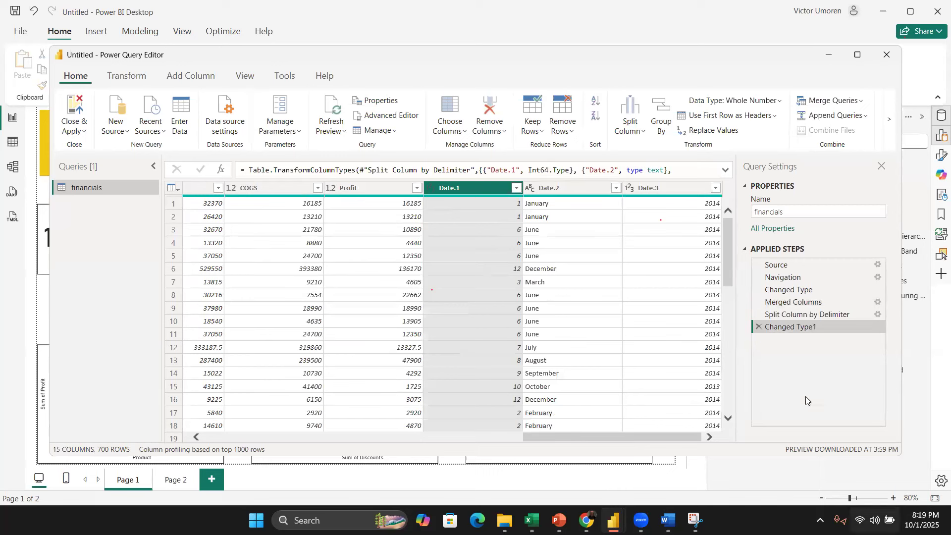
pyautogui.click(757, 328)
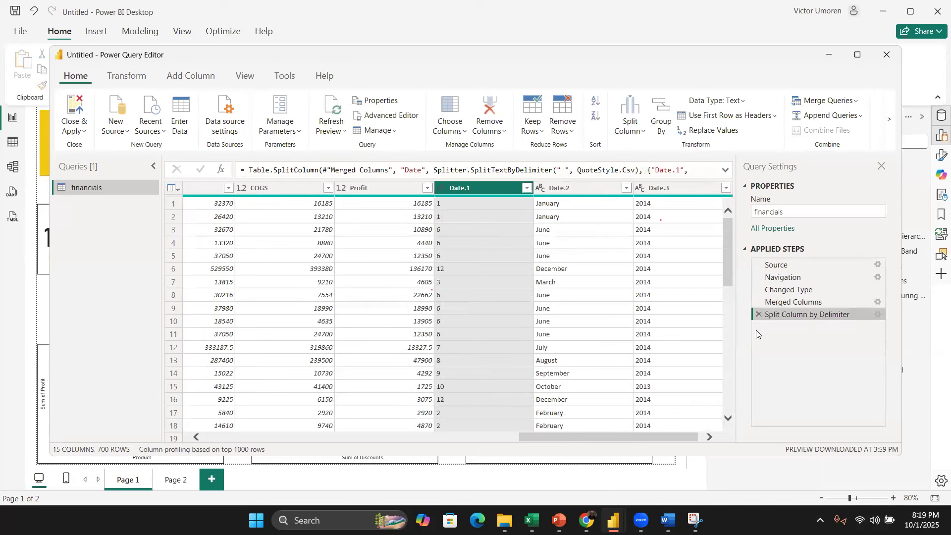
pyautogui.click(758, 315)
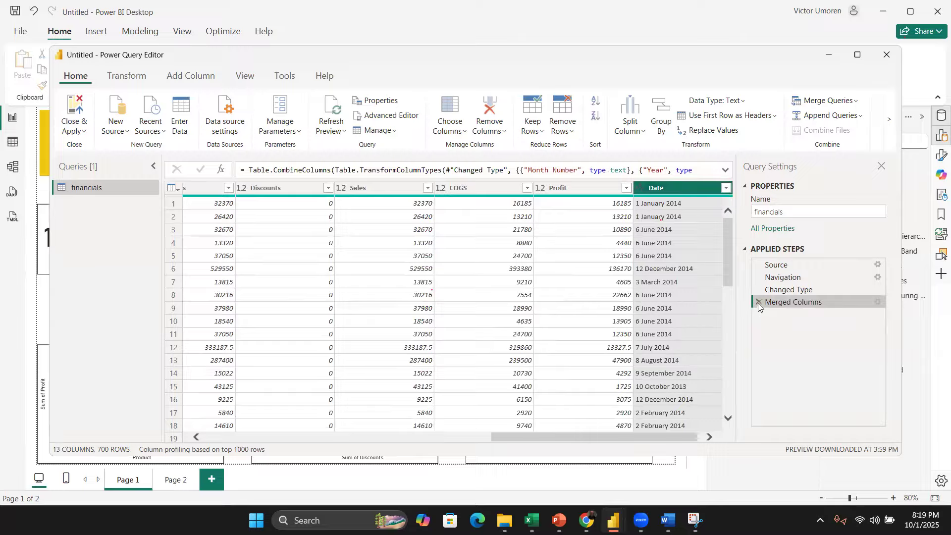
pyautogui.click(757, 303)
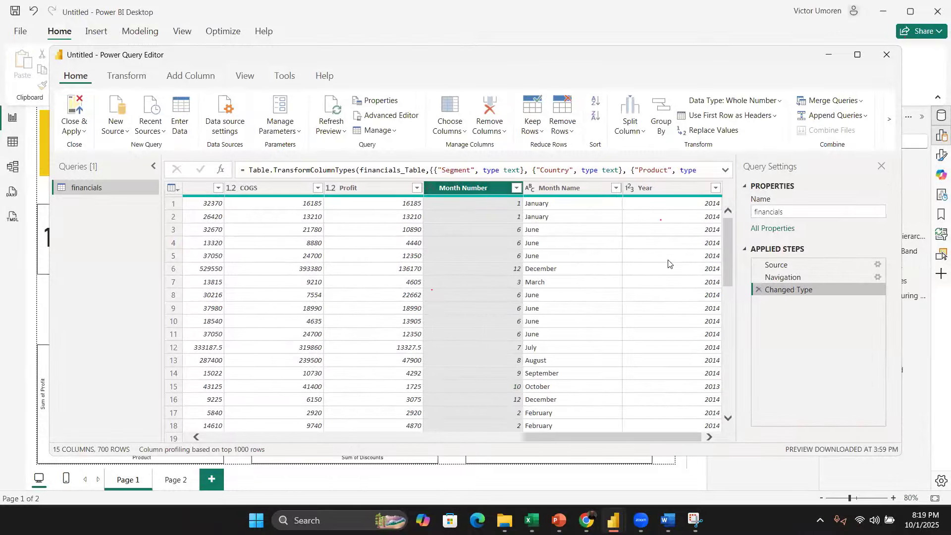
pyautogui.click(759, 291)
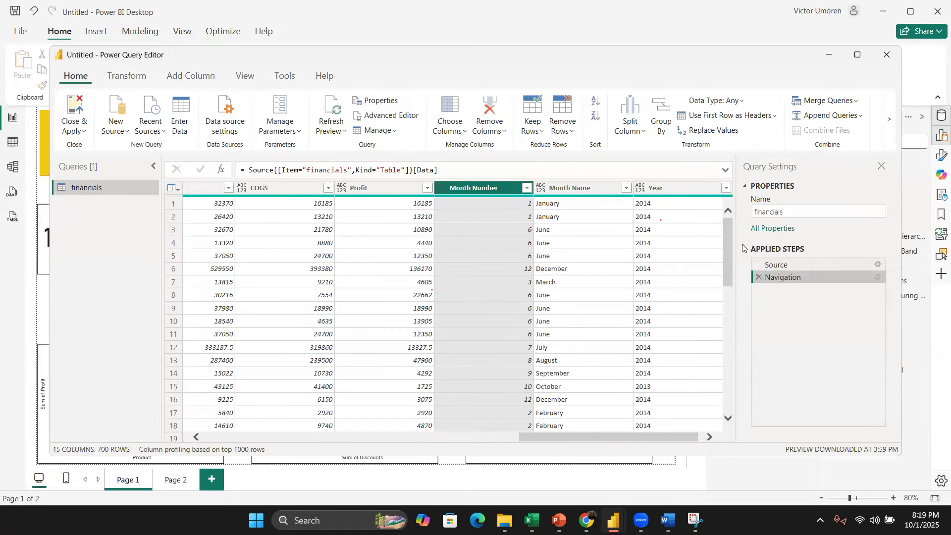
# Step: Merge Month Number, Month Name and Year into a column named Date without a separator, then delete that merge step
pyautogui.keyDown('shift'); pyautogui.click(659, 193); pyautogui.keyUp('shift')
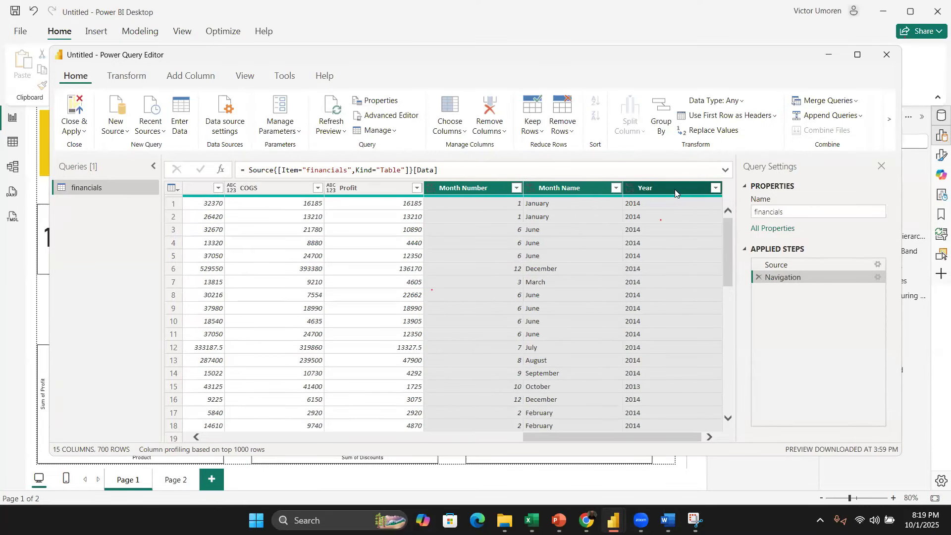
pyautogui.rightClick(674, 190)
pyautogui.click(733, 317)
pyautogui.press('Tab')
pyautogui.write('Daye')
pyautogui.press('BackSpace')
pyautogui.press('BackSpace')
pyautogui.write('te')
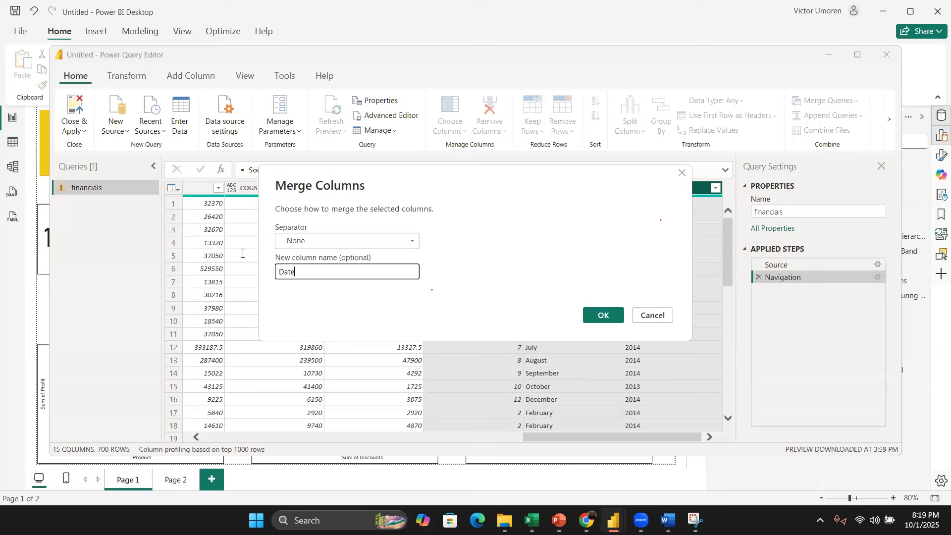
pyautogui.click(597, 315)
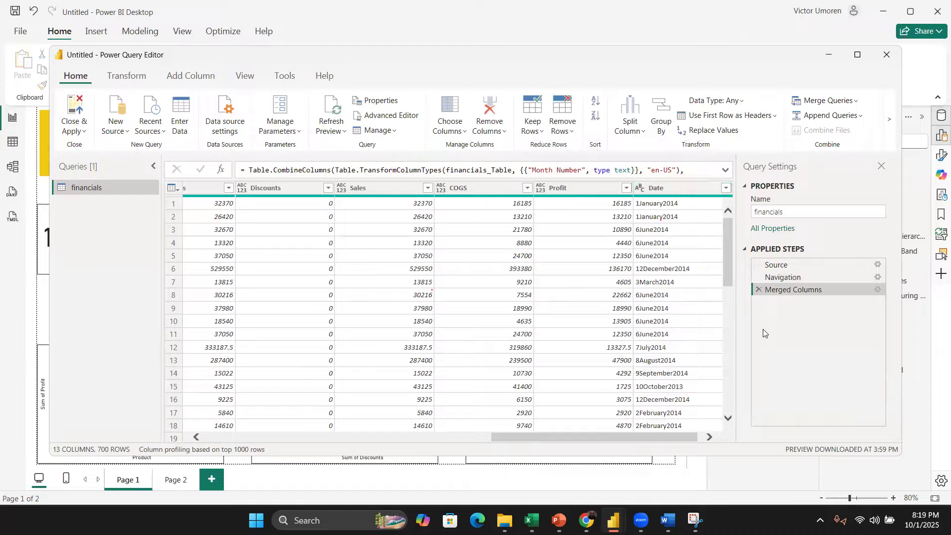
pyautogui.click(758, 290)
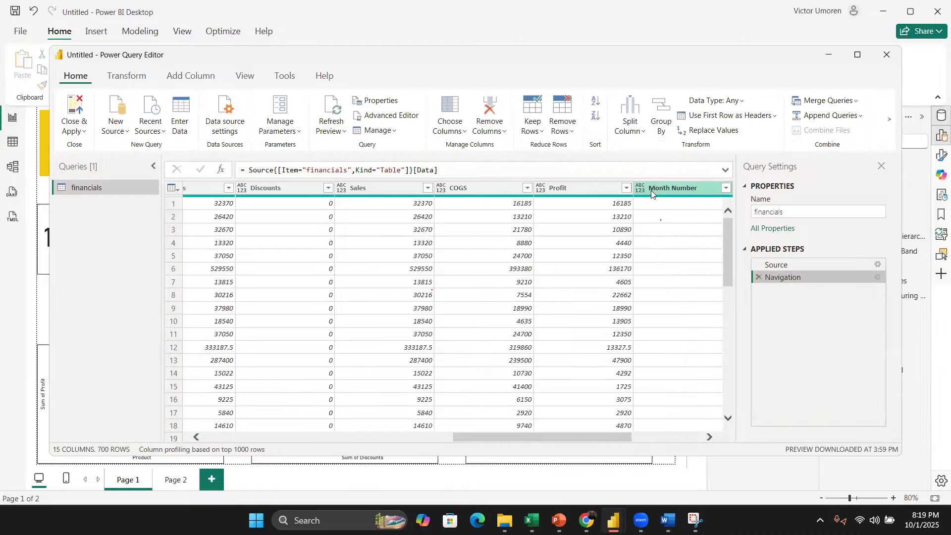
# Step: Merge Month Number, Month Name and Year with a Space separator into a new column named Date
pyautogui.hscroll(4, 656, 217)
pyautogui.click(497, 193)
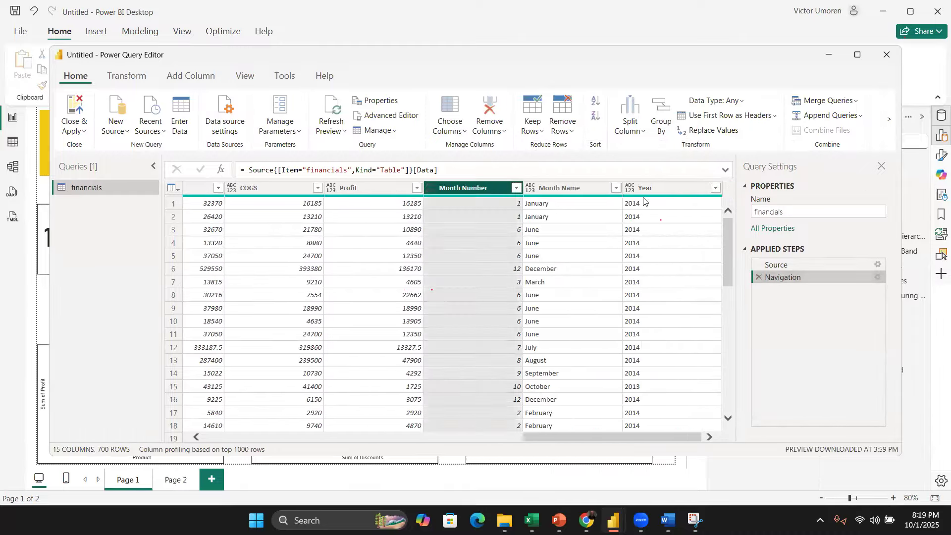
pyautogui.keyDown('shift'); pyautogui.click(643, 196); pyautogui.keyUp('shift')
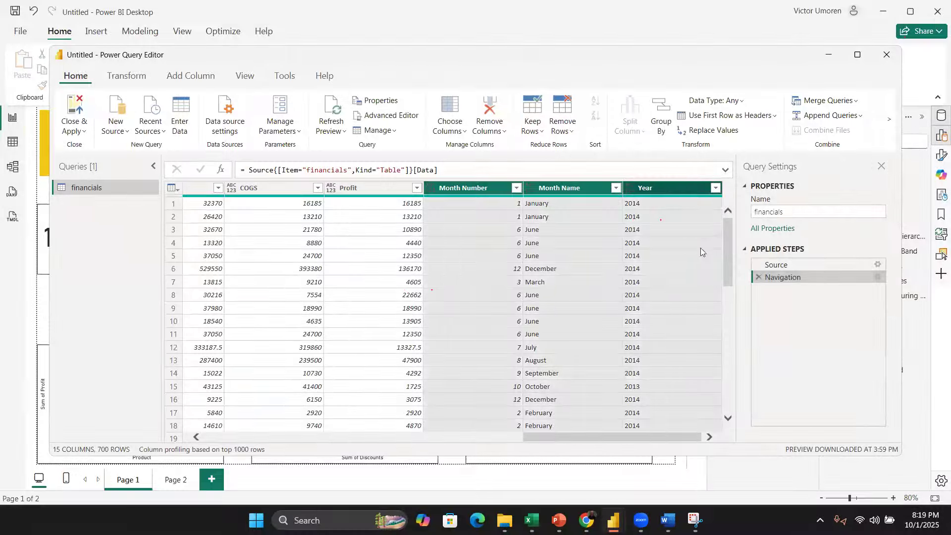
pyautogui.rightClick(671, 189)
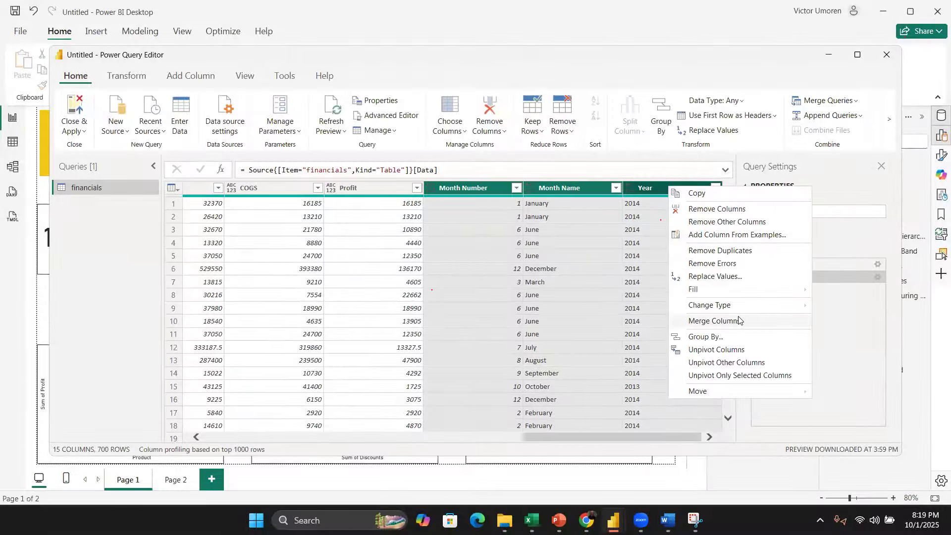
pyautogui.click(714, 321)
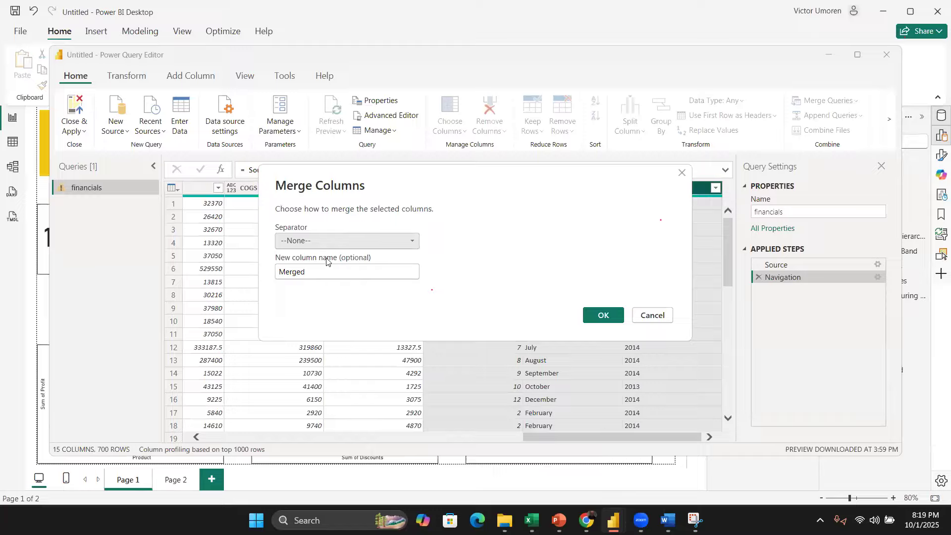
pyautogui.click(327, 245)
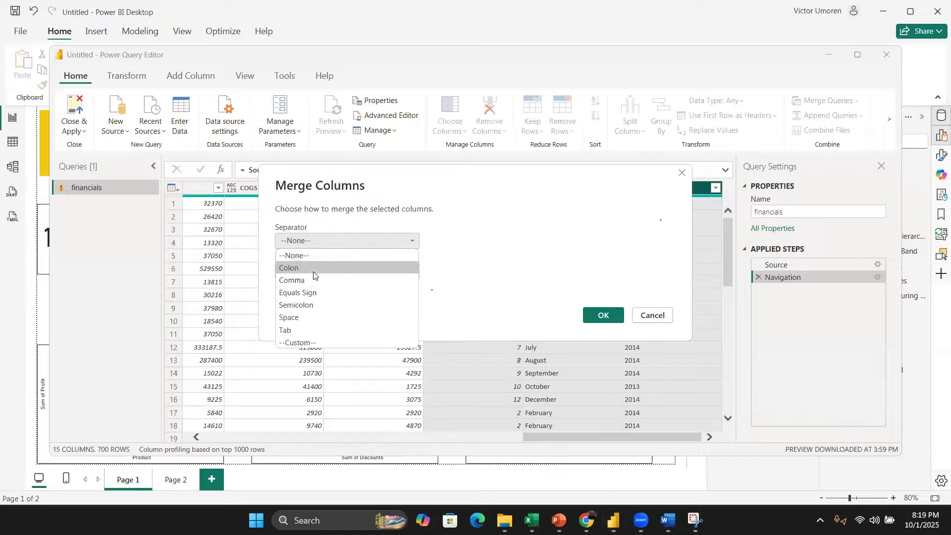
pyautogui.click(319, 317)
pyautogui.doubleClick(271, 272)
pyautogui.write('Date')
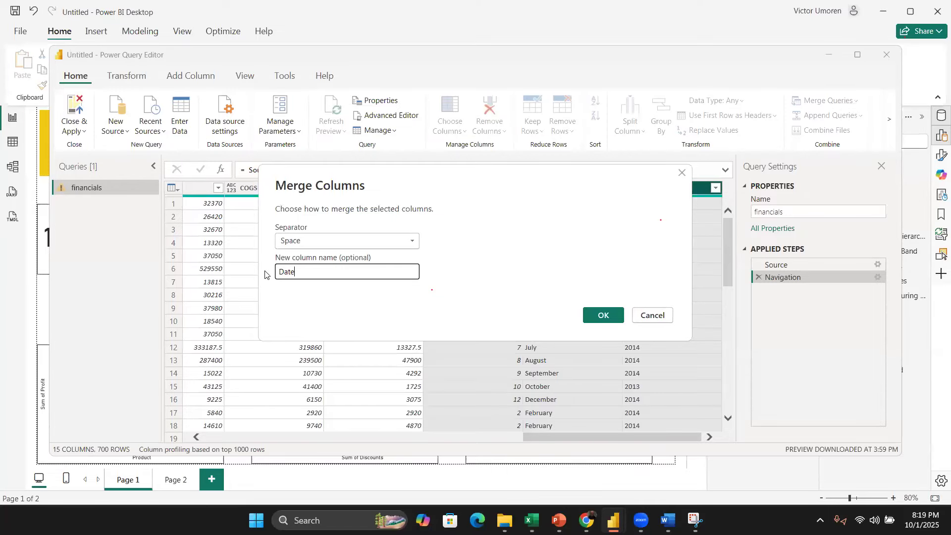
pyautogui.press('Return')
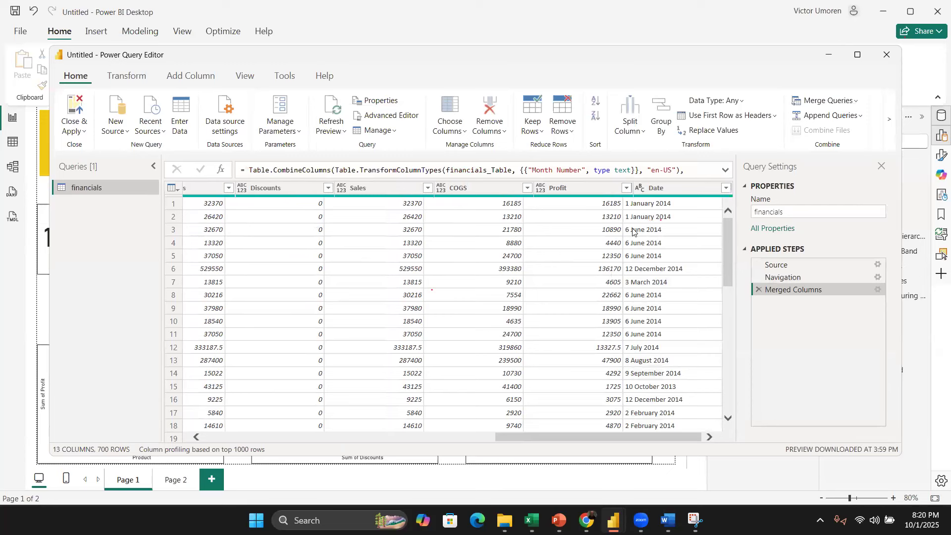
# Step: Set the merged Date column's data type to Date
pyautogui.click(629, 192)
pyautogui.click(629, 189)
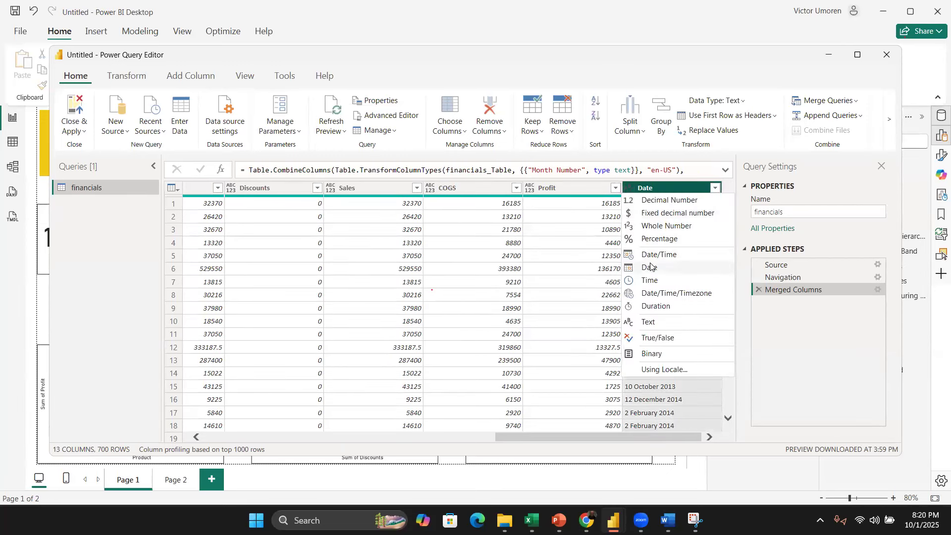
pyautogui.click(650, 267)
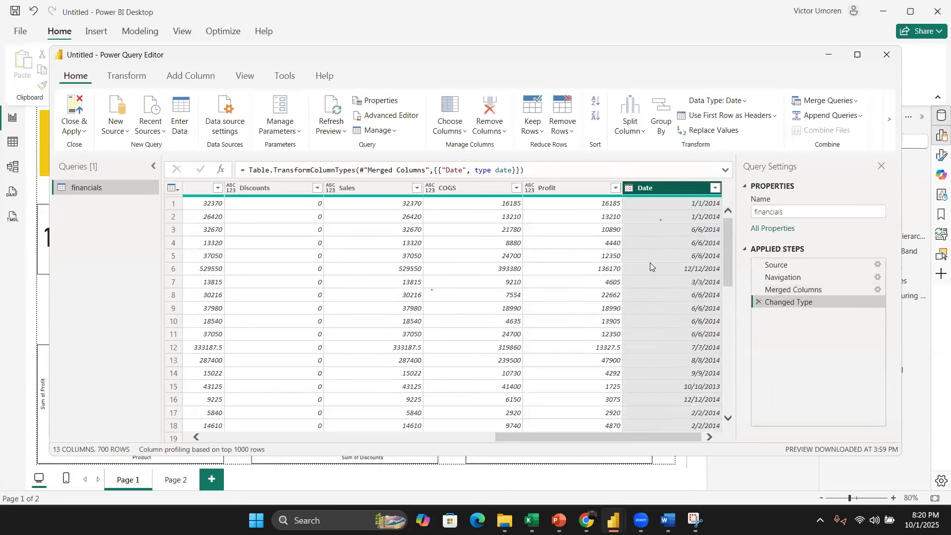
# Step: Change the Date column's data type to Text, replacing the current conversion
pyautogui.rightClick(680, 195)
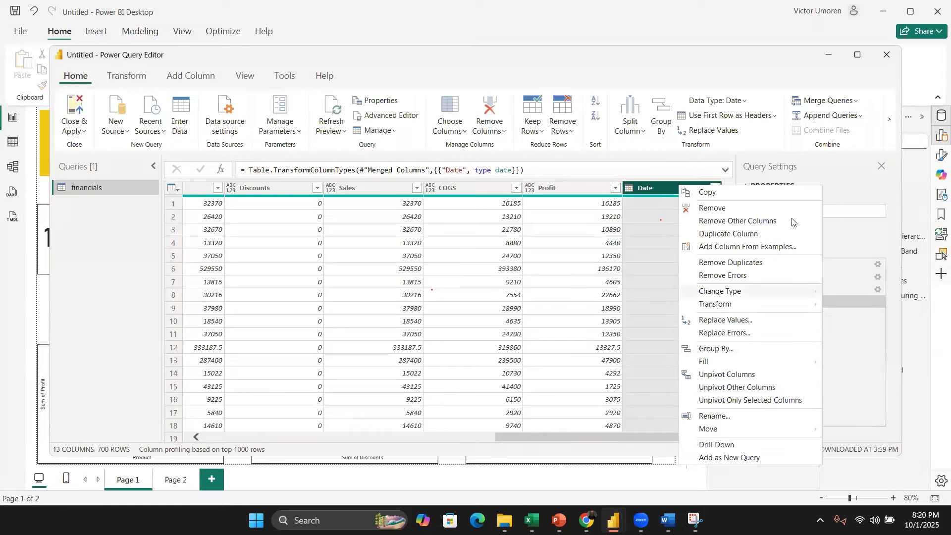
pyautogui.click(629, 188)
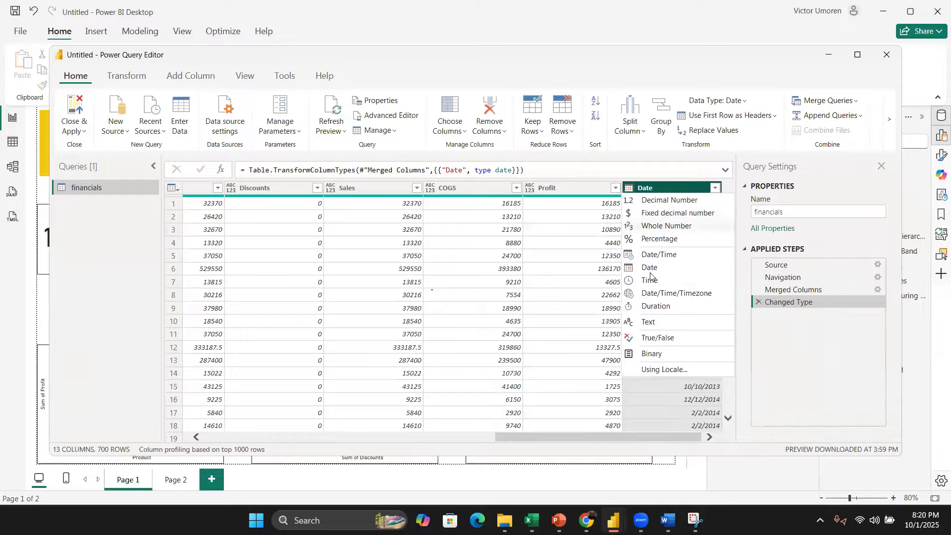
pyautogui.click(663, 322)
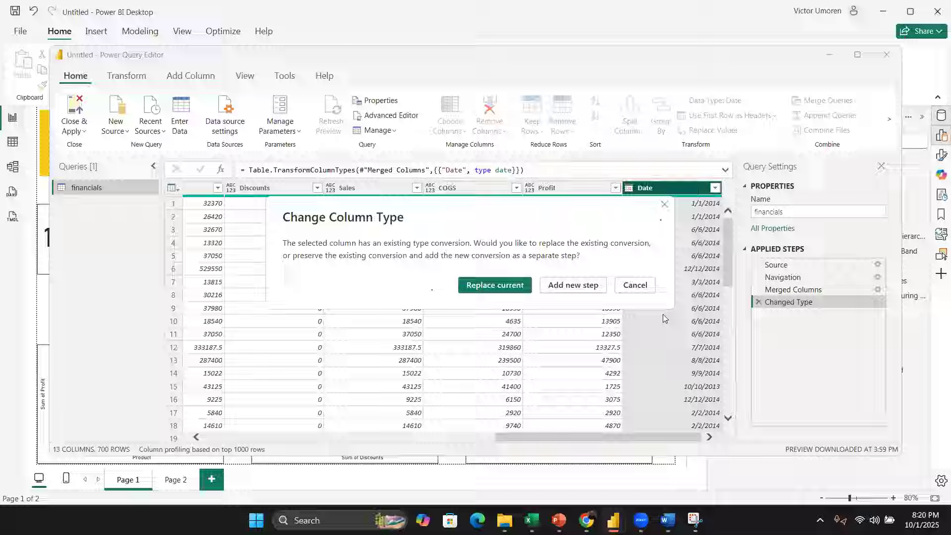
pyautogui.click(527, 286)
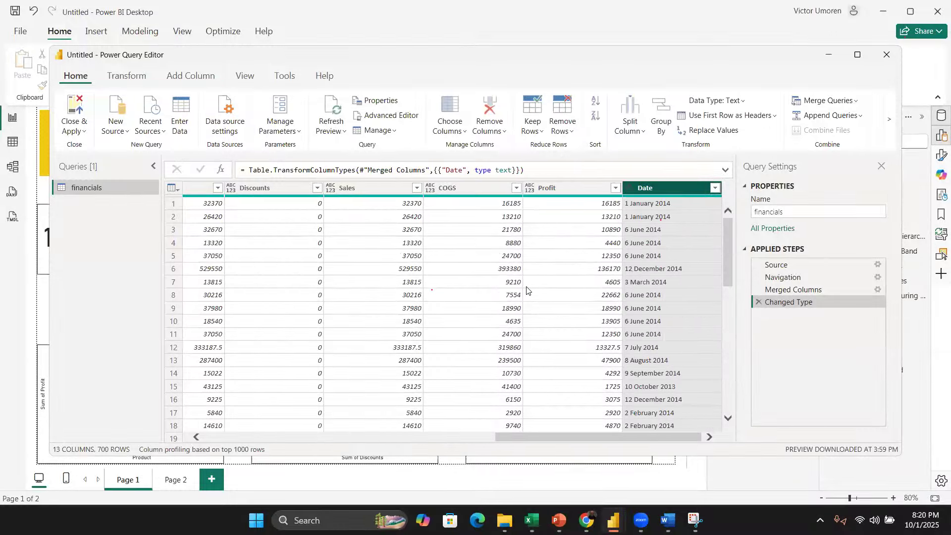
pyautogui.rightClick(663, 187)
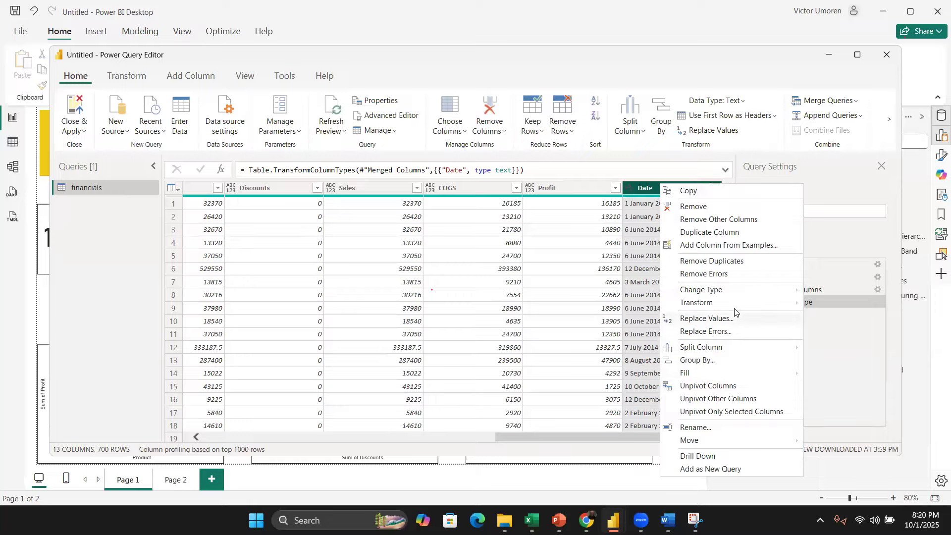
pyautogui.moveTo(737, 349)
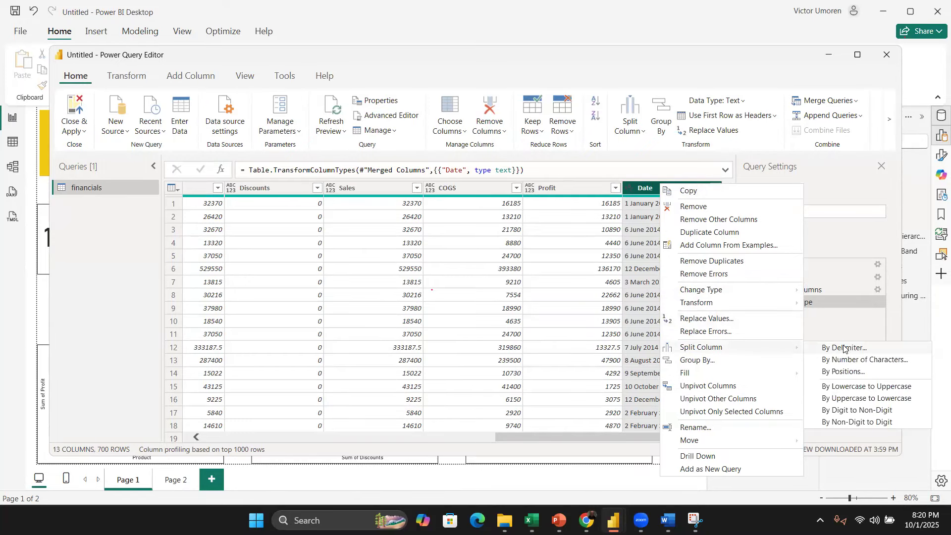
pyautogui.click(845, 348)
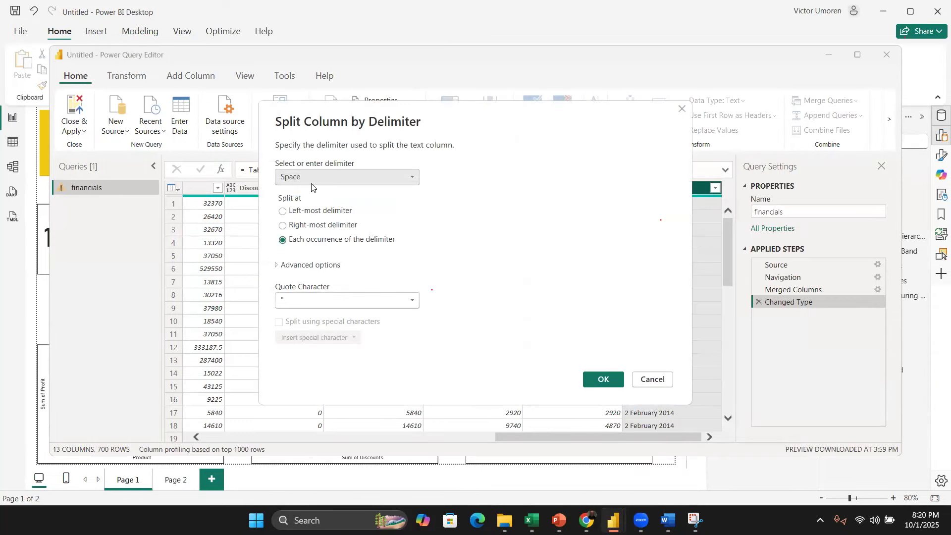
pyautogui.click(681, 110)
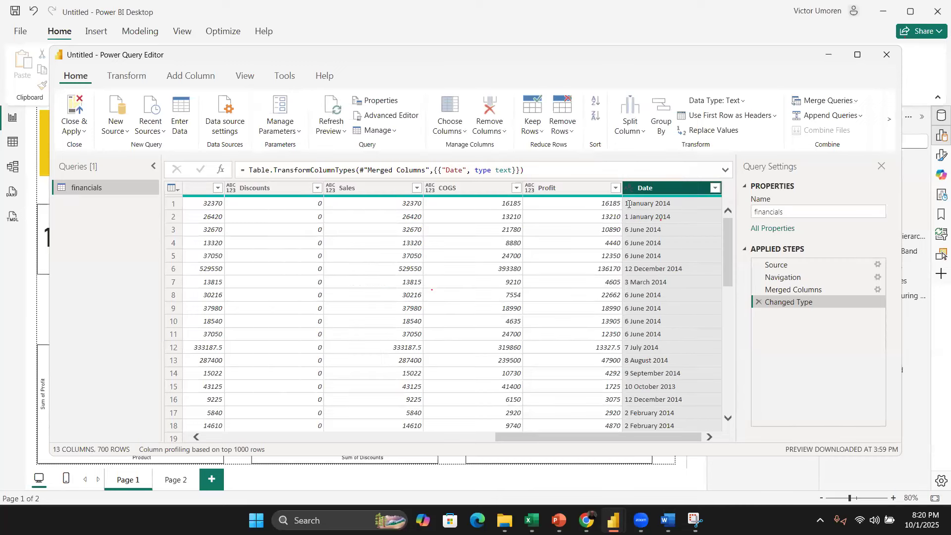
pyautogui.moveTo(729, 275); pyautogui.dragTo(673, 192)
pyautogui.rightClick(672, 191)
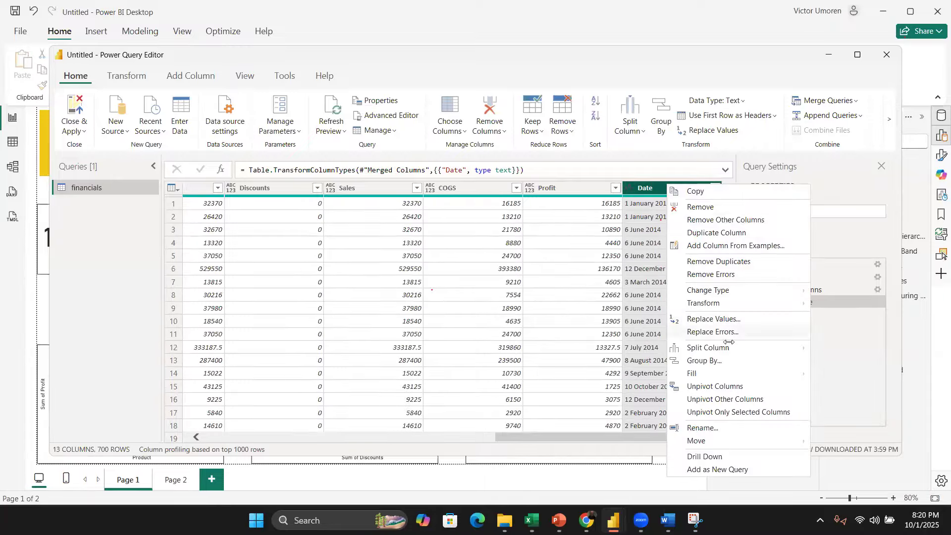
pyautogui.moveTo(793, 347)
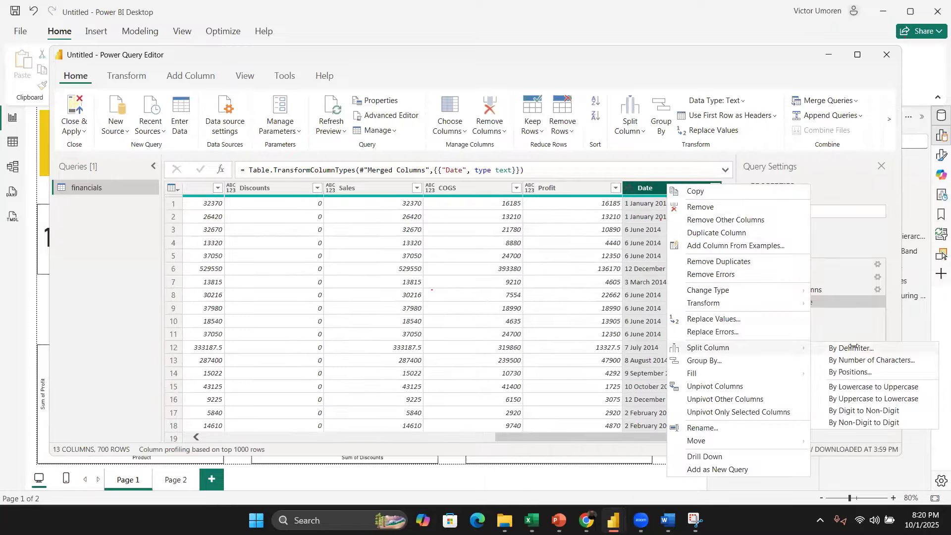
pyautogui.click(852, 348)
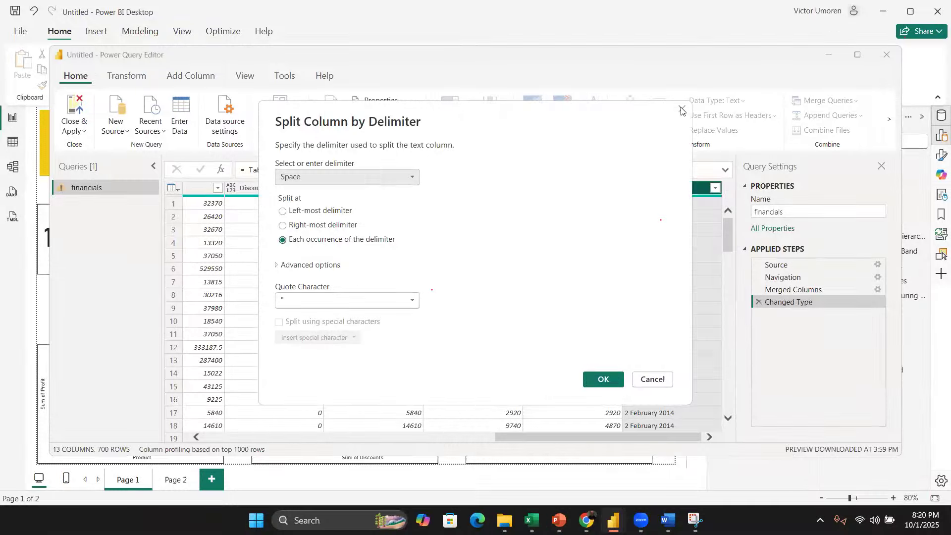
pyautogui.click(682, 109)
pyautogui.scroll(-13, 673, 221)
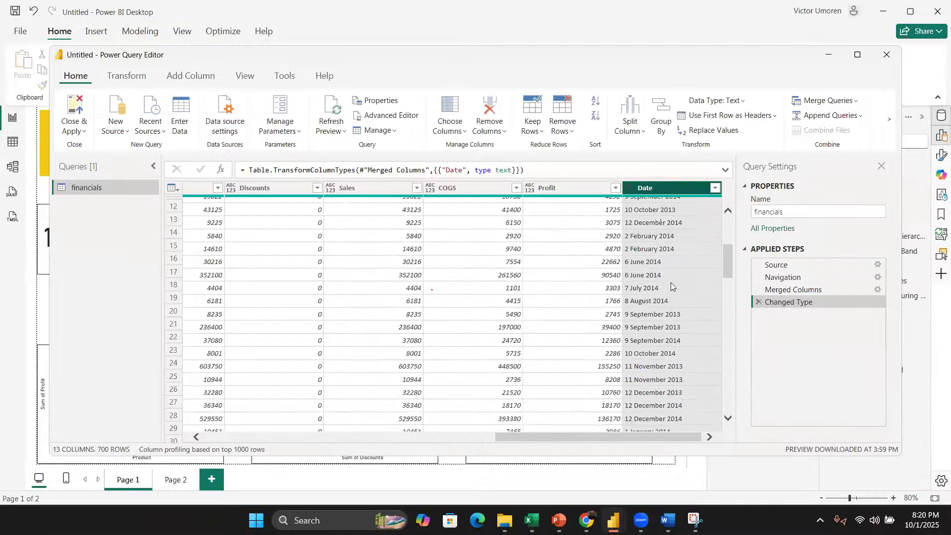
pyautogui.scroll(-20, 674, 280)
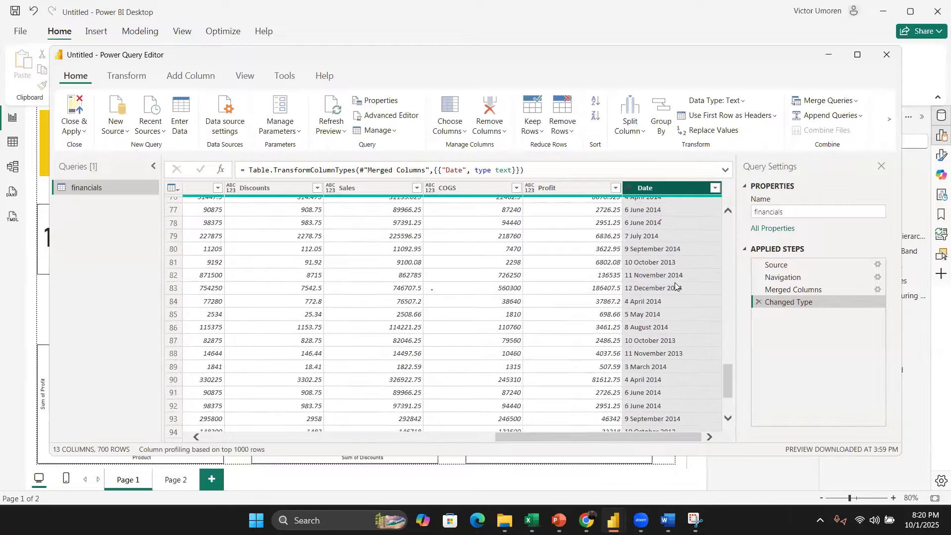
pyautogui.scroll(-1, 721, 332)
pyautogui.moveTo(728, 369); pyautogui.dragTo(670, 217)
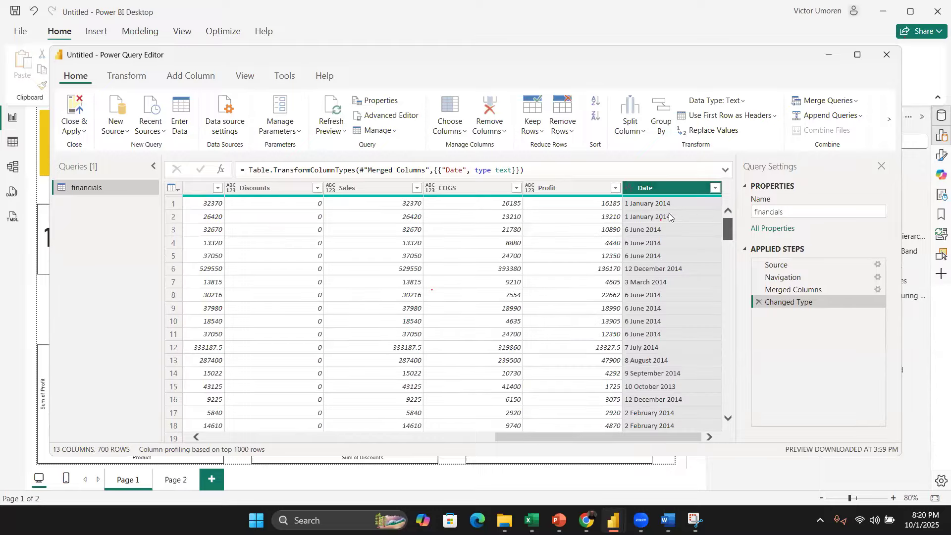
# Step: Split the Date column by Space at the left-most delimiter, then delete the split and type-change steps
pyautogui.rightClick(678, 185)
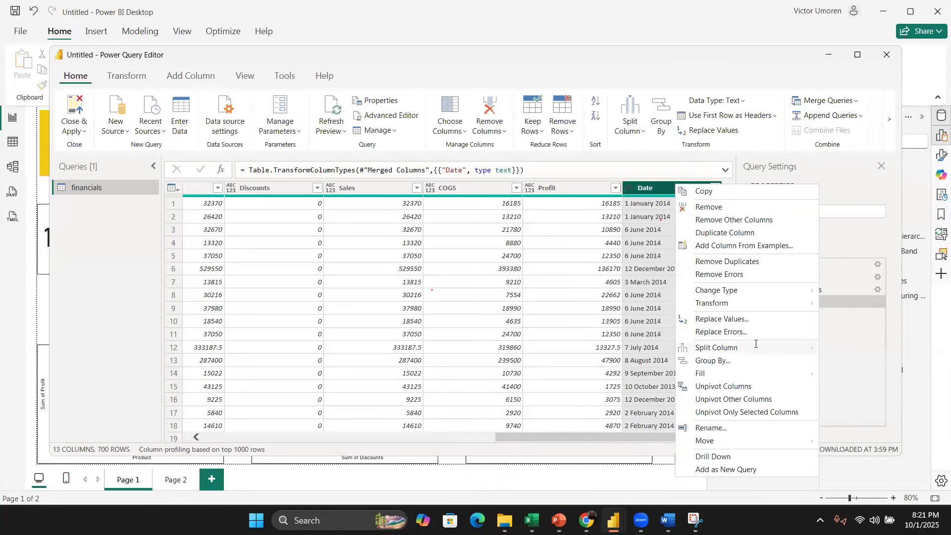
pyautogui.moveTo(753, 348)
pyautogui.click(858, 347)
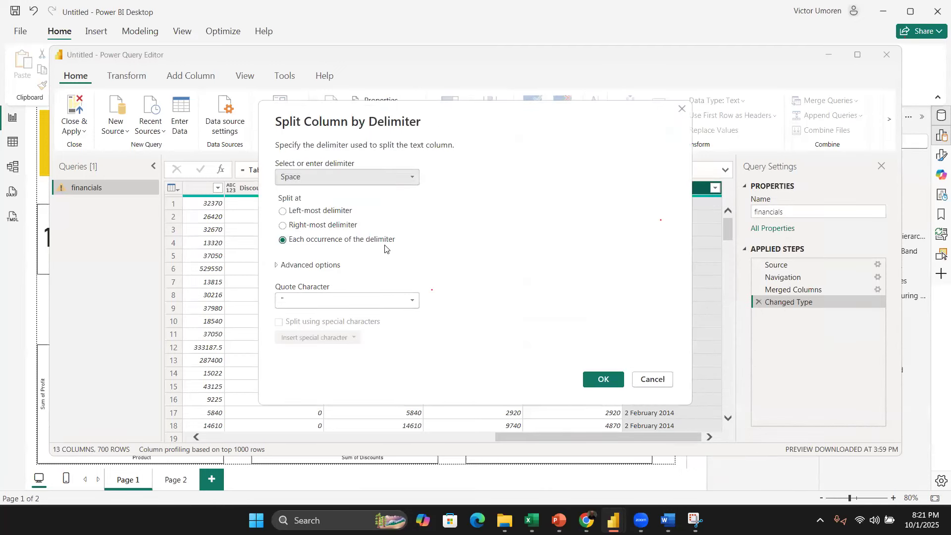
pyautogui.click(326, 212)
pyautogui.click(601, 380)
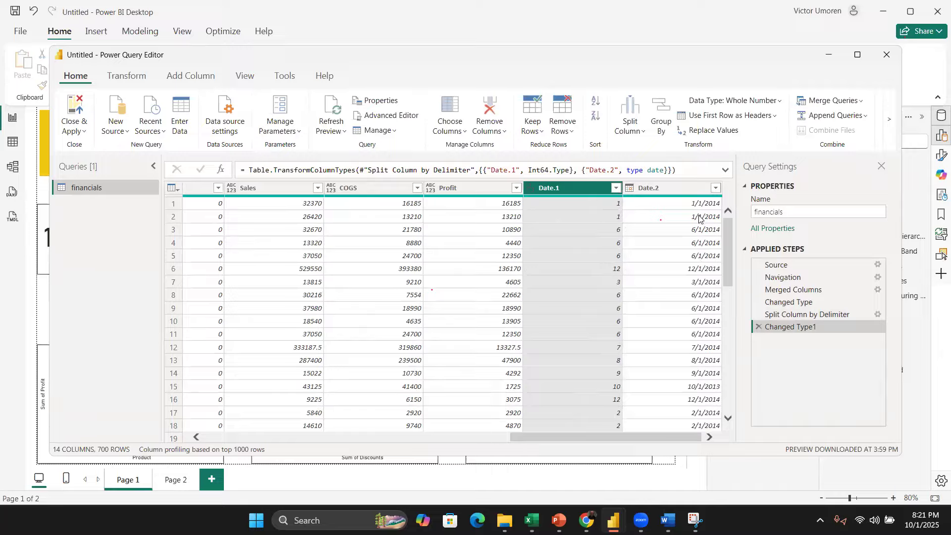
pyautogui.click(757, 327)
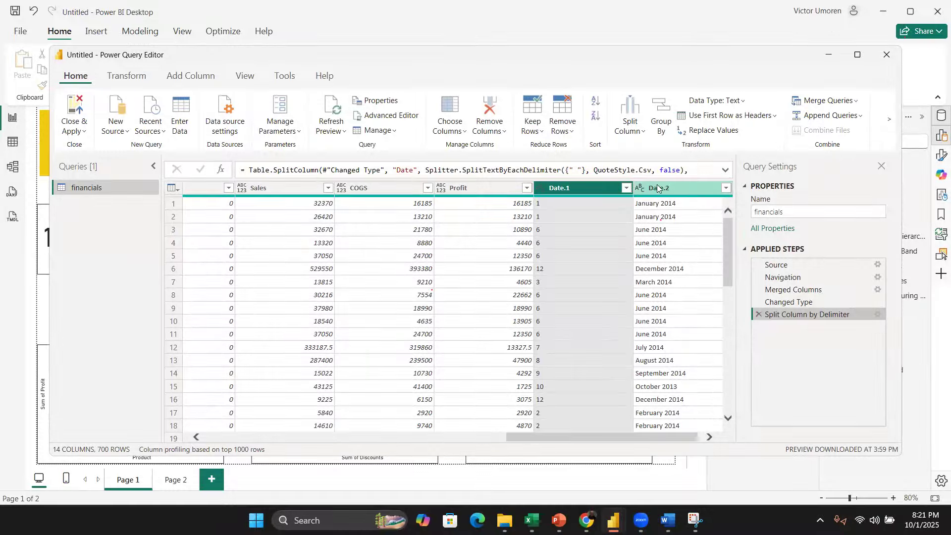
pyautogui.click(757, 315)
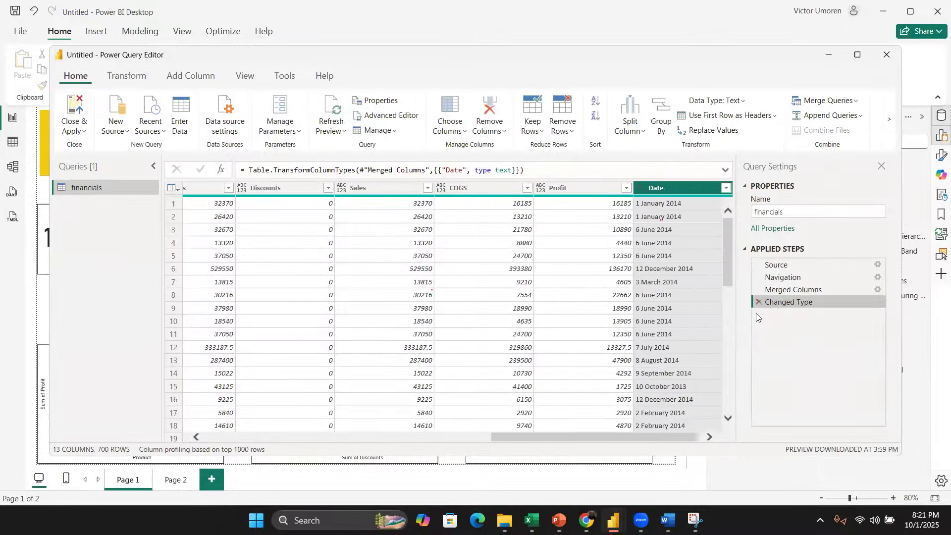
# Step: Split the Date column by Space at each occurrence of the delimiter into three columns
pyautogui.rightClick(670, 190)
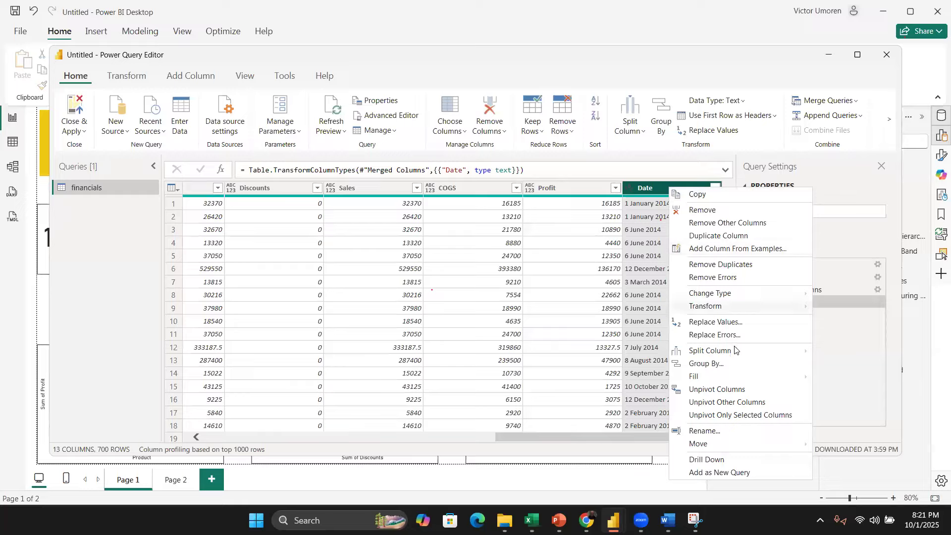
pyautogui.moveTo(736, 350)
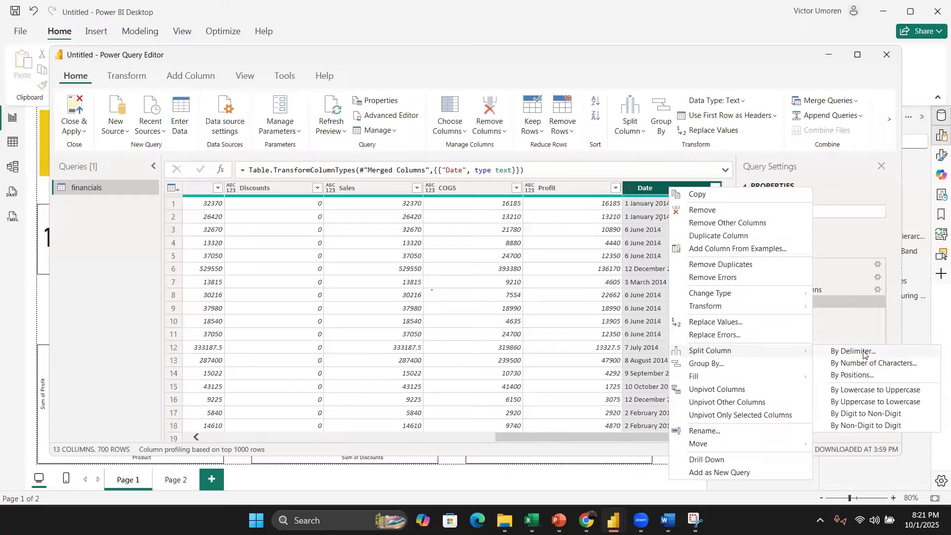
pyautogui.click(866, 353)
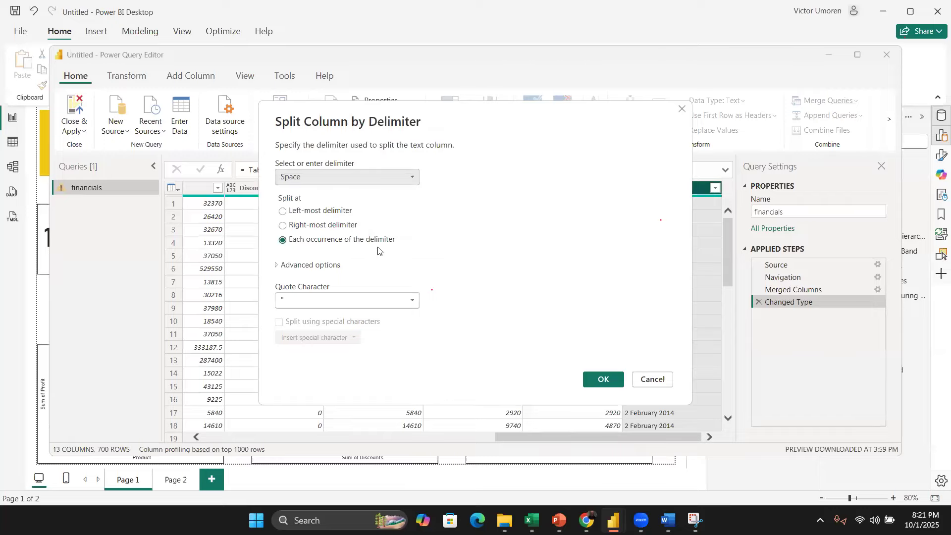
pyautogui.click(598, 380)
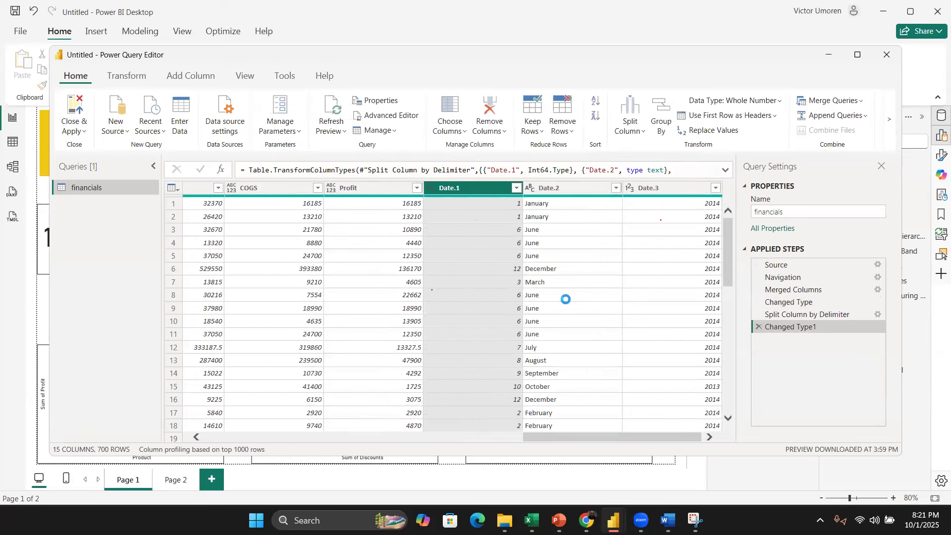
# Step: Rename the three split columns Day, Month and Year
pyautogui.doubleClick(456, 188)
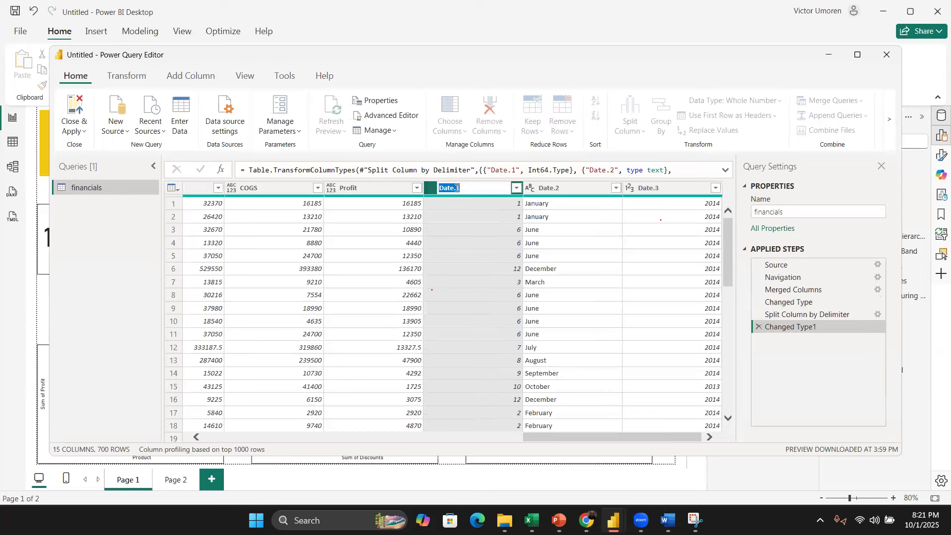
pyautogui.write('Day')
pyautogui.press('Return')
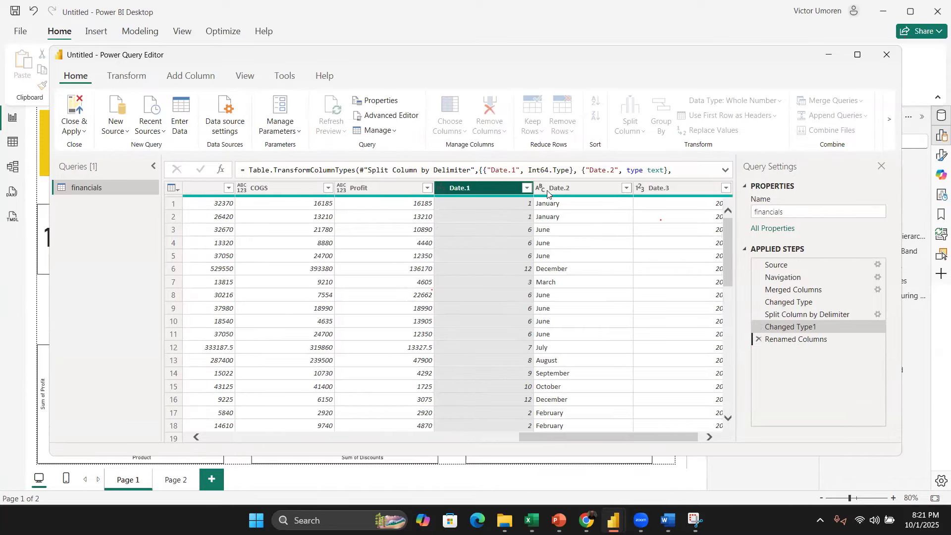
pyautogui.doubleClick(558, 188)
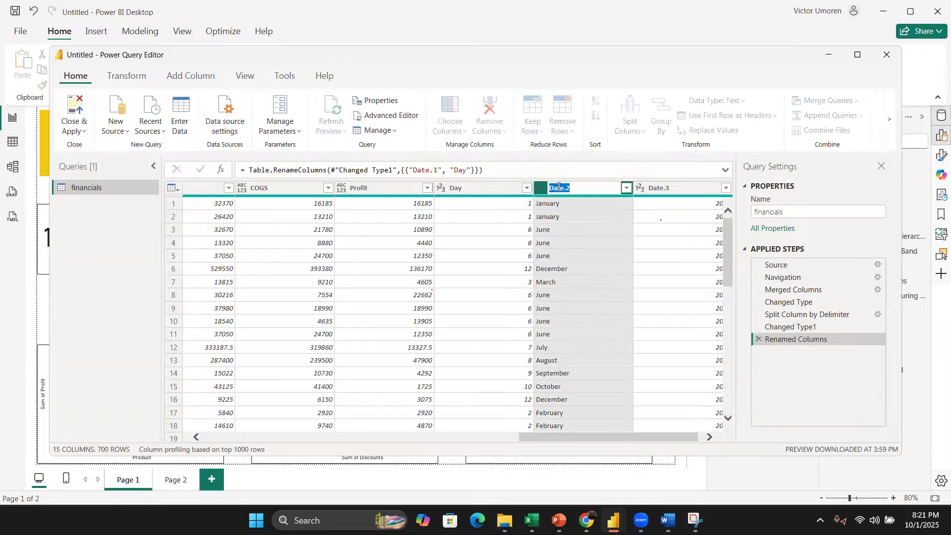
pyautogui.write('Month')
pyautogui.doubleClick(652, 190)
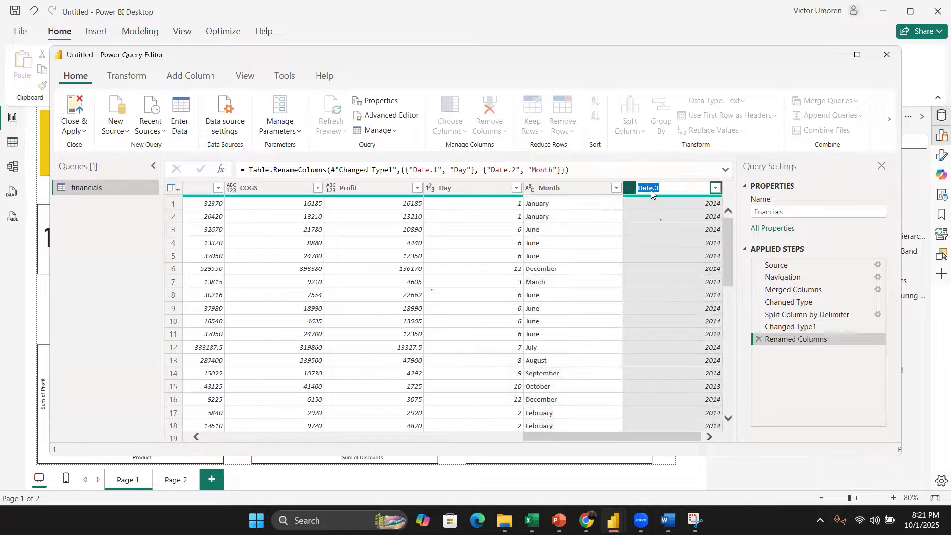
pyautogui.write('Y')
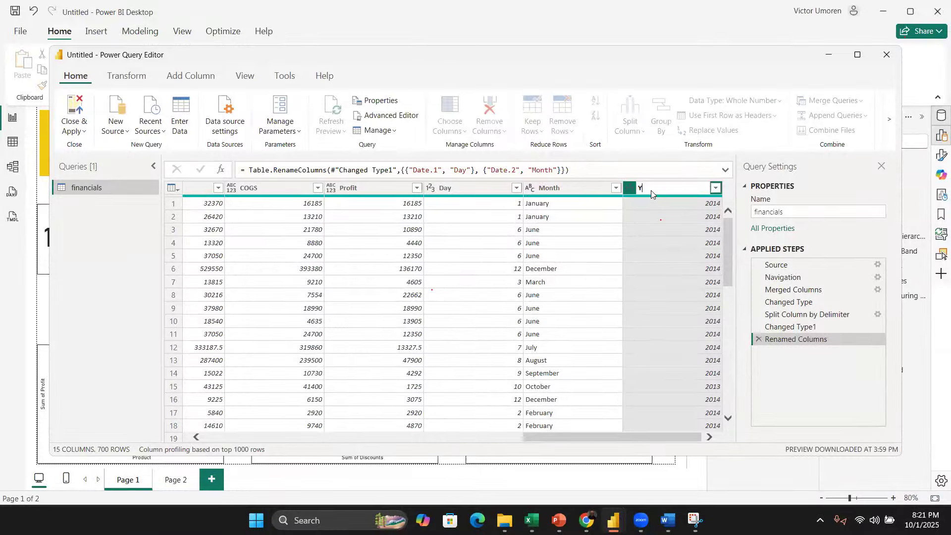
pyautogui.write('ear')
pyautogui.press('Return')
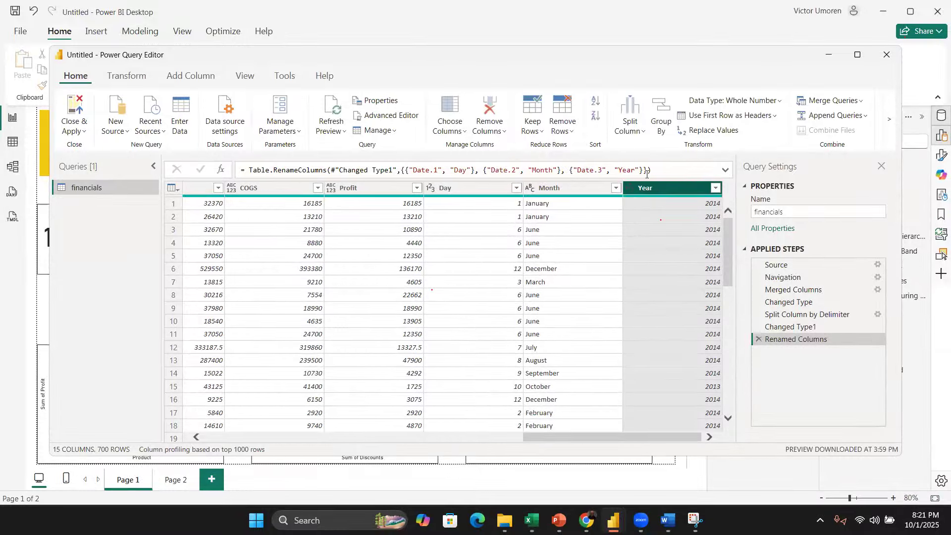
# Step: Close and apply the query changes, then reopen the Power Query Editor
pyautogui.click(79, 107)
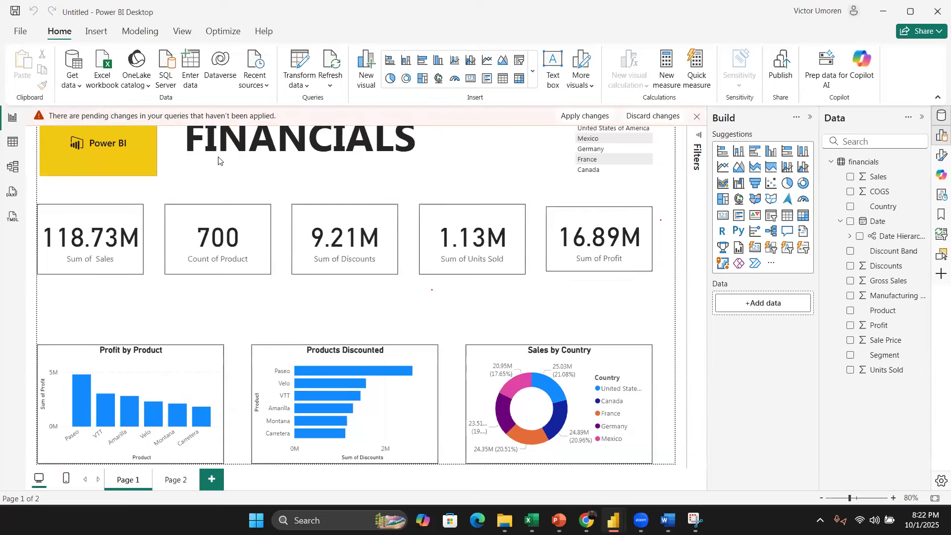
pyautogui.click(300, 62)
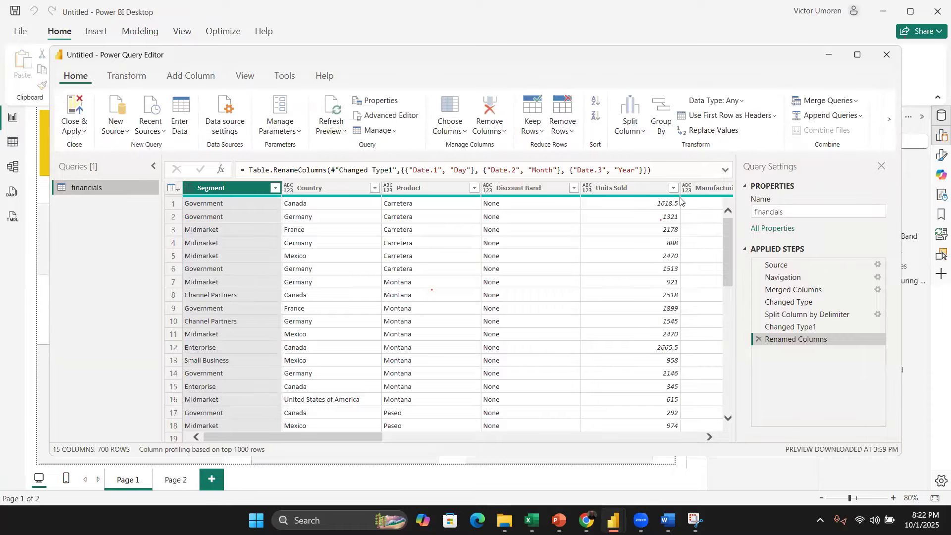
pyautogui.hscroll(3, 683, 202)
pyautogui.hscroll(6, 681, 200)
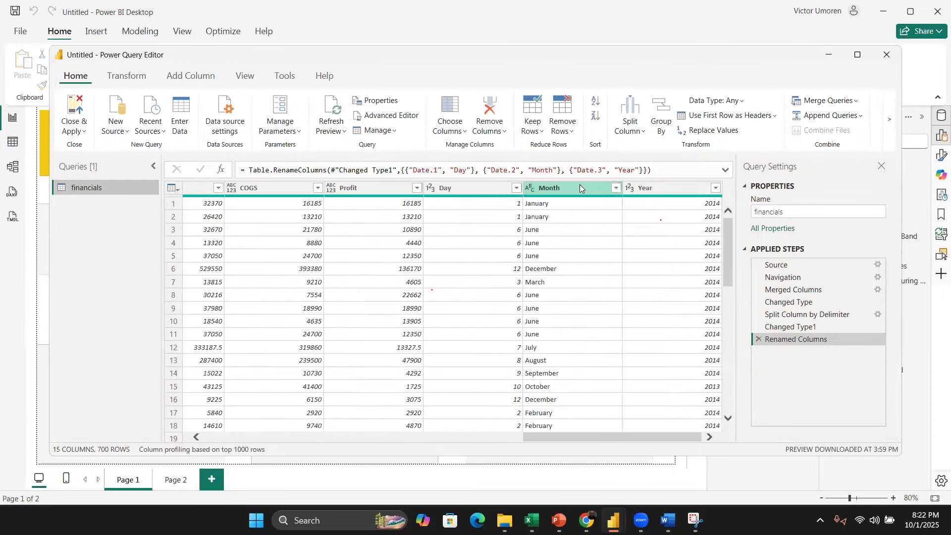
# Step: Merge Day, Month and Year without a separator into a column named Date, then delete that merge step
pyautogui.click(500, 192)
pyautogui.keyDown('shift'); pyautogui.click(653, 190); pyautogui.keyUp('shift')
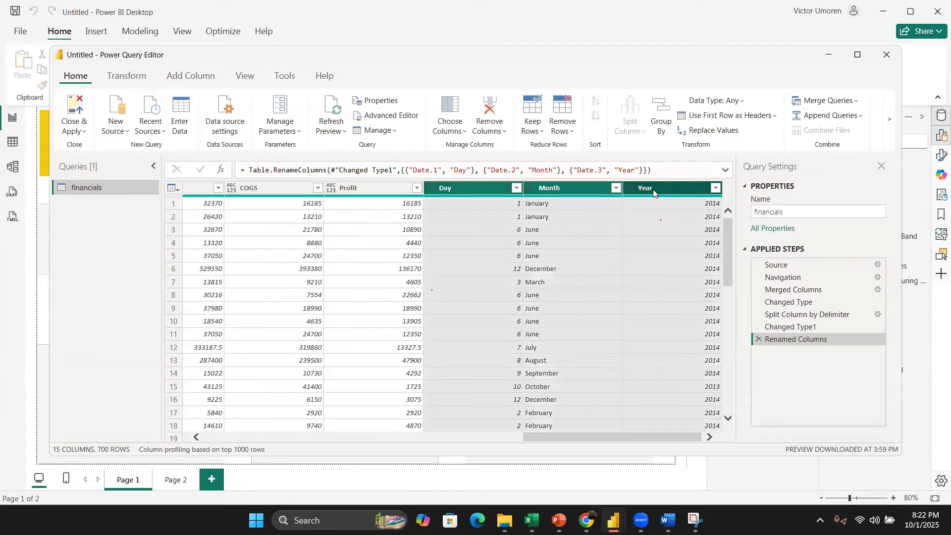
pyautogui.rightClick(665, 198)
pyautogui.click(732, 324)
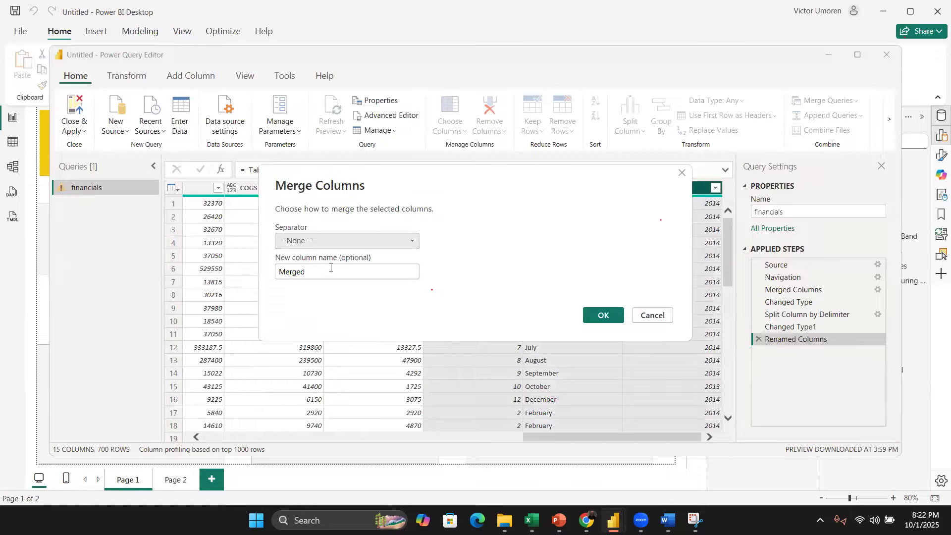
pyautogui.doubleClick(330, 267)
pyautogui.write('Date')
pyautogui.click(597, 315)
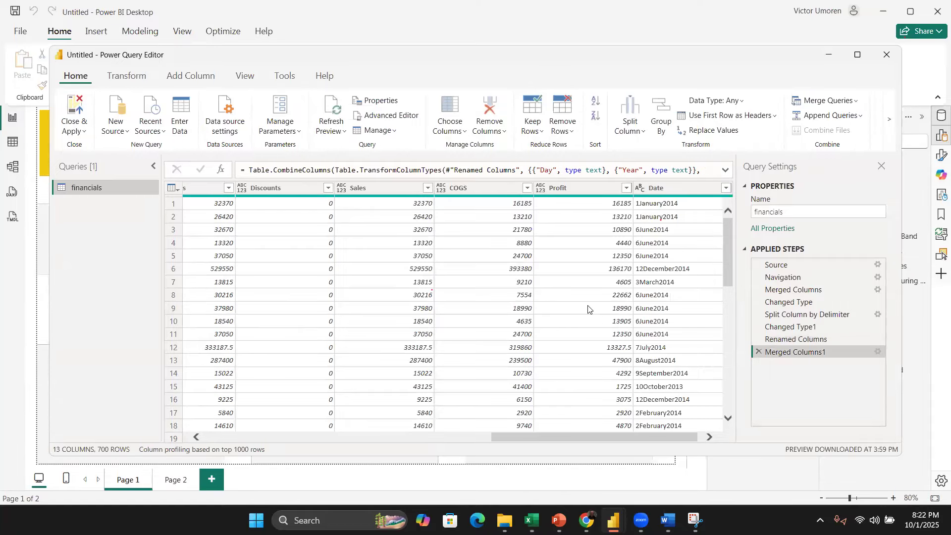
pyautogui.click(758, 352)
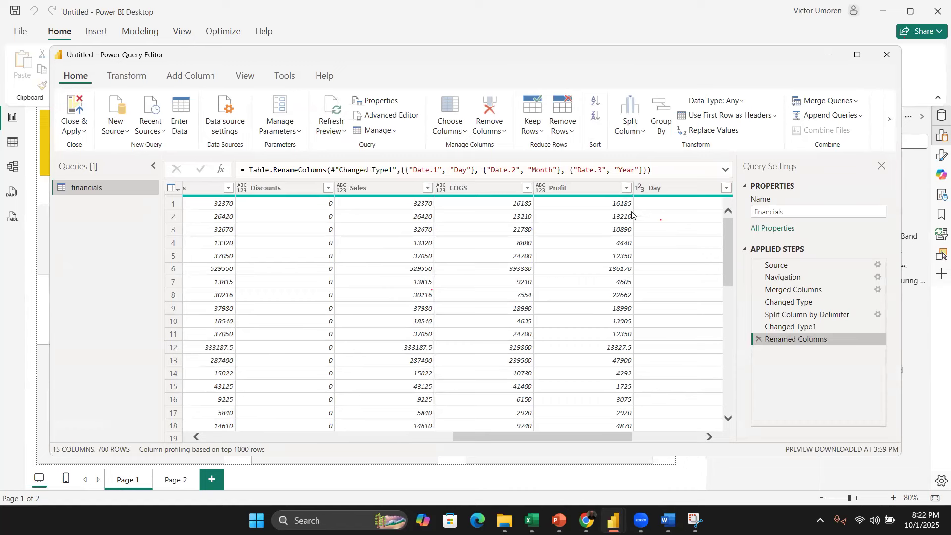
# Step: Try to merge the Day, Month and Year columns with a custom / separator into a column named Date, then delete that merge step
pyautogui.hscroll(4, 633, 214)
pyautogui.click(473, 192)
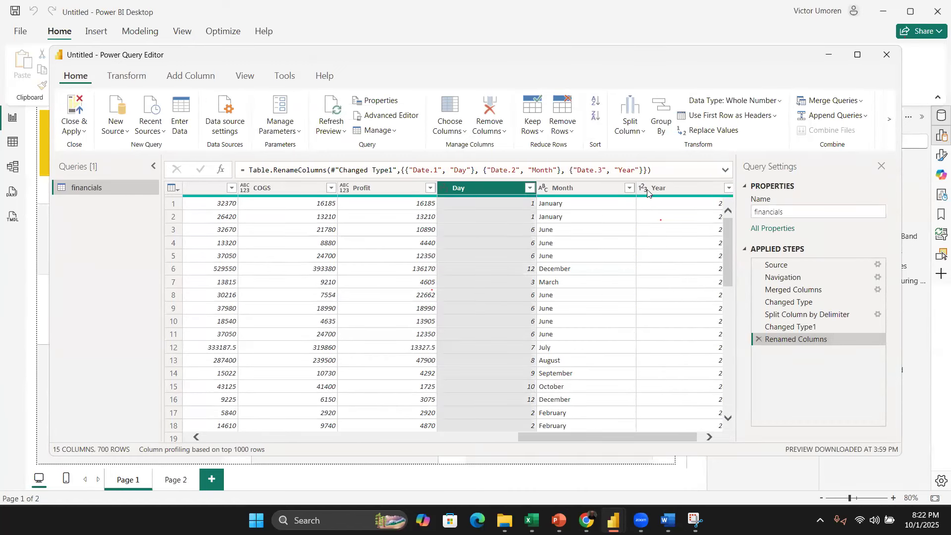
pyautogui.keyDown('shift'); pyautogui.click(667, 188); pyautogui.keyUp('shift')
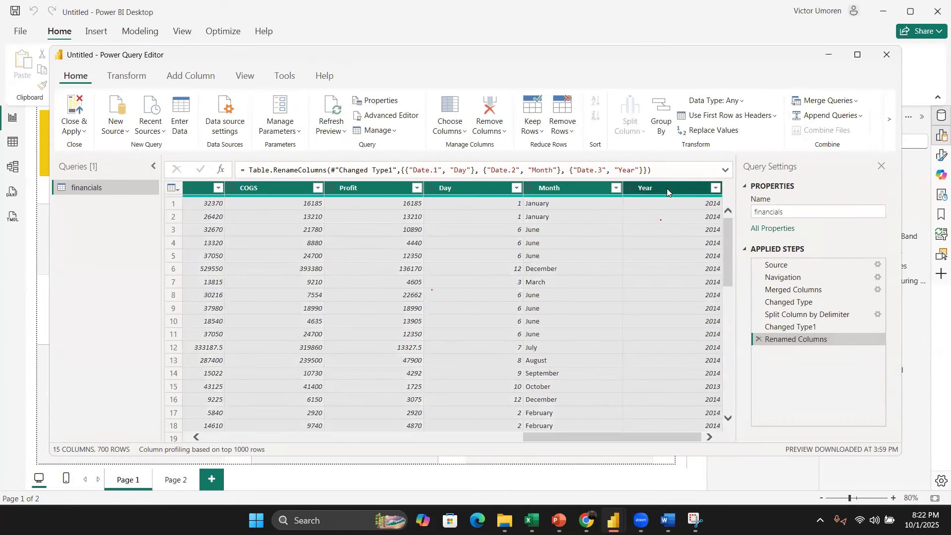
pyautogui.rightClick(667, 189)
pyautogui.click(708, 324)
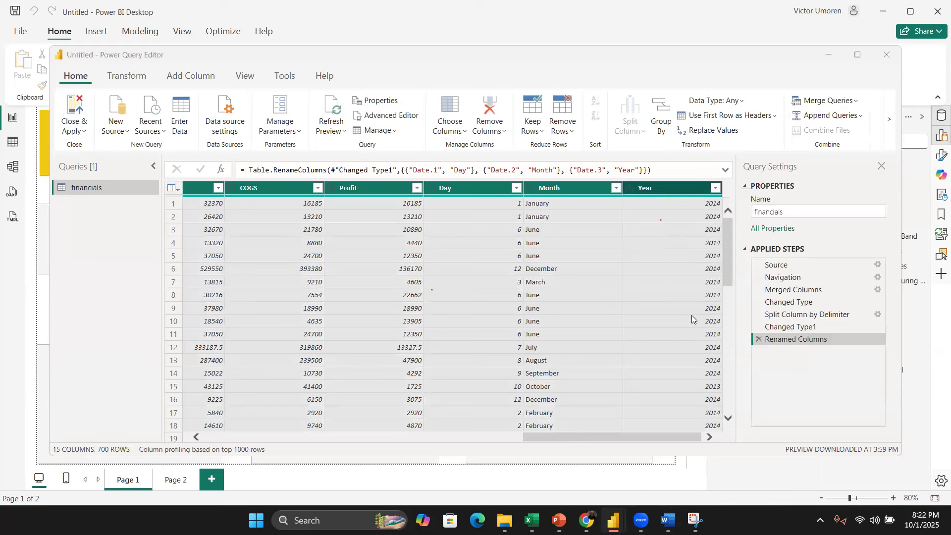
pyautogui.click(412, 241)
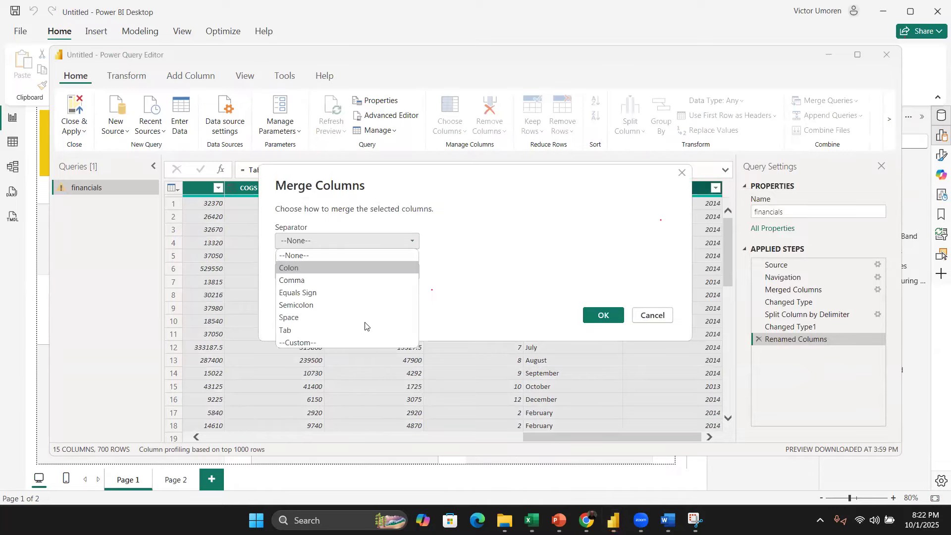
pyautogui.click(357, 343)
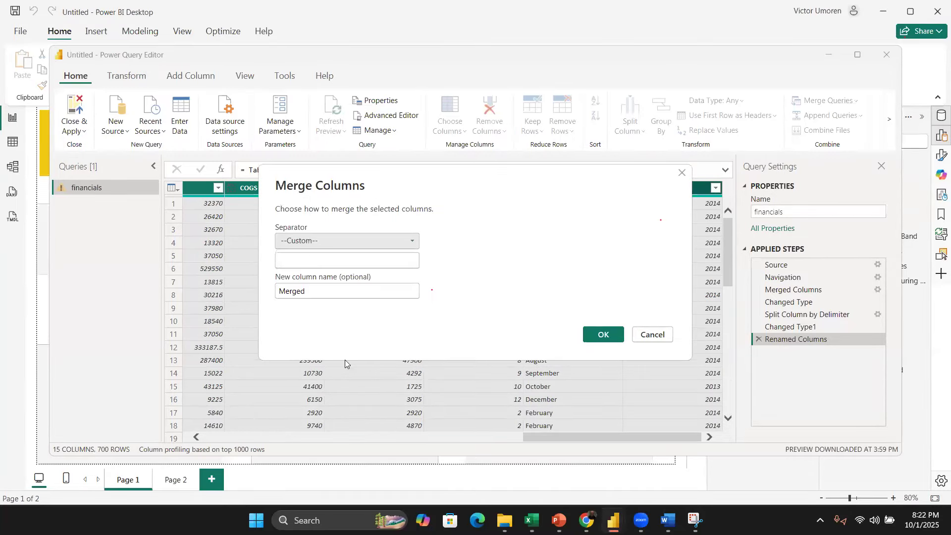
pyautogui.click(365, 261)
pyautogui.write('/')
pyautogui.click(369, 292)
pyautogui.hotkey('ctrl', 'a')
pyautogui.write('Date')
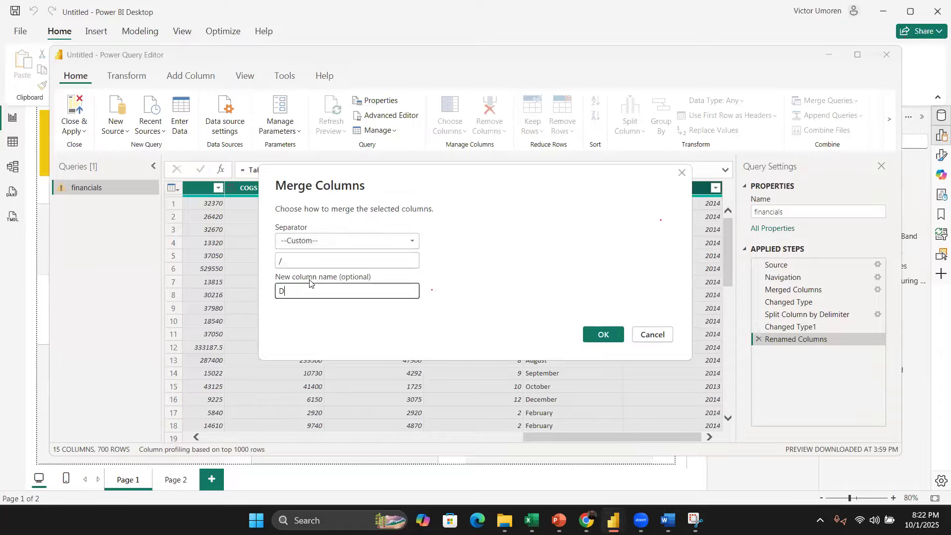
pyautogui.click(597, 334)
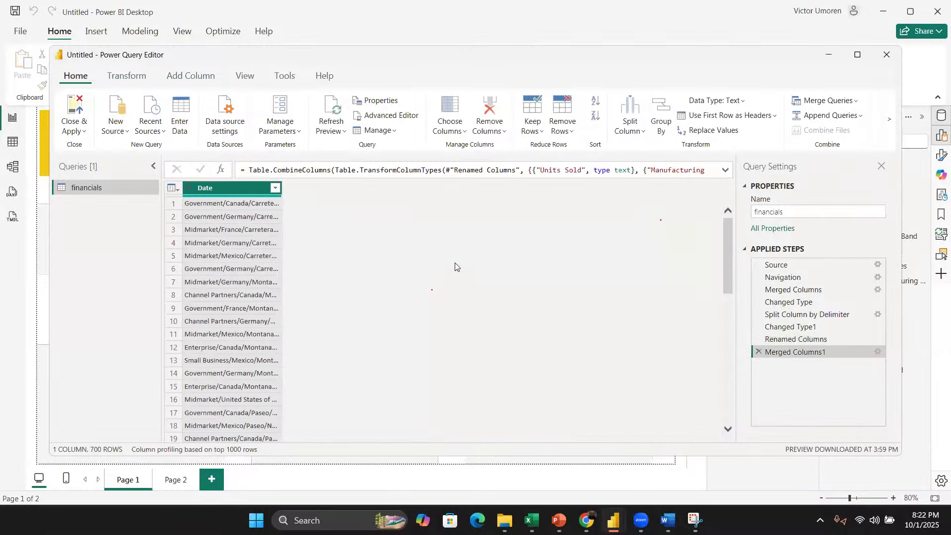
pyautogui.scroll(-3, 509, 312)
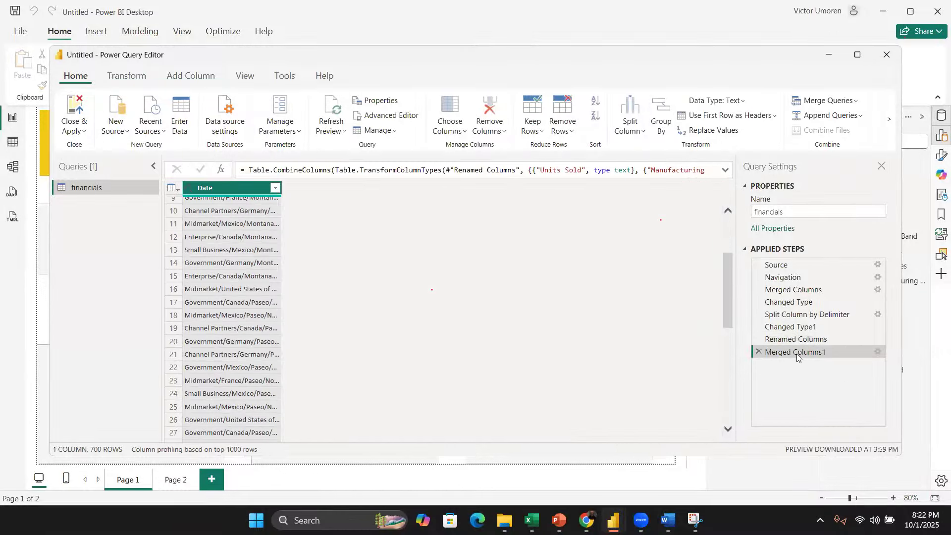
pyautogui.click(758, 352)
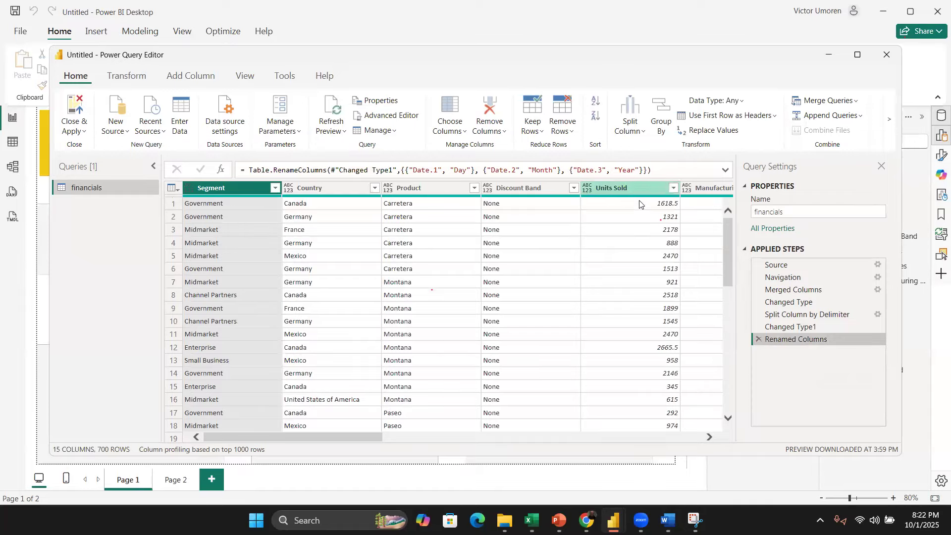
# Step: Merge the Day, Month and Year columns with a Space separator into a new column named Date
pyautogui.click(557, 209)
pyautogui.click(490, 190)
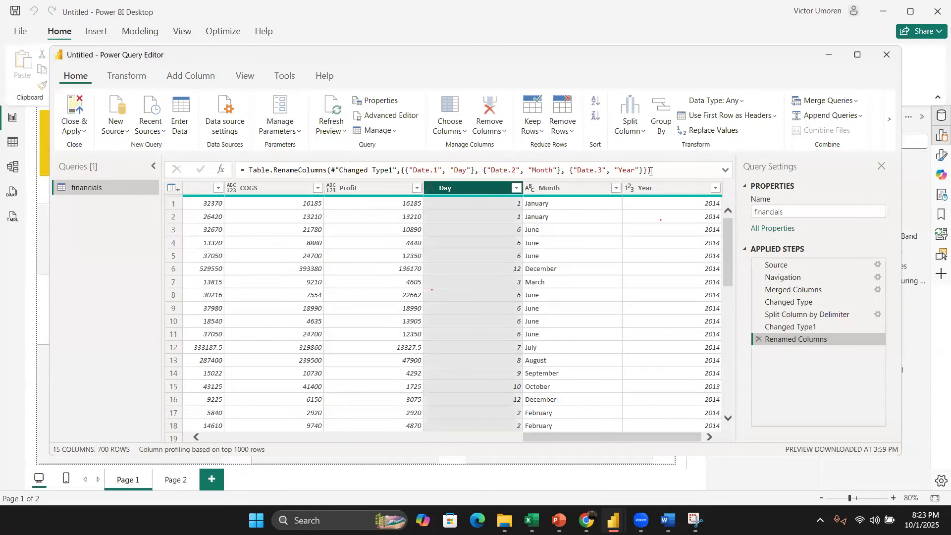
pyautogui.keyDown('shift'); pyautogui.click(659, 191); pyautogui.keyUp('shift')
pyautogui.rightClick(659, 192)
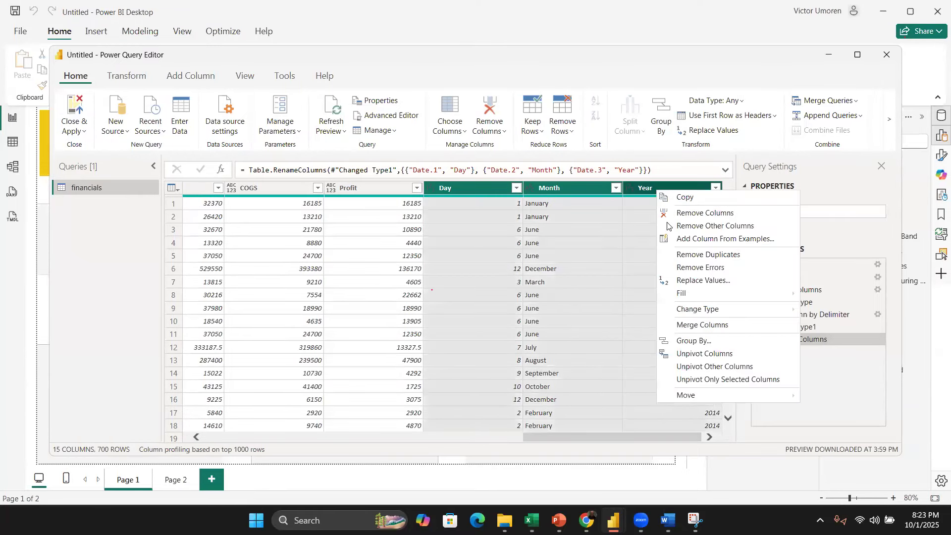
pyautogui.click(711, 324)
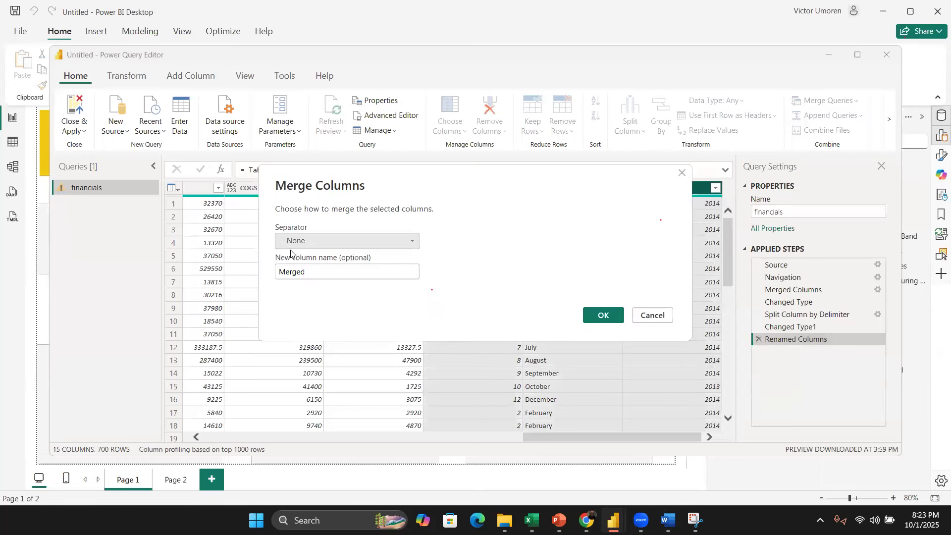
pyautogui.moveTo(322, 271); pyautogui.dragTo(264, 268)
pyautogui.write('Date')
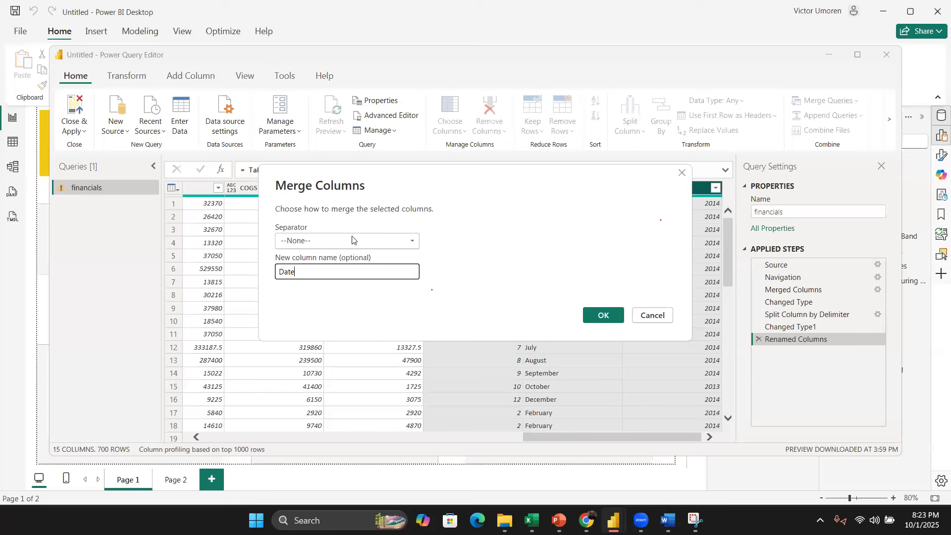
pyautogui.click(352, 240)
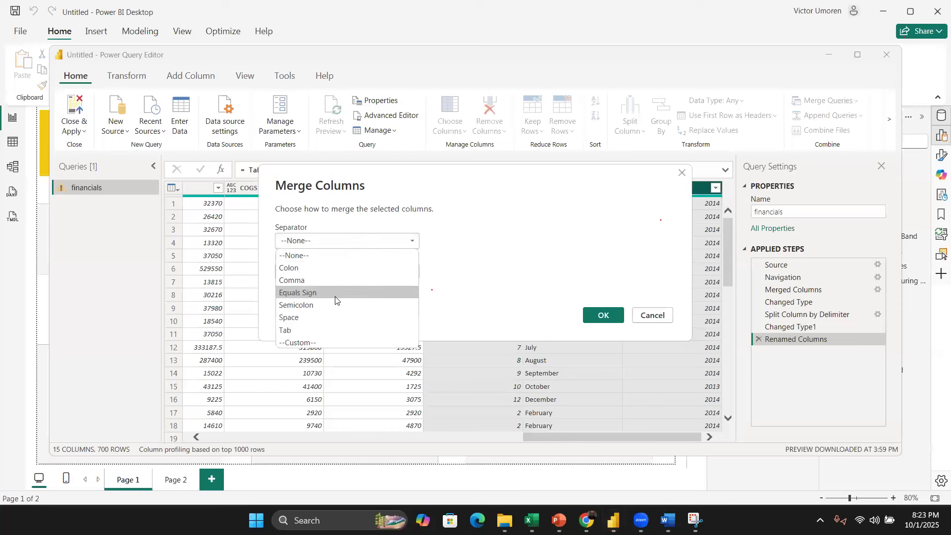
pyautogui.click(341, 318)
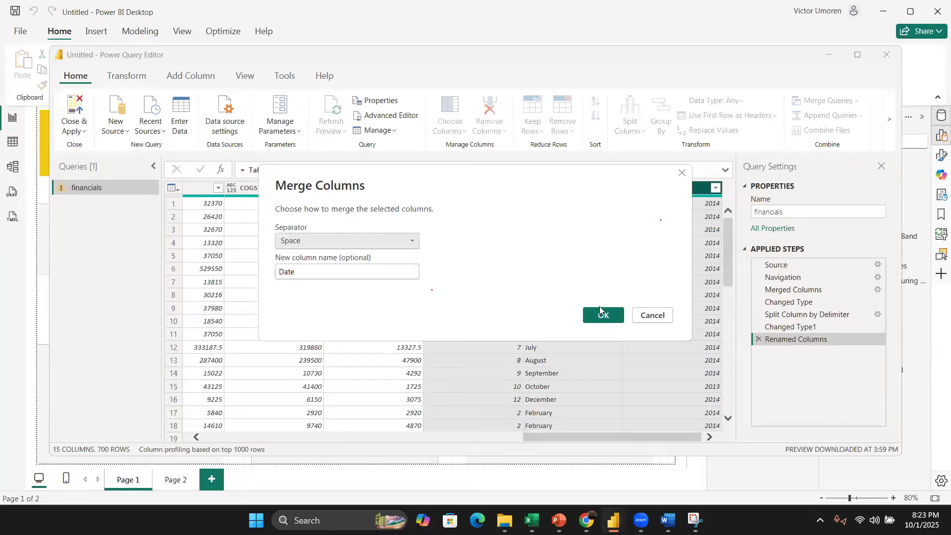
pyautogui.click(601, 313)
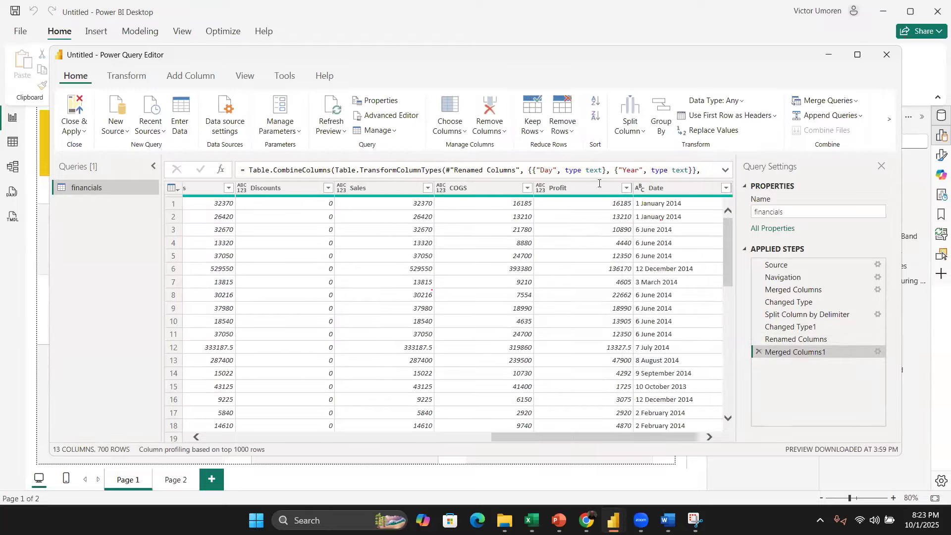
# Step: Change the merged Date column's data type to Date
pyautogui.click(641, 188)
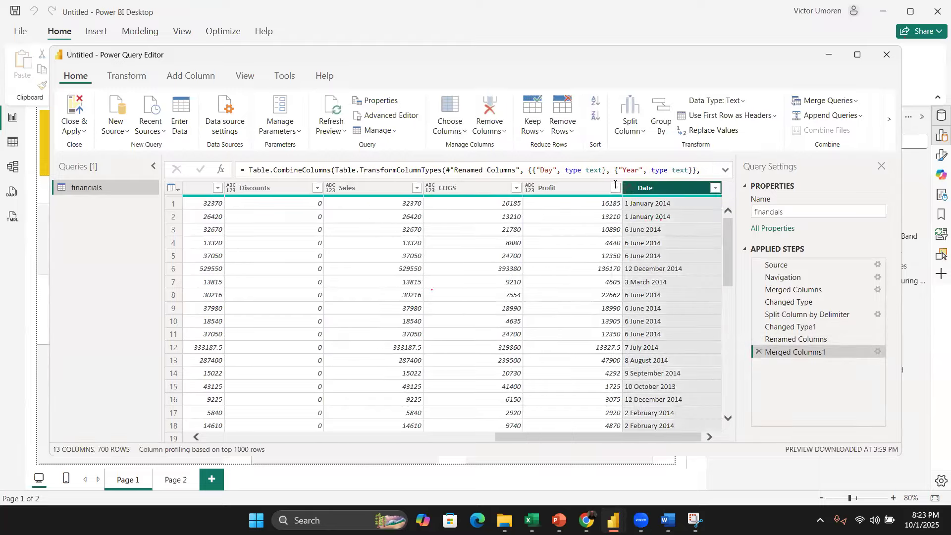
pyautogui.click(629, 193)
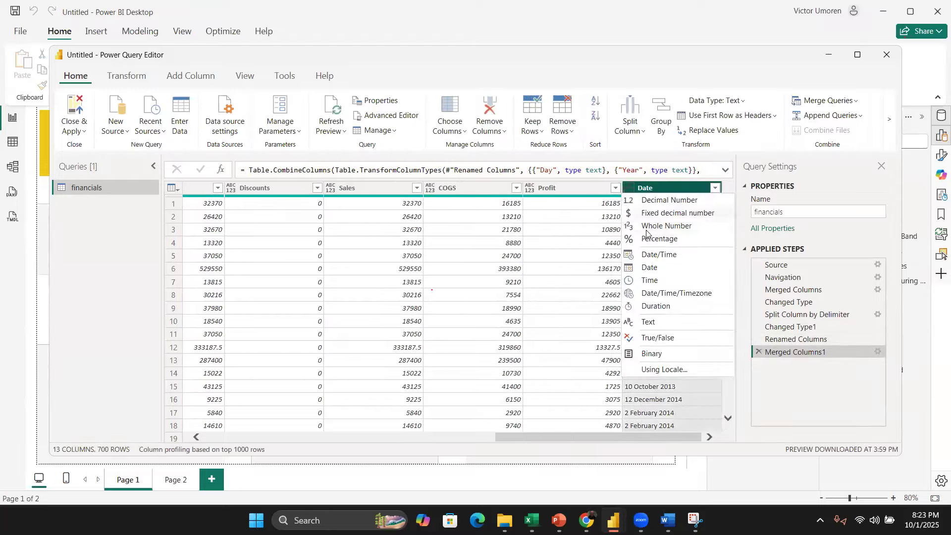
pyautogui.click(654, 268)
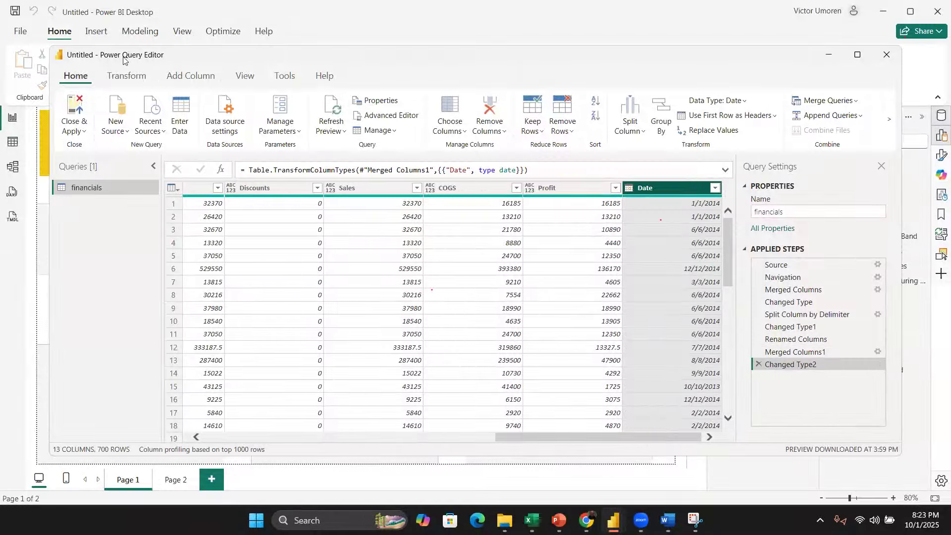
# Step: Close and apply the query changes, expand the Date field, and reset the broken card visual next to Count of Product
pyautogui.click(69, 111)
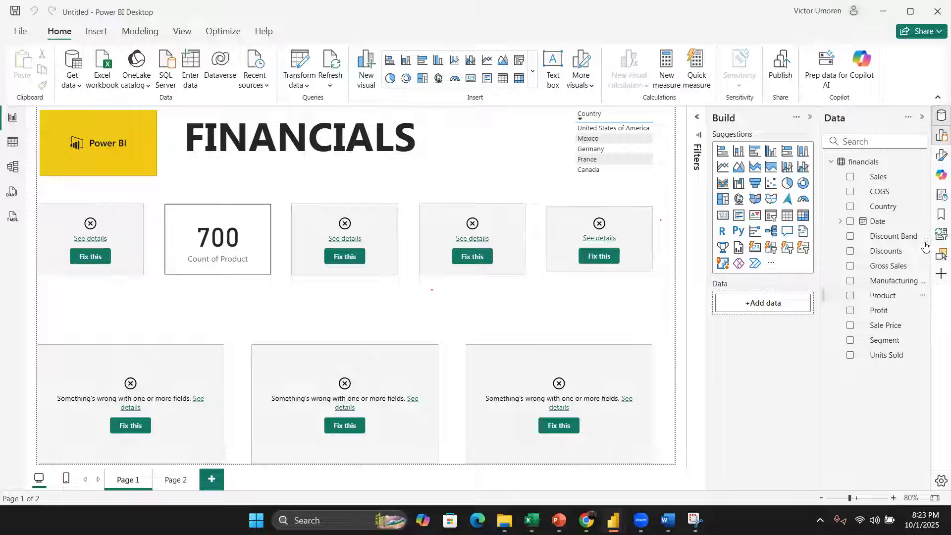
pyautogui.click(841, 222)
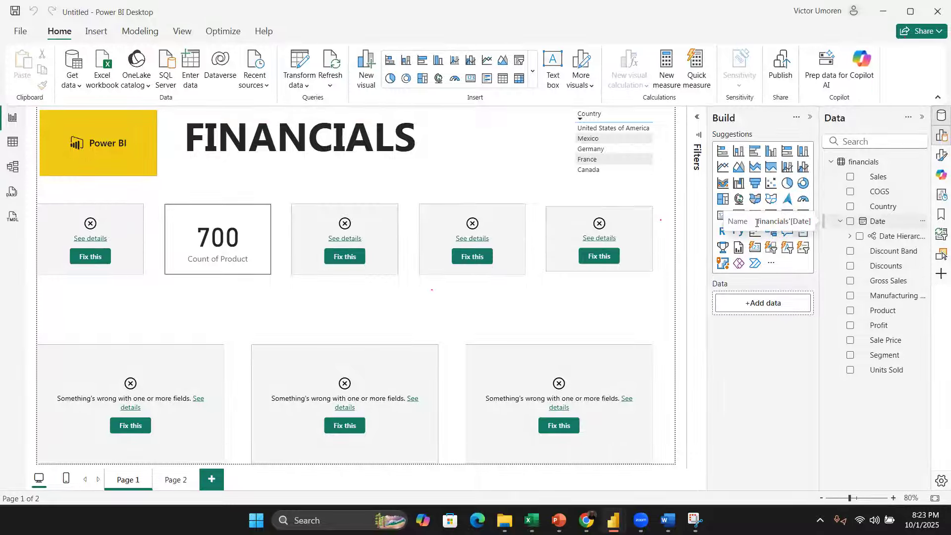
pyautogui.click(353, 257)
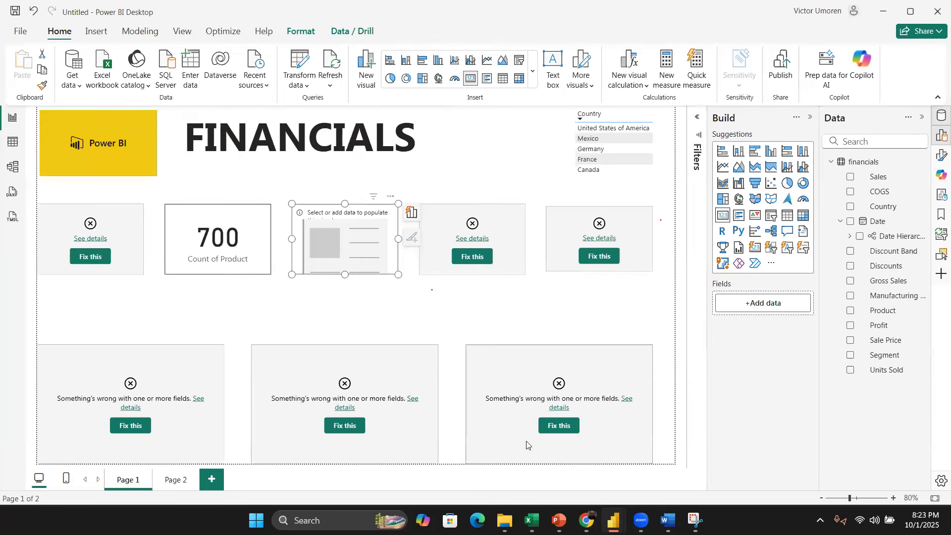
# Step: Reopen the Power Query Editor and delete every applied step after Merged Columns, including Changed Type
pyautogui.click(300, 63)
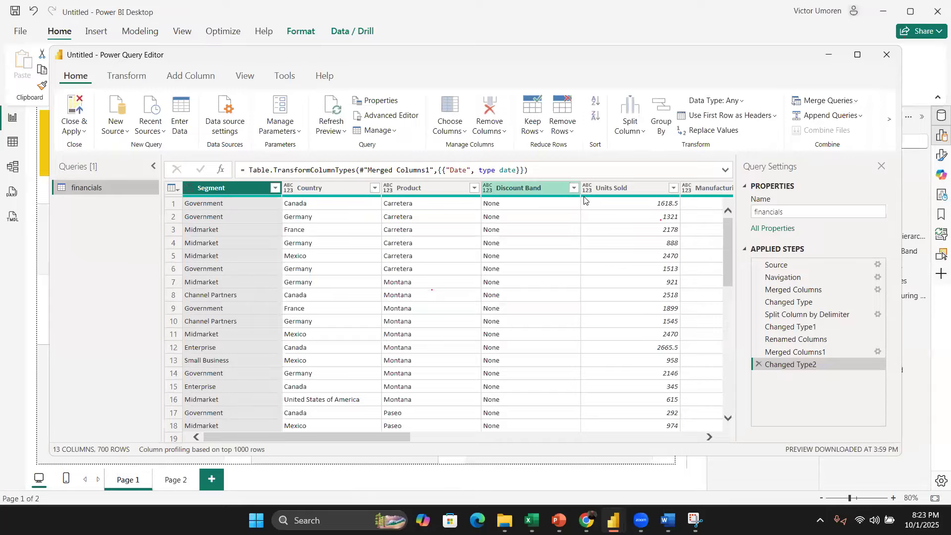
pyautogui.hscroll(10, 629, 223)
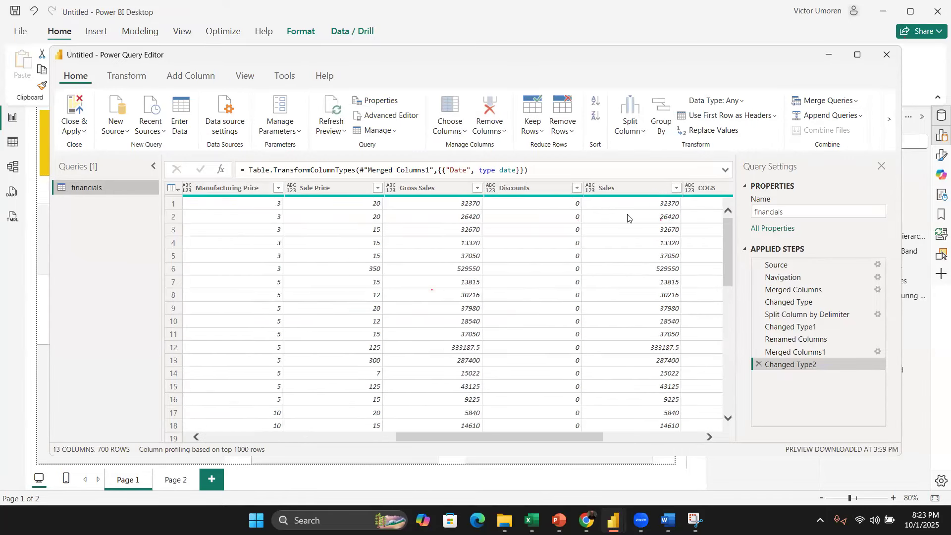
pyautogui.hscroll(3, 629, 217)
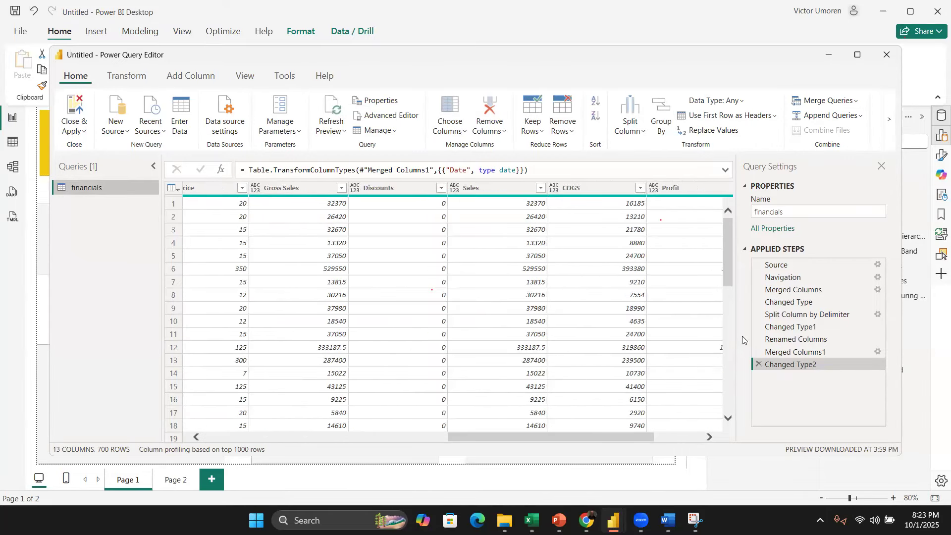
pyautogui.click(759, 363)
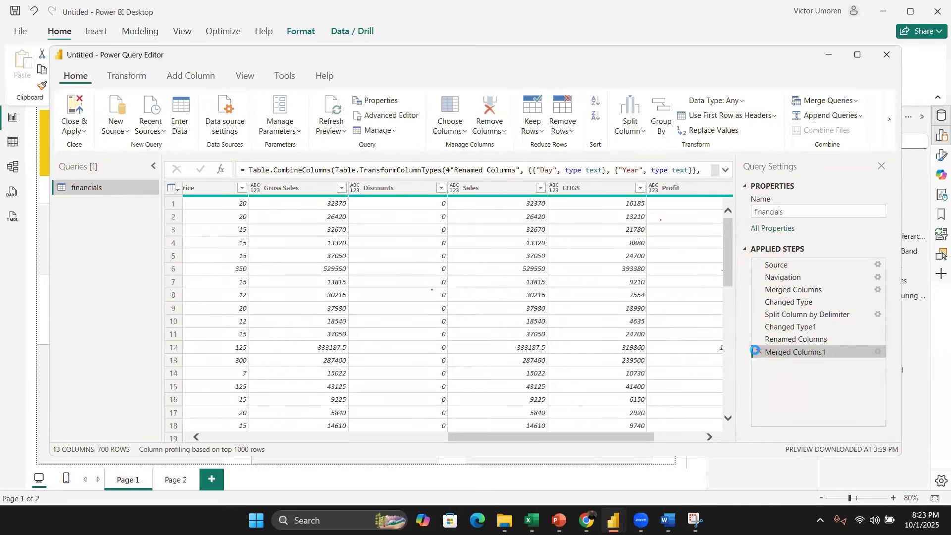
pyautogui.click(758, 351)
pyautogui.click(756, 339)
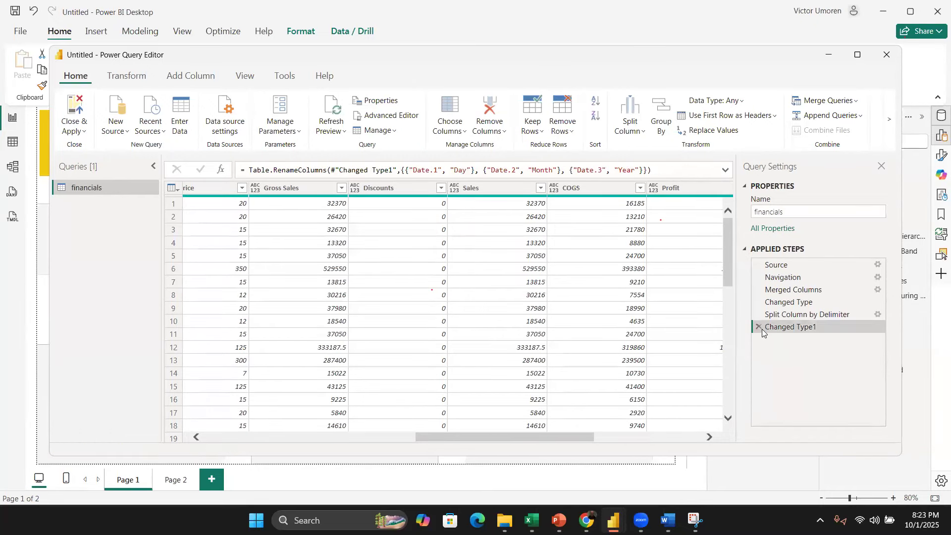
pyautogui.click(758, 326)
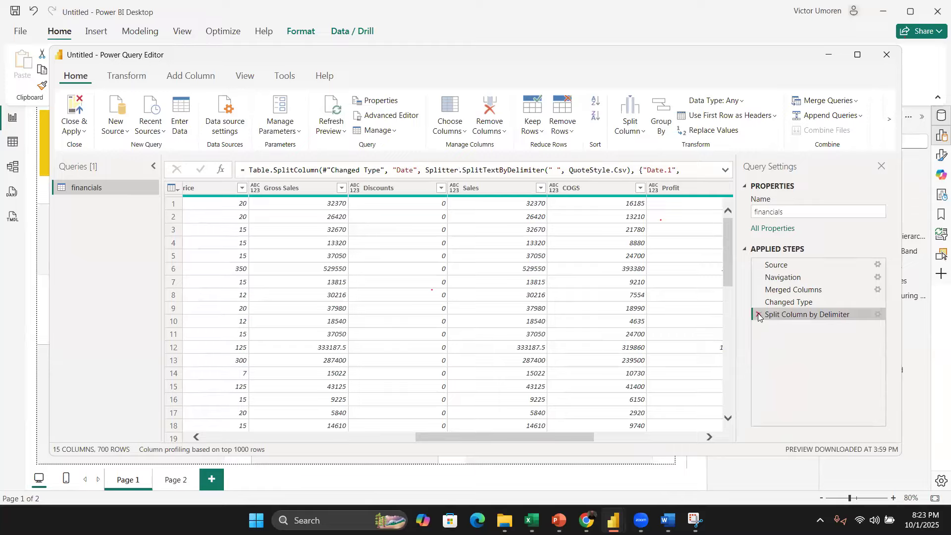
pyautogui.click(758, 314)
pyautogui.hscroll(3, 643, 305)
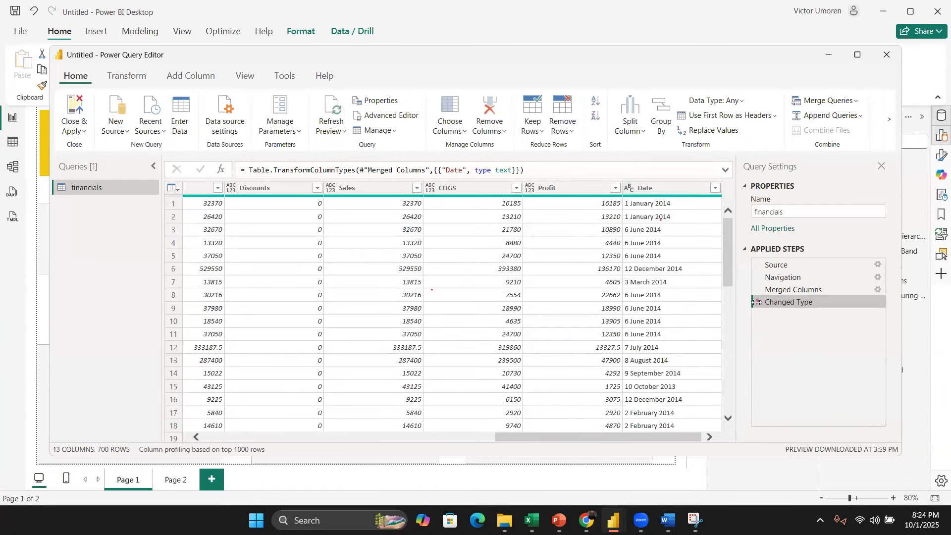
pyautogui.click(757, 302)
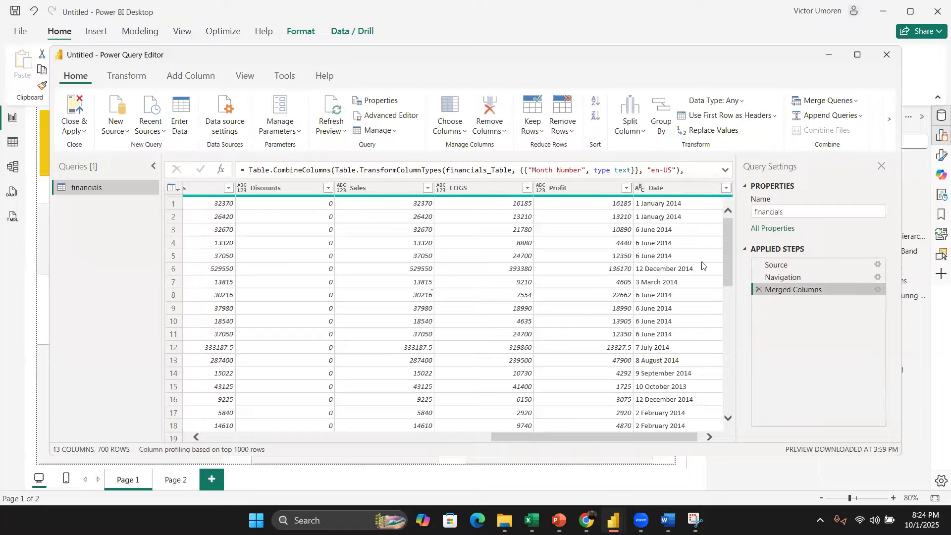
# Step: Change the Date column's data type from text to Date
pyautogui.click(639, 188)
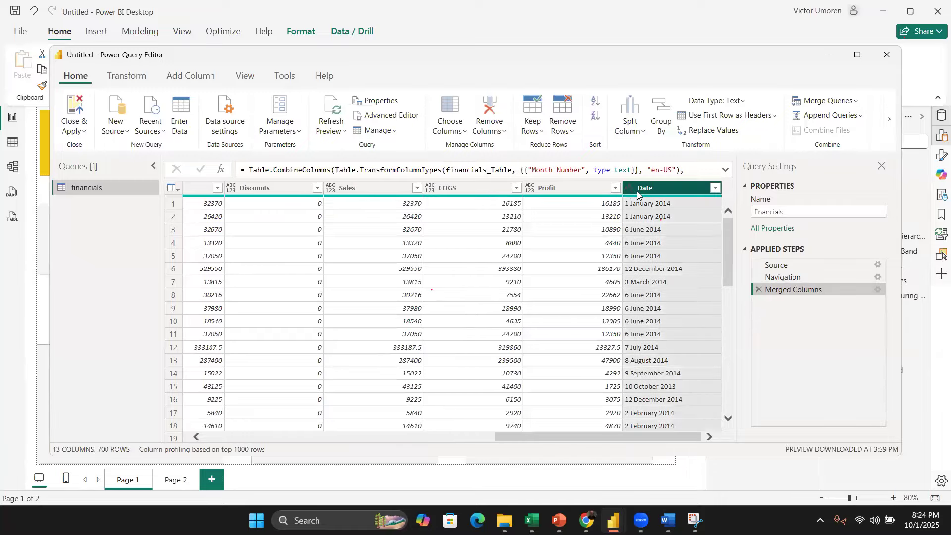
pyautogui.click(630, 192)
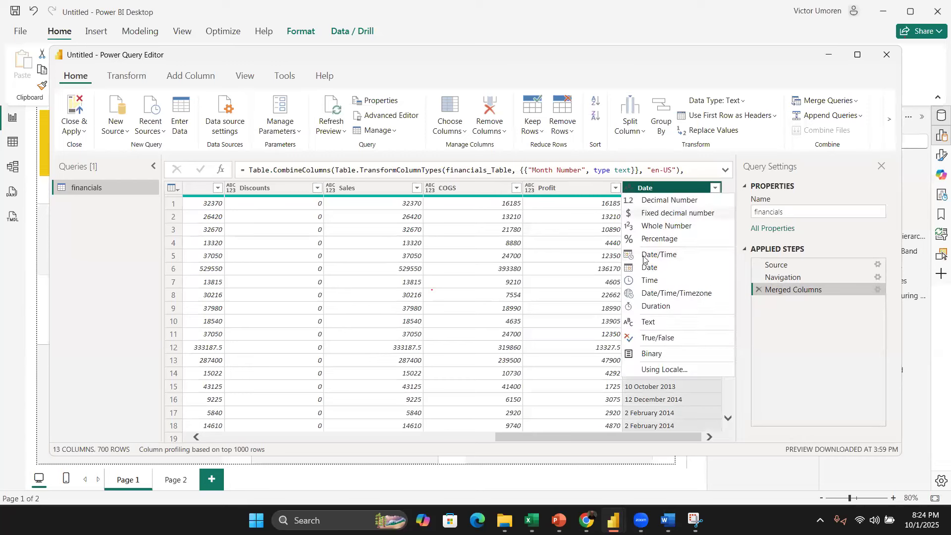
pyautogui.click(652, 268)
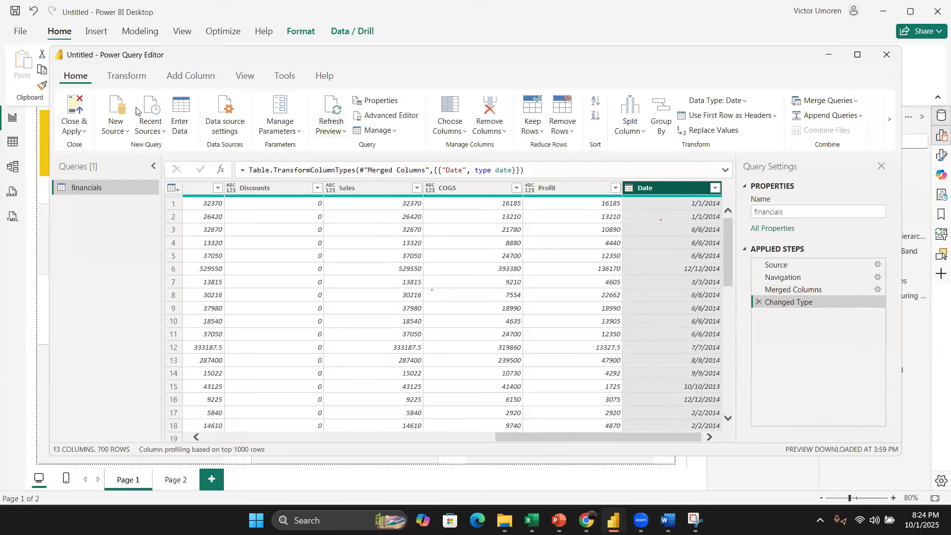
# Step: Close and apply the query changes, then reopen the Power Query Editor
pyautogui.click(69, 116)
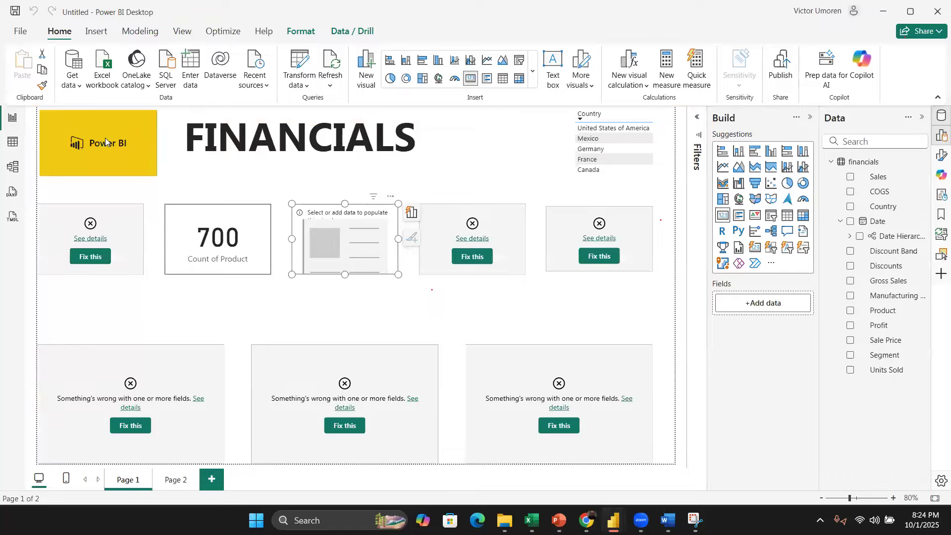
pyautogui.click(300, 62)
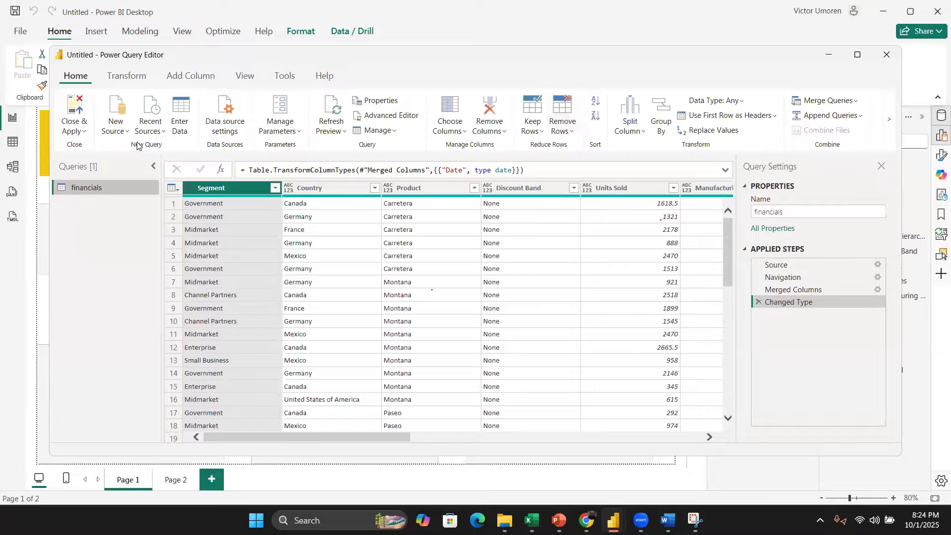
# Step: Import the financials table from Financial Sample.xlsx again as a new query
pyautogui.click(158, 137)
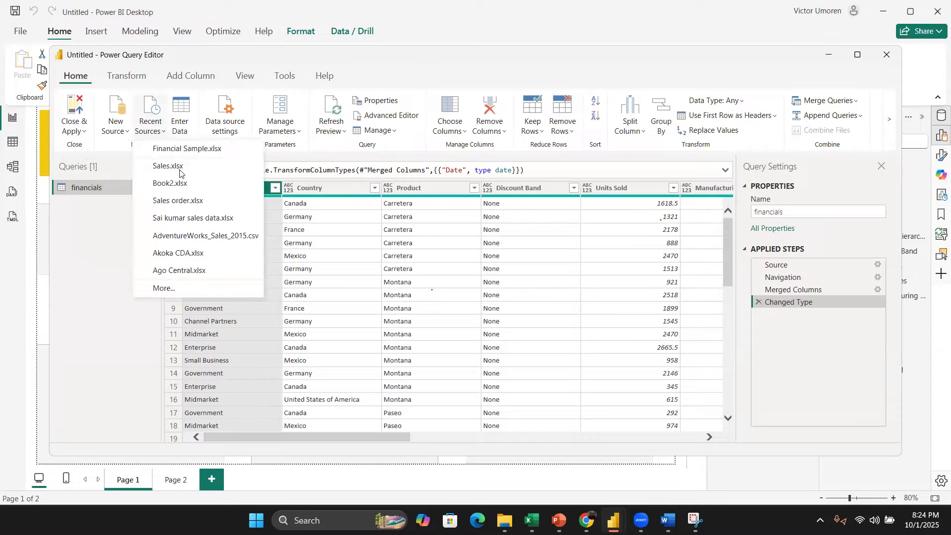
pyautogui.click(204, 154)
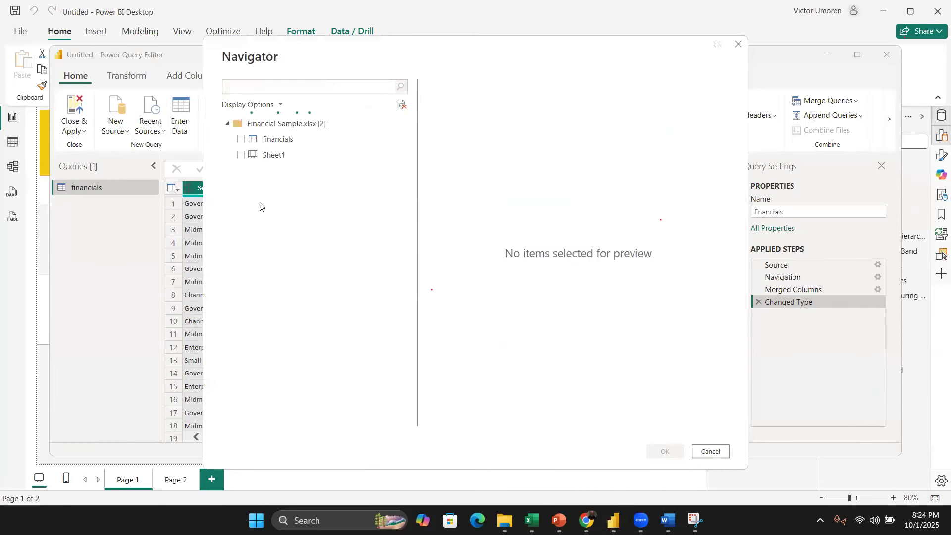
pyautogui.click(242, 141)
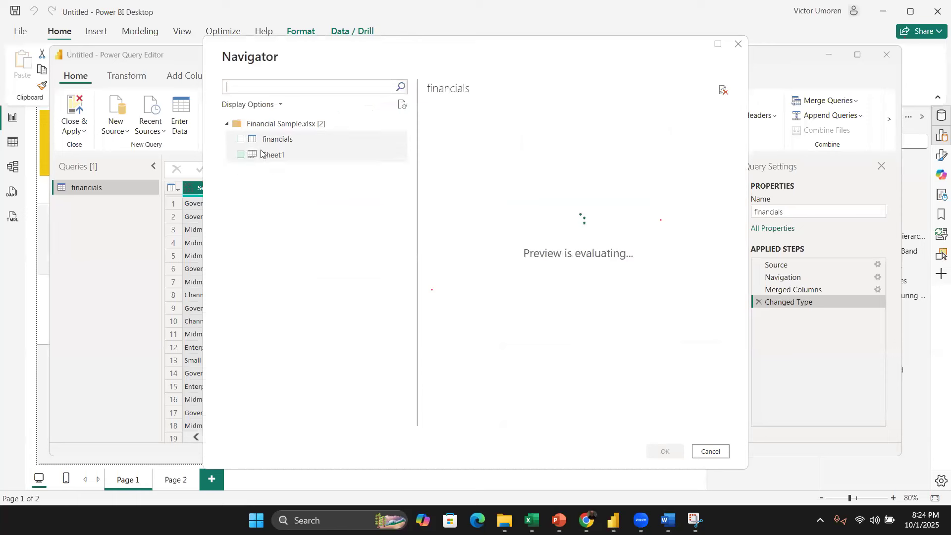
pyautogui.click(240, 139)
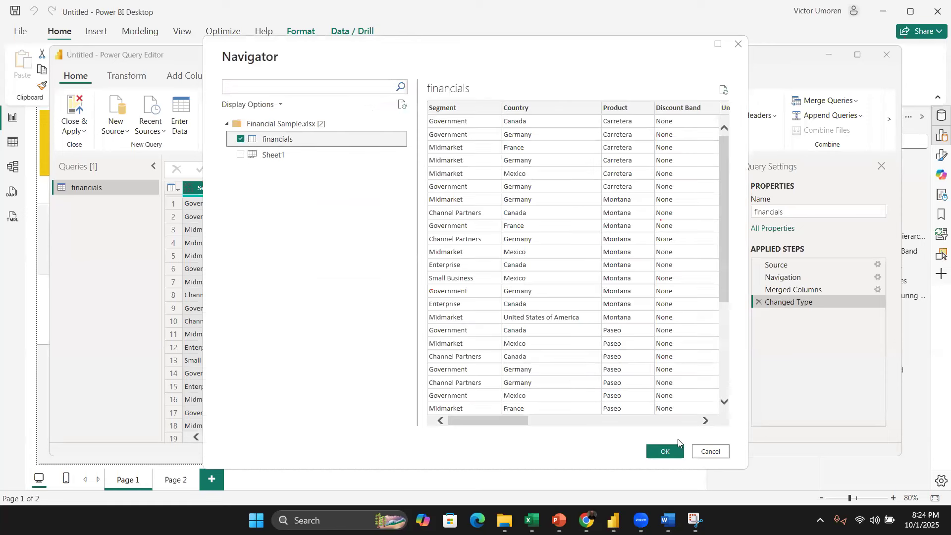
pyautogui.click(664, 451)
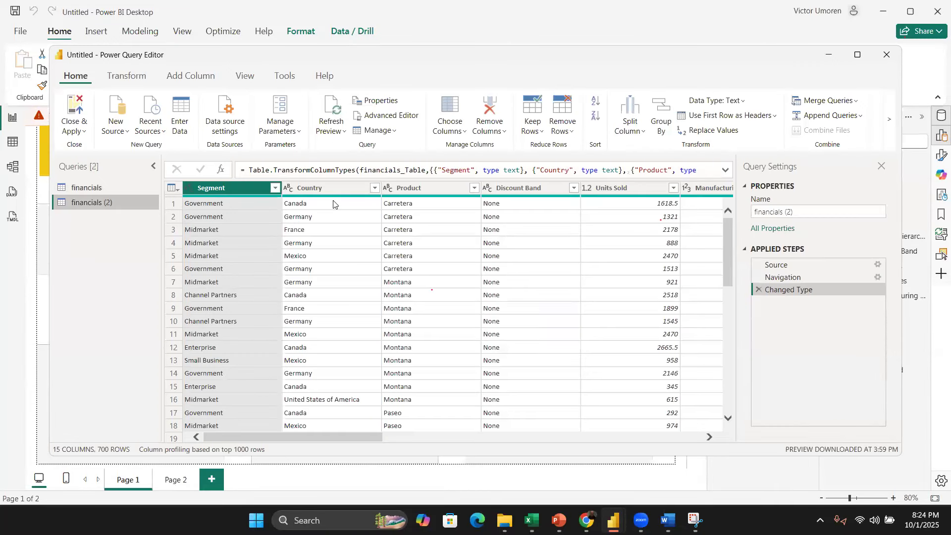
# Step: Merge the Month Number, Month Name and Year columns with a Space separator into a new column named Date
pyautogui.hscroll(10, 527, 264)
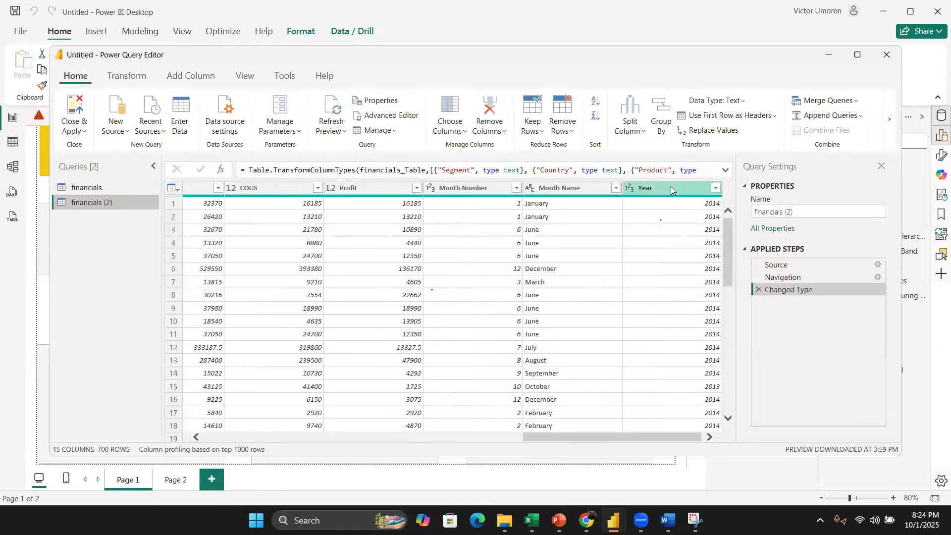
pyautogui.click(470, 188)
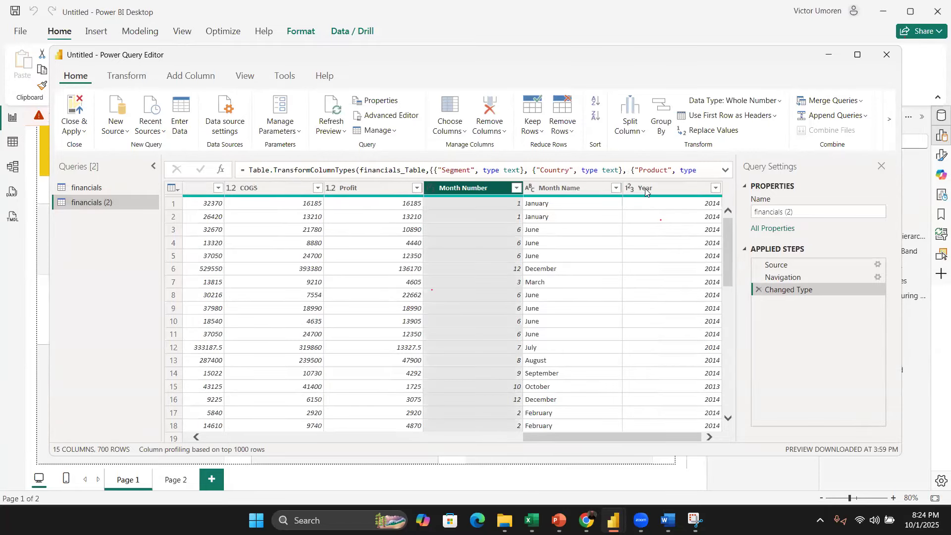
pyautogui.keyDown('shift'); pyautogui.click(645, 188); pyautogui.keyUp('shift')
pyautogui.rightClick(643, 190)
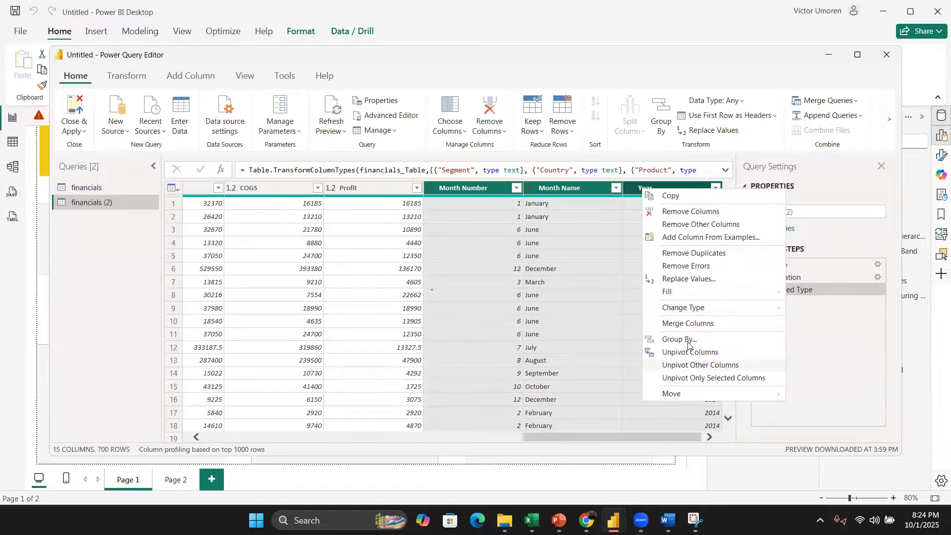
pyautogui.click(692, 324)
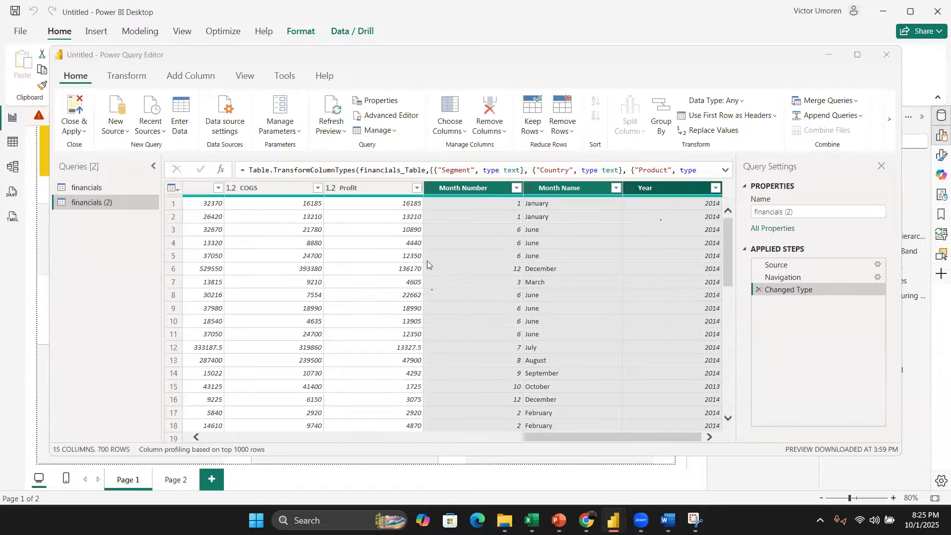
pyautogui.click(297, 243)
pyautogui.click(297, 318)
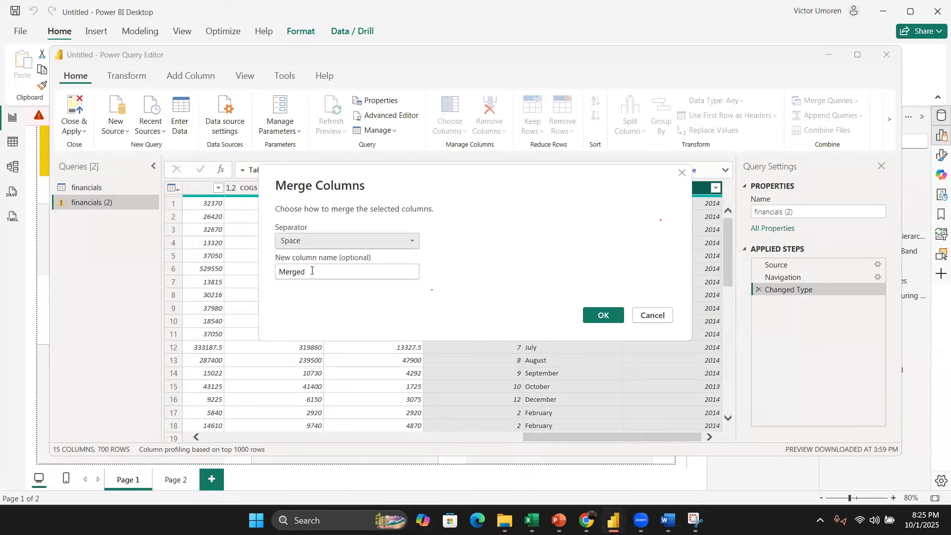
pyautogui.moveTo(312, 270); pyautogui.dragTo(266, 276)
pyautogui.write('Date')
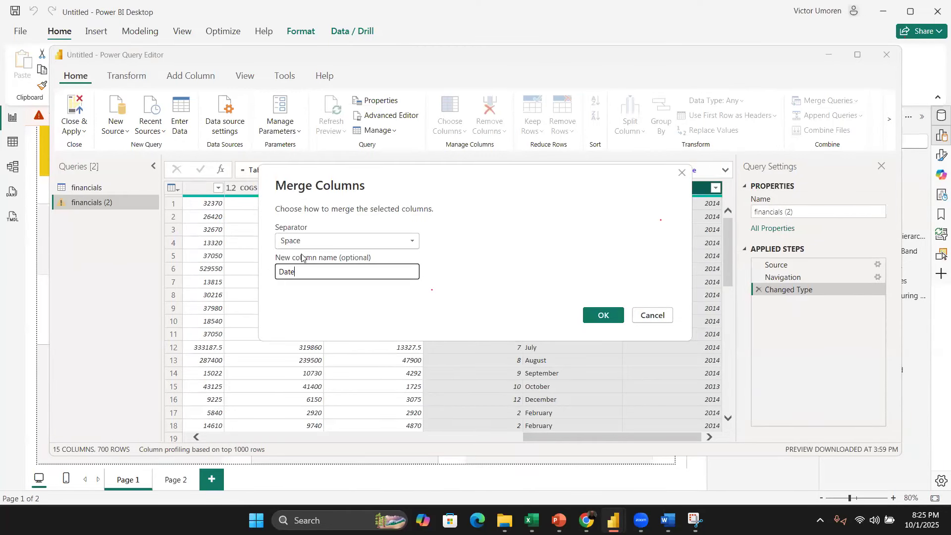
pyautogui.click(603, 316)
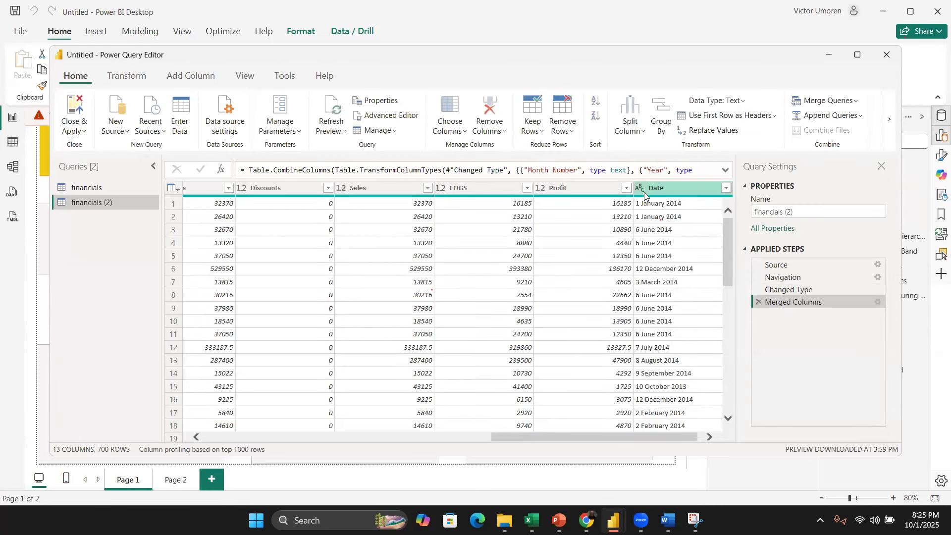
# Step: Set the merged Date column's data type to Date, then close and apply the query changes
pyautogui.click(644, 192)
pyautogui.click(630, 193)
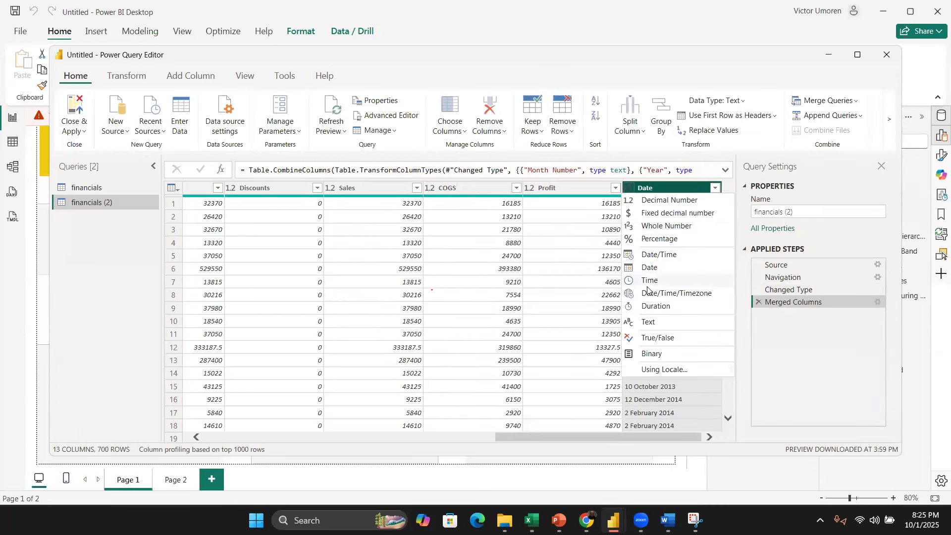
pyautogui.click(650, 268)
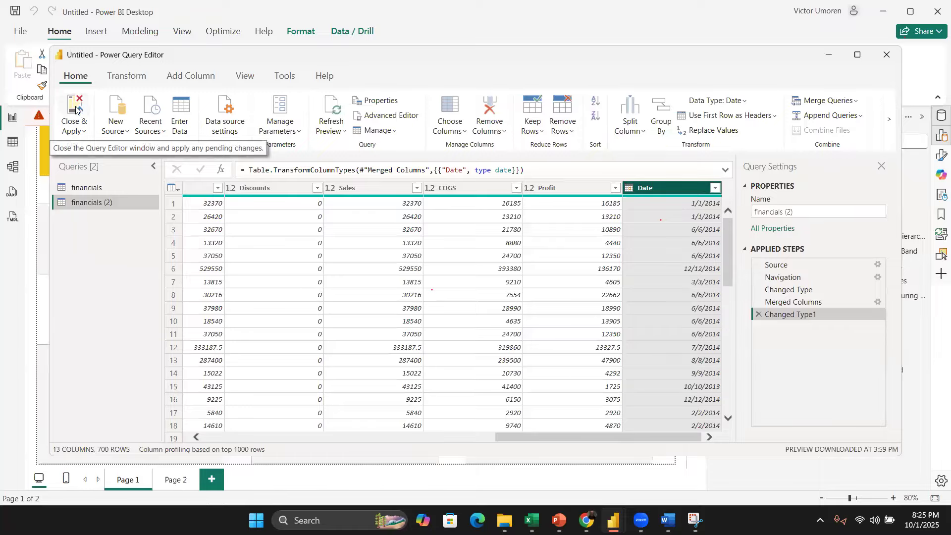
pyautogui.click(73, 124)
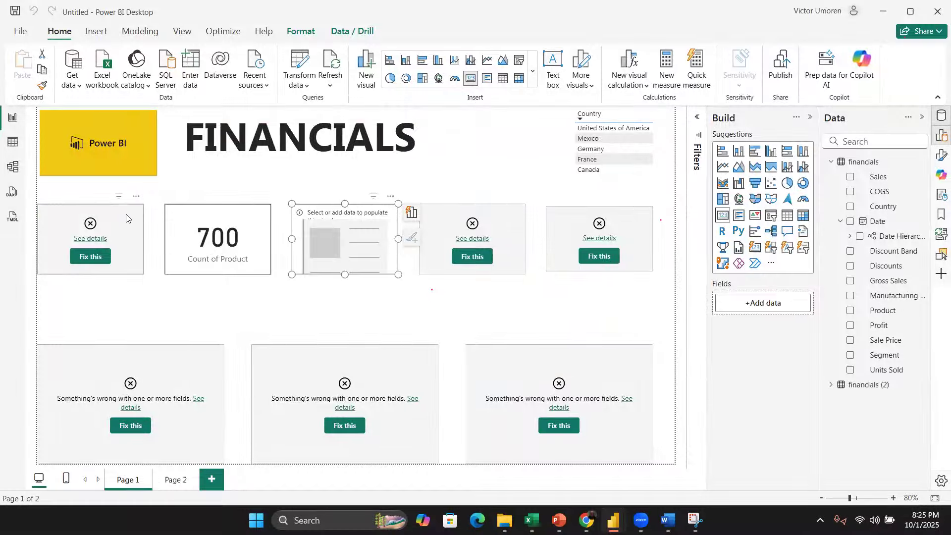
# Step: Fix the first broken card by replacing its Sales field with Sales from the financials (2) table
pyautogui.click(126, 218)
pyautogui.click(859, 173)
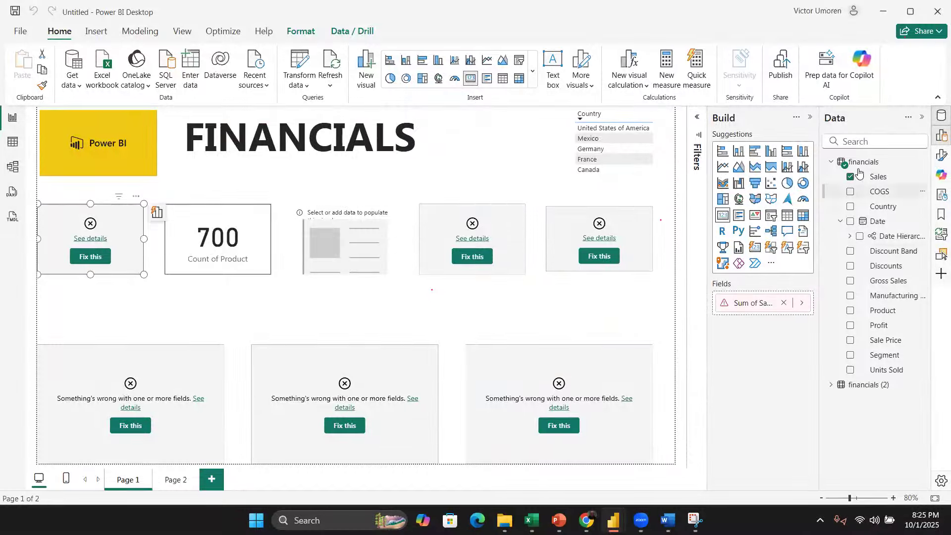
pyautogui.click(831, 384)
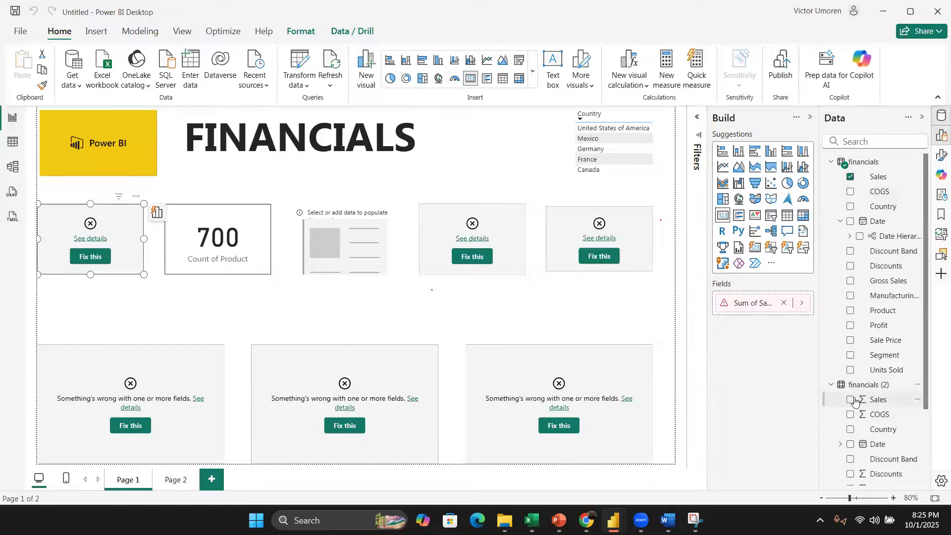
pyautogui.click(850, 399)
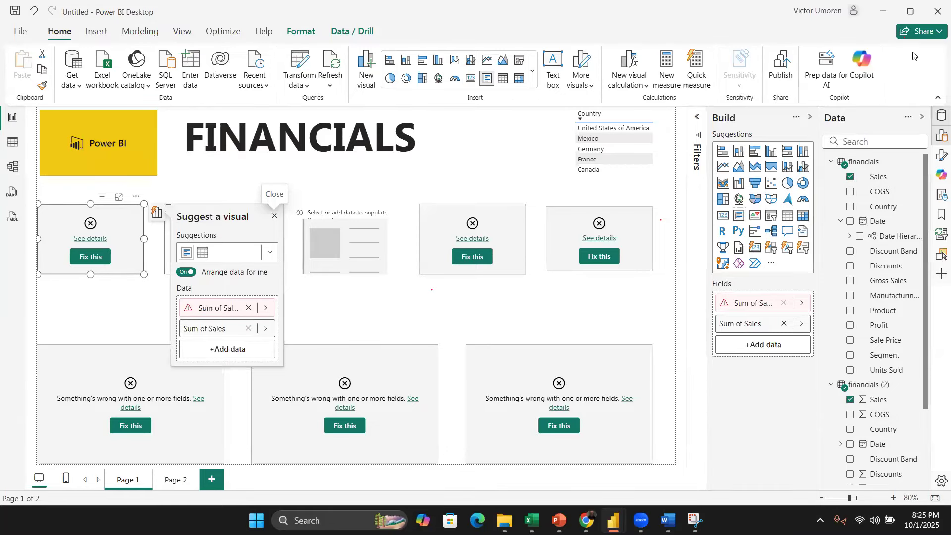
pyautogui.click(850, 177)
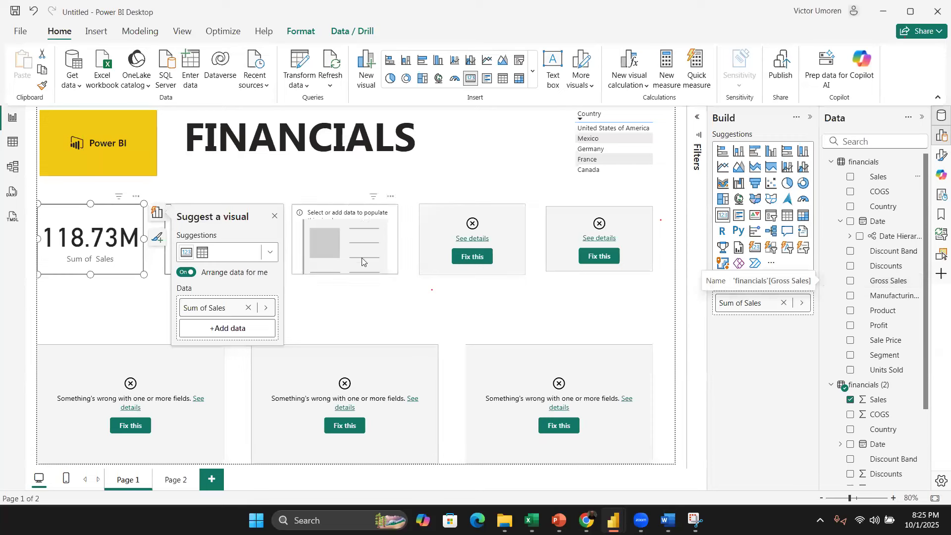
pyautogui.click(368, 318)
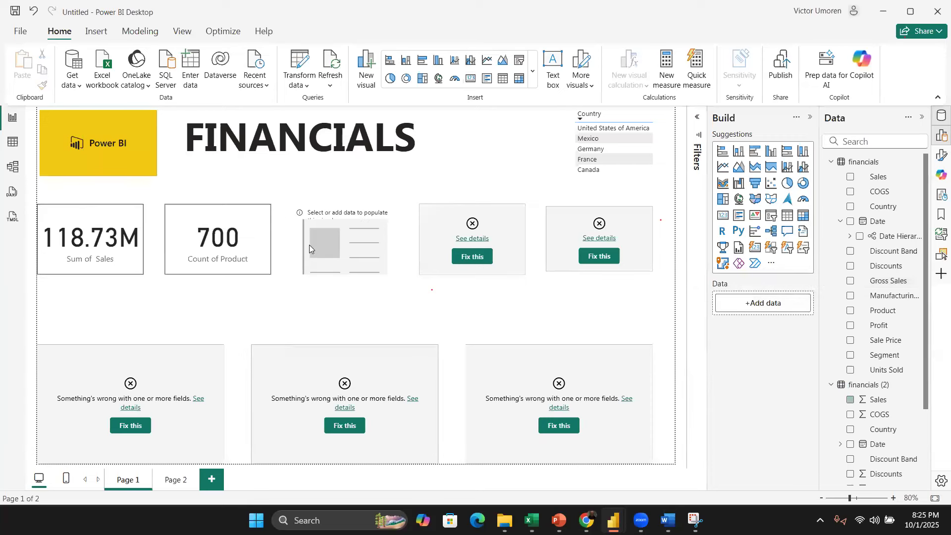
# Step: Fix the Units Sold card by swapping its field for Units Sold from the financials (2) table
pyautogui.click(391, 212)
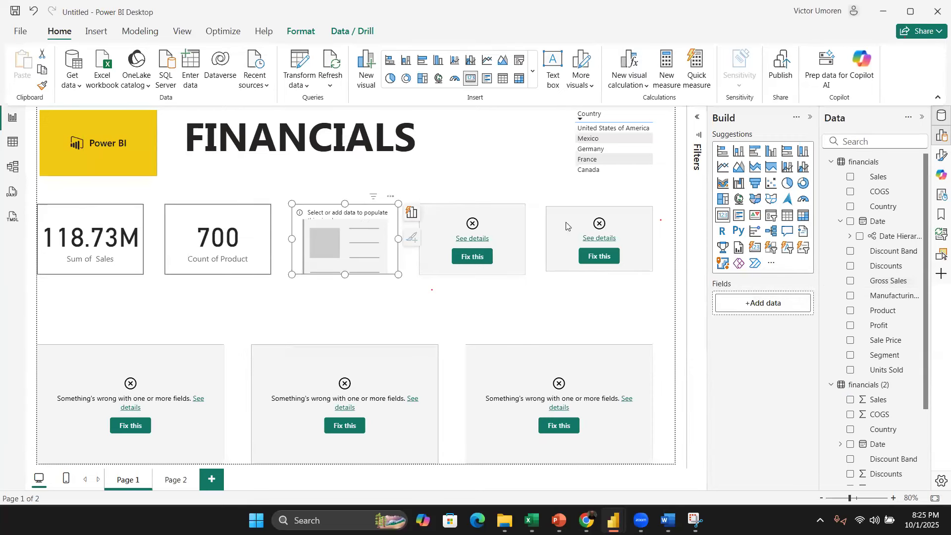
pyautogui.scroll(-3, 884, 278)
pyautogui.scroll(3, 877, 276)
pyautogui.click(508, 231)
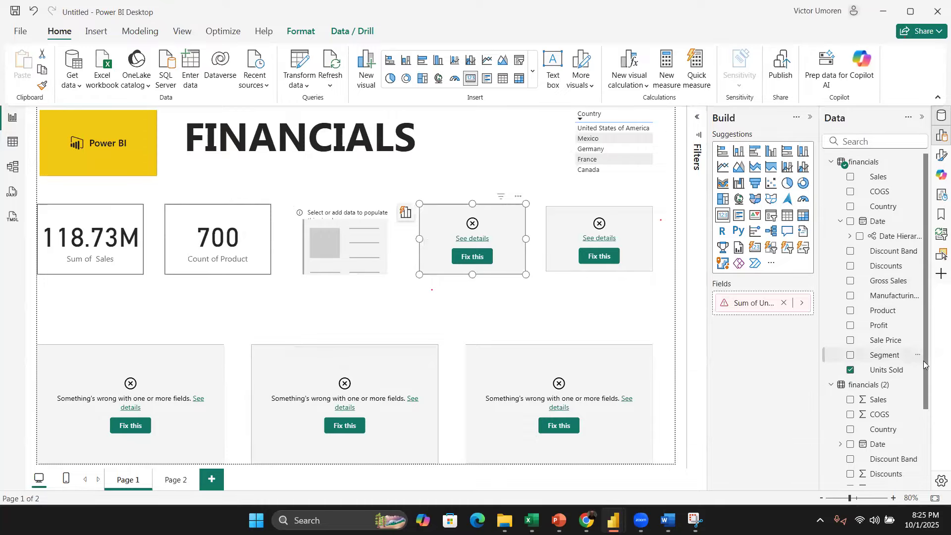
pyautogui.moveTo(924, 361); pyautogui.dragTo(922, 468)
pyautogui.click(857, 478)
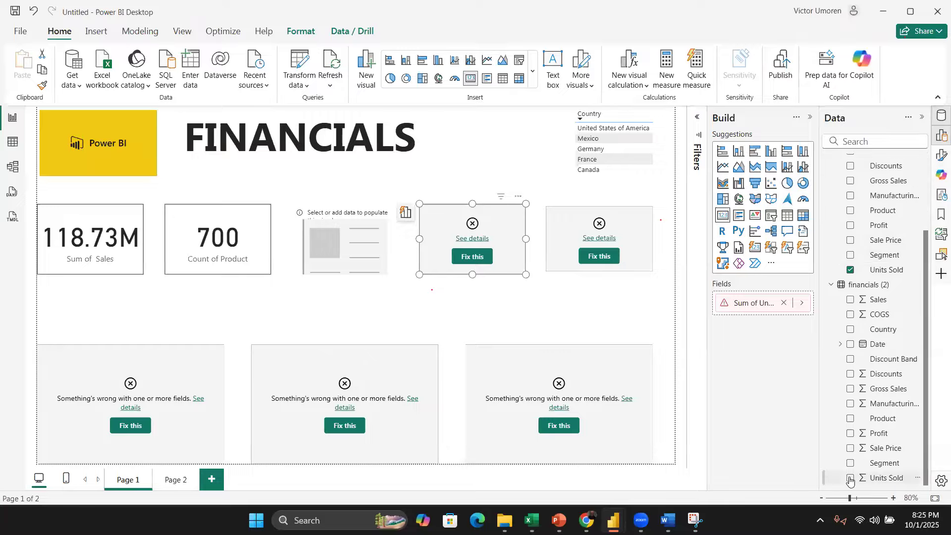
pyautogui.click(850, 271)
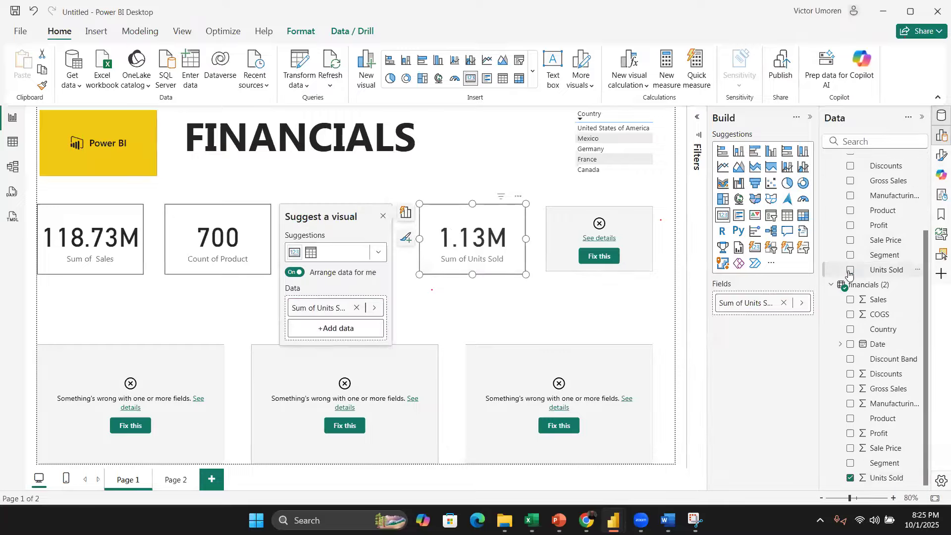
# Step: Fix the last top card by swapping its Profit field for Profit from the financials (2) table
pyautogui.click(631, 229)
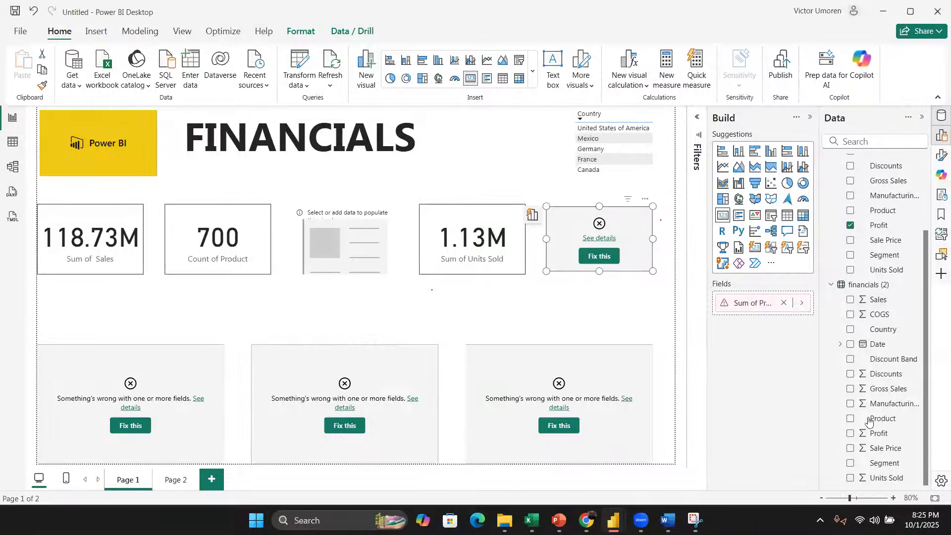
pyautogui.click(850, 433)
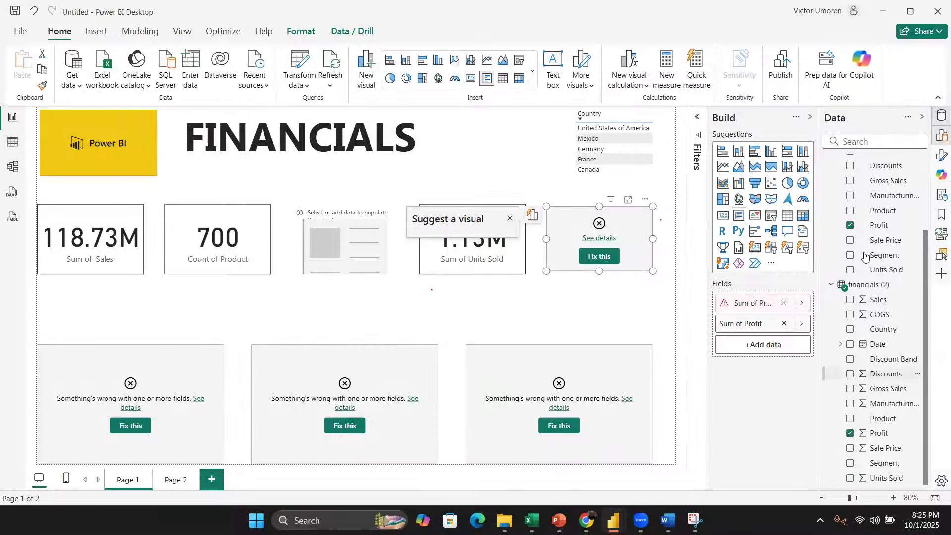
pyautogui.click(850, 225)
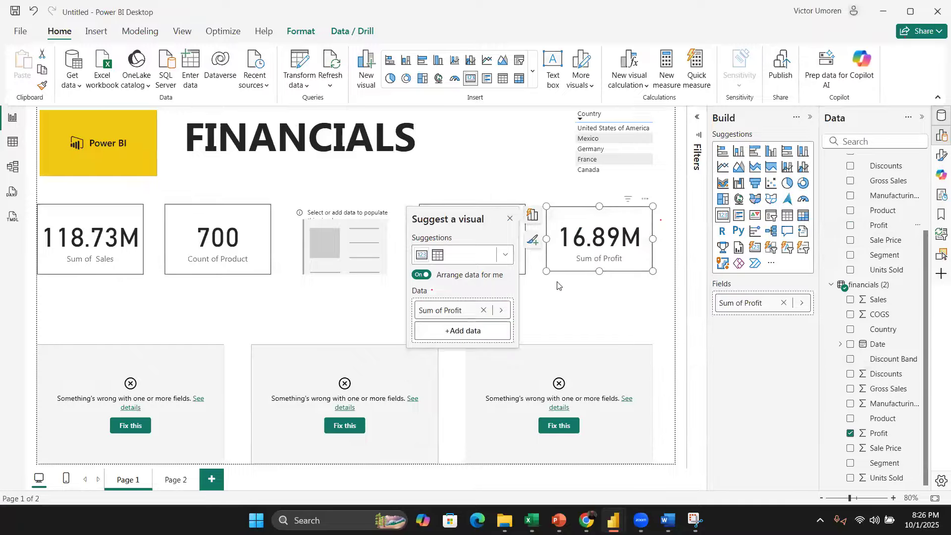
# Step: Repair the donut chart by replacing its Country and Sales fields with those from the financials (2) table
pyautogui.click(367, 214)
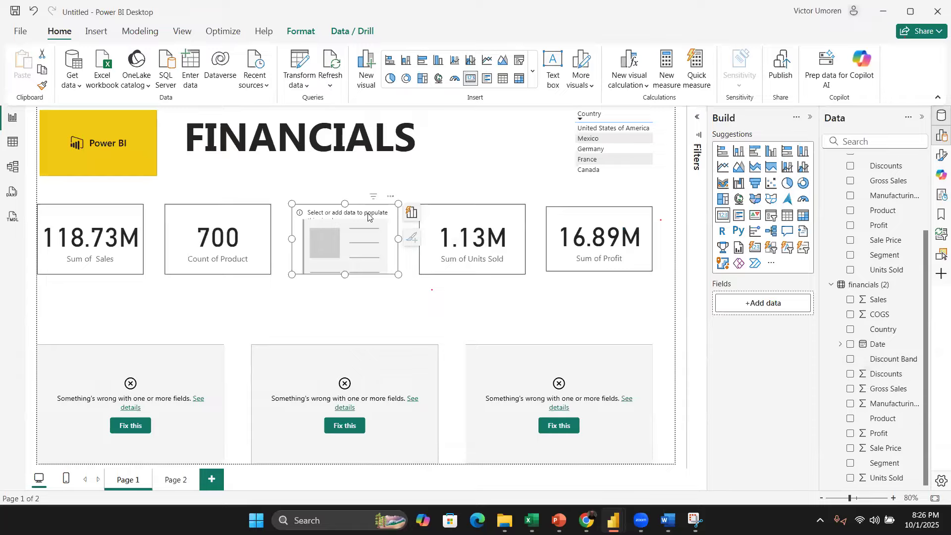
pyautogui.moveTo(923, 262)
pyautogui.mouseDown()
pyautogui.moveTo(921, 160)
pyautogui.moveTo(922, 257)
pyautogui.mouseUp()
pyautogui.click(627, 360)
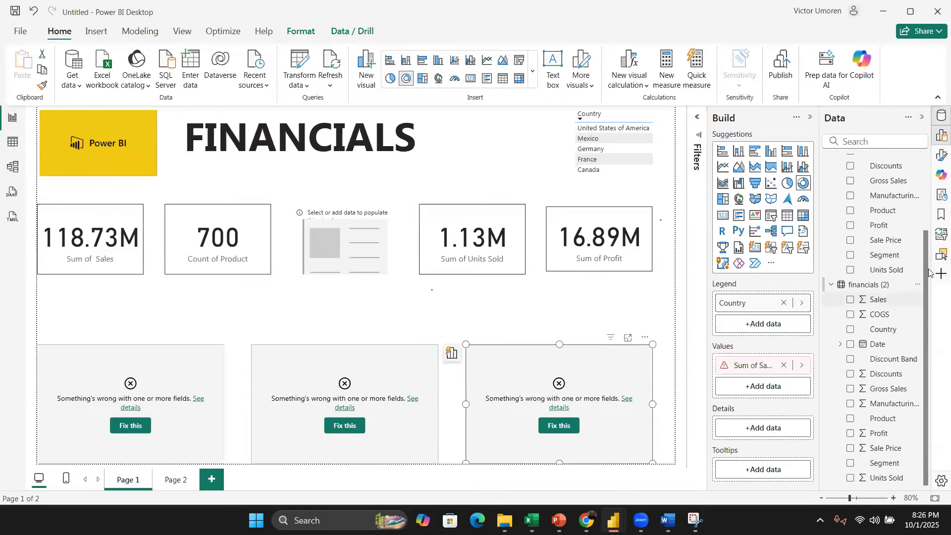
pyautogui.moveTo(928, 240); pyautogui.dragTo(927, 174)
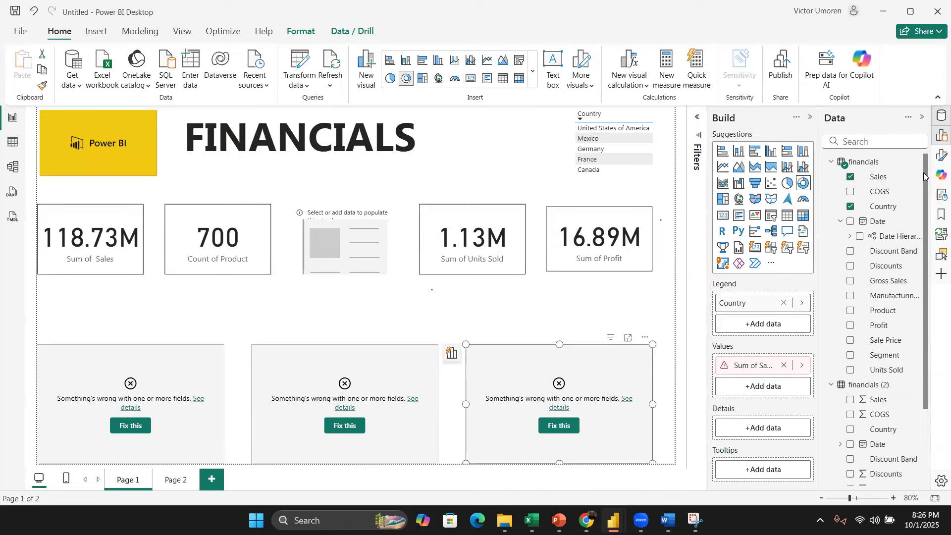
pyautogui.scroll(-3, 904, 255)
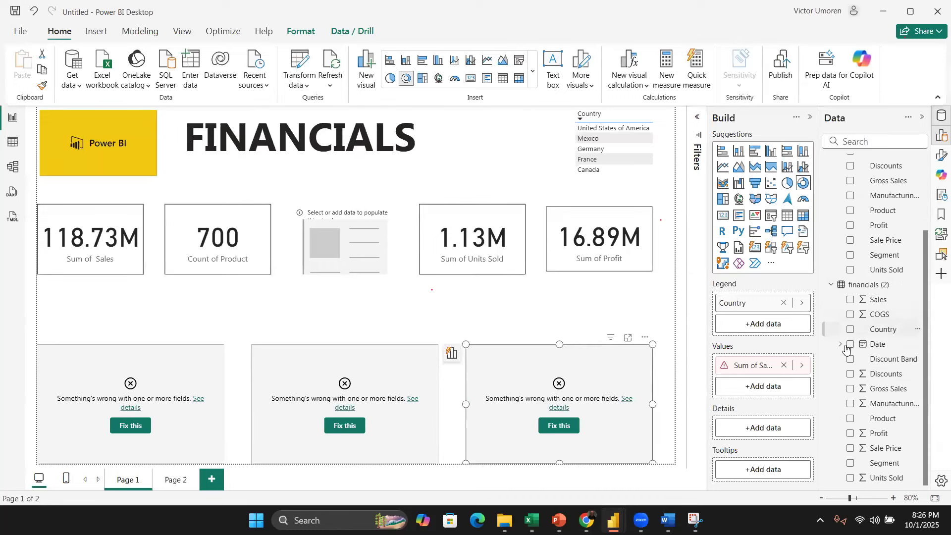
pyautogui.click(851, 301)
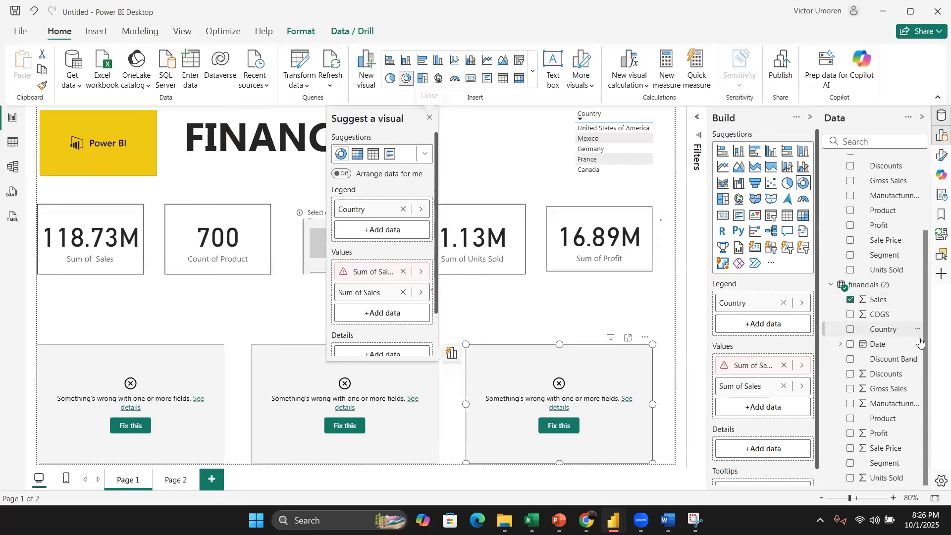
pyautogui.click(851, 329)
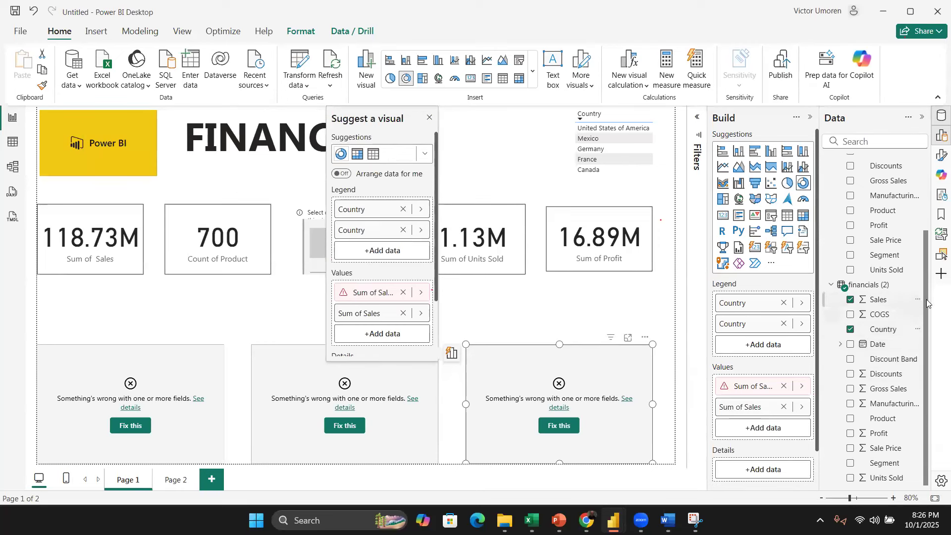
pyautogui.scroll(3, 927, 214)
pyautogui.click(851, 177)
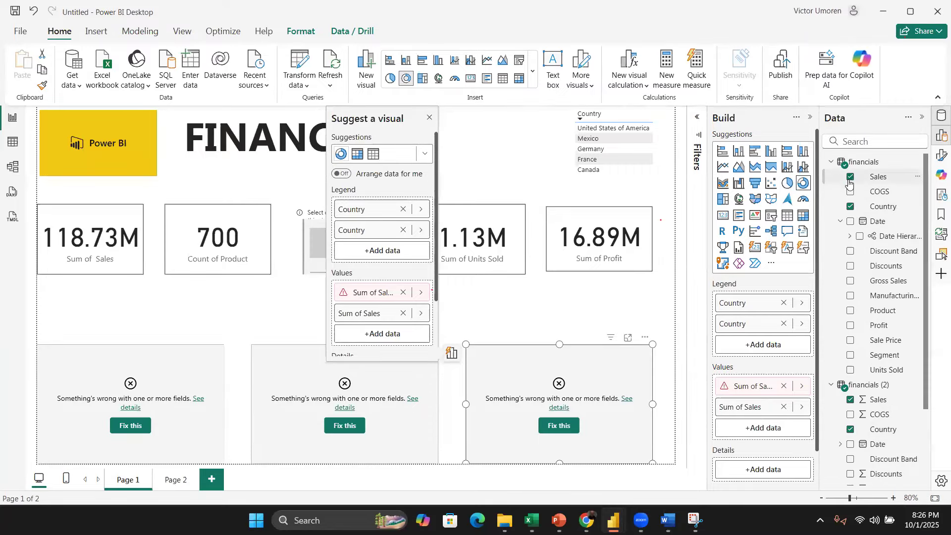
pyautogui.click(850, 207)
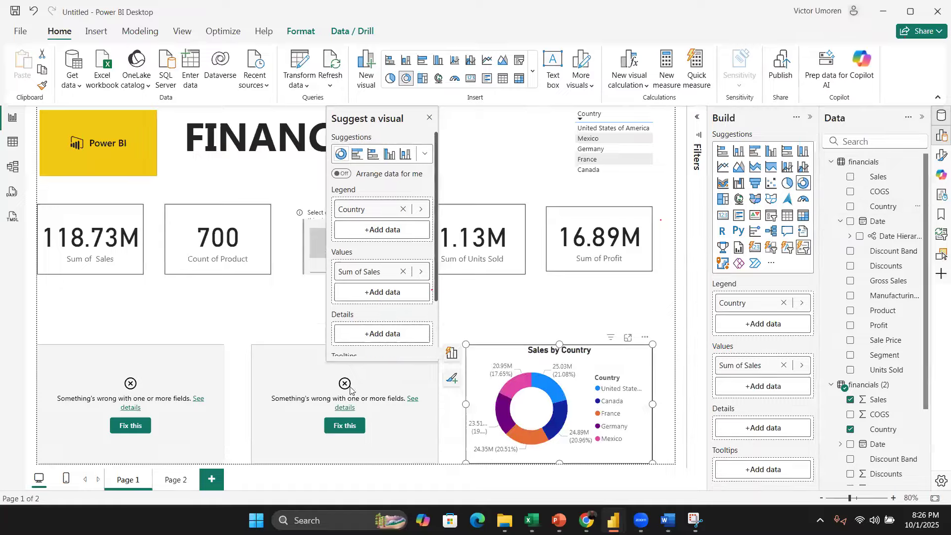
# Step: Repair the Products Discounted chart by replacing its Discounts field with Discounts from the financials (2) table
pyautogui.click(319, 365)
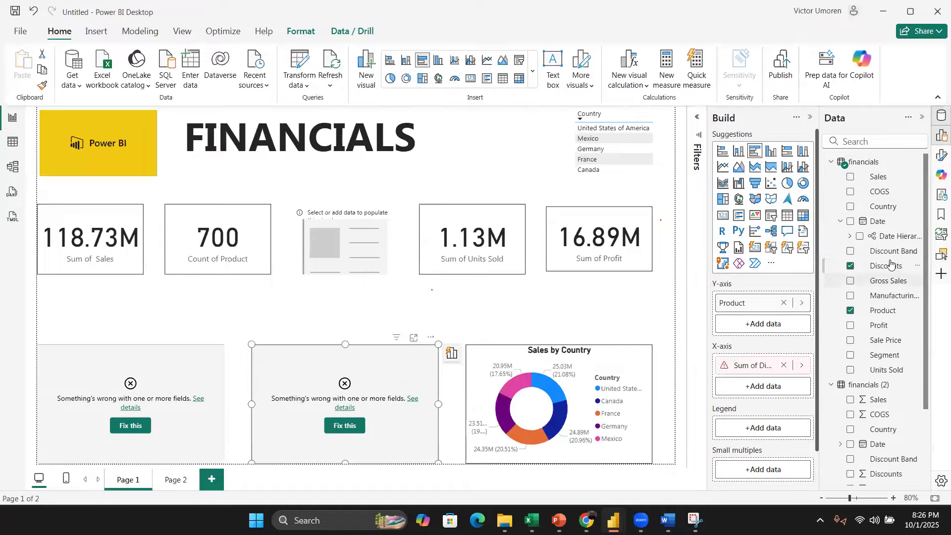
pyautogui.scroll(-2, 925, 313)
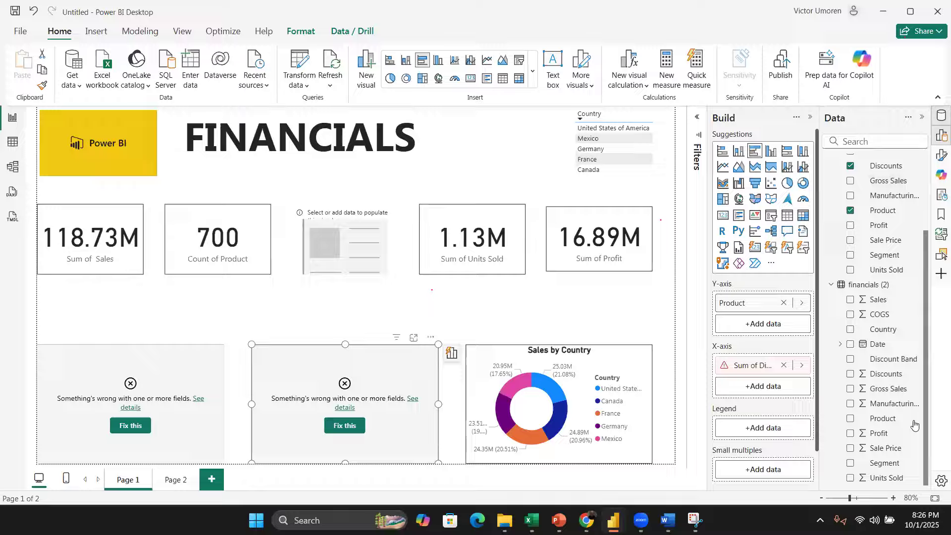
pyautogui.click(851, 374)
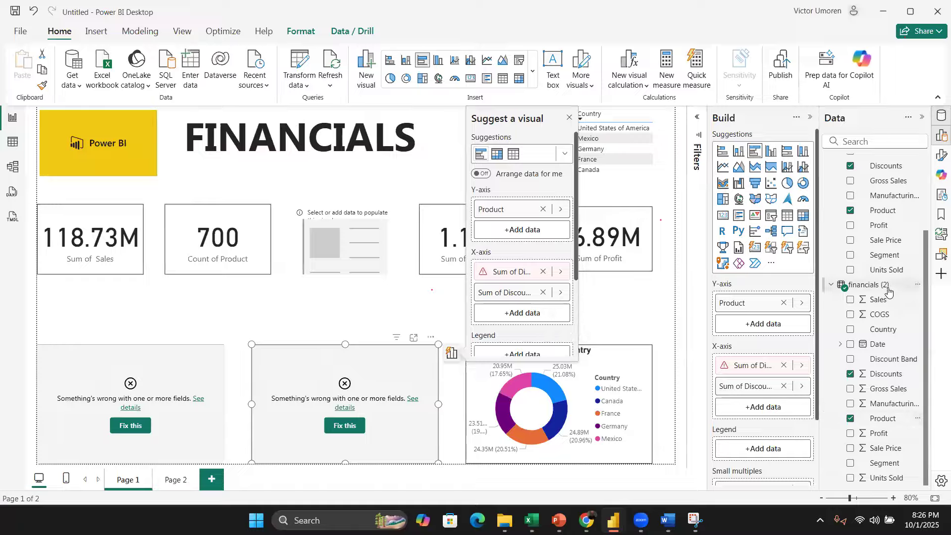
pyautogui.scroll(2, 853, 314)
pyautogui.click(851, 266)
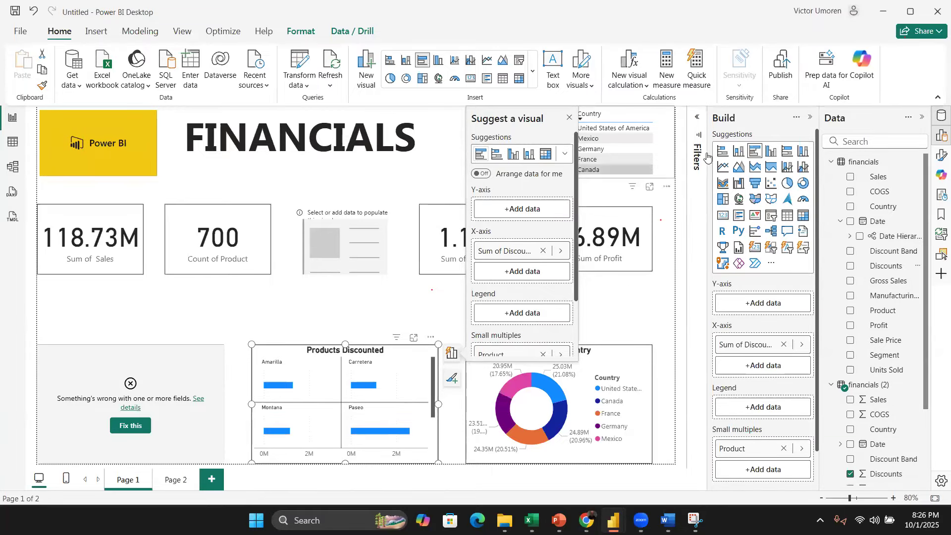
# Step: Switch the Products Discounted visual to a stacked column chart, remove Product from small multiples and put financials (2) Product on the X-axis
pyautogui.click(738, 151)
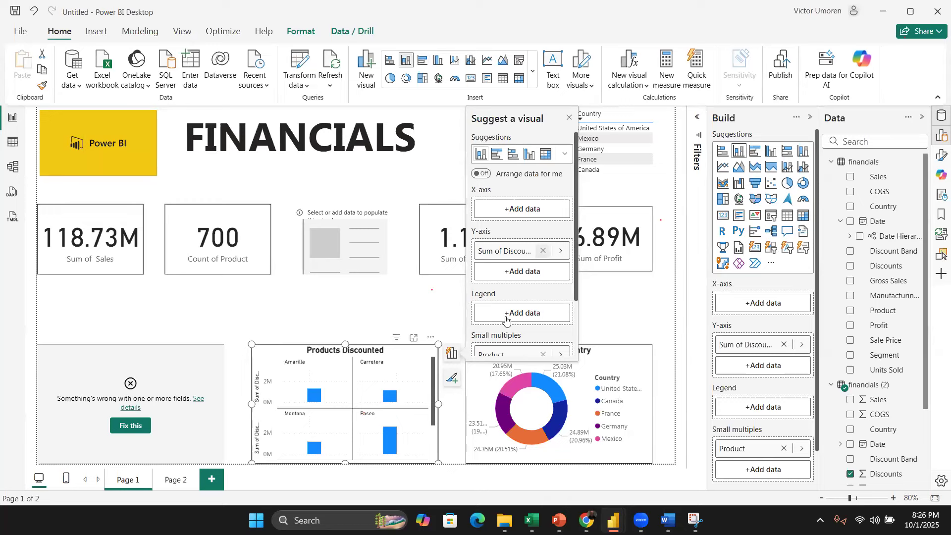
pyautogui.scroll(-1, 788, 376)
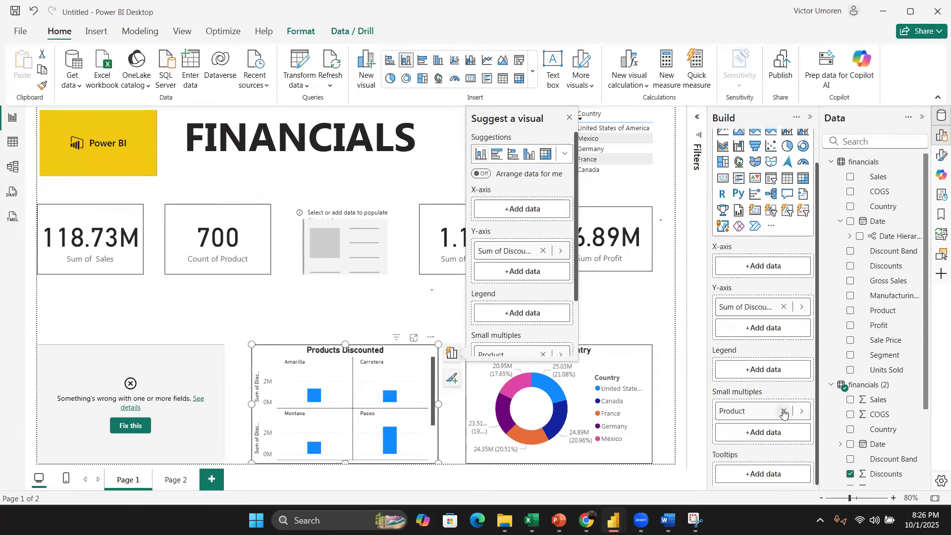
pyautogui.click(784, 411)
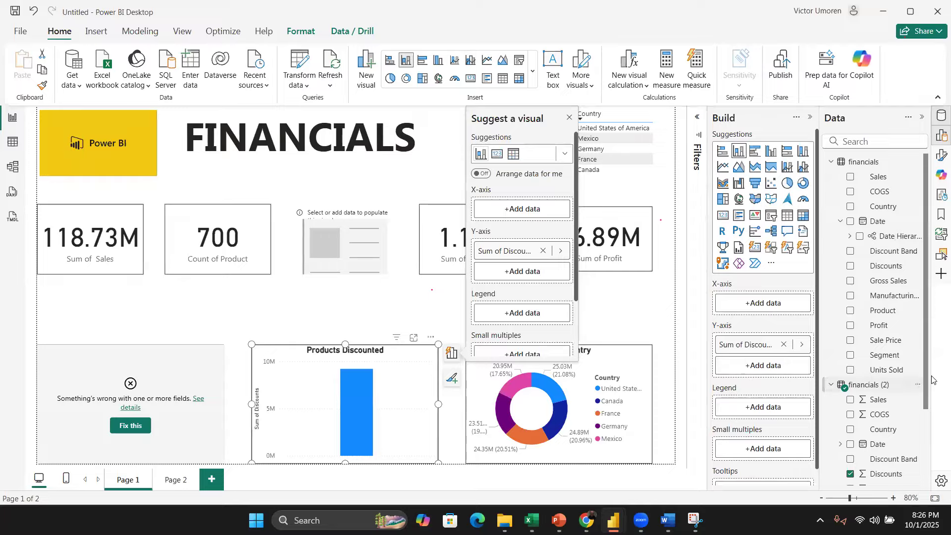
pyautogui.scroll(-1, 930, 432)
pyautogui.scroll(-1, 929, 432)
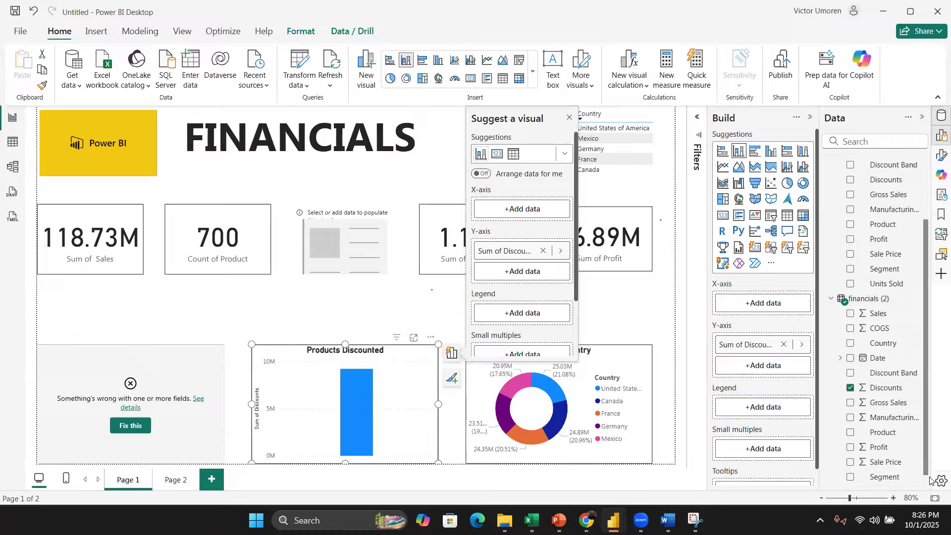
pyautogui.scroll(-1, 896, 372)
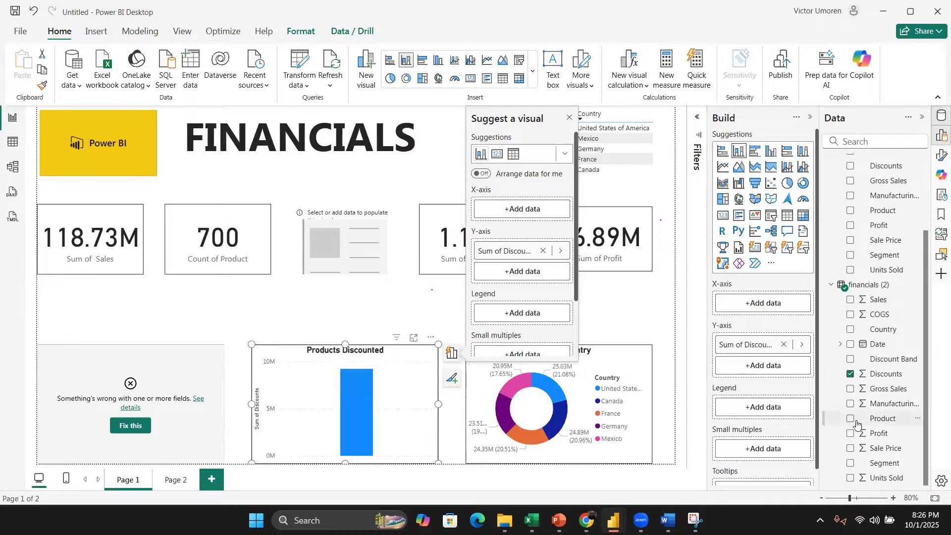
pyautogui.moveTo(851, 420); pyautogui.dragTo(771, 304)
# Step: Repair the broken Profit by Product visual by adding Product and Profit from financials (2) and removing the old Product field
pyautogui.click(191, 368)
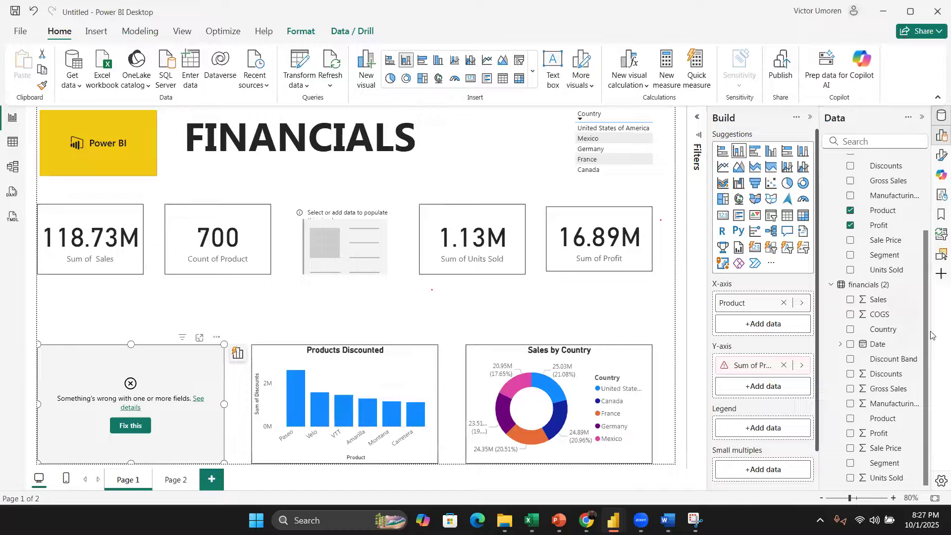
pyautogui.click(851, 419)
pyautogui.click(850, 433)
pyautogui.click(850, 212)
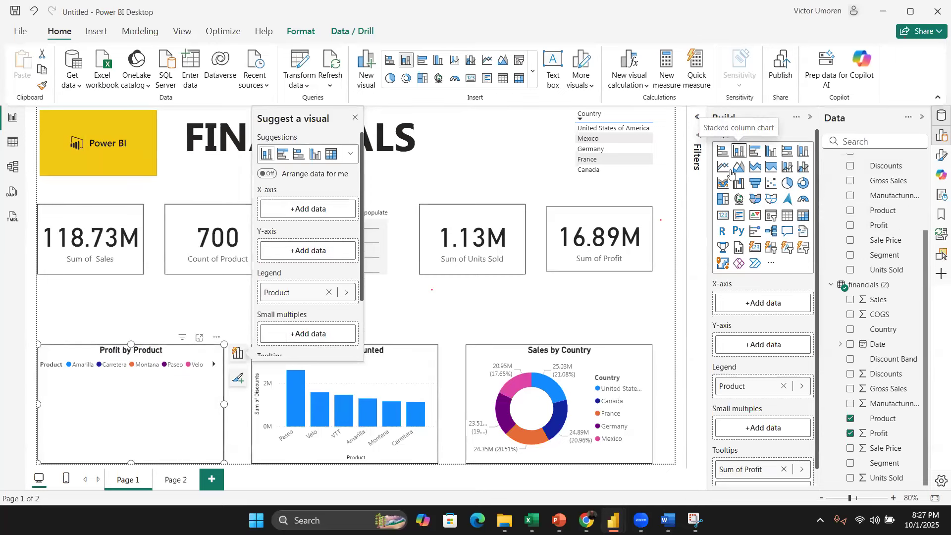
pyautogui.moveTo(923, 310); pyautogui.dragTo(918, 210)
pyautogui.moveTo(922, 282); pyautogui.dragTo(922, 341)
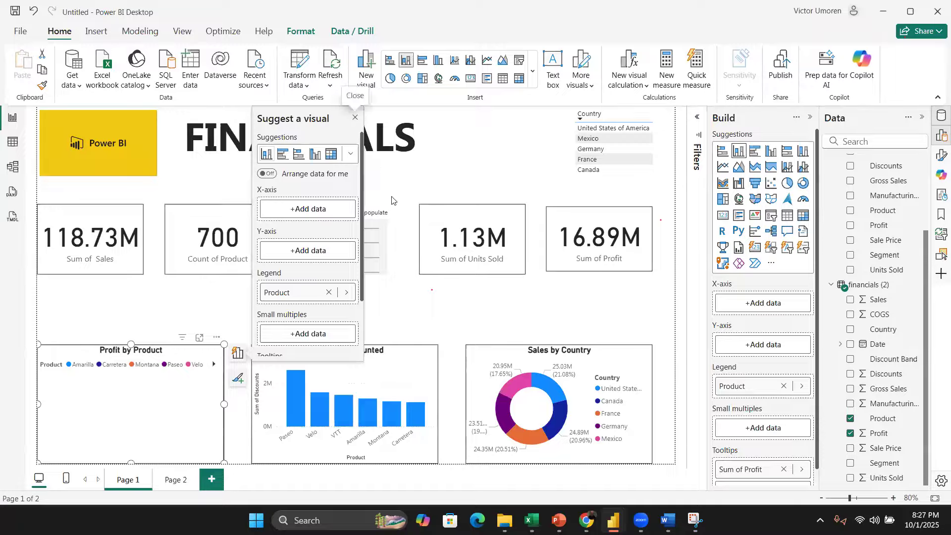
pyautogui.click(353, 119)
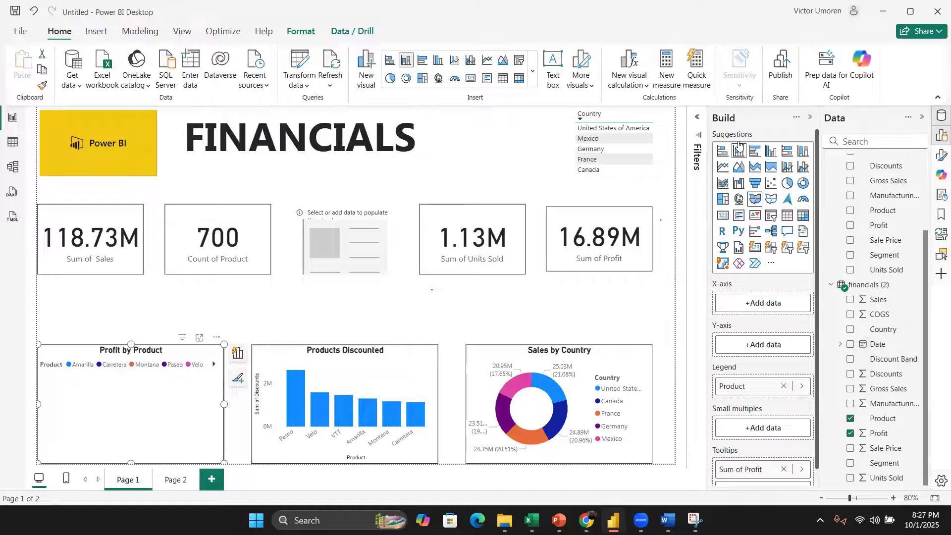
# Step: Convert Profit by Product to a donut chart with Product as the legend and Sum of Profit as the values
pyautogui.click(723, 152)
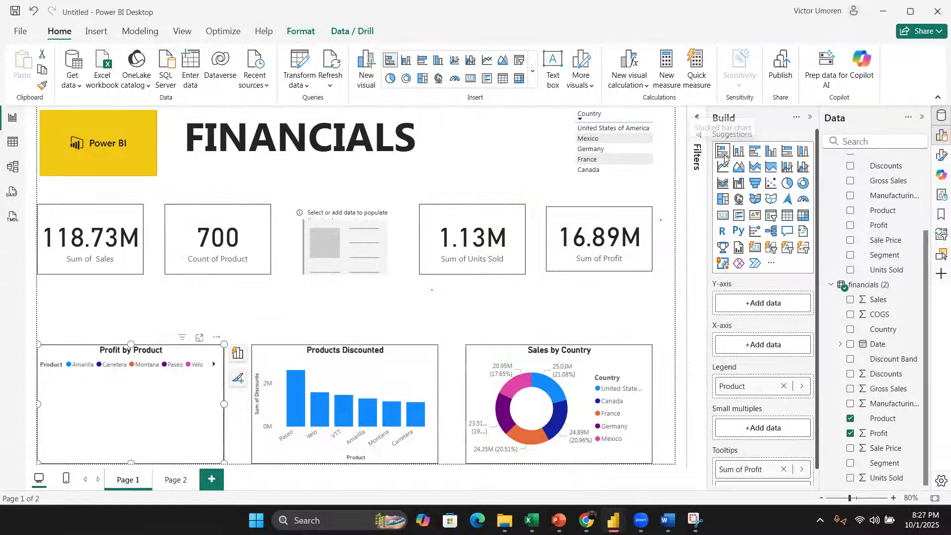
pyautogui.click(800, 186)
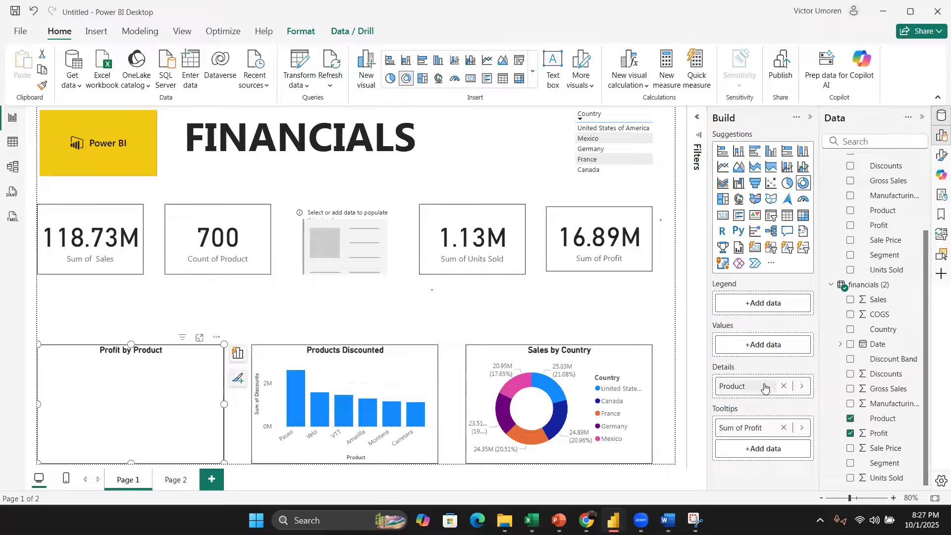
pyautogui.moveTo(765, 387)
pyautogui.mouseDown()
pyautogui.moveTo(751, 307)
pyautogui.moveTo(763, 327)
pyautogui.moveTo(762, 377)
pyautogui.mouseUp()
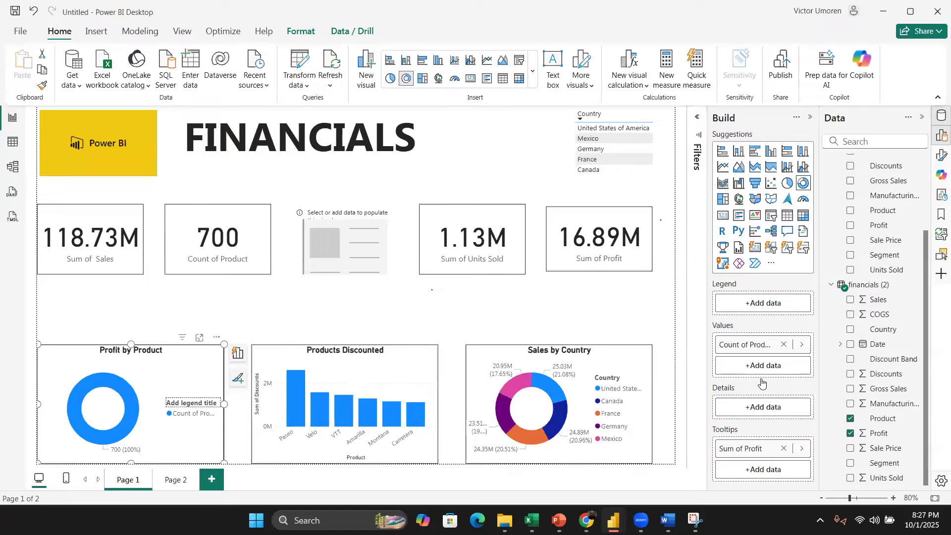
pyautogui.moveTo(753, 451); pyautogui.dragTo(748, 413)
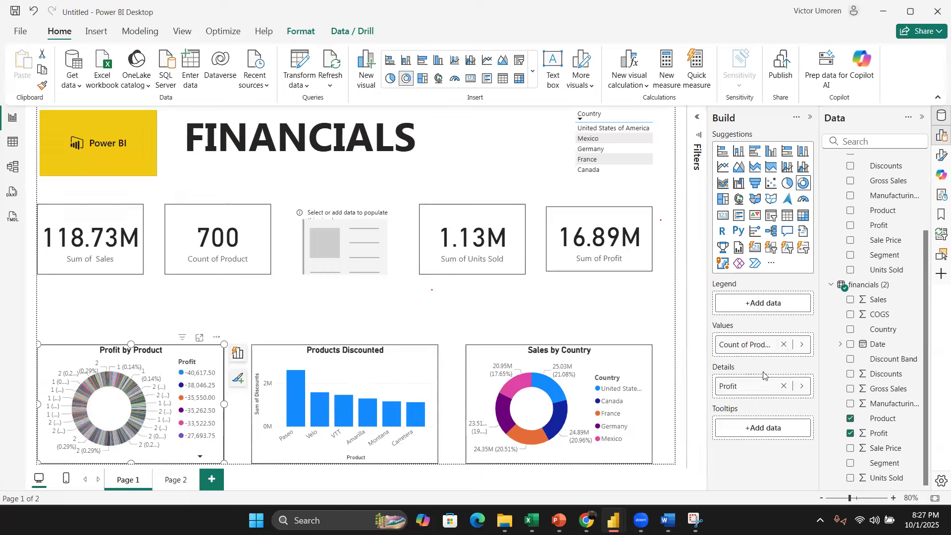
pyautogui.moveTo(756, 347); pyautogui.dragTo(749, 311)
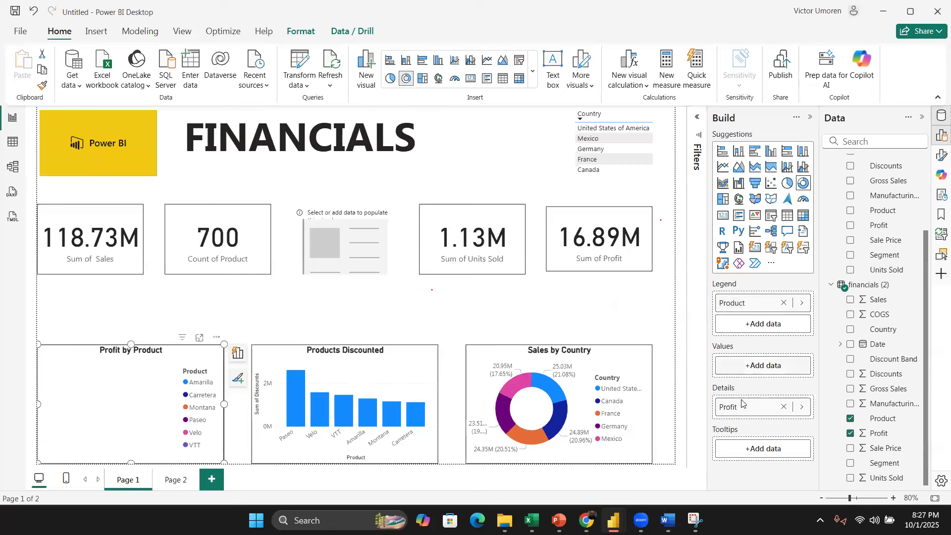
pyautogui.moveTo(747, 405); pyautogui.dragTo(754, 369)
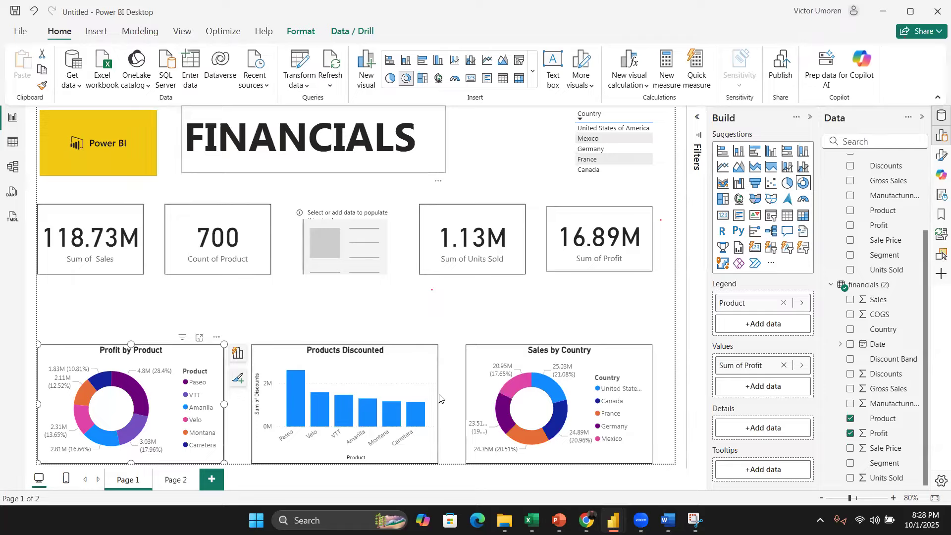
# Step: Switch to File Explorer and open Training Survey_ Power BI Hands-On Dataset.xlsx in Excel with editing enabled
pyautogui.hotkey('alt', 'Tab')
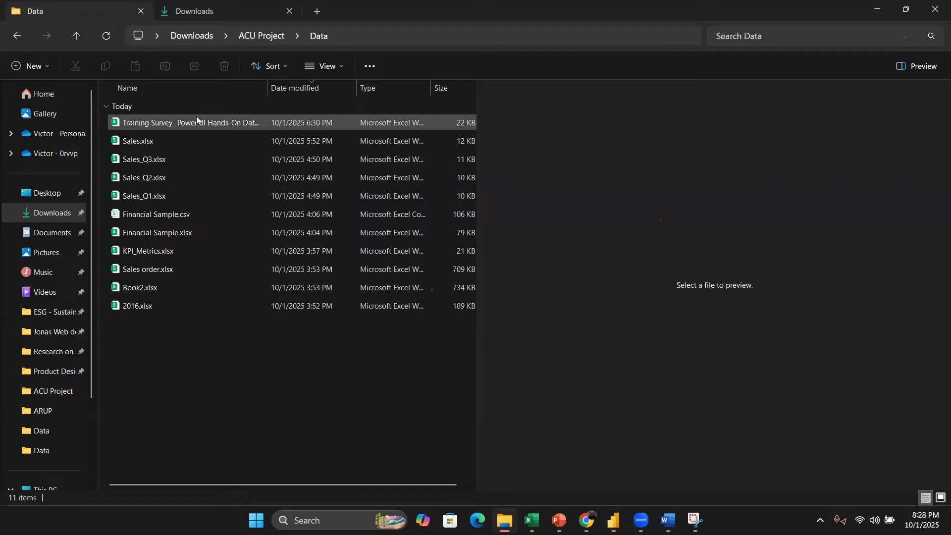
pyautogui.doubleClick(213, 124)
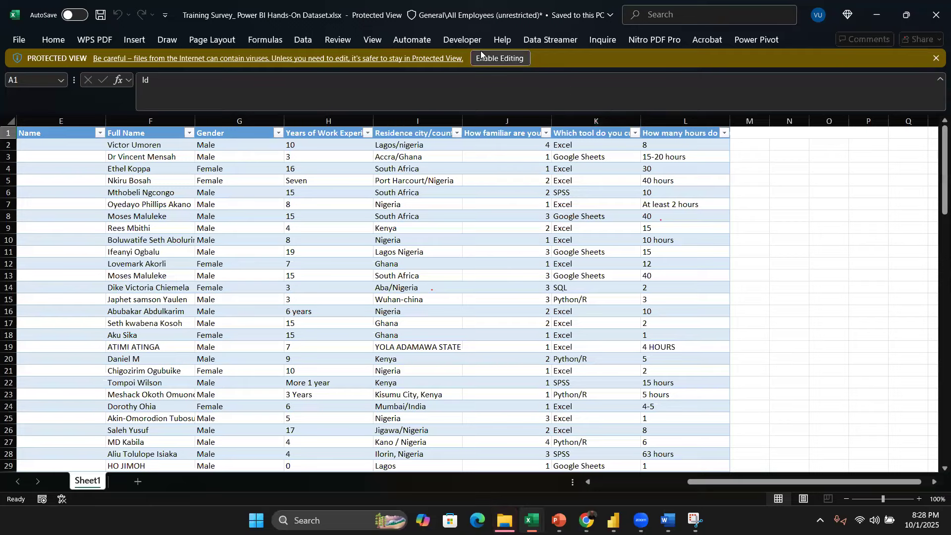
pyautogui.click(500, 58)
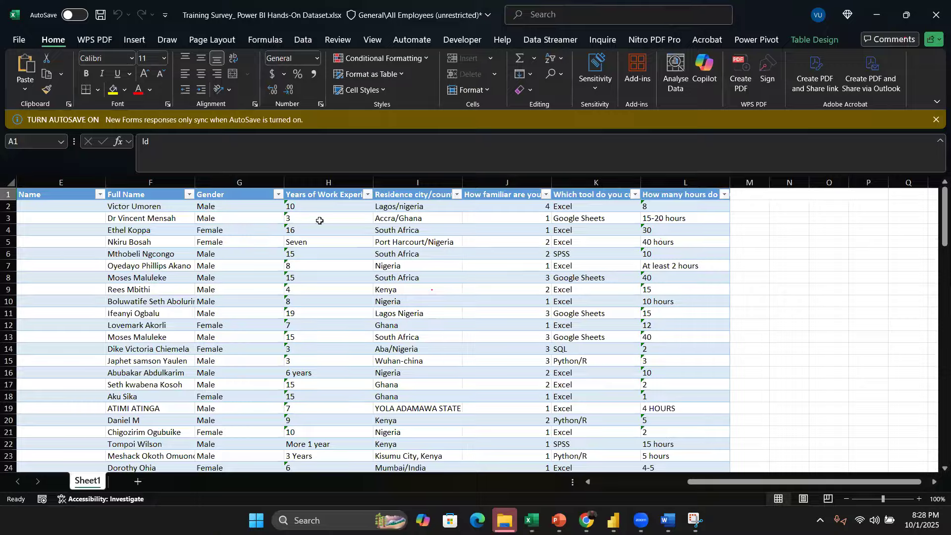
# Step: Select the Years of Work Experience column's entries down to row 106
pyautogui.scroll(-4, 324, 238)
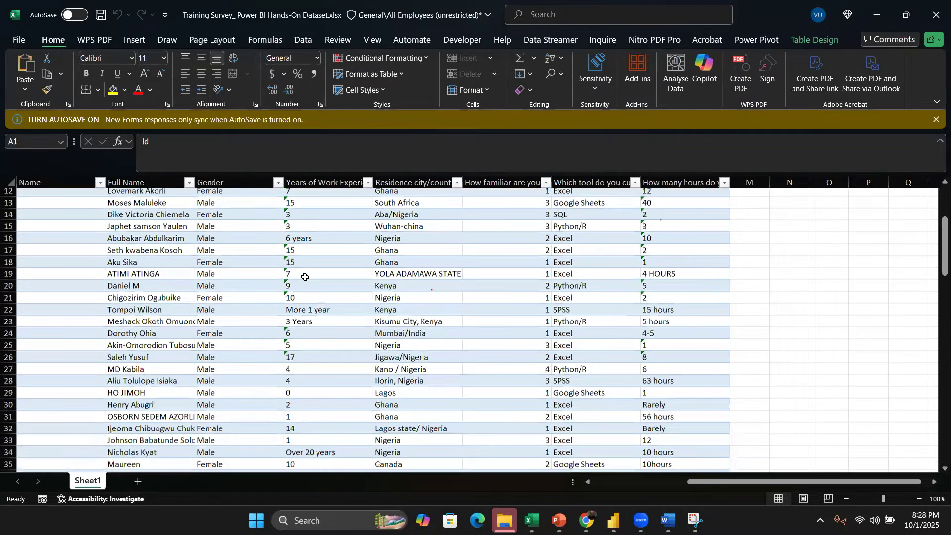
pyautogui.scroll(-6, 305, 277)
pyautogui.scroll(2, 309, 267)
pyautogui.scroll(8, 312, 270)
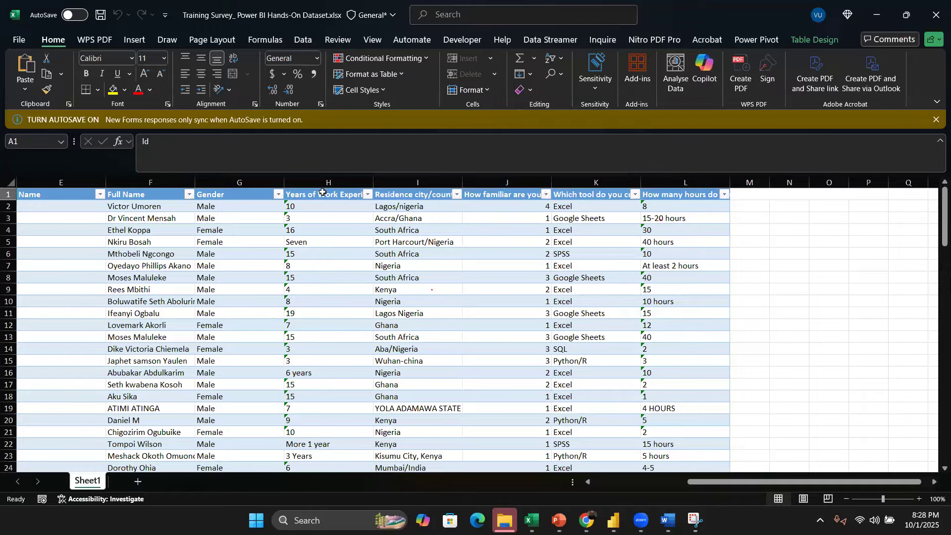
pyautogui.moveTo(322, 193); pyautogui.dragTo(332, 436)
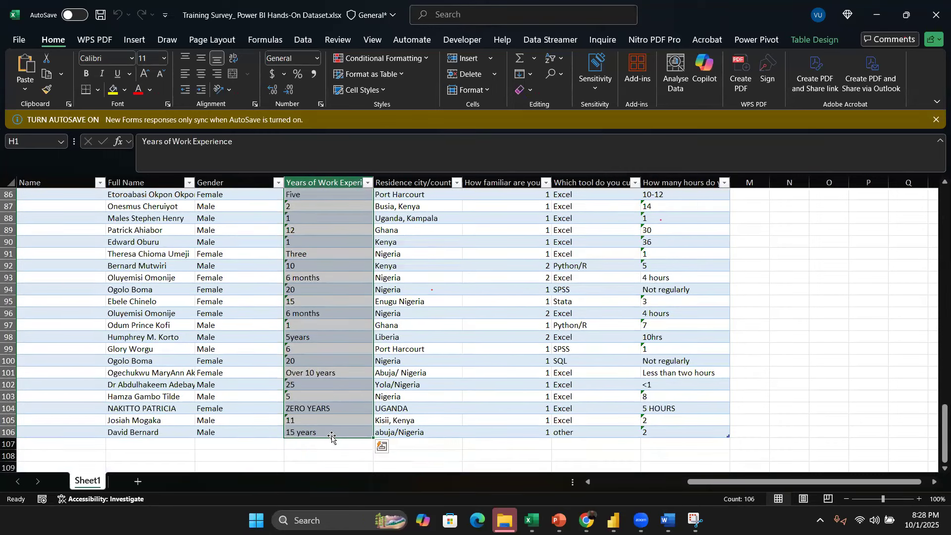
pyautogui.click(380, 446)
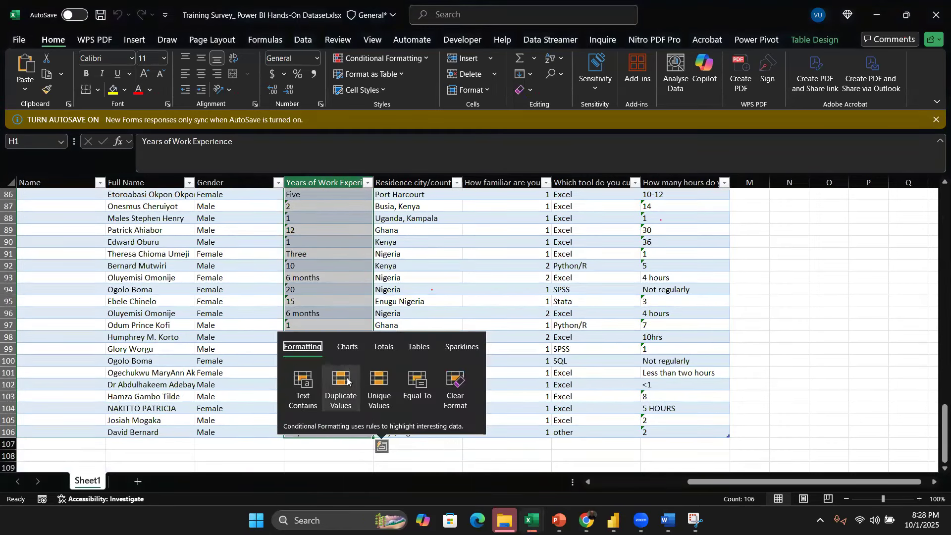
pyautogui.click(347, 347)
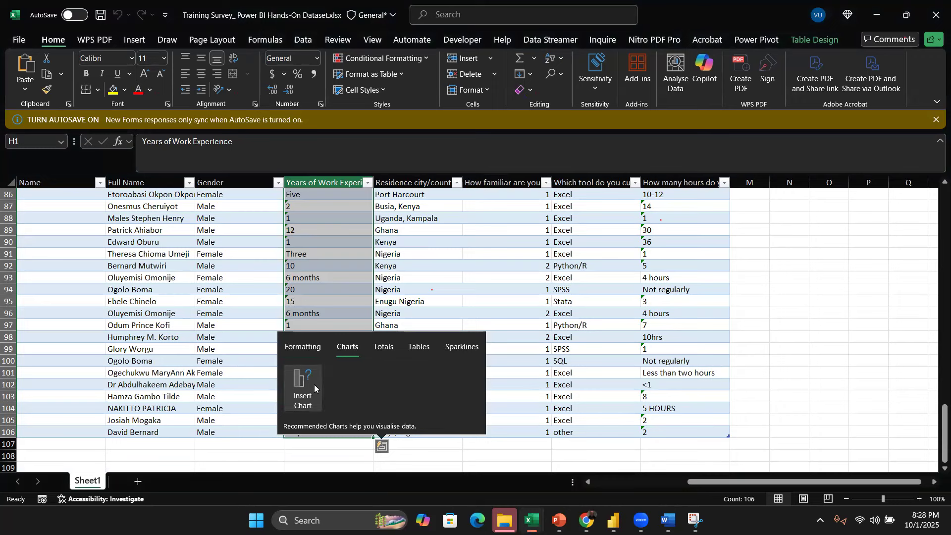
pyautogui.click(299, 390)
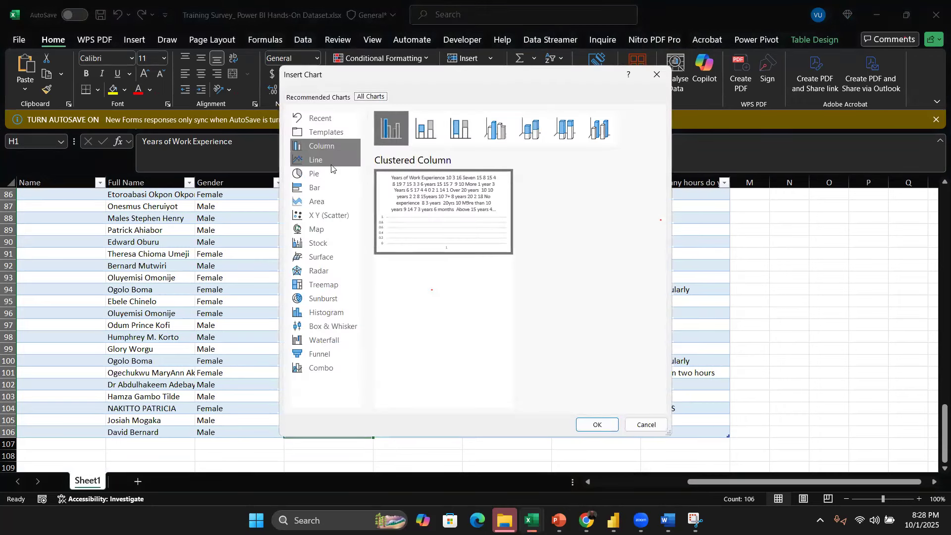
pyautogui.click(647, 425)
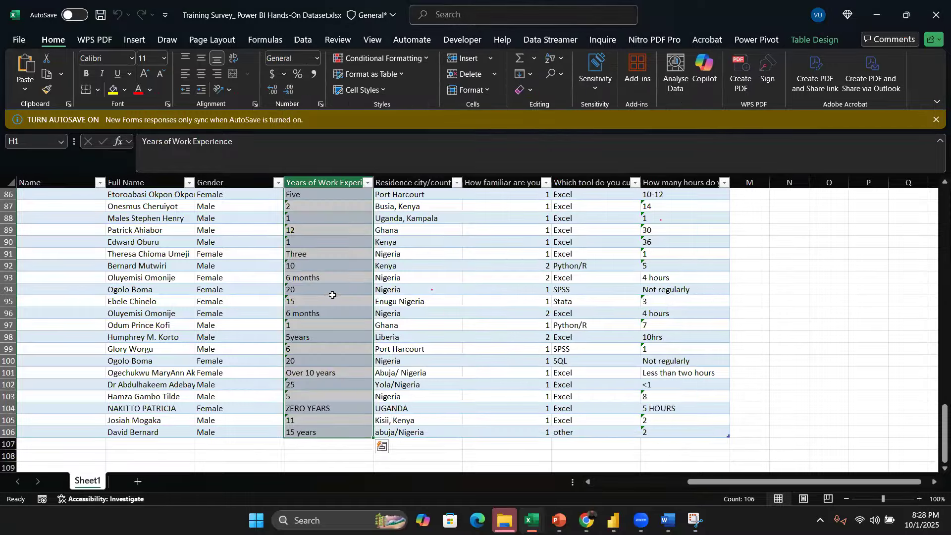
# Step: Scroll through the selected Years of Work Experience column to examine its entries
pyautogui.scroll(20, 333, 295)
pyautogui.scroll(6, 346, 231)
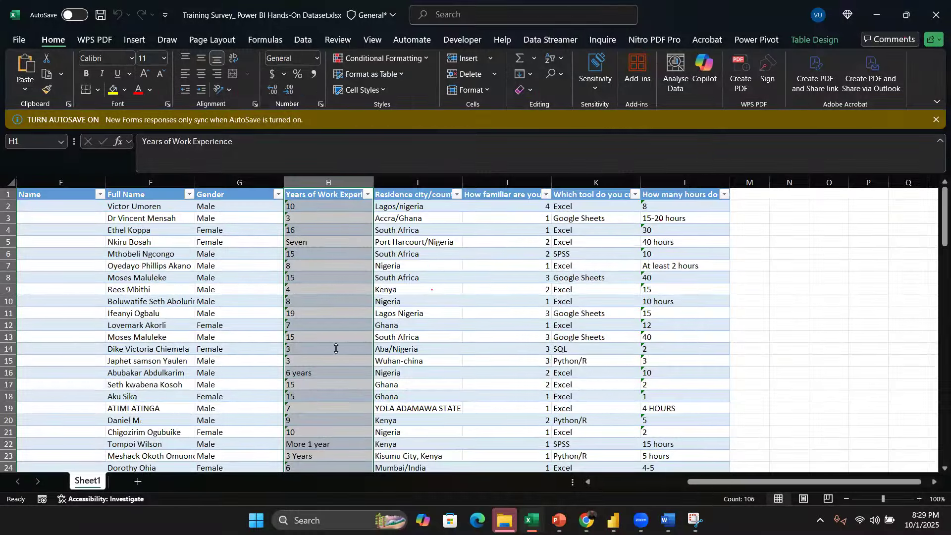
pyautogui.scroll(-20, 346, 263)
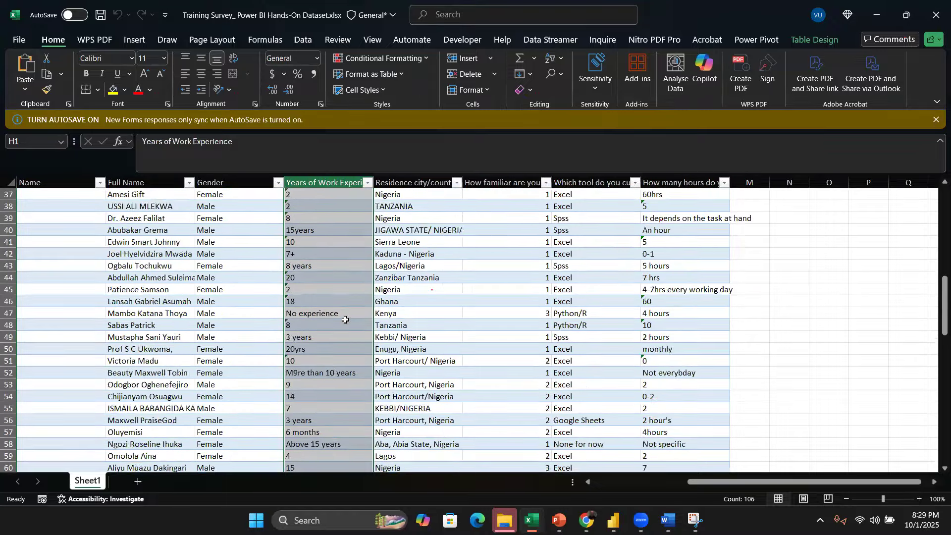
pyautogui.scroll(-12, 349, 309)
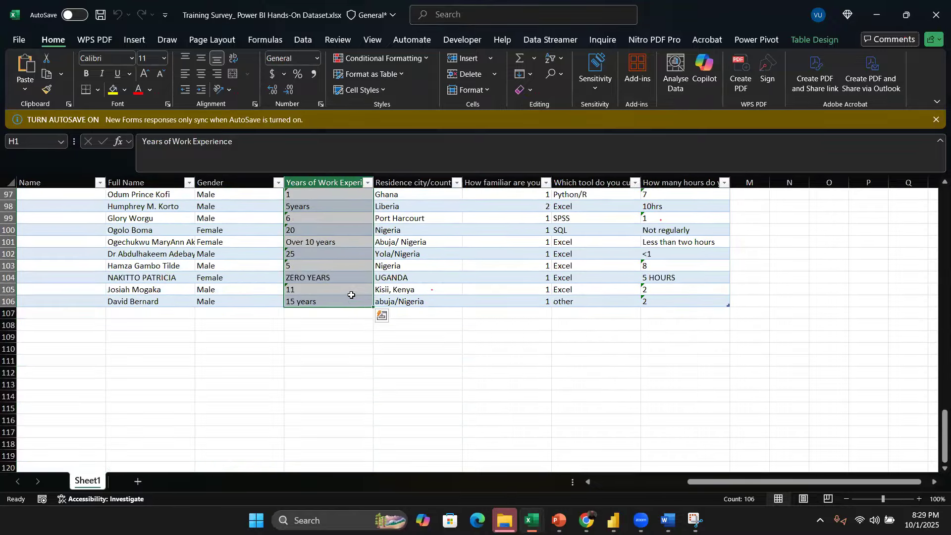
pyautogui.scroll(12, 349, 285)
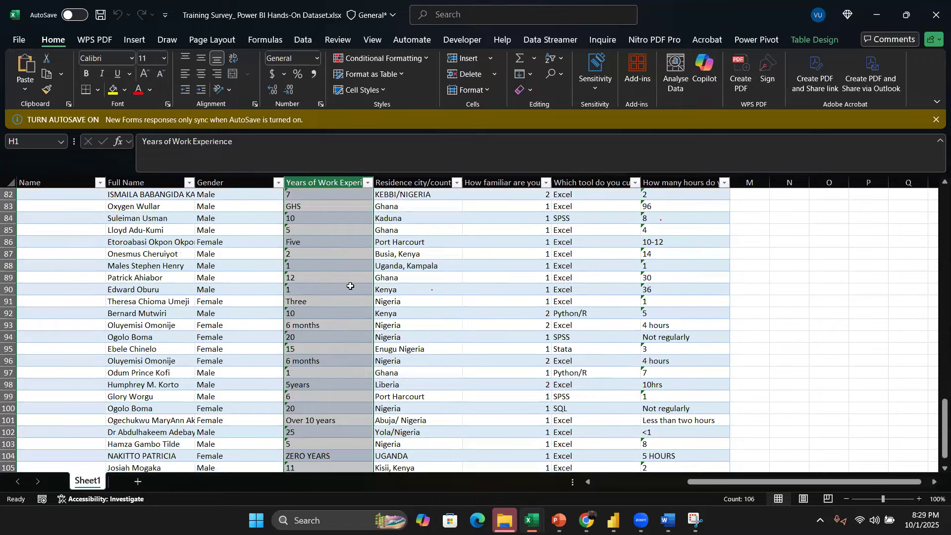
pyautogui.scroll(16, 345, 271)
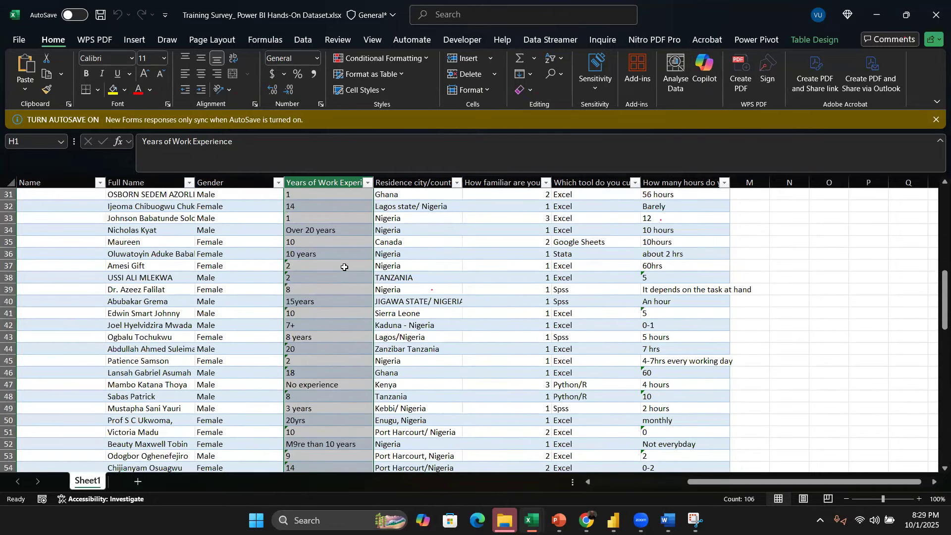
pyautogui.scroll(4, 344, 267)
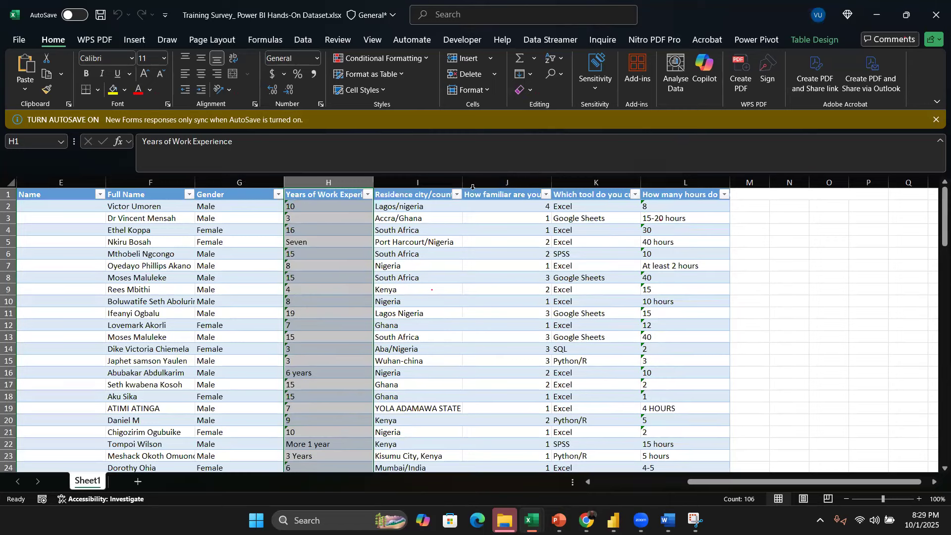
# Step: Return to Power BI and populate the empty card visual with Sum of COGS
pyautogui.click(617, 519)
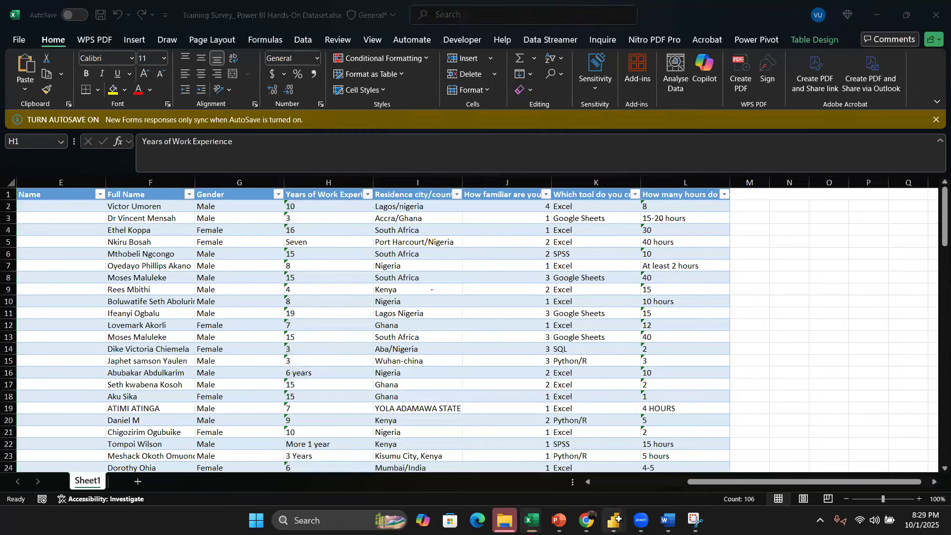
pyautogui.click(614, 459)
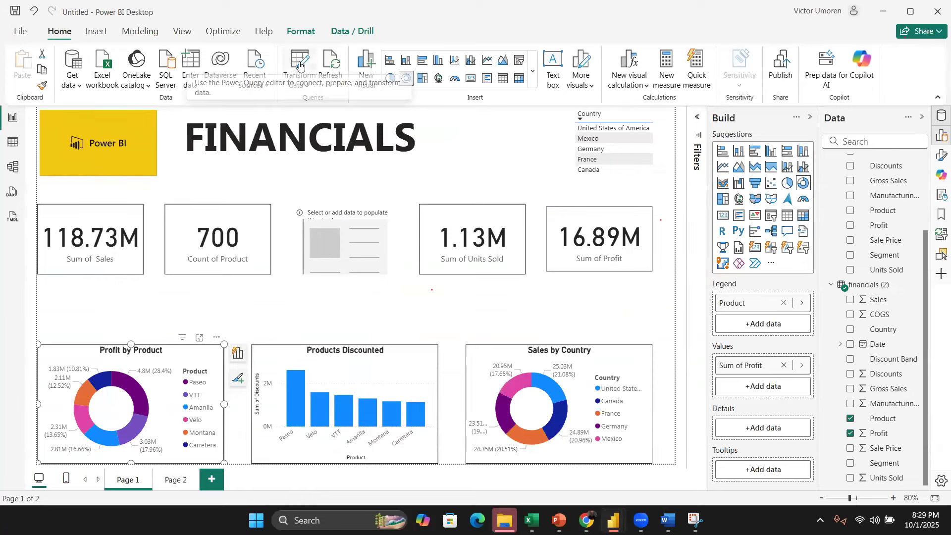
pyautogui.click(378, 243)
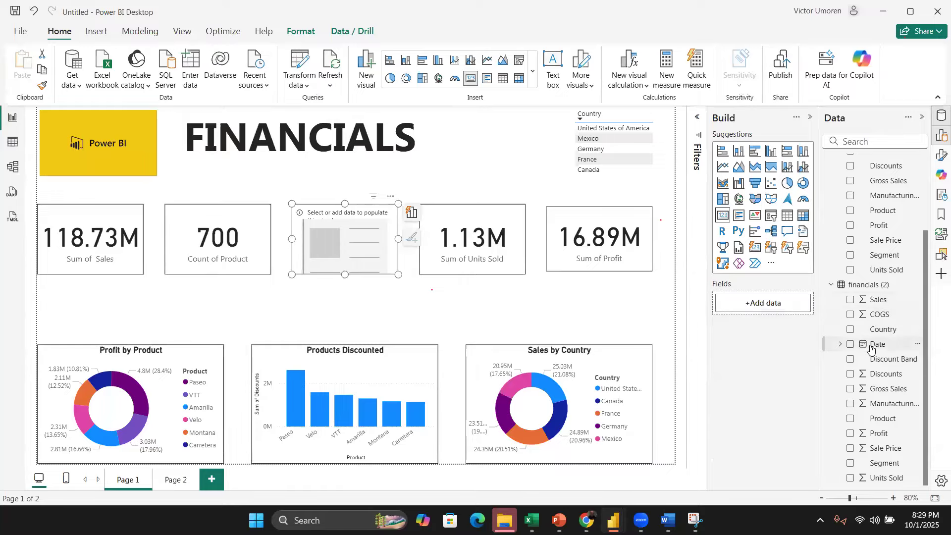
pyautogui.click(850, 315)
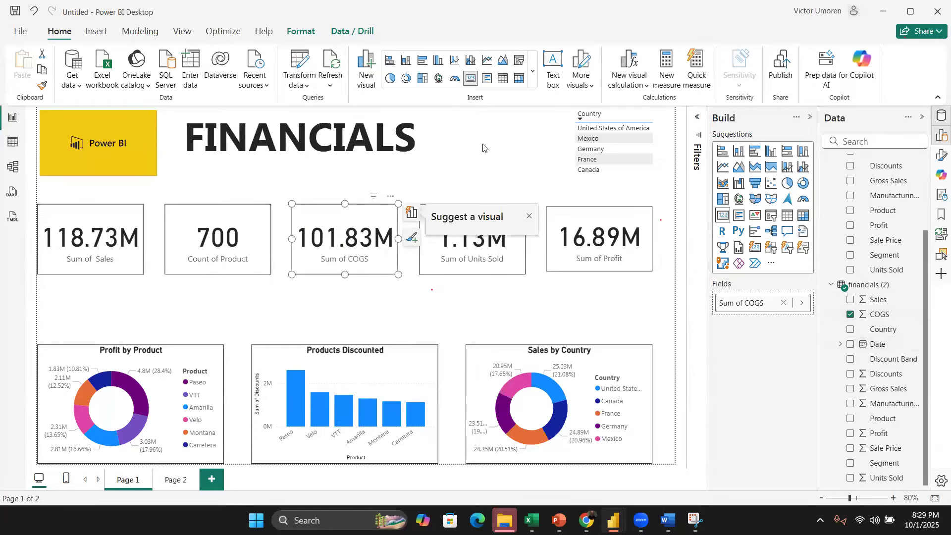
pyautogui.click(468, 150)
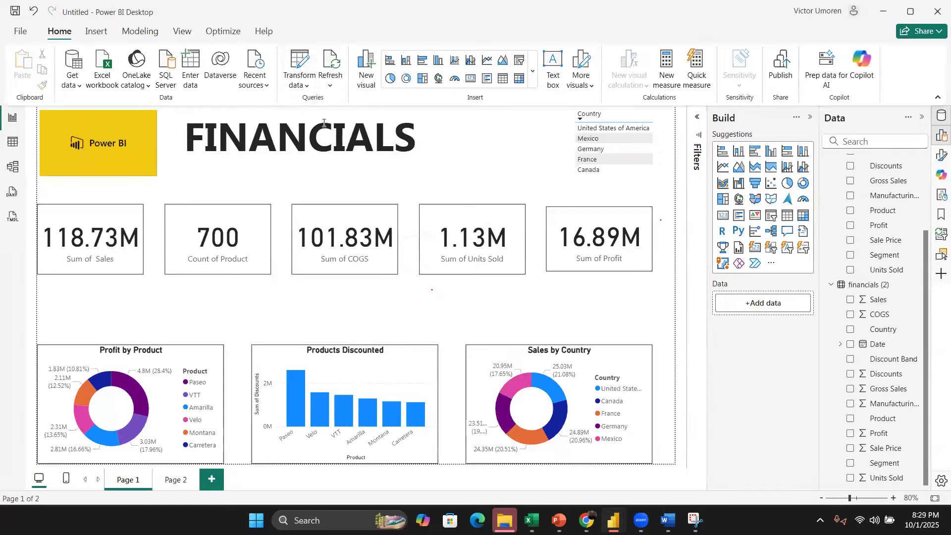
# Step: Open the Power Query Editor to examine the financials query's columns, then close it
pyautogui.click(297, 65)
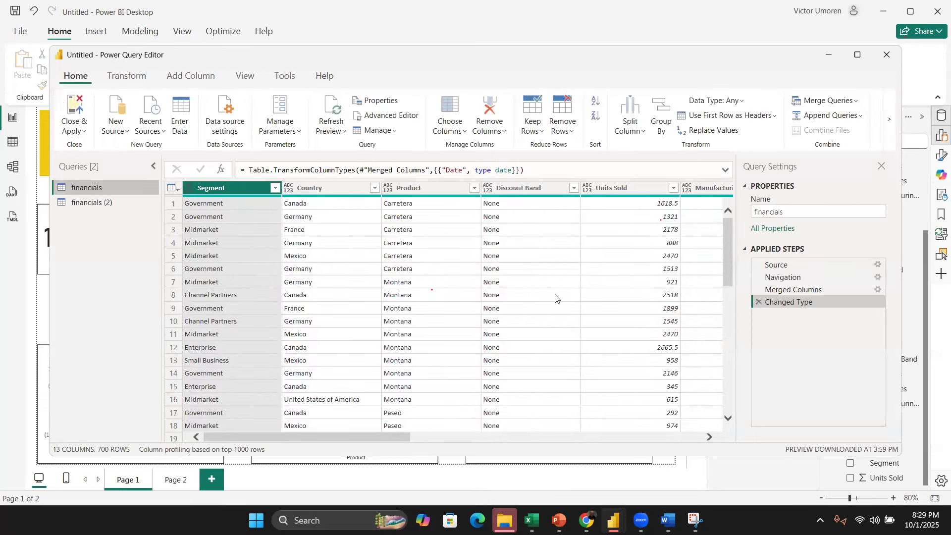
pyautogui.hscroll(10, 555, 297)
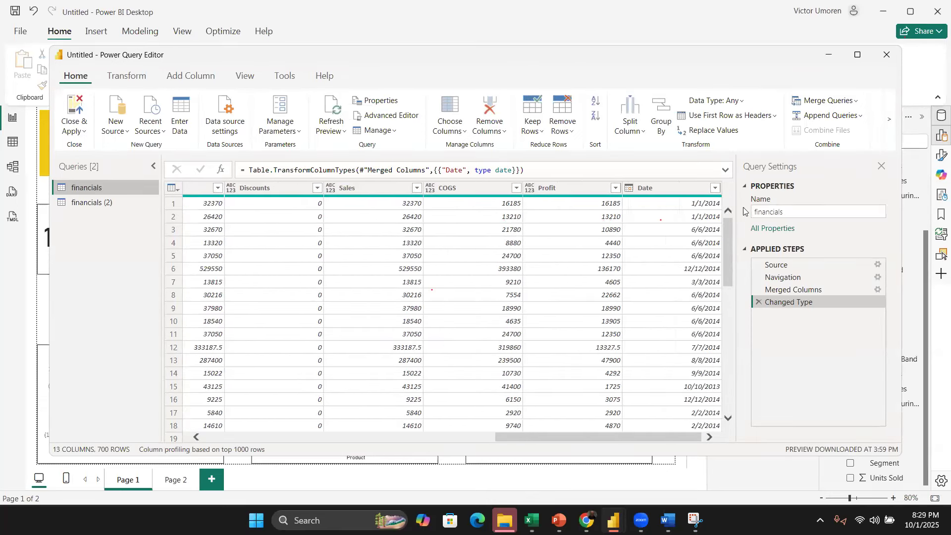
pyautogui.click(886, 55)
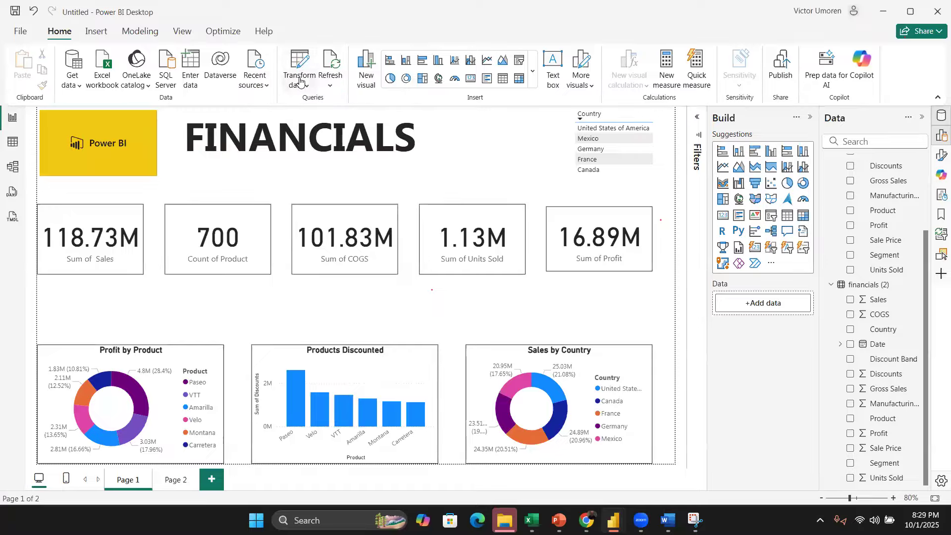
pyautogui.click(299, 79)
pyautogui.click(294, 60)
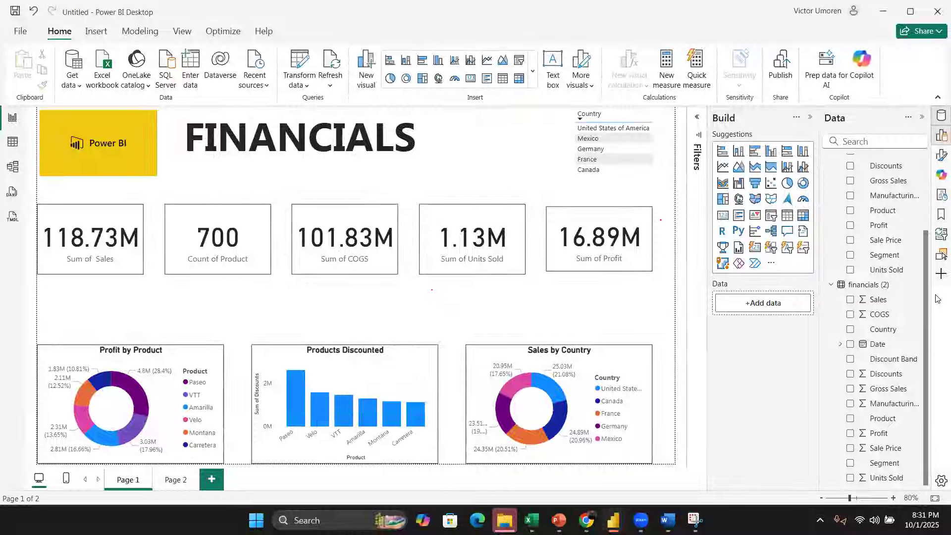
pyautogui.click(841, 344)
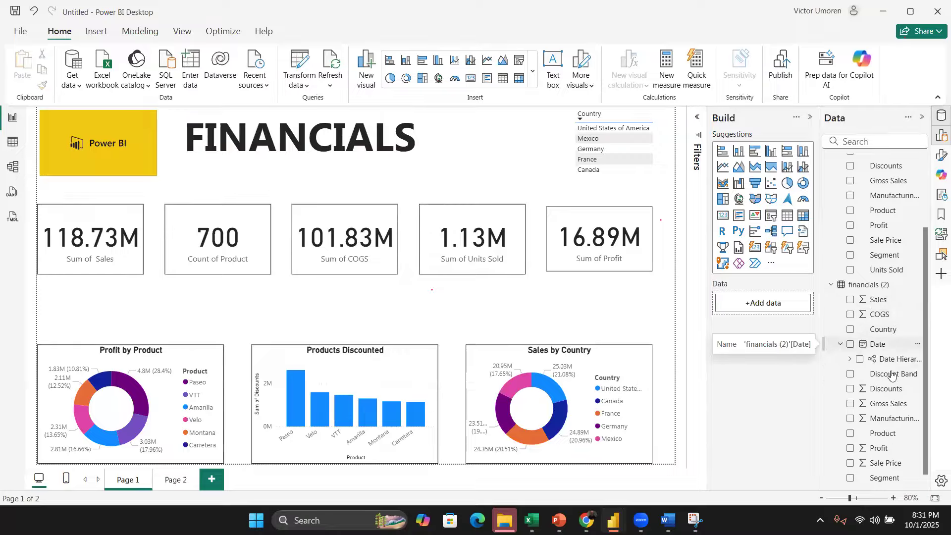
pyautogui.click(857, 359)
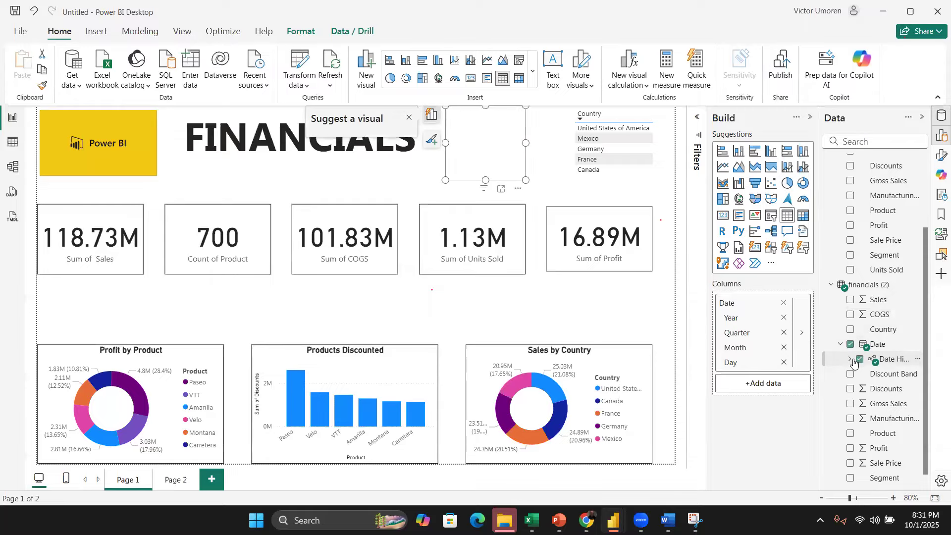
pyautogui.click(851, 360)
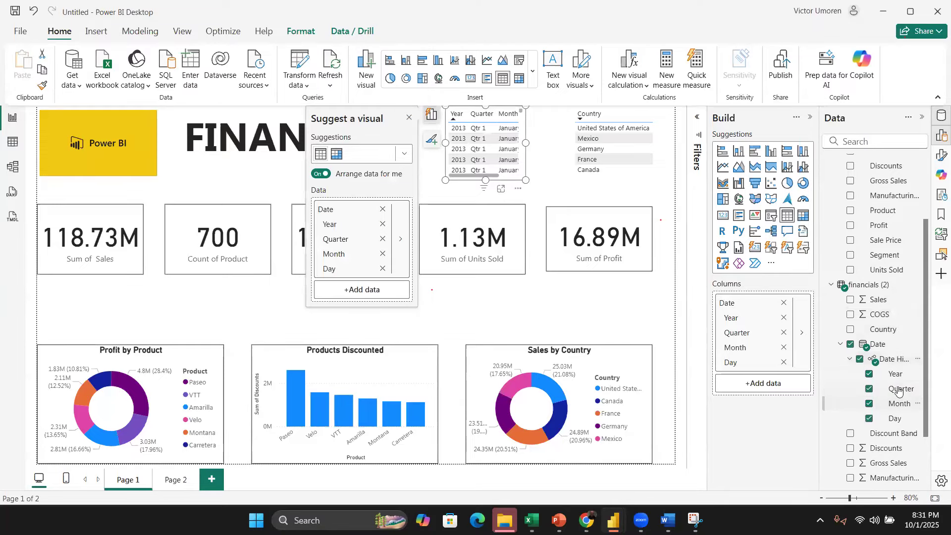
pyautogui.click(850, 359)
pyautogui.click(842, 344)
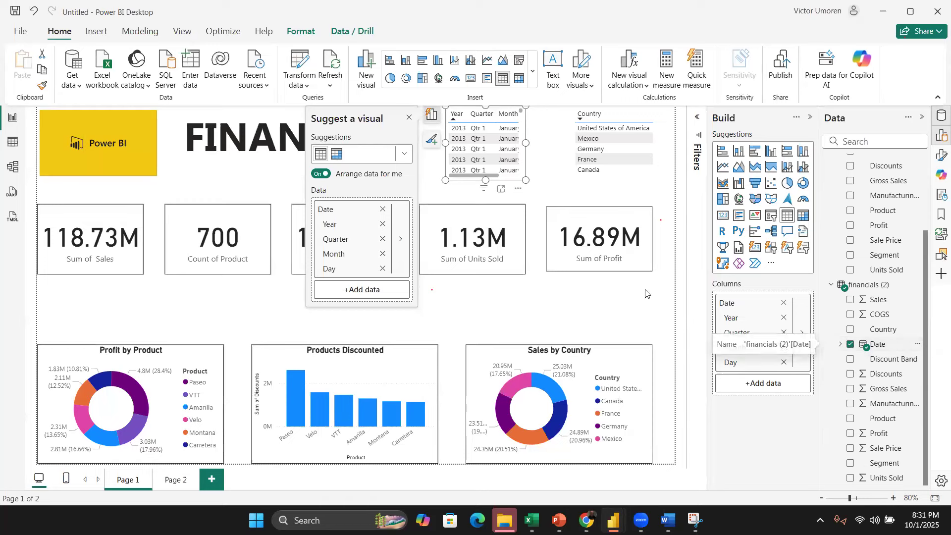
pyautogui.click(645, 294)
pyautogui.hotkey('ctrl', 'z')
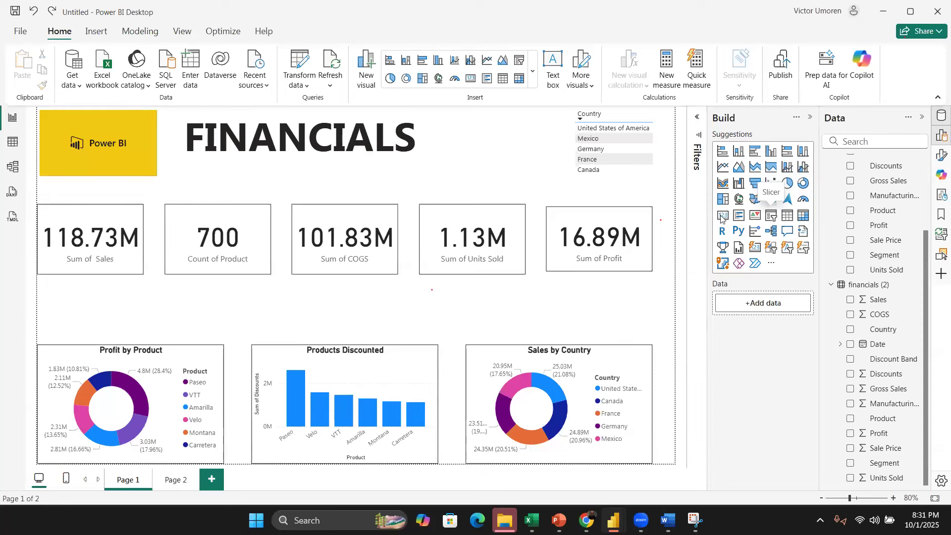
# Step: Insert a slicer visual that uses Month from the Date hierarchy
pyautogui.click(771, 215)
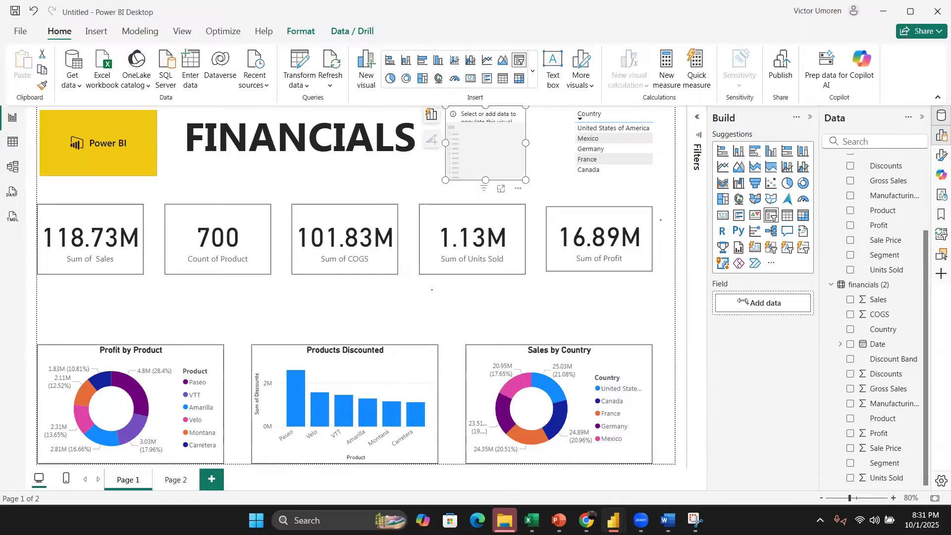
pyautogui.click(839, 344)
pyautogui.click(850, 358)
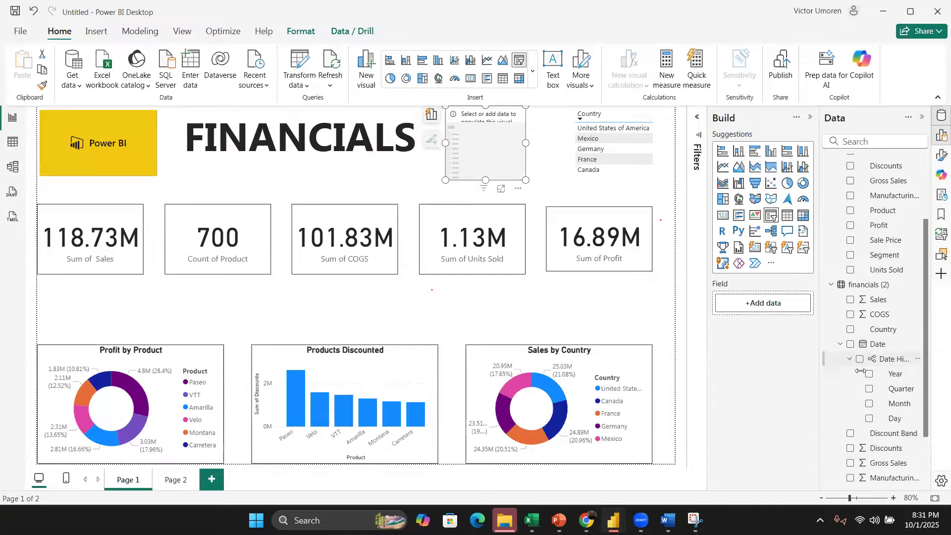
pyautogui.click(868, 403)
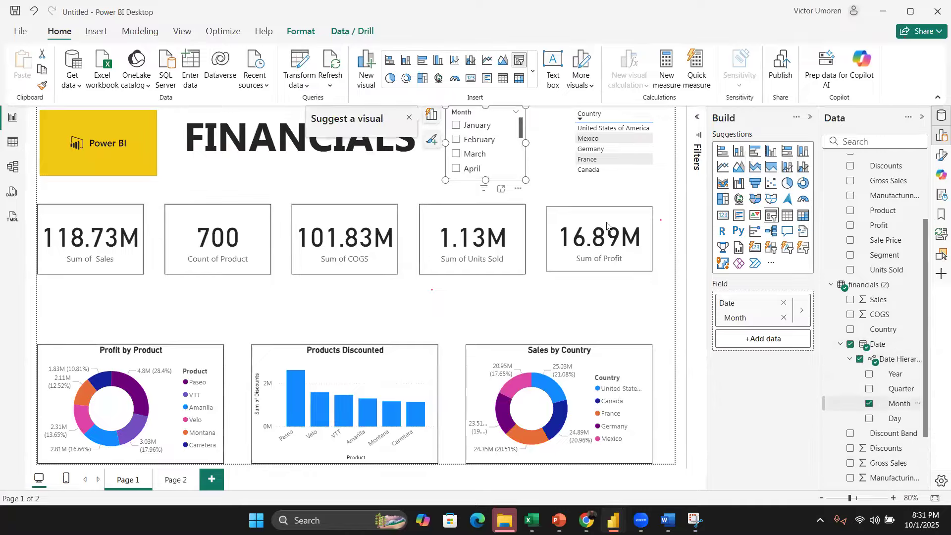
# Step: Resize and reposition the Month slicer beside the title so all twelve months show
pyautogui.moveTo(526, 181); pyautogui.dragTo(541, 193)
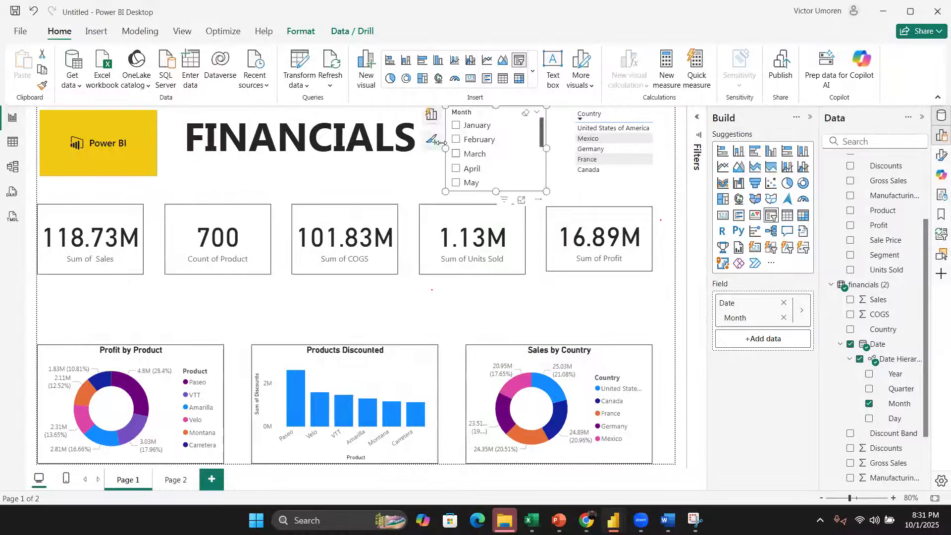
pyautogui.moveTo(443, 145); pyautogui.dragTo(402, 145)
pyautogui.moveTo(546, 191); pyautogui.dragTo(600, 300)
pyautogui.moveTo(533, 280); pyautogui.dragTo(503, 297)
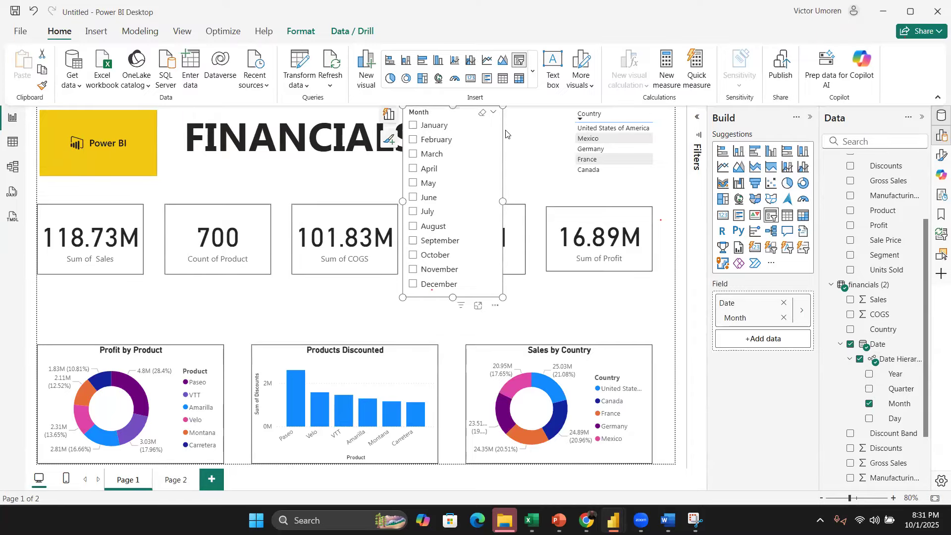
pyautogui.moveTo(485, 208); pyautogui.dragTo(297, 318)
pyautogui.moveTo(603, 155); pyautogui.dragTo(539, 180)
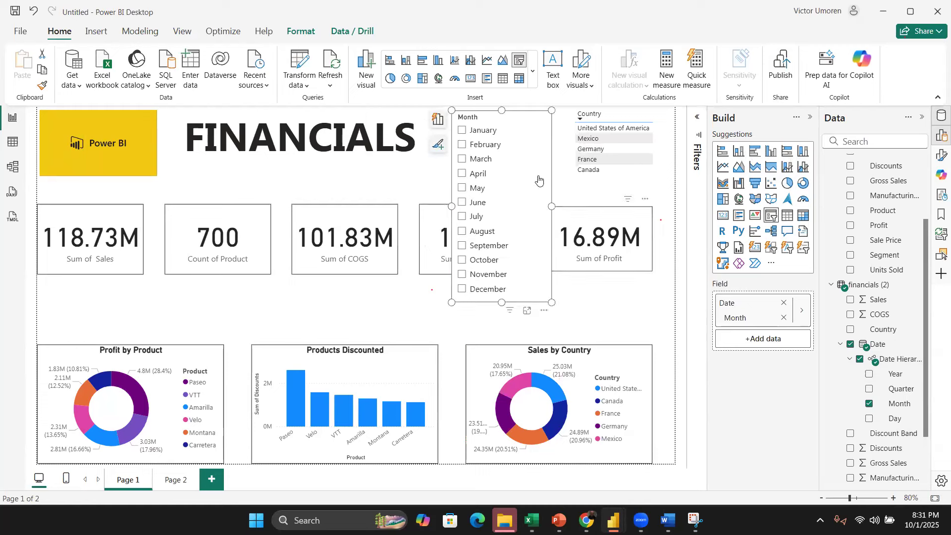
# Step: Test the Month slicer by selecting January through June one at a time, ending on January
pyautogui.click(462, 130)
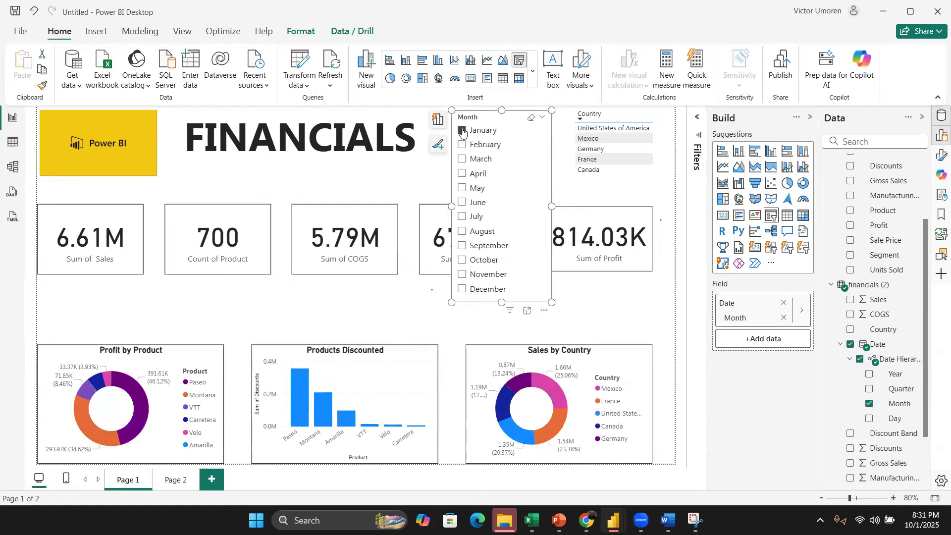
pyautogui.click(463, 130)
pyautogui.click(462, 145)
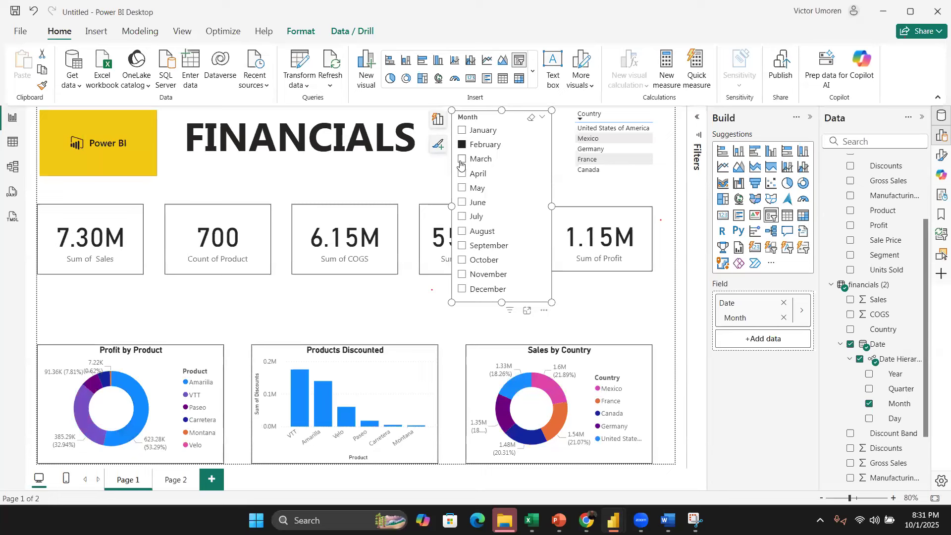
pyautogui.click(462, 159)
pyautogui.click(461, 174)
pyautogui.click(462, 188)
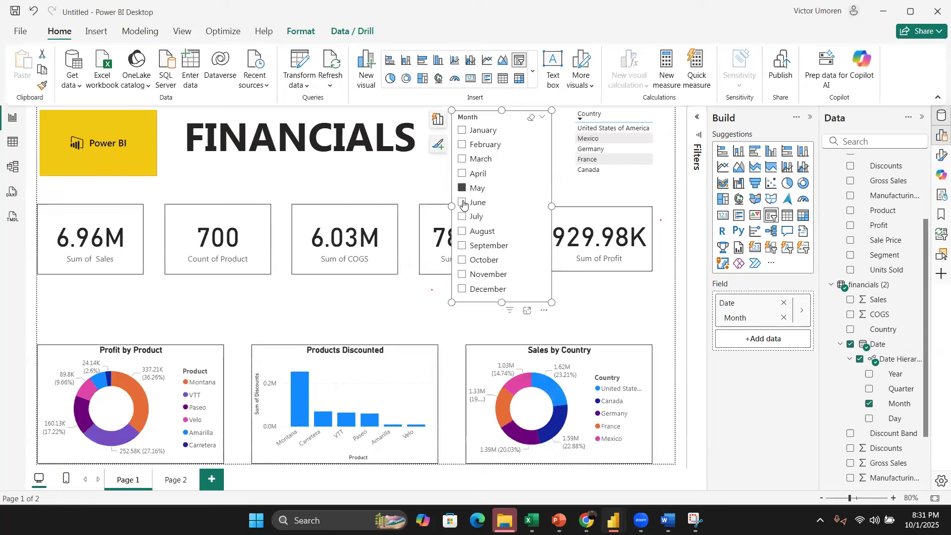
pyautogui.click(463, 202)
pyautogui.click(463, 130)
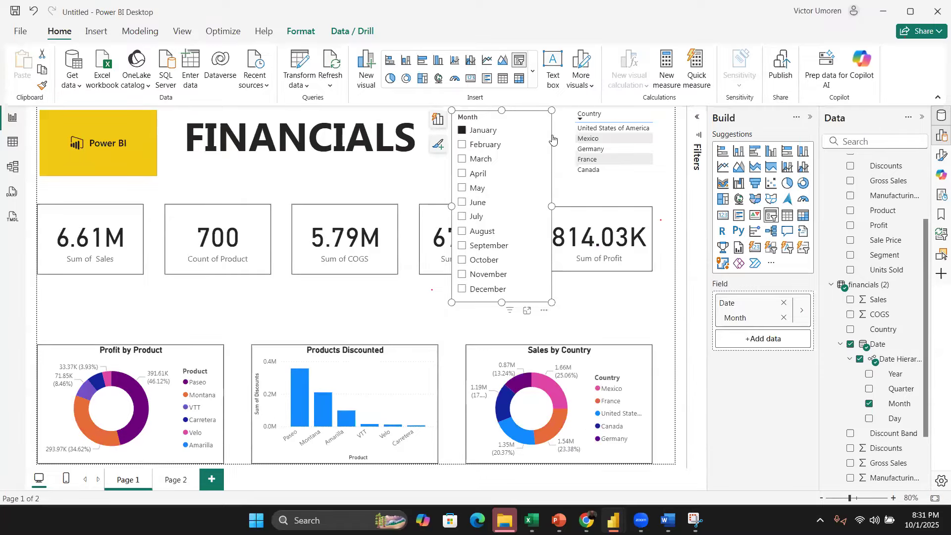
# Step: Switch the slicer's field from Month to Year and shrink the slicer to fit the years
pyautogui.click(868, 374)
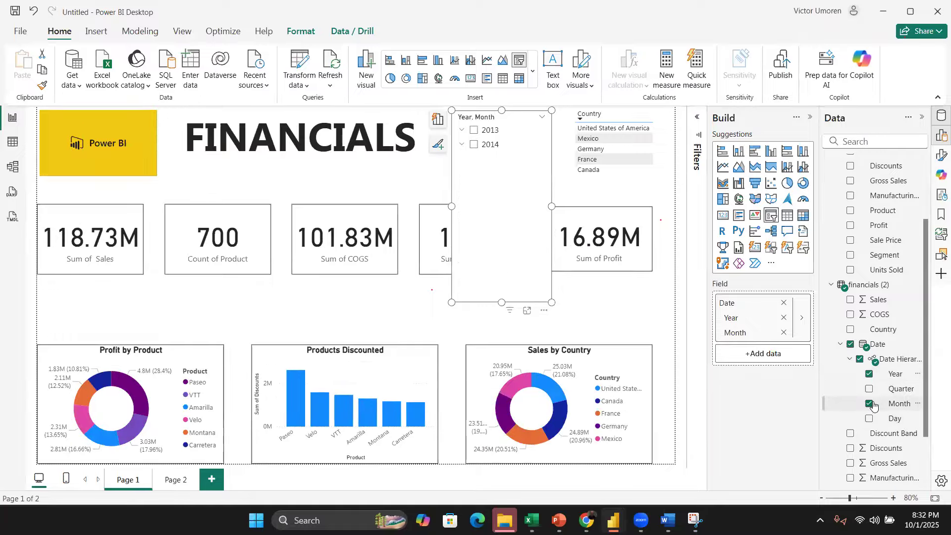
pyautogui.click(869, 403)
pyautogui.click(462, 130)
pyautogui.click(462, 131)
pyautogui.moveTo(502, 302); pyautogui.dragTo(482, 163)
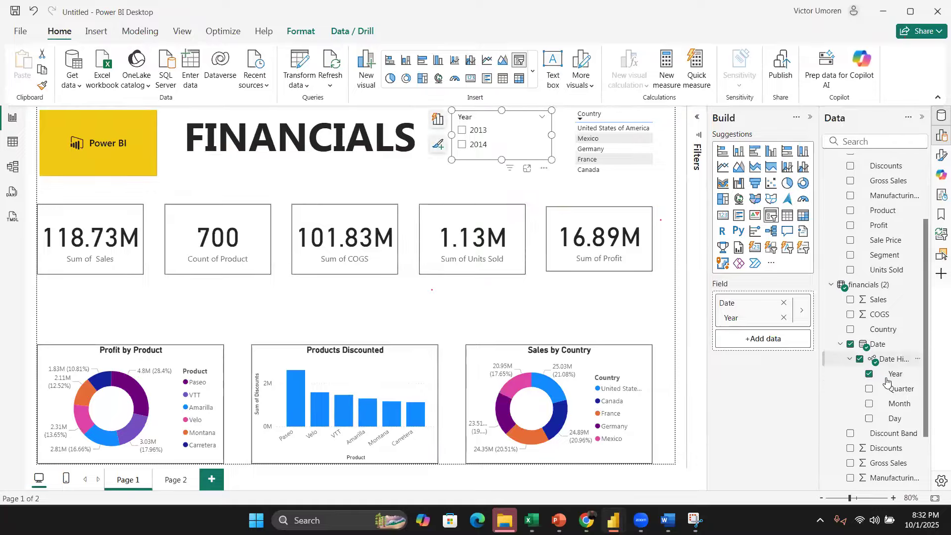
# Step: Switch the slicer's field from Year to Quarter and resize it to show Qtr 1 to Qtr 4
pyautogui.click(869, 391)
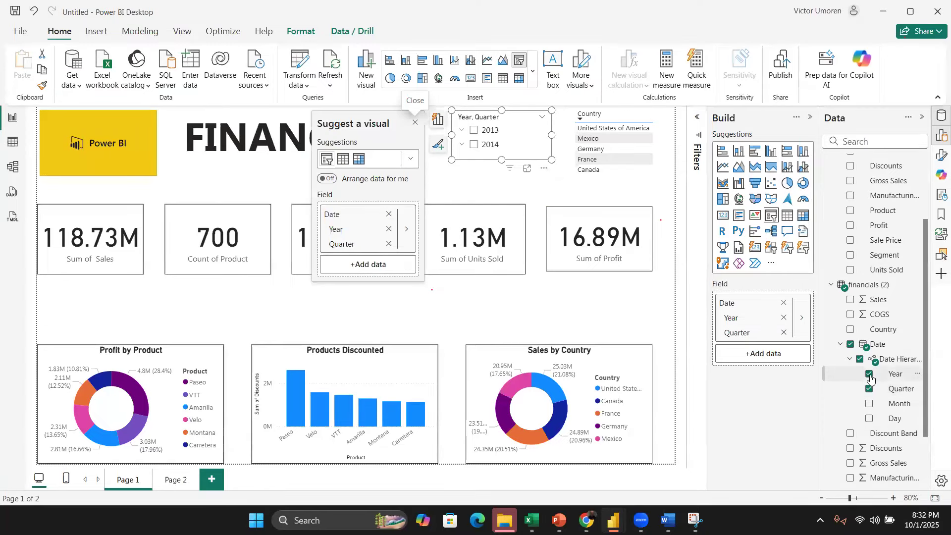
pyautogui.click(869, 374)
pyautogui.moveTo(547, 162); pyautogui.dragTo(547, 188)
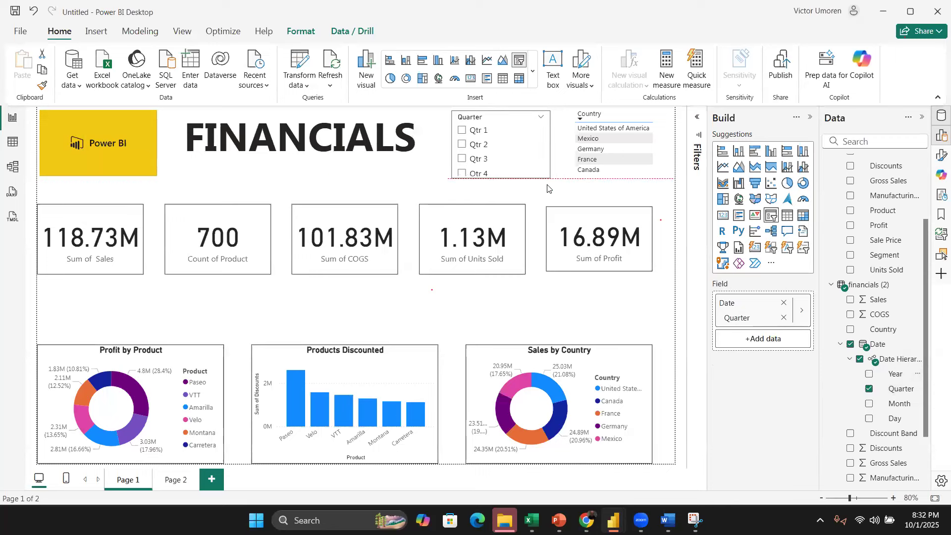
# Step: Test the Quarter slicer by toggling Qtr 4 and Qtr 1 on and off
pyautogui.click(460, 173)
pyautogui.click(460, 173)
pyautogui.click(462, 130)
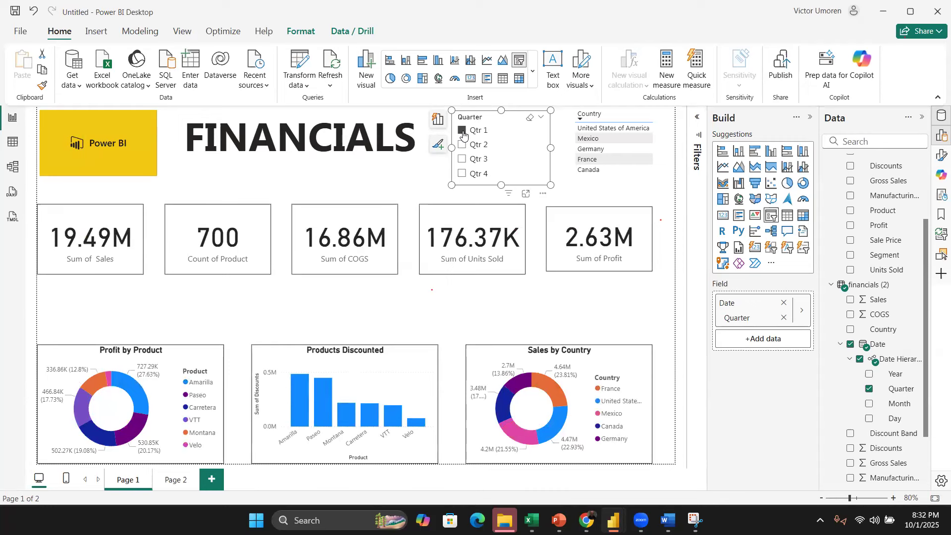
pyautogui.click(463, 132)
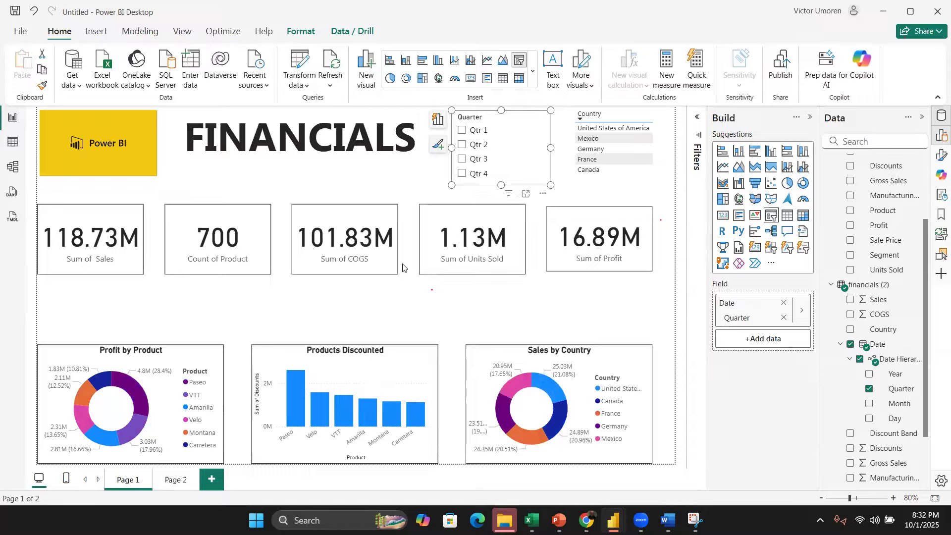
pyautogui.click(424, 289)
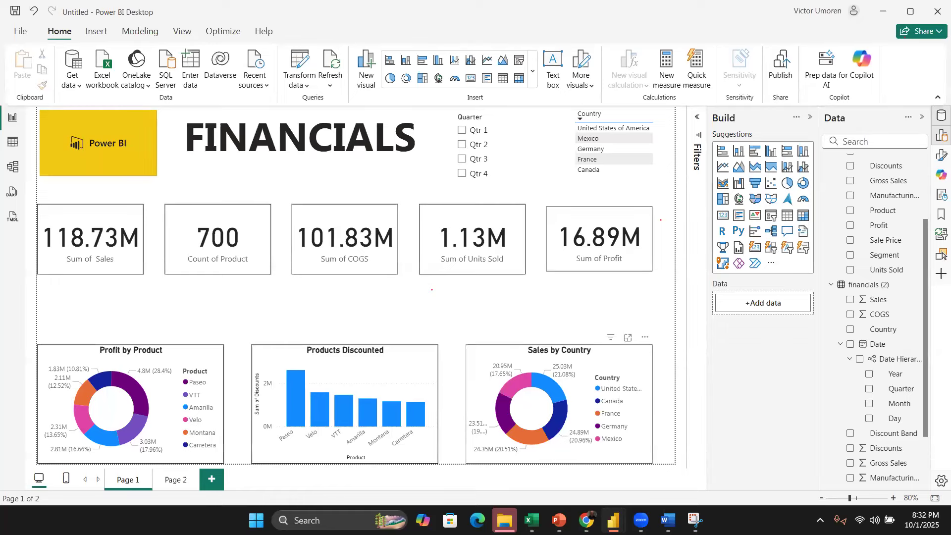
# Step: Switch to Excel and open Financial Sample.xlsx from the recent files list
pyautogui.moveTo(526, 515)
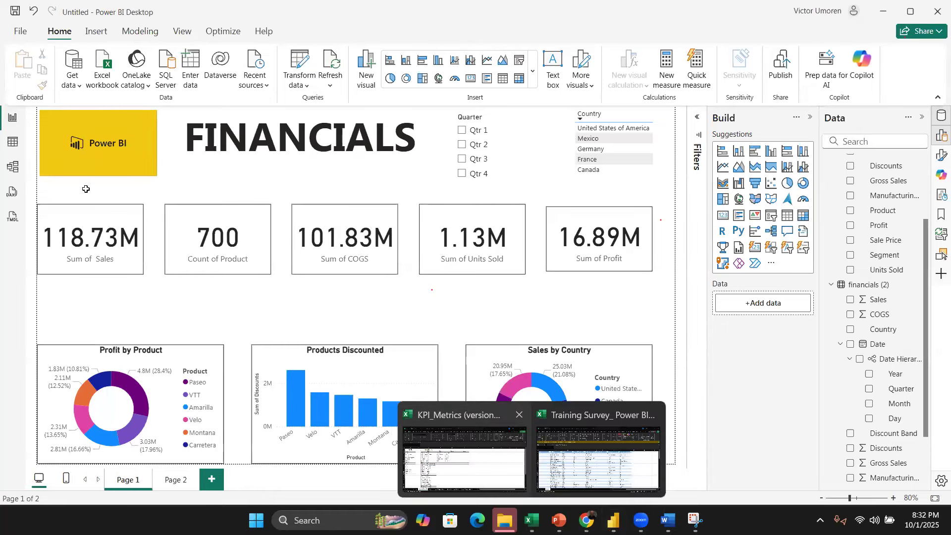
pyautogui.click(464, 458)
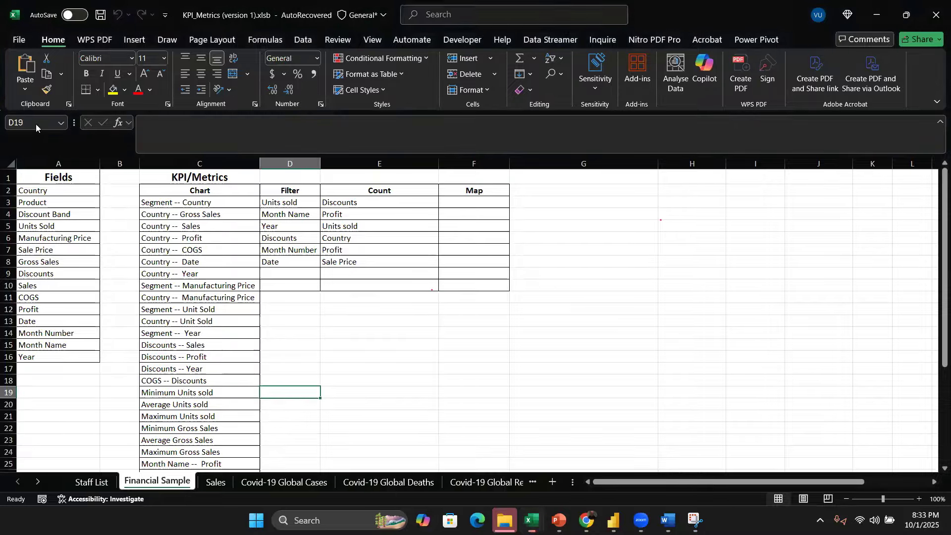
pyautogui.click(19, 40)
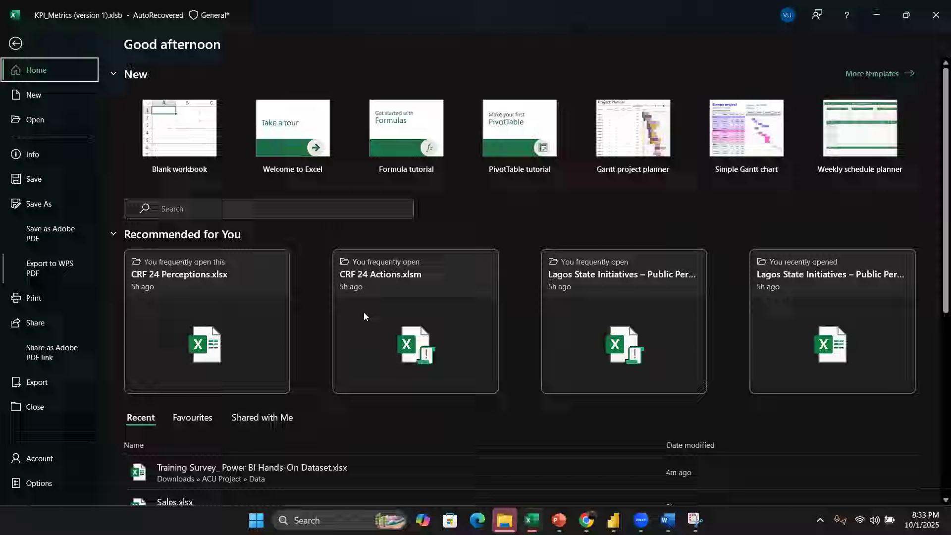
pyautogui.scroll(-3, 539, 356)
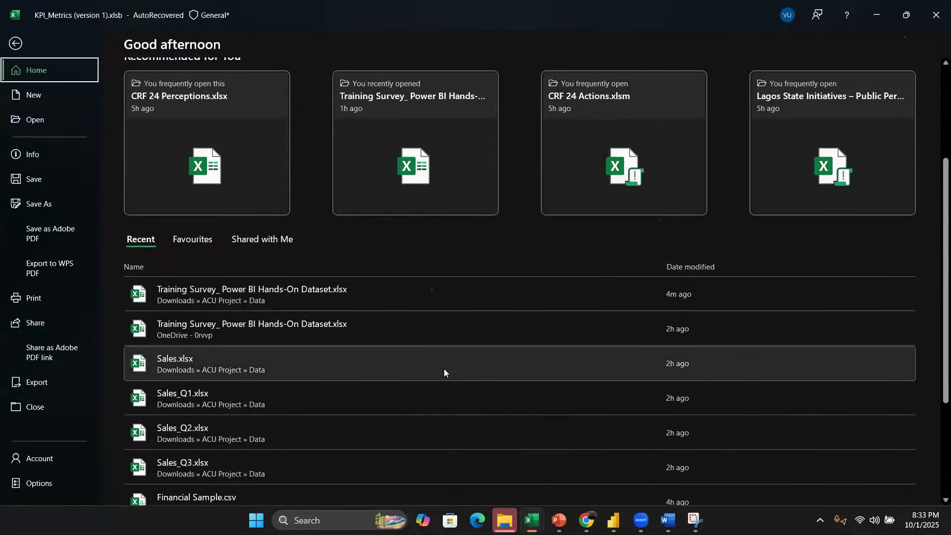
pyautogui.scroll(-3, 444, 369)
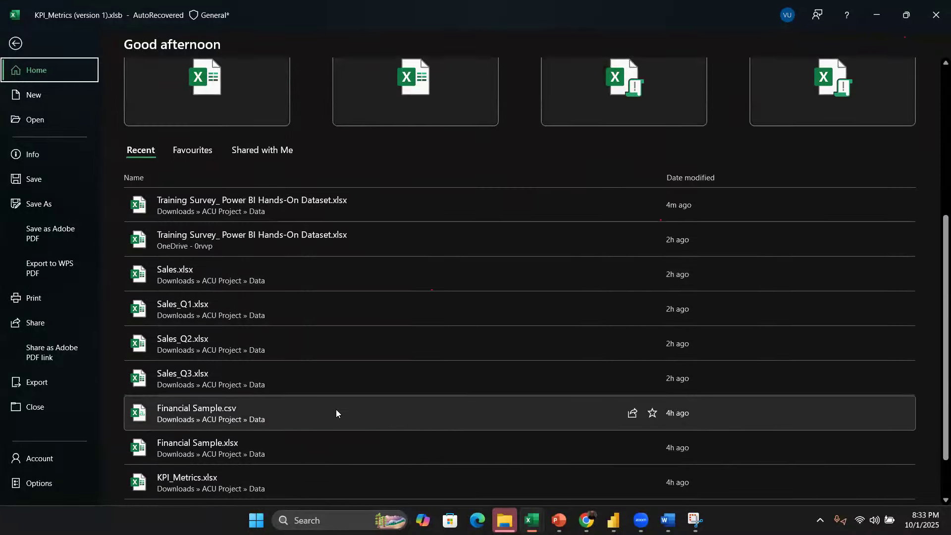
pyautogui.click(330, 445)
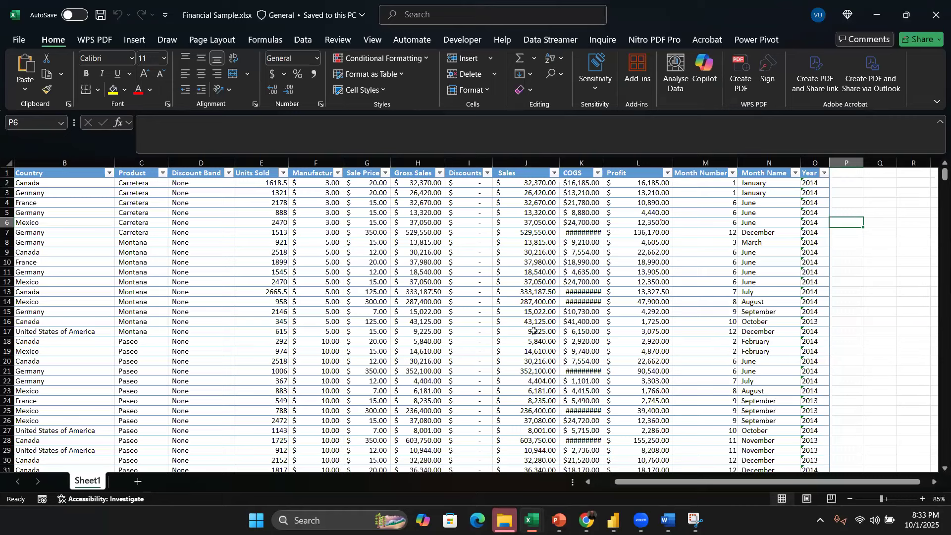
# Step: Examine the Sales, COGS and Profit columns of the financial sample table
pyautogui.click(522, 174)
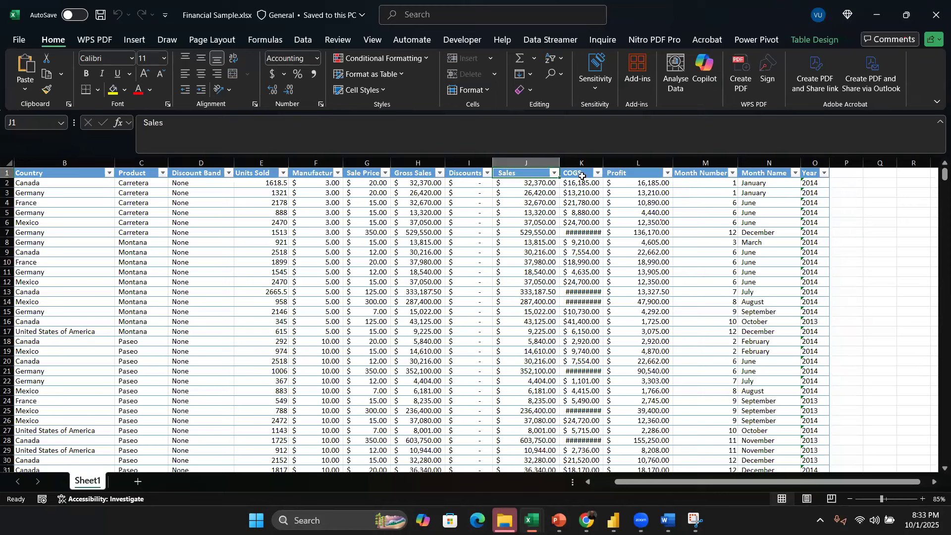
pyautogui.press('Right')
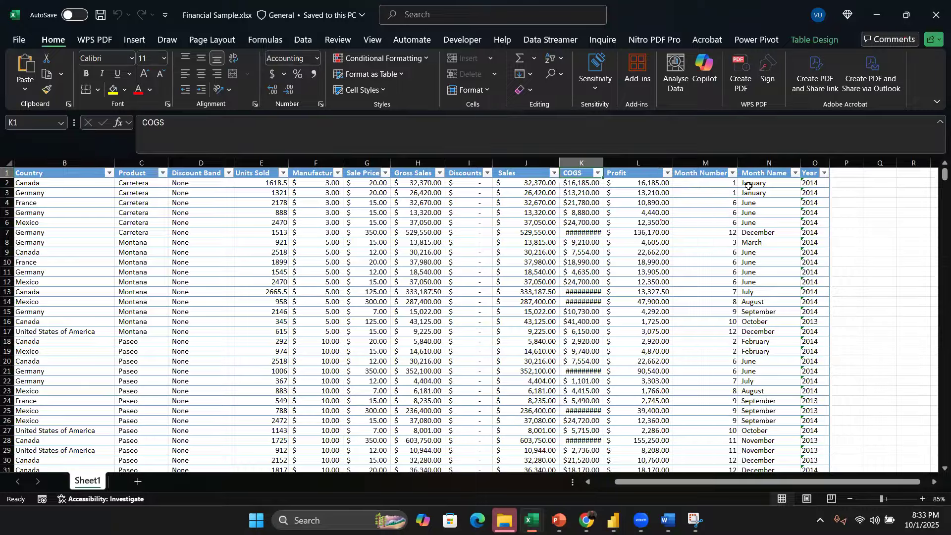
pyautogui.press('Right')
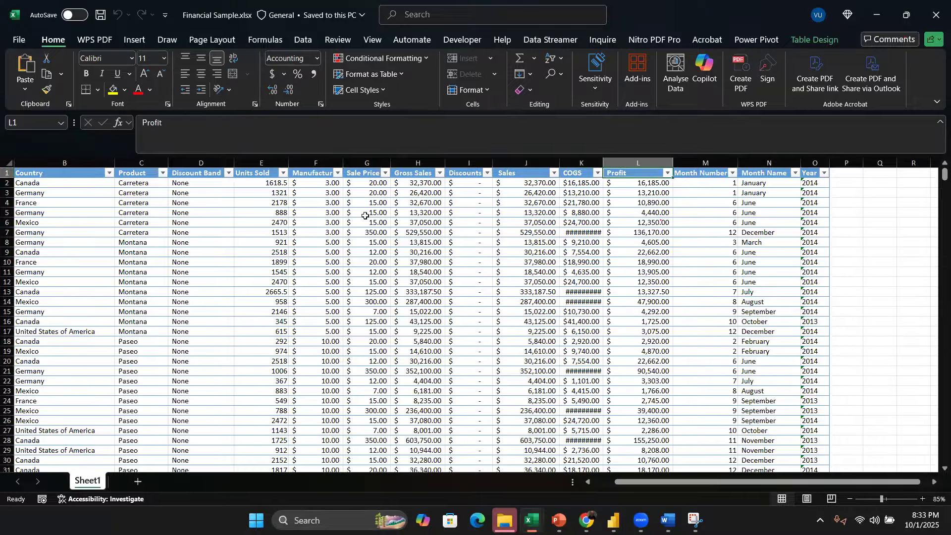
pyautogui.hscroll(-10, 365, 216)
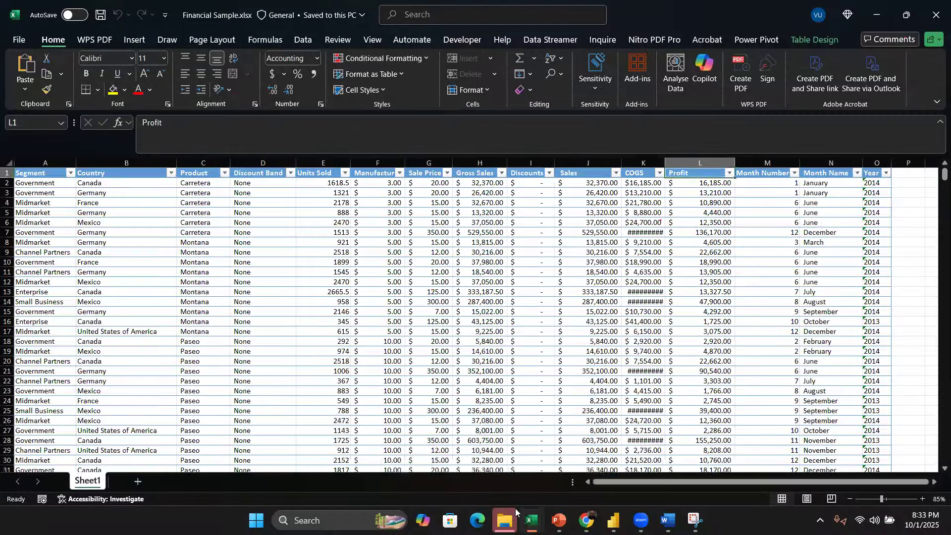
# Step: Review the Chart, Filter and Count lists on the KPI/Metrics sheet
pyautogui.moveTo(515, 509)
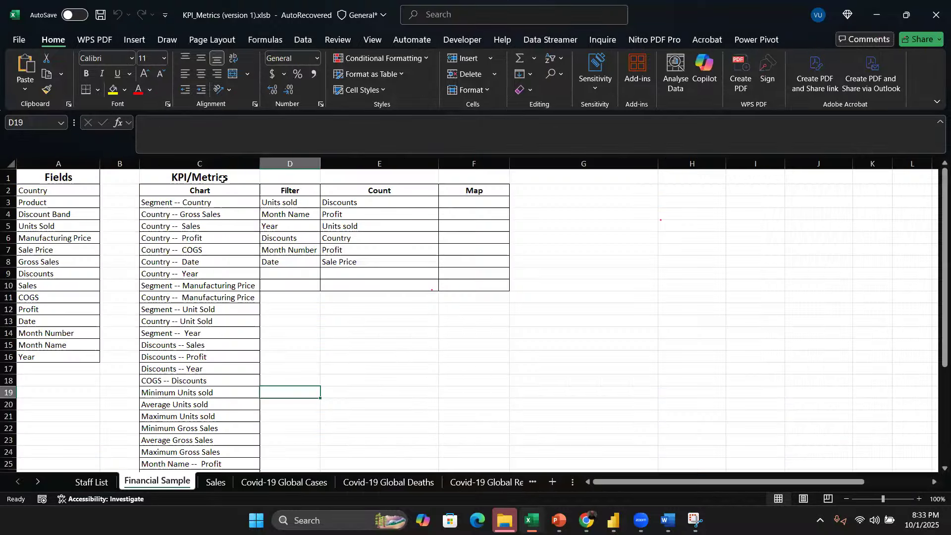
pyautogui.click(232, 163)
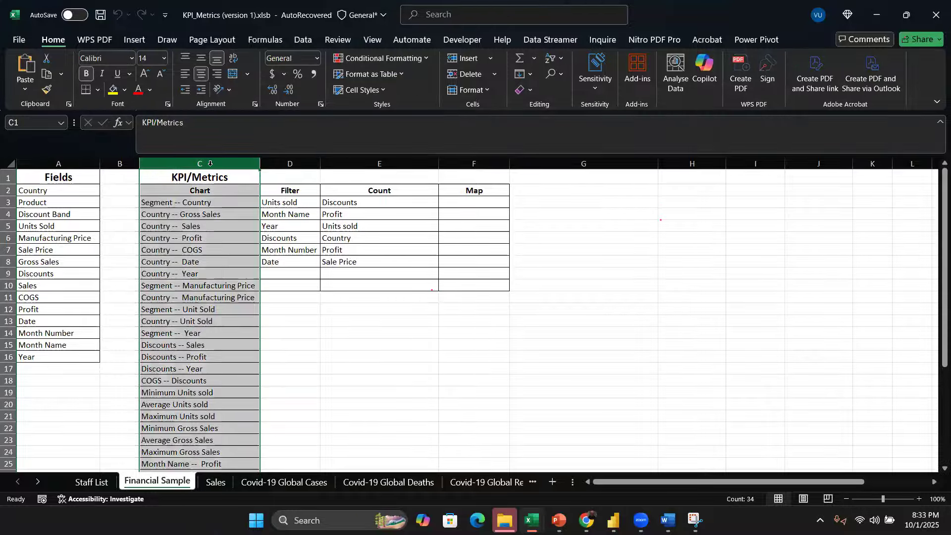
pyautogui.click(293, 163)
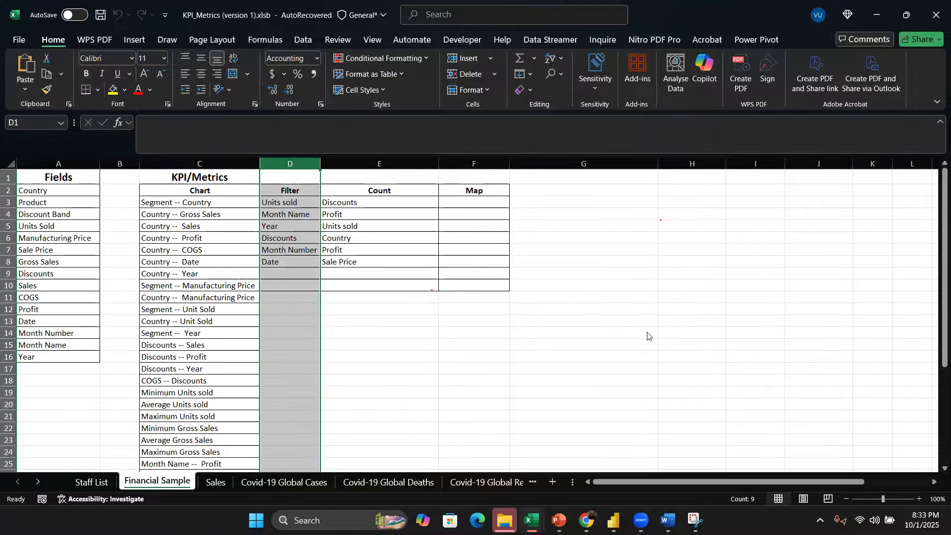
pyautogui.click(289, 249)
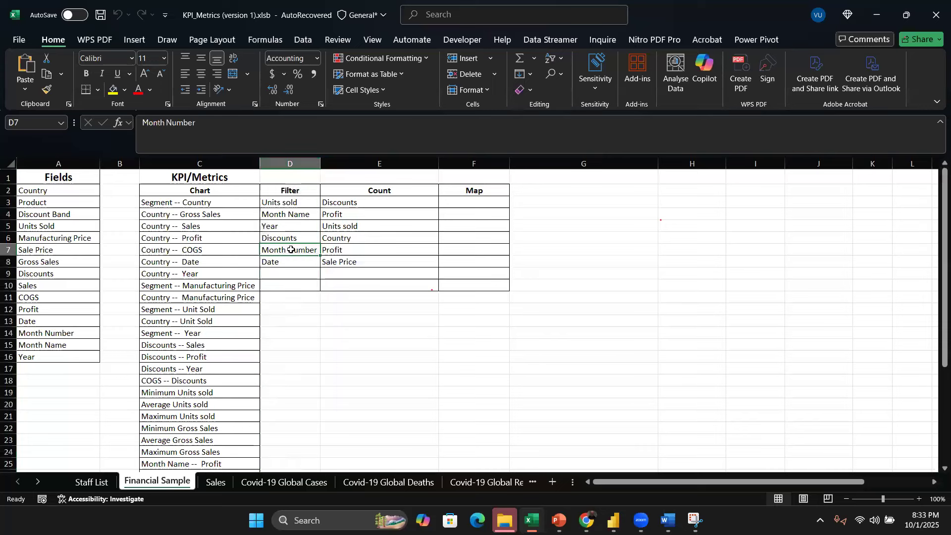
pyautogui.click(300, 204)
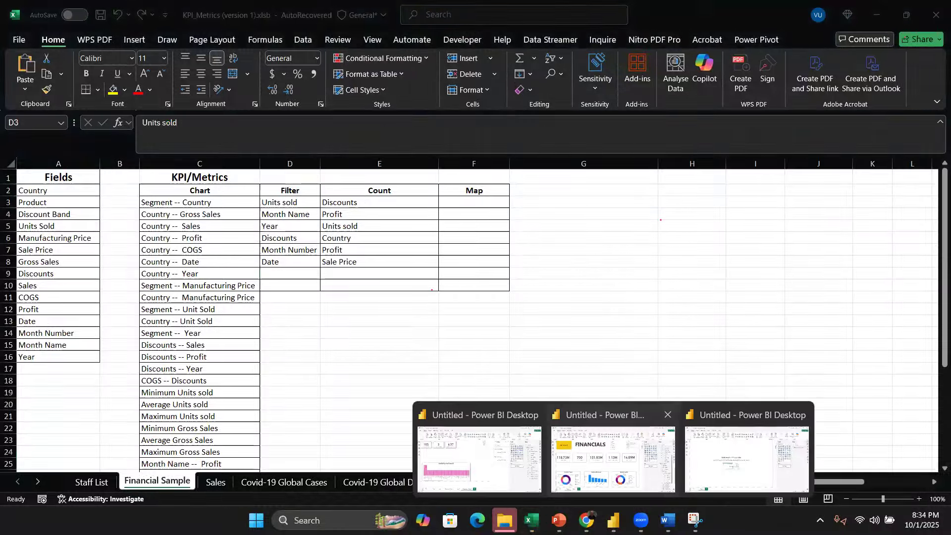
# Step: Switch back to Power BI and select each card in turn to inspect the field it uses
pyautogui.click(614, 461)
pyautogui.click(93, 226)
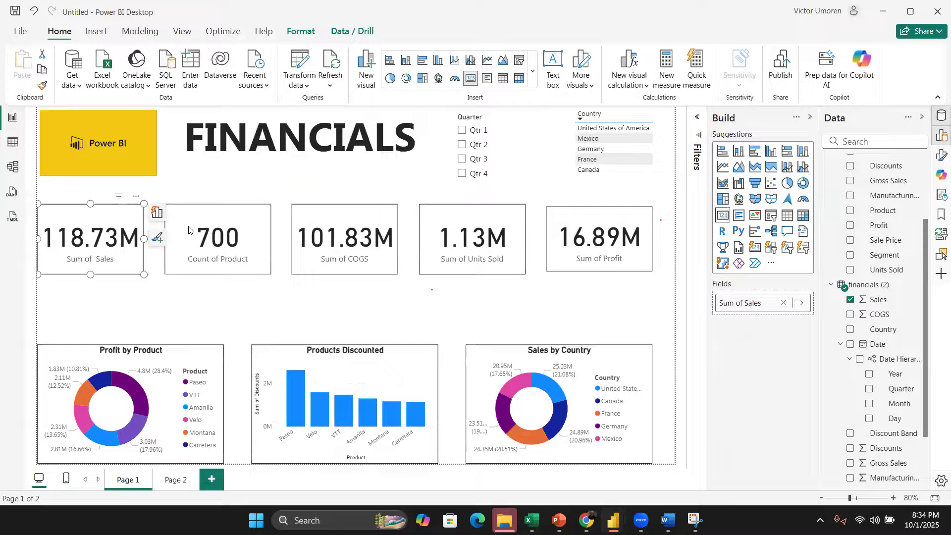
pyautogui.click(191, 229)
pyautogui.click(355, 224)
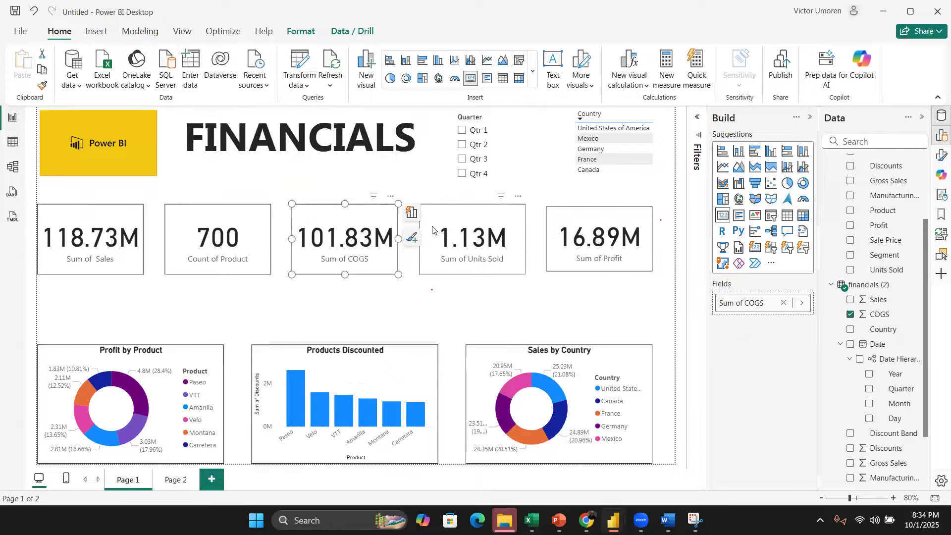
pyautogui.click(448, 228)
pyautogui.click(634, 227)
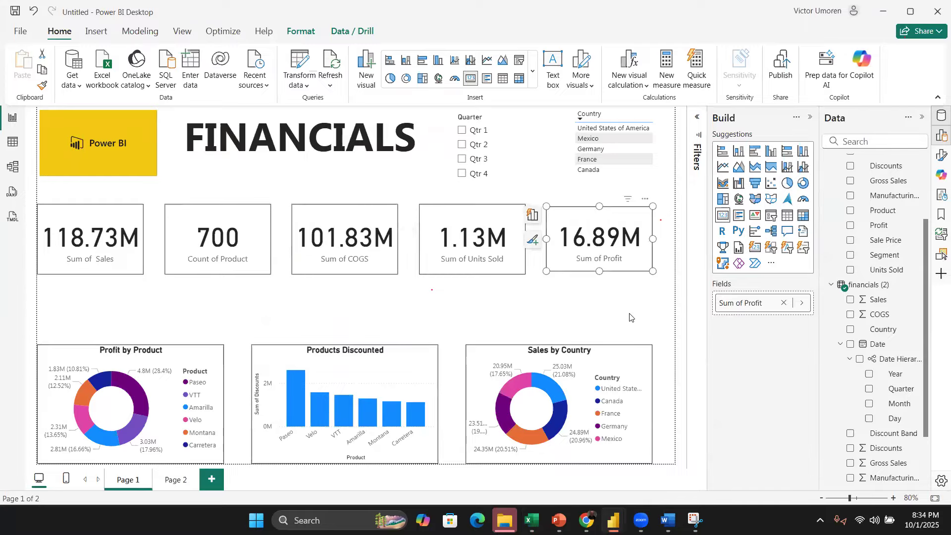
pyautogui.click(630, 317)
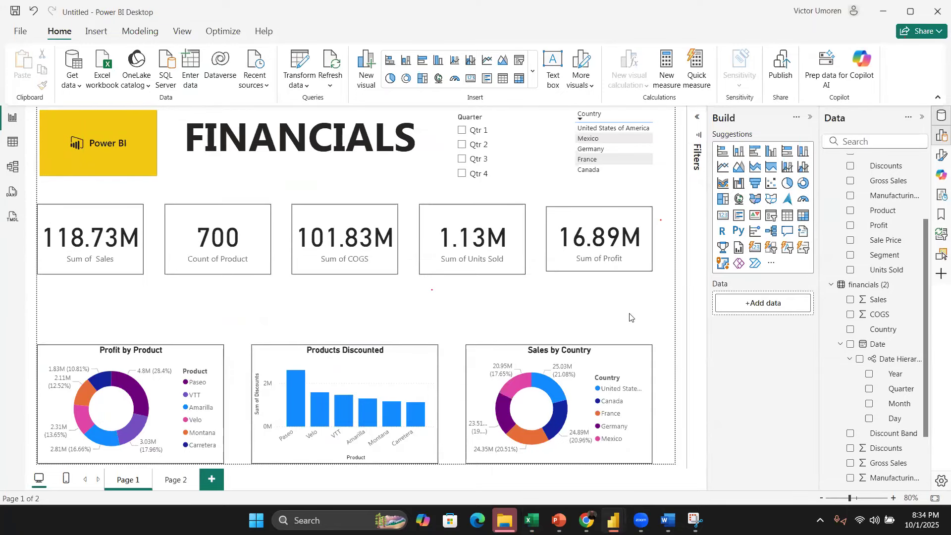
# Step: Switch to the Financial Sample workbook and scroll through its data rows
pyautogui.moveTo(527, 512)
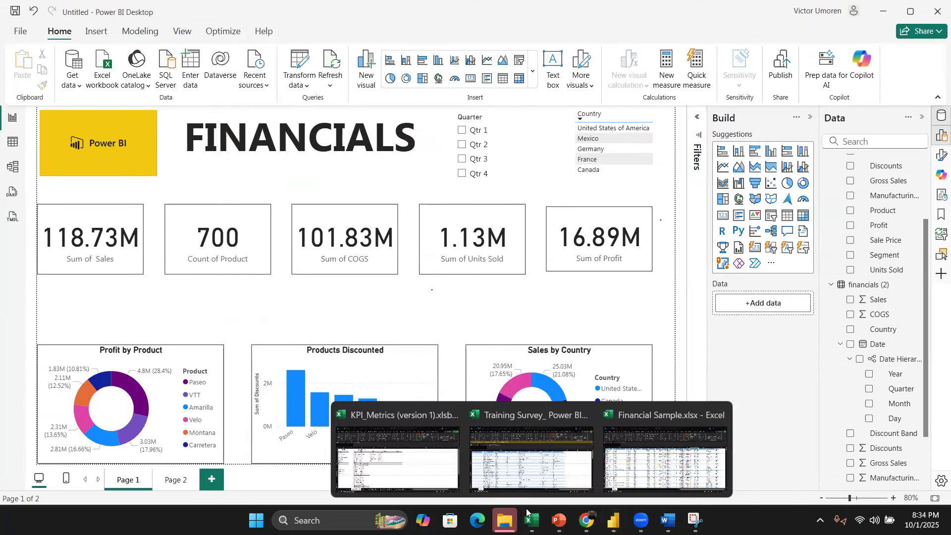
pyautogui.click(397, 446)
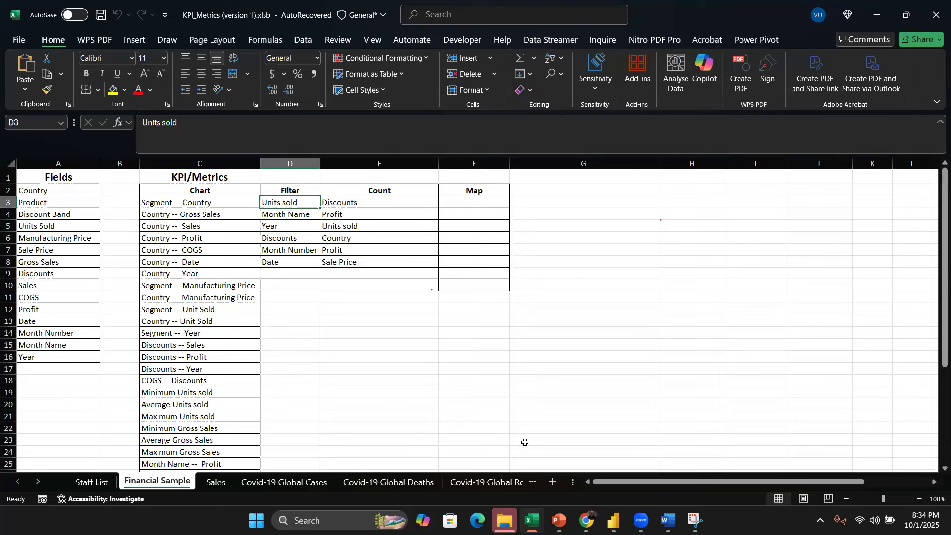
pyautogui.click(534, 515)
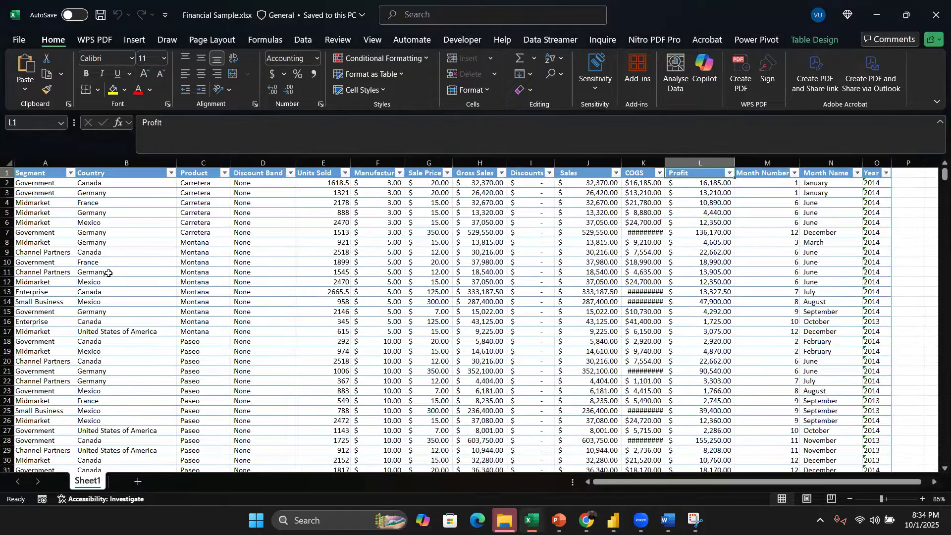
pyautogui.scroll(-5, 235, 314)
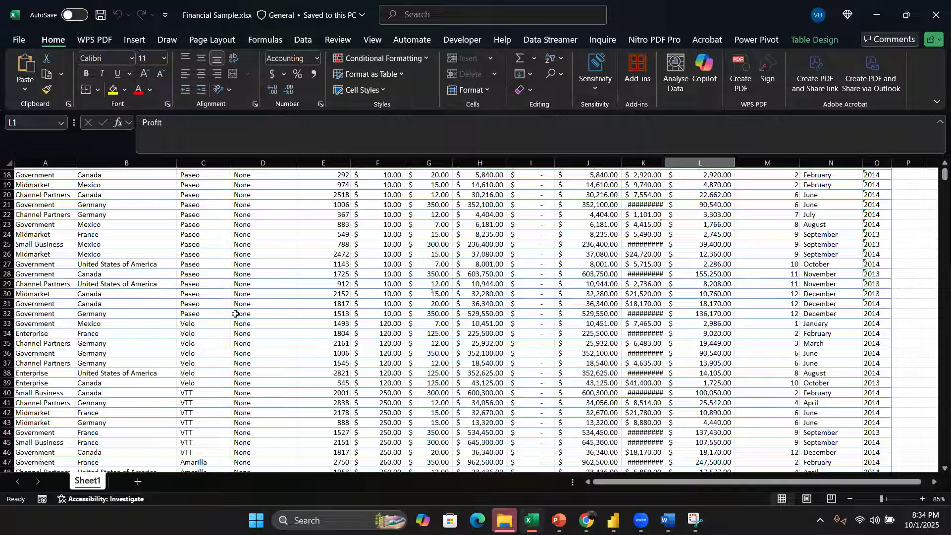
pyautogui.scroll(5, 218, 342)
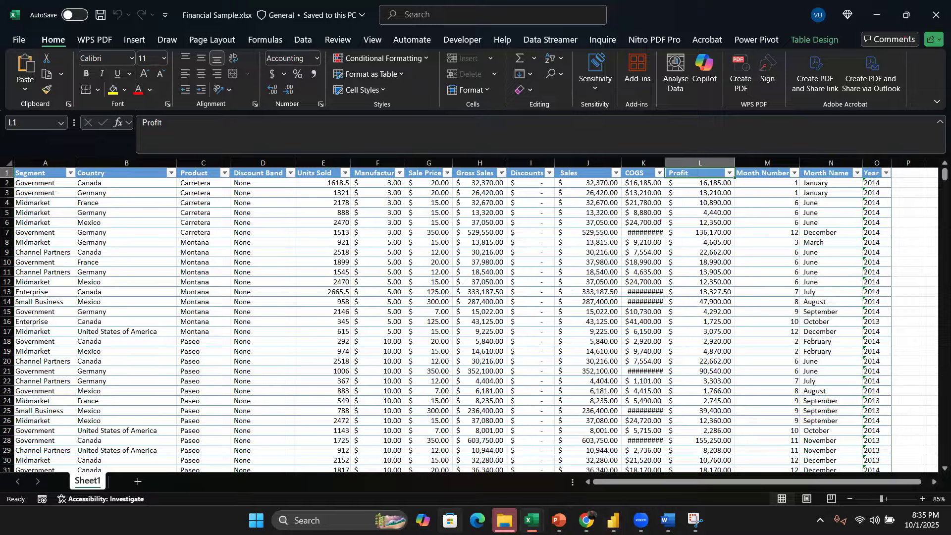
# Step: Open the Microsoft Store and search it for power bi
pyautogui.press('super')
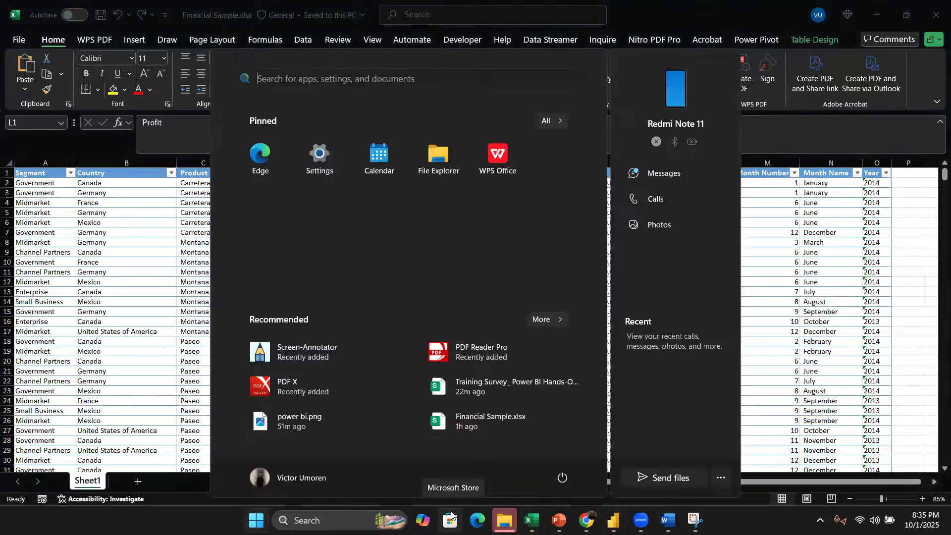
pyautogui.write('stor')
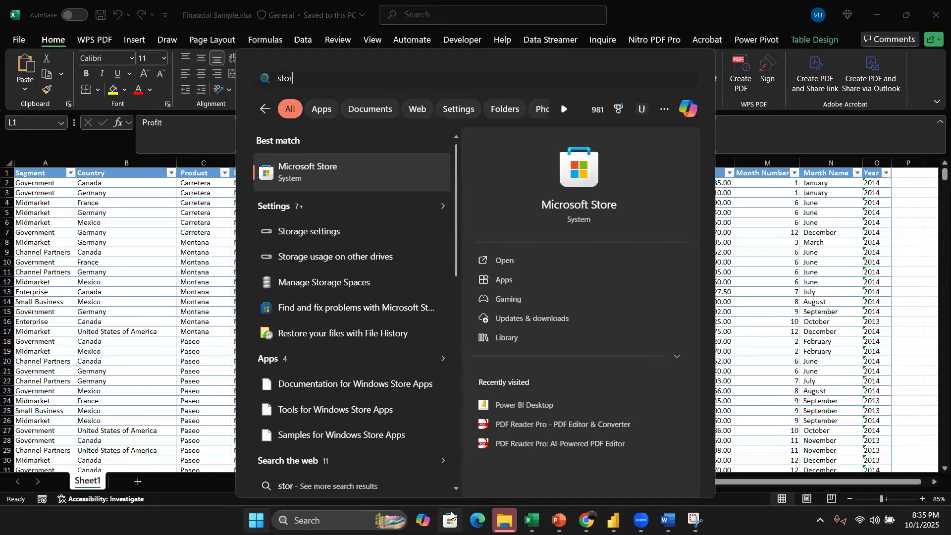
pyautogui.press('Return')
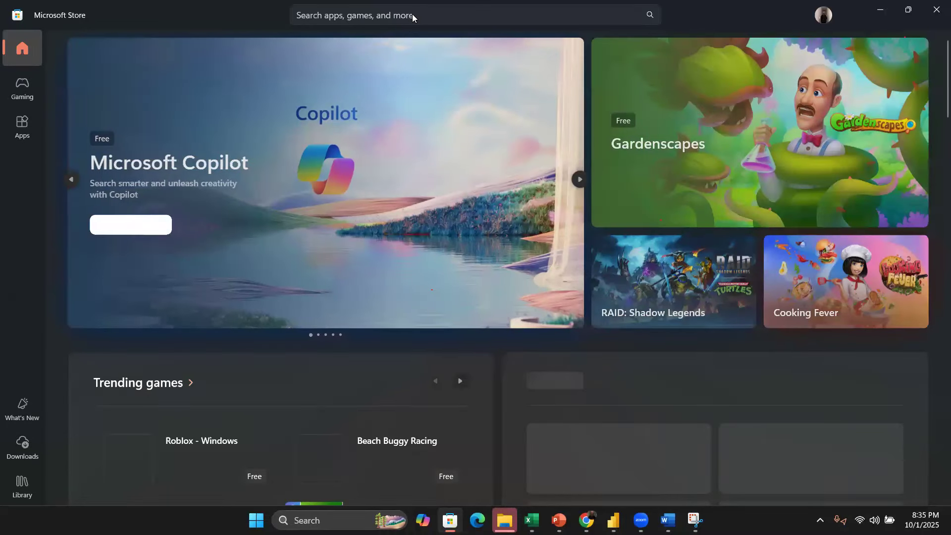
pyautogui.click(413, 15)
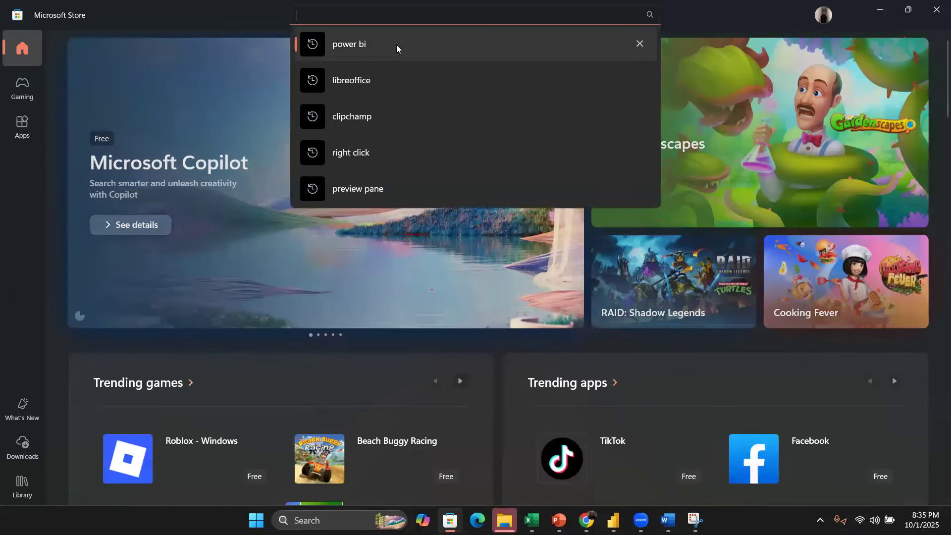
pyautogui.click(396, 43)
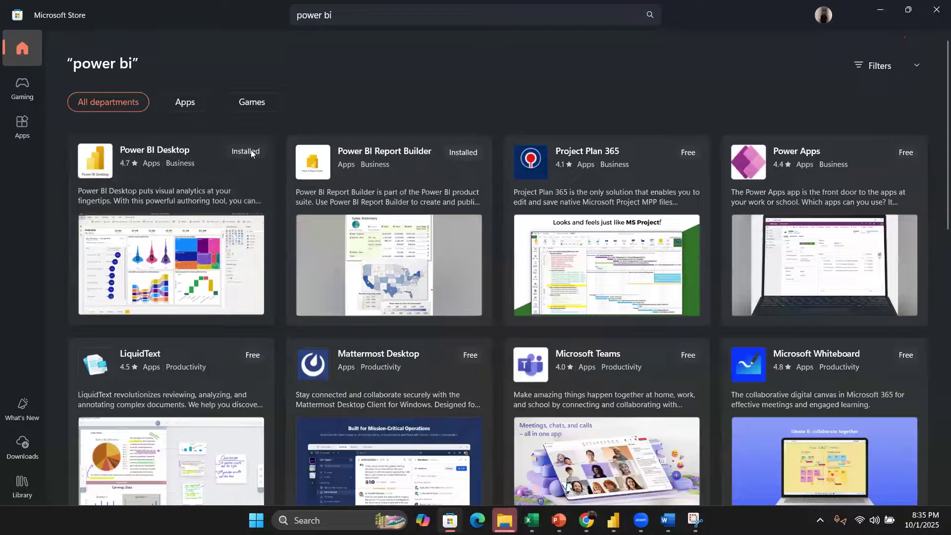
pyautogui.moveTo(247, 148)
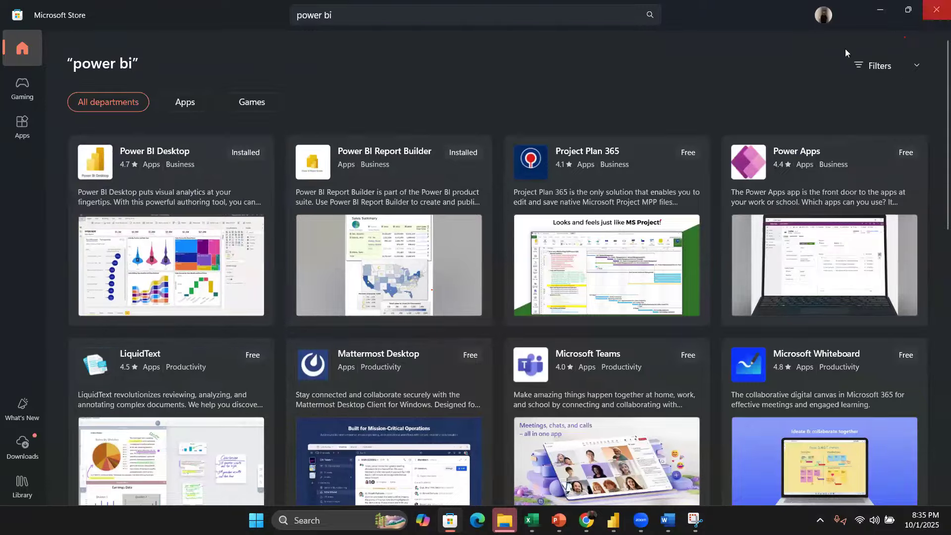
# Step: Switch back to Power BI Desktop and open the account menu to check the signed-in account
pyautogui.hotkey('alt', 'Tab')
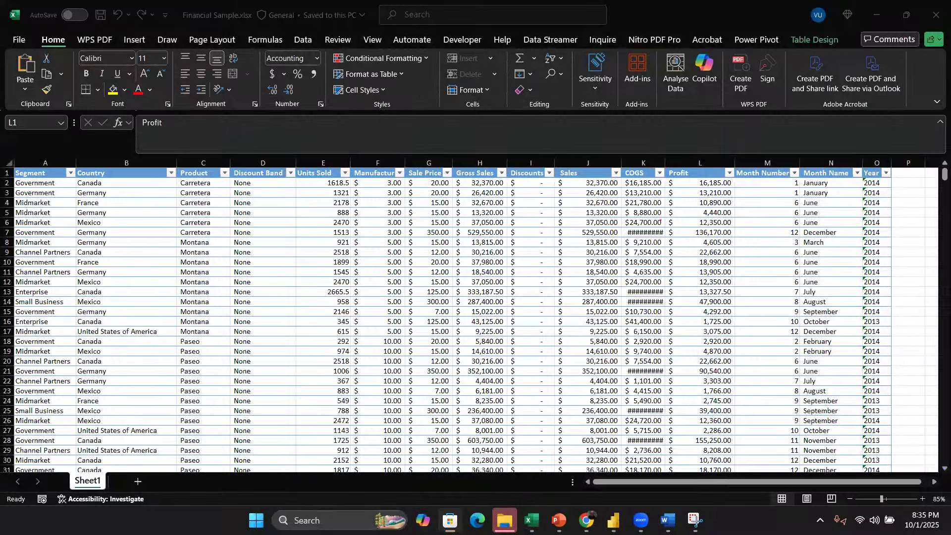
pyautogui.click(613, 520)
pyautogui.click(638, 411)
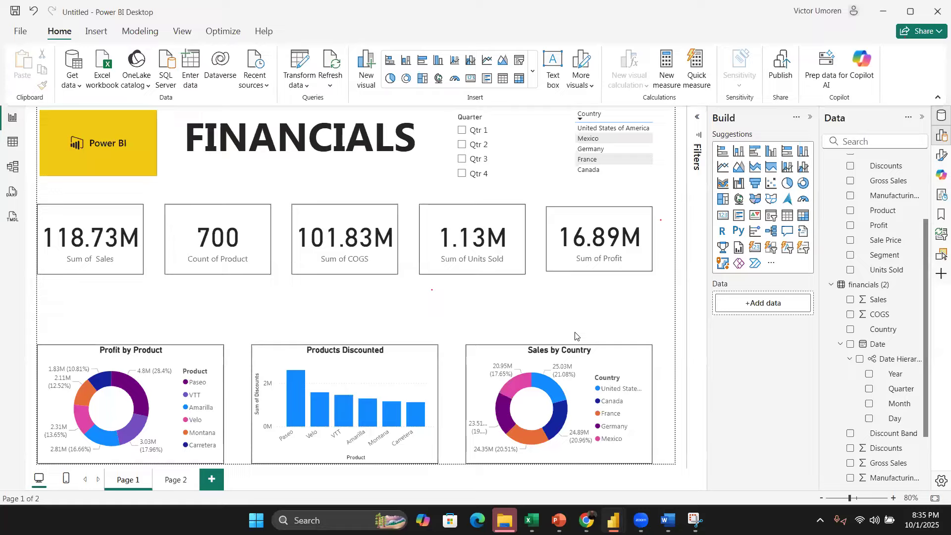
pyautogui.click(826, 19)
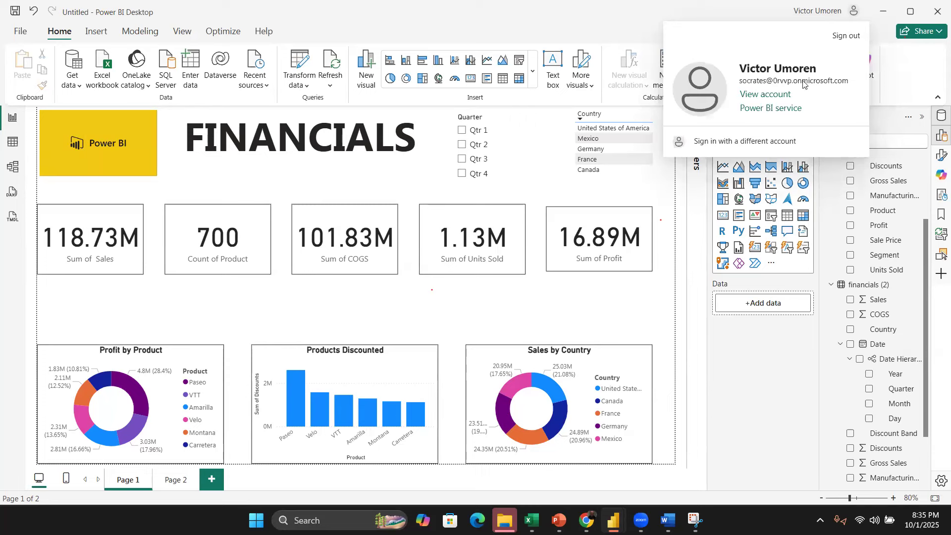
pyautogui.click(631, 40)
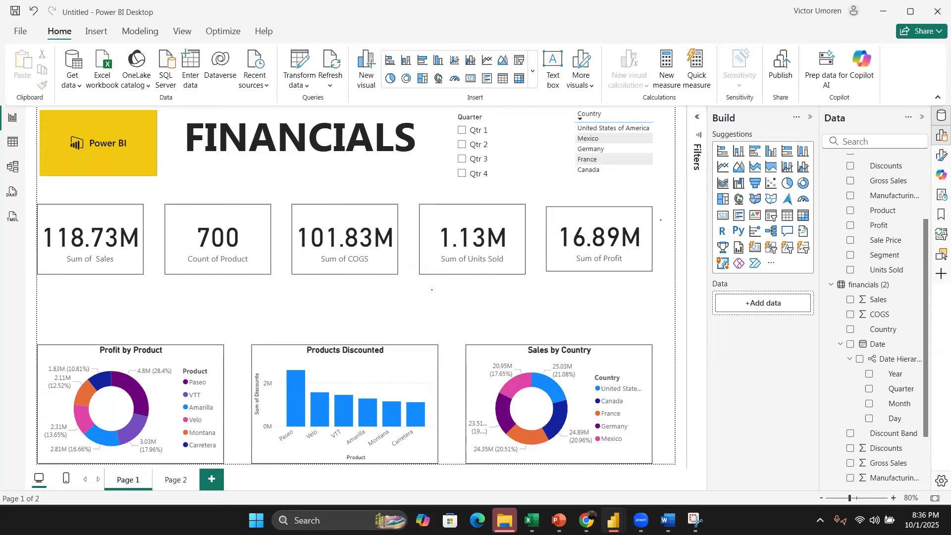
# Step: Go to Page 2 and rebuild the broken chart with Sales and Units Sold from the financials (2) table
pyautogui.click(176, 480)
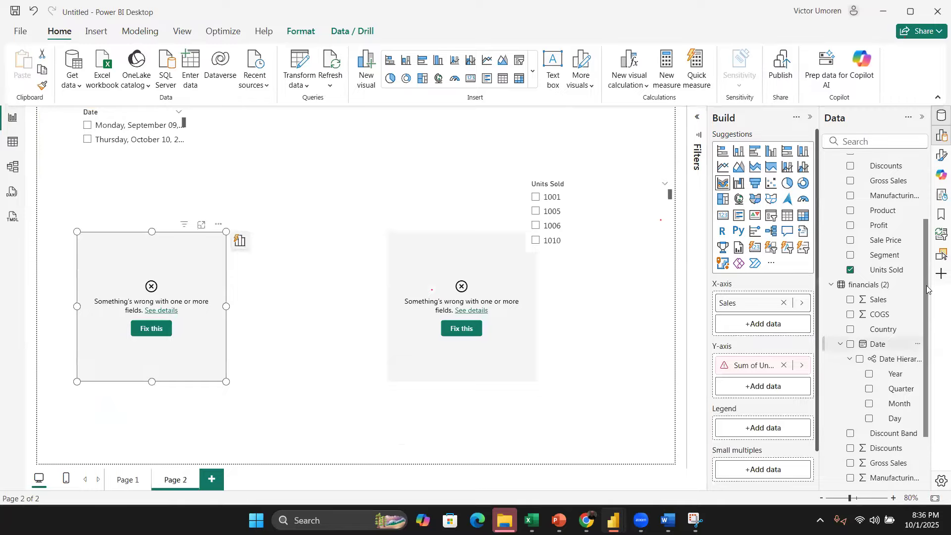
pyautogui.moveTo(925, 297); pyautogui.dragTo(933, 488)
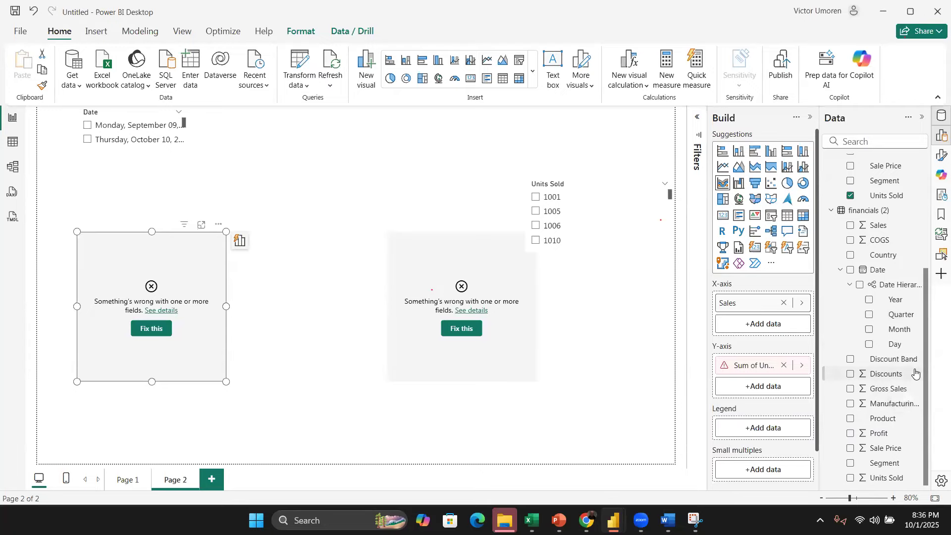
pyautogui.scroll(3, 891, 391)
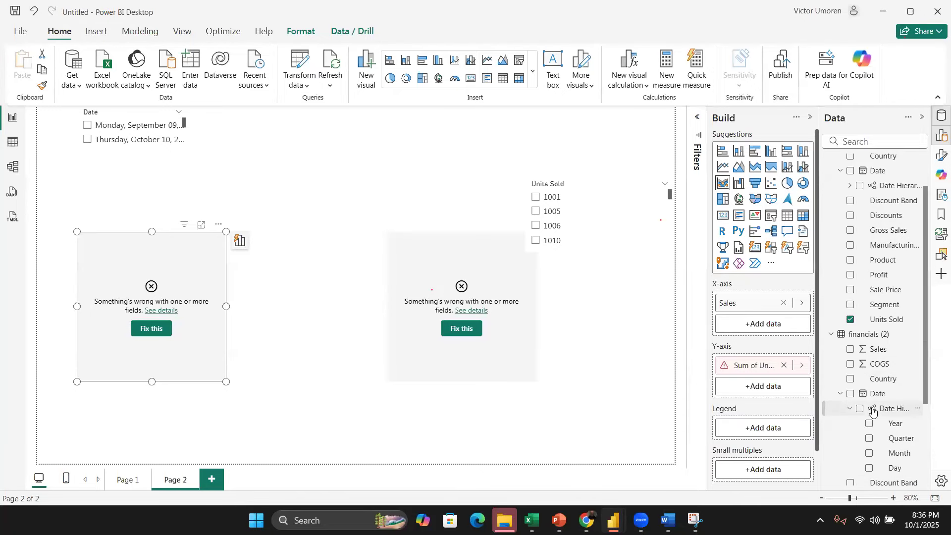
pyautogui.scroll(-3, 872, 416)
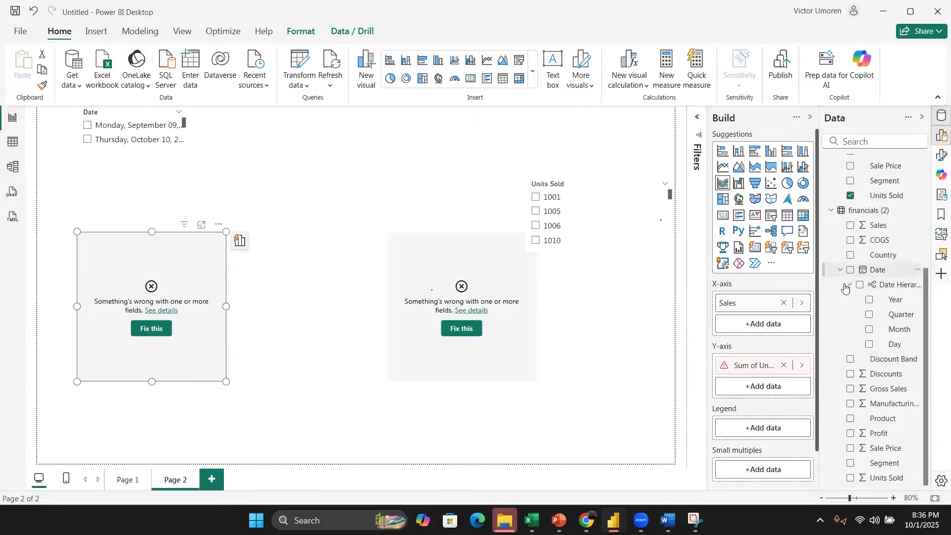
pyautogui.click(840, 270)
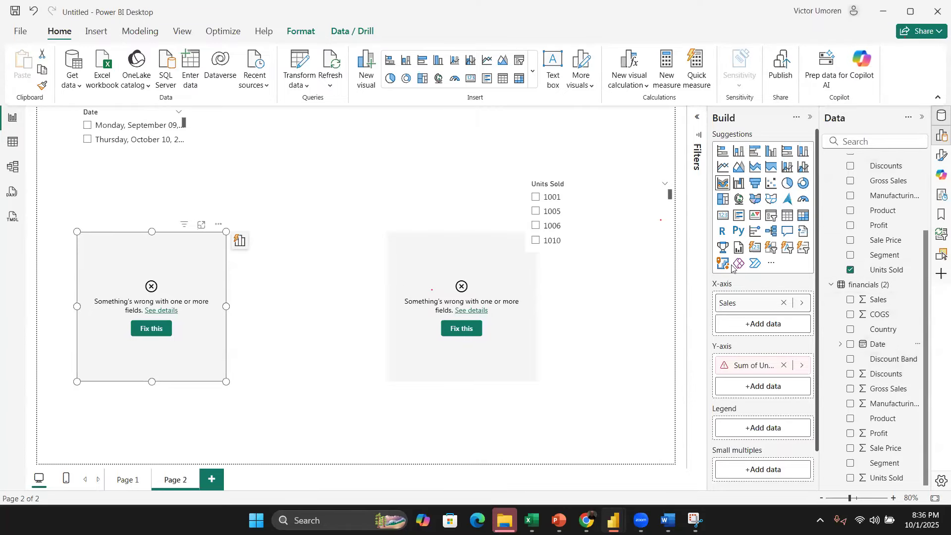
pyautogui.scroll(2, 913, 281)
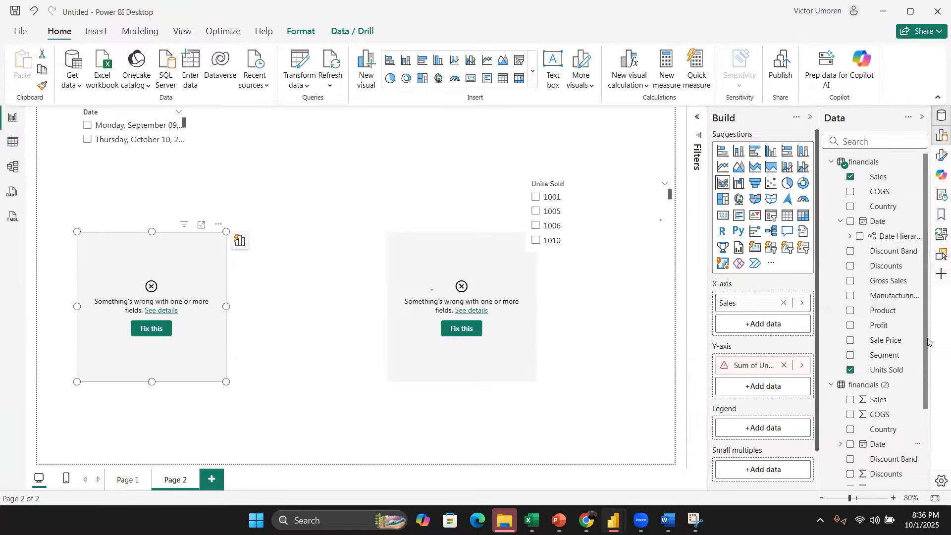
pyautogui.scroll(-1, 917, 381)
pyautogui.scroll(1, 917, 362)
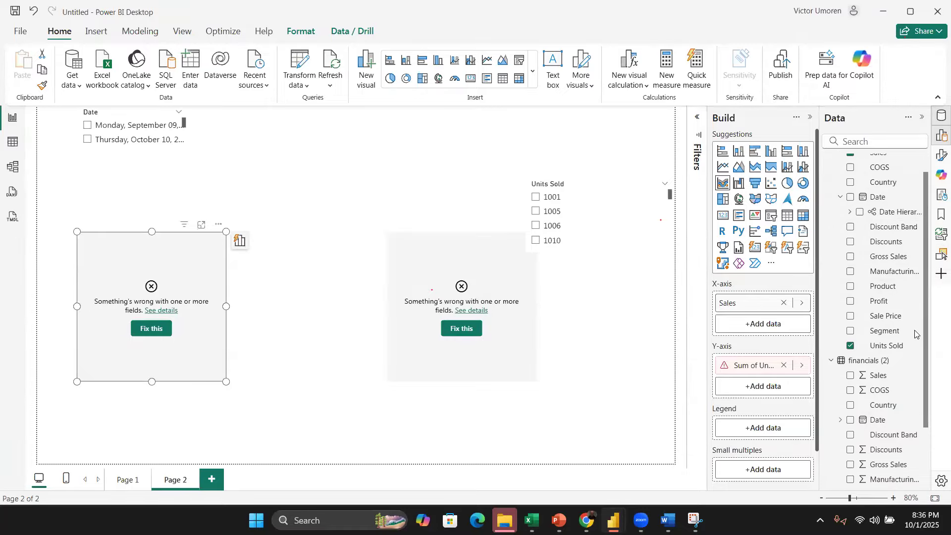
pyautogui.scroll(-1, 917, 389)
pyautogui.click(851, 341)
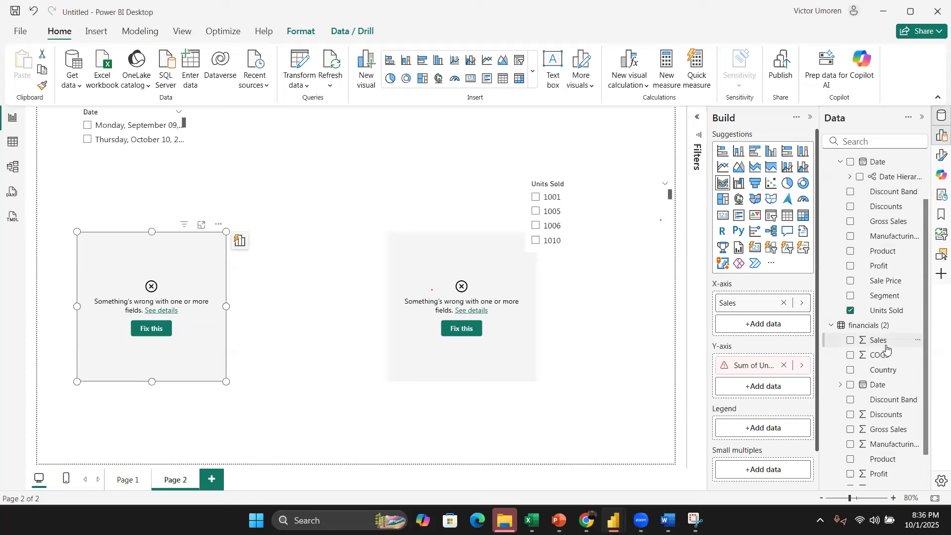
pyautogui.scroll(-2, 926, 351)
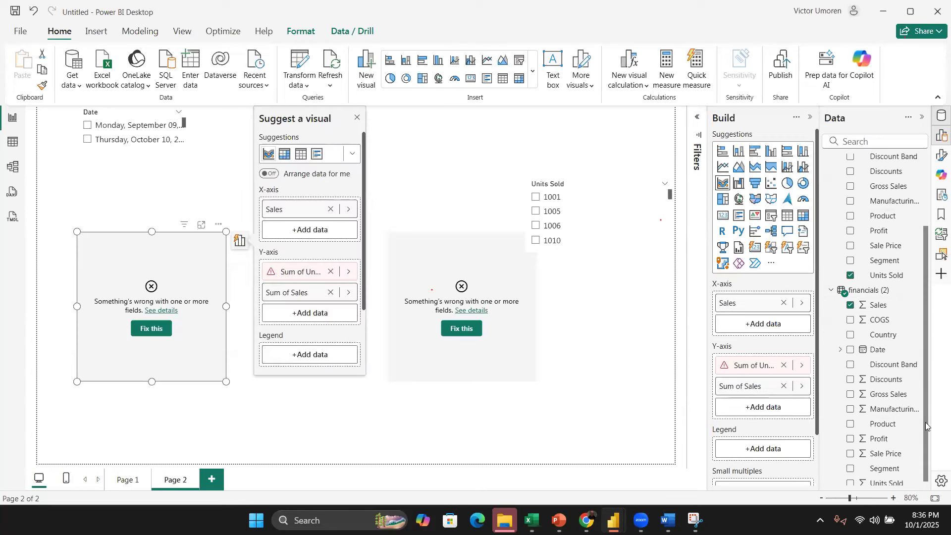
pyautogui.click(852, 479)
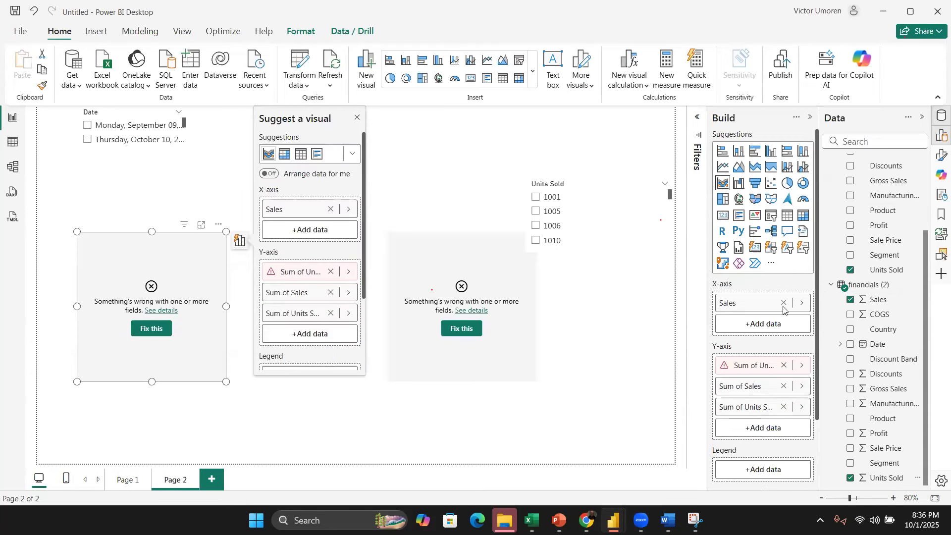
pyautogui.click(850, 271)
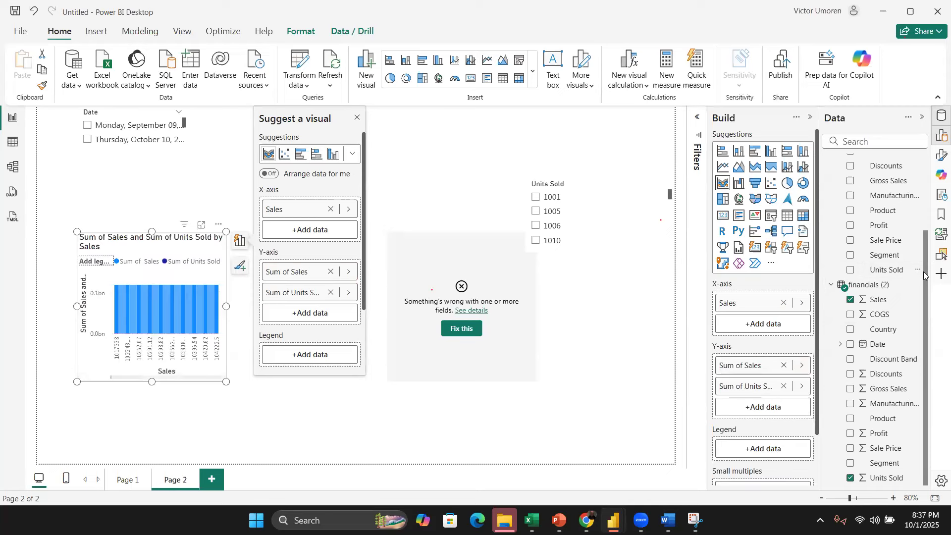
# Step: Change the chart to a column chart with Units Sold on the X-axis and Sum of Sales on the Y-axis
pyautogui.scroll(5, 846, 208)
pyautogui.click(850, 176)
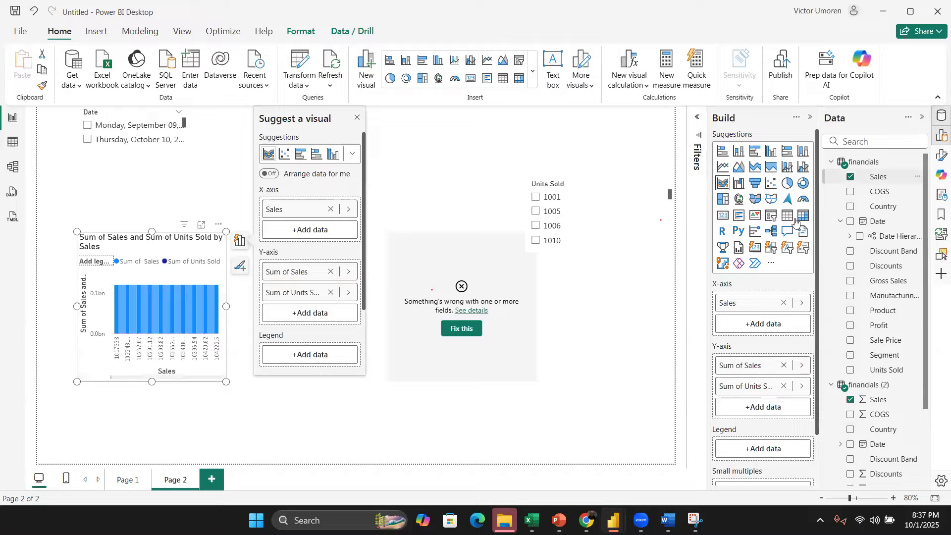
pyautogui.click(738, 151)
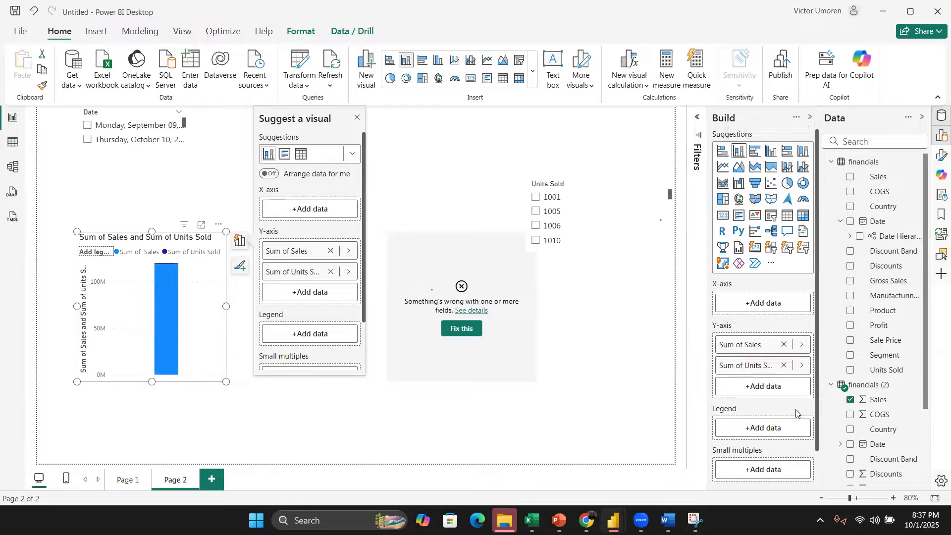
pyautogui.moveTo(755, 346); pyautogui.dragTo(763, 327)
pyautogui.moveTo(759, 366)
pyautogui.mouseDown()
pyautogui.moveTo(763, 329)
pyautogui.moveTo(750, 310)
pyautogui.moveTo(757, 384)
pyautogui.mouseUp()
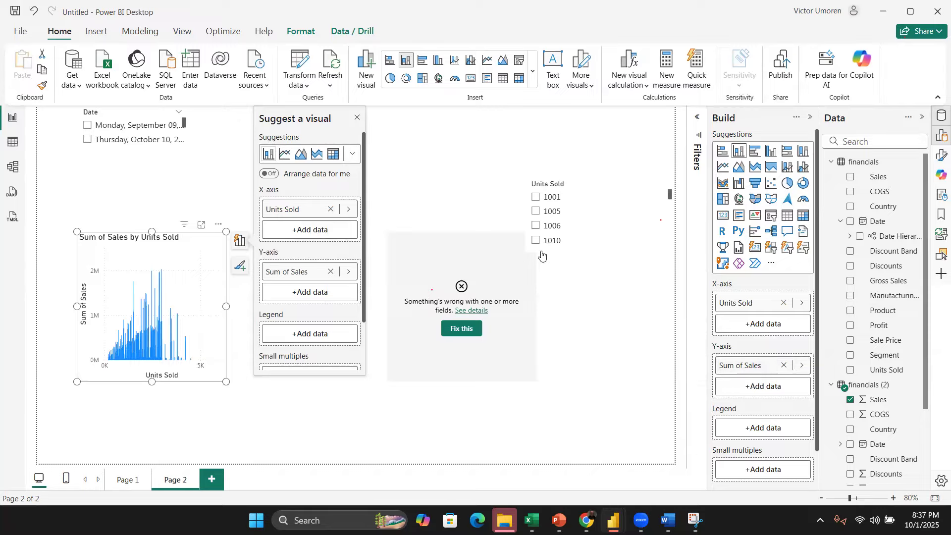
# Step: Fix the broken card so it shows Sum of Profit from the financials (2) table
pyautogui.click(521, 275)
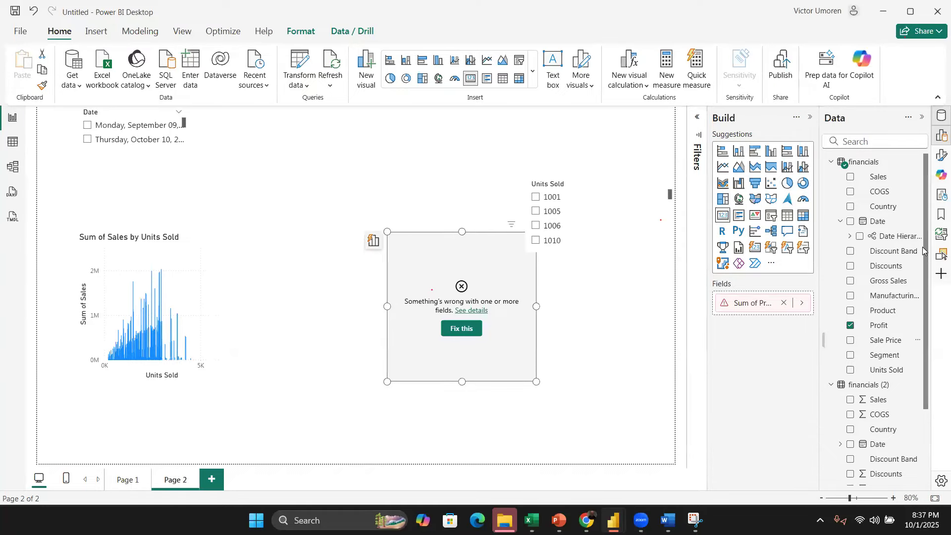
pyautogui.moveTo(927, 302); pyautogui.dragTo(927, 260)
pyautogui.scroll(-4, 886, 347)
pyautogui.click(851, 434)
pyautogui.click(851, 226)
pyautogui.click(618, 275)
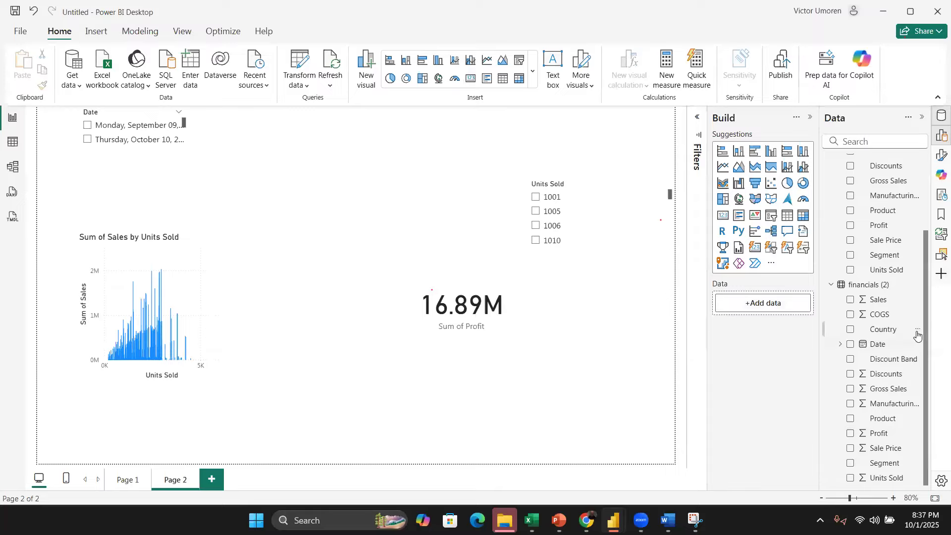
# Step: Add a table of the Date hierarchy with Year, Quarter, Month and Day, placed mid-page and enlarged
pyautogui.click(851, 344)
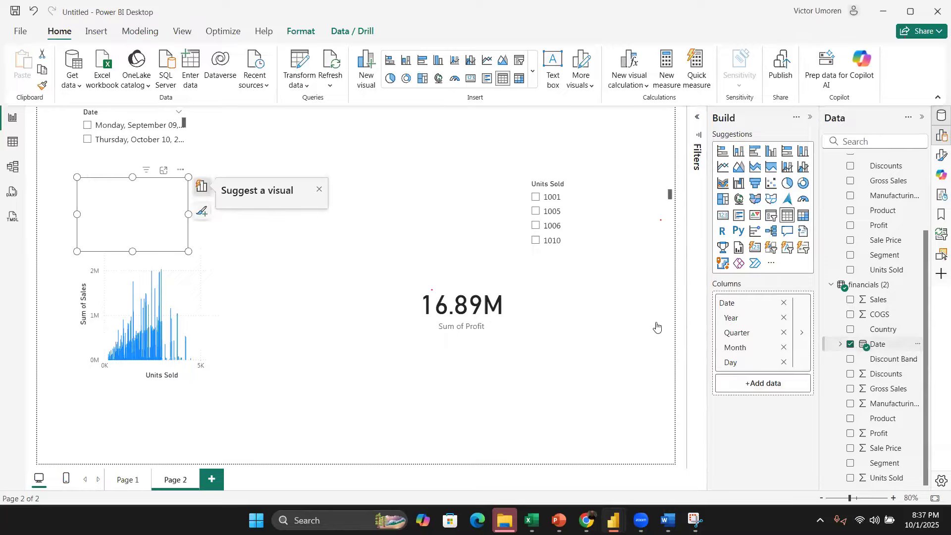
pyautogui.moveTo(187, 253); pyautogui.dragTo(279, 334)
pyautogui.moveTo(257, 239); pyautogui.dragTo(395, 216)
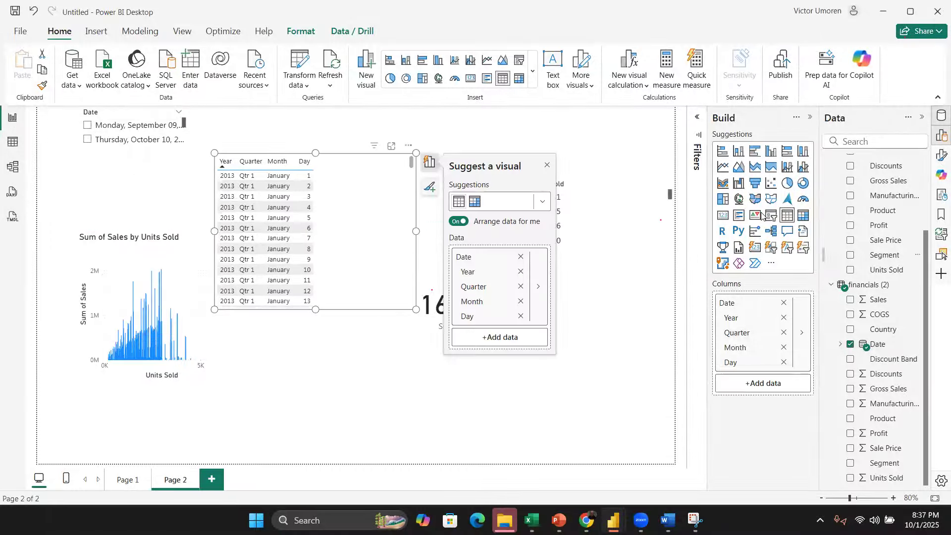
pyautogui.click(804, 215)
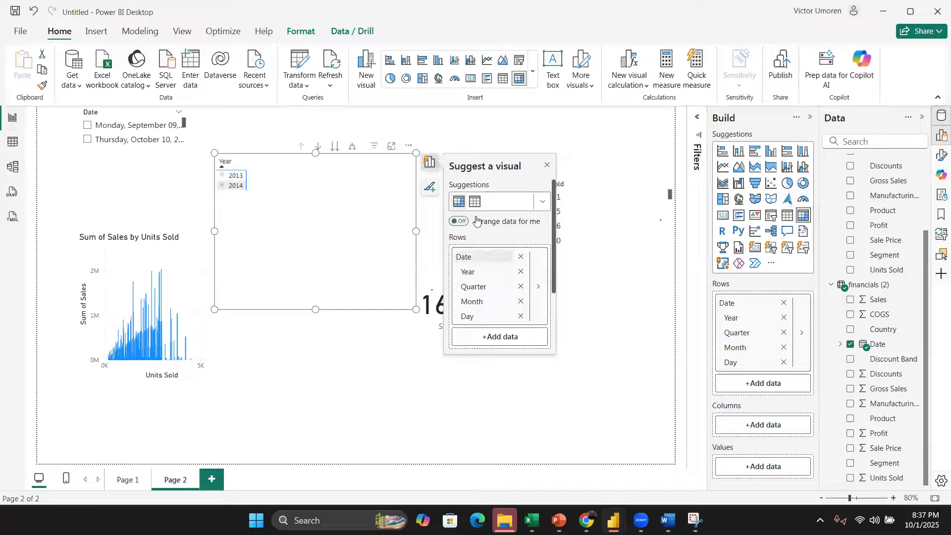
pyautogui.click(475, 201)
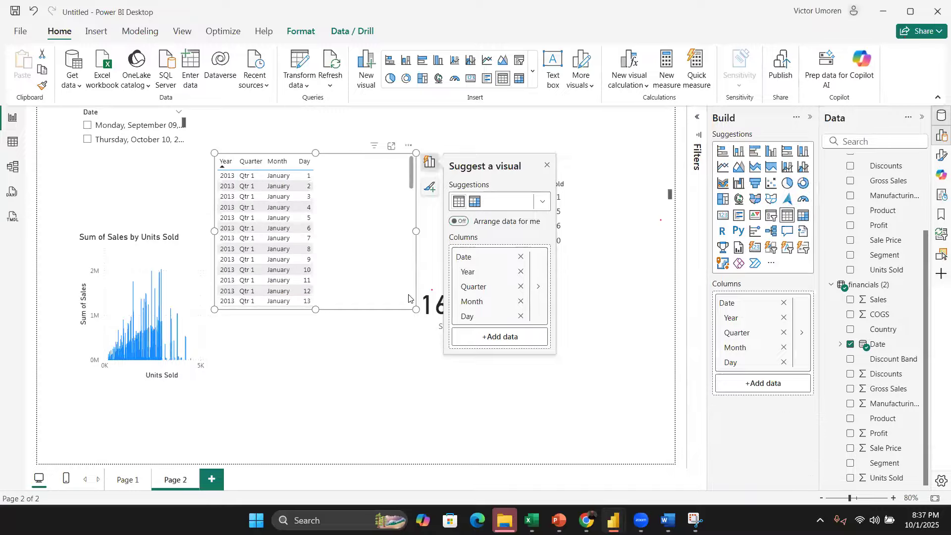
pyautogui.moveTo(472, 383); pyautogui.dragTo(505, 423)
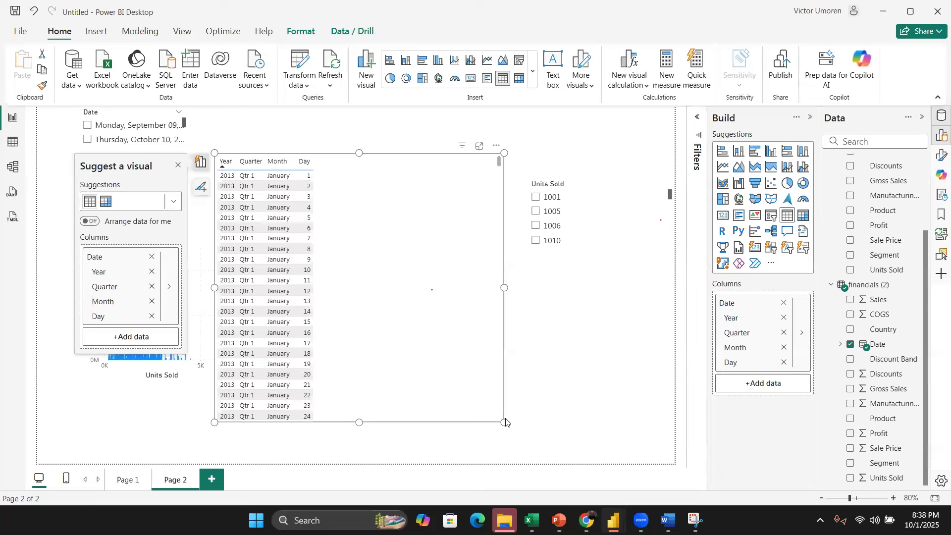
pyautogui.click(601, 357)
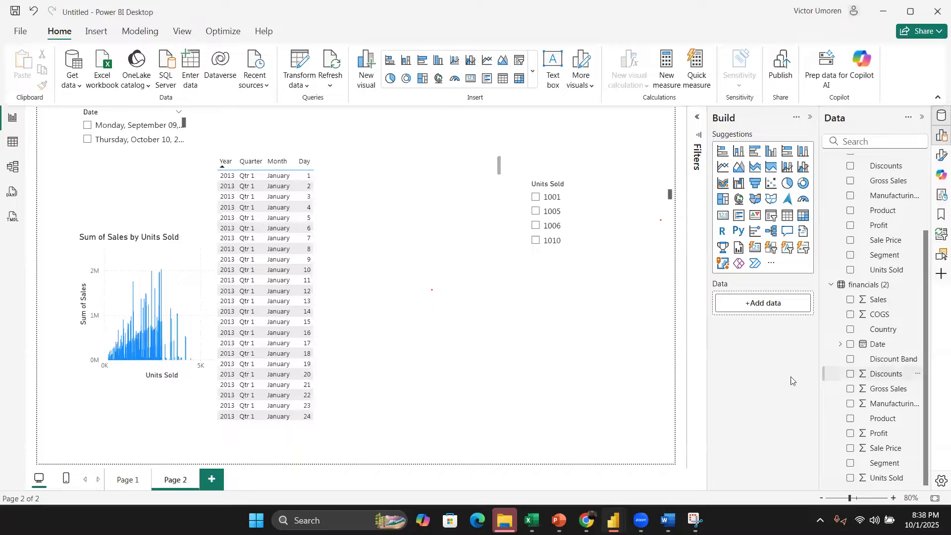
# Step: Add Discounts as a new visual and turn it into a table
pyautogui.click(850, 373)
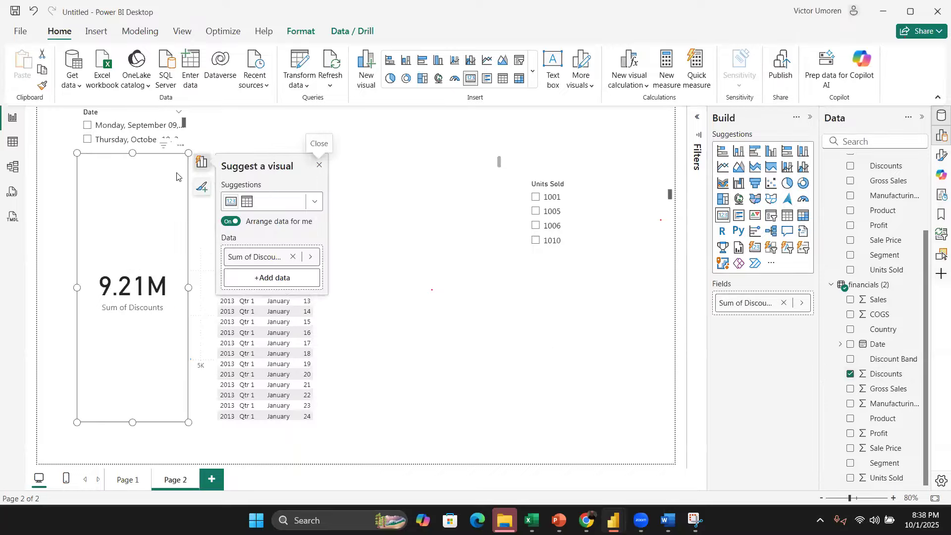
pyautogui.moveTo(177, 176); pyautogui.dragTo(186, 178)
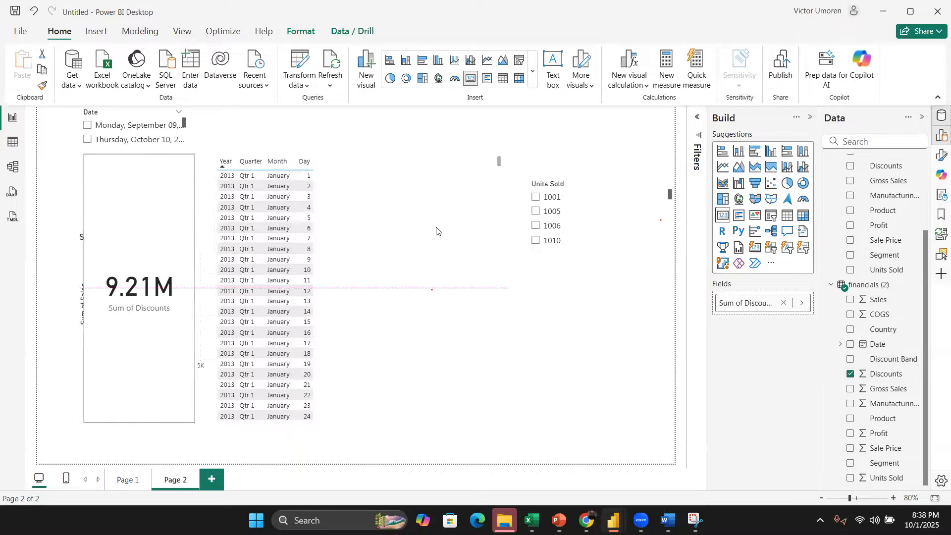
pyautogui.click(787, 215)
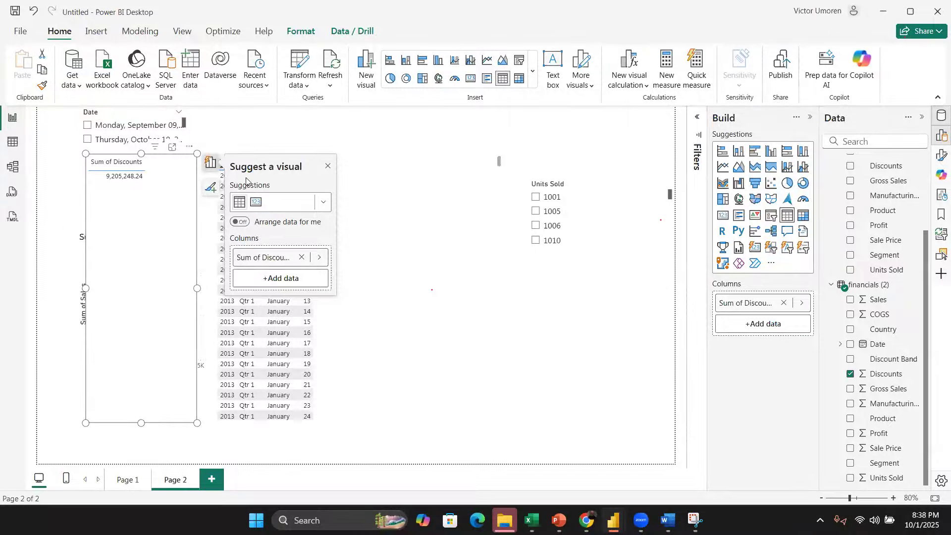
# Step: Move the Sum of Discounts table to the middle of the page beside the date table
pyautogui.moveTo(159, 158); pyautogui.dragTo(435, 158)
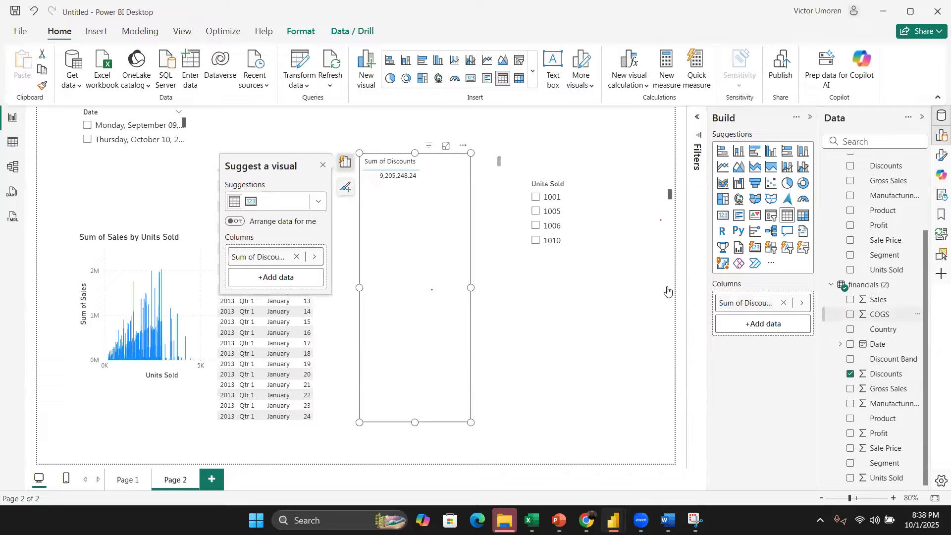
pyautogui.click(320, 358)
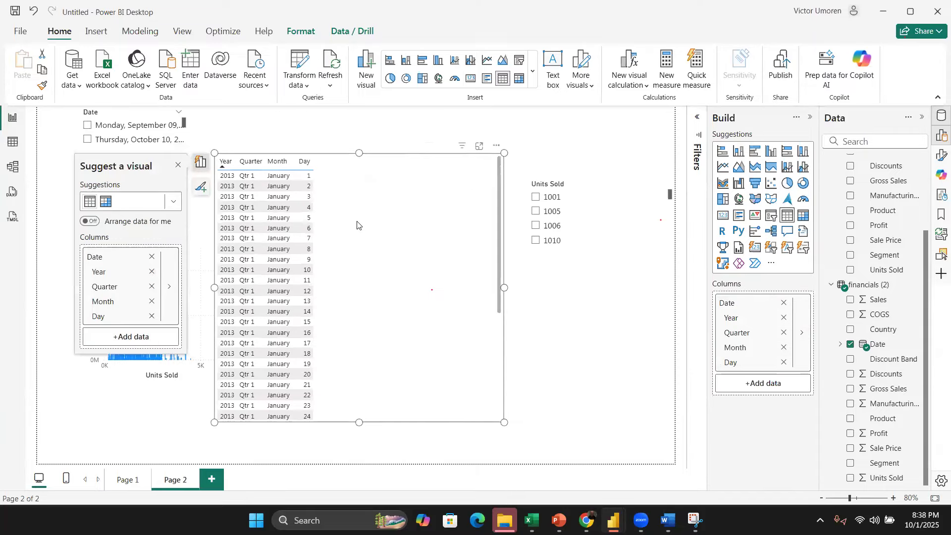
pyautogui.click(840, 344)
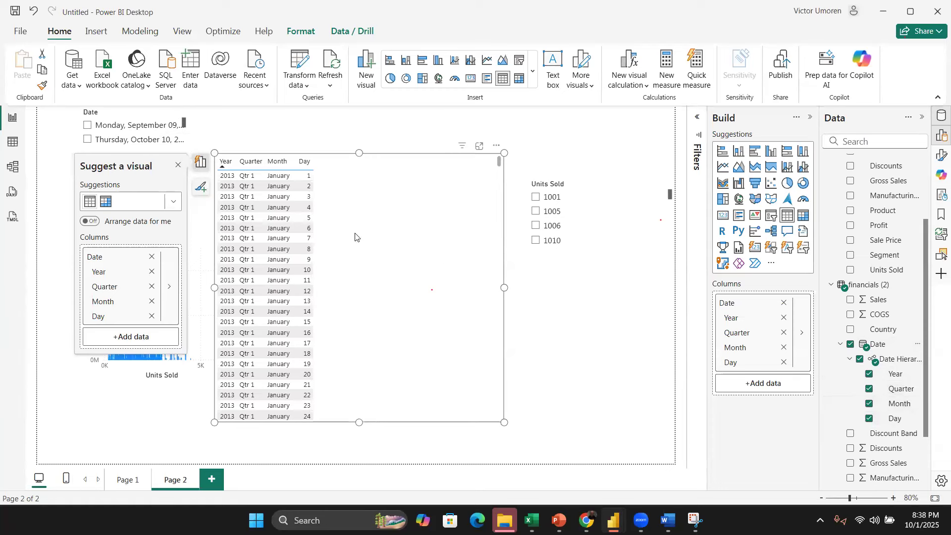
pyautogui.click(622, 295)
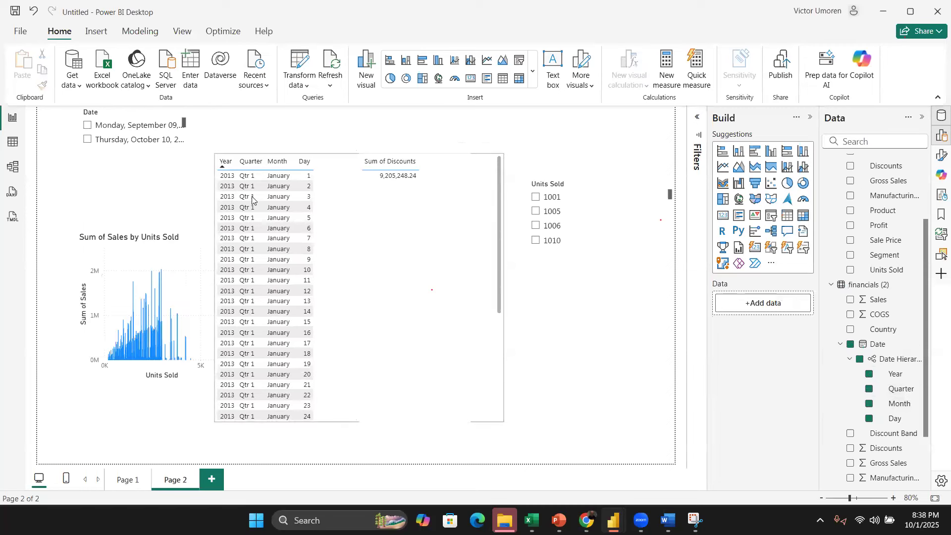
# Step: Sort the discounts table by Sum of Discounts and review the field's summarization setting
pyautogui.click(373, 163)
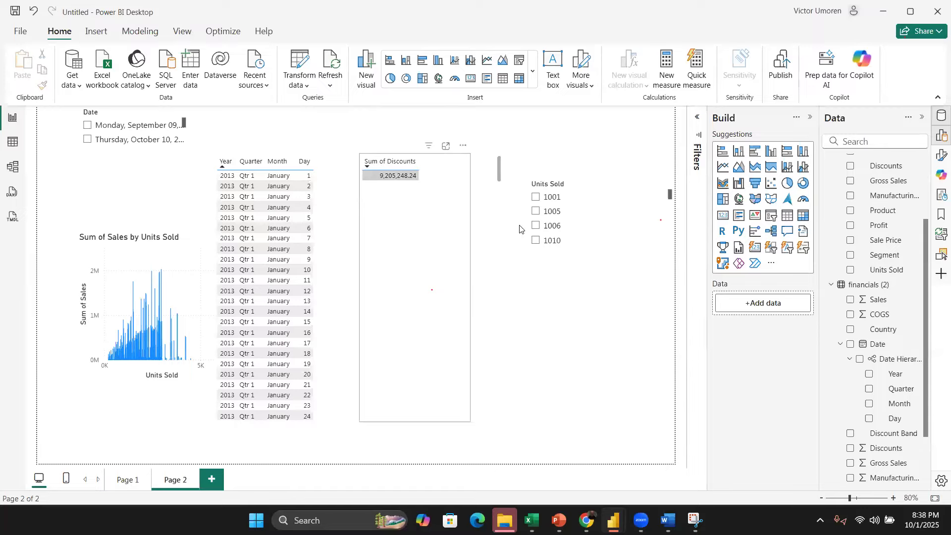
pyautogui.click(431, 186)
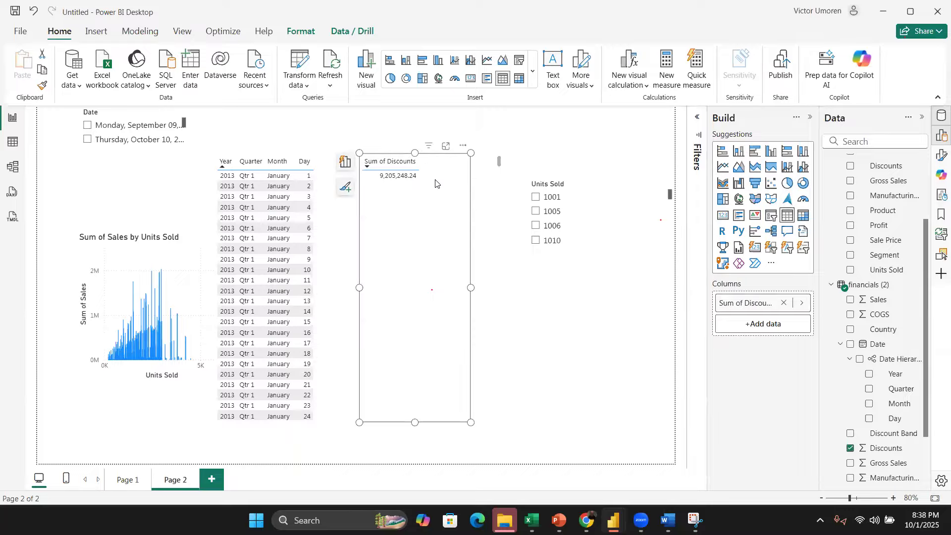
pyautogui.click(802, 303)
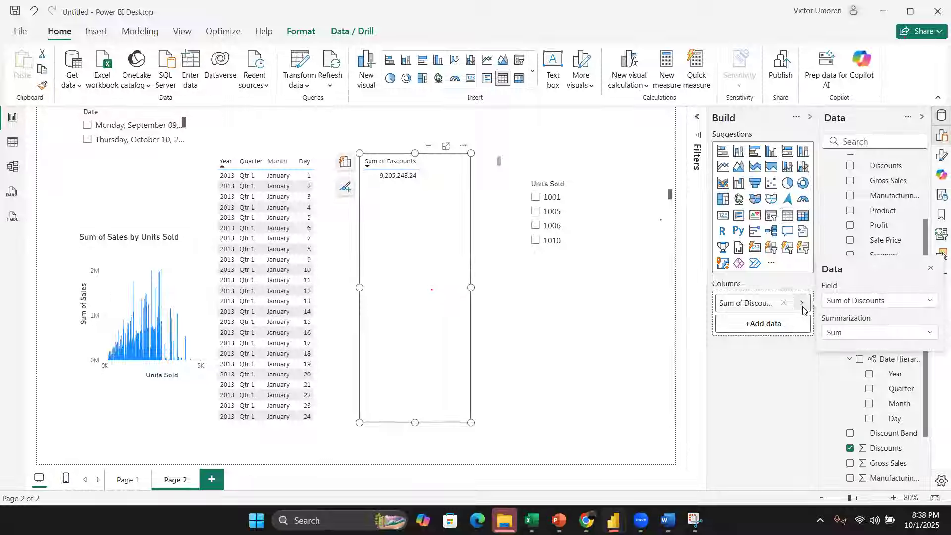
pyautogui.click(840, 335)
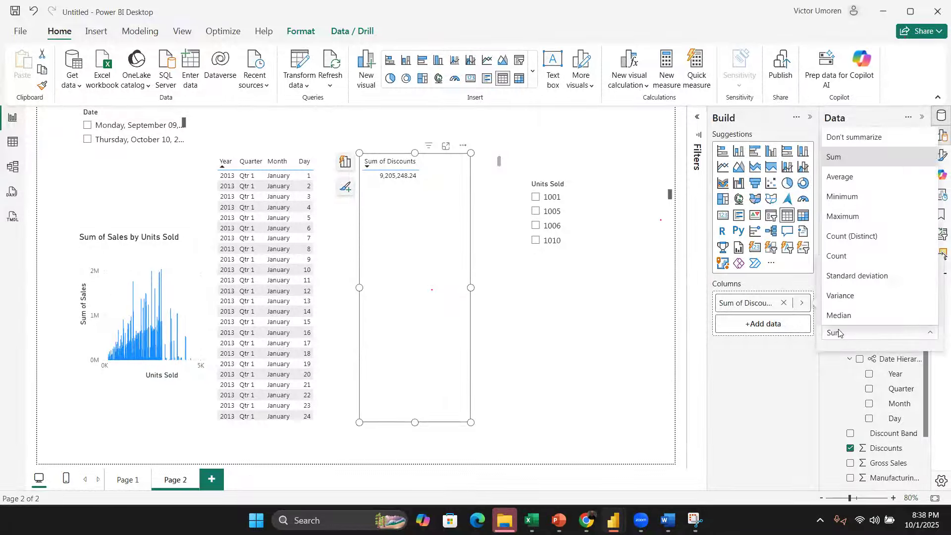
pyautogui.click(563, 337)
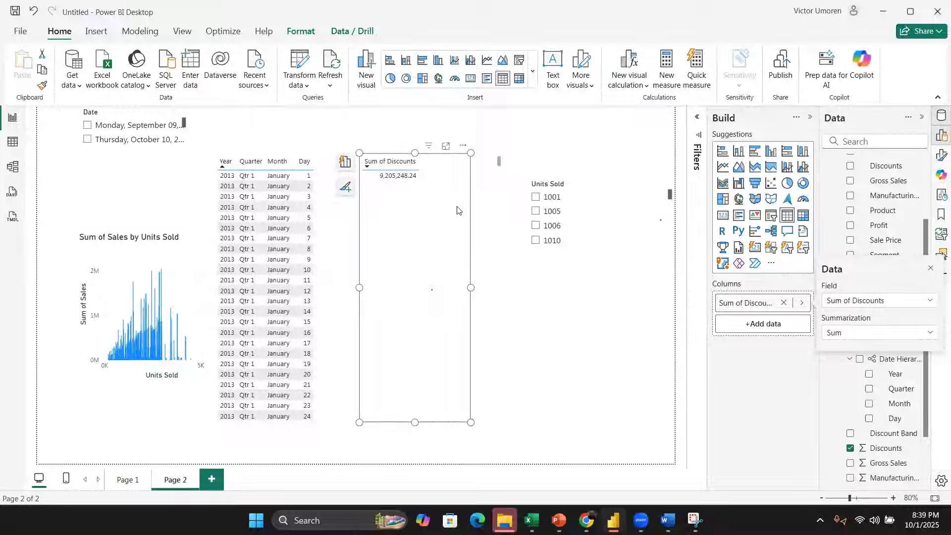
pyautogui.click(571, 305)
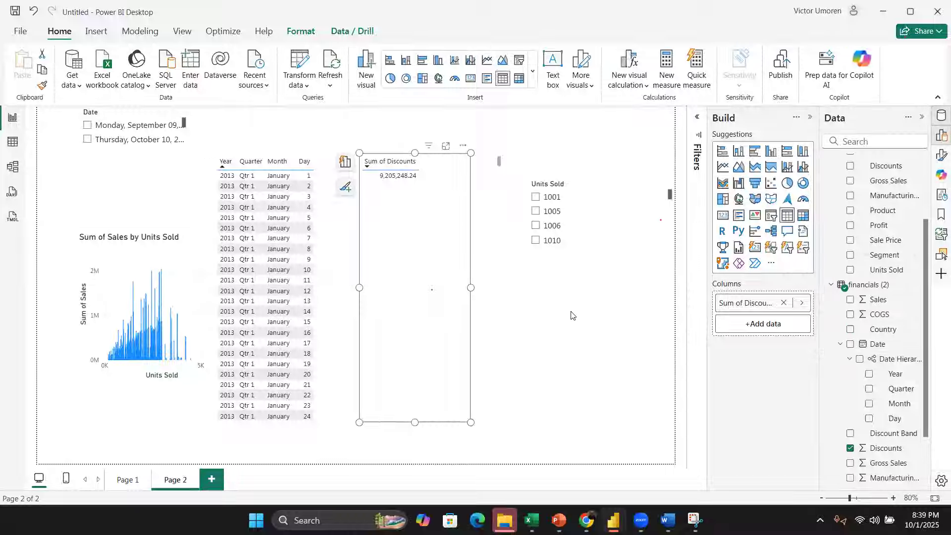
pyautogui.click(571, 316)
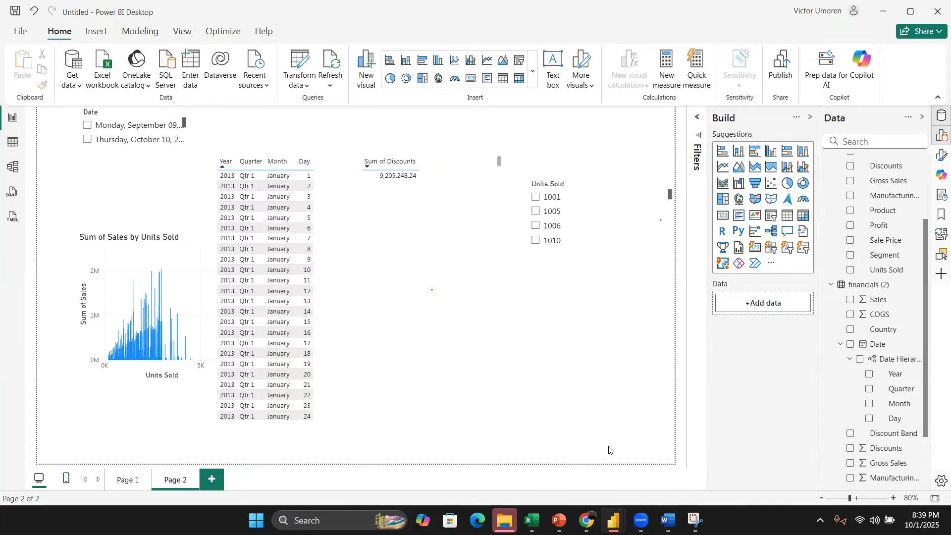
# Step: Switch to the browser and examine the survey workbook's 'How familiar are you with Power BI?' column
pyautogui.click(586, 518)
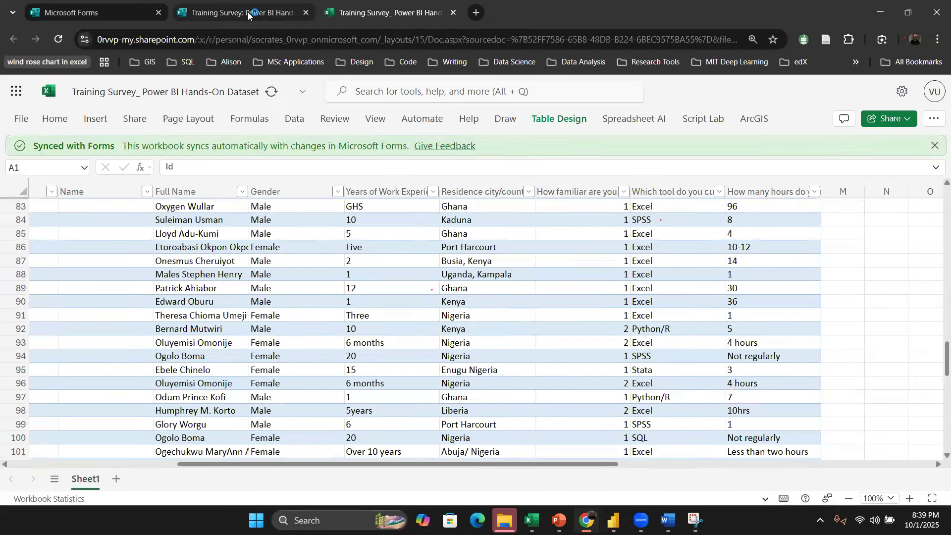
pyautogui.click(248, 12)
pyautogui.click(382, 11)
pyautogui.scroll(10, 624, 296)
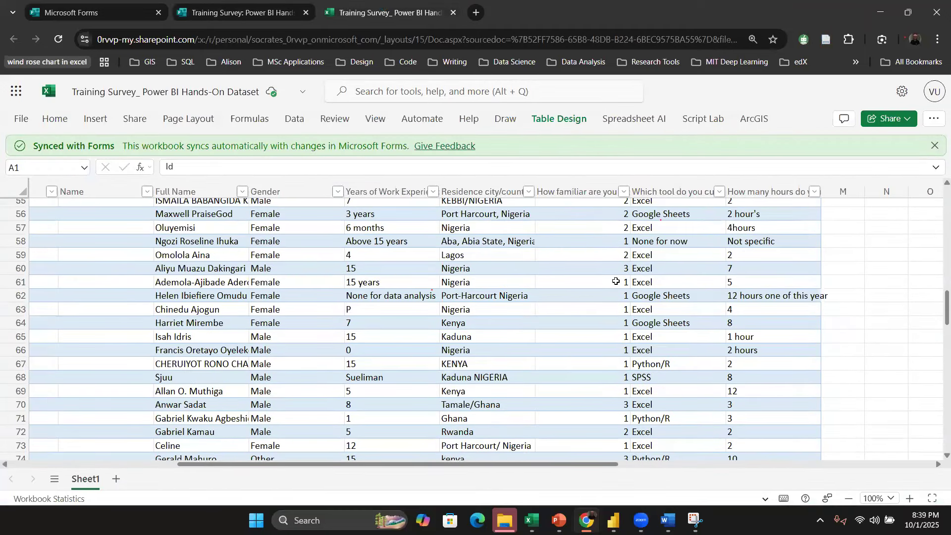
pyautogui.scroll(14, 616, 281)
pyautogui.scroll(4, 586, 208)
pyautogui.click(586, 208)
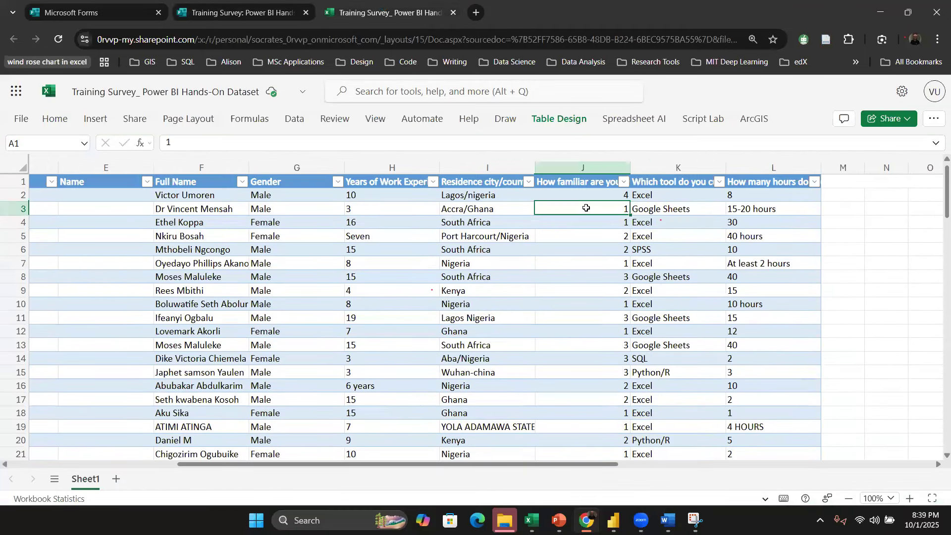
pyautogui.click(582, 182)
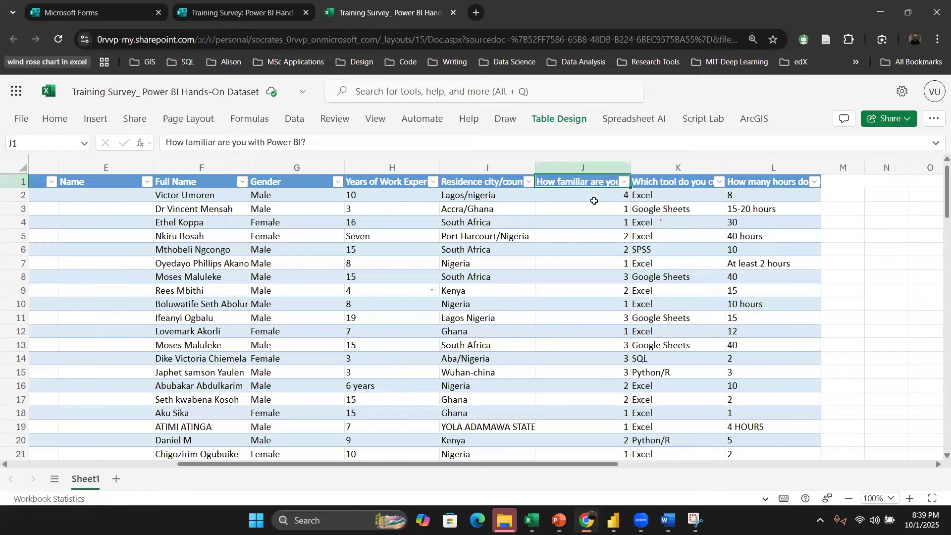
pyautogui.scroll(-3, 602, 285)
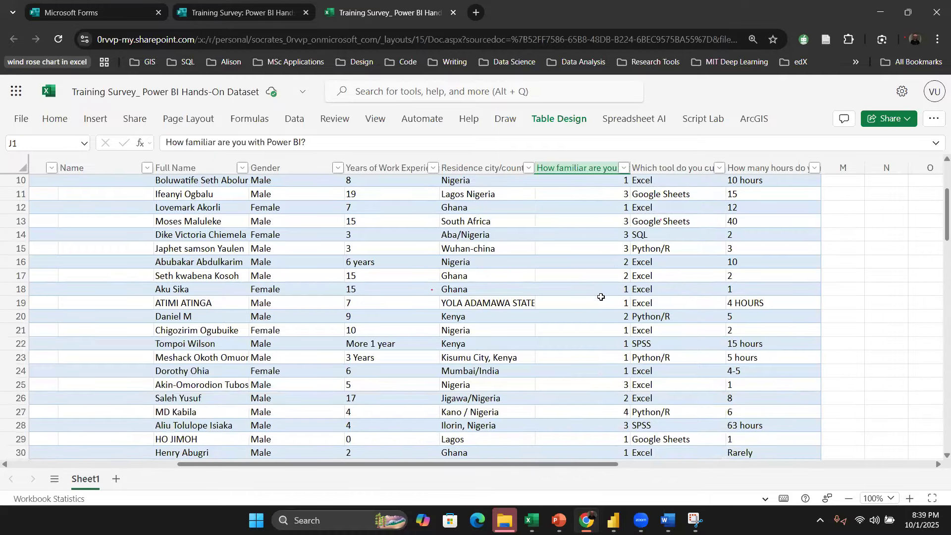
pyautogui.scroll(3, 601, 295)
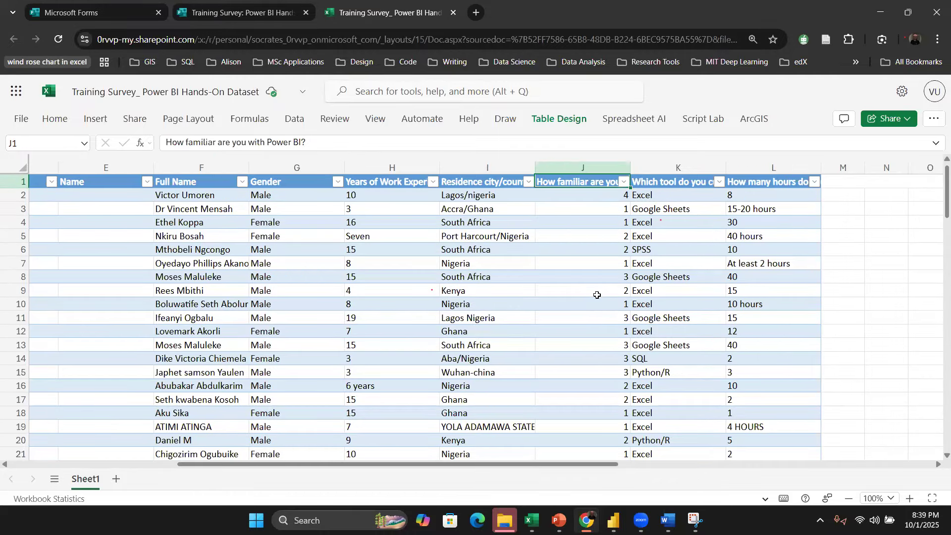
# Step: Review the survey form's questions, including the Power BI familiarity rating, then return to the workbook
pyautogui.click(210, 18)
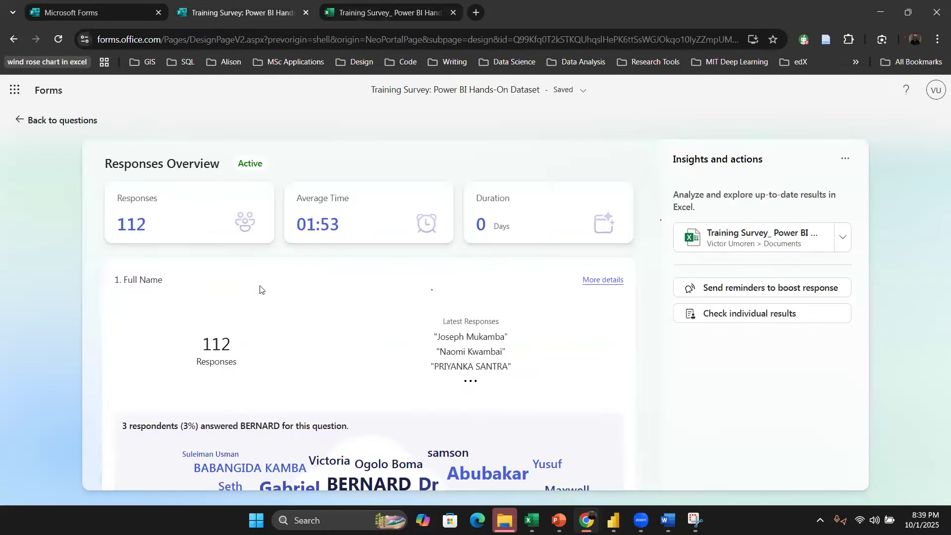
pyautogui.click(42, 119)
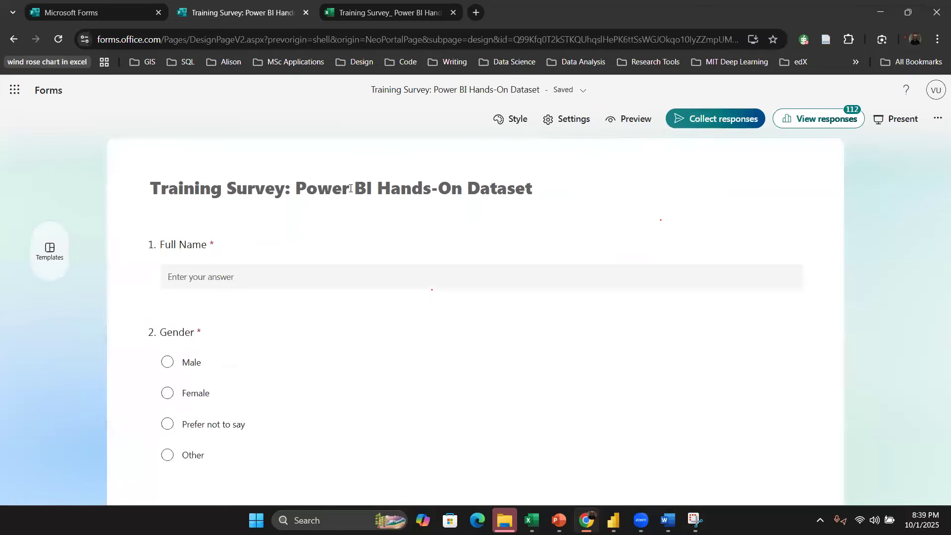
pyautogui.scroll(-4, 347, 317)
pyautogui.scroll(-5, 332, 307)
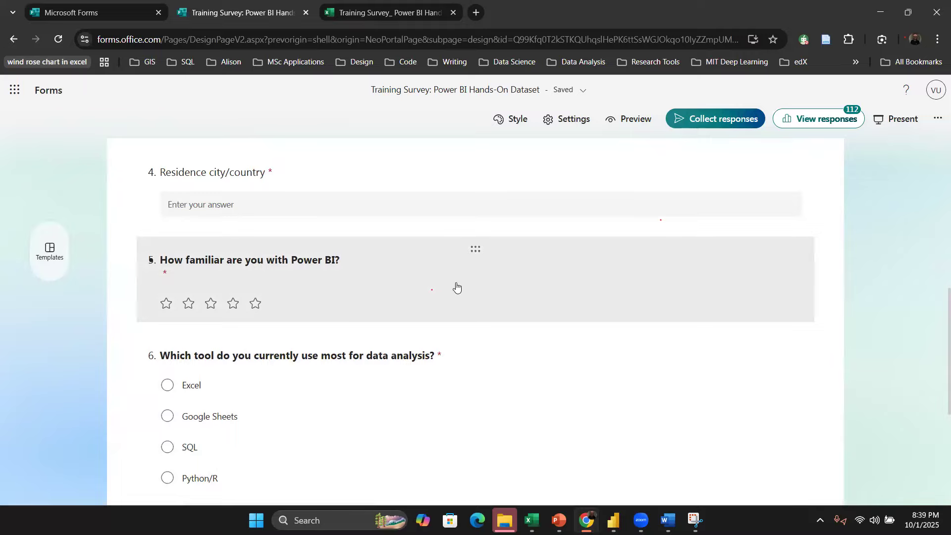
pyautogui.click(420, 17)
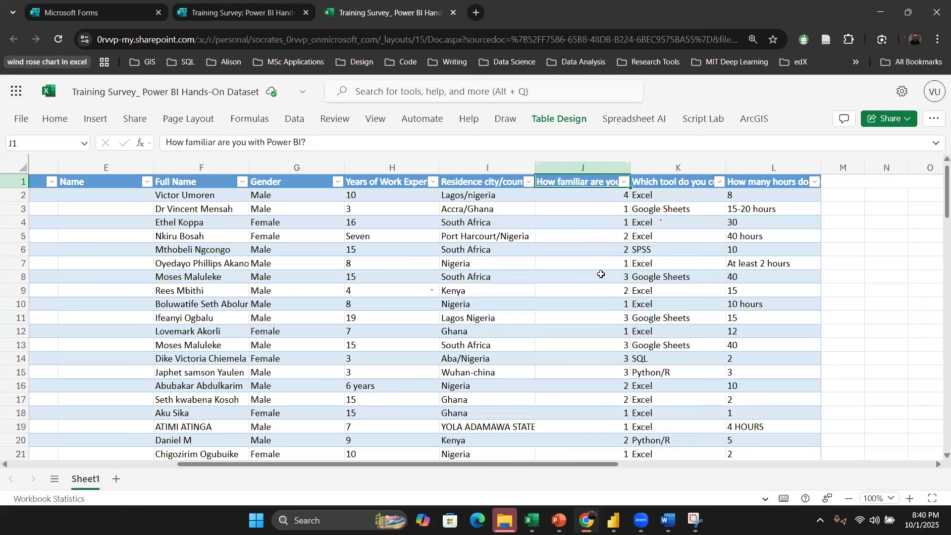
# Step: Return to Power BI, open the Power Query Editor and examine the financials query's columns, including Country
pyautogui.click(614, 518)
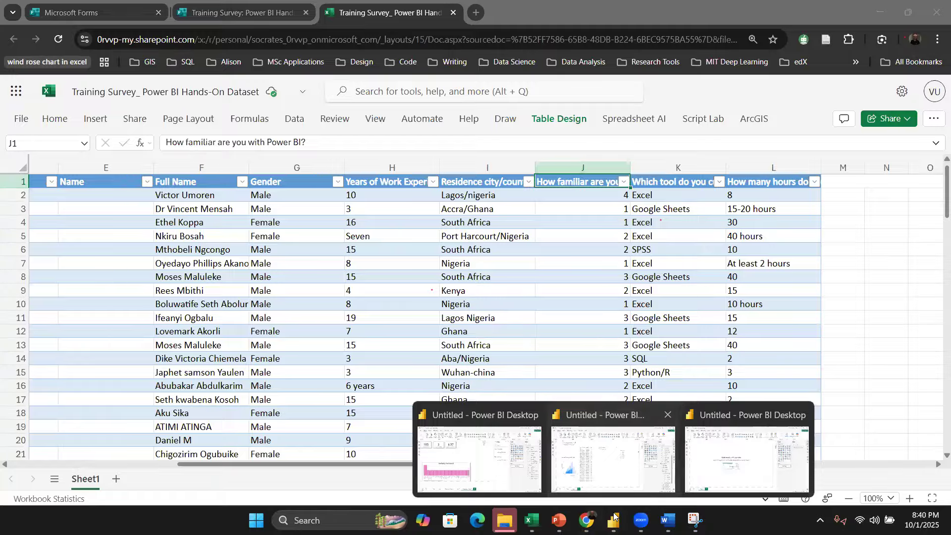
pyautogui.click(613, 458)
pyautogui.click(124, 479)
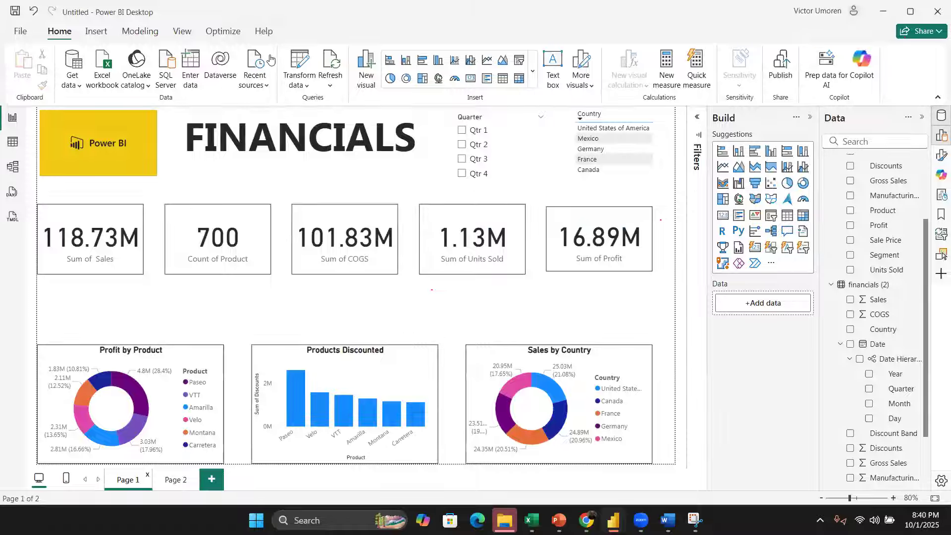
pyautogui.click(299, 64)
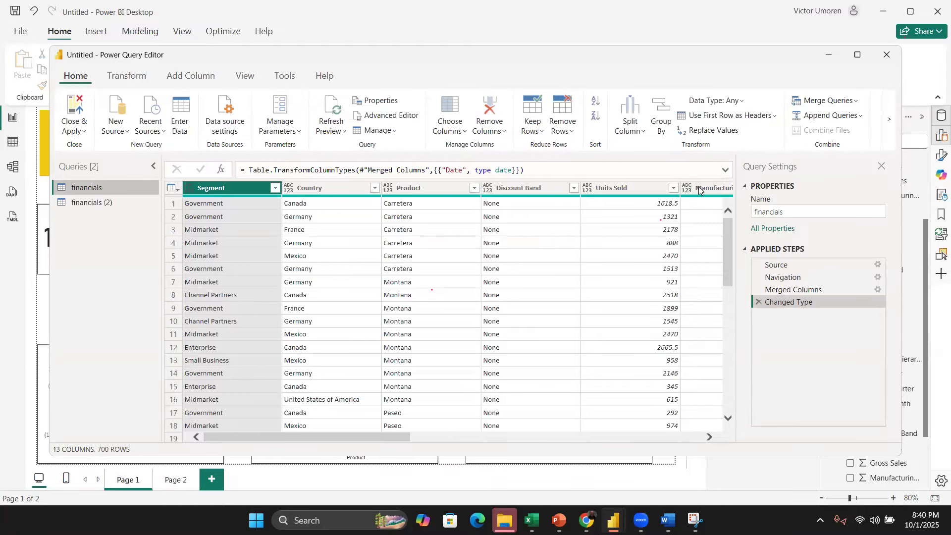
pyautogui.hscroll(10, 684, 289)
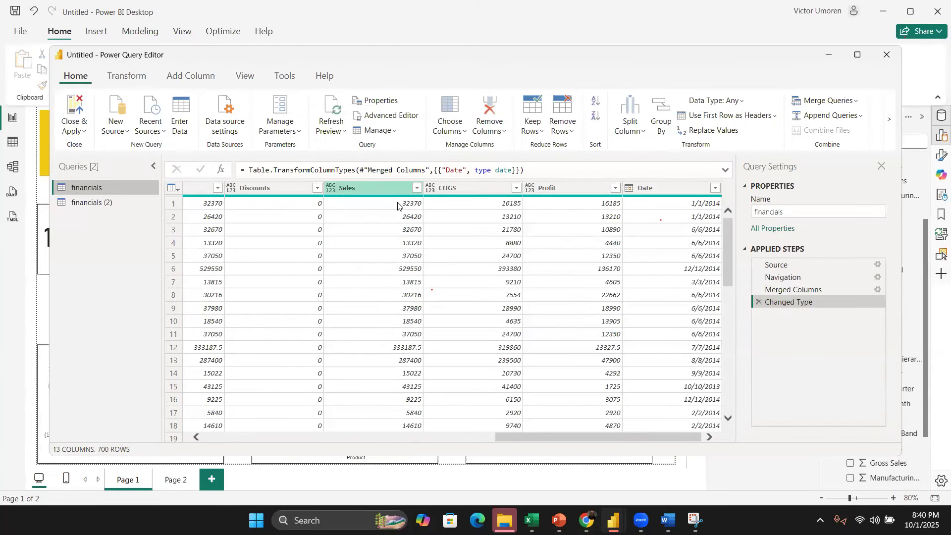
pyautogui.hscroll(-3, 381, 251)
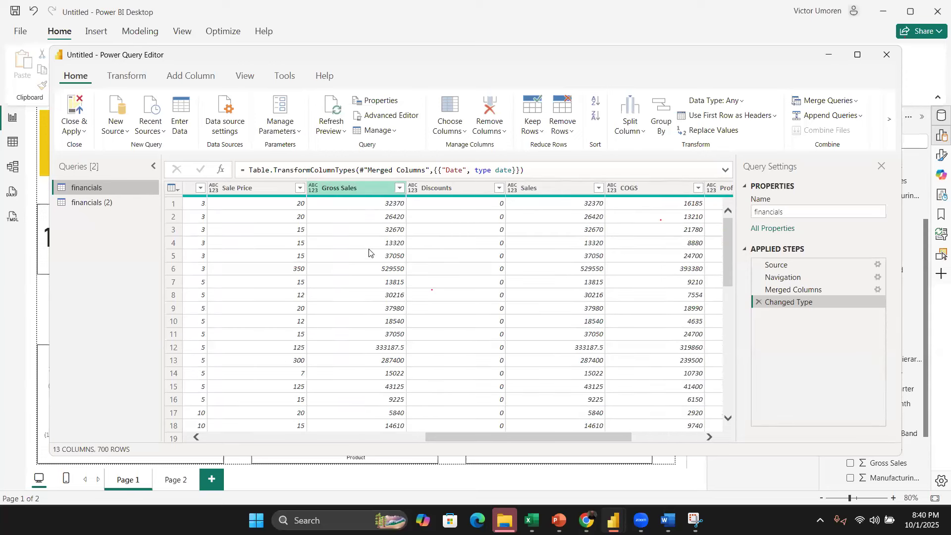
pyautogui.hscroll(-10, 369, 253)
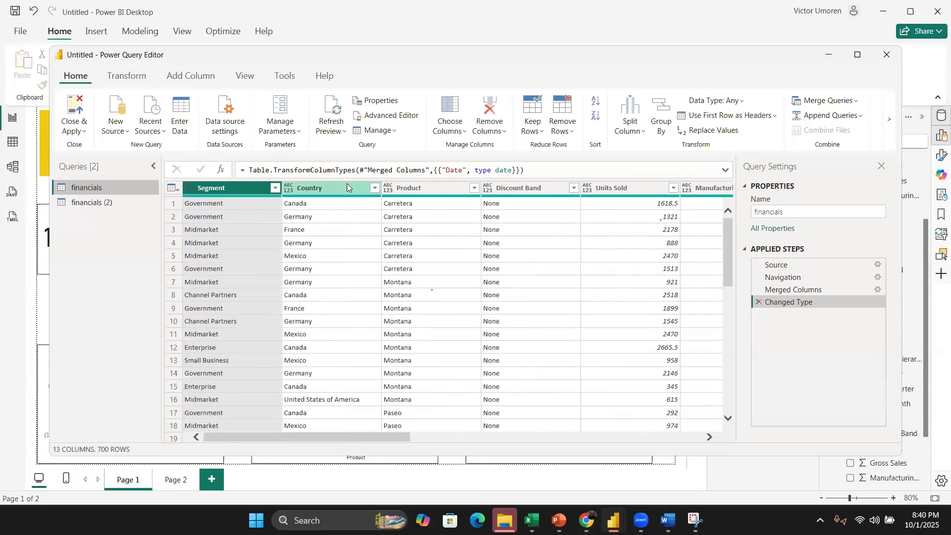
pyautogui.click(347, 187)
pyautogui.rightClick(347, 187)
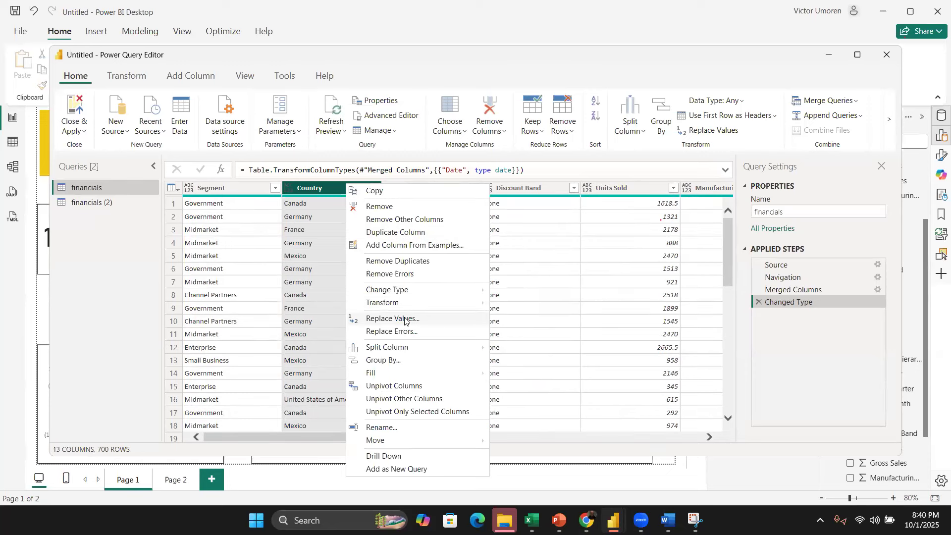
pyautogui.click(405, 320)
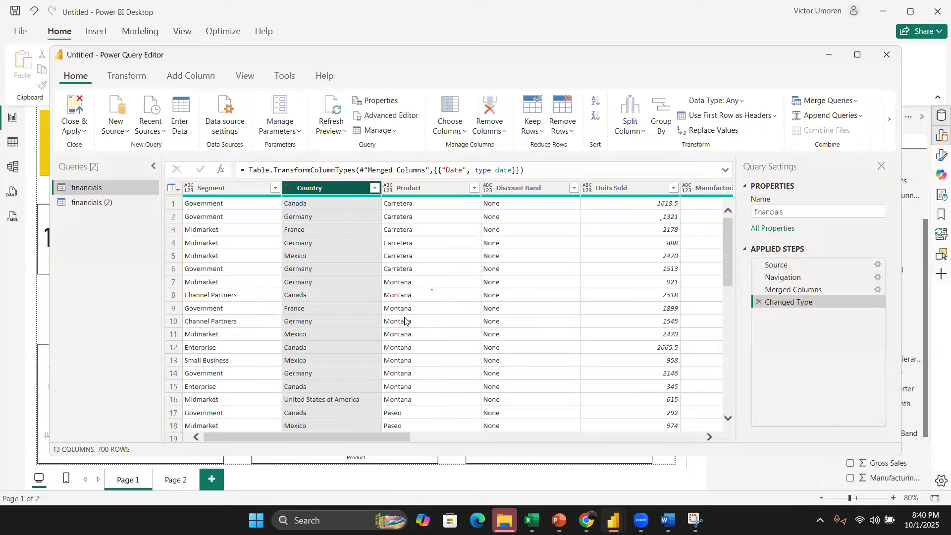
pyautogui.click(878, 62)
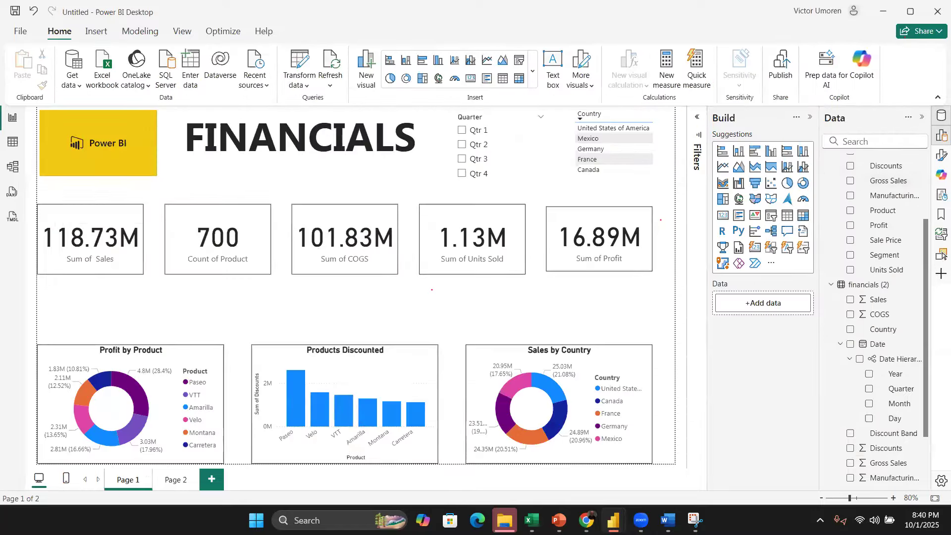
# Step: Delete the Sum of Discounts table and the date hierarchy table from Page 2
pyautogui.click(177, 485)
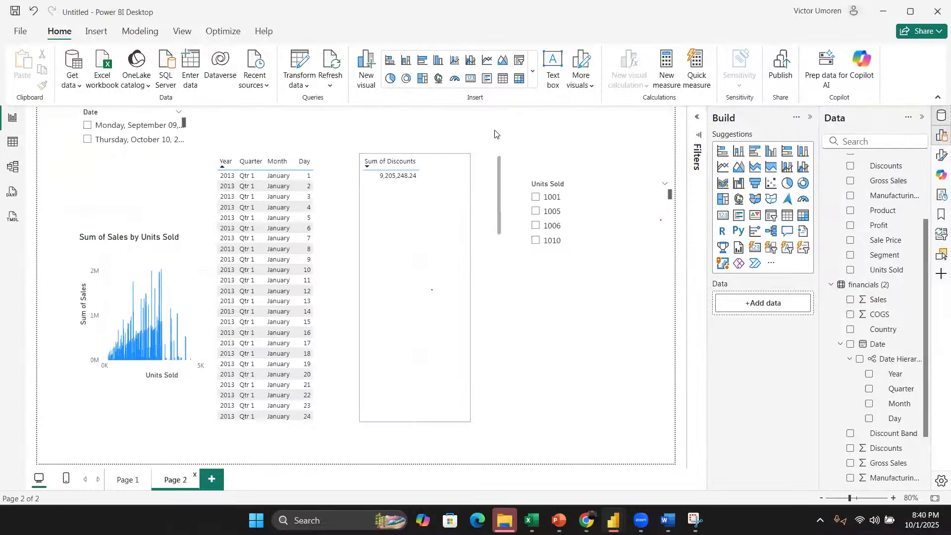
pyautogui.click(360, 155)
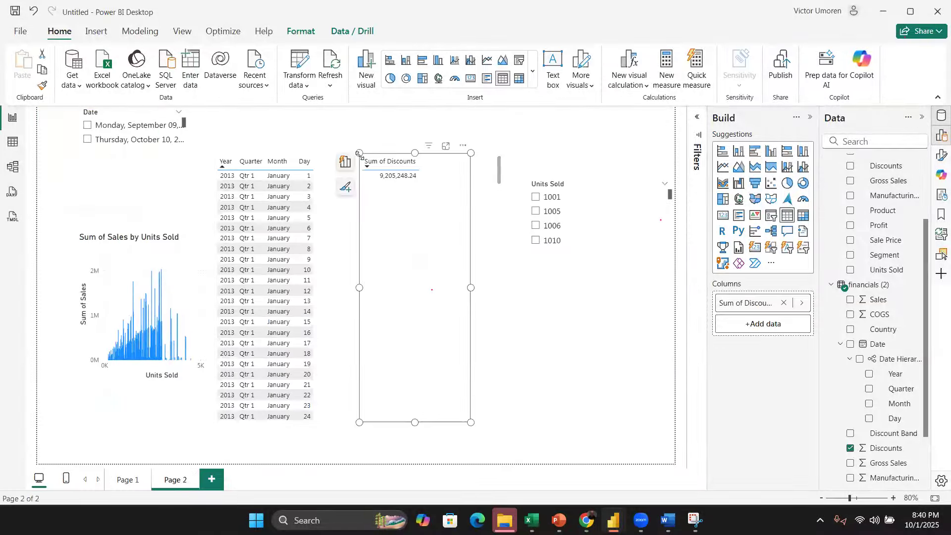
pyautogui.press('Delete')
pyautogui.click(330, 158)
pyautogui.press('Delete')
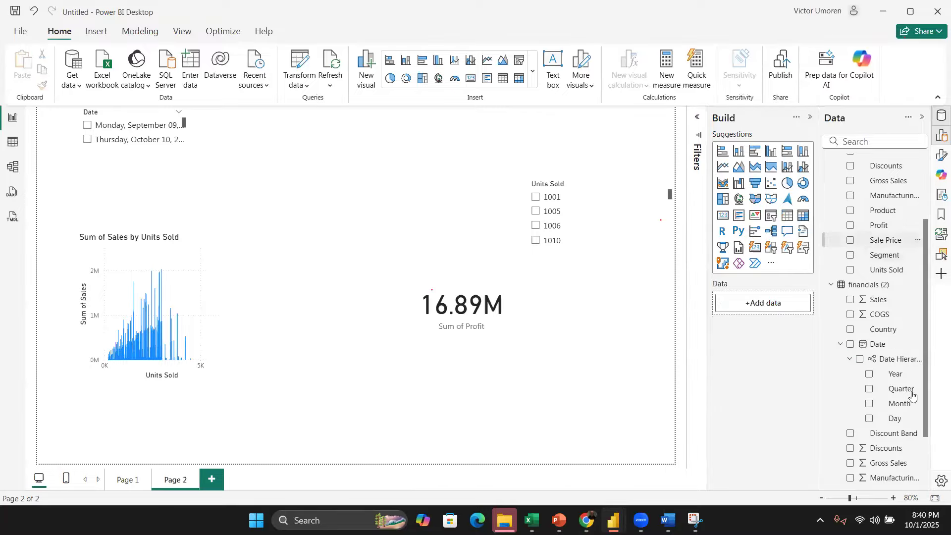
pyautogui.click(852, 331)
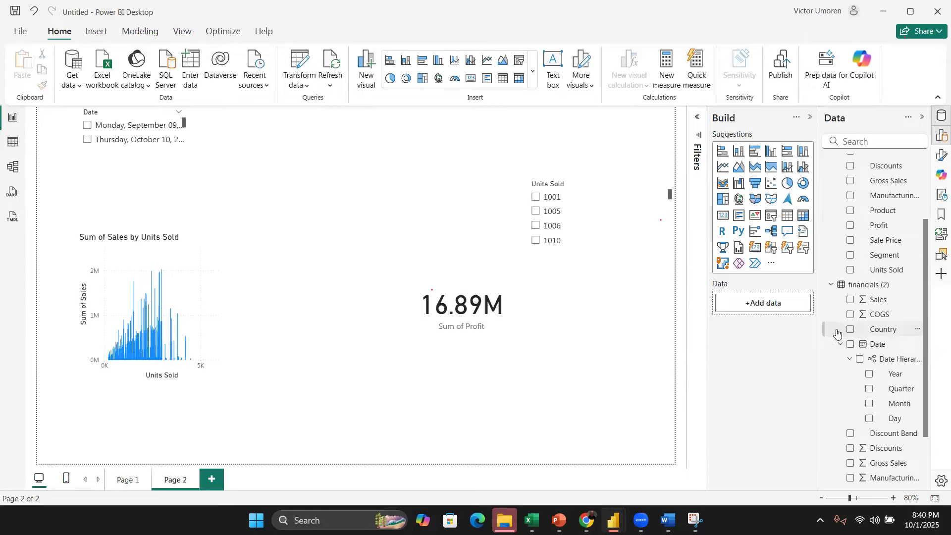
pyautogui.click(739, 151)
pyautogui.moveTo(187, 251); pyautogui.dragTo(263, 298)
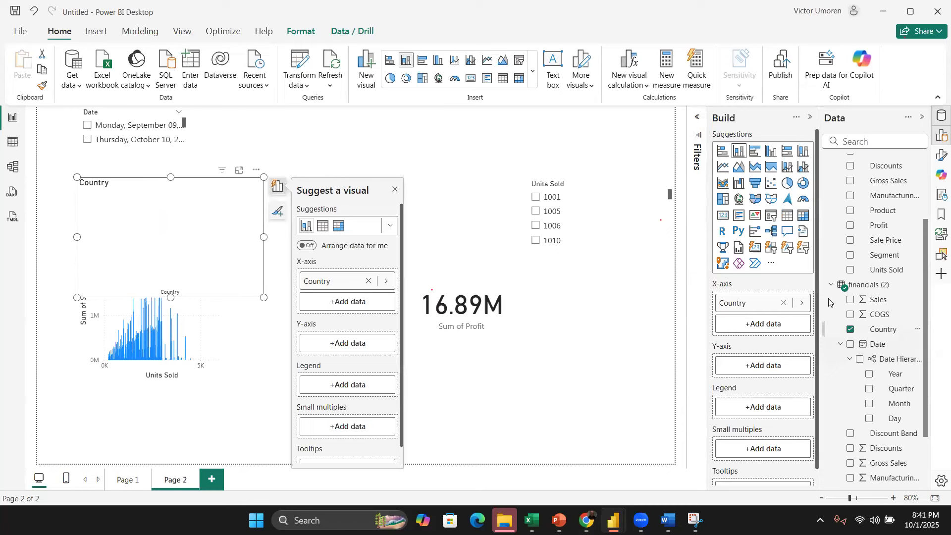
pyautogui.click(802, 302)
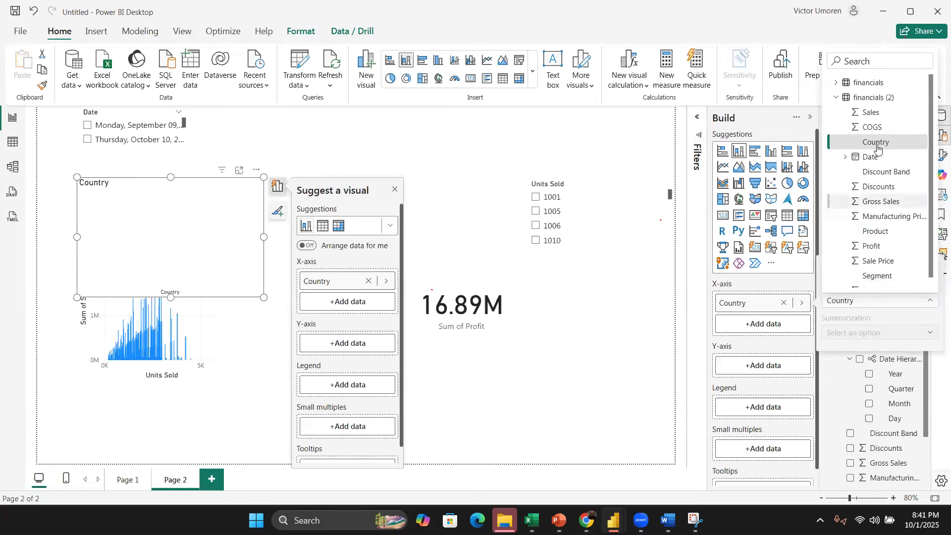
pyautogui.click(802, 303)
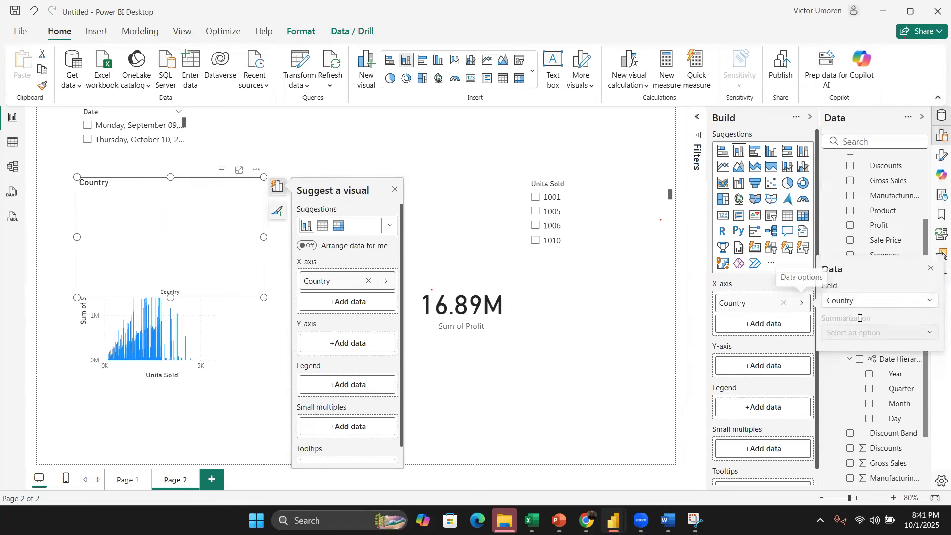
pyautogui.click(921, 301)
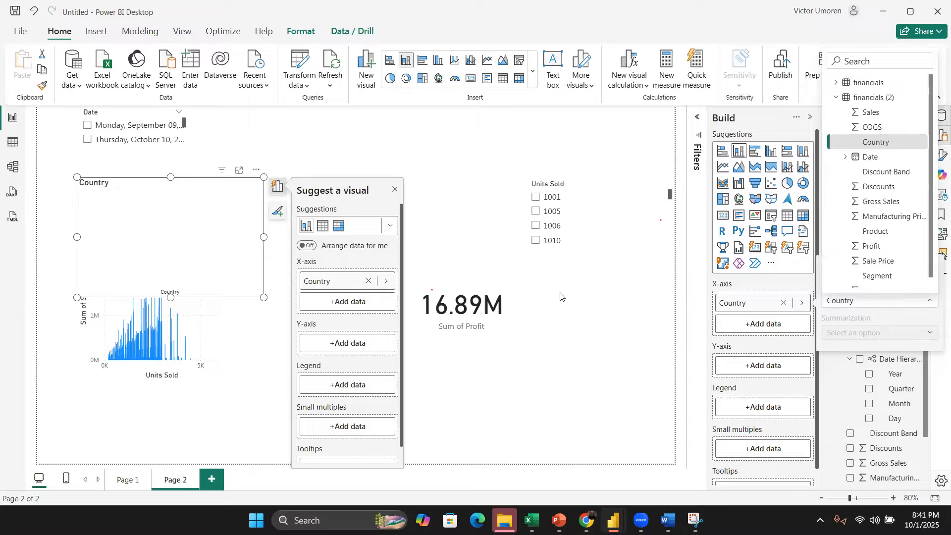
pyautogui.click(200, 199)
pyautogui.click(339, 187)
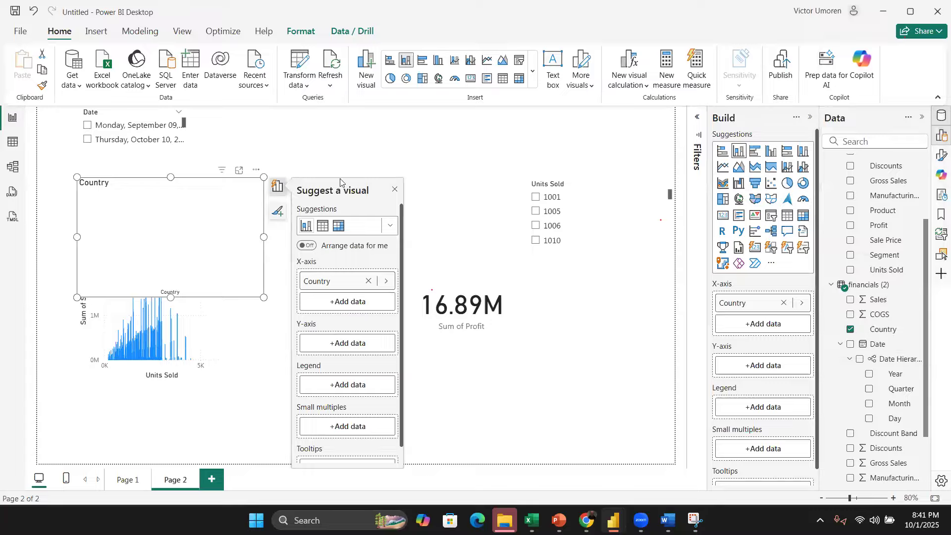
pyautogui.press('Delete')
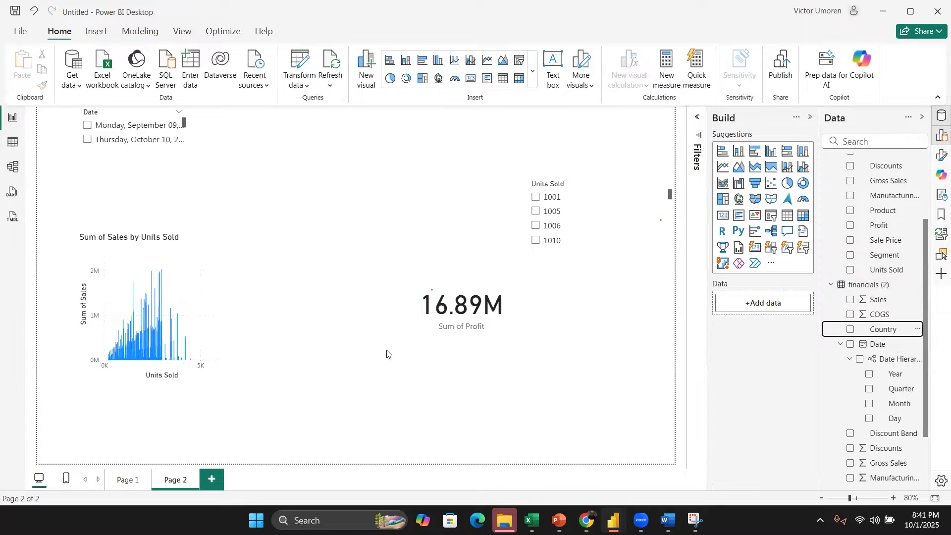
# Step: Open the Power Query Editor to review the financials query and close it
pyautogui.click(295, 64)
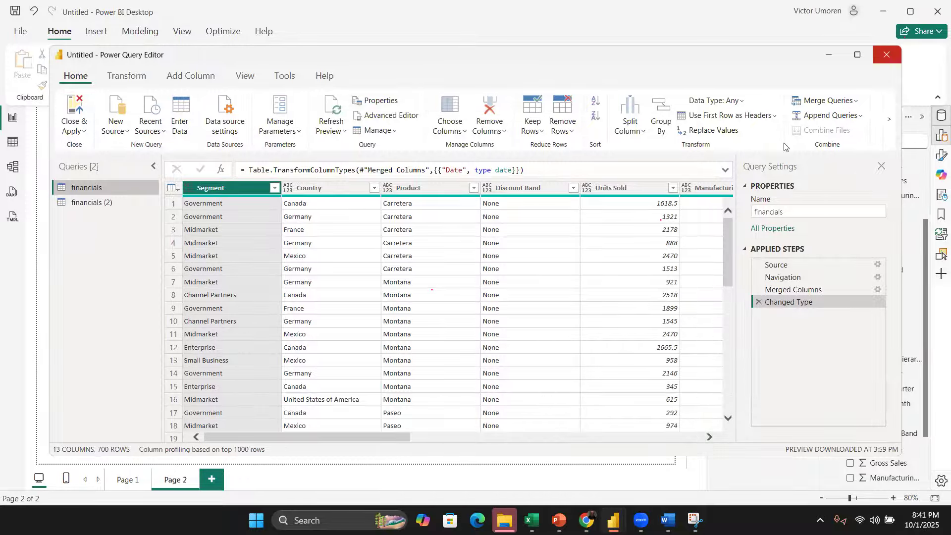
pyautogui.click(886, 54)
# Step: Add the financials Product field to Page 2 and turn it into a clustered column chart
pyautogui.scroll(3, 886, 237)
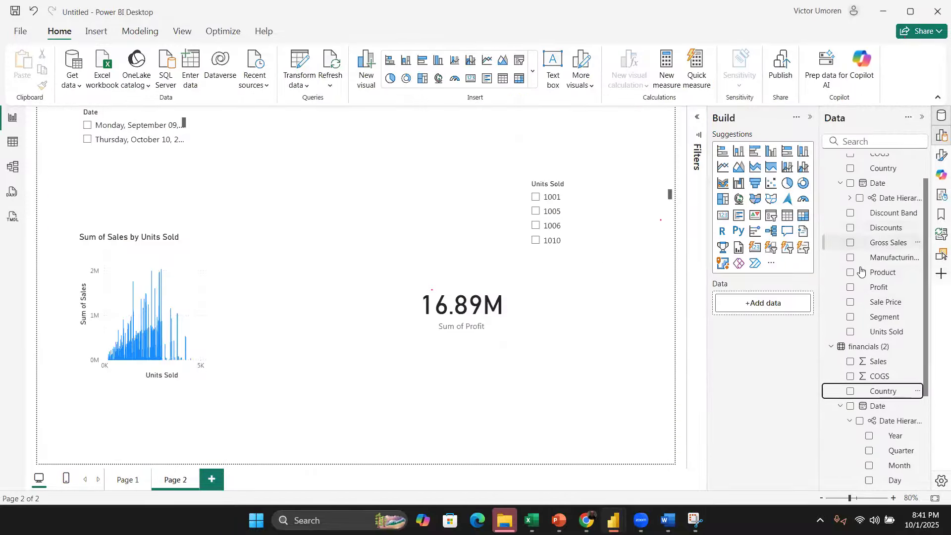
pyautogui.moveTo(834, 268); pyautogui.dragTo(149, 223)
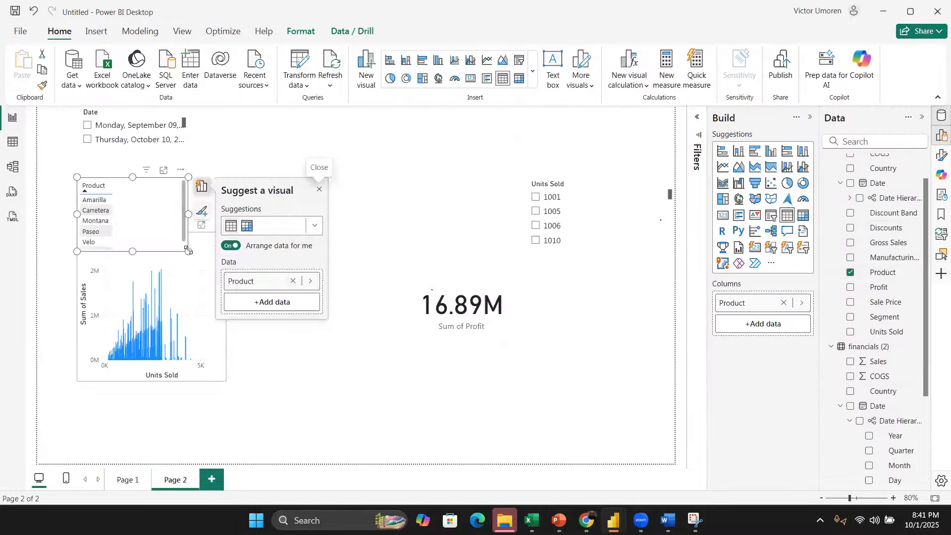
pyautogui.click(739, 151)
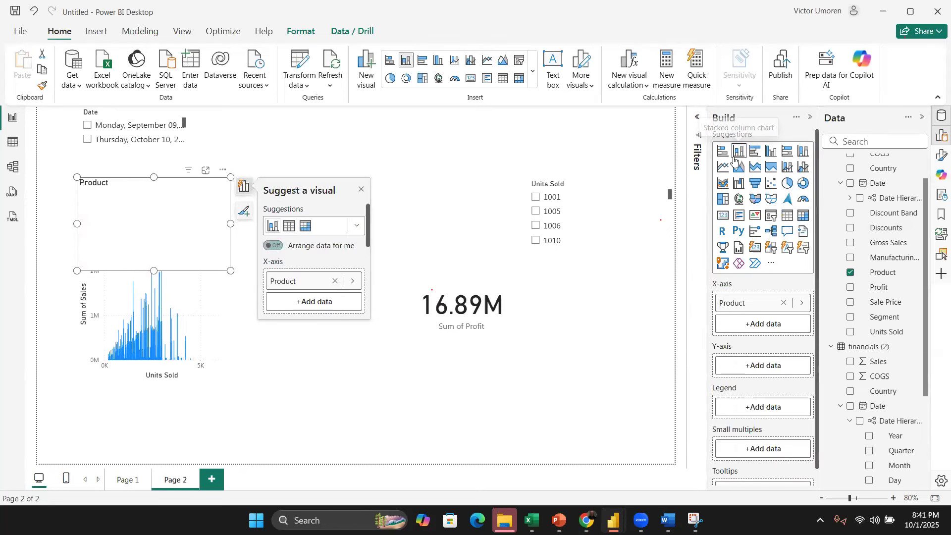
# Step: Inspect the data options of the Product field on the chart's X-axis
pyautogui.click(802, 302)
pyautogui.scroll(-1, 832, 285)
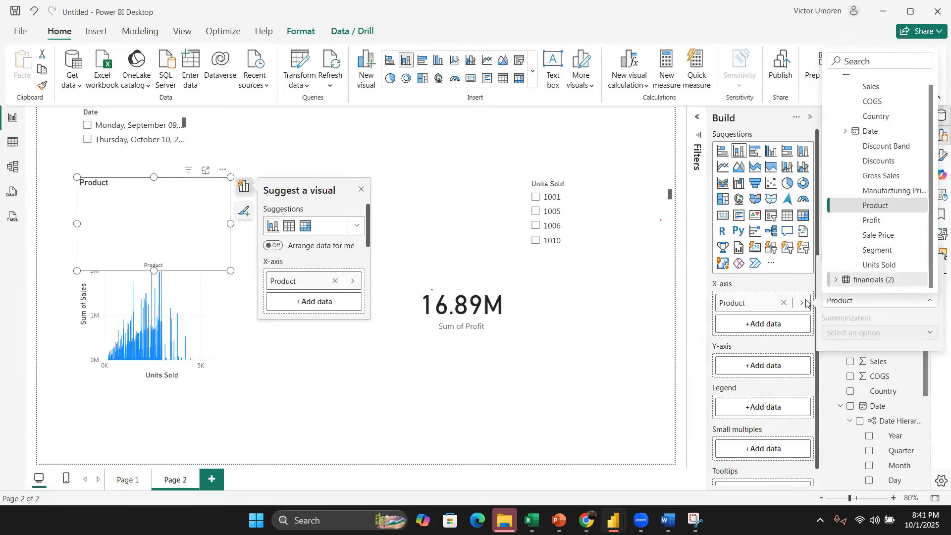
pyautogui.click(842, 303)
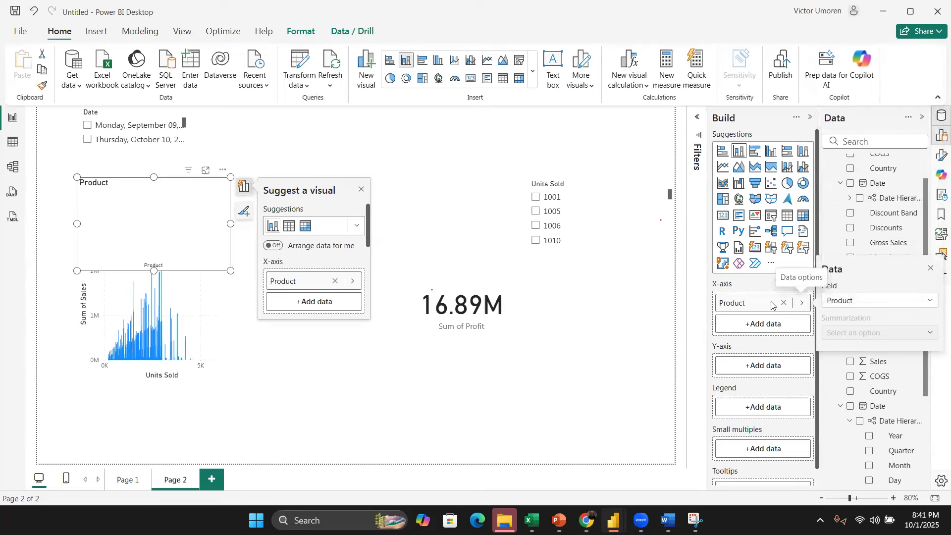
pyautogui.click(801, 302)
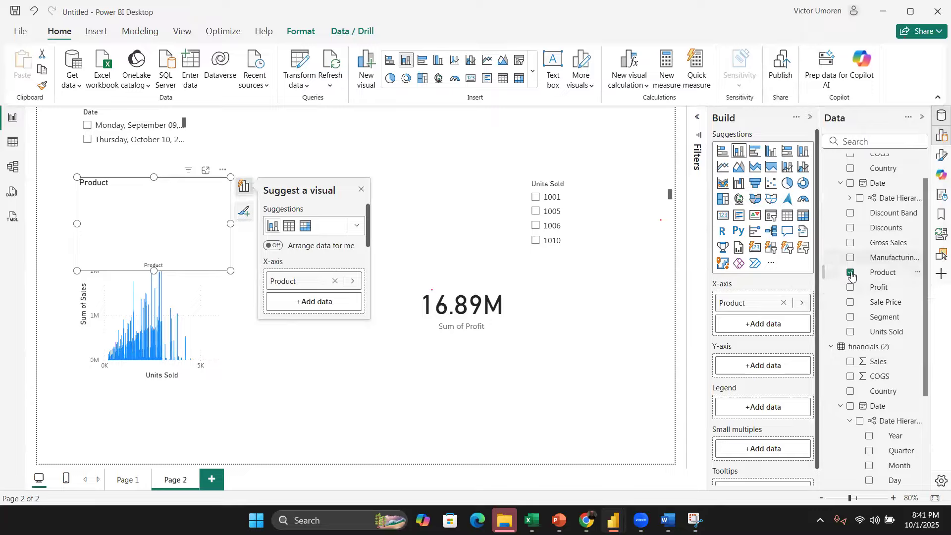
# Step: Add Sales to the Product chart's Y-axis as a count, and enlarge and move the chart above the profit card
pyautogui.scroll(1, 865, 227)
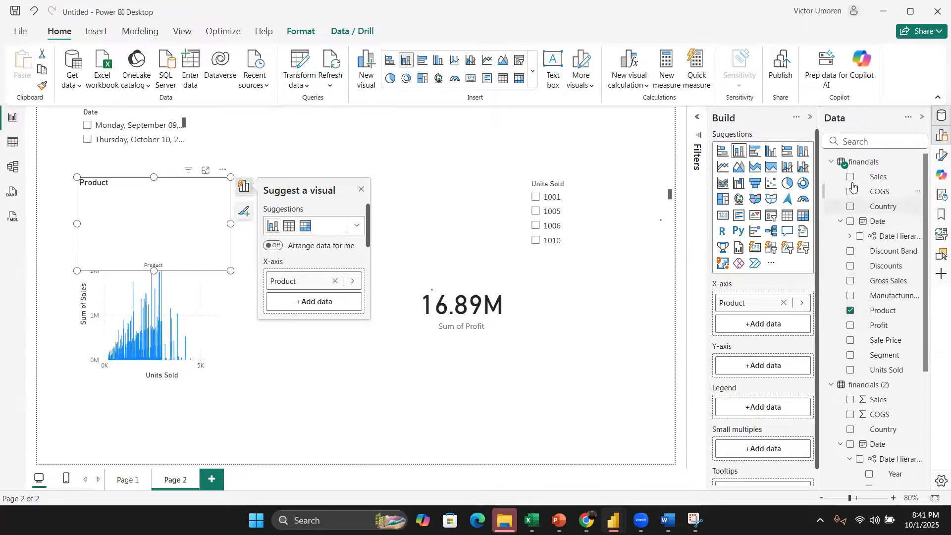
pyautogui.moveTo(851, 181); pyautogui.dragTo(753, 365)
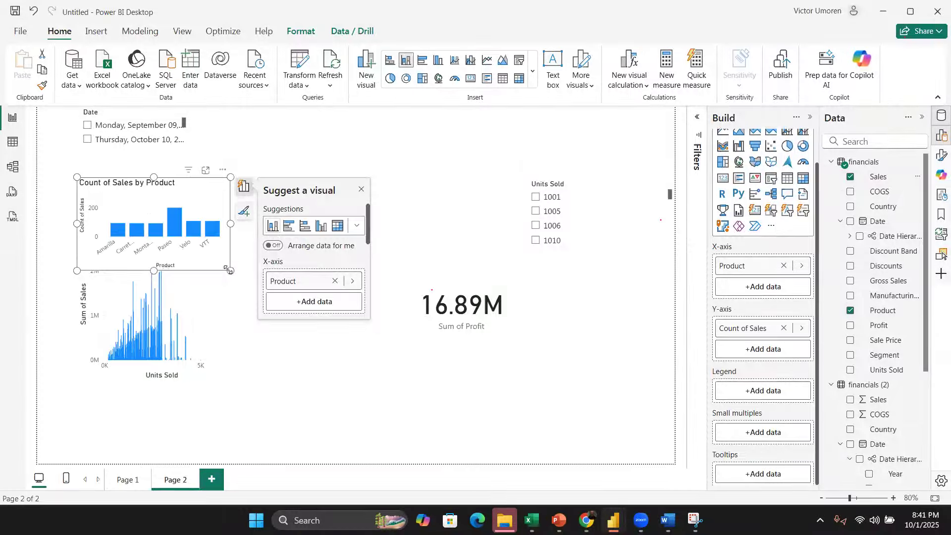
pyautogui.moveTo(230, 271); pyautogui.dragTo(260, 312)
pyautogui.moveTo(257, 187); pyautogui.dragTo(413, 151)
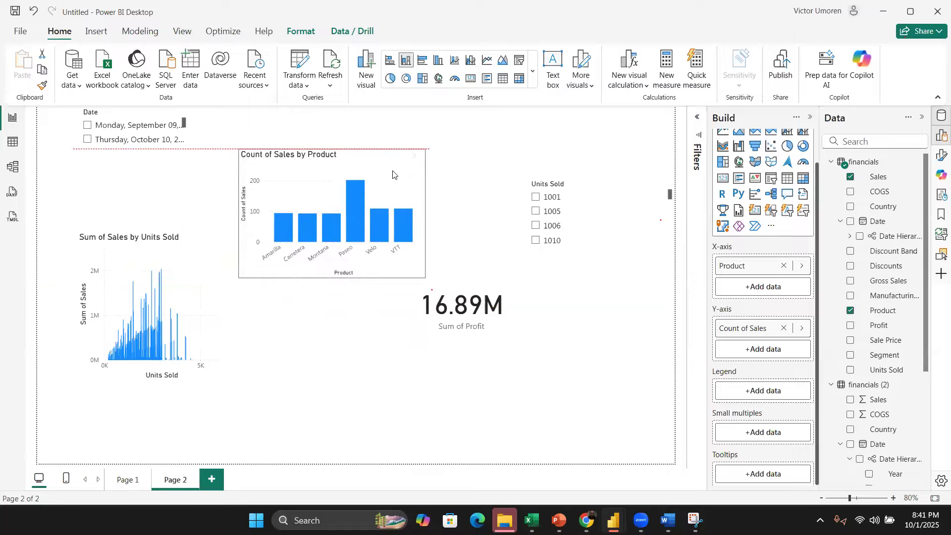